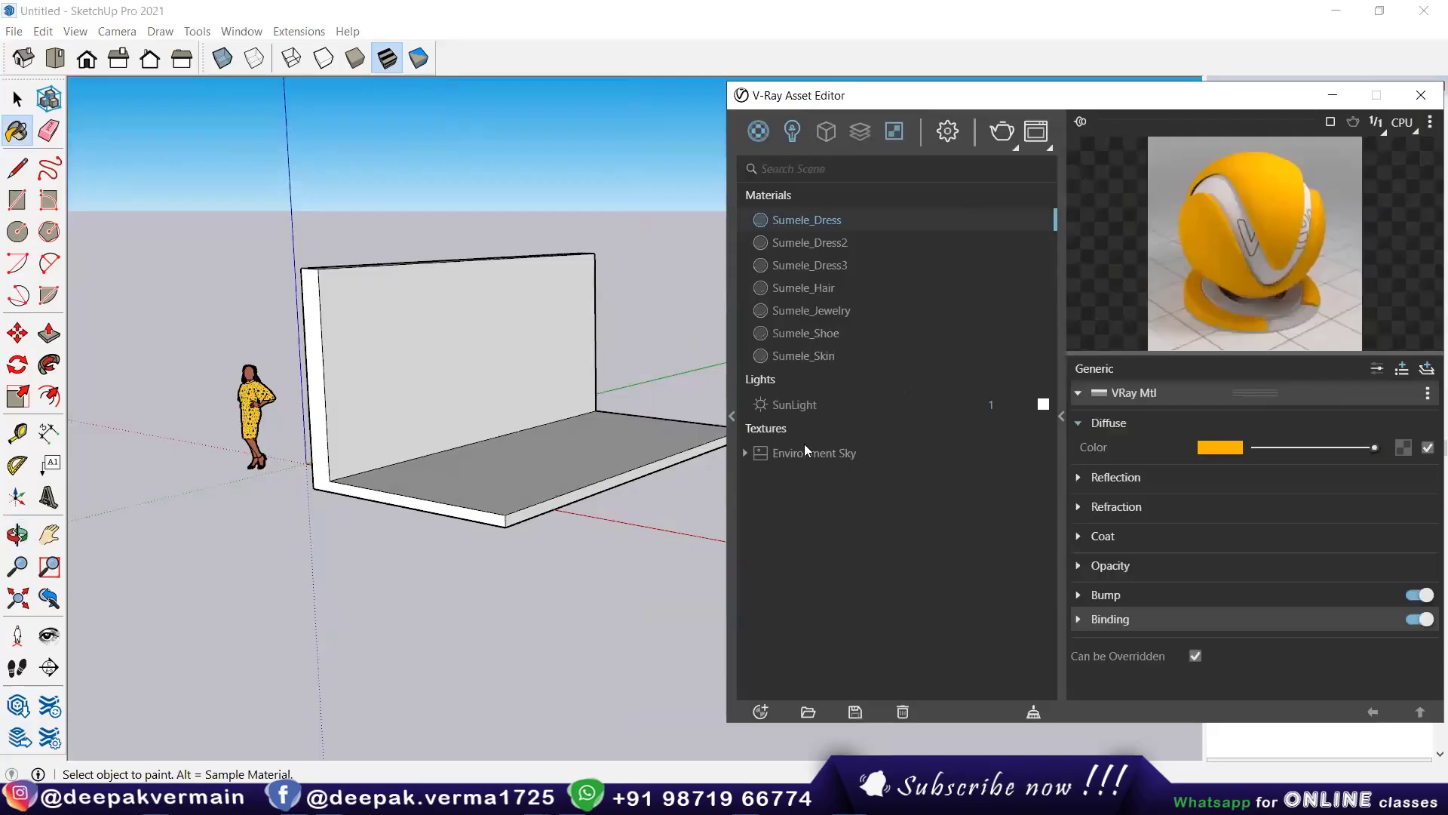
# Step: Add the V-Ray Bricks A01 material to the scene and paint the wall's inner face with it
pyautogui.click(733, 414)
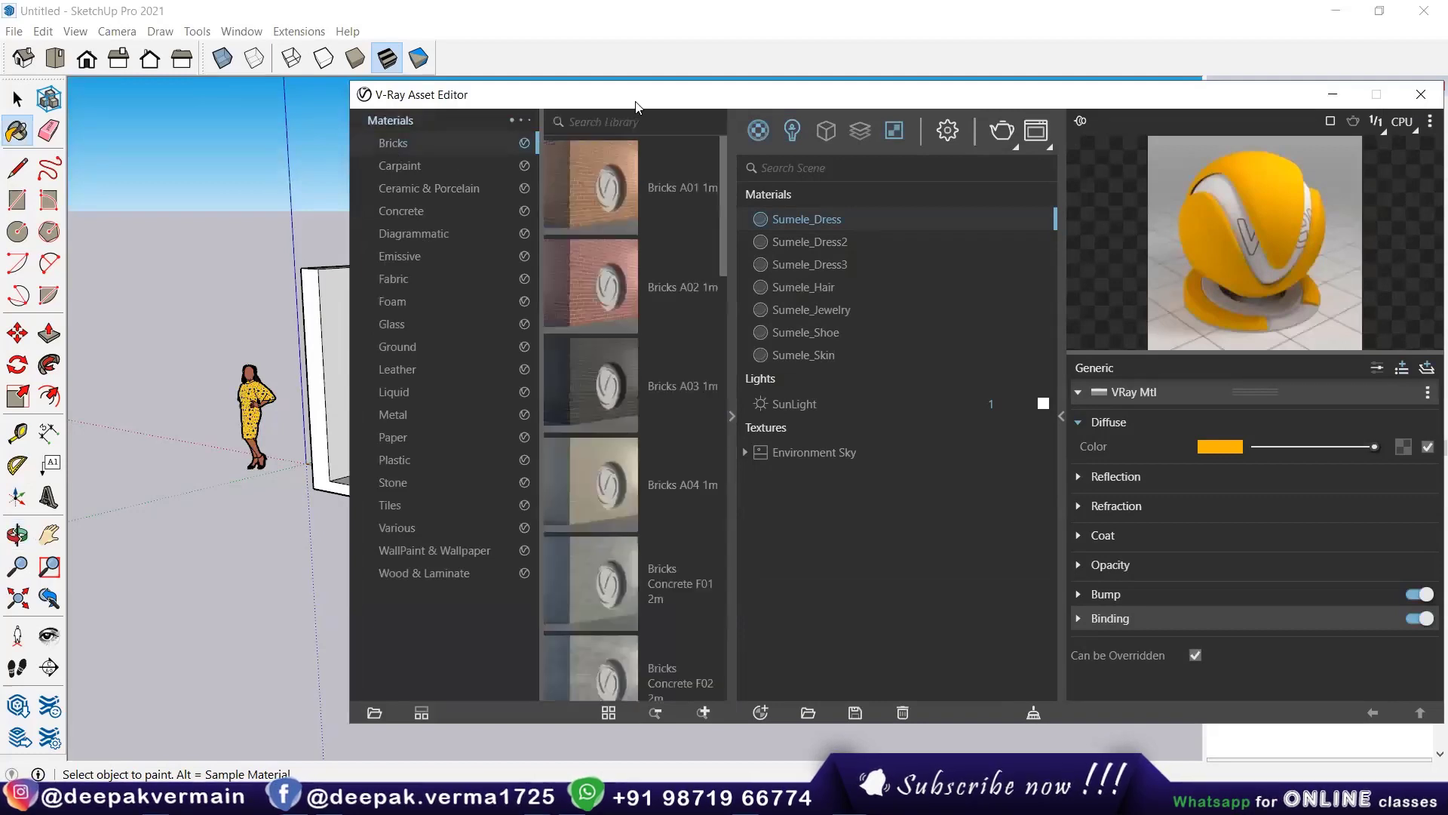
pyautogui.moveTo(609, 95); pyautogui.dragTo(813, 125)
pyautogui.rightClick(813, 228)
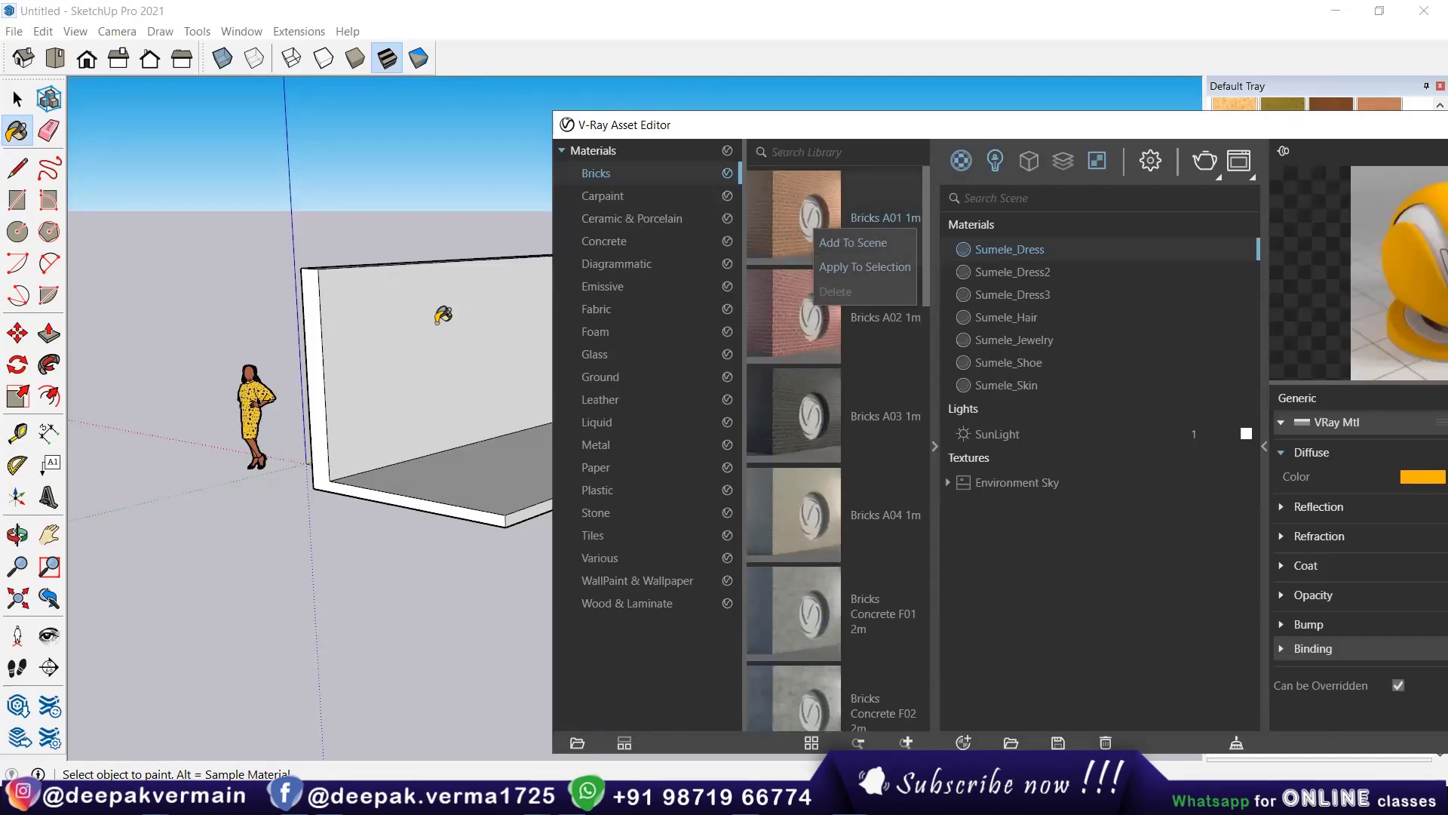
pyautogui.click(821, 243)
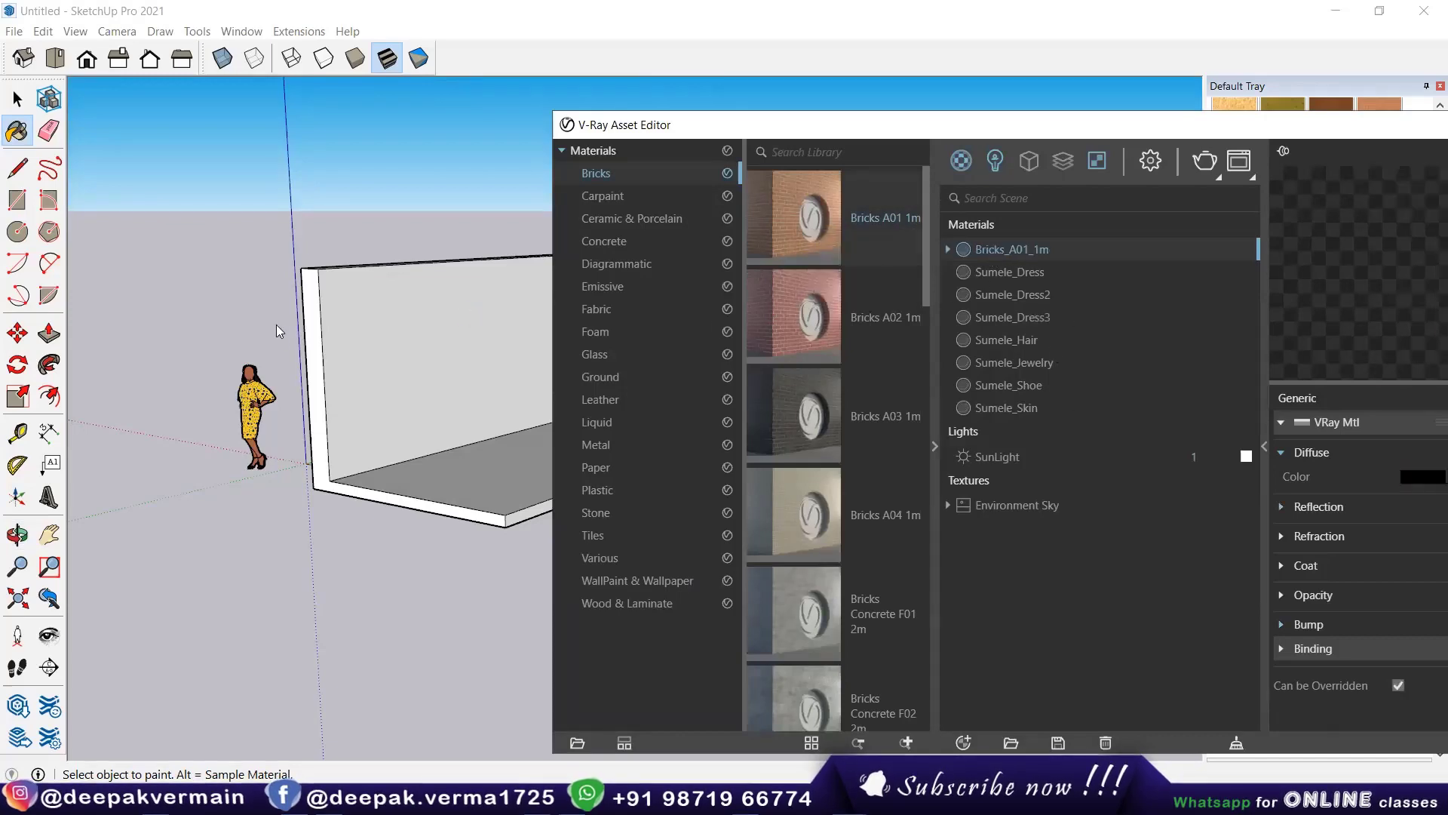
pyautogui.click(375, 314)
# Step: Set the brick material's texture width to 5'
pyautogui.scroll(3, 430, 346)
pyautogui.scroll(2, 435, 362)
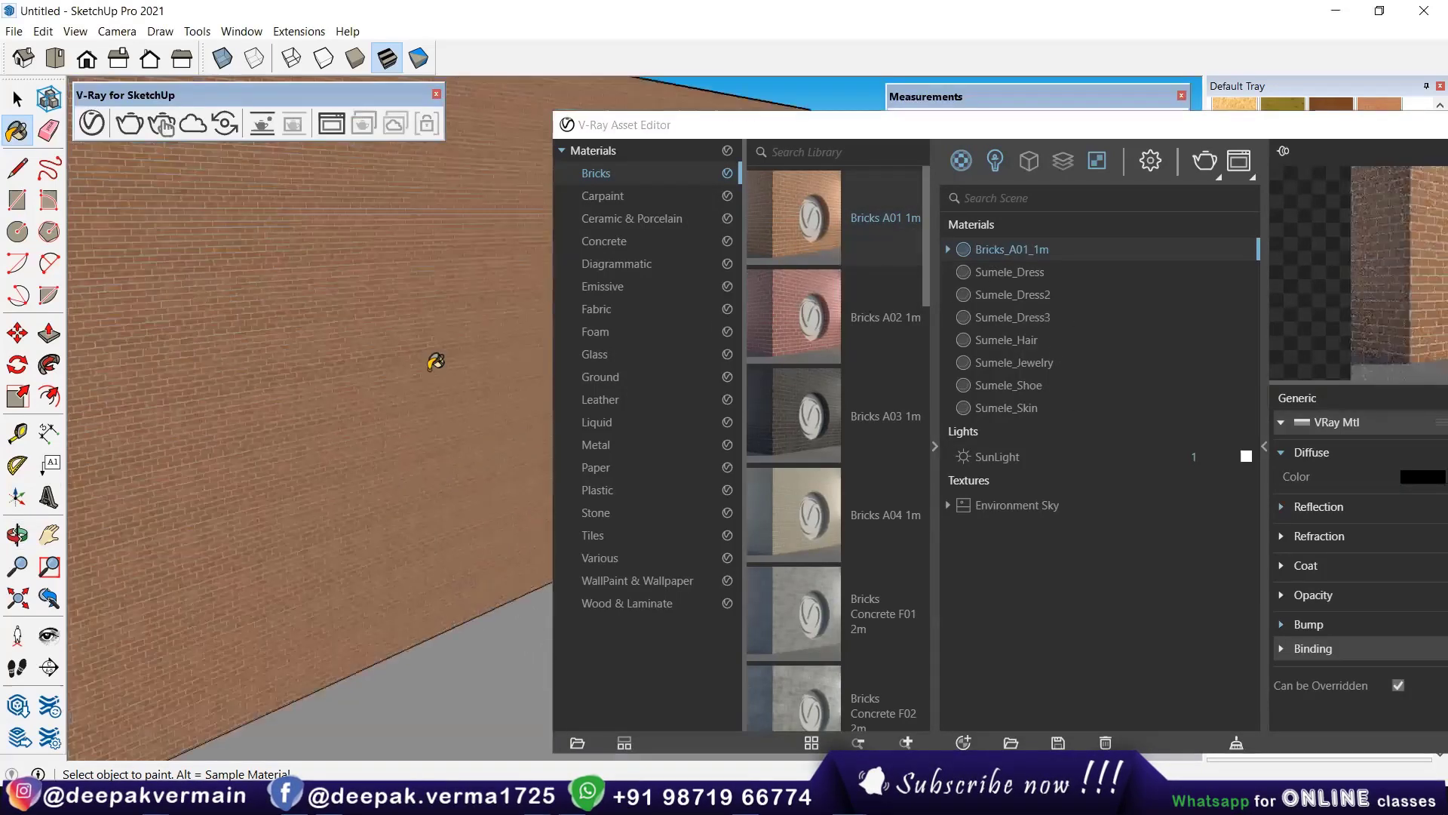
pyautogui.scroll(-5, 453, 356)
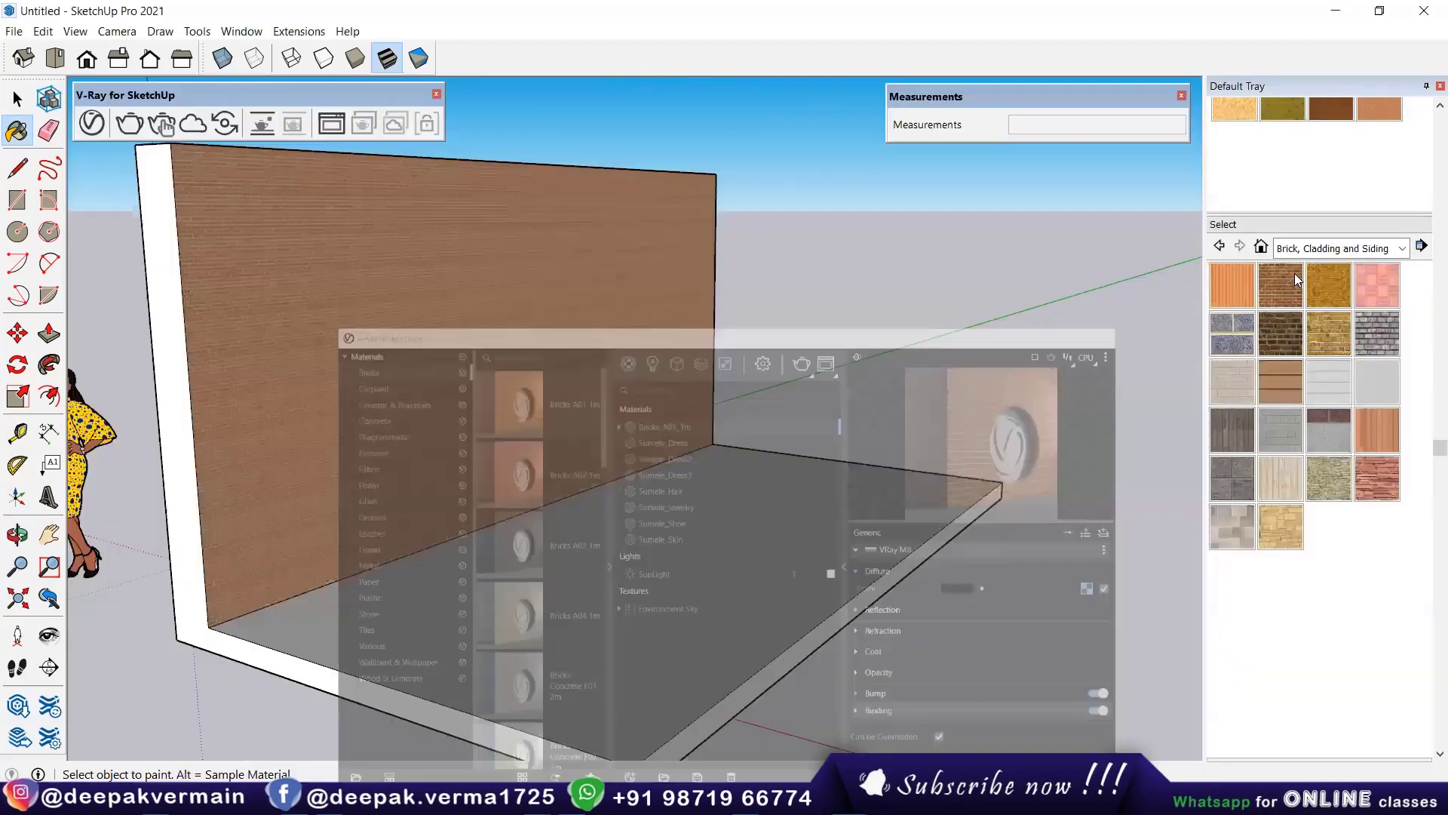
pyautogui.scroll(3, 1297, 279)
pyautogui.scroll(3, 1275, 295)
pyautogui.scroll(-1, 1257, 305)
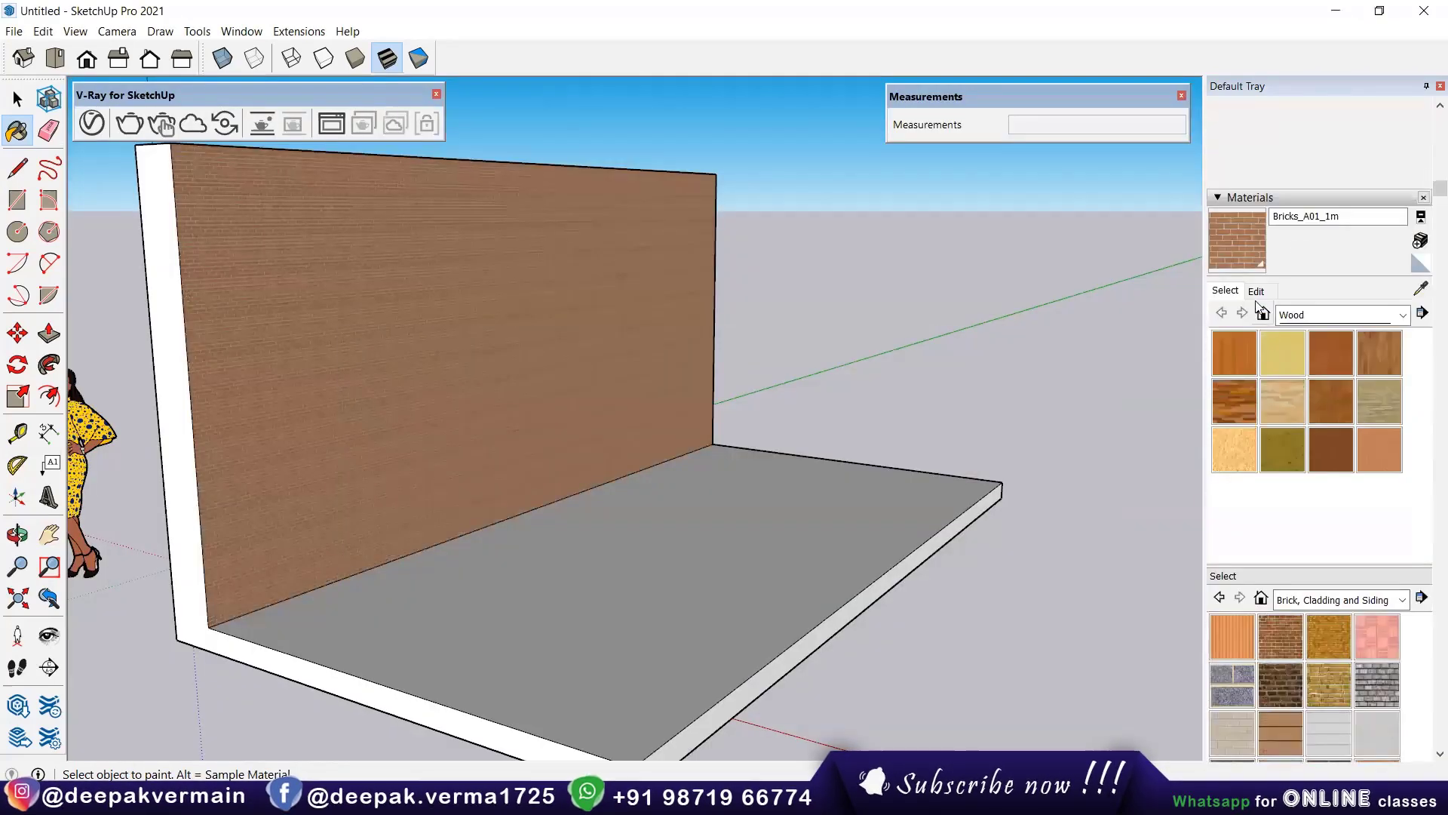
pyautogui.click(1257, 301)
pyautogui.doubleClick(1259, 501)
pyautogui.write('5')
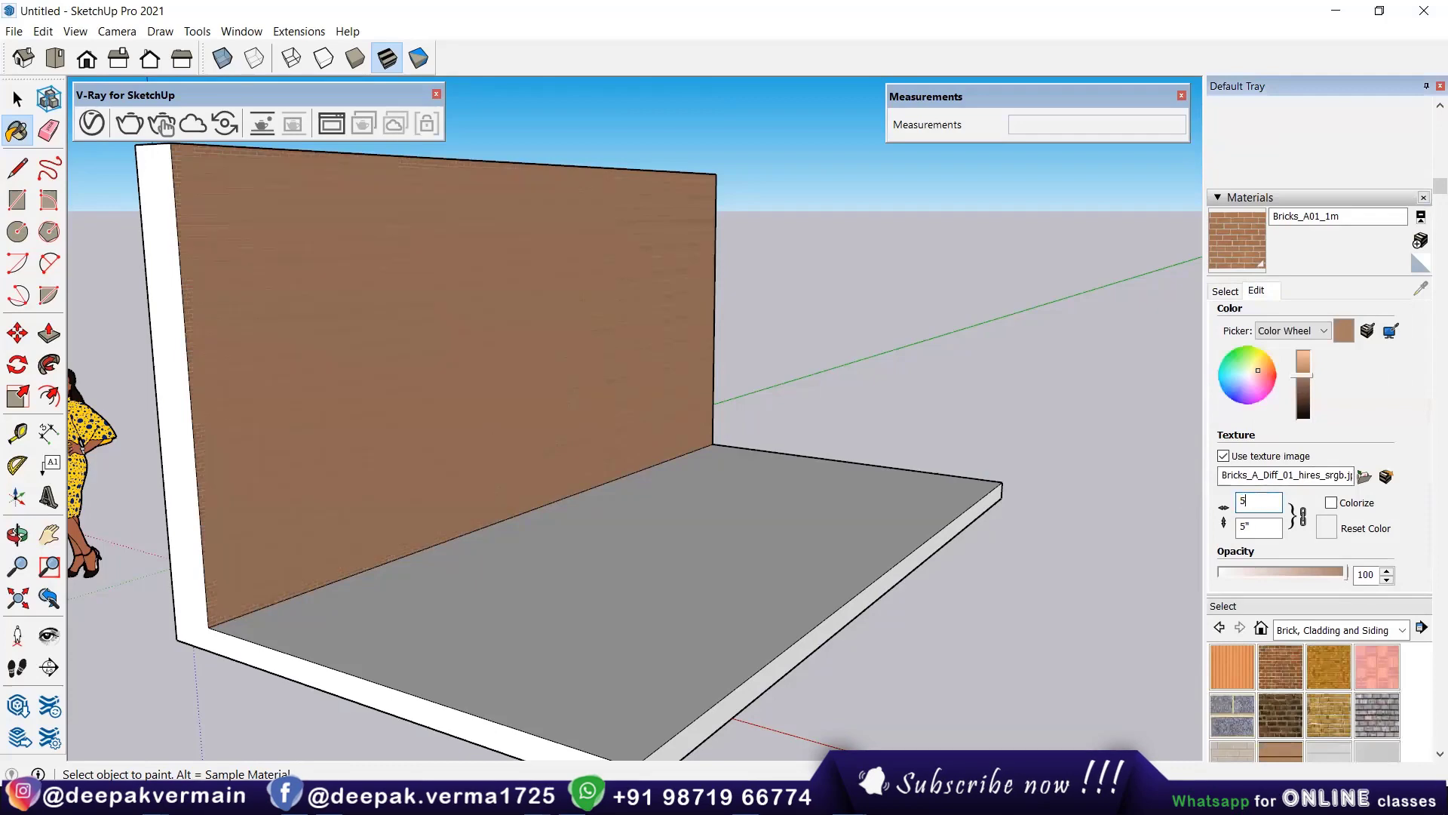
pyautogui.write("'")
pyautogui.press('Return')
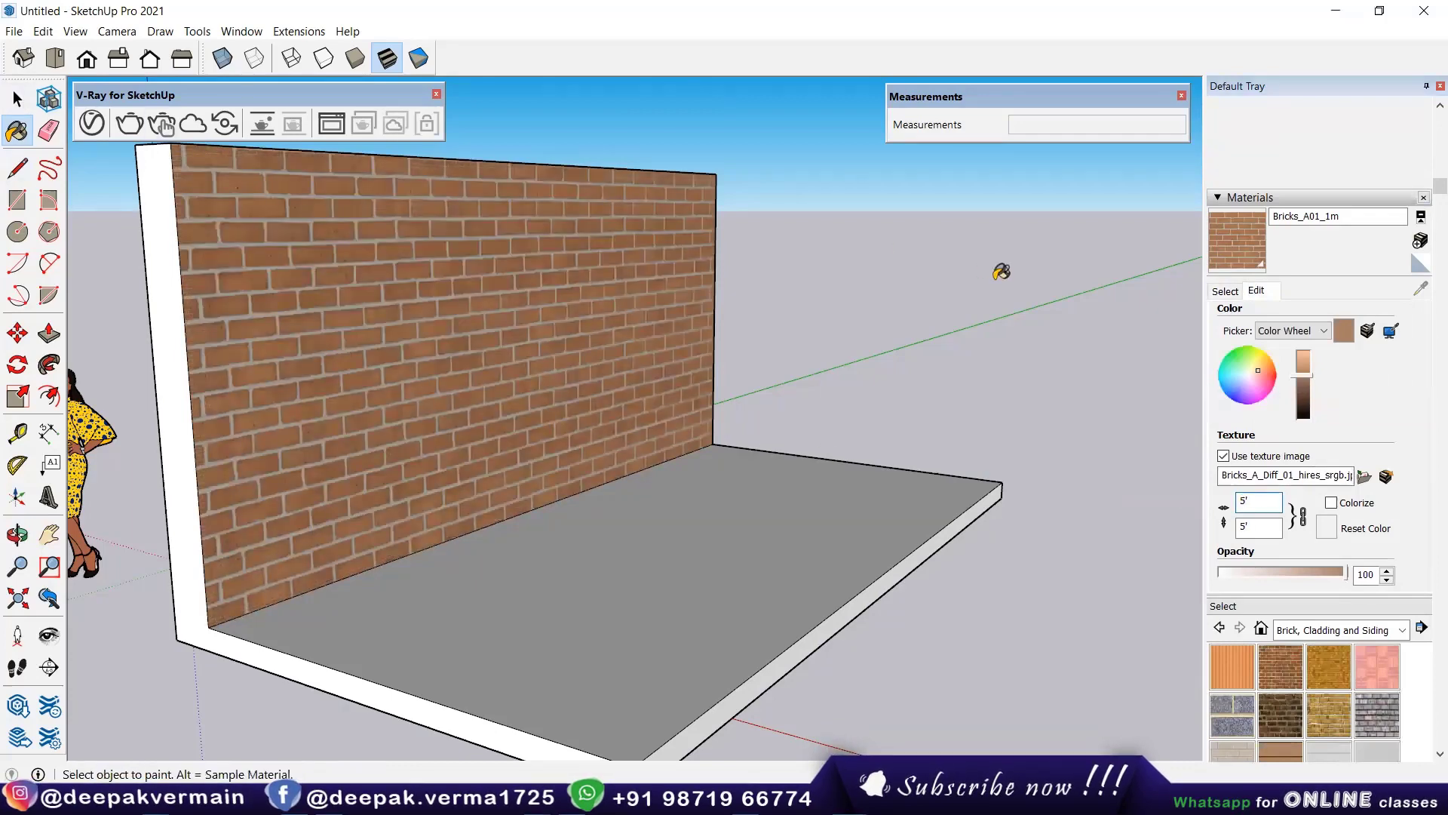
pyautogui.scroll(-3, 706, 377)
pyautogui.scroll(-2, 465, 254)
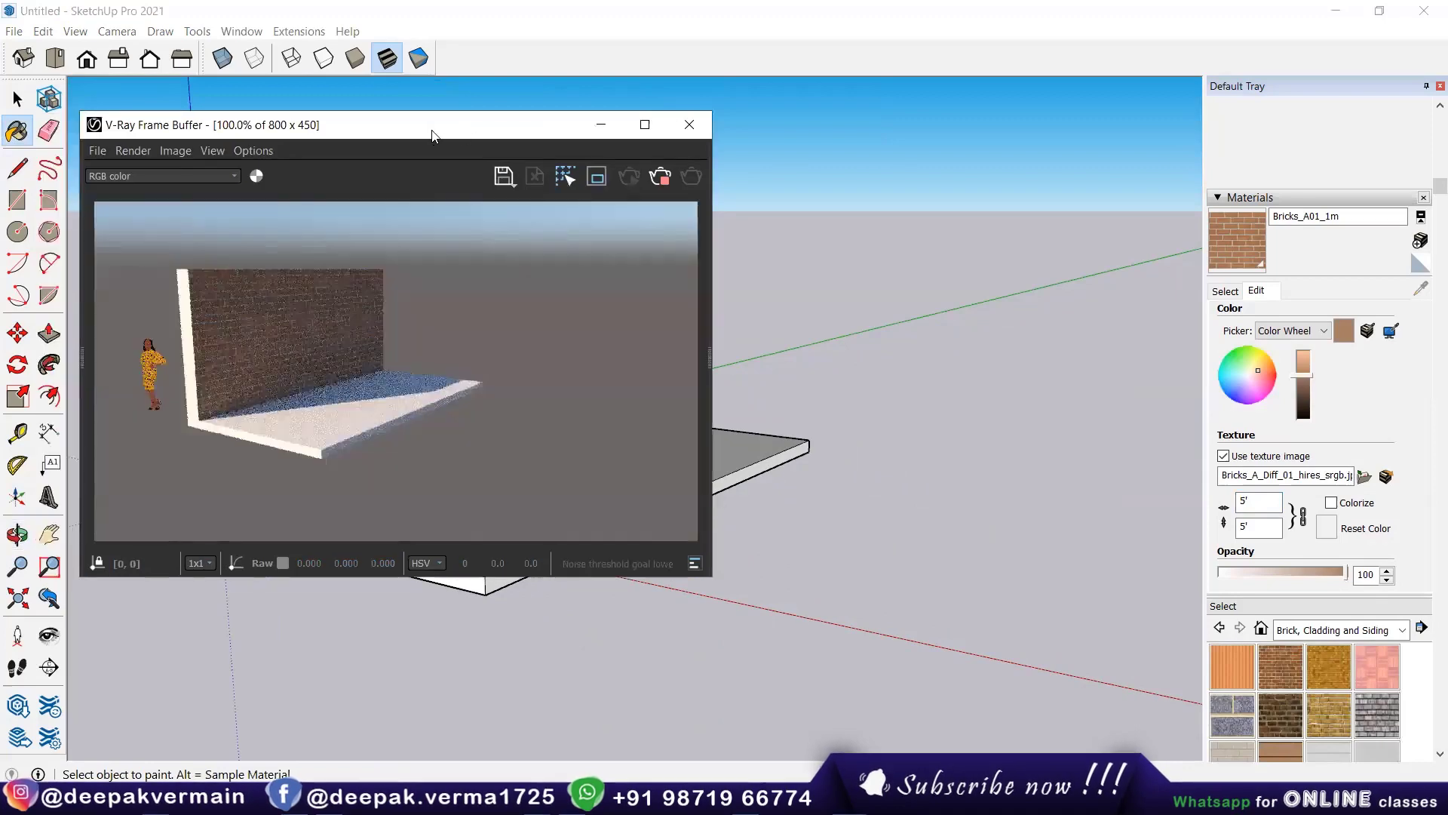
# Step: Reopen the V-Ray Asset Editor with its material library collapsed
pyautogui.scroll(3, 664, 577)
pyautogui.scroll(3, 679, 603)
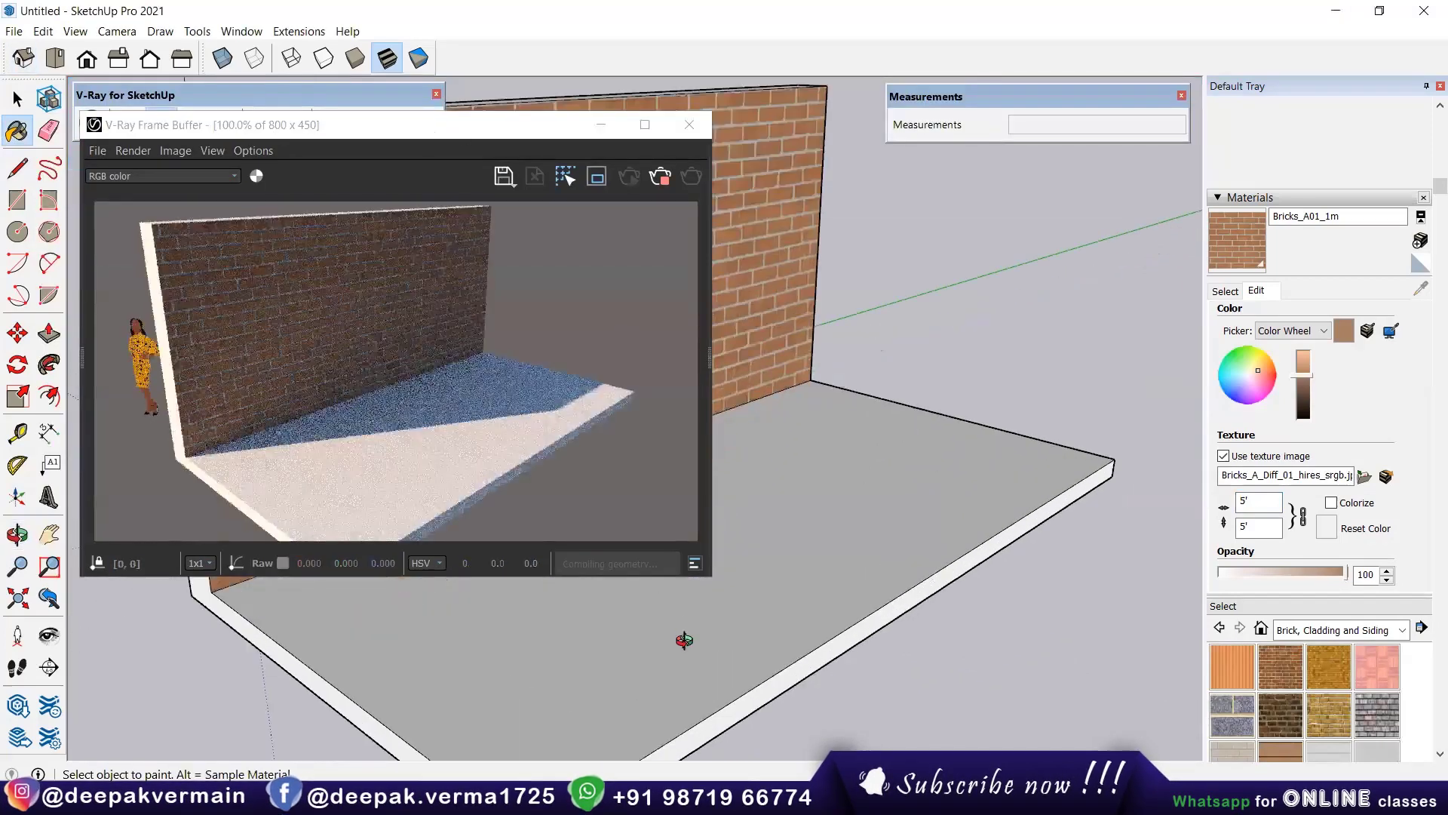
pyautogui.scroll(-2, 736, 583)
pyautogui.moveTo(996, 102); pyautogui.dragTo(981, 166)
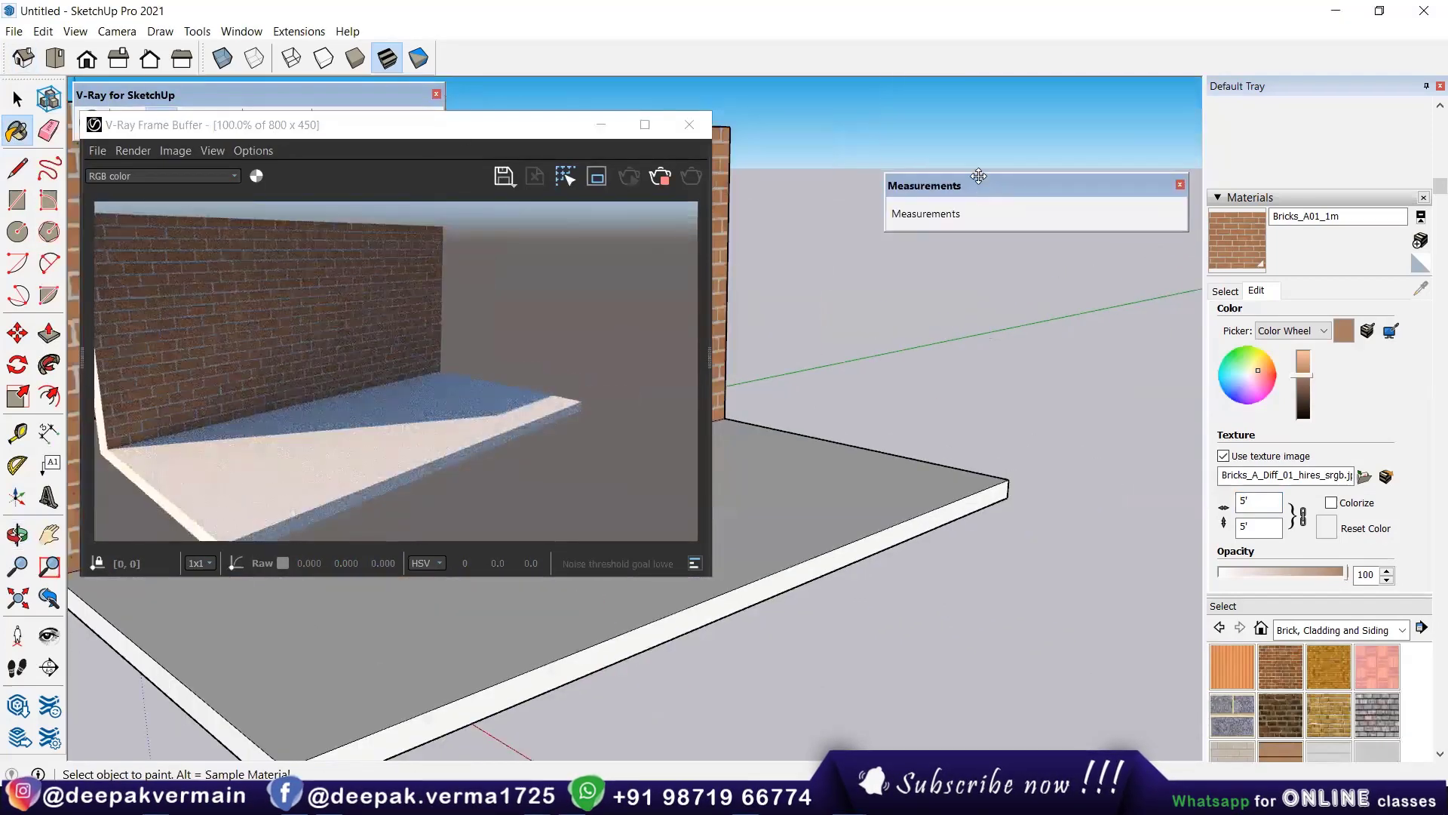
pyautogui.click(185, 94)
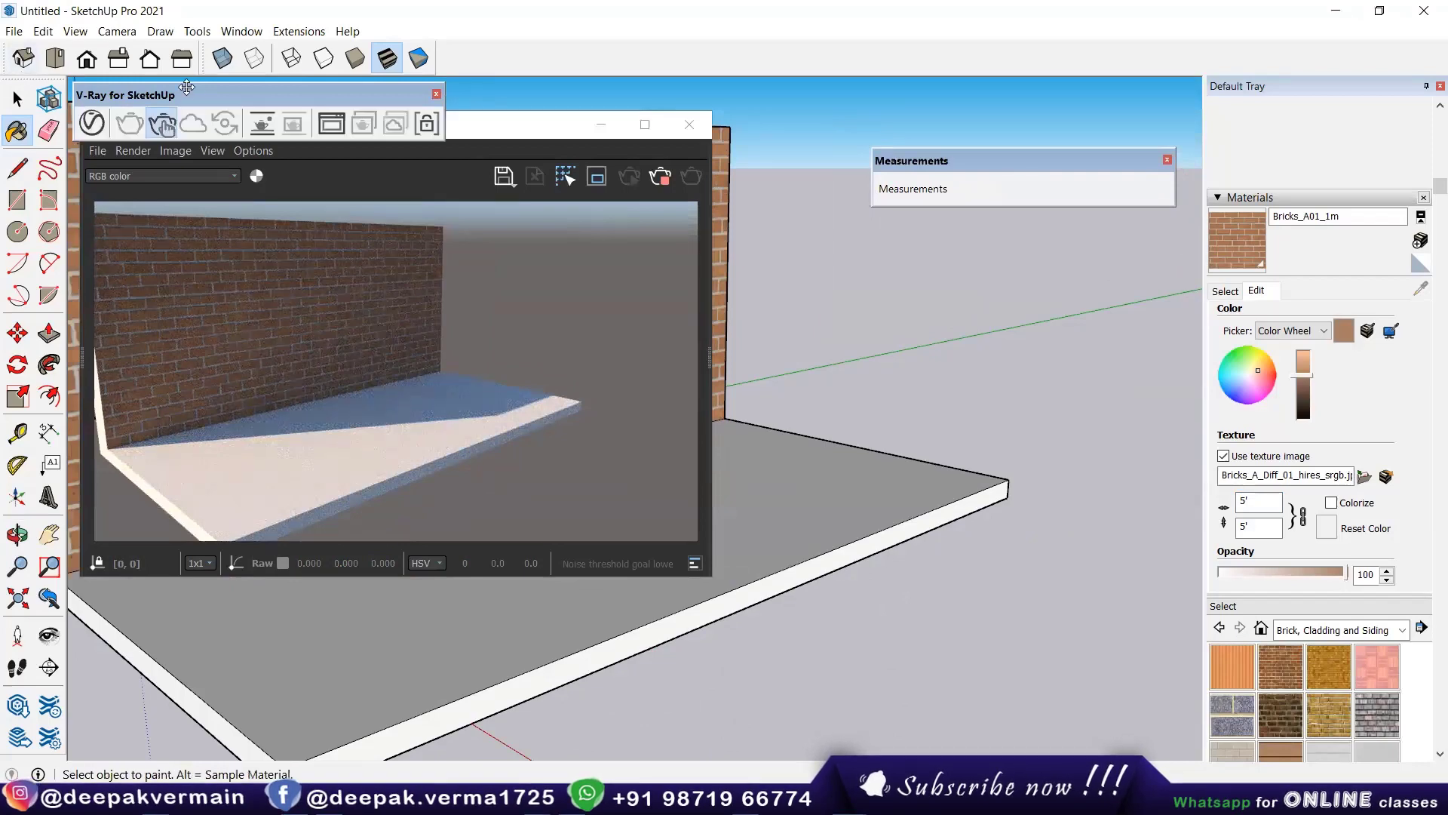
pyautogui.click(92, 124)
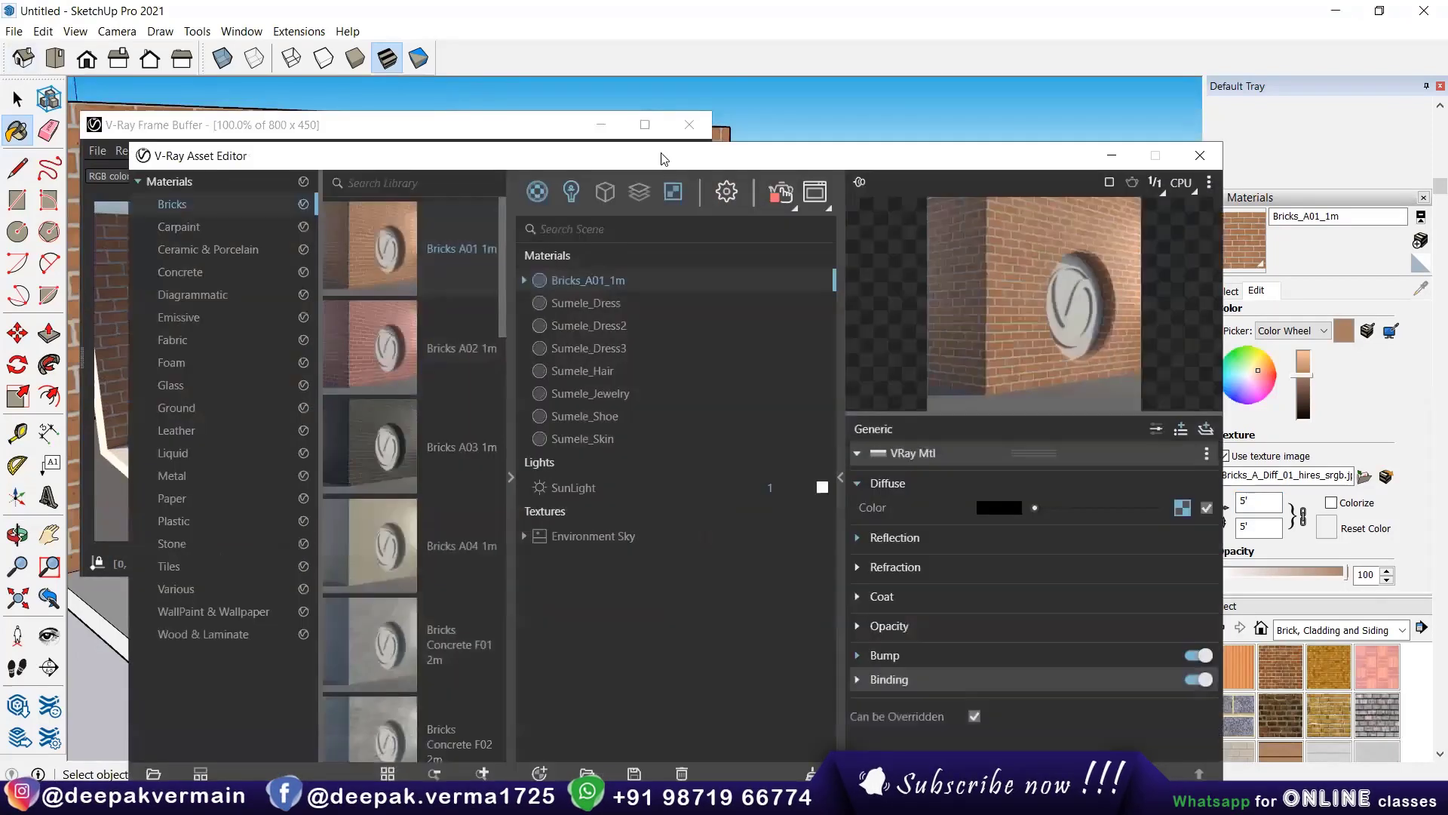
pyautogui.click(513, 271)
# Step: Narrow the asset editor, move it right, and show the Shadows panel
pyautogui.moveTo(639, 158); pyautogui.dragTo(852, 79)
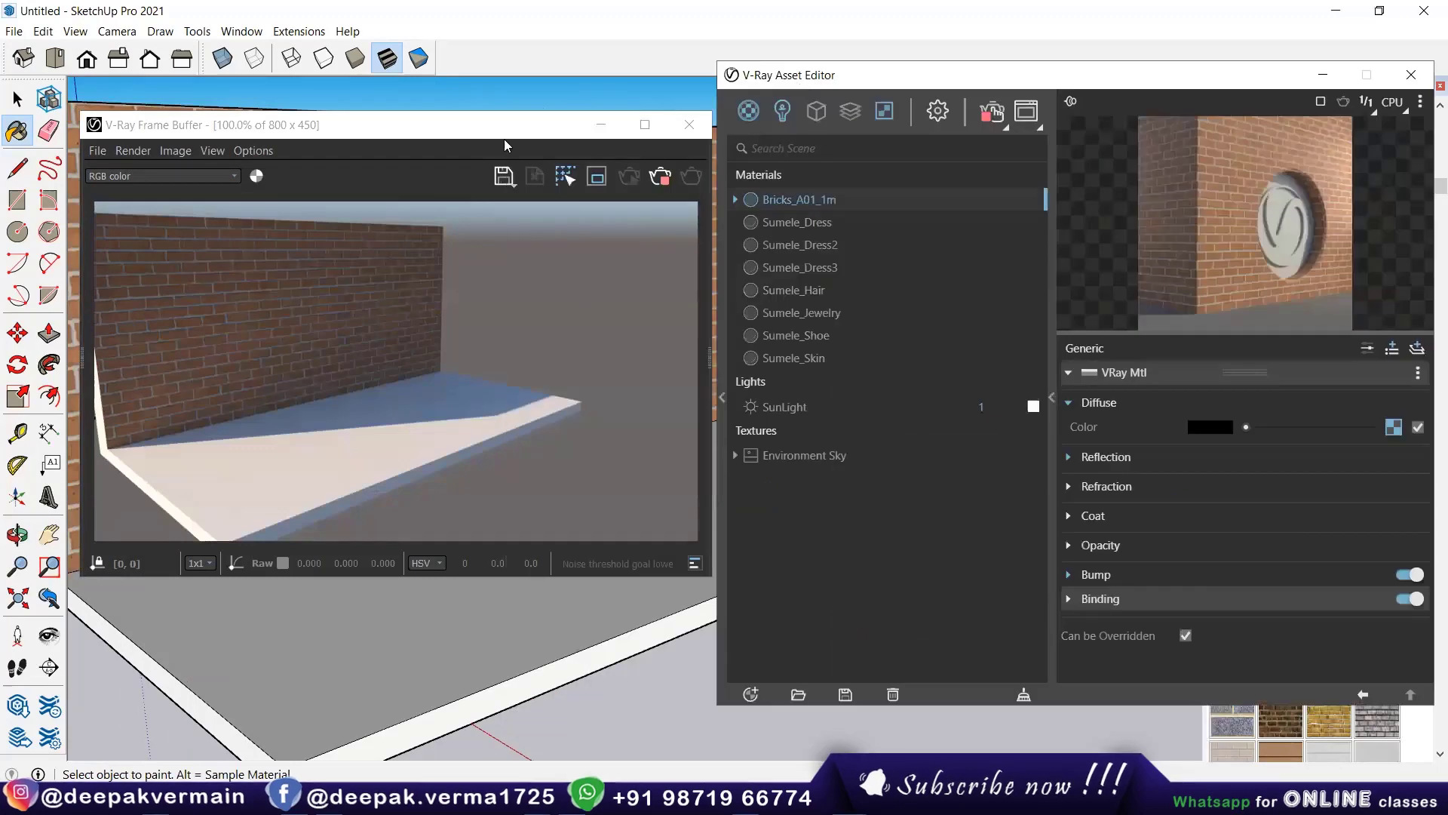
pyautogui.moveTo(504, 126); pyautogui.dragTo(511, 129)
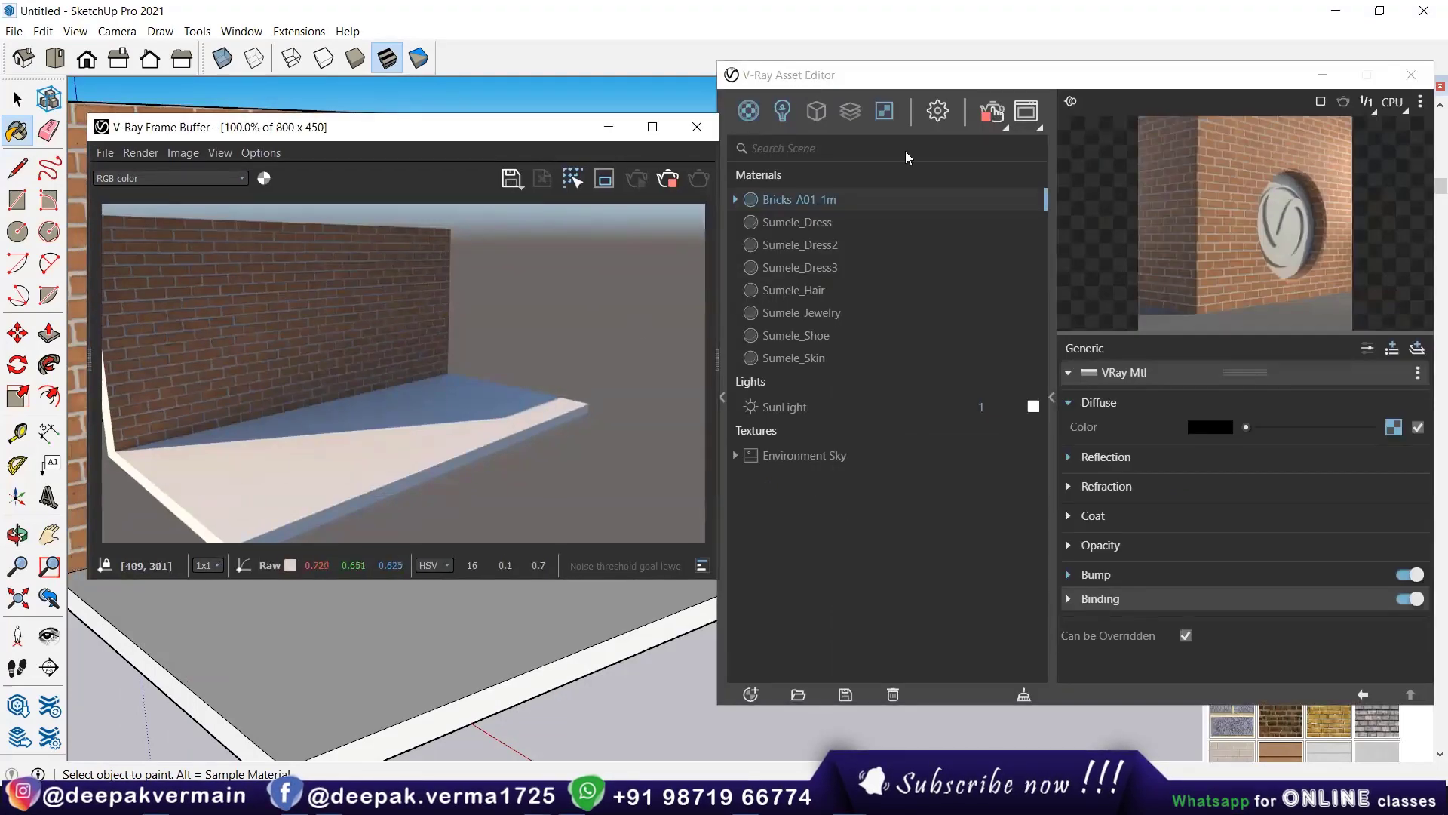
pyautogui.click(1047, 252)
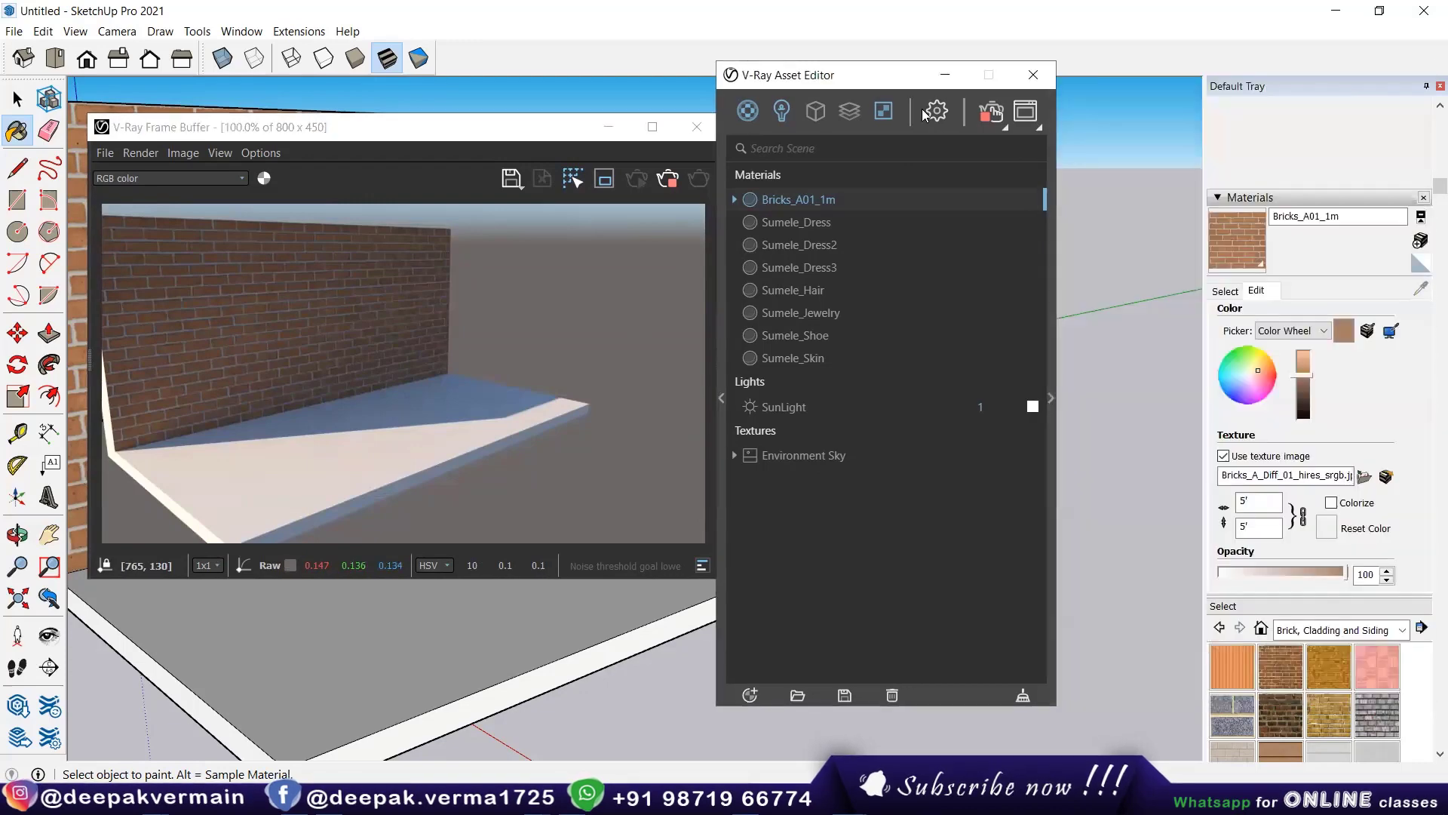
pyautogui.moveTo(852, 89); pyautogui.dragTo(866, 90)
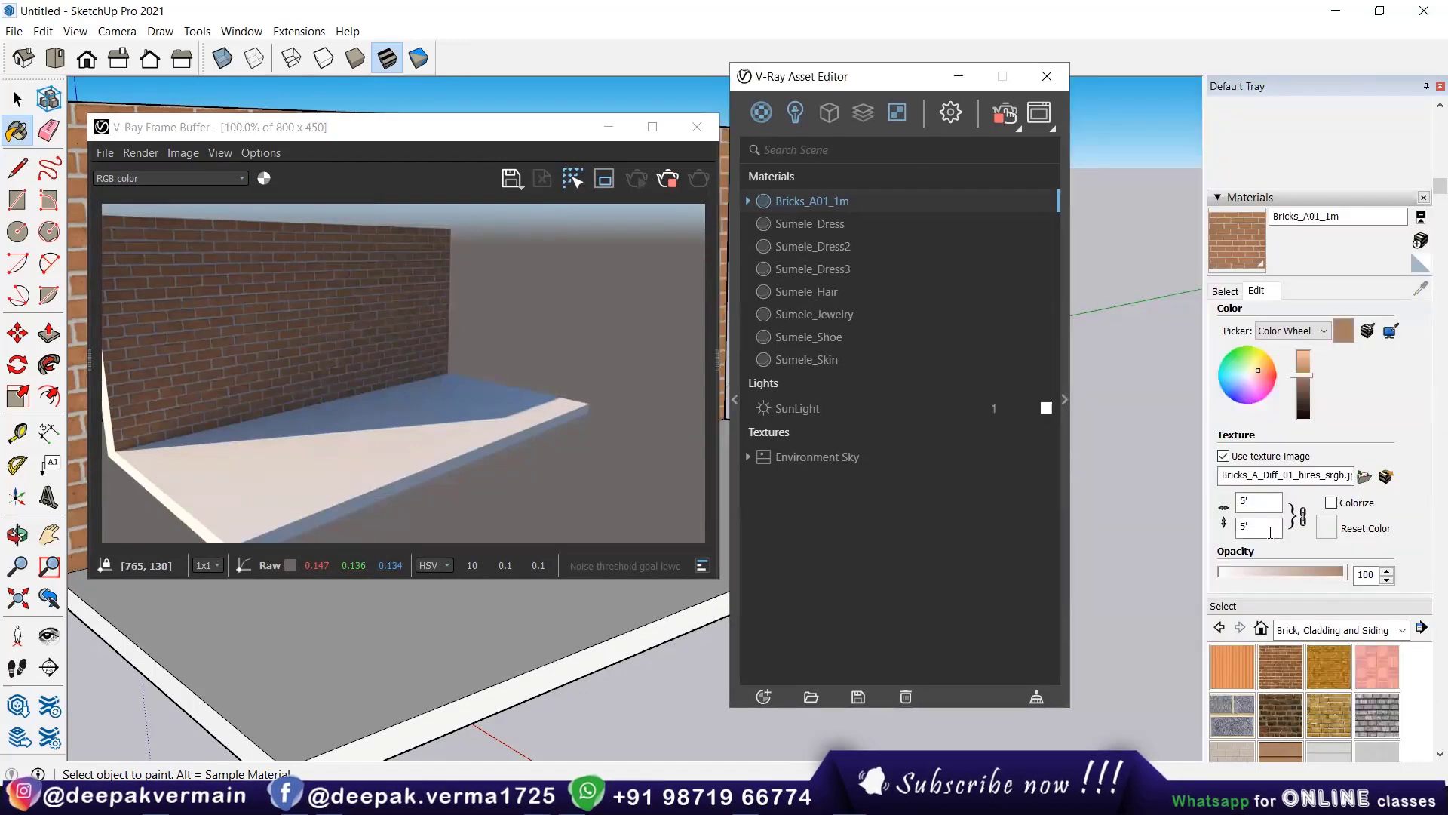
pyautogui.click(1222, 205)
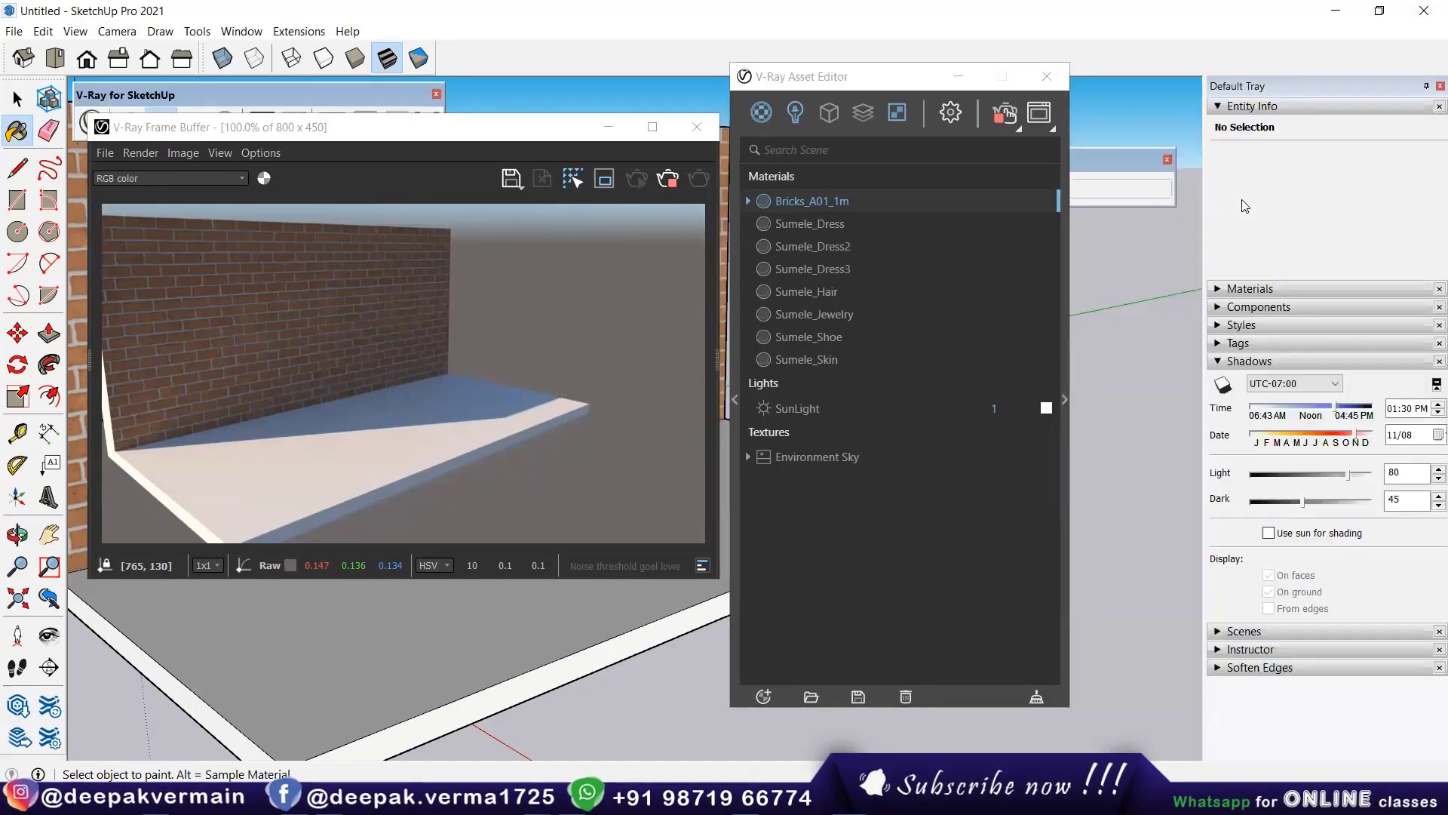
# Step: Turn on shadows, set the sun to 01:47 PM, and start a rectangle on the wall
pyautogui.click(1222, 385)
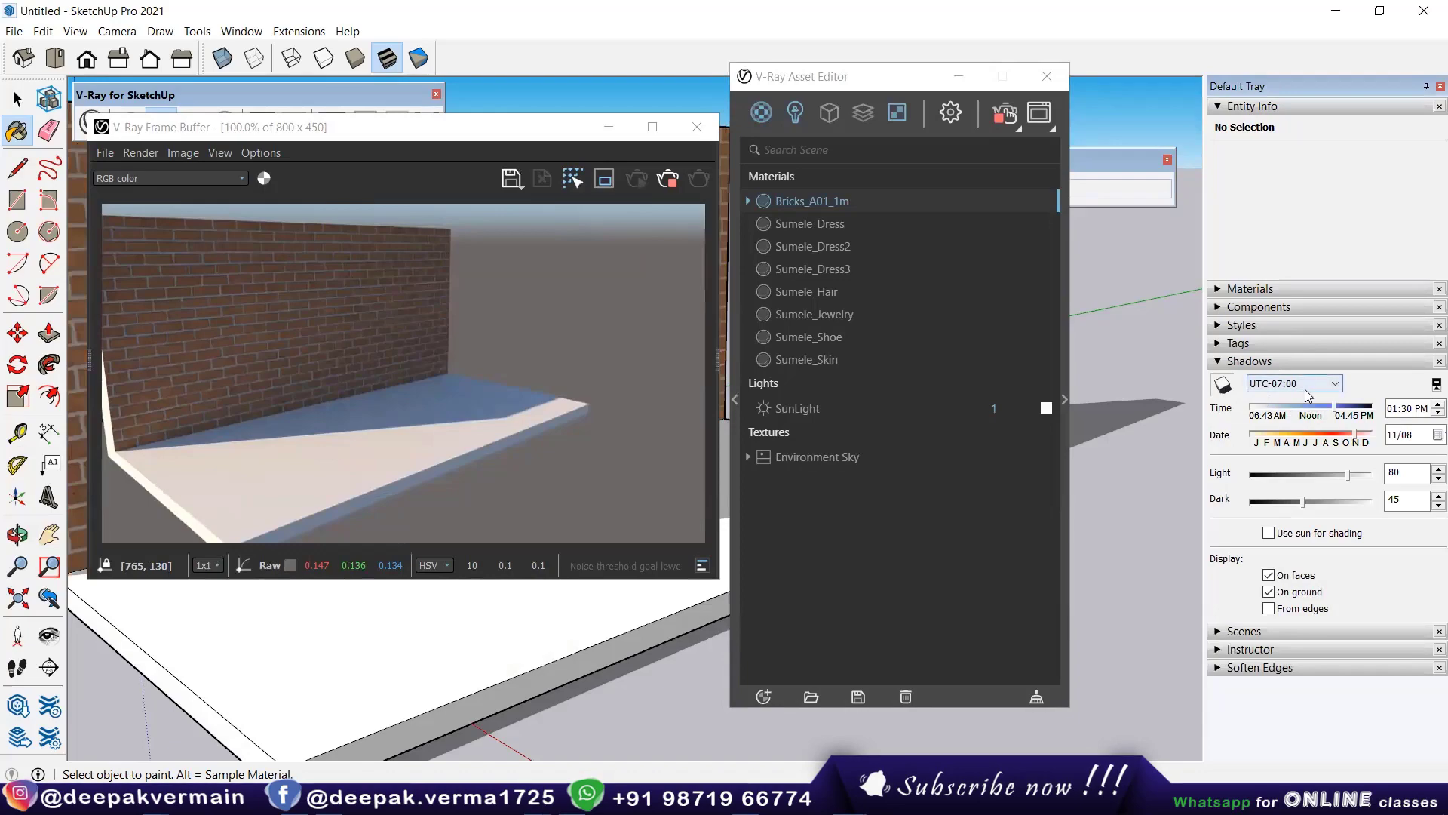
pyautogui.moveTo(1332, 412)
pyautogui.mouseDown()
pyautogui.moveTo(1289, 412)
pyautogui.moveTo(1332, 412)
pyautogui.moveTo(1285, 447)
pyautogui.moveTo(1327, 414)
pyautogui.mouseUp()
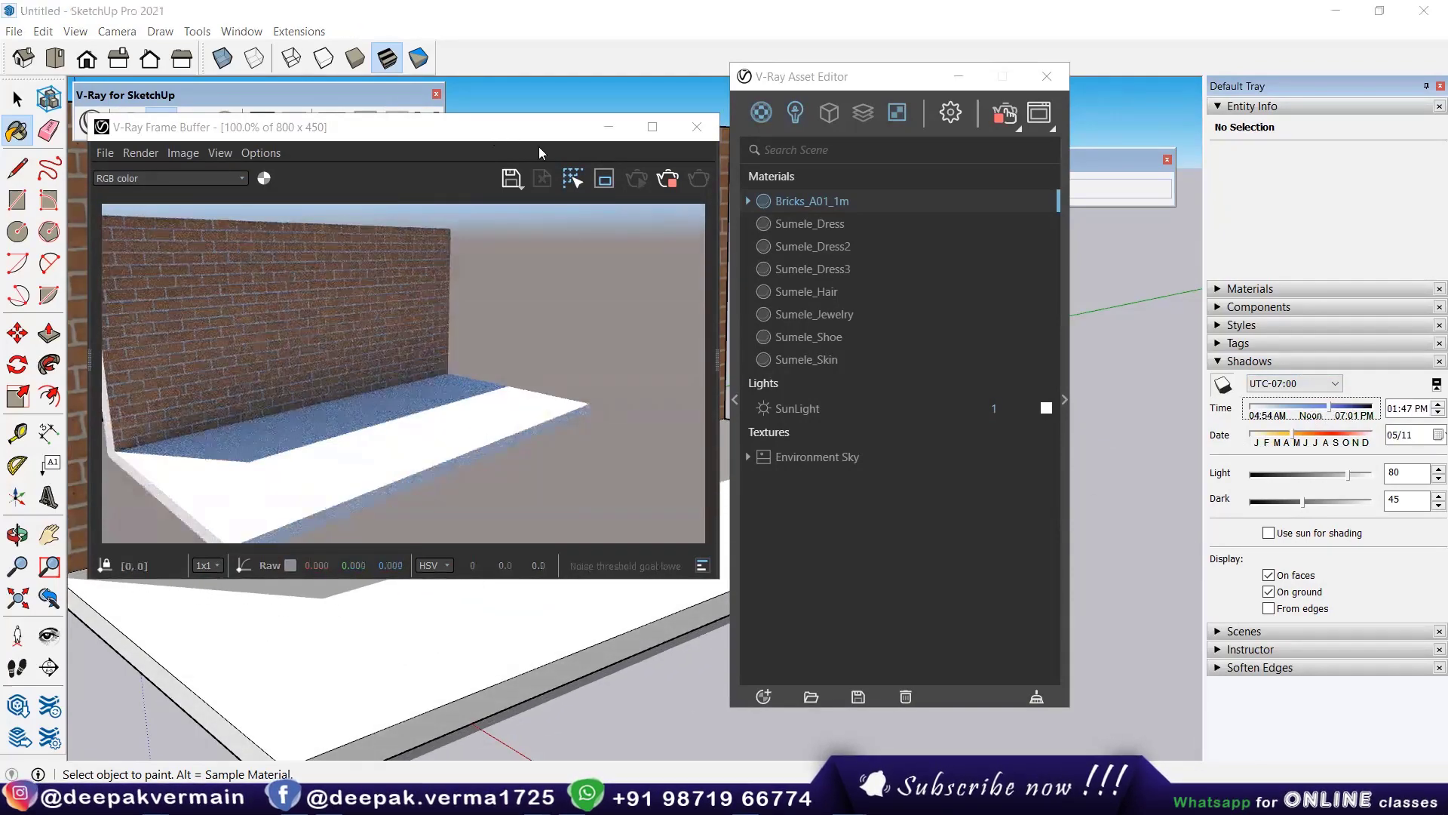
pyautogui.moveTo(494, 132); pyautogui.dragTo(851, 176)
pyautogui.click(17, 200)
pyautogui.click(305, 179)
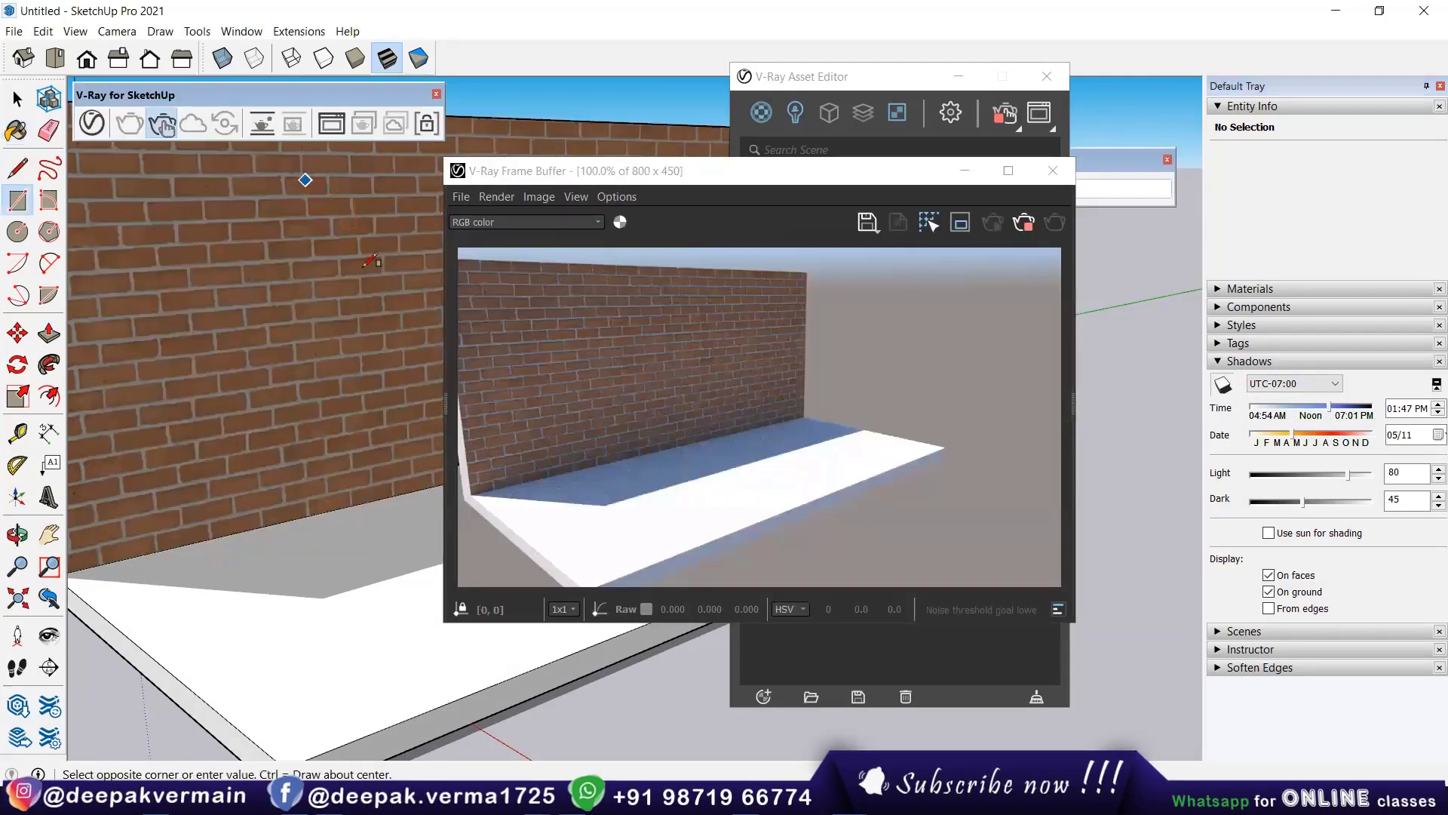
# Step: Finish the first rectangle on the wall, then undo it
pyautogui.click(425, 433)
pyautogui.moveTo(635, 178); pyautogui.dragTo(774, 191)
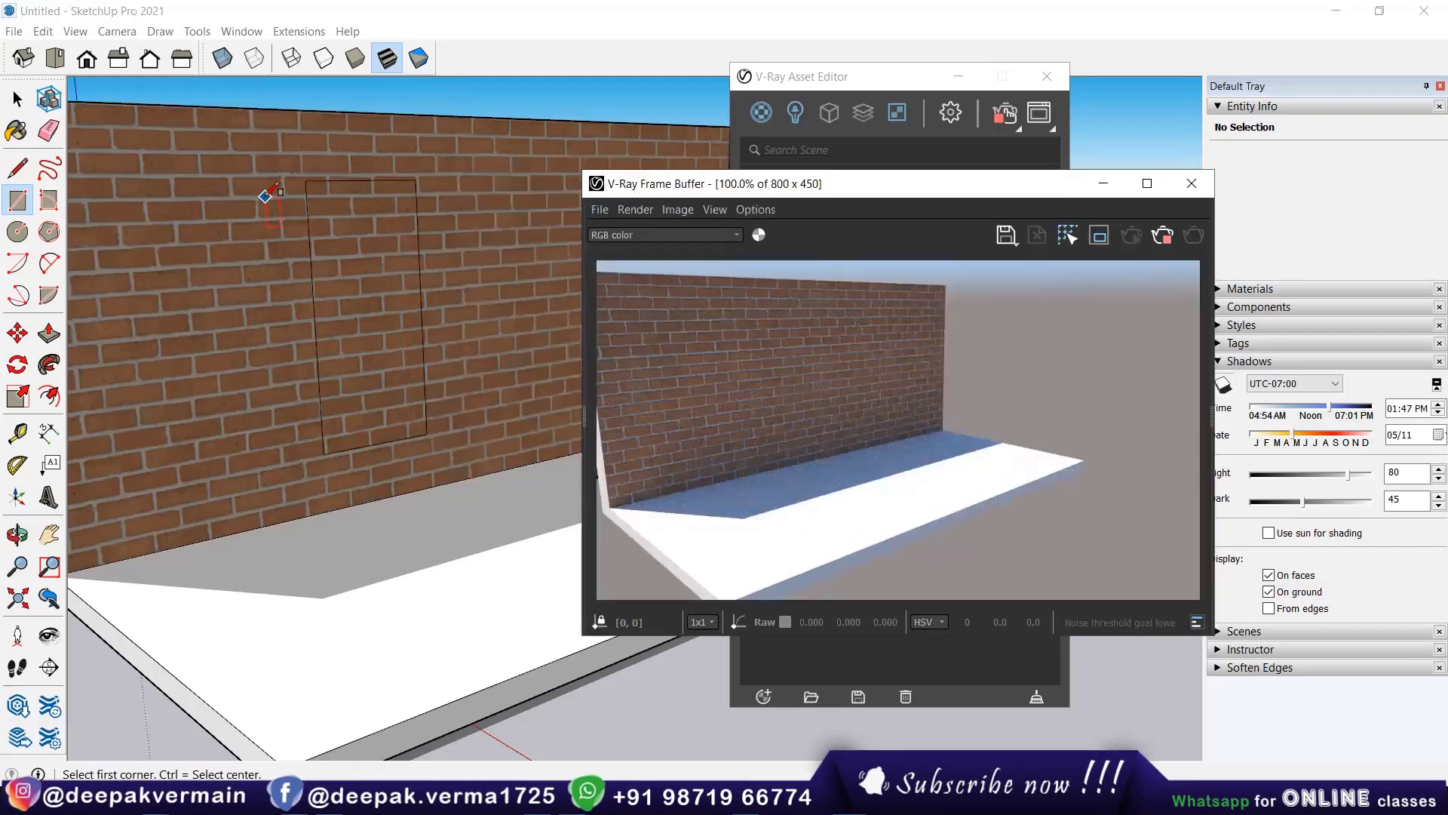
pyautogui.click(17, 99)
pyautogui.hotkey('ctrl', 'z')
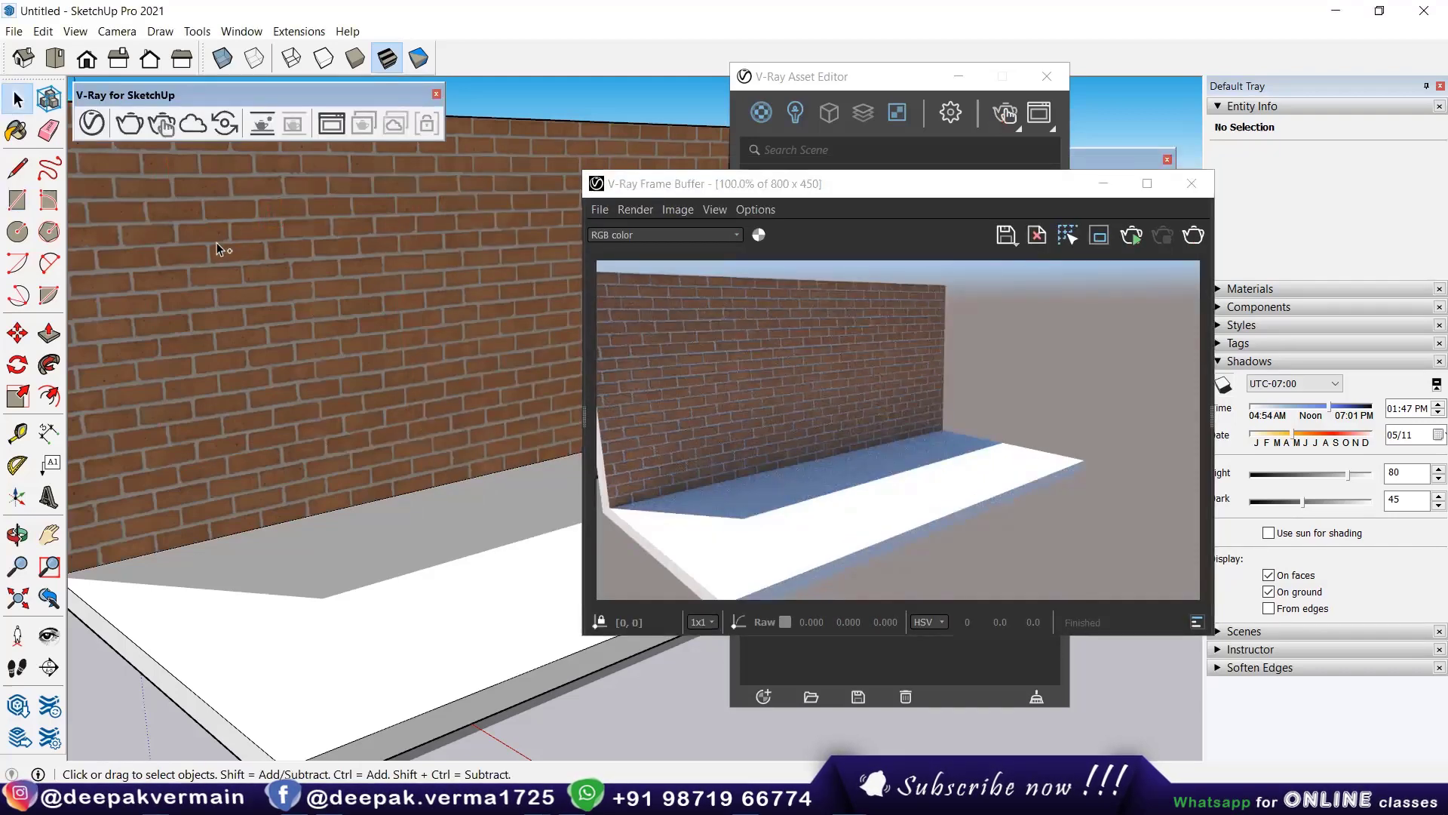
# Step: Redraw a rectangle on the wall and push it through to cut an opening
pyautogui.click(18, 200)
pyautogui.click(276, 209)
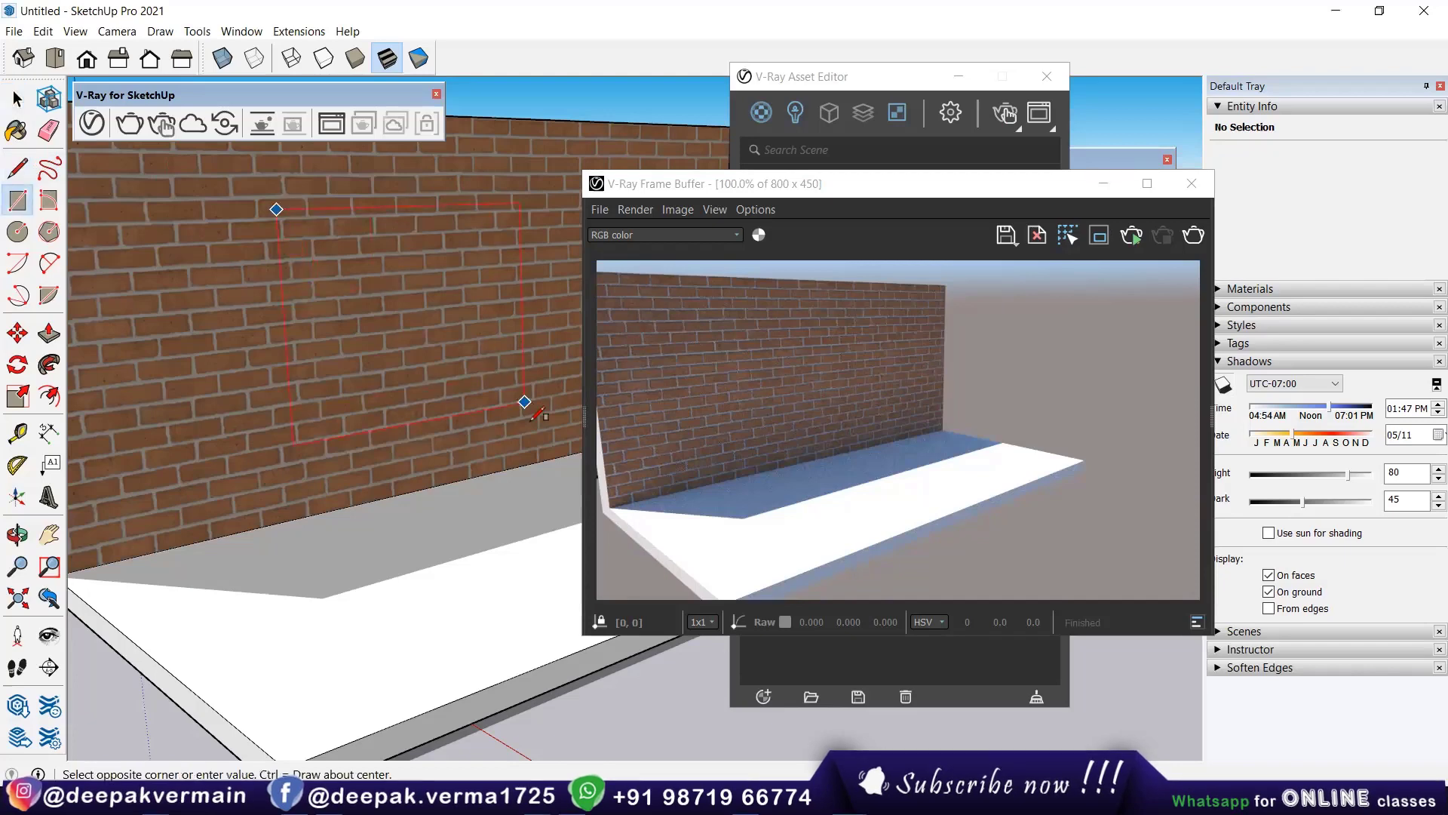
pyautogui.click(477, 437)
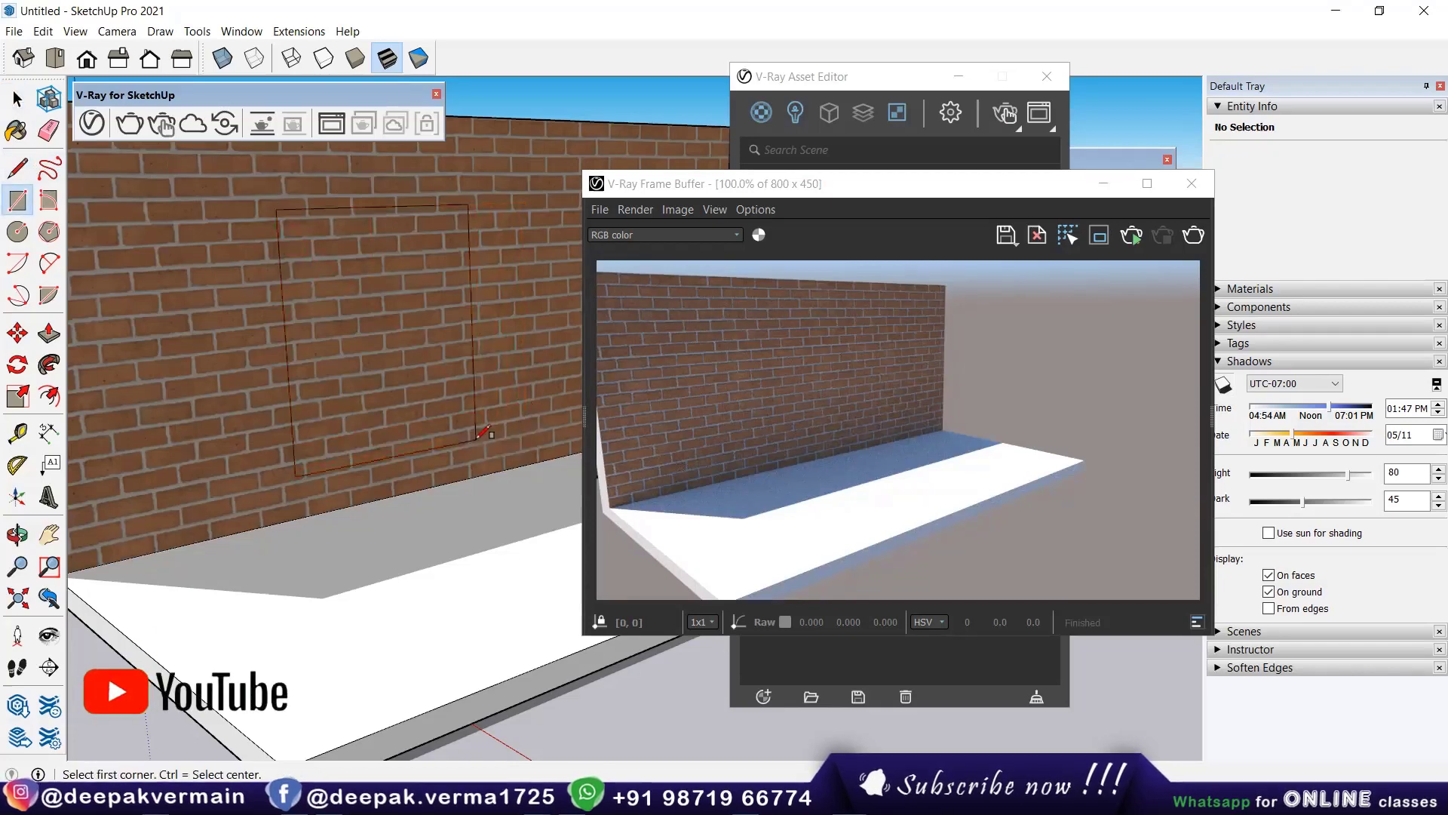
pyautogui.press('p')
pyautogui.click(375, 375)
pyautogui.click(388, 397)
pyautogui.moveTo(387, 397); pyautogui.dragTo(686, 208, button='middle')
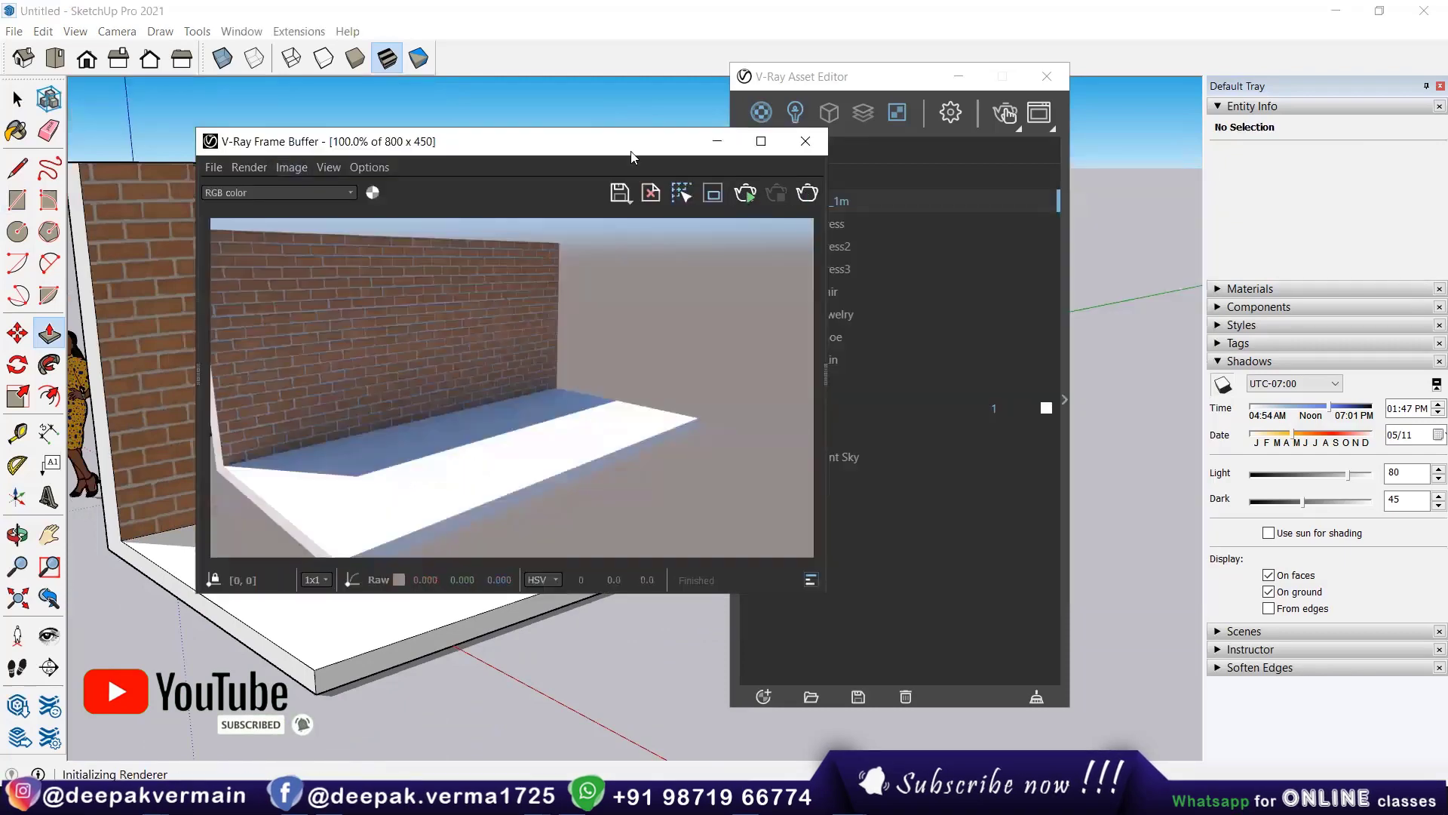
pyautogui.moveTo(593, 143); pyautogui.dragTo(513, 121)
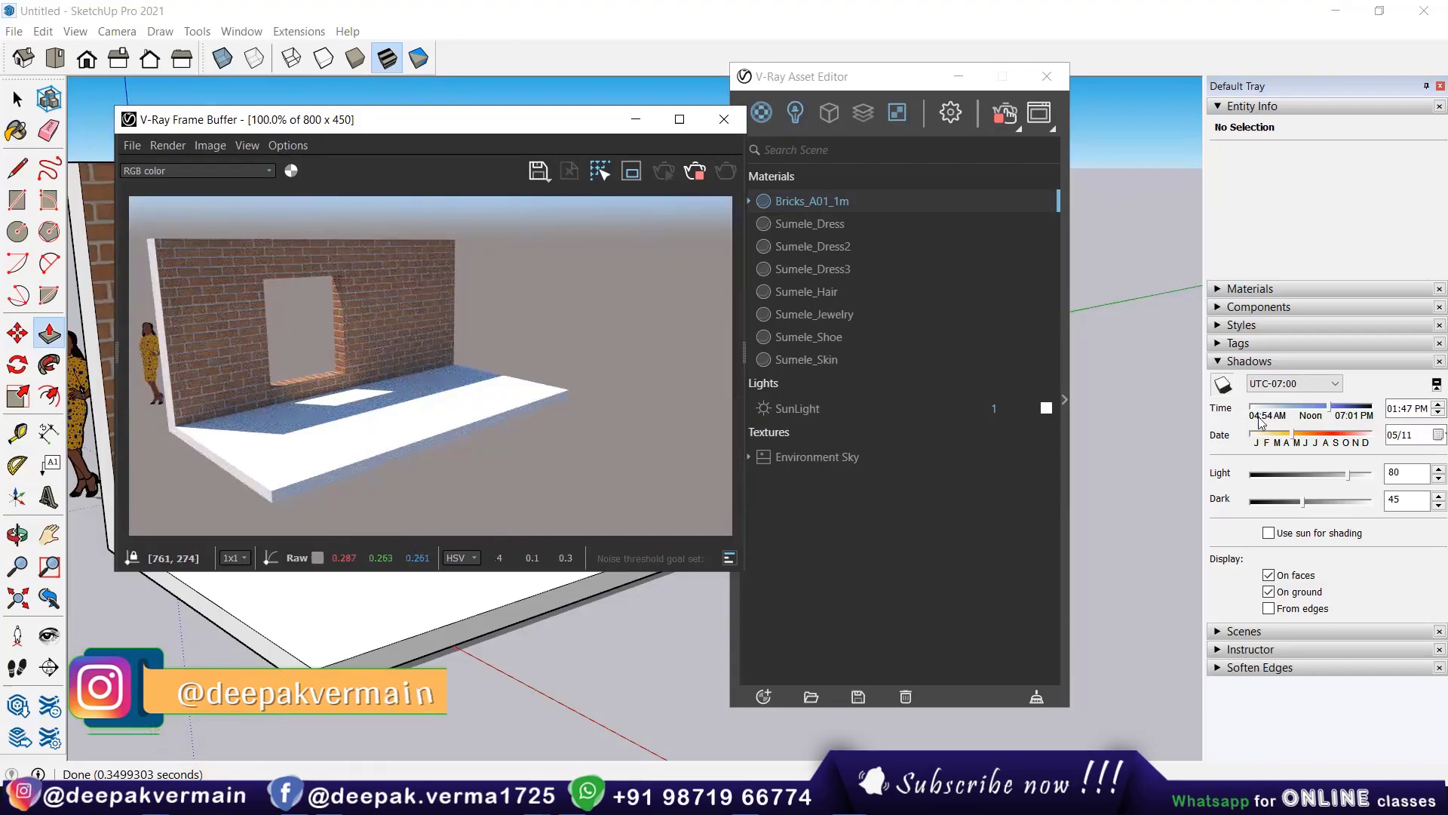
# Step: Set shadows to 03:05 PM with light 79 and dark 50
pyautogui.moveTo(1331, 408); pyautogui.dragTo(1335, 410)
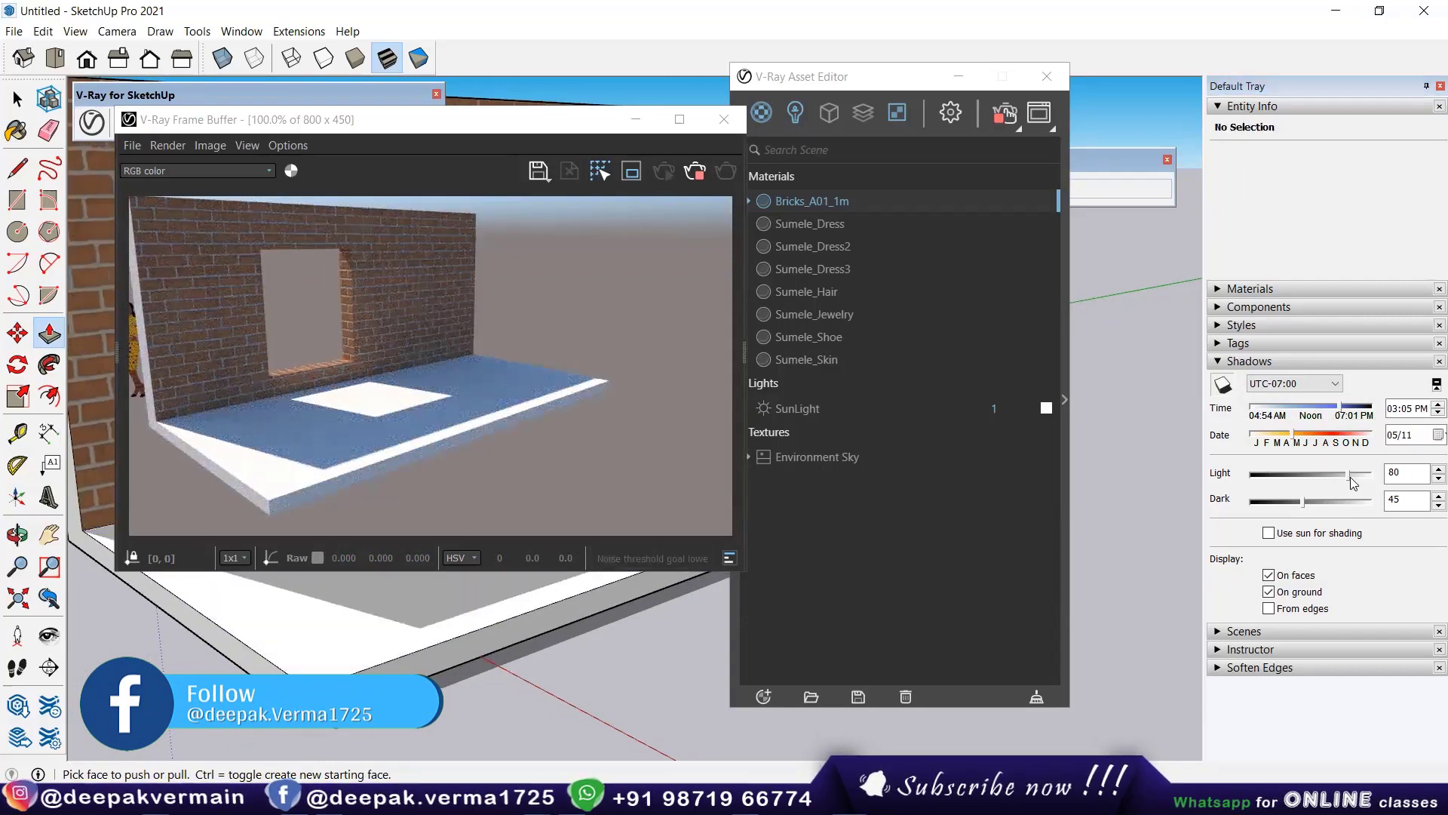
pyautogui.moveTo(1352, 478)
pyautogui.mouseDown()
pyautogui.moveTo(1299, 478)
pyautogui.moveTo(1347, 478)
pyautogui.moveTo(1314, 504)
pyautogui.mouseUp()
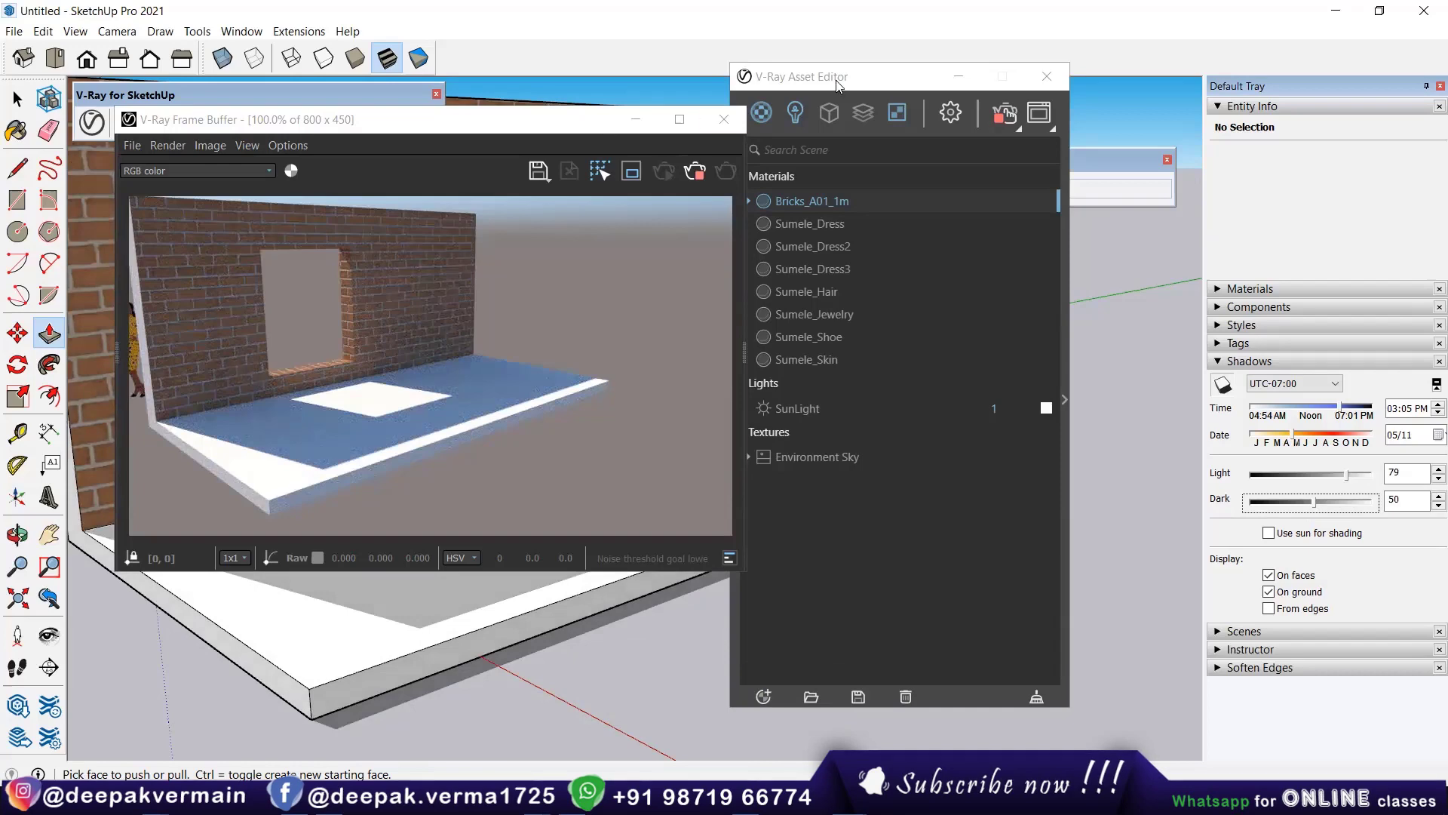
pyautogui.moveTo(837, 81); pyautogui.dragTo(931, 92)
# Step: Open the SunLight parameters from the asset editor's Lights list and re-angle the view
pyautogui.click(889, 123)
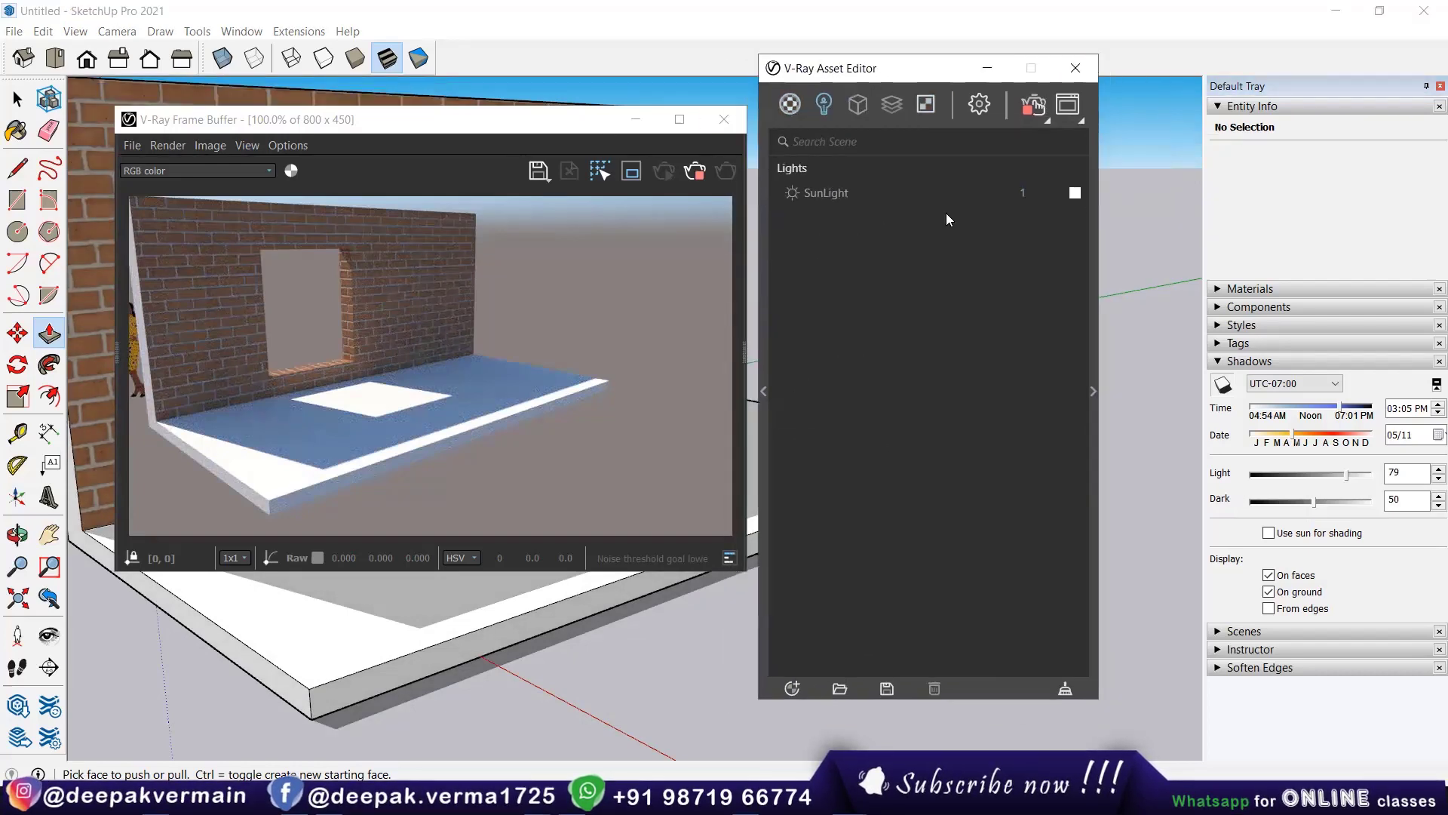
pyautogui.click(1093, 223)
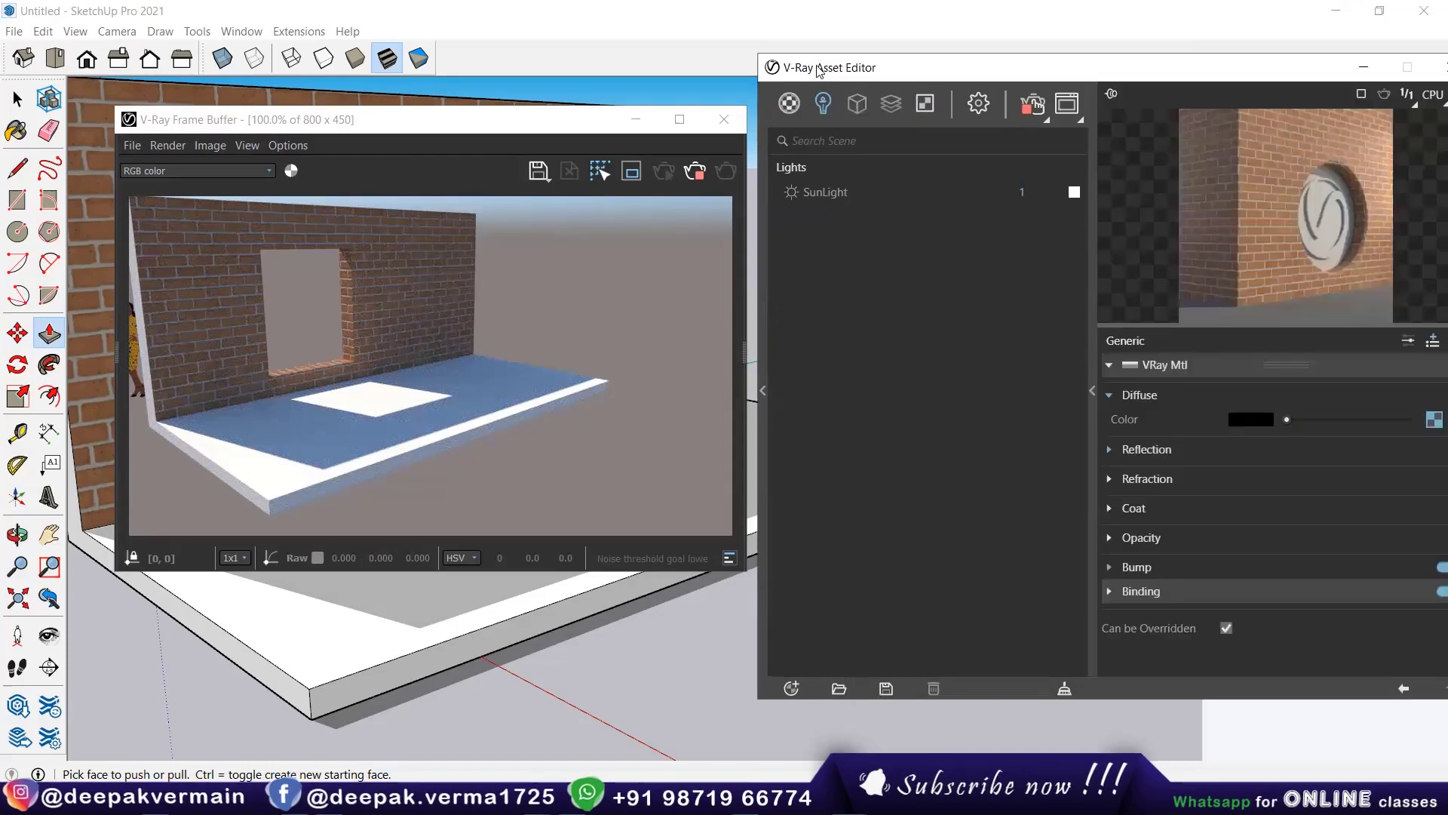
pyautogui.moveTo(533, 121); pyautogui.dragTo(462, 116)
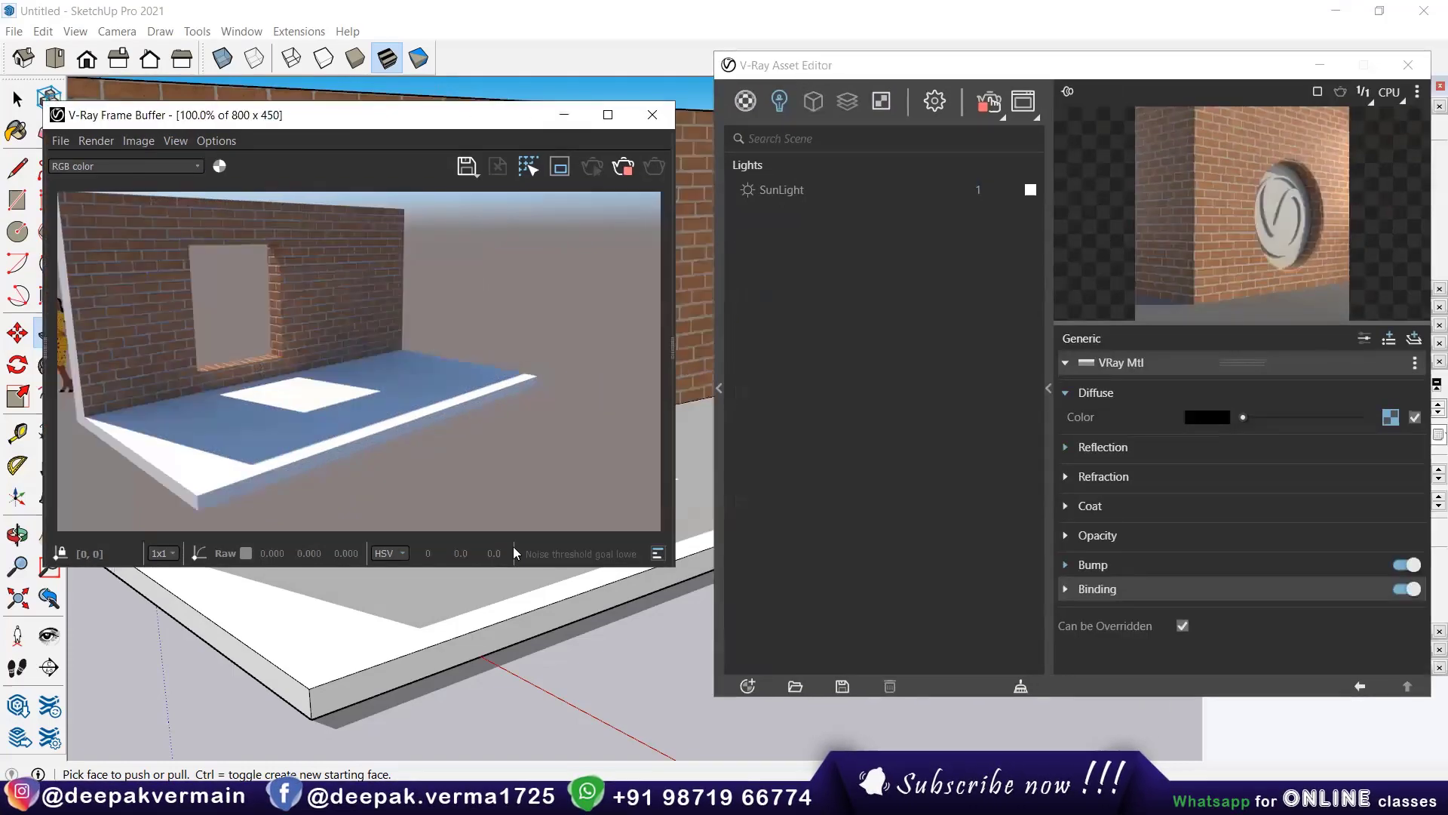
pyautogui.moveTo(472, 617)
pyautogui.mouseDown(button='middle')
pyautogui.moveTo(503, 638)
pyautogui.moveTo(513, 626)
pyautogui.mouseUp(button='middle')
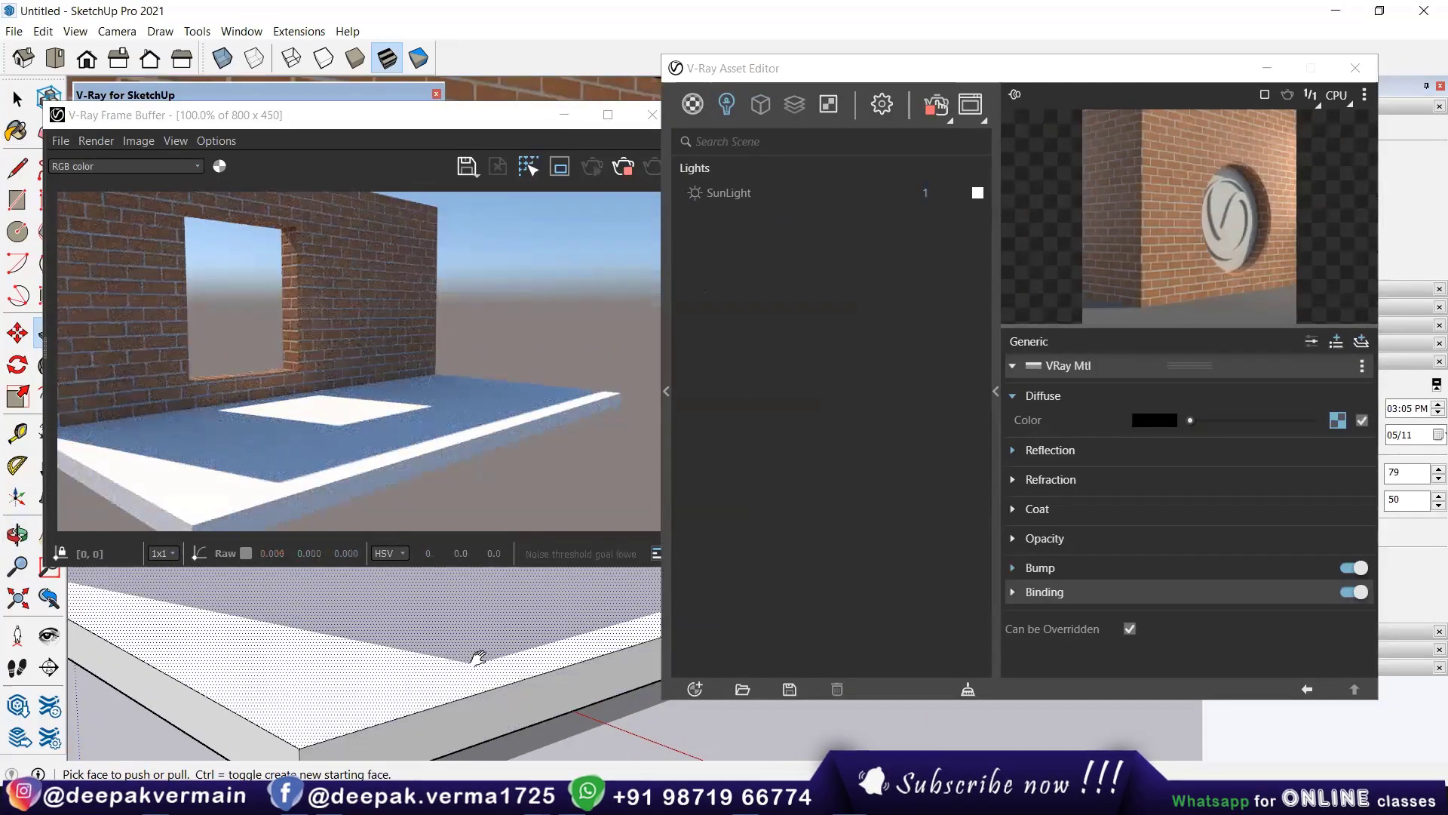
pyautogui.moveTo(478, 658); pyautogui.dragTo(484, 654, button='middle')
pyautogui.click(724, 195)
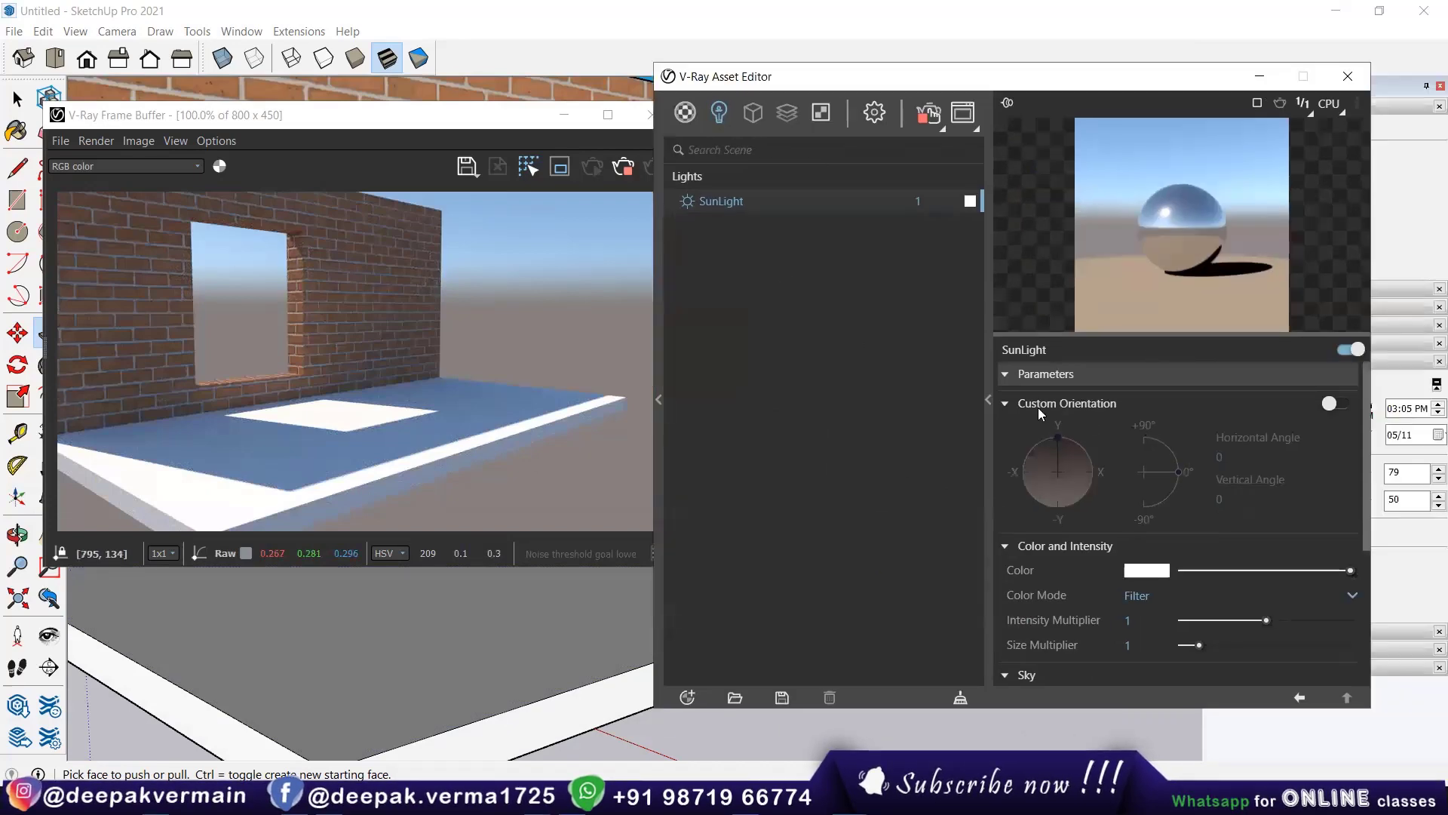
# Step: Enable custom sun orientation at 41.9° vertical and 223.9° horizontal
pyautogui.click(1339, 404)
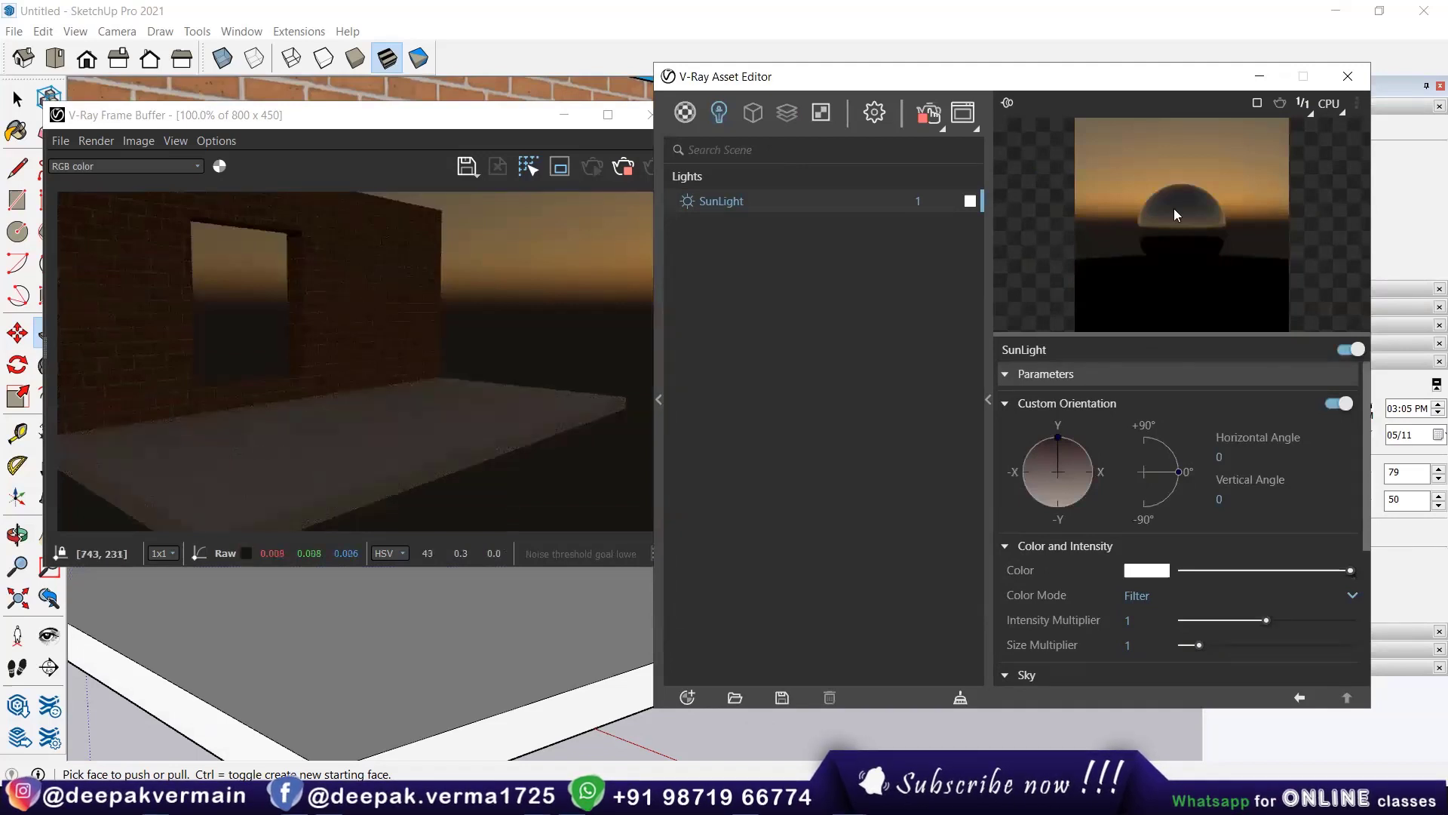
pyautogui.click(1168, 453)
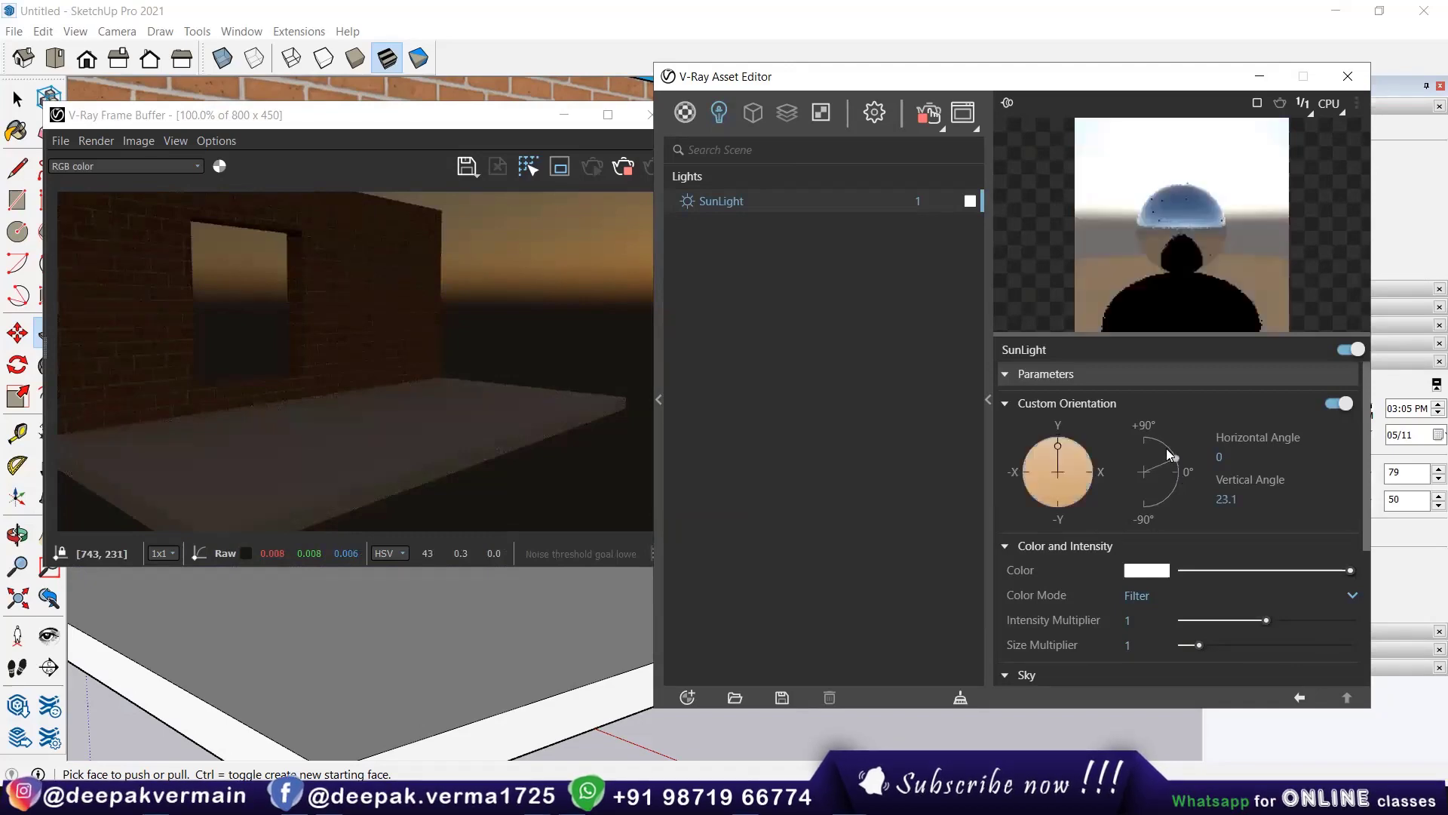
pyautogui.click(1174, 483)
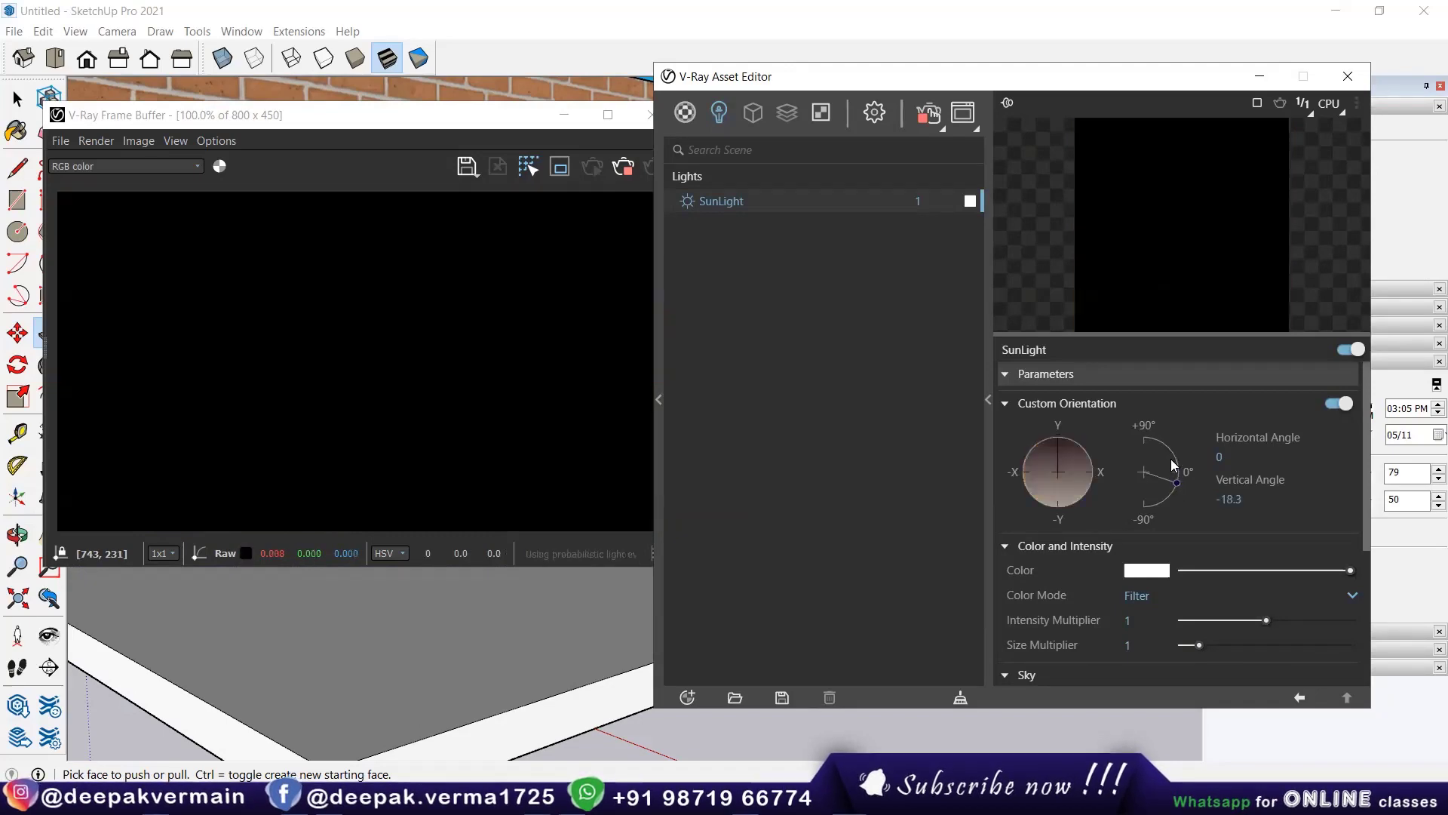
pyautogui.click(1168, 453)
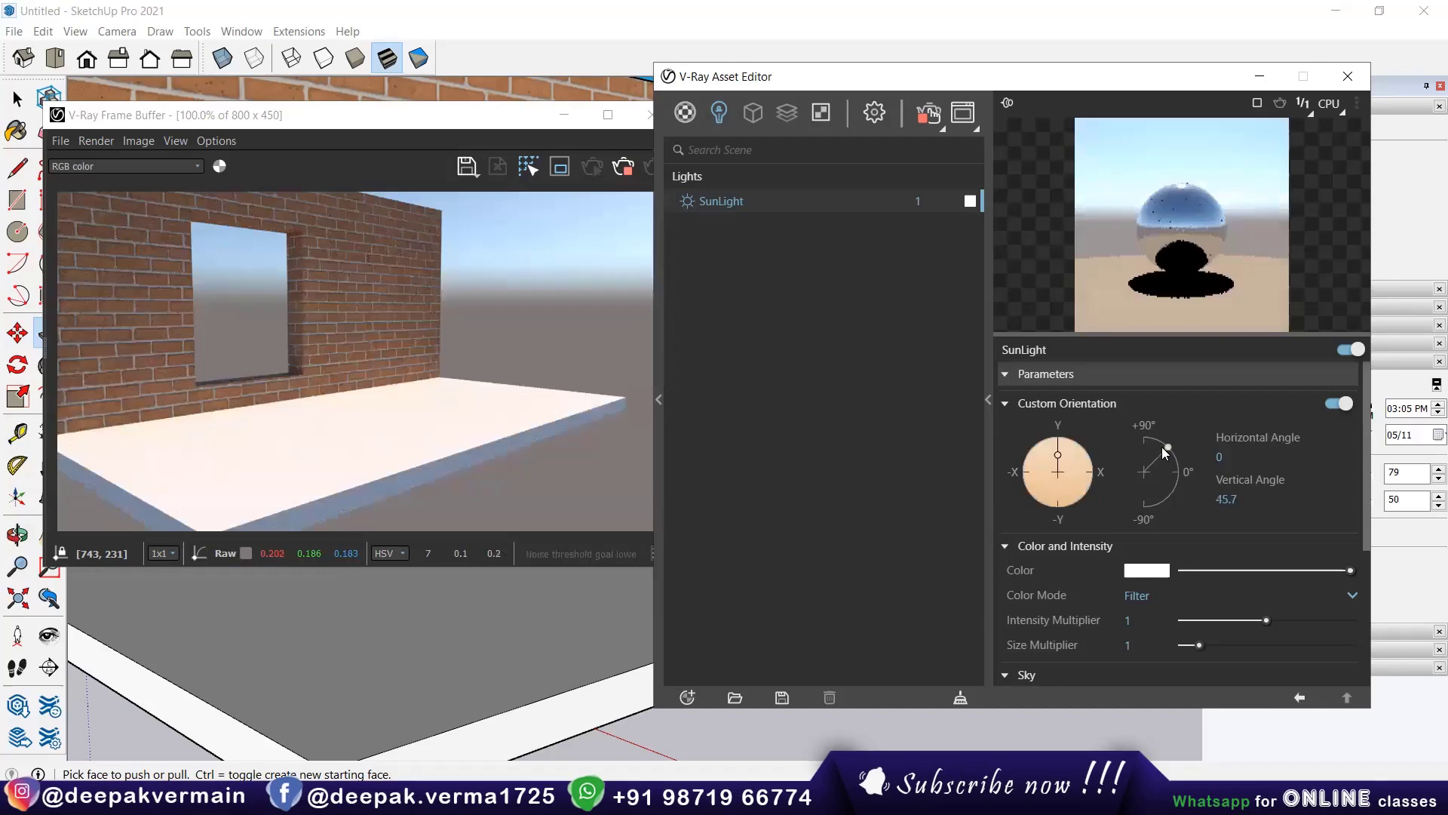
pyautogui.click(1145, 438)
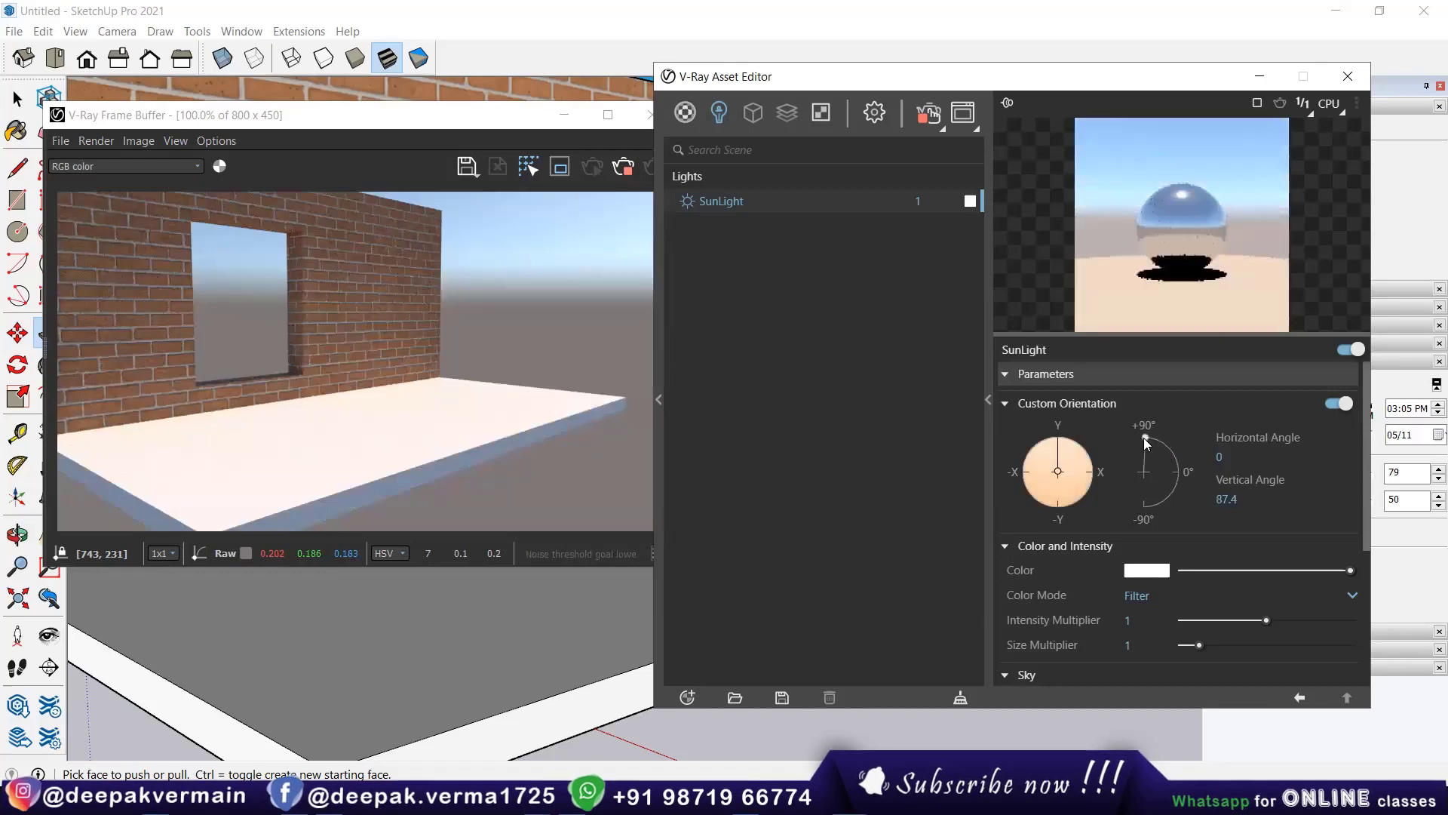
pyautogui.click(1143, 437)
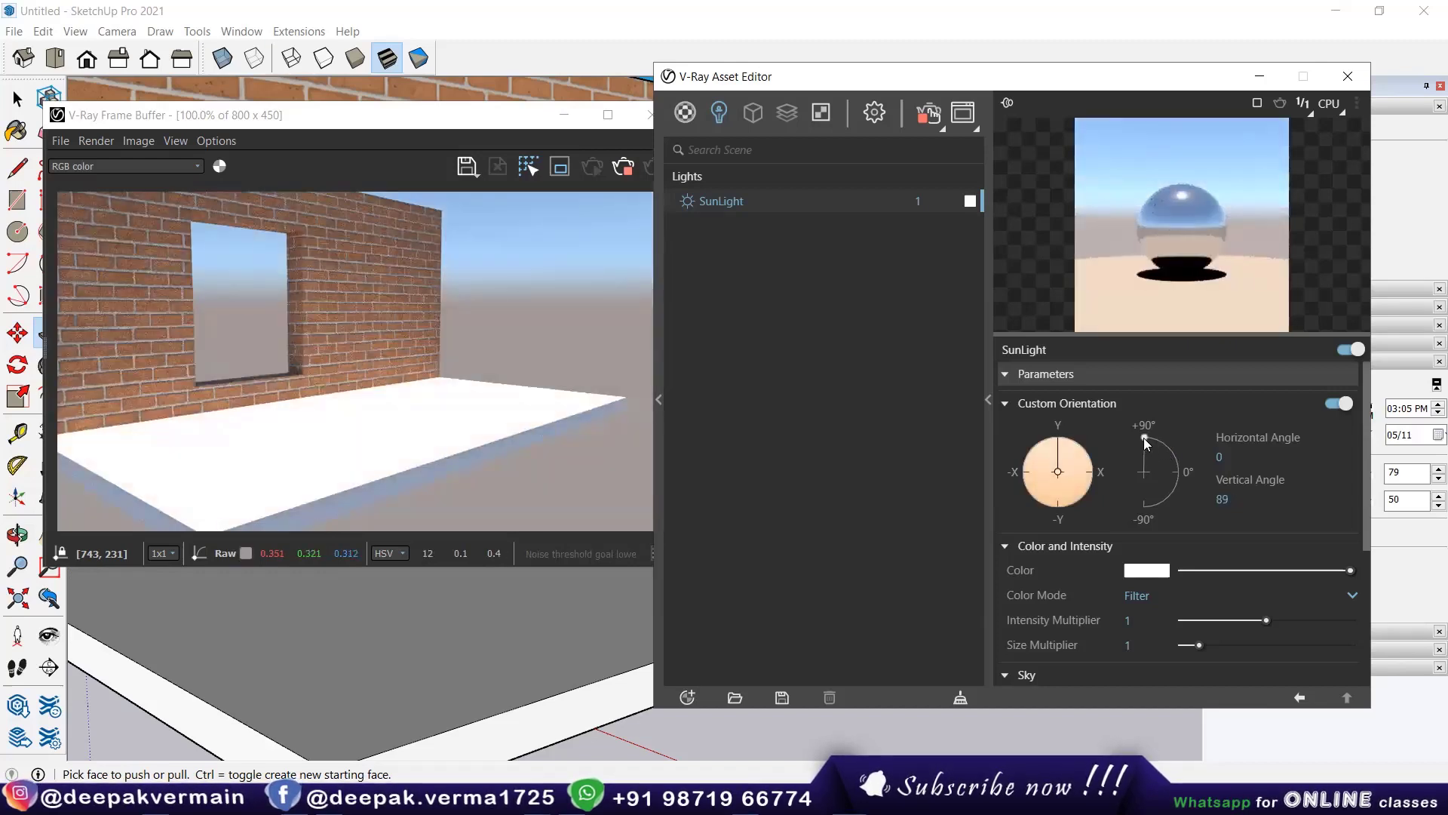
pyautogui.click(1172, 453)
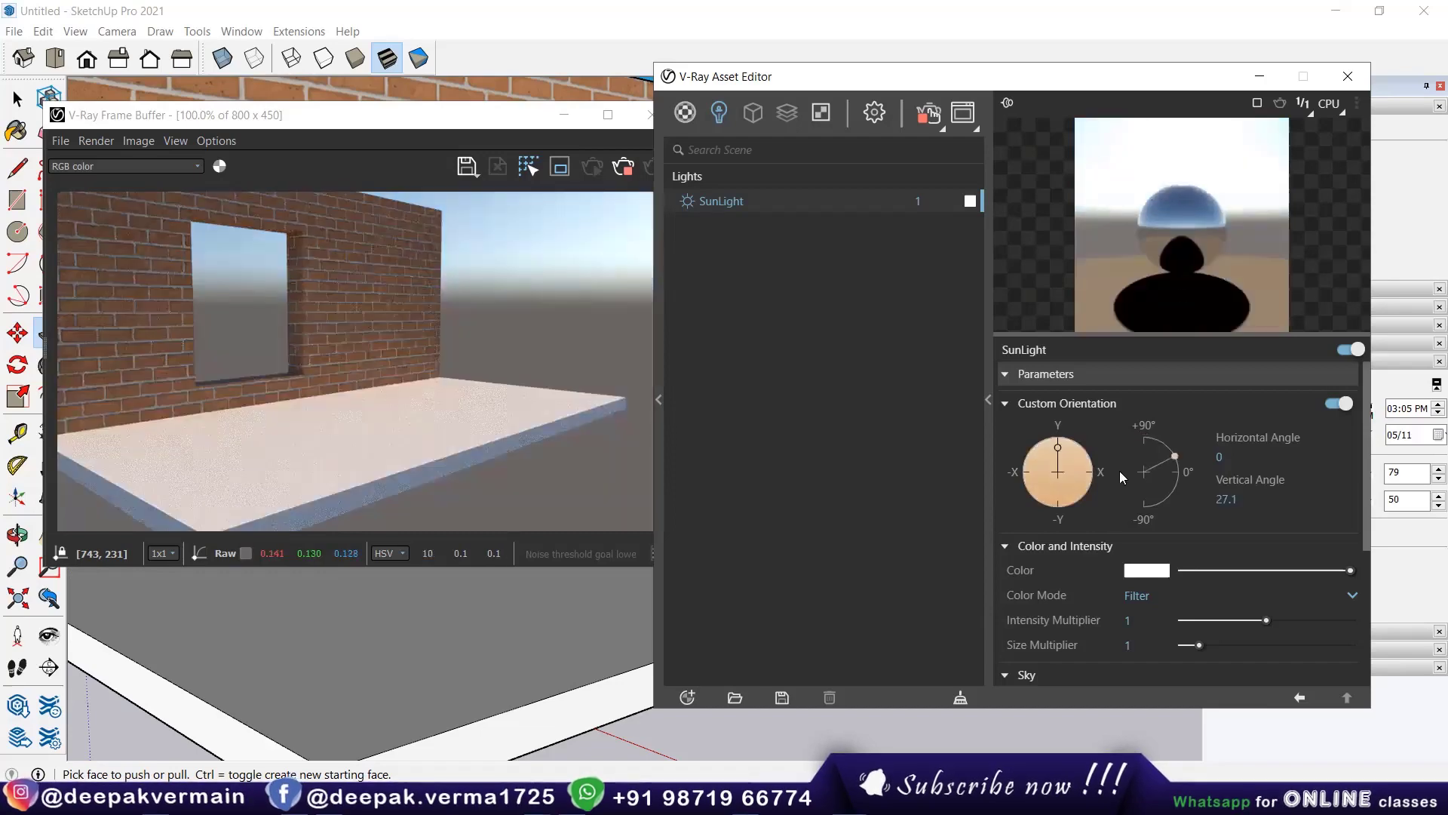
pyautogui.moveTo(1060, 448)
pyautogui.mouseDown()
pyautogui.moveTo(1079, 462)
pyautogui.moveTo(1061, 498)
pyautogui.moveTo(1035, 482)
pyautogui.mouseUp()
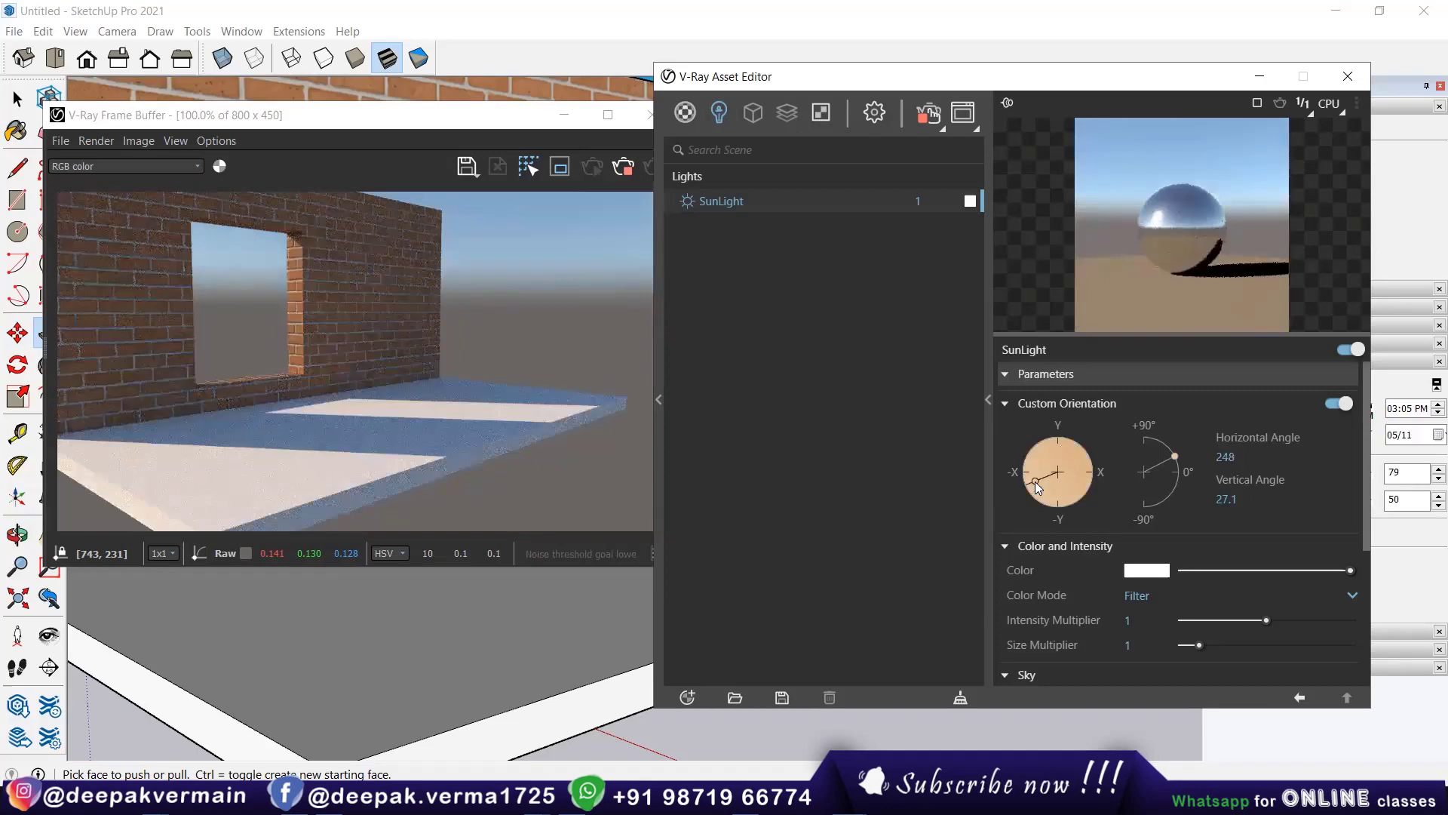
pyautogui.moveTo(1176, 462)
pyautogui.mouseDown()
pyautogui.moveTo(1171, 496)
pyautogui.moveTo(1168, 448)
pyautogui.mouseUp()
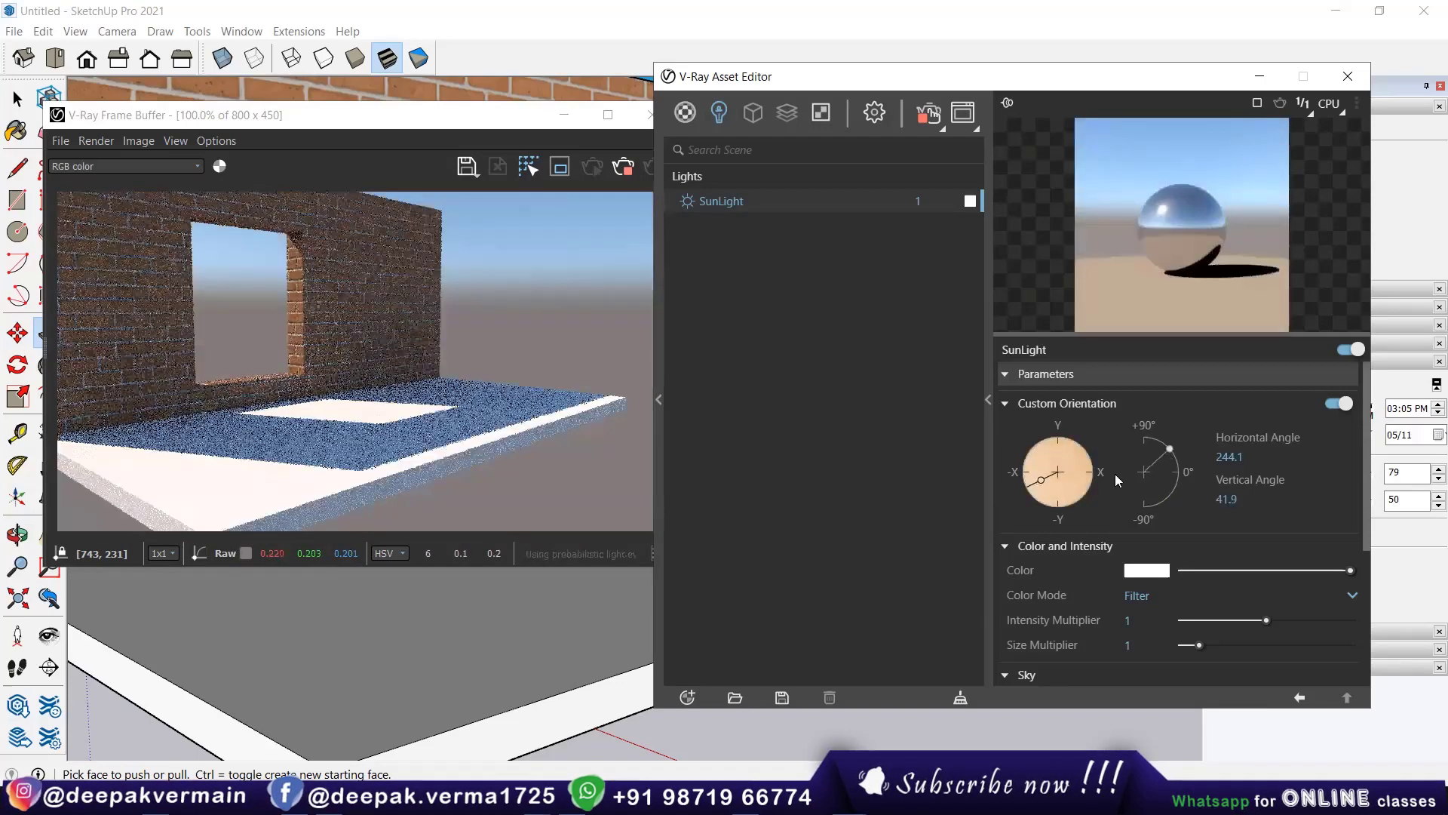
pyautogui.click(1047, 487)
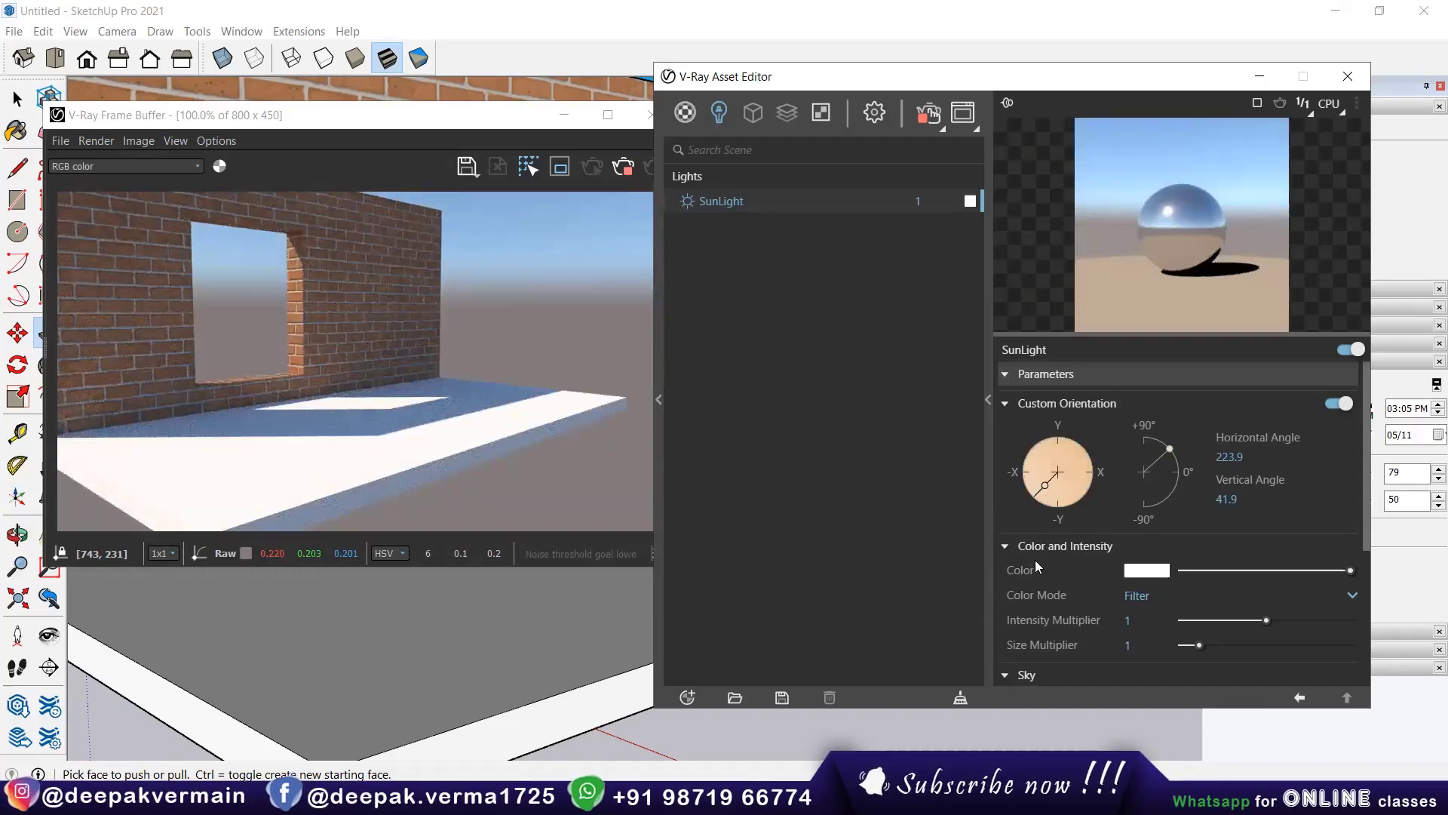
pyautogui.scroll(-2, 1049, 490)
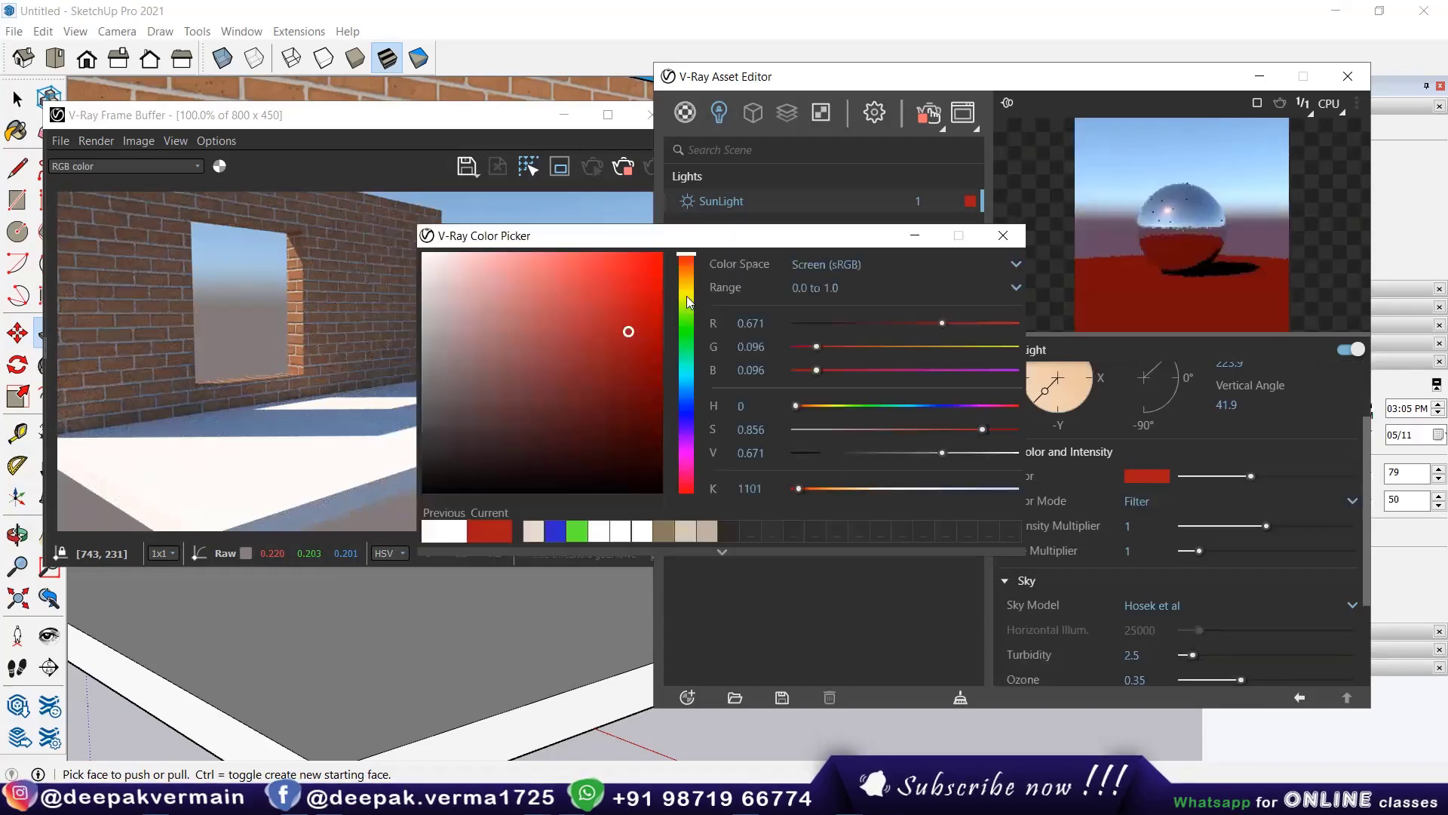
# Step: Tint the sunlight pale yellow (0.907, 0.933, 0.732) with its colour slider at full strength
pyautogui.click(688, 299)
pyautogui.click(687, 390)
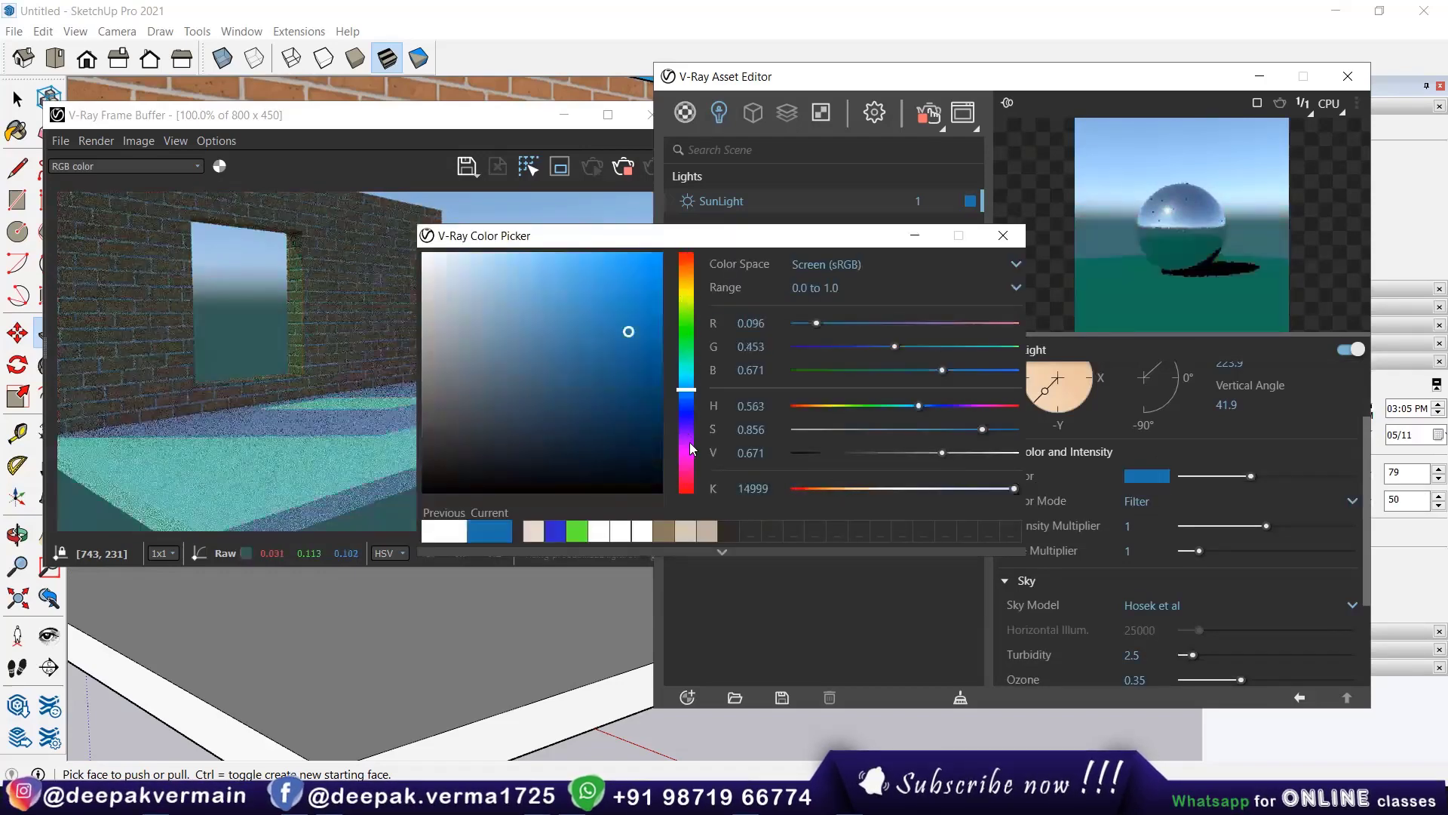
pyautogui.click(689, 457)
pyautogui.click(423, 327)
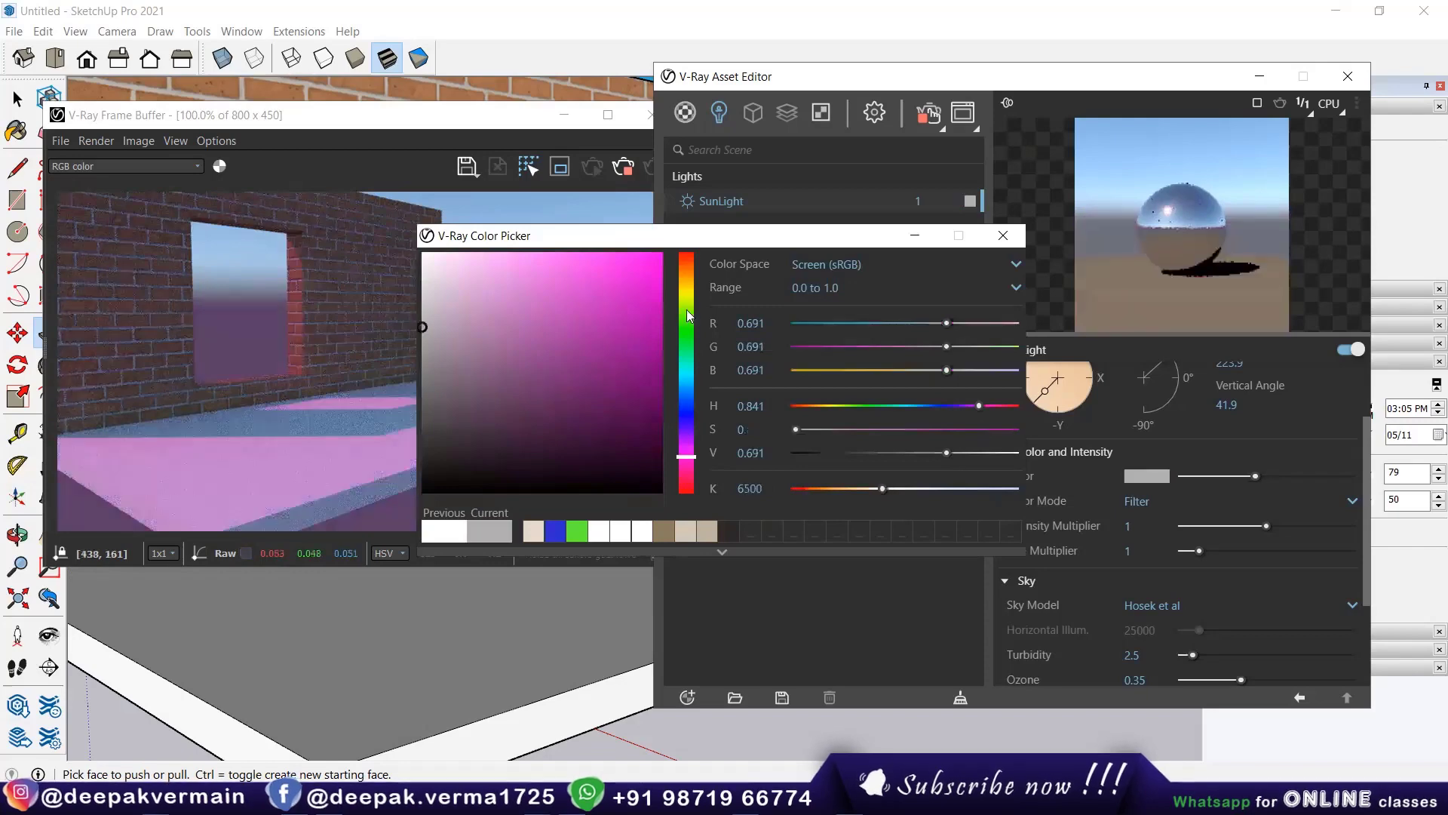
pyautogui.click(474, 268)
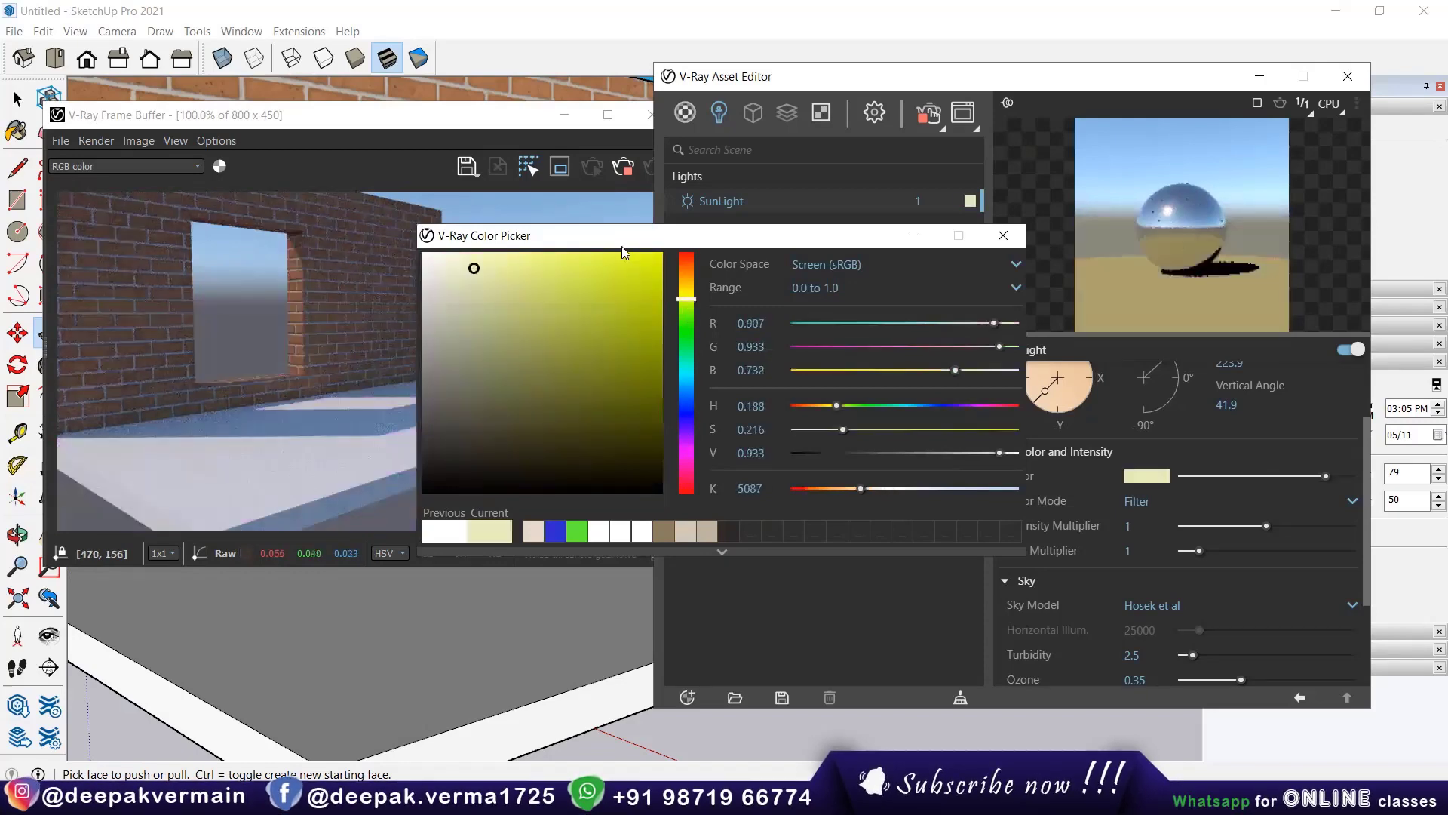
pyautogui.click(309, 431)
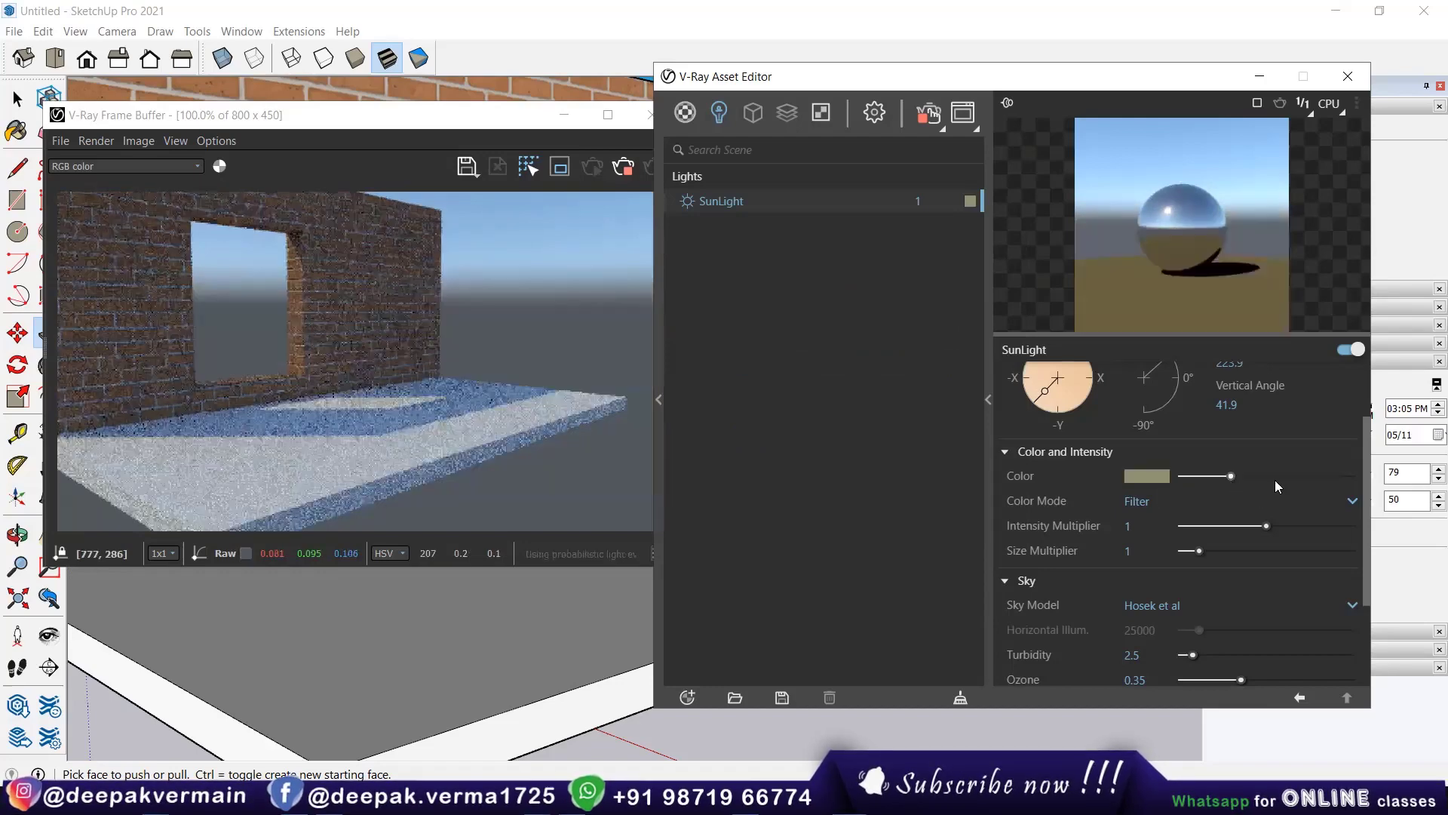
pyautogui.moveTo(1326, 476); pyautogui.dragTo(1381, 482)
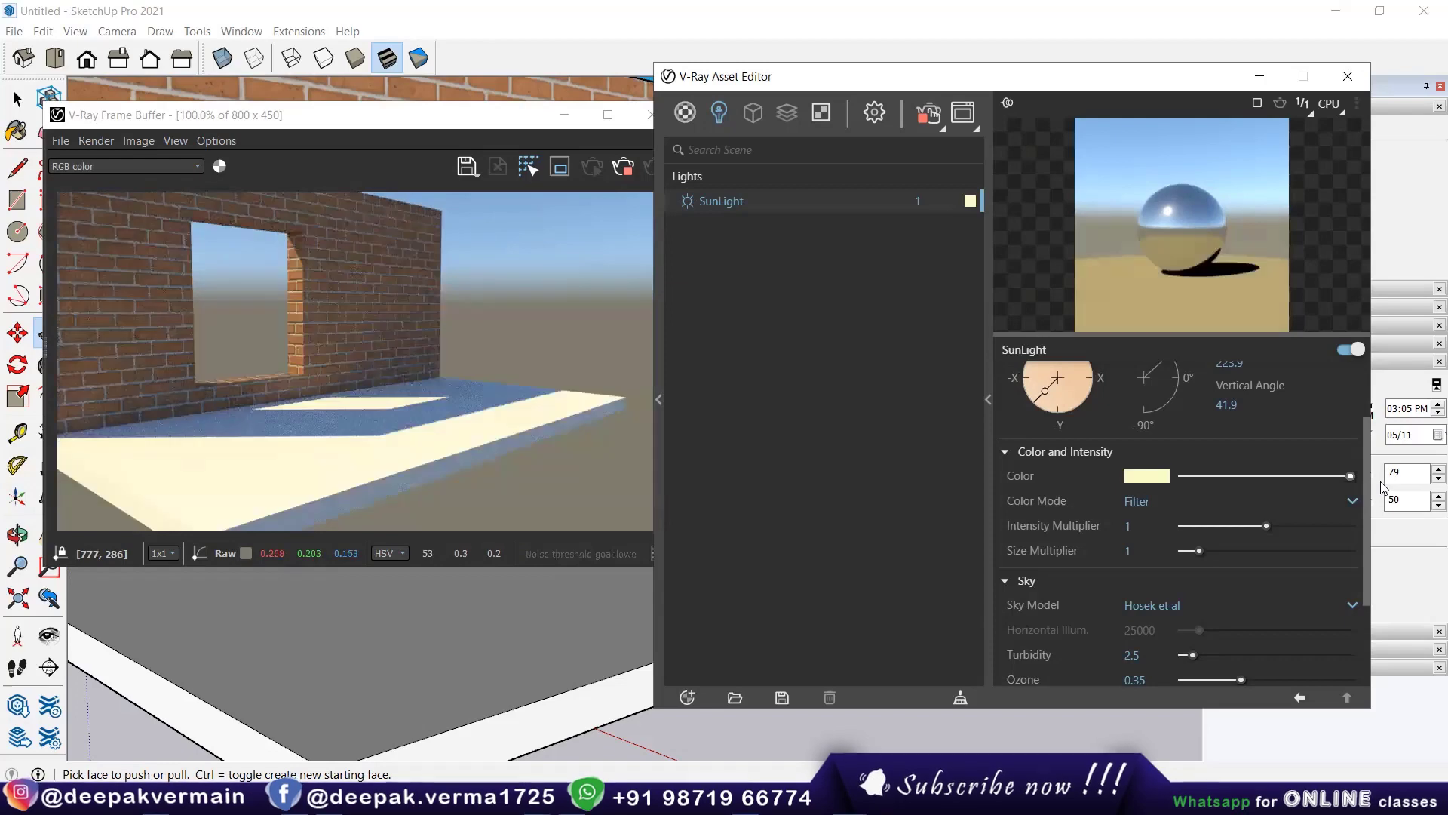
pyautogui.click(1145, 504)
pyautogui.click(1148, 550)
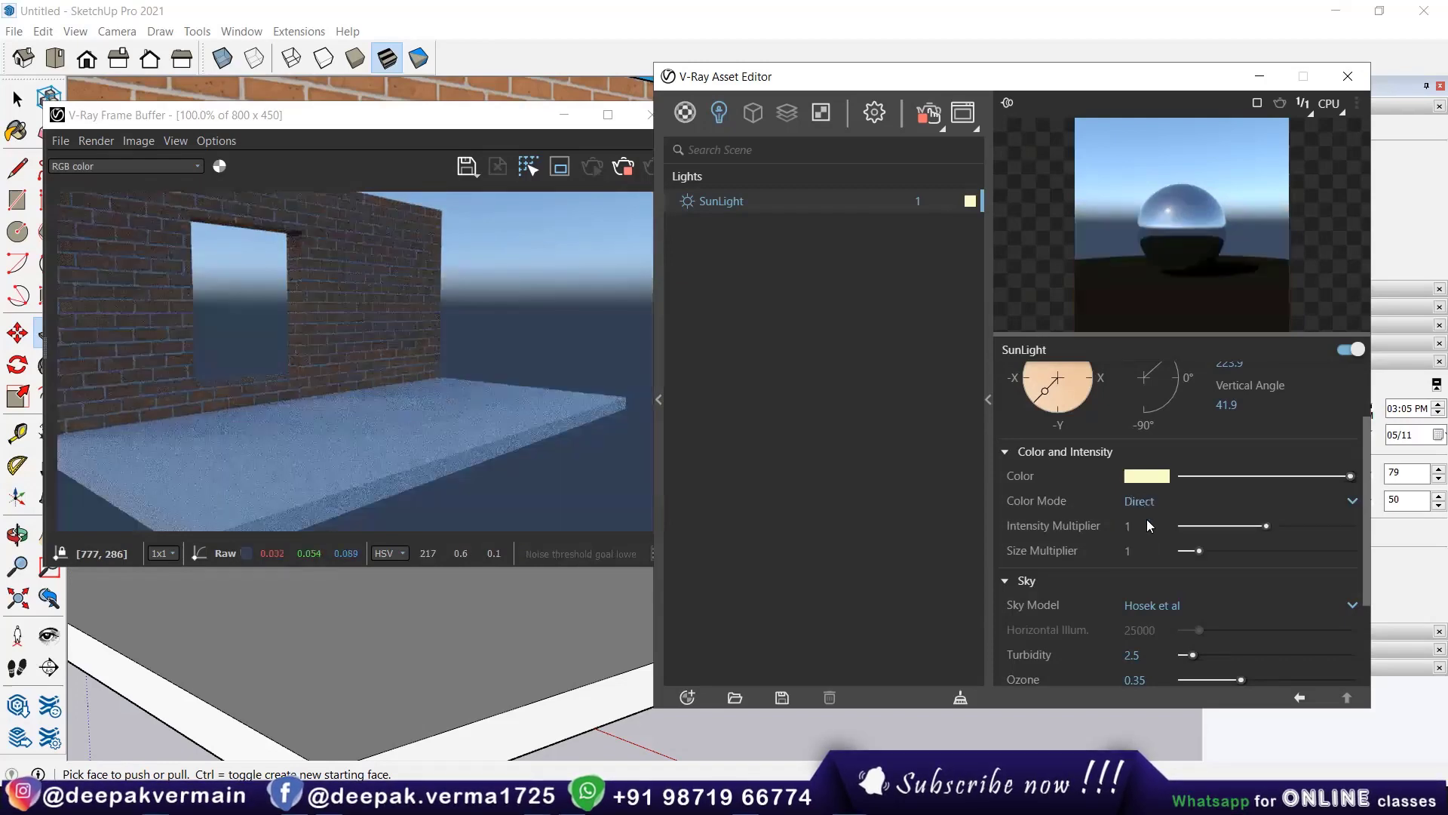
pyautogui.click(1145, 501)
pyautogui.click(1146, 575)
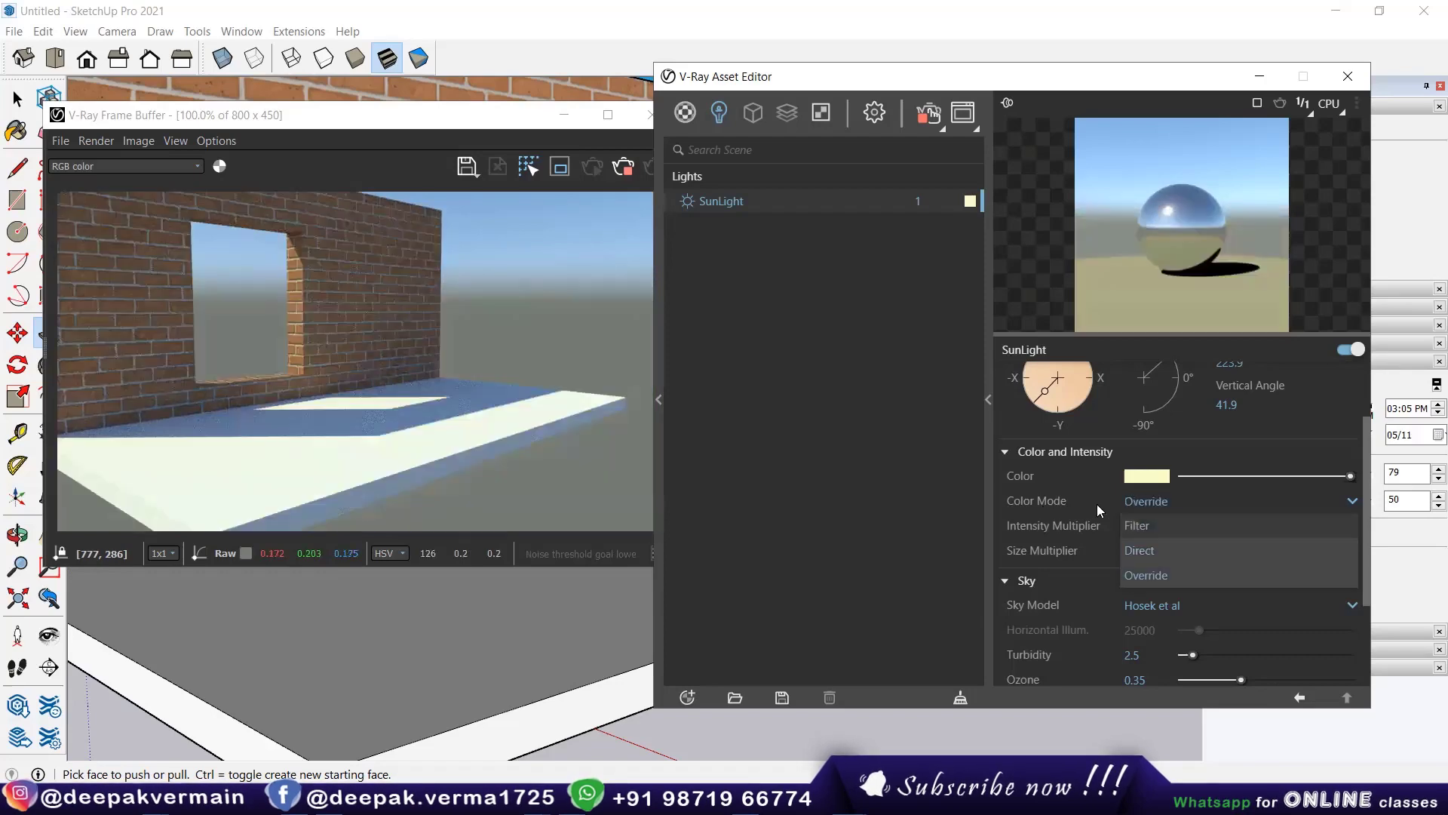
pyautogui.press('Return')
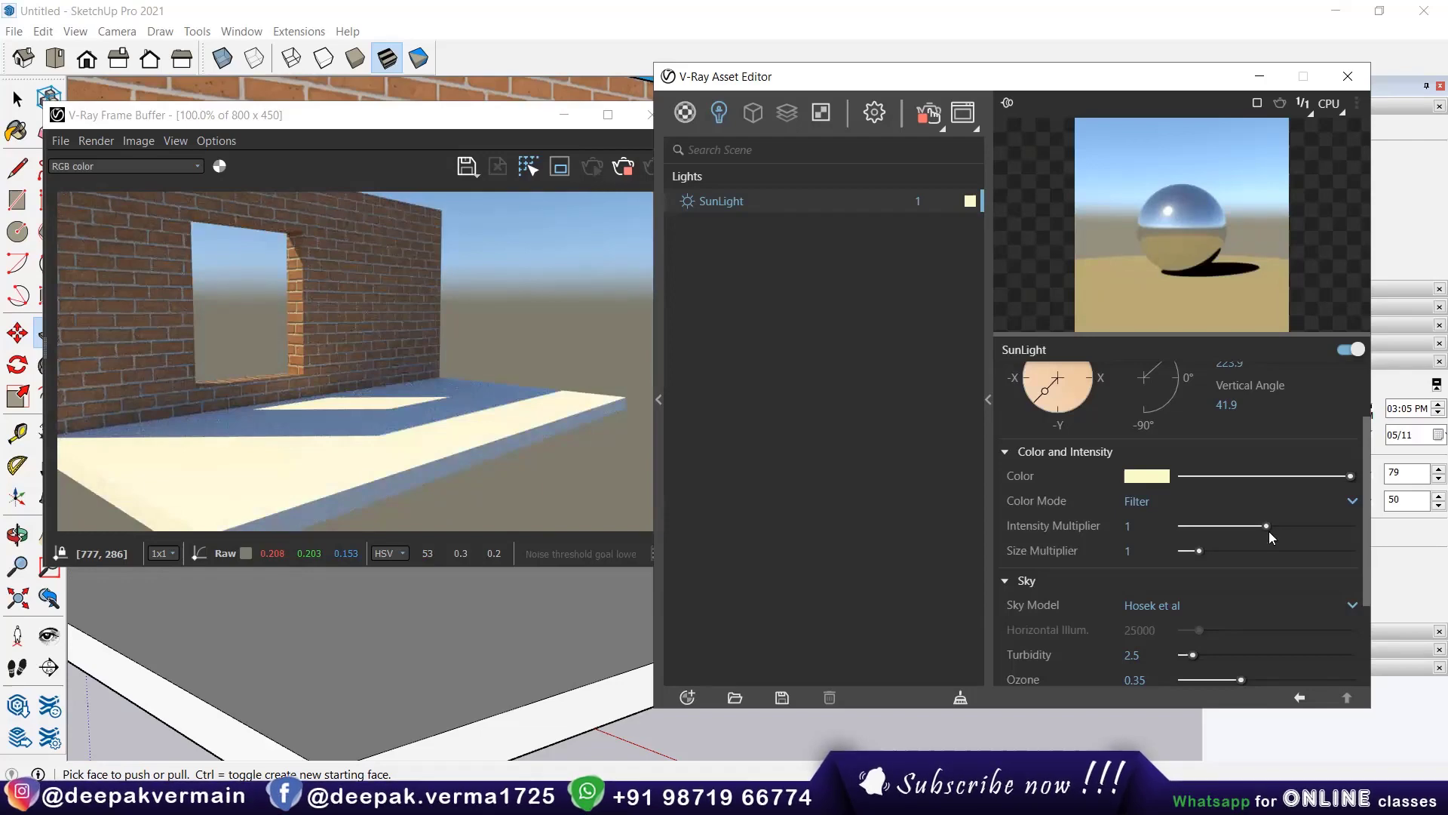
pyautogui.moveTo(1266, 526)
pyautogui.mouseDown()
pyautogui.moveTo(1237, 526)
pyautogui.moveTo(1399, 532)
pyautogui.mouseUp()
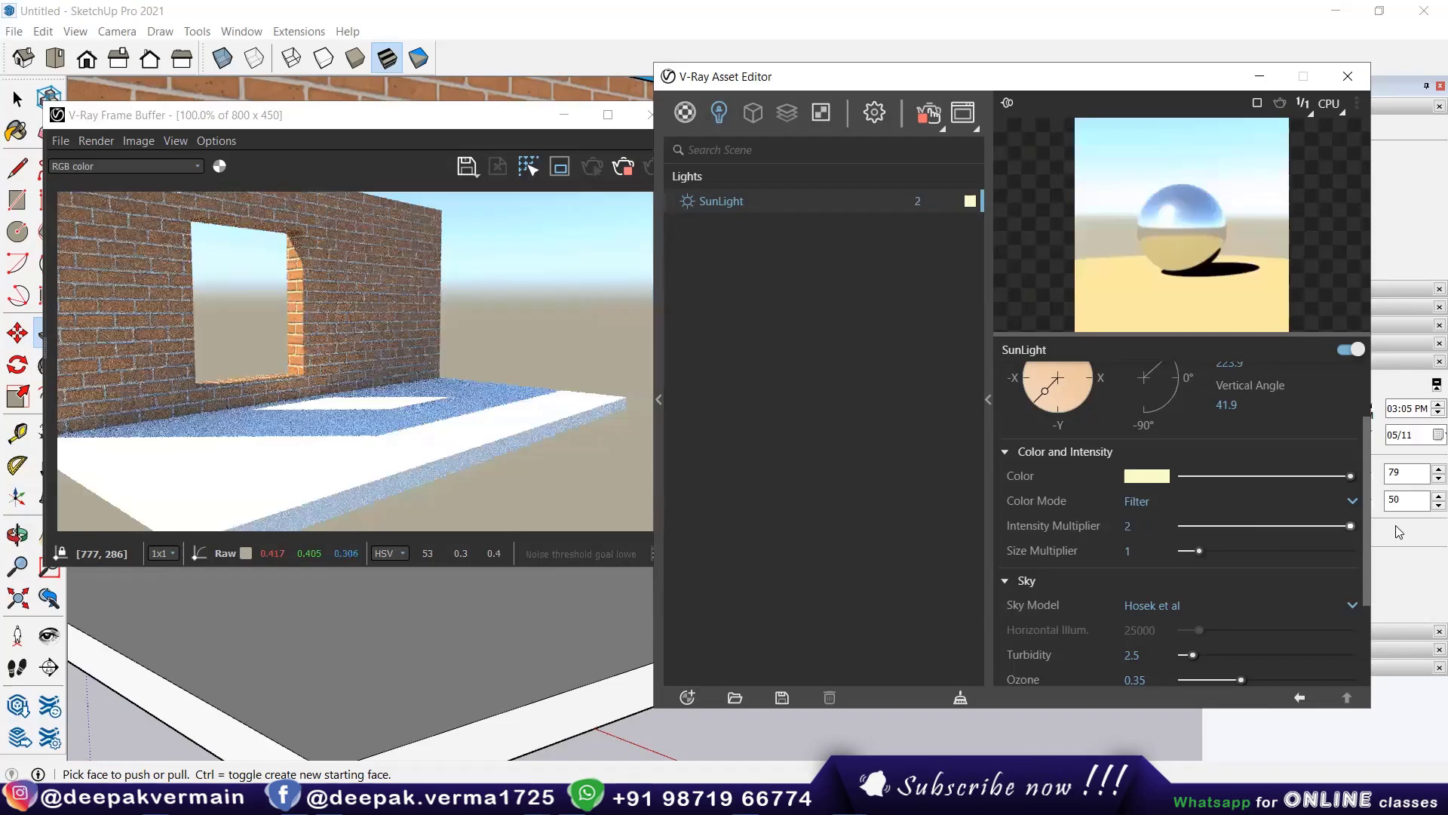
pyautogui.click(1145, 525)
pyautogui.doubleClick(1147, 526)
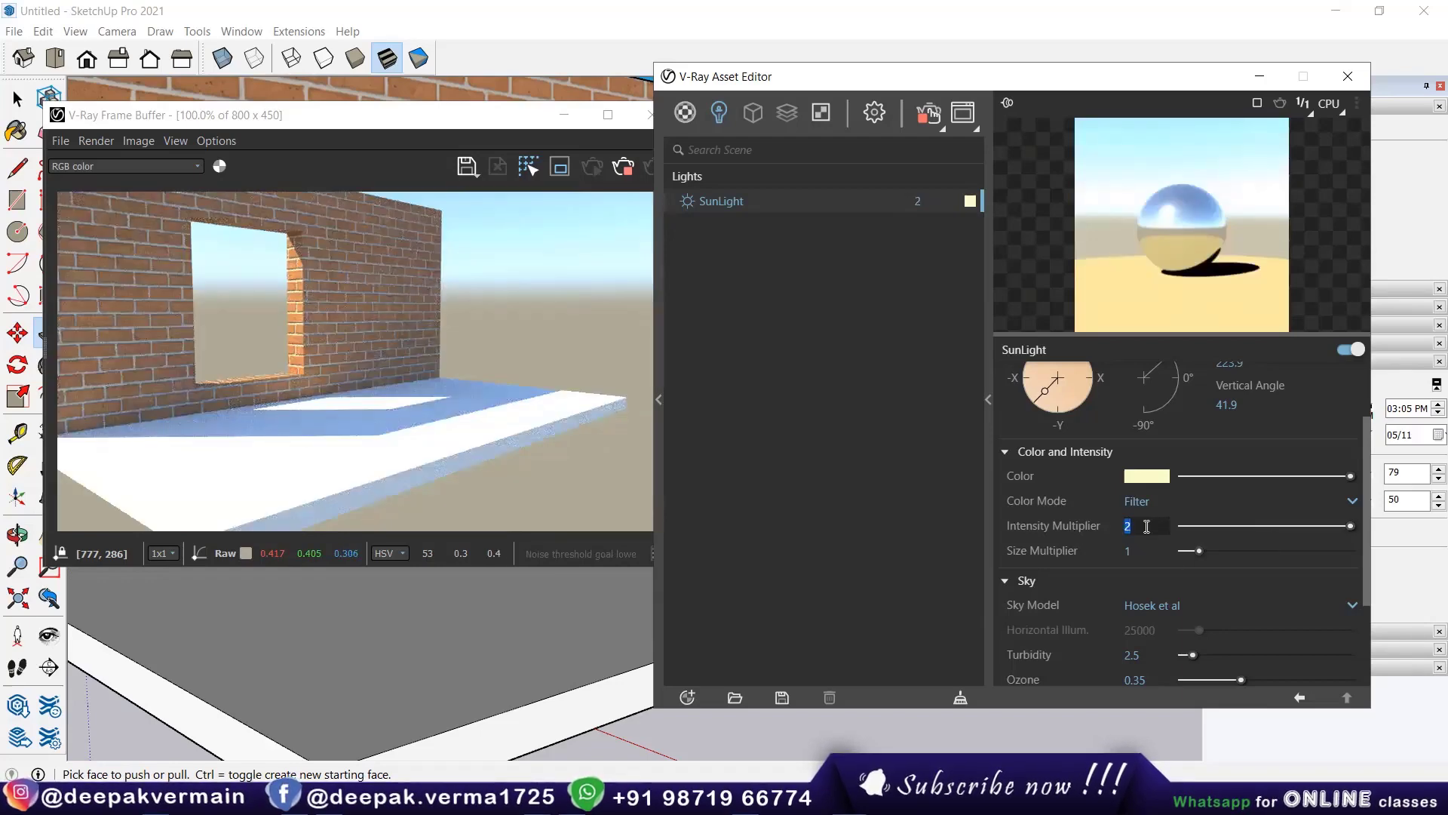
pyautogui.write('10')
pyautogui.press('Return')
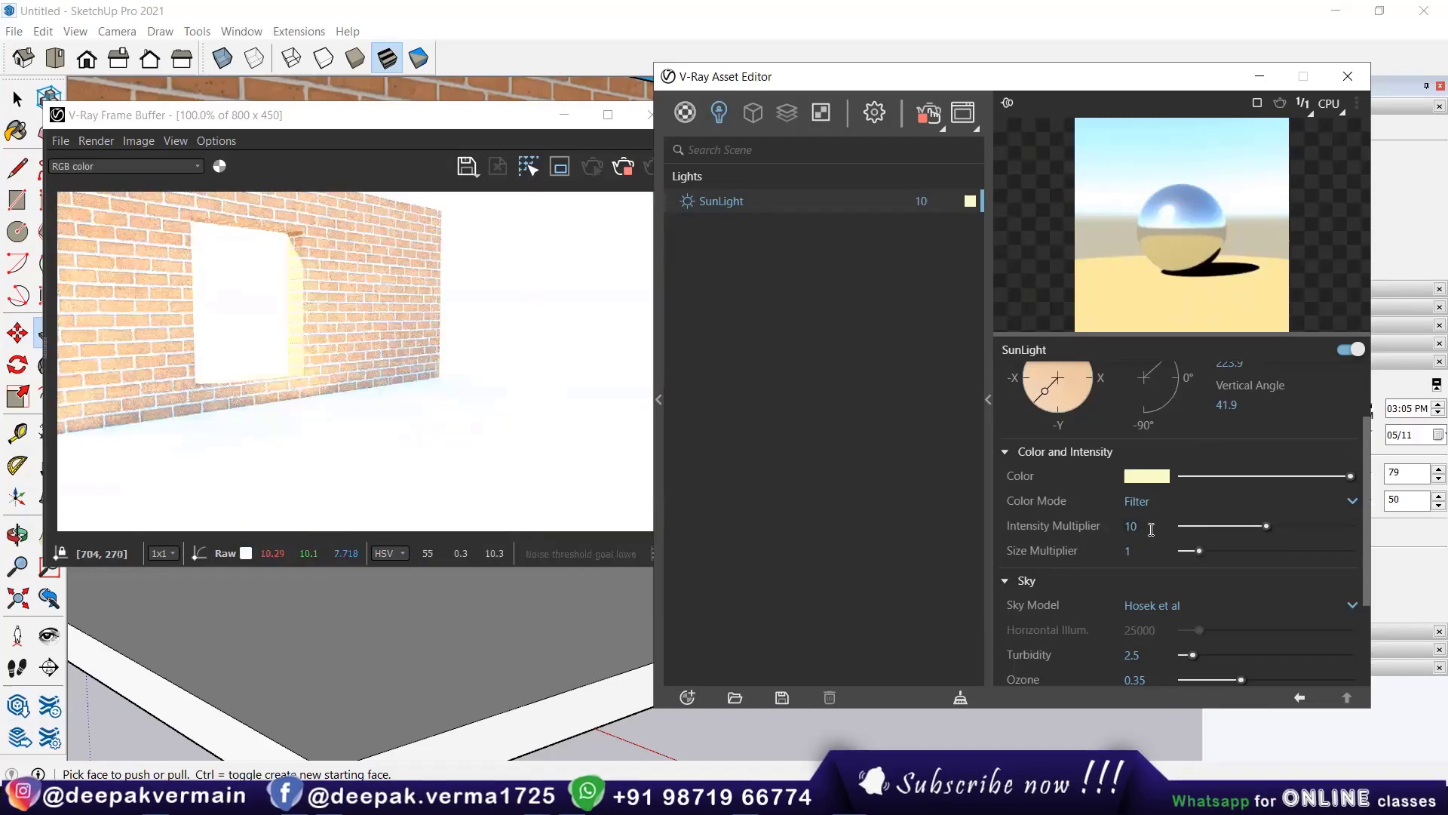
pyautogui.doubleClick(1112, 534)
pyautogui.write('1')
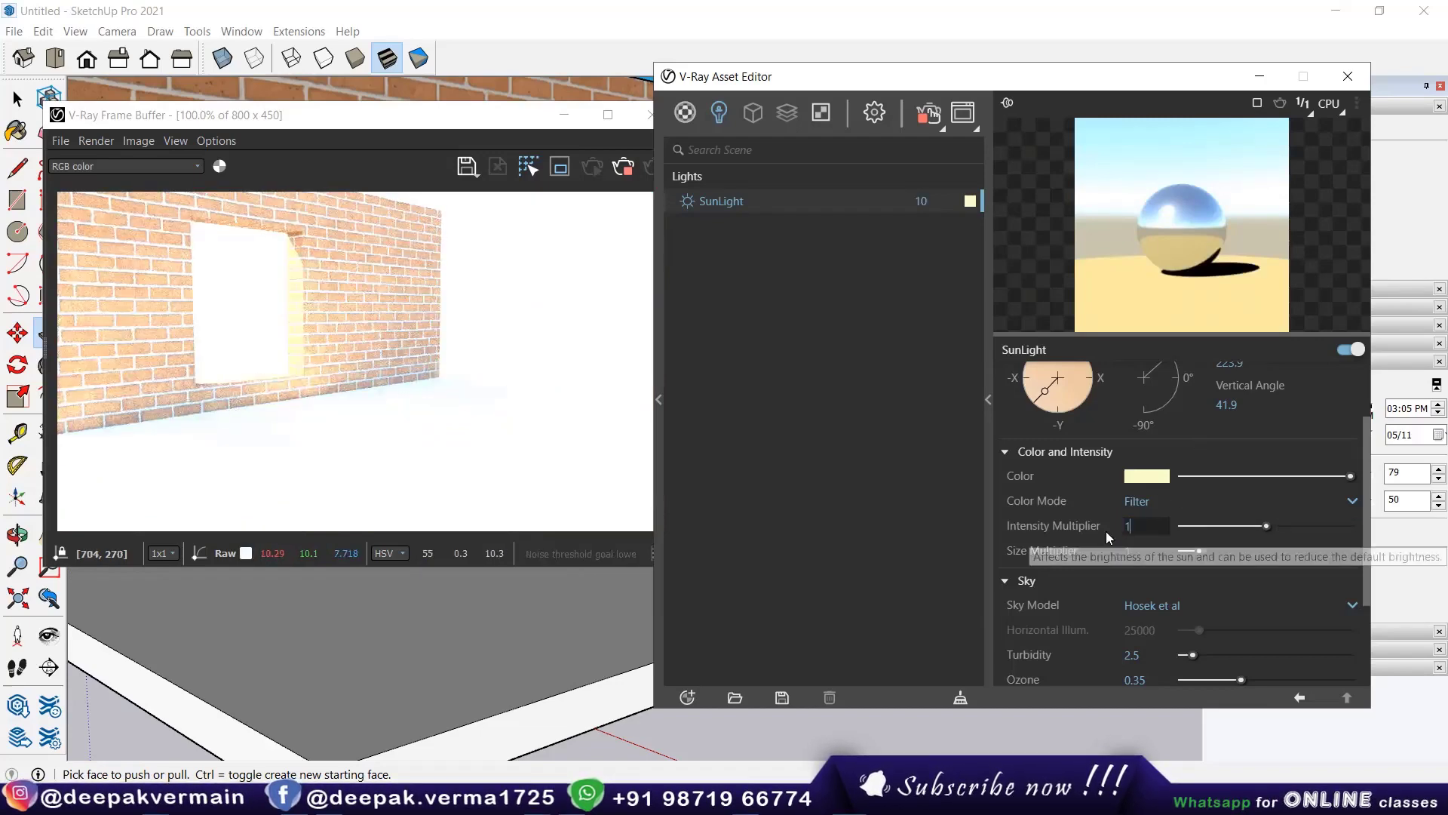
pyautogui.press('Return')
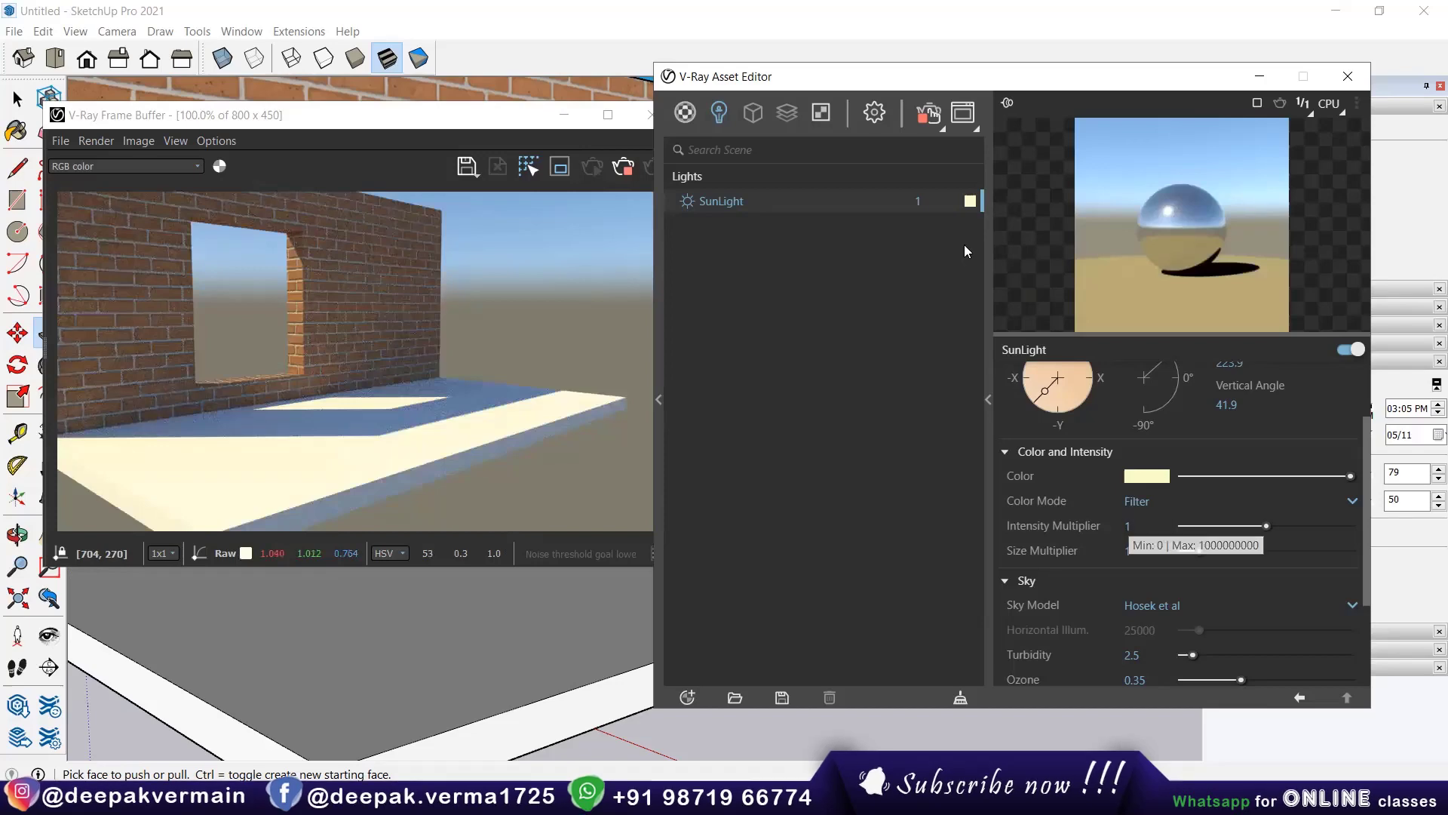
pyautogui.doubleClick(896, 205)
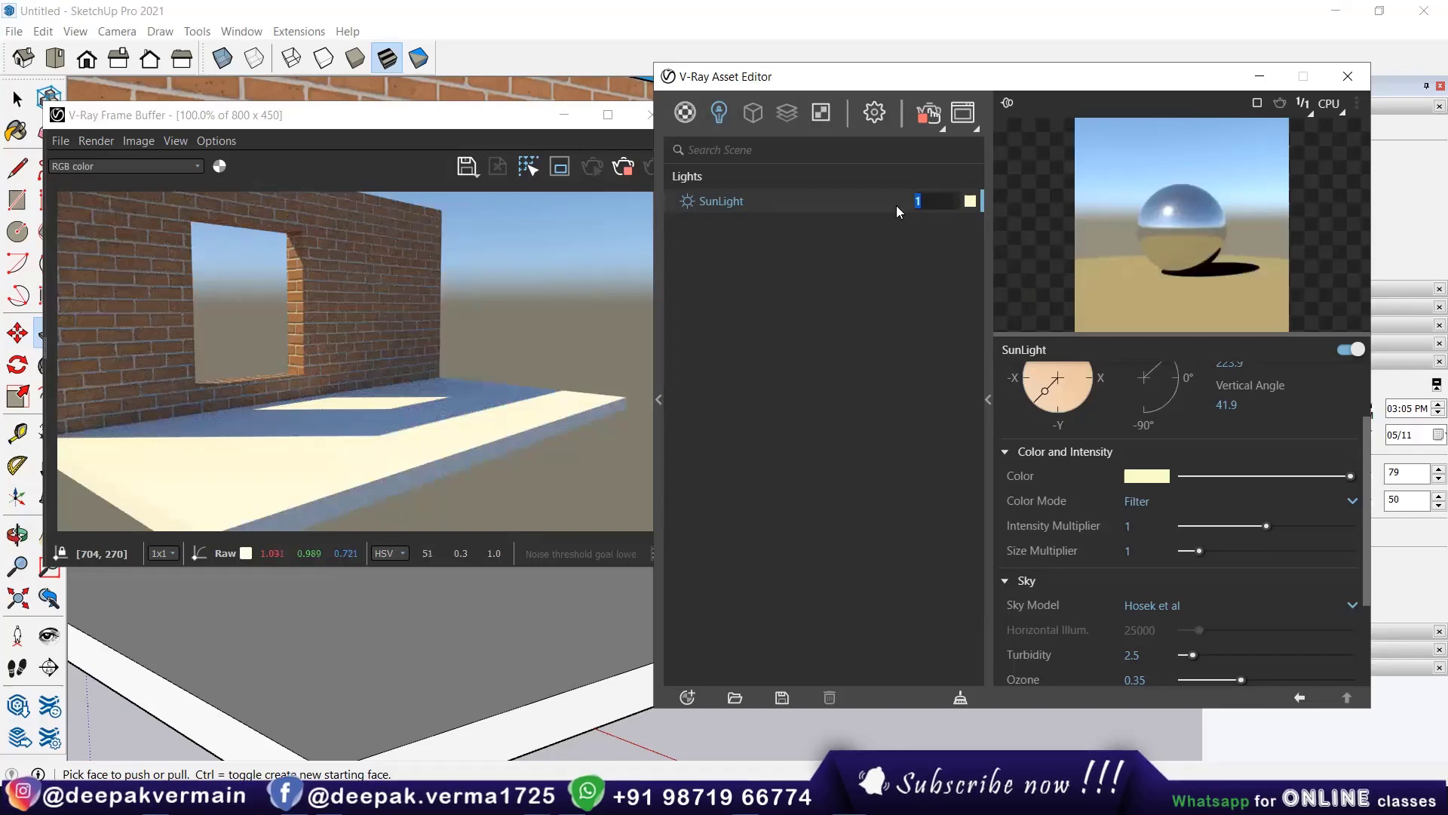
pyautogui.write('2')
pyautogui.press('Return')
# Step: Try an olive-yellow sun tint, then set SunLight intensity to 1 and colour to white
pyautogui.click(971, 202)
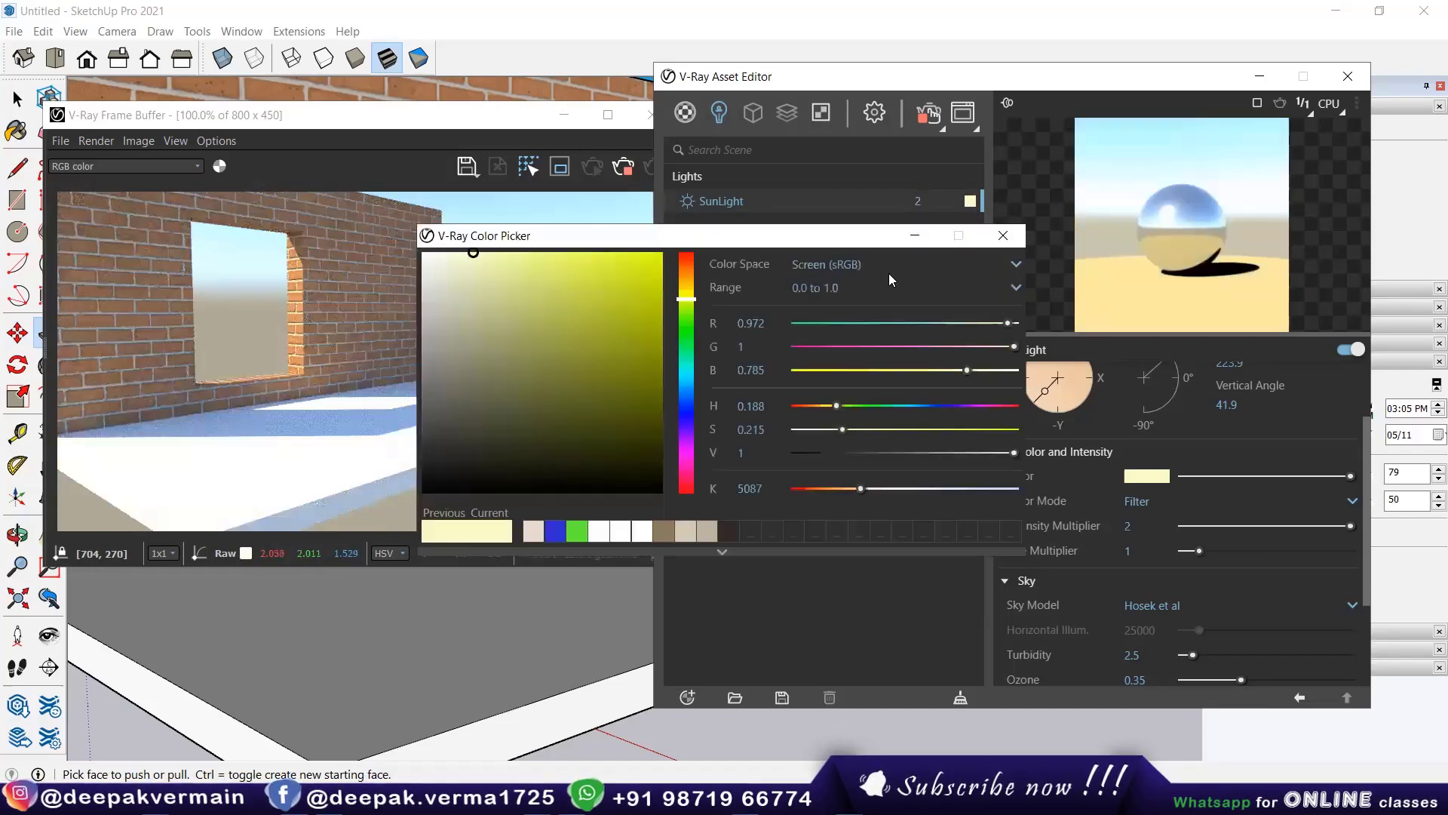
pyautogui.click(592, 297)
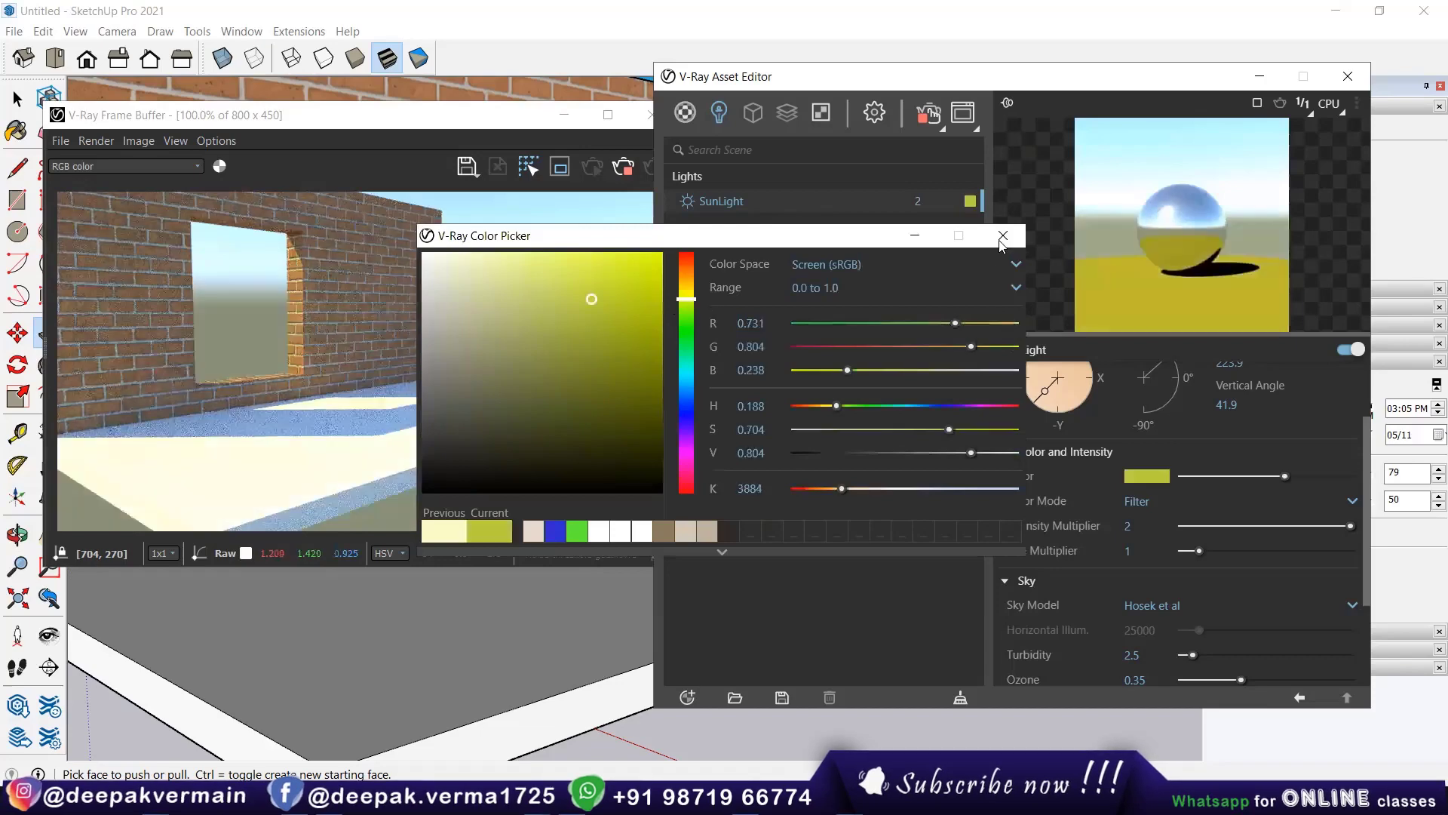
pyautogui.click(973, 203)
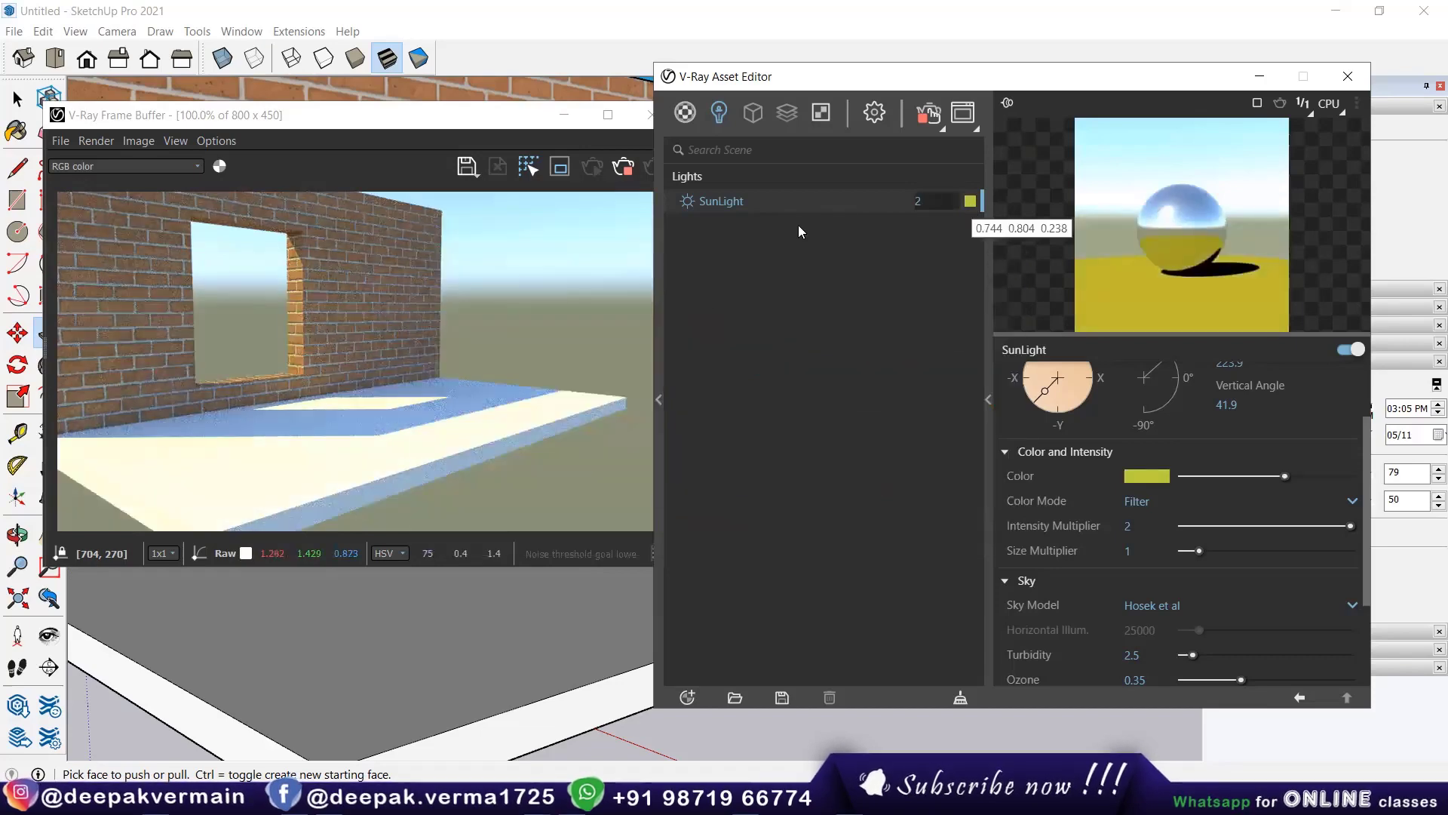
pyautogui.doubleClick(942, 204)
pyautogui.write('1')
pyautogui.press('Return')
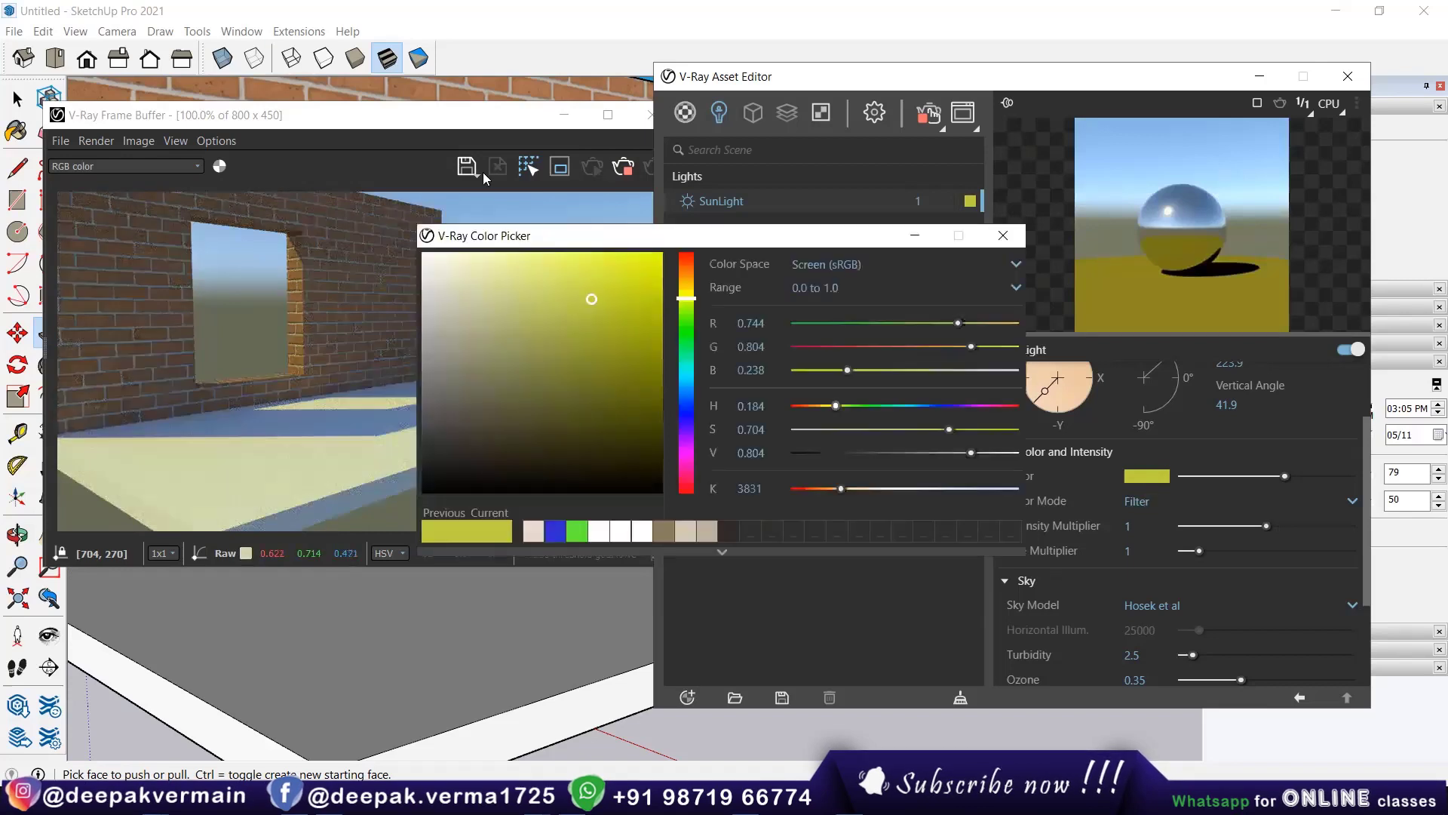
pyautogui.click(423, 253)
pyautogui.click(1001, 238)
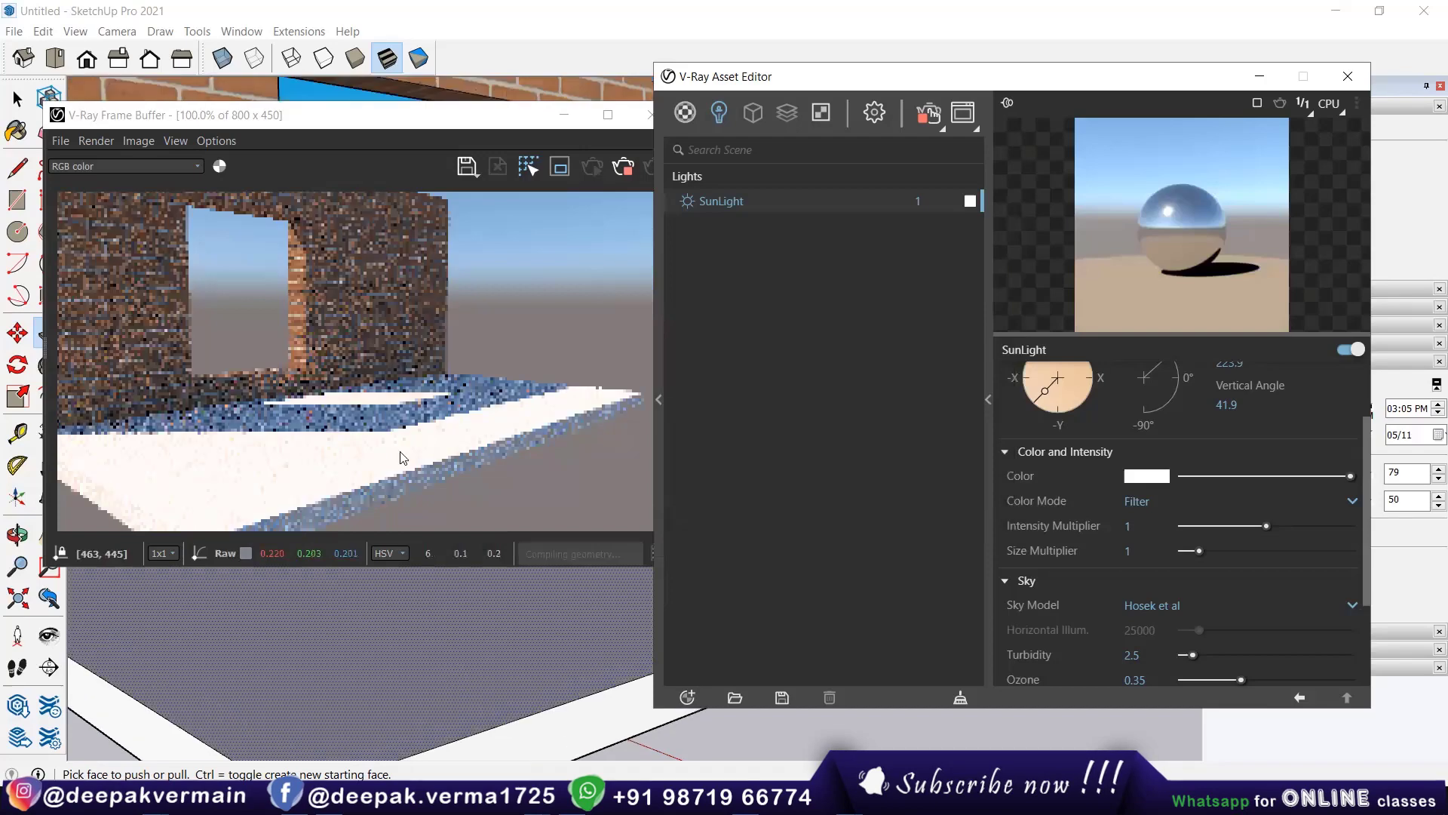
# Step: Set the sun size multiplier to 10, after briefly trying 0.4
pyautogui.moveTo(456, 682); pyautogui.dragTo(482, 679, button='middle')
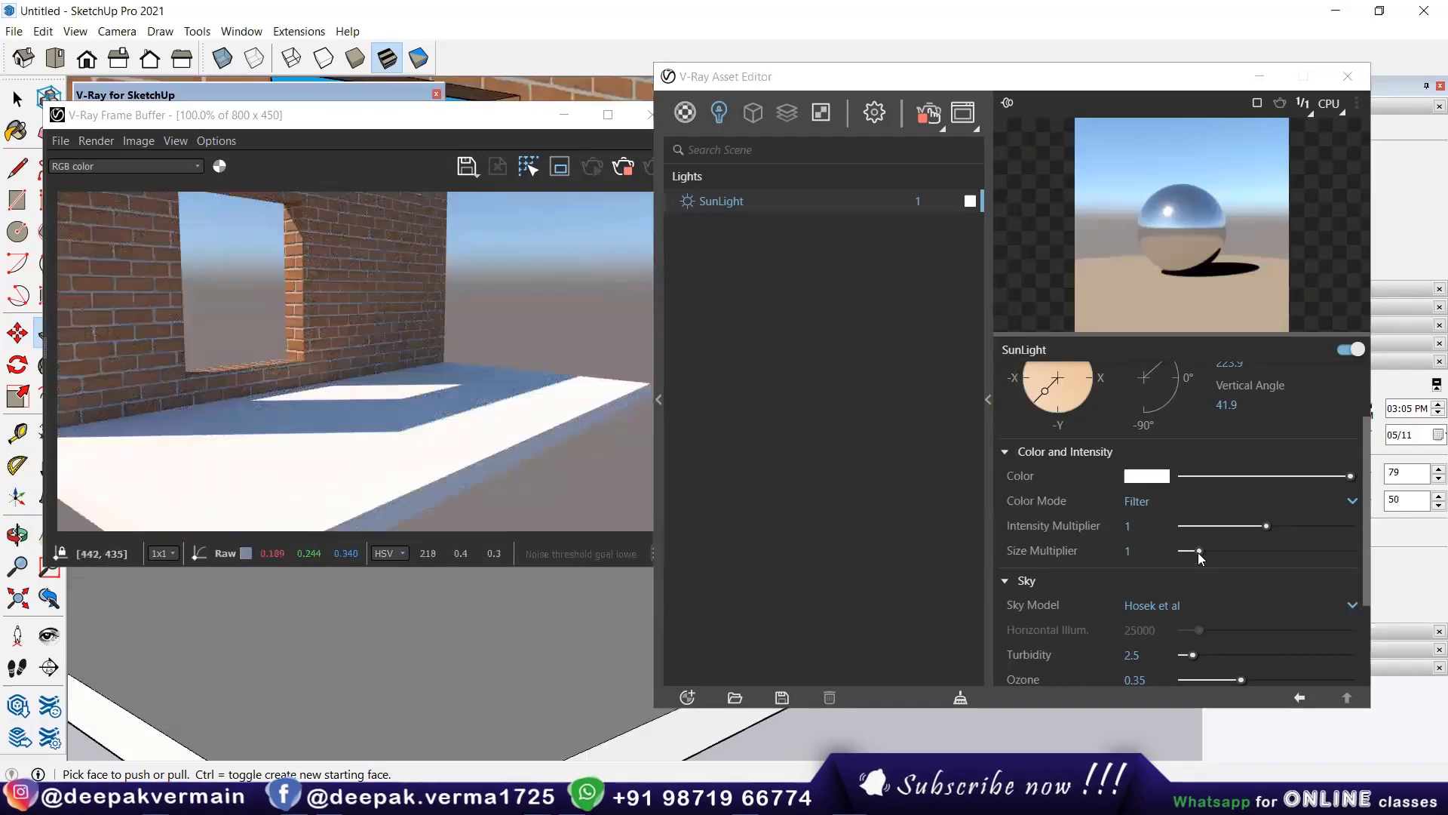
pyautogui.moveTo(1197, 552); pyautogui.dragTo(1189, 552)
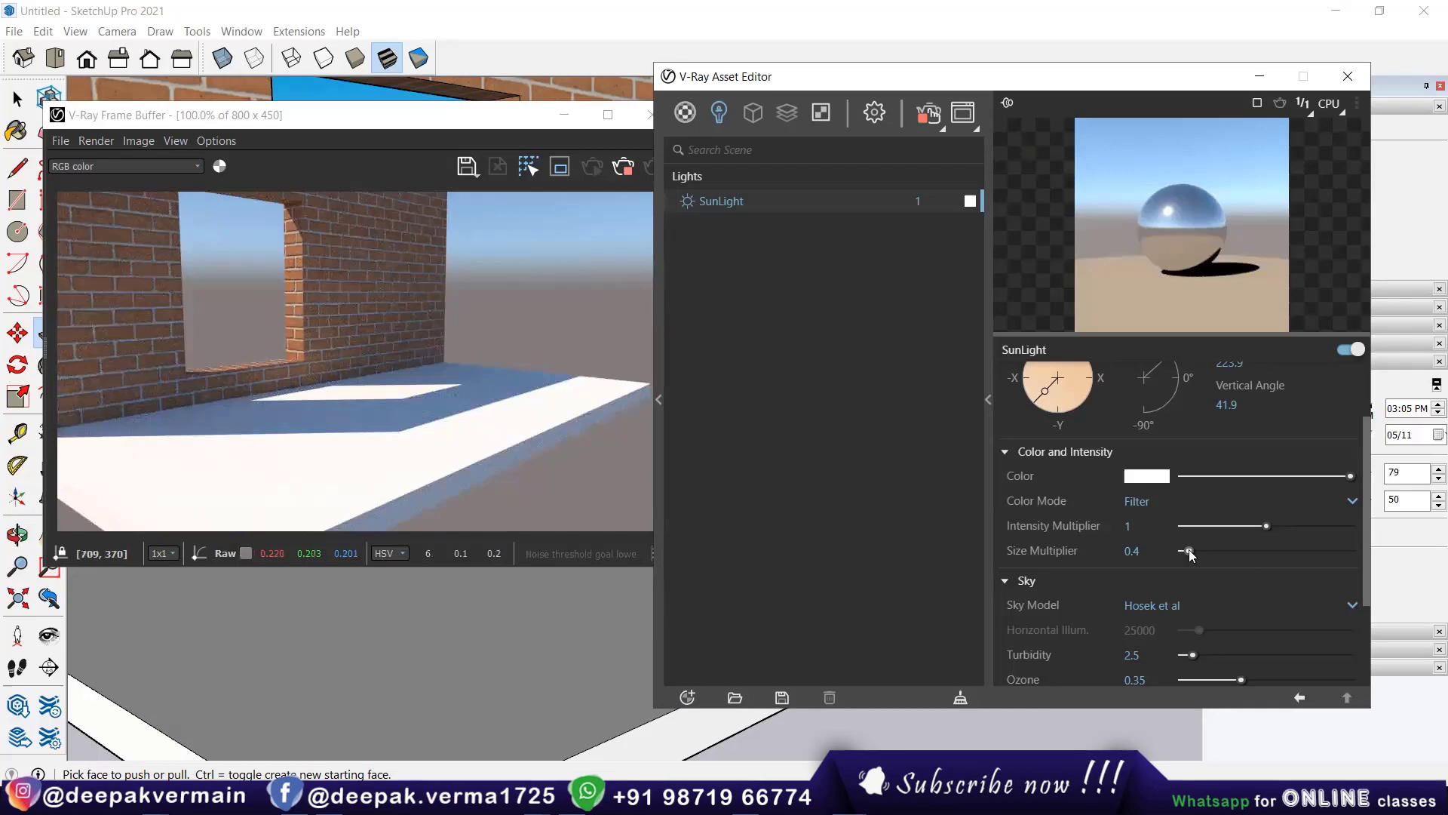
pyautogui.click(1358, 550)
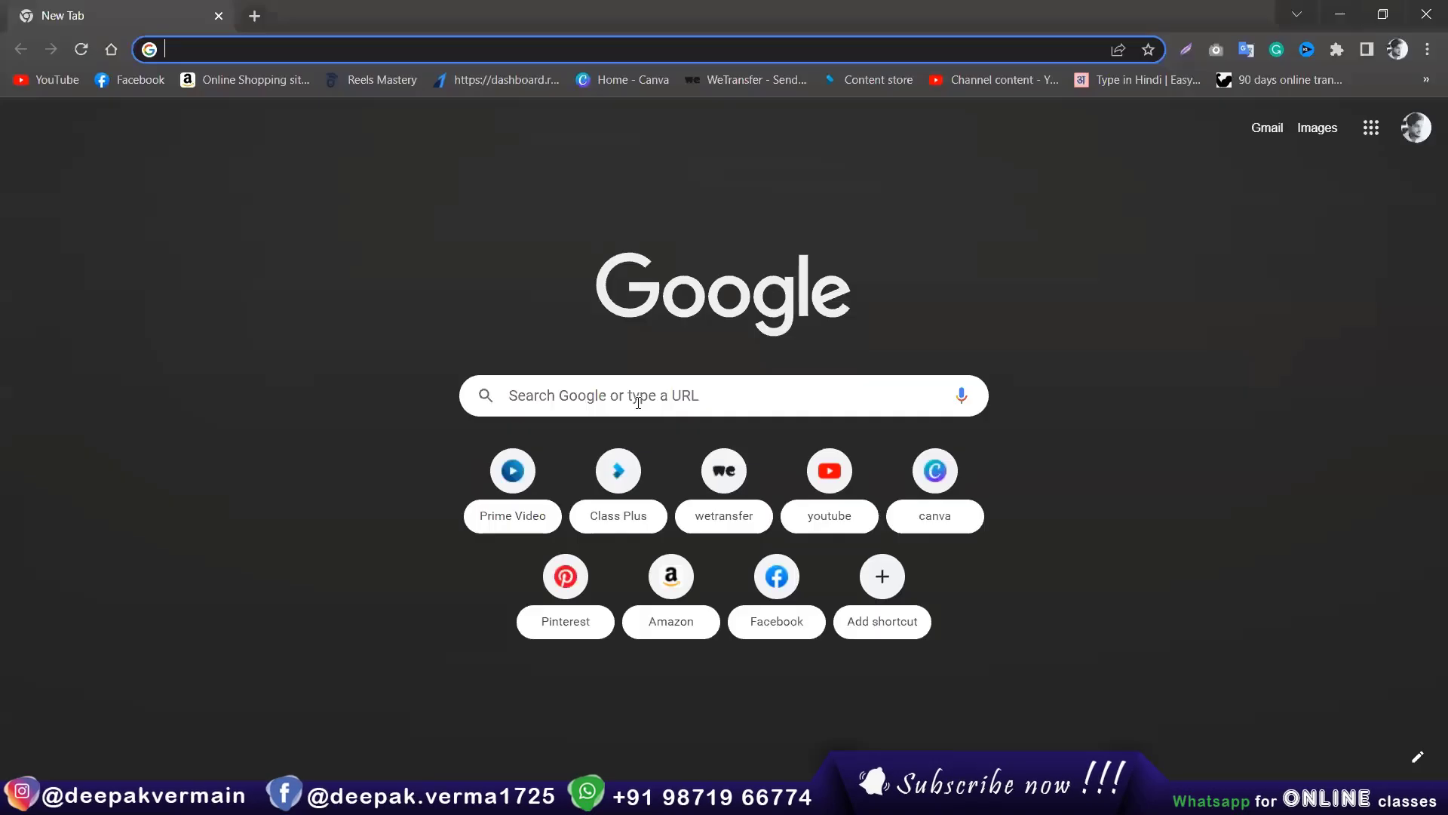
# Step: Search Google Images for 'exterior render', then refine it to 'exterior render with sun'
pyautogui.write('ex')
pyautogui.press('Down')
pyautogui.press('Down')
pyautogui.press('Return')
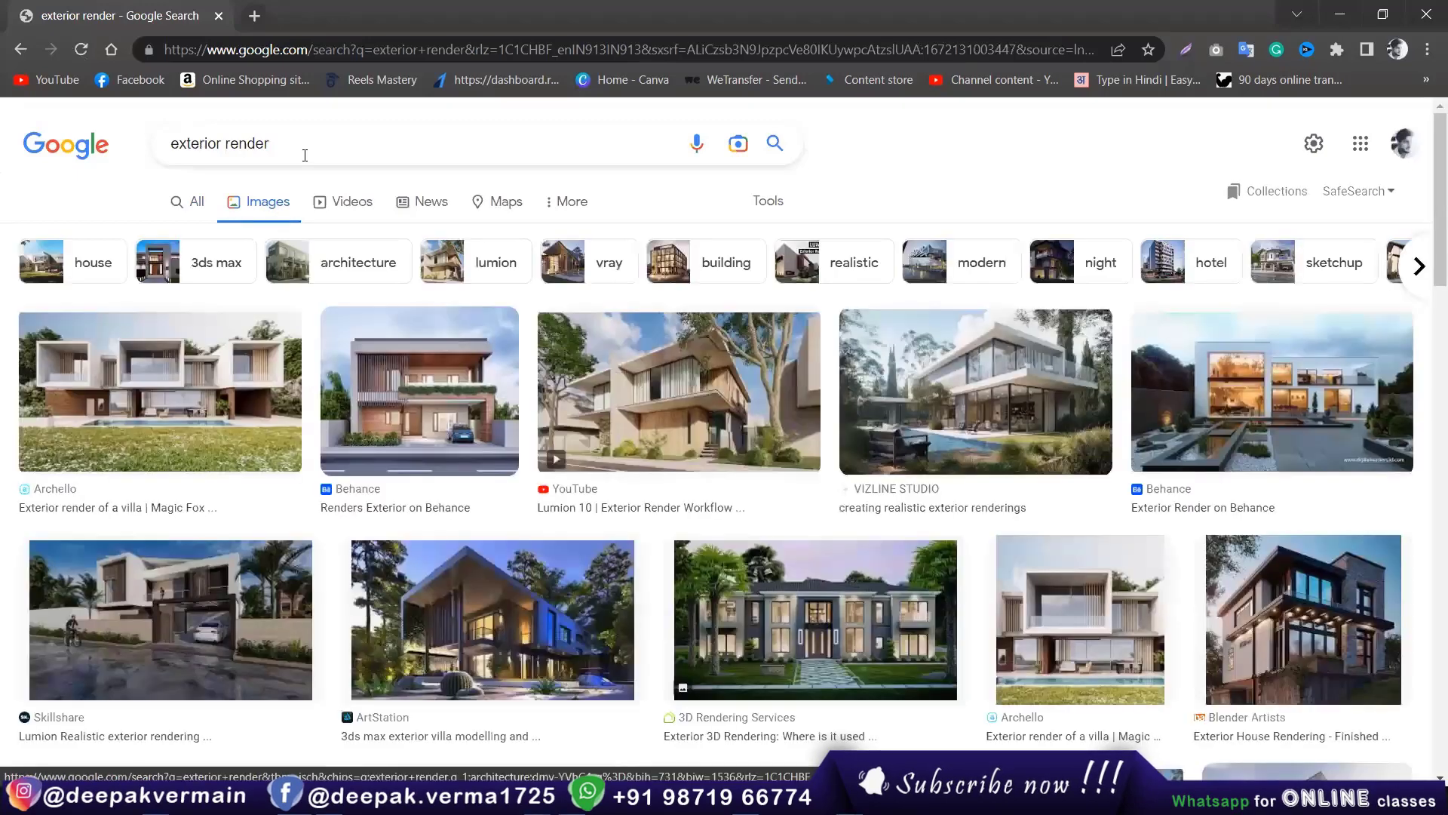
pyautogui.click(305, 155)
pyautogui.write('with su')
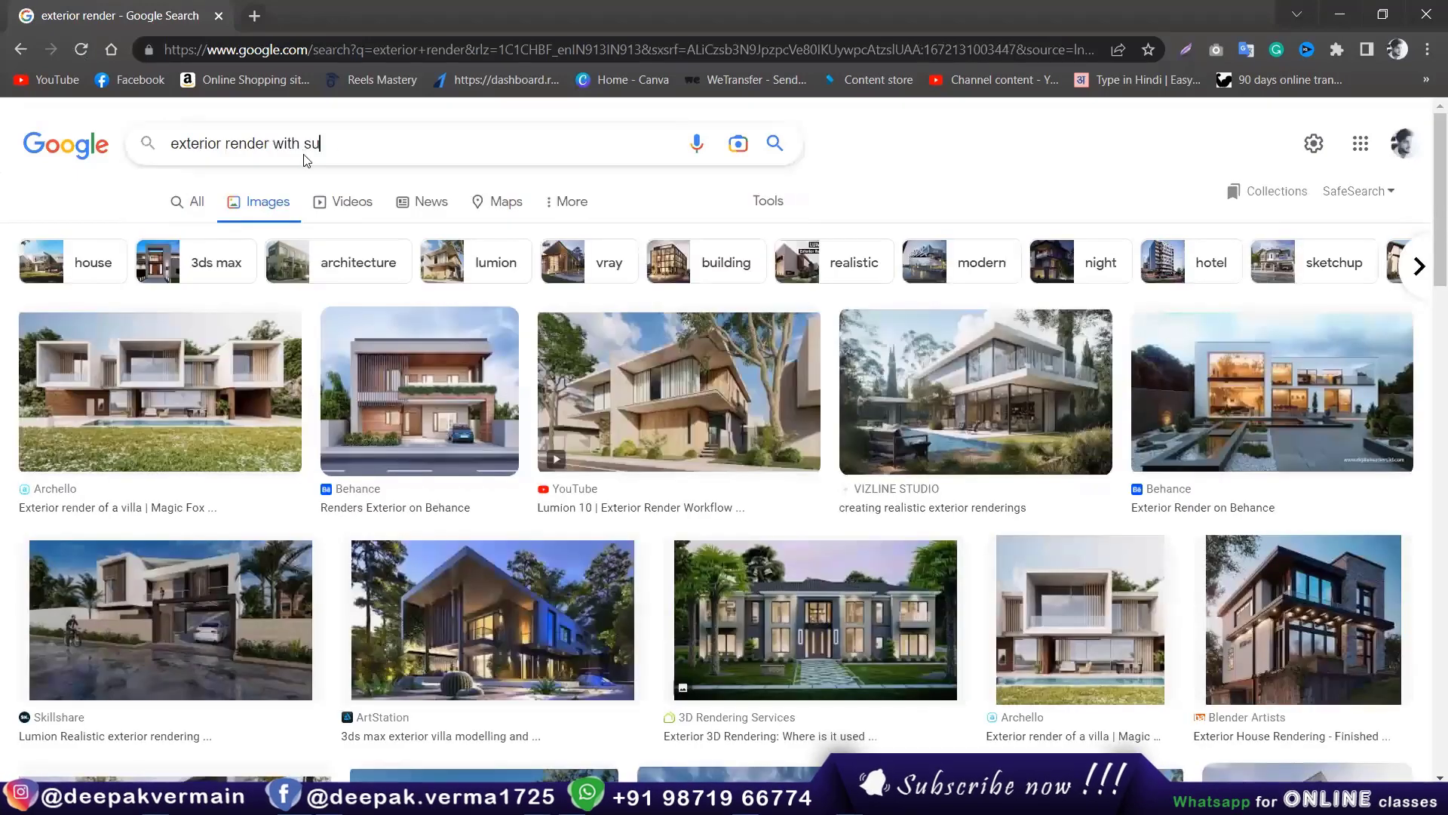
pyautogui.write('n')
pyautogui.press('Return')
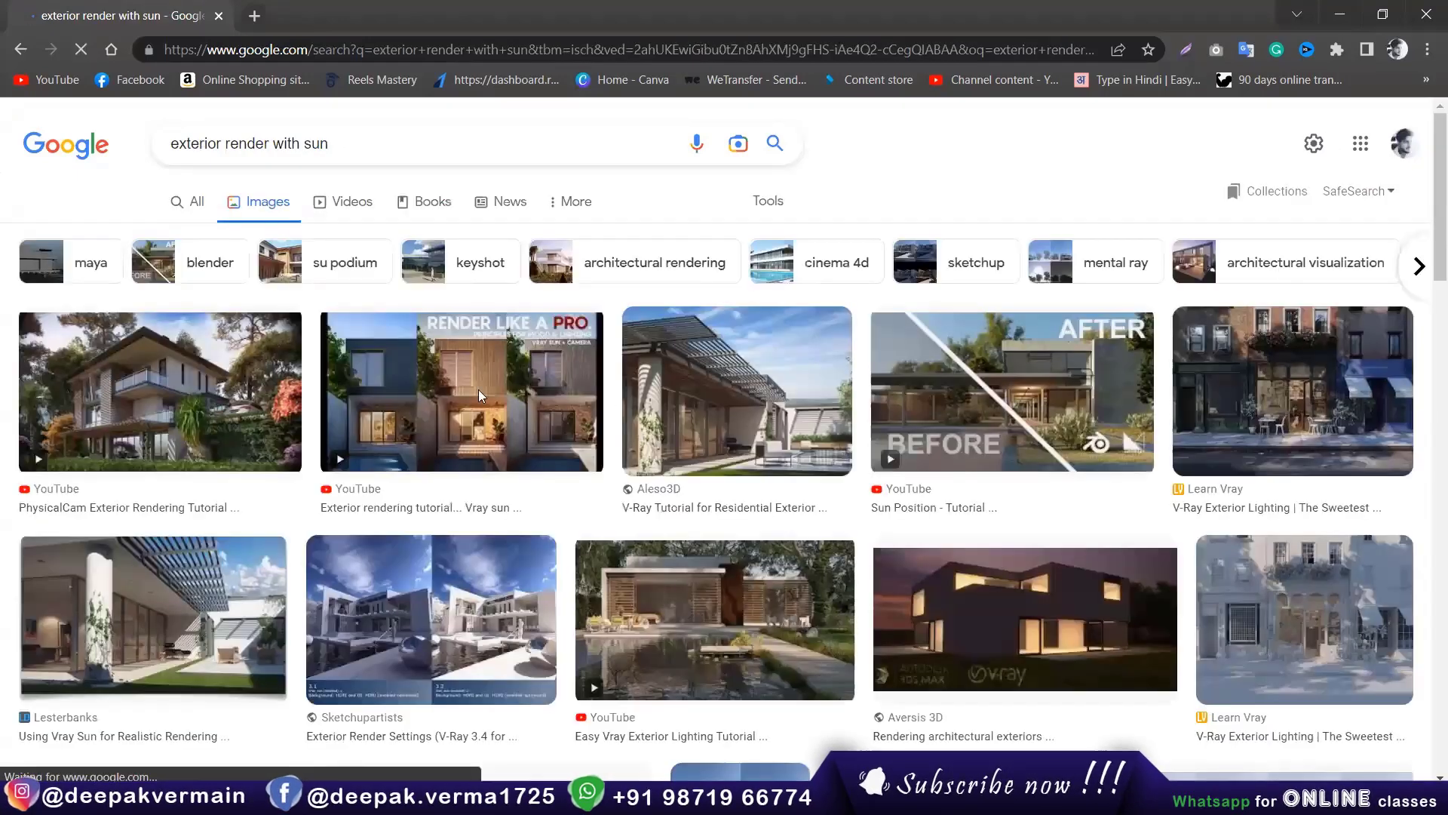
# Step: Preview the Sketchupartists and Aversis 3D exterior render results
pyautogui.click(430, 611)
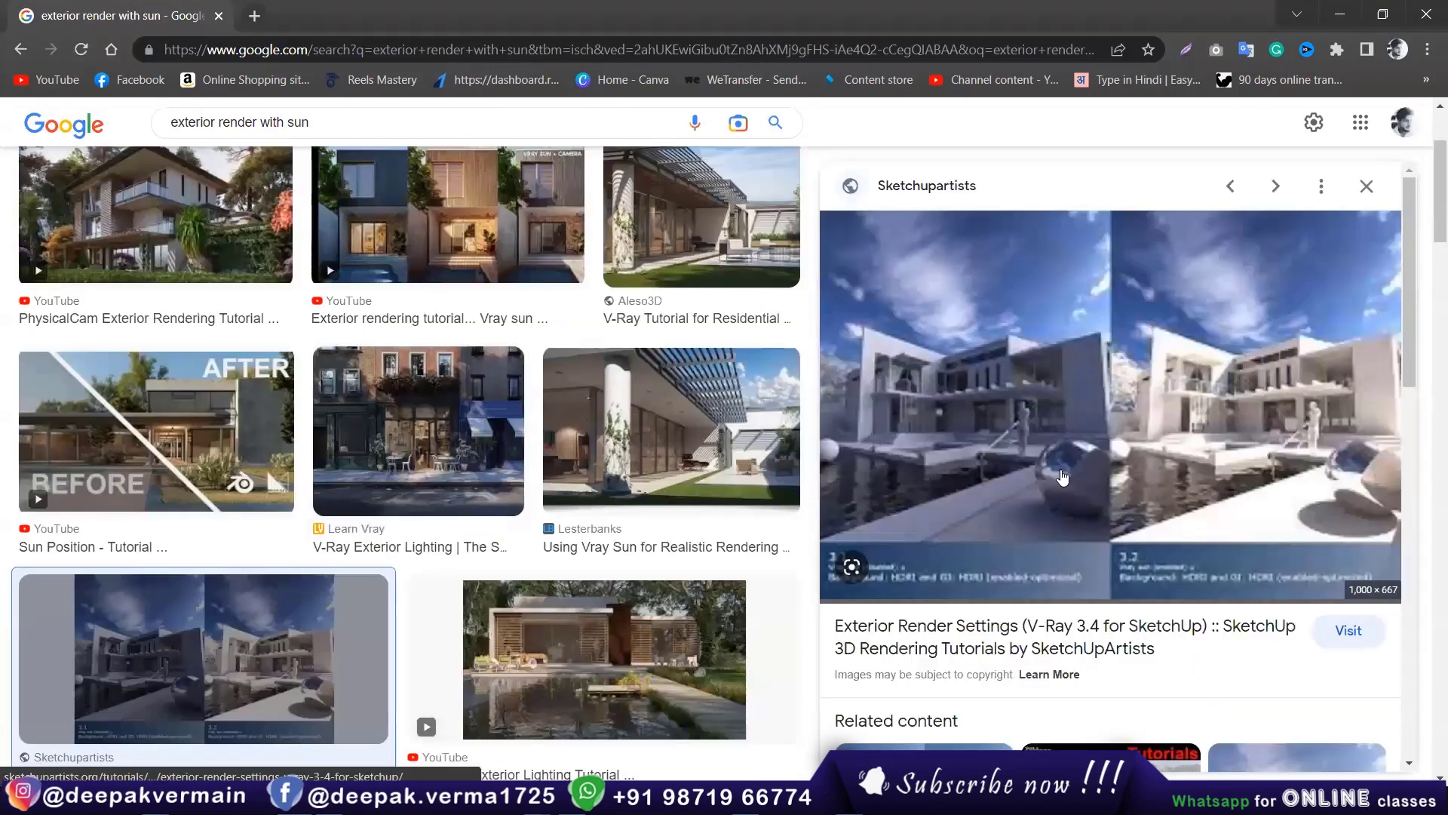
pyautogui.scroll(-4, 1015, 472)
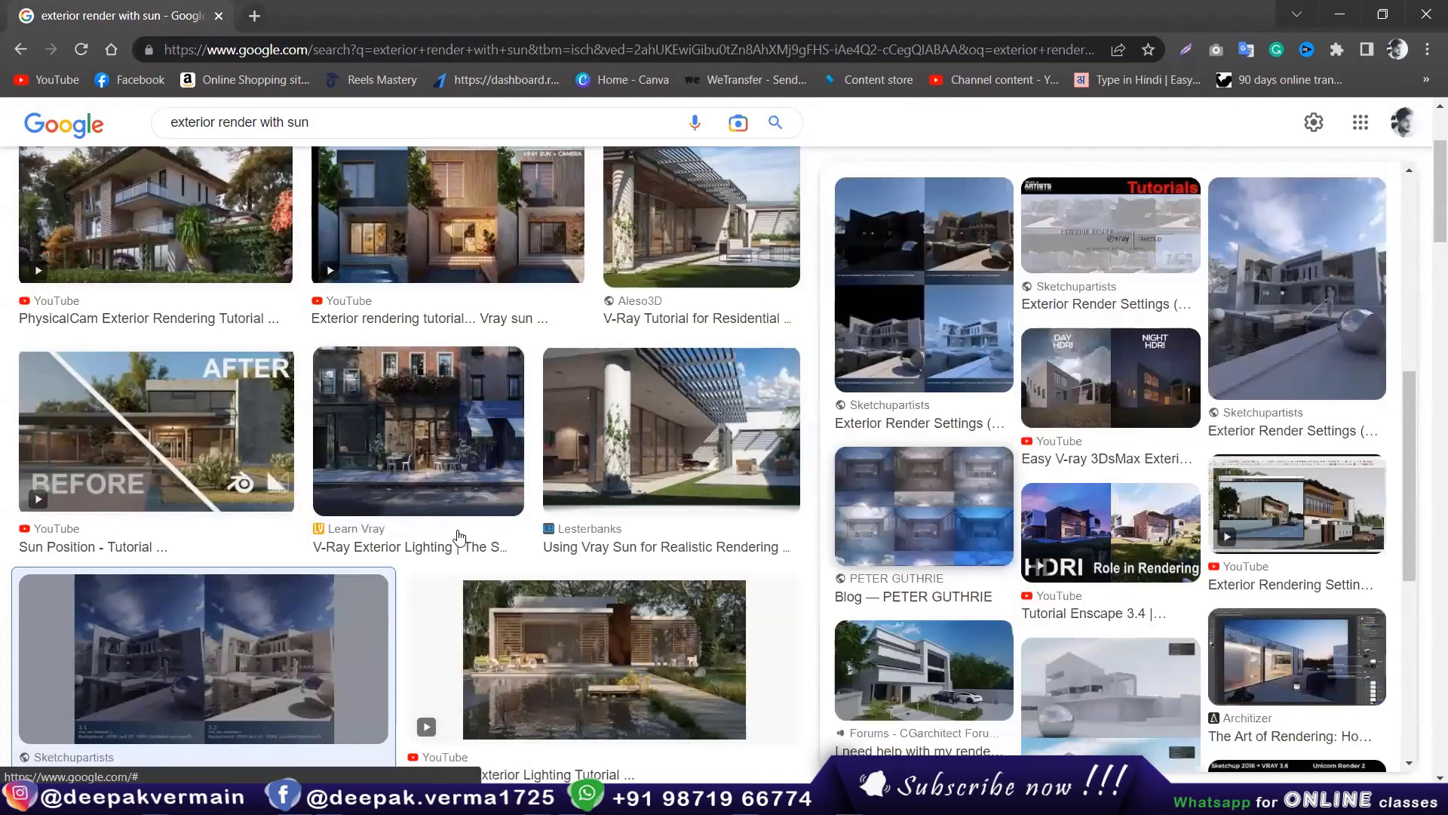
pyautogui.scroll(-3, 461, 538)
pyautogui.press('Right')
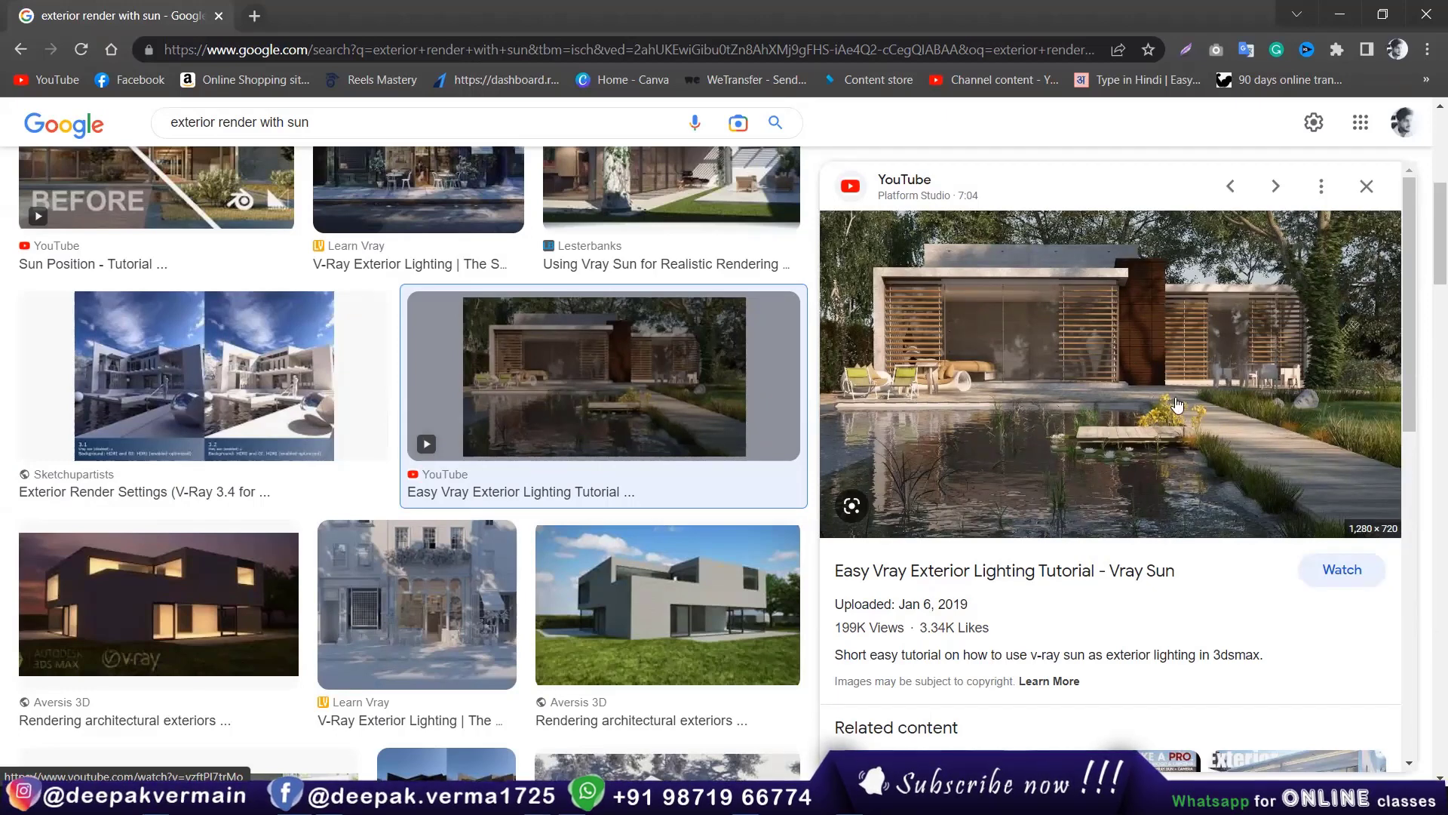
pyautogui.scroll(-1, 1233, 449)
pyautogui.click(705, 611)
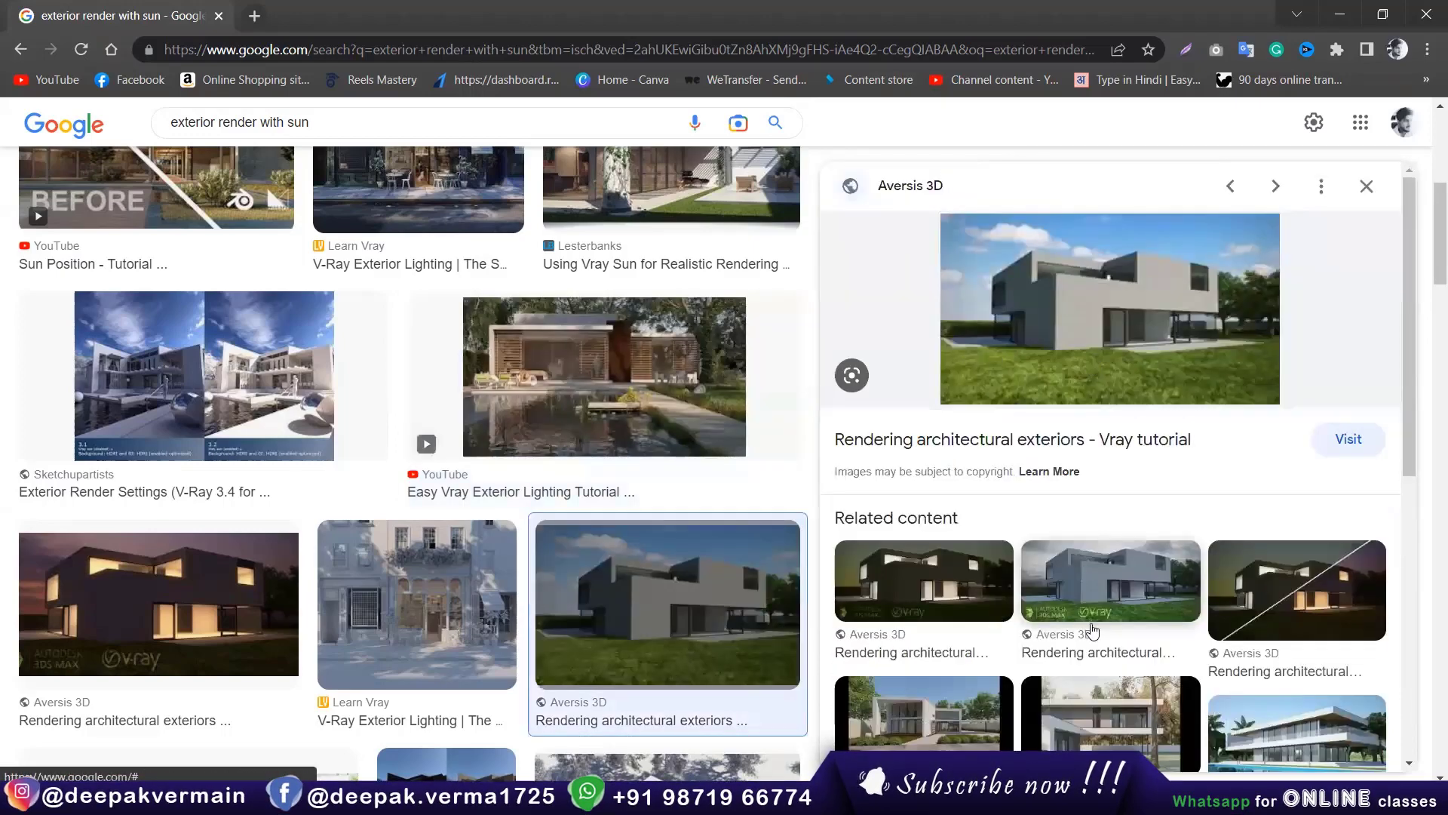
pyautogui.scroll(-5, 1107, 533)
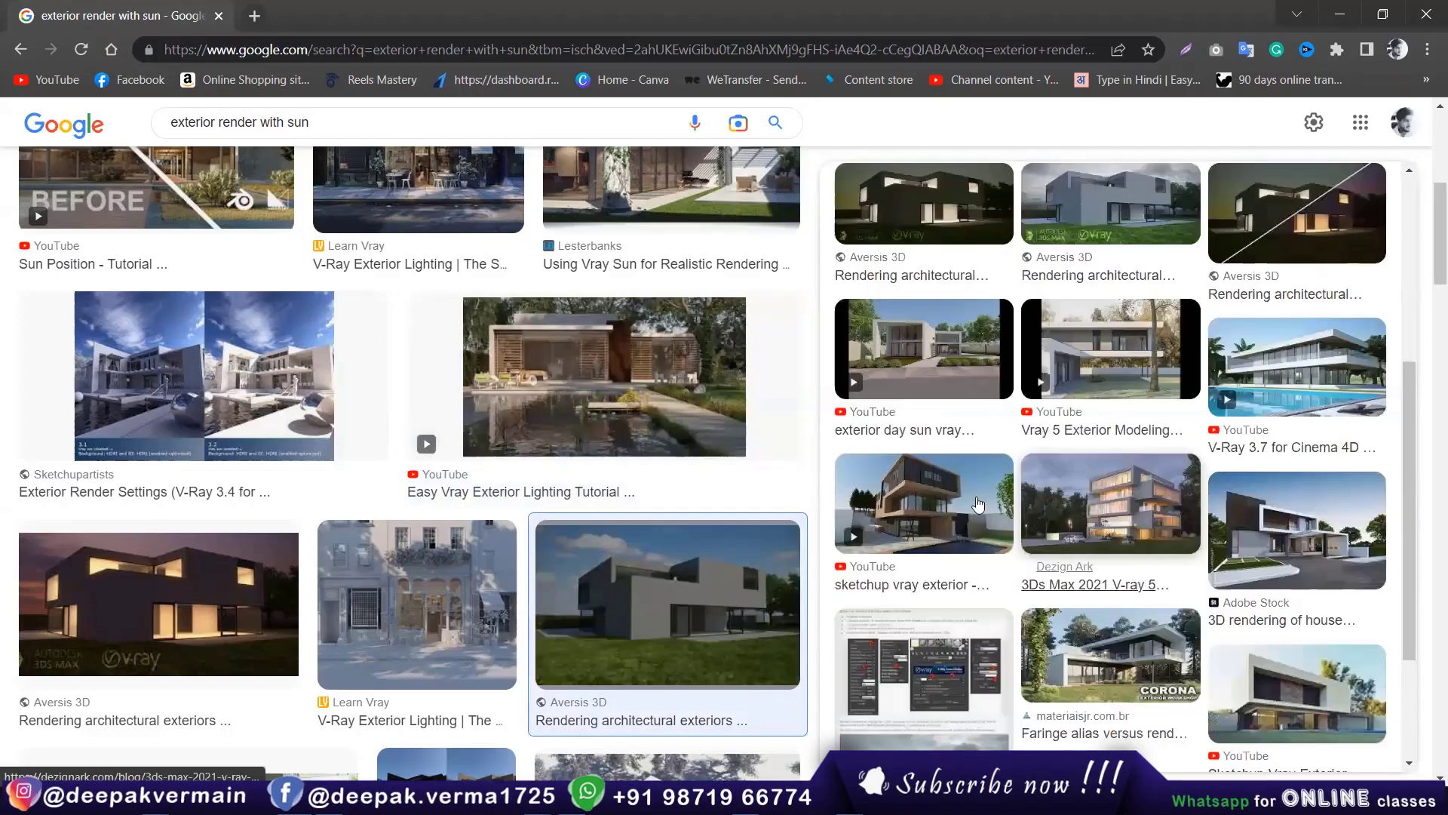
# Step: Refine the search to 'exterior render with sun shadow' and browse the results
pyautogui.click(326, 126)
pyautogui.write('shadow')
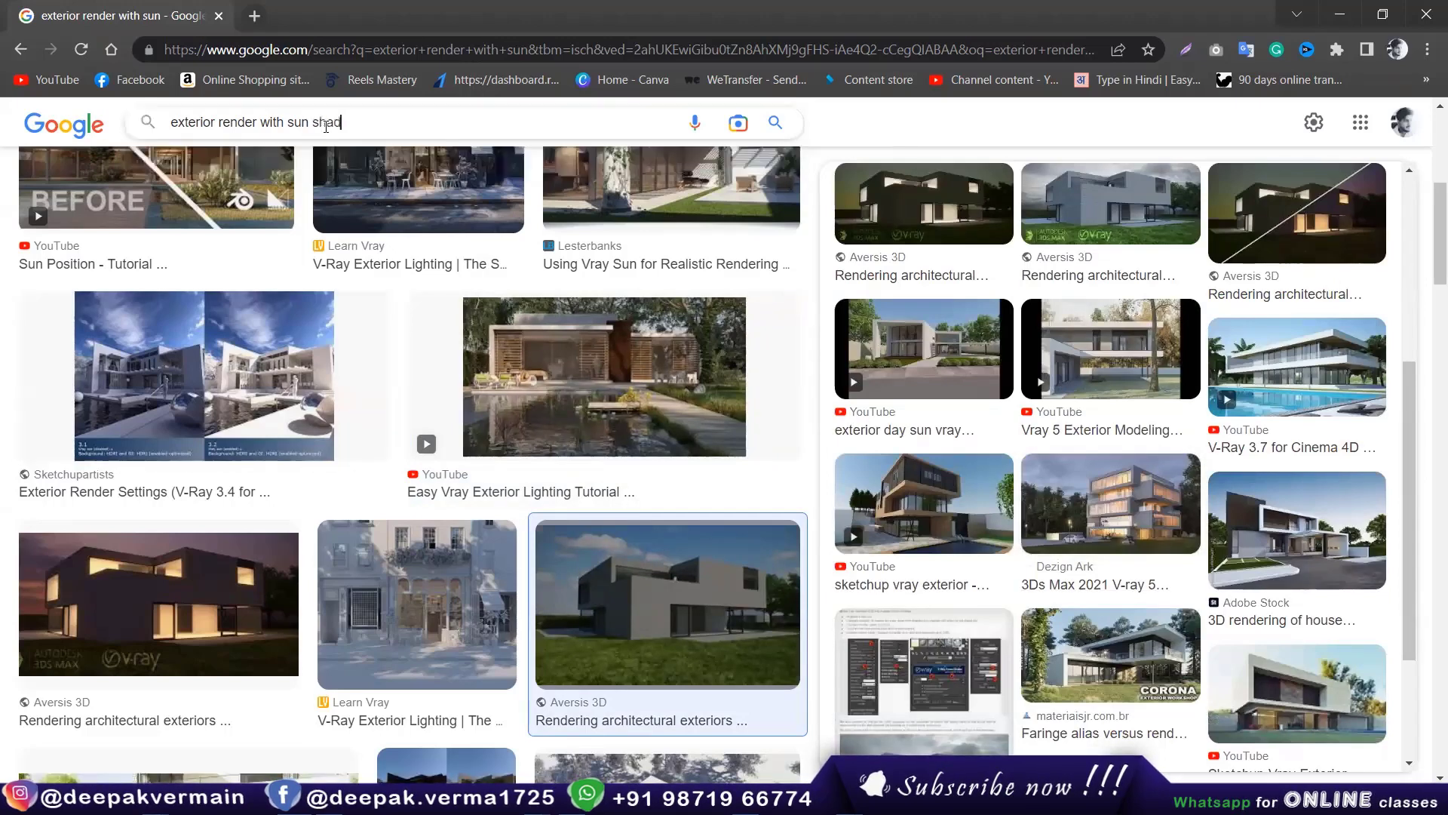
pyautogui.press('Return')
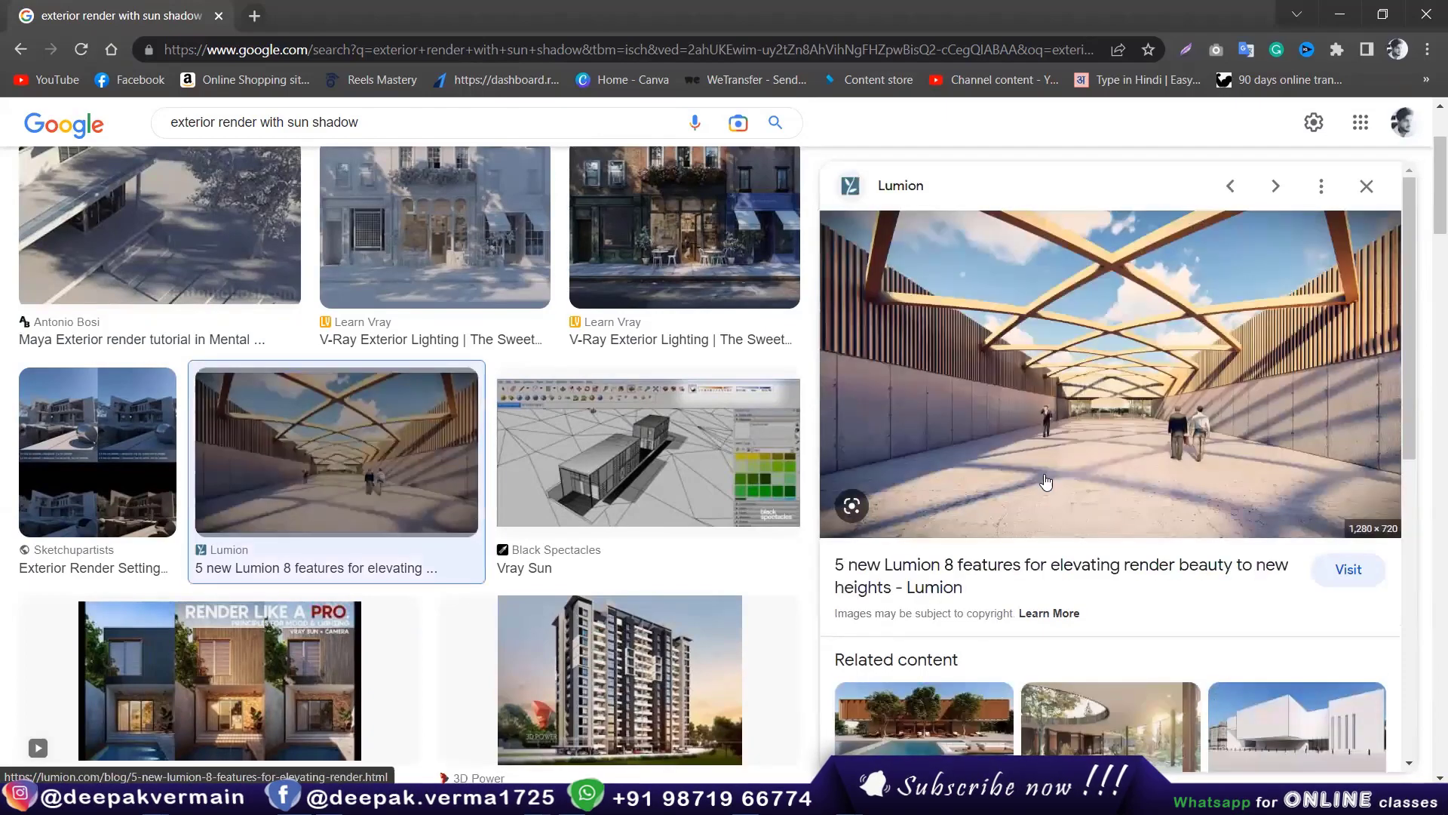
pyautogui.scroll(-2, 1147, 472)
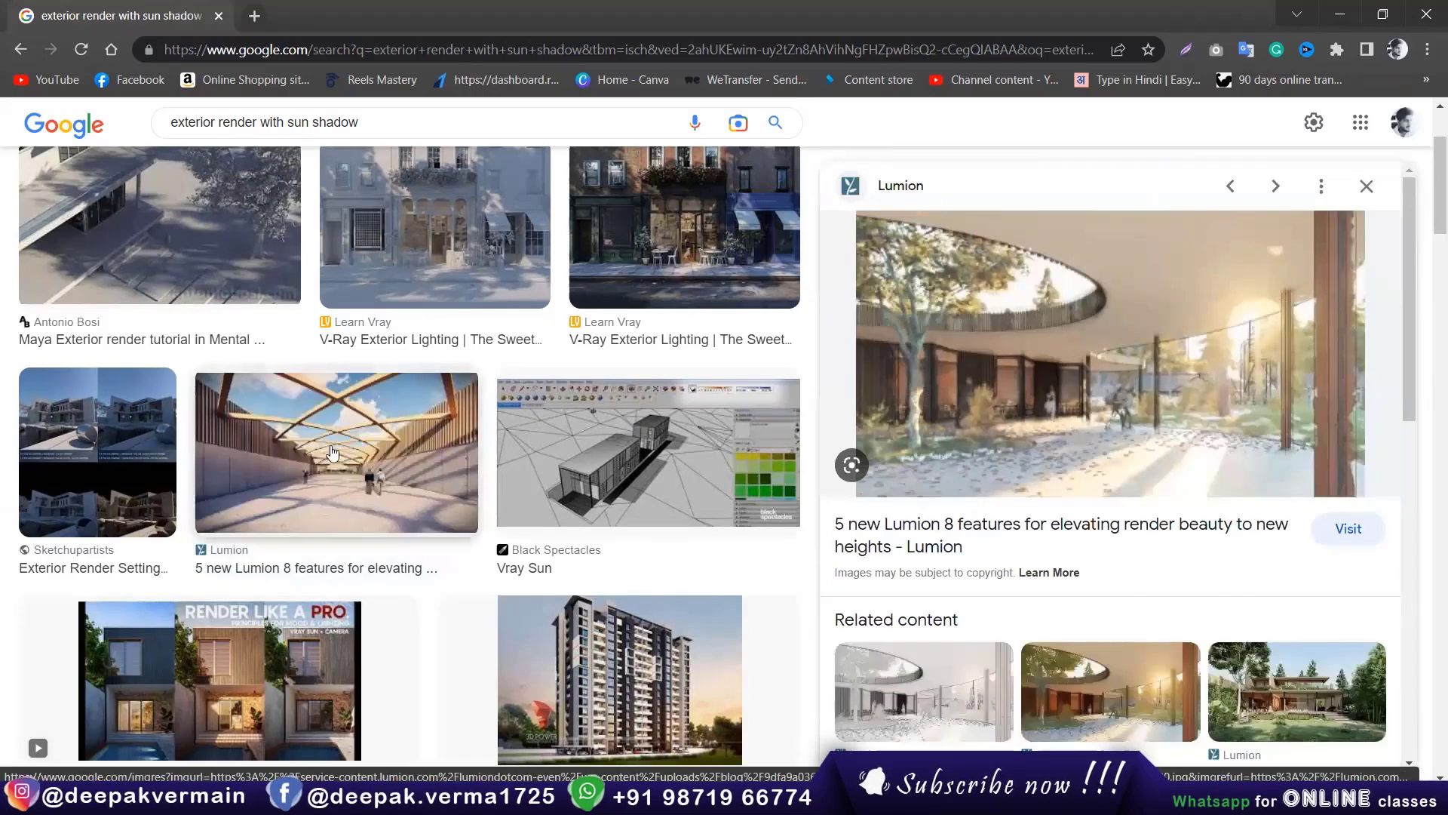
pyautogui.scroll(-3, 674, 514)
pyautogui.scroll(-5, 222, 536)
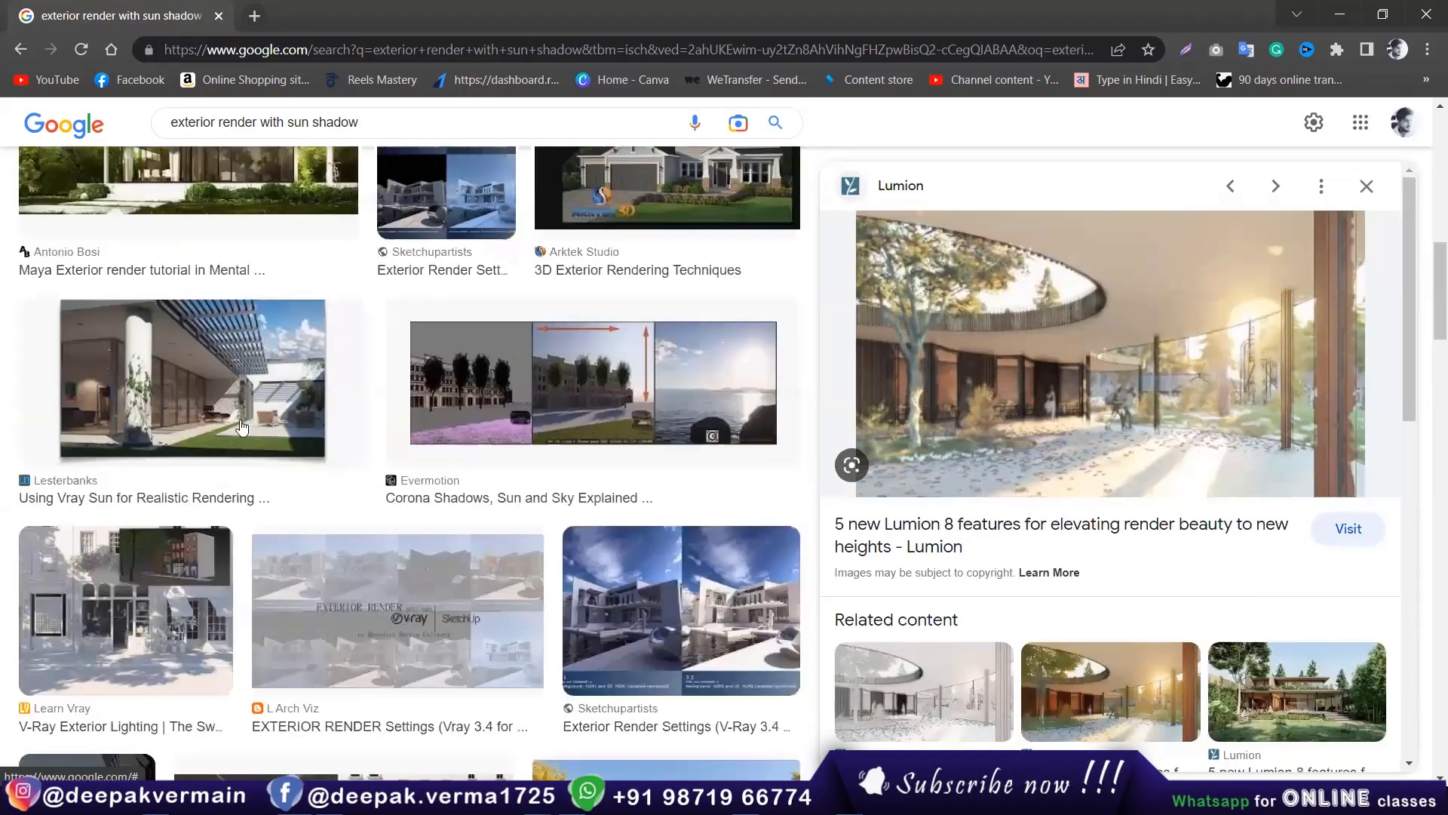
pyautogui.hotkey('alt', 'Left')
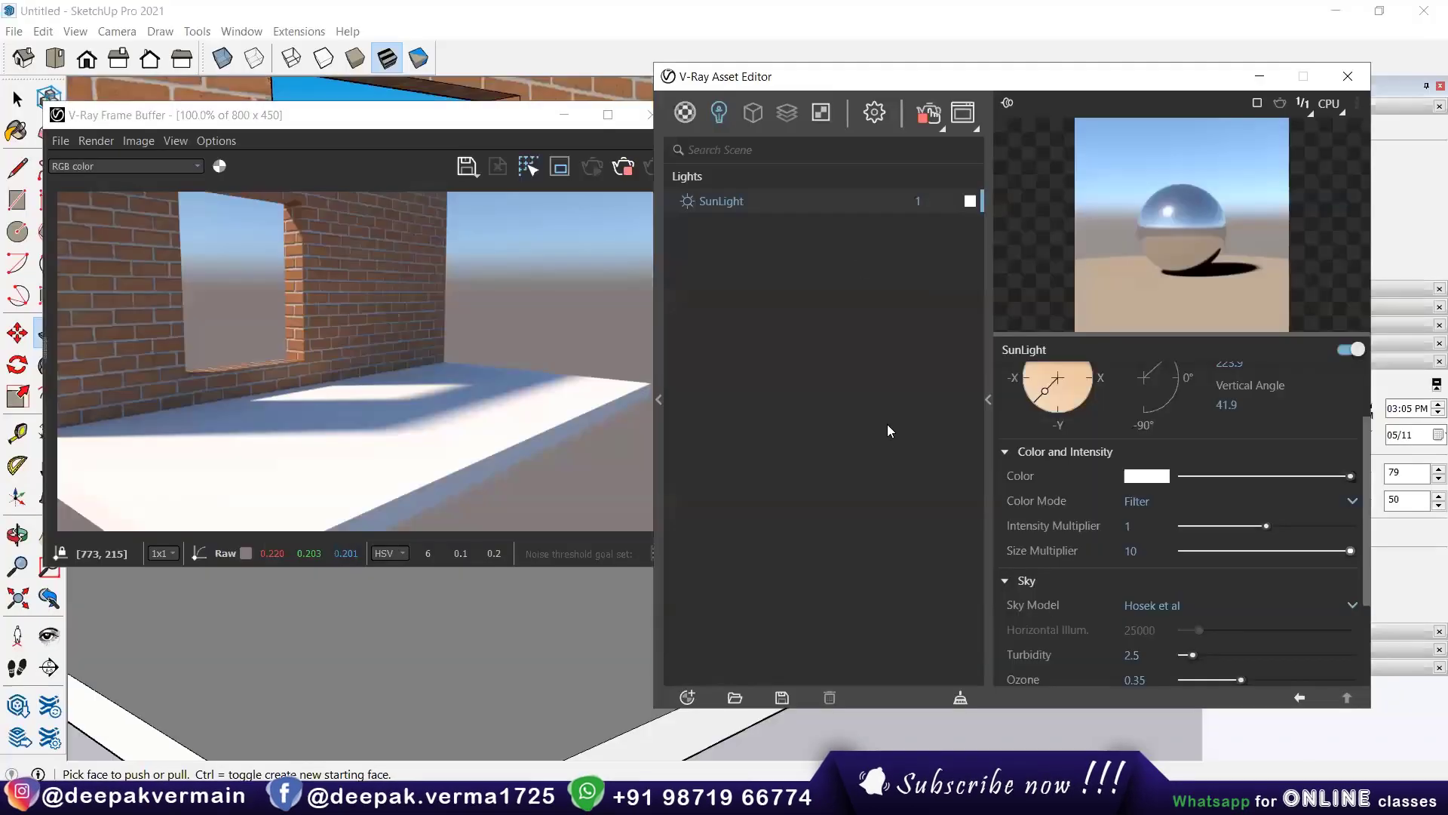
# Step: Lower the V-Ray SunLight size multiplier from 10 to 6.7
pyautogui.scroll(-3, 1018, 508)
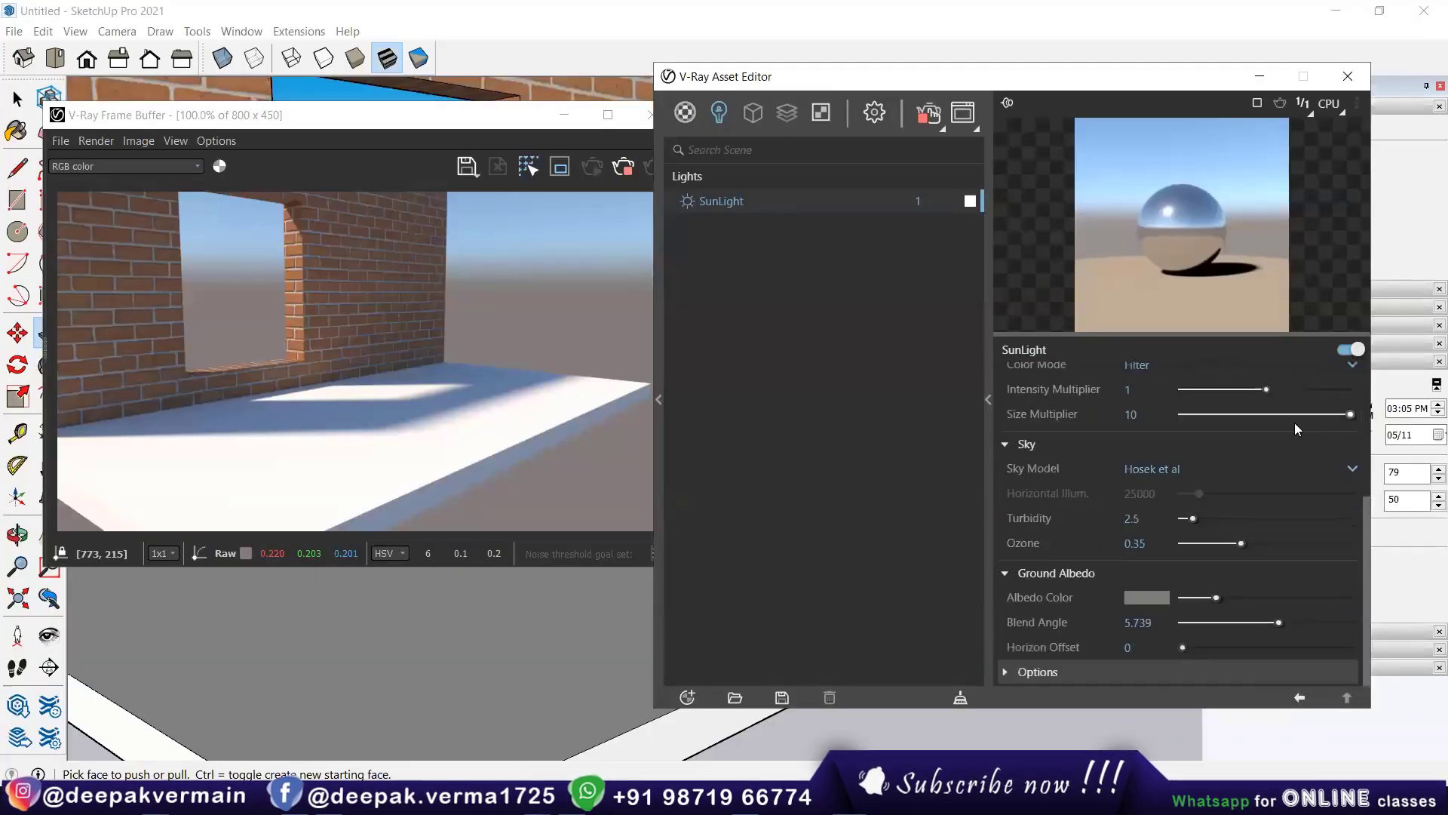
pyautogui.moveTo(1315, 412); pyautogui.dragTo(1294, 413)
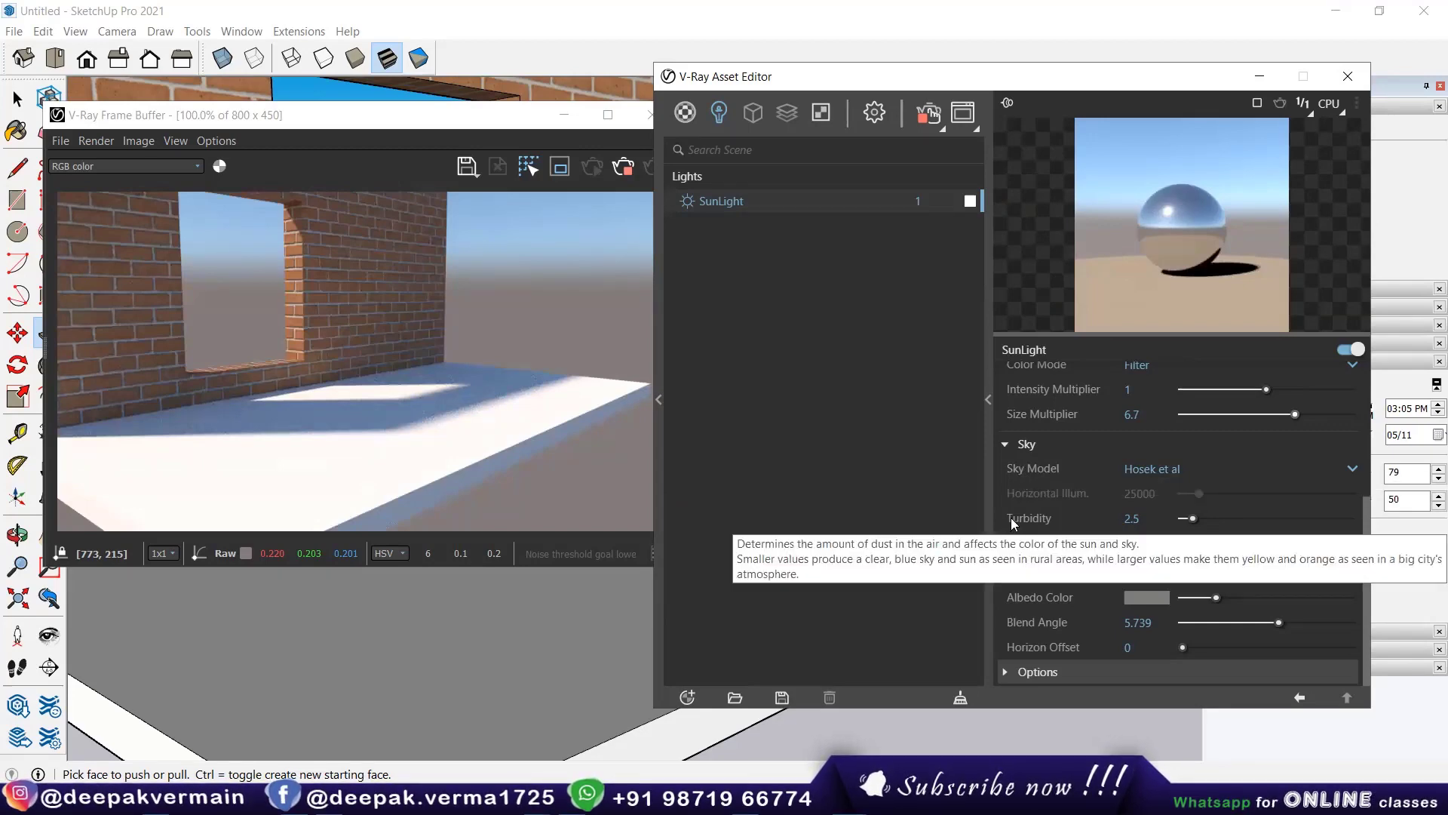
pyautogui.scroll(2, 1023, 507)
pyautogui.moveTo(1041, 509)
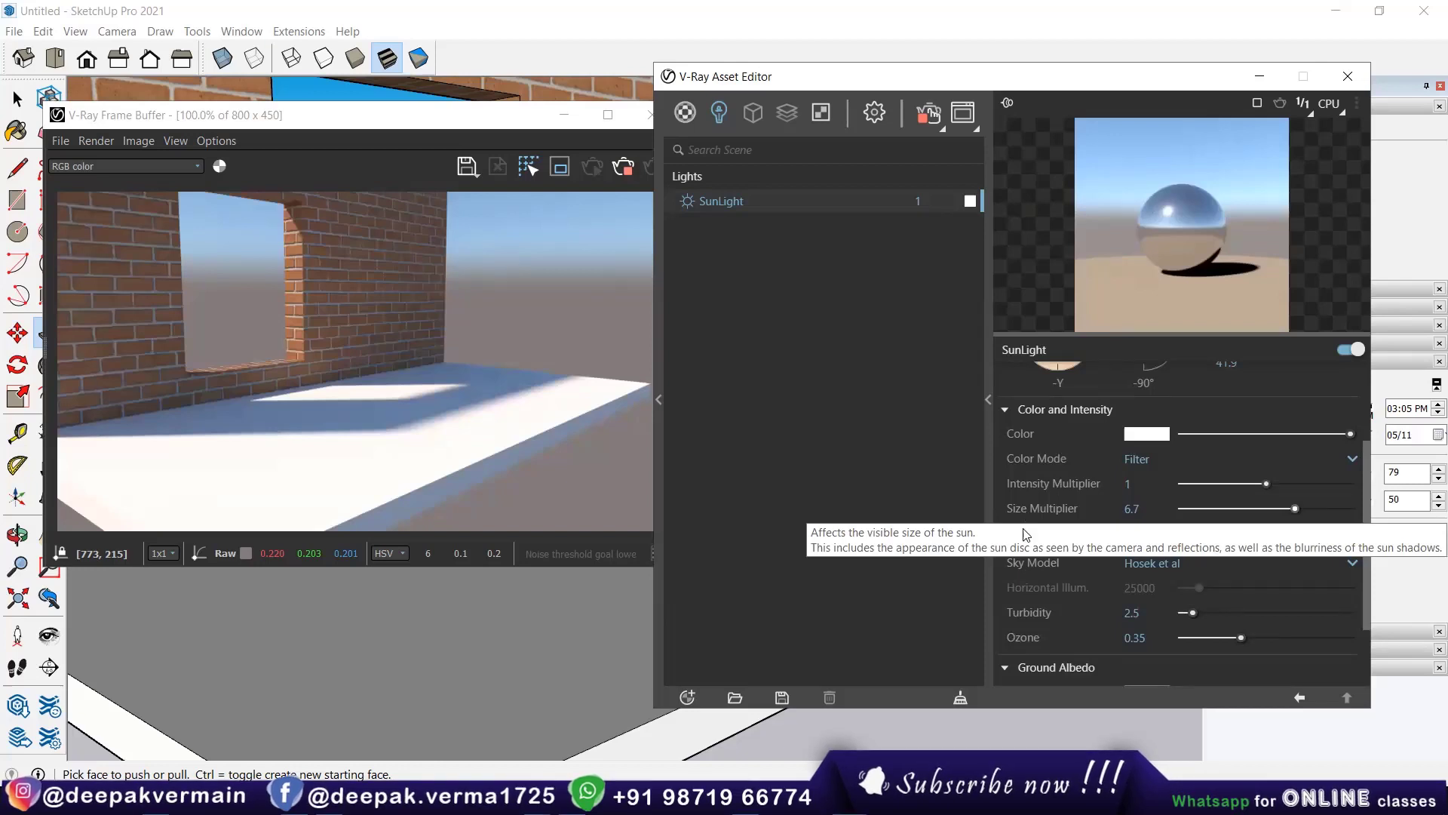
pyautogui.scroll(-1, 1026, 471)
pyautogui.scroll(-2, 1026, 469)
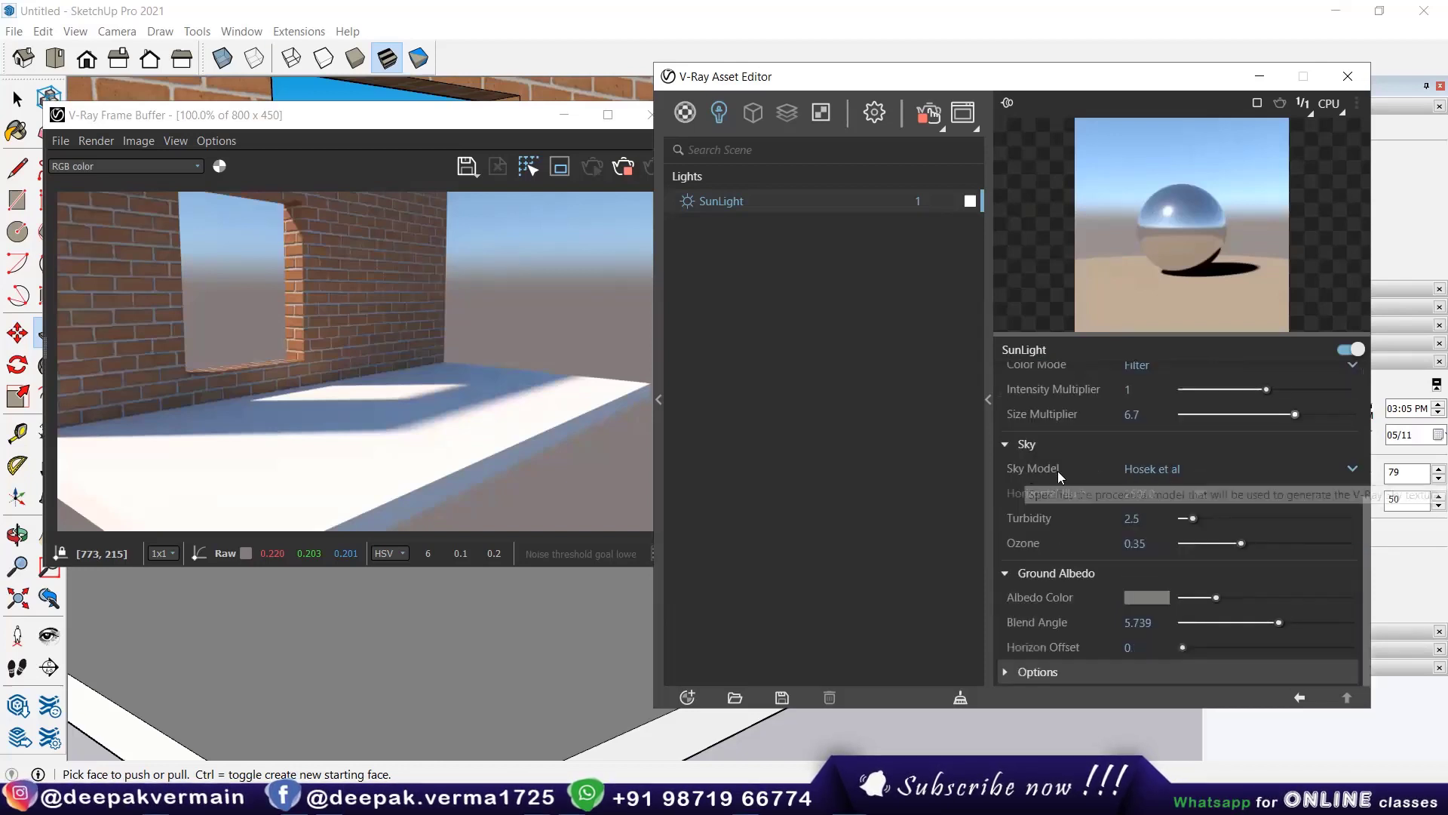
pyautogui.click(1161, 468)
pyautogui.click(1157, 539)
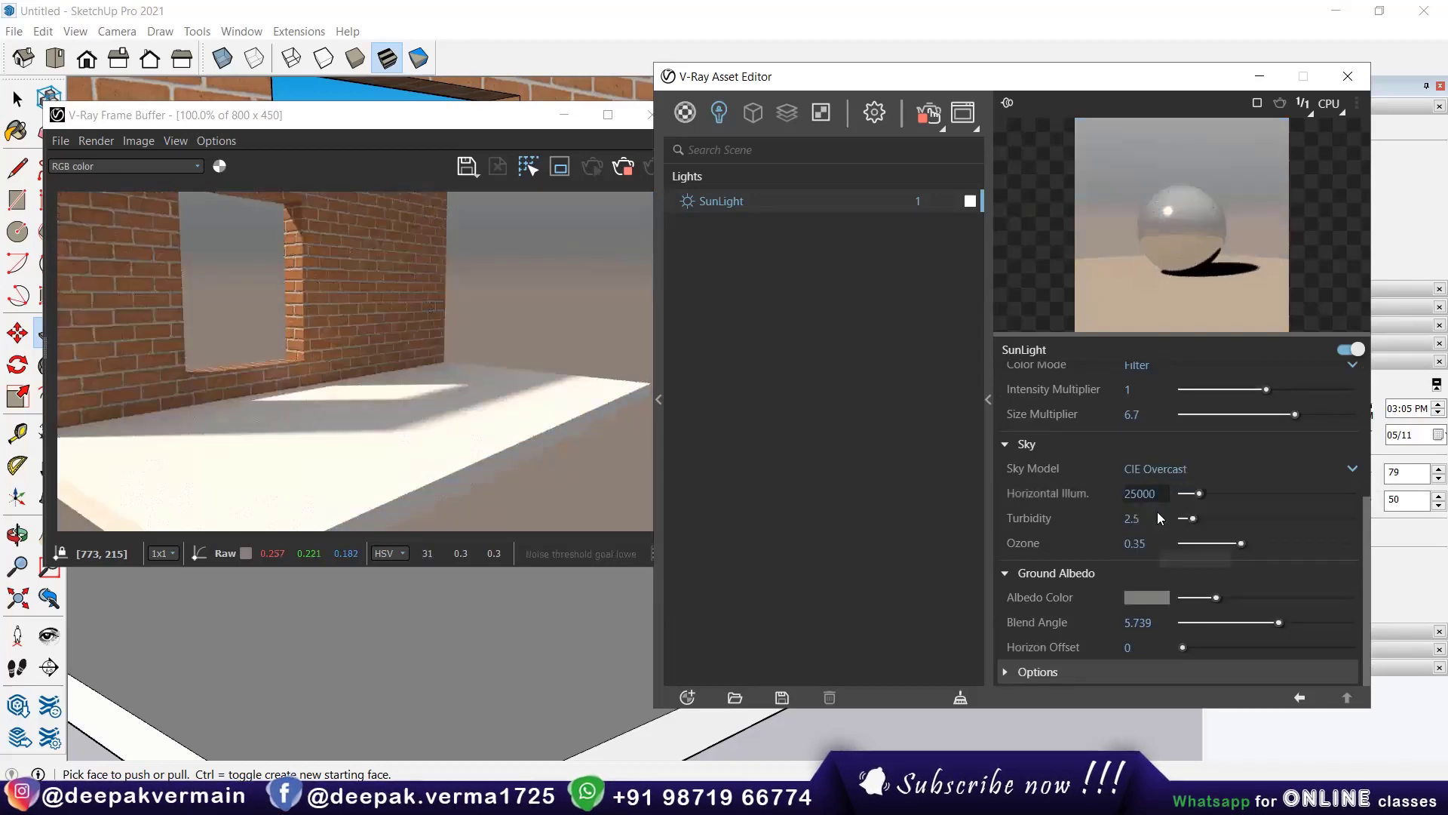
pyautogui.click(1160, 469)
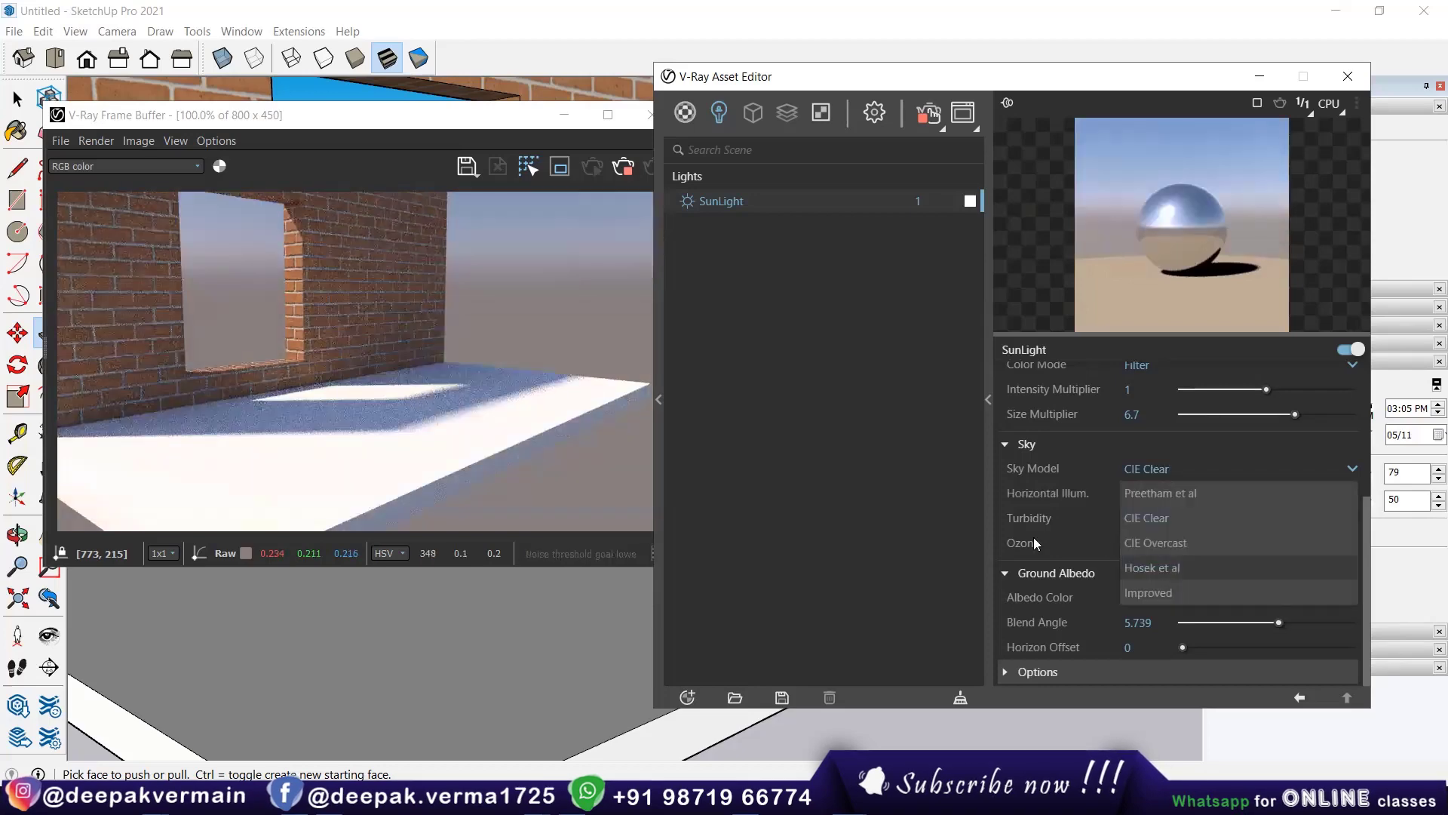
pyautogui.press('Down')
pyautogui.press('Down')
pyautogui.press('Return')
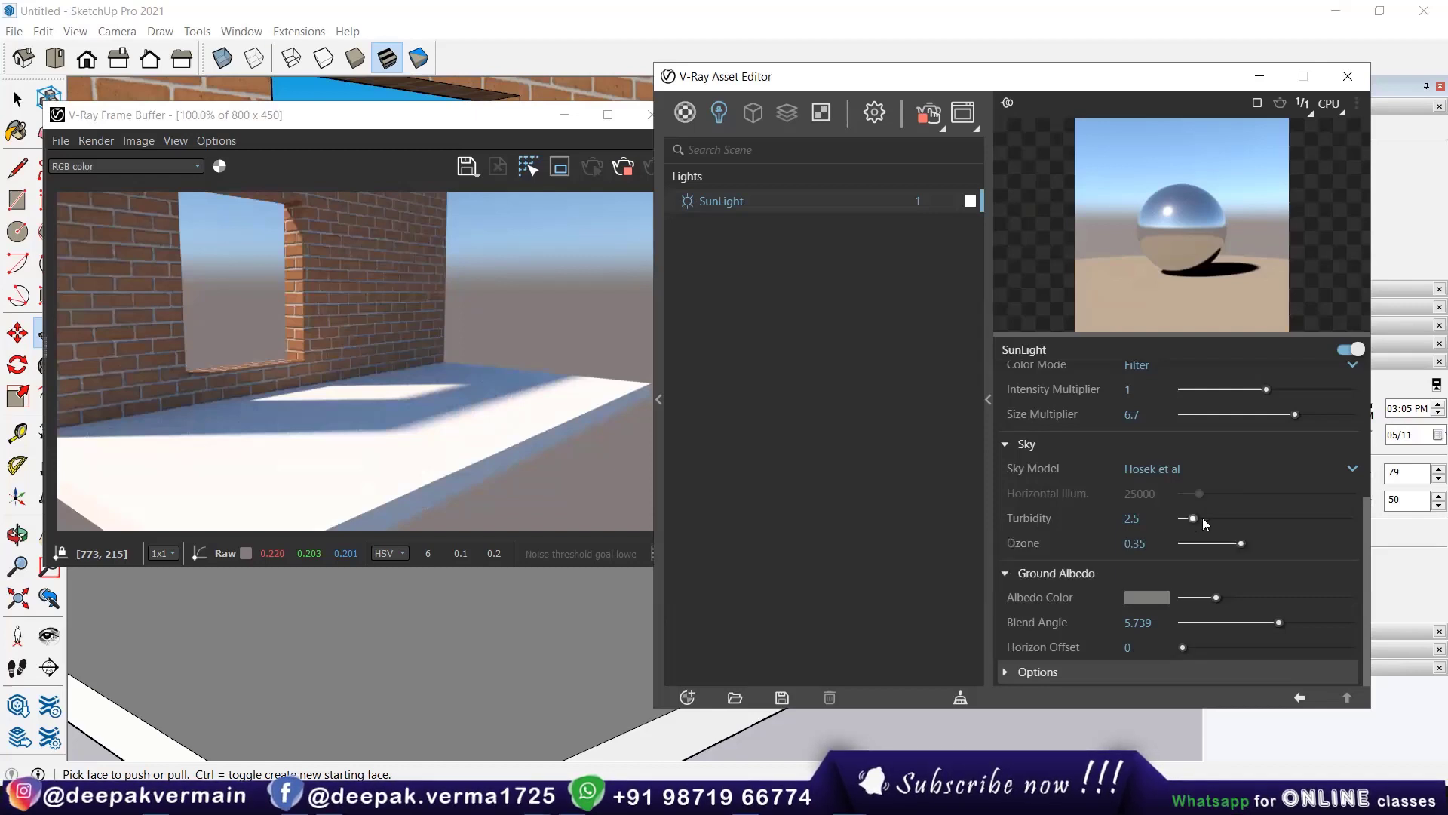
# Step: Set the sky turbidity to 3.1 after trying 9.3 and 2
pyautogui.click(1313, 520)
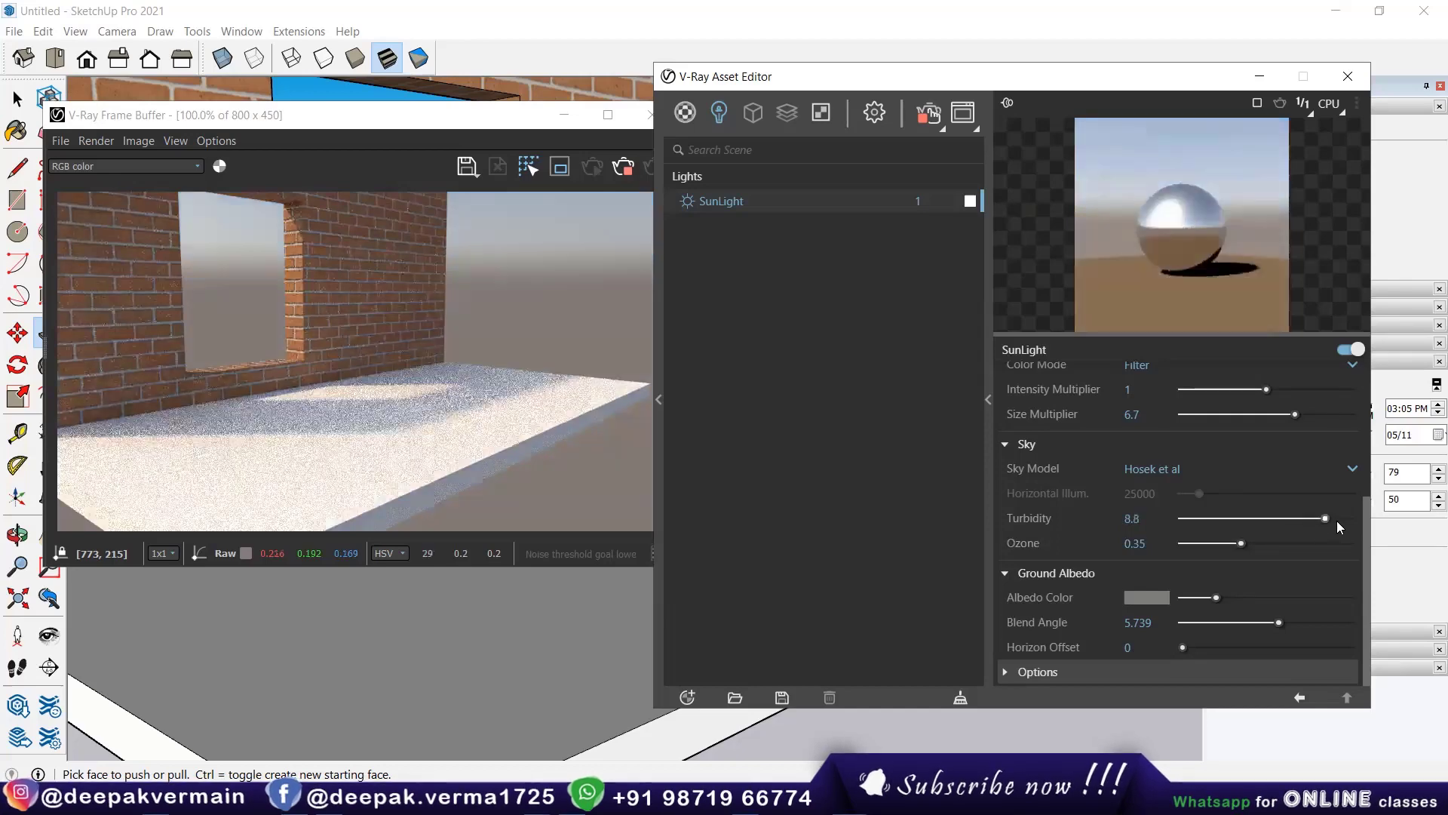
pyautogui.click(1337, 521)
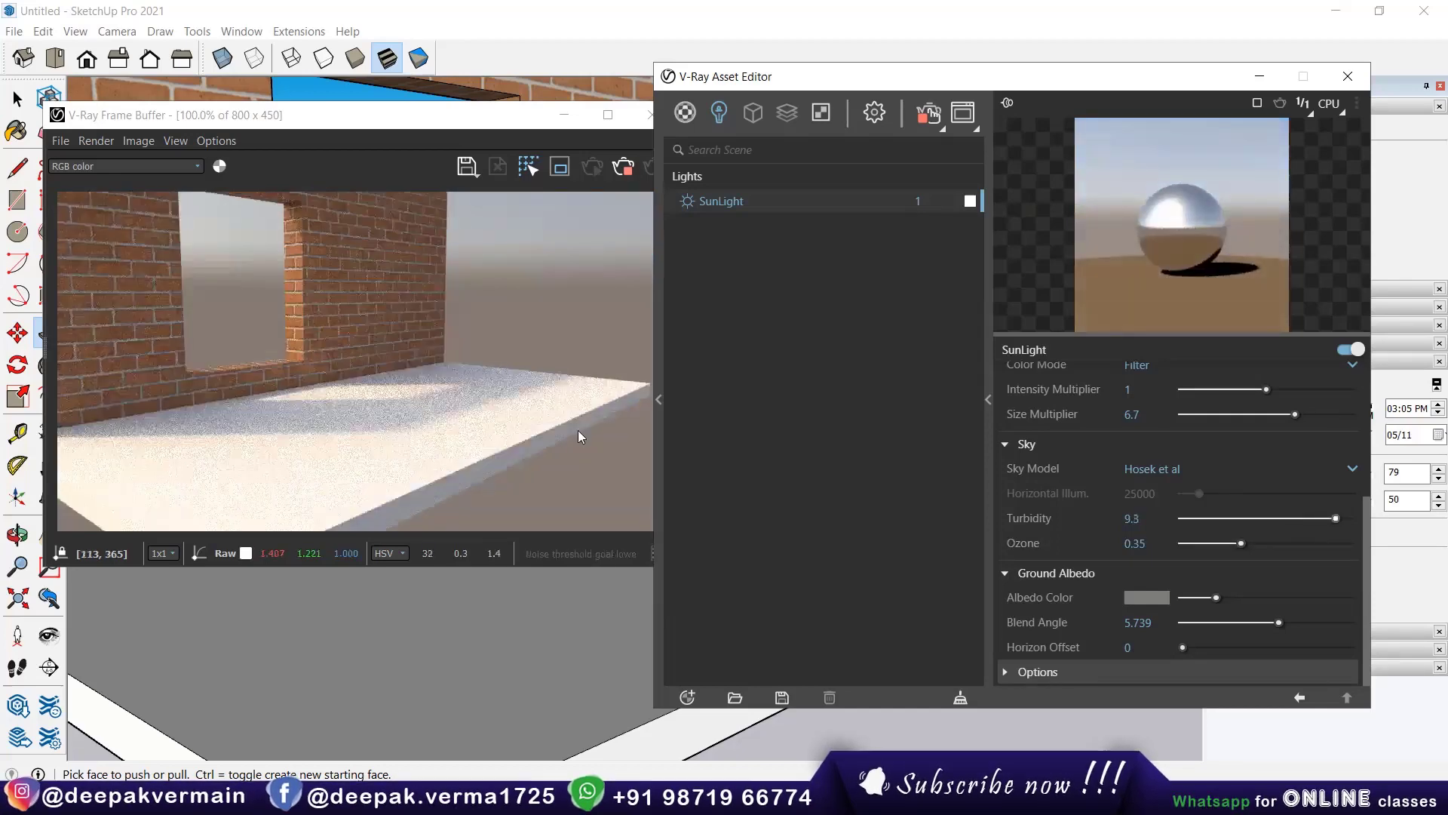
pyautogui.click(1175, 516)
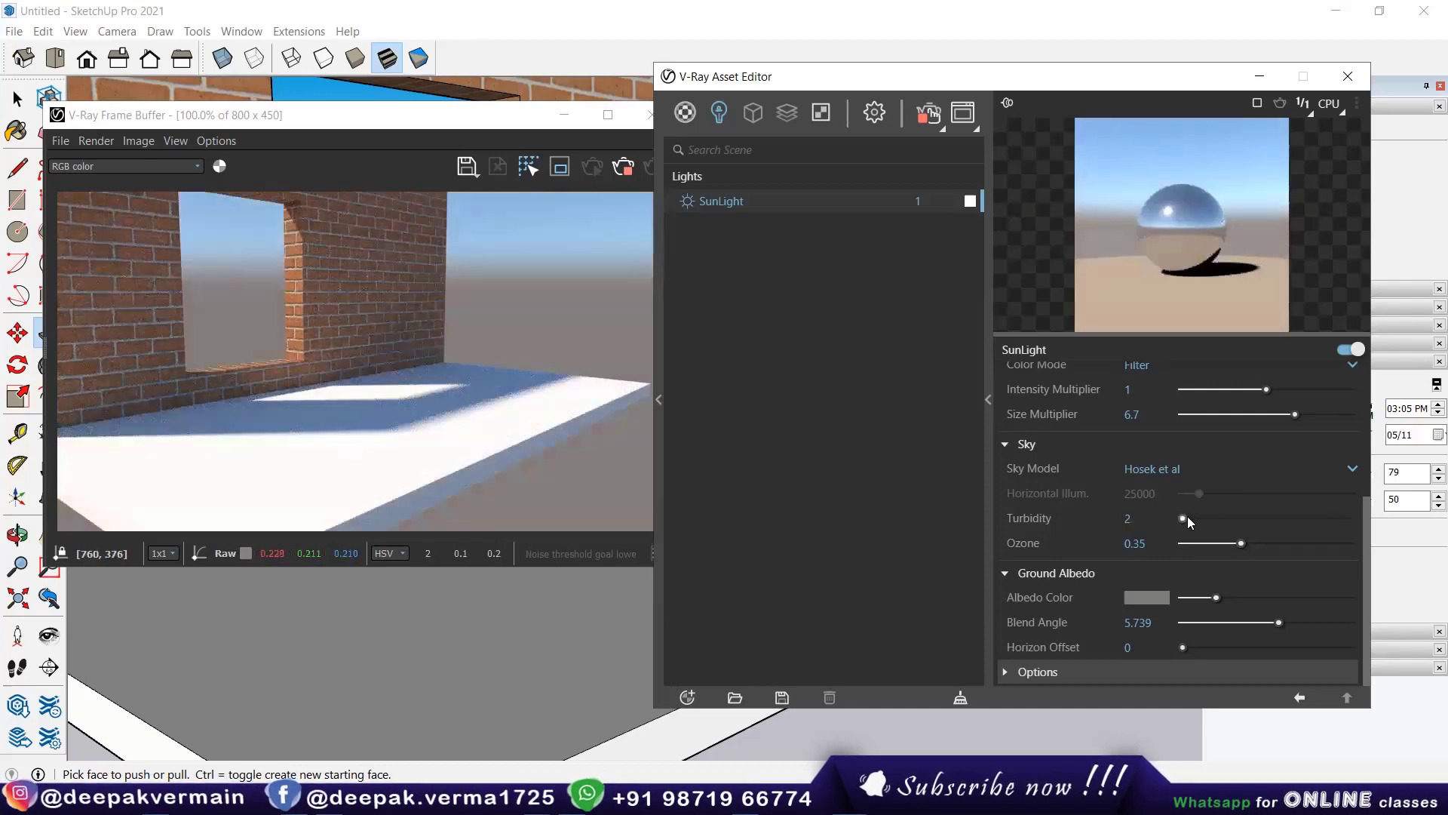
pyautogui.click(1205, 516)
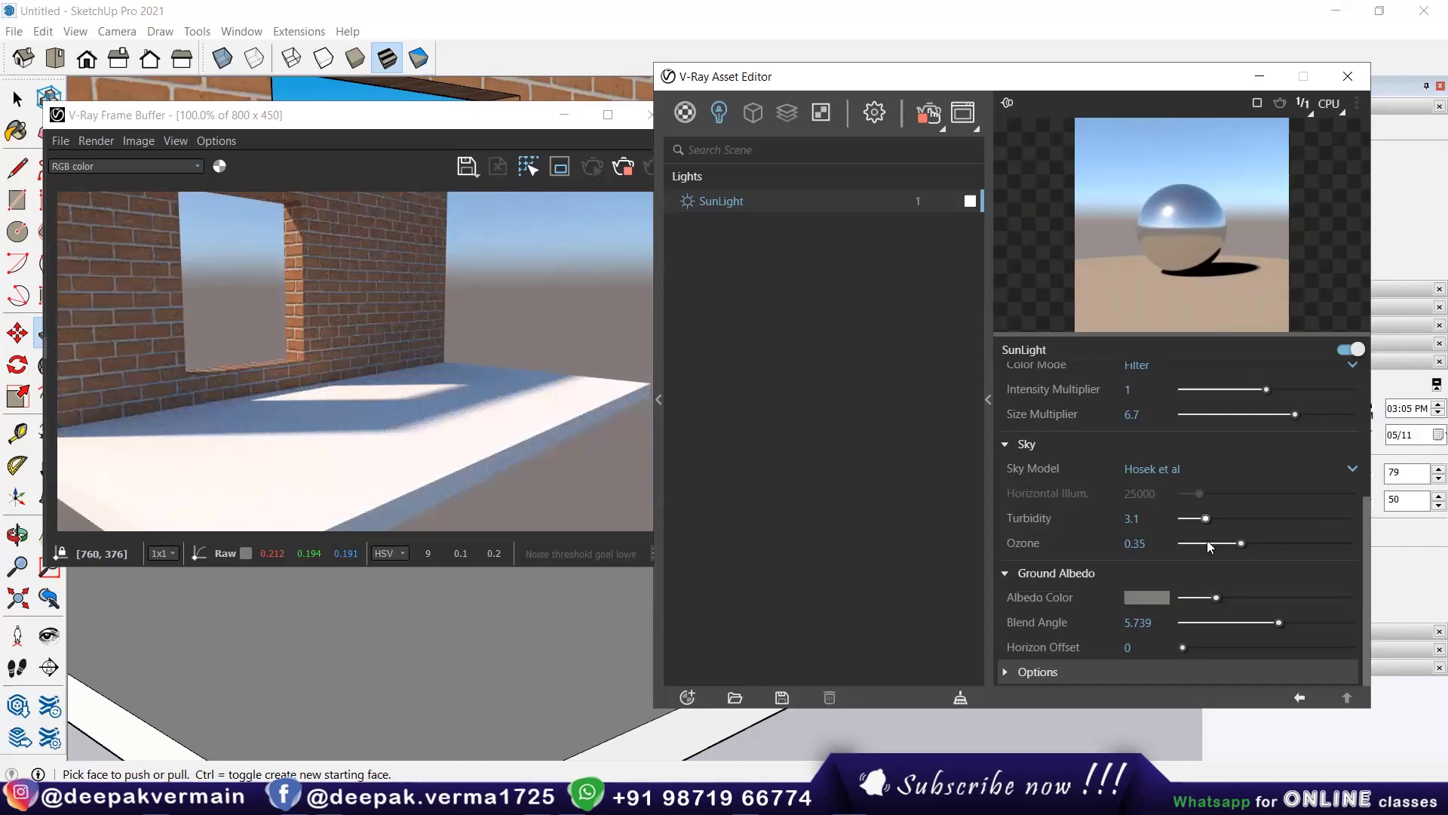
# Step: Set the sky ozone amount to 0.32 after testing zero and maximum
pyautogui.click(1182, 542)
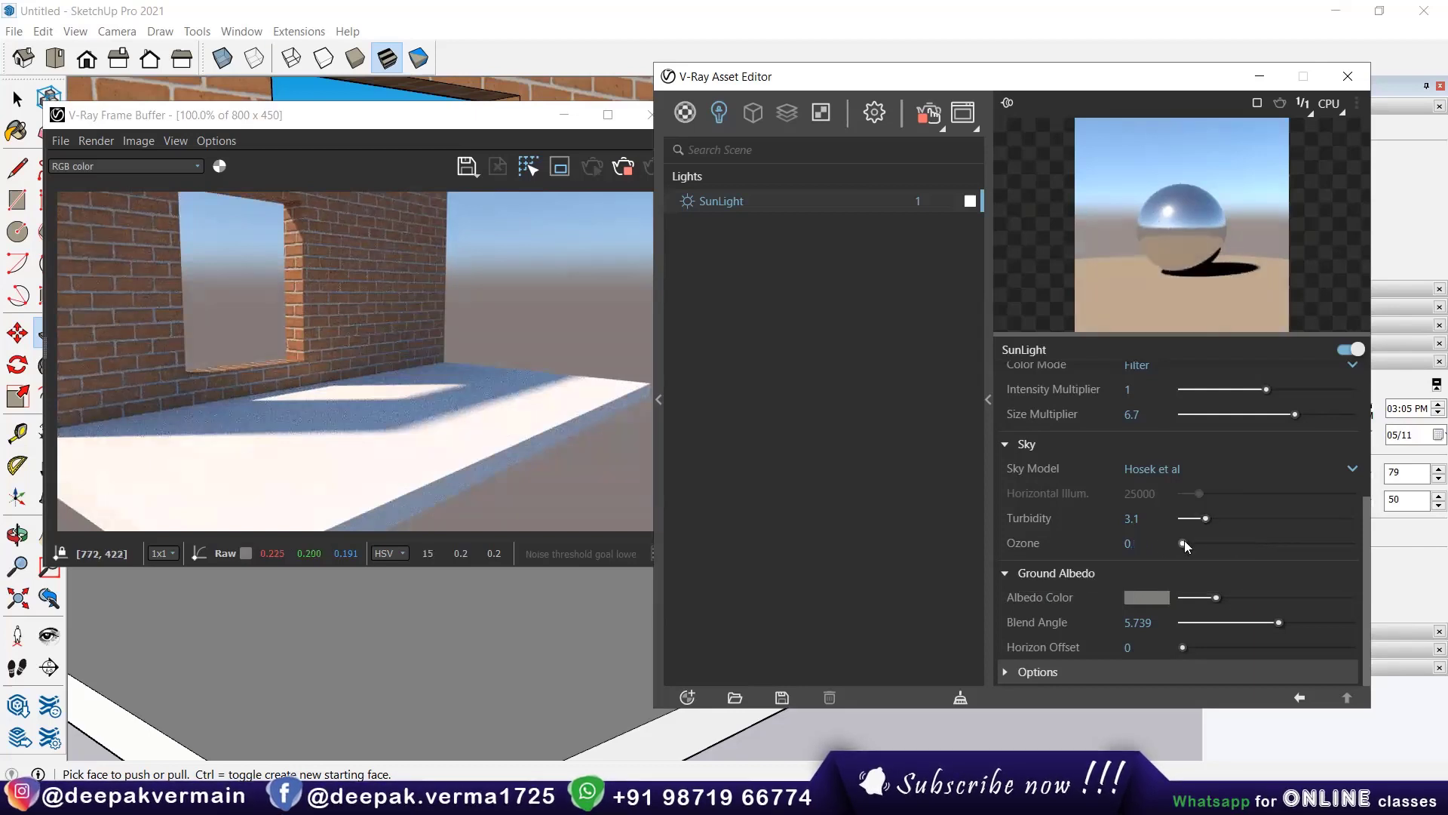
pyautogui.click(1357, 543)
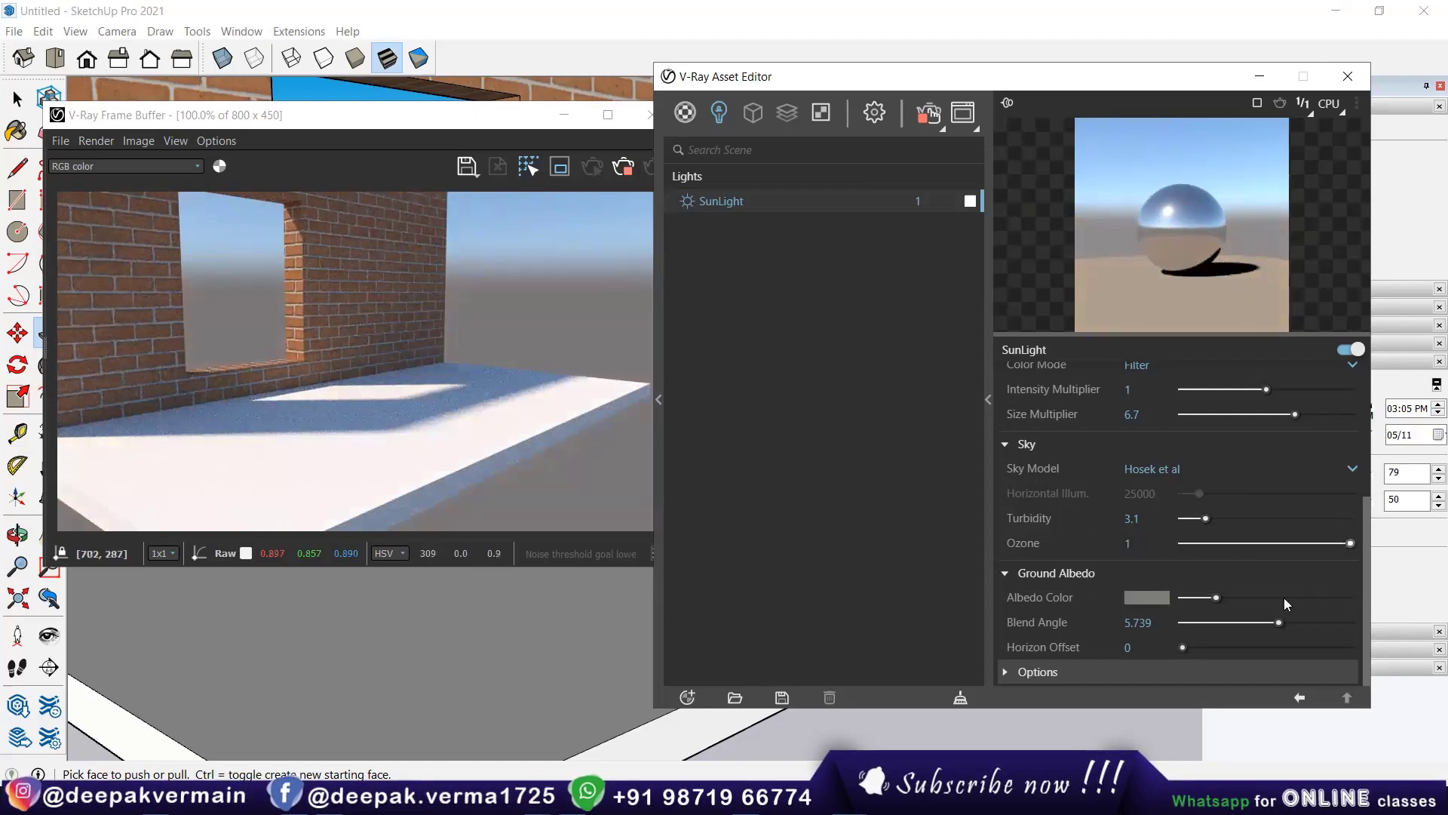
pyautogui.click(1205, 551)
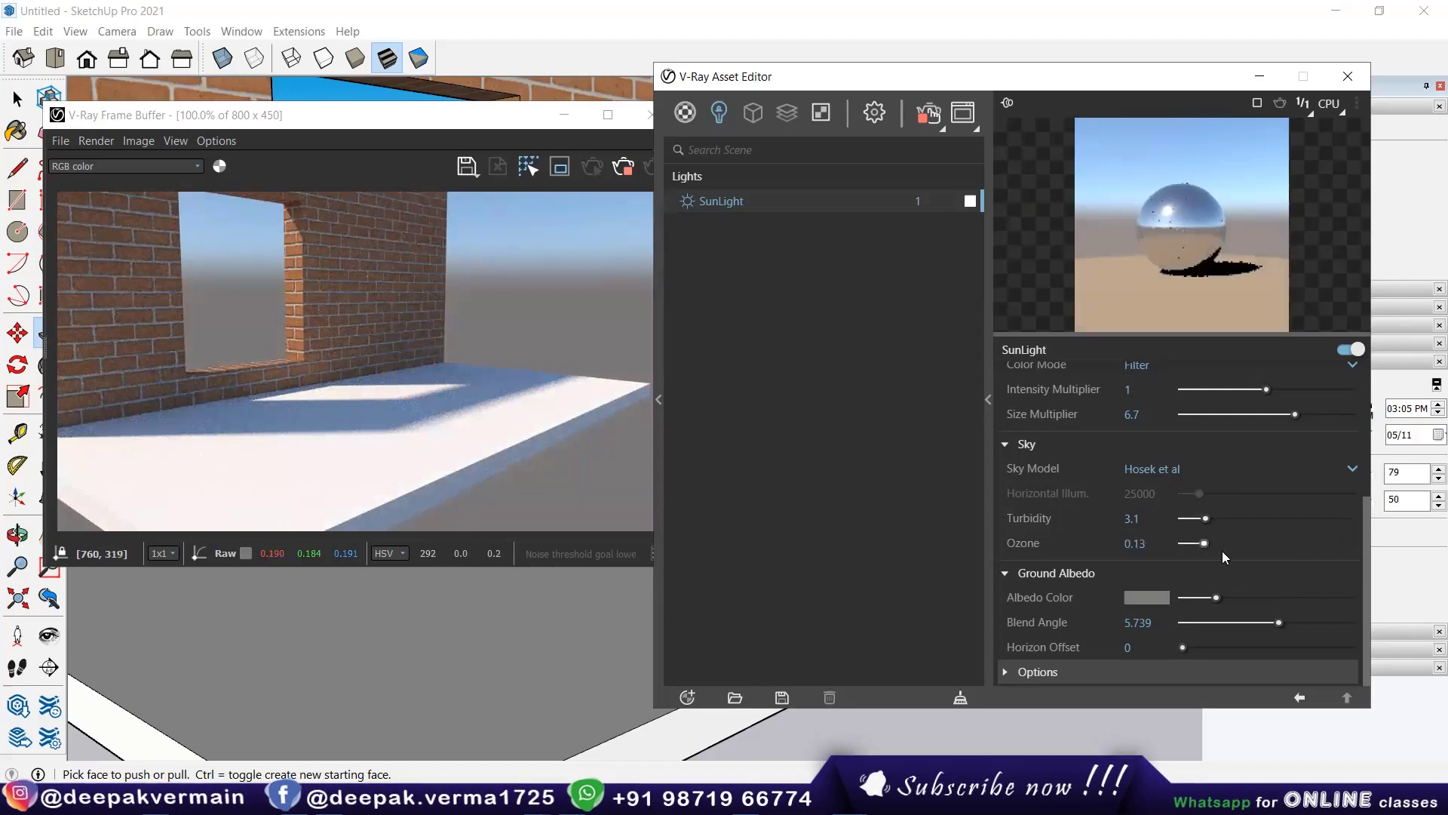
pyautogui.click(1203, 550)
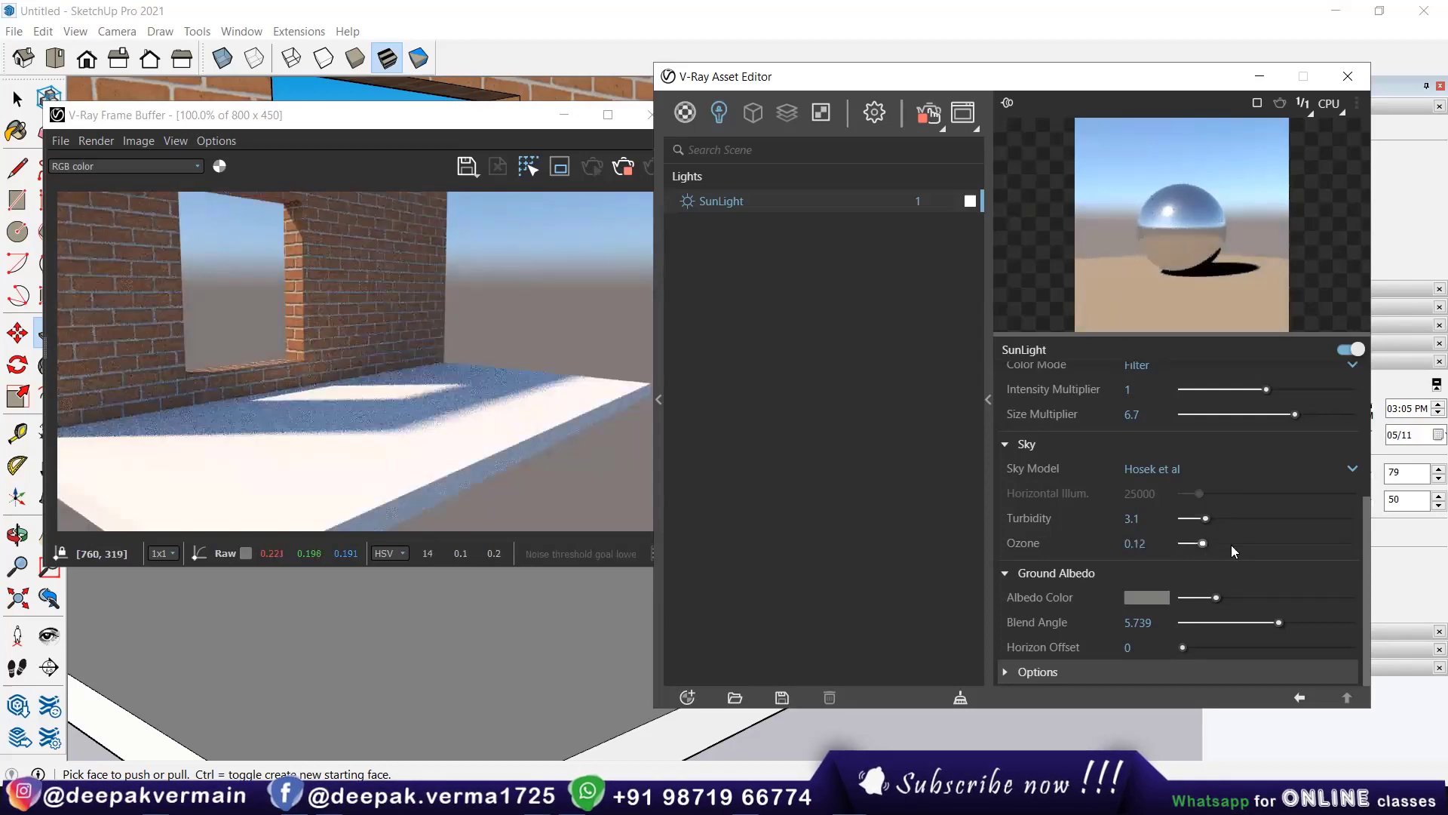
pyautogui.click(1236, 545)
pyautogui.moveTo(1146, 598)
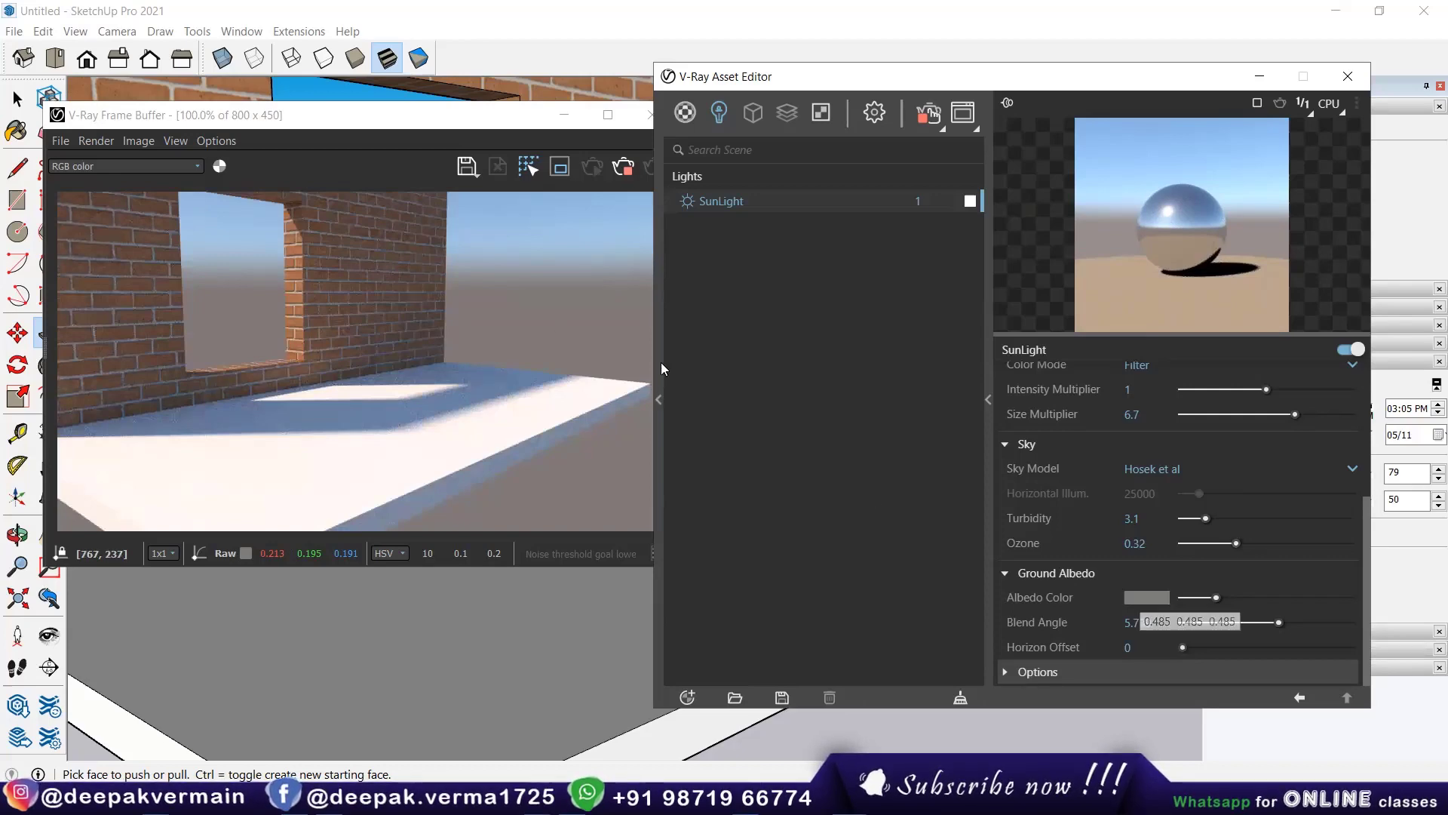
# Step: Give the sun's ground albedo a greyish-red colour
pyautogui.click(442, 415)
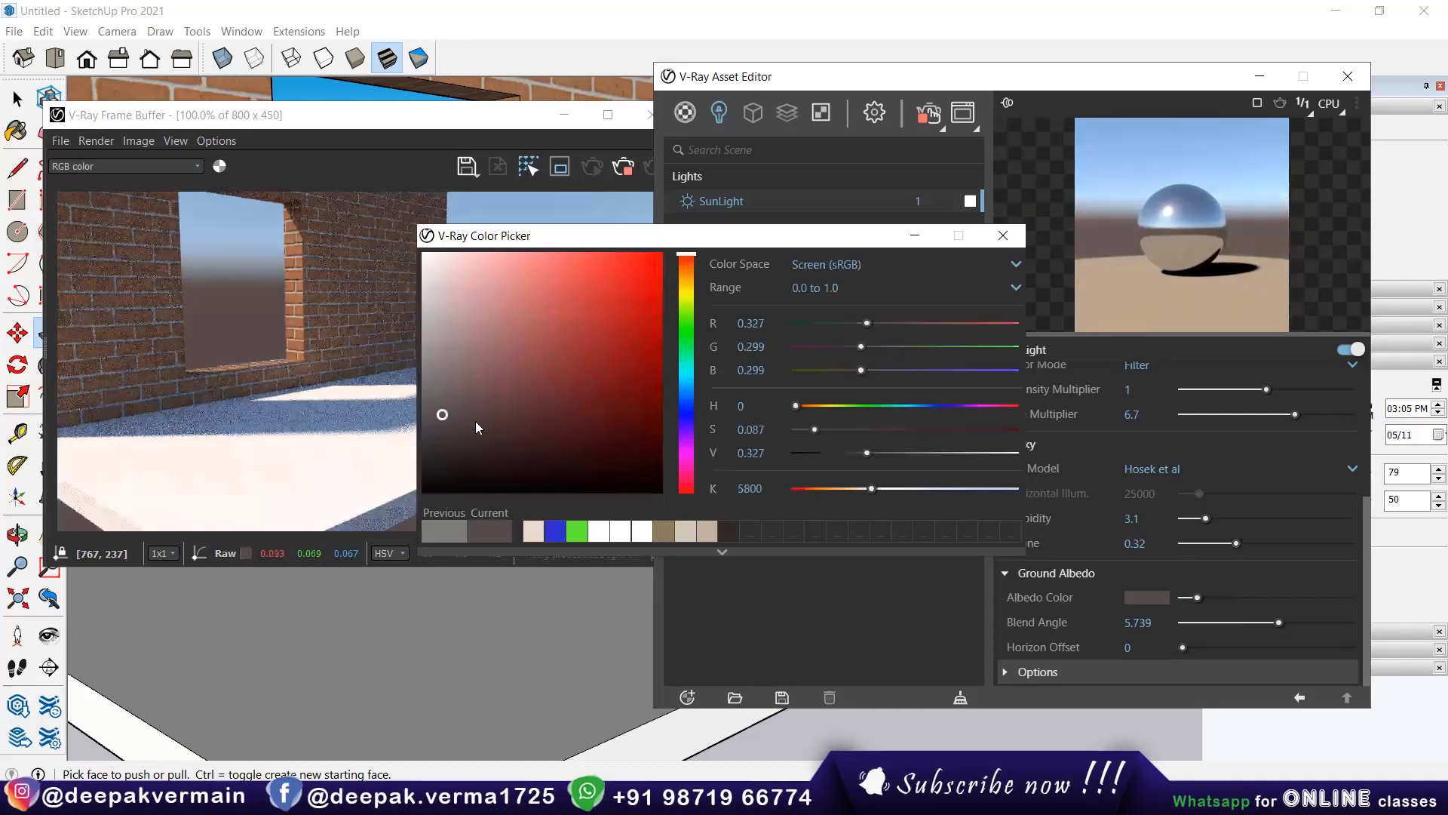
pyautogui.click(584, 318)
pyautogui.moveTo(599, 244); pyautogui.dragTo(782, 329)
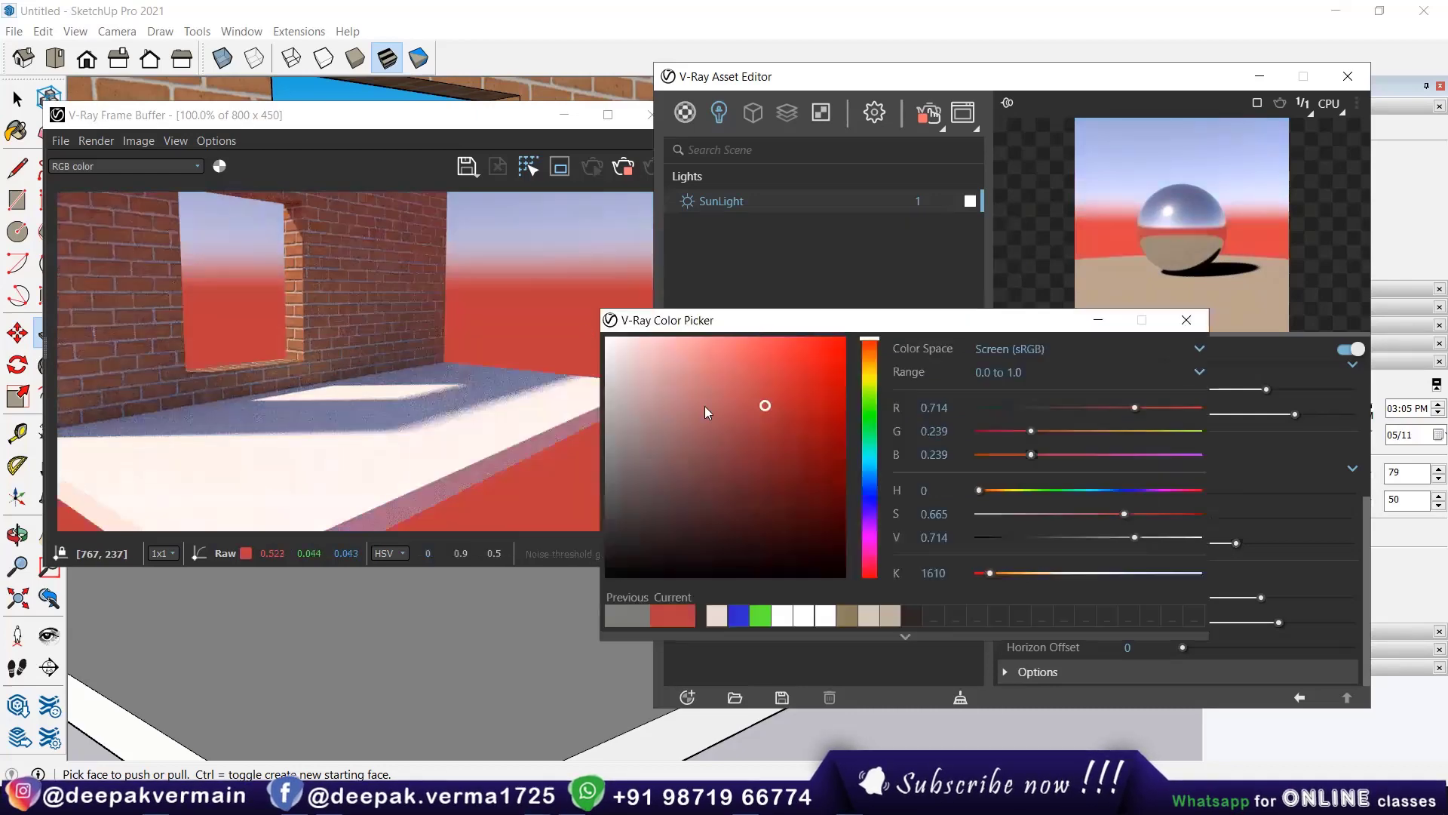
pyautogui.moveTo(656, 448); pyautogui.dragTo(631, 463)
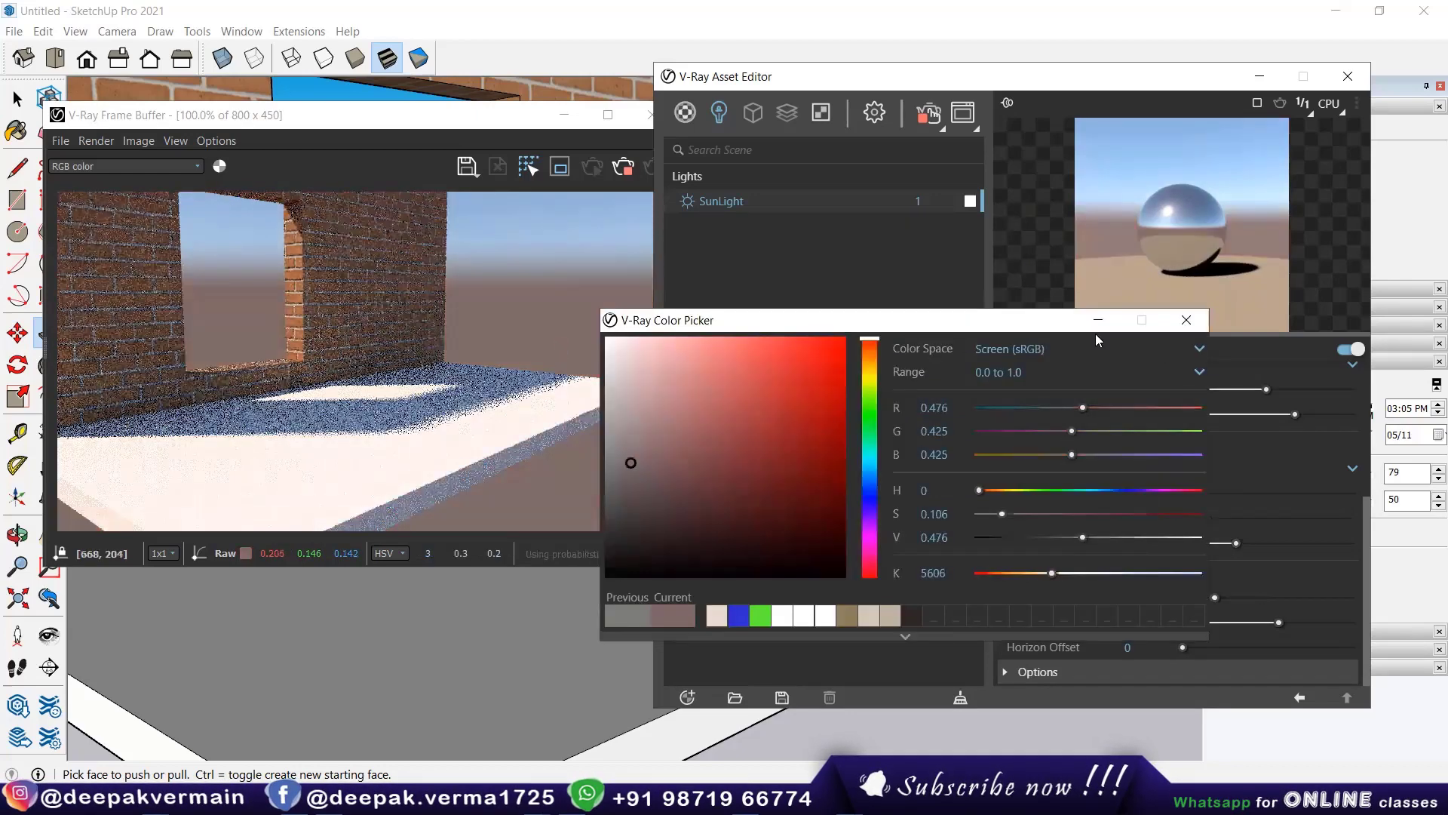
pyautogui.click(1214, 598)
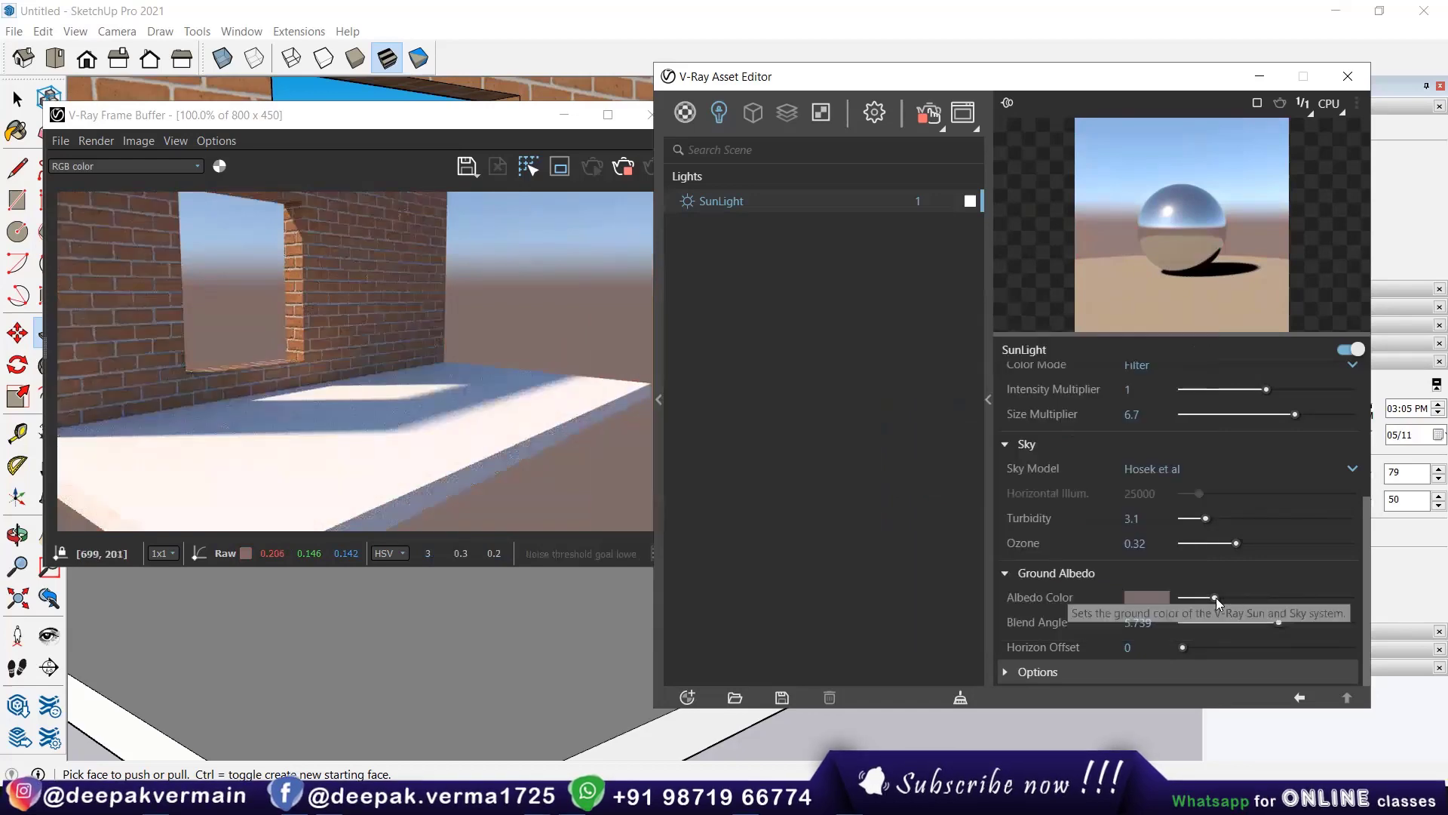
pyautogui.click(1303, 597)
pyautogui.click(1212, 599)
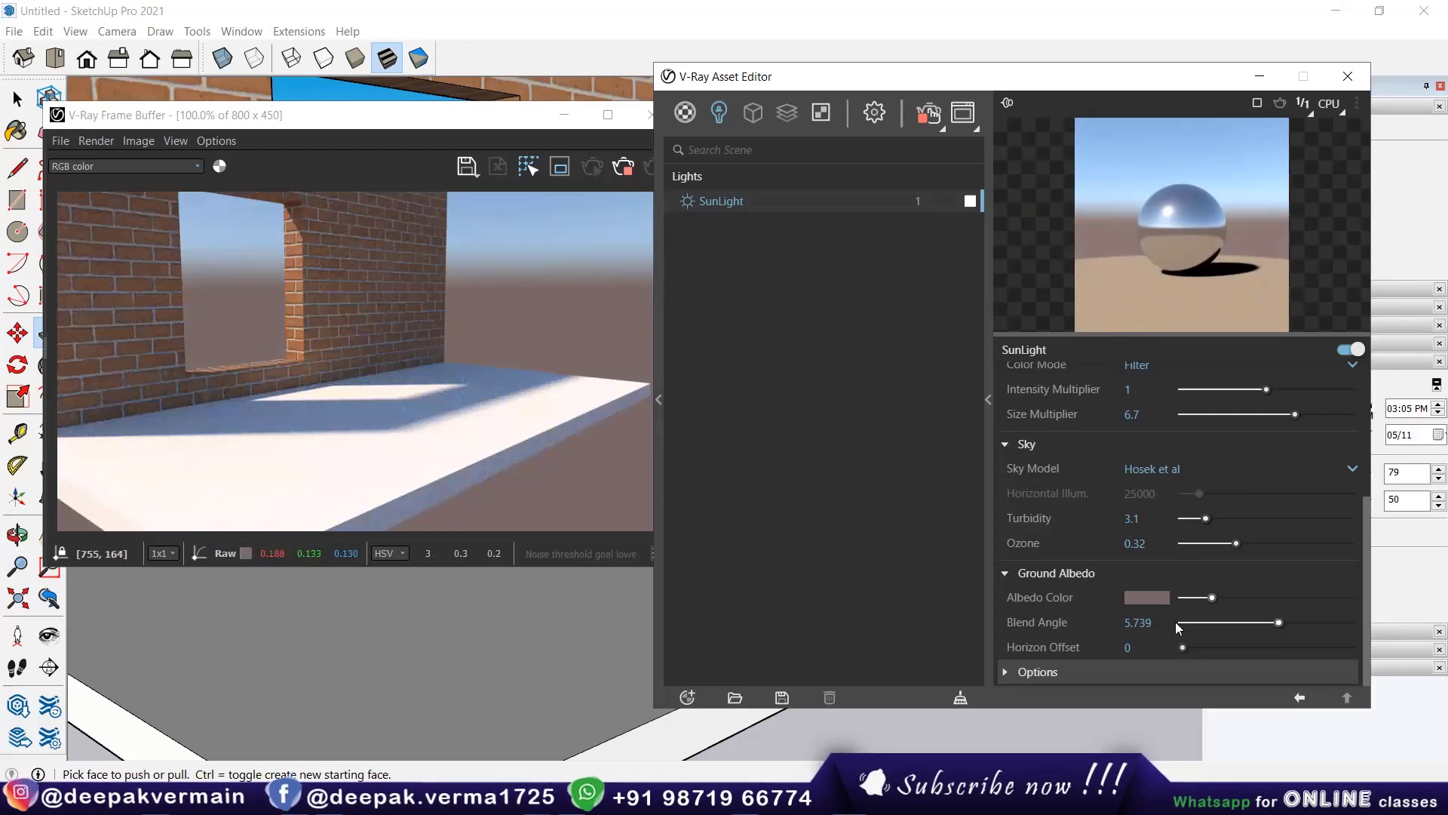
# Step: Set the blend angle to 7.11 and the horizon offset to 0.78
pyautogui.moveTo(1278, 623); pyautogui.dragTo(1183, 622)
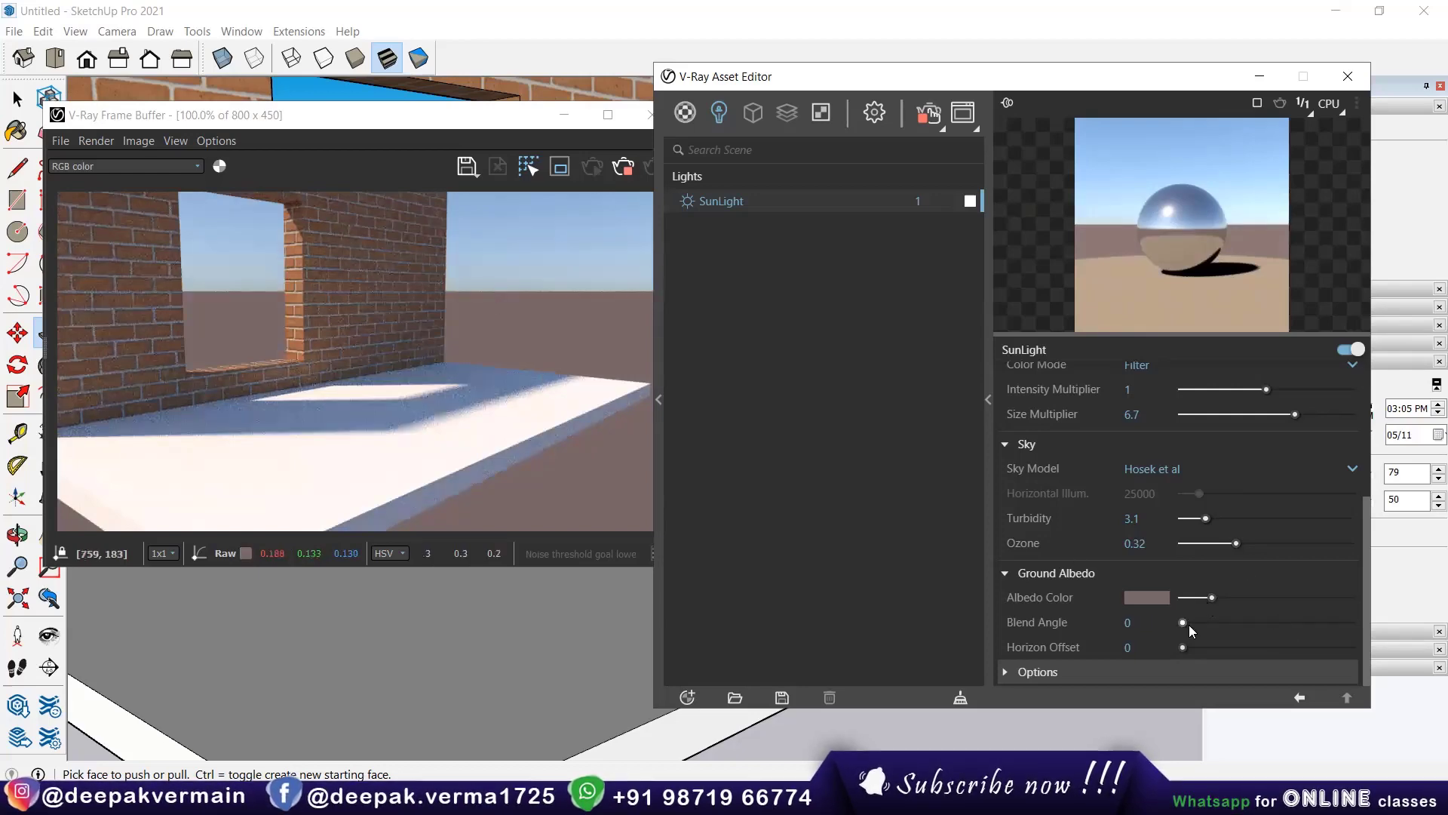
pyautogui.click(1302, 624)
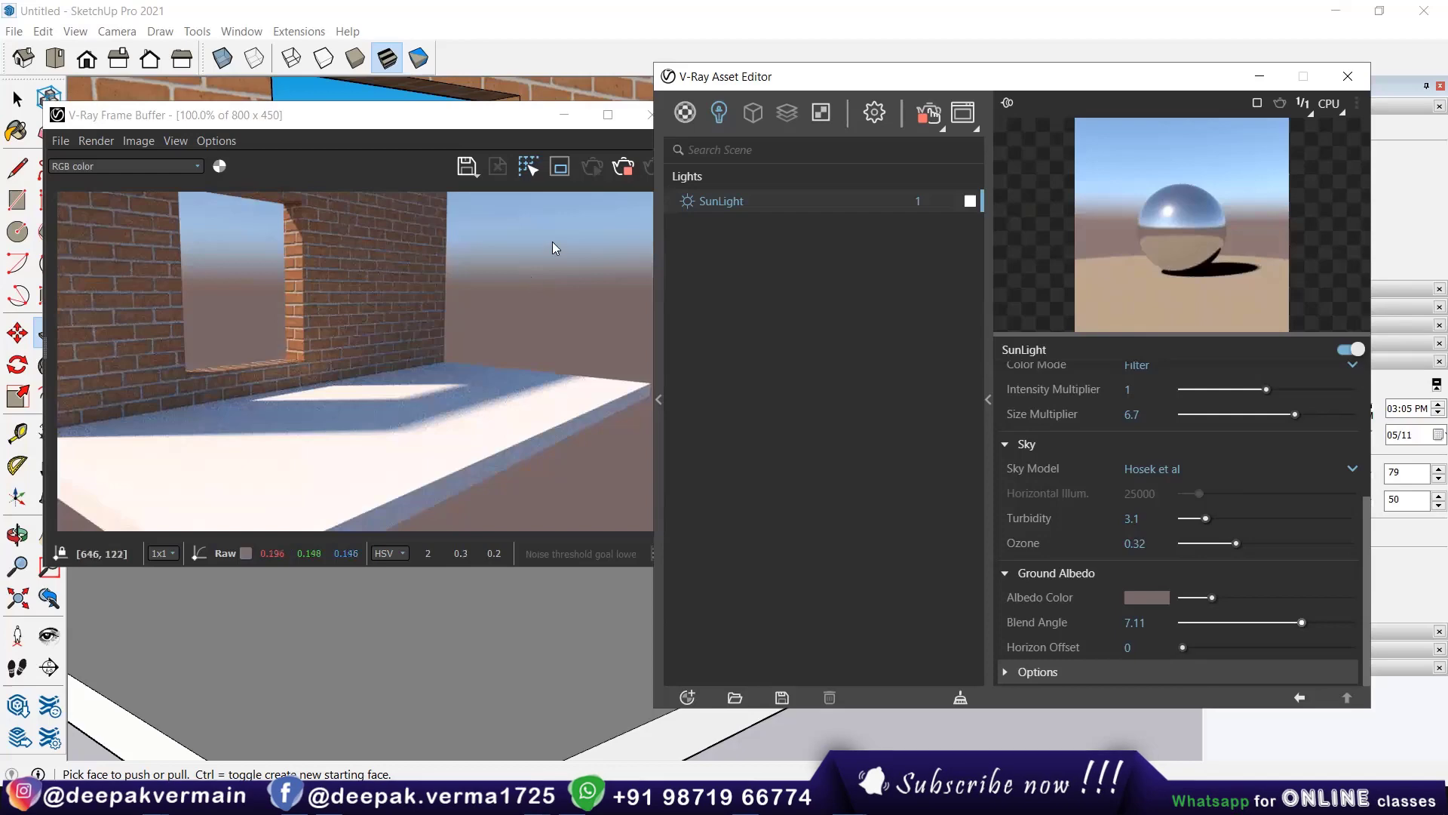
pyautogui.moveTo(1183, 647); pyautogui.dragTo(1350, 648)
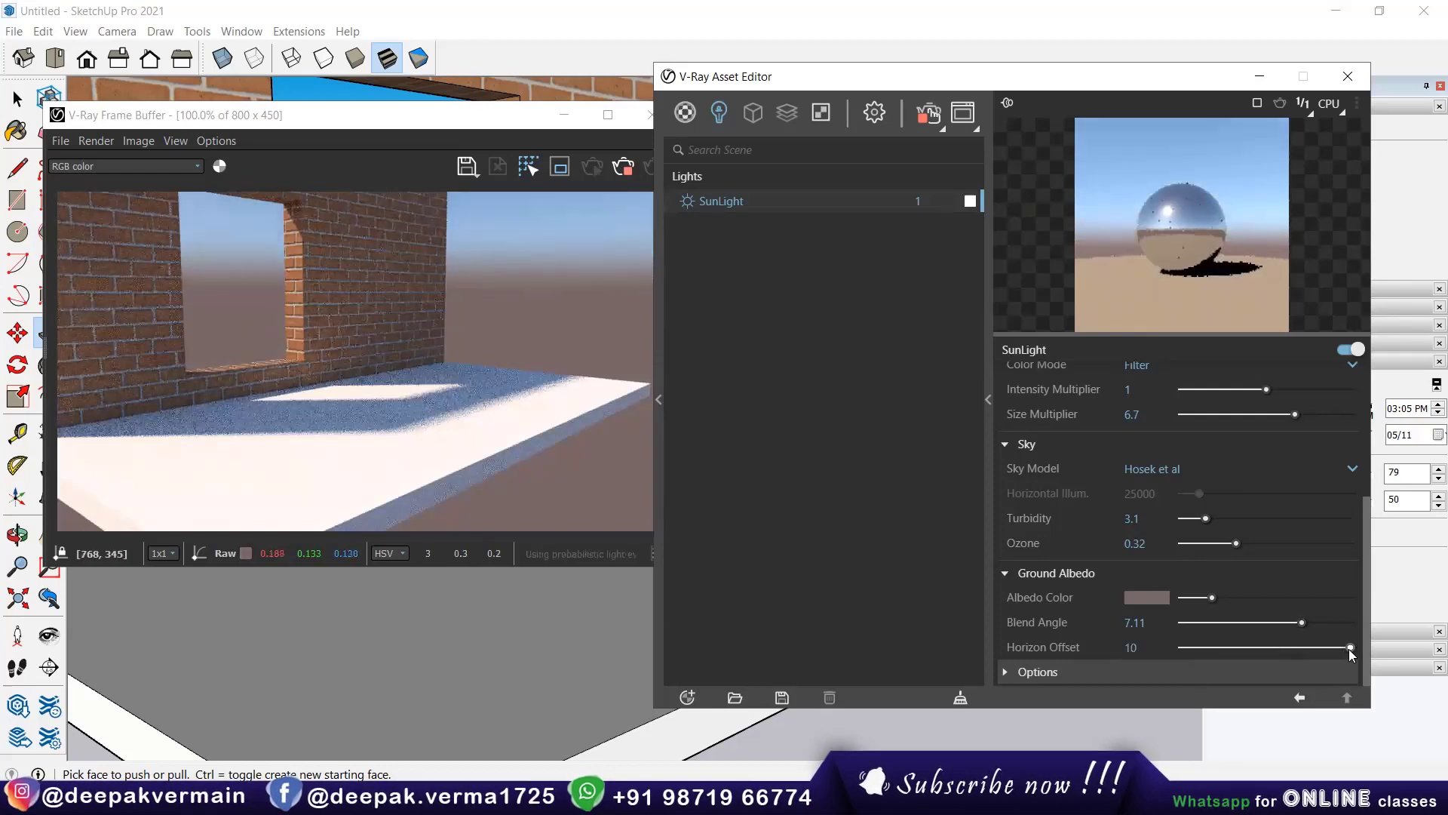
pyautogui.moveTo(1206, 649); pyautogui.dragTo(1194, 649)
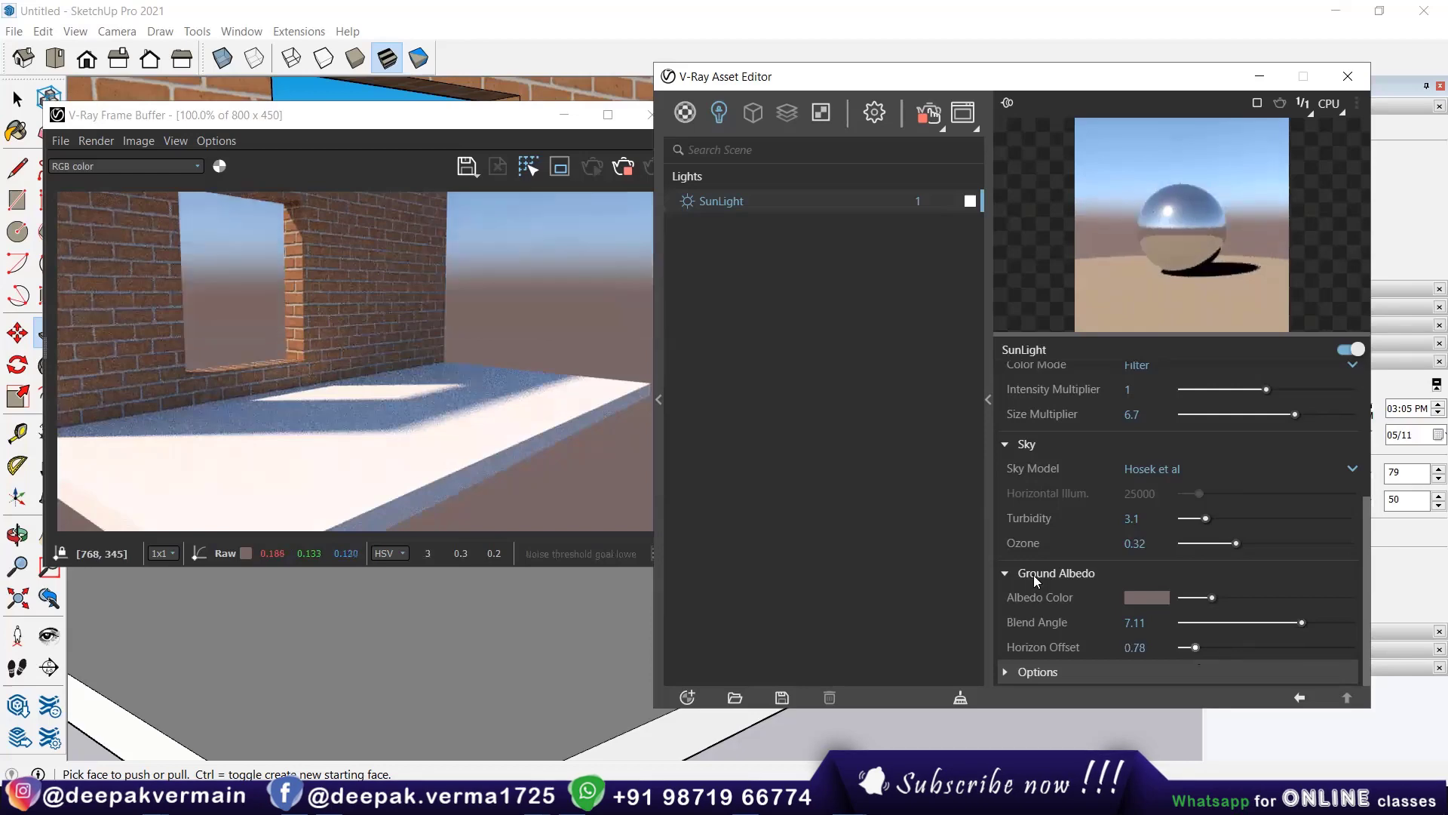
# Step: Expand the SunLight Options, leaving the sun visible with shadows on after testing both toggles
pyautogui.click(1037, 671)
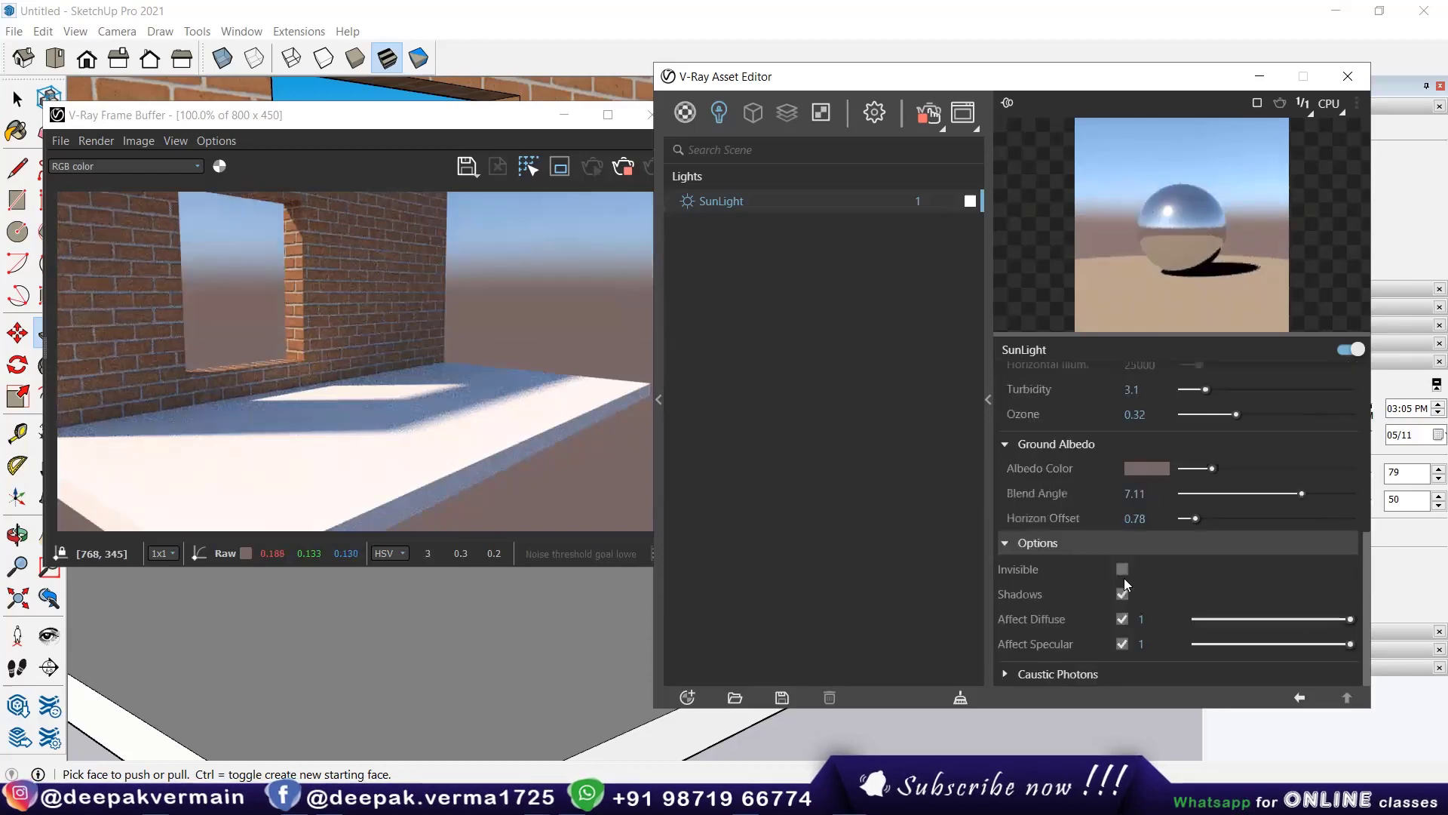
pyautogui.click(1123, 569)
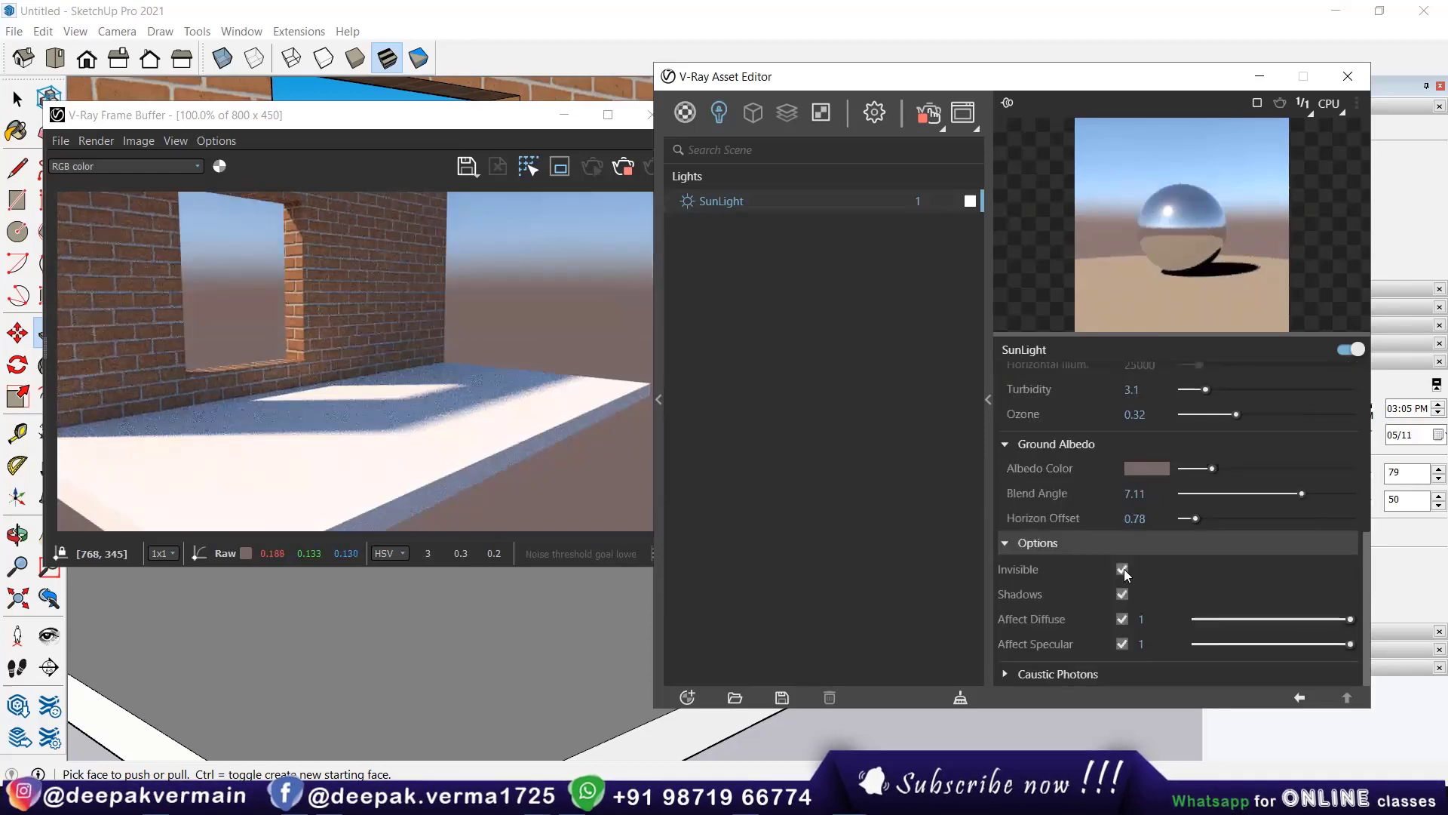
pyautogui.click(1124, 570)
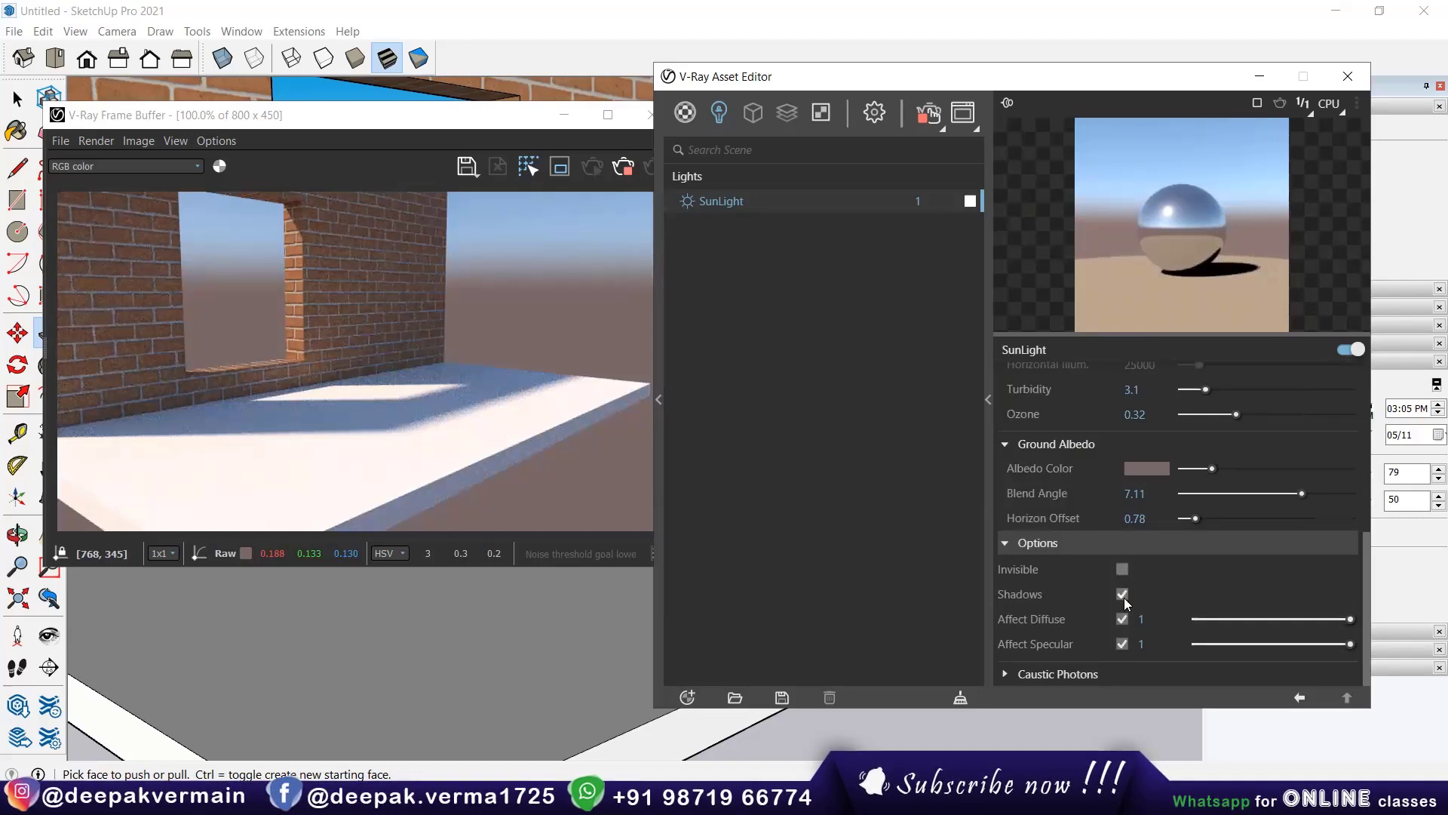
pyautogui.click(1124, 594)
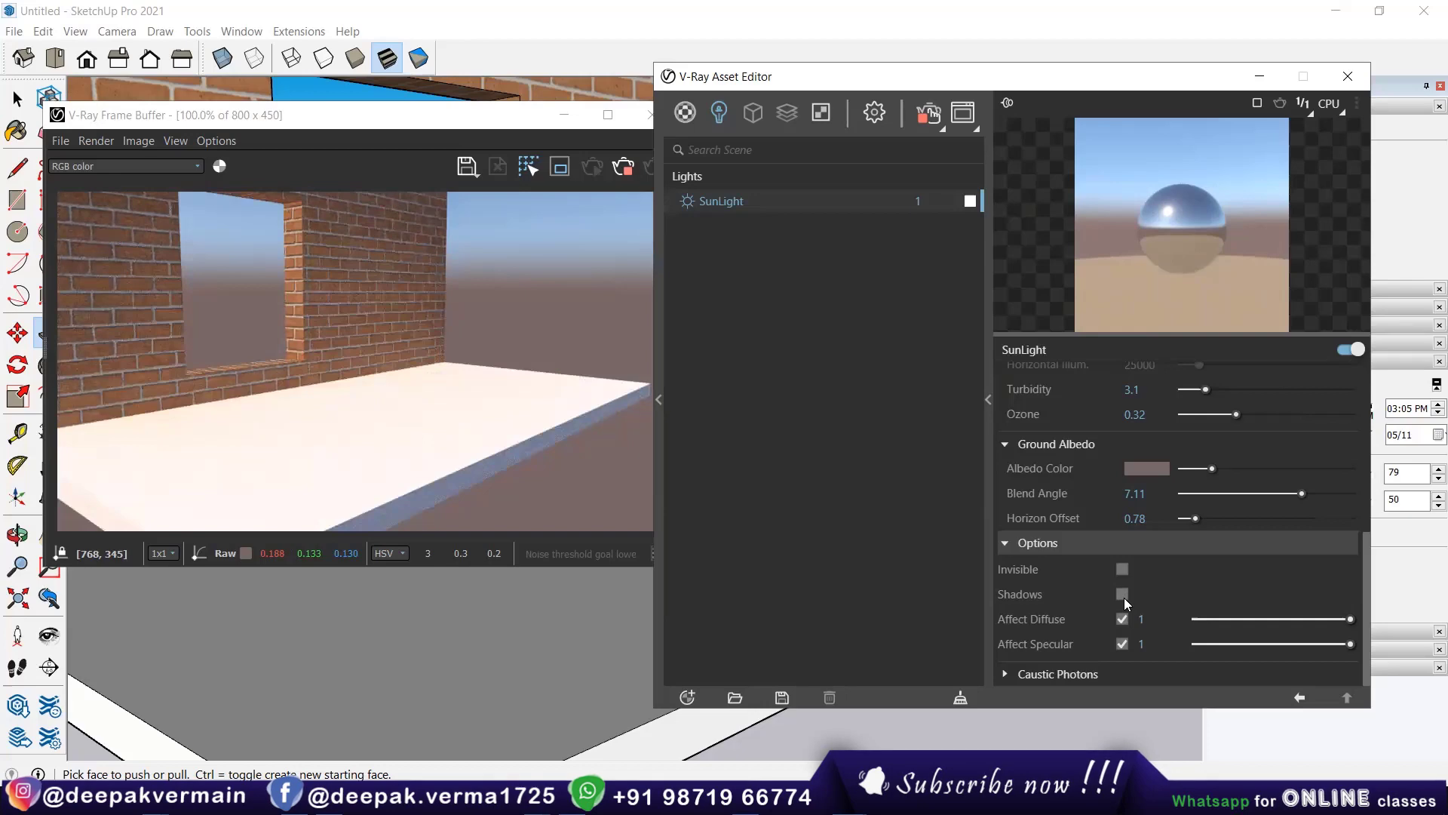
pyautogui.click(1123, 594)
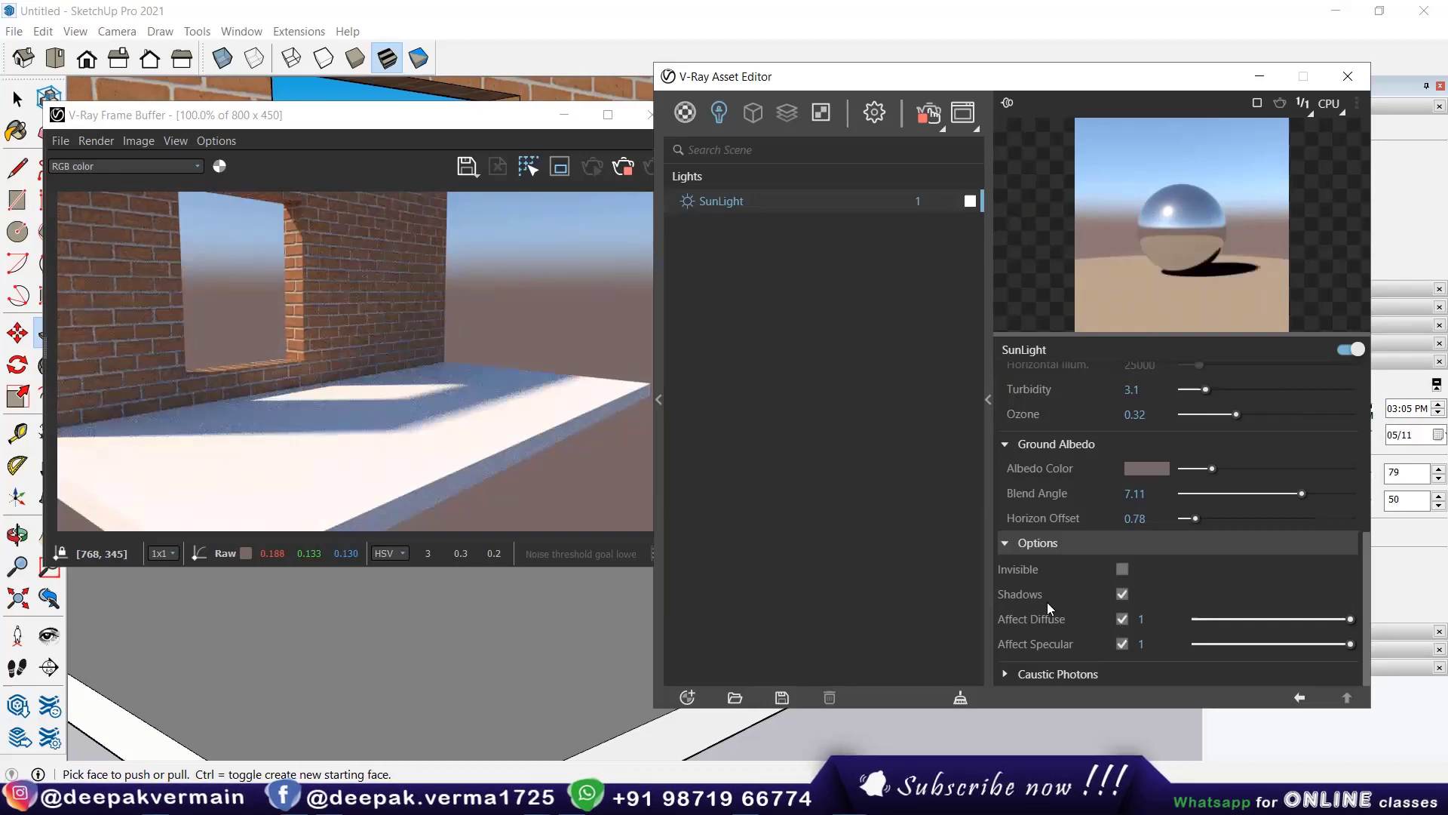
pyautogui.click(685, 112)
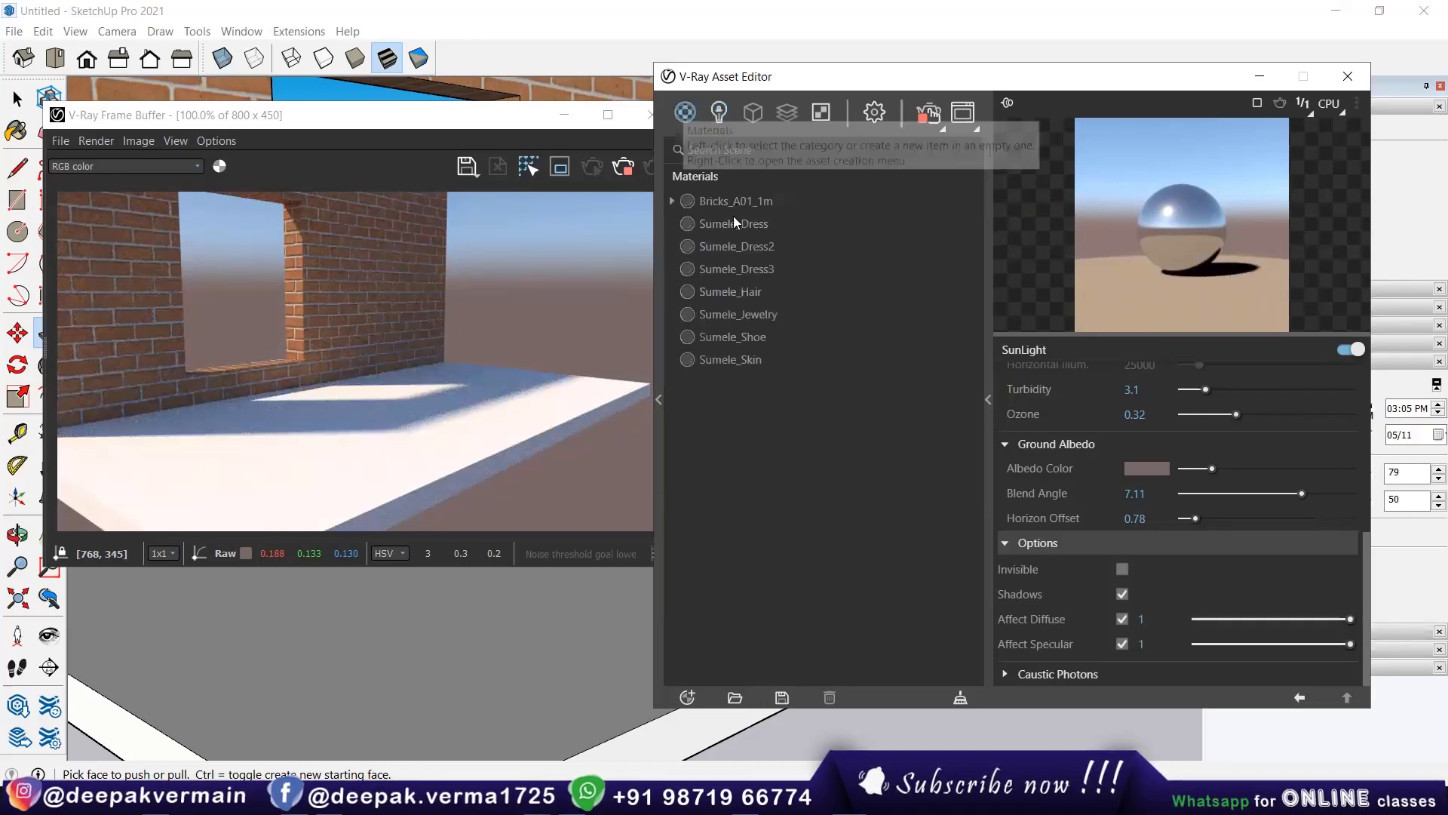
pyautogui.click(732, 222)
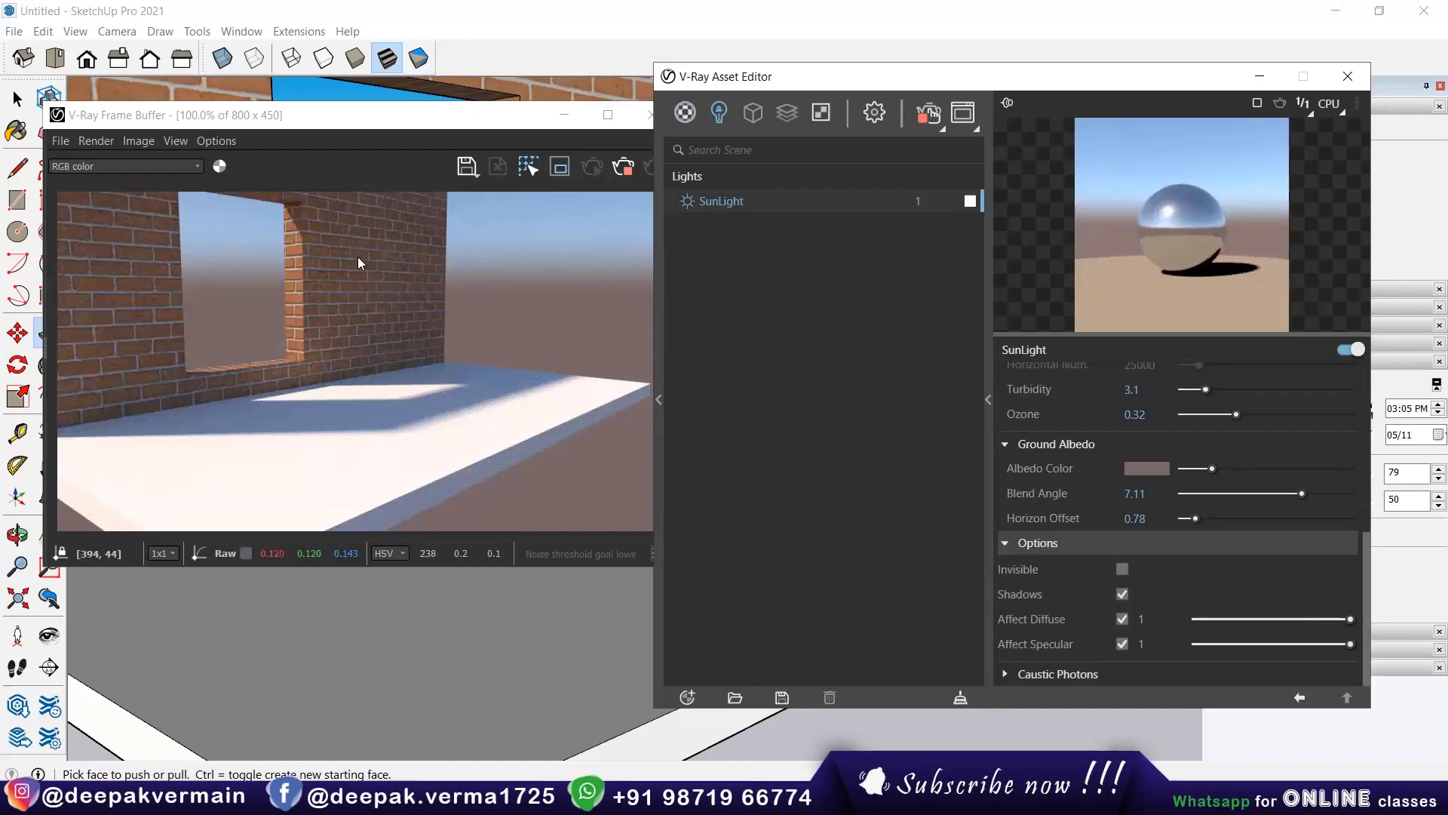
# Step: Keep the sun's Affect Diffuse and Affect Specular on at 1 after brief off, 0.1 and 0.3 tests
pyautogui.click(1122, 619)
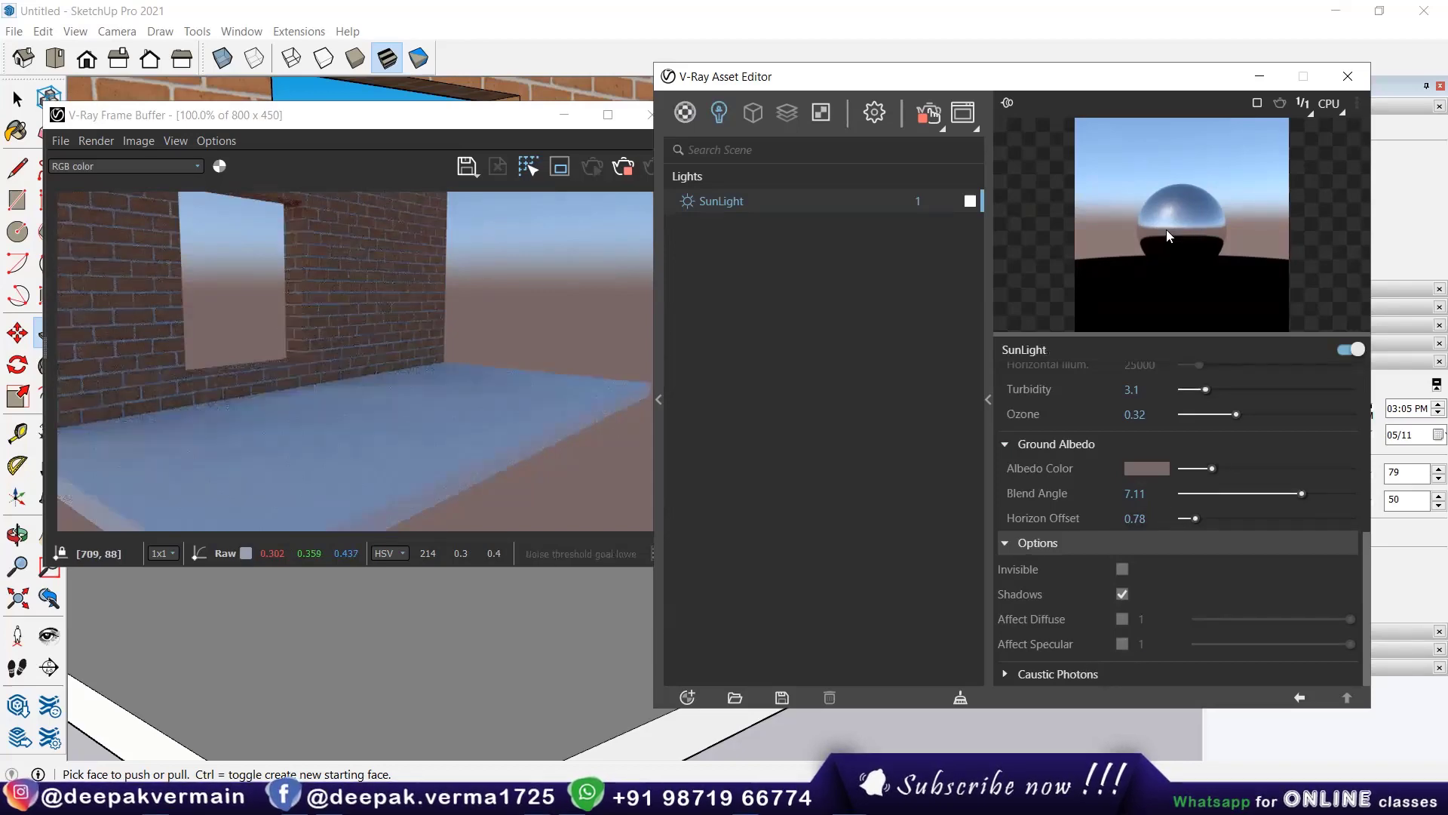
pyautogui.click(1122, 643)
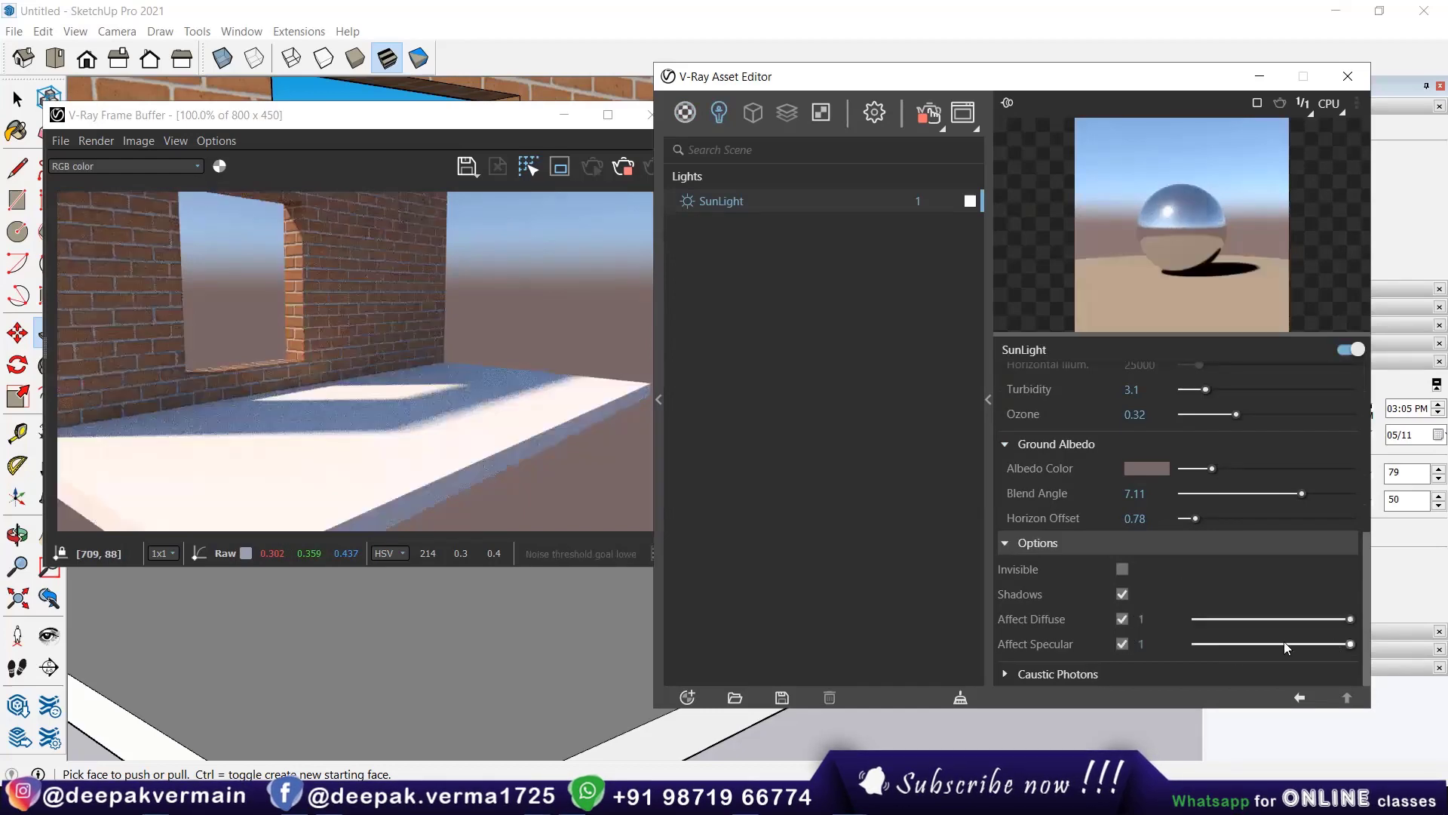
pyautogui.moveTo(1350, 645)
pyautogui.mouseDown()
pyautogui.moveTo(1246, 644)
pyautogui.moveTo(1350, 644)
pyautogui.mouseUp()
pyautogui.moveTo(1240, 620); pyautogui.dragTo(1212, 619)
pyautogui.click(1365, 620)
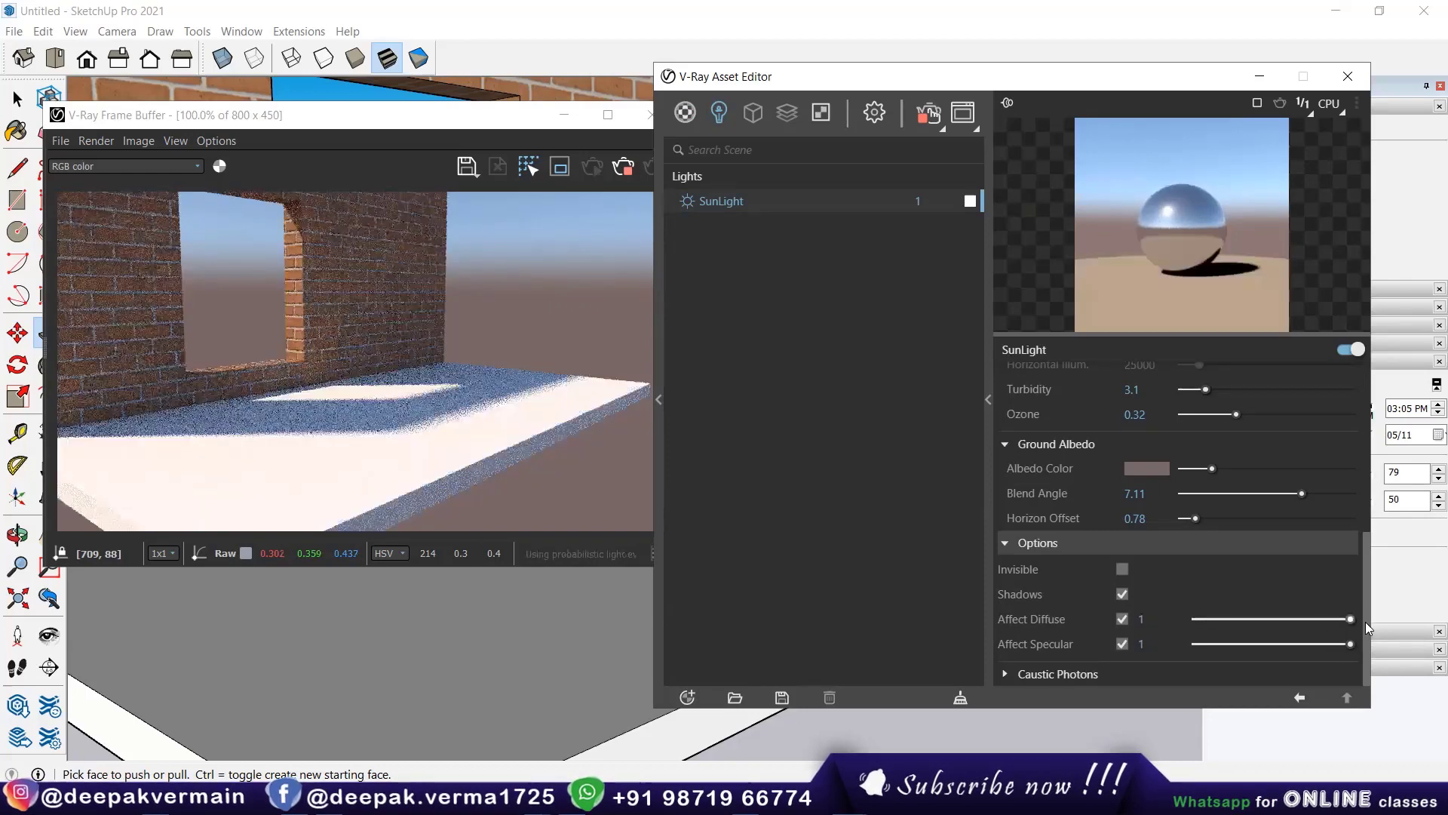
# Step: Expand Caustic Photons and set the sun's caustic subdivisions to 951
pyautogui.click(1033, 673)
pyautogui.scroll(-1, 1018, 635)
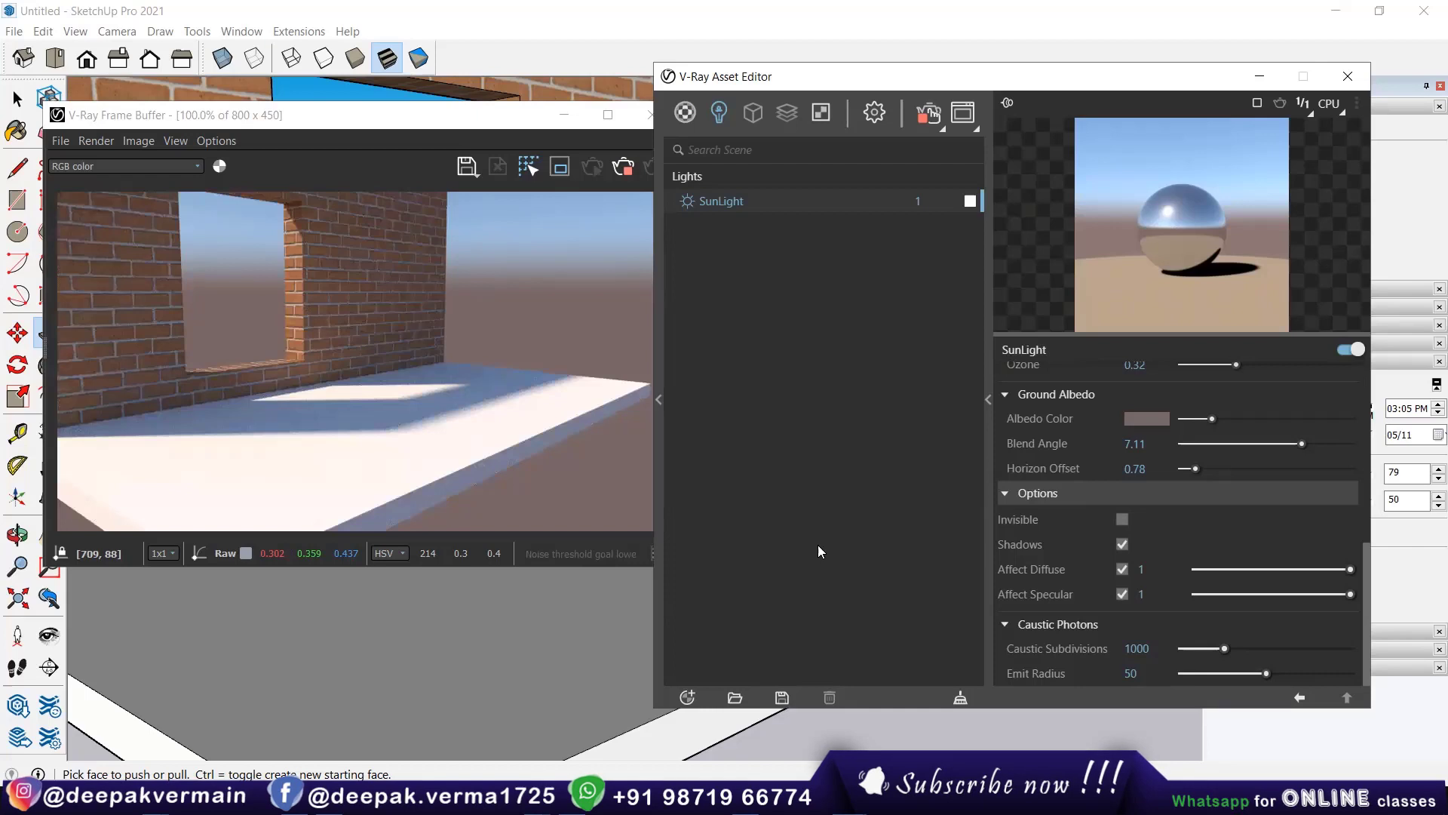
pyautogui.click(425, 438)
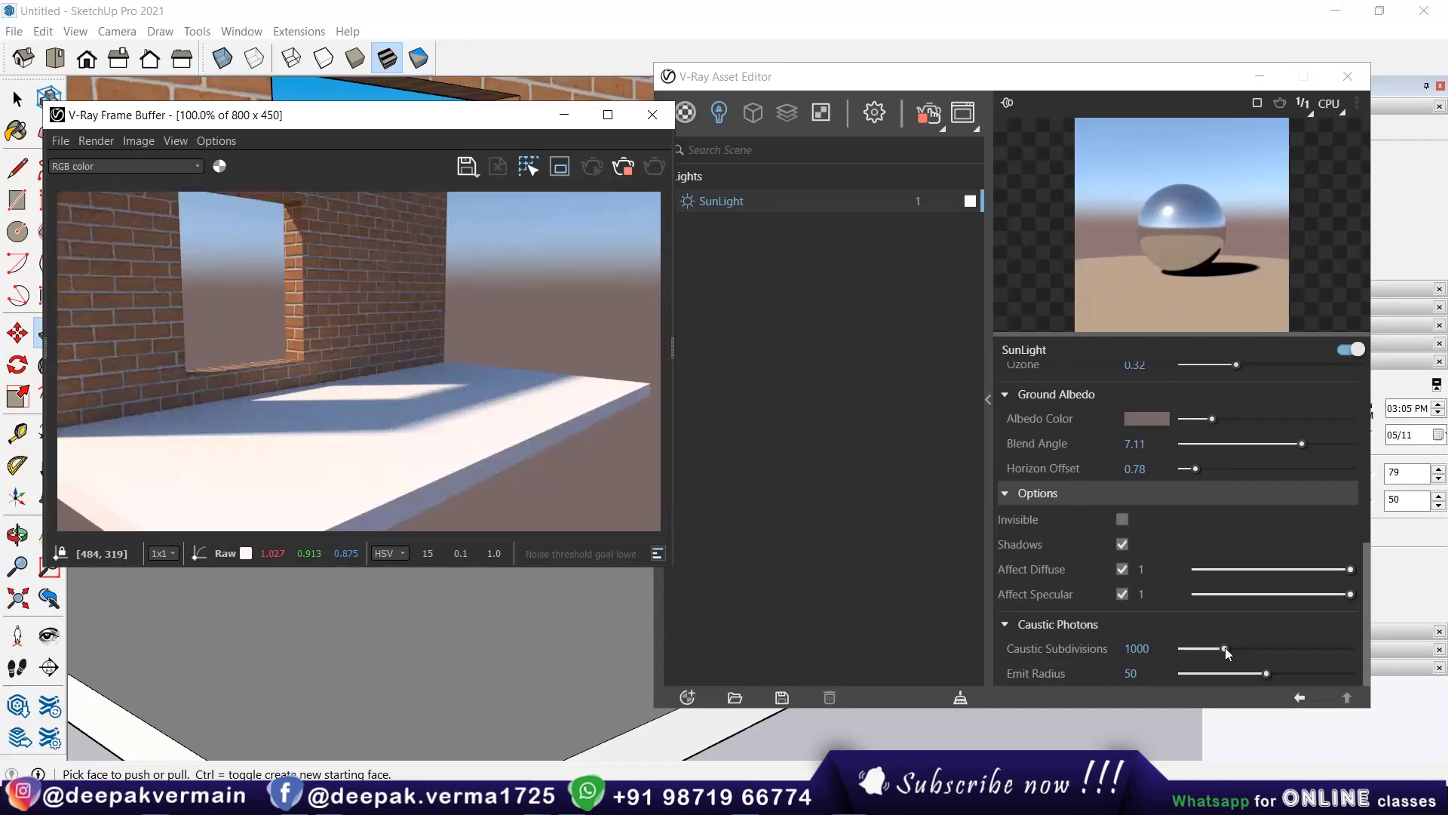
pyautogui.moveTo(1225, 648)
pyautogui.mouseDown()
pyautogui.moveTo(1187, 649)
pyautogui.moveTo(1236, 649)
pyautogui.mouseUp()
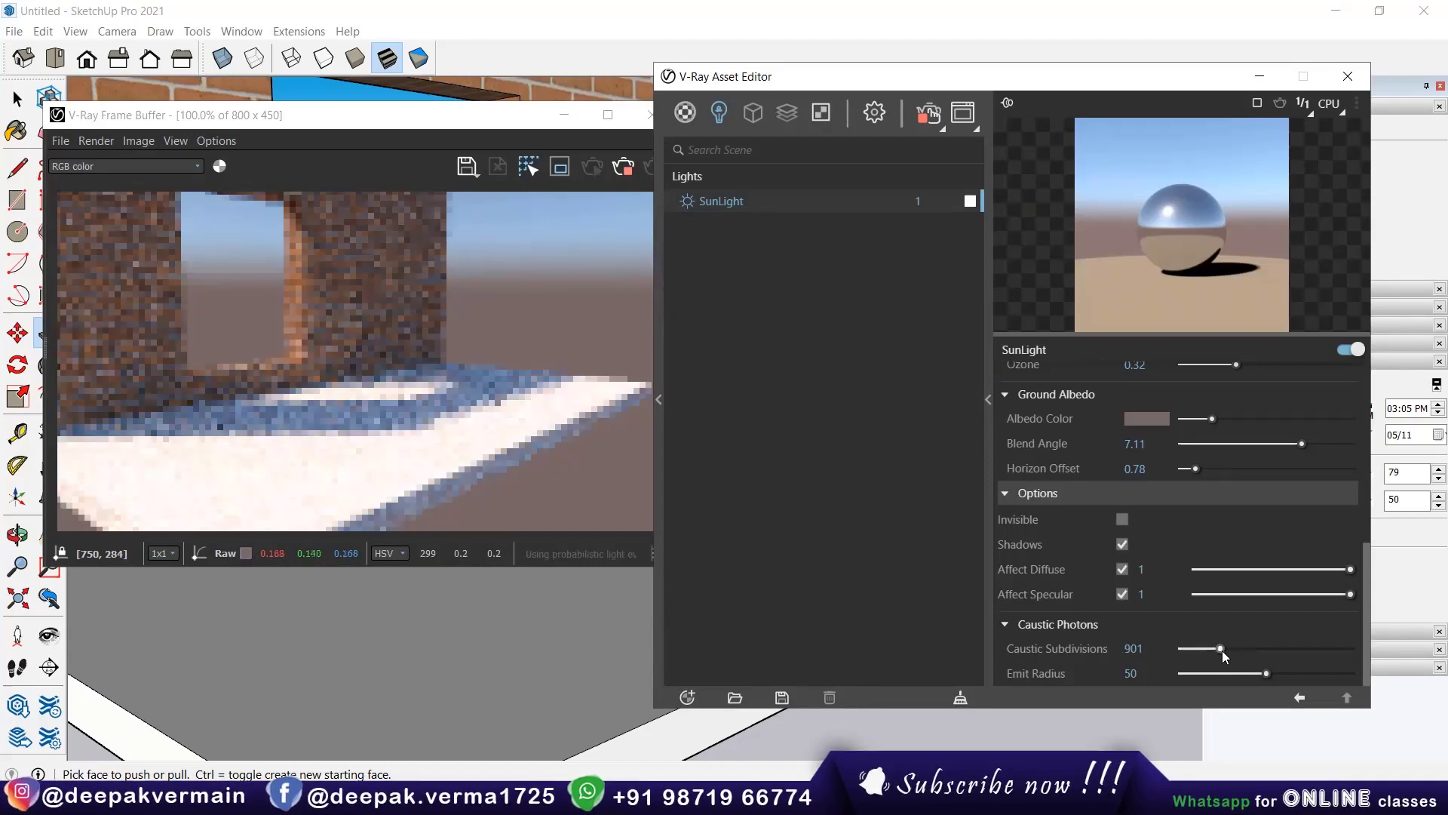
pyautogui.click(1222, 650)
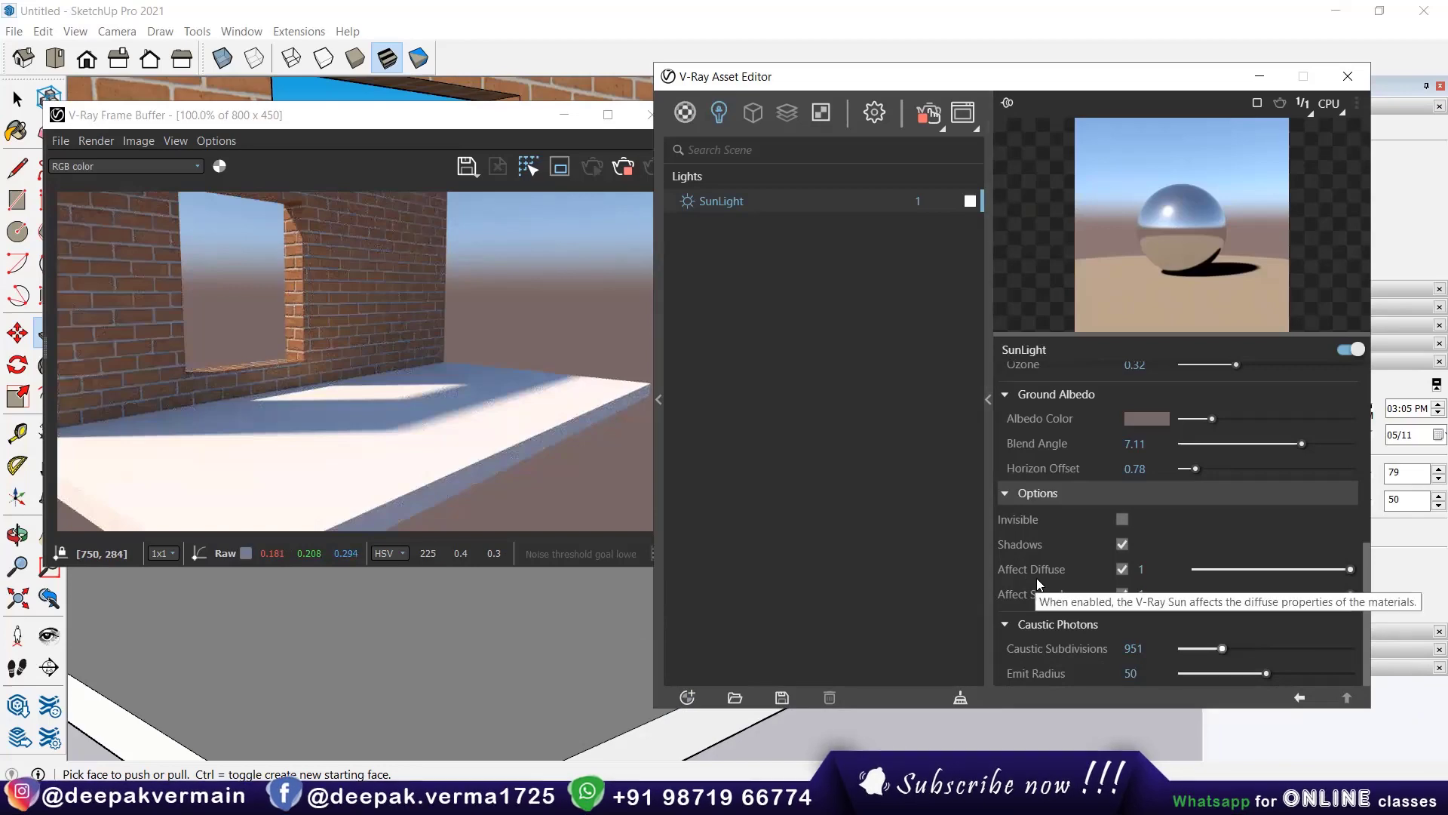
pyautogui.scroll(3, 1036, 578)
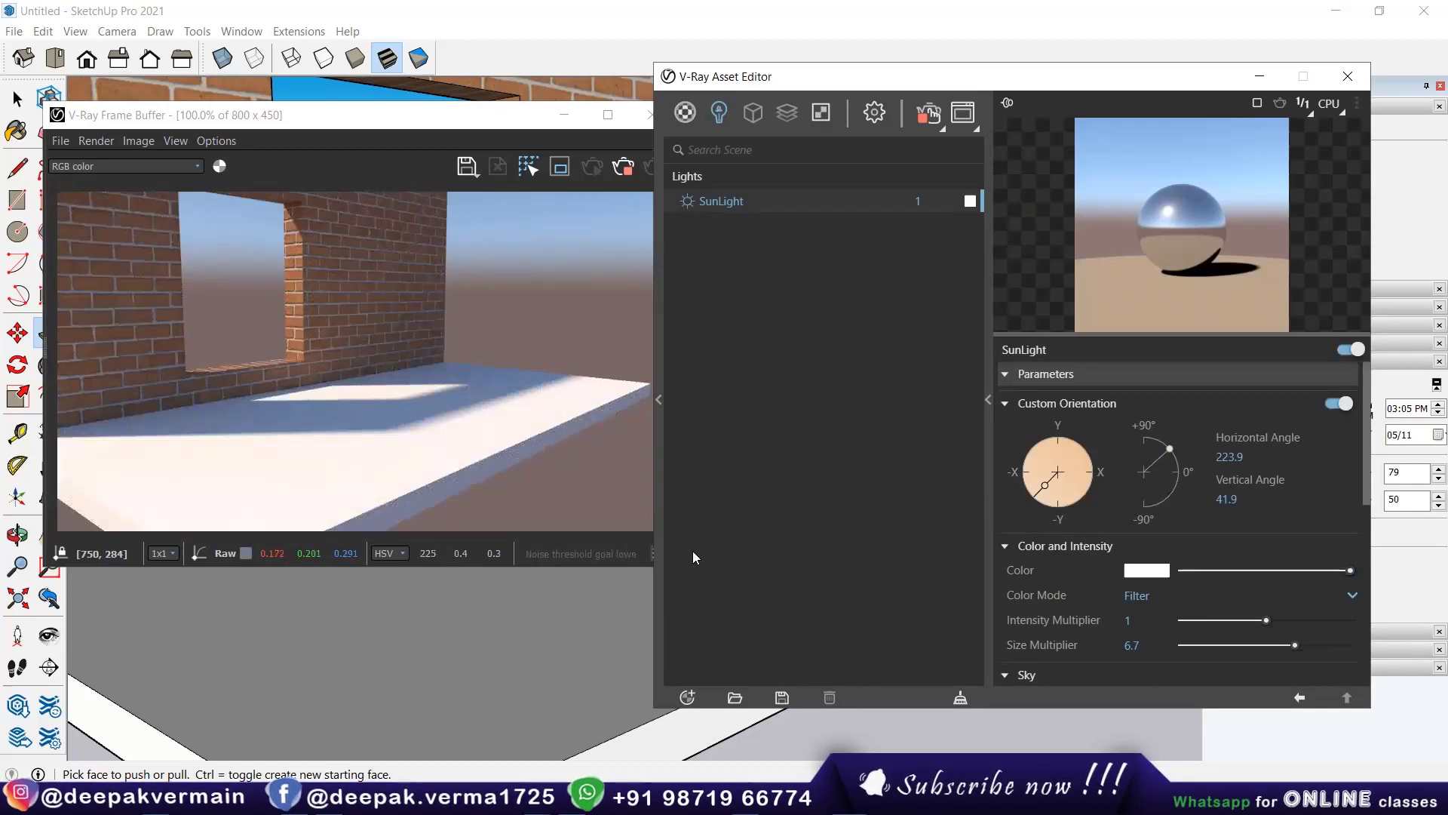
# Step: Pan to reframe the brick wall and move the render and asset editor windows aside
pyautogui.scroll(-1, 407, 432)
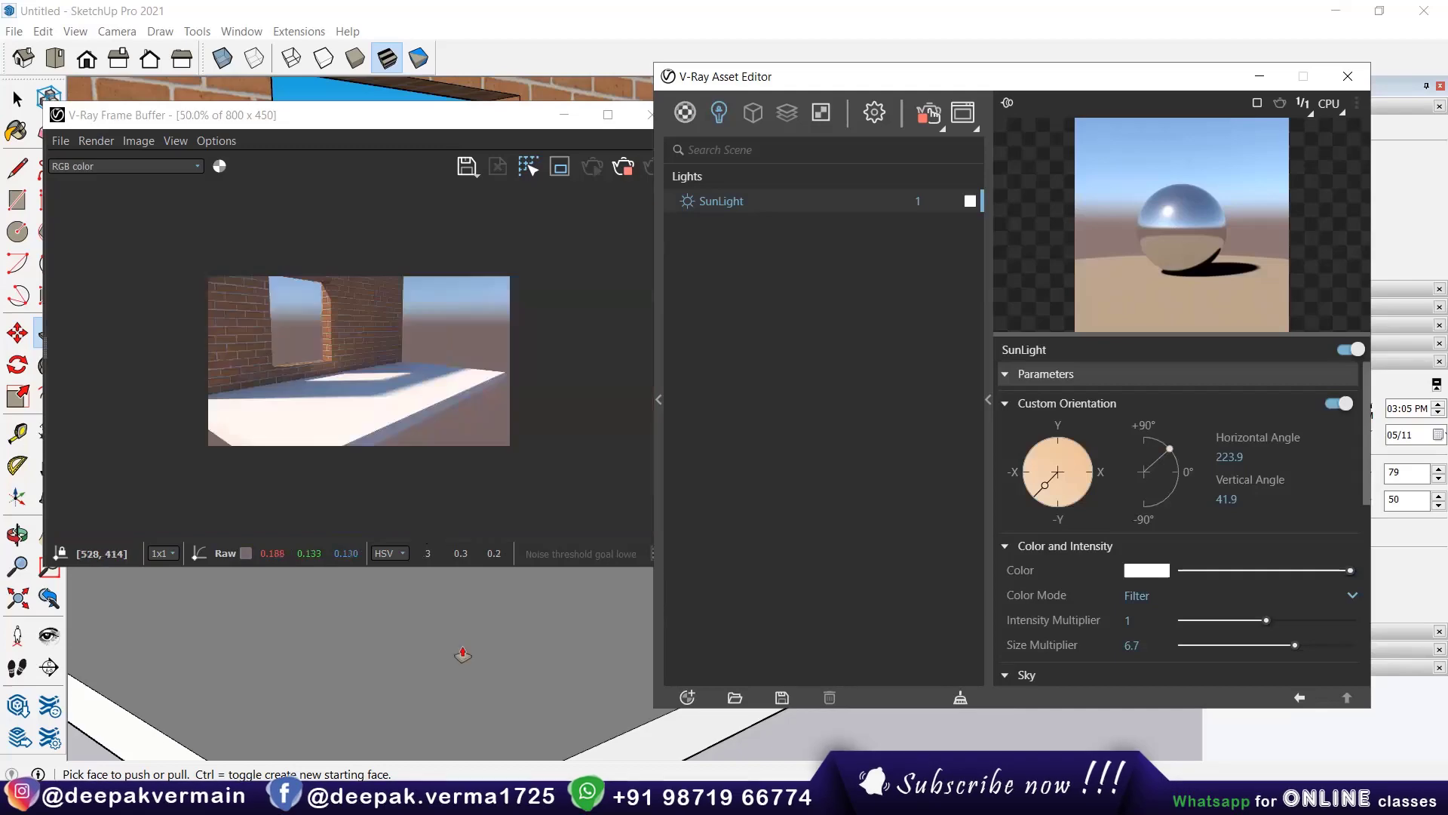
pyautogui.scroll(2, 462, 653)
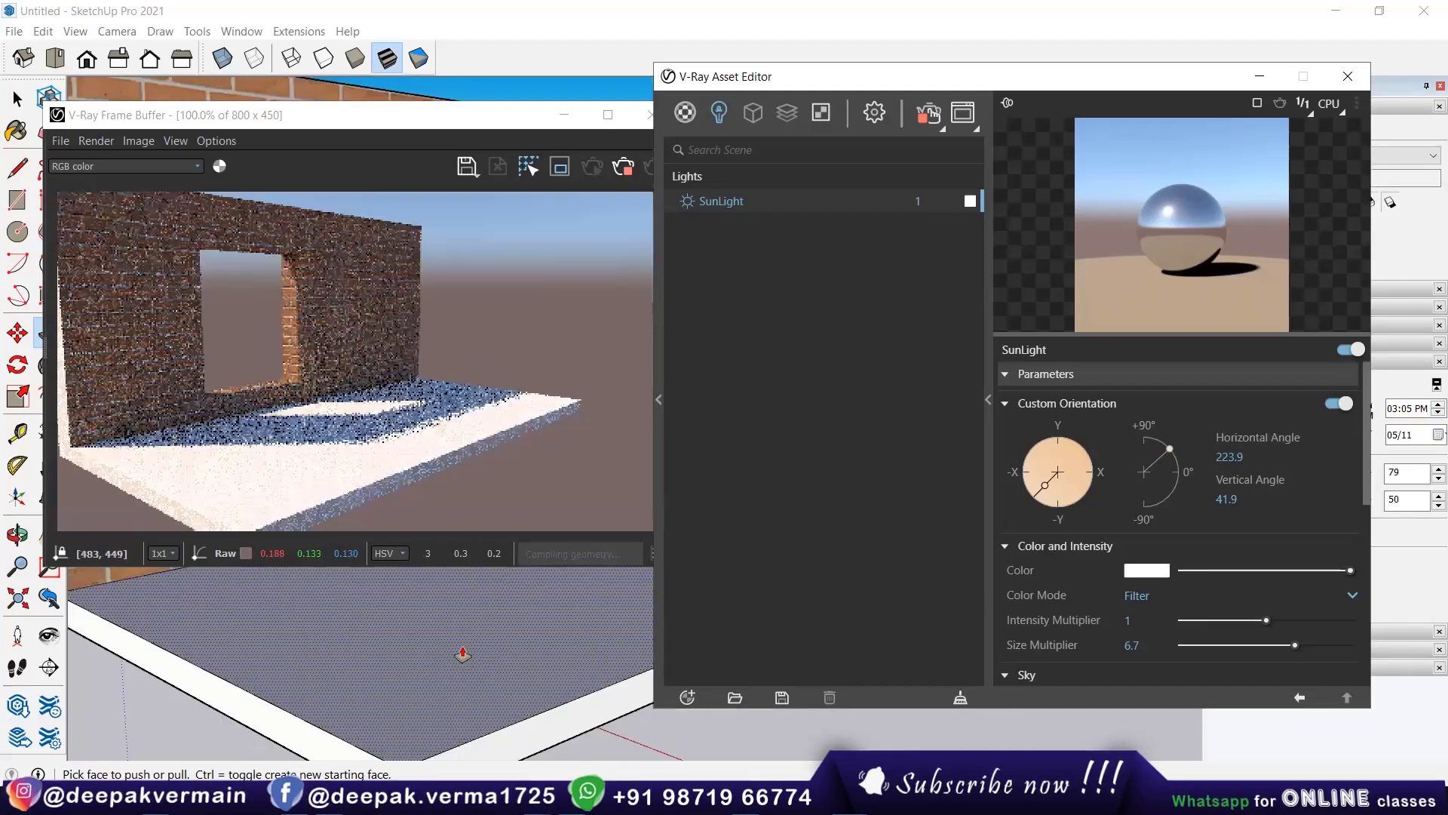
pyautogui.scroll(-2, 462, 653)
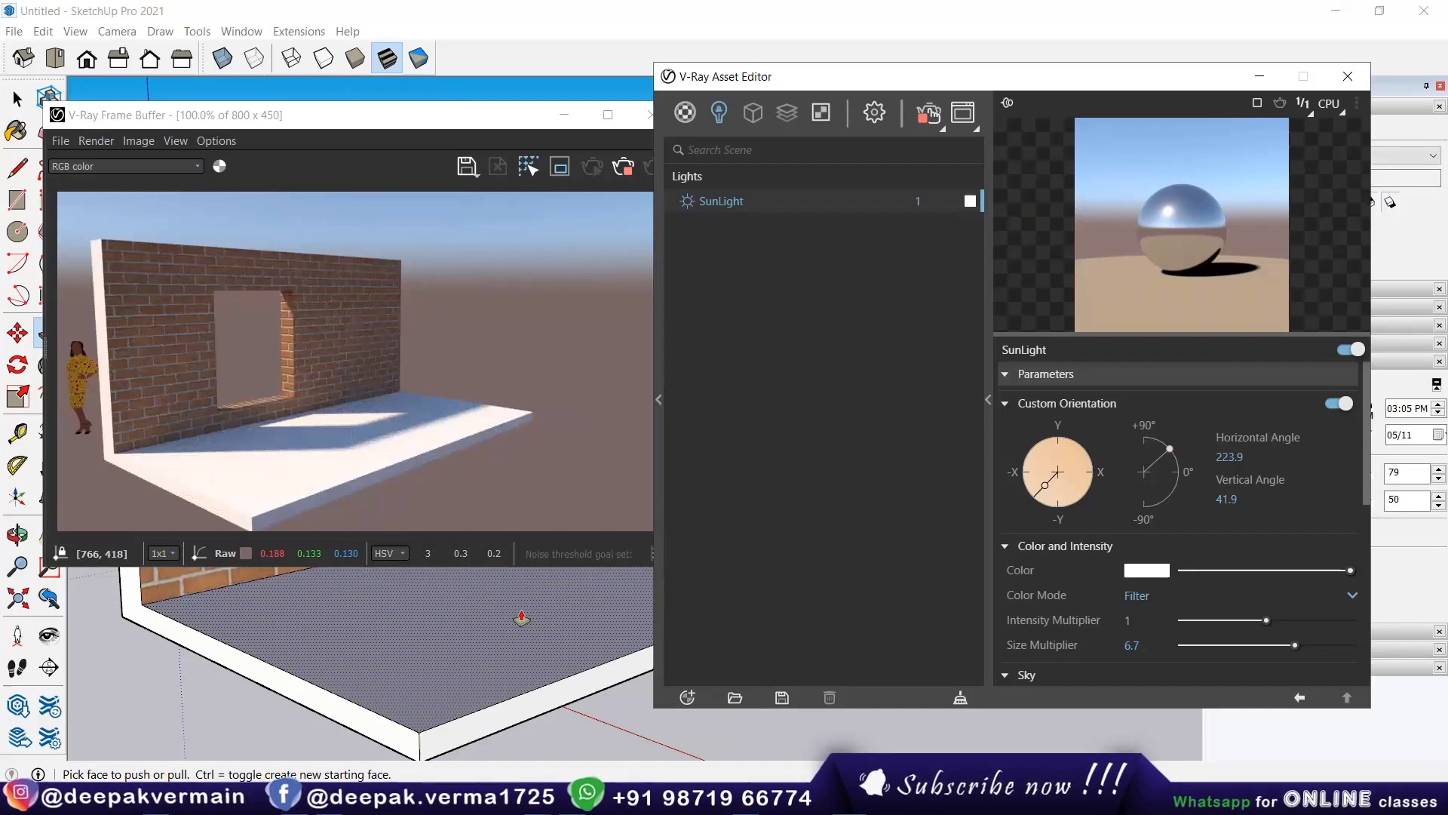
pyautogui.keyDown('shift'); pyautogui.moveTo(542, 647); pyautogui.dragTo(607, 682, button='middle'); pyautogui.keyUp('shift')
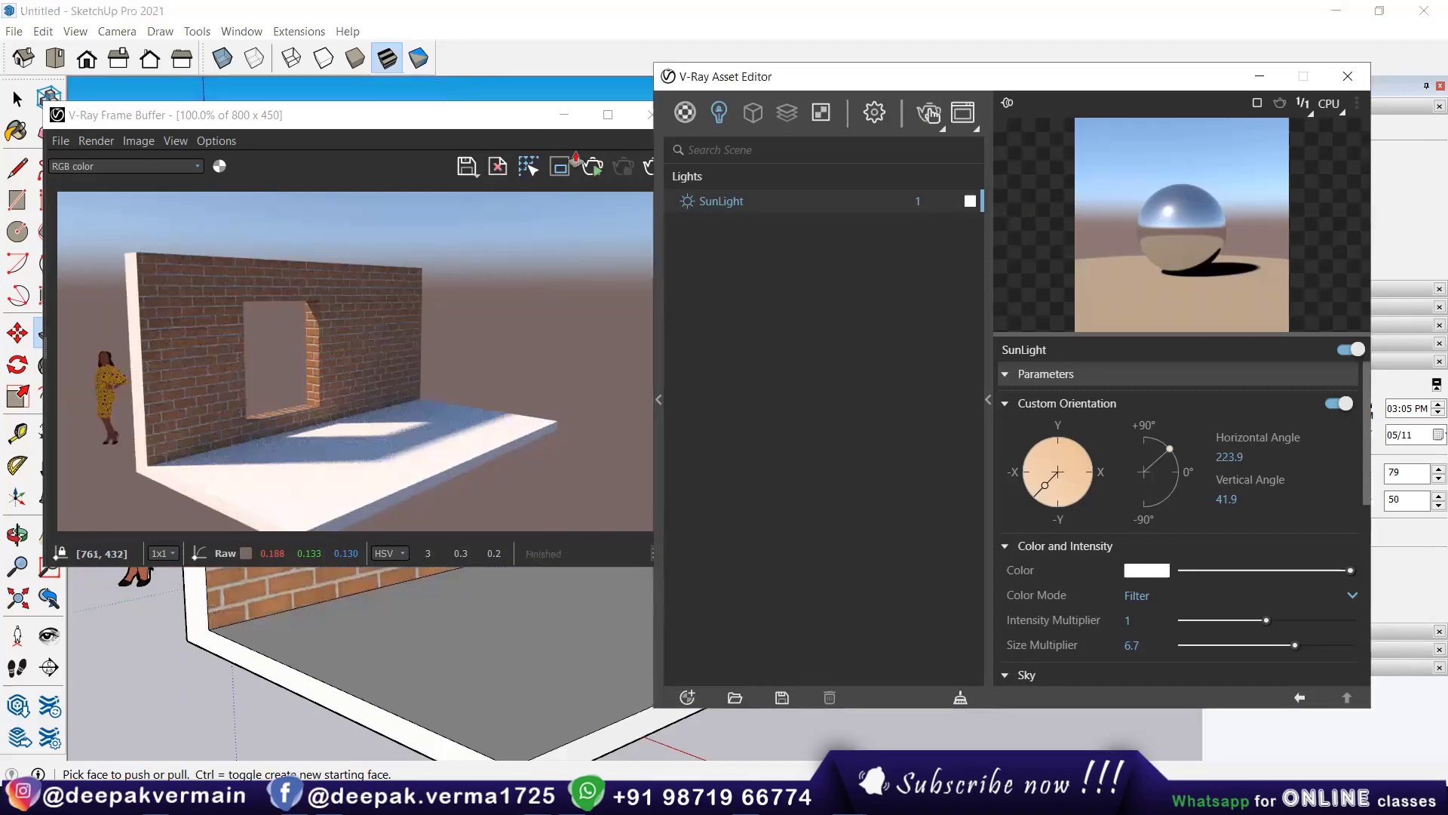
pyautogui.moveTo(535, 128); pyautogui.dragTo(450, 210)
pyautogui.moveTo(875, 76); pyautogui.dragTo(875, 225)
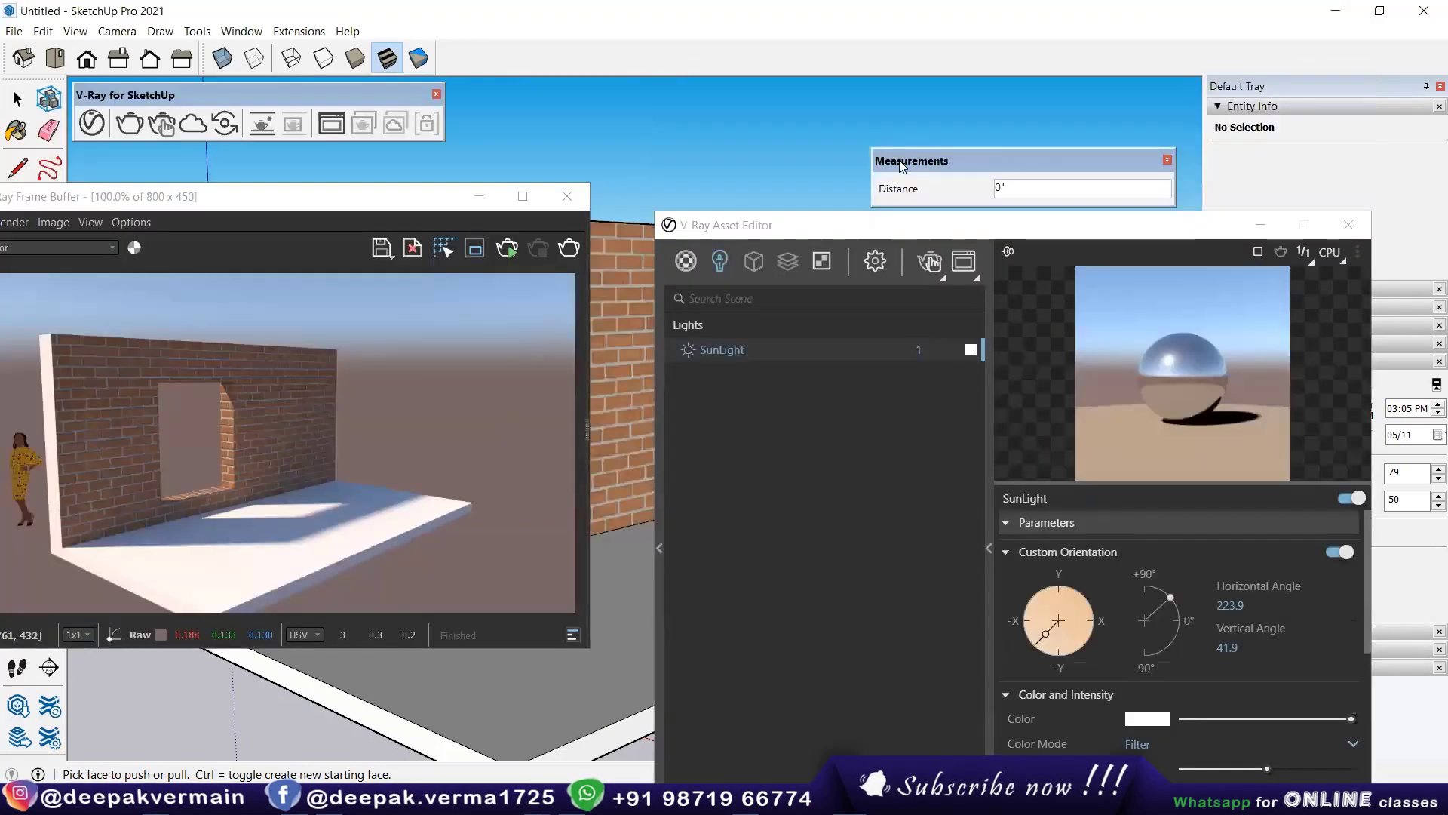
# Step: Show the V-Ray Lights toolbar and position it with the other toolbars
pyautogui.rightClick(587, 58)
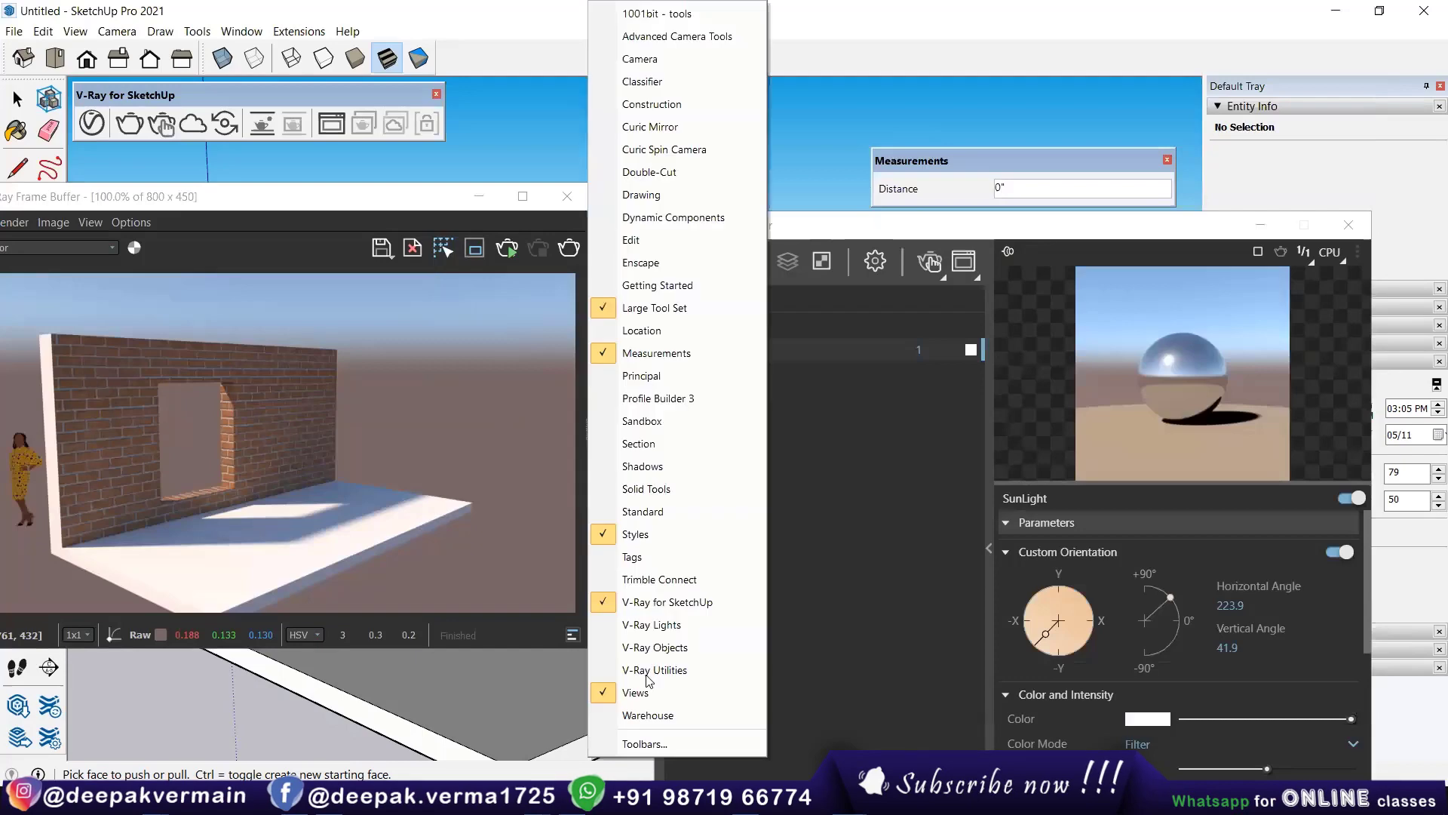
pyautogui.click(653, 624)
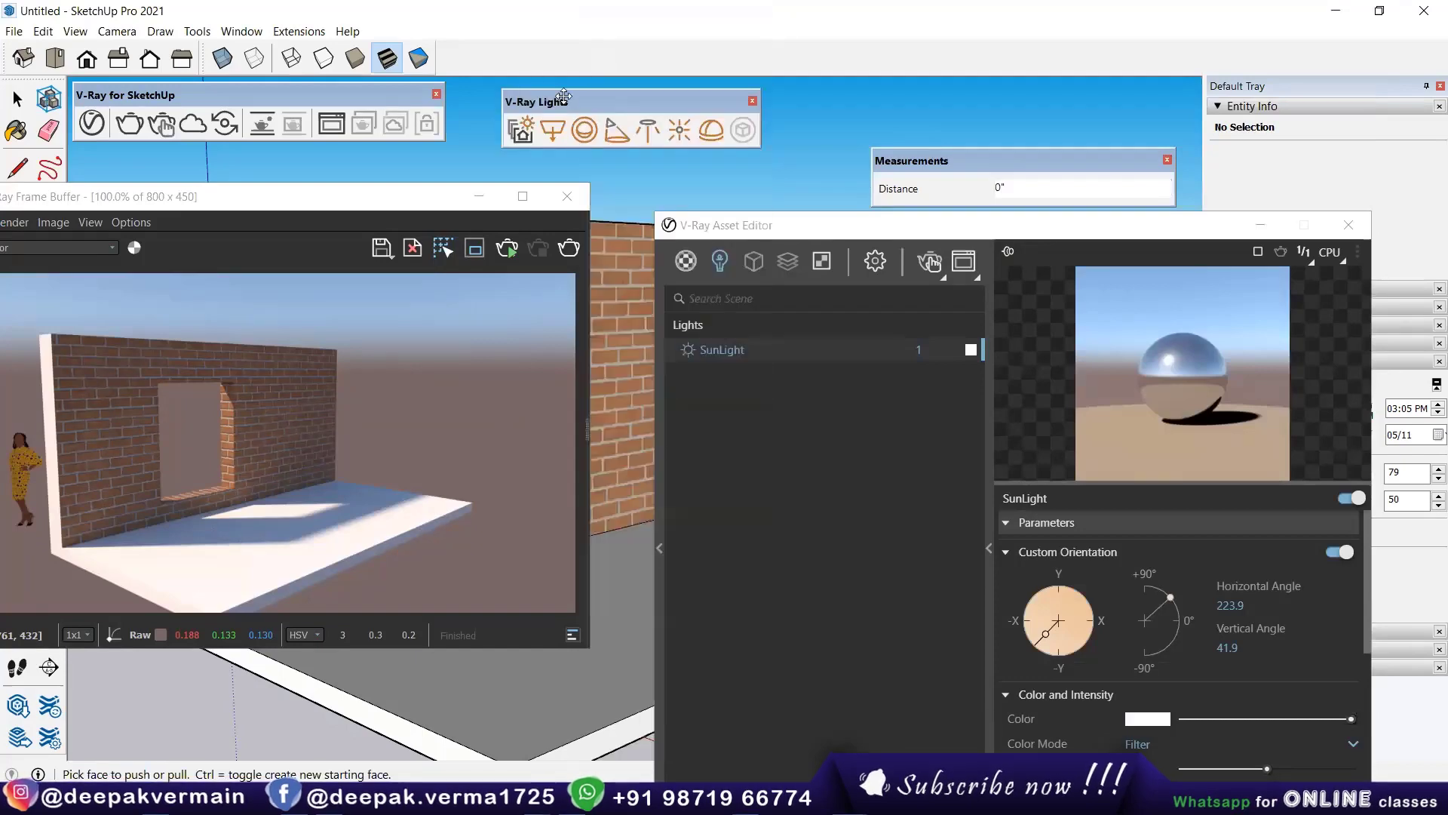
pyautogui.moveTo(573, 94); pyautogui.dragTo(584, 91)
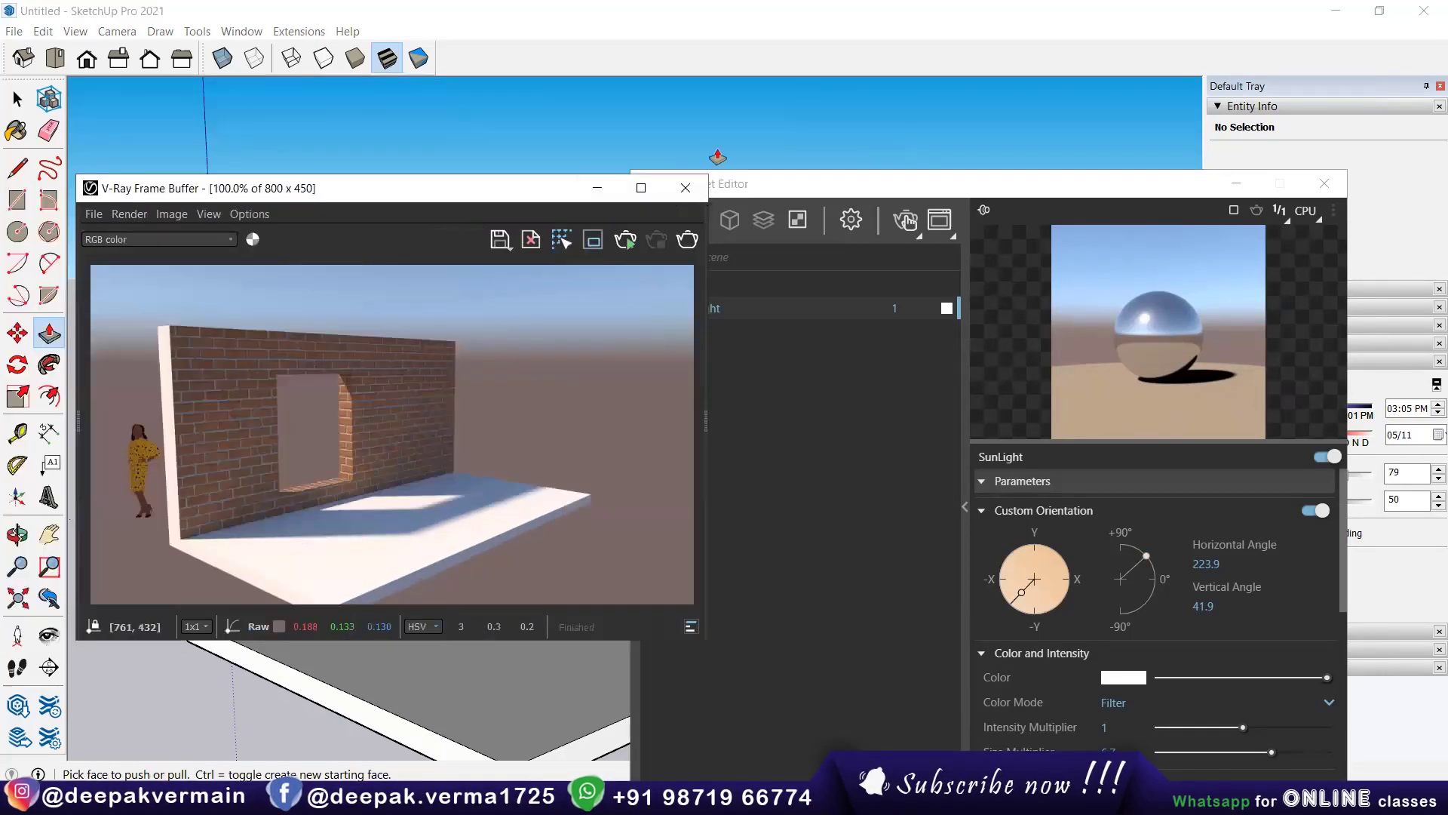
# Step: Rearrange the asset editor and render windows so the model and render are both visible
pyautogui.click(795, 190)
pyautogui.moveTo(795, 190); pyautogui.dragTo(924, 190)
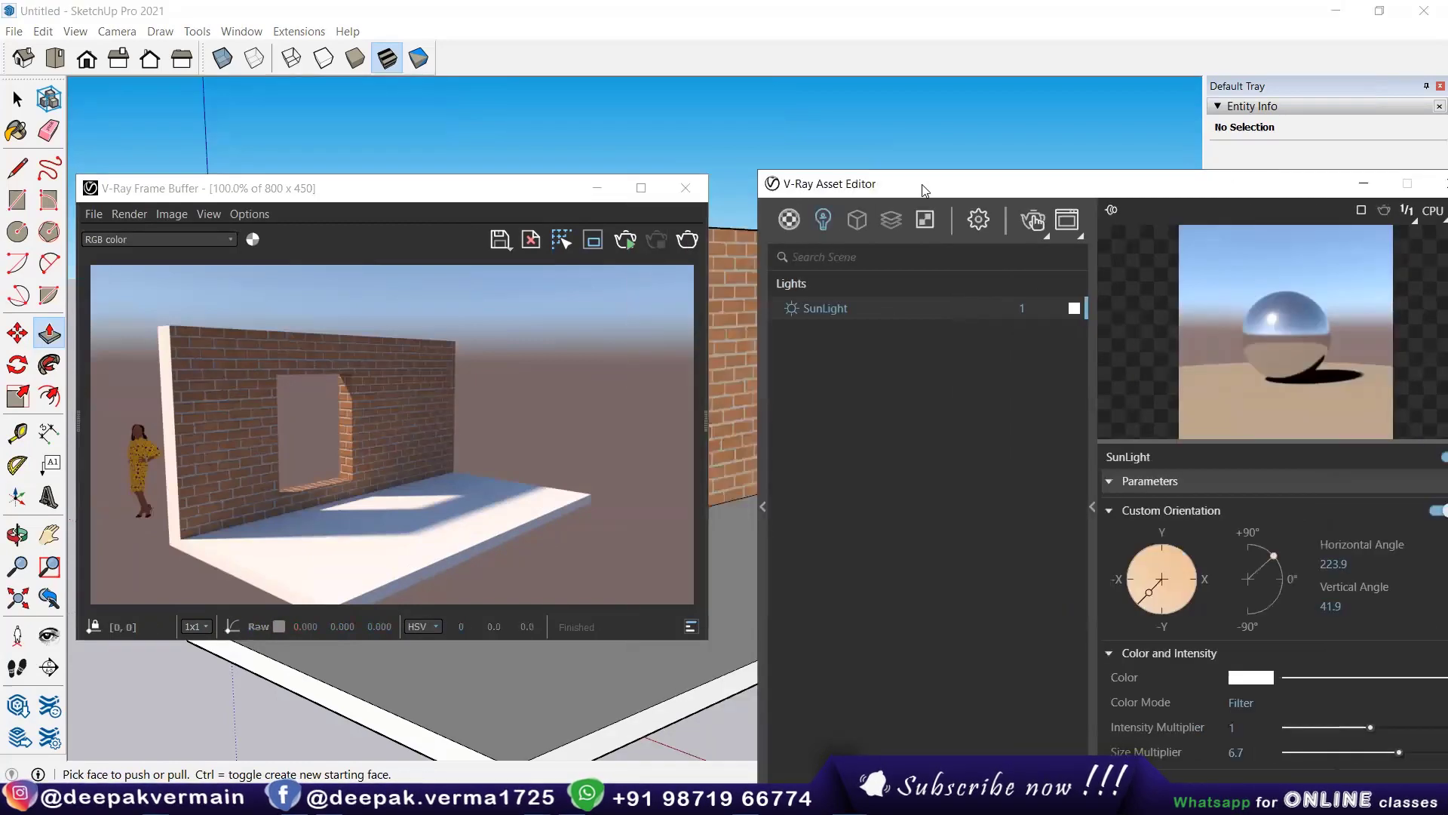
pyautogui.click(460, 701)
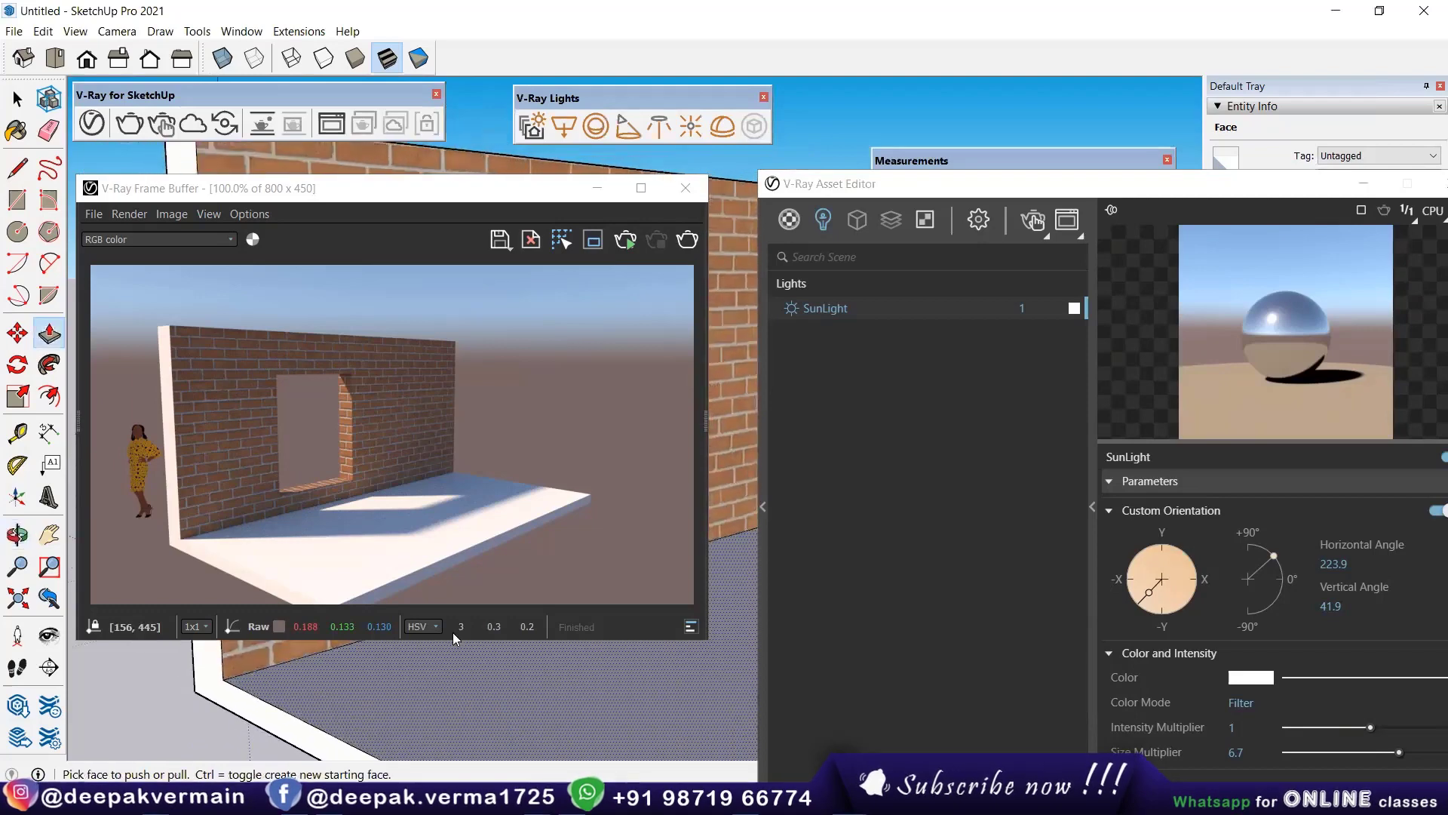
pyautogui.click(486, 215)
pyautogui.moveTo(483, 211); pyautogui.dragTo(543, 383)
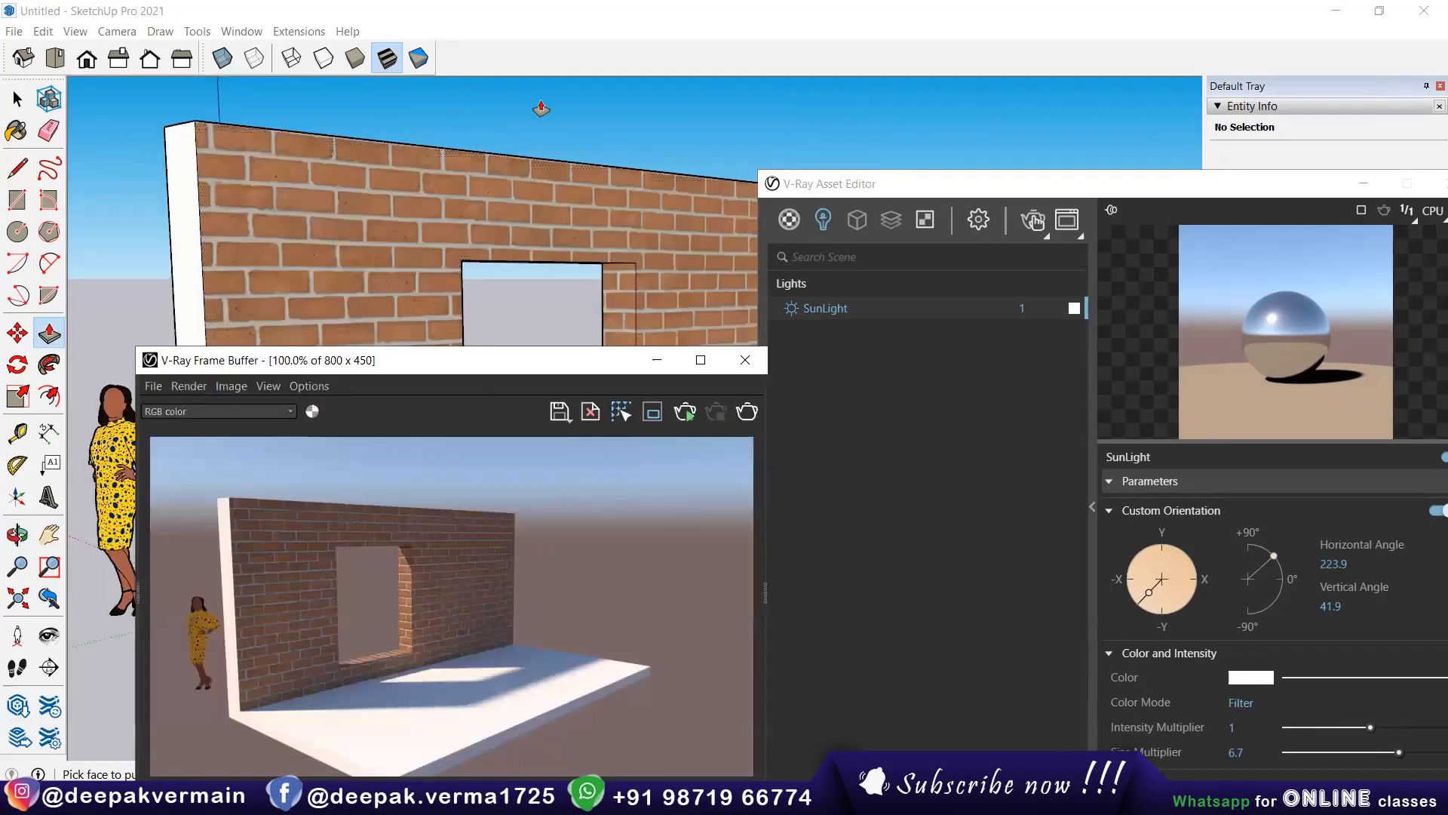
pyautogui.click(17, 99)
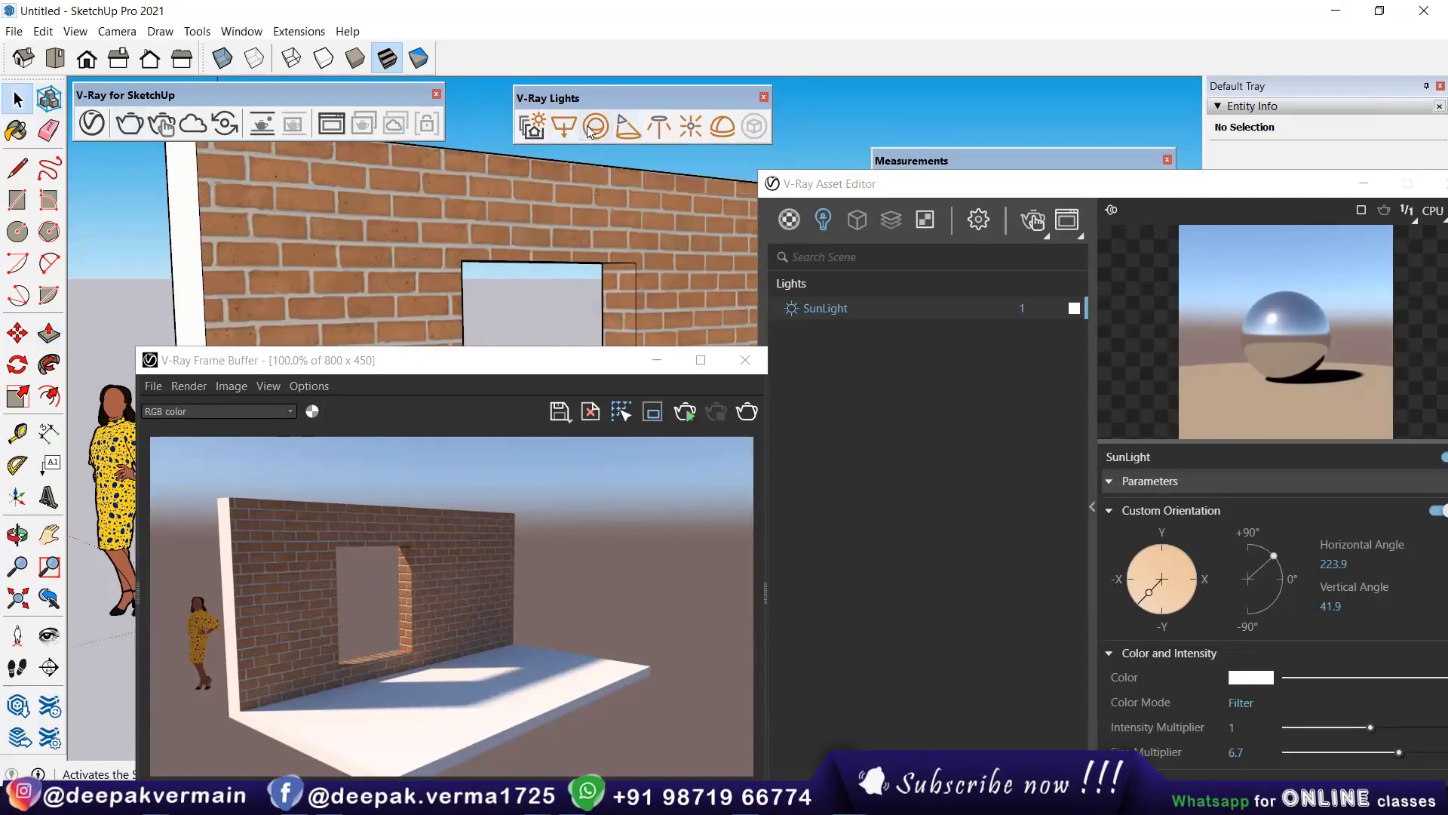
pyautogui.click(819, 194)
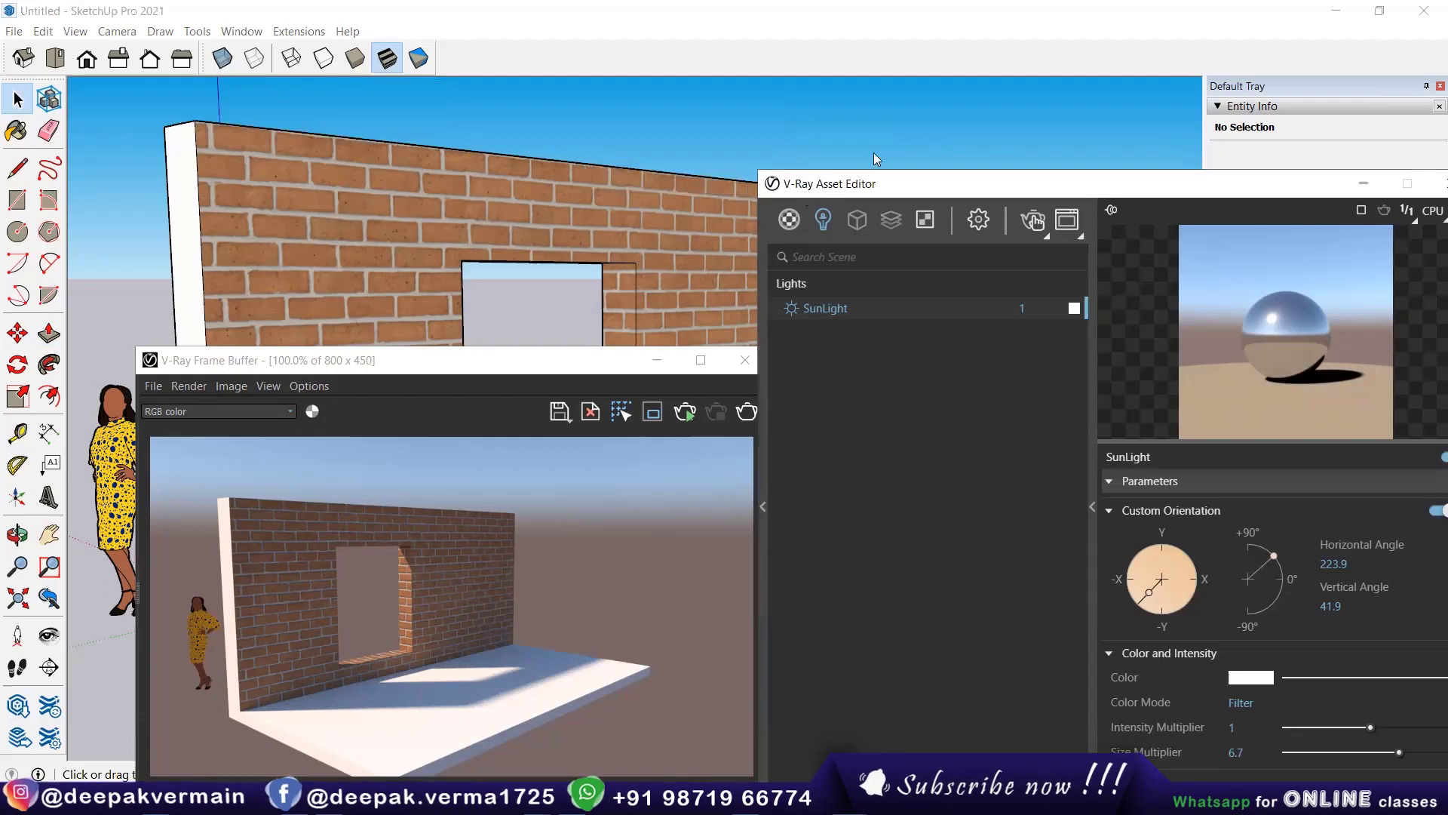
pyautogui.click(533, 214)
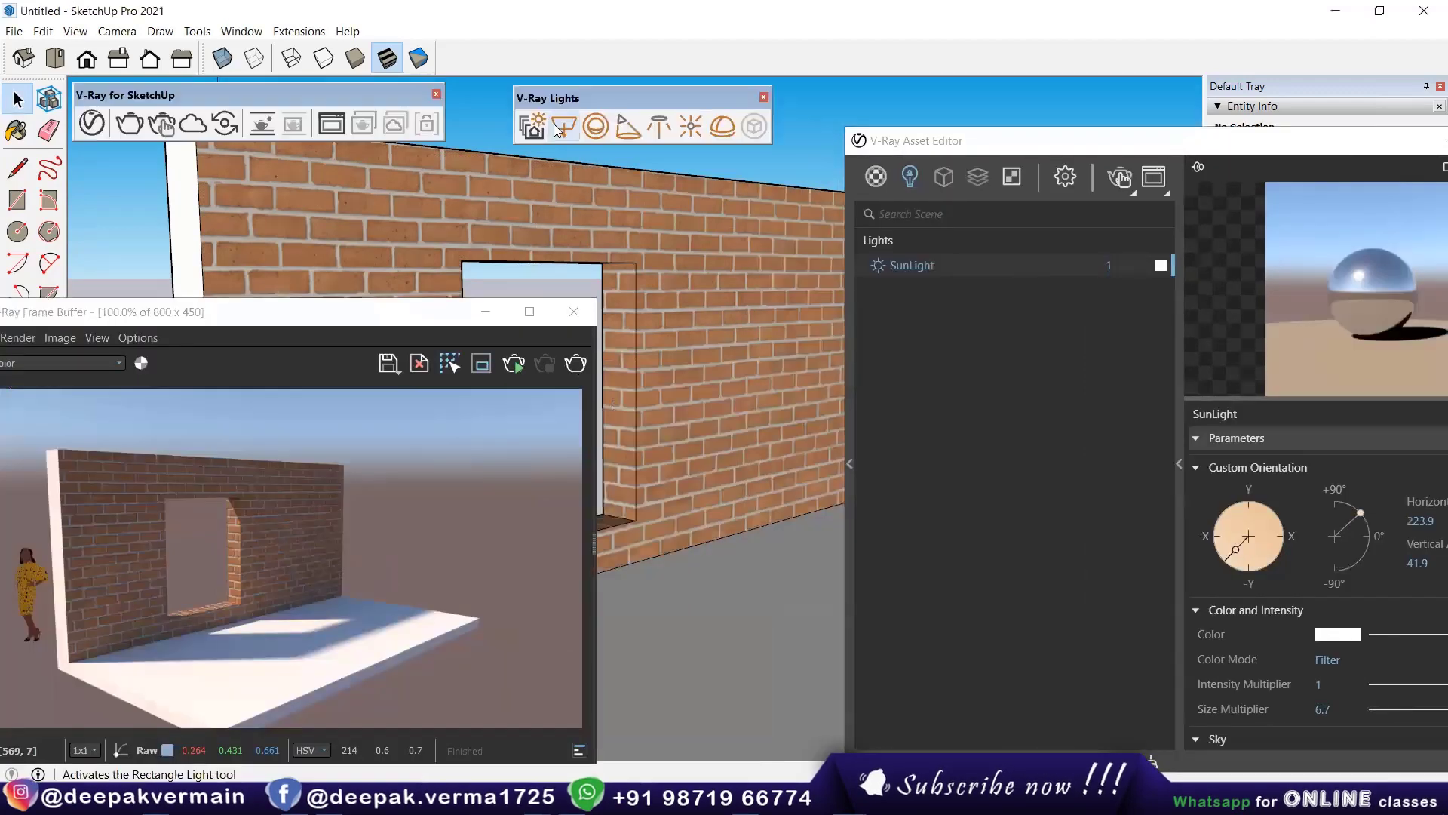
# Step: Place a V-Ray sphere light on the slab in front of the brick wall
pyautogui.click(596, 127)
pyautogui.scroll(-3, 747, 633)
pyautogui.moveTo(750, 634); pyautogui.dragTo(717, 566, button='middle')
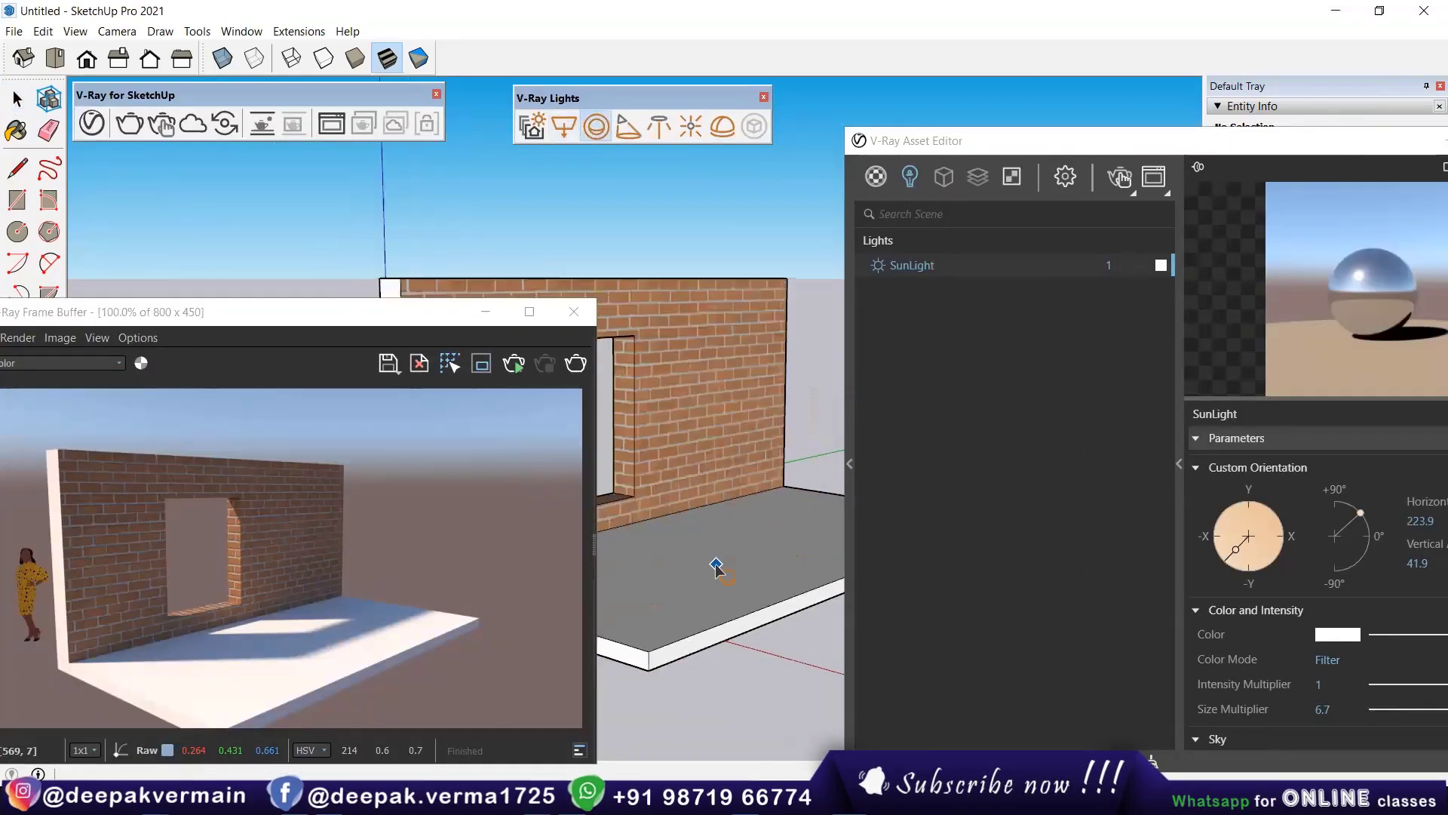
pyautogui.click(716, 565)
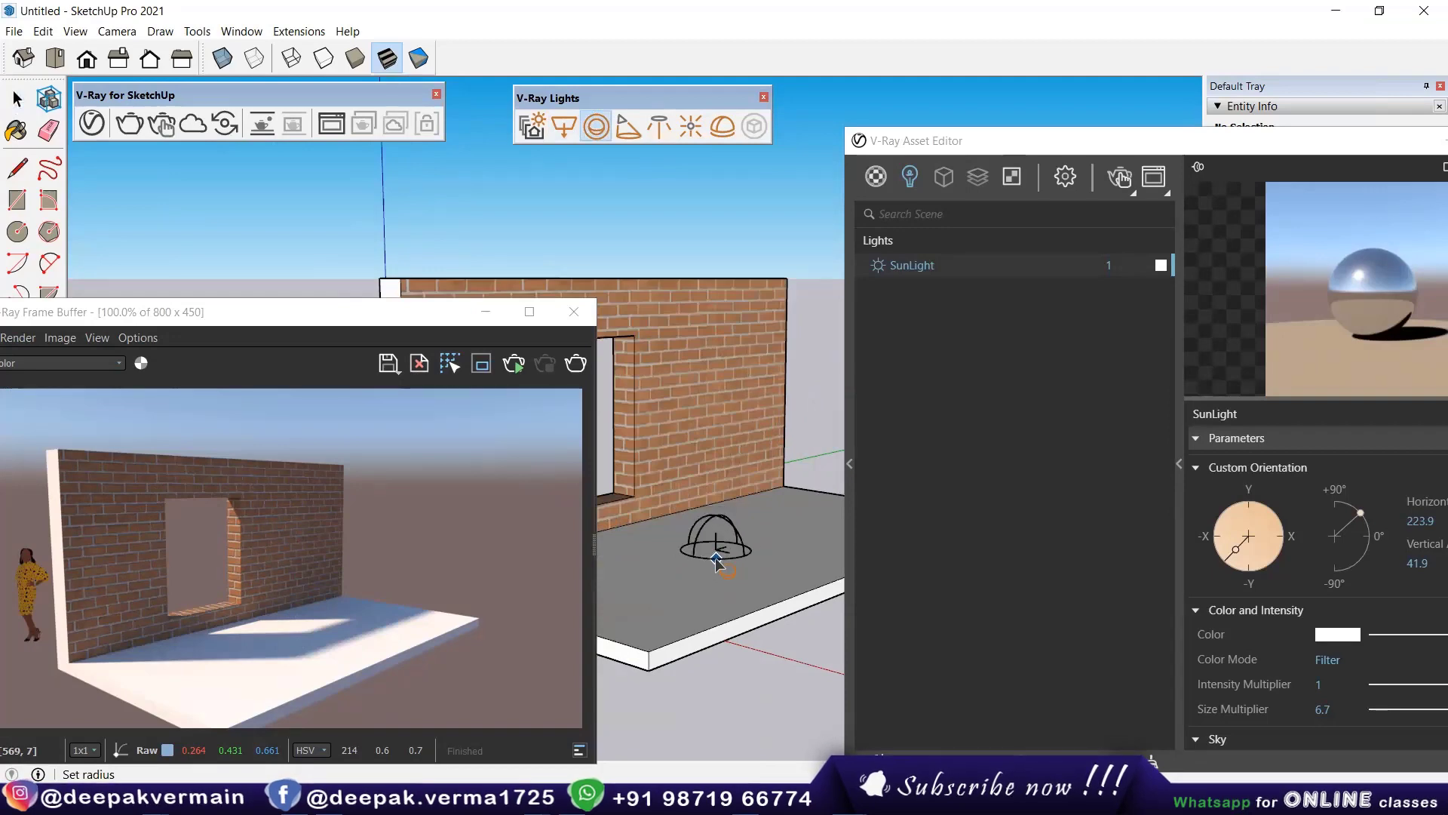
pyautogui.click(717, 560)
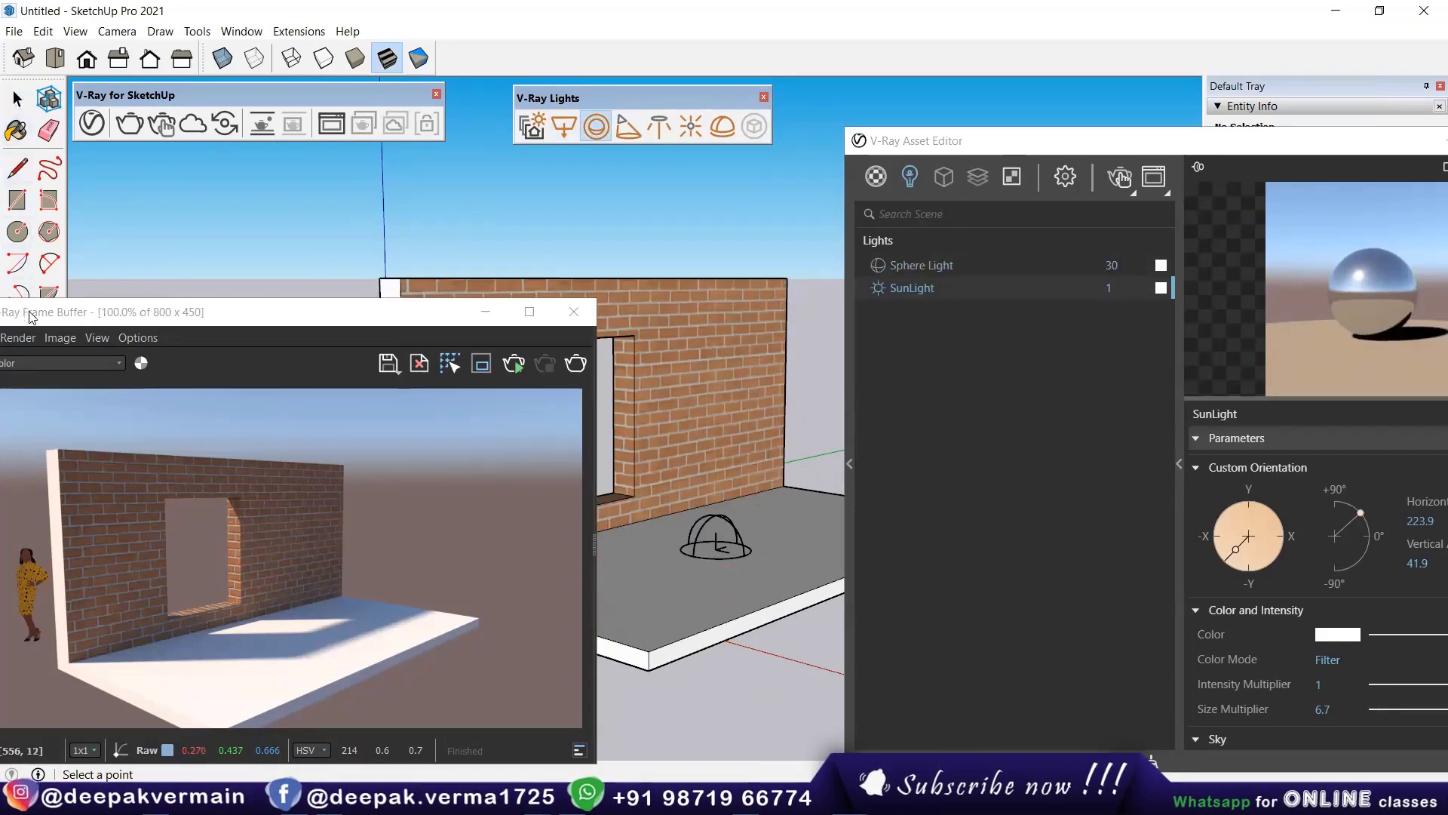
# Step: Lift the sphere light off the slab with Move and reposition the render and asset editor windows
pyautogui.click(17, 333)
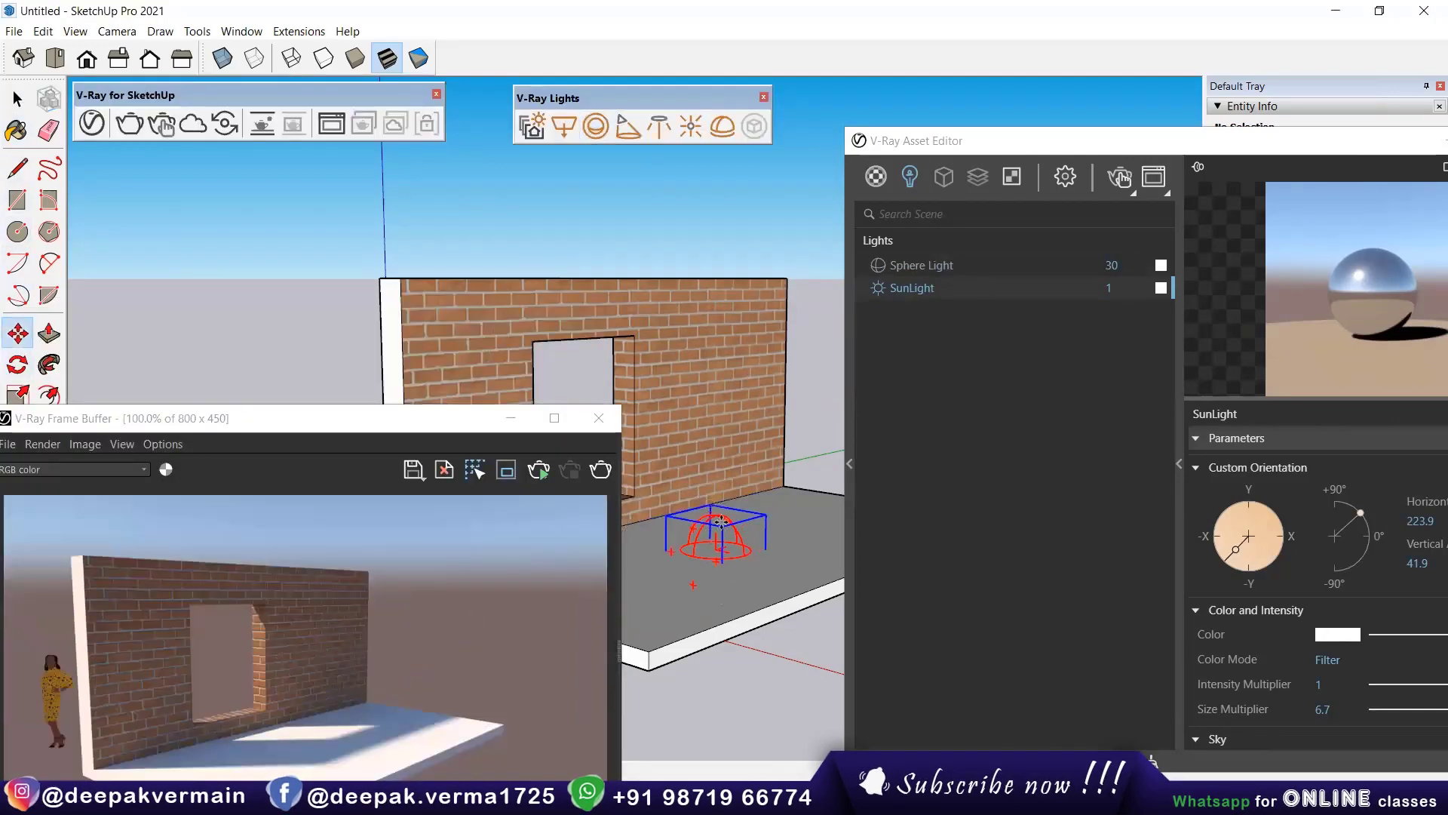
pyautogui.moveTo(717, 536); pyautogui.dragTo(722, 438)
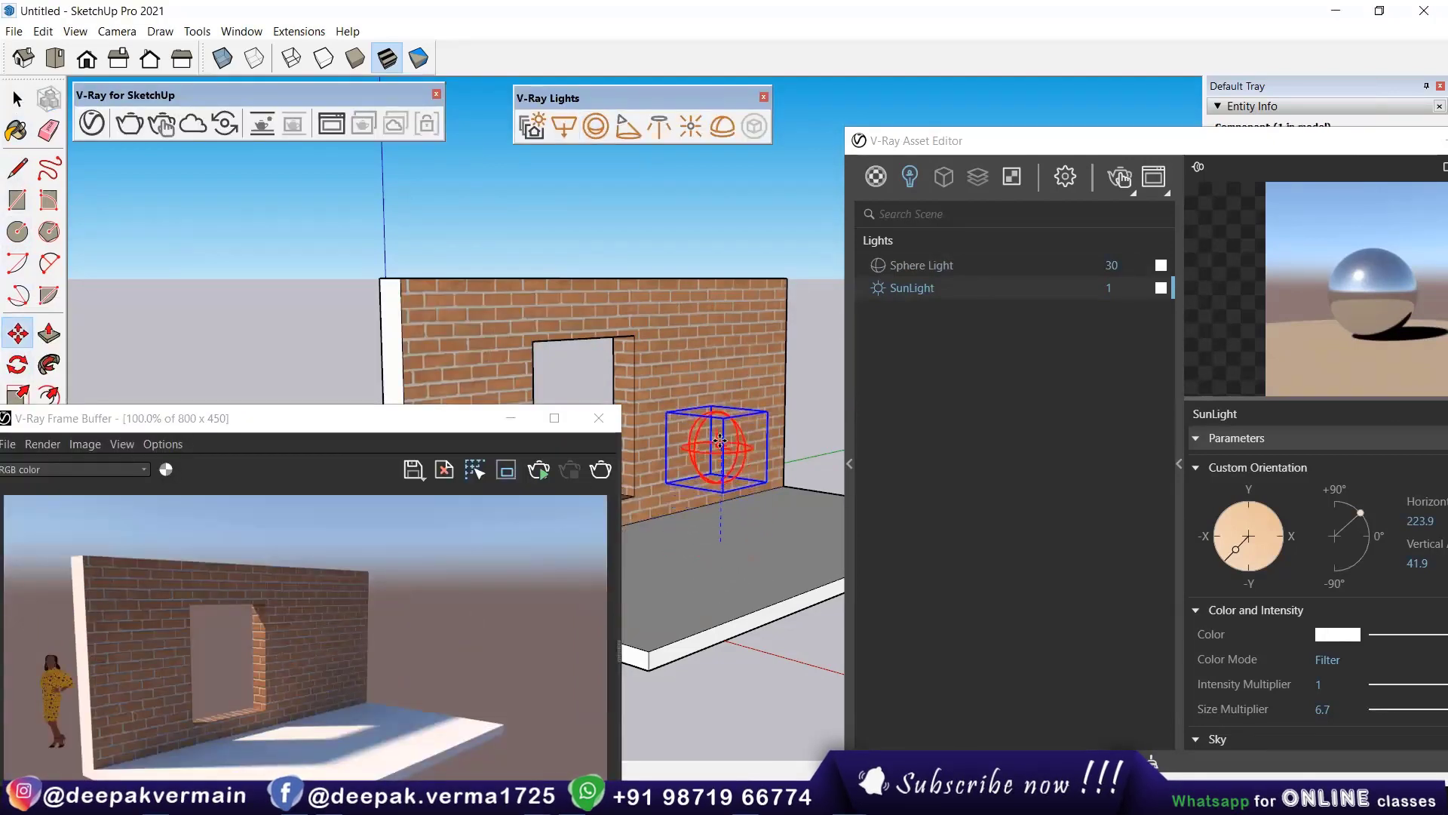
pyautogui.click(398, 424)
pyautogui.moveTo(399, 423); pyautogui.dragTo(494, 135)
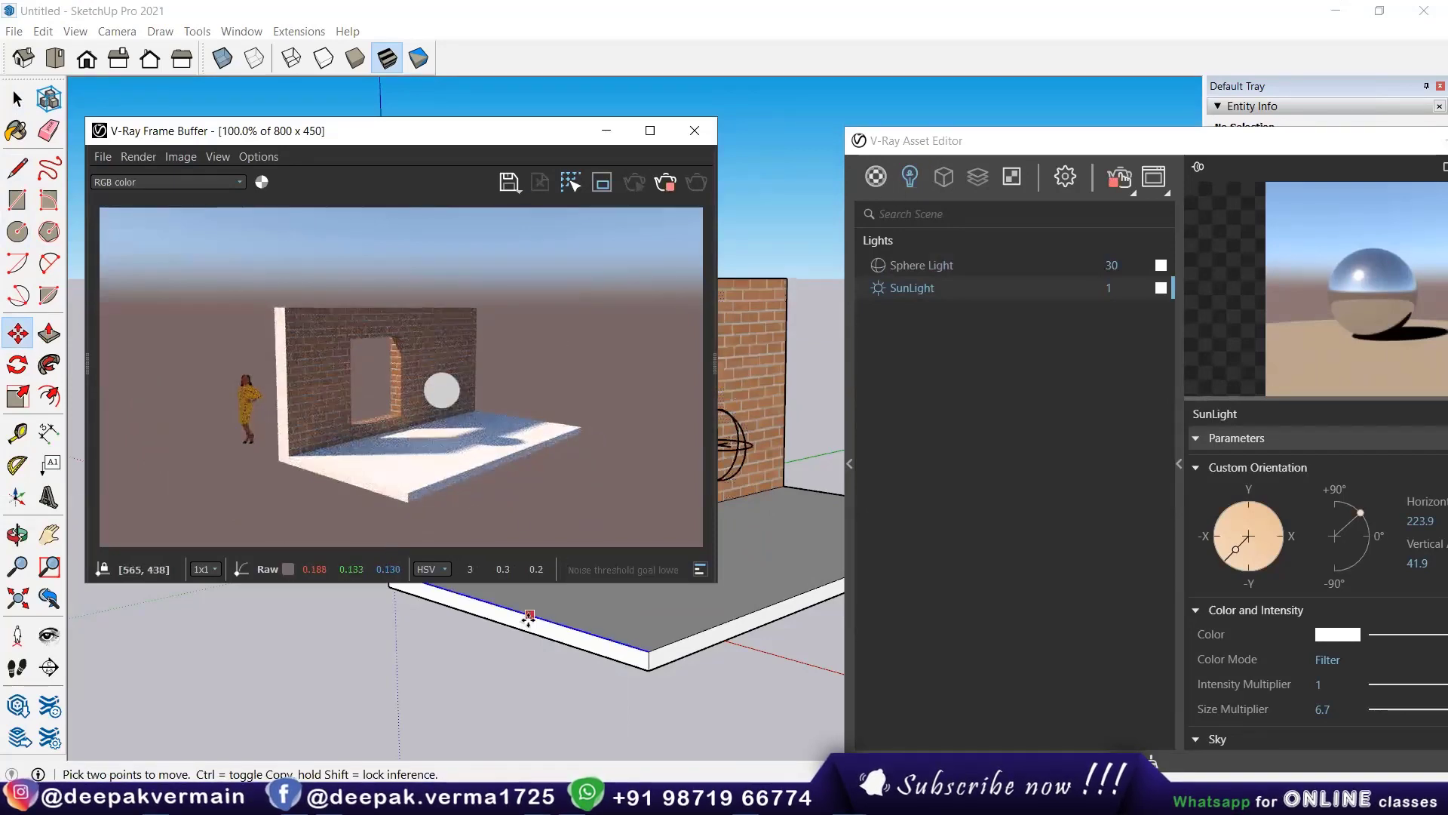
pyautogui.scroll(3, 641, 622)
pyautogui.scroll(-2, 689, 608)
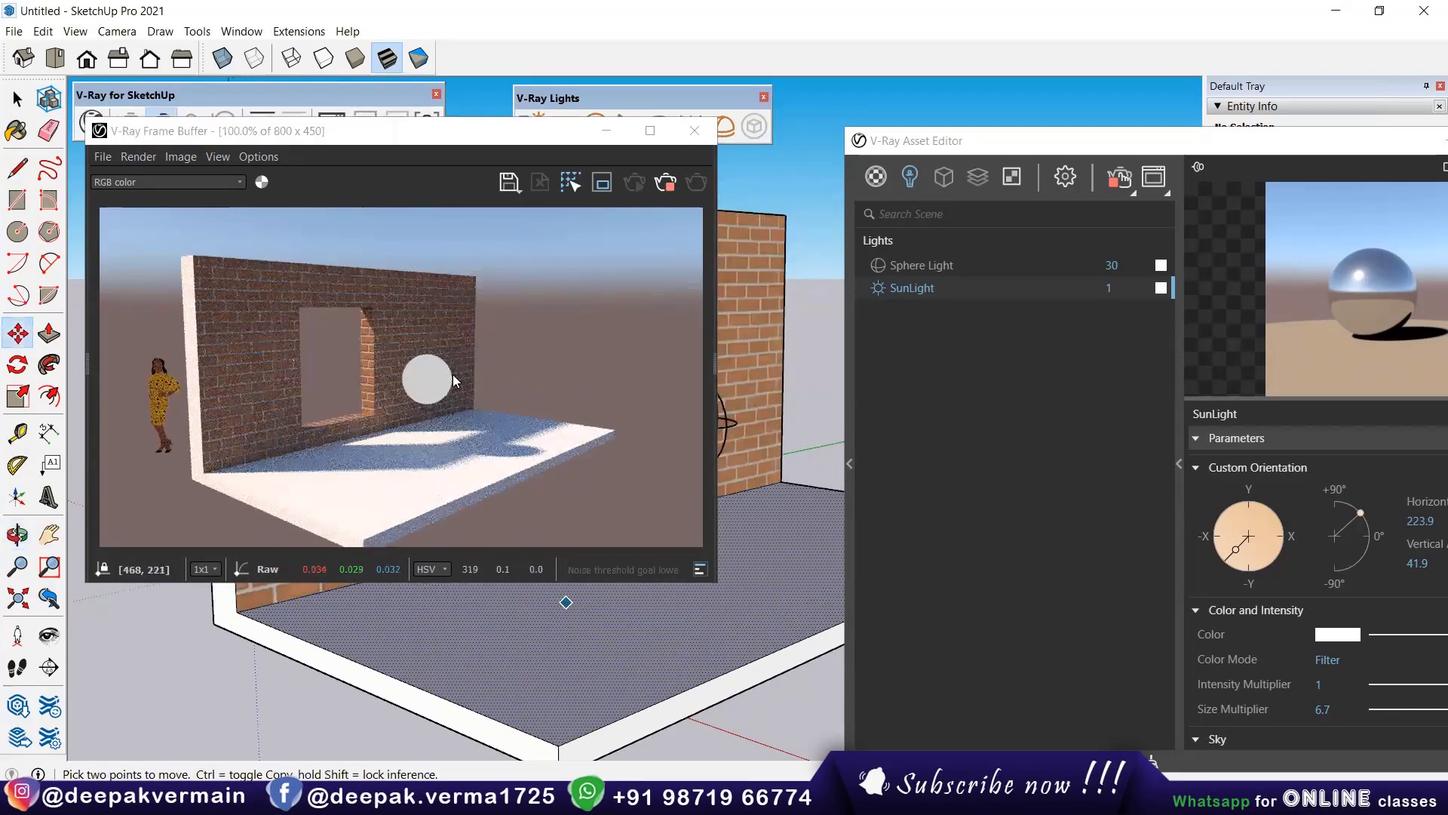
pyautogui.moveTo(981, 140); pyautogui.dragTo(873, 129)
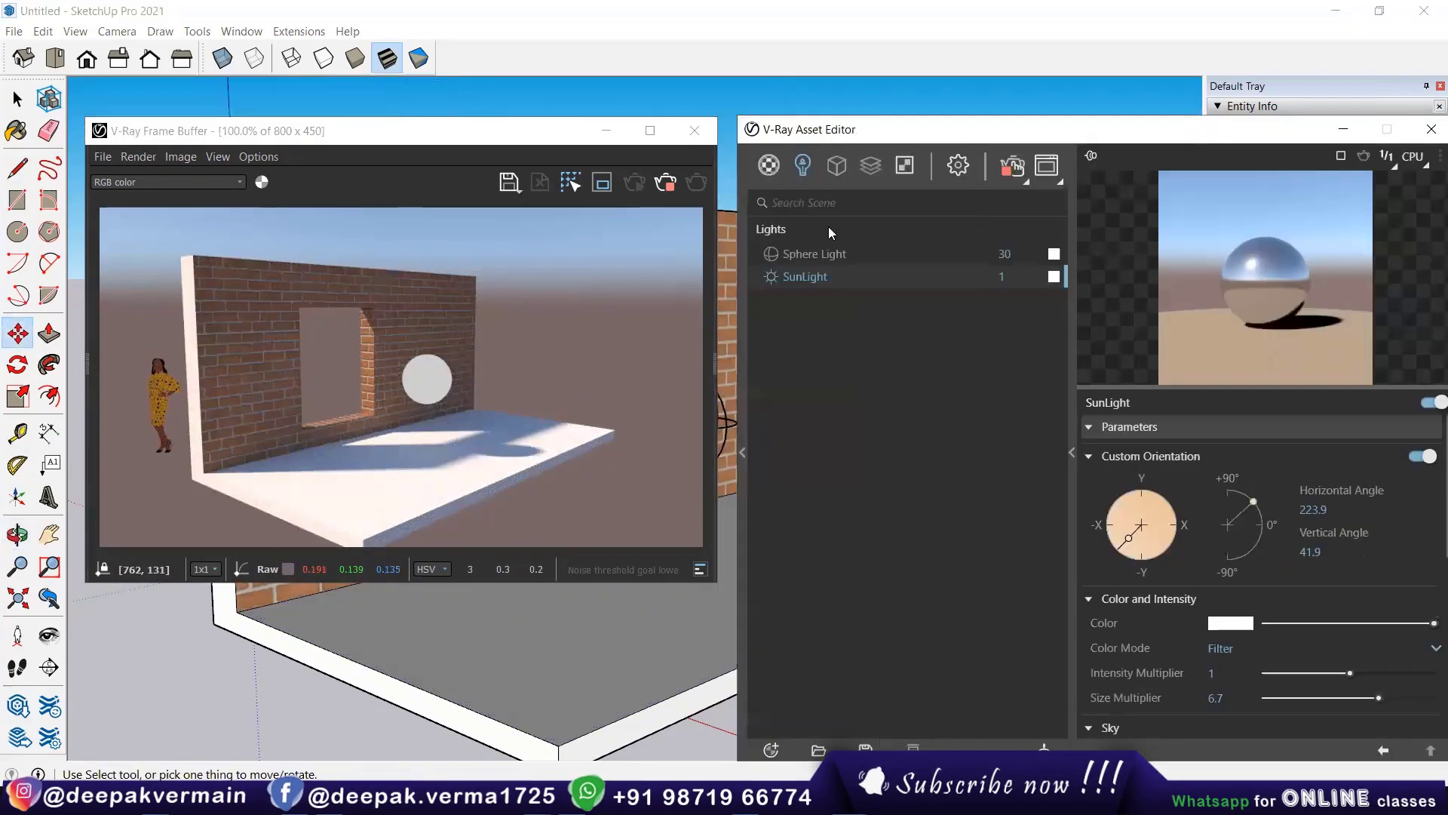
# Step: Toggle the sun off and on, then lower its vertical angle to -10.3
pyautogui.click(771, 276)
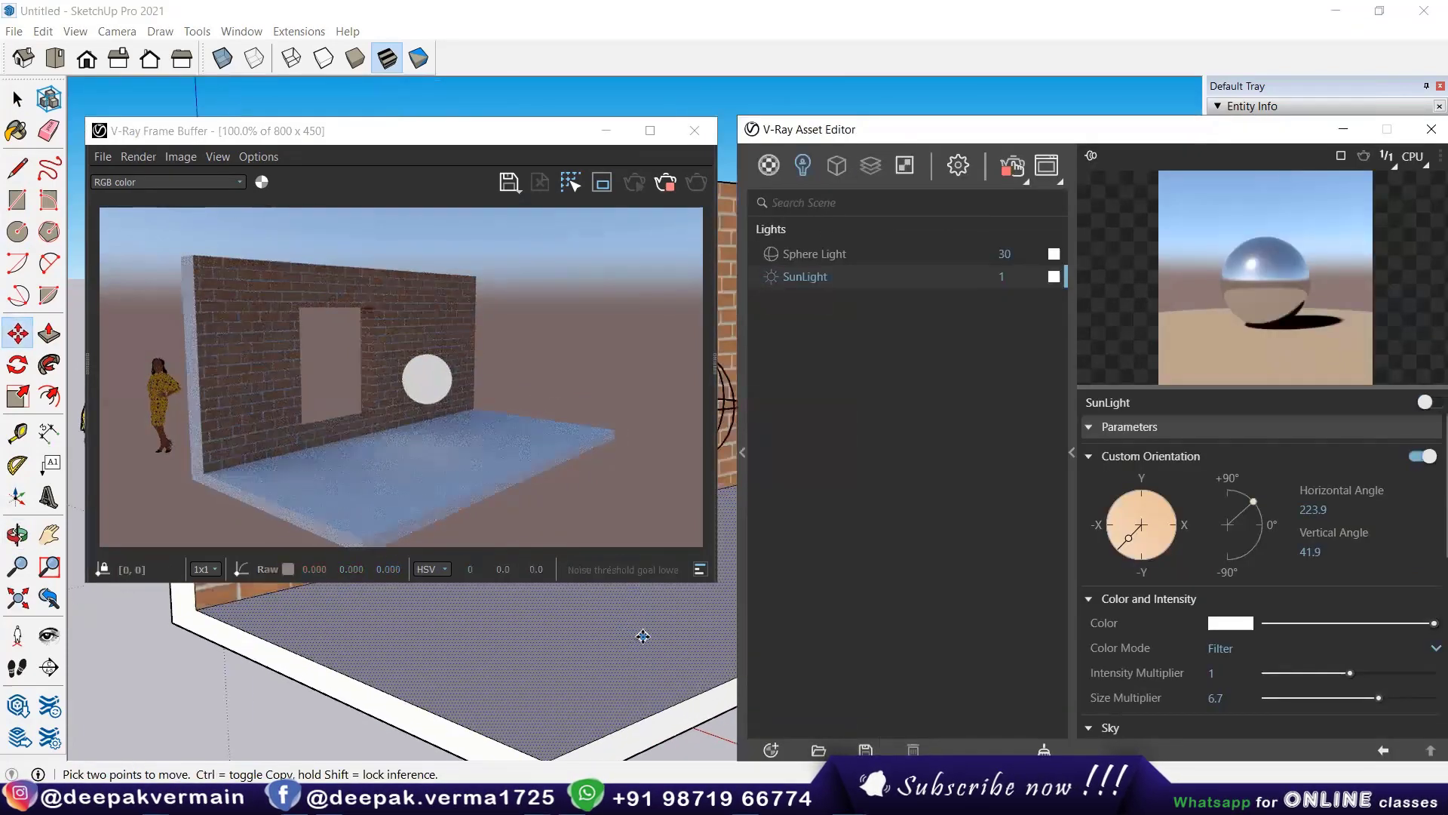
pyautogui.moveTo(611, 630); pyautogui.dragTo(518, 664, button='middle')
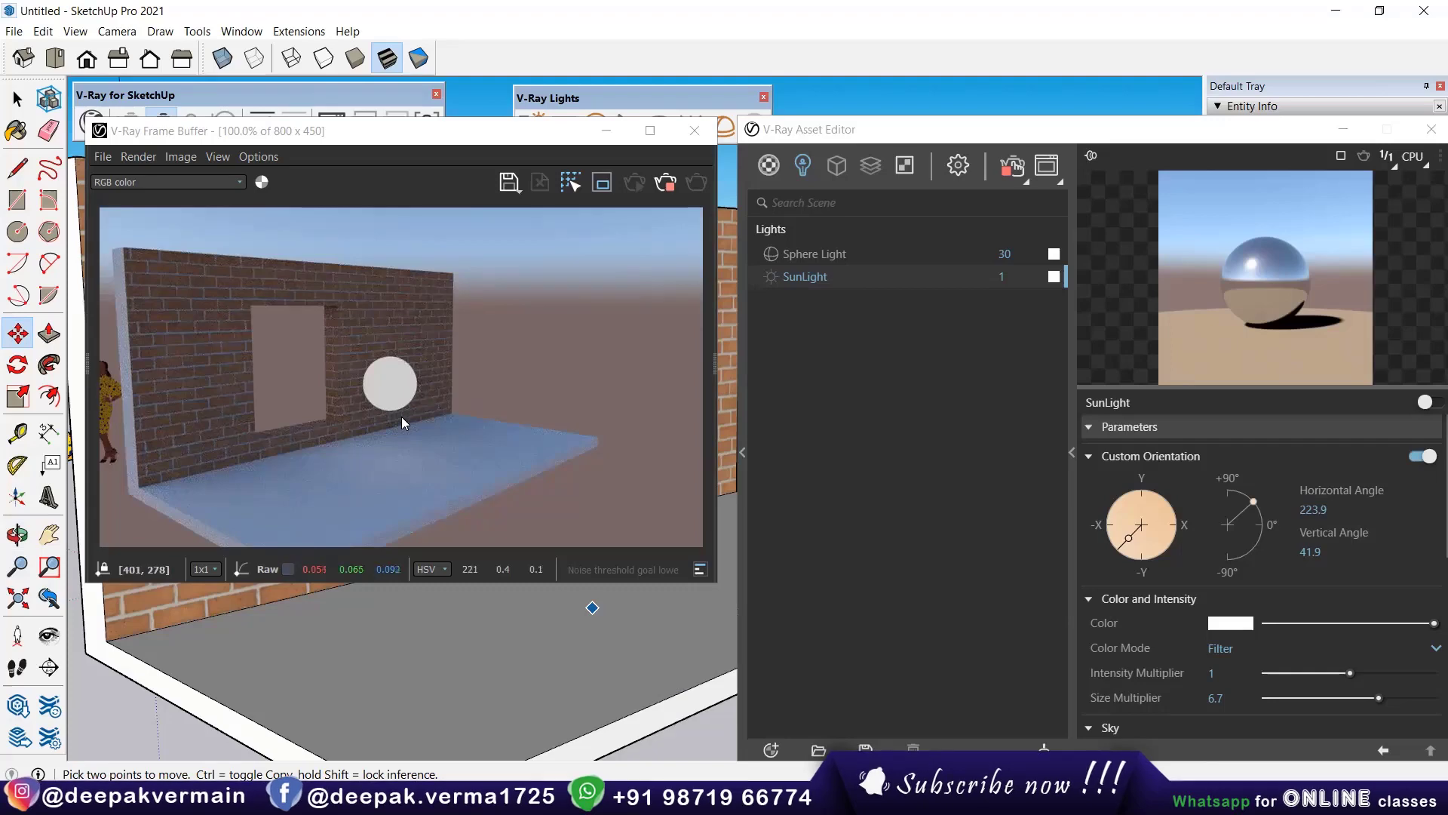
pyautogui.click(1428, 402)
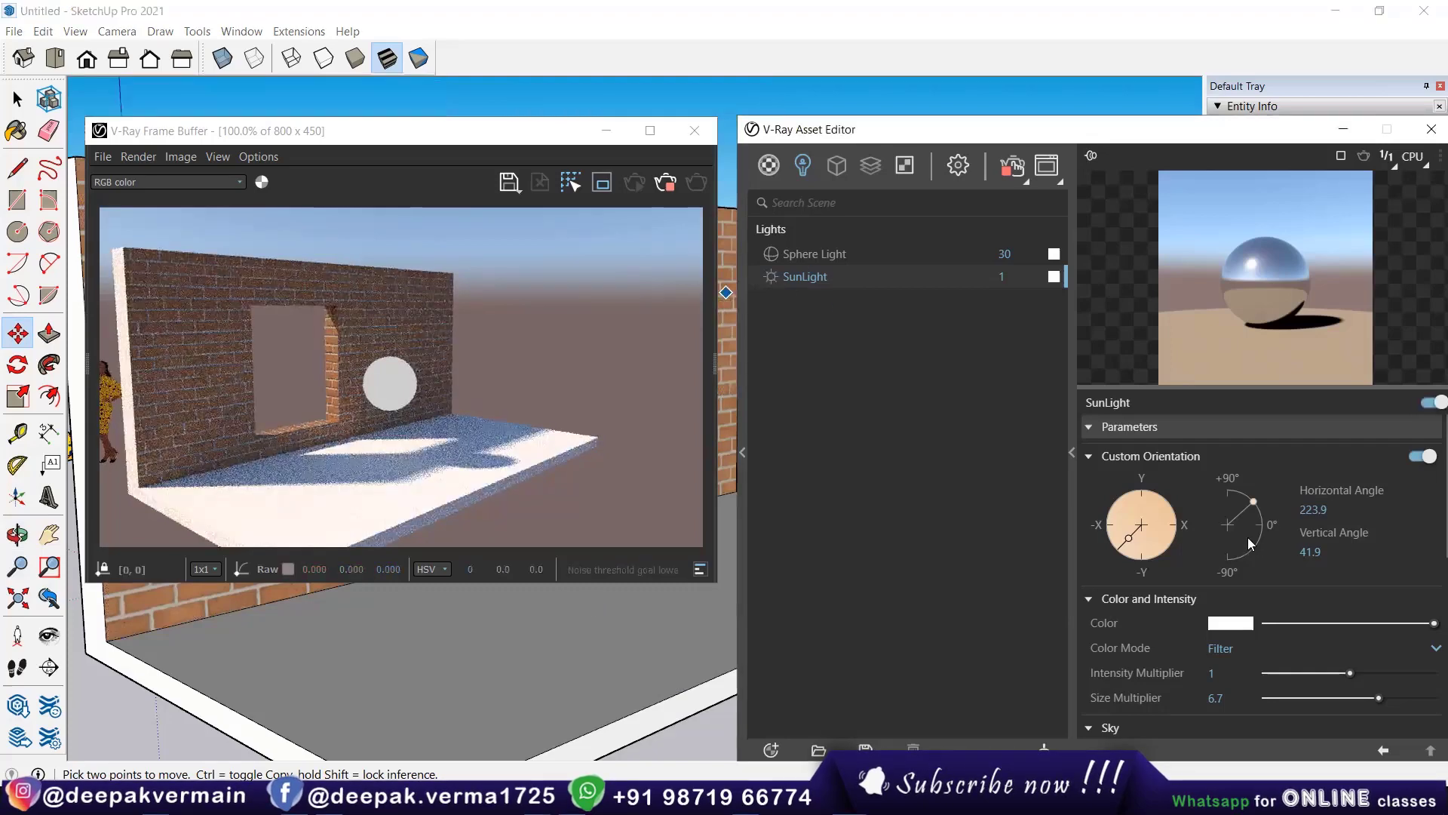
pyautogui.moveTo(1256, 525); pyautogui.dragTo(1259, 529)
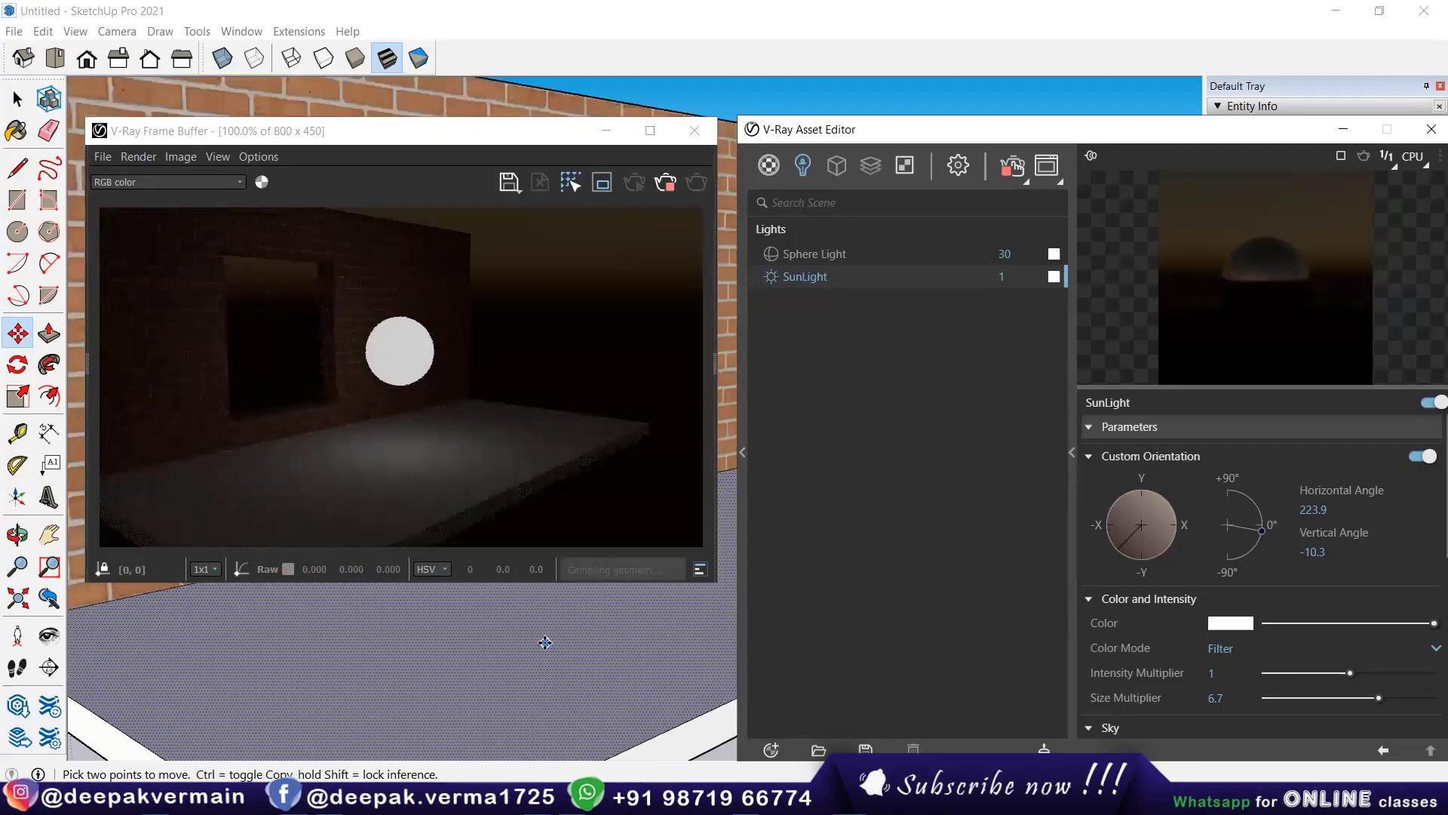
pyautogui.scroll(2, 504, 687)
pyautogui.scroll(2, 504, 686)
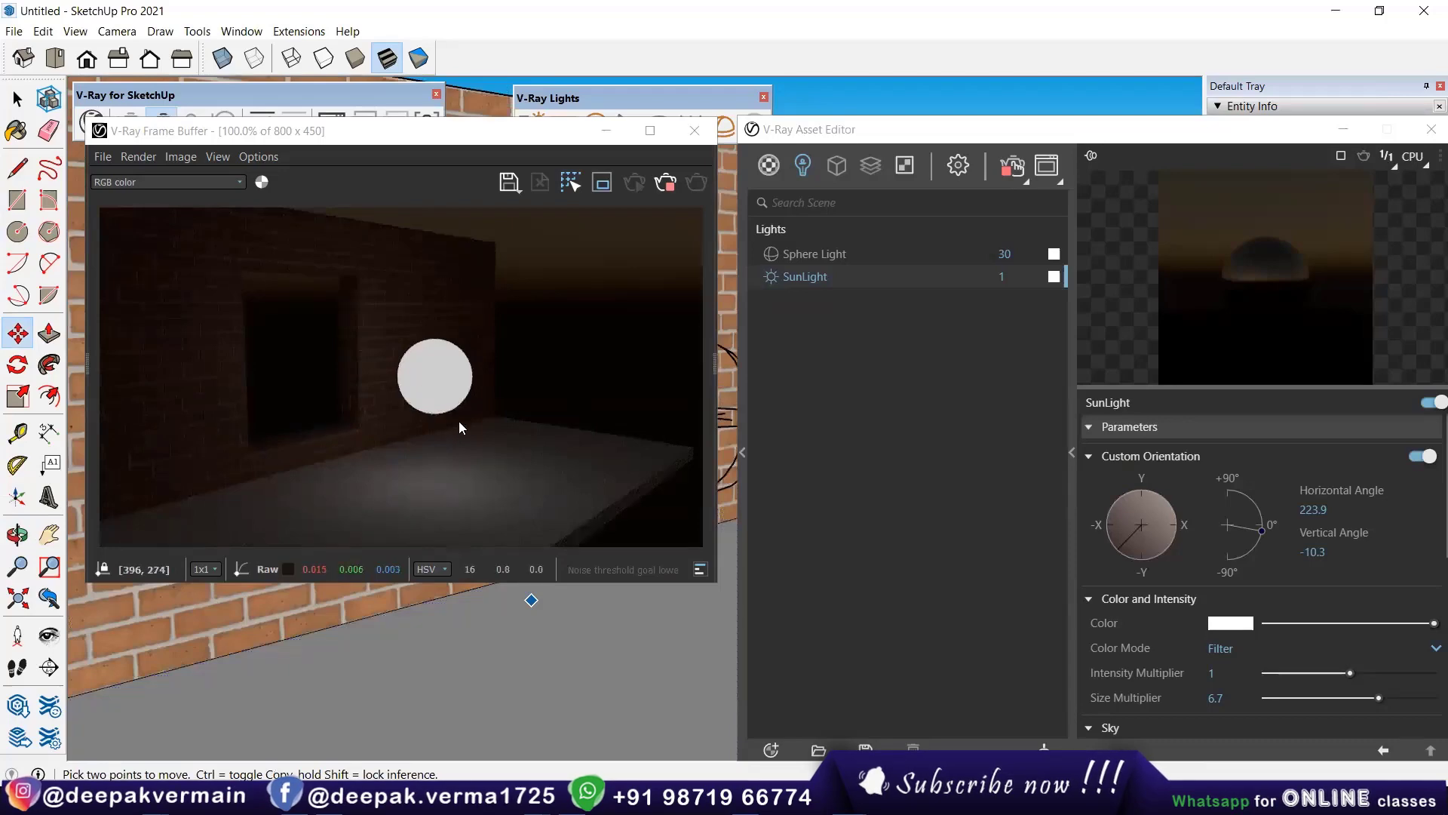
pyautogui.moveTo(851, 134); pyautogui.dragTo(819, 71)
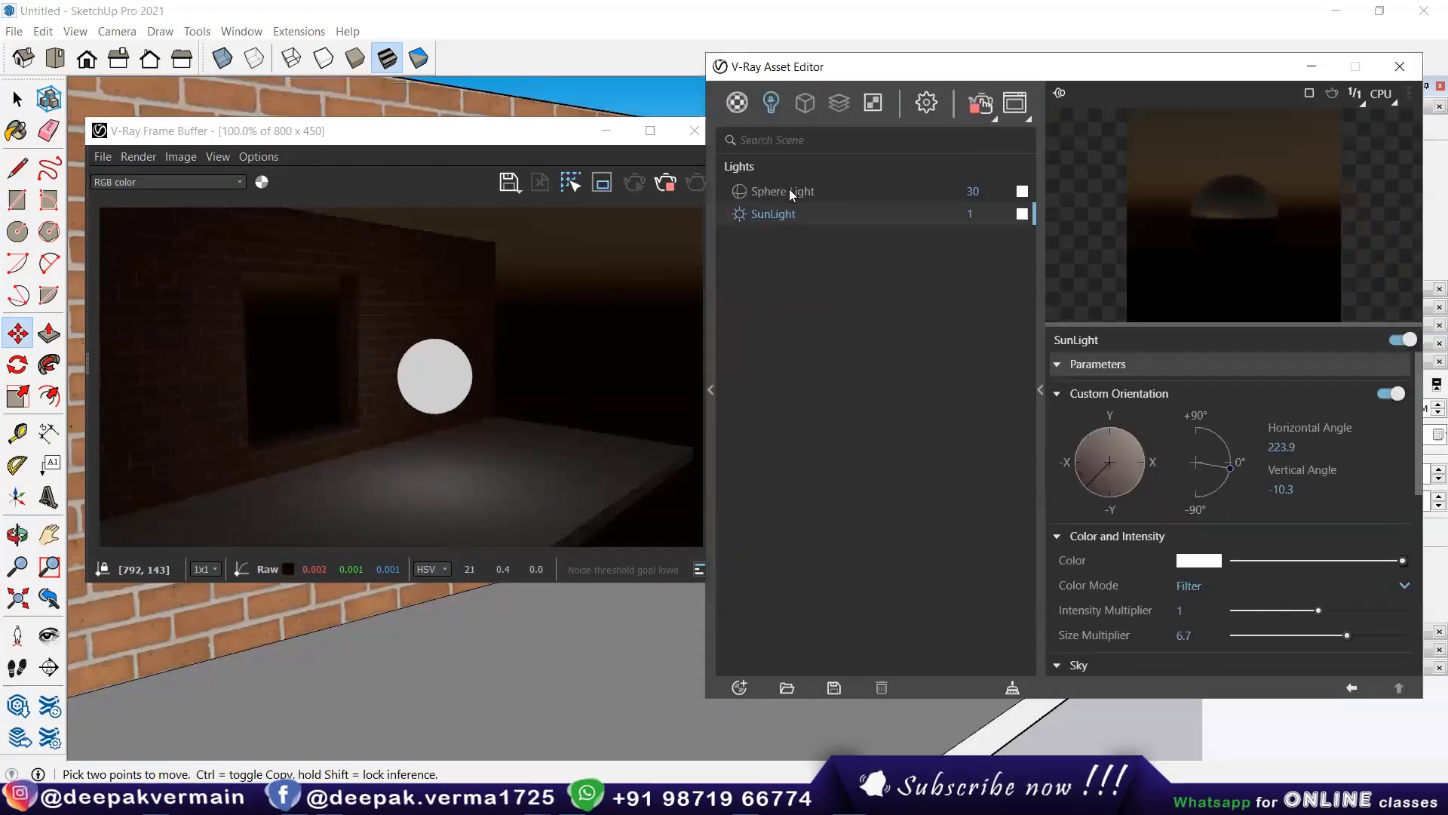
pyautogui.click(789, 189)
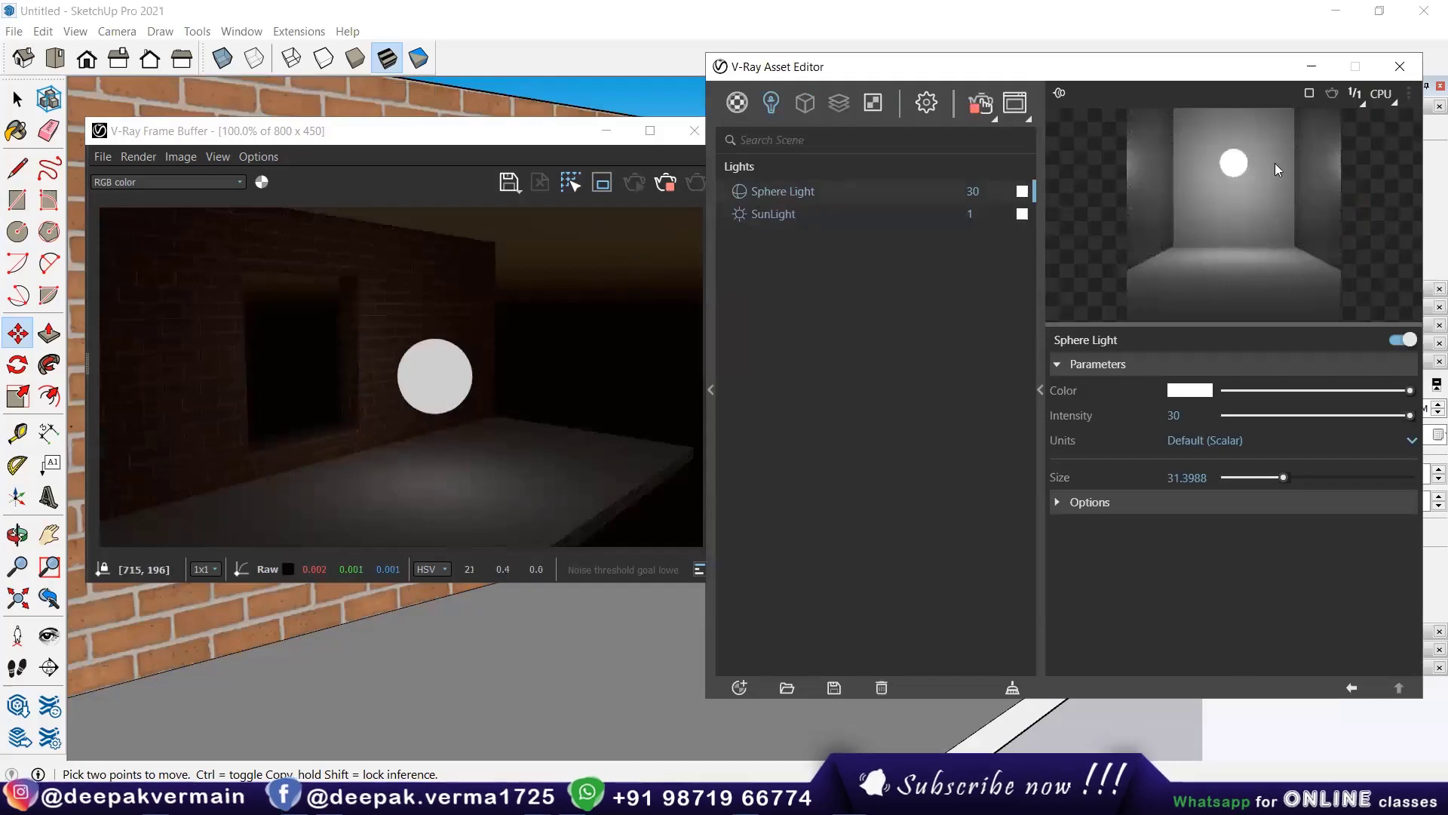
pyautogui.moveTo(1141, 81); pyautogui.dragTo(1106, 74)
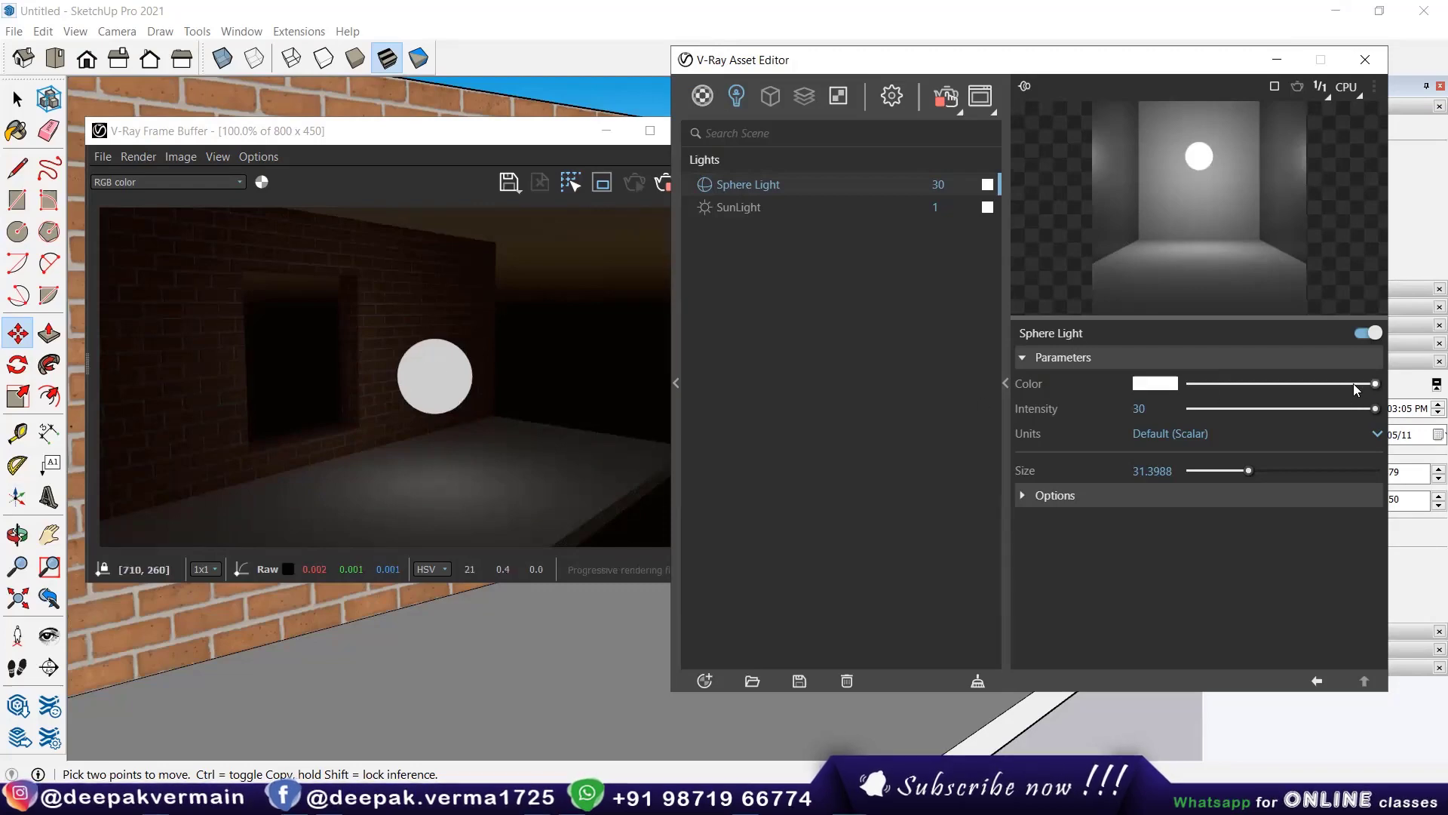
pyautogui.moveTo(1356, 390)
pyautogui.mouseDown()
pyautogui.moveTo(1241, 384)
pyautogui.moveTo(1375, 383)
pyautogui.mouseUp()
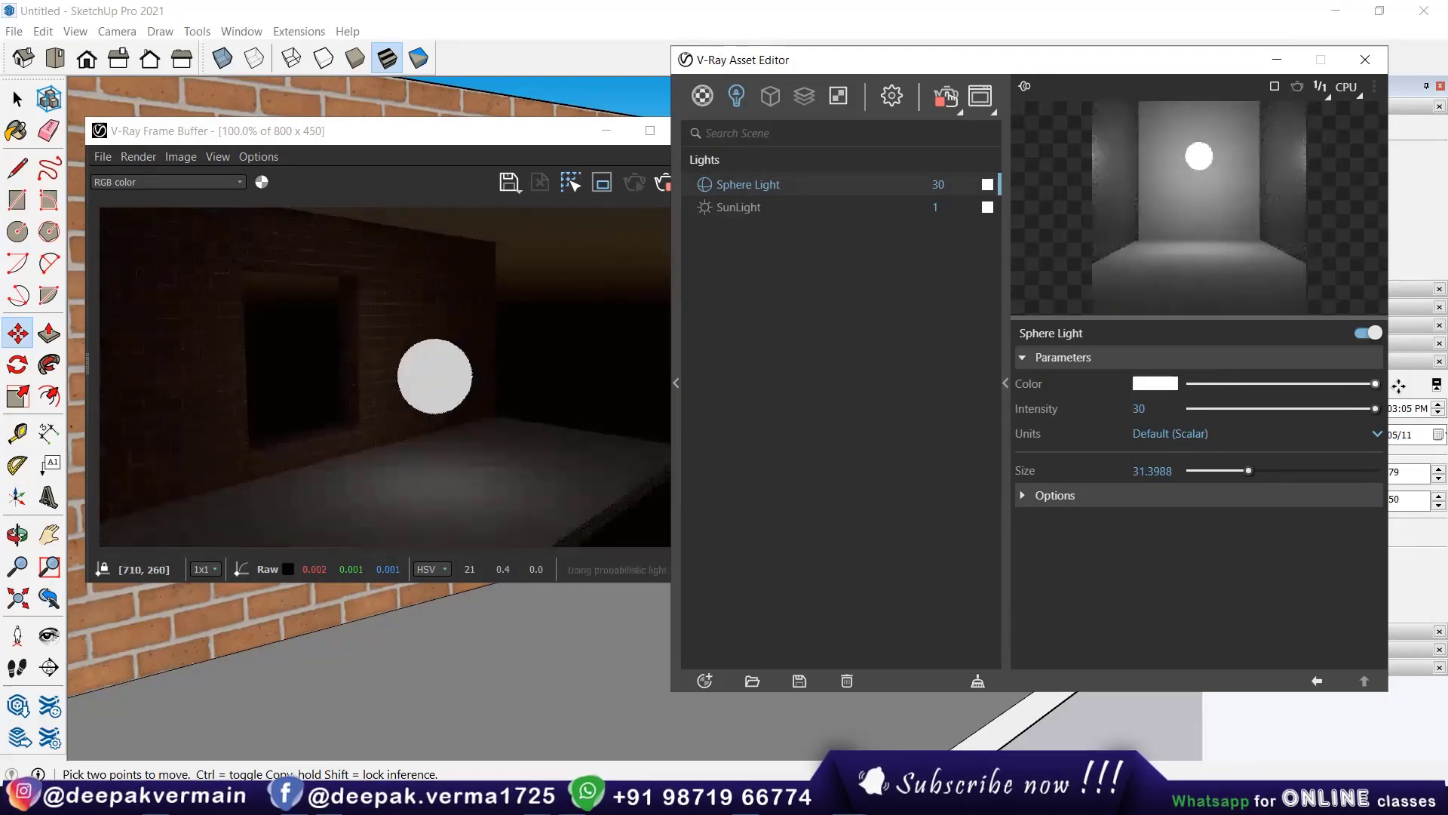
pyautogui.click(1155, 383)
pyautogui.click(834, 370)
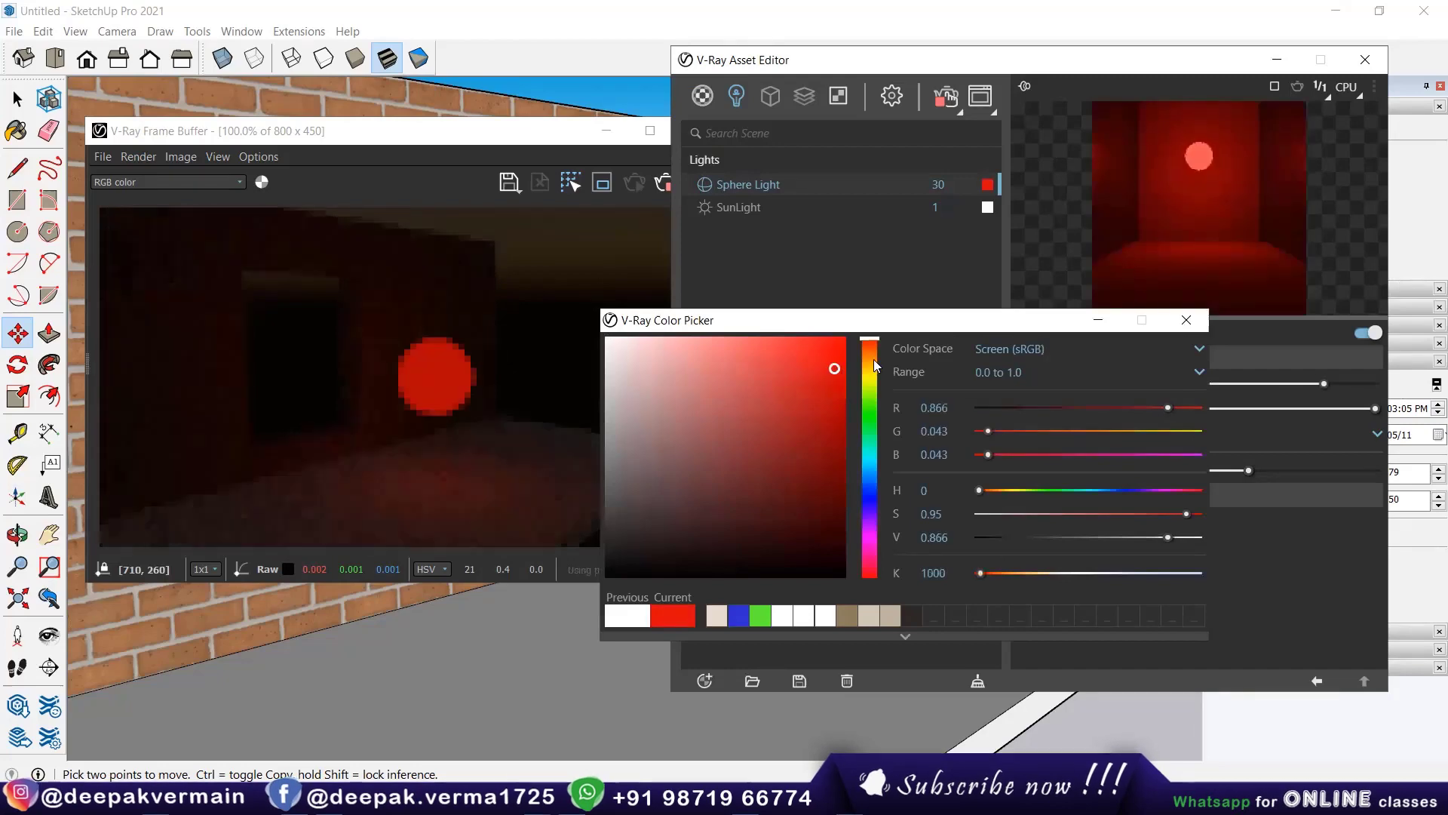
pyautogui.click(870, 393)
pyautogui.moveTo(873, 415); pyautogui.dragTo(870, 436)
pyautogui.moveTo(686, 379); pyautogui.dragTo(462, 372)
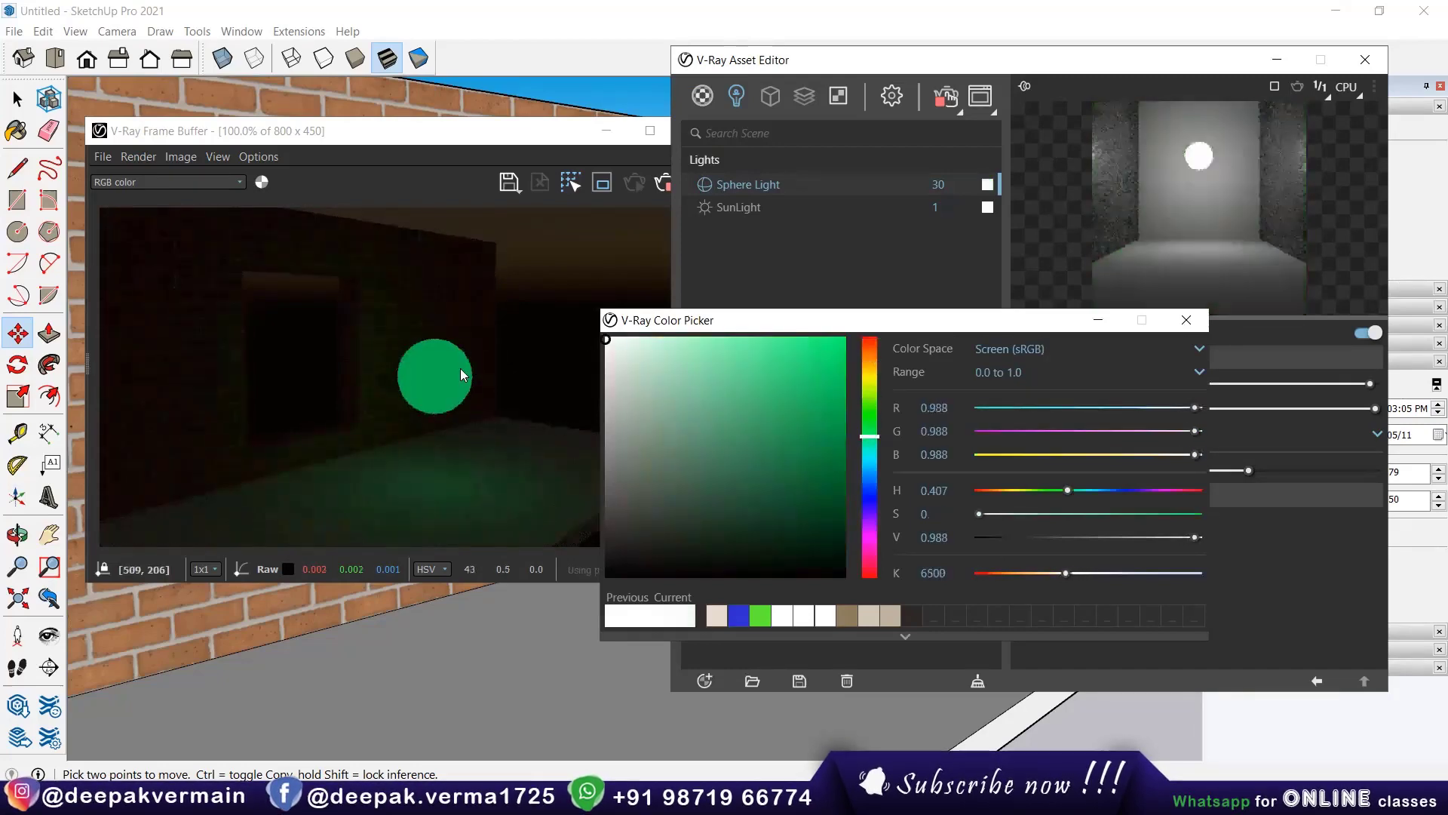
pyautogui.click(1186, 320)
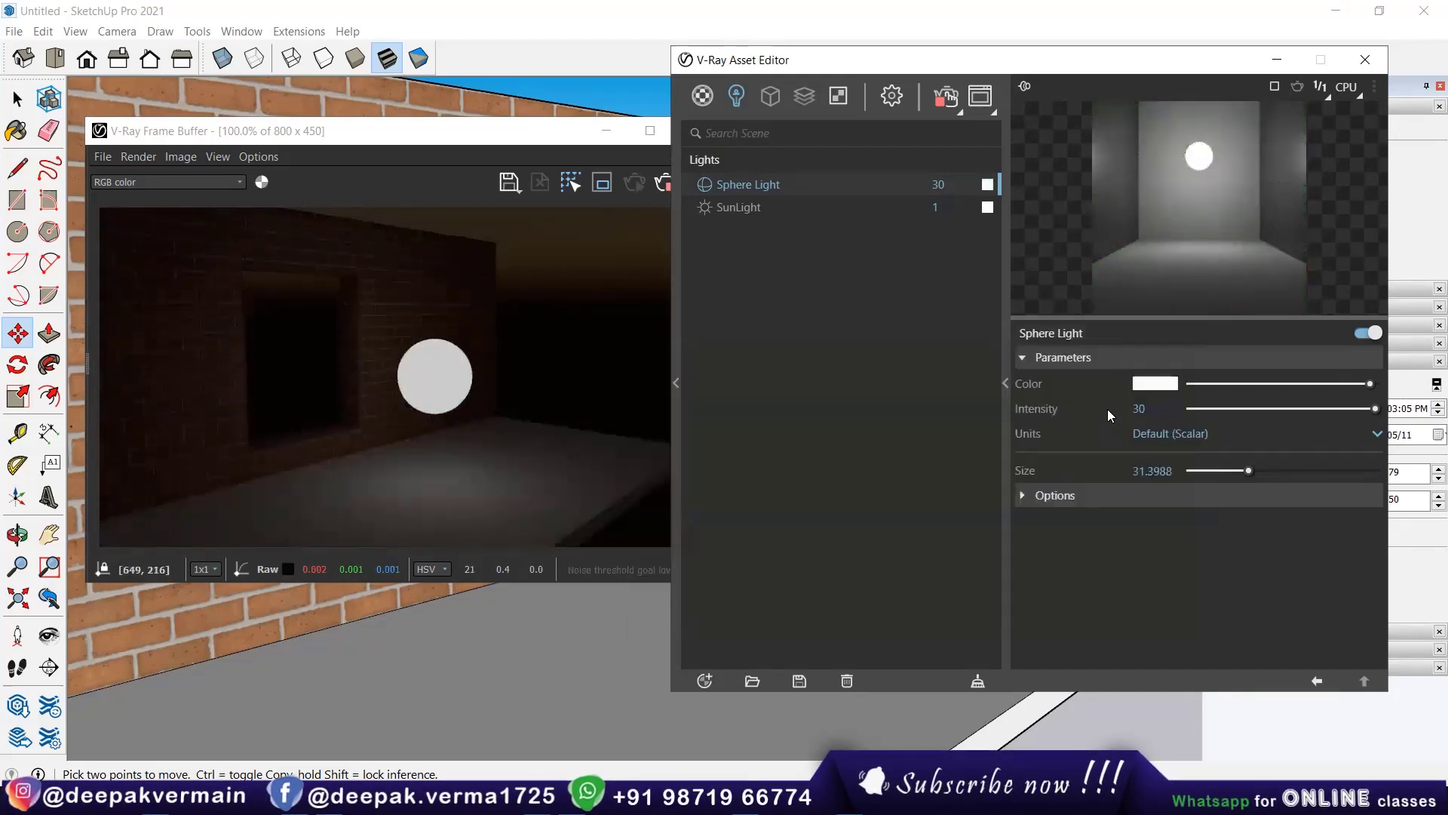
pyautogui.moveTo(1162, 409)
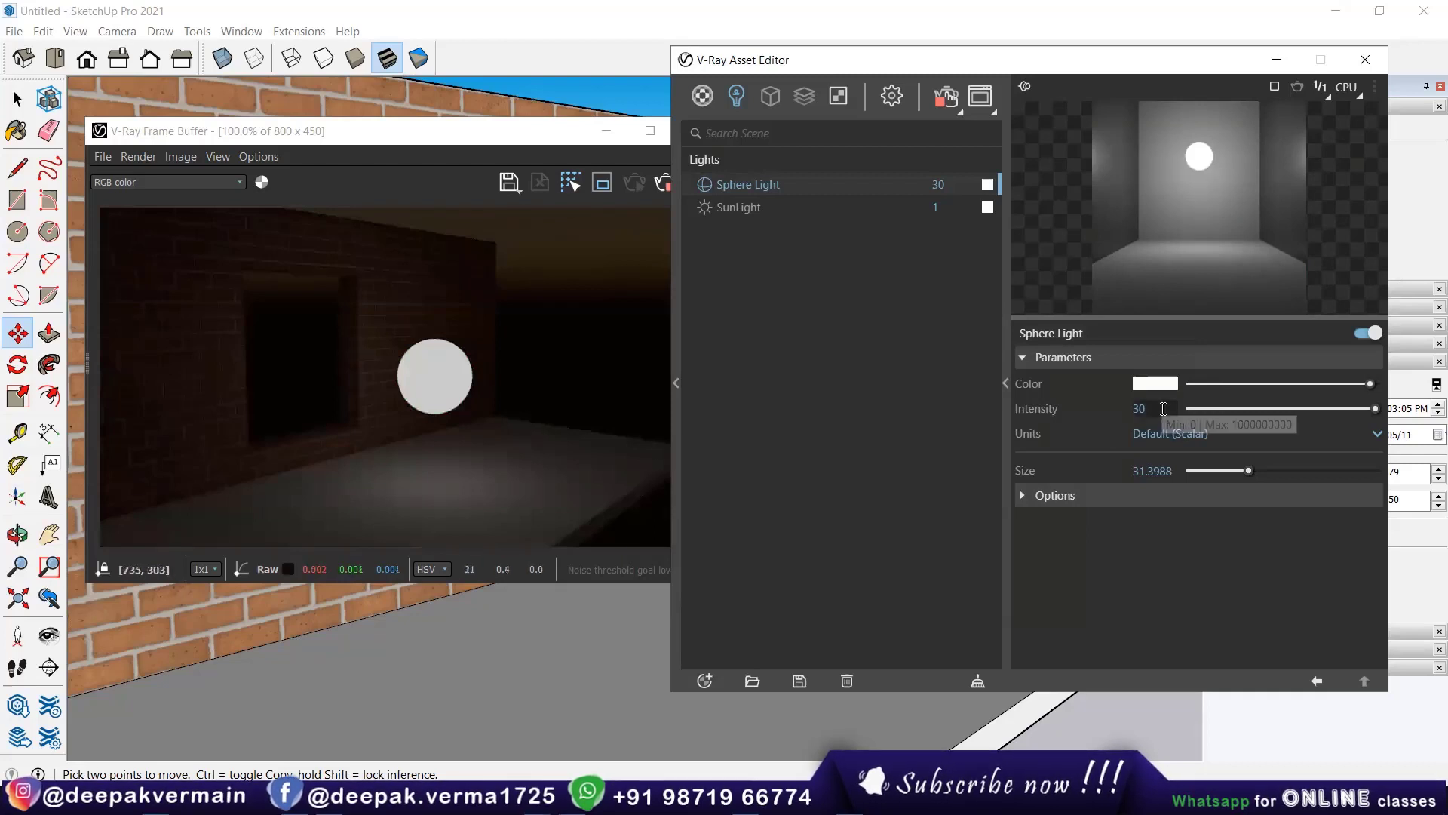
# Step: Set the sphere light's intensity to 100
pyautogui.moveTo(1300, 409); pyautogui.dragTo(1247, 414)
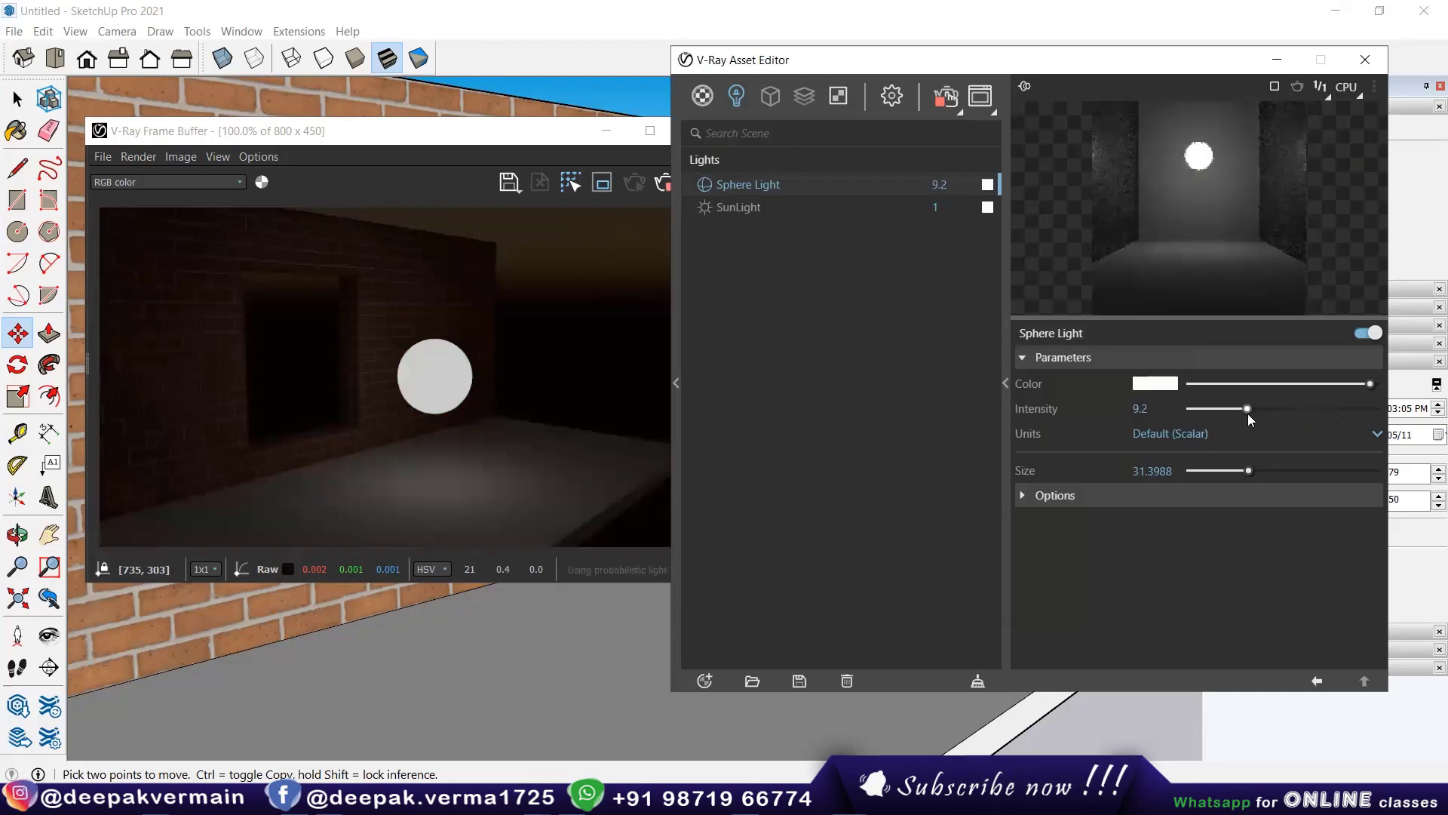
pyautogui.doubleClick(1140, 408)
pyautogui.write('30')
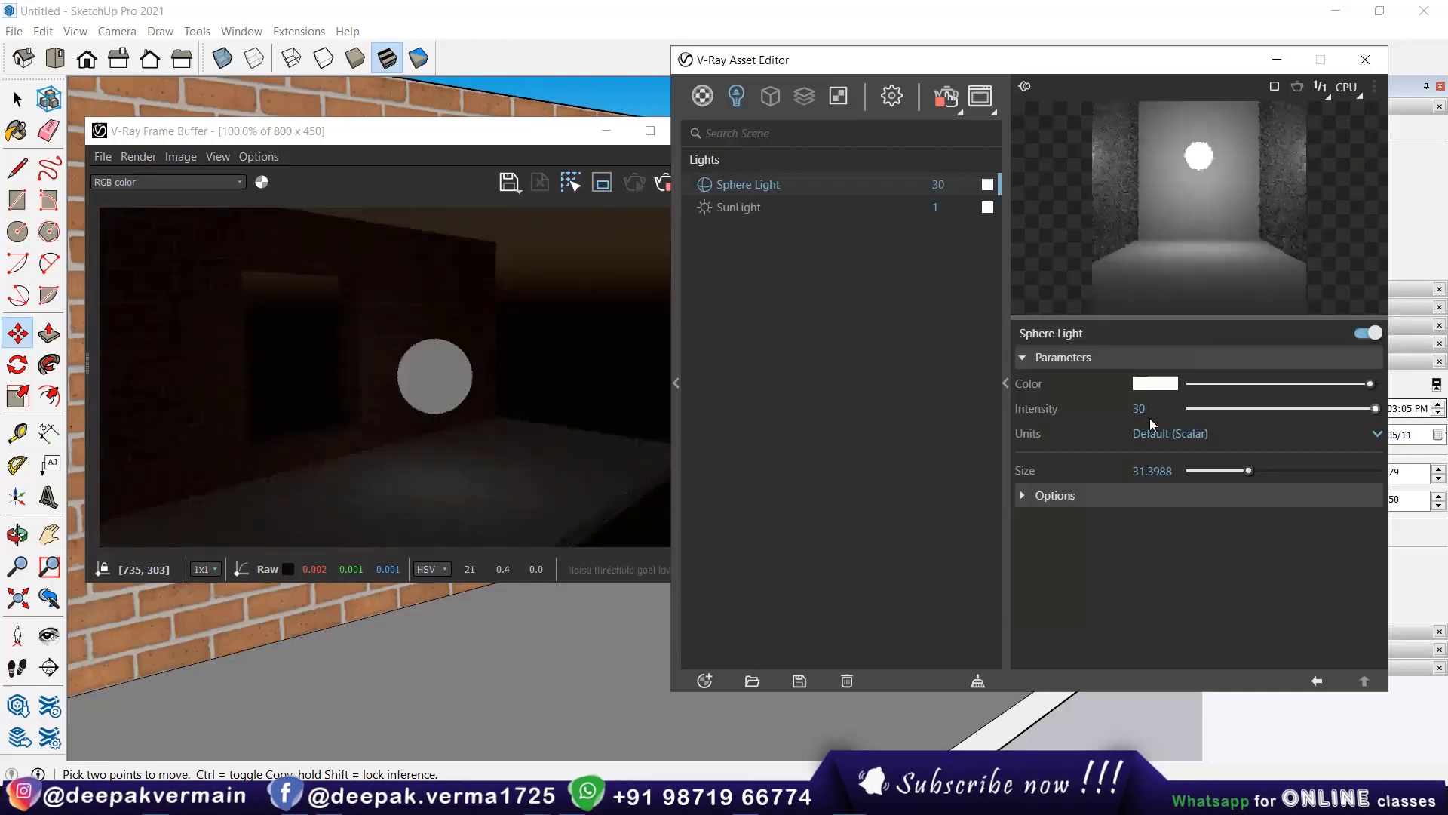
pyautogui.moveTo(1036, 409)
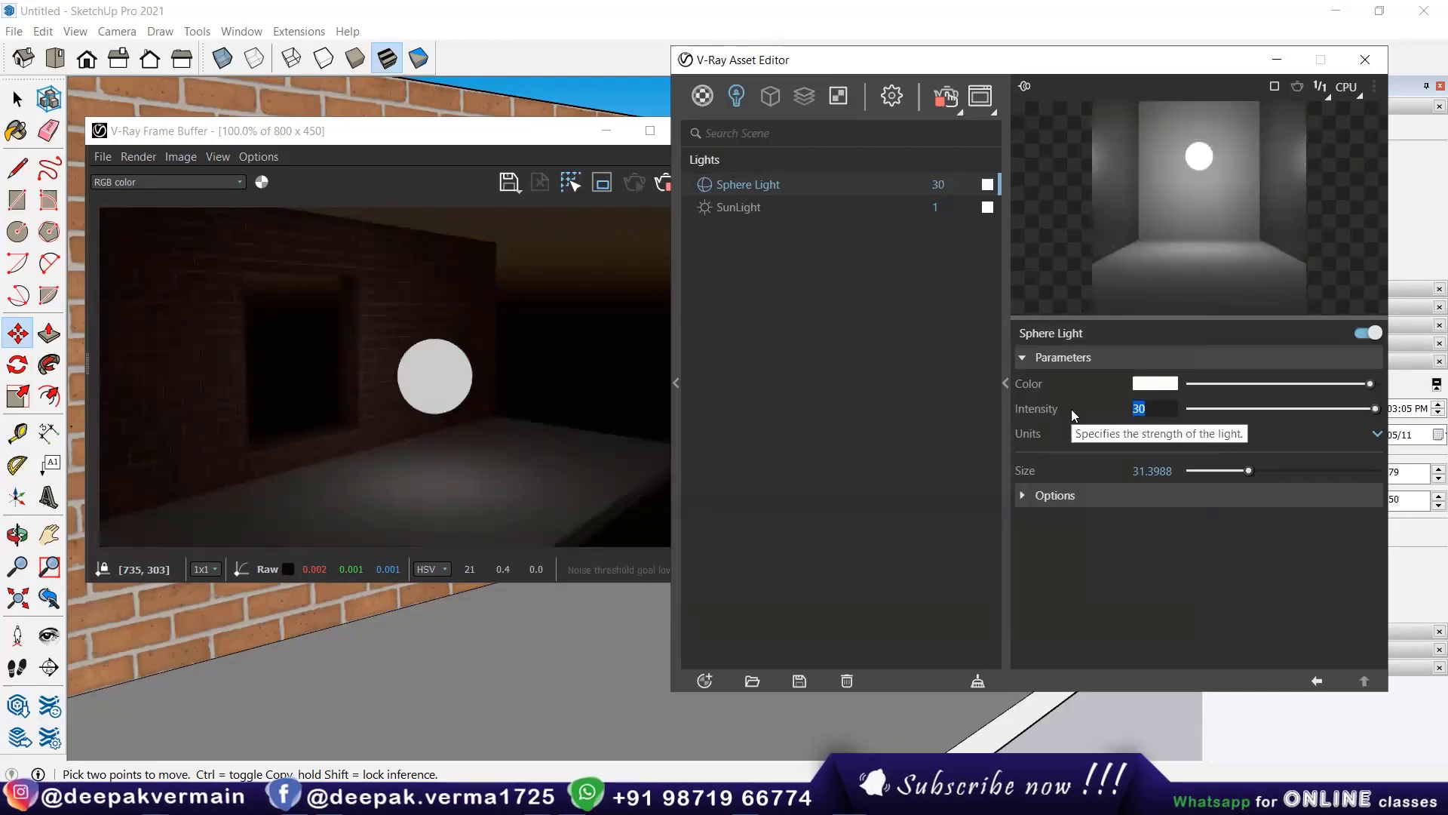
pyautogui.write('100')
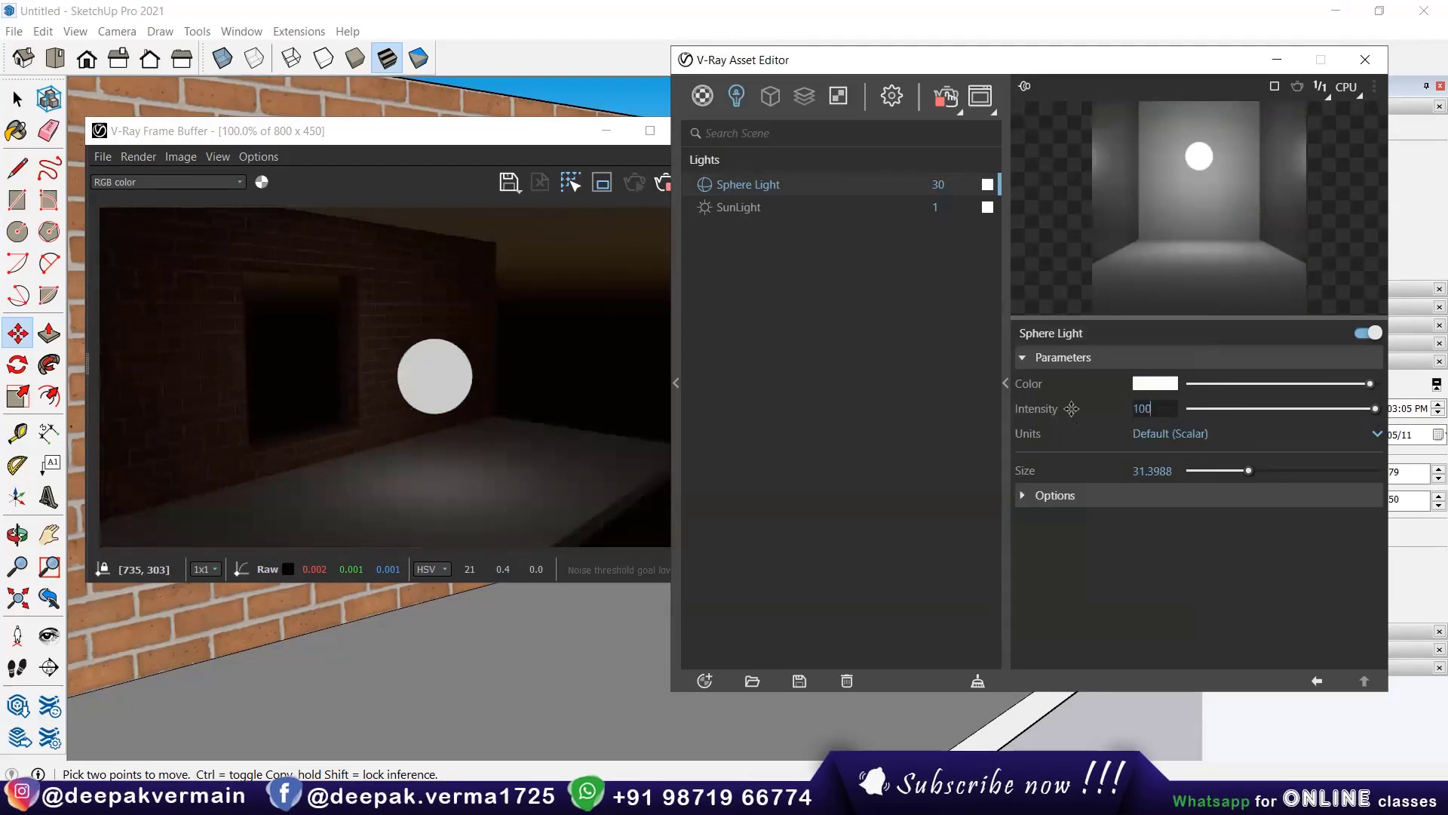
pyautogui.press('Return')
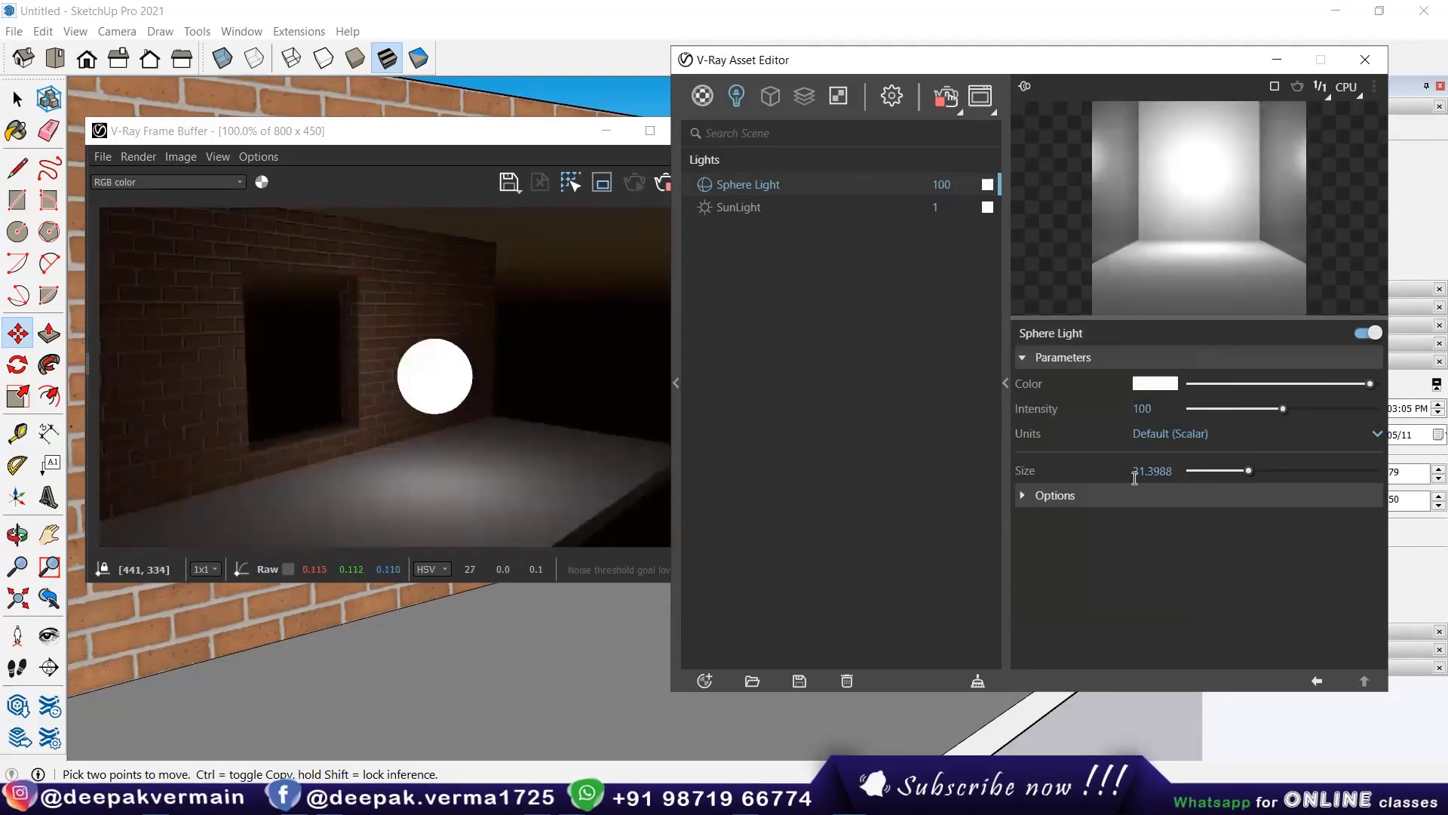
# Step: Try Luminous Power (Lumens) and other intensity units, keeping Default (Scalar)
pyautogui.click(1201, 433)
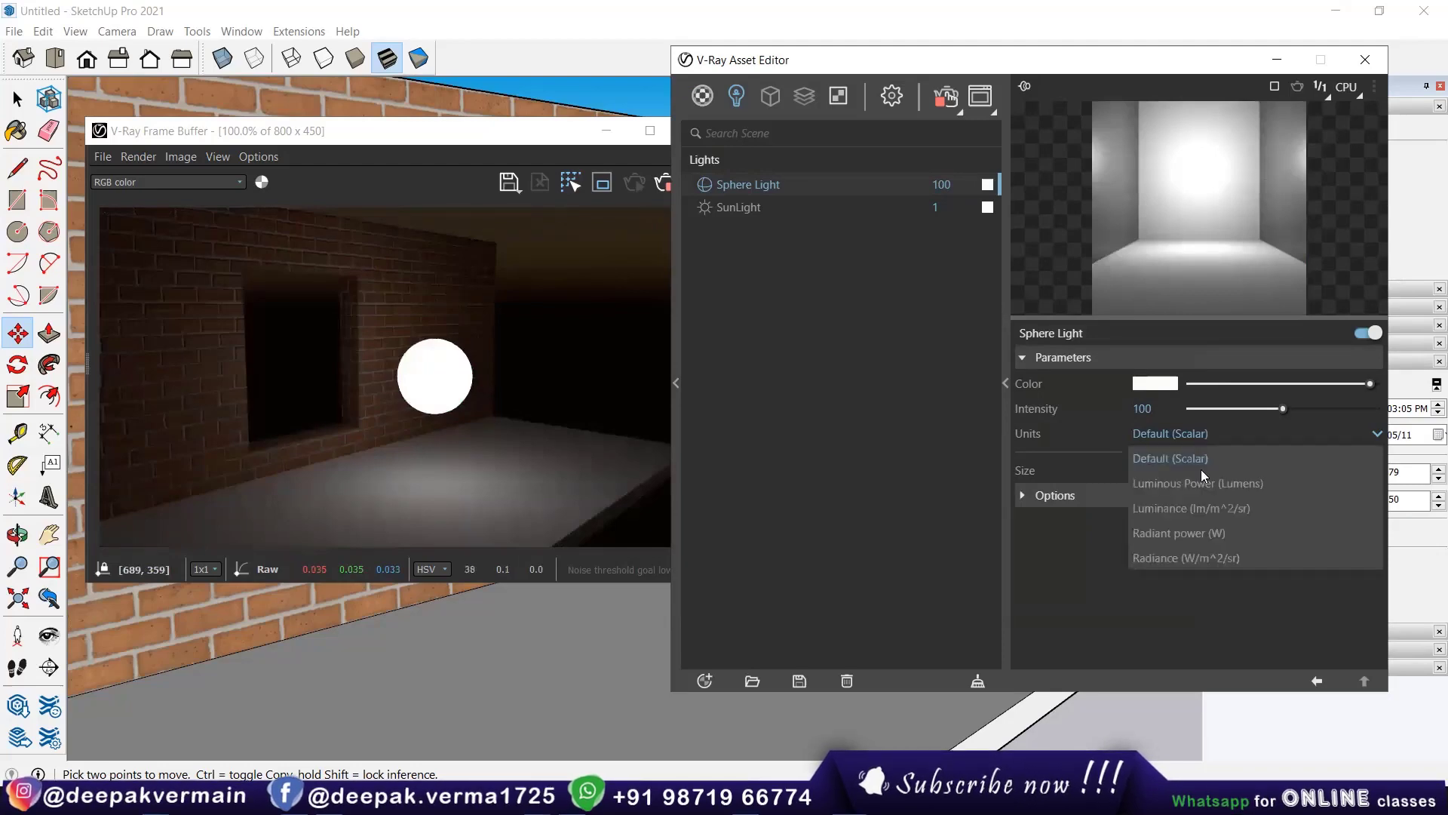
pyautogui.click(1185, 483)
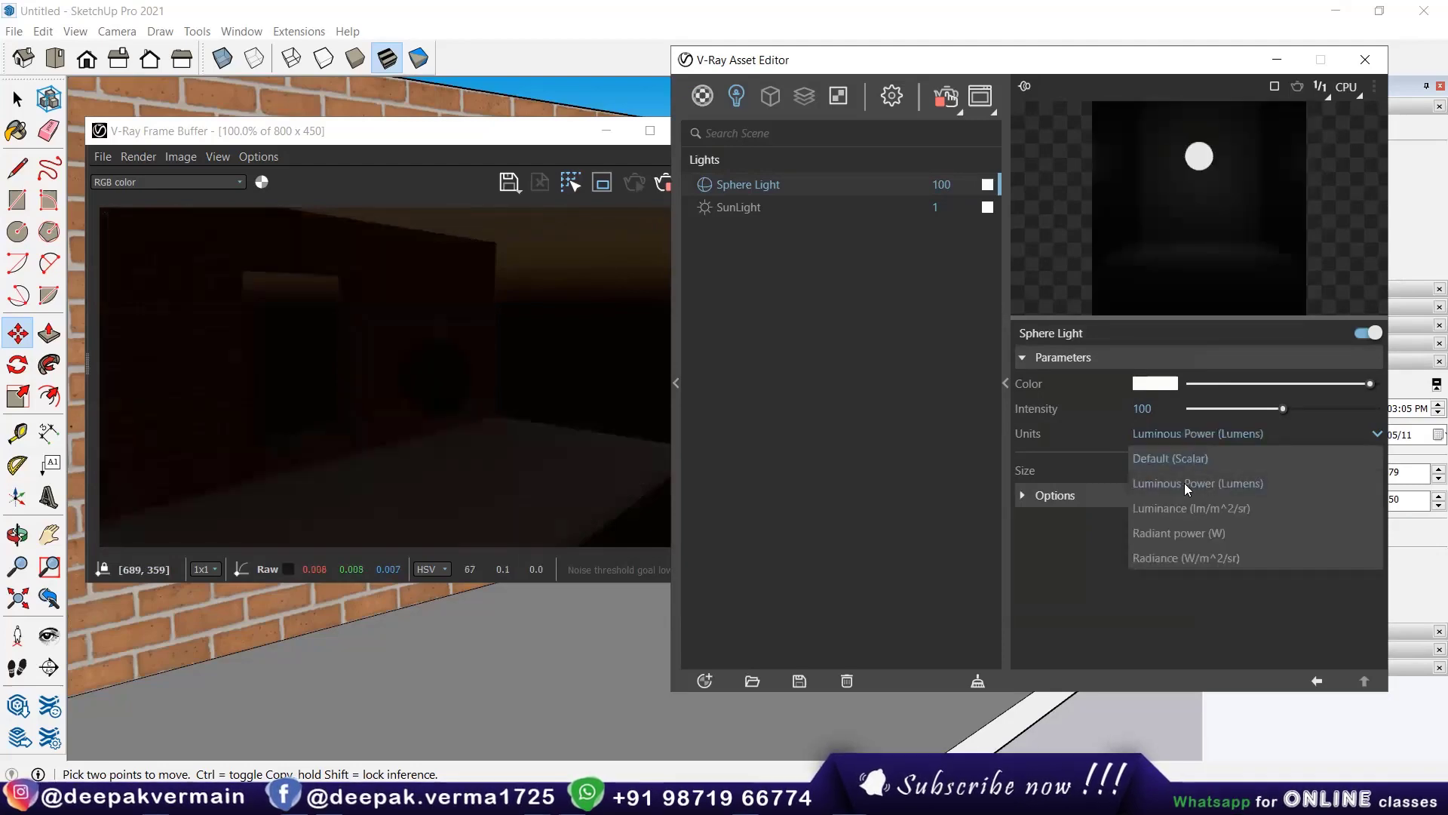
pyautogui.scroll(-1, 1184, 477)
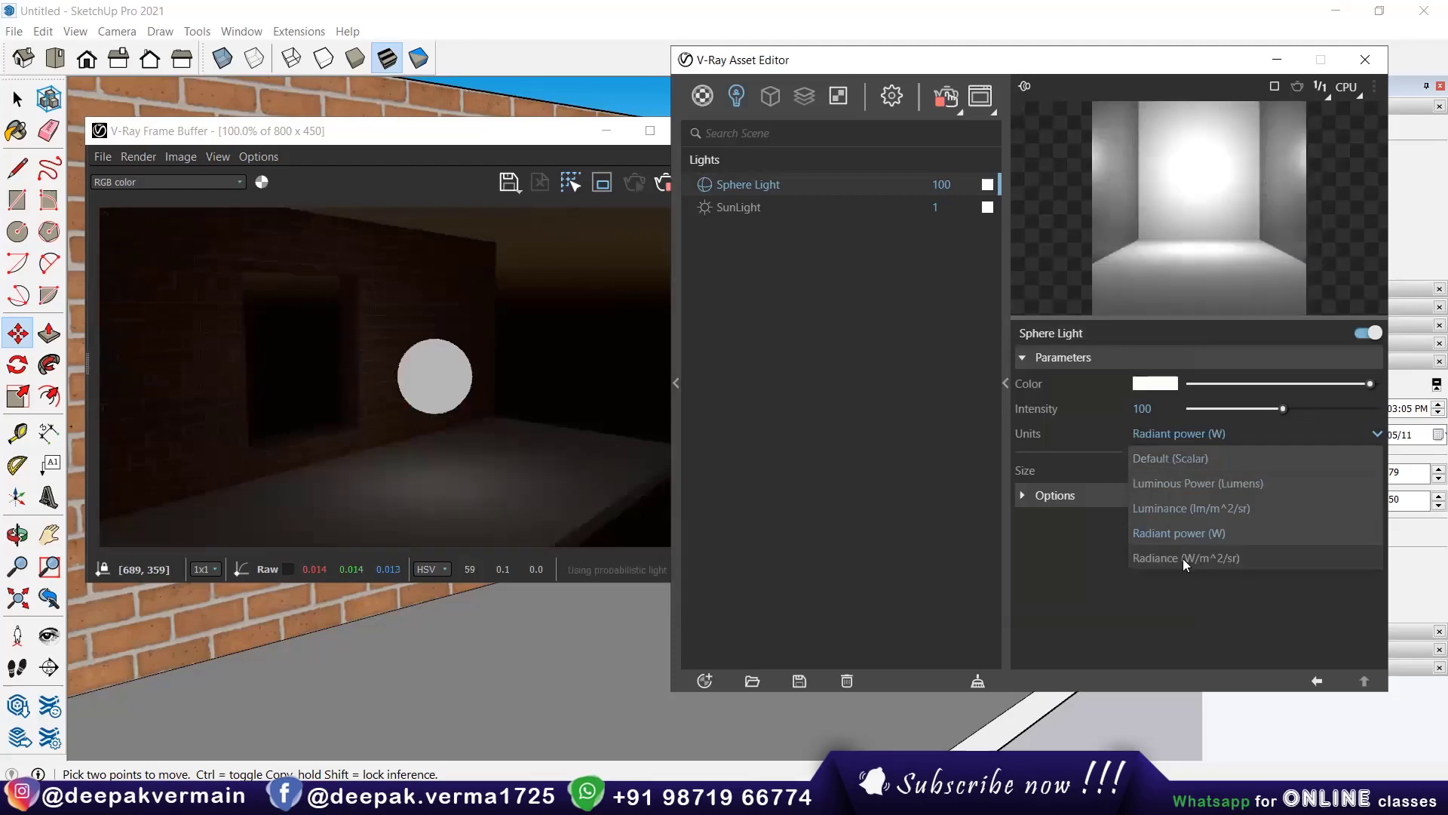
pyautogui.click(1182, 559)
pyautogui.scroll(4, 1235, 431)
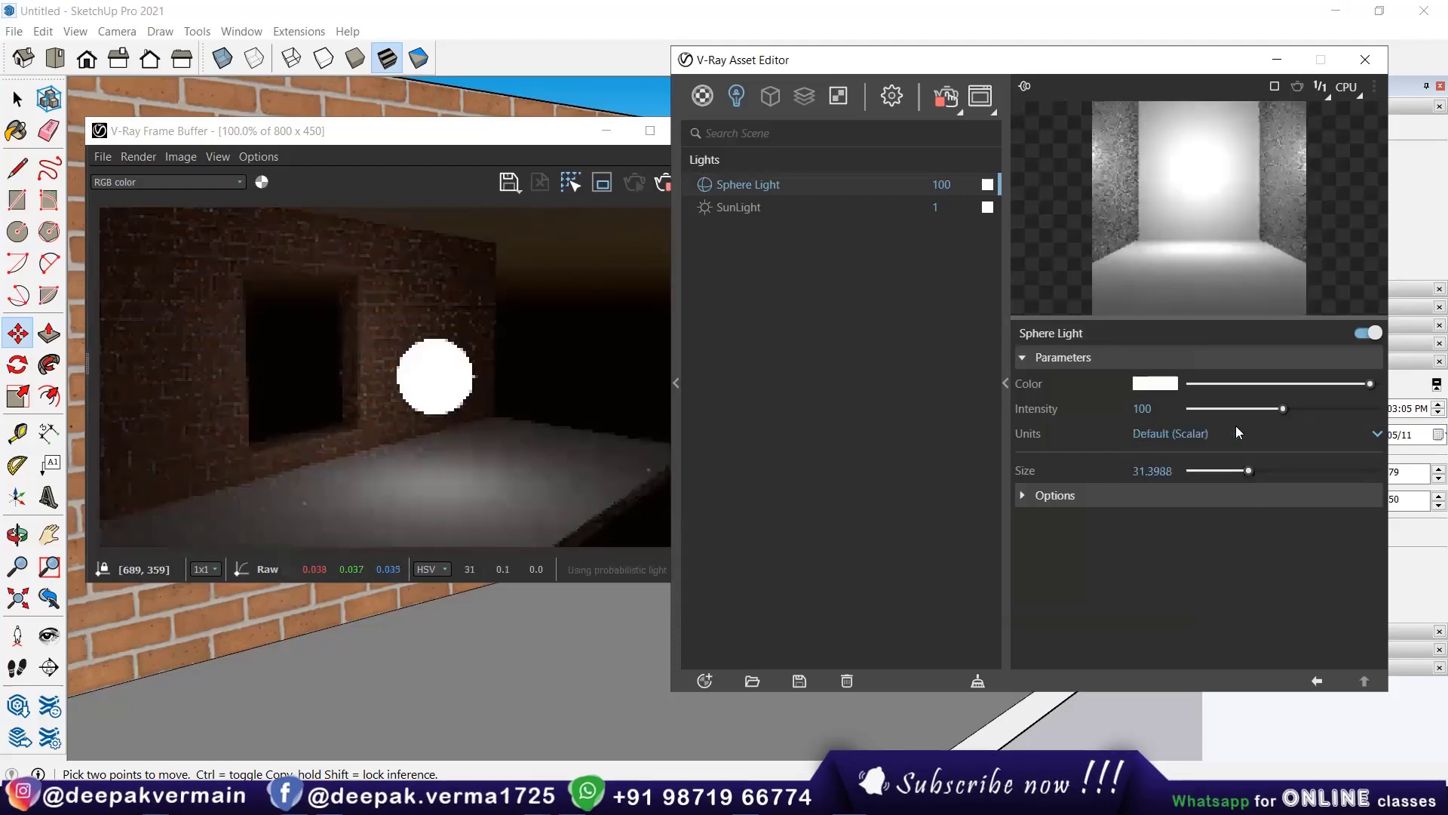
# Step: Set the sphere light size to 34.9 after trying 55.7 and 79.4
pyautogui.moveTo(1246, 469); pyautogui.dragTo(1293, 470)
pyautogui.click(1336, 470)
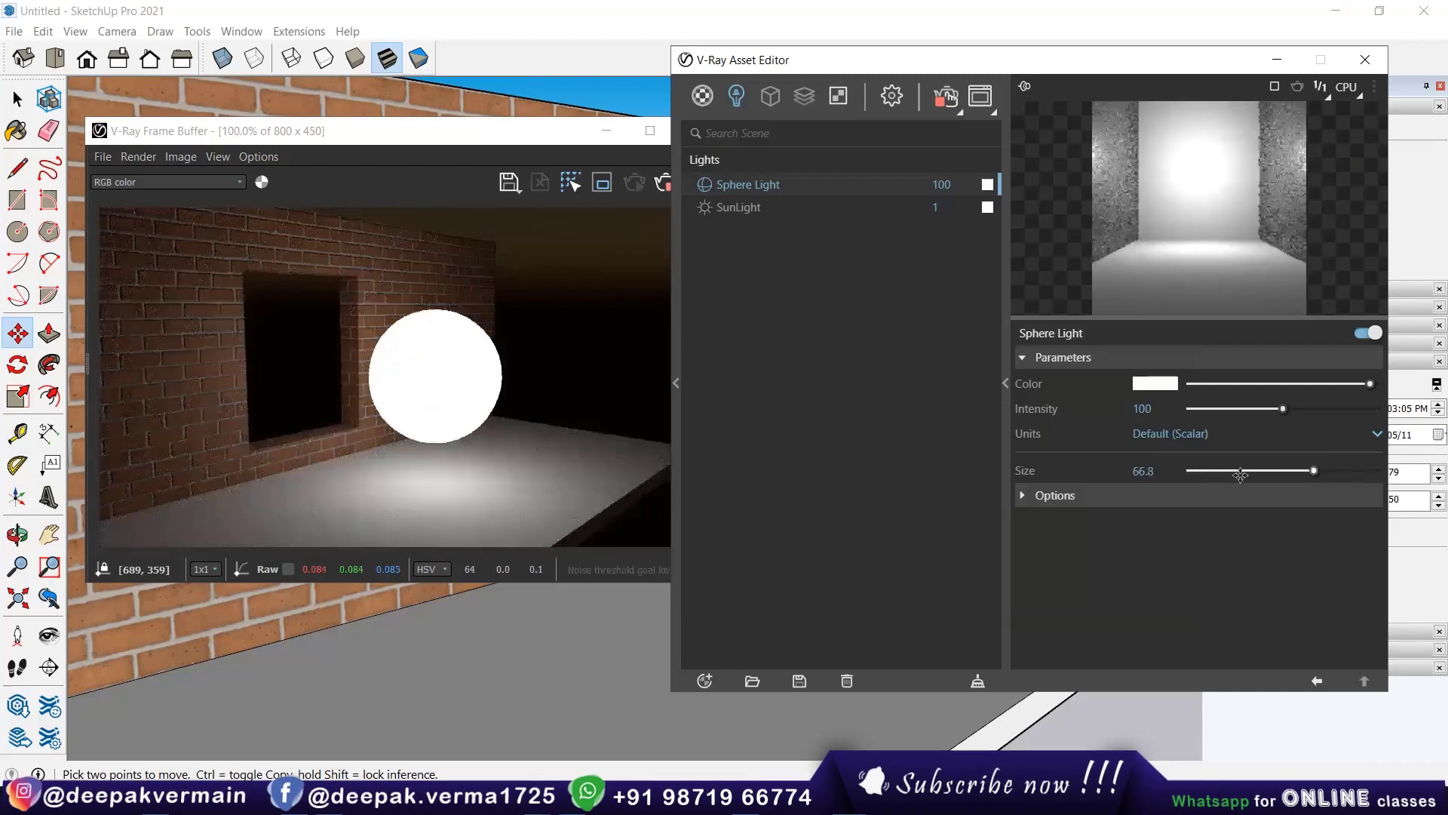
pyautogui.click(1255, 469)
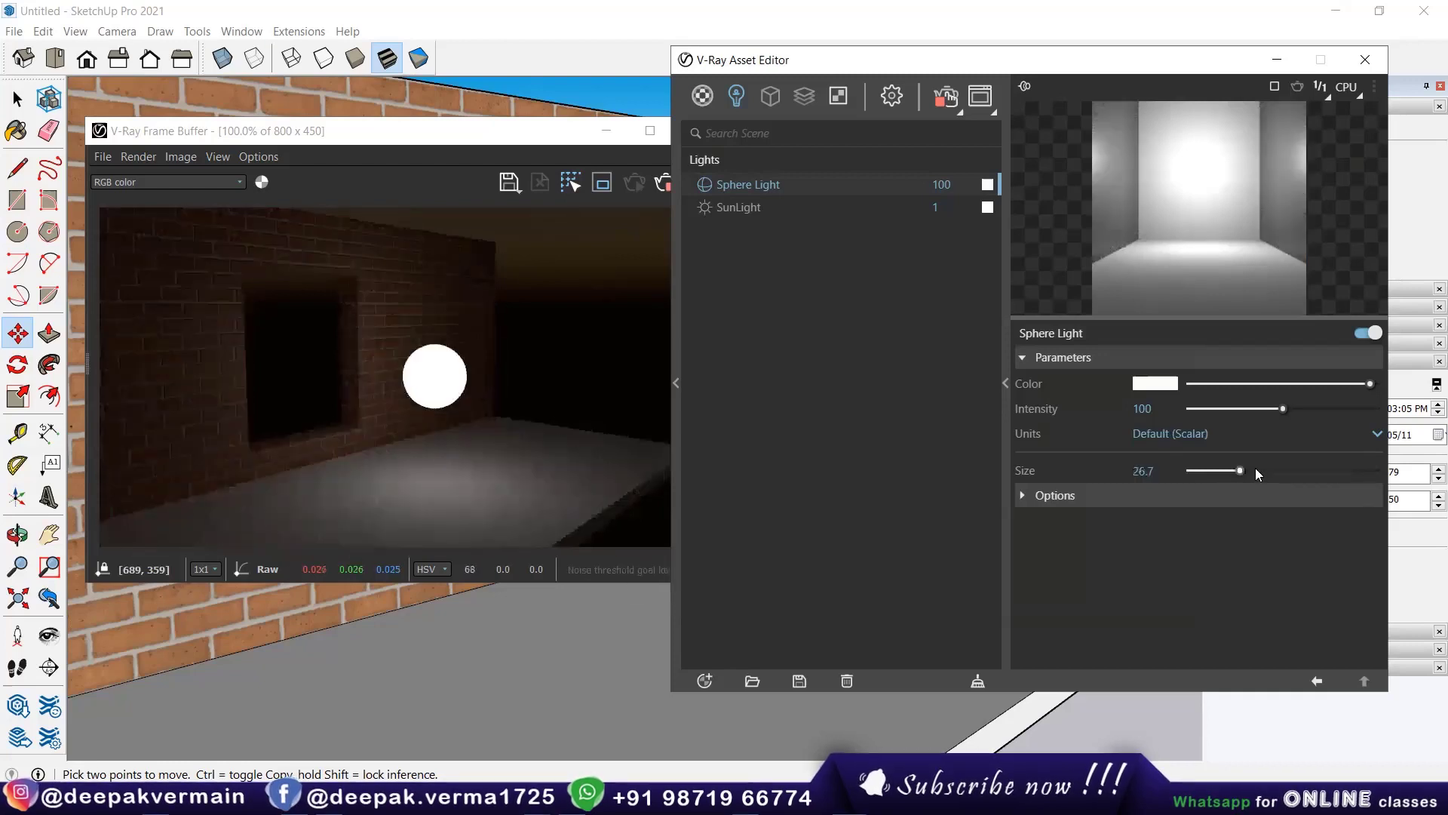
# Step: Show the Sphere Light's Options and try Invisible and No Decay, leaving both off
pyautogui.click(1054, 495)
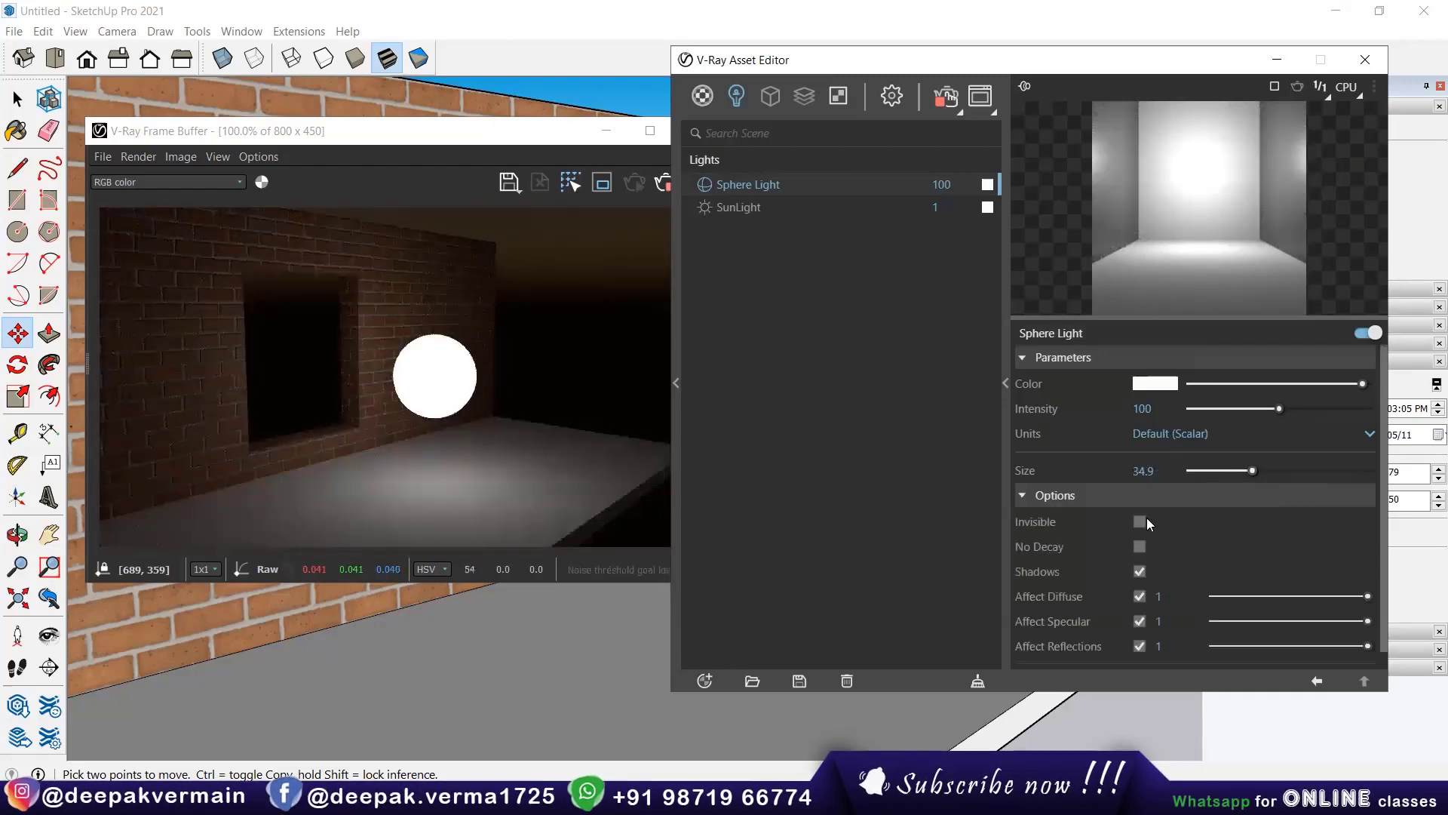
pyautogui.click(1140, 503)
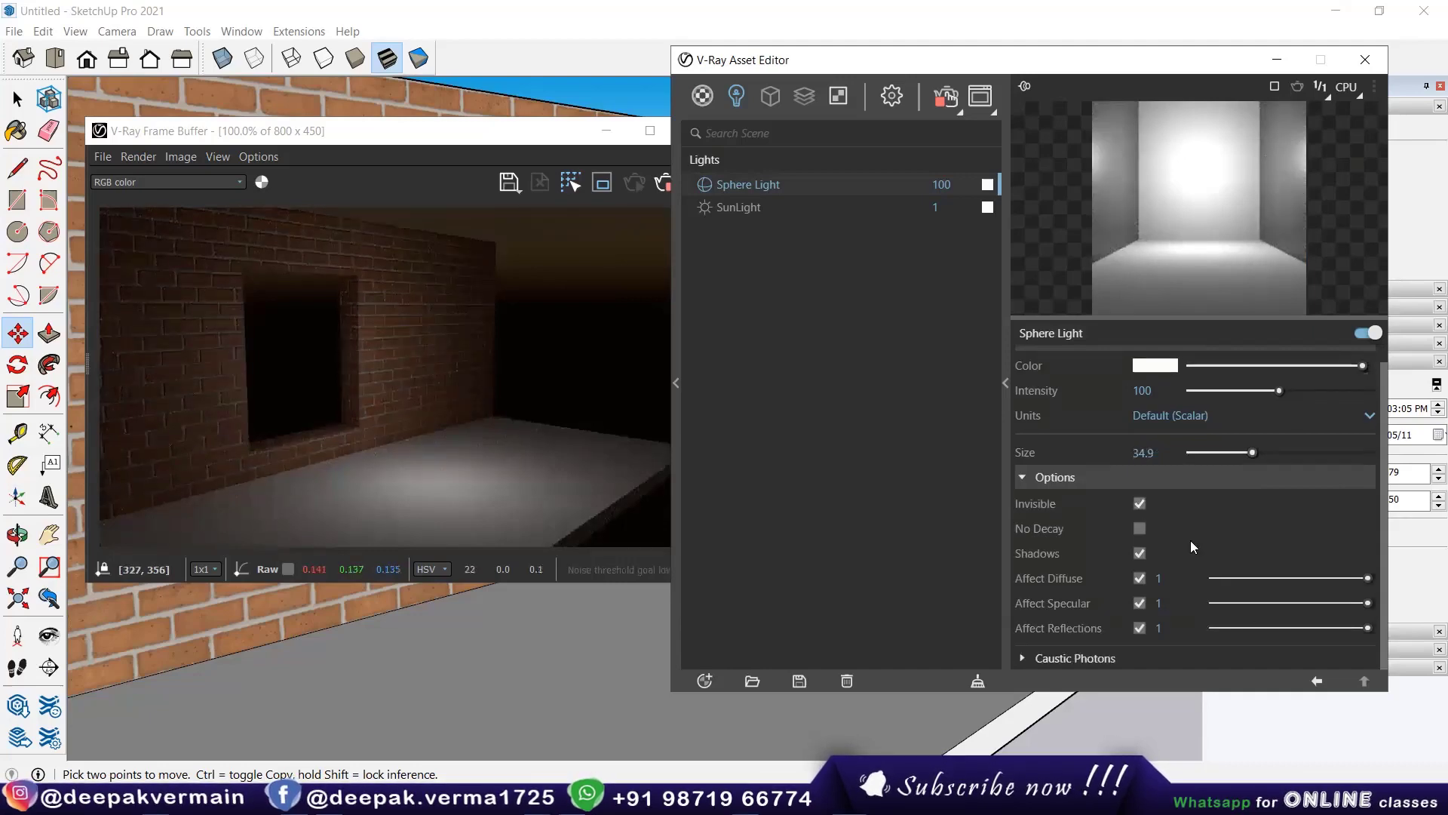
pyautogui.click(1141, 505)
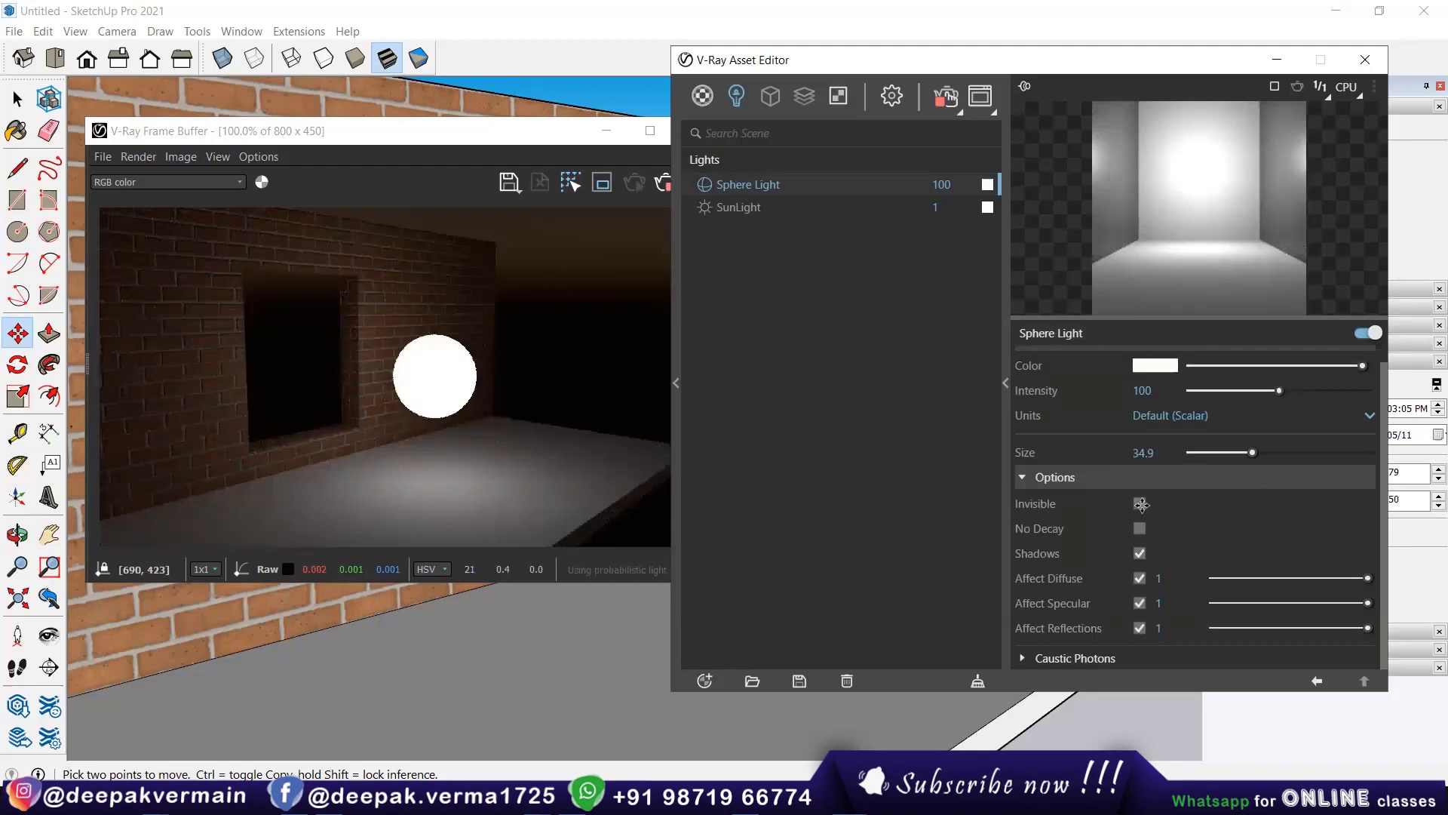
pyautogui.click(1139, 529)
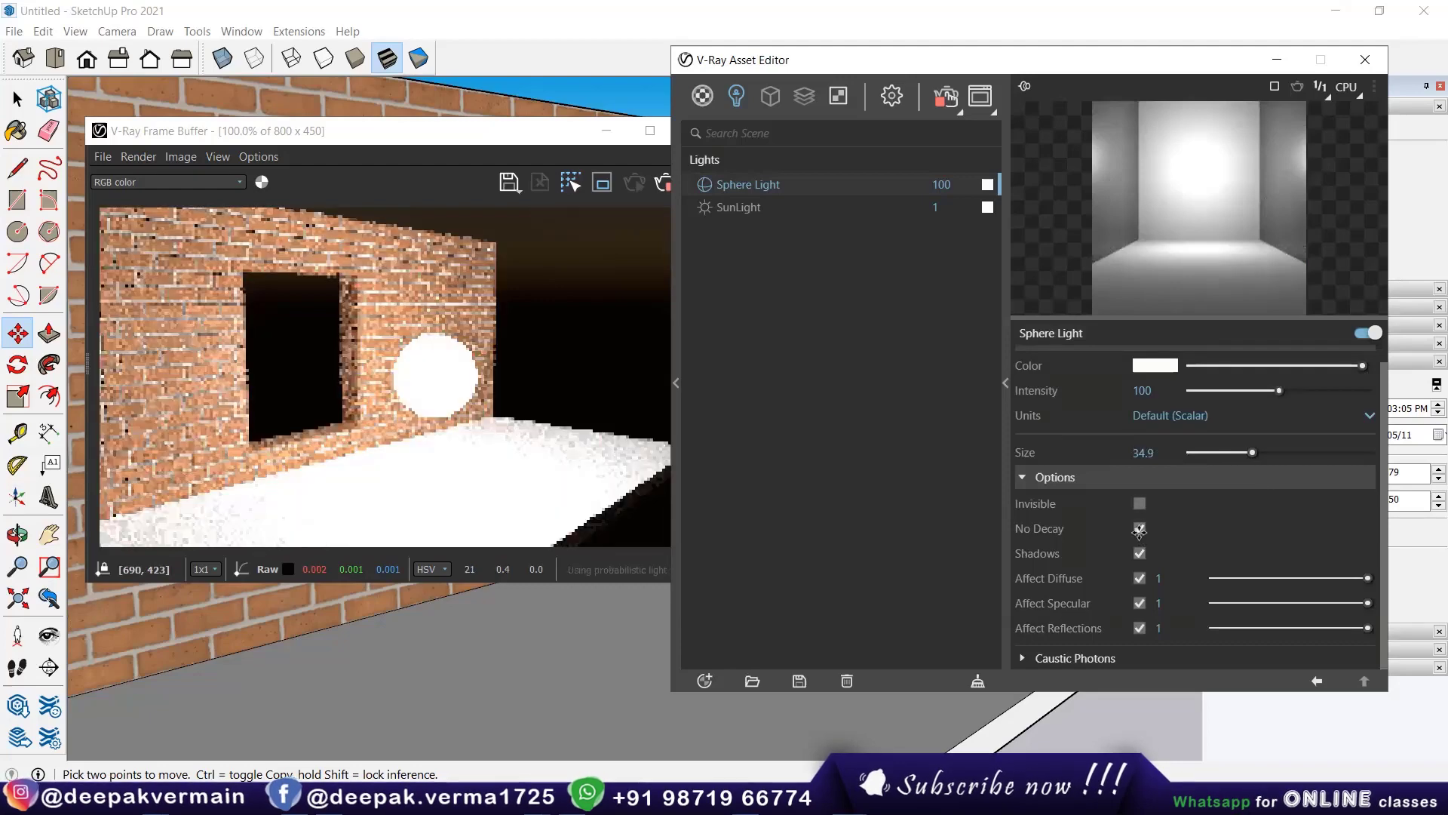
pyautogui.click(1139, 529)
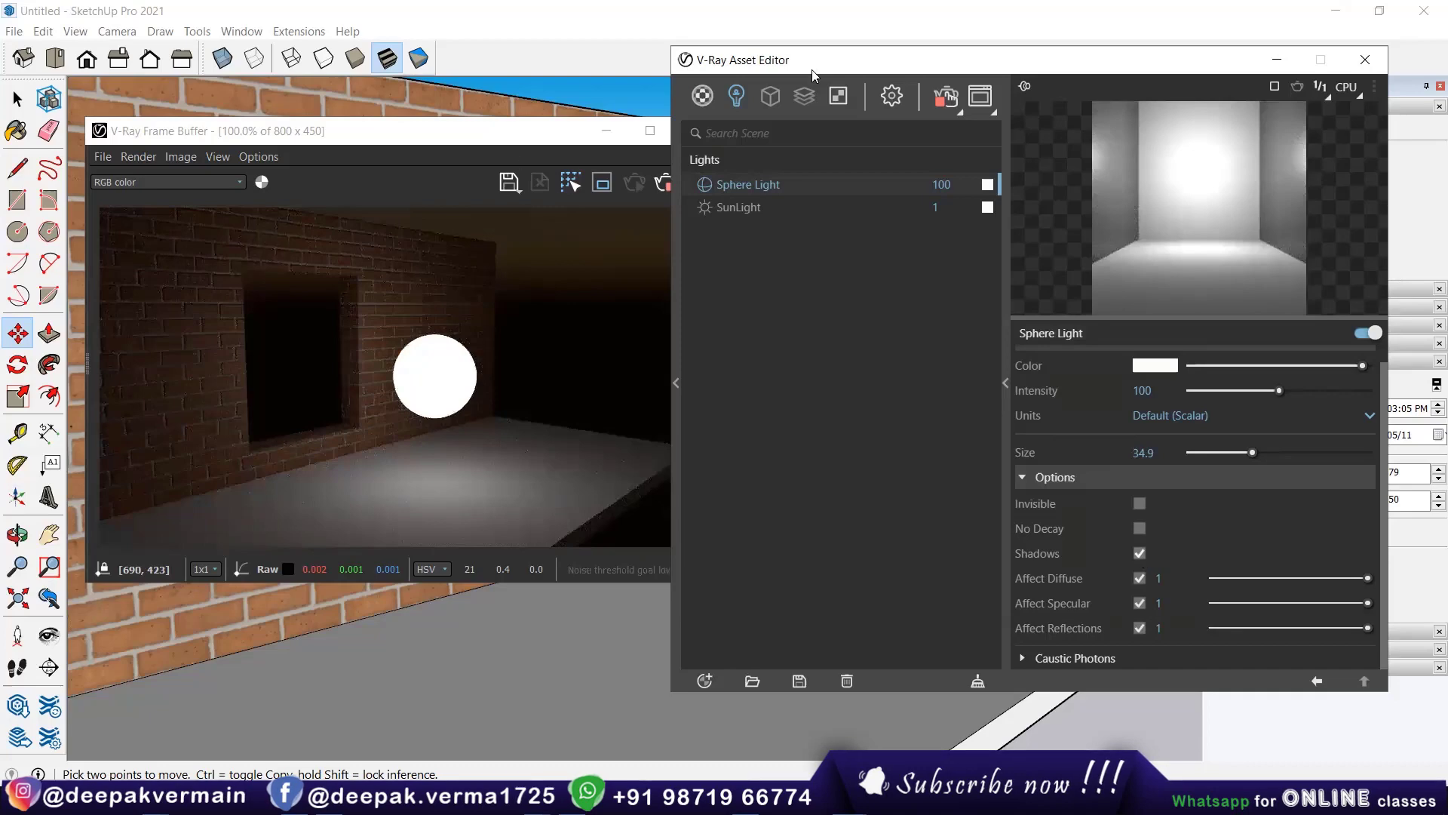
# Step: Draw a rectangle on the floor before the wall and push/pull it into a box
pyautogui.click(18, 202)
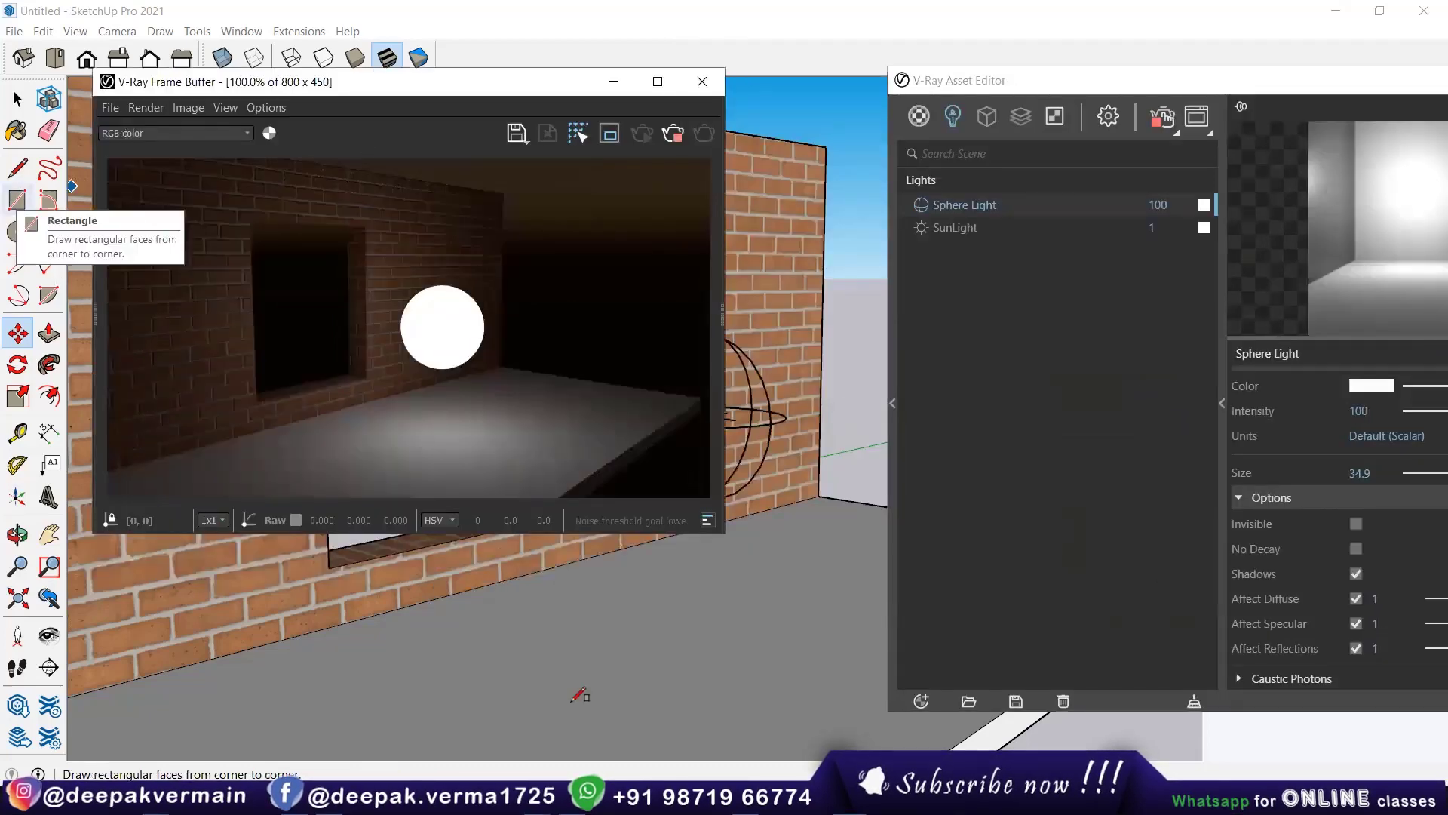
pyautogui.click(606, 686)
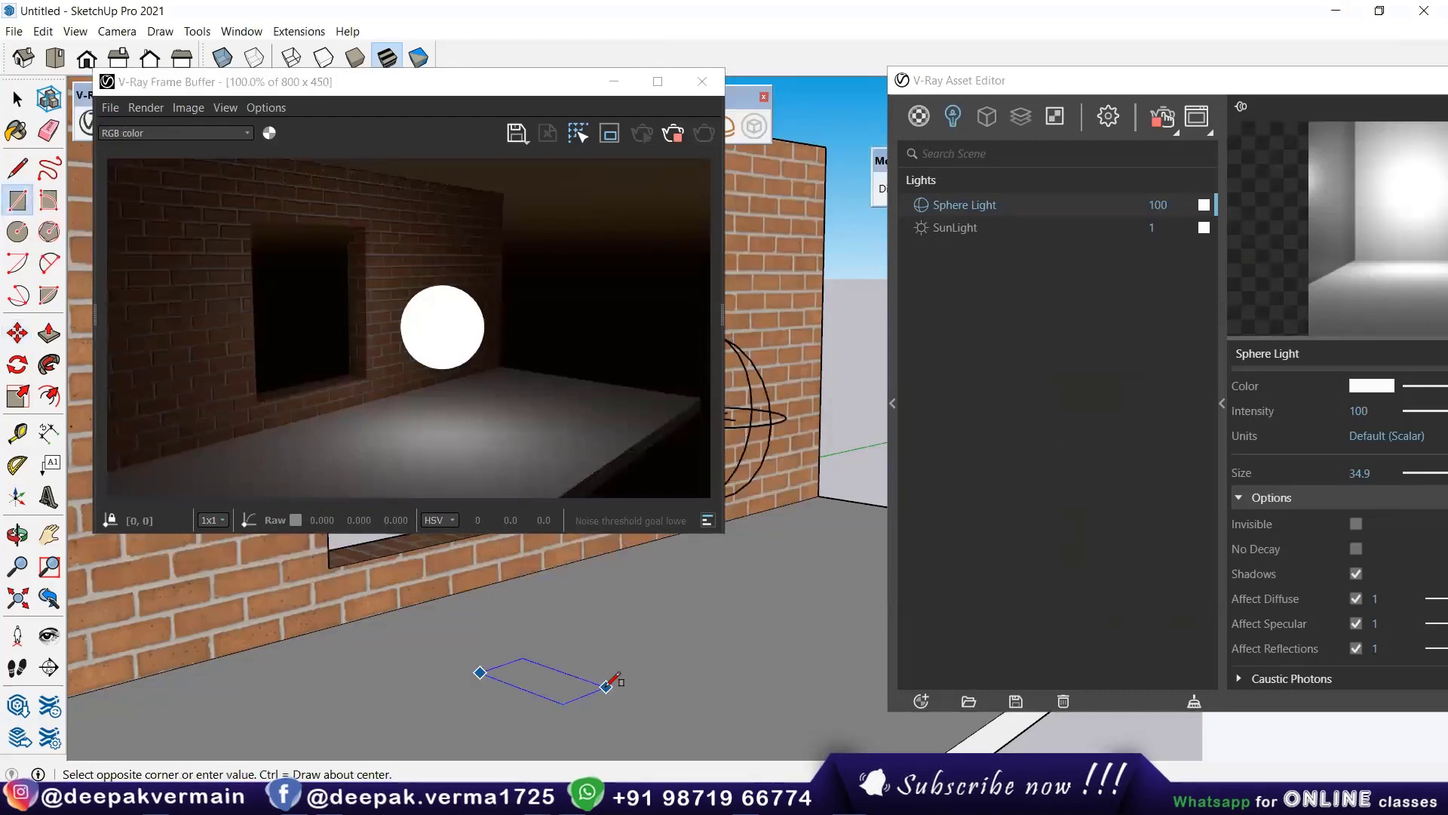
pyautogui.press('p')
pyautogui.click(556, 596)
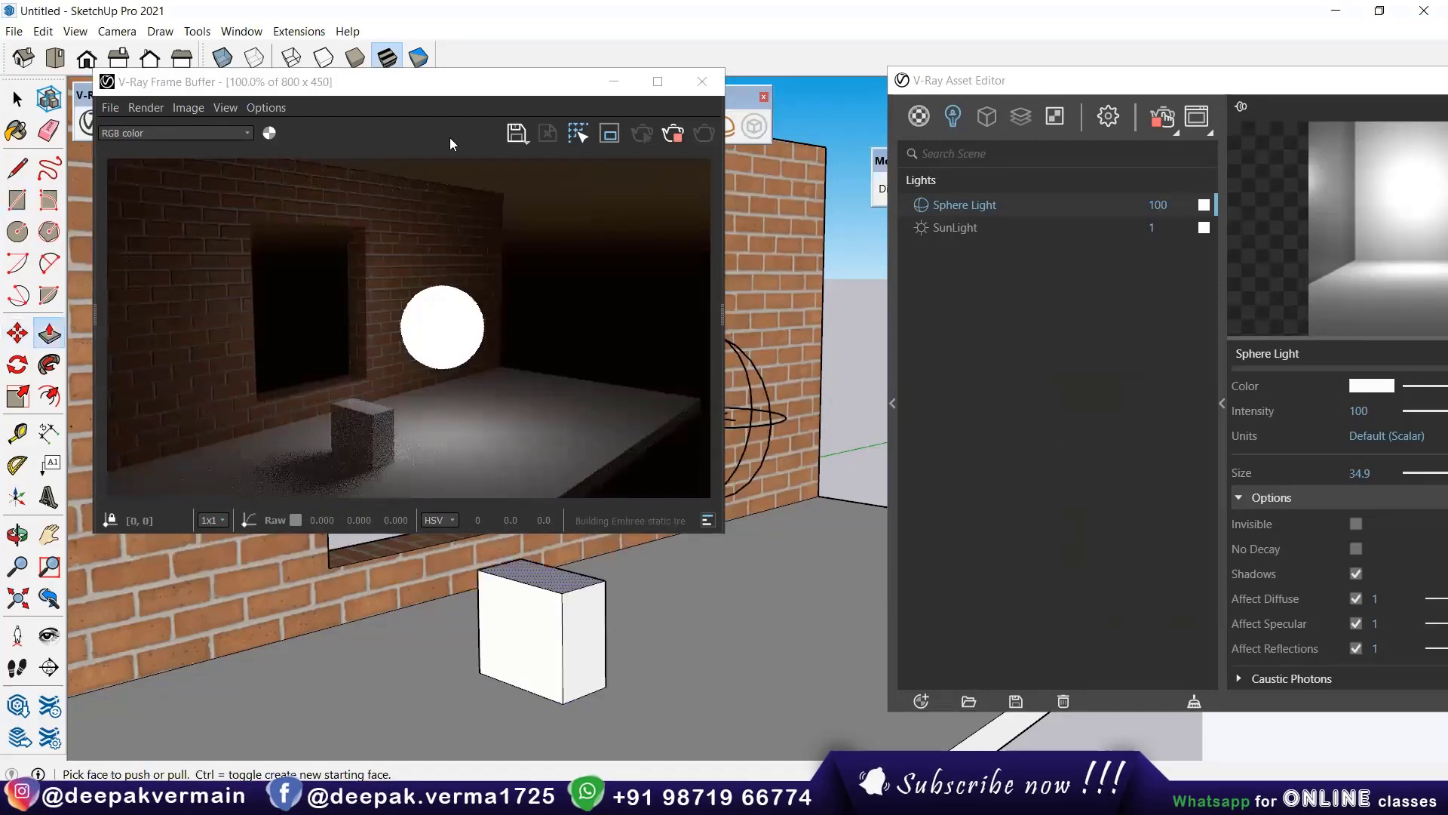
# Step: Build a second box of the same height and hide the sphere light itself from the render
pyautogui.click(18, 202)
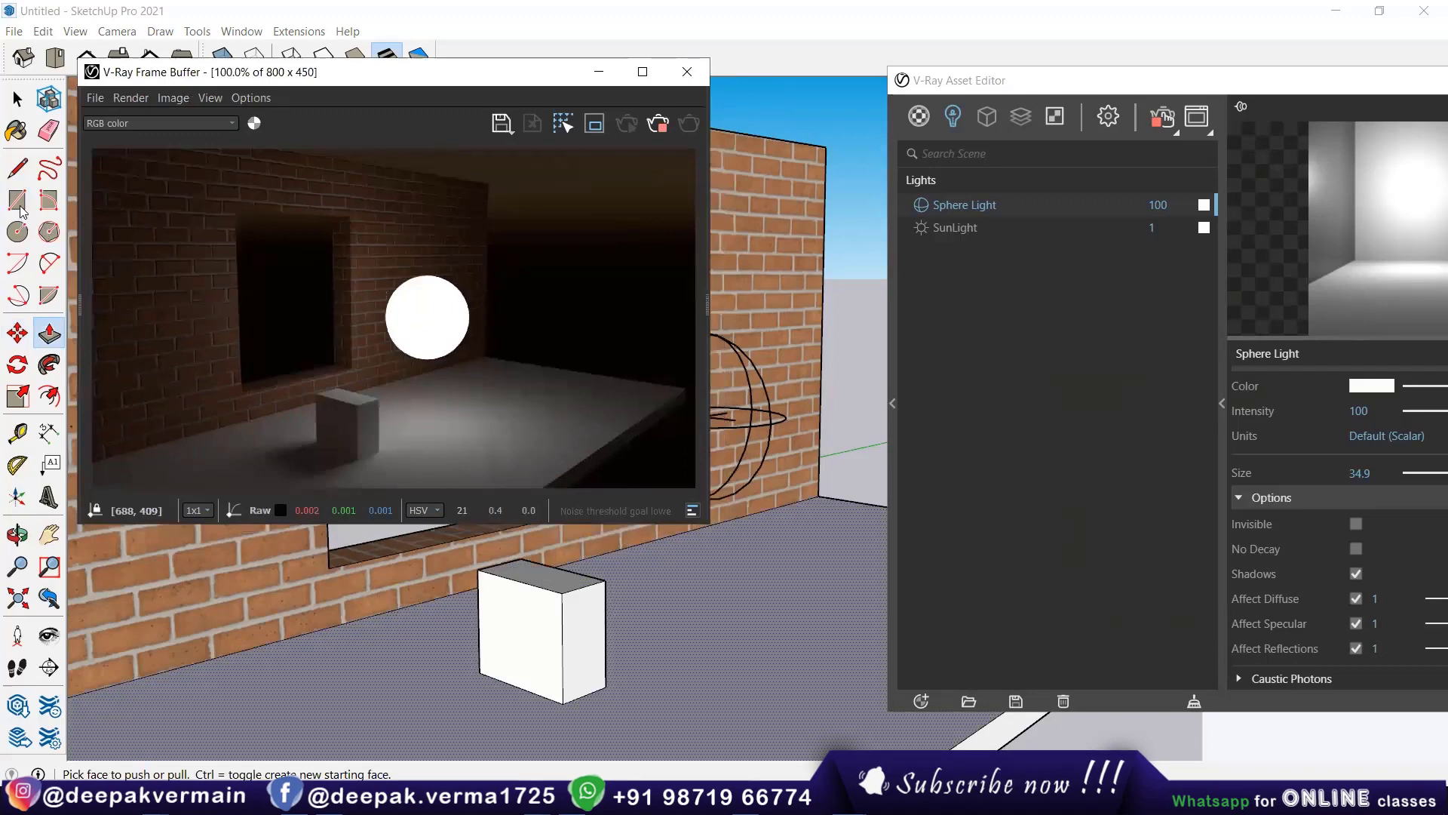
pyautogui.click(868, 683)
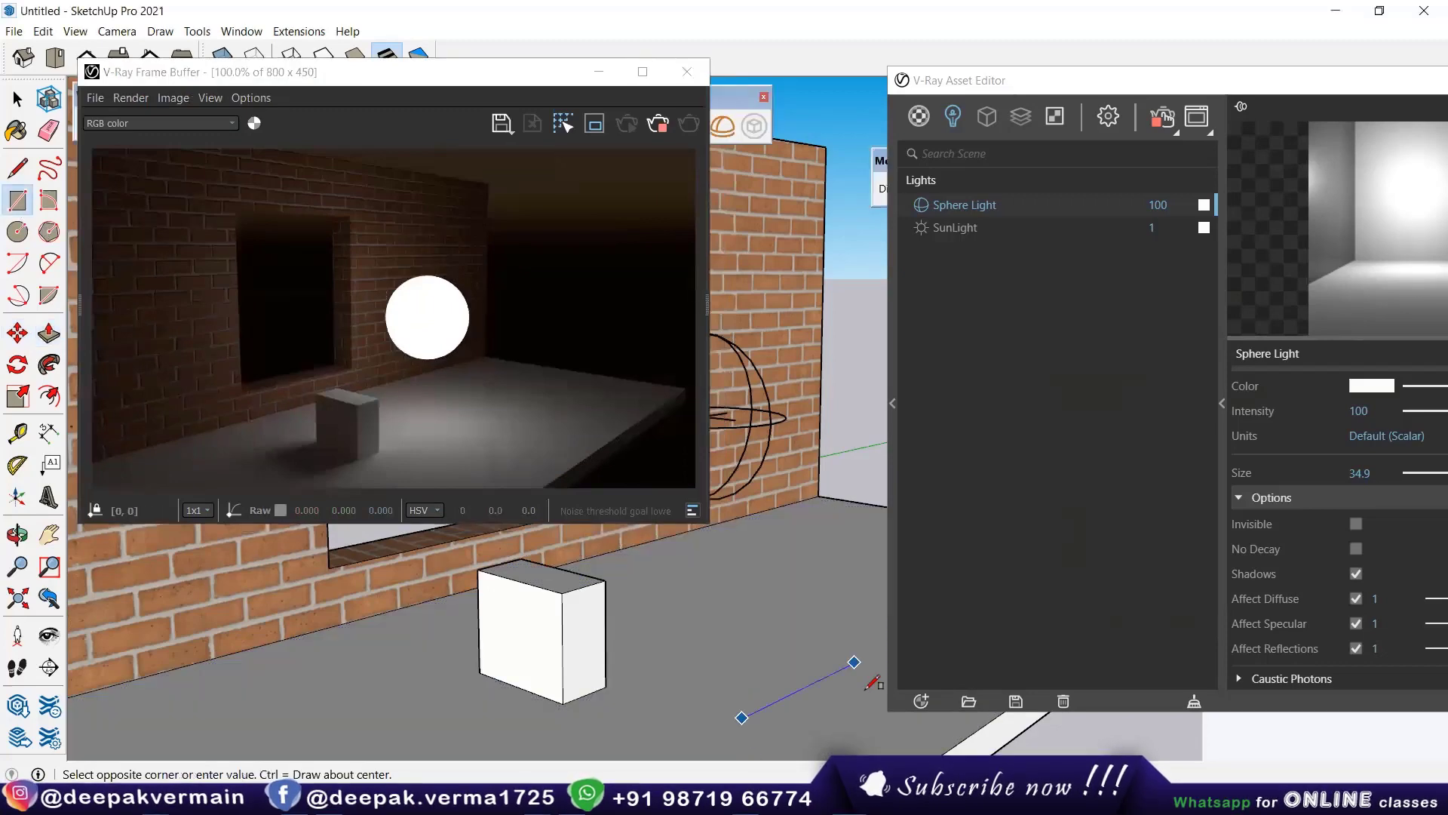
pyautogui.click(866, 689)
pyautogui.press('p')
pyautogui.doubleClick(803, 682)
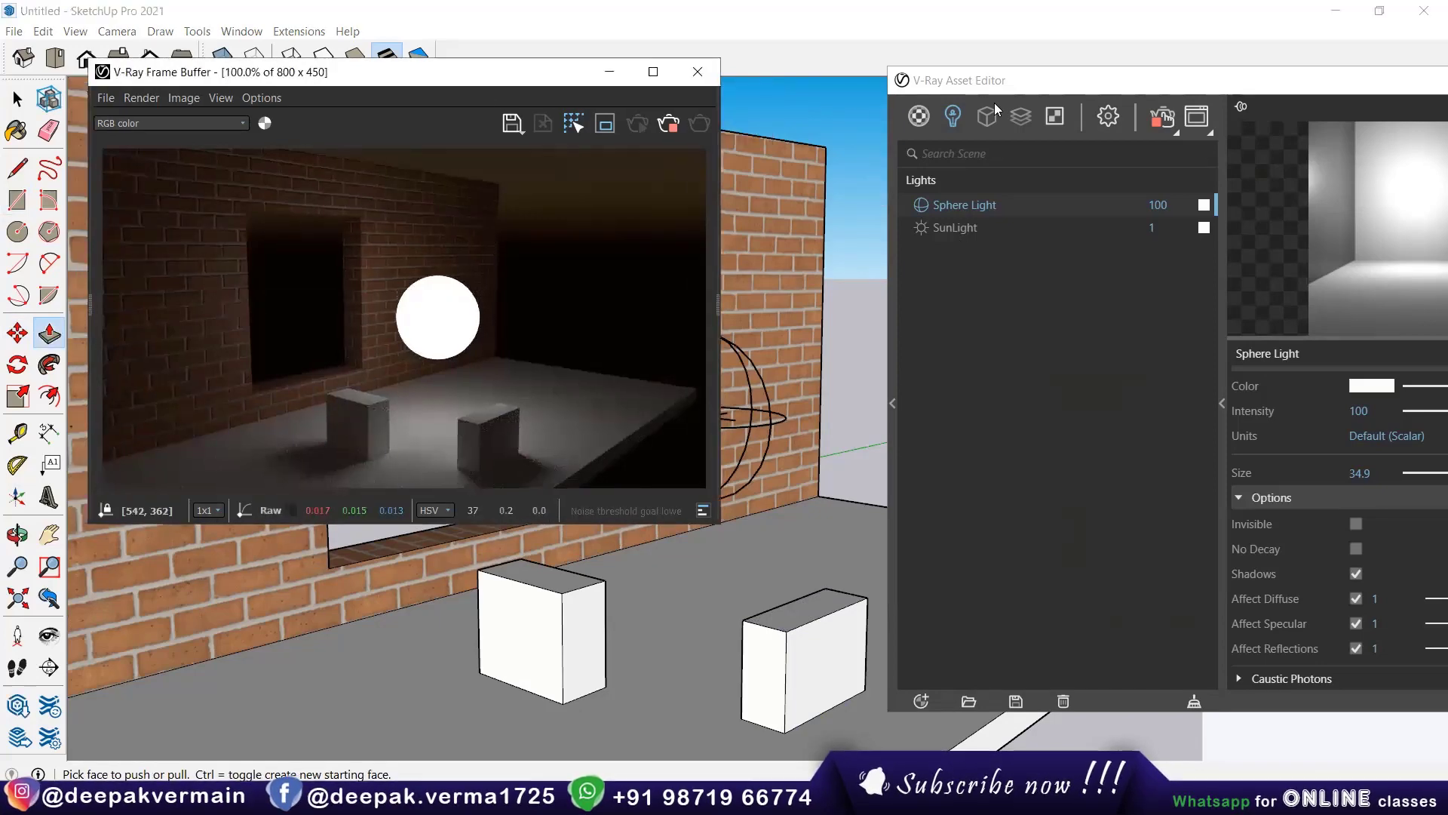
pyautogui.moveTo(1056, 80); pyautogui.dragTo(946, 47)
pyautogui.click(1246, 541)
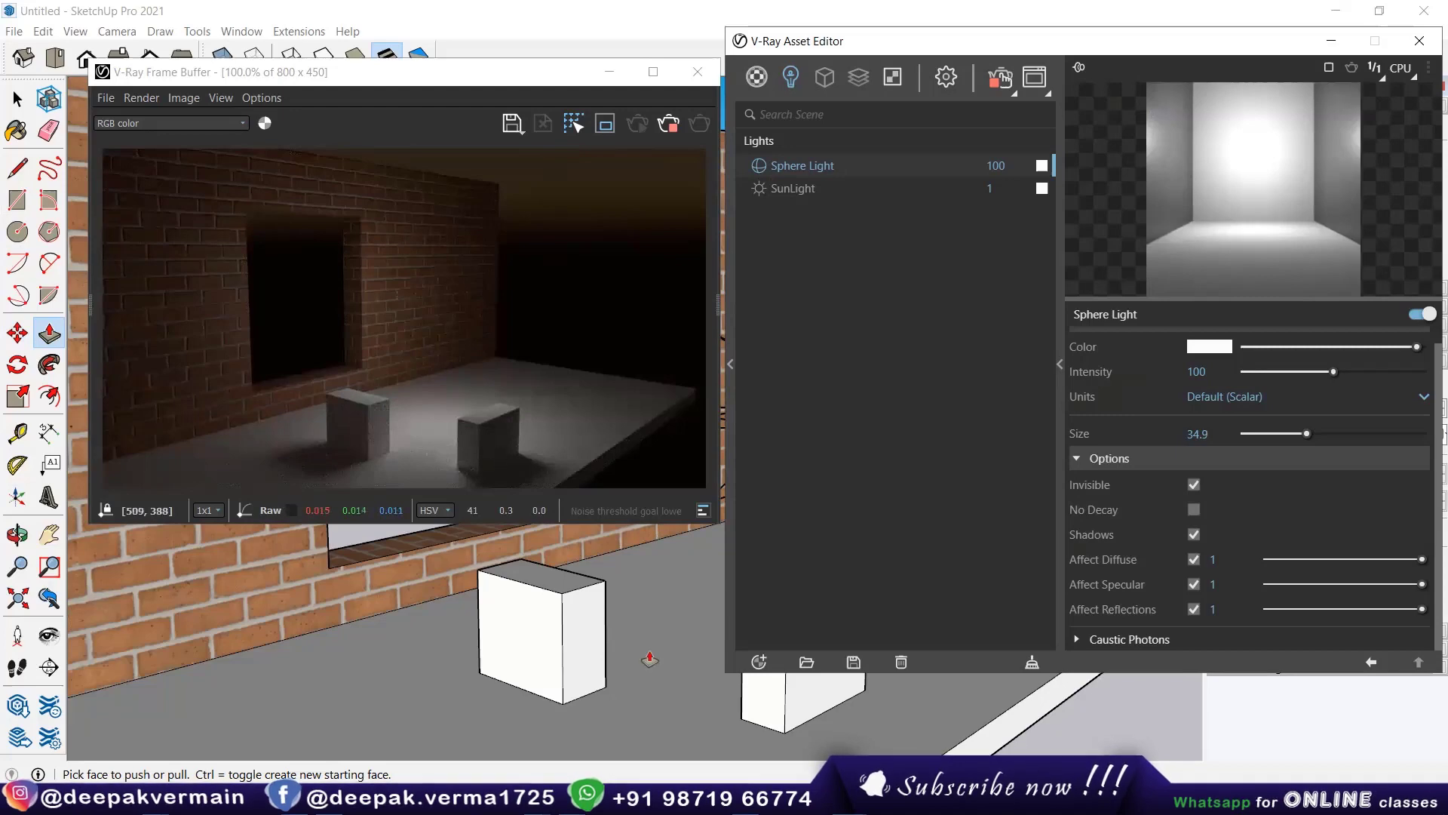
# Step: Orbit to a new view, toggle the sphere light's Affect Diffuse and Affect Reflections, and check Caustic Photons
pyautogui.moveTo(704, 689); pyautogui.dragTo(613, 651, button='middle')
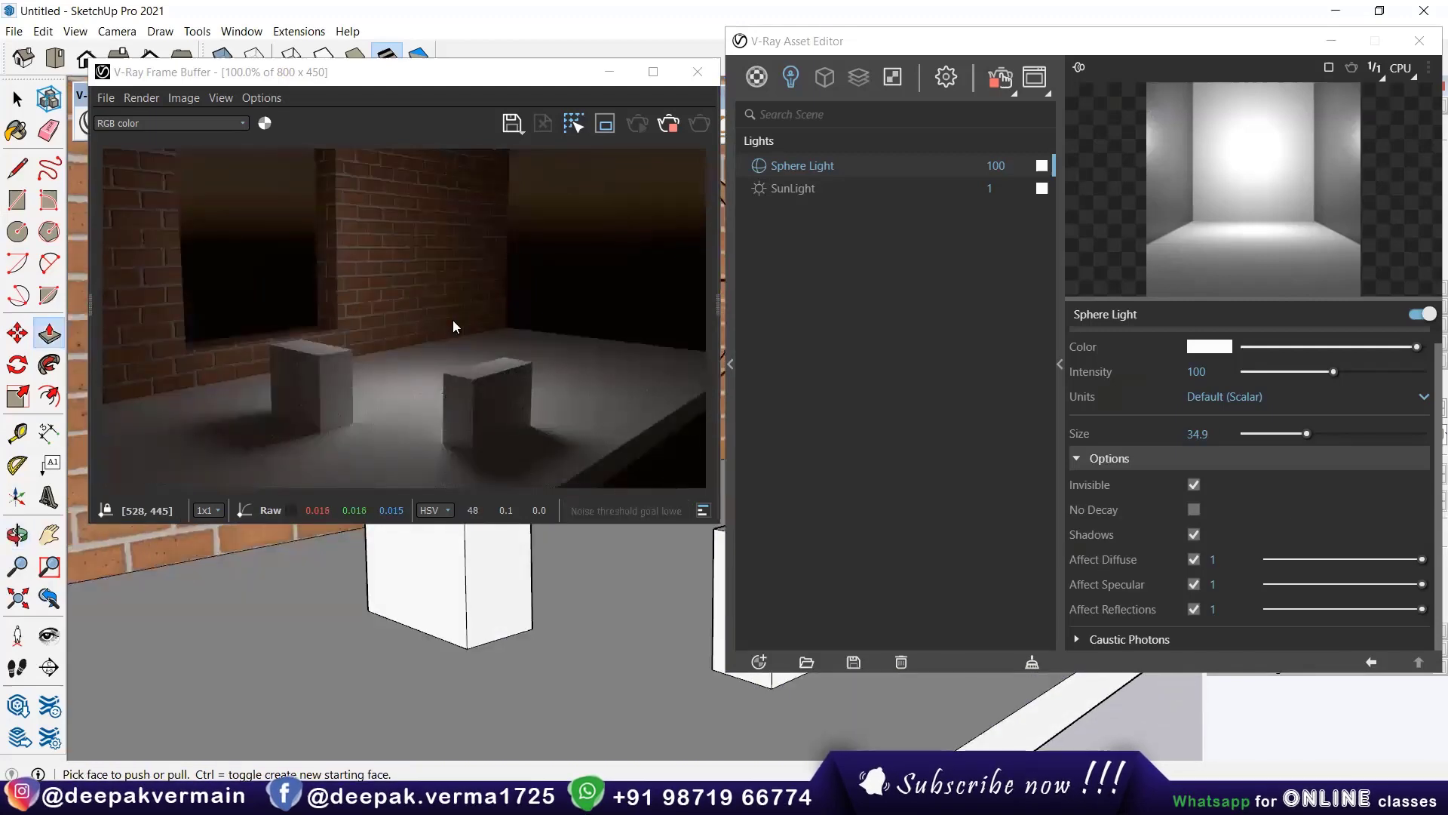
pyautogui.click(1194, 559)
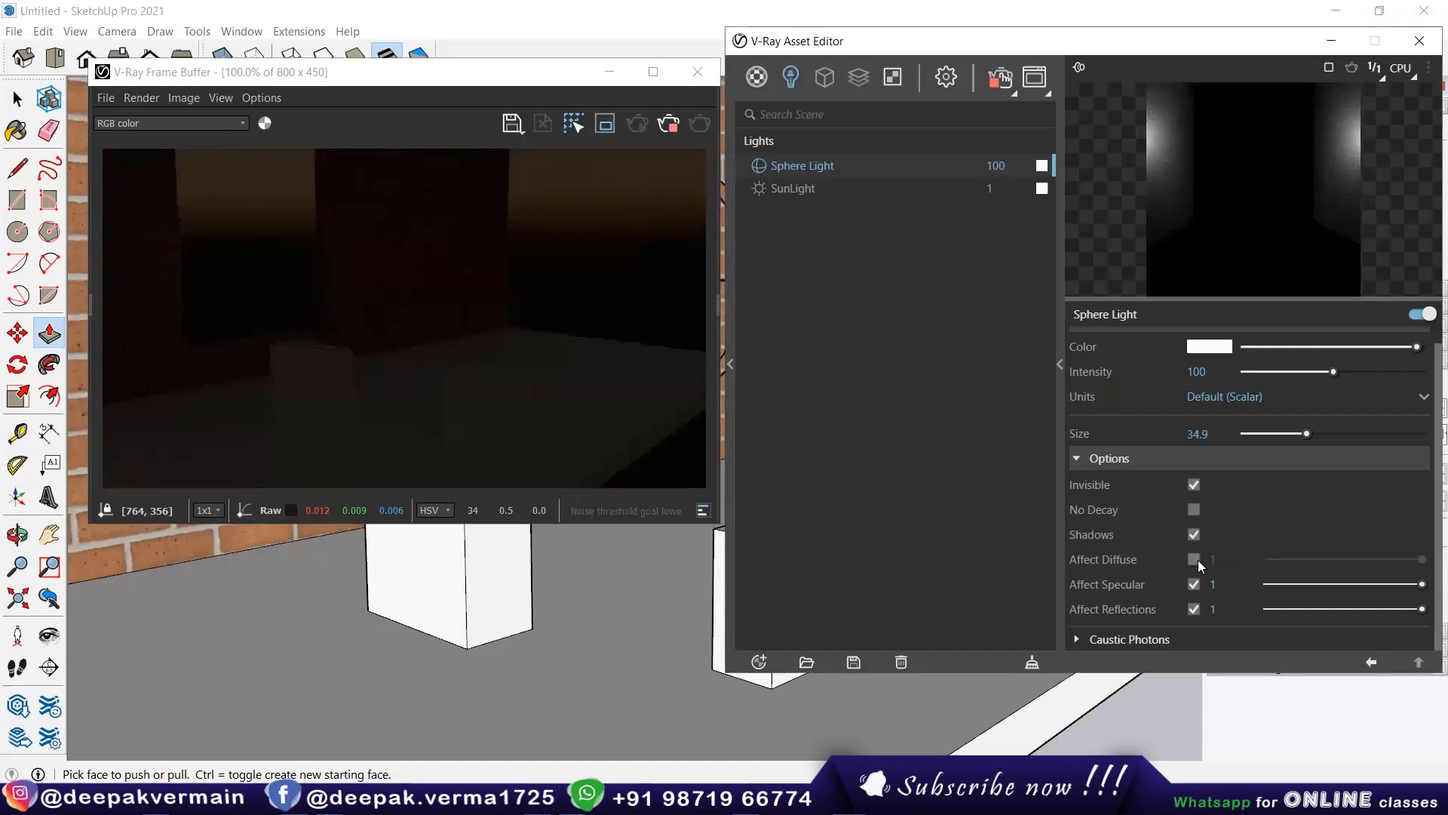
pyautogui.click(1198, 562)
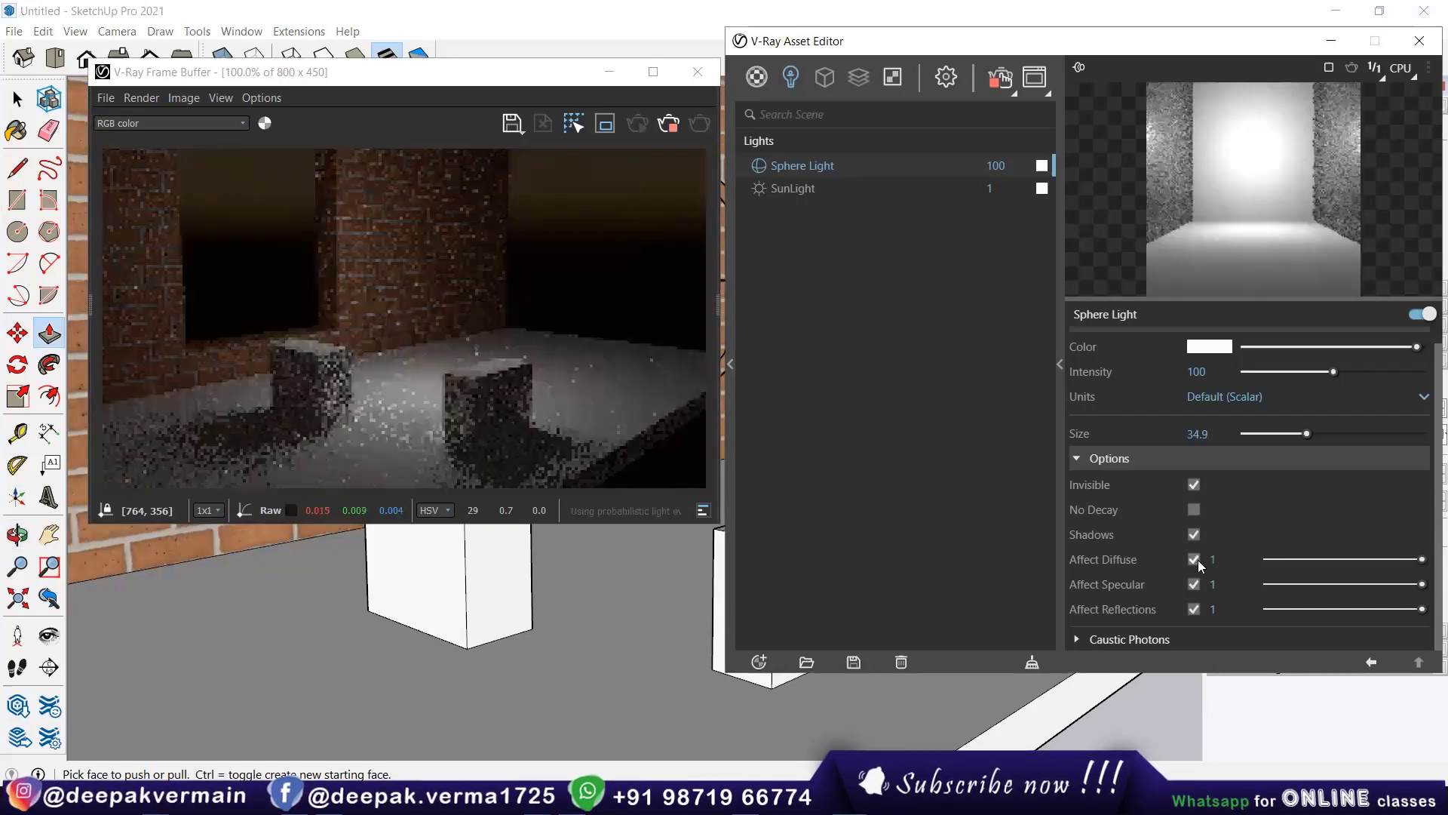
pyautogui.click(1194, 585)
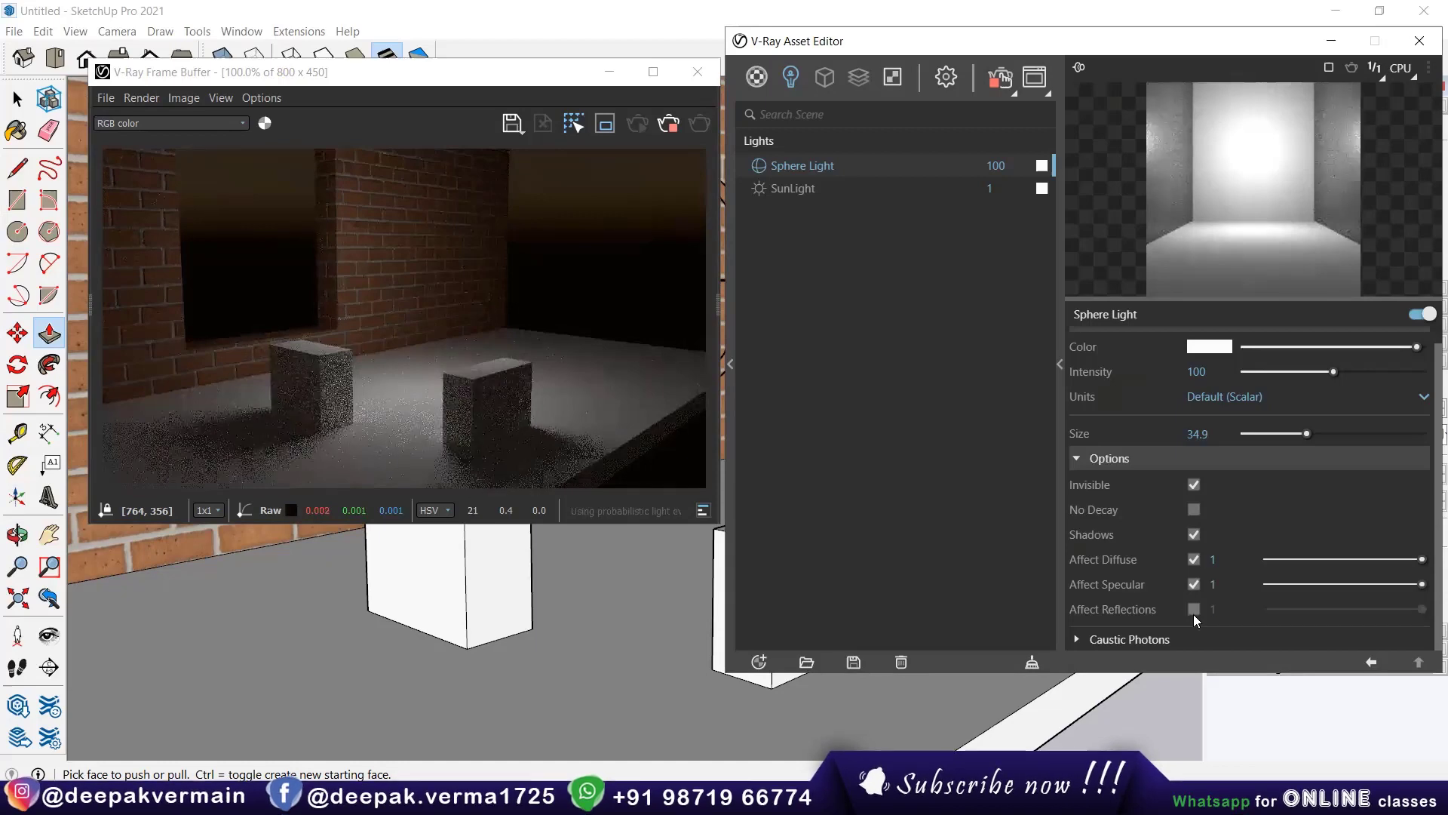
pyautogui.click(1139, 638)
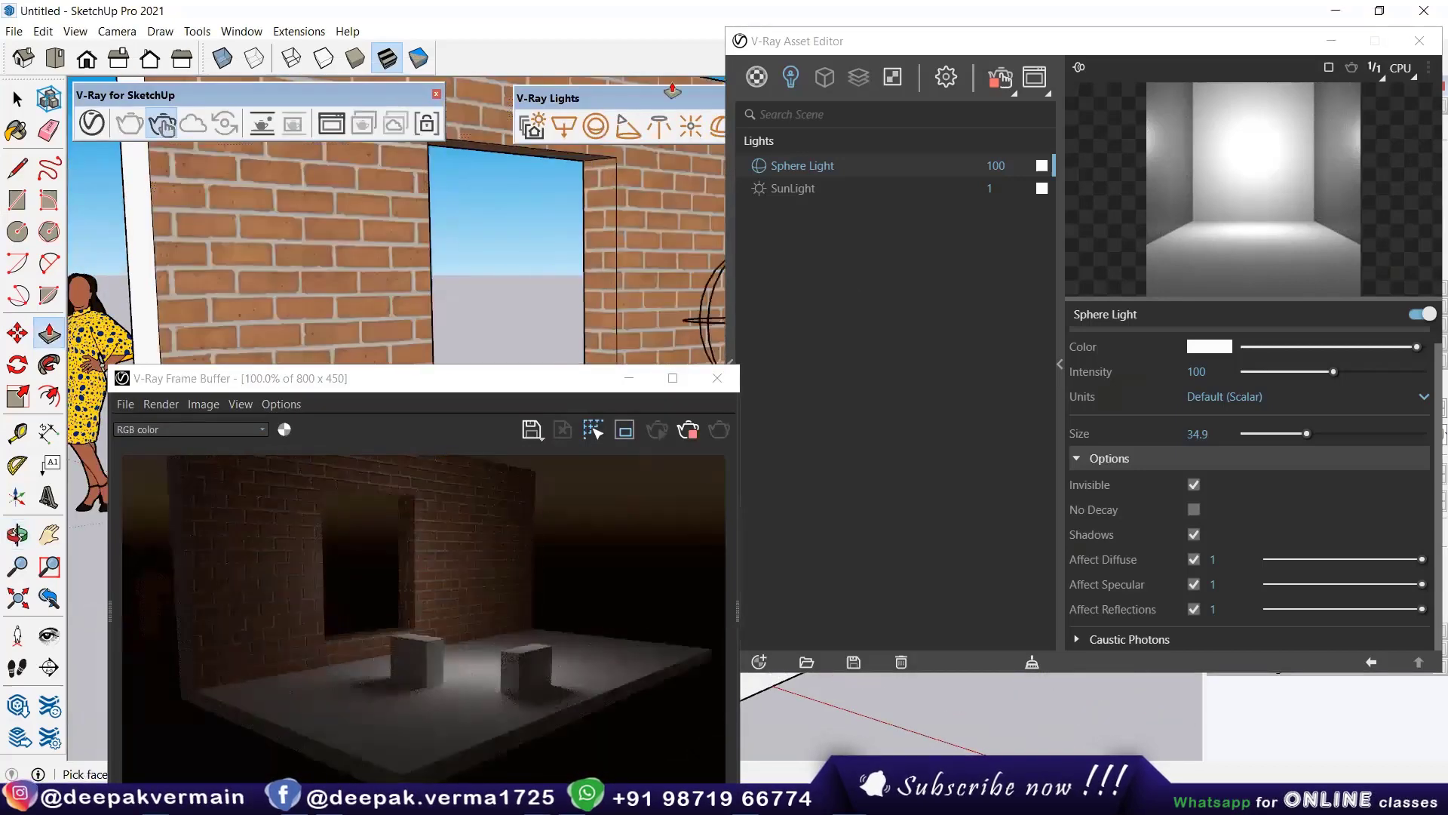
# Step: Place a V-Ray spot light above the brick wall near the window
pyautogui.click(625, 131)
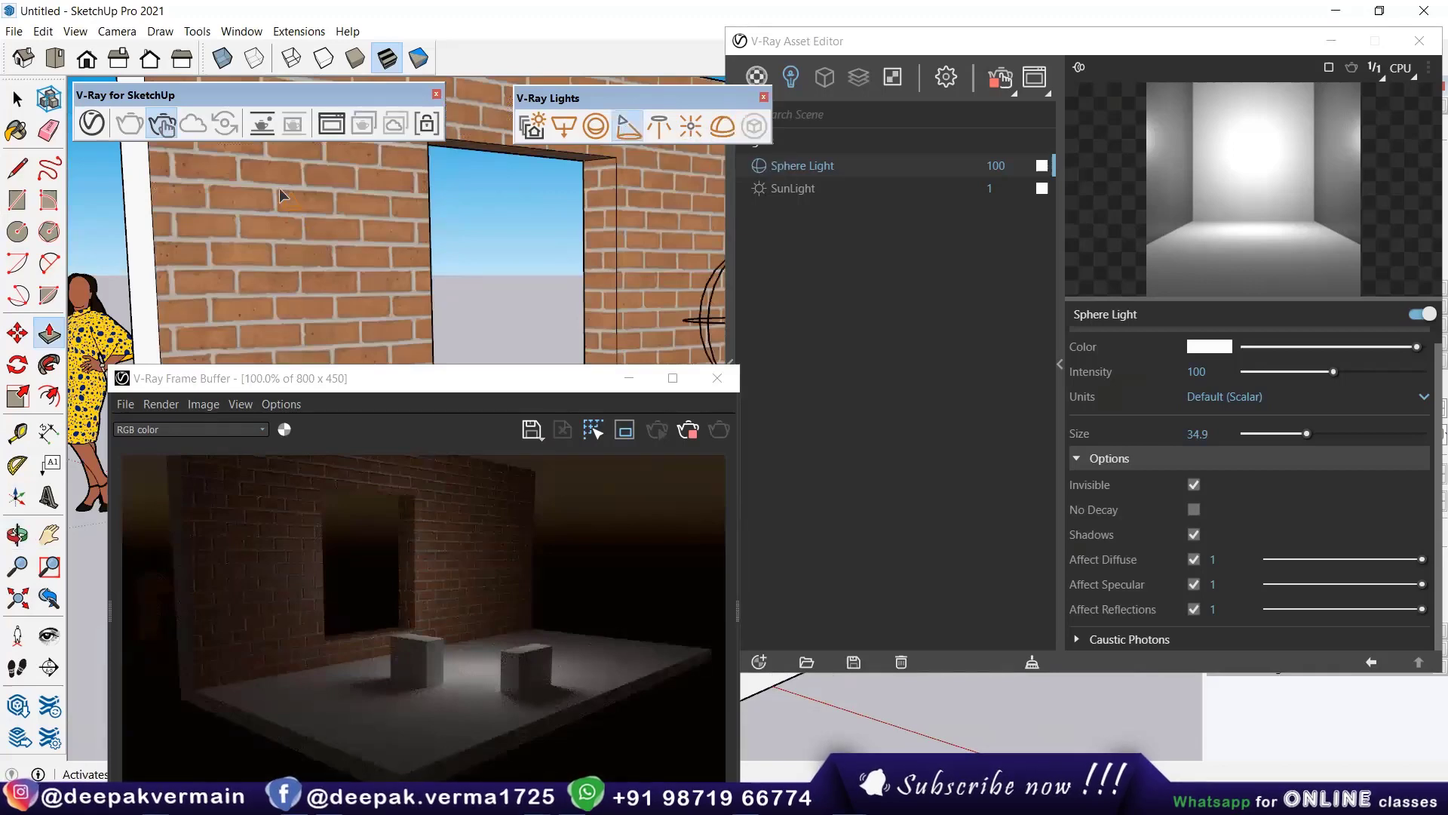
pyautogui.scroll(-3, 324, 243)
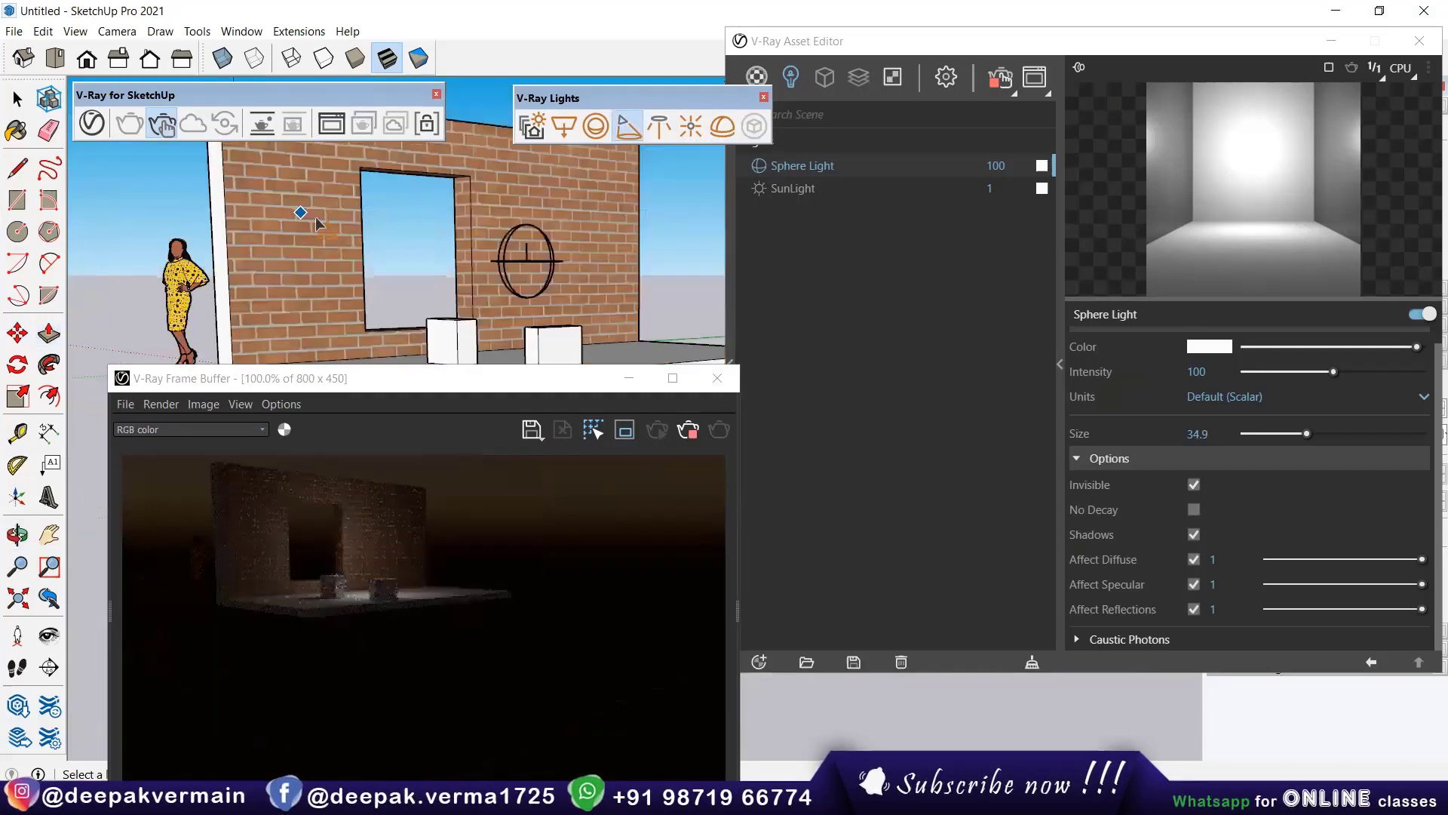
pyautogui.scroll(-2, 331, 238)
pyautogui.moveTo(332, 227)
pyautogui.mouseDown(button='middle')
pyautogui.moveTo(311, 174)
pyautogui.moveTo(333, 317)
pyautogui.mouseUp(button='middle')
pyautogui.click(335, 310)
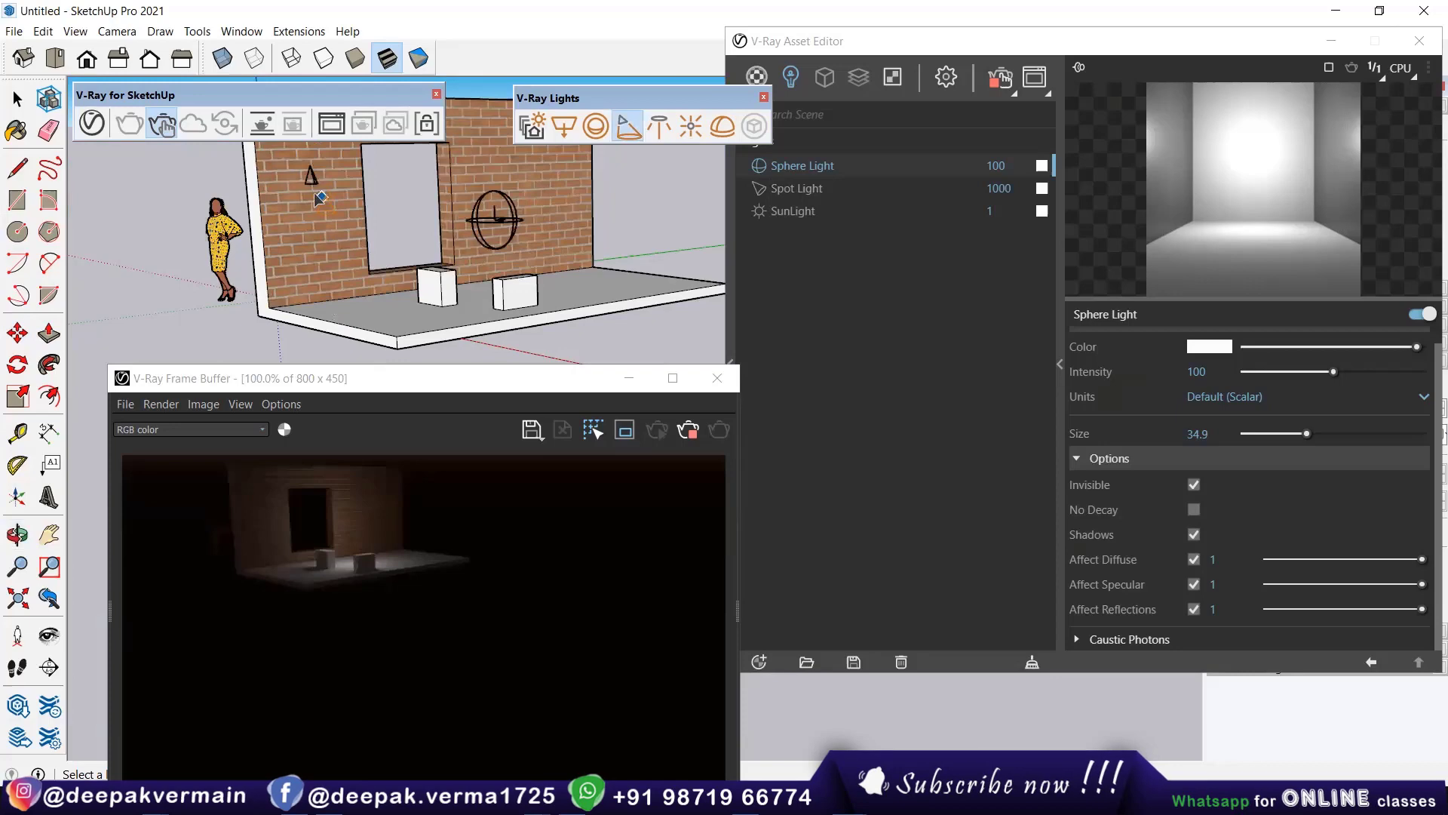
# Step: Select the new spot light to show its parameters: intensity 1000, cone angle 57.3
pyautogui.scroll(2, 318, 198)
pyautogui.scroll(1, 317, 198)
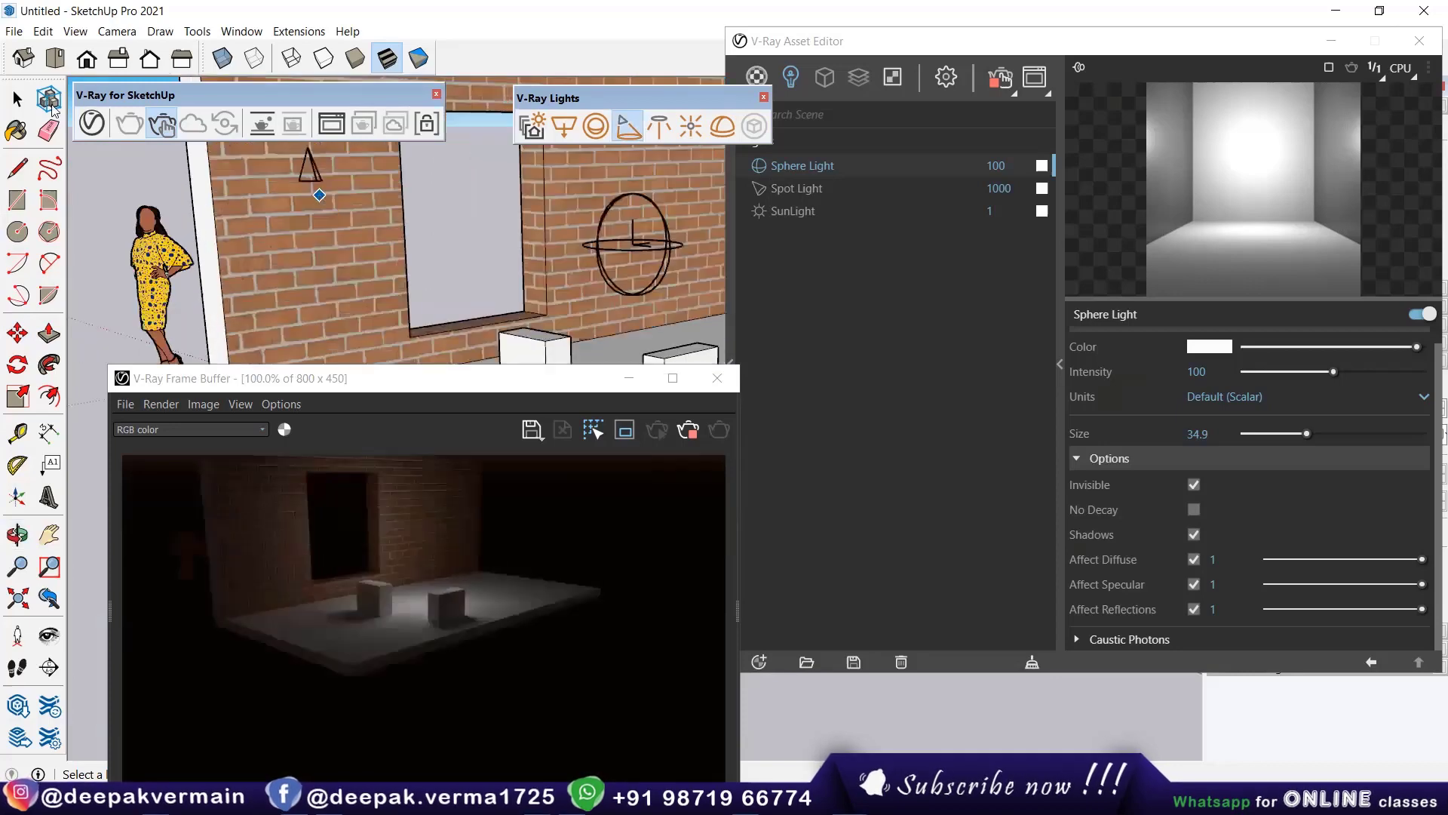
pyautogui.press('space')
pyautogui.click(317, 180)
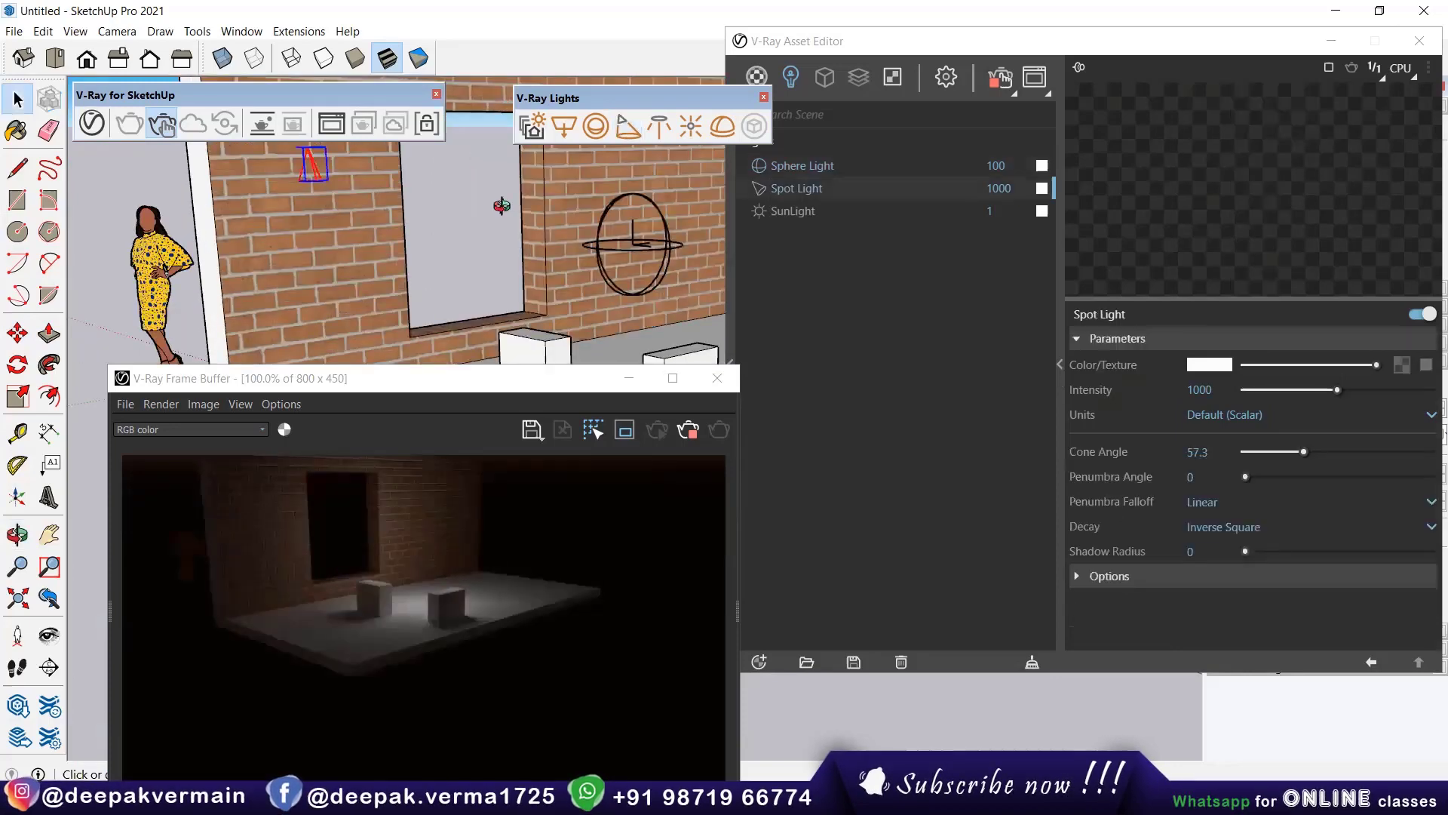
pyautogui.moveTo(325, 219)
pyautogui.mouseDown(button='middle')
pyautogui.moveTo(508, 354)
pyautogui.moveTo(394, 576)
pyautogui.moveTo(328, 584)
pyautogui.mouseUp(button='middle')
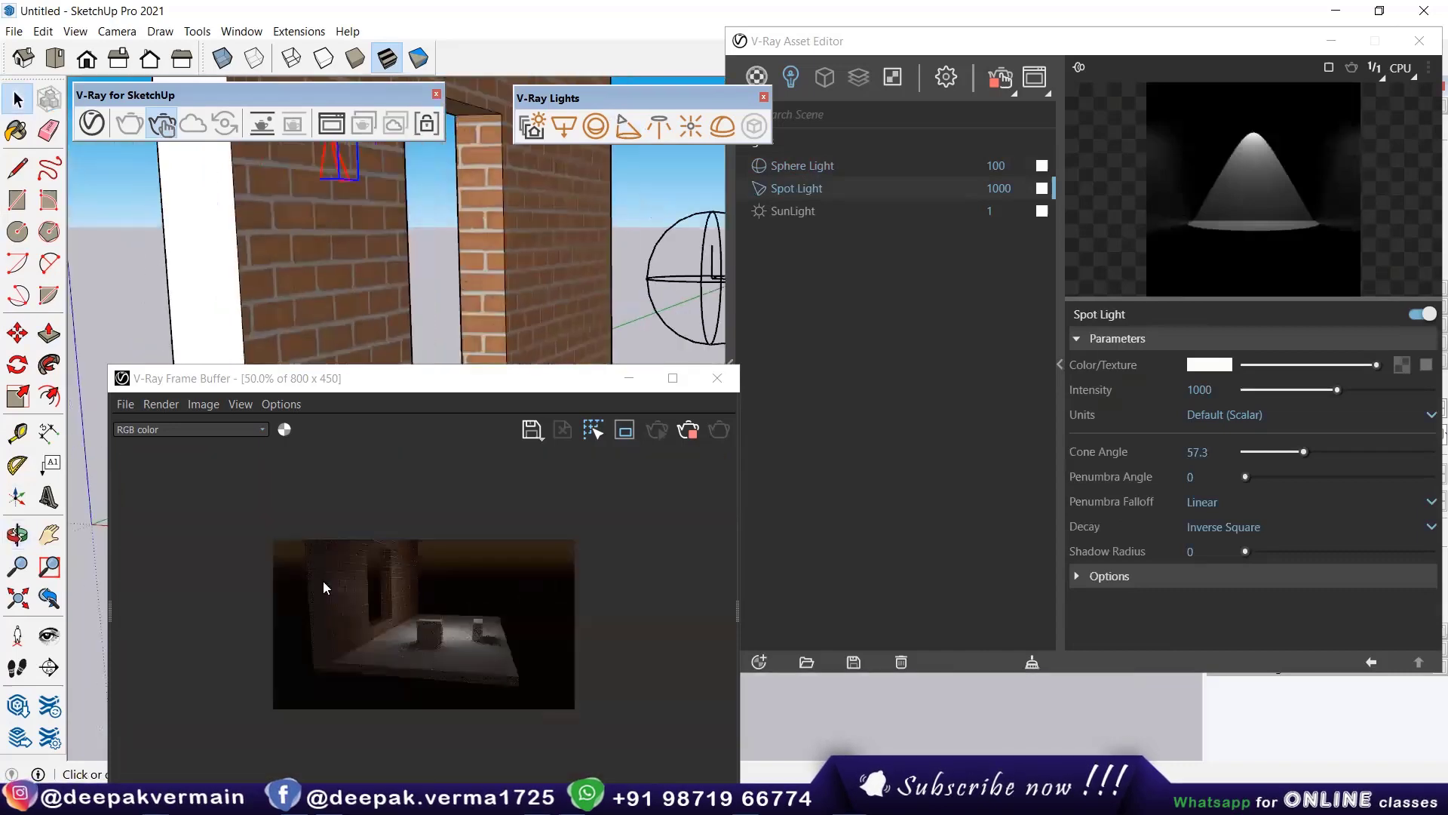
pyautogui.moveTo(348, 219); pyautogui.dragTo(338, 393, button='middle')
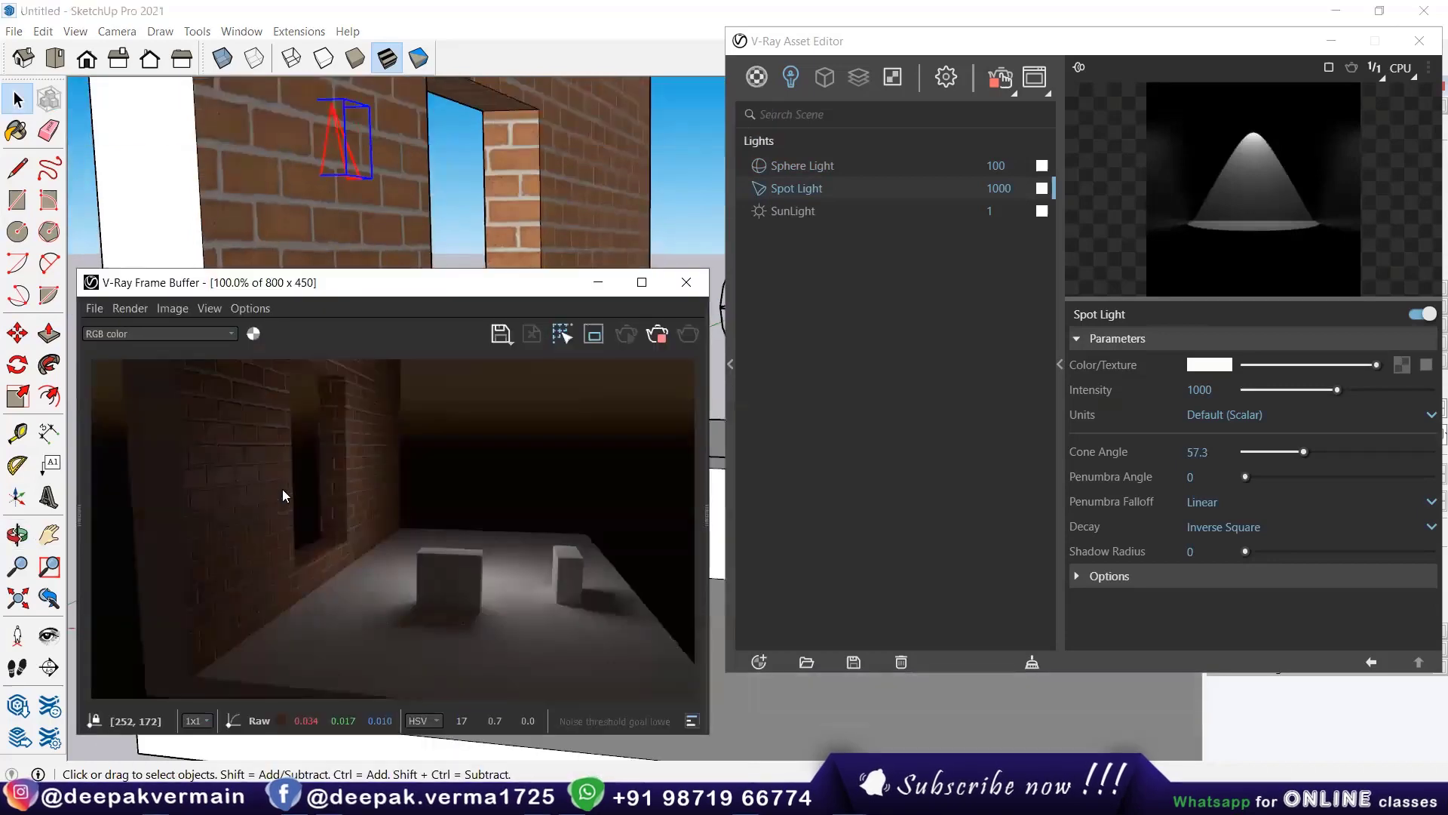
# Step: Set the spot light intensity to 10000
pyautogui.moveTo(998, 187)
pyautogui.click(1016, 190)
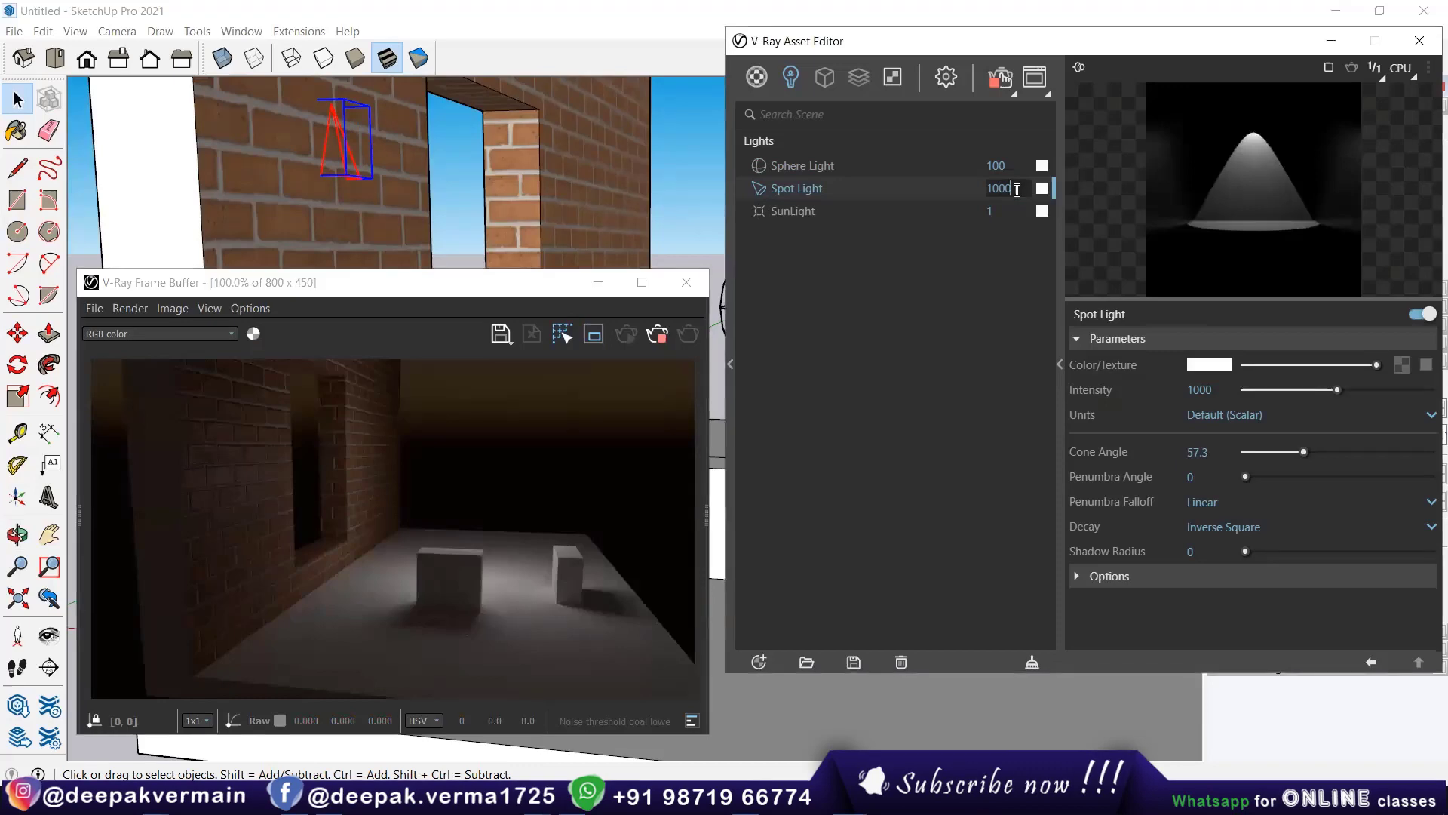
pyautogui.write('0')
pyautogui.press('Return')
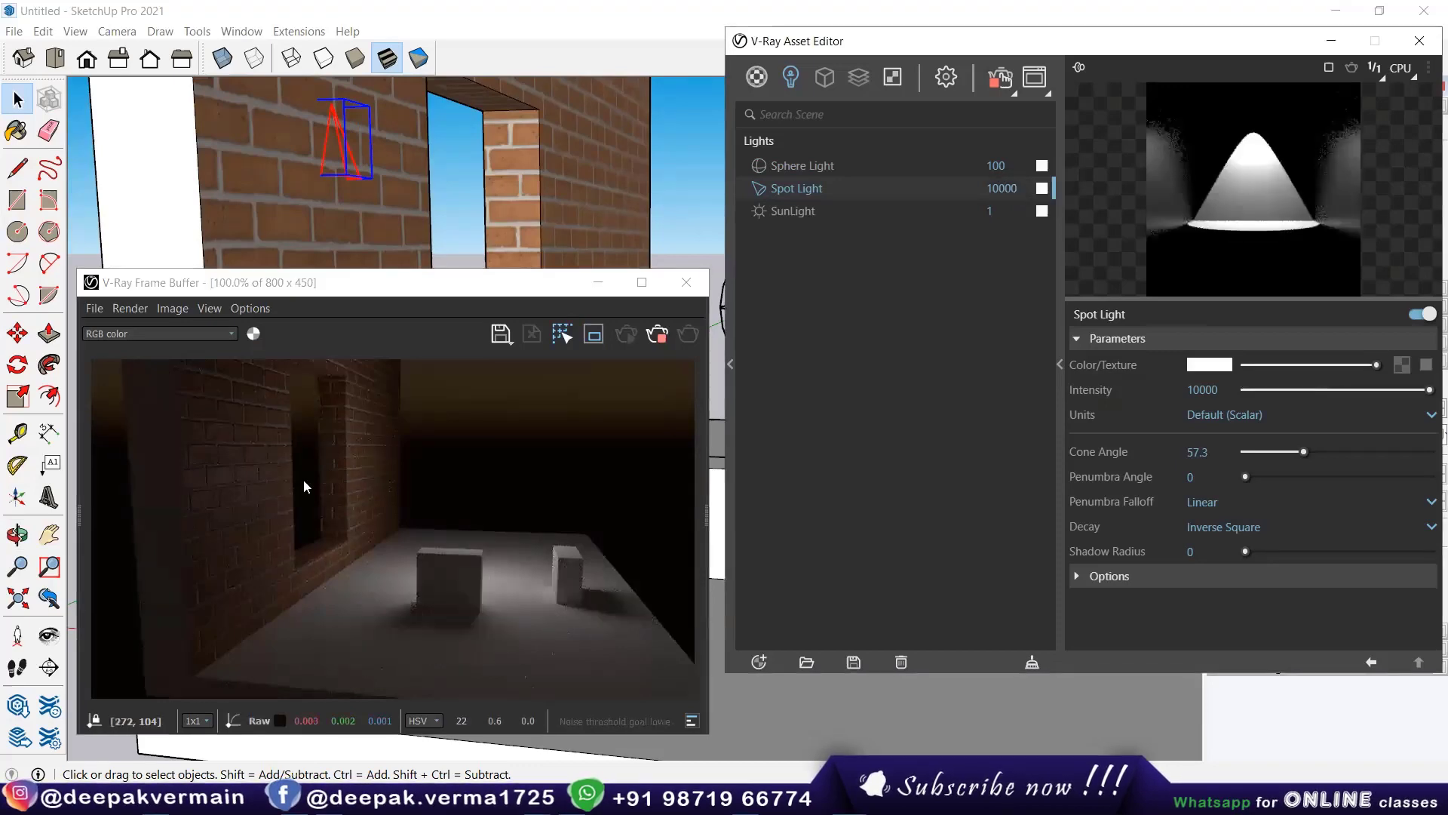
pyautogui.click(298, 496)
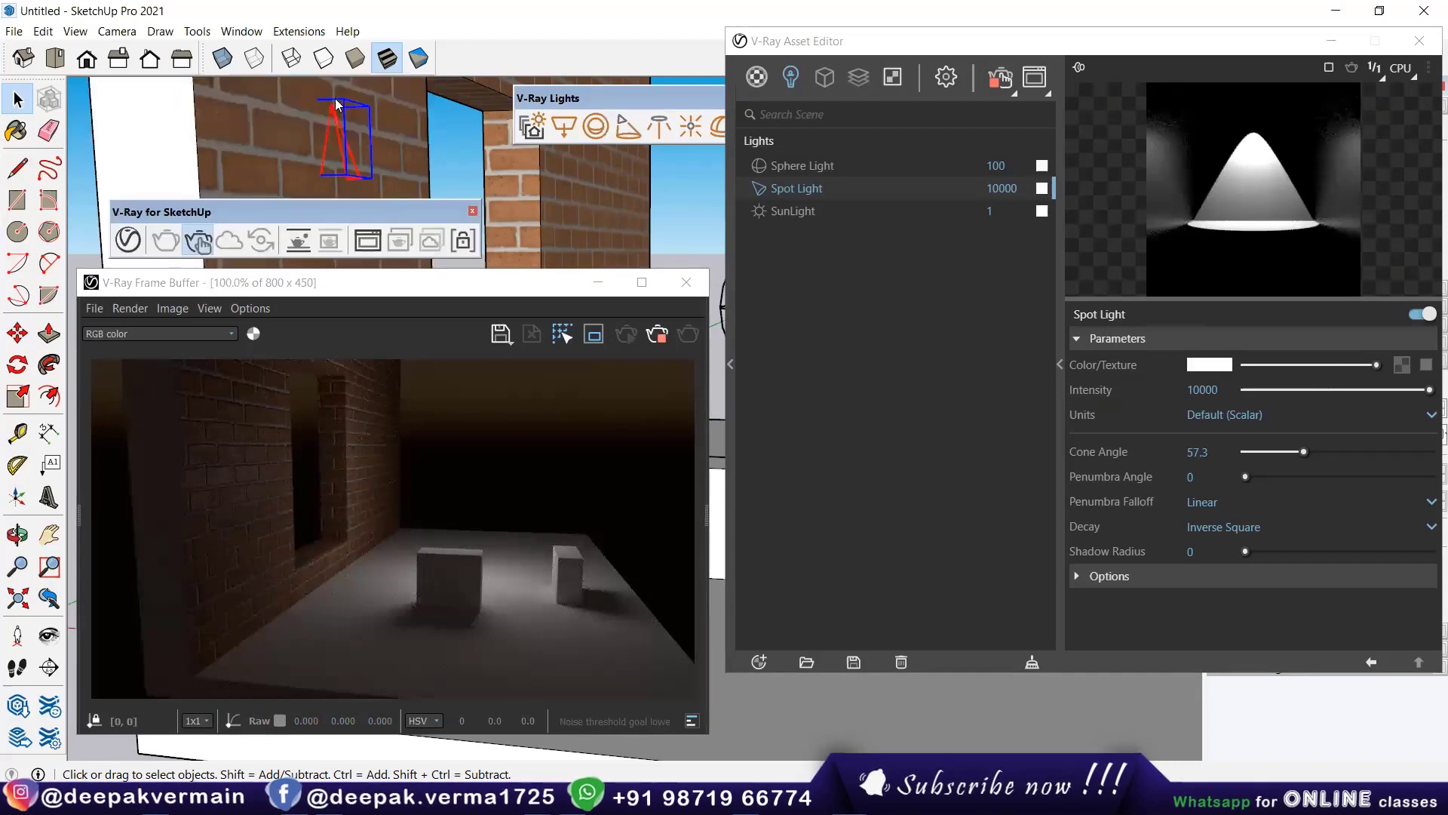
# Step: Move the spot light onto the brick wall face so it casts a cone there
pyautogui.moveTo(369, 234); pyautogui.dragTo(347, 221, button='middle')
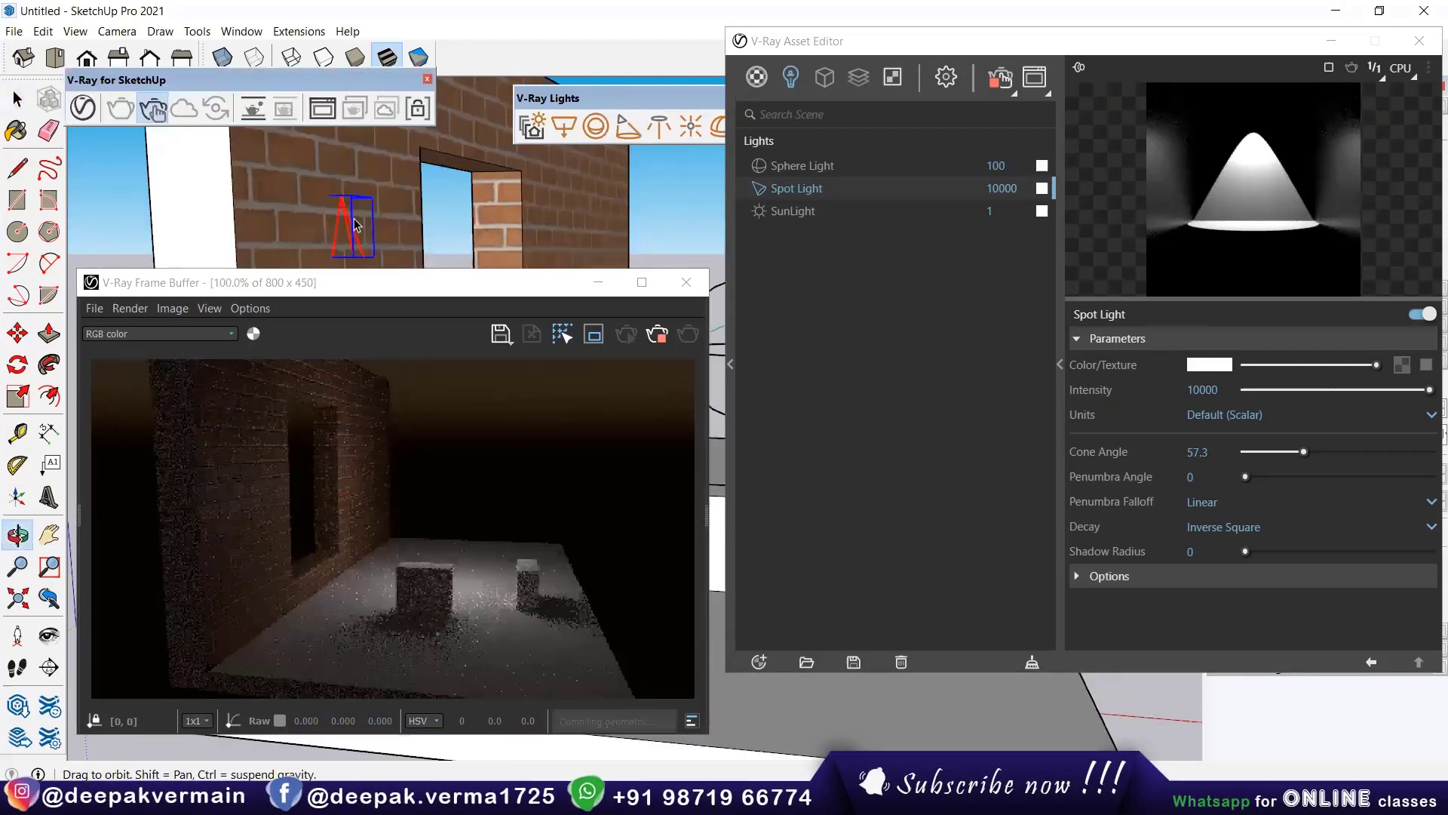
pyautogui.press('m')
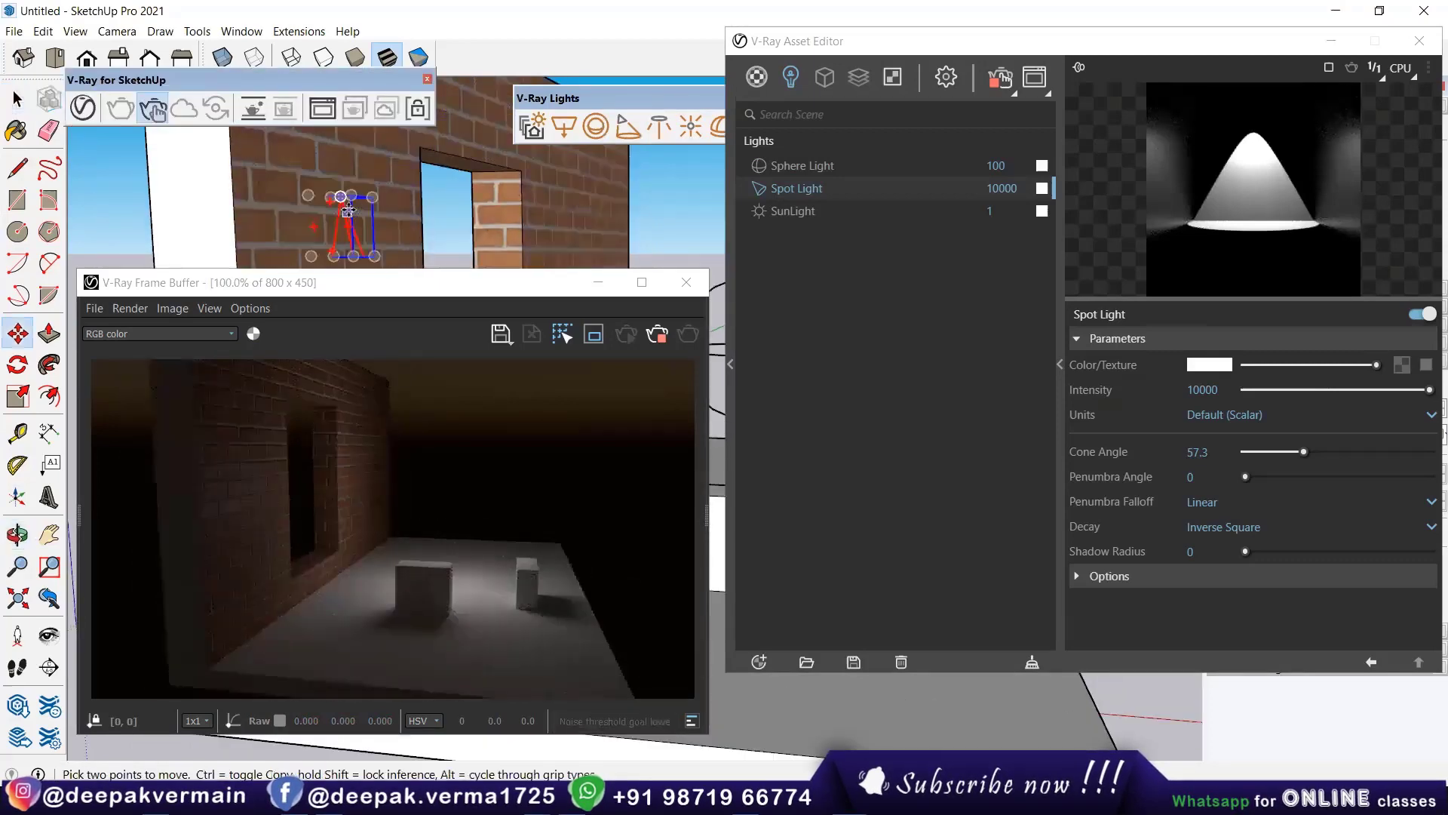
pyautogui.click(355, 208)
pyautogui.click(357, 209)
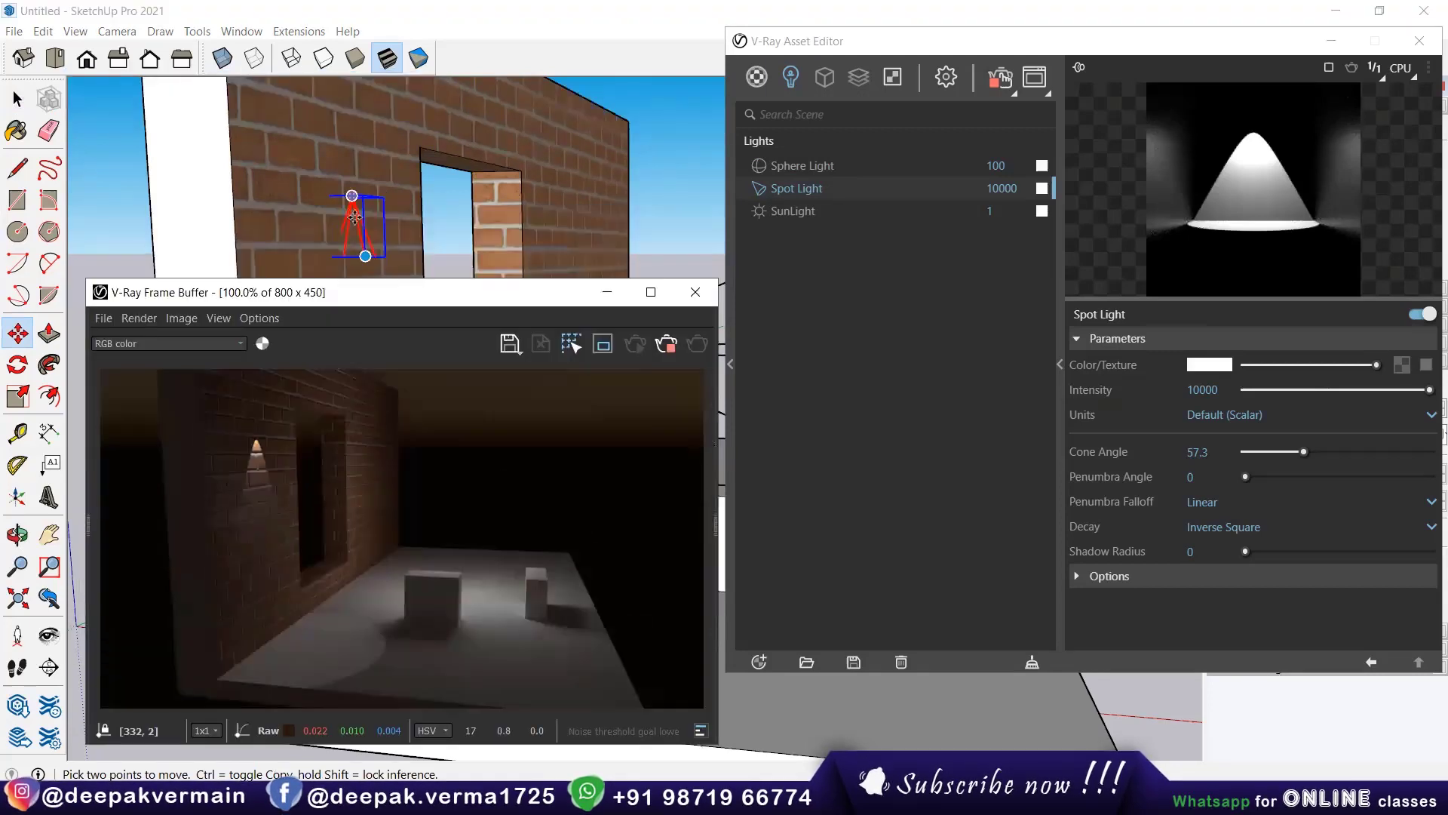
pyautogui.scroll(3, 350, 195)
pyautogui.scroll(2, 344, 186)
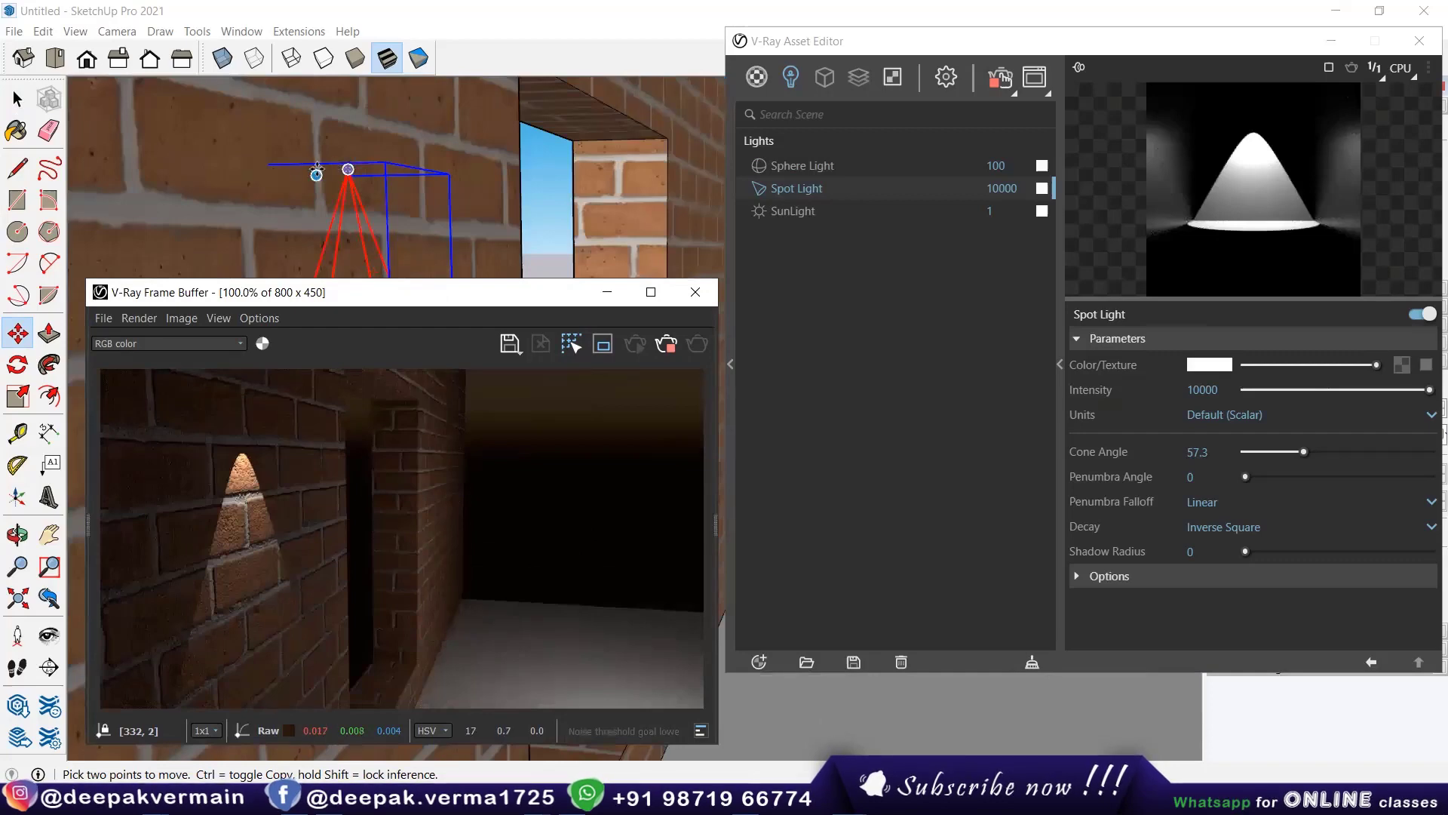
pyautogui.scroll(-1, 347, 202)
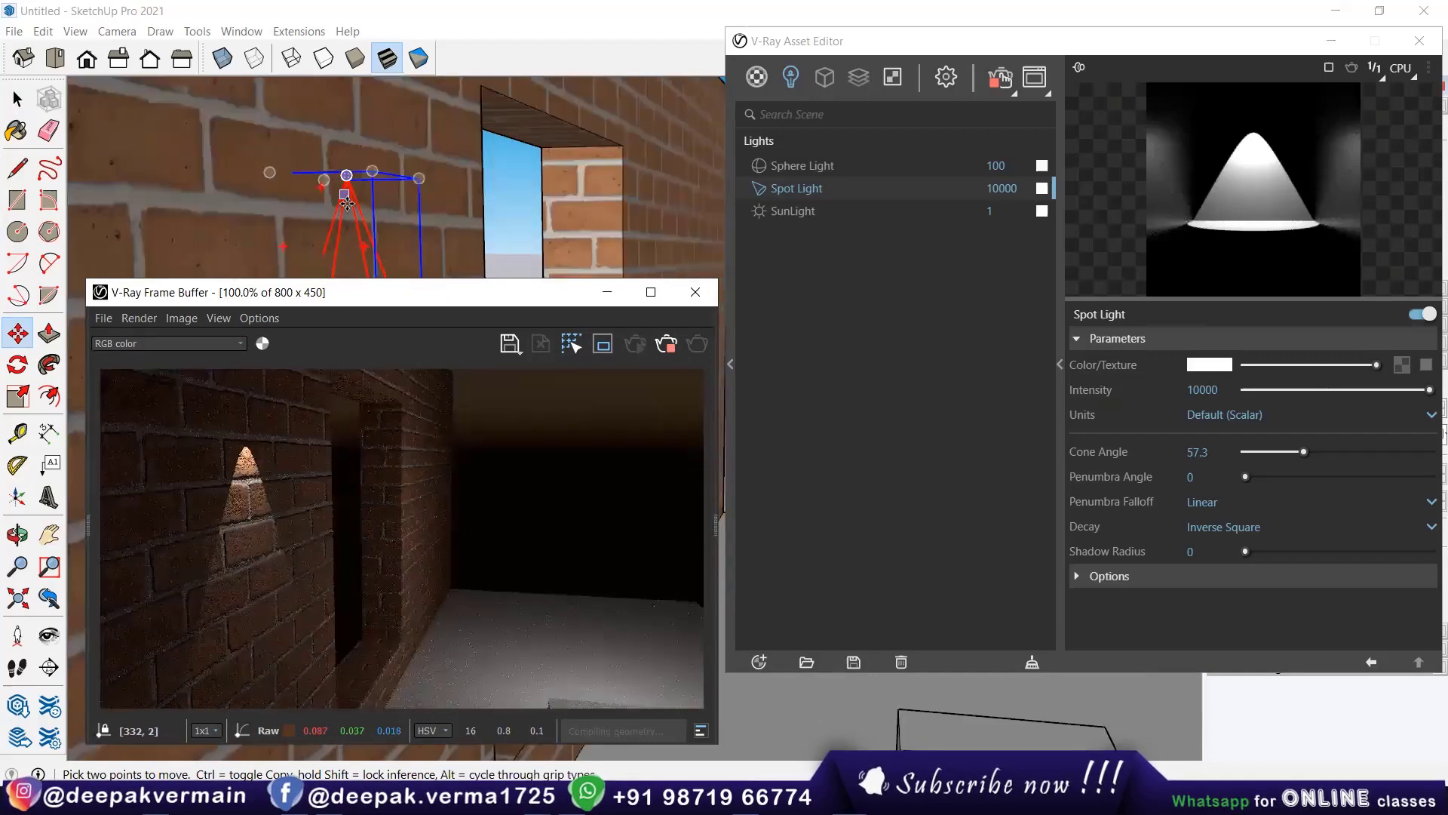
pyautogui.scroll(-2, 353, 215)
pyautogui.scroll(-3, 362, 213)
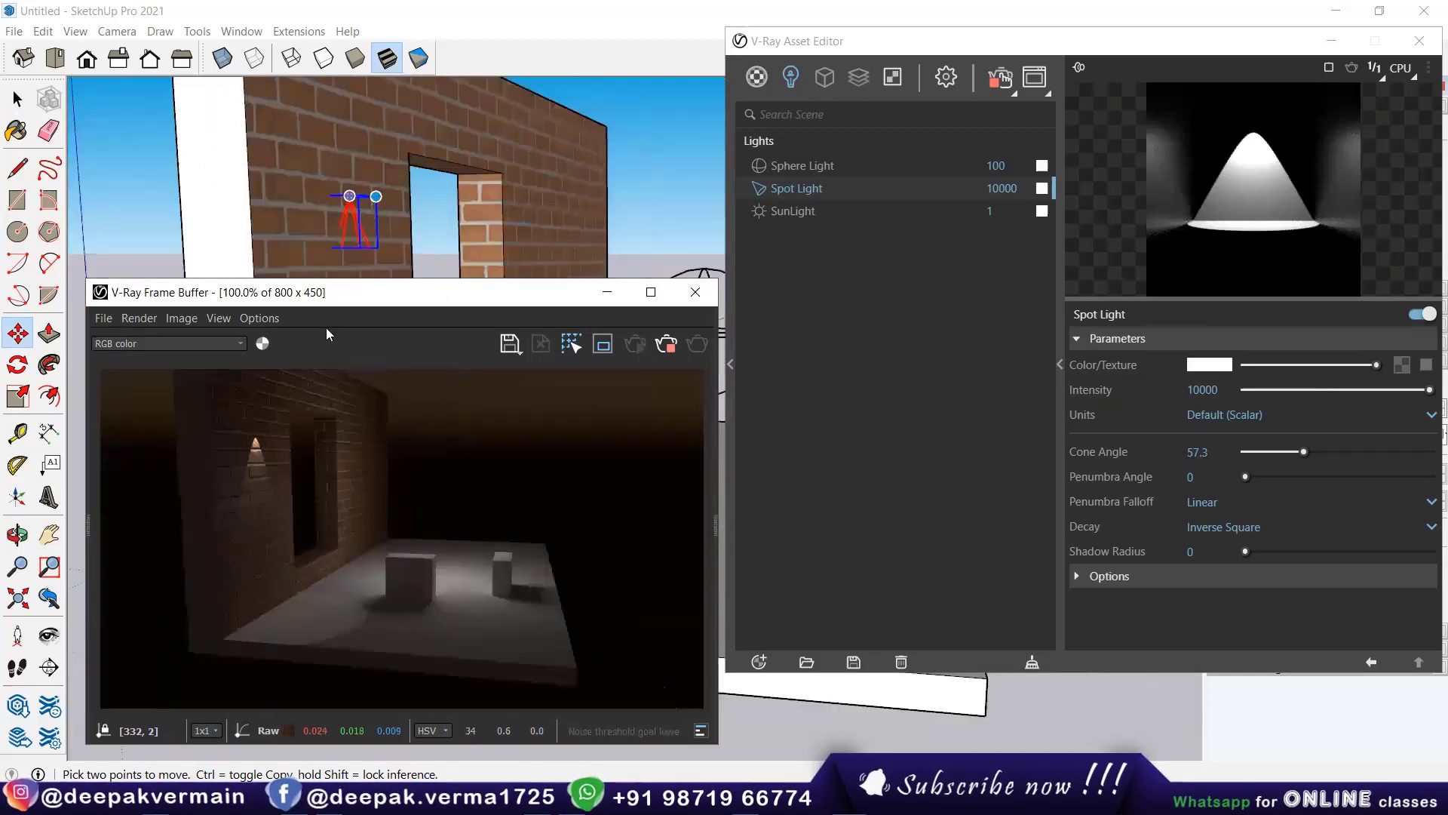
pyautogui.moveTo(279, 292); pyautogui.dragTo(272, 220)
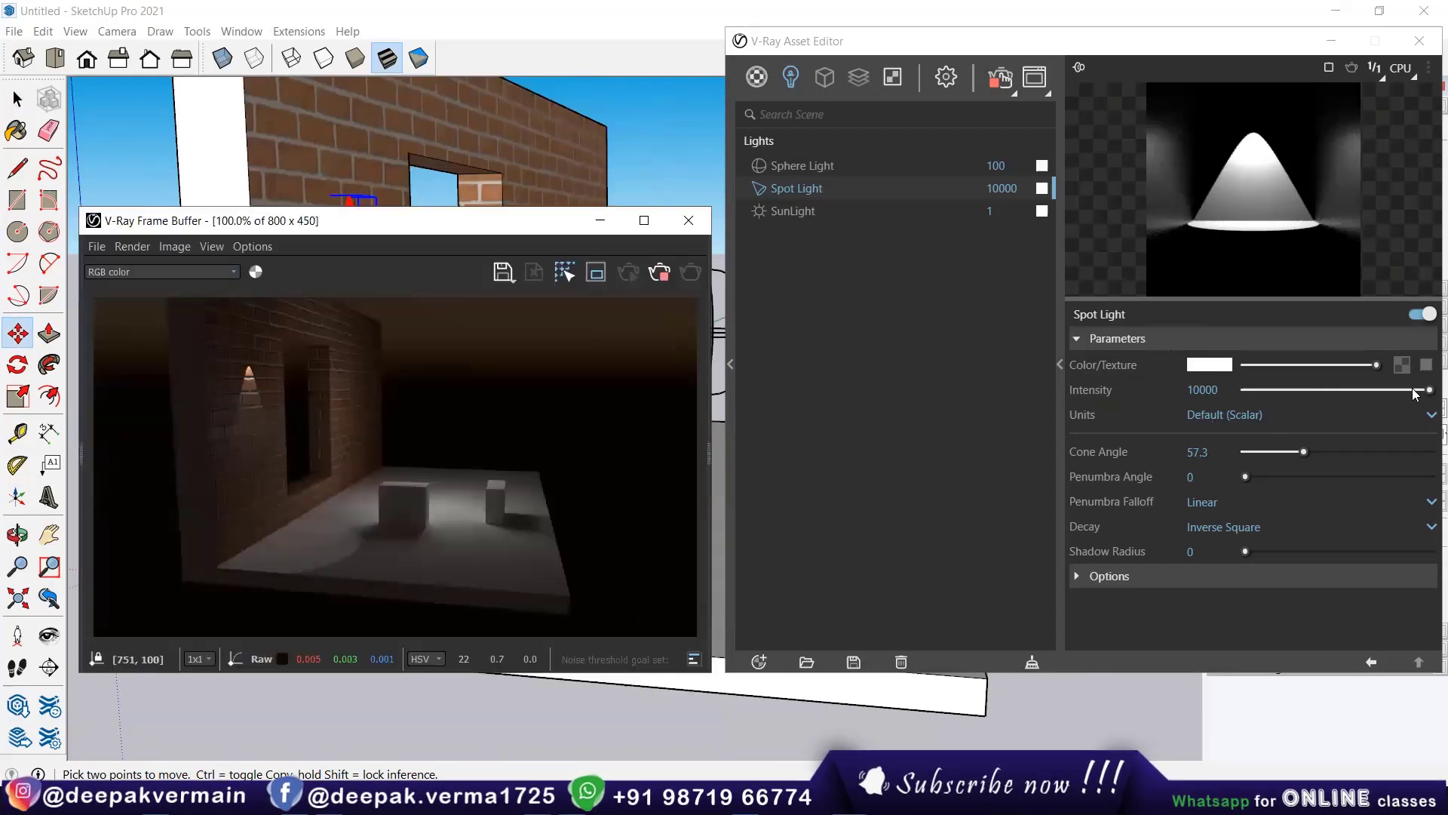
# Step: Set the spot light intensity to 20000
pyautogui.moveTo(1418, 390); pyautogui.dragTo(1307, 389)
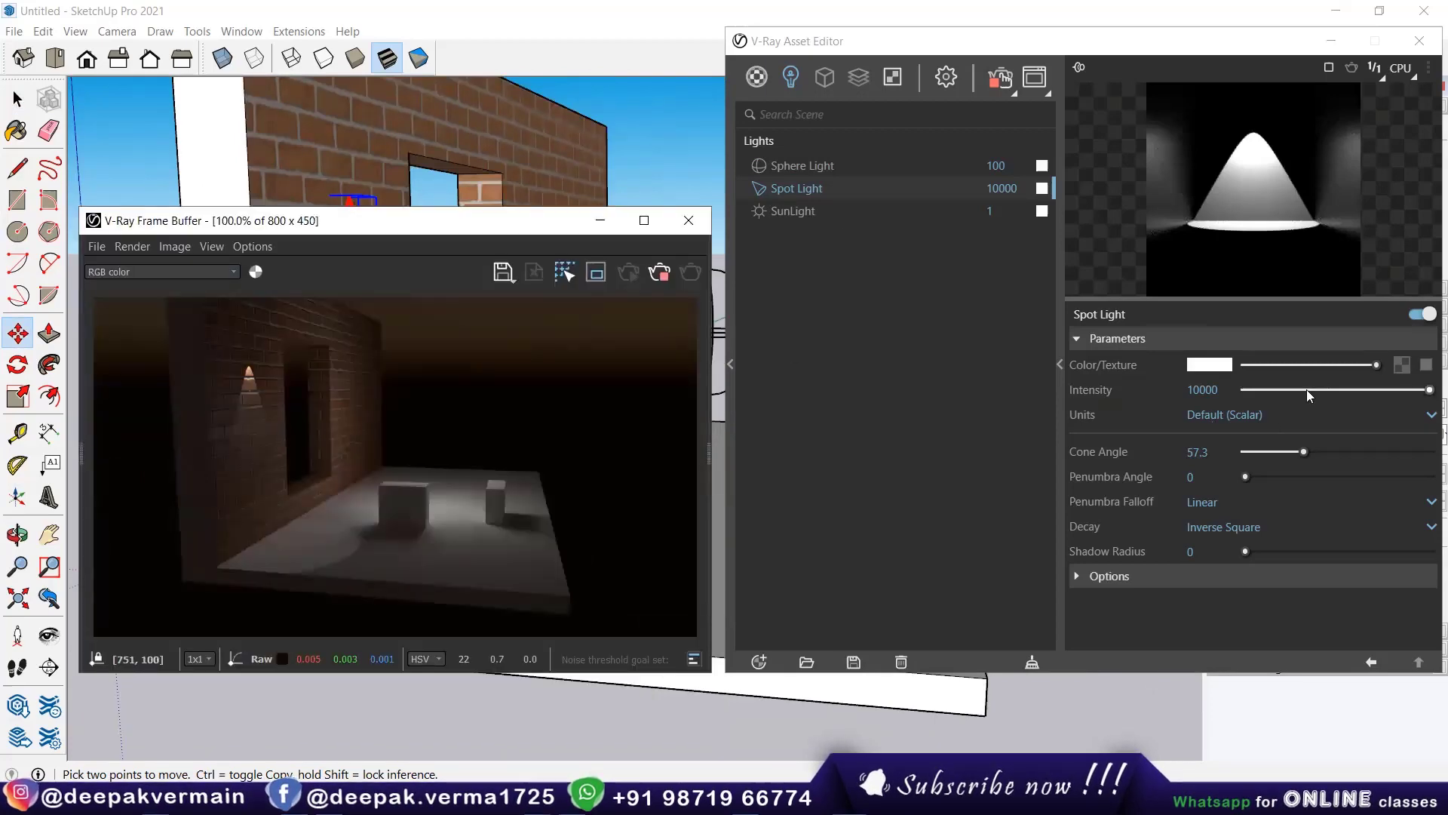
pyautogui.click(1426, 392)
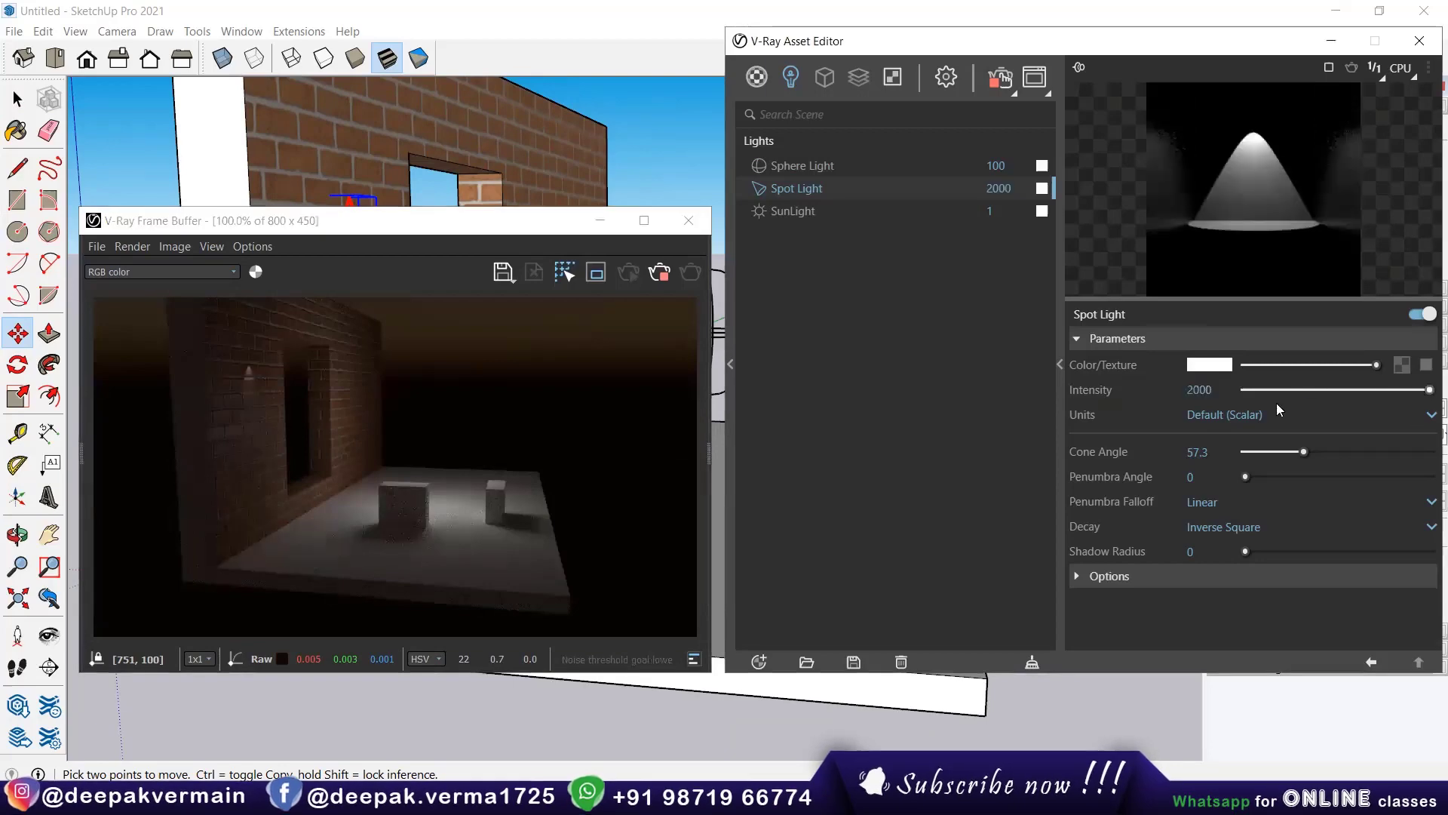
pyautogui.click(1229, 393)
pyautogui.write('0')
pyautogui.press('Return')
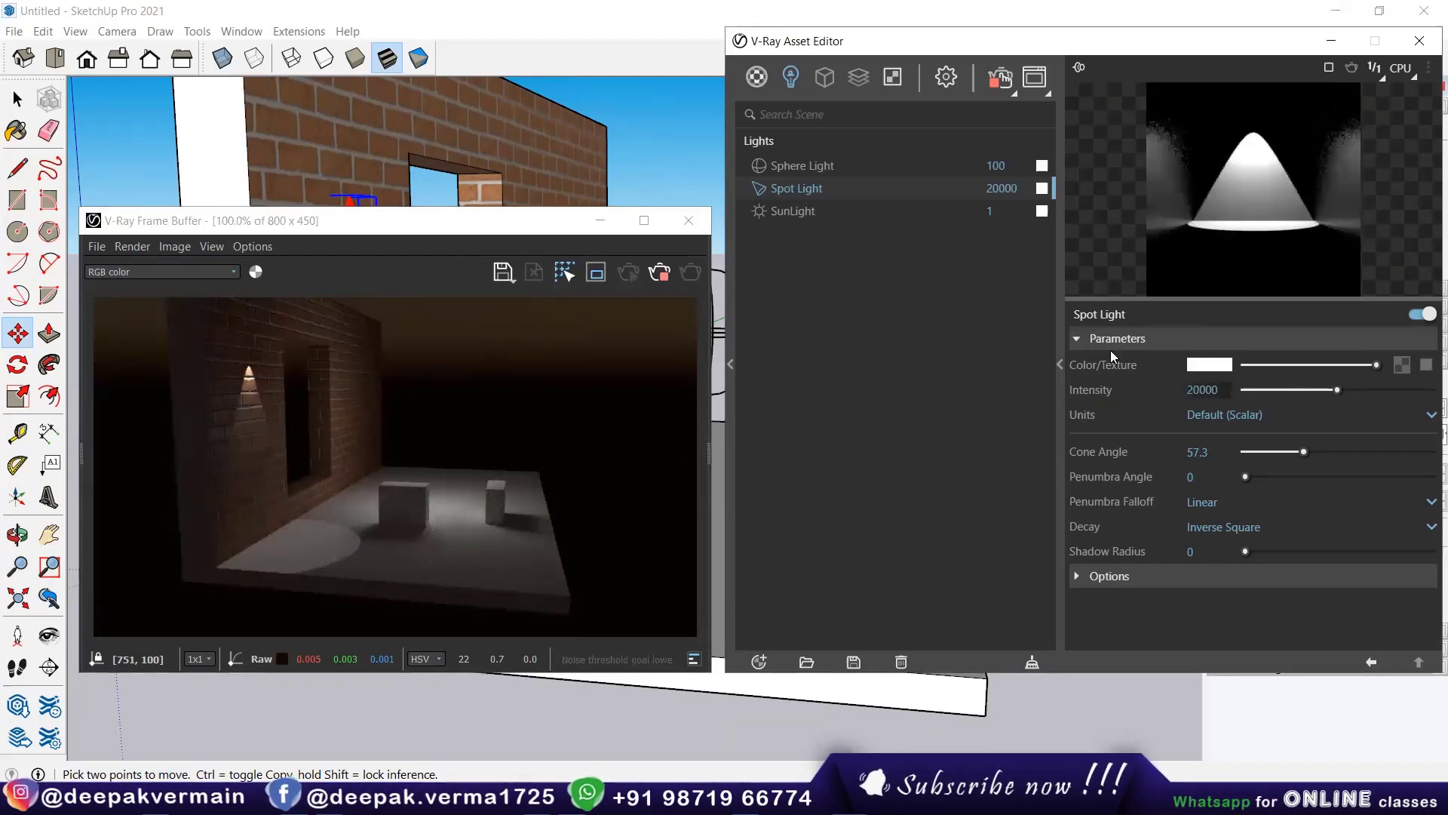
# Step: Change the spot light colour to red in the V-Ray Color Picker
pyautogui.click(1200, 365)
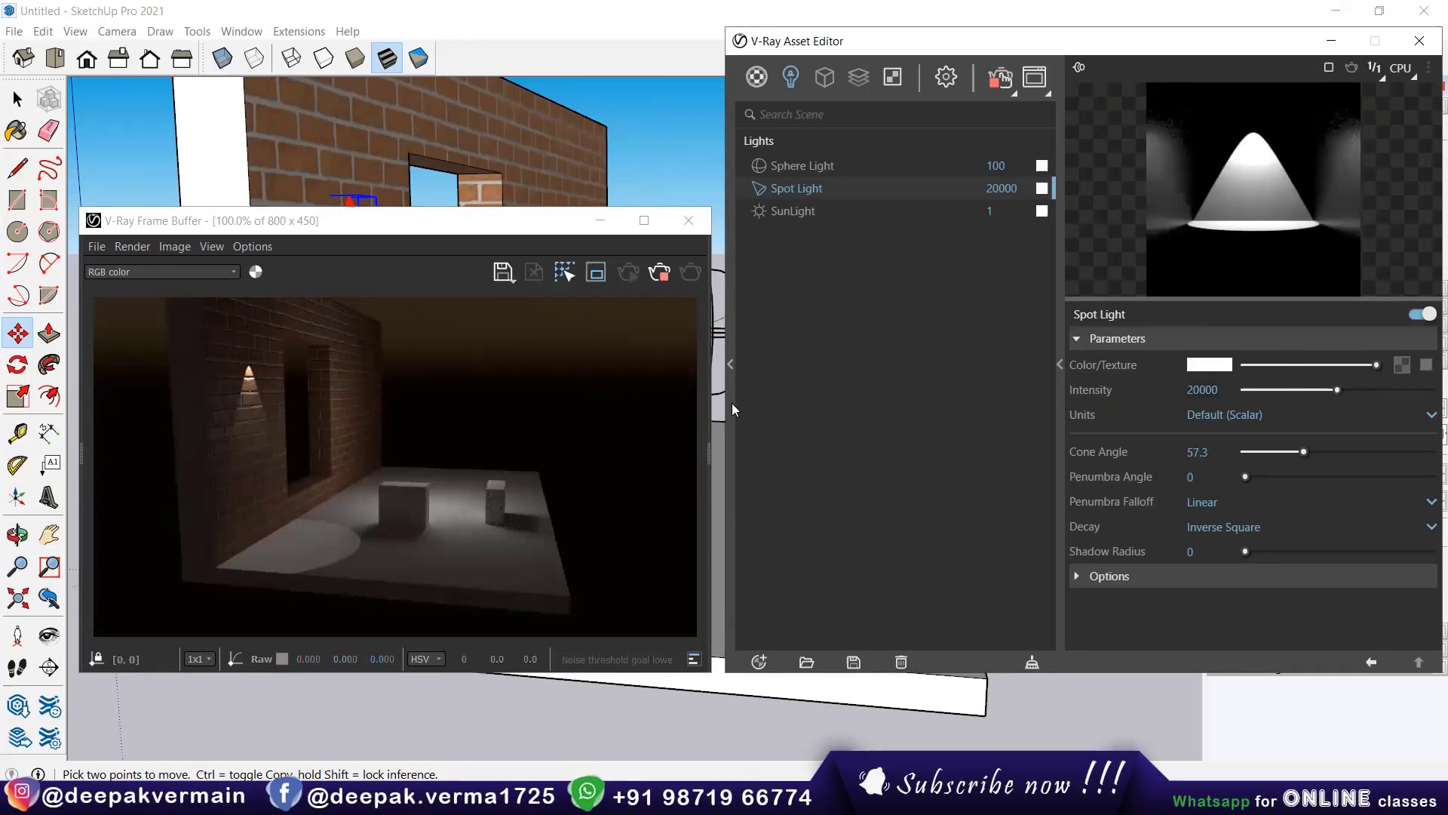
pyautogui.click(782, 361)
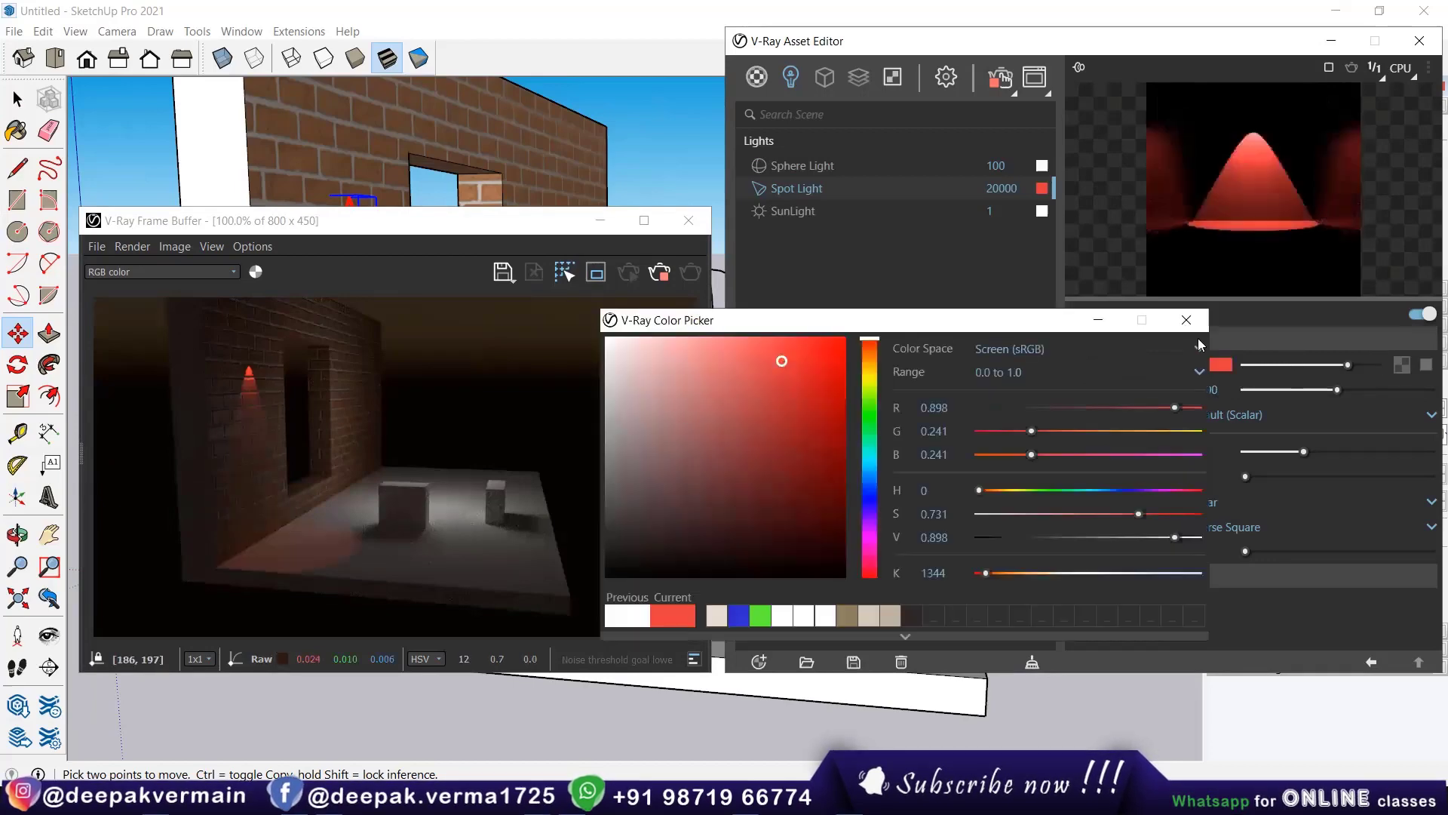
pyautogui.click(1186, 319)
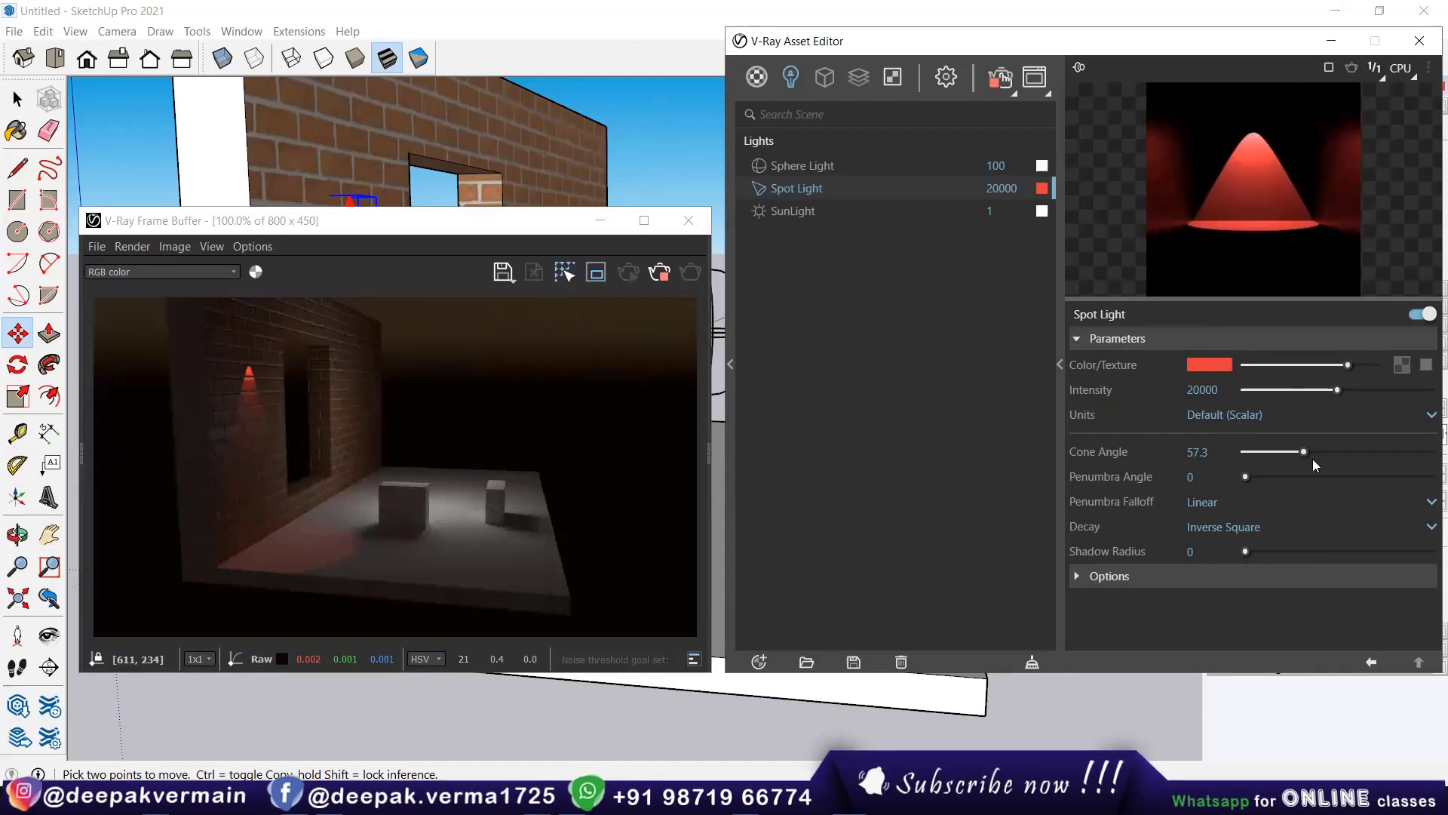
# Step: Try wider spot light cone angles, up to 179.99 and a typed 270
pyautogui.click(1364, 448)
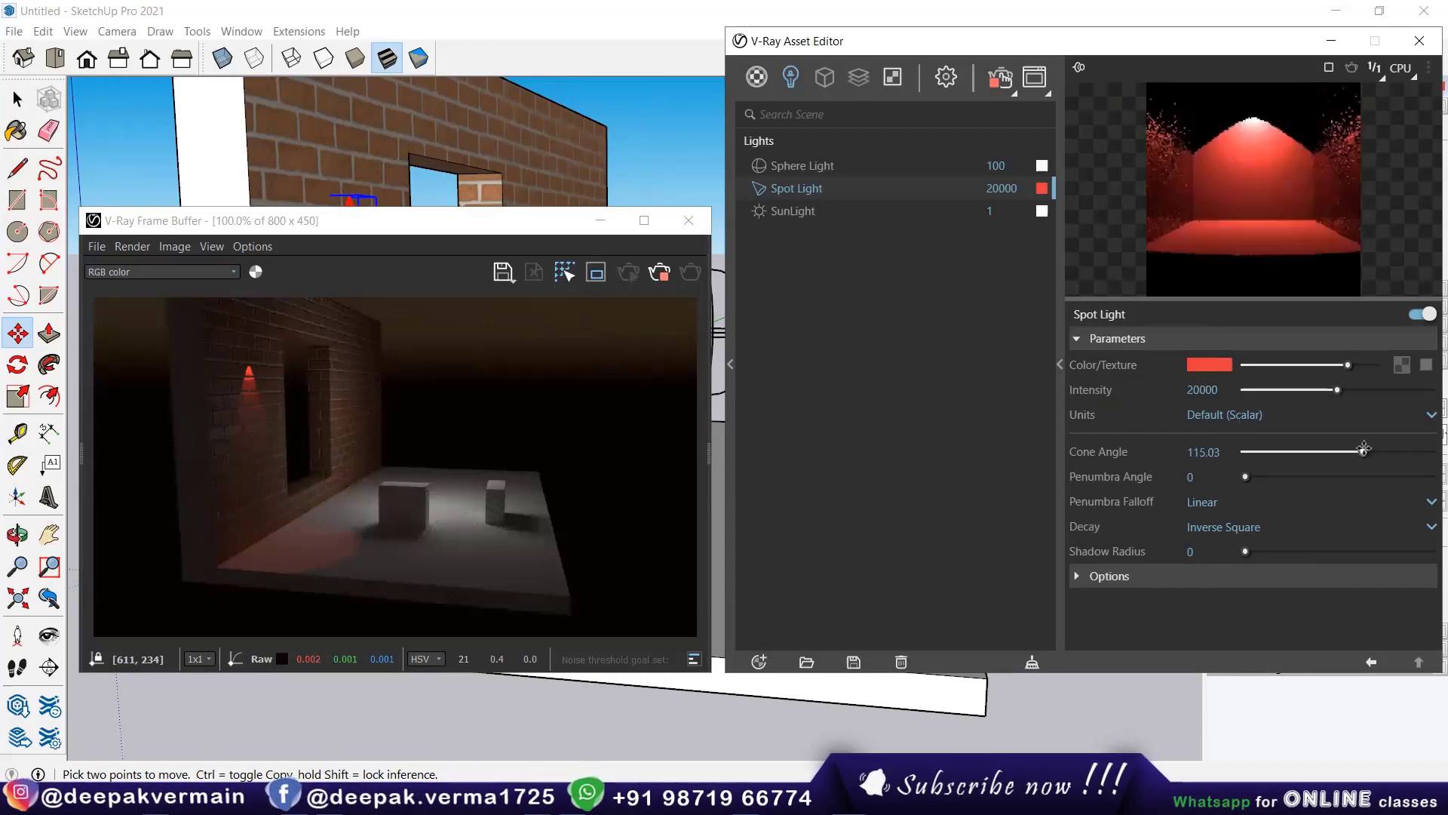
pyautogui.click(1395, 451)
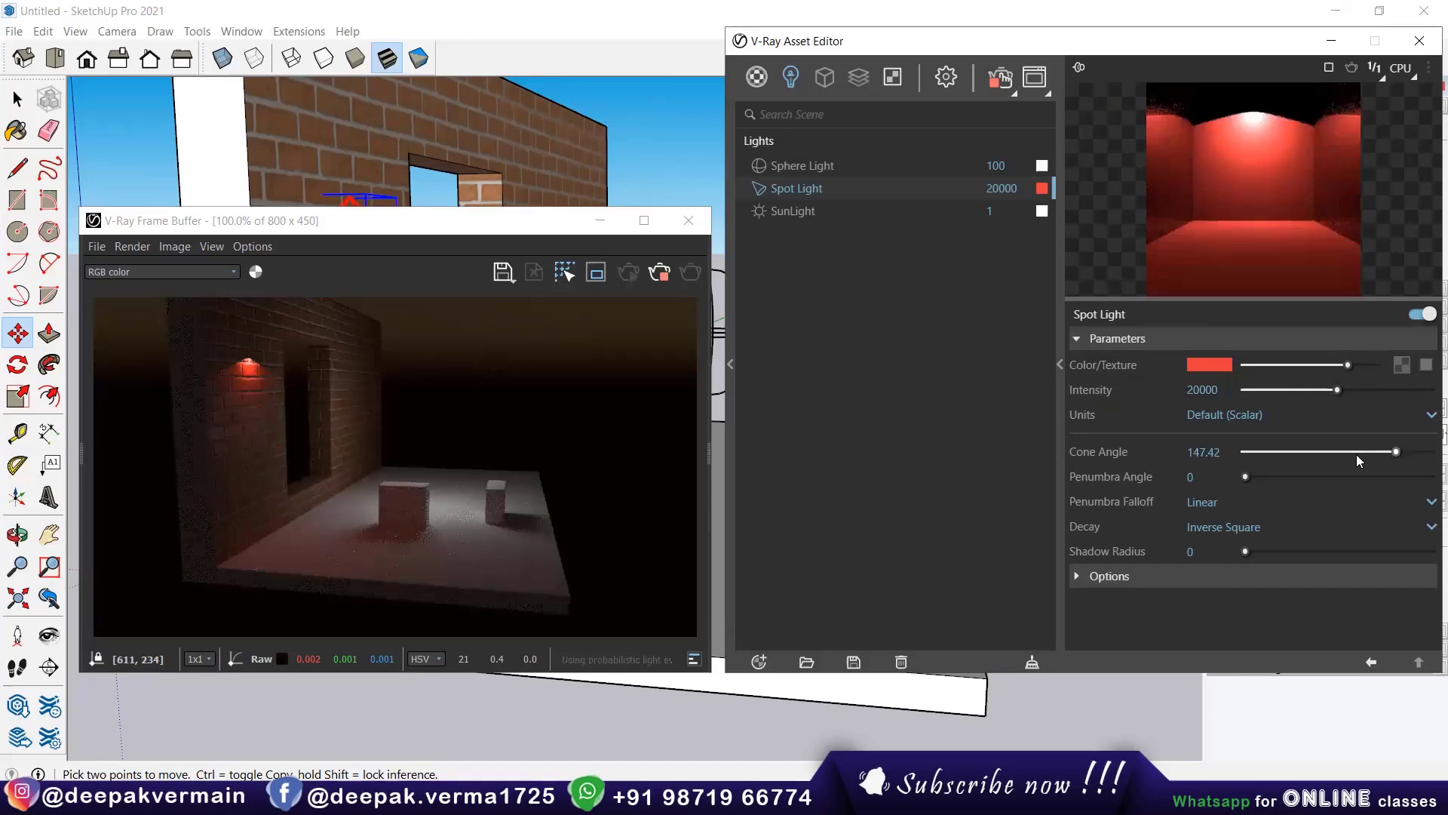
pyautogui.click(1392, 451)
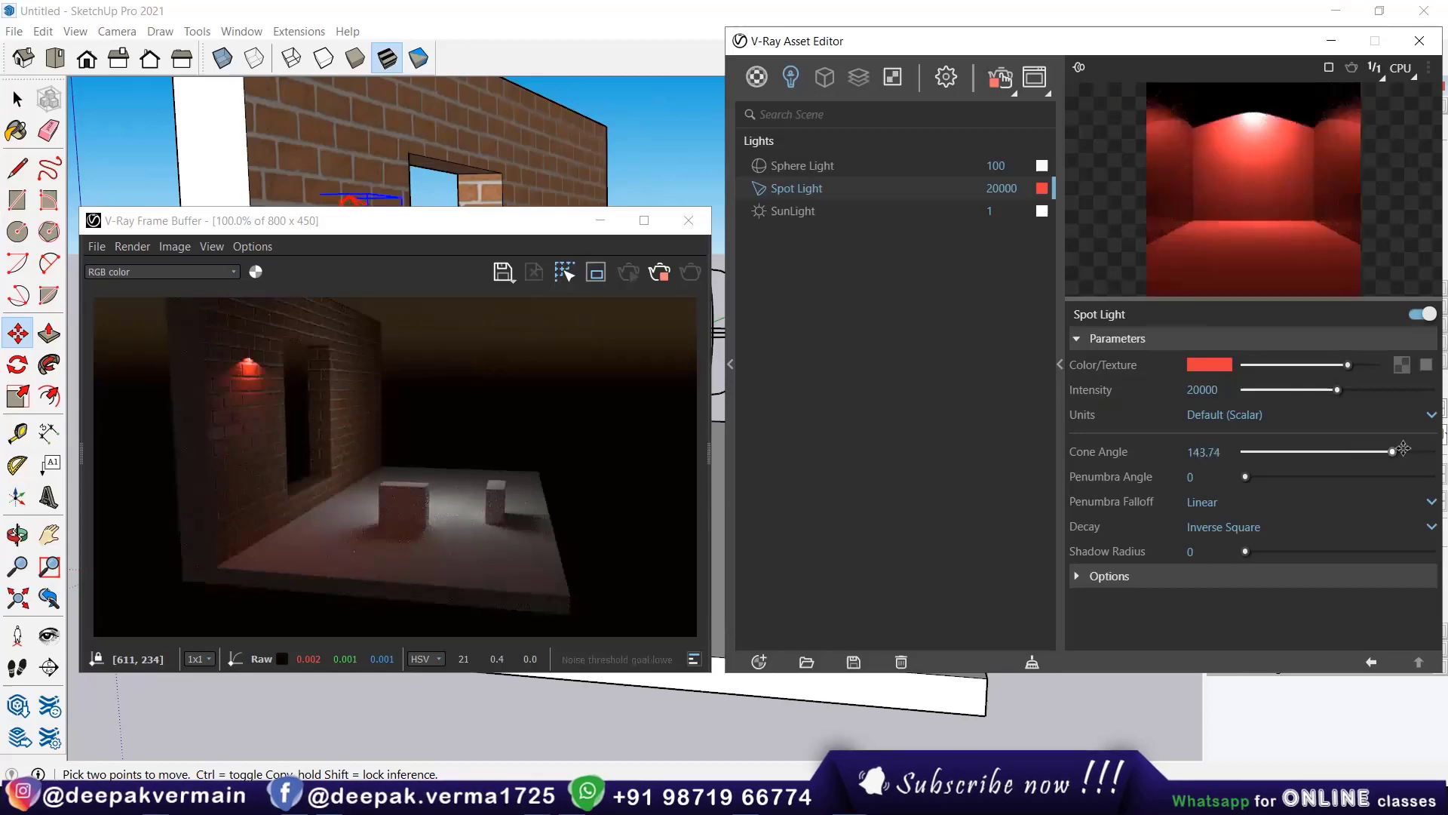
pyautogui.click(1427, 452)
pyautogui.click(1425, 451)
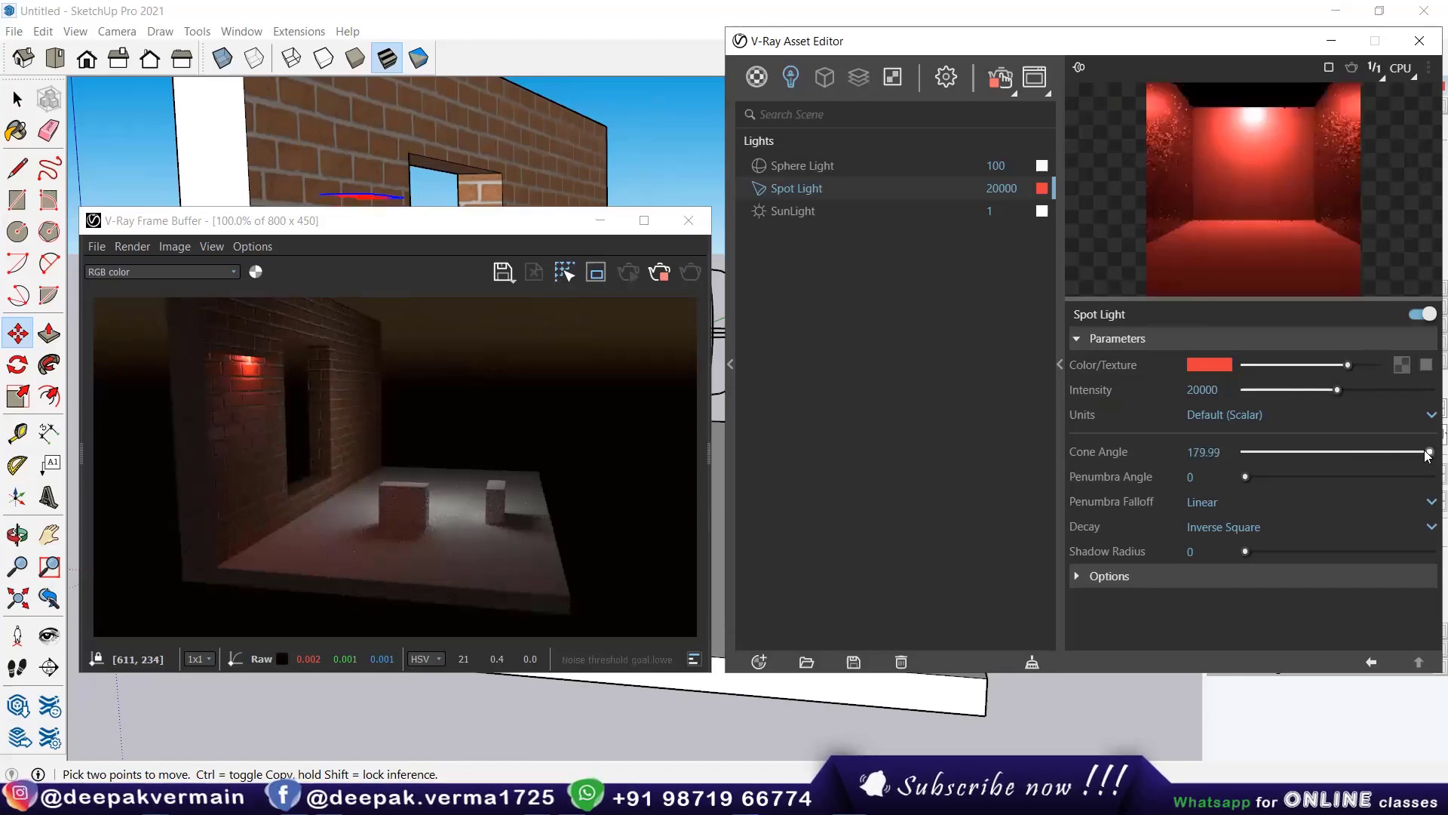
pyautogui.click(1159, 456)
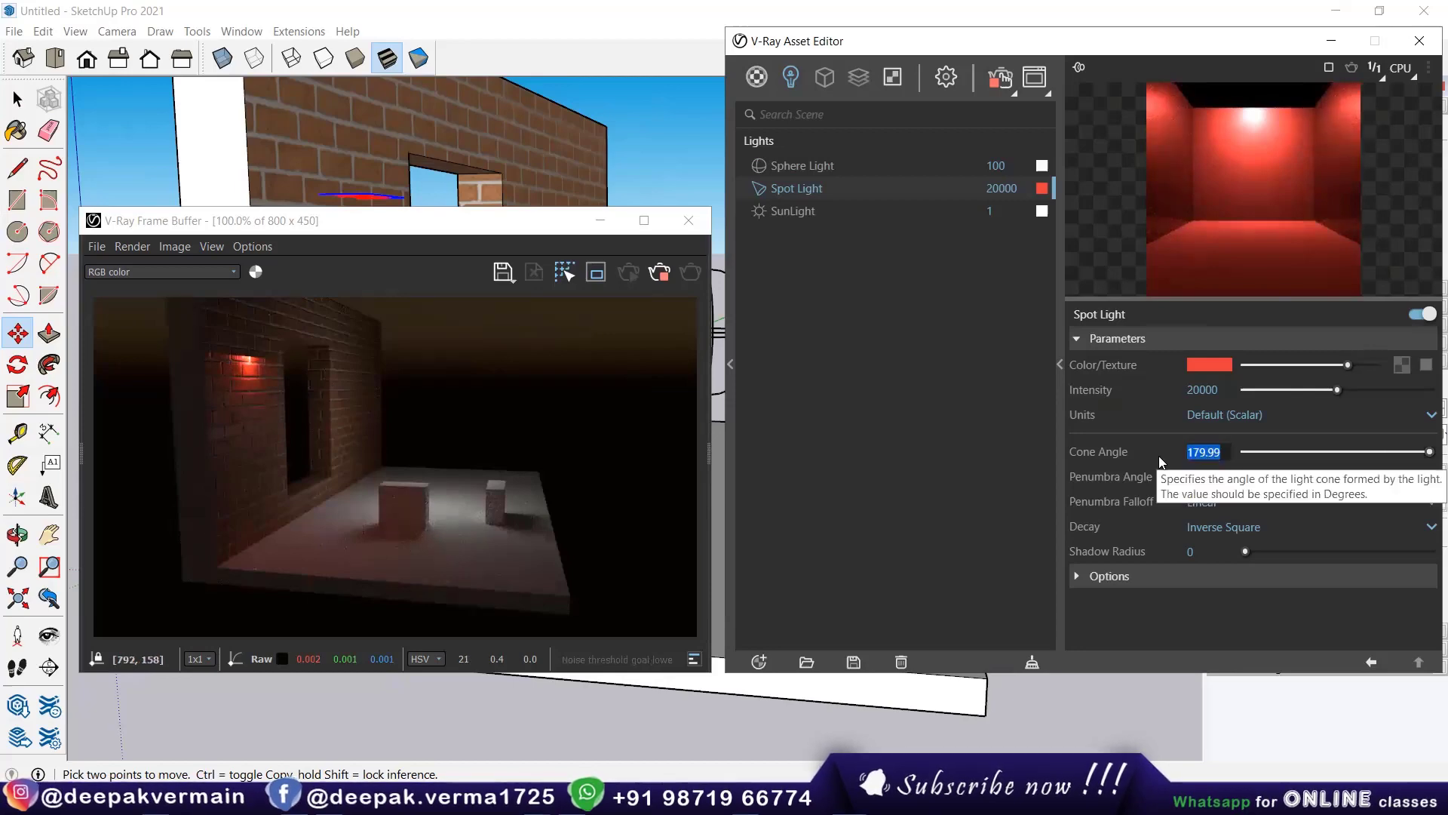
pyautogui.write('270')
pyautogui.press('Return')
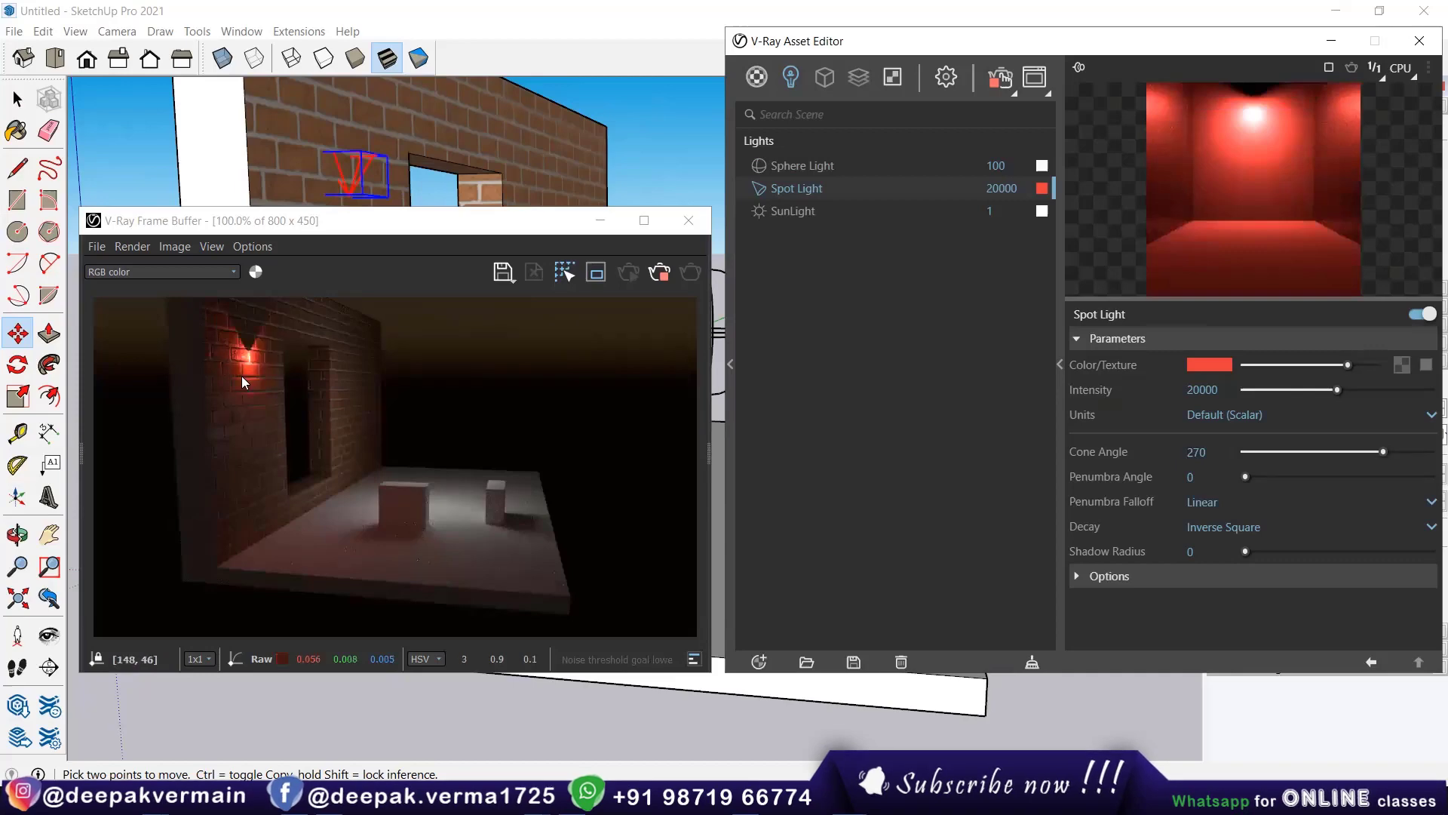
# Step: Set the cone angle to 90 and widen the penumbra to soften the edge
pyautogui.click(1153, 451)
pyautogui.write('45')
pyautogui.press('Return')
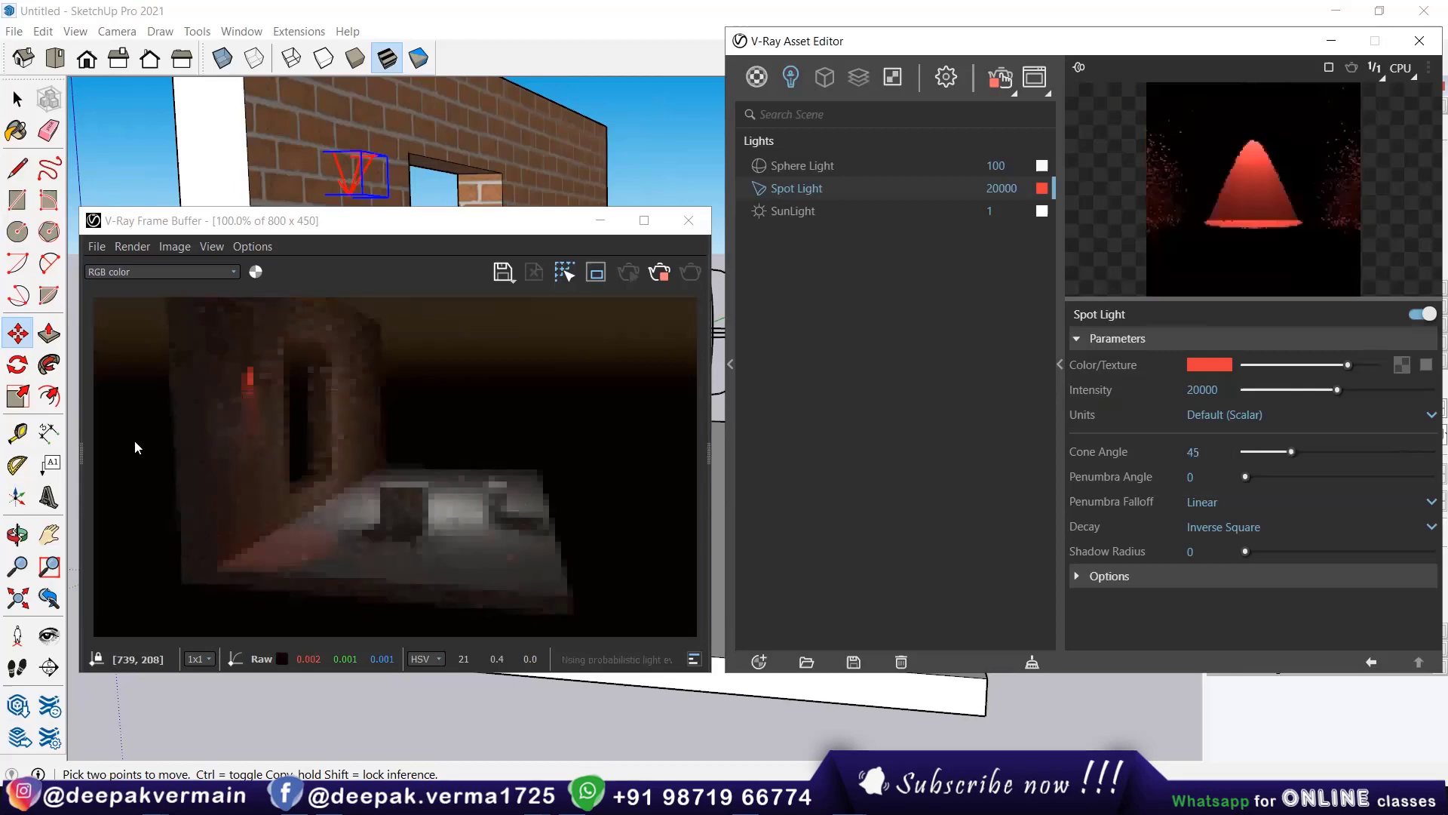
pyautogui.doubleClick(1165, 451)
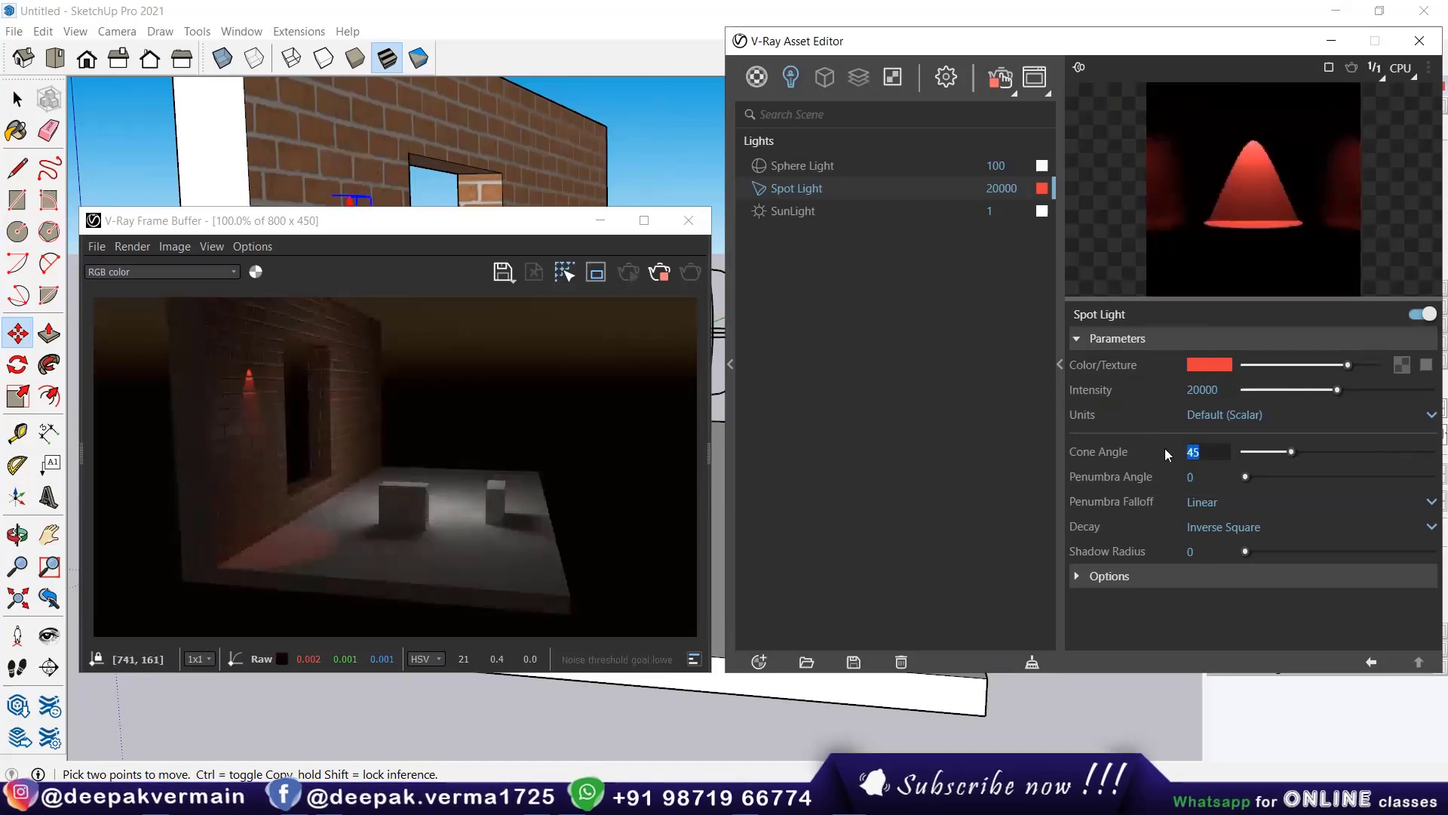
pyautogui.write('90')
pyautogui.press('Return')
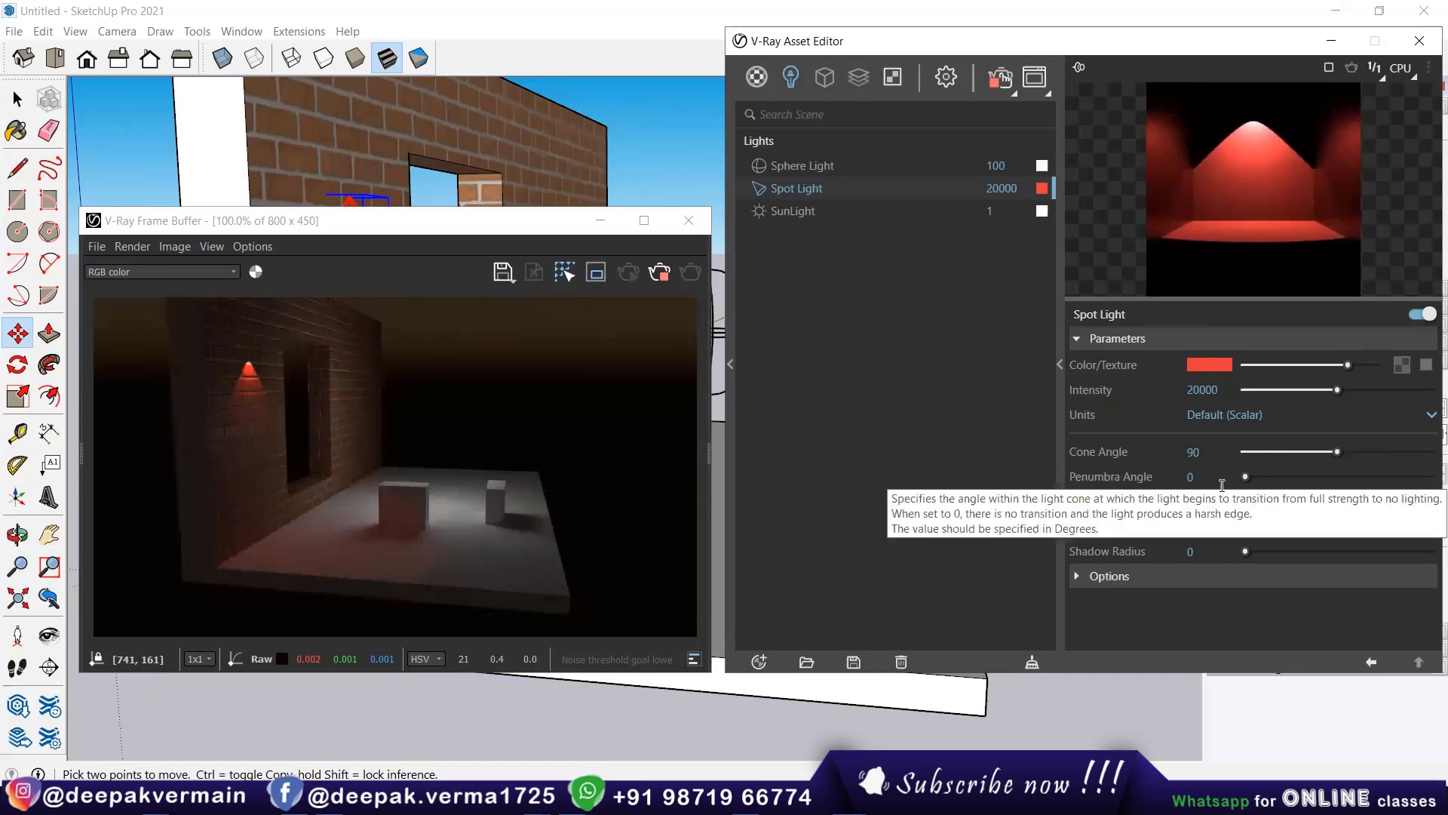
pyautogui.moveTo(1248, 478); pyautogui.dragTo(1336, 475)
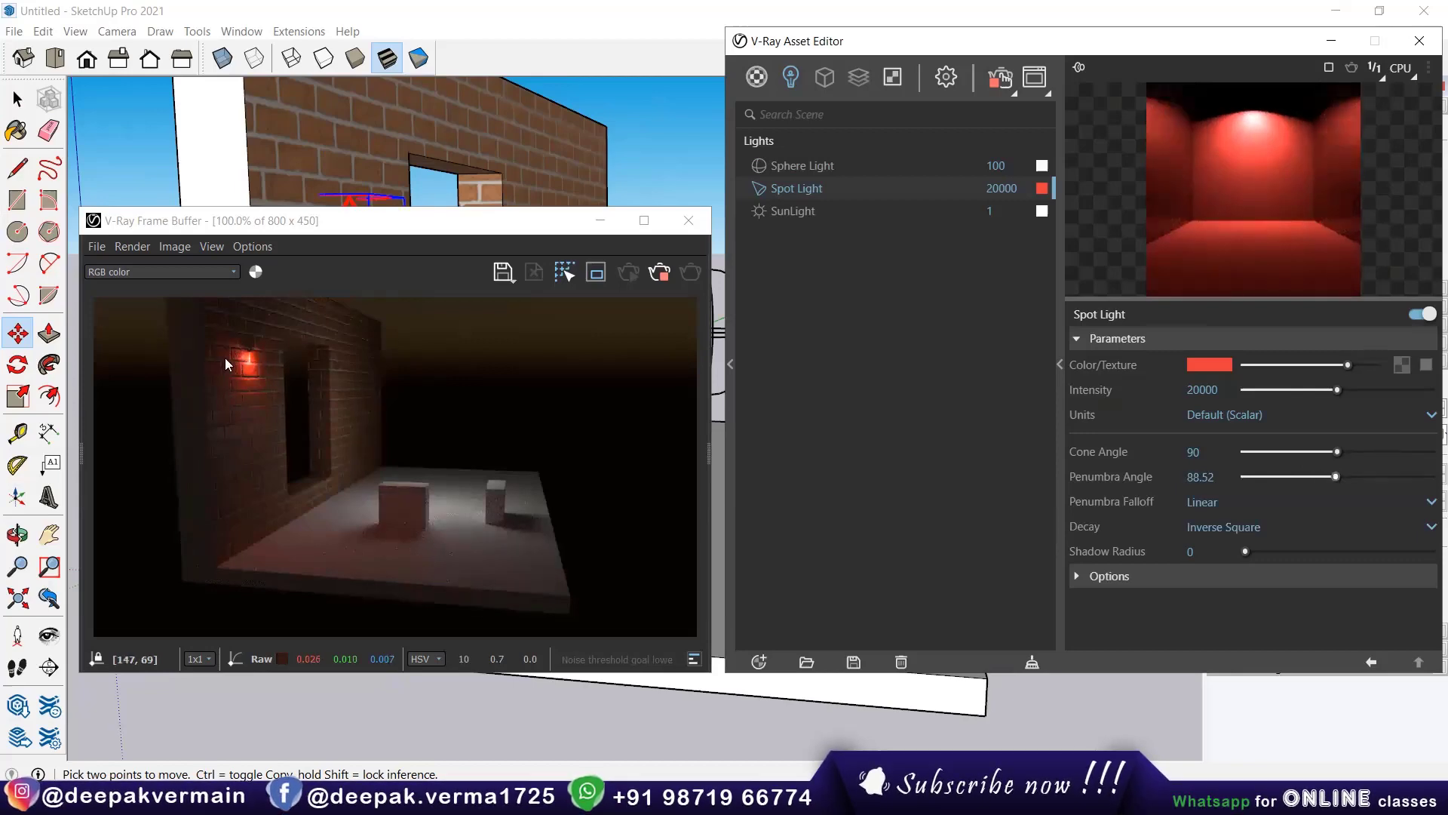
# Step: Adjust the cone angle to about 85.58 while experimenting with penumbra angle values
pyautogui.click(1307, 476)
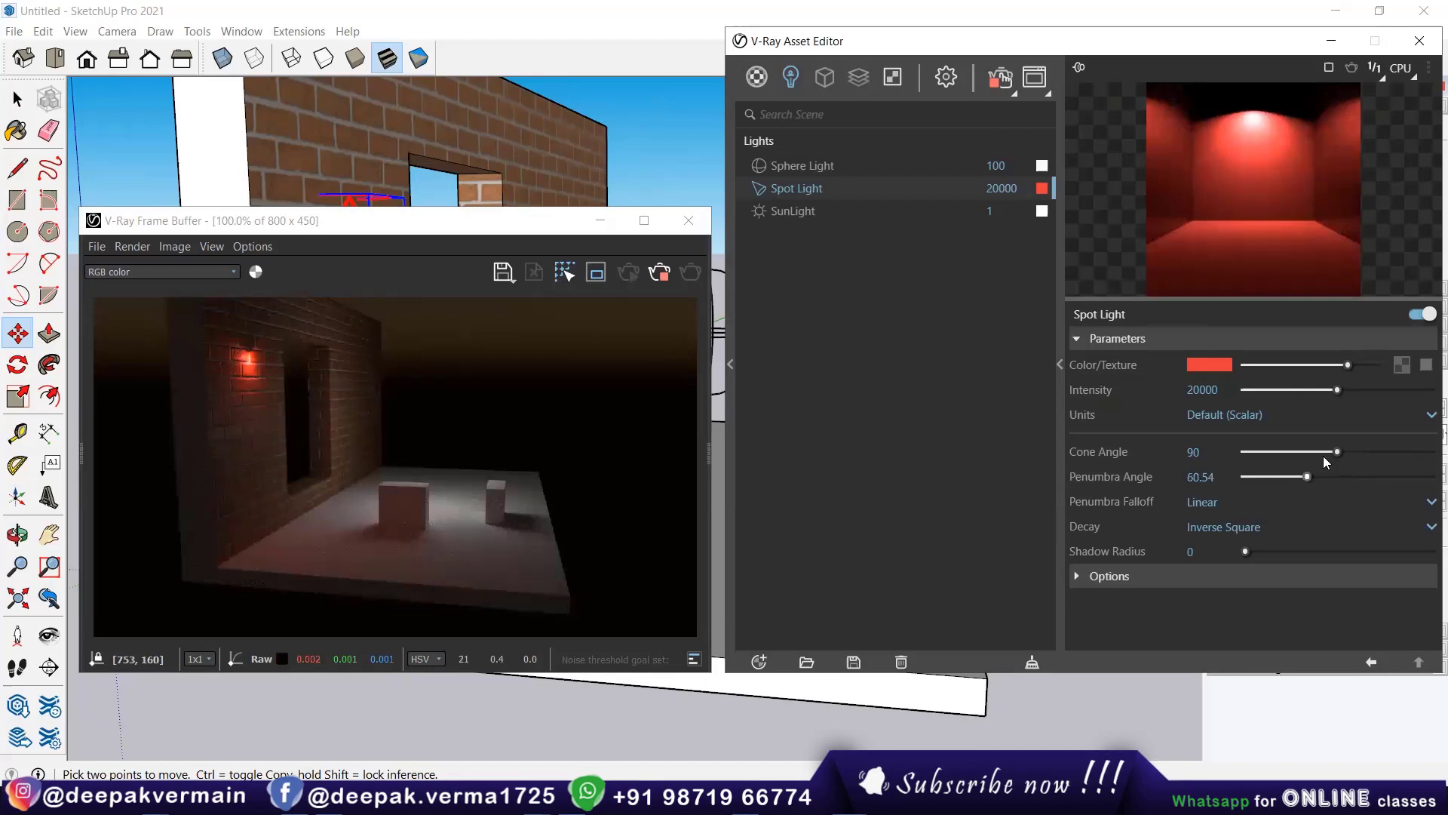
pyautogui.click(1362, 452)
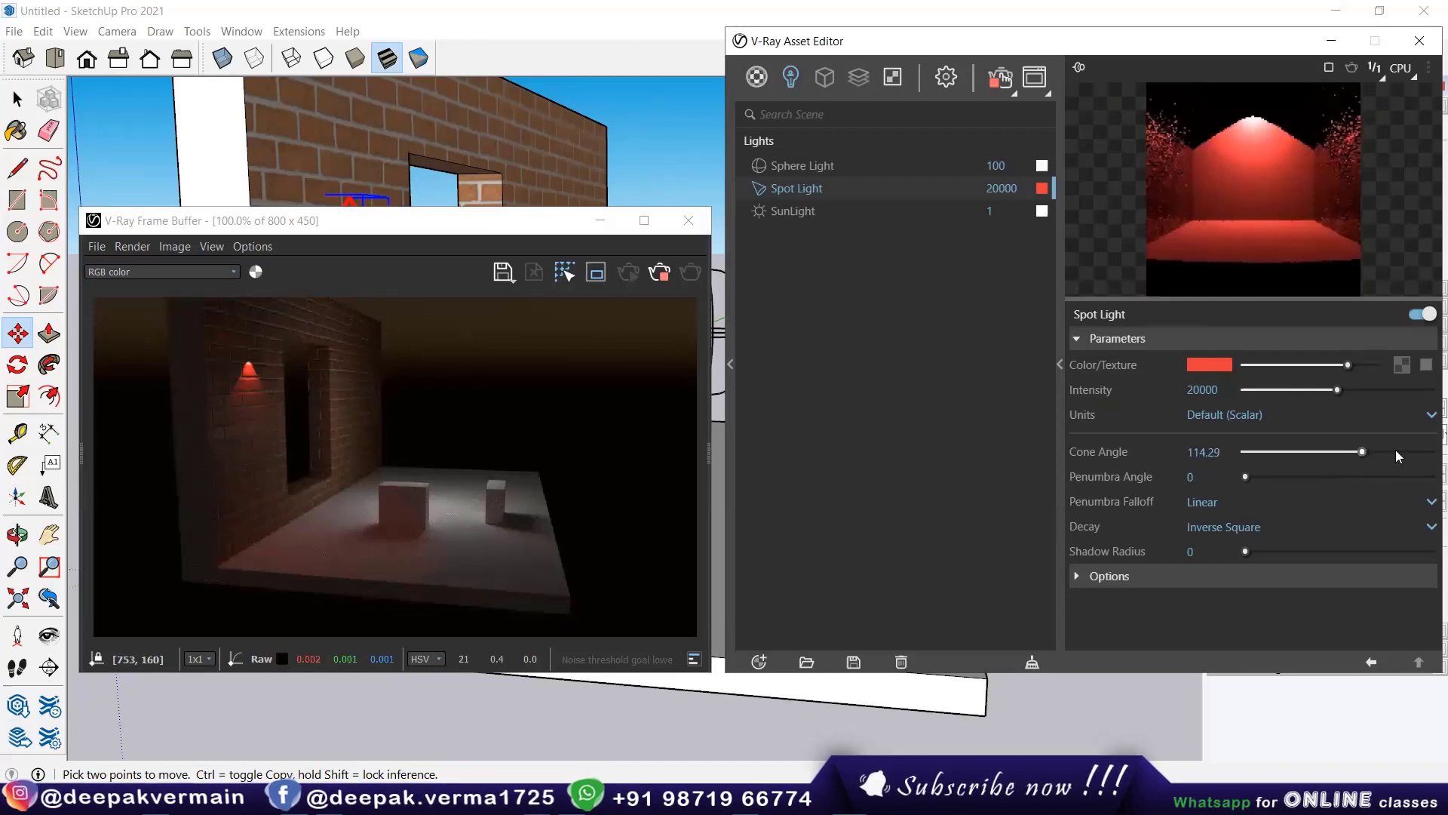
pyautogui.moveTo(1362, 452); pyautogui.dragTo(1339, 452)
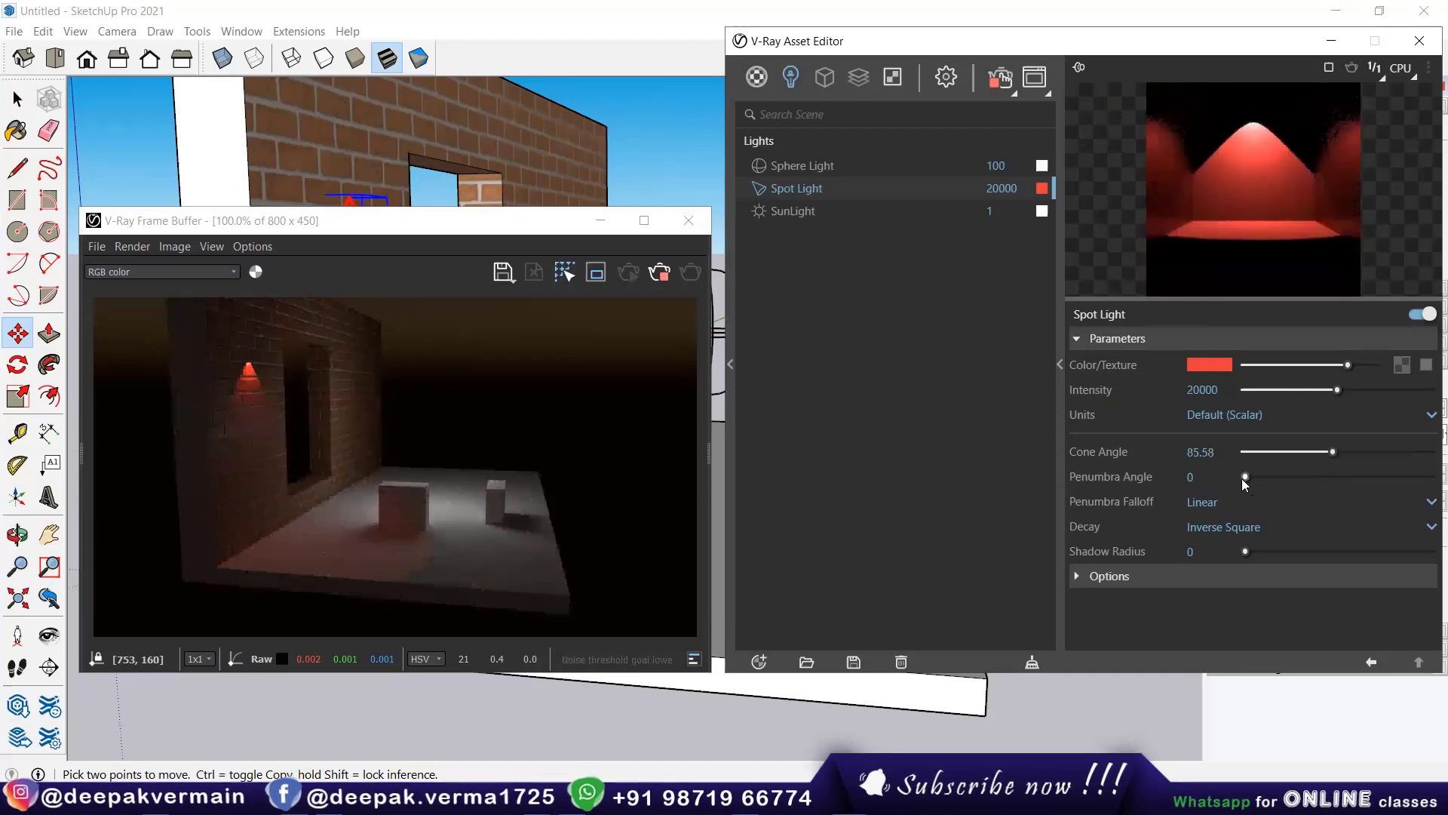
pyautogui.moveTo(1312, 483); pyautogui.dragTo(1335, 476)
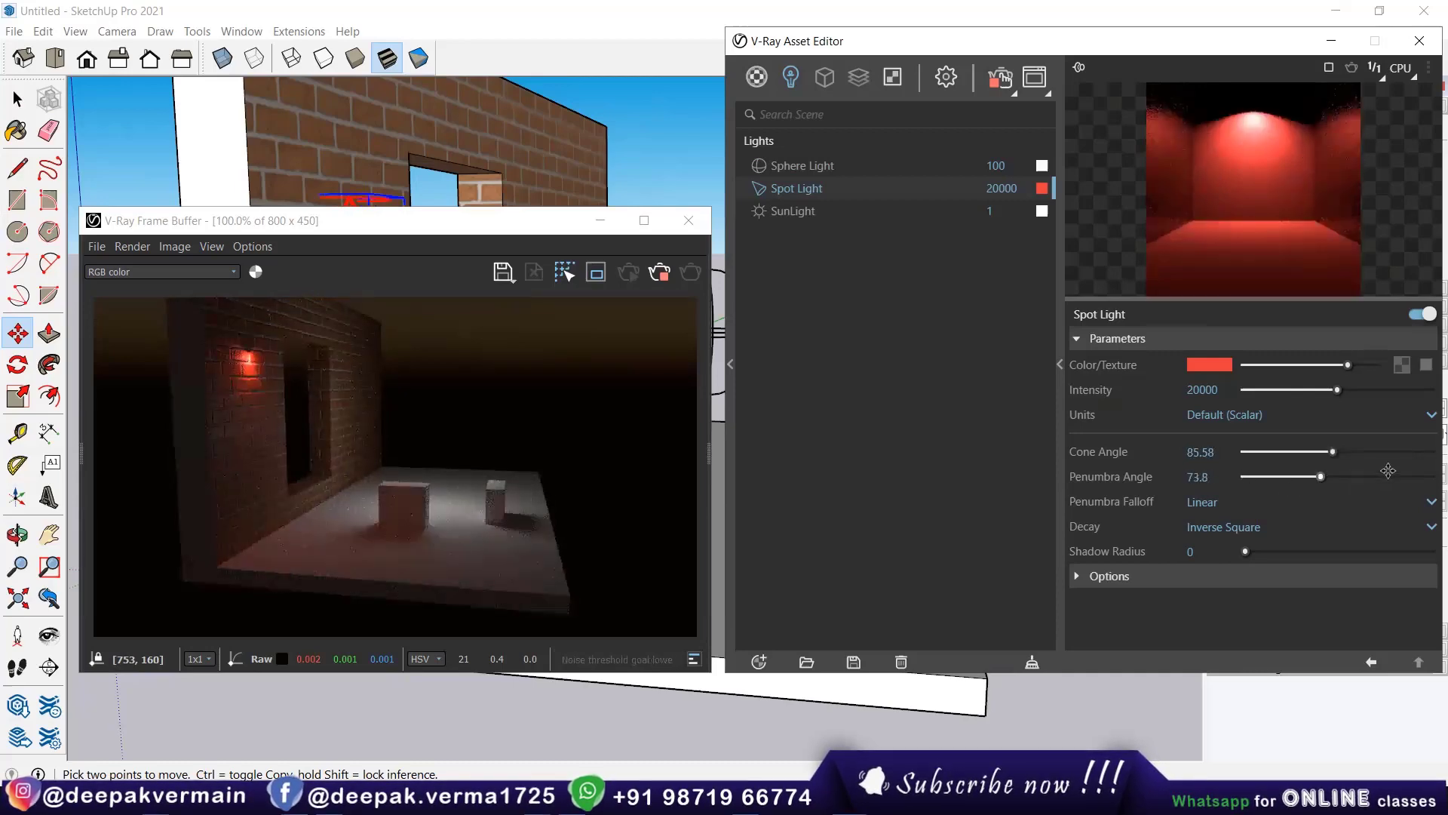
pyautogui.click(1389, 472)
pyautogui.moveTo(1389, 472); pyautogui.dragTo(1286, 480)
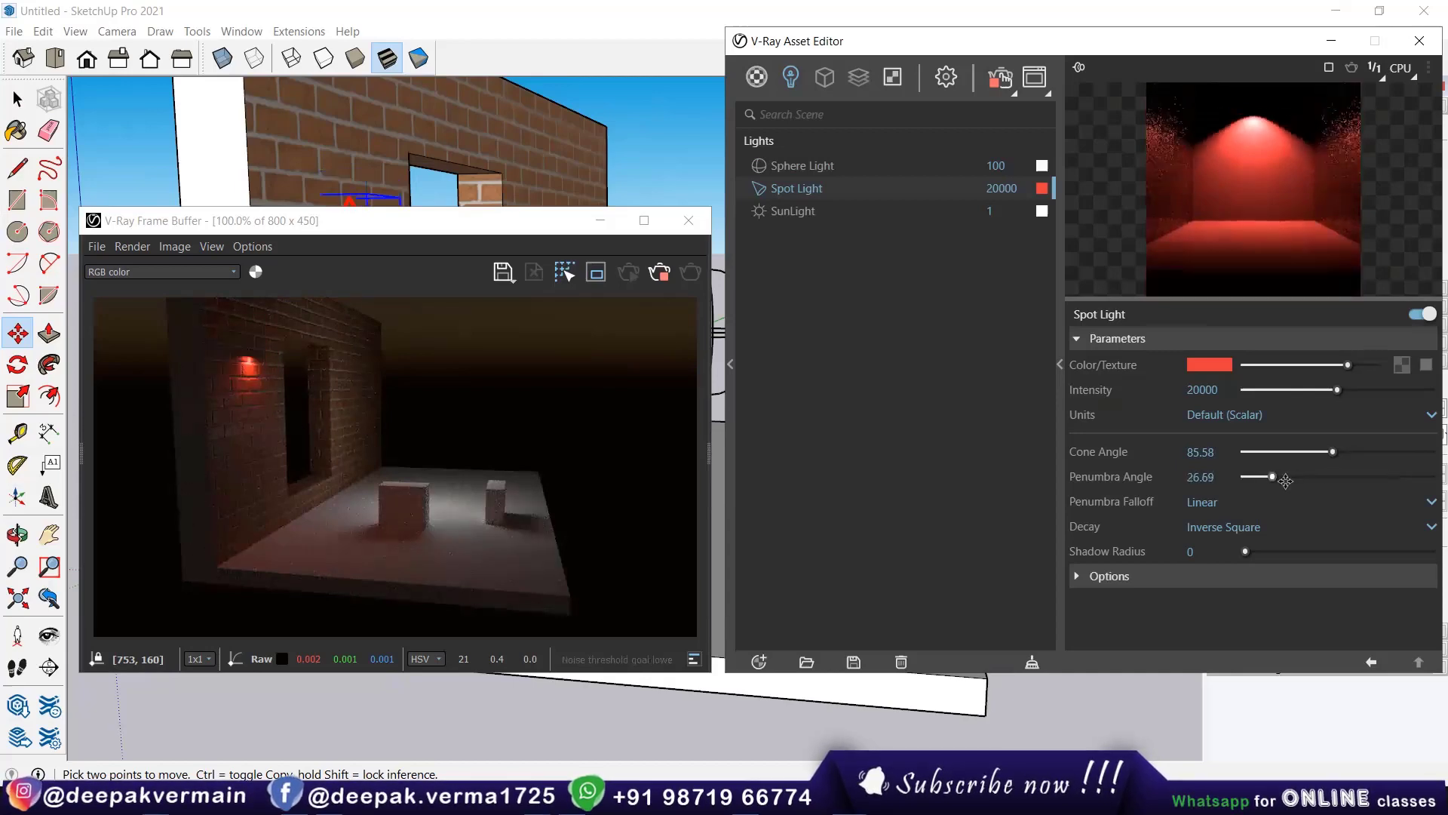
pyautogui.click(1286, 480)
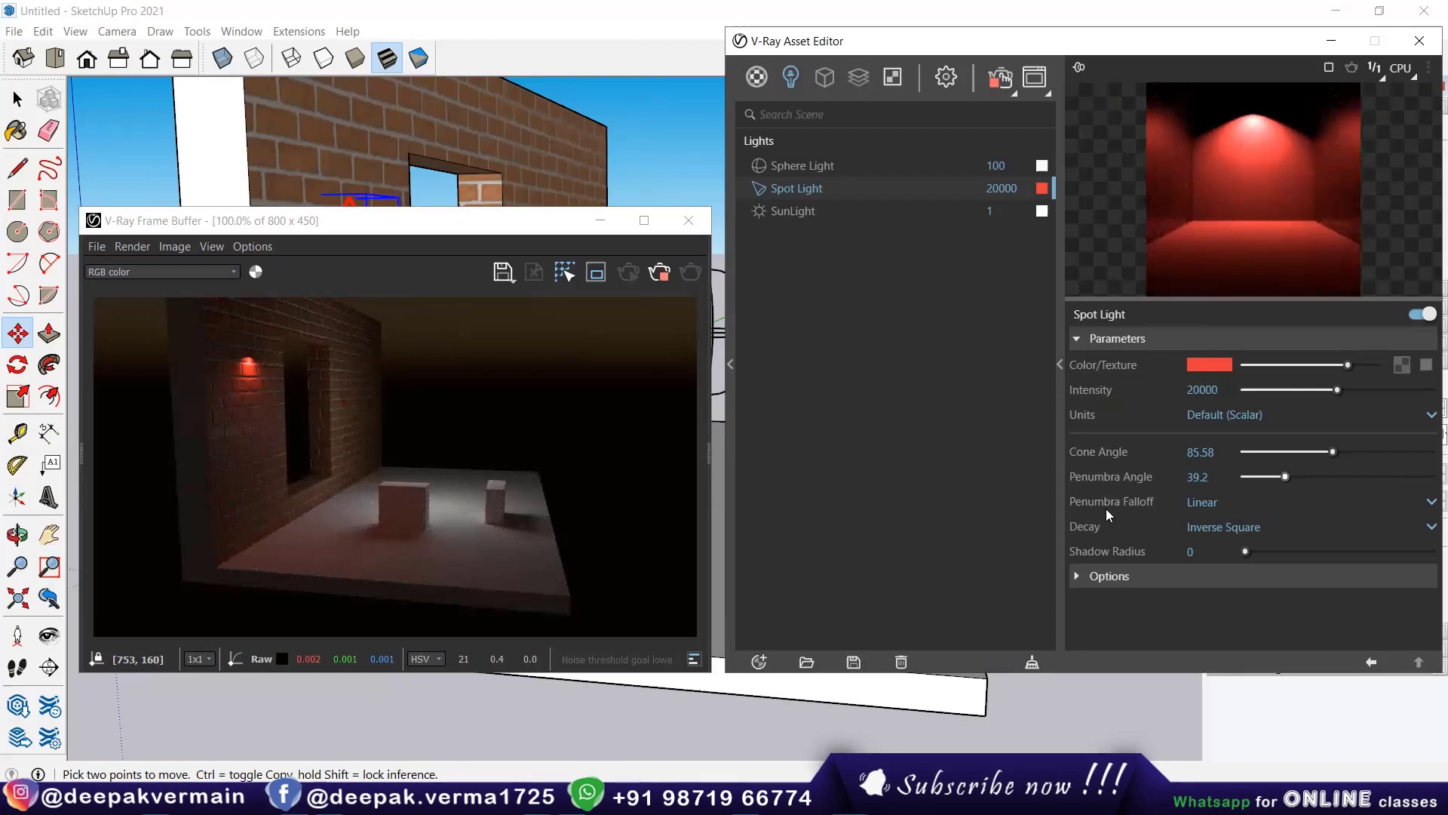
# Step: Set Penumbra Falloff to Smooth Cubic and the penumbra angle to about 89.98
pyautogui.click(1229, 504)
pyautogui.press('Down')
pyautogui.press('Return')
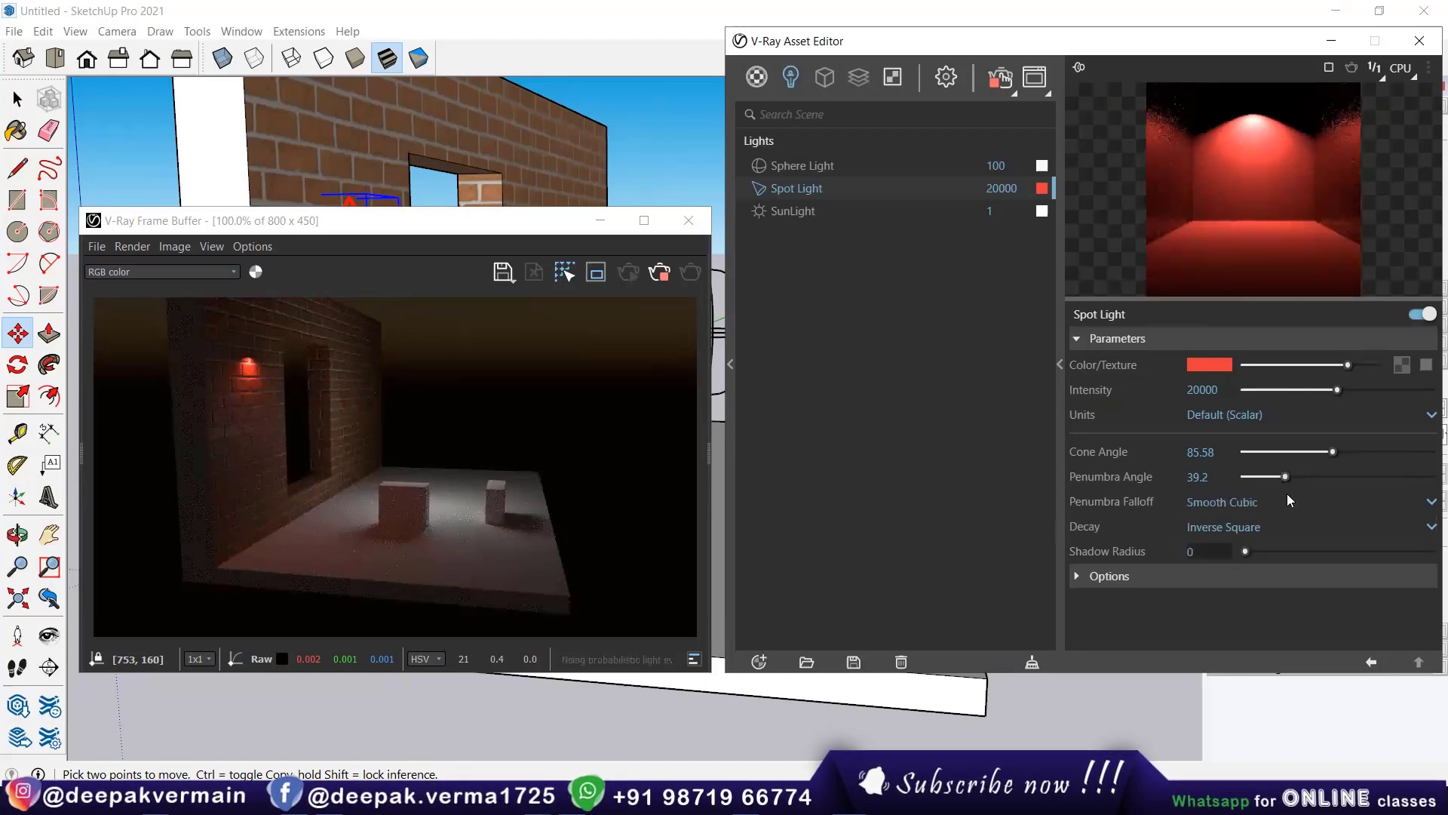
pyautogui.click(1338, 475)
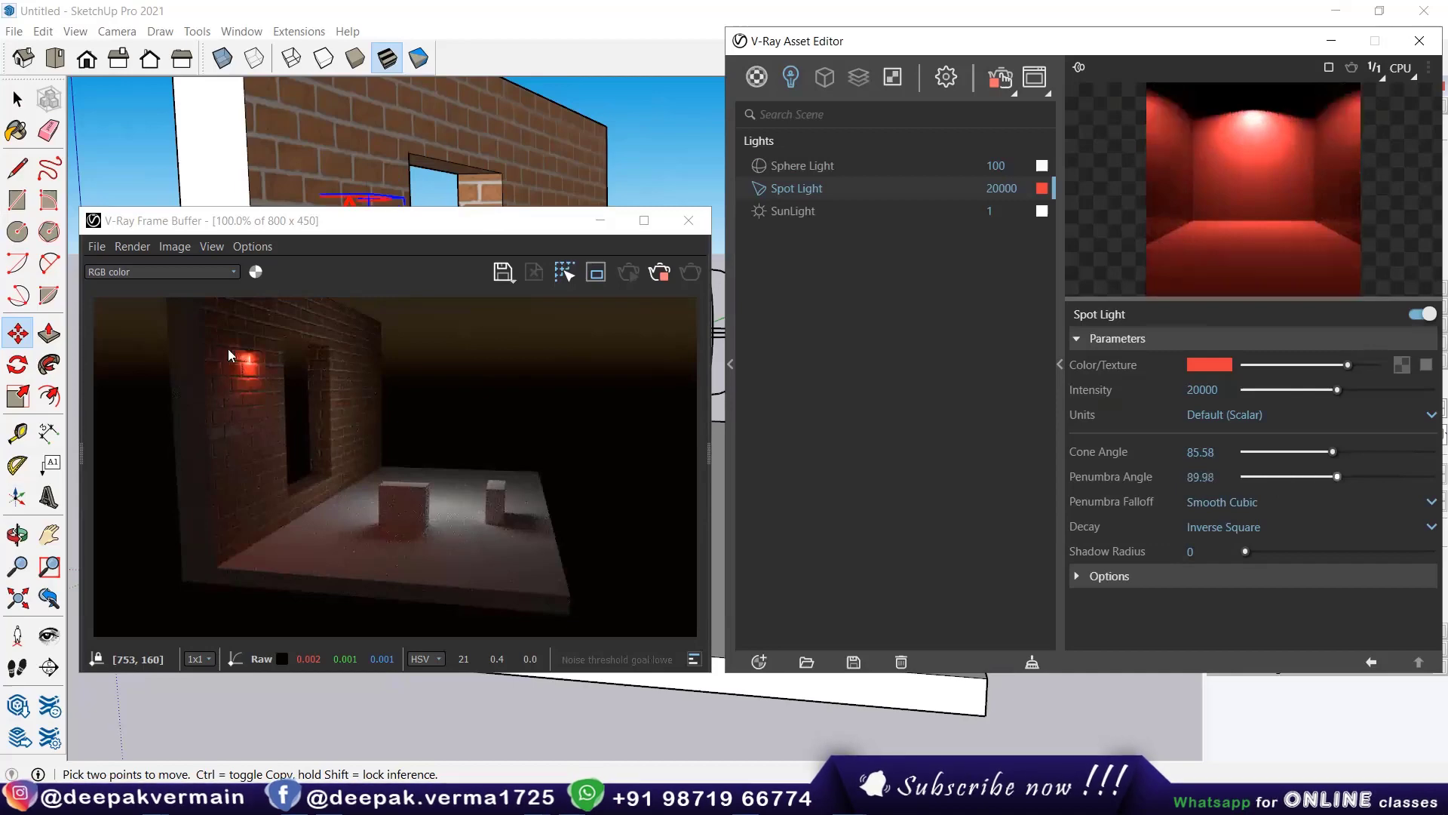
# Step: Switch penumbra falloff back to Linear and, after trying Inverse, keep Inverse Square decay
pyautogui.scroll(1, 226, 348)
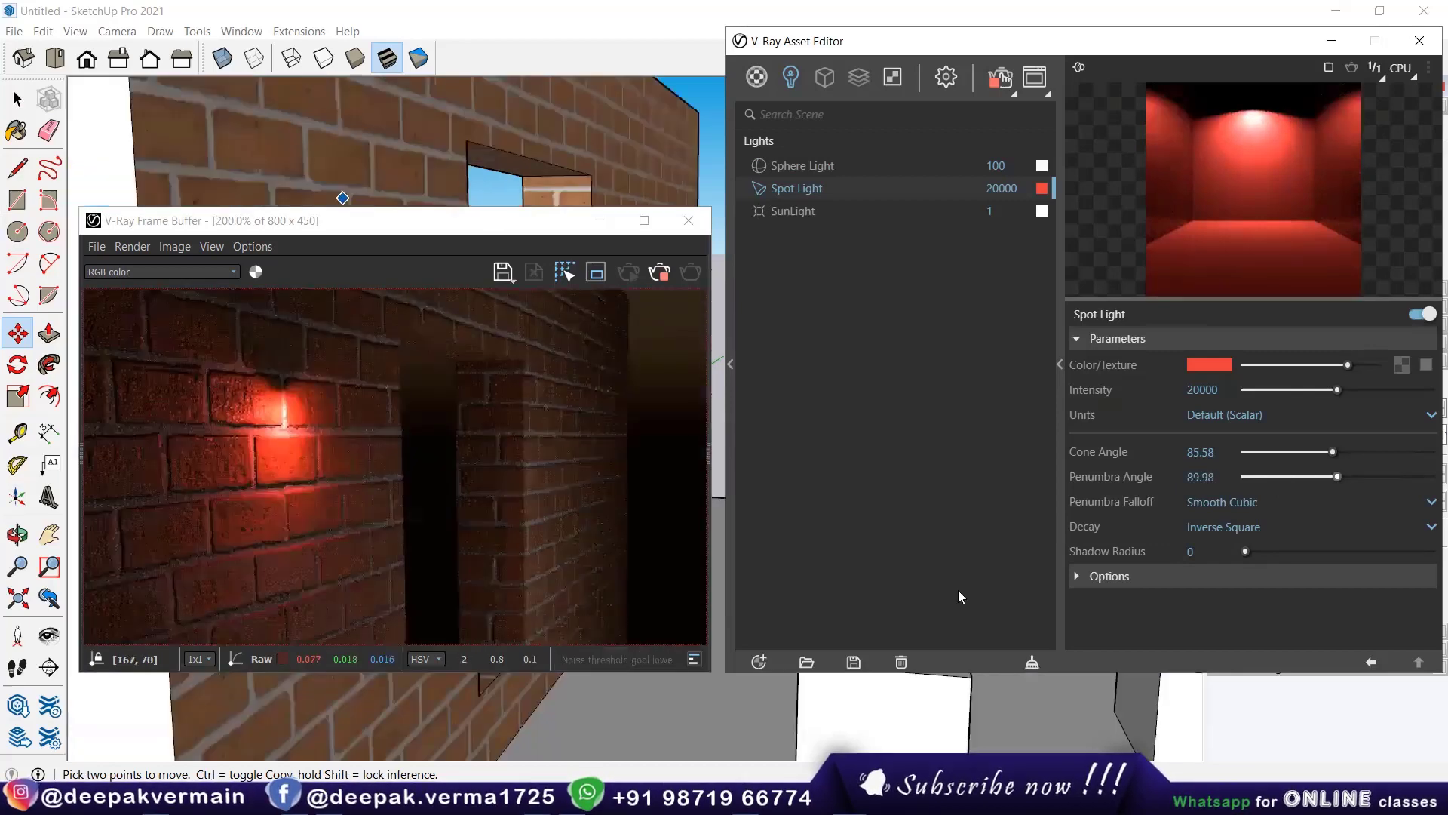
pyautogui.click(1238, 526)
pyautogui.click(1204, 527)
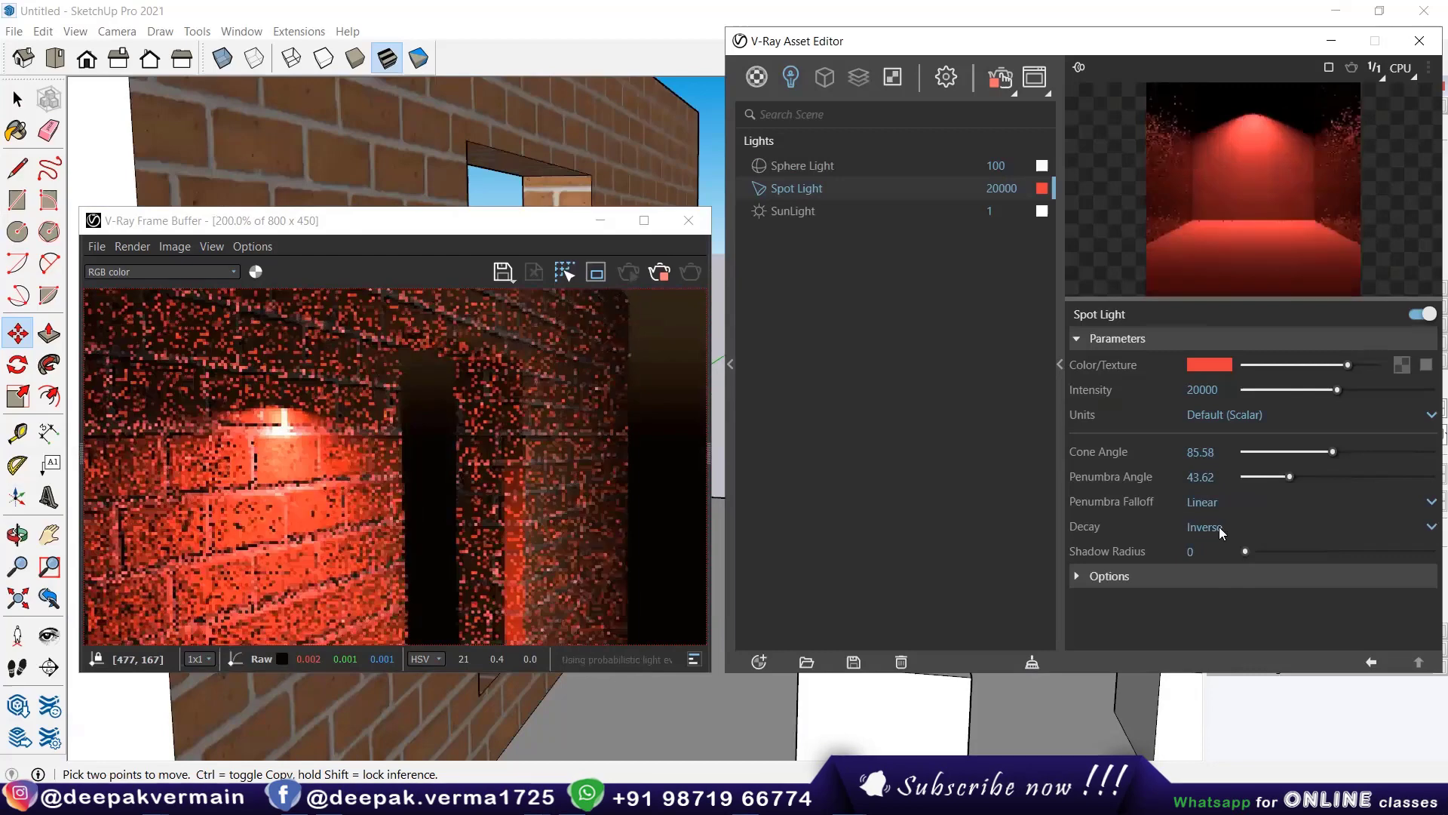
pyautogui.click(1219, 526)
pyautogui.click(1207, 576)
pyautogui.click(1214, 526)
pyautogui.click(1211, 596)
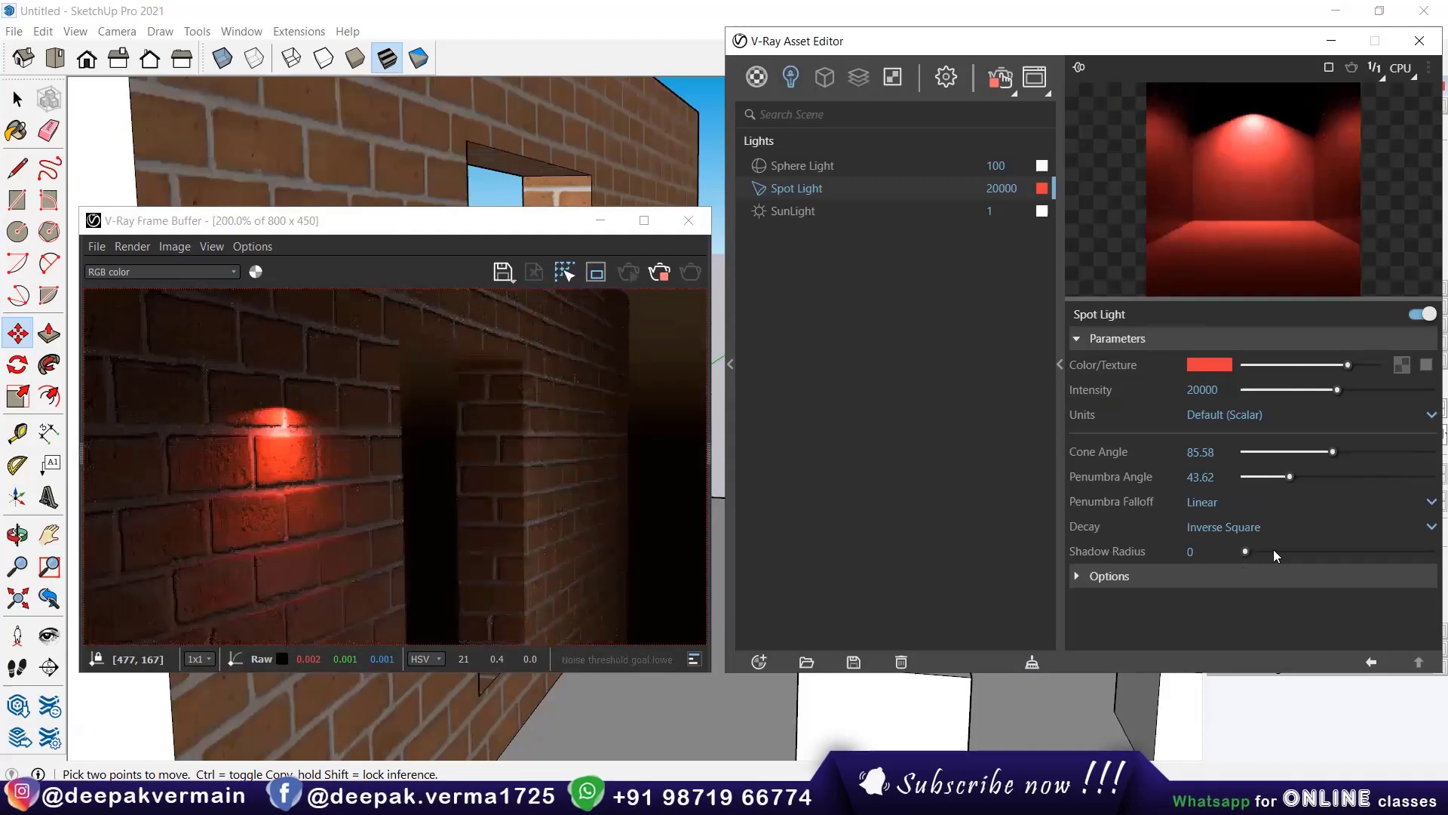
# Step: Try shadow radius 5 and 8, then reset it to 0
pyautogui.click(1342, 551)
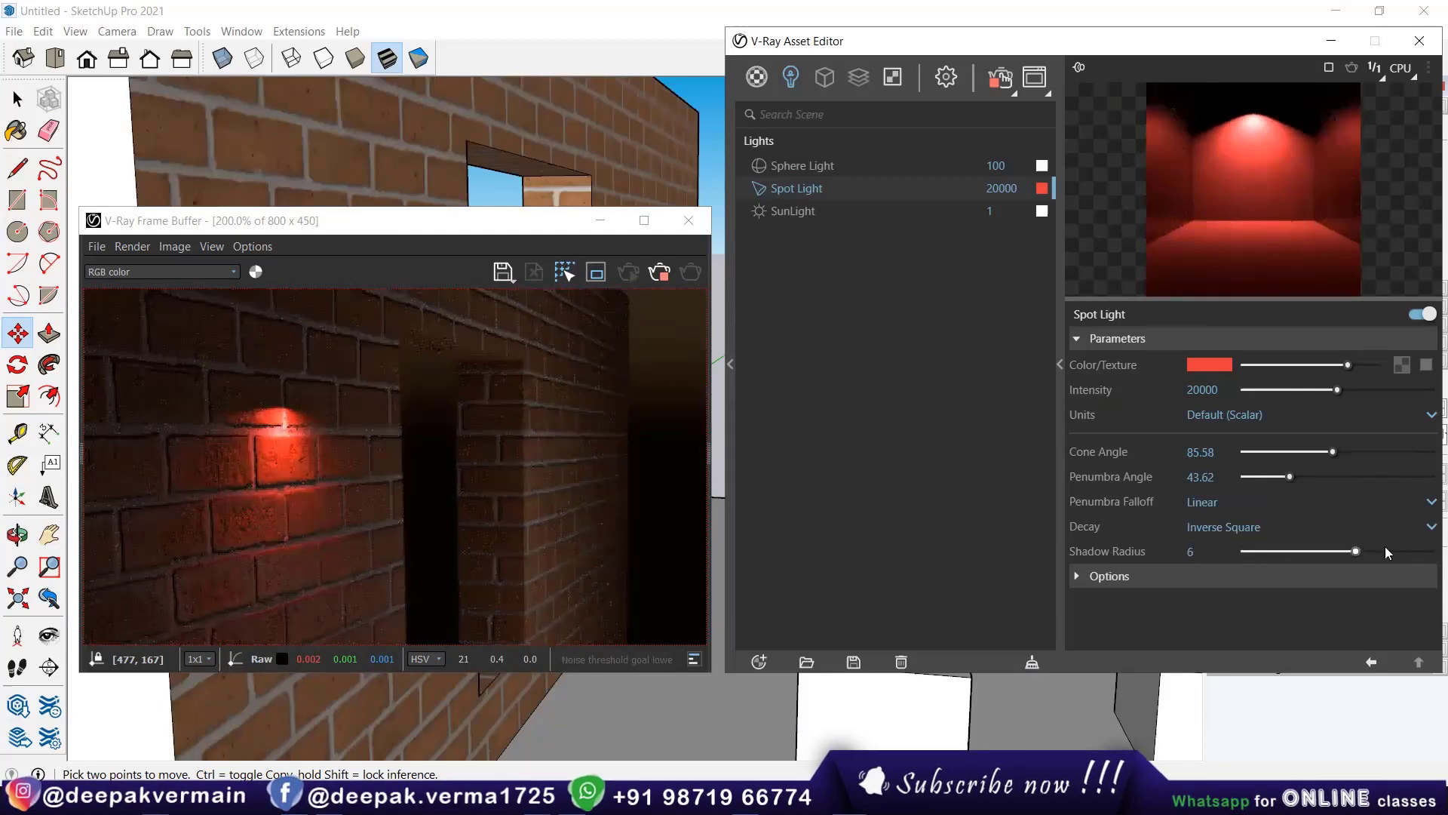
pyautogui.click(1390, 551)
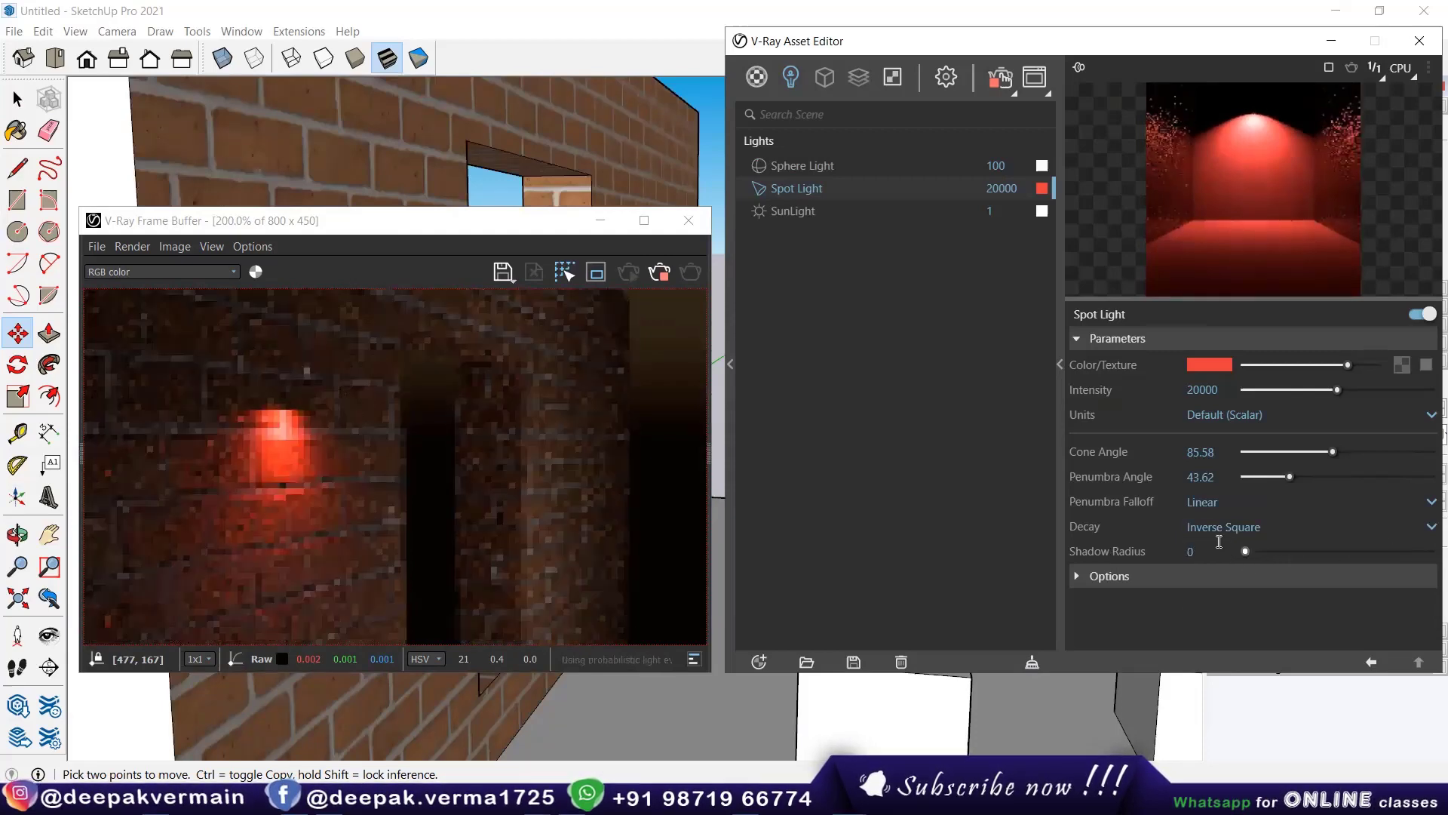
pyautogui.click(1241, 551)
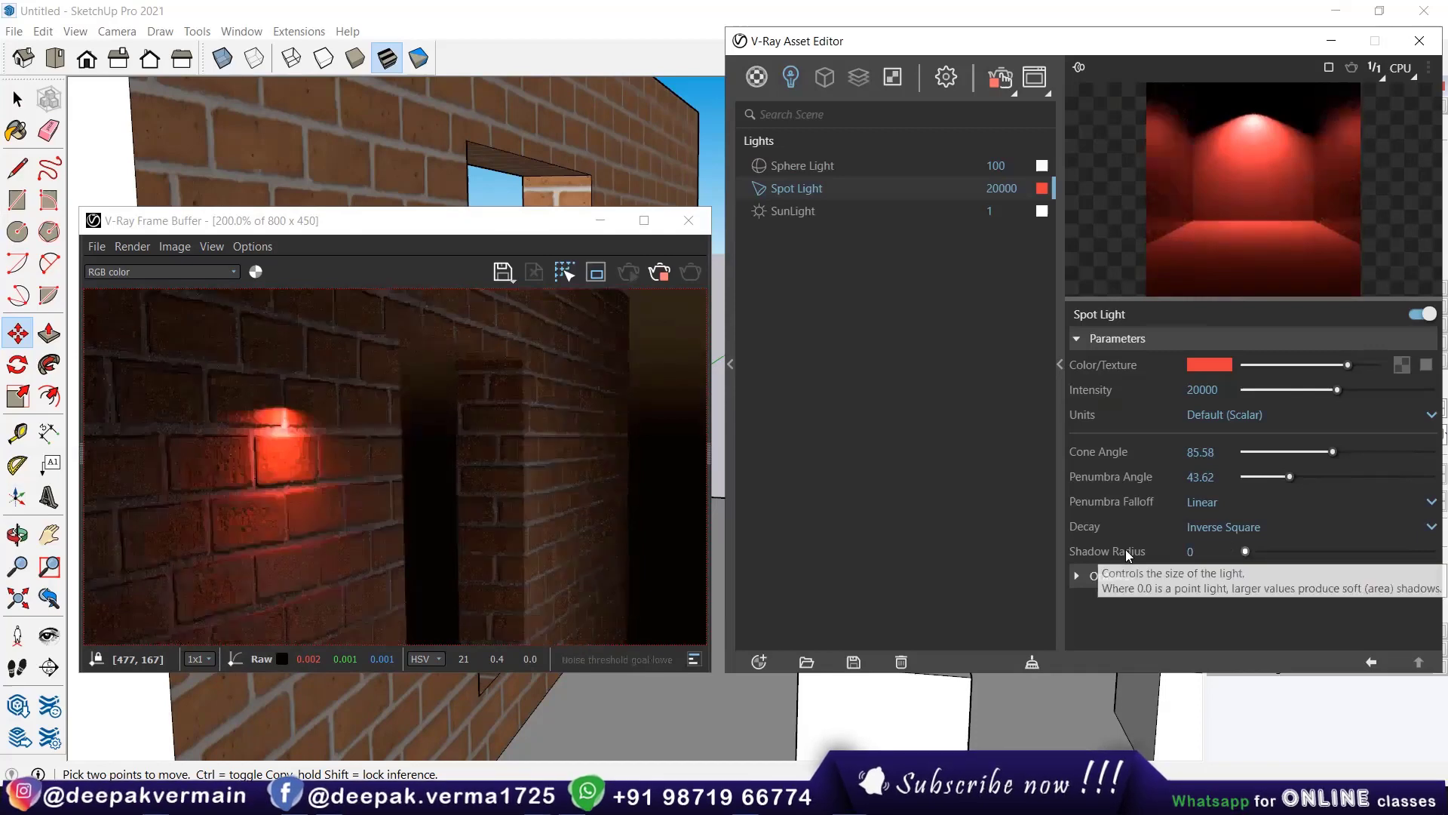
pyautogui.moveTo(1107, 551)
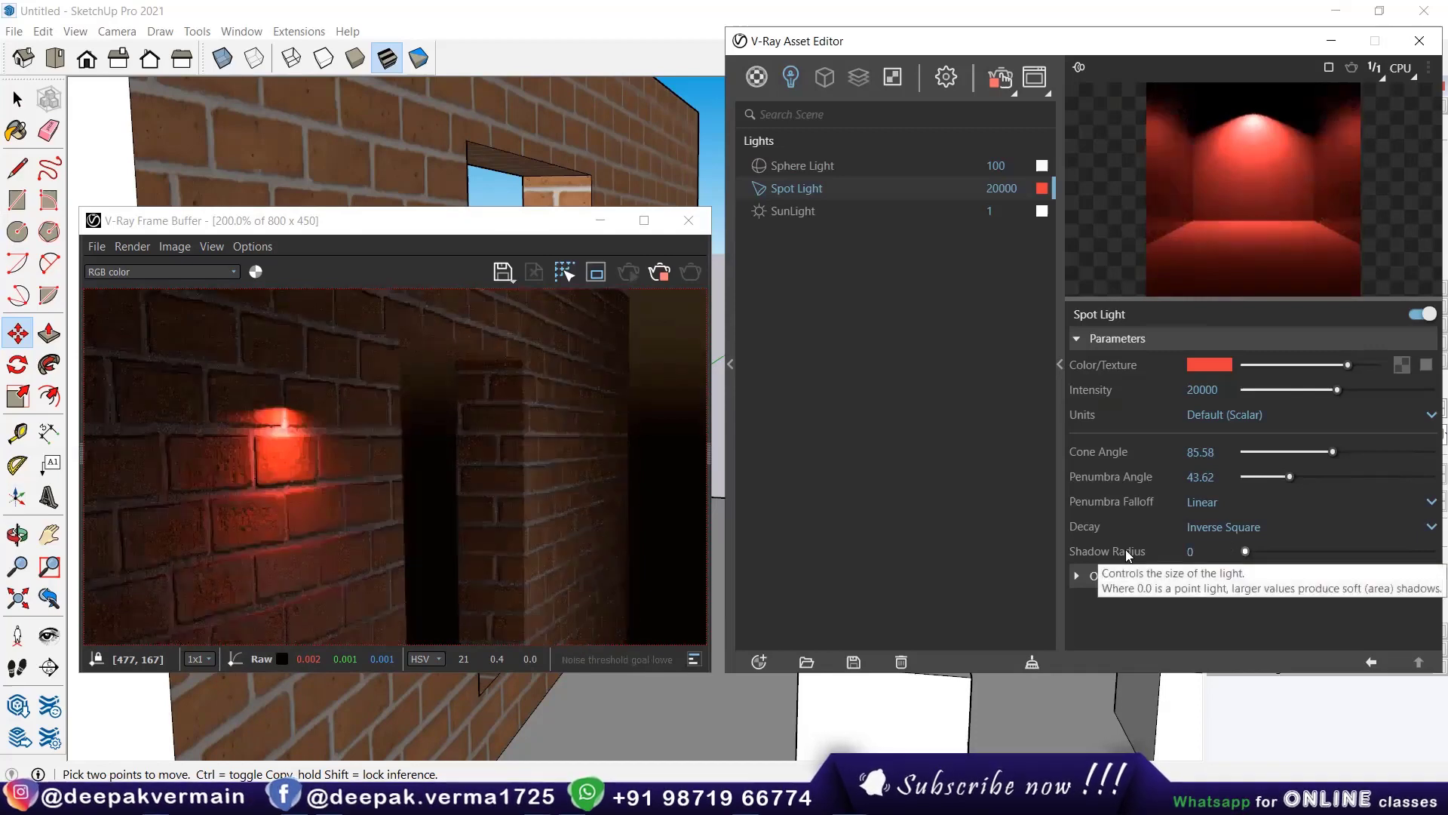
# Step: Reveal the spot light's extra options and orbit to a wider view of the room
pyautogui.click(1093, 577)
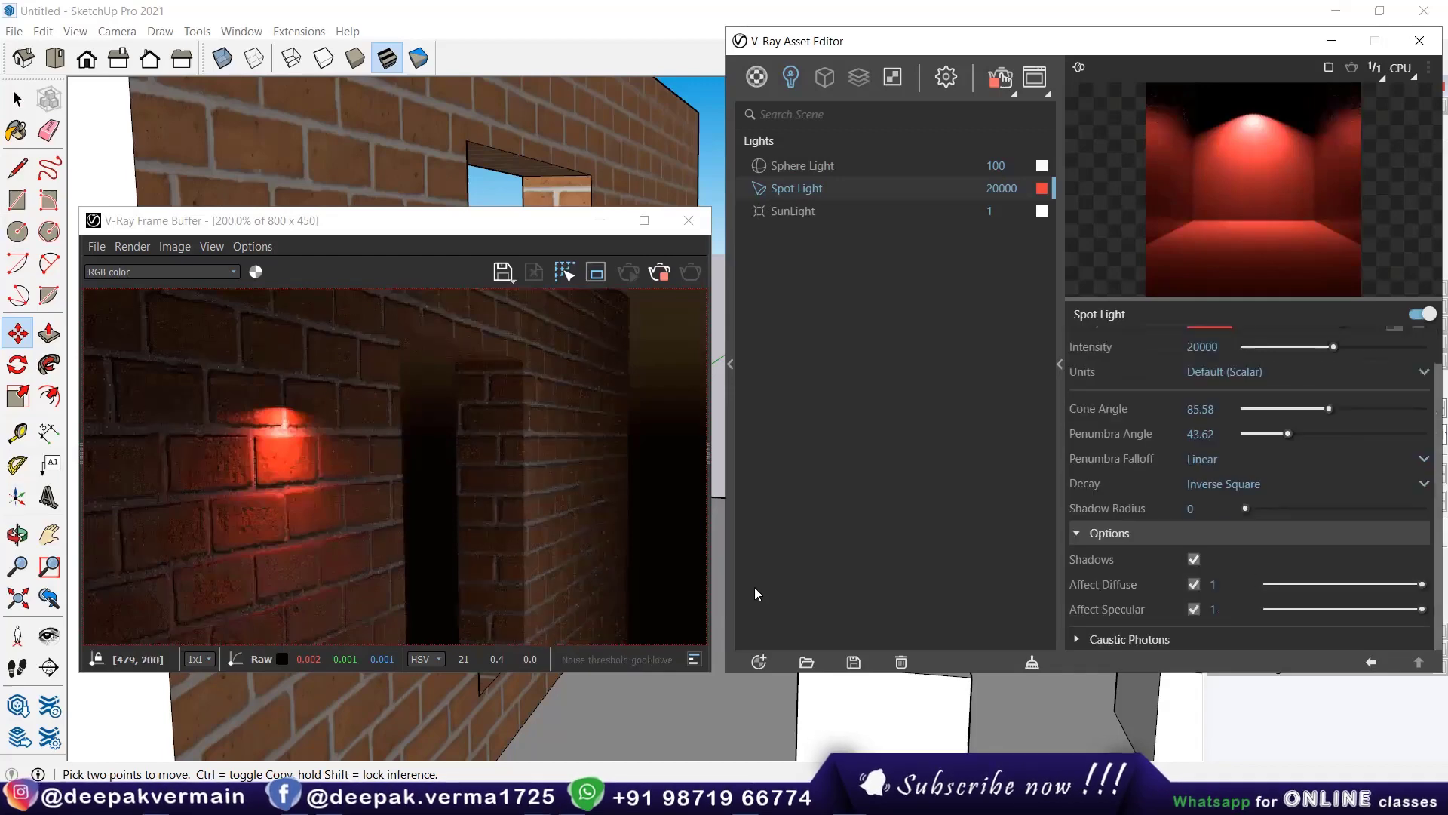
pyautogui.moveTo(522, 140); pyautogui.dragTo(423, 302, button='middle')
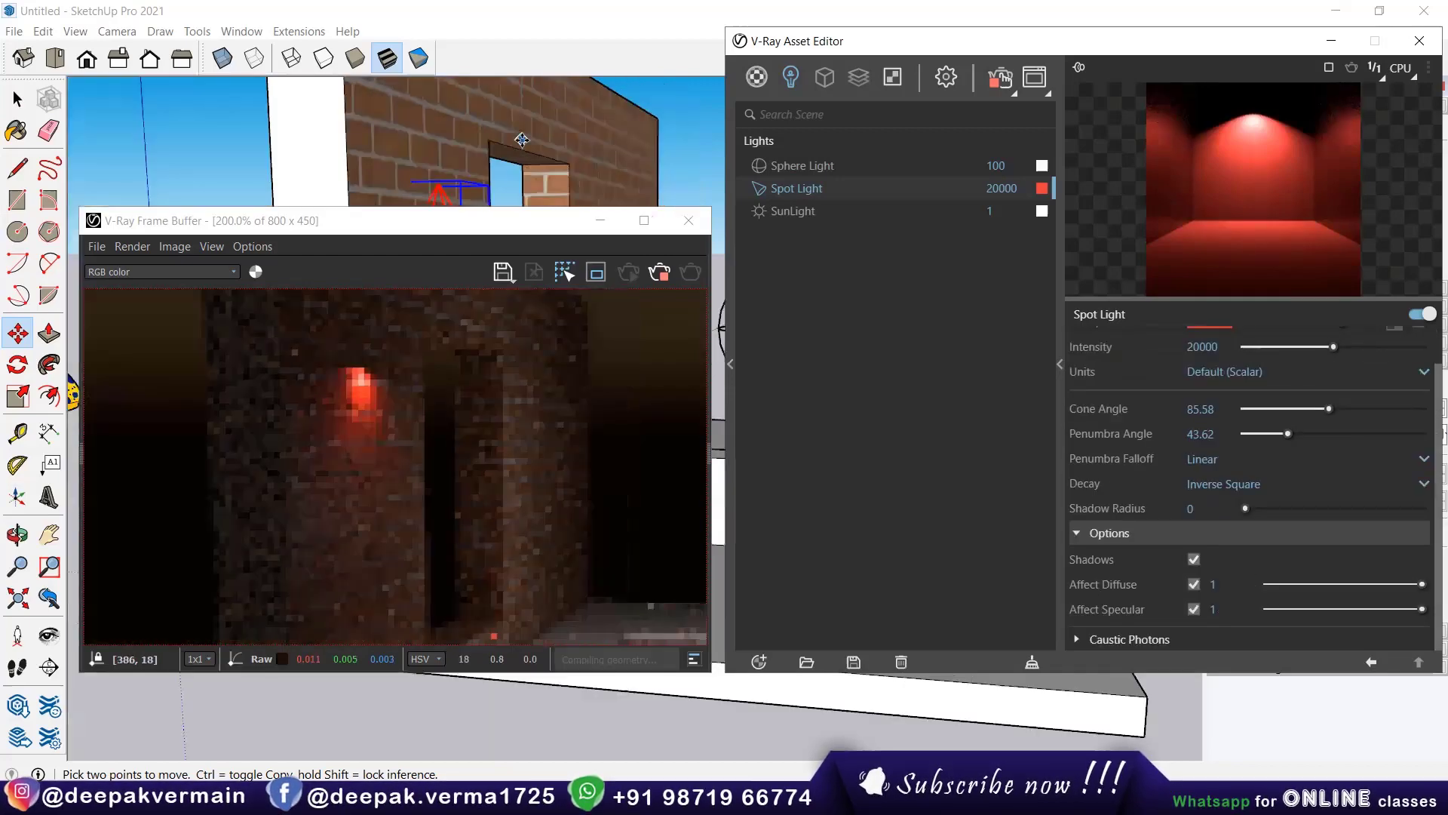
pyautogui.moveTo(339, 378); pyautogui.dragTo(318, 395, button='middle')
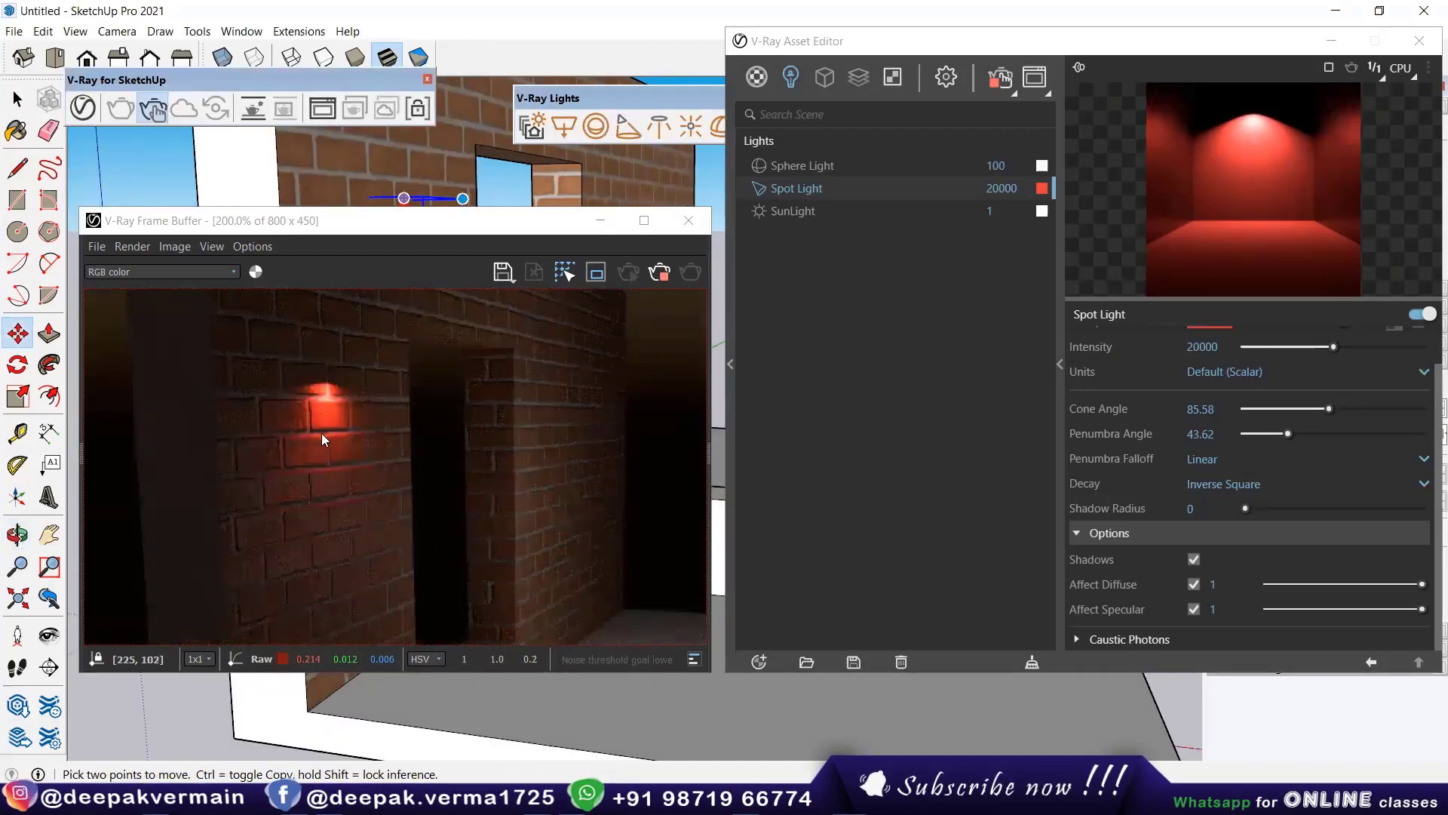
pyautogui.scroll(-2, 327, 438)
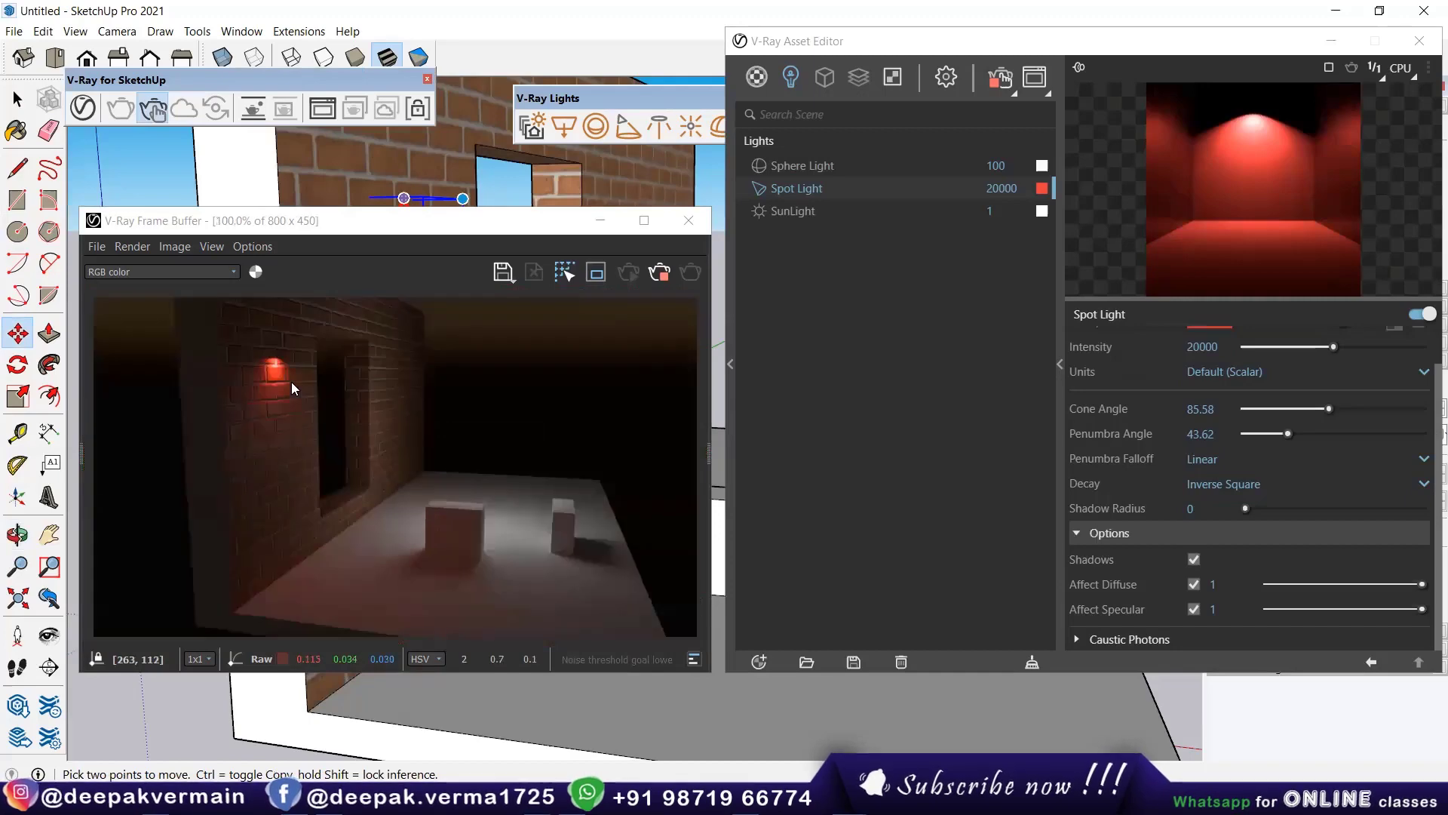
pyautogui.moveTo(343, 218); pyautogui.dragTo(334, 218)
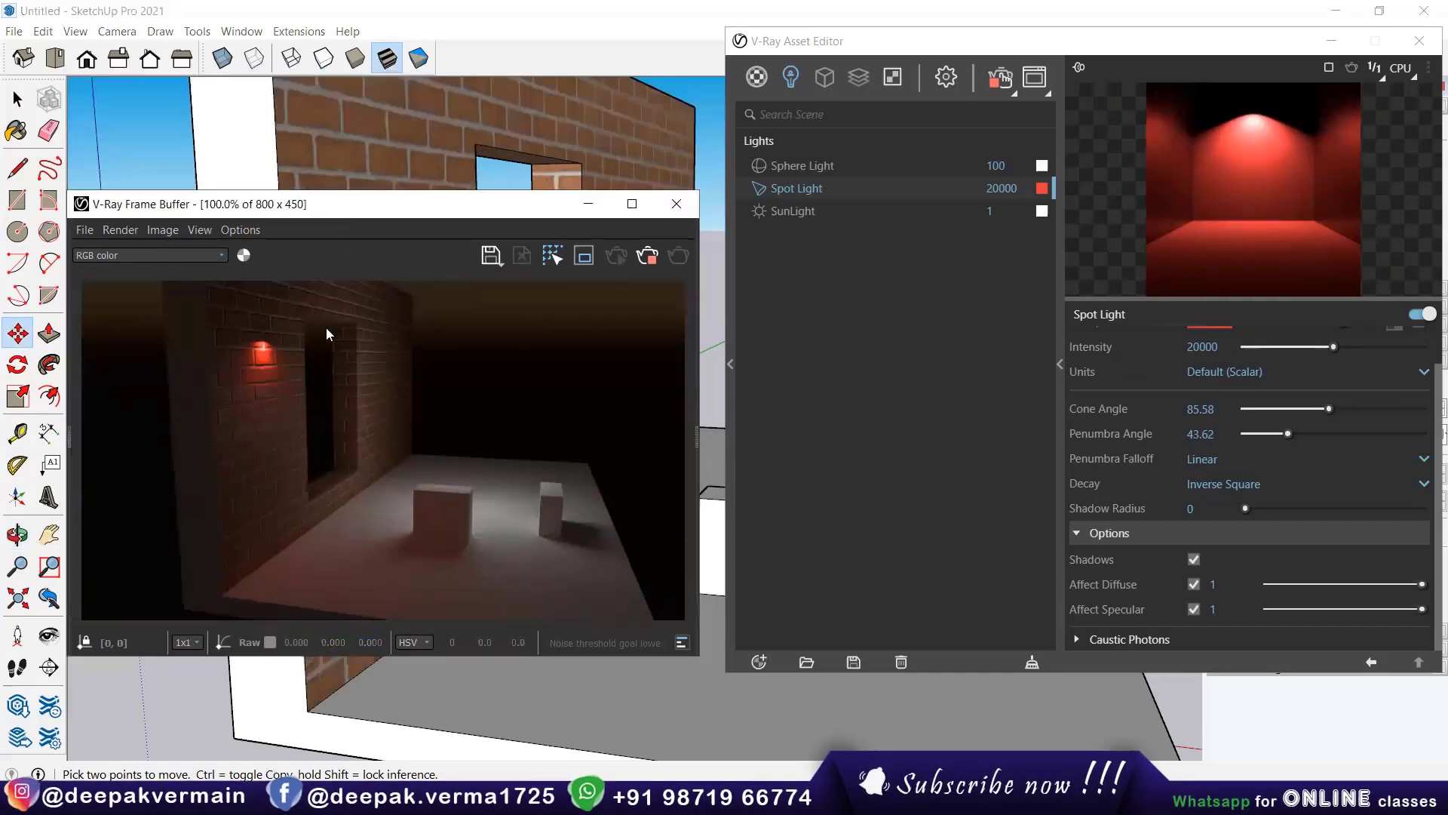
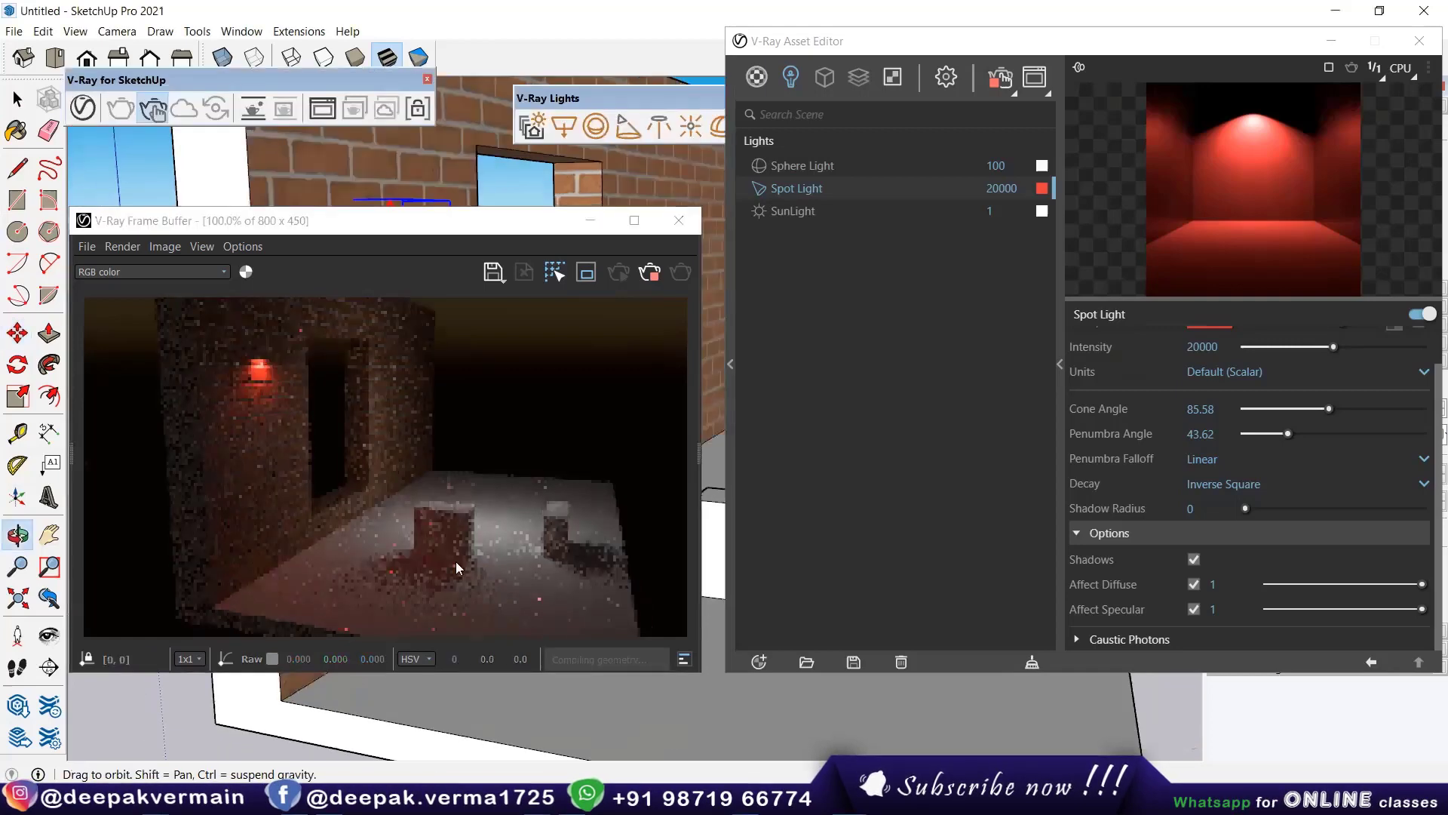
# Step: Toggle the spot light off and back on in V-Ray's lights list to compare
pyautogui.press('m')
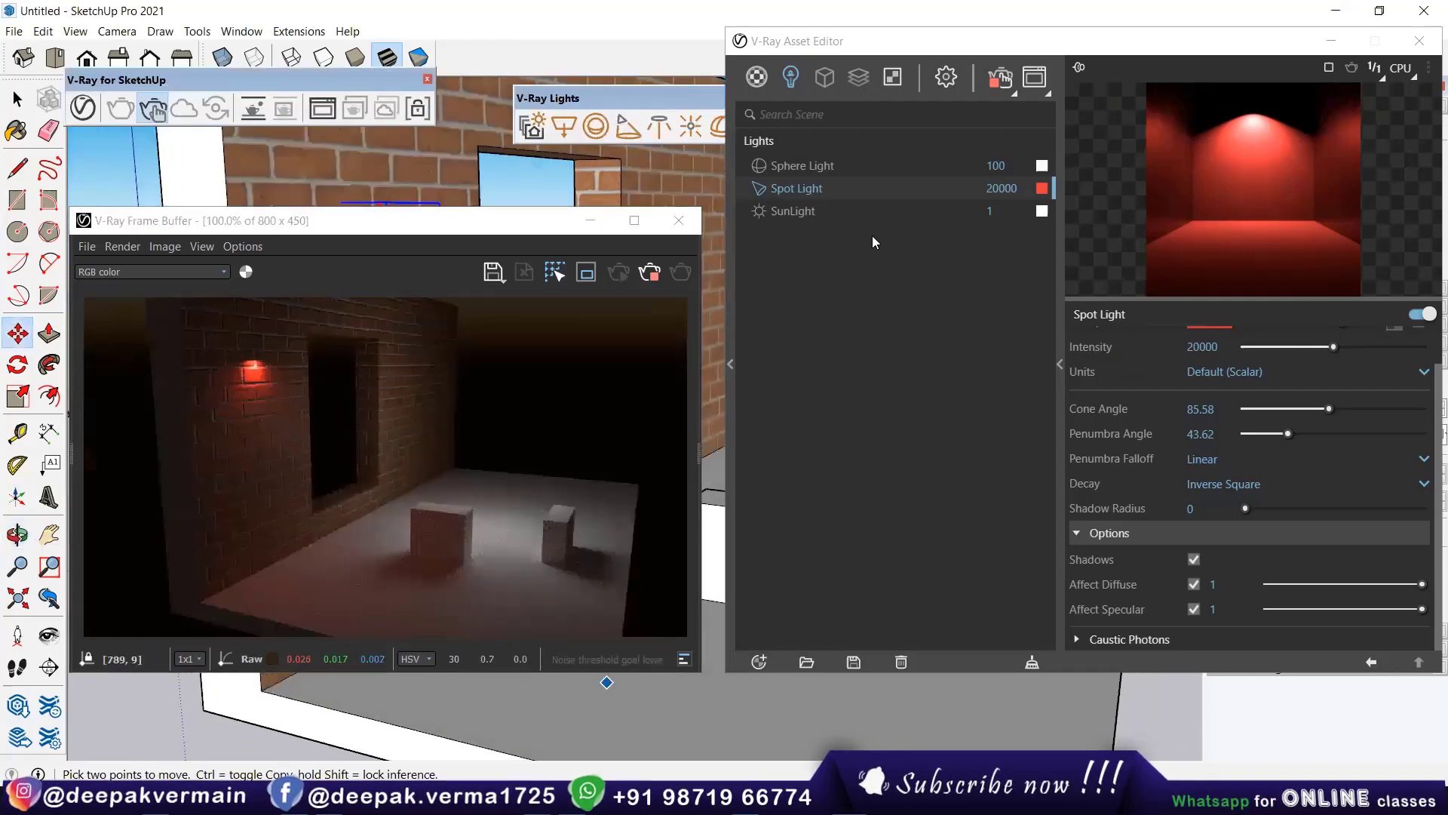
pyautogui.click(754, 165)
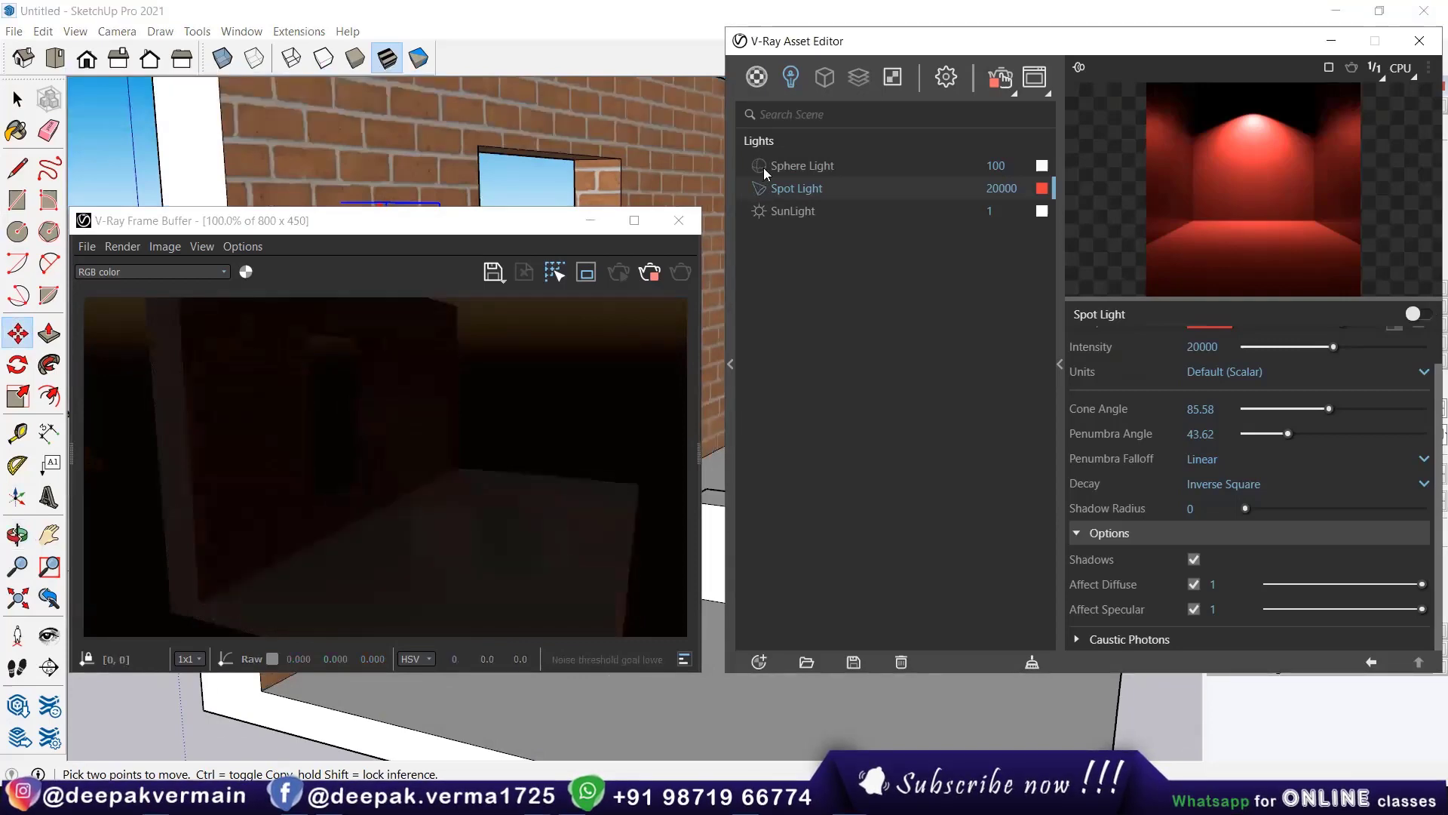
pyautogui.click(761, 187)
pyautogui.click(760, 185)
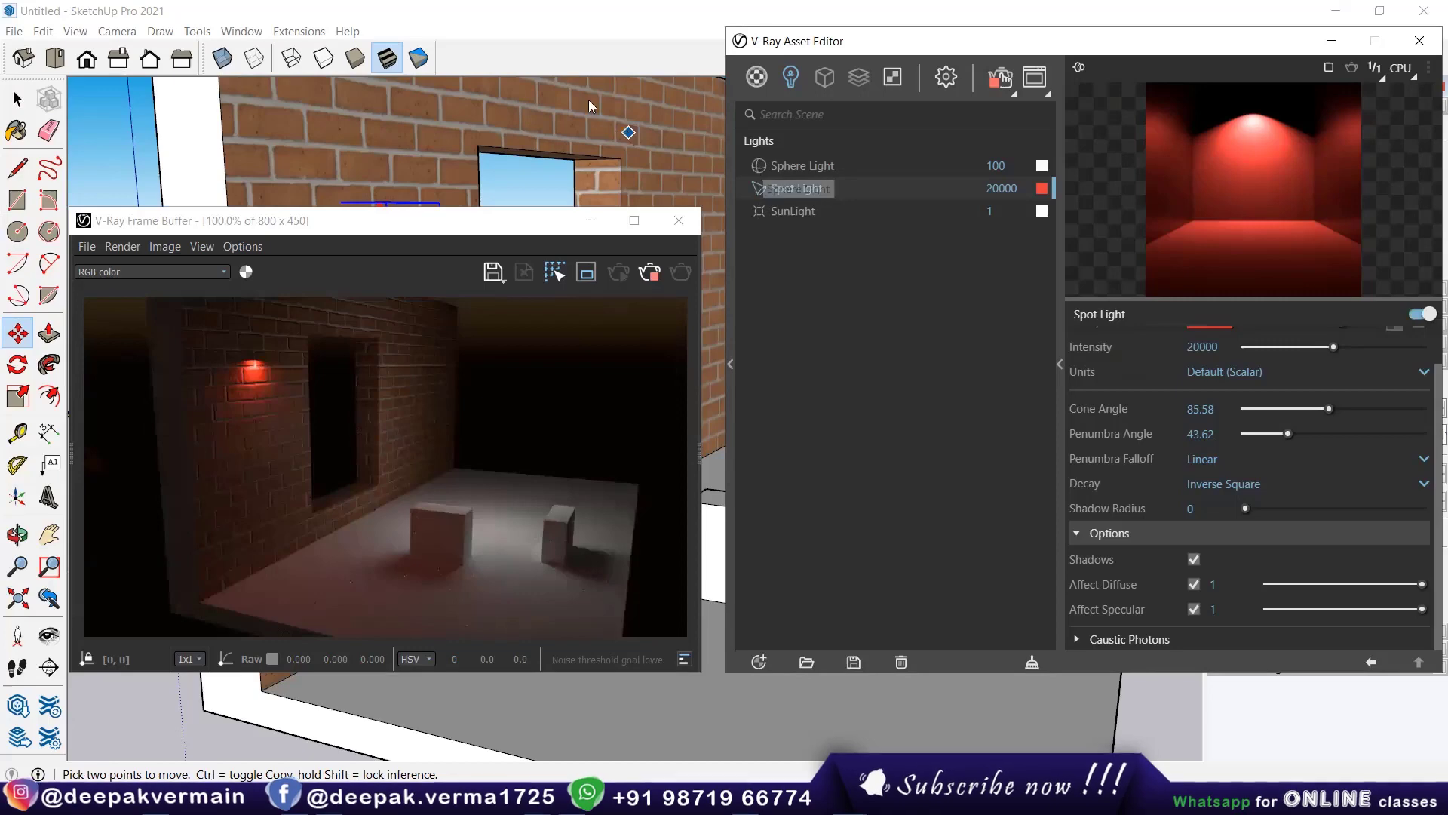
pyautogui.click(536, 92)
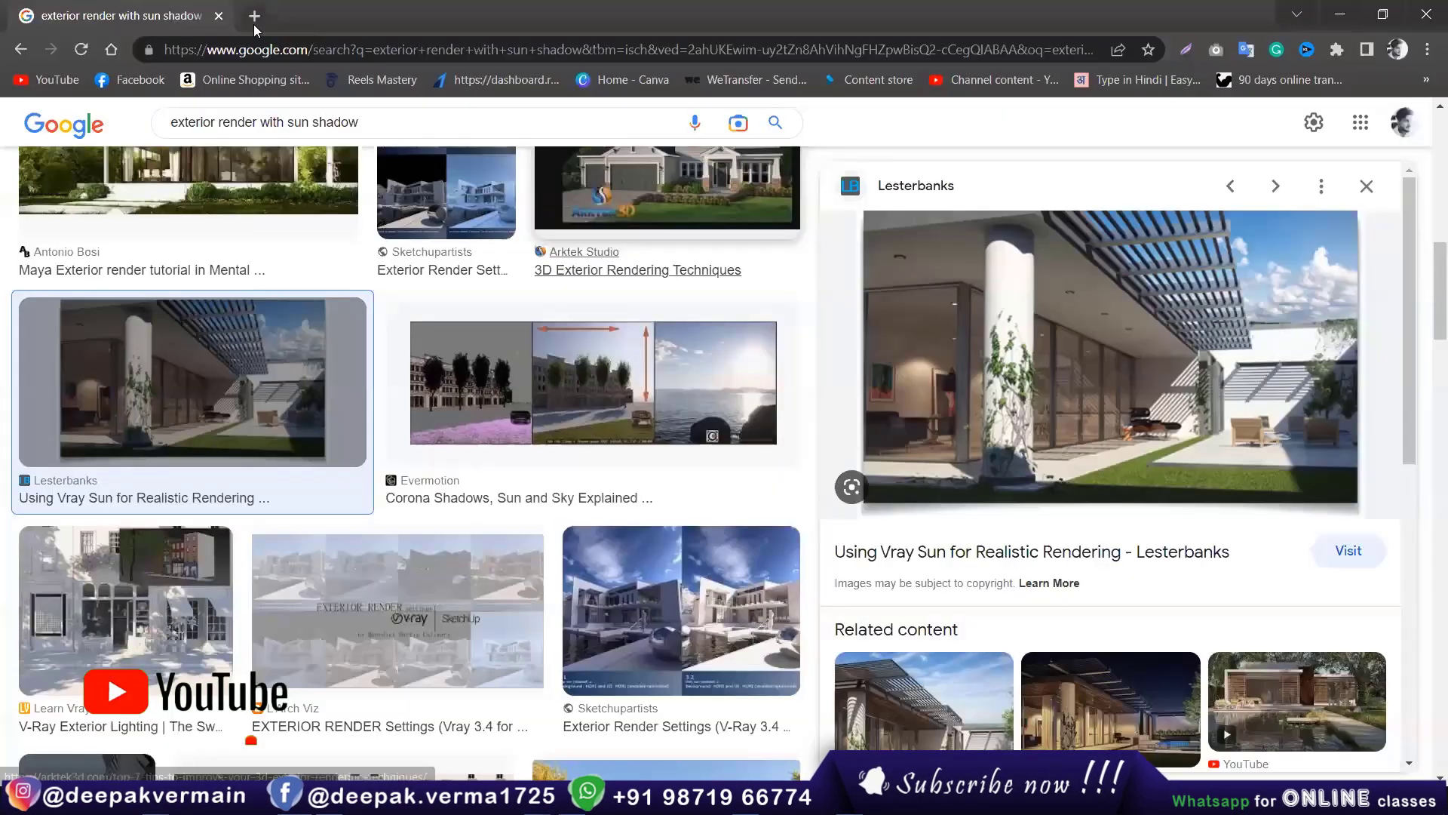
# Step: Search Google for 'ies light' and browse the IES light image results
pyautogui.hotkey('ctrl', 't')
pyautogui.click(663, 393)
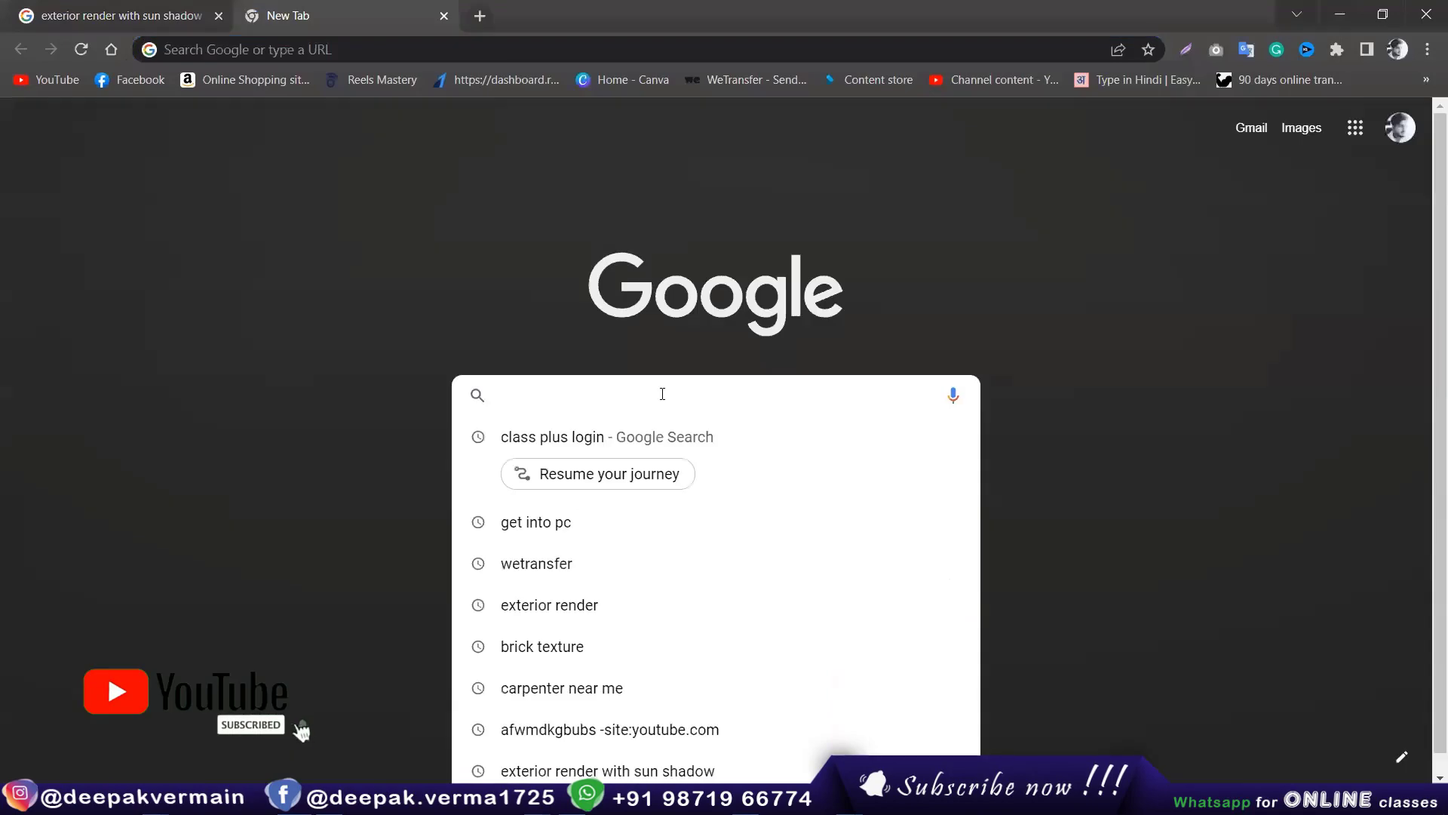
pyautogui.write('ies')
pyautogui.press('Down')
pyautogui.press('Return')
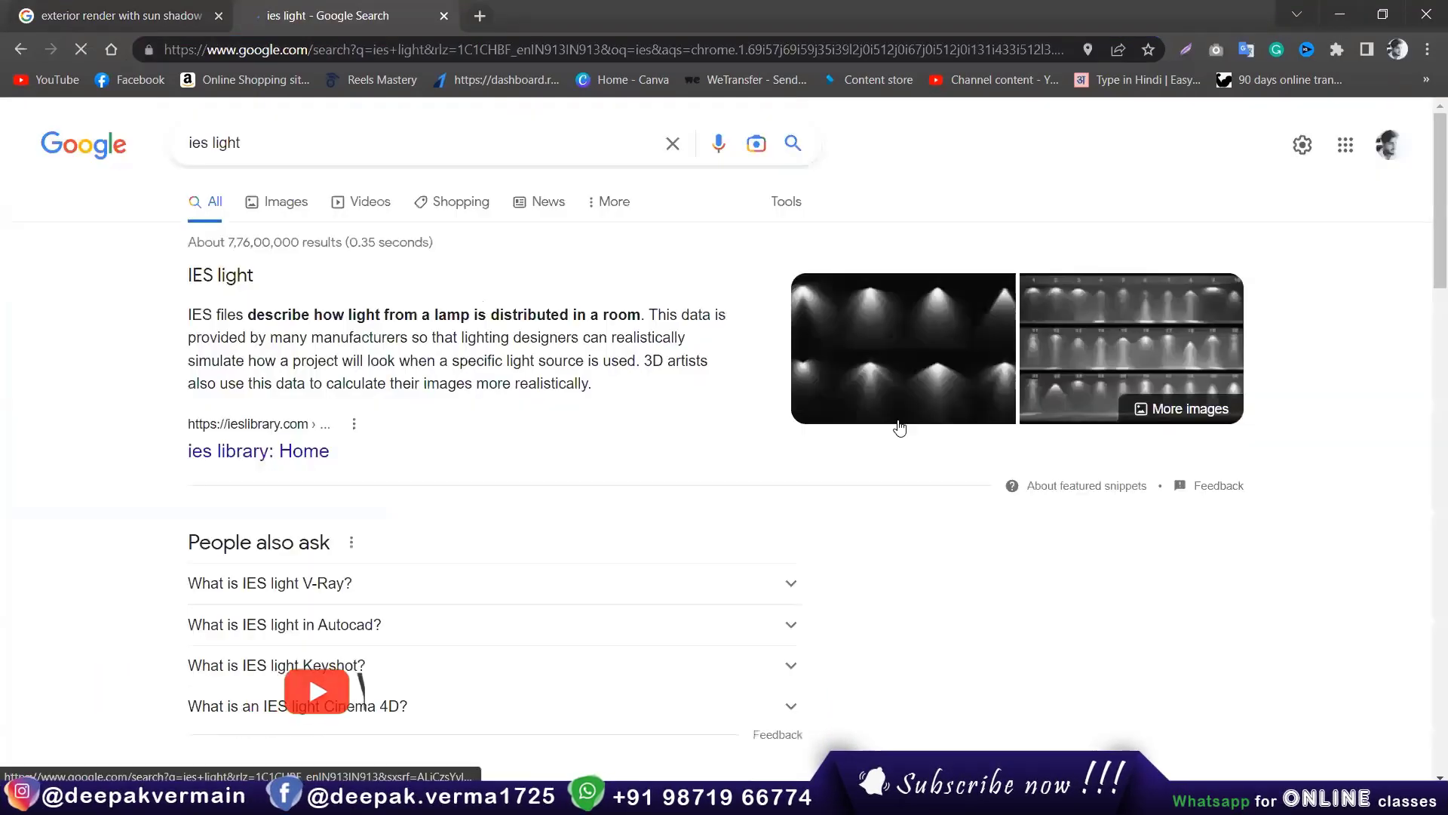
pyautogui.click(899, 428)
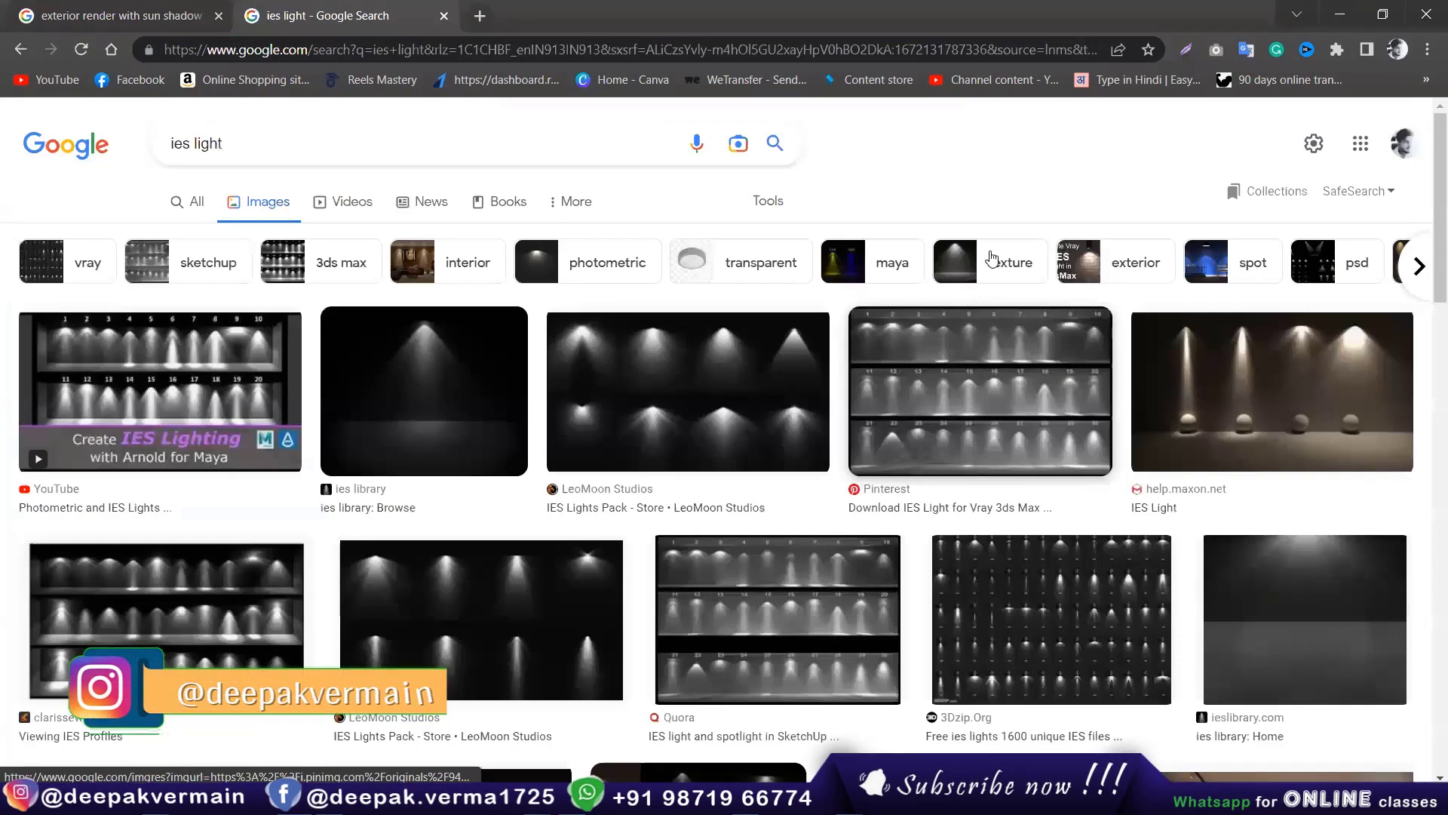
pyautogui.click(988, 339)
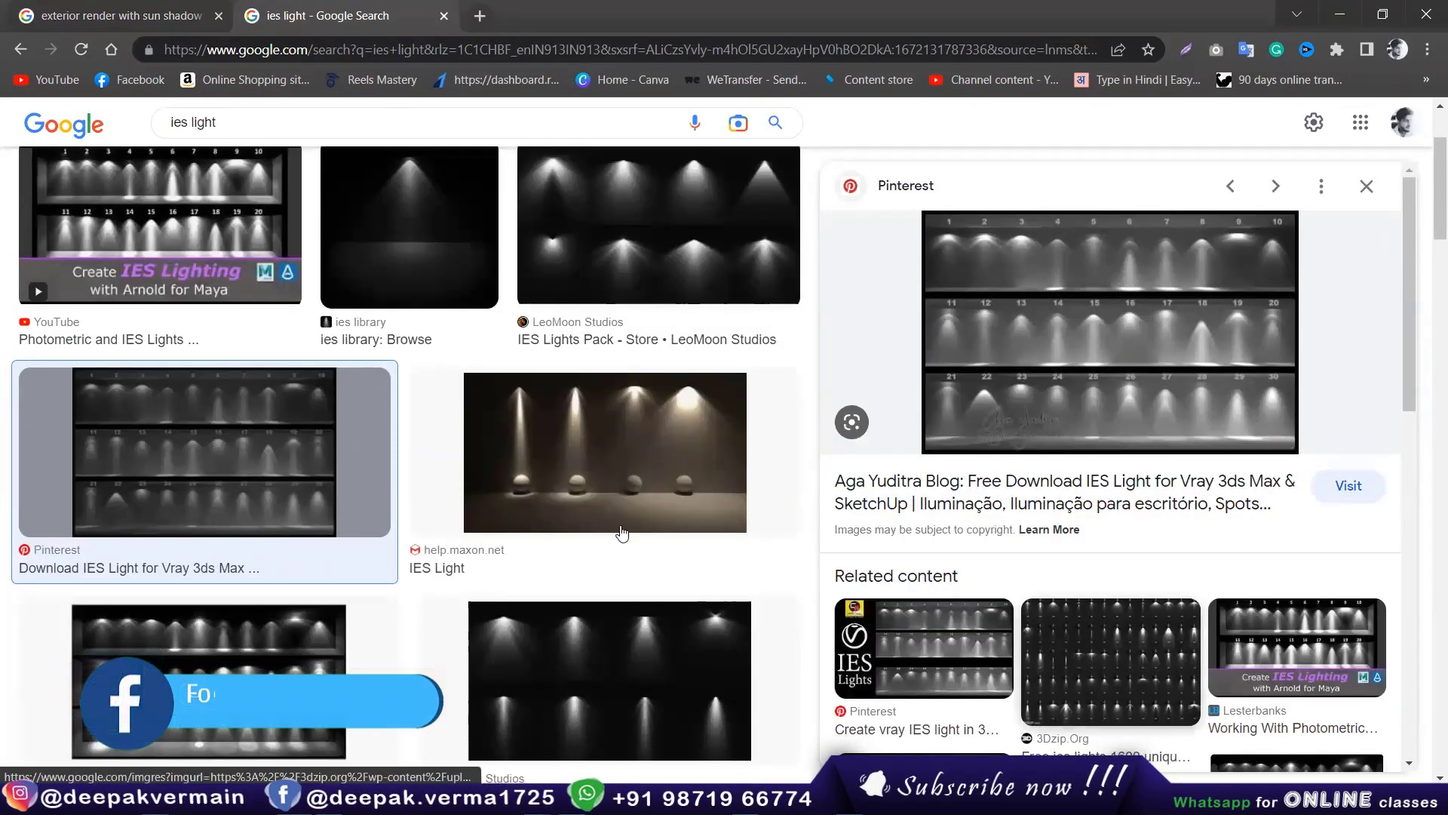
pyautogui.click(1110, 662)
pyautogui.press('Right')
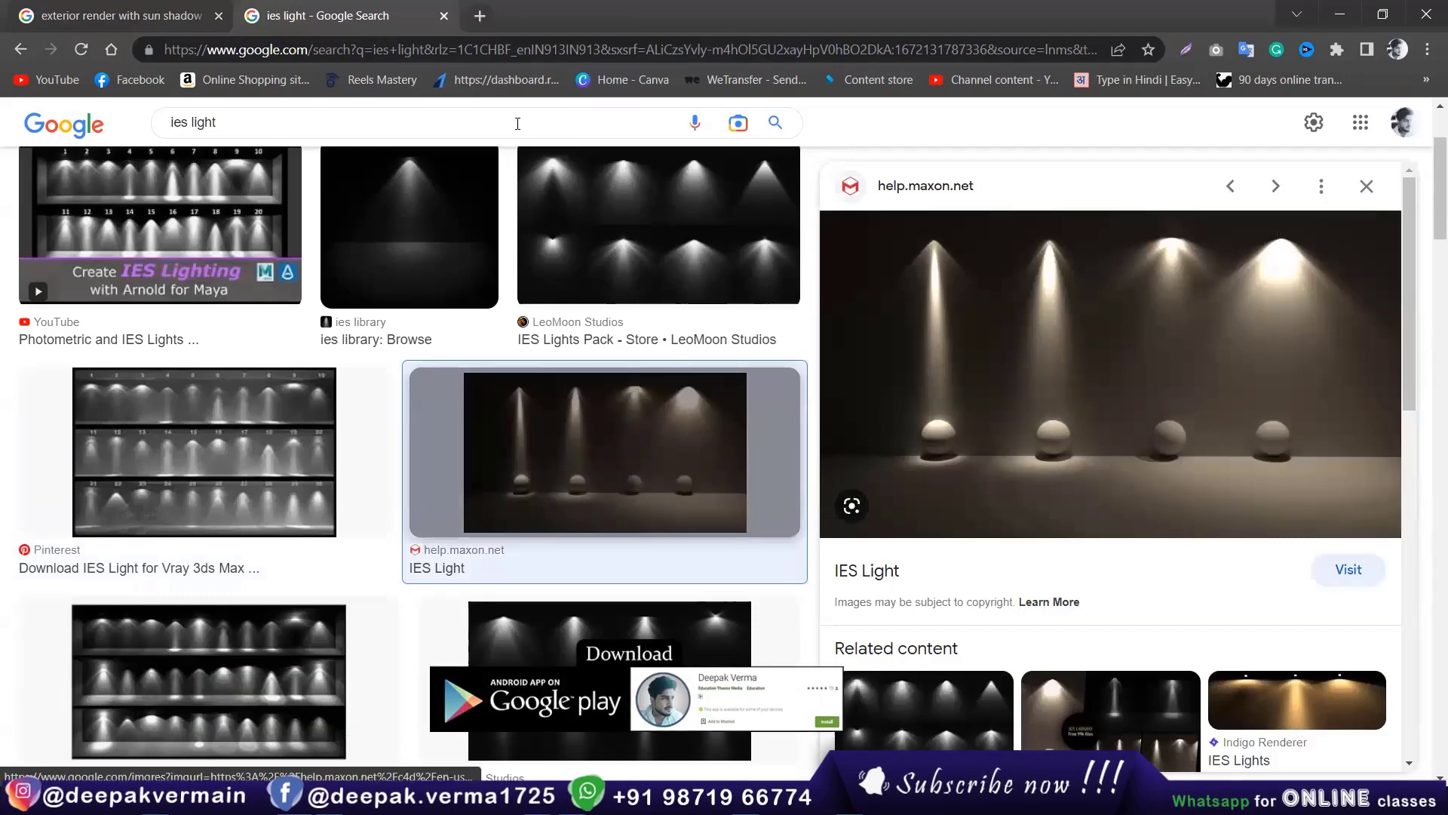
# Step: Search for 'ies light download' and open the LeoMoon IES Lights Pack page
pyautogui.click(481, 18)
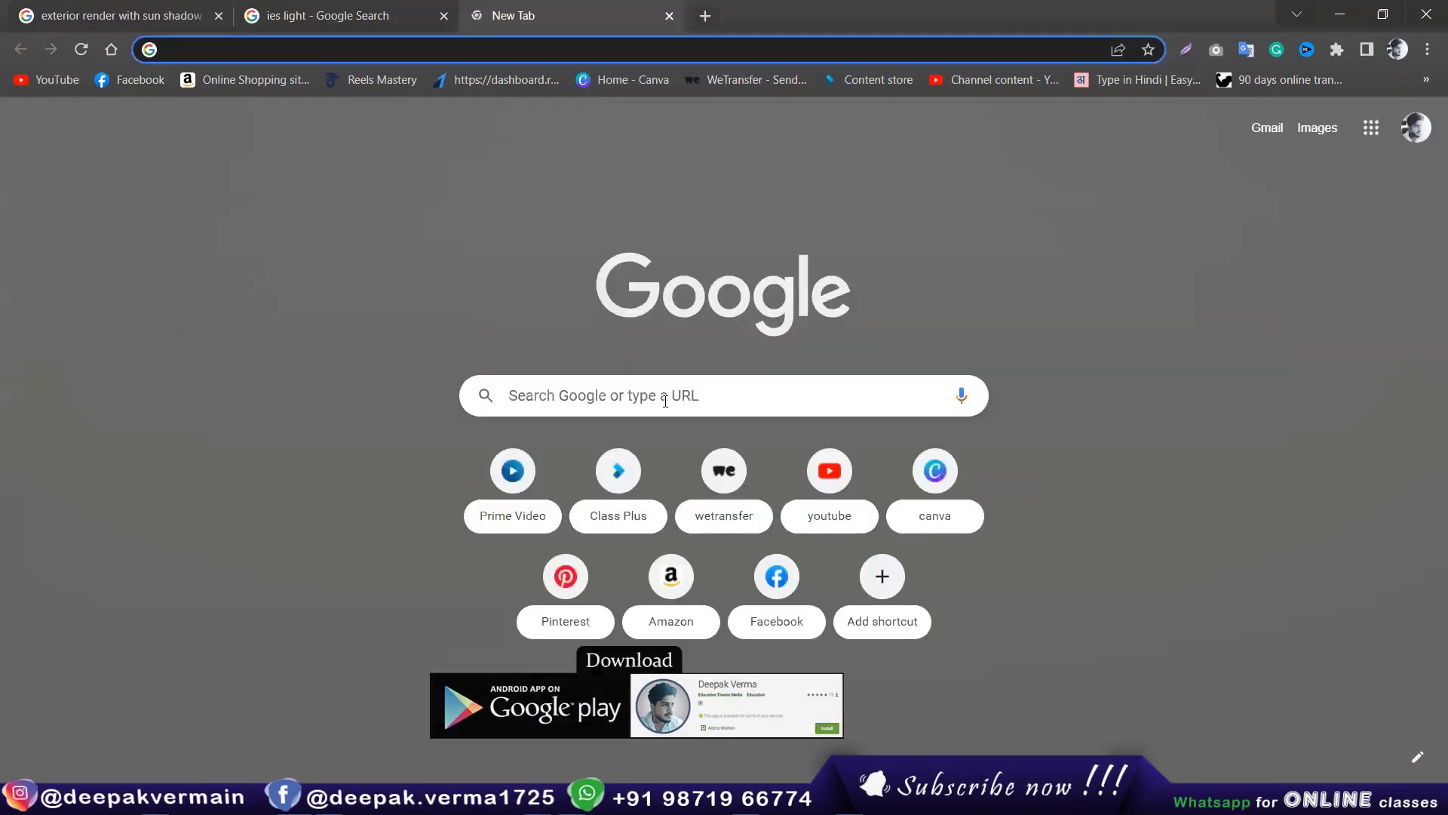
pyautogui.click(665, 395)
pyautogui.write('ies light')
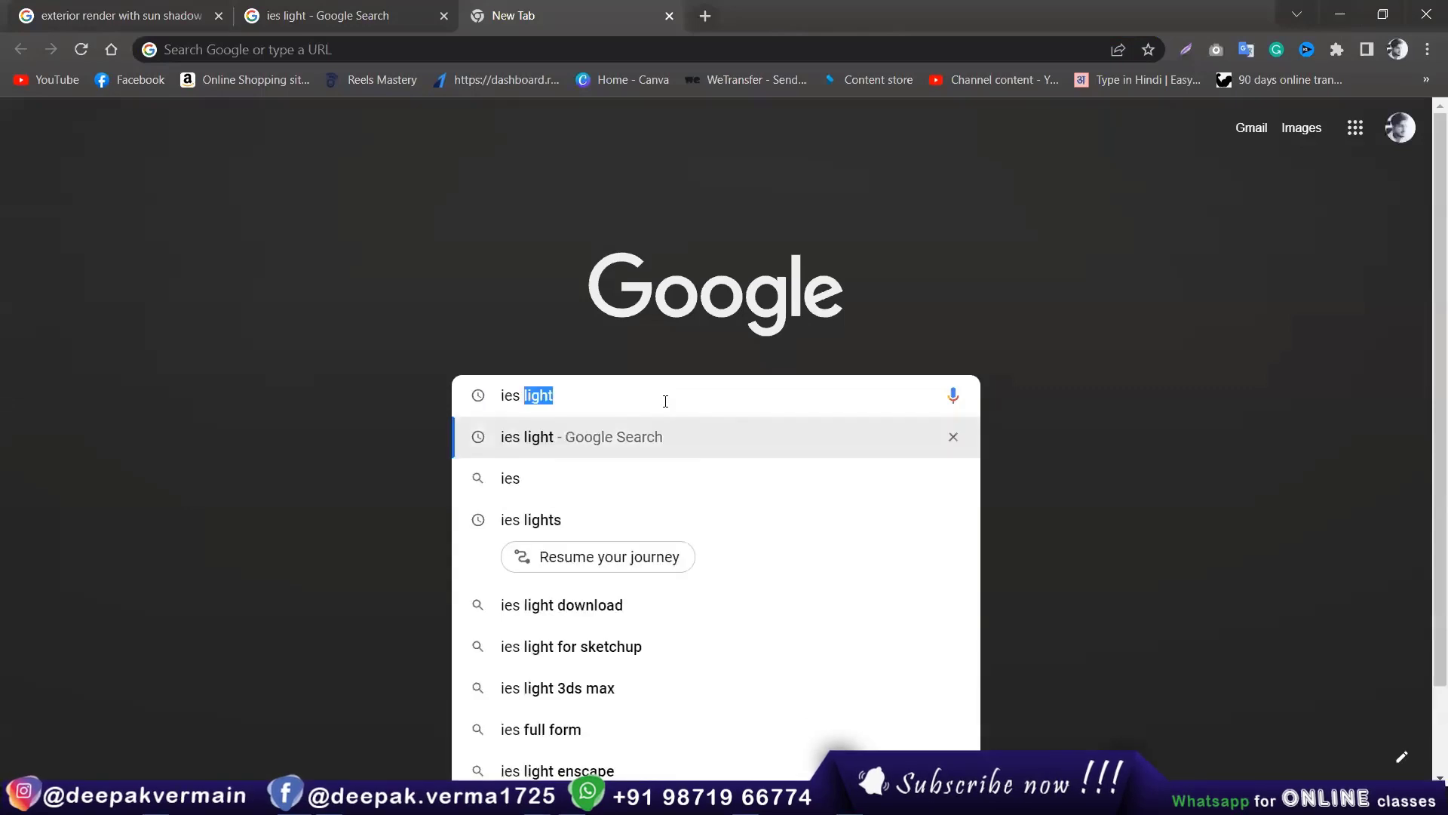
pyautogui.press('Down')
pyautogui.press('Down')
pyautogui.press('Down')
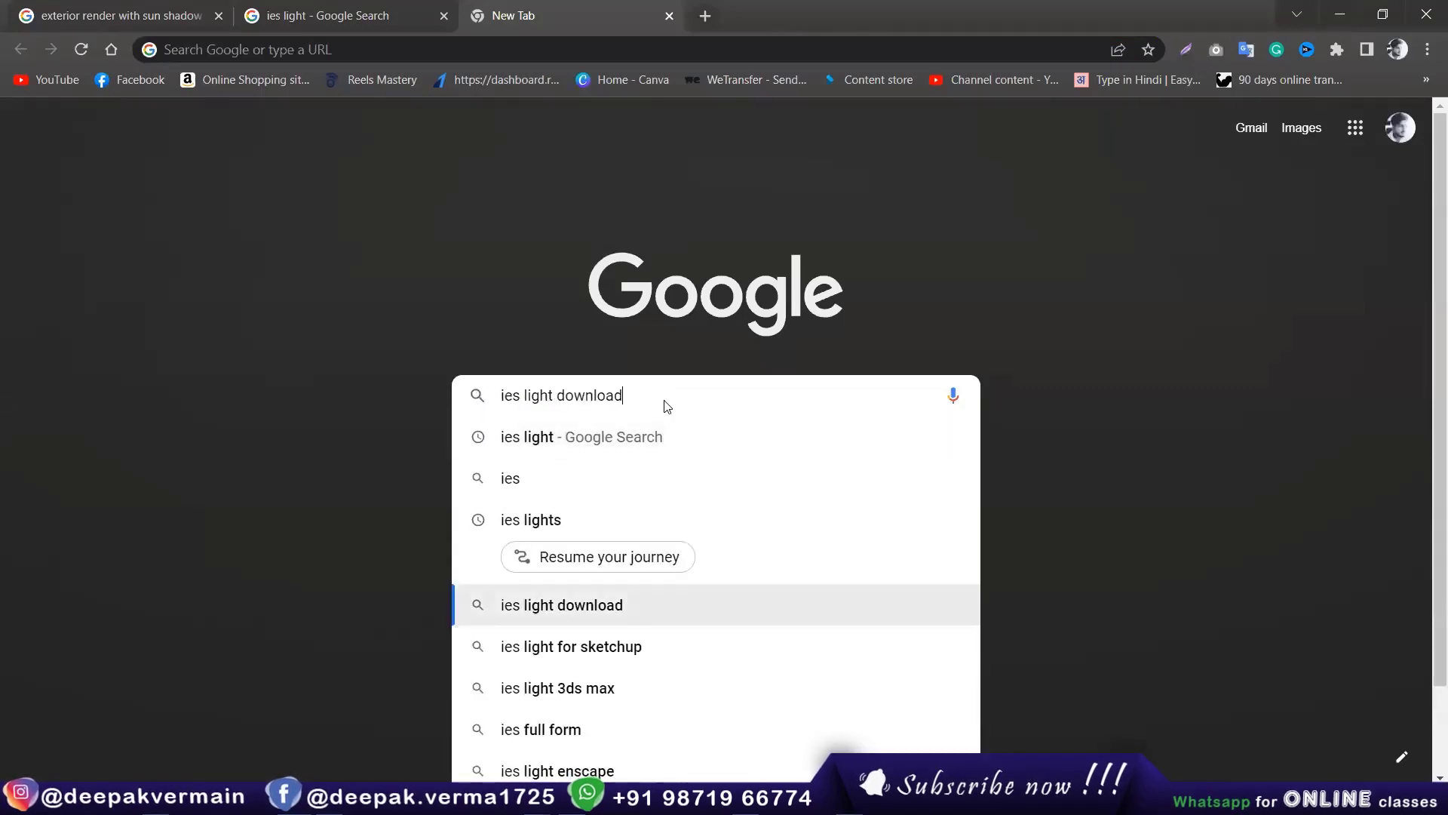
pyautogui.press('Return')
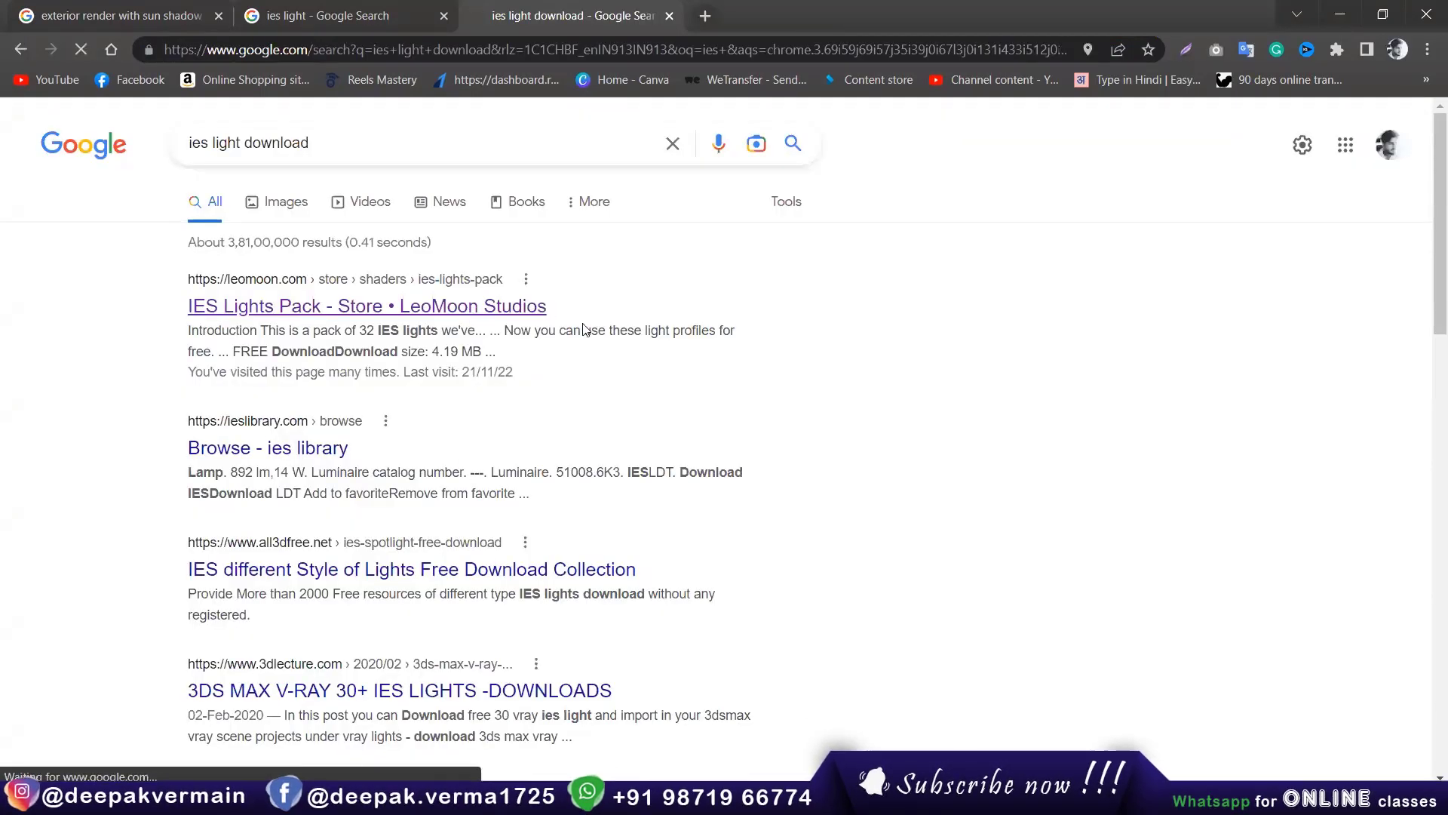
pyautogui.click(580, 319)
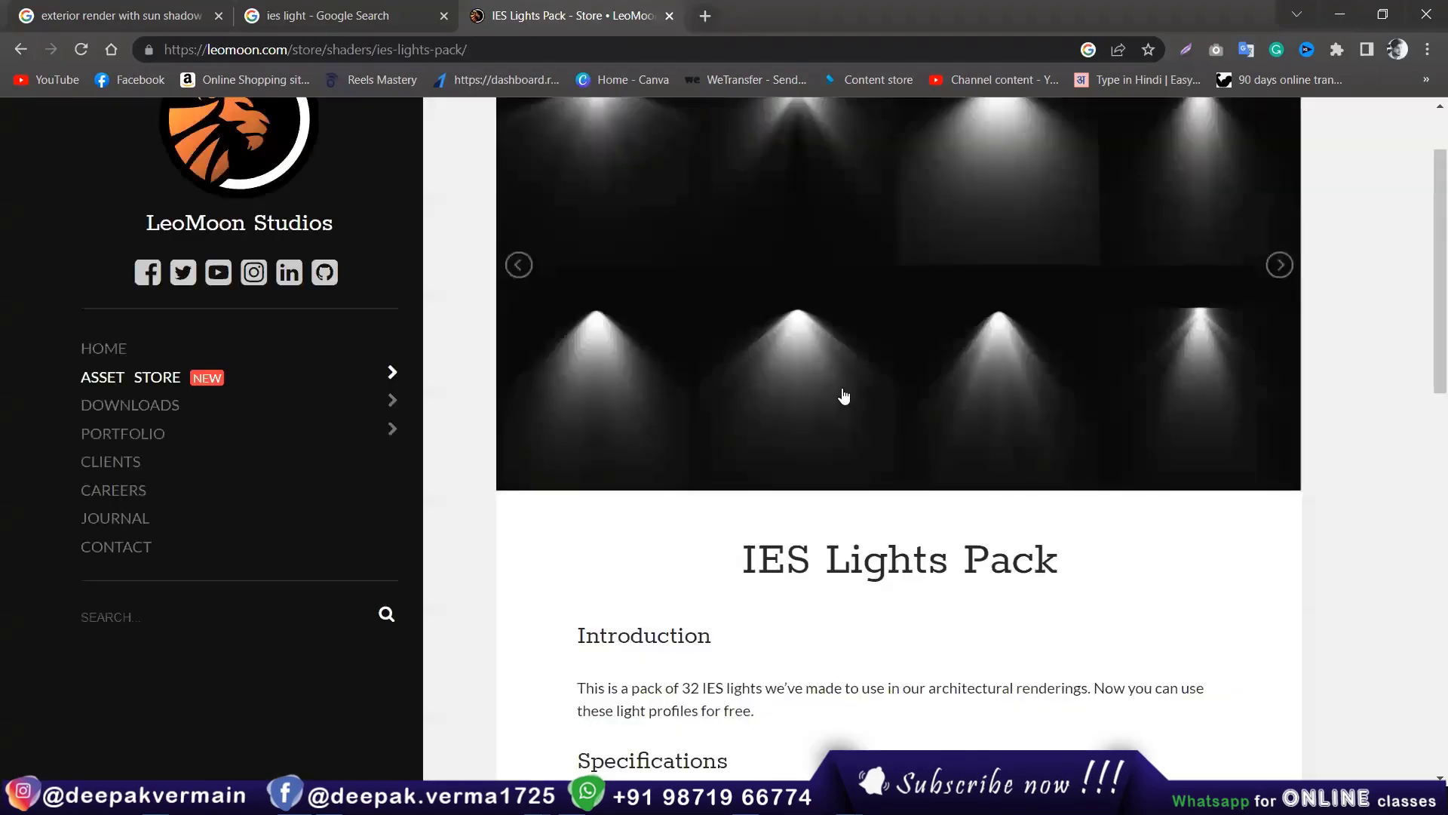
pyautogui.scroll(-5, 851, 396)
pyautogui.scroll(-10, 897, 388)
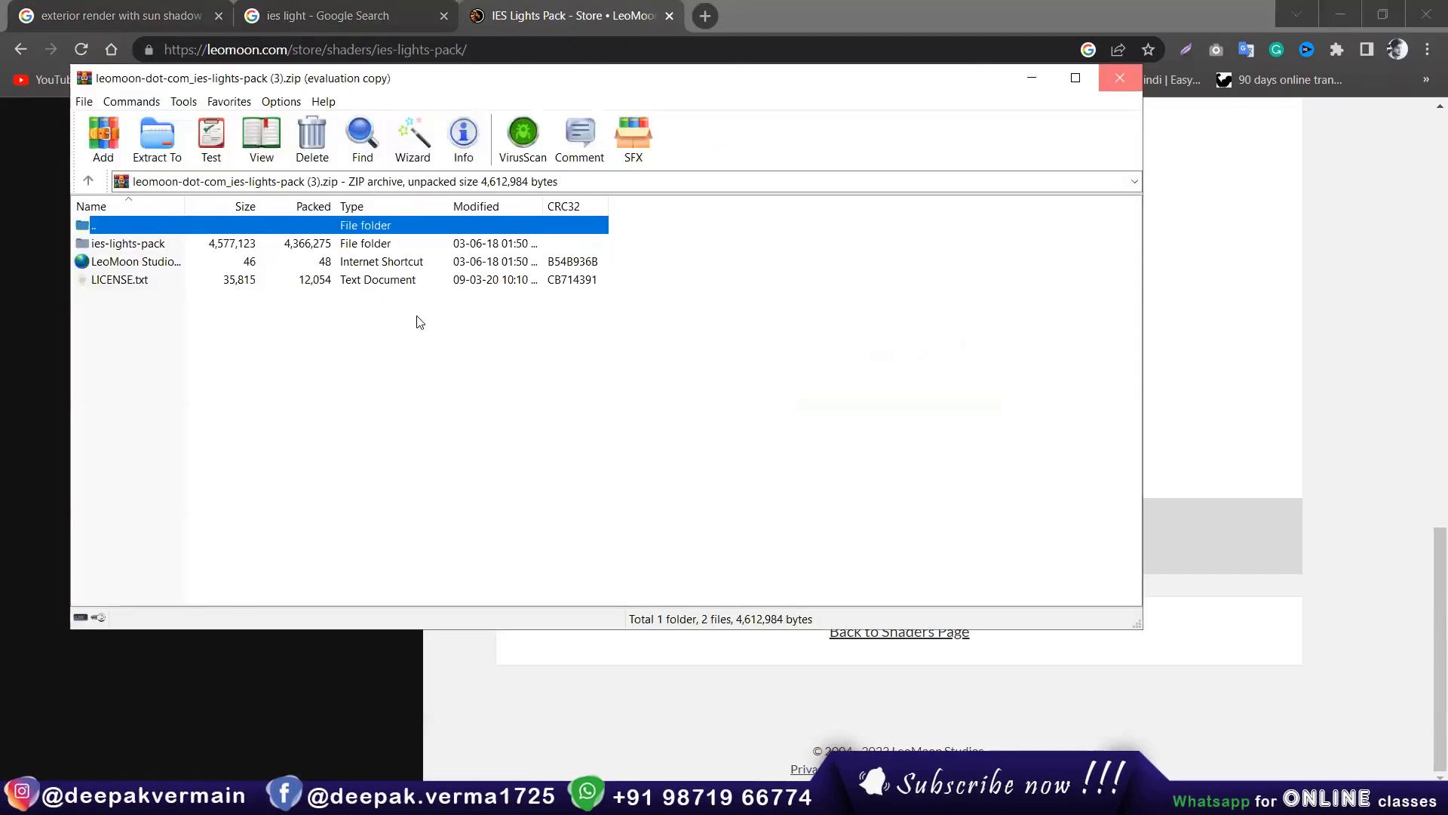
# Step: Open the extracted LeoMoon pack's ies-lights-pack folder in Downloads
pyautogui.scroll(3, 275, 462)
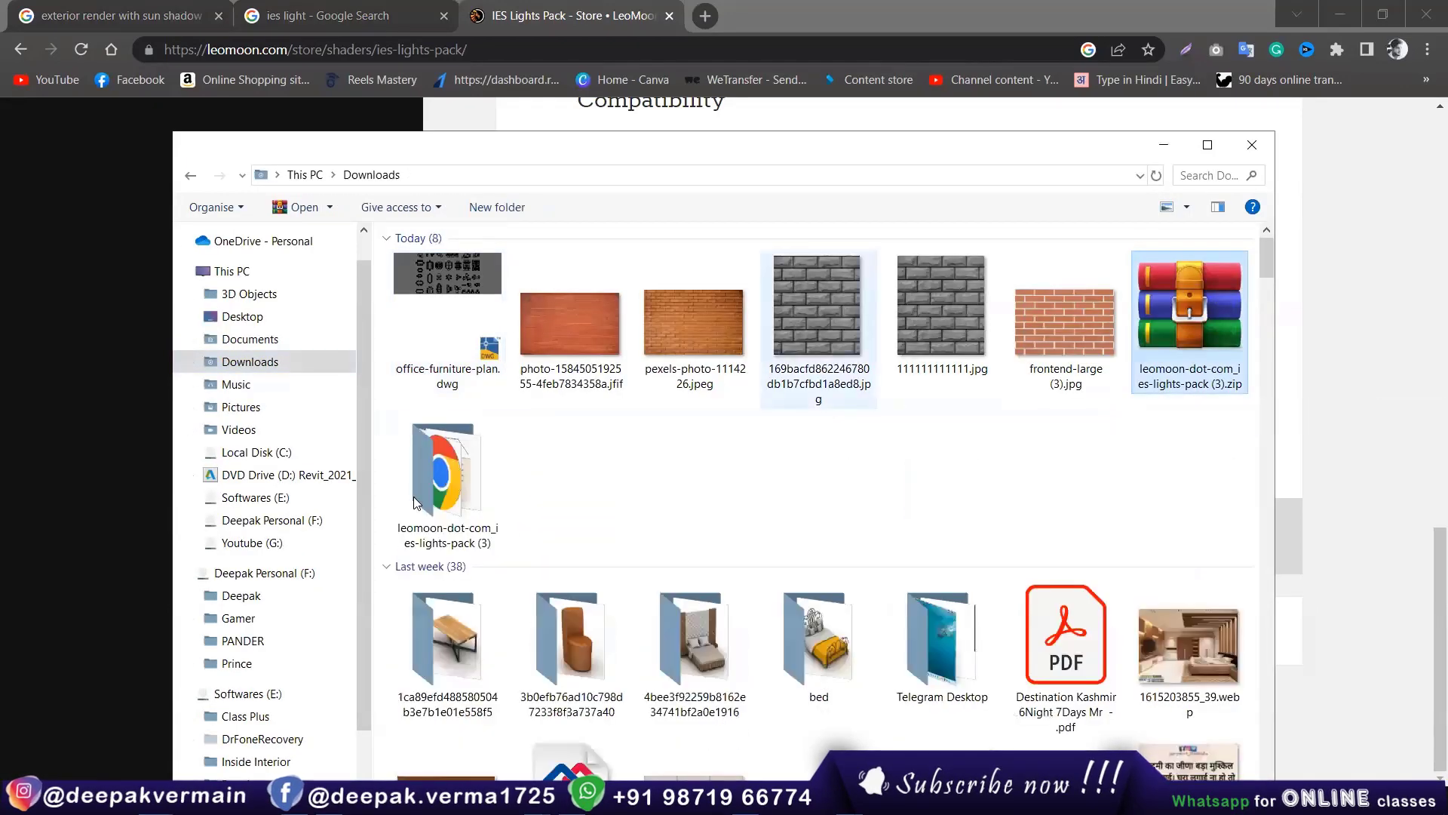
pyautogui.doubleClick(444, 475)
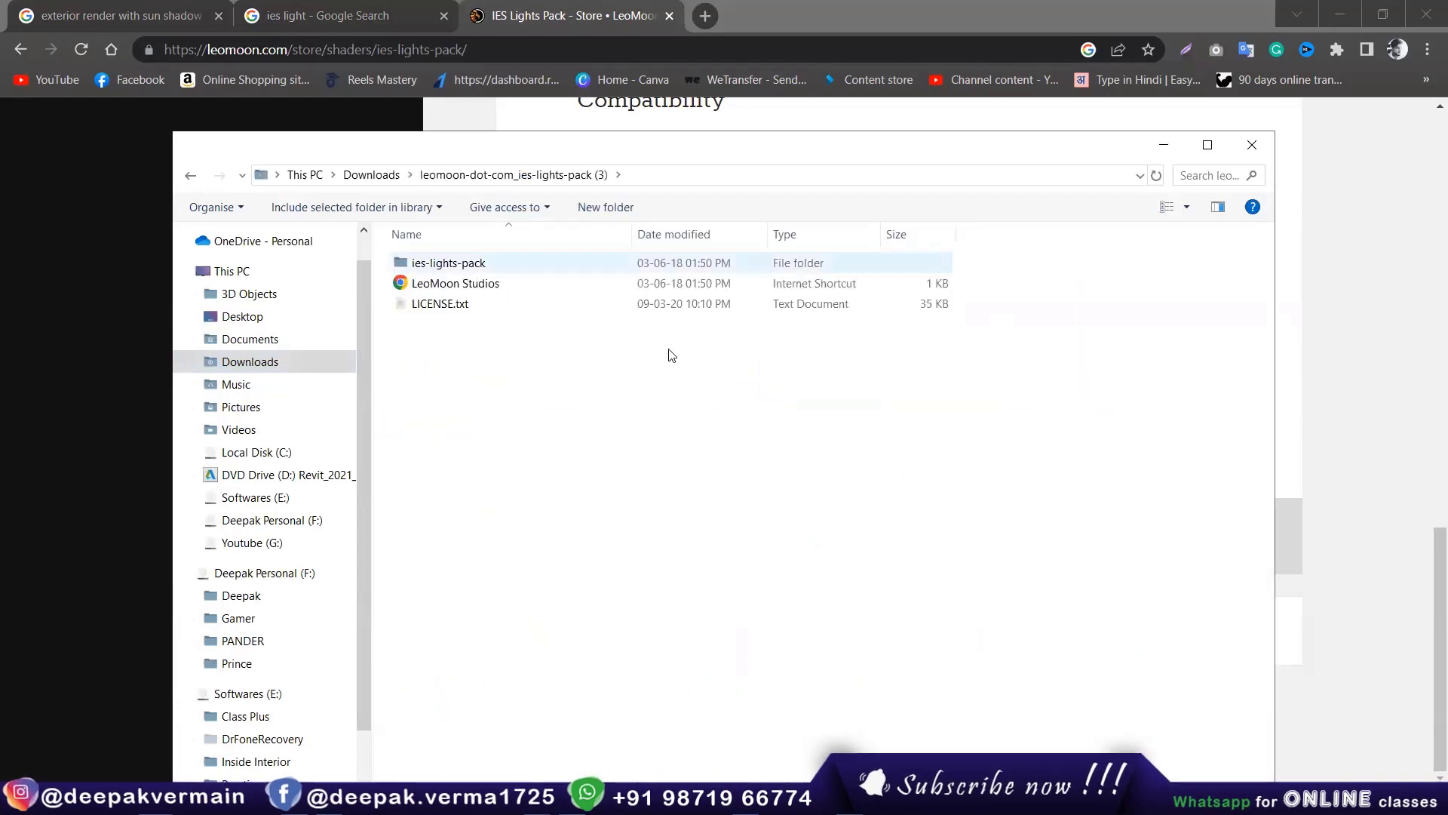
pyautogui.press('Return')
# Step: View the folder as Large icons and select the three-lobe-vee.ies profile
pyautogui.rightClick(1089, 304)
pyautogui.moveTo(1131, 317)
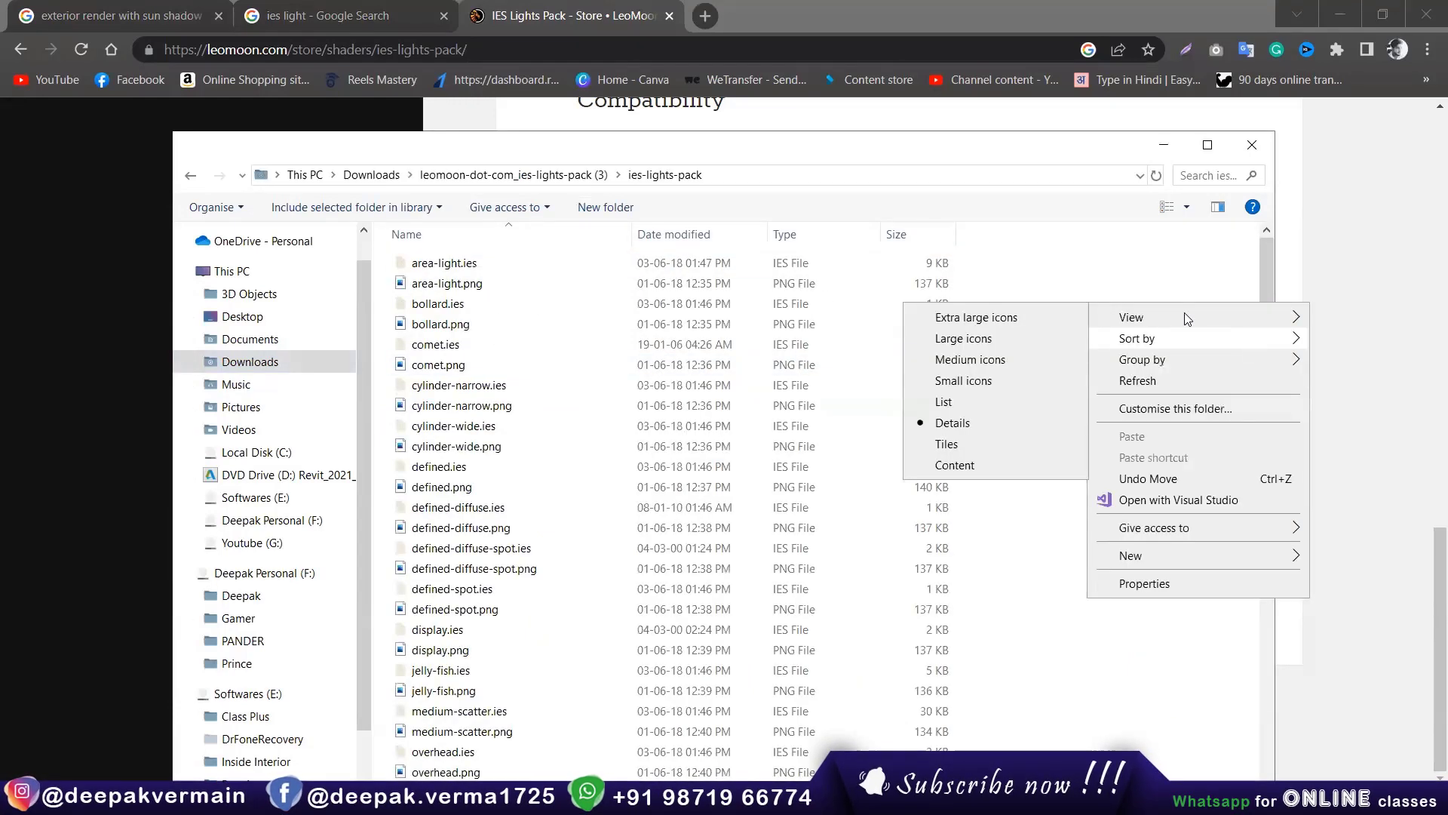
pyautogui.click(976, 316)
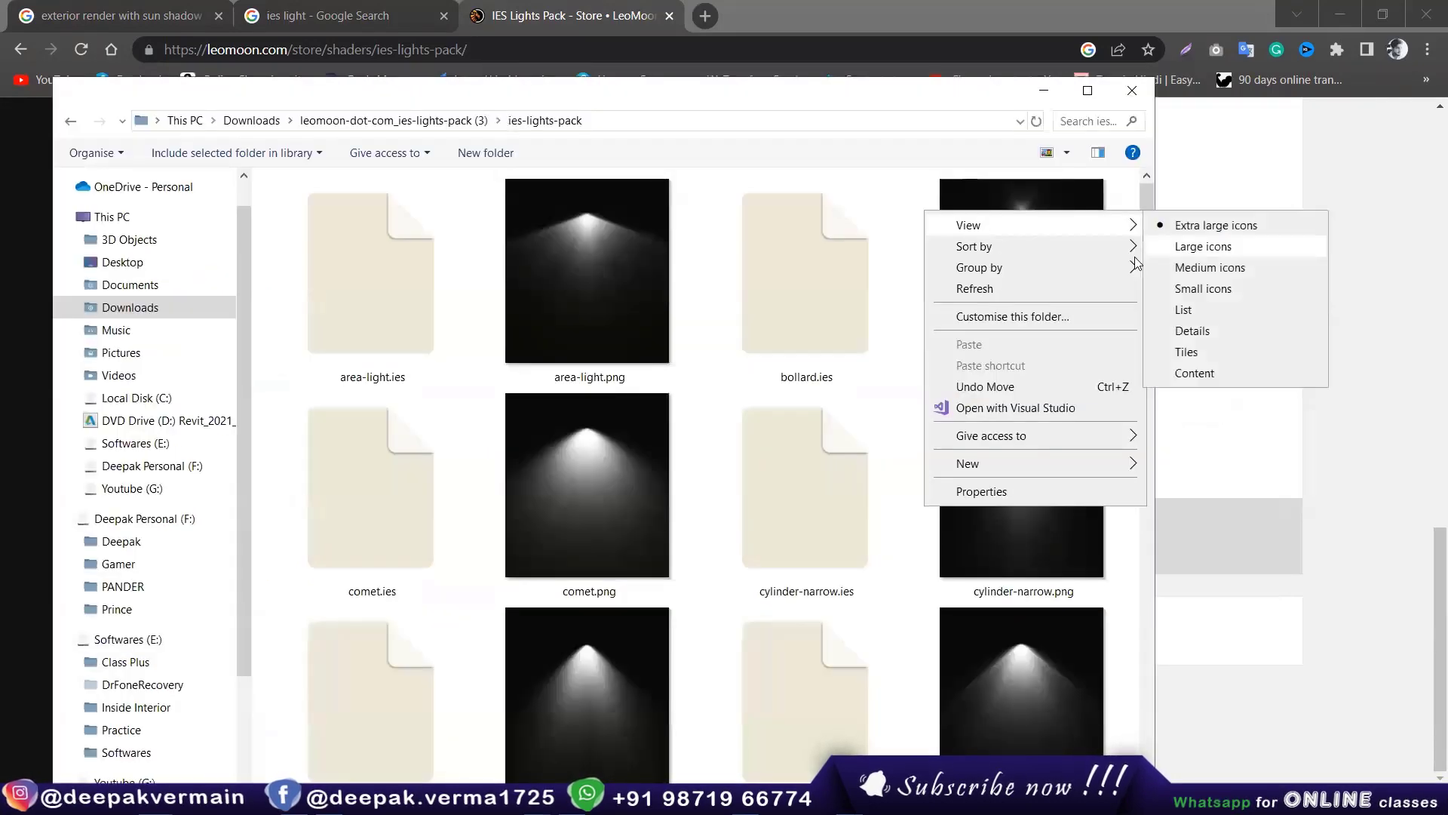
pyautogui.click(1192, 245)
pyautogui.scroll(-5, 1141, 424)
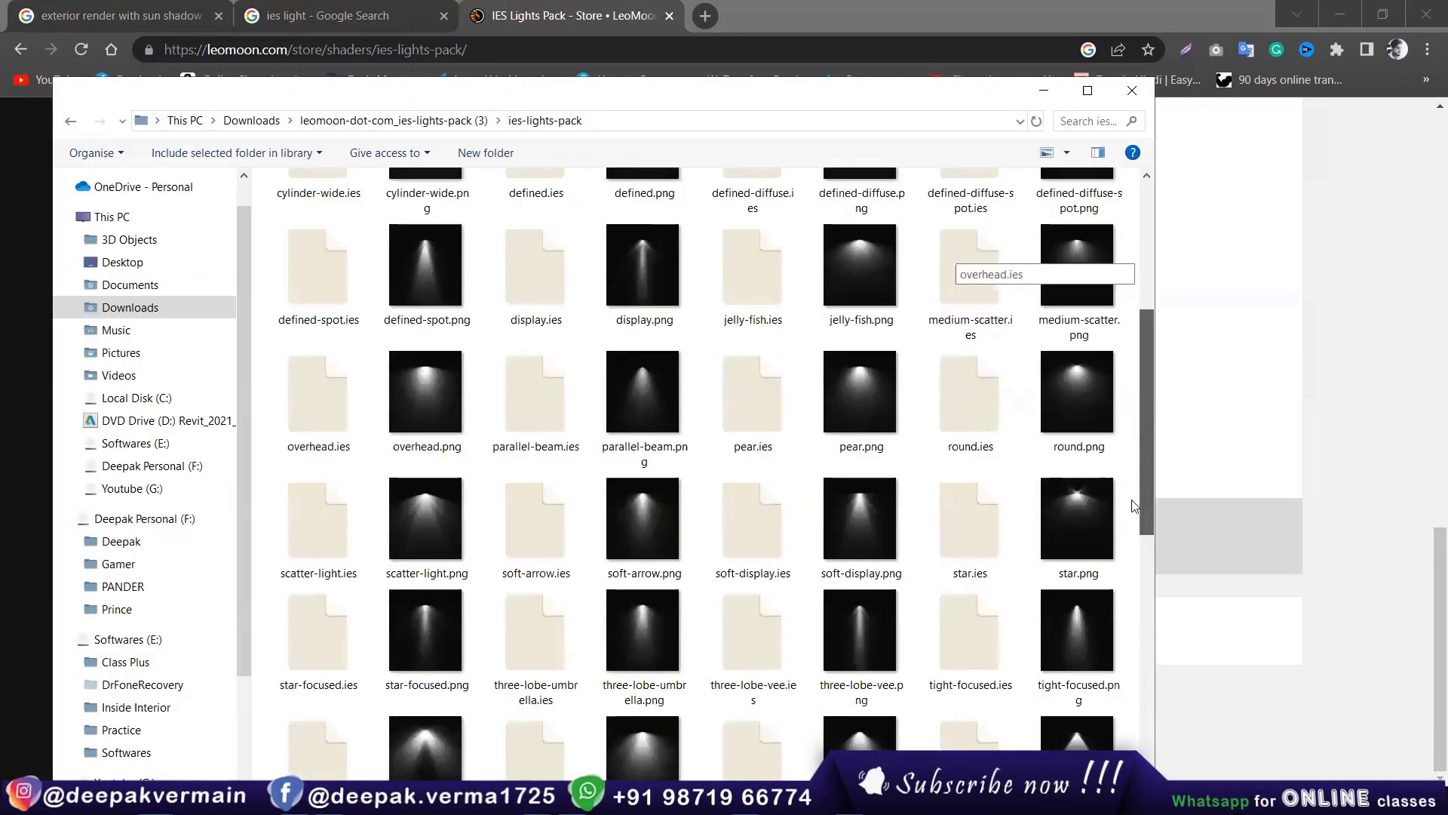
pyautogui.click(862, 466)
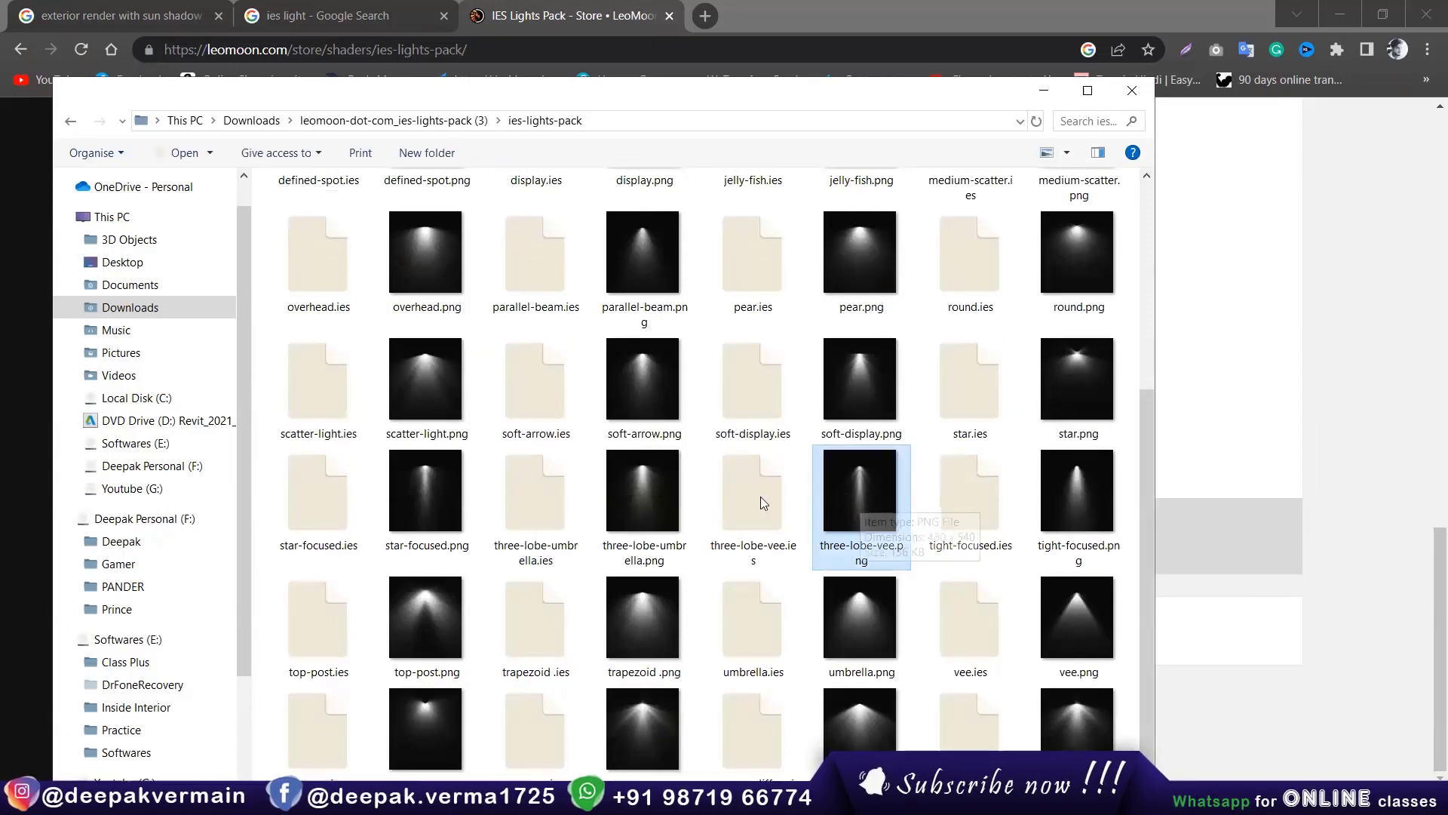
pyautogui.click(759, 471)
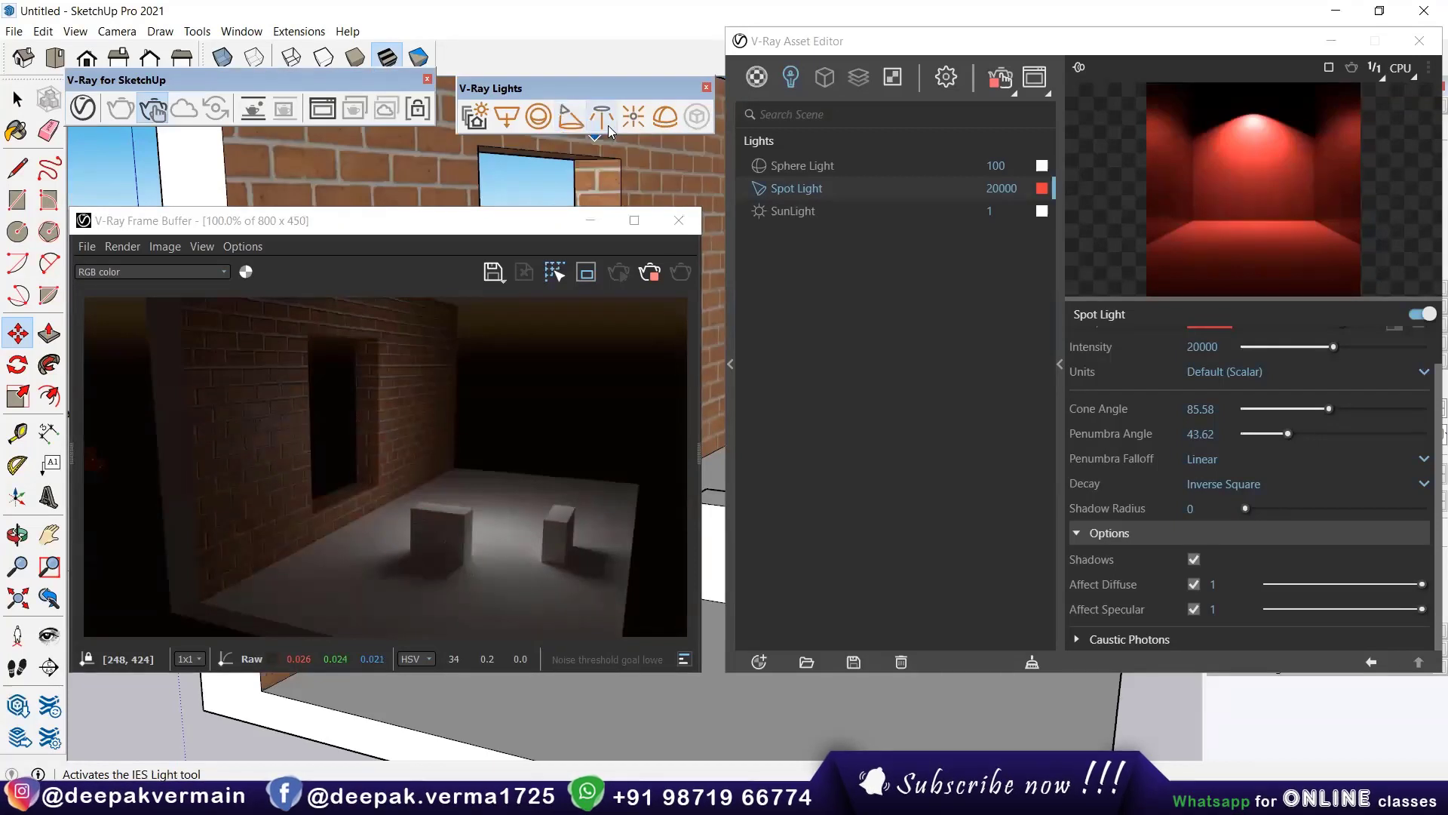
# Step: Browse the IES file dialog into the downloaded pack's ies-lights-pack folder
pyautogui.click(763, 185)
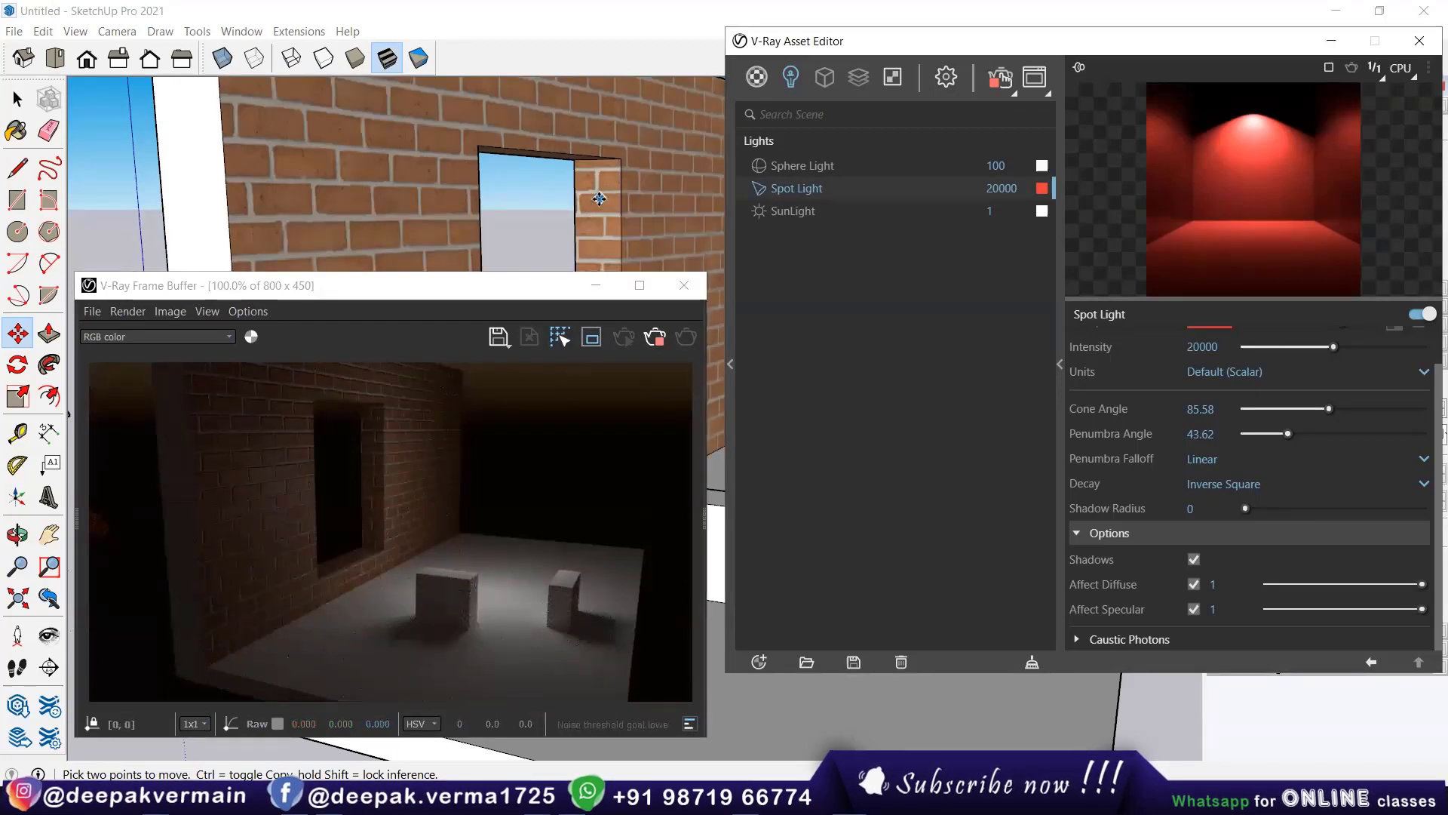
pyautogui.click(187, 199)
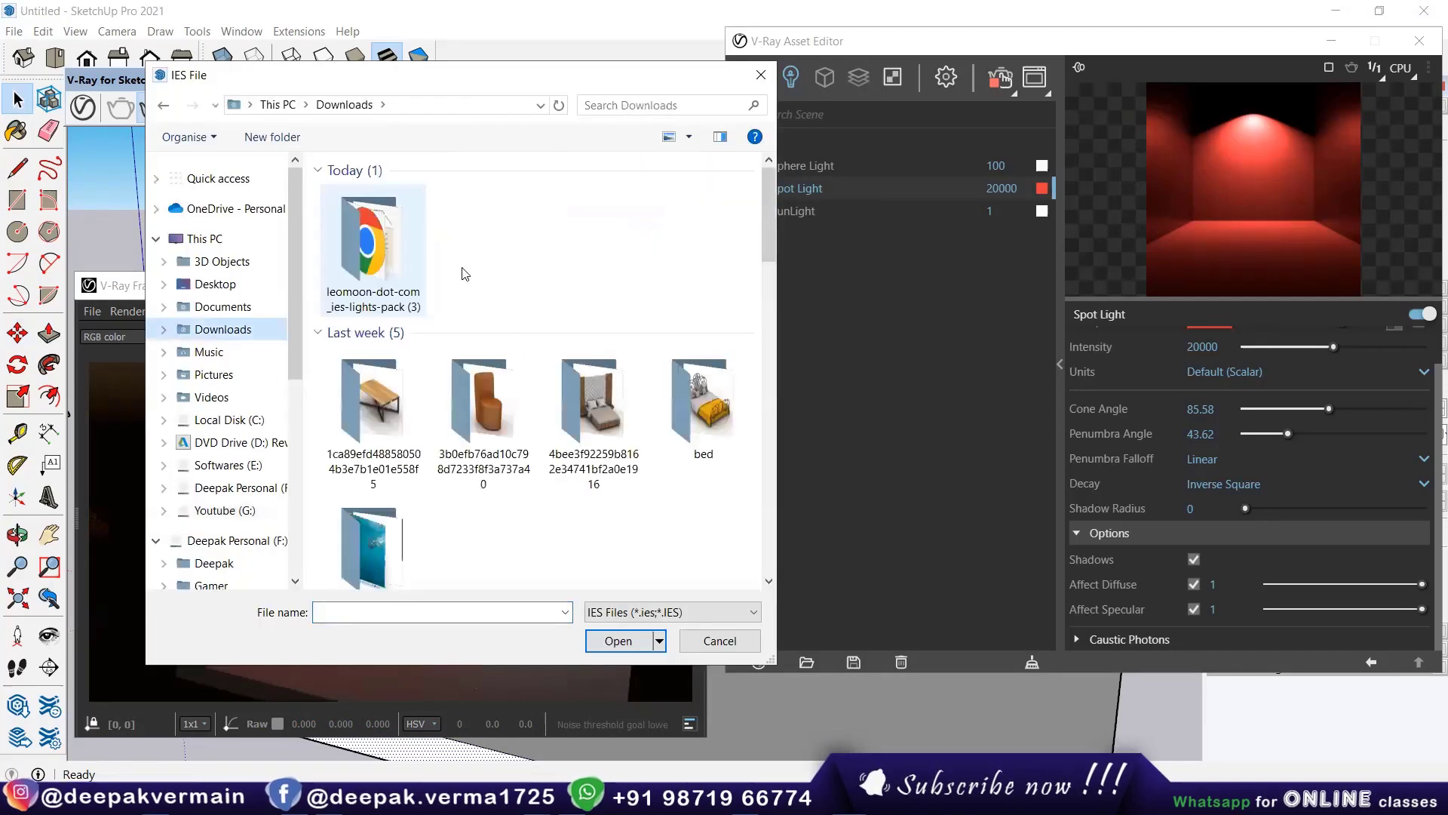
pyautogui.doubleClick(391, 201)
pyautogui.press('Return')
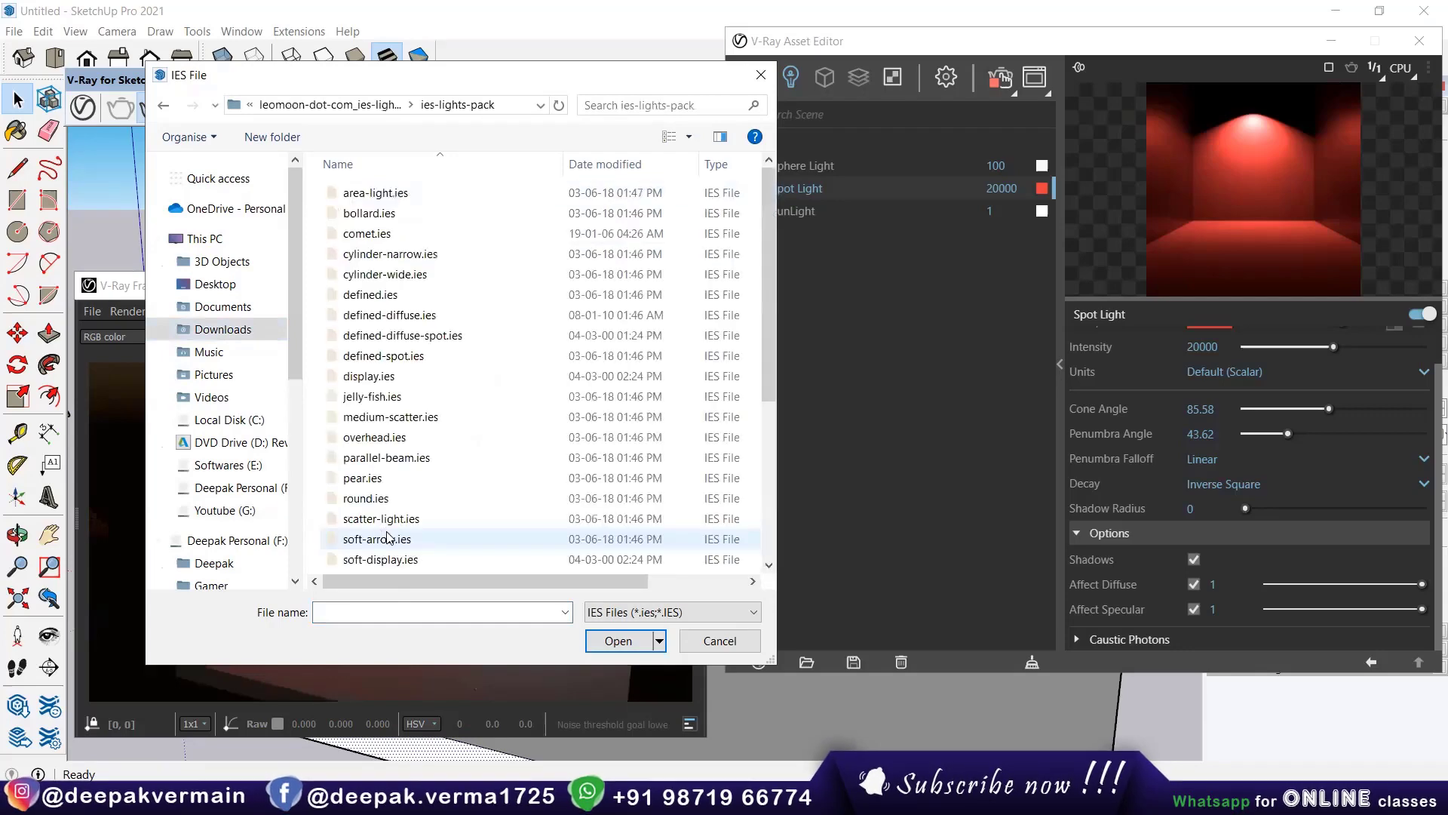
# Step: Select three-lobe-vee.ies and load it into the V-Ray IES light tool
pyautogui.scroll(-1, 368, 375)
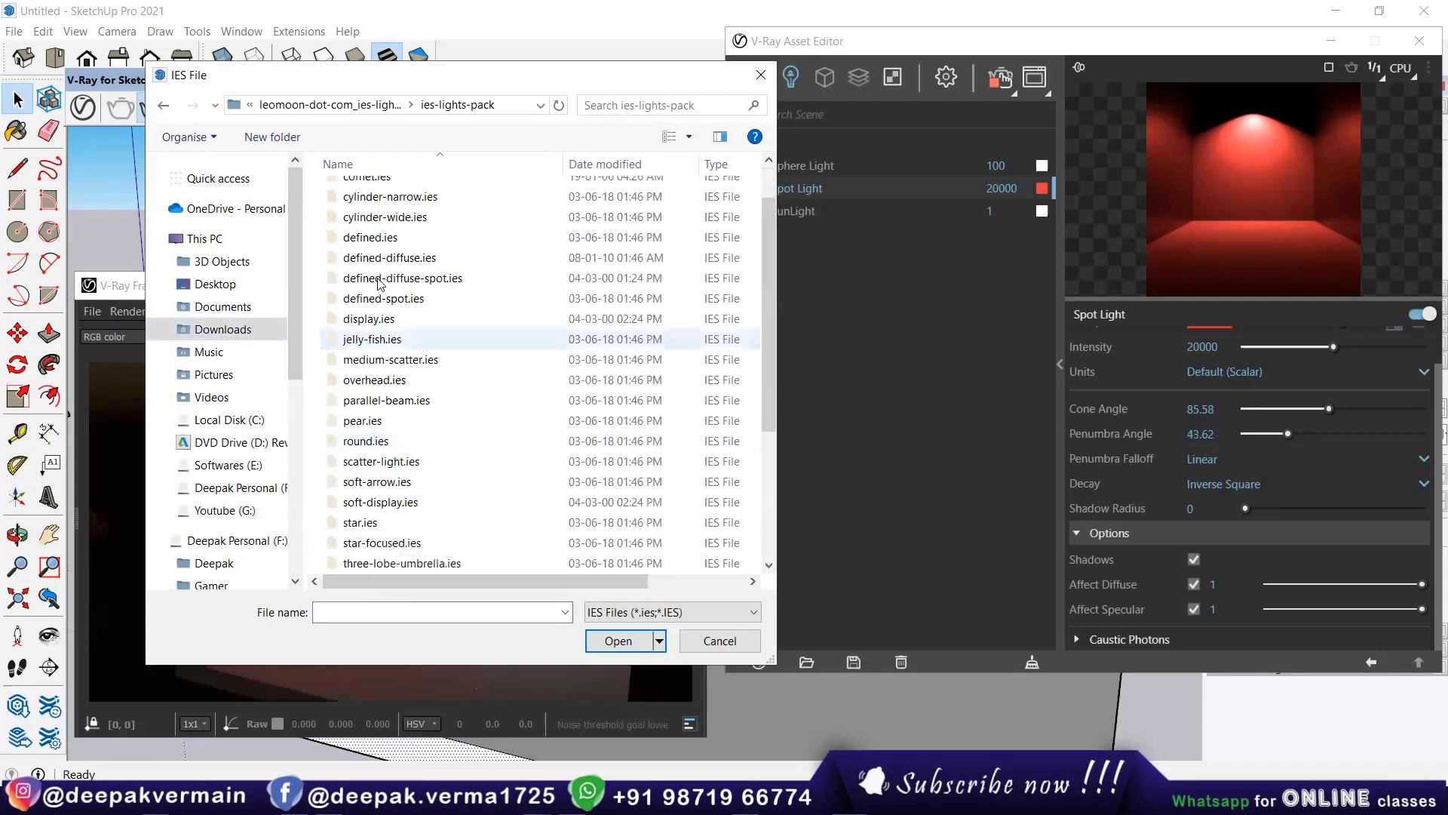
pyautogui.scroll(-3, 779, 617)
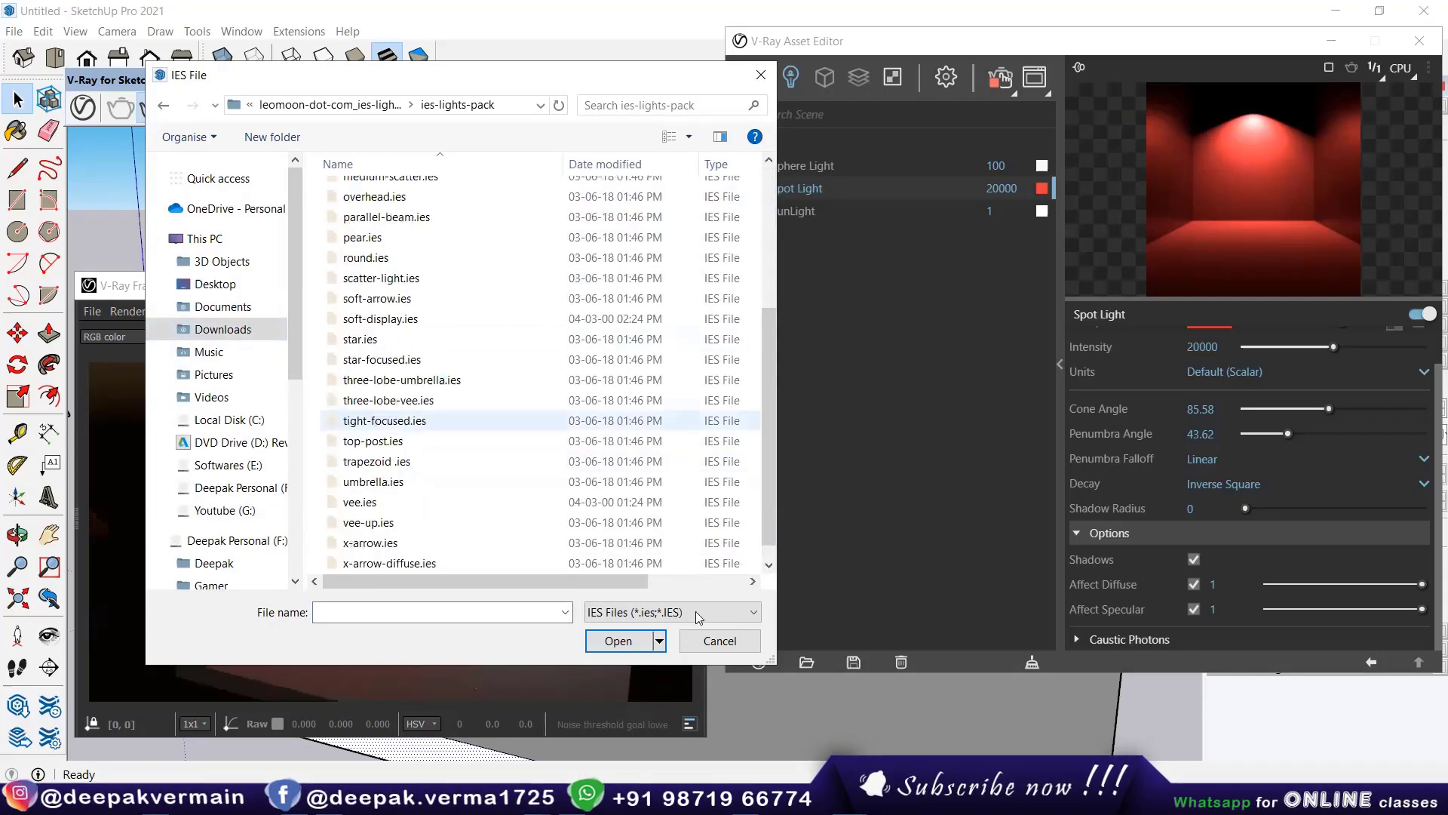
pyautogui.click(641, 613)
pyautogui.click(310, 335)
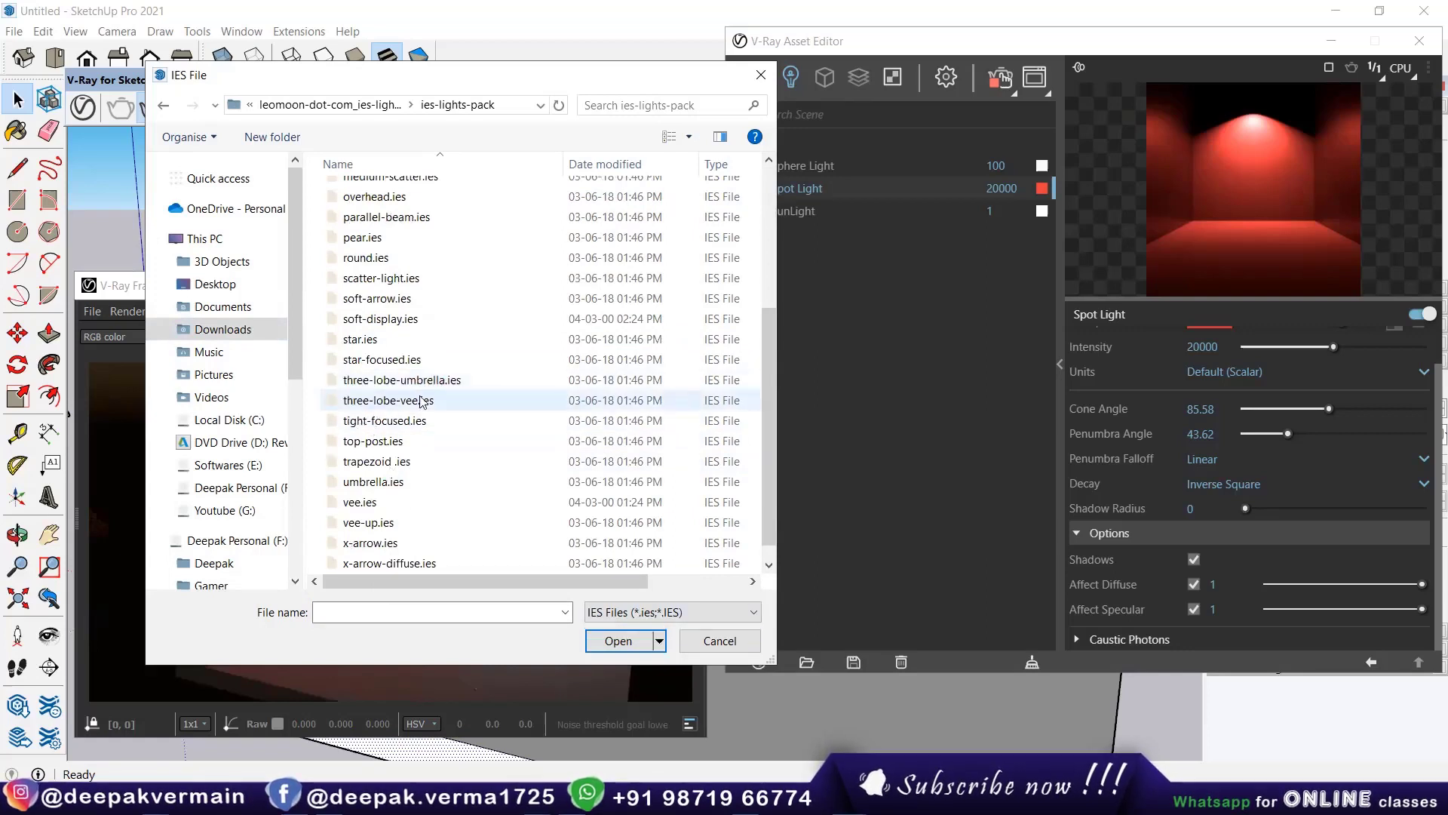
pyautogui.click(402, 408)
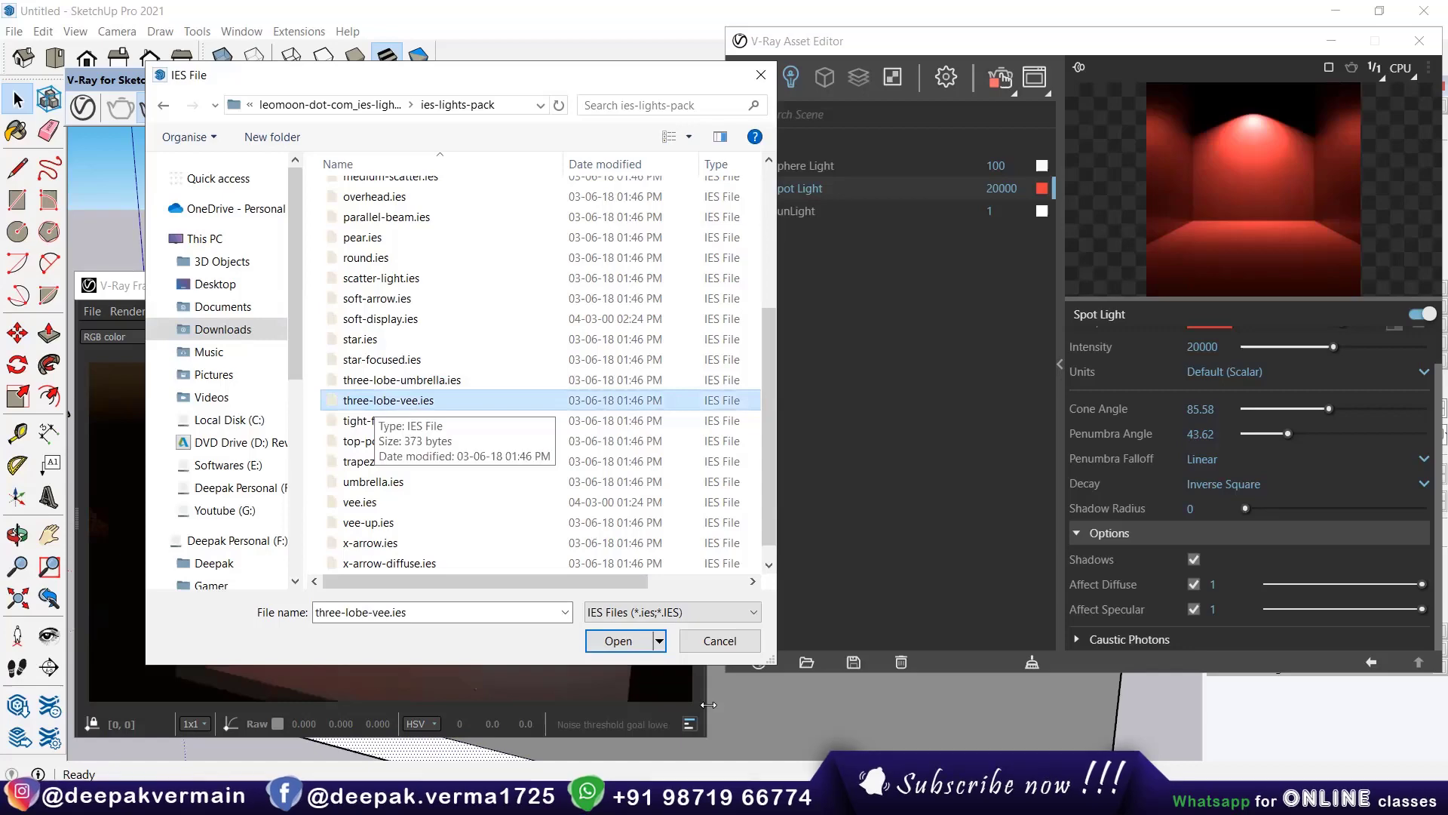
pyautogui.press('Return')
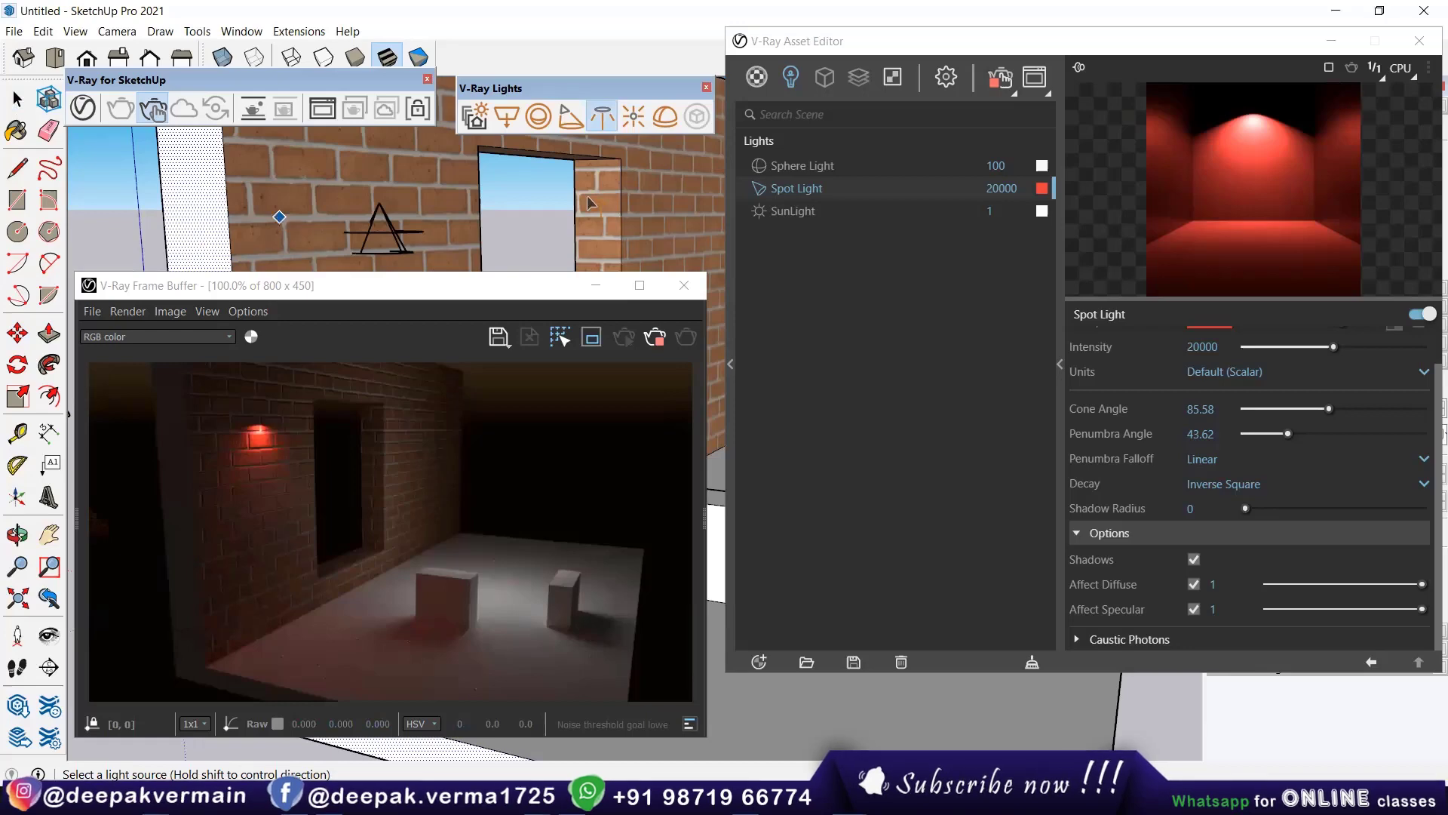
# Step: Place an IES light on the brick wall and select it to move
pyautogui.click(692, 202)
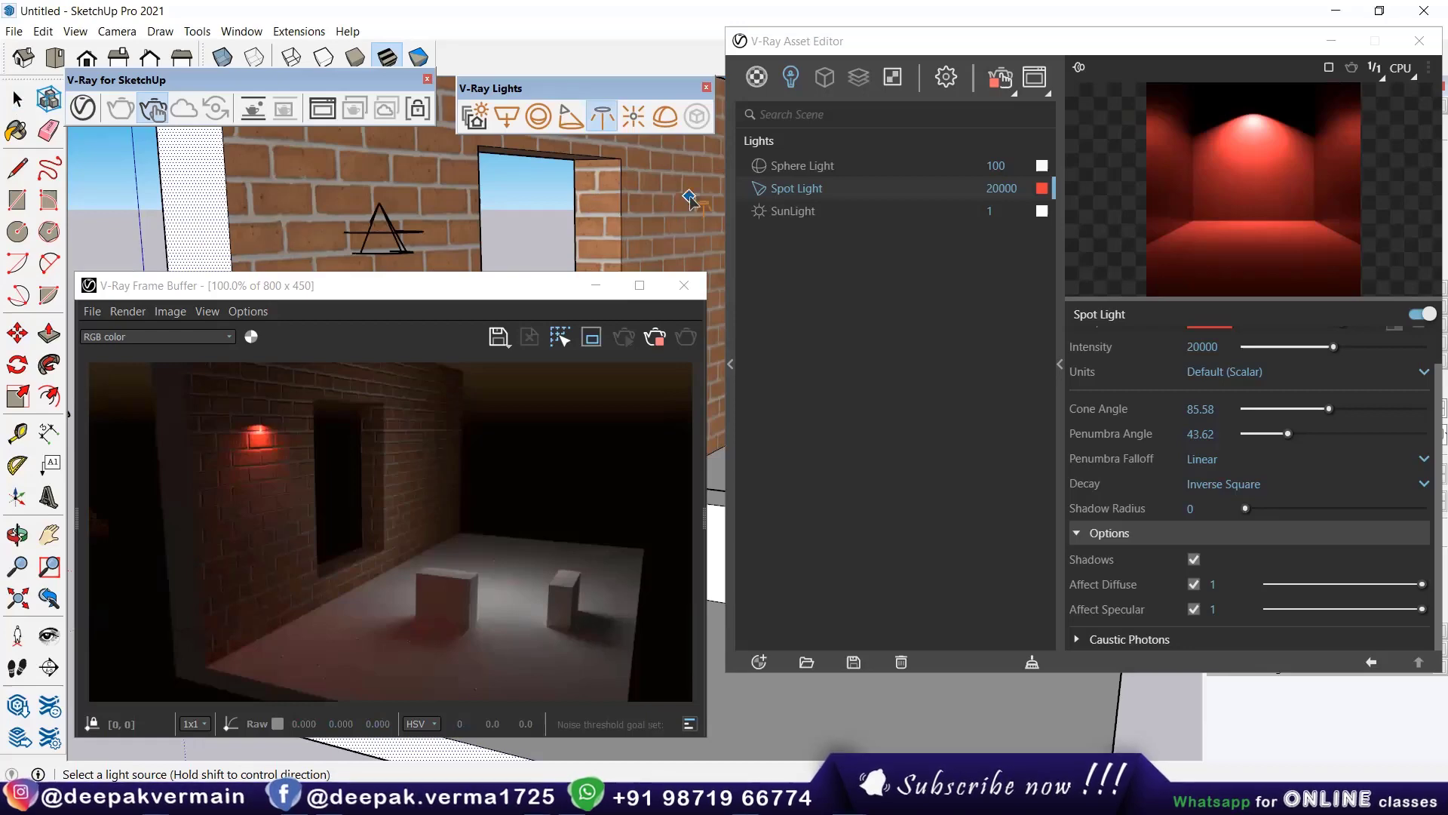
pyautogui.rightClick(710, 241)
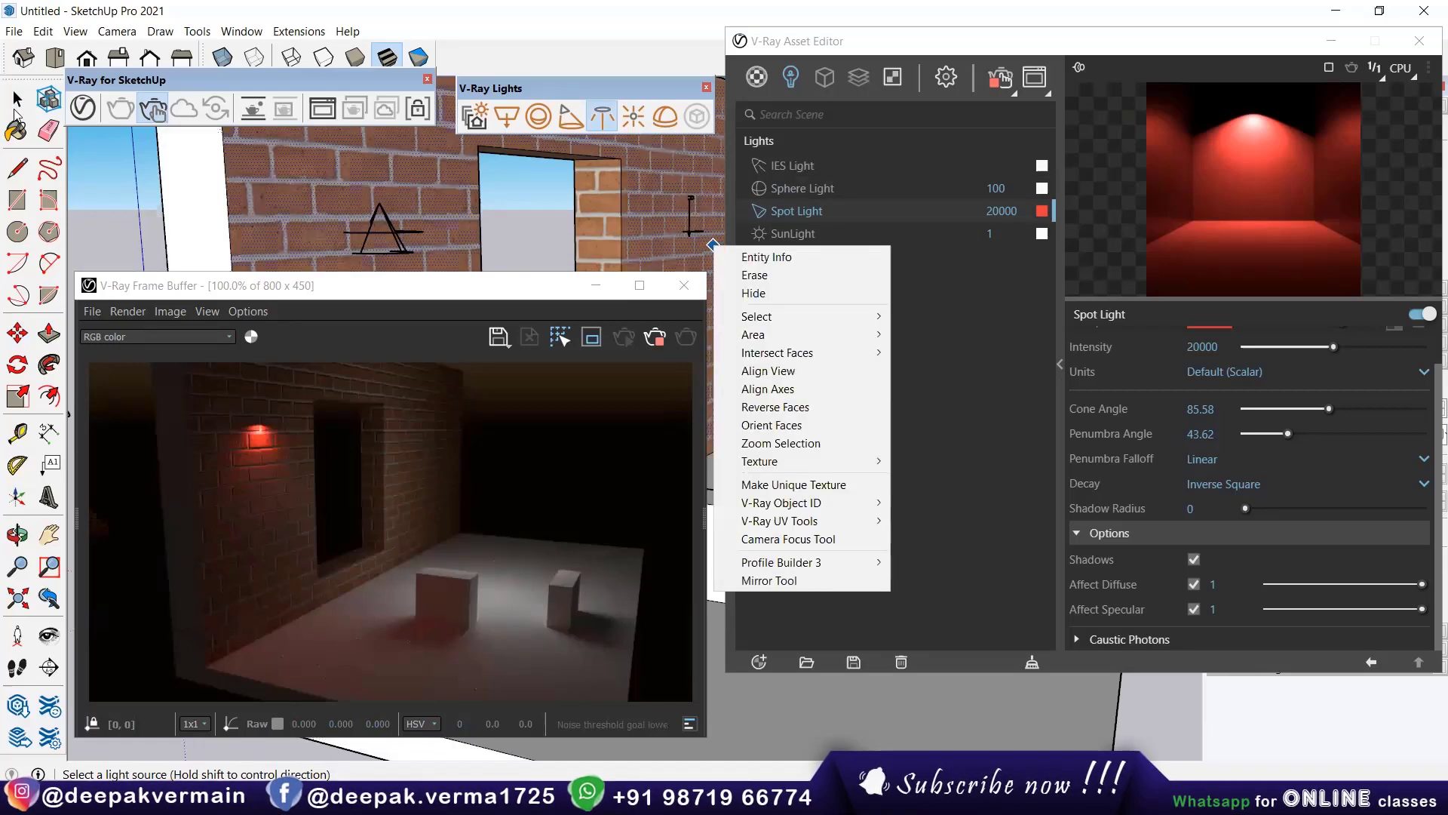
pyautogui.press('Escape')
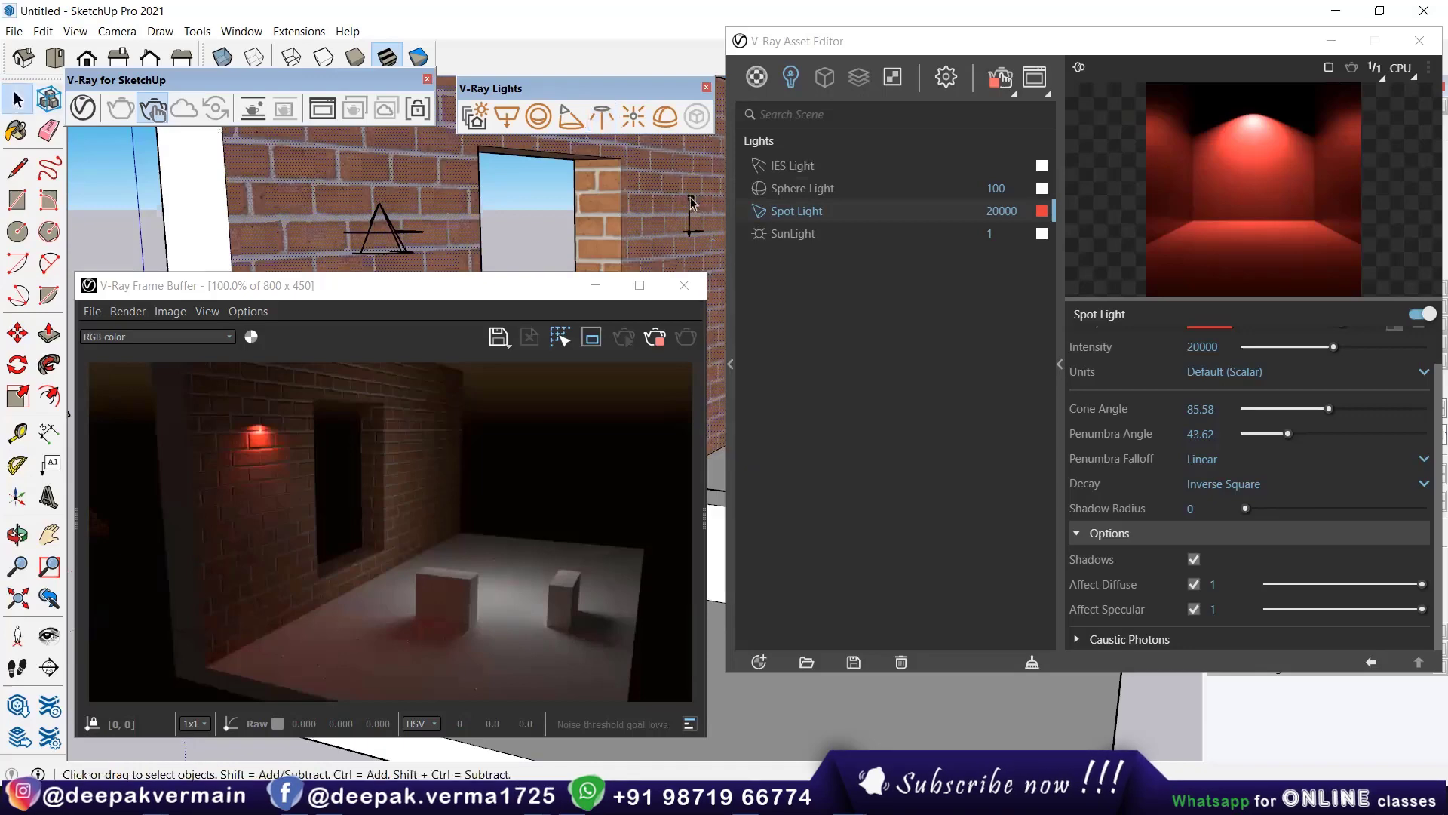
pyautogui.click(690, 200)
pyautogui.press('m')
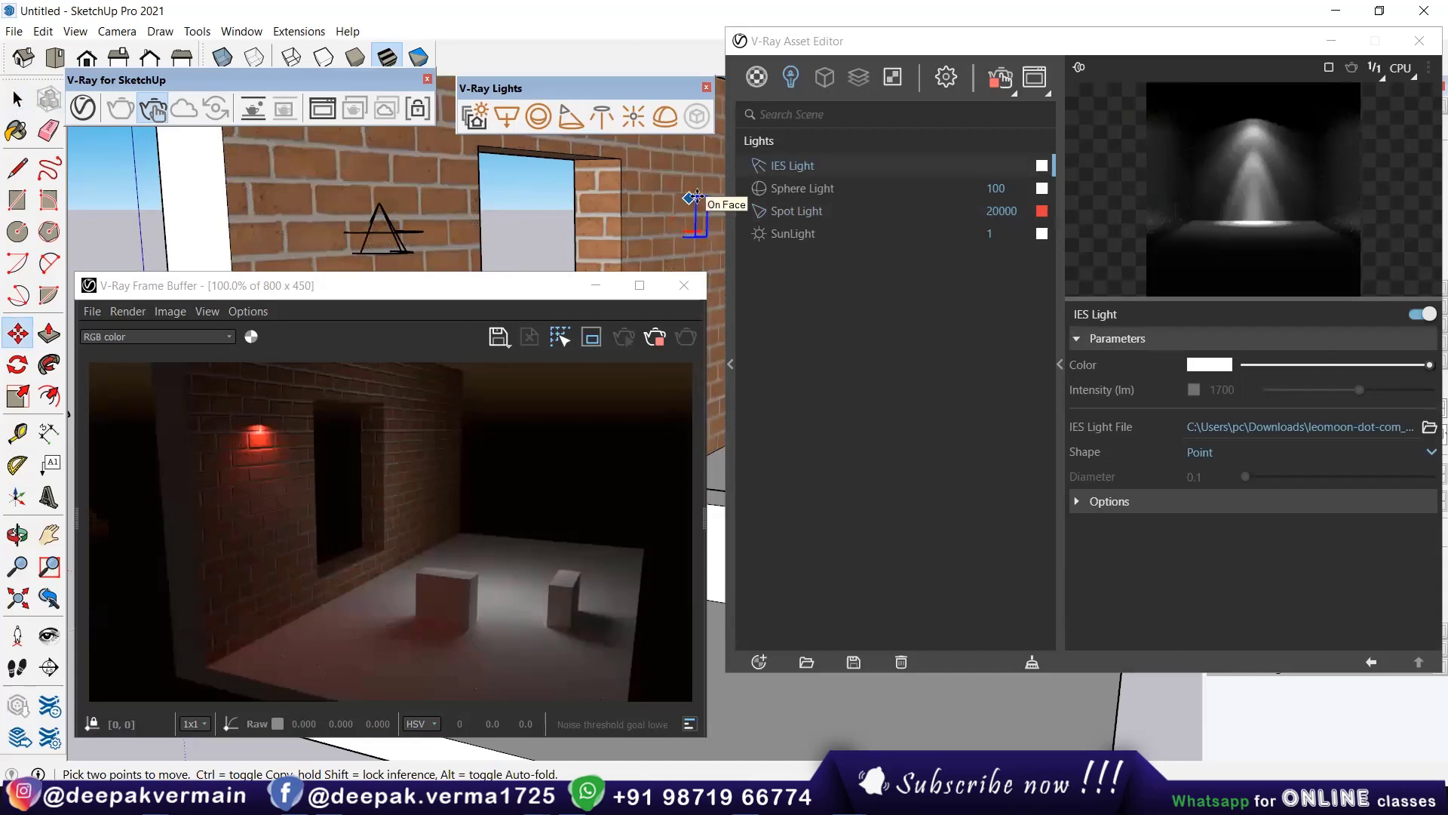
pyautogui.scroll(1, 700, 201)
pyautogui.scroll(2, 694, 199)
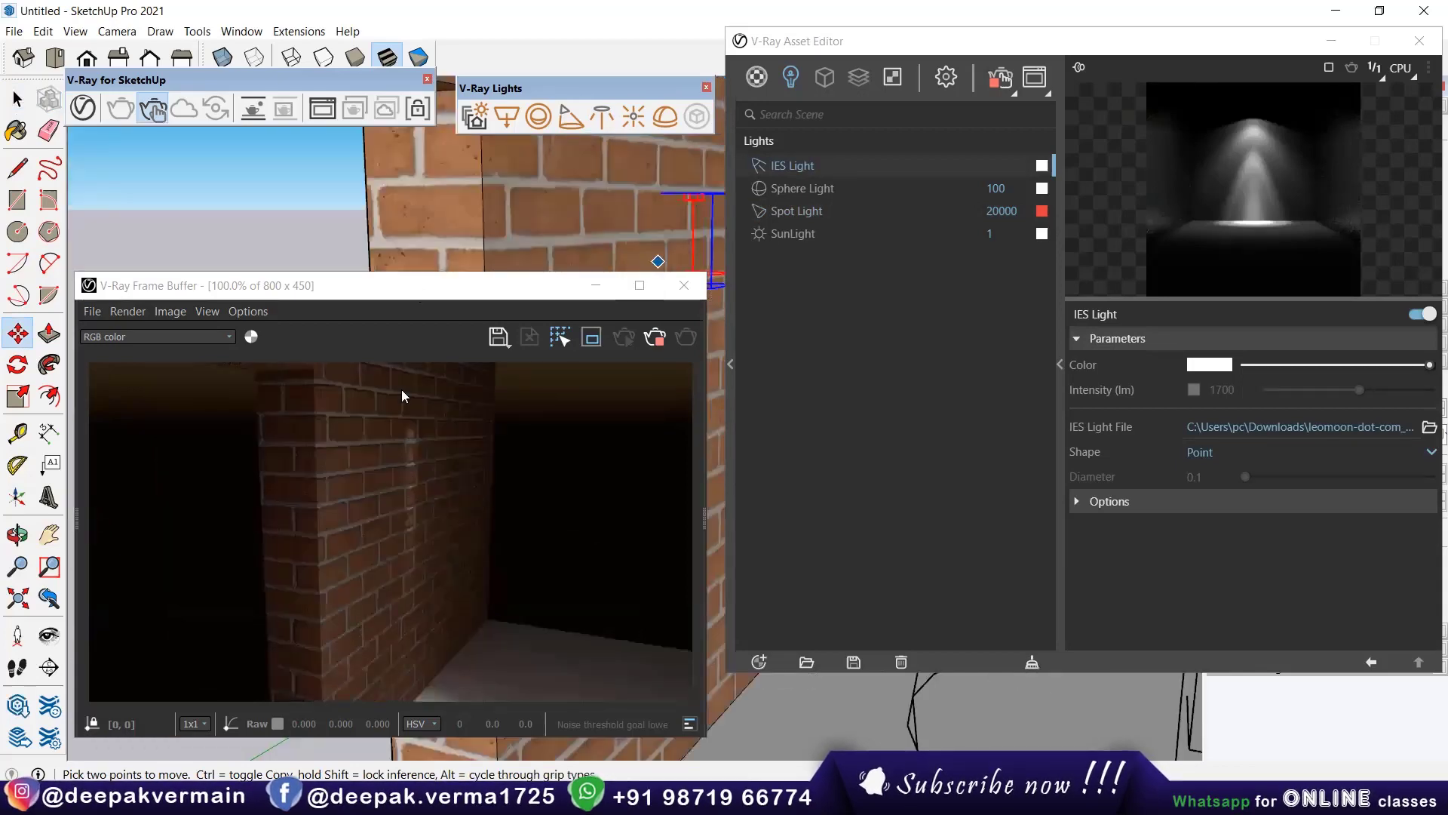
pyautogui.moveTo(695, 304); pyautogui.dragTo(670, 272)
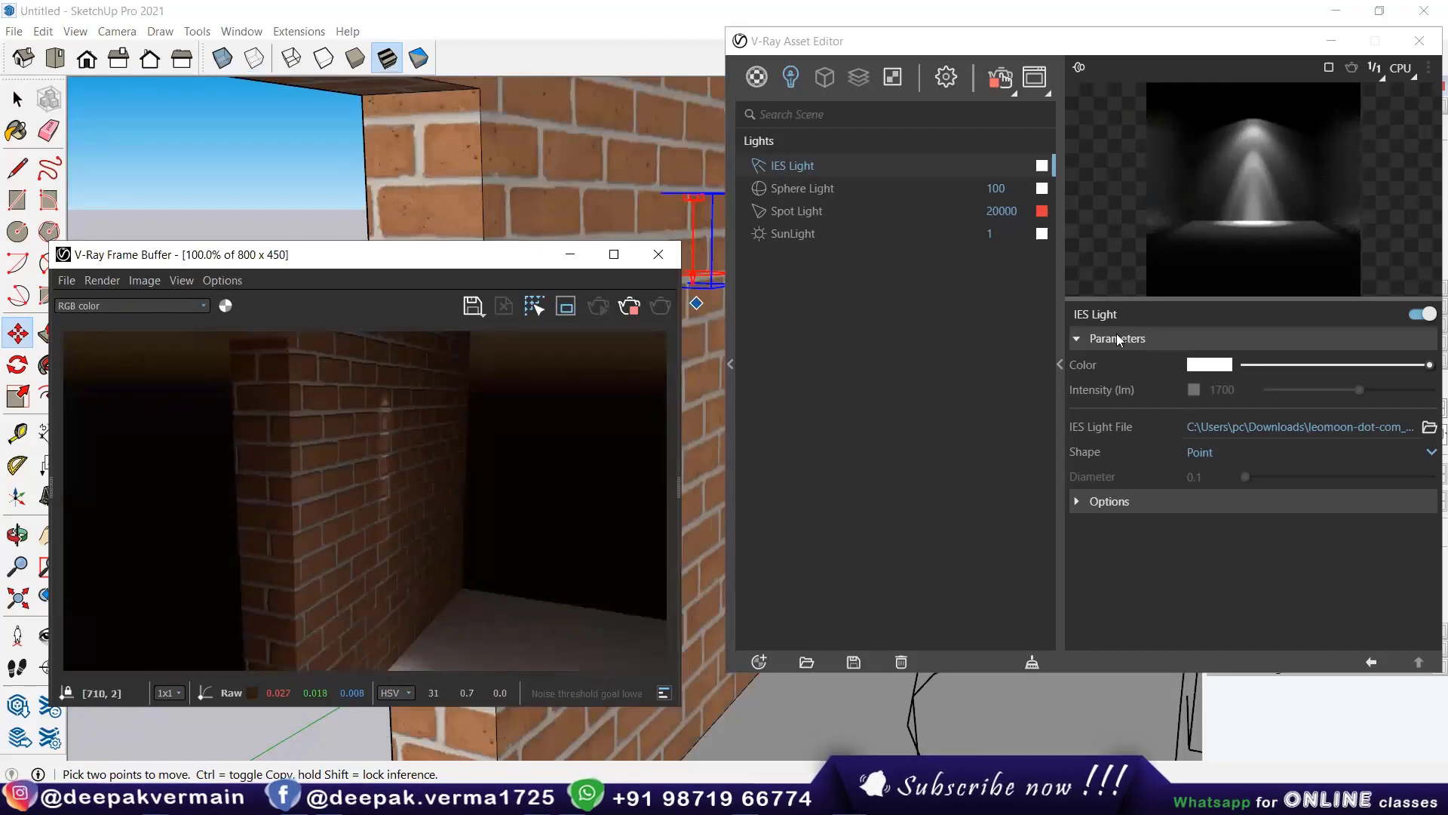
# Step: Enable the IES light's intensity at 100000 lm and make its colour green
pyautogui.click(1192, 392)
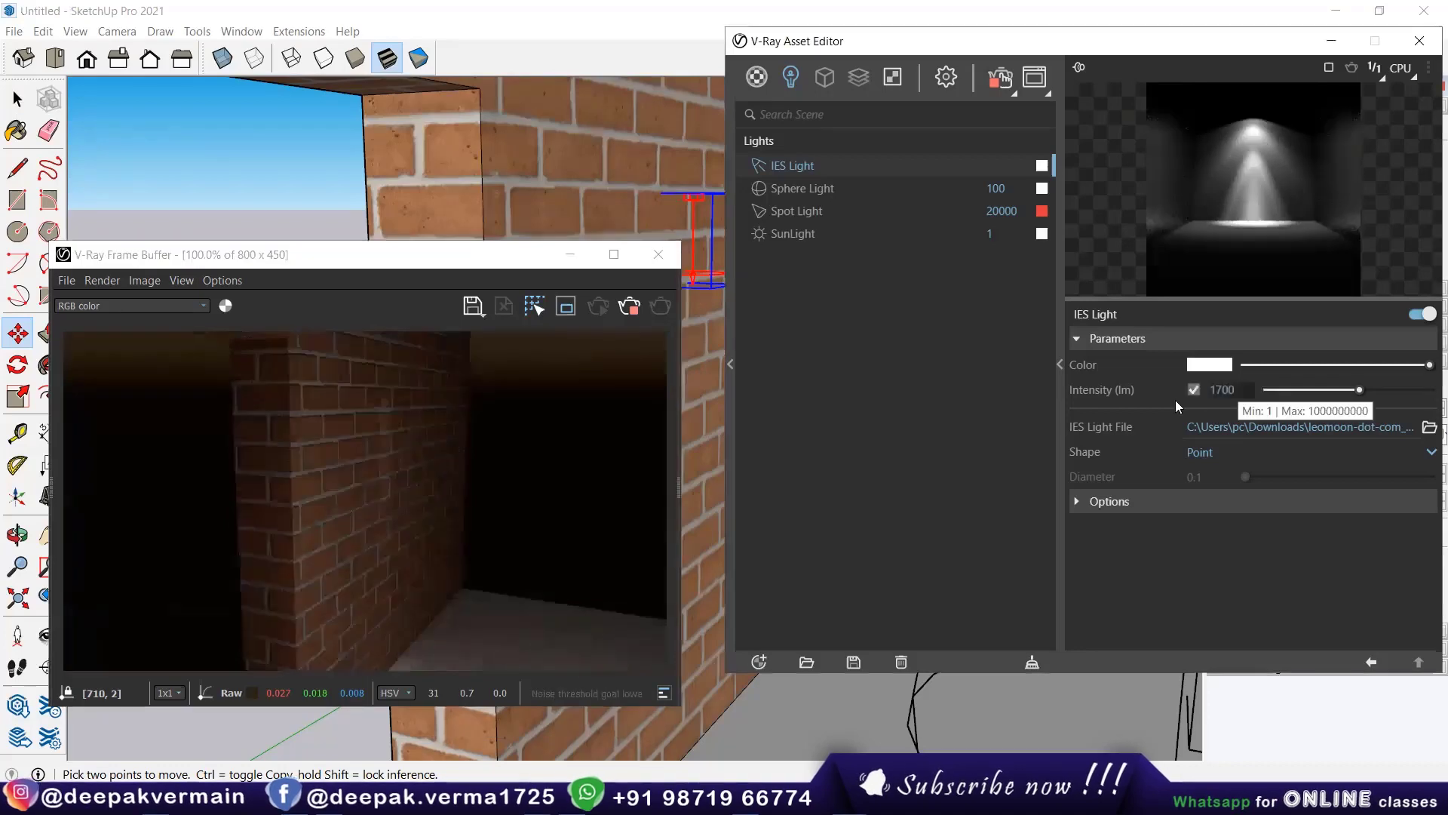
pyautogui.press('Tab')
pyautogui.write('10')
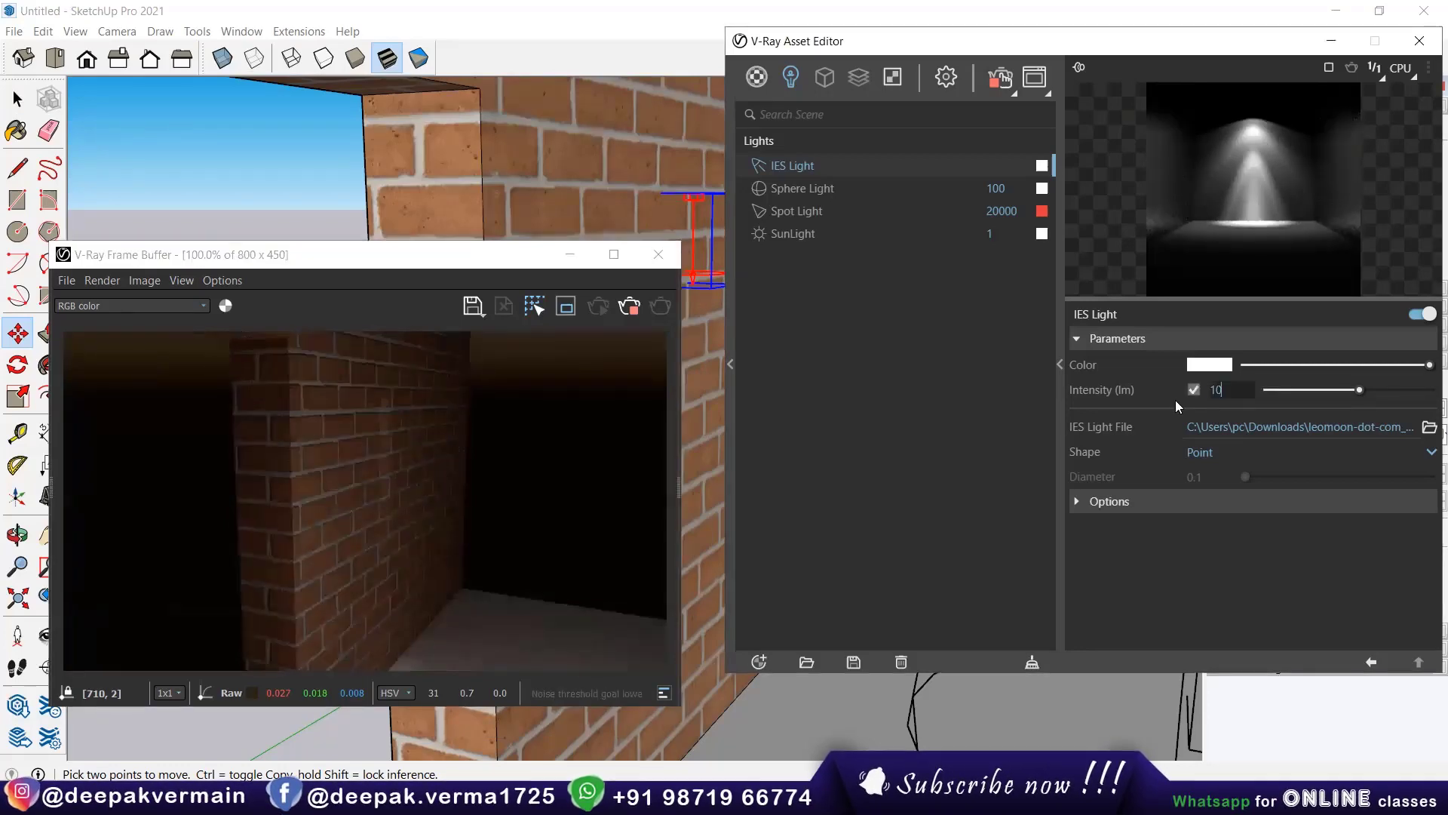
pyautogui.write('000')
pyautogui.press('Return')
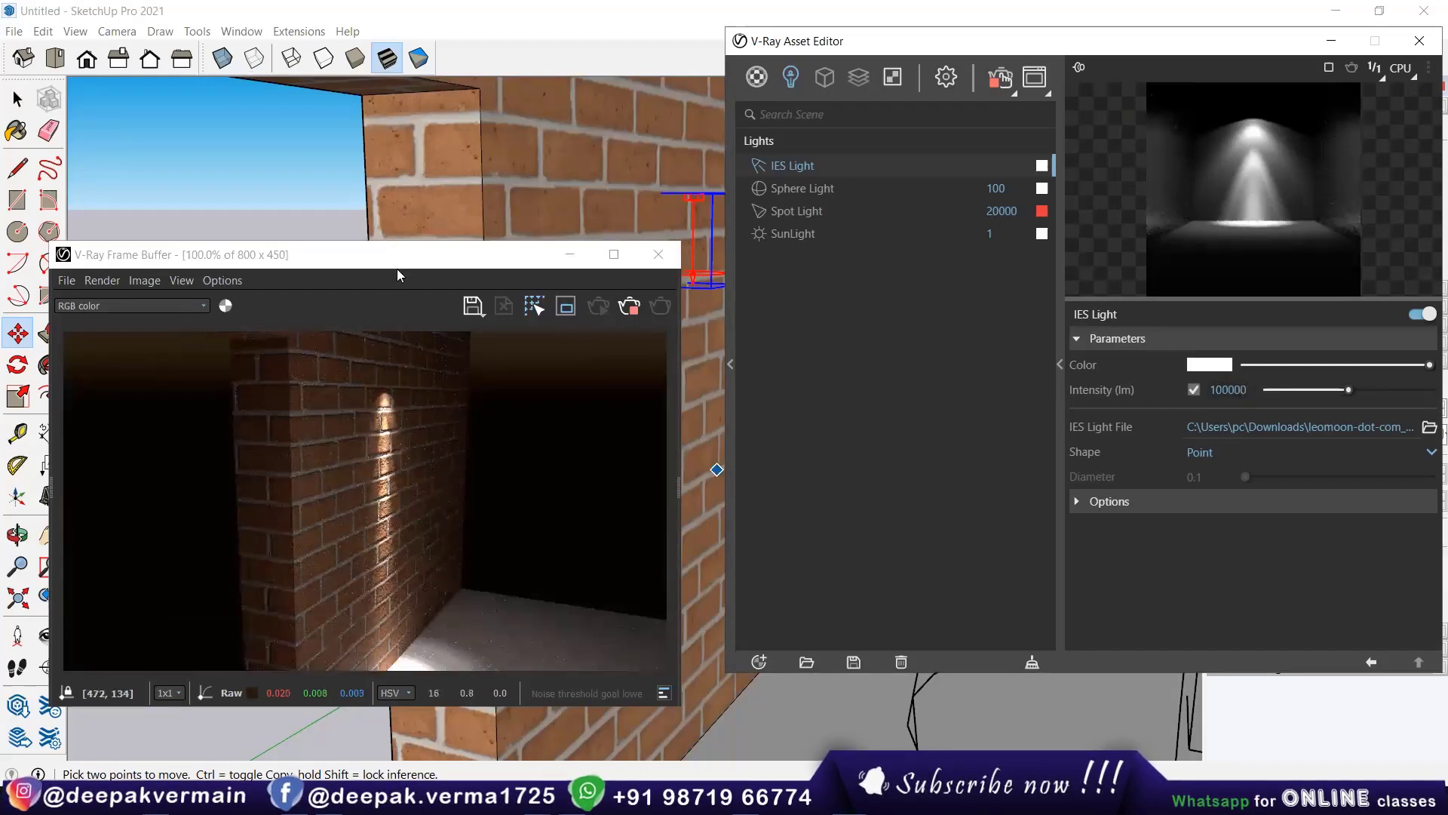
pyautogui.click(1210, 364)
pyautogui.click(827, 363)
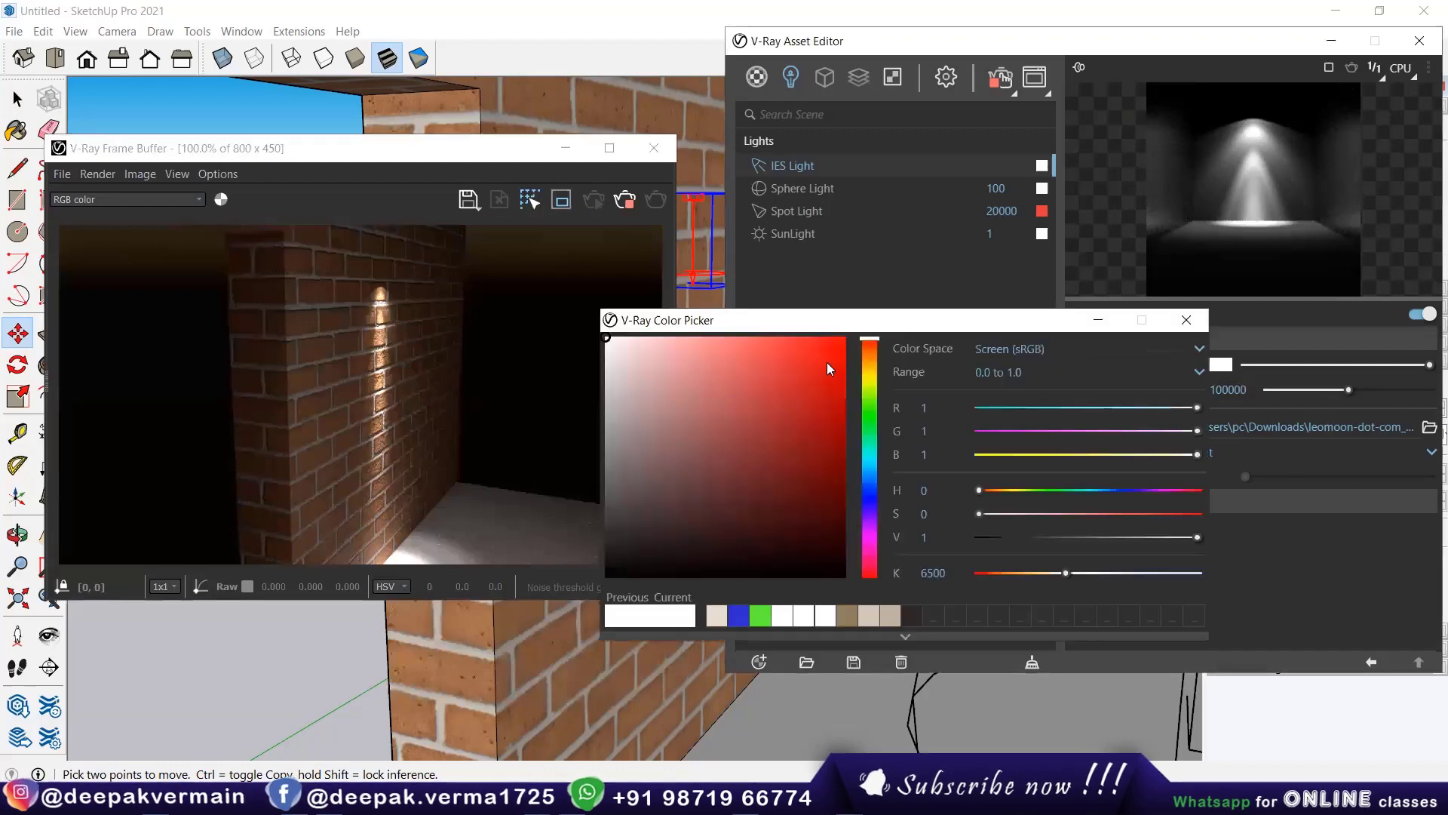
pyautogui.click(872, 412)
pyautogui.click(1186, 320)
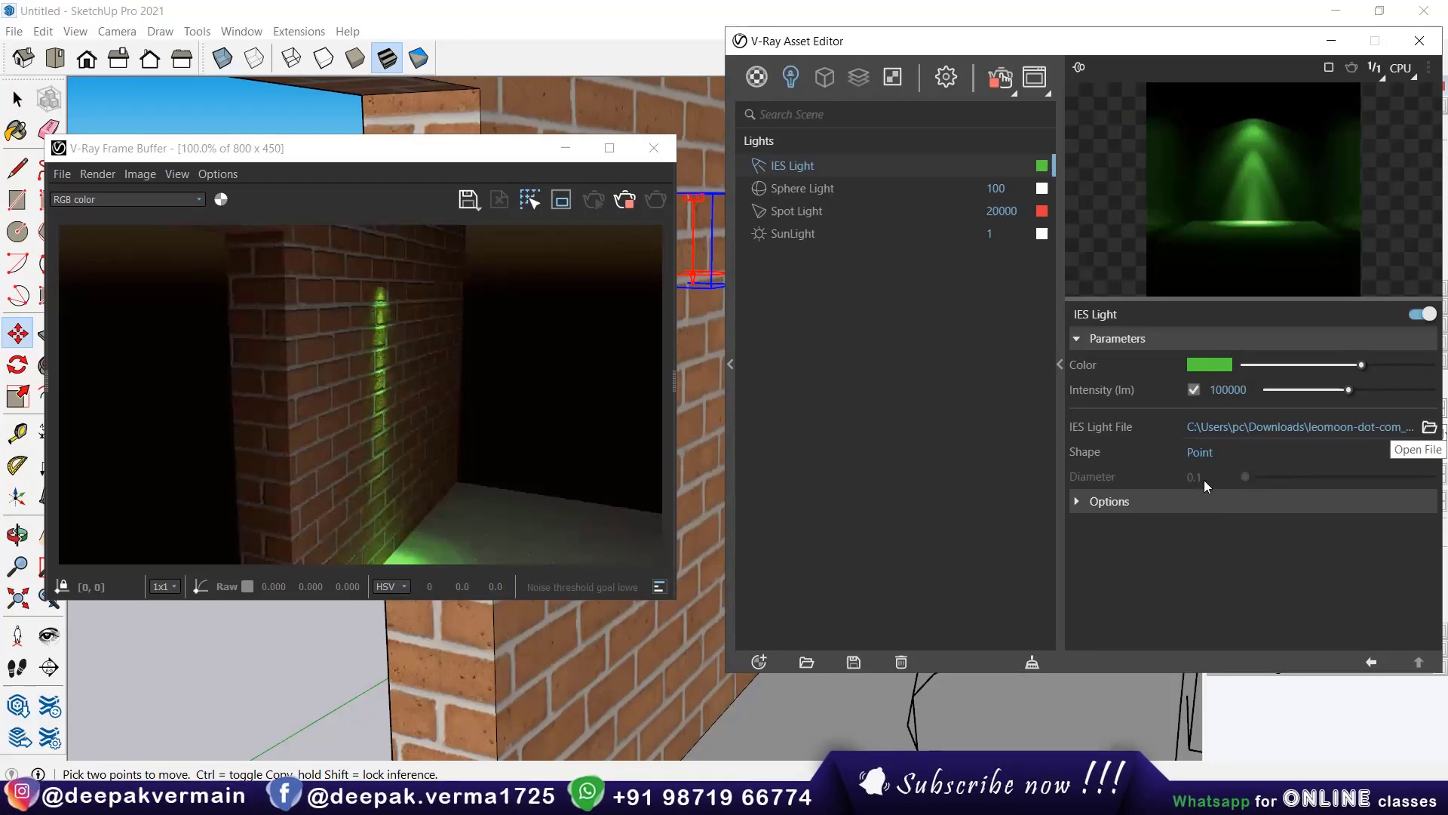
# Step: Try the Circle and Sphere light shapes, with a 47.1 sphere diameter
pyautogui.click(1210, 455)
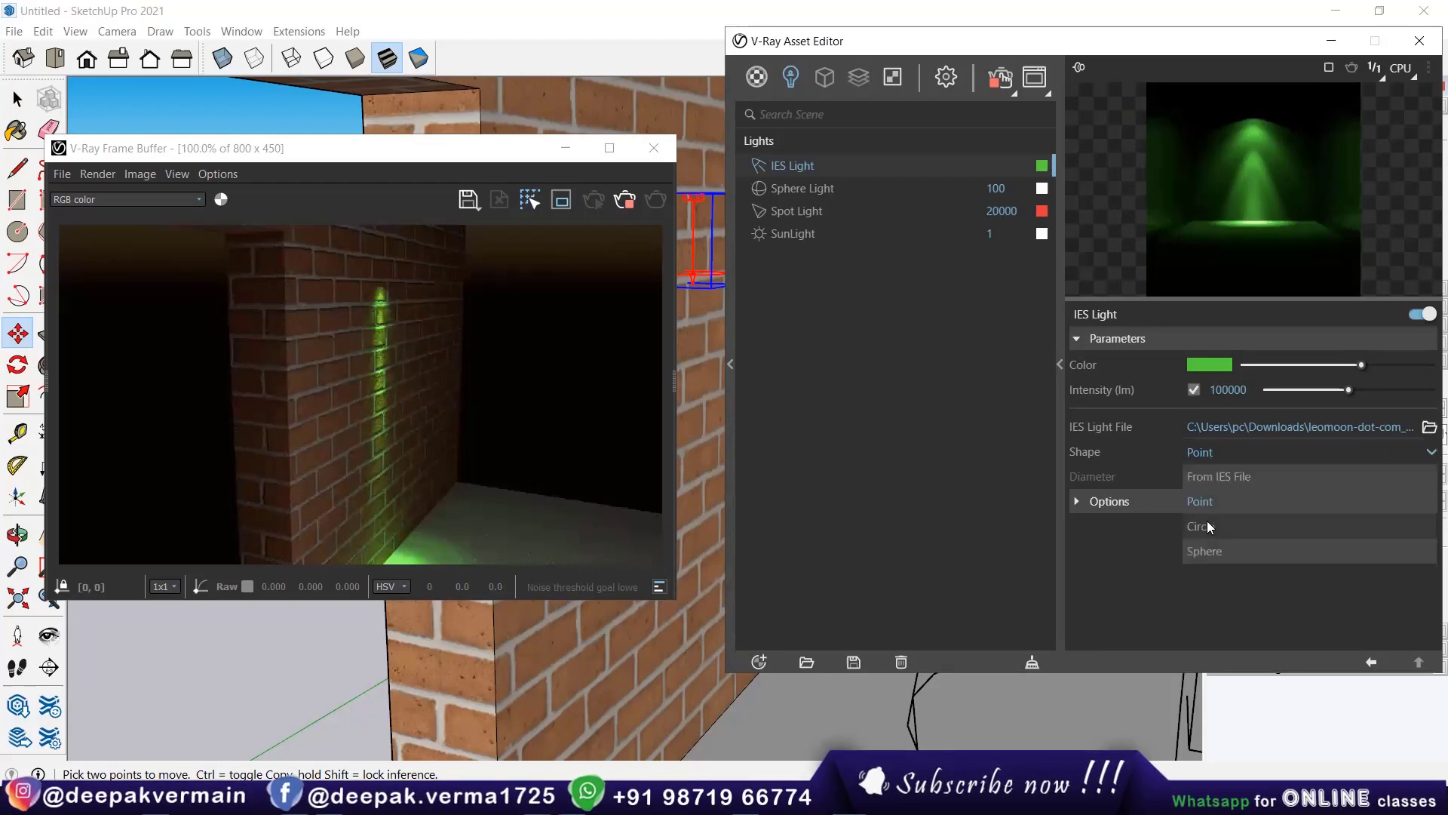
pyautogui.click(1207, 526)
pyautogui.click(1213, 453)
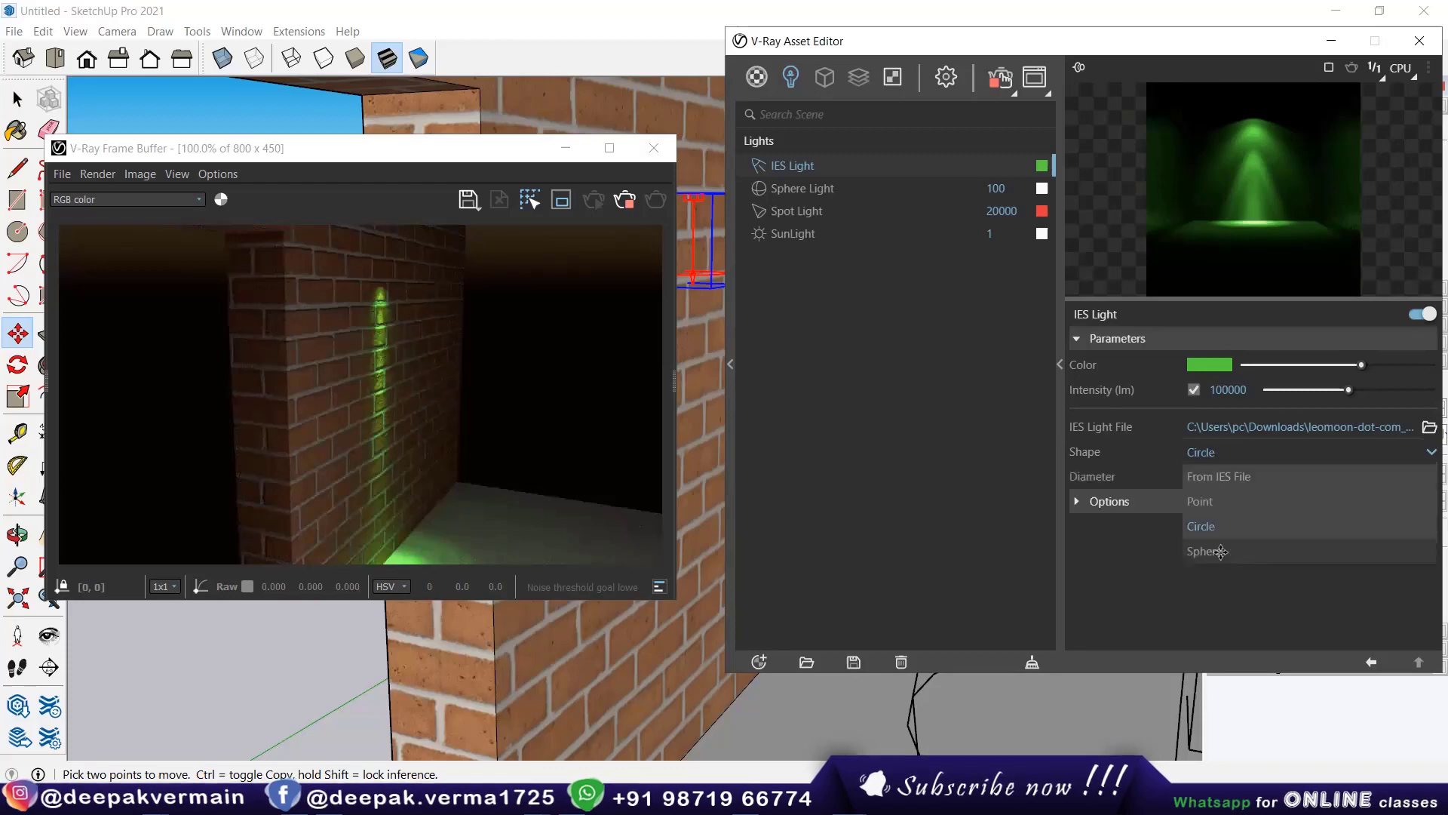
pyautogui.click(1204, 551)
pyautogui.click(1218, 451)
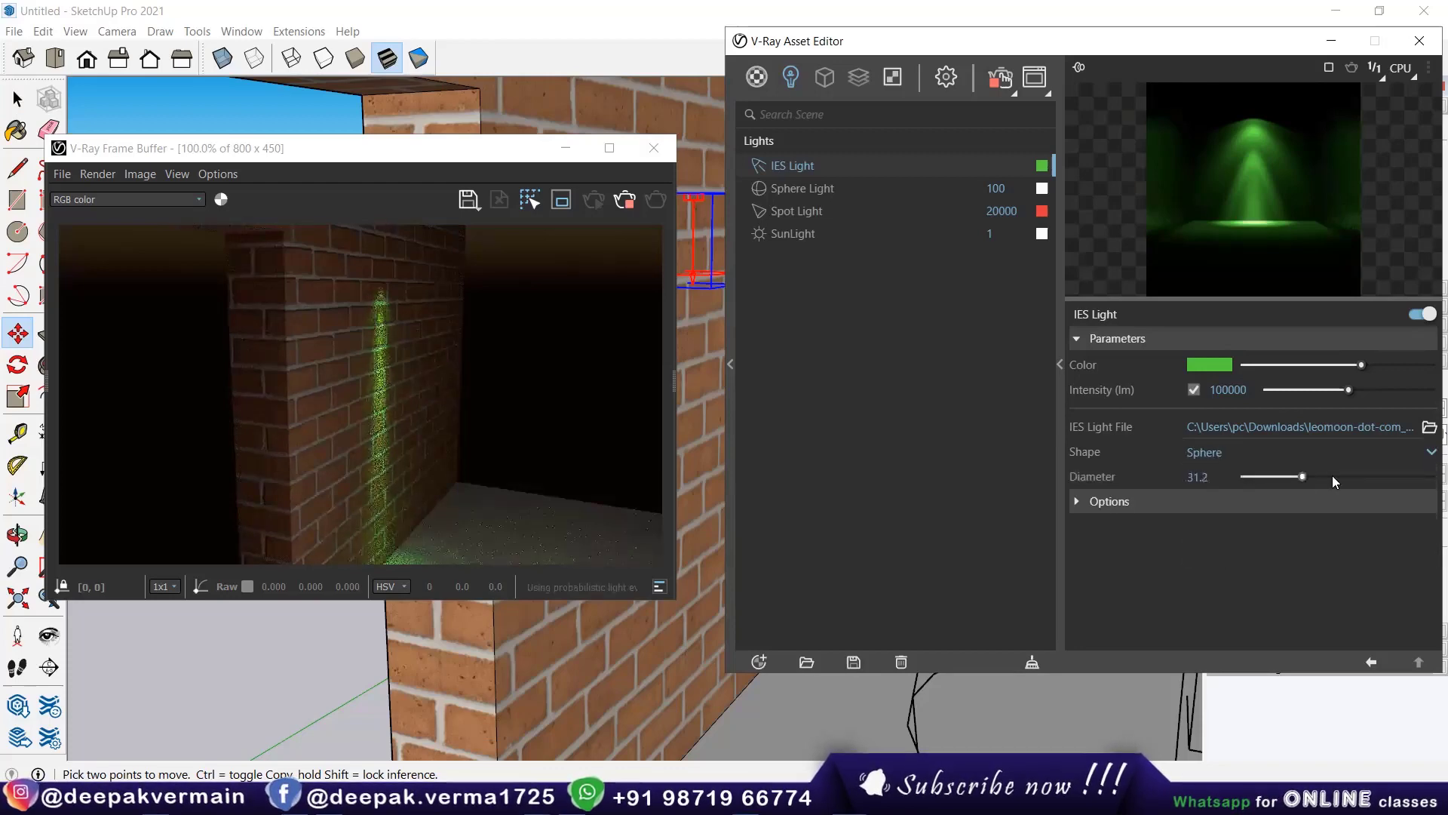
pyautogui.click(1332, 476)
# Step: Try Circle and From IES File shapes, then set the shape back to Point
pyautogui.click(1227, 454)
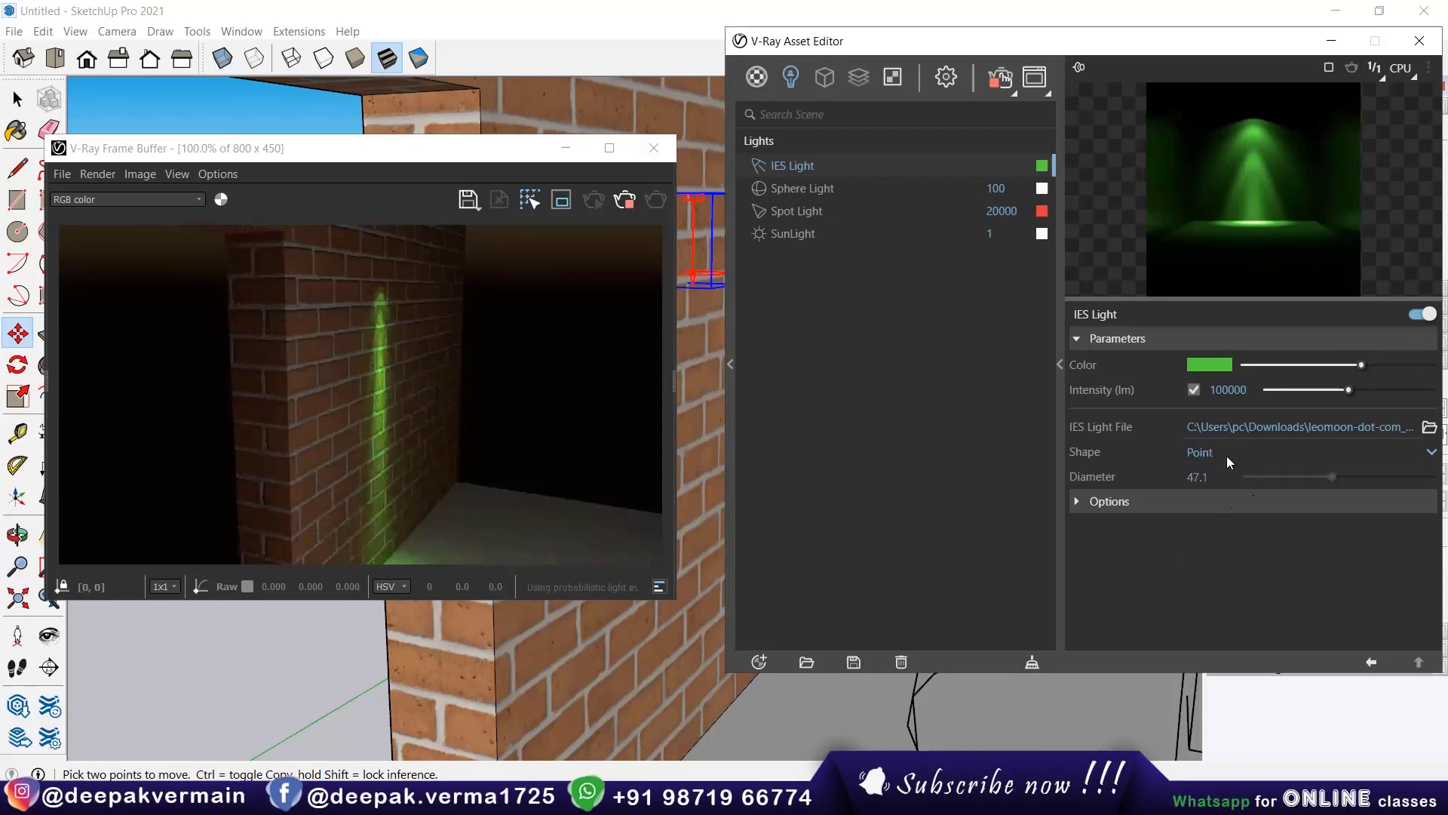
pyautogui.click(1225, 481)
pyautogui.click(1207, 453)
pyautogui.click(1201, 526)
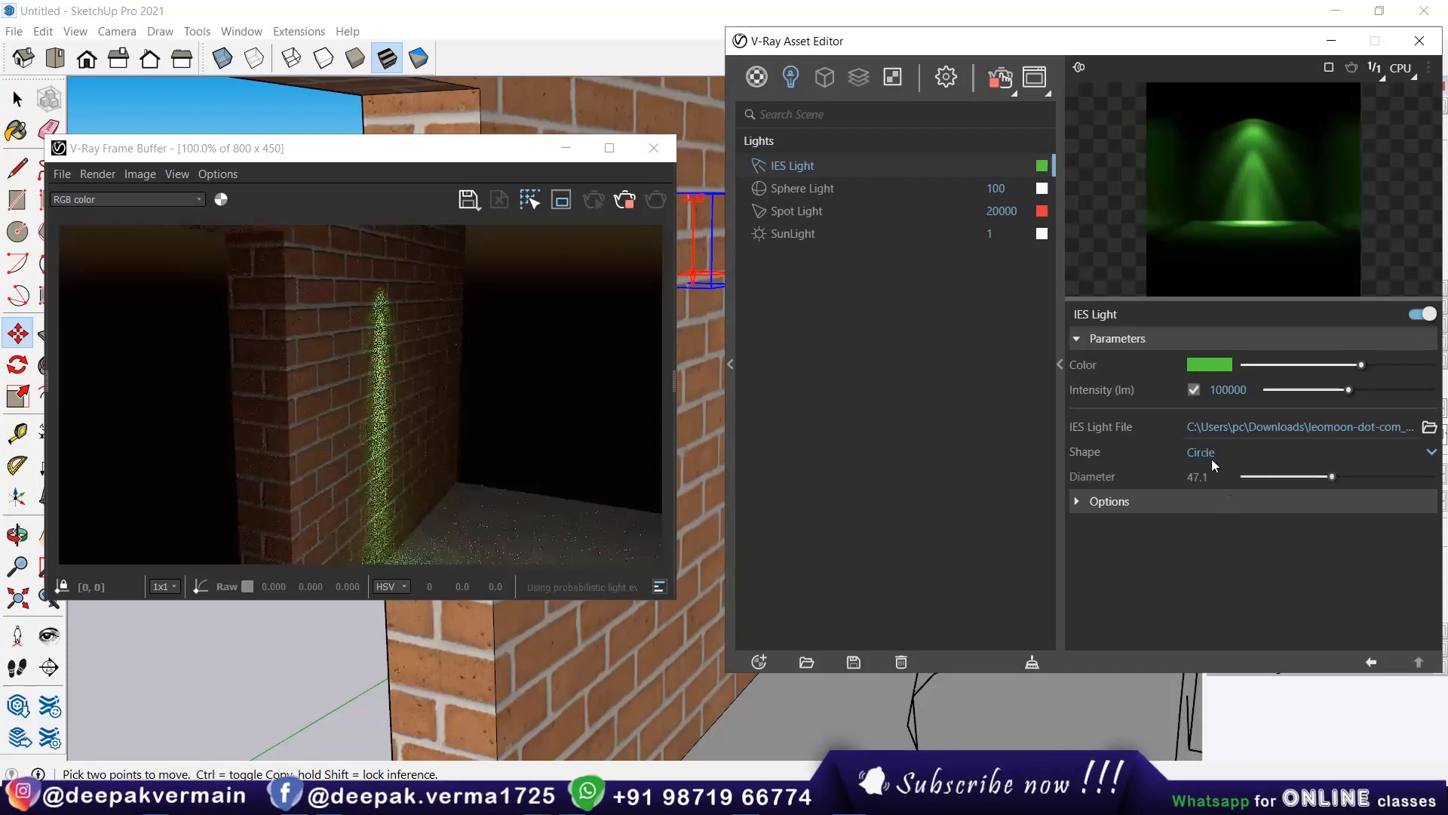
pyautogui.click(1212, 460)
pyautogui.click(1291, 476)
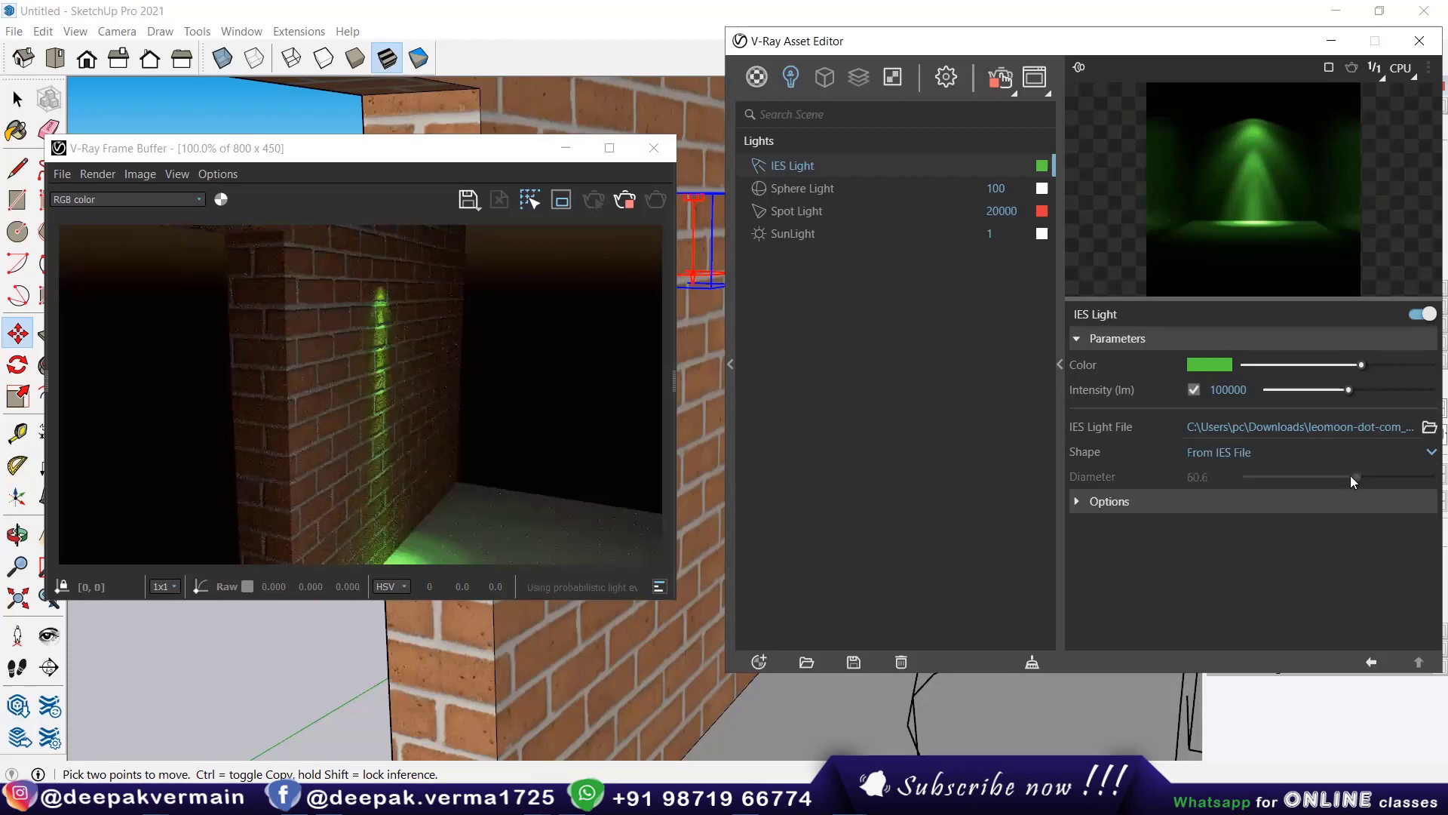
pyautogui.click(1219, 452)
pyautogui.click(1225, 482)
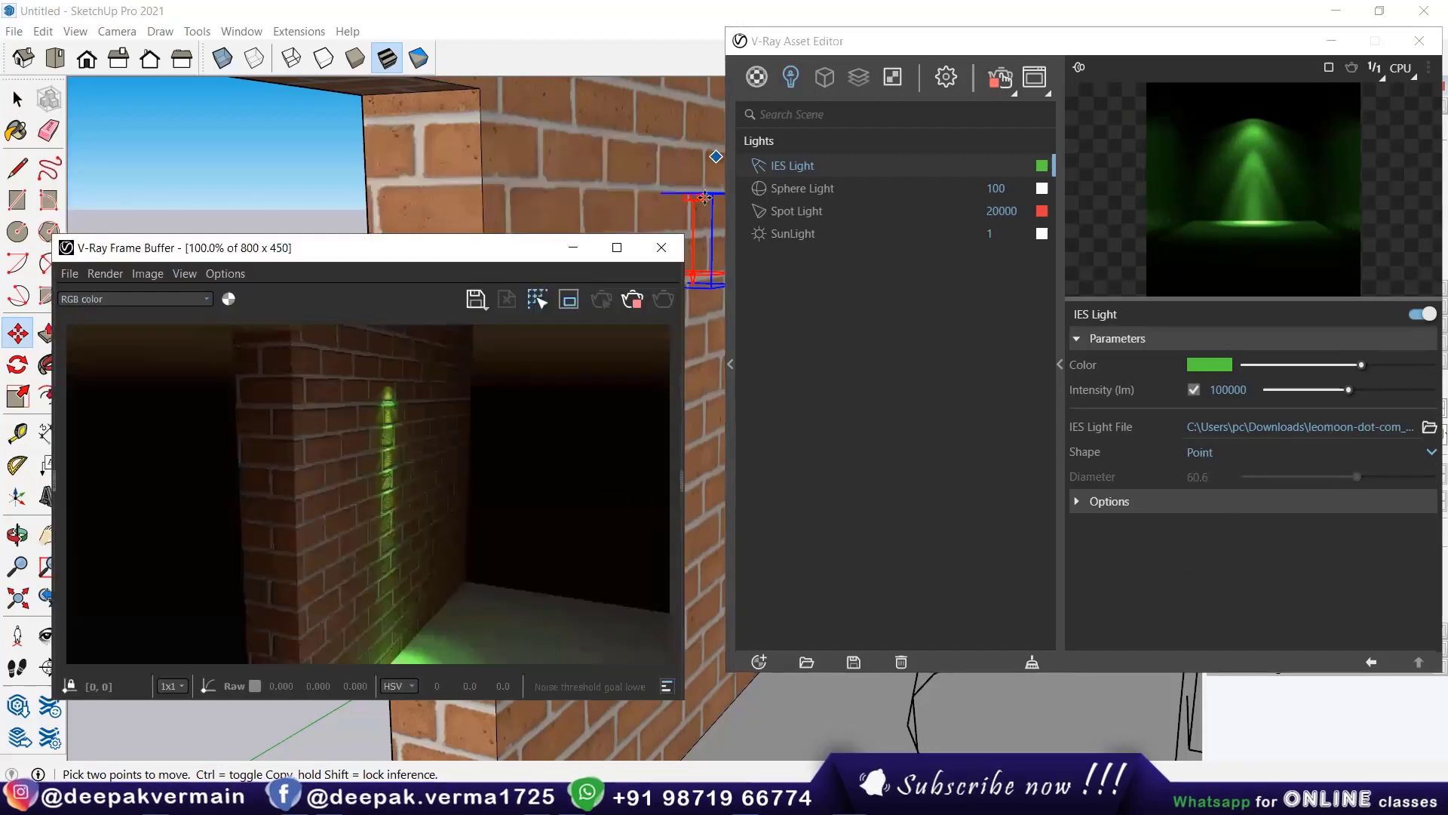
pyautogui.click(700, 202)
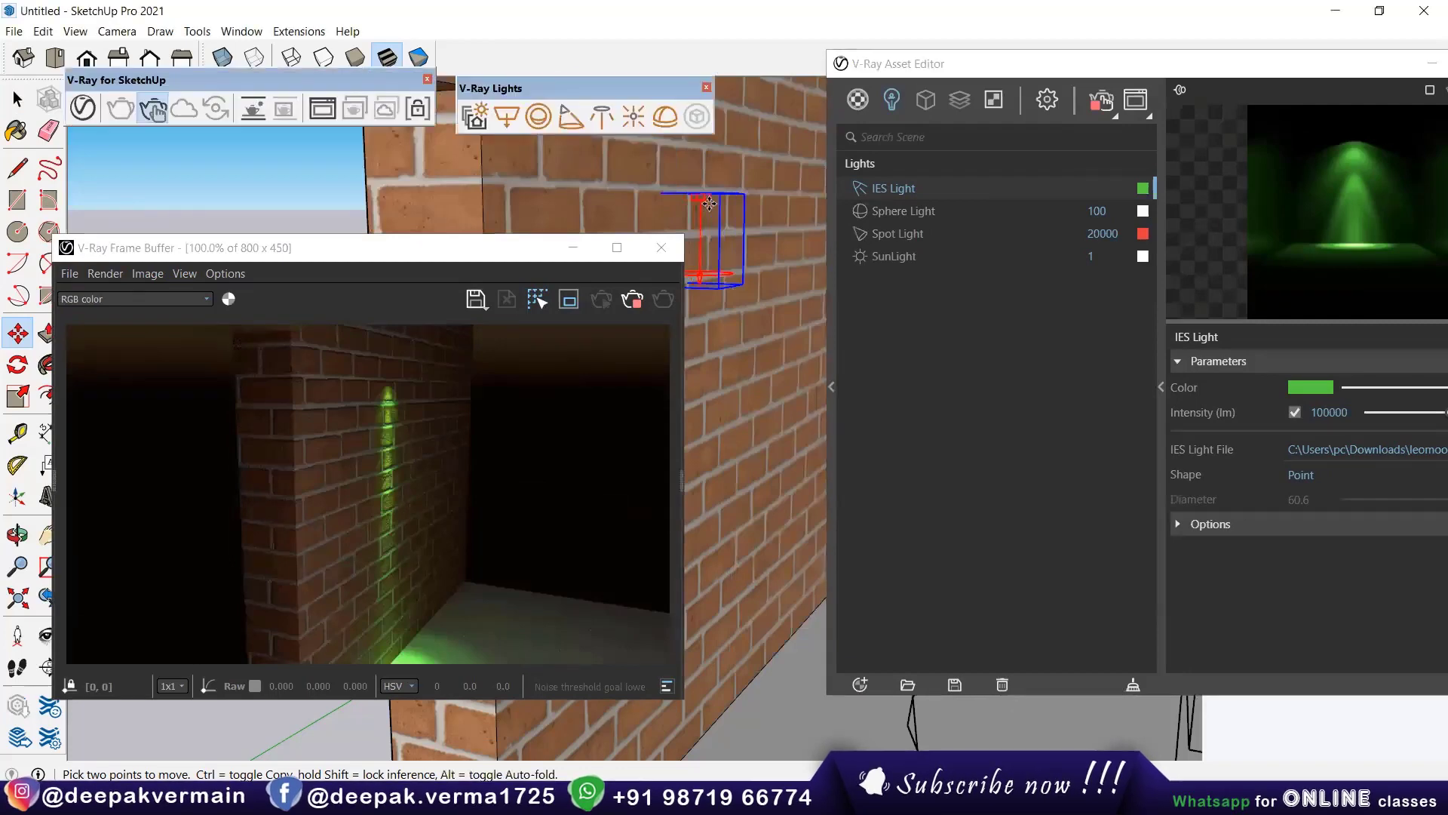
pyautogui.click(709, 202)
pyautogui.click(18, 294)
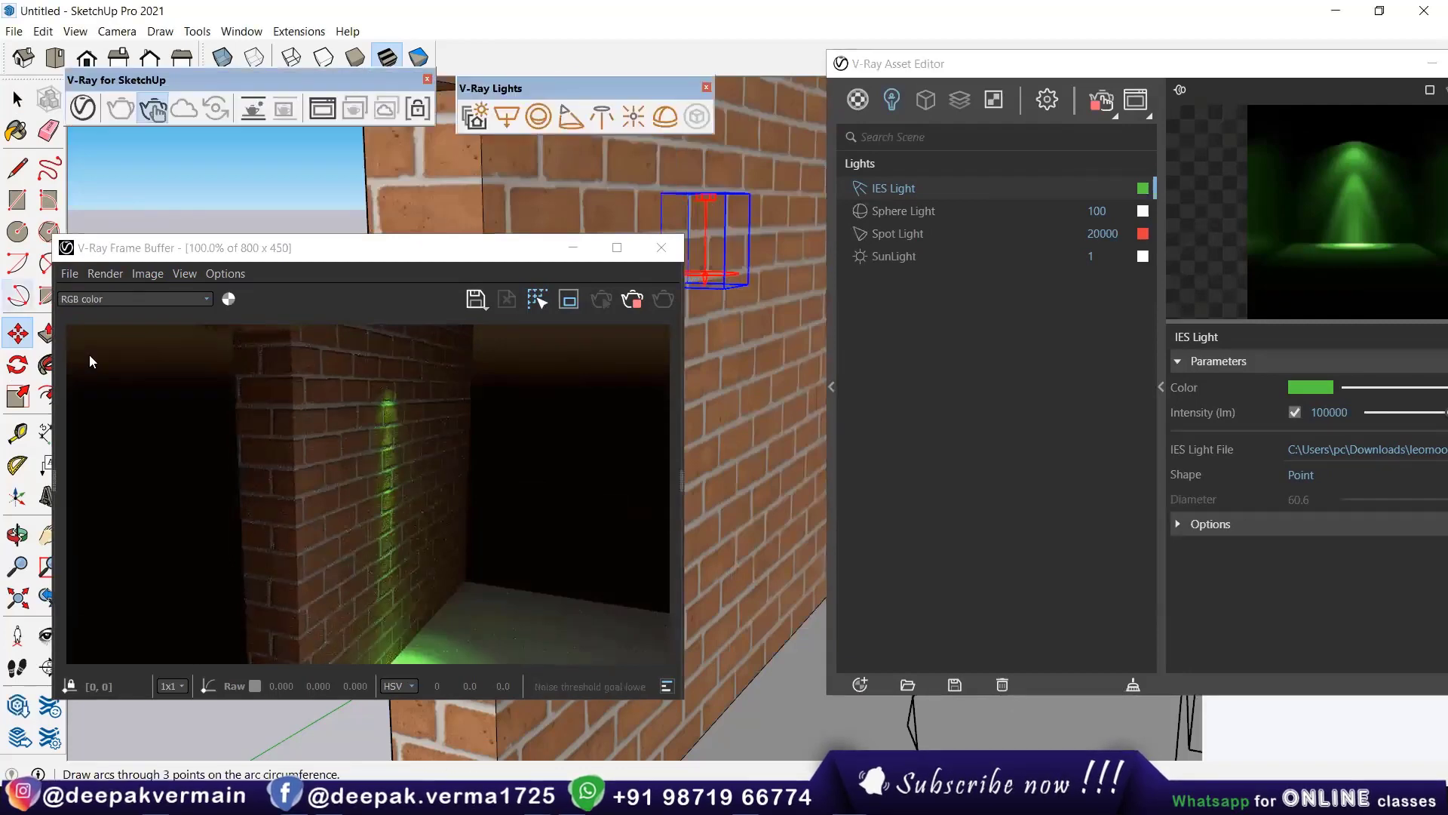
pyautogui.press('q')
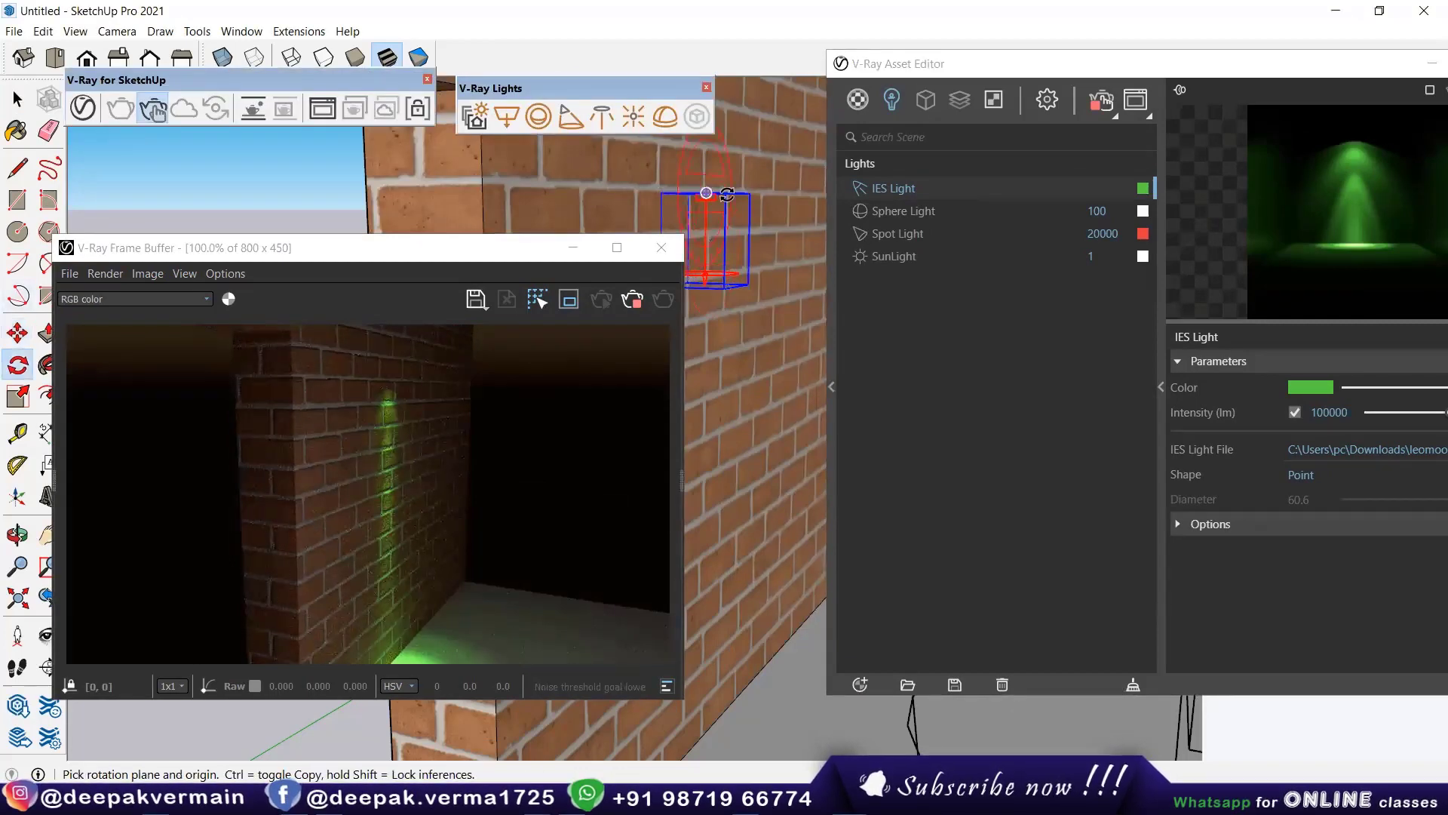
pyautogui.moveTo(726, 192); pyautogui.dragTo(781, 204)
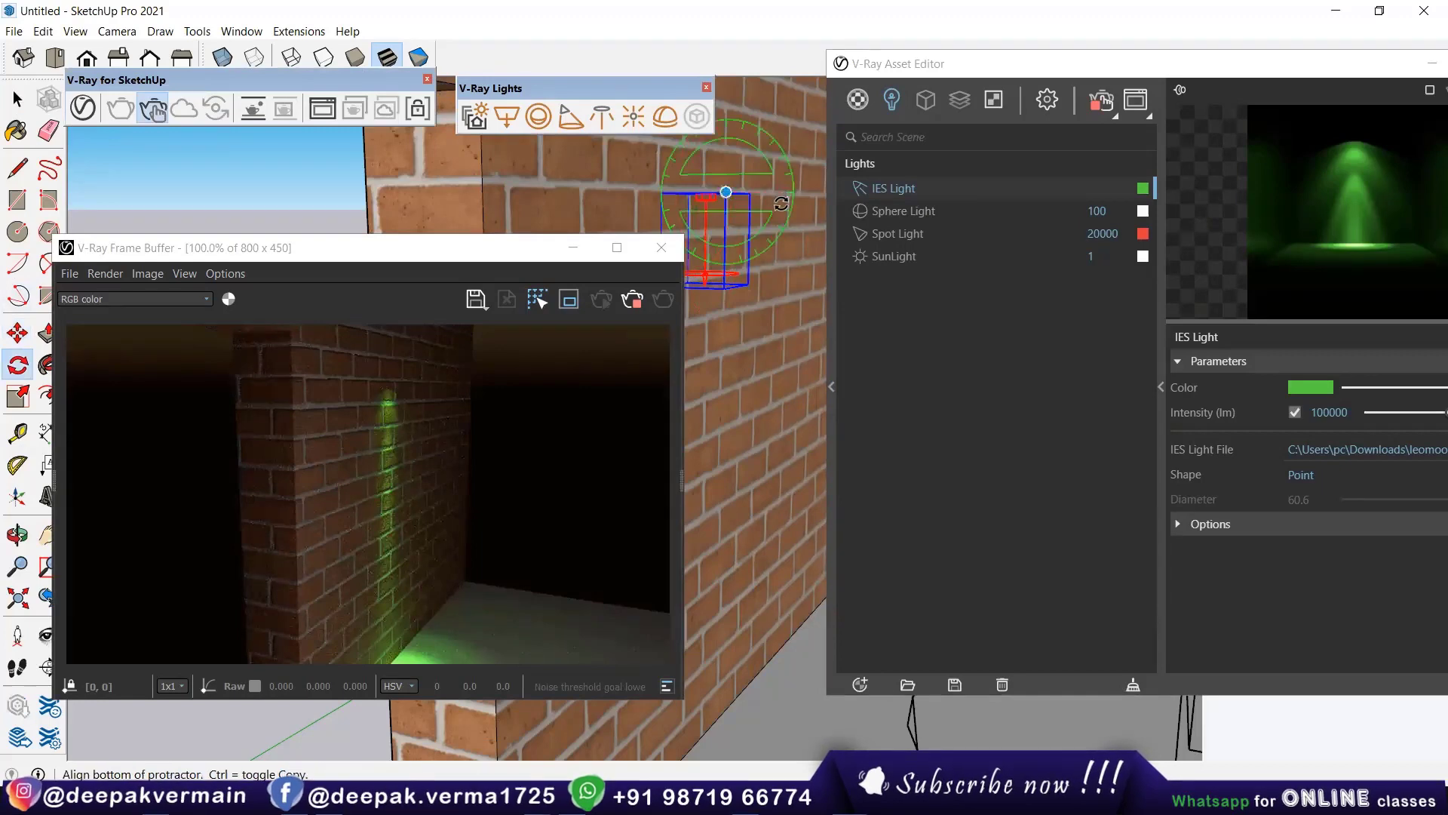
pyautogui.click(779, 193)
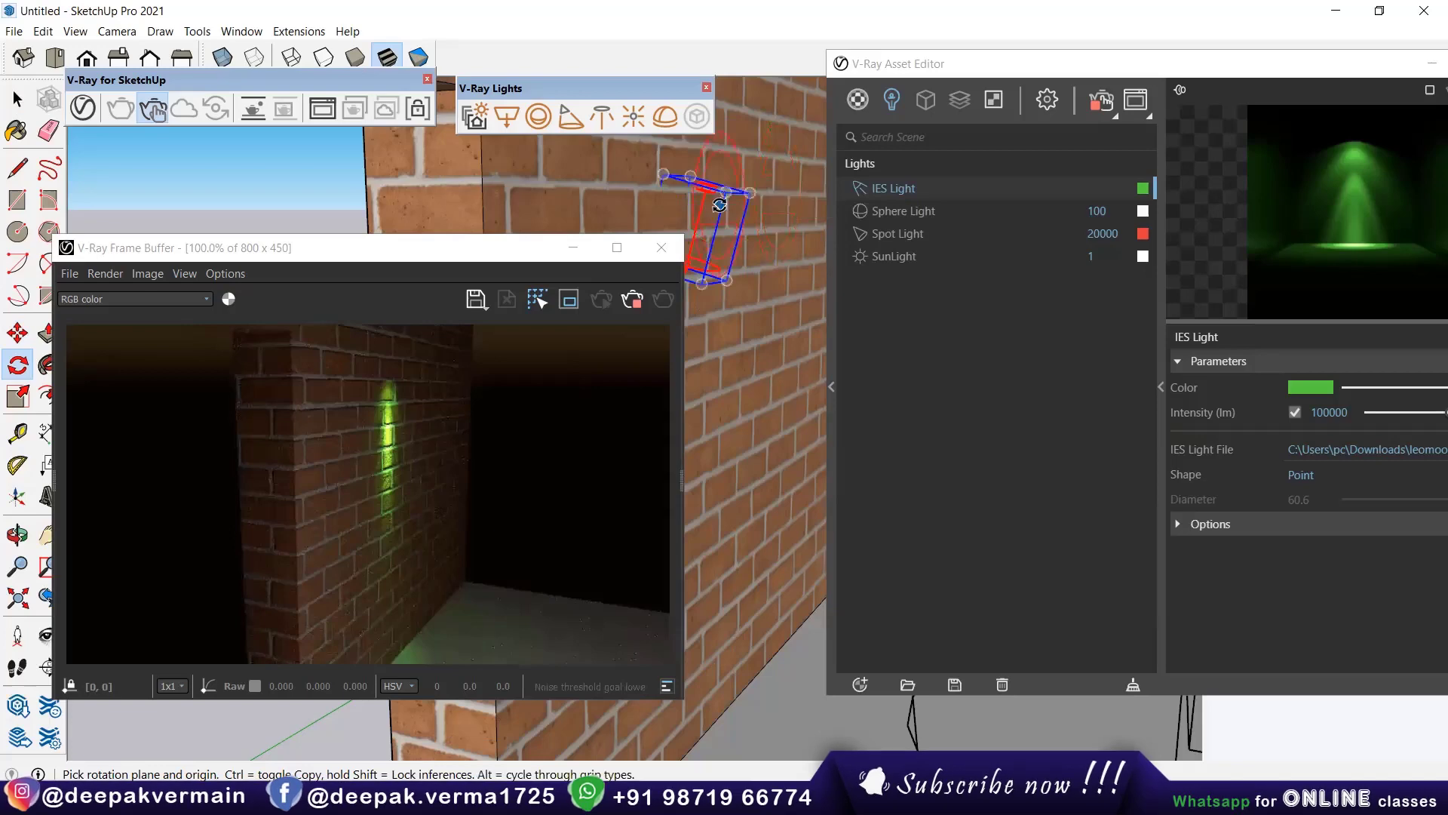
pyautogui.hotkey('ctrl', 'z')
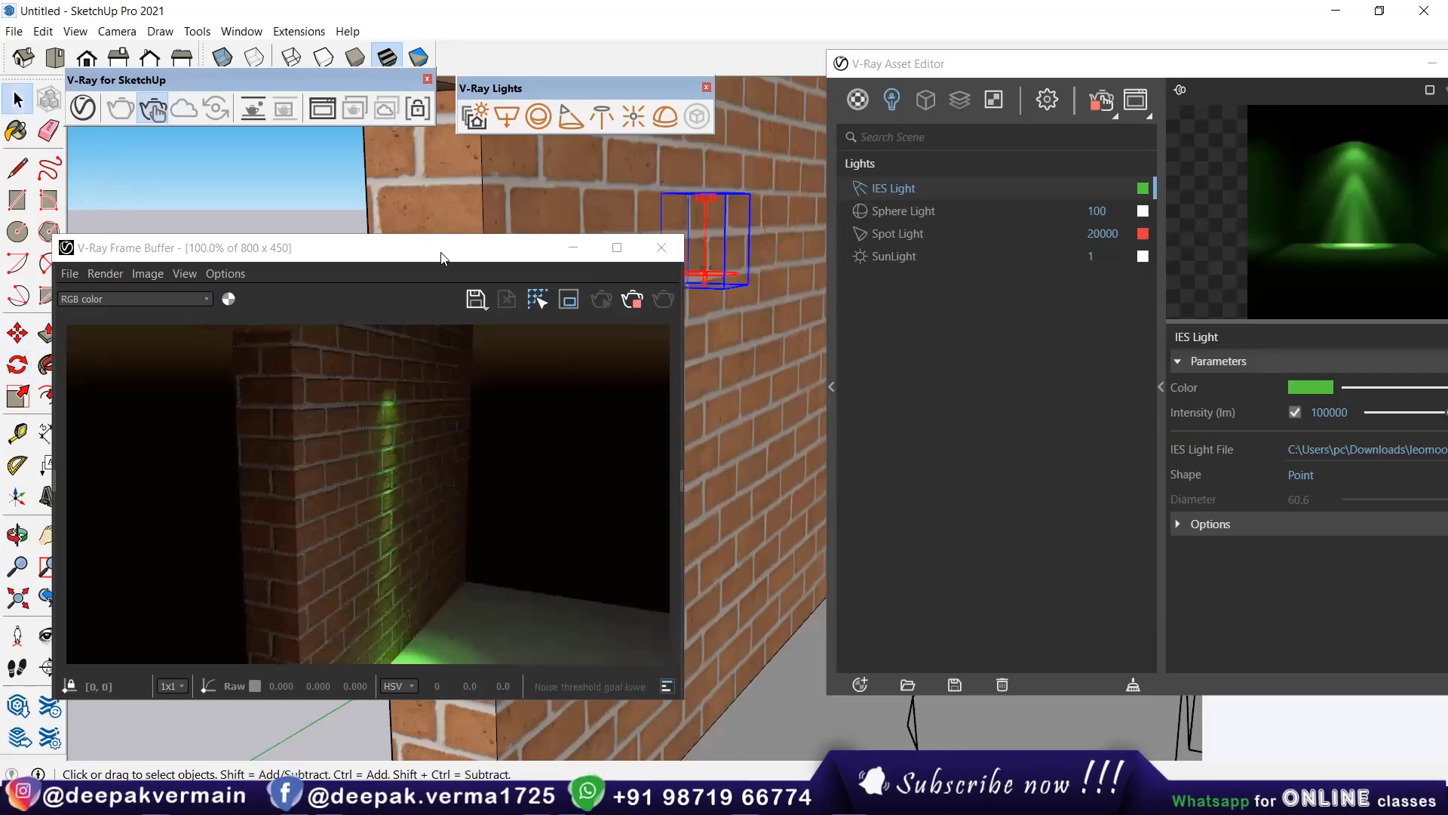
pyautogui.press('space')
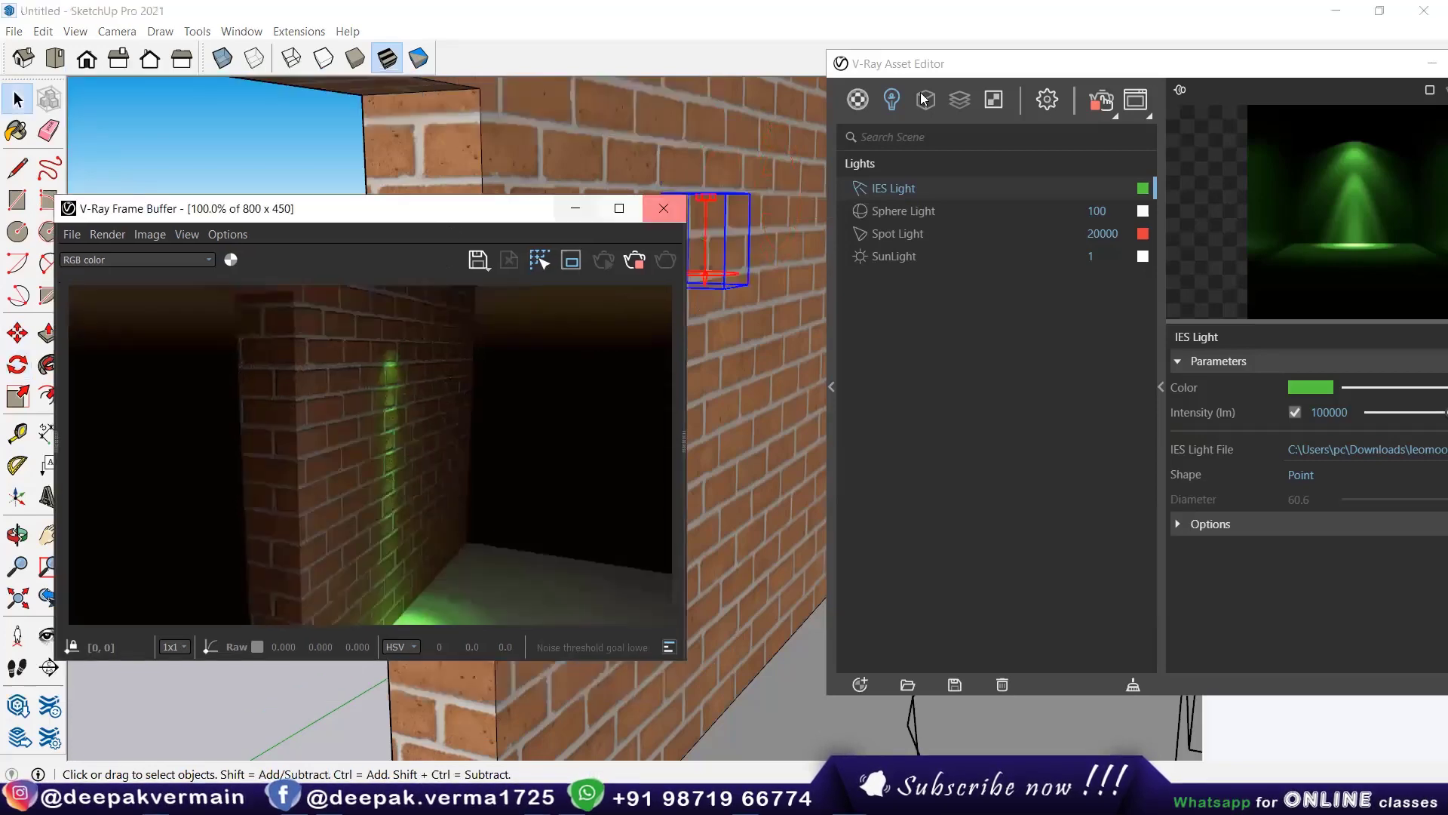
pyautogui.moveTo(1005, 68); pyautogui.dragTo(923, 98)
pyautogui.click(736, 129)
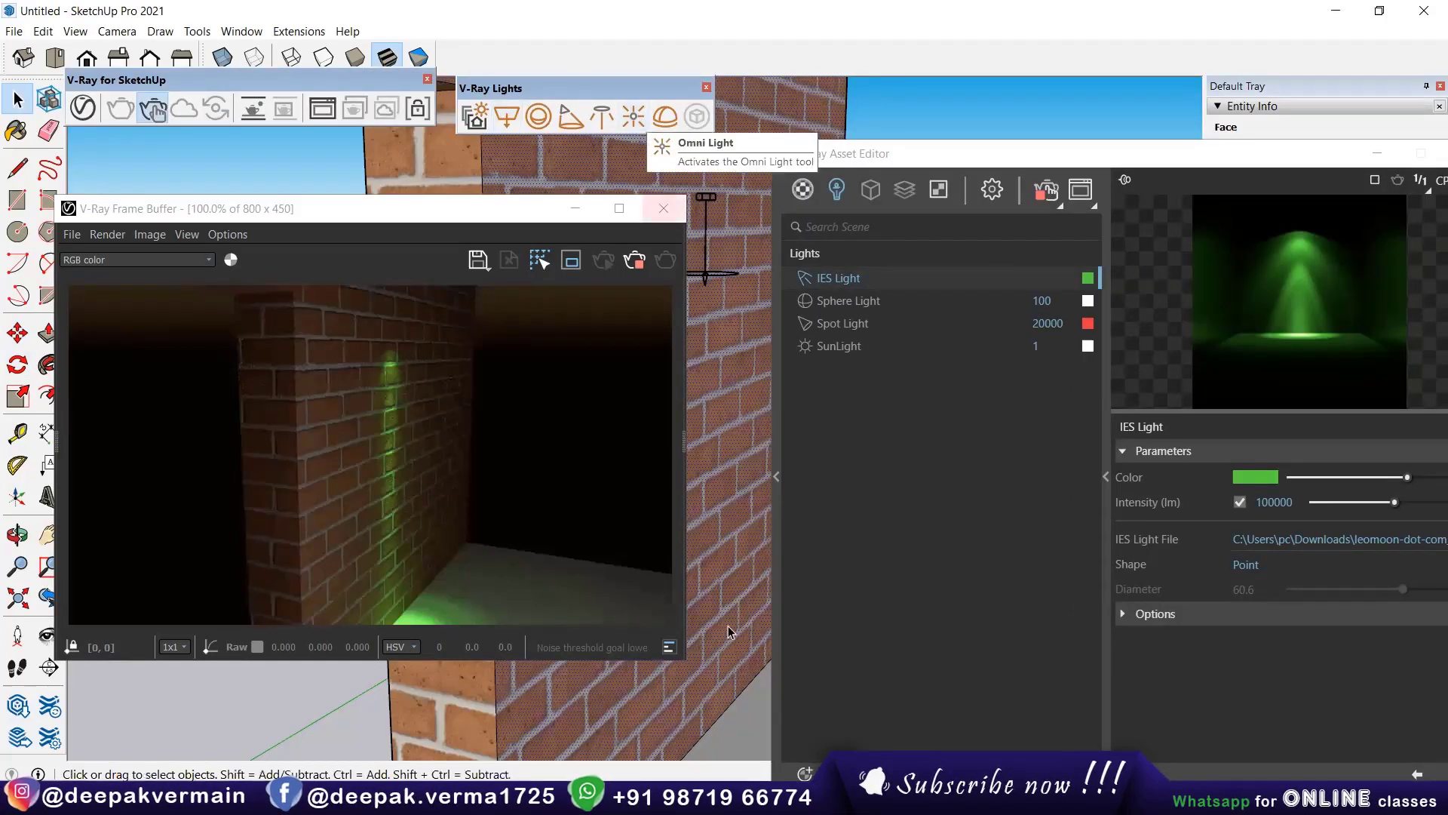
# Step: Place a V-Ray Omni Light between the two boxes and lift it off the floor
pyautogui.scroll(-5, 715, 632)
pyautogui.moveTo(482, 520); pyautogui.dragTo(577, 644, button='middle')
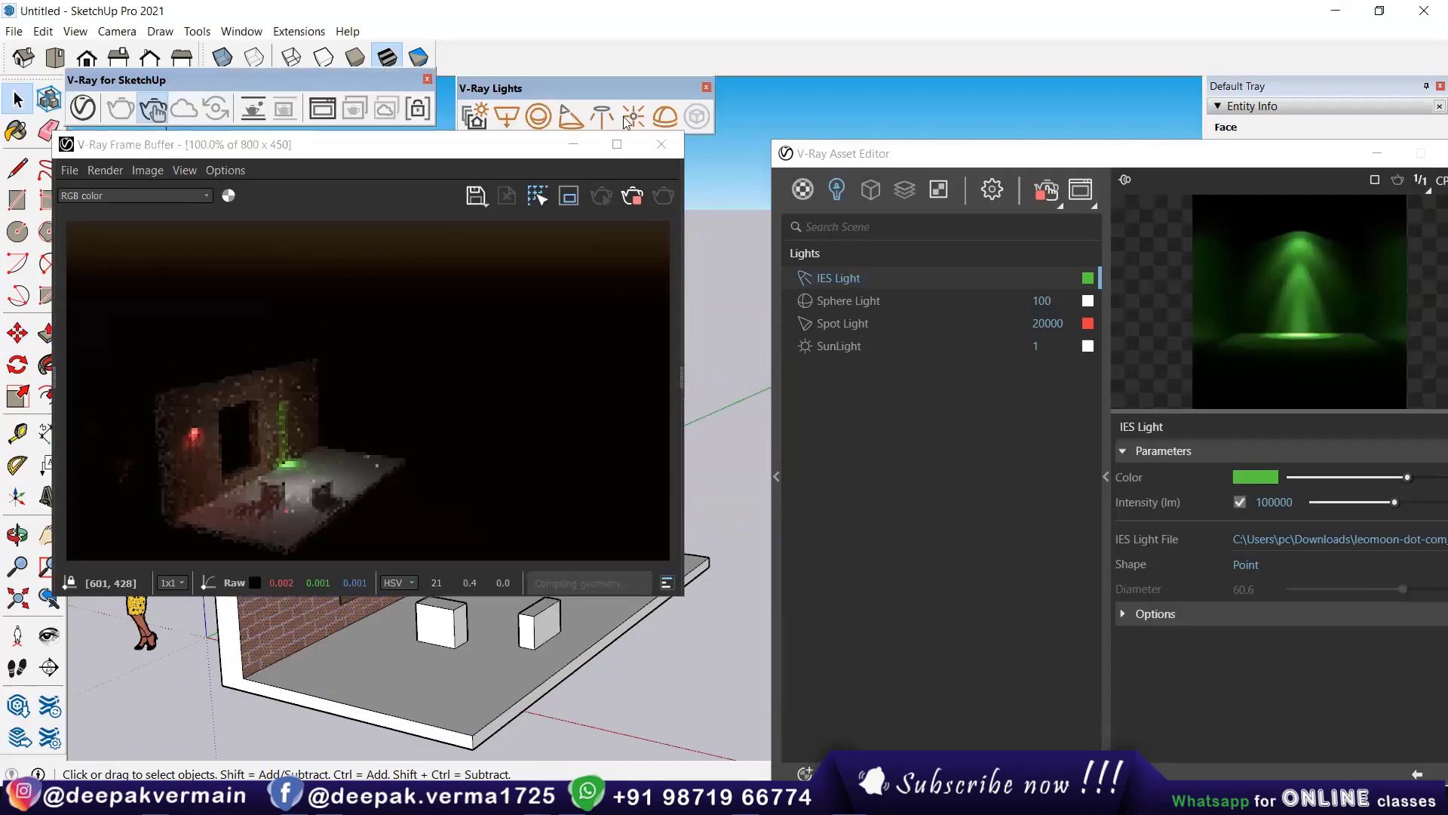
pyautogui.click(634, 117)
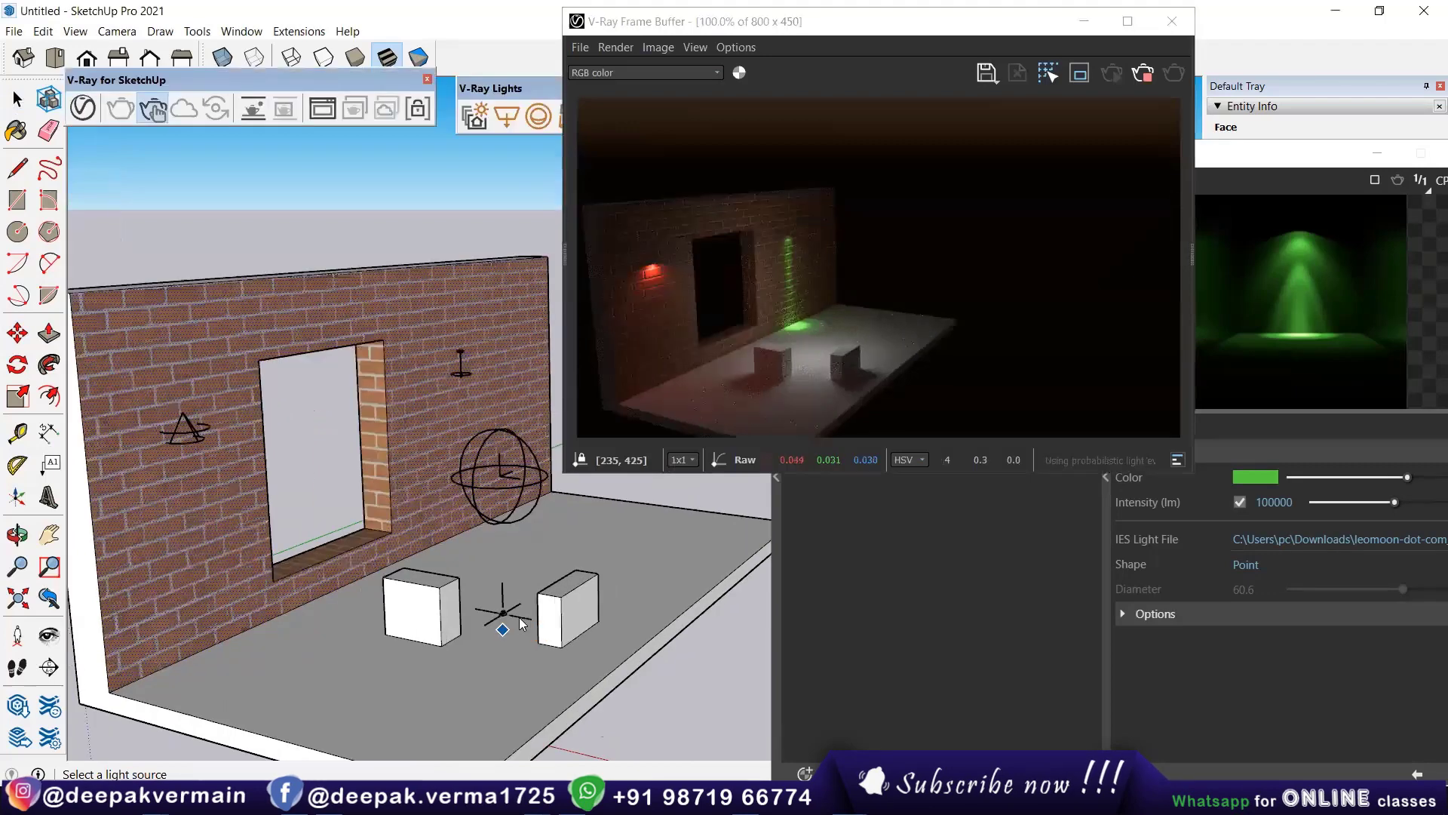
pyautogui.rightClick(507, 612)
pyautogui.press('m')
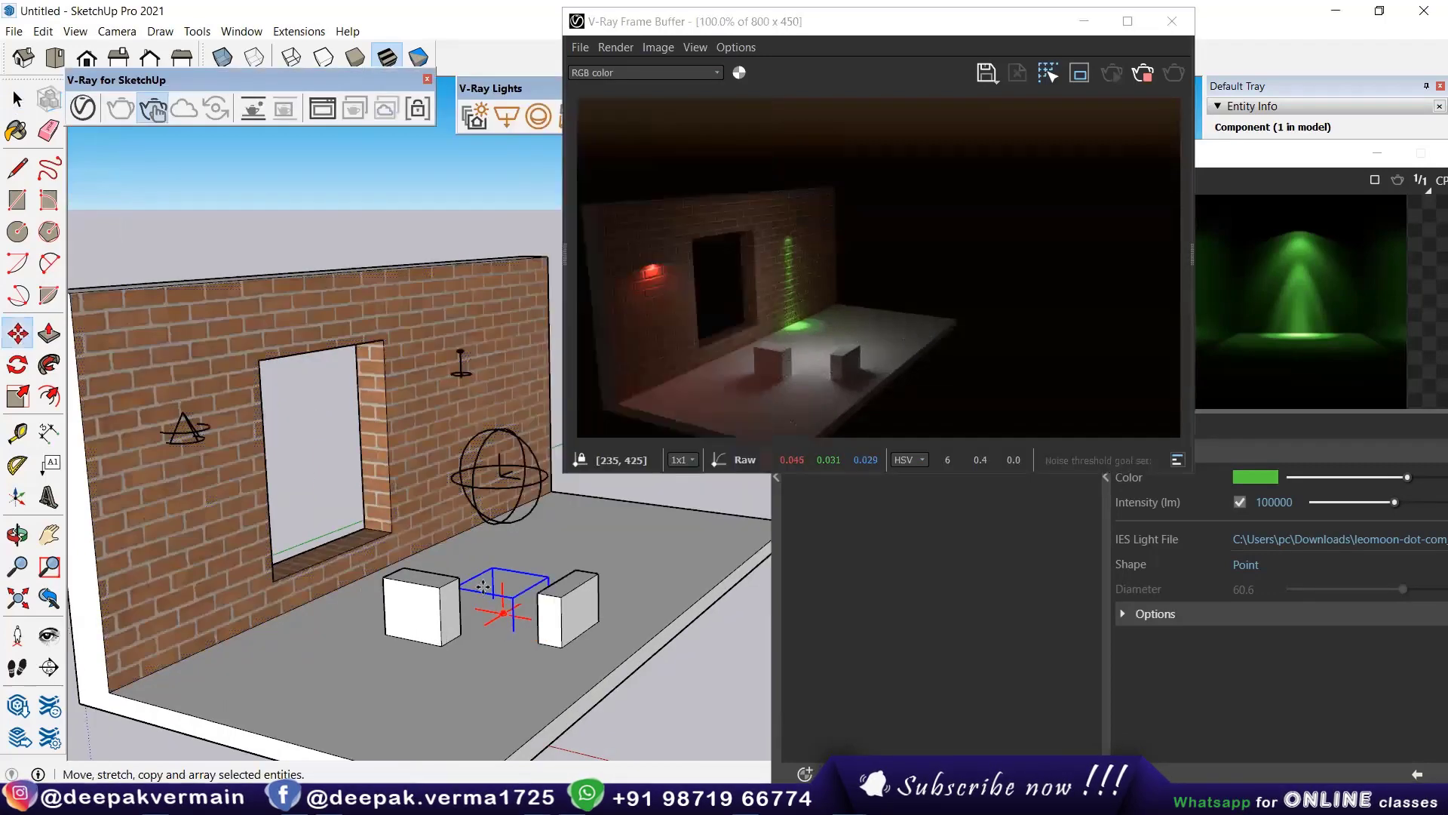
pyautogui.click(507, 612)
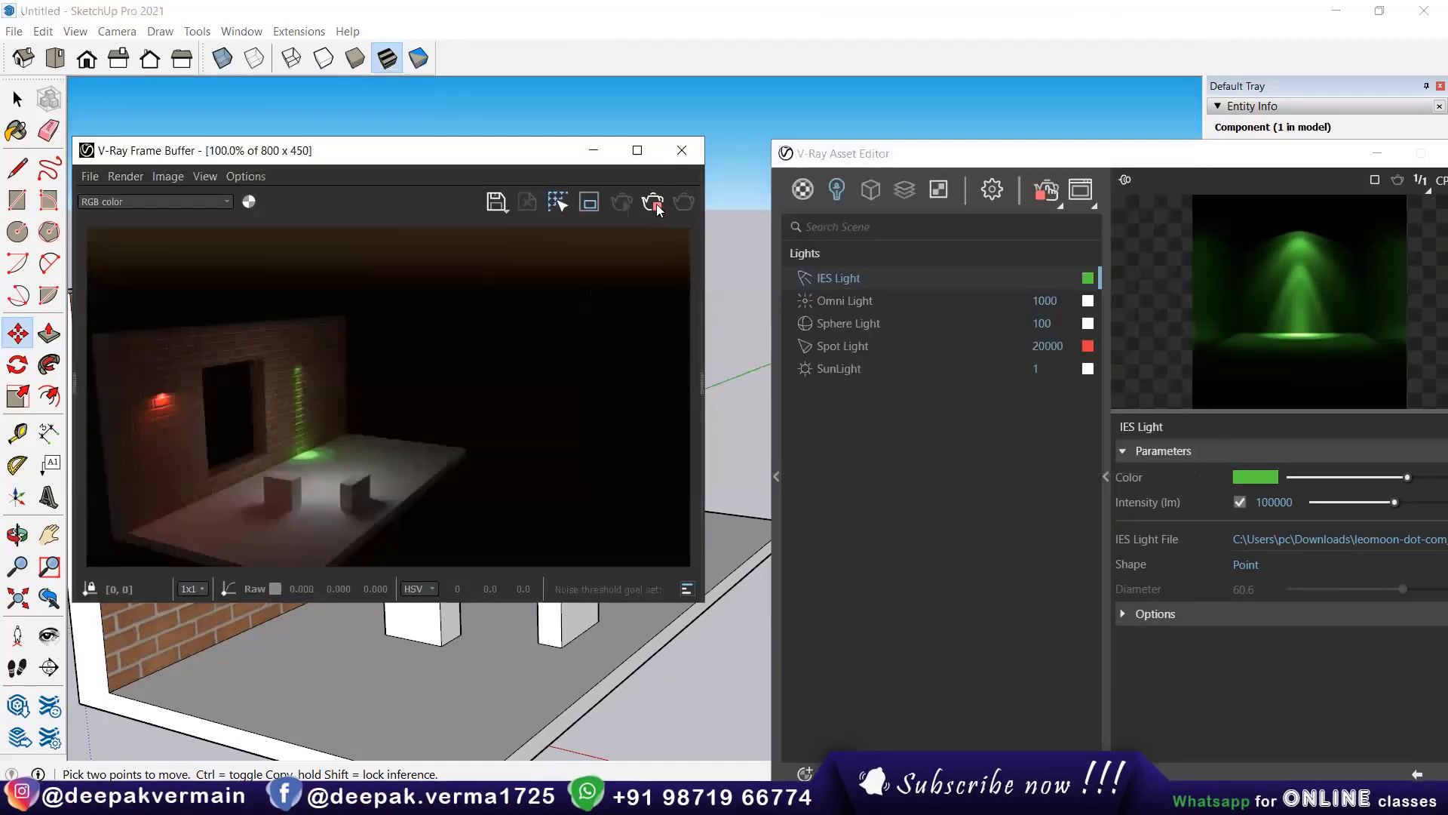
# Step: Stop the render and raise the Omni Light's intensity to 13926.4
pyautogui.click(655, 203)
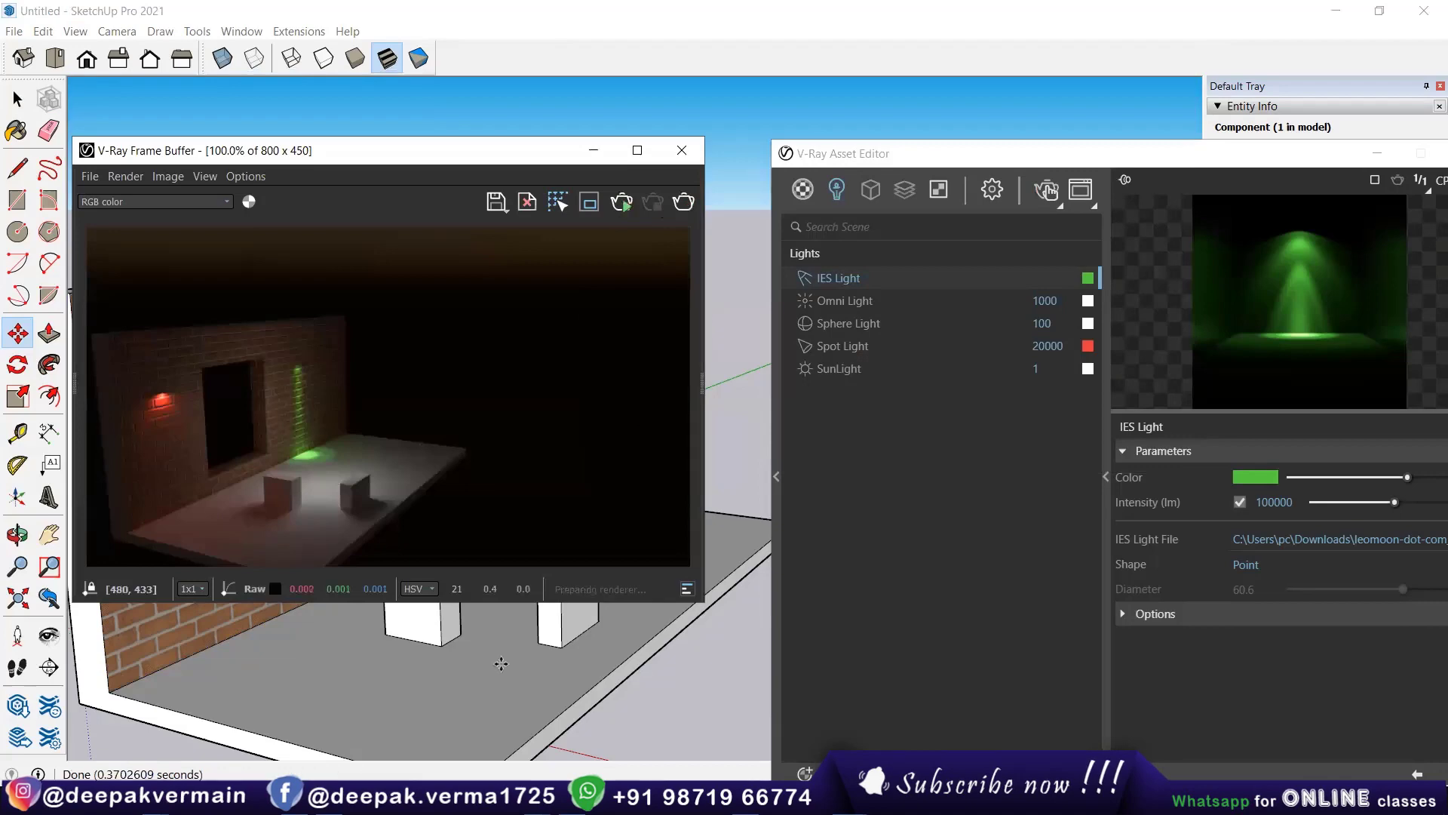
pyautogui.click(842, 303)
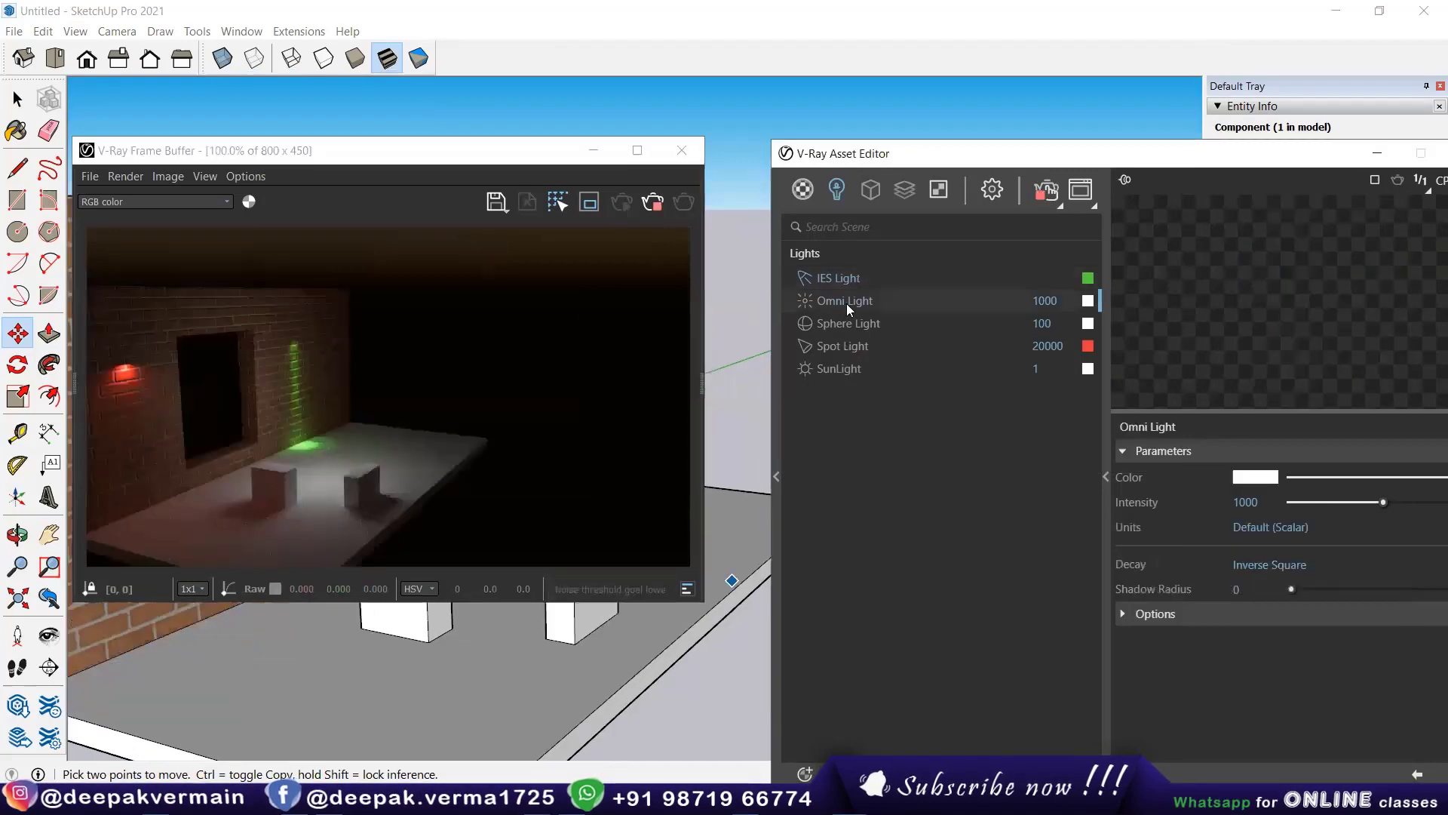
pyautogui.click(1268, 502)
pyautogui.write('0')
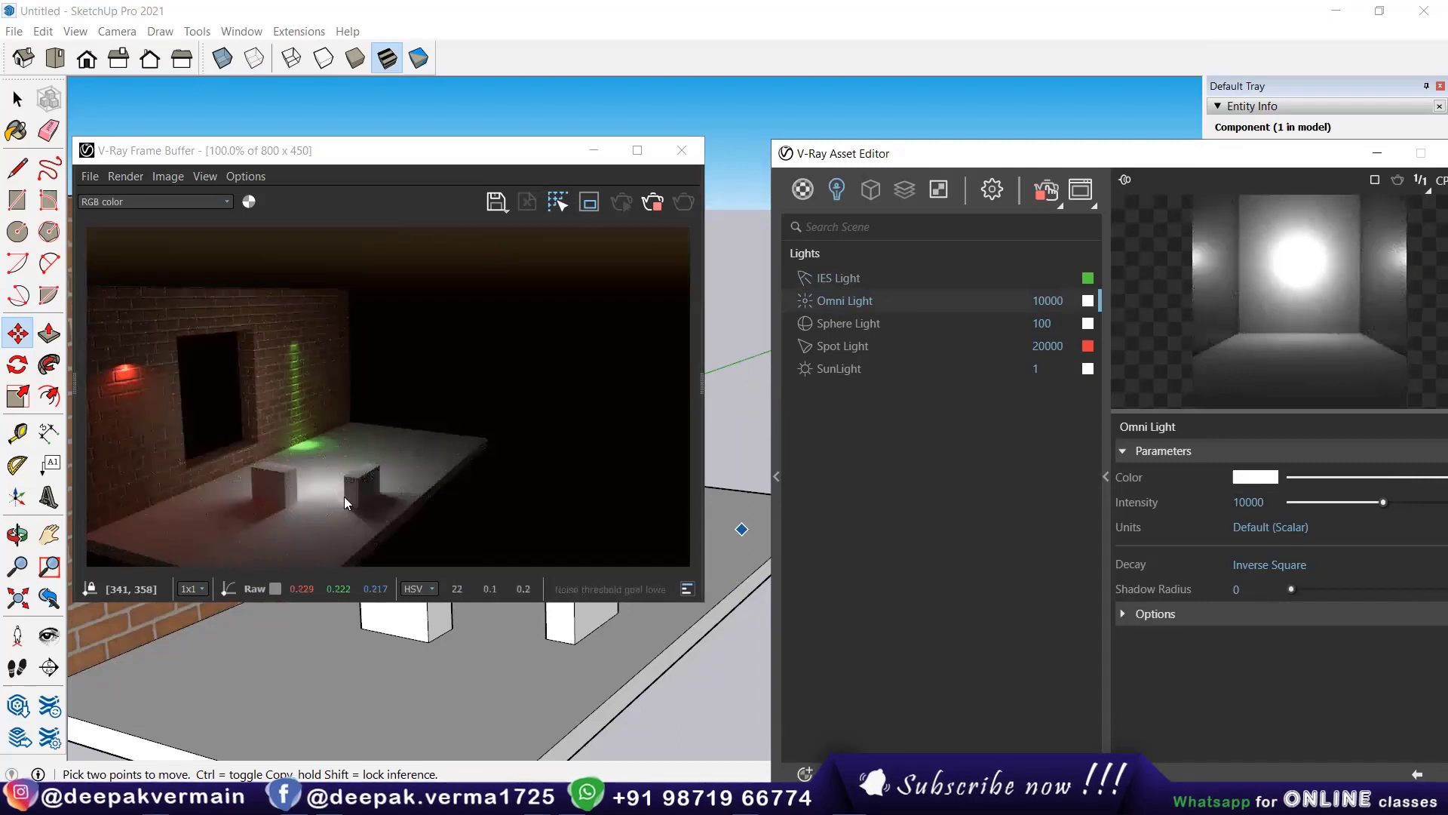
pyautogui.click(469, 664)
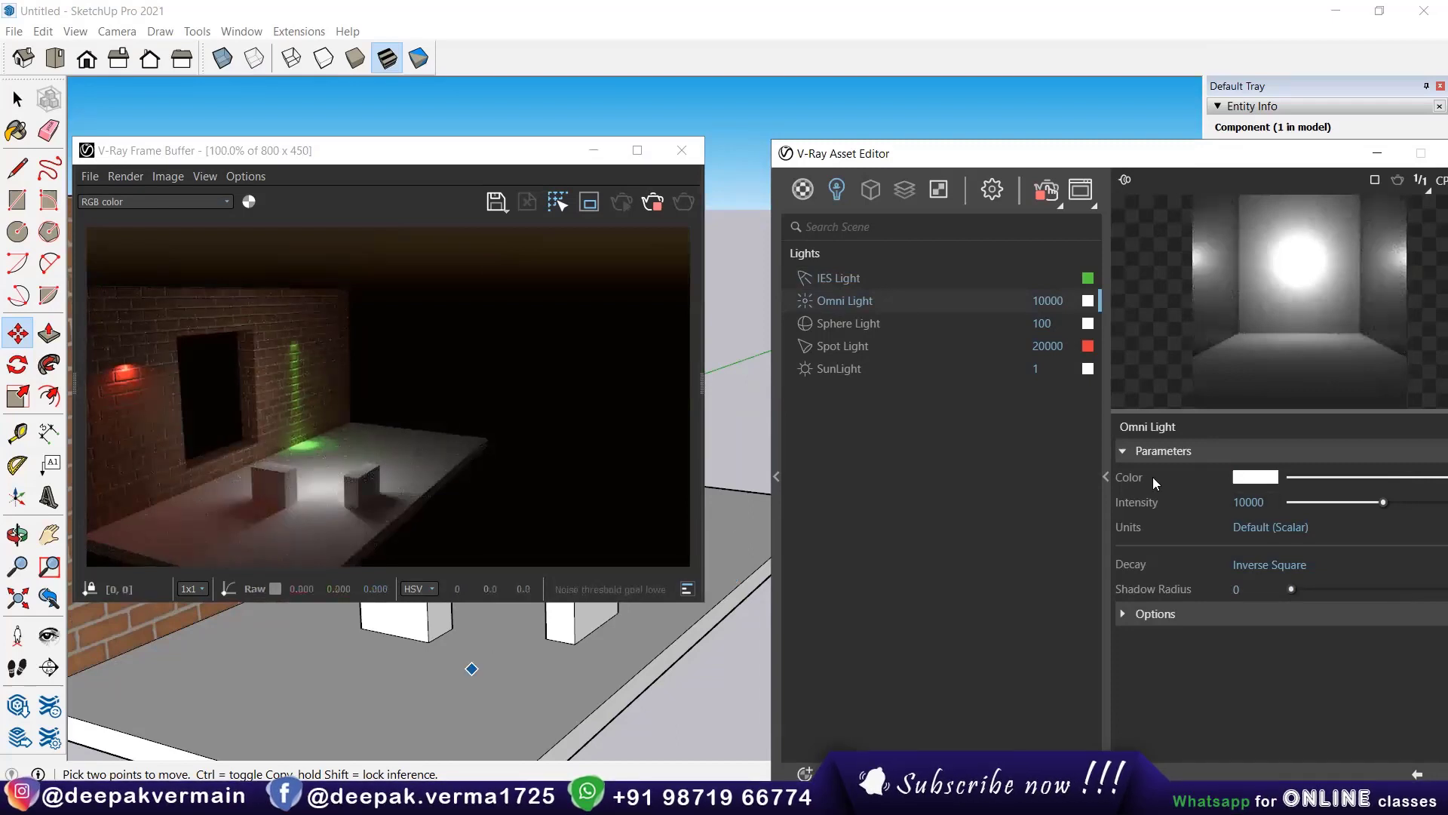
pyautogui.moveTo(1387, 502); pyautogui.dragTo(1419, 502)
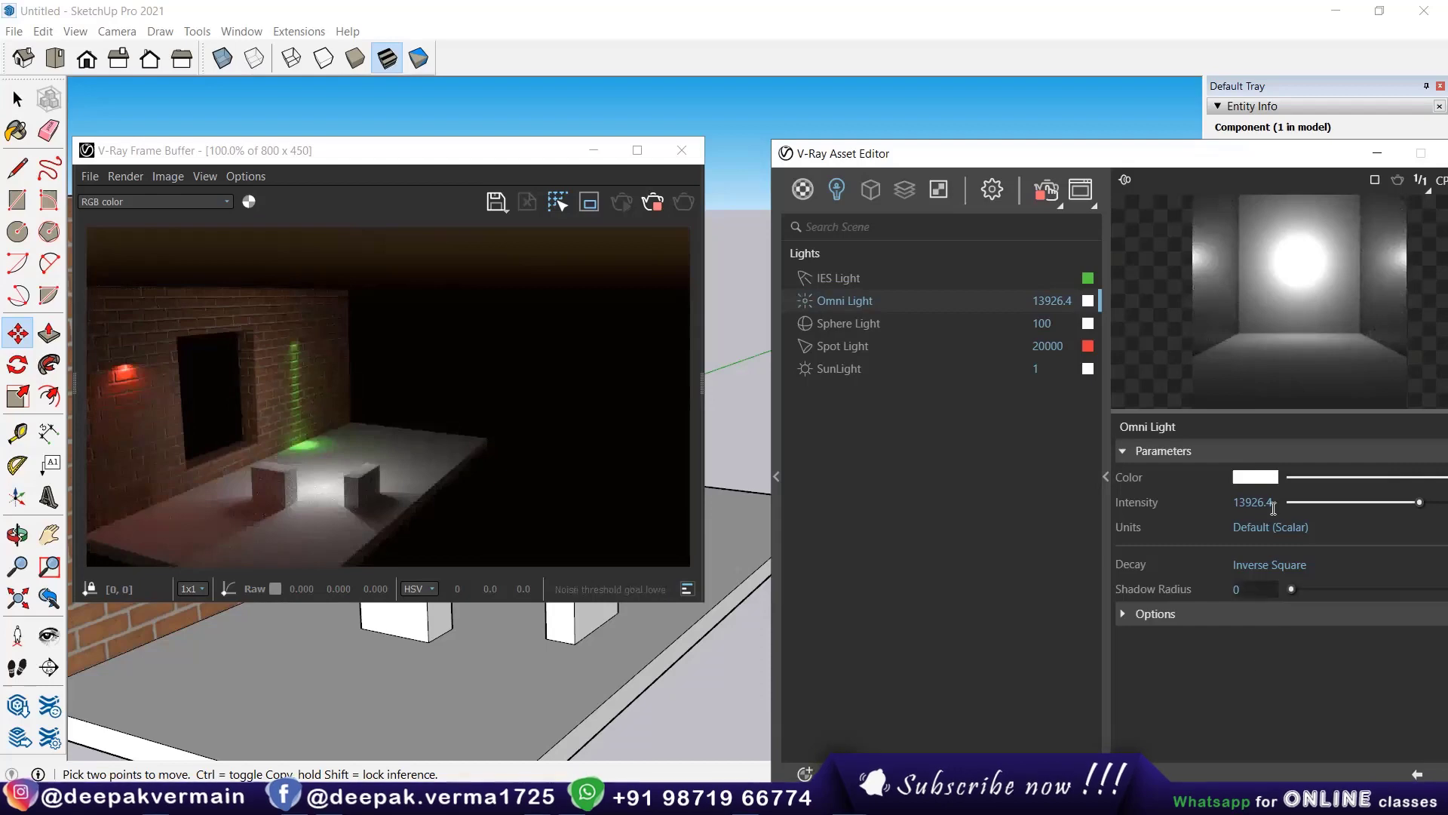
pyautogui.click(1259, 613)
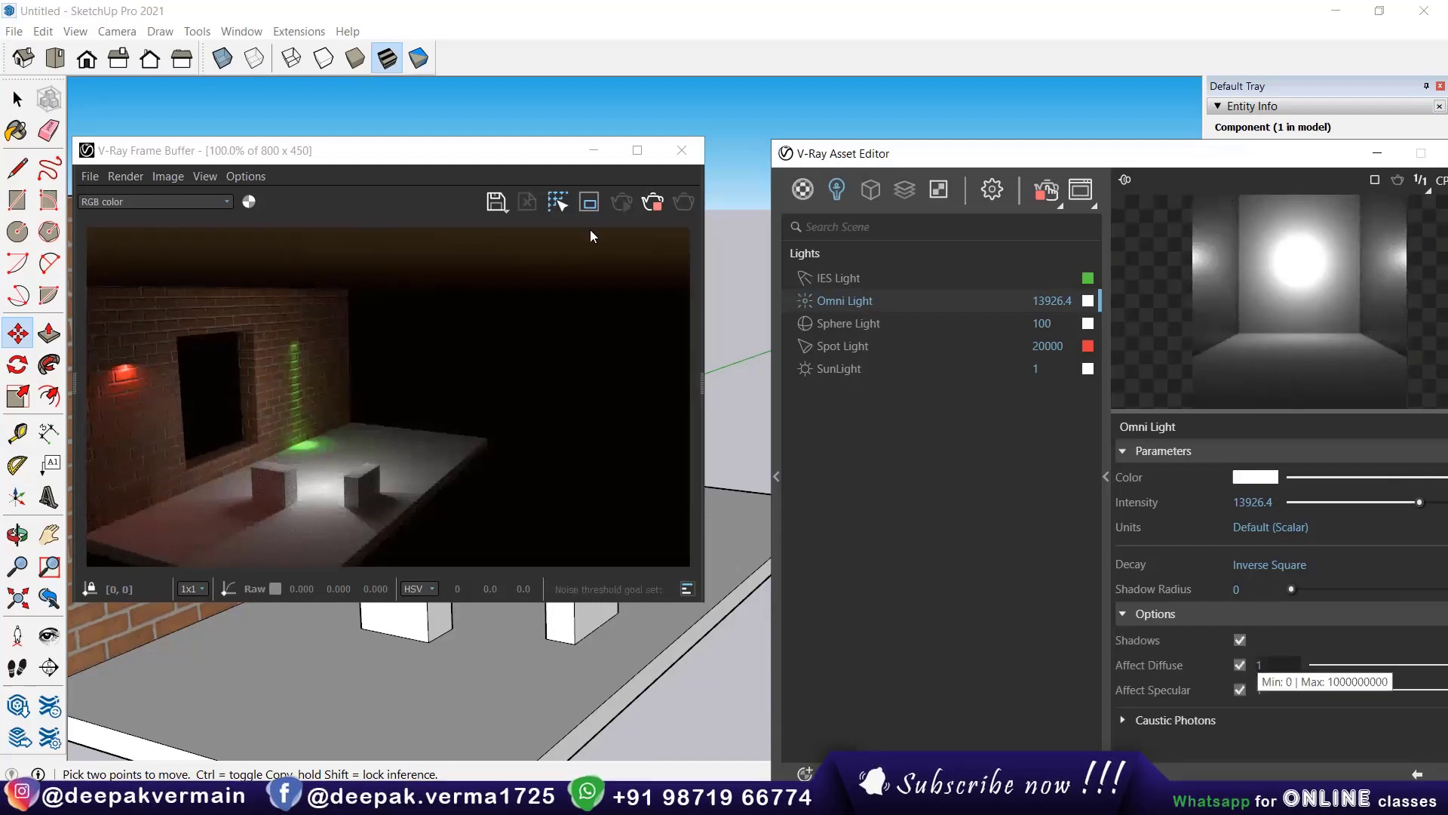
pyautogui.click(614, 132)
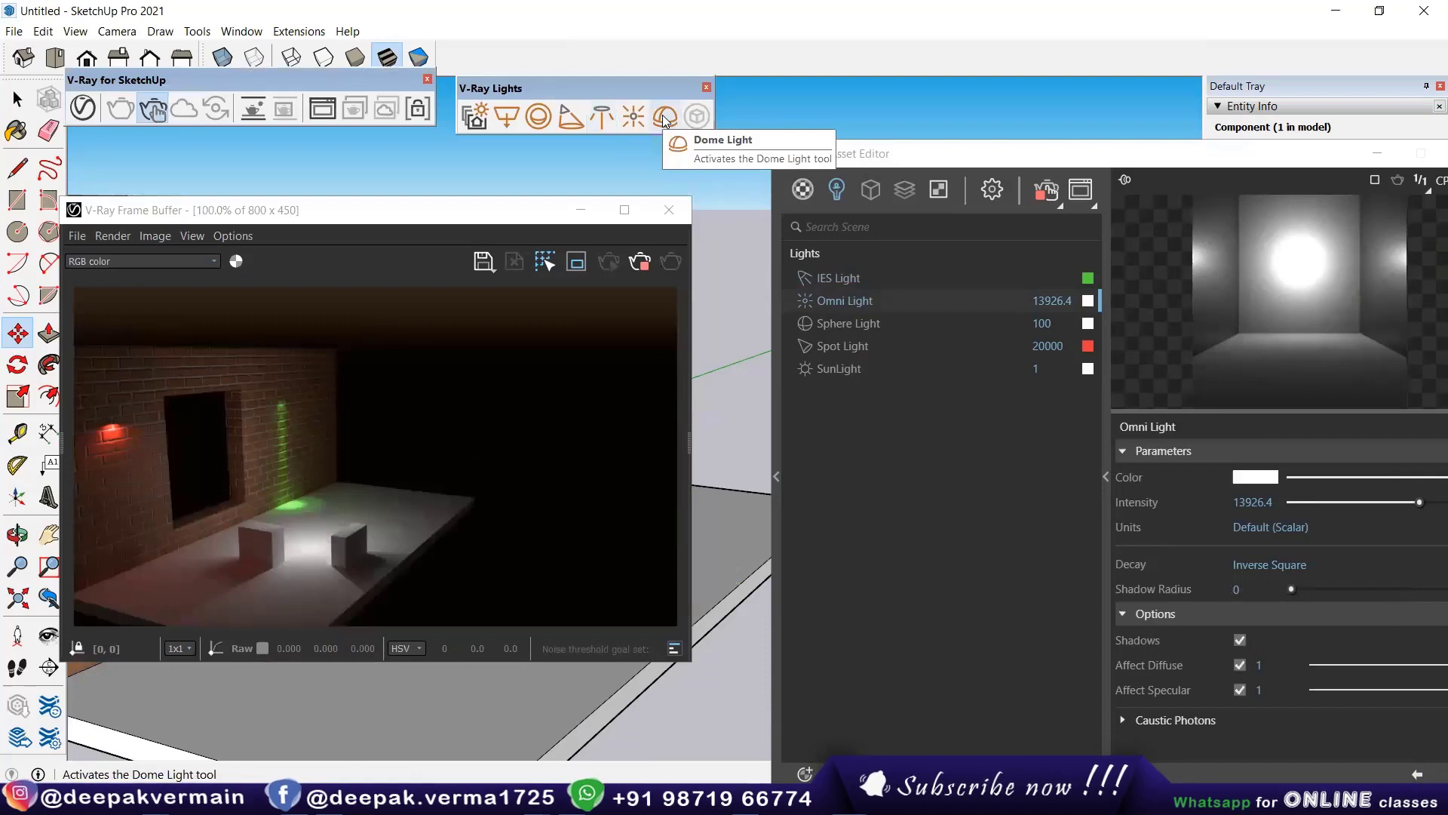
# Step: Draw an 81.872 by 178.1776 V-Ray Rectangle Light of intensity 30 across the slab
pyautogui.click(640, 114)
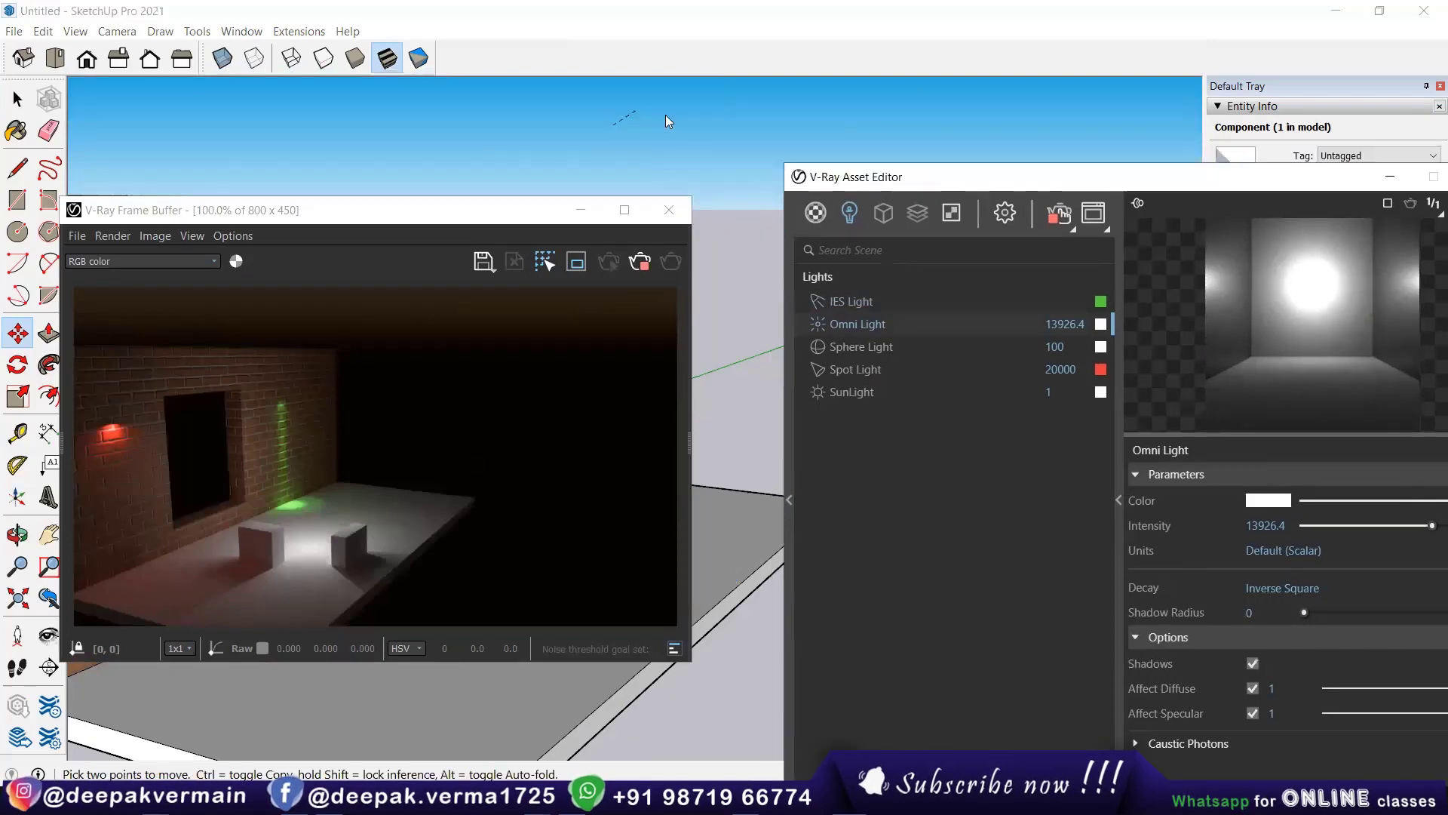
pyautogui.click(667, 120)
pyautogui.scroll(-2, 751, 491)
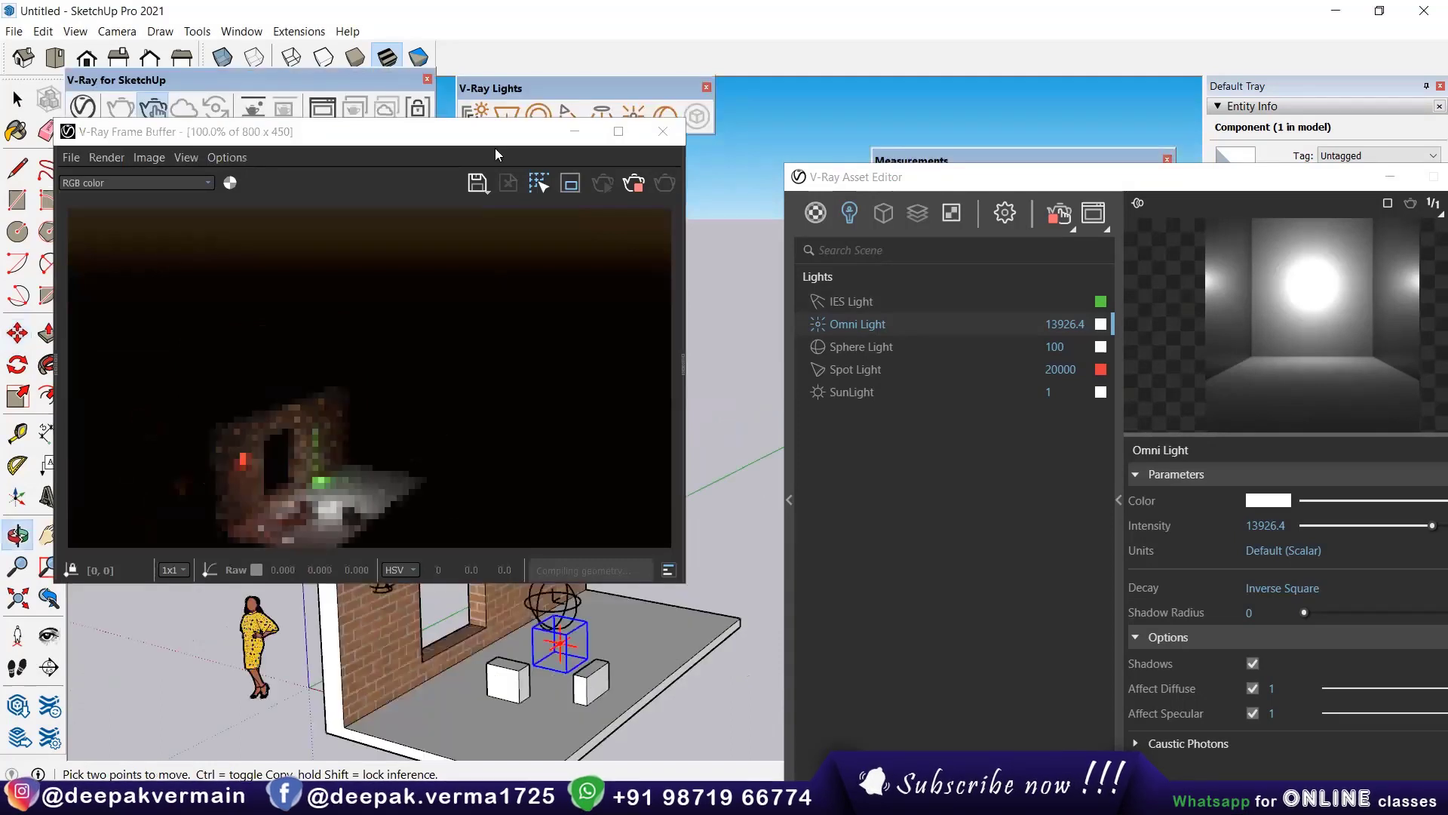
pyautogui.click(507, 116)
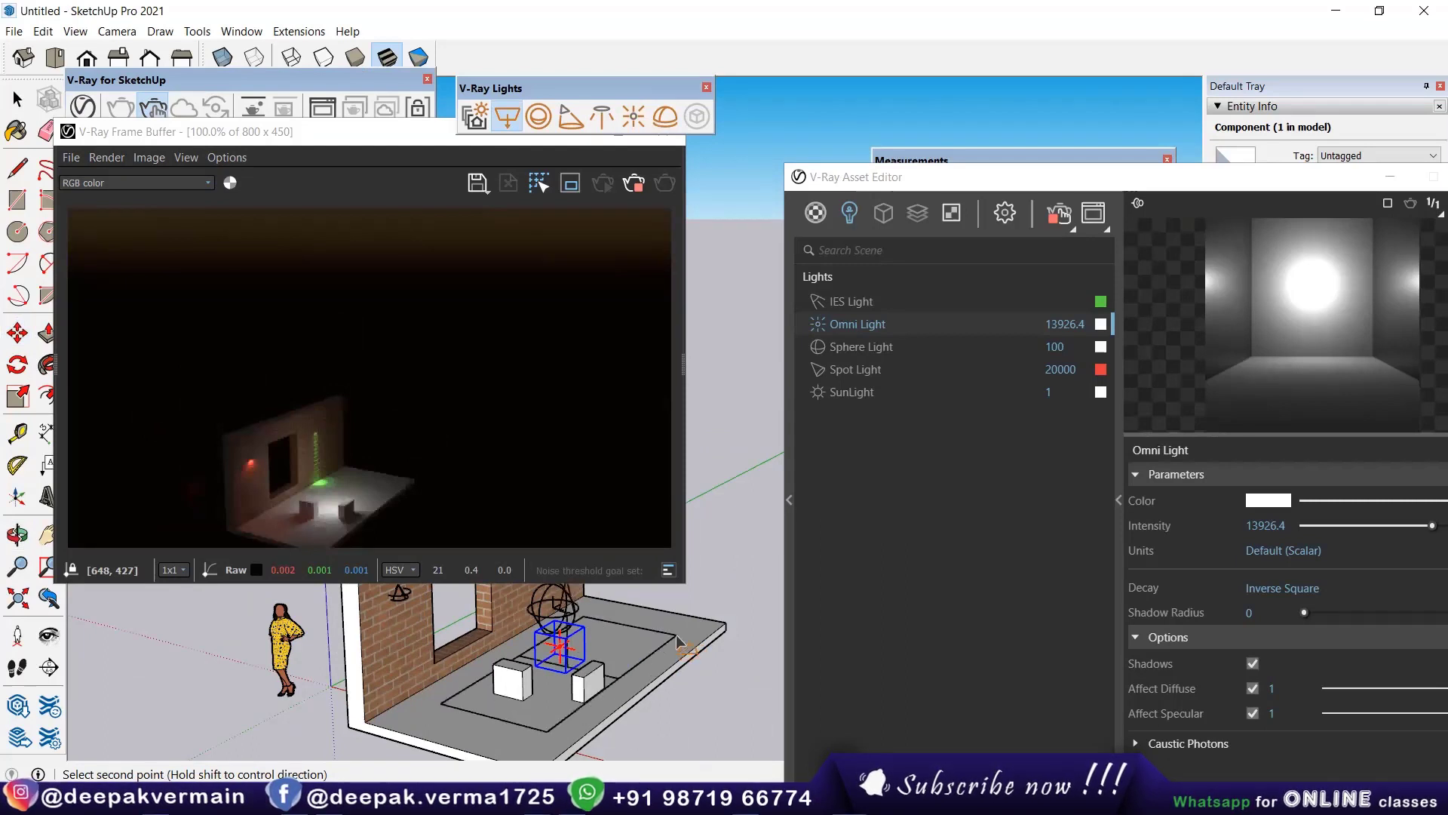
pyautogui.click(653, 684)
pyautogui.scroll(-1, 653, 683)
pyautogui.scroll(-1, 603, 649)
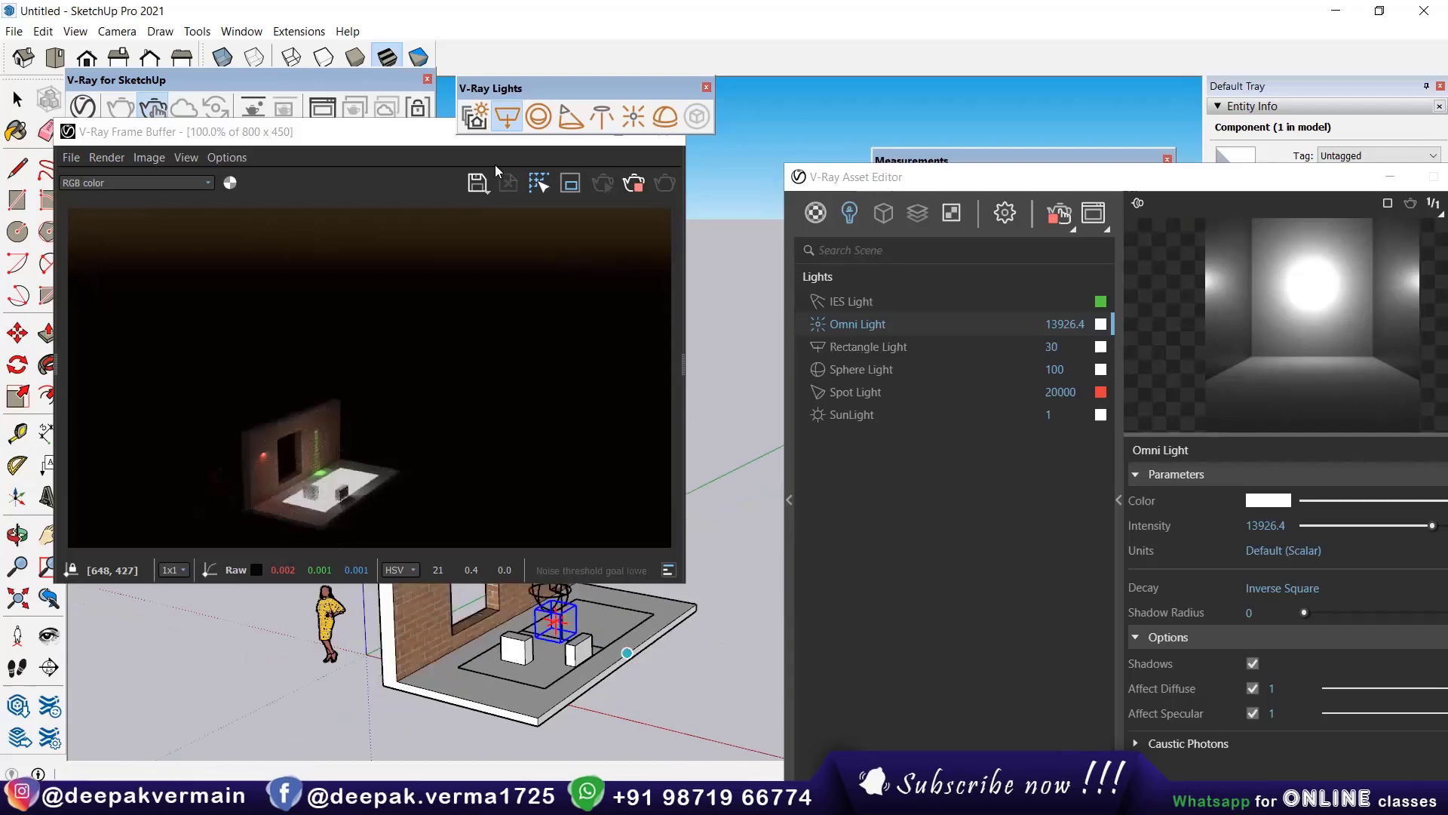
pyautogui.scroll(2, 561, 695)
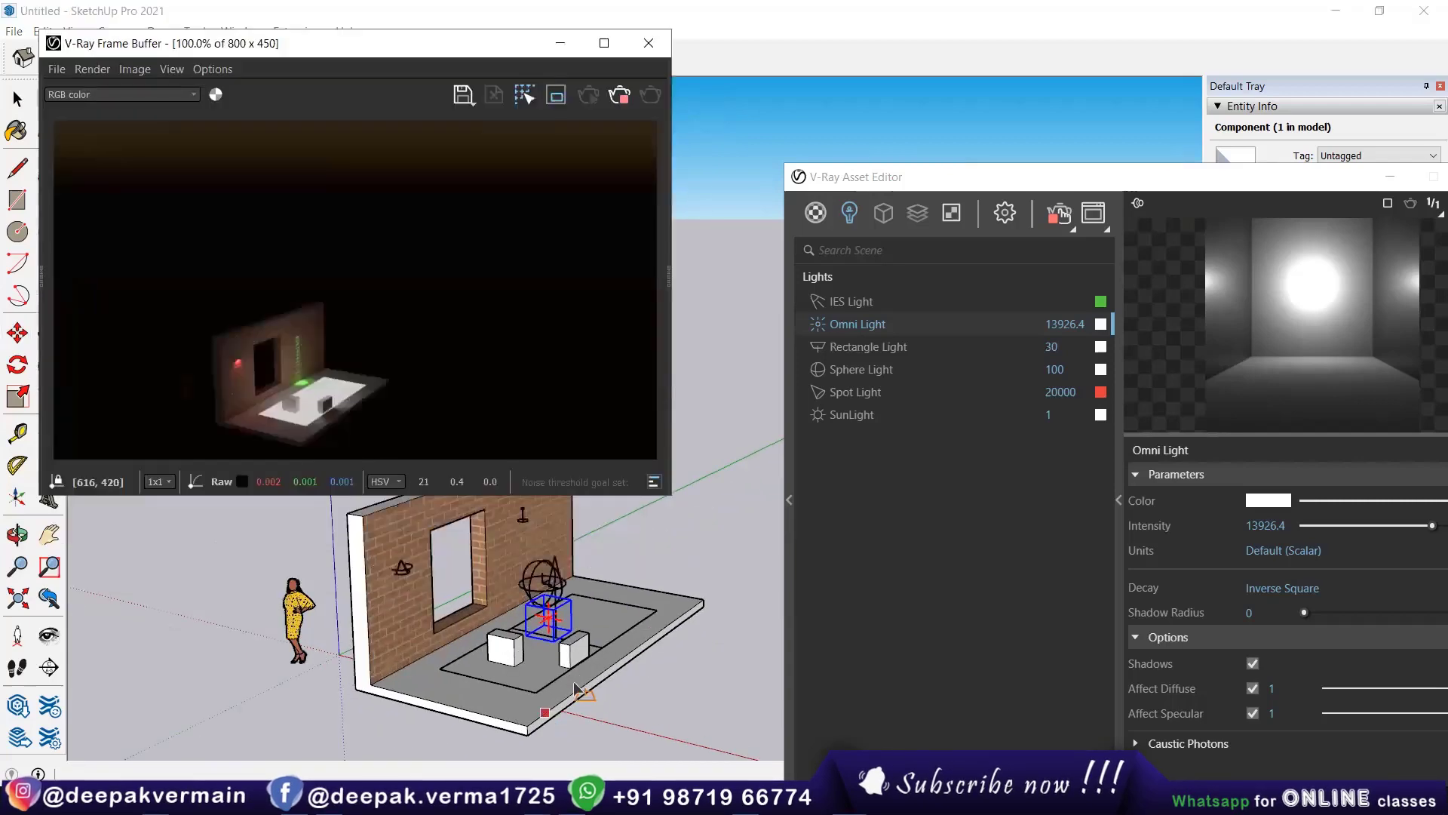
pyautogui.scroll(2, 560, 695)
# Step: Move the rectangle light up the blue axis to ceiling height and close the render window
pyautogui.click(551, 689)
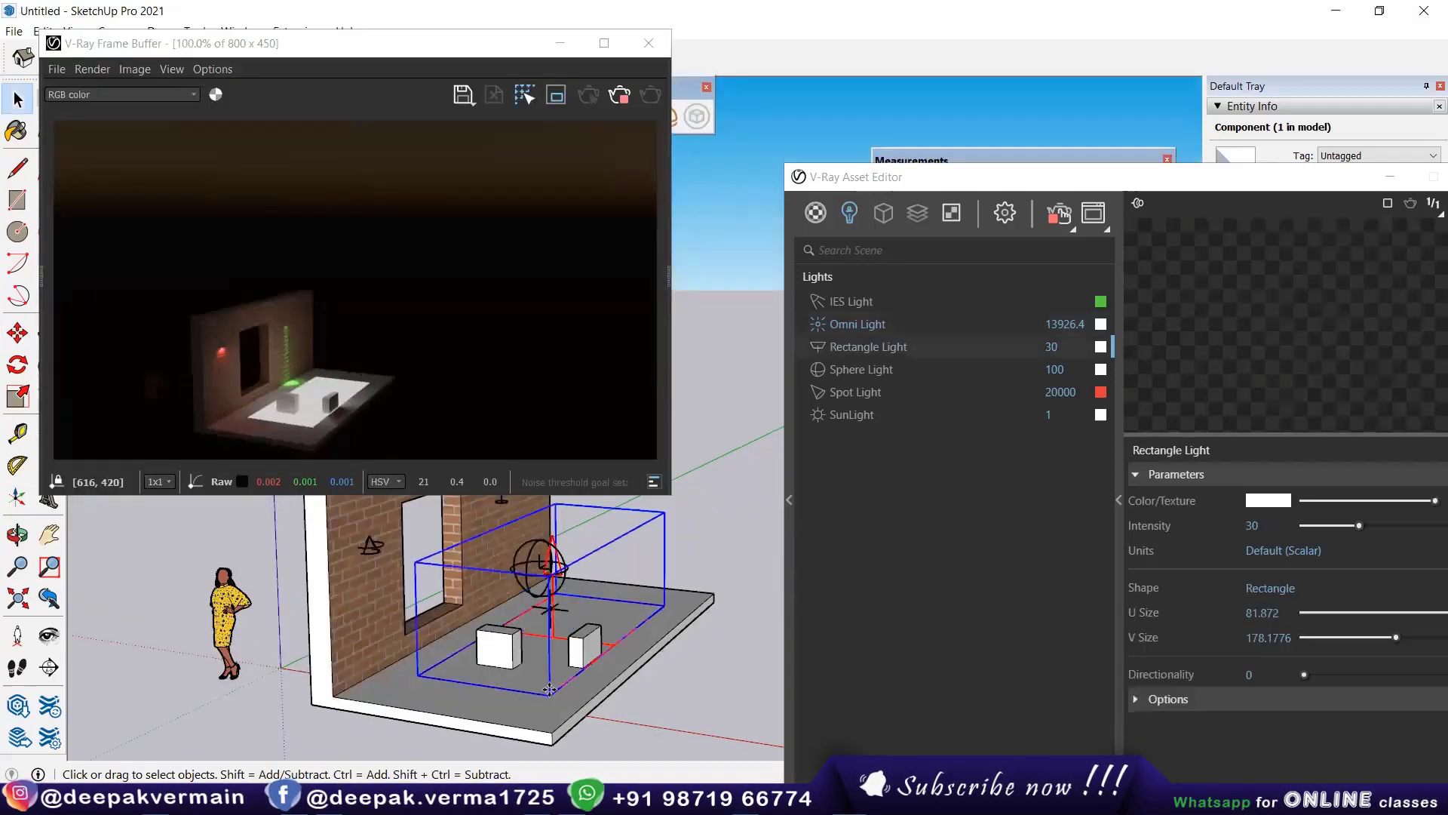
pyautogui.press('m')
pyautogui.click(536, 533)
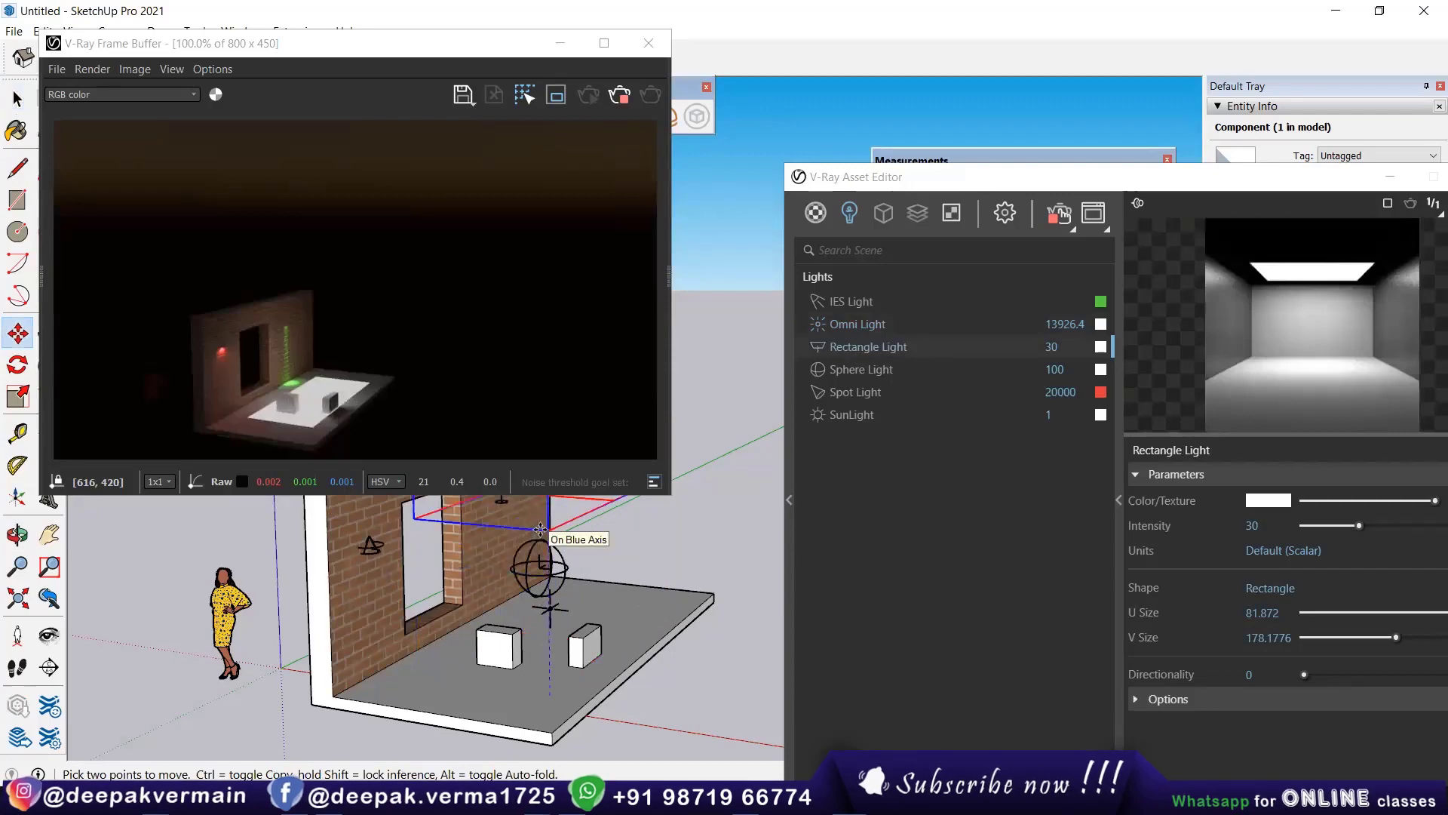
pyautogui.click(540, 523)
pyautogui.scroll(-1, 607, 628)
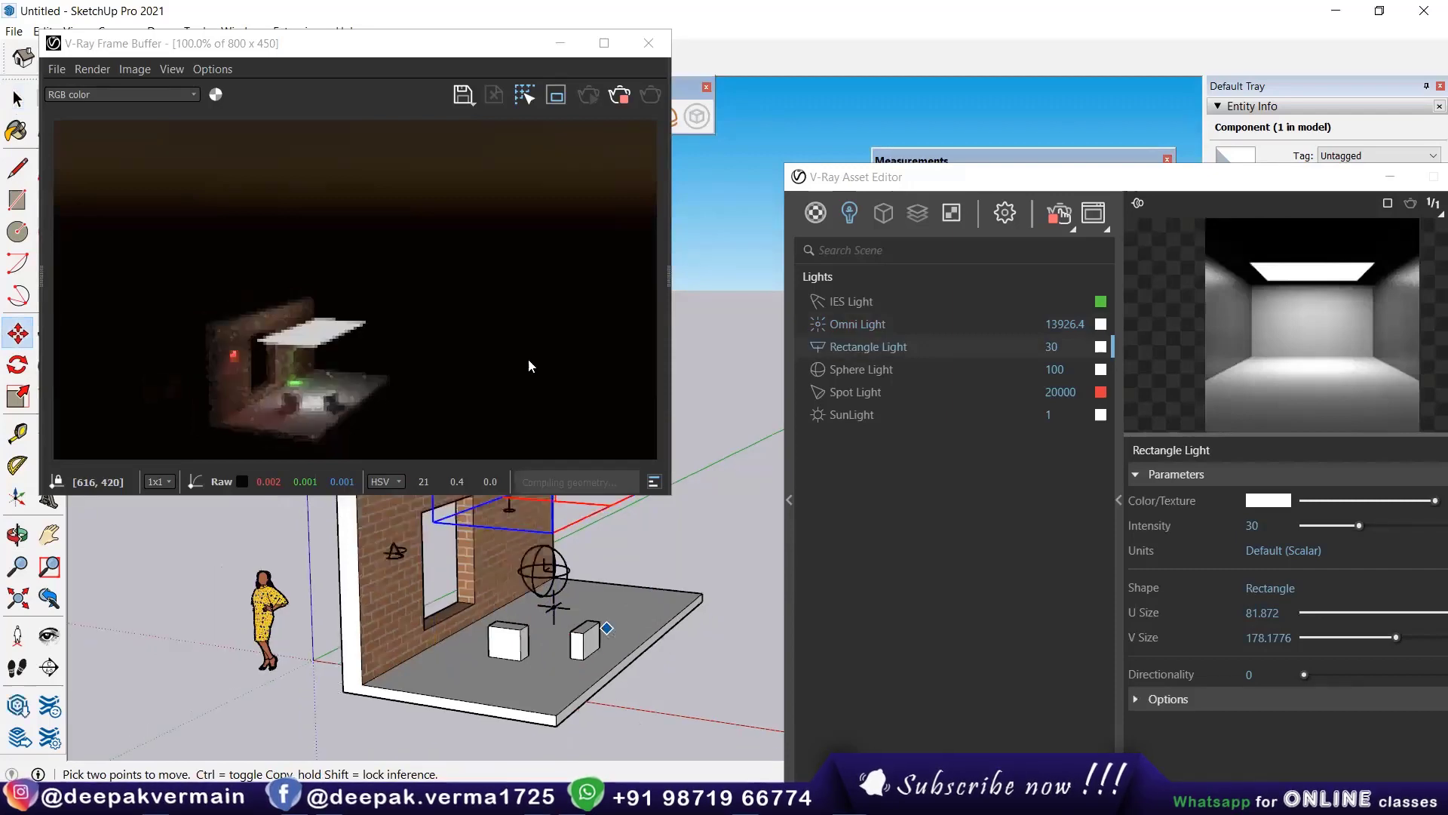
pyautogui.click(650, 50)
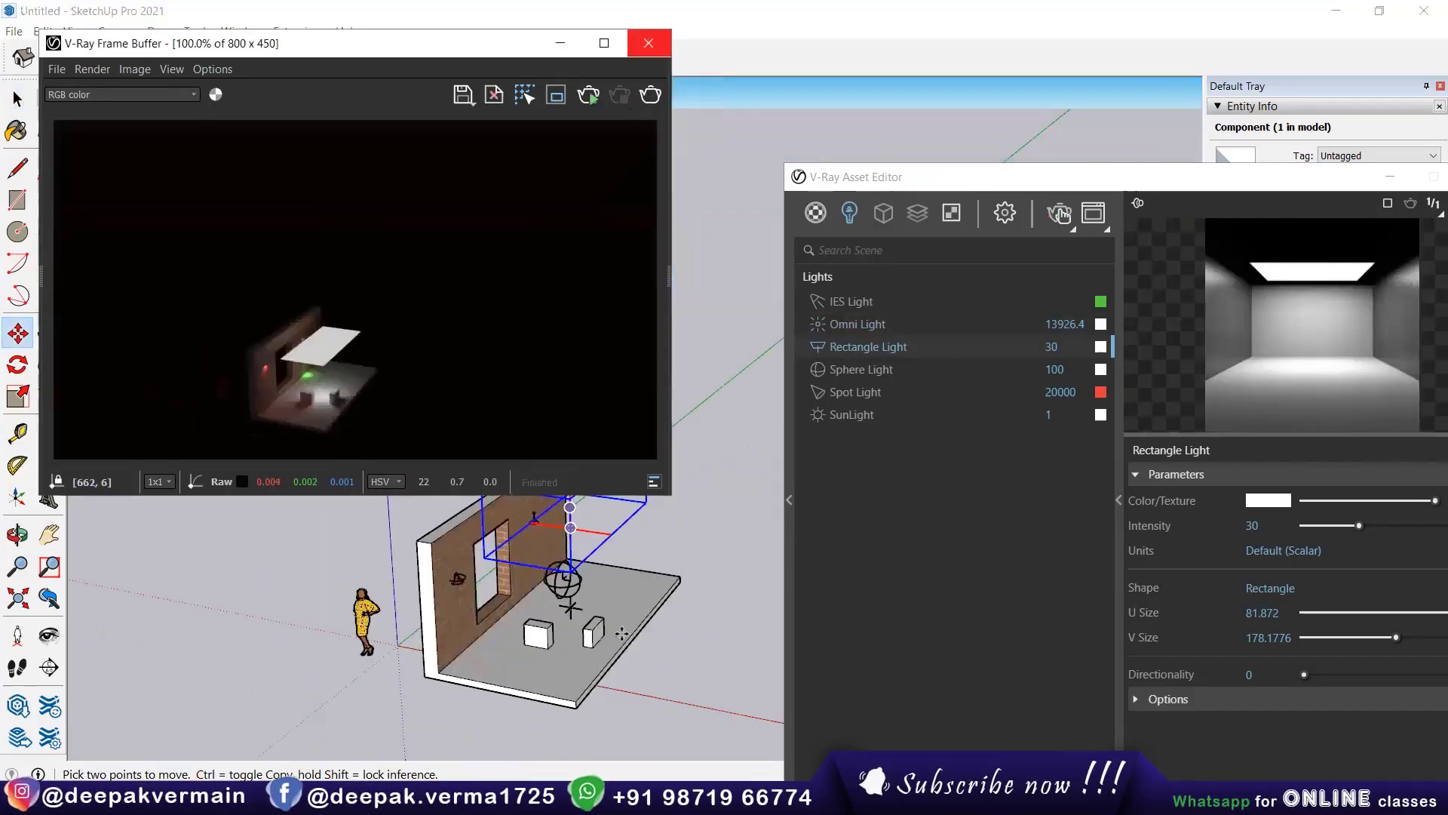
pyautogui.scroll(1, 596, 585)
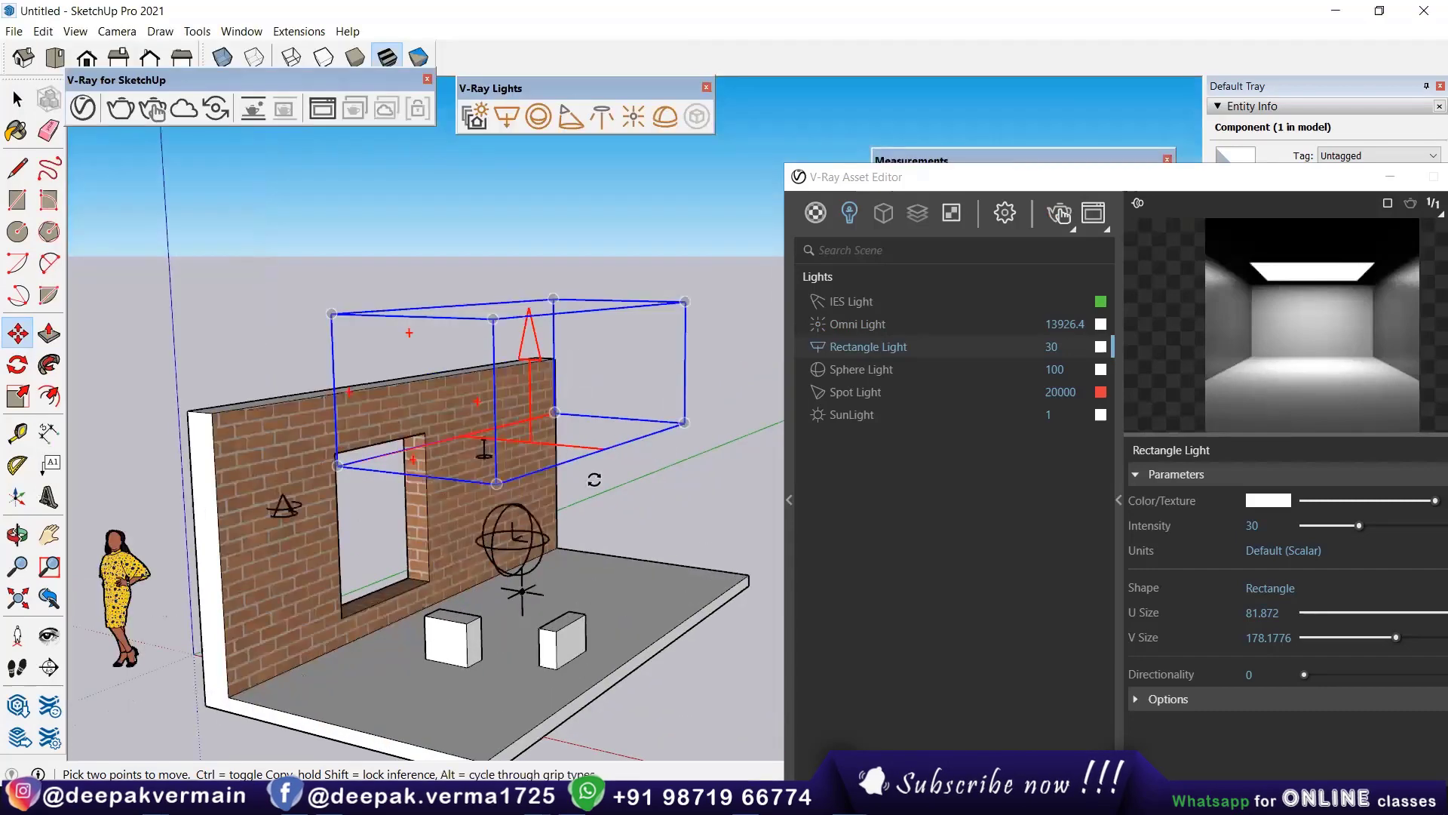
# Step: Try rotating the light, orbit to face it, and reopen the frame buffer
pyautogui.press('q')
pyautogui.click(529, 440)
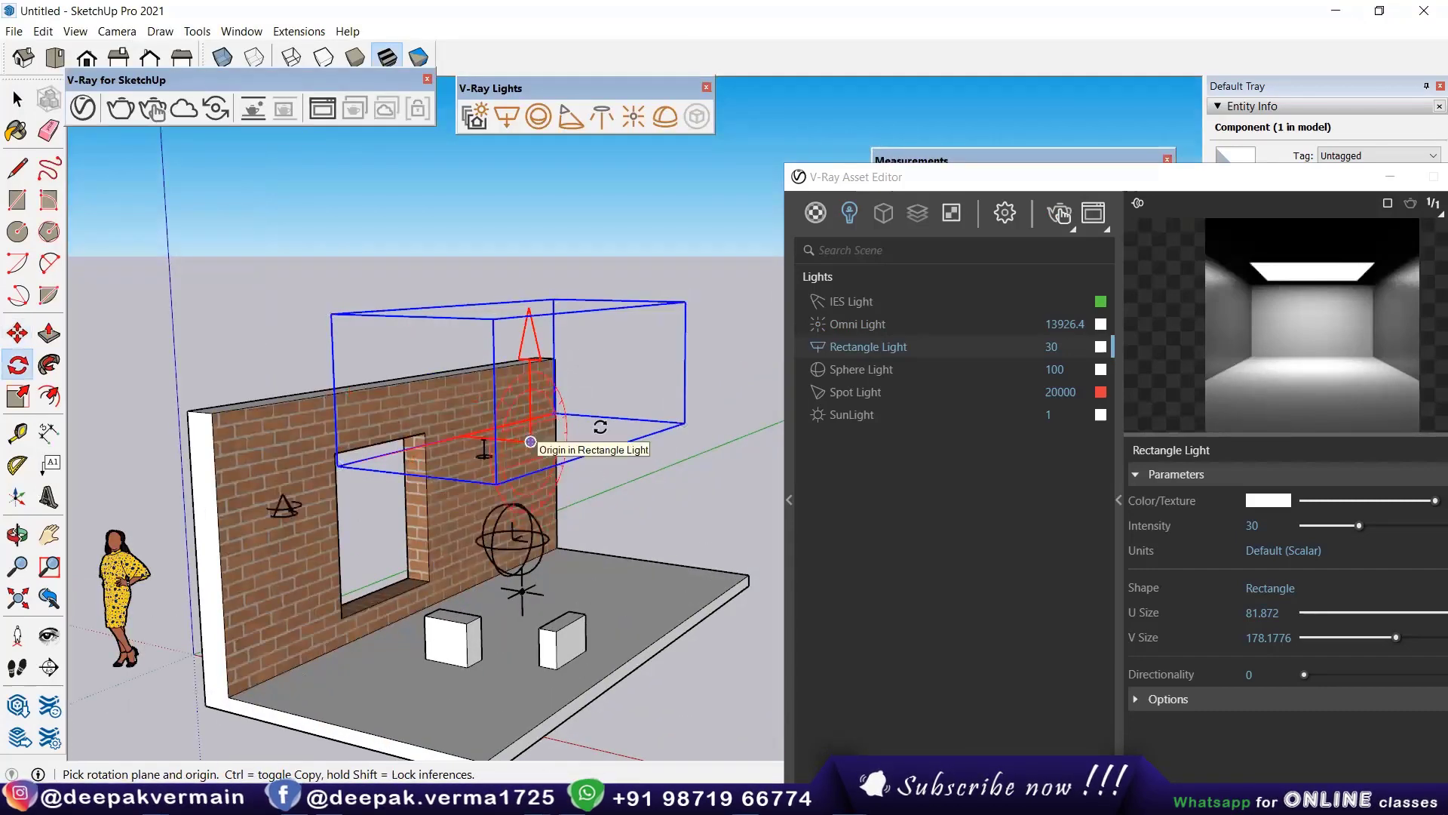
pyautogui.click(484, 434)
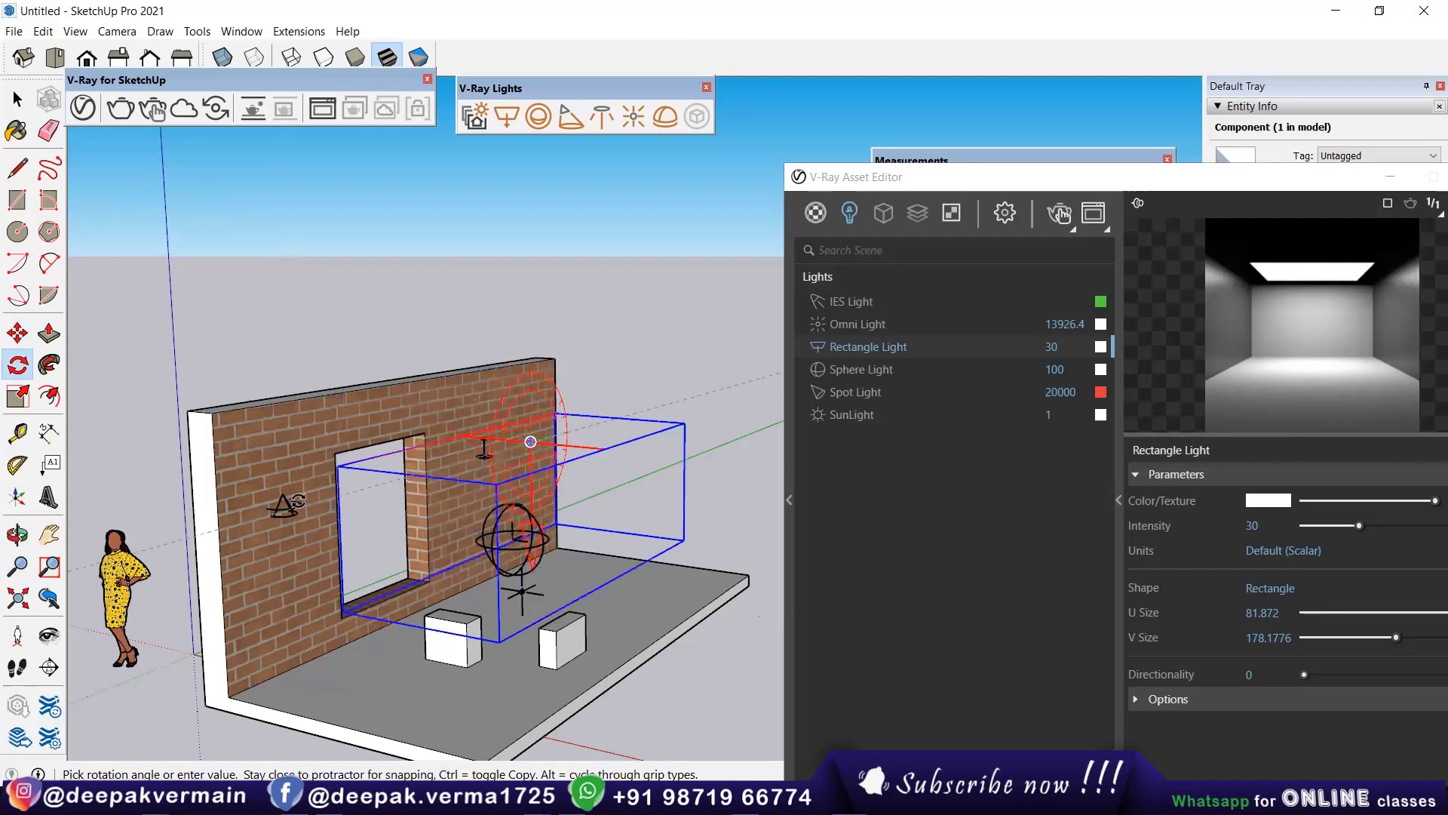
pyautogui.scroll(-1, 102, 562)
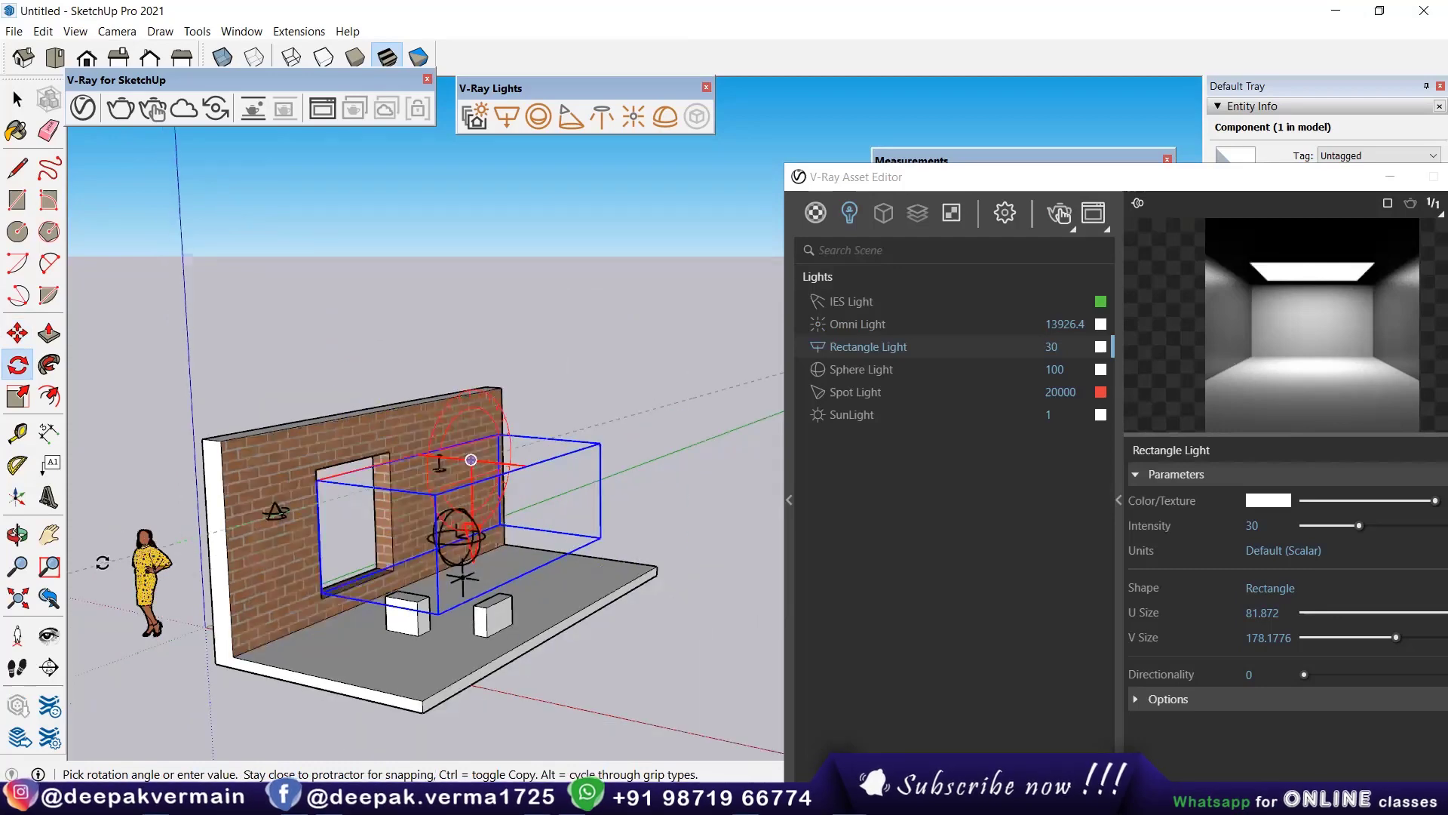
pyautogui.moveTo(103, 562); pyautogui.dragTo(595, 365, button='middle')
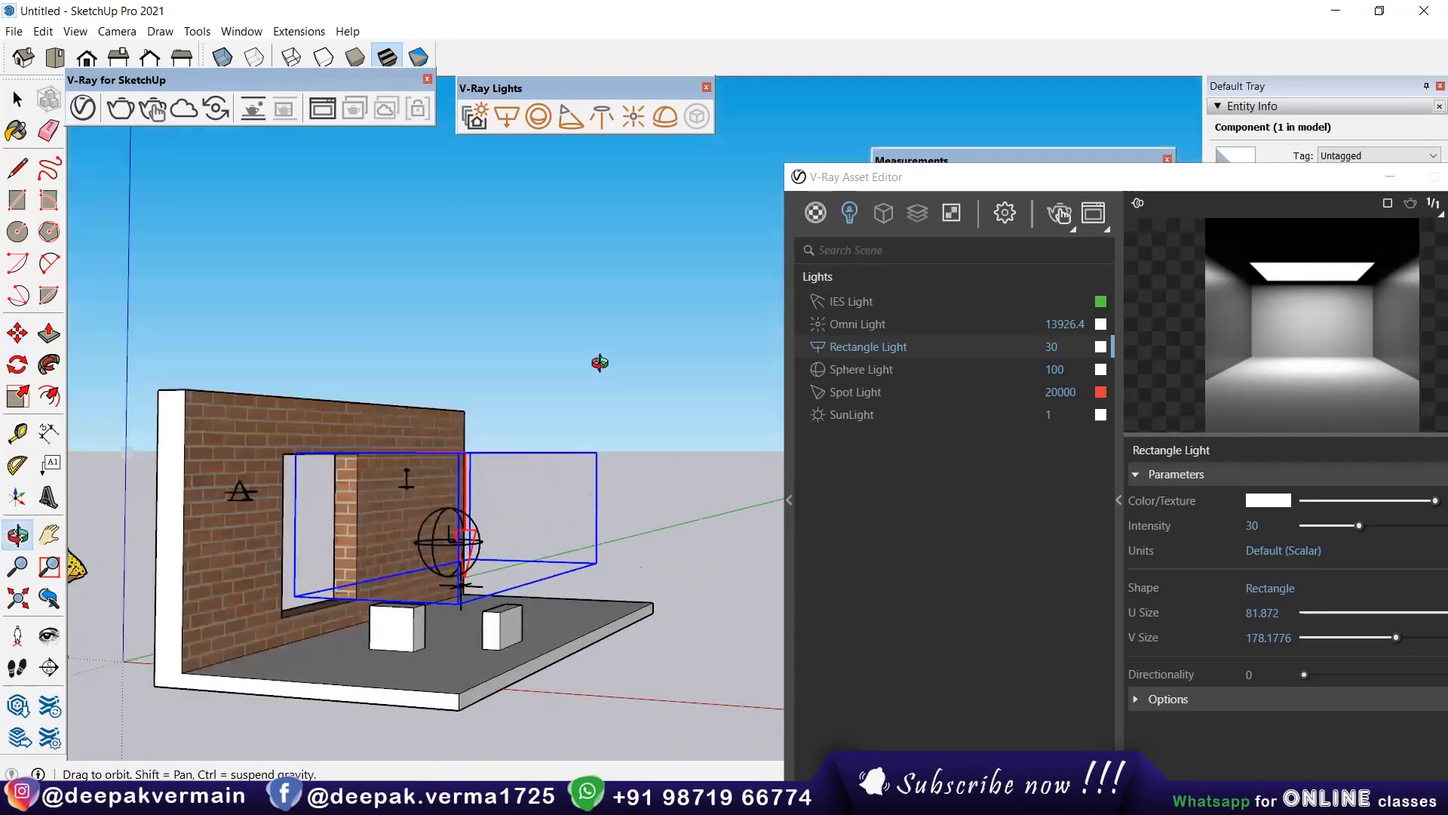
pyautogui.scroll(2, 496, 493)
pyautogui.moveTo(496, 493); pyautogui.dragTo(581, 517, button='middle')
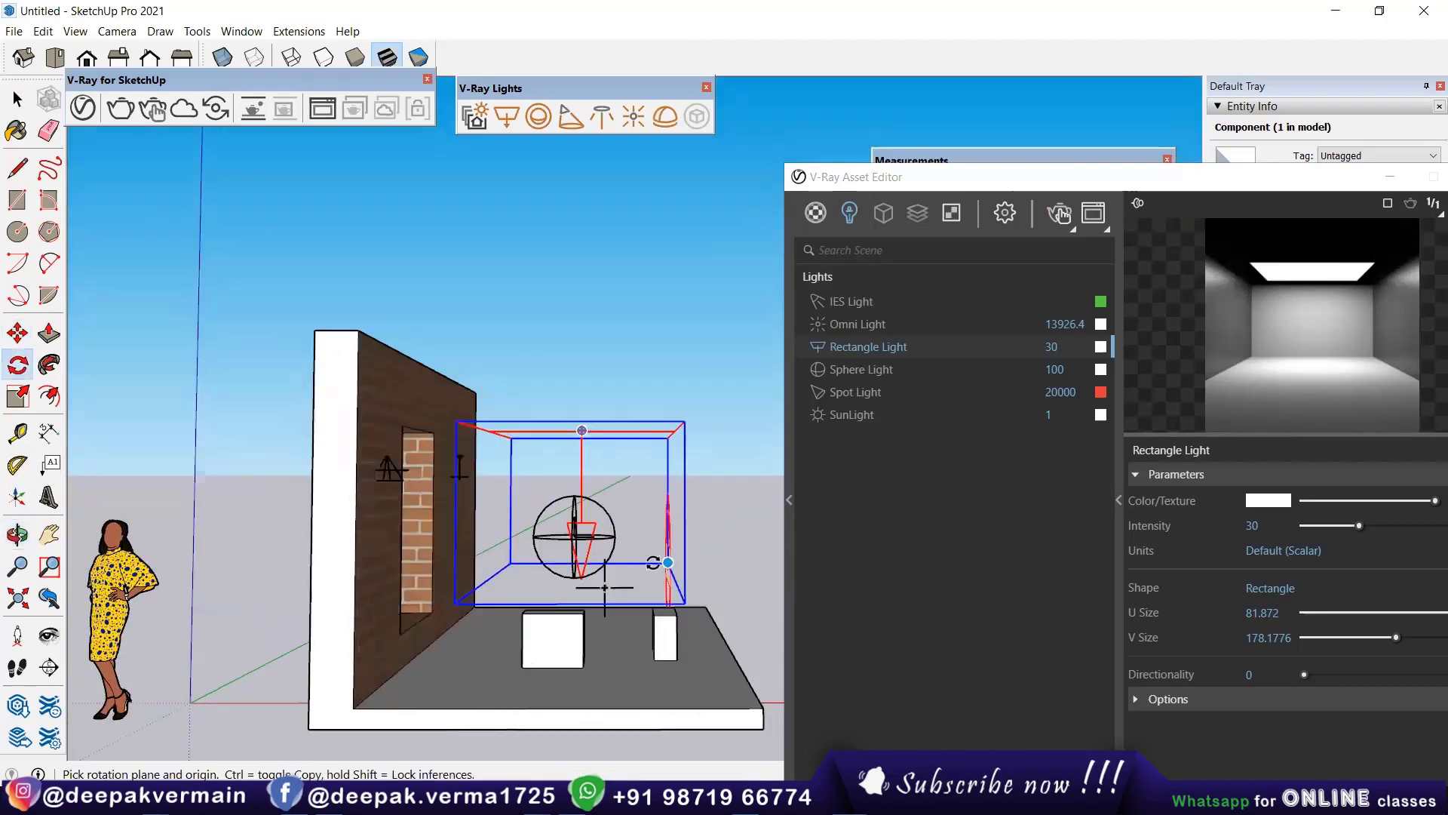
pyautogui.scroll(2, 592, 577)
pyautogui.moveTo(592, 577); pyautogui.dragTo(595, 528, button='middle')
pyautogui.scroll(2, 595, 528)
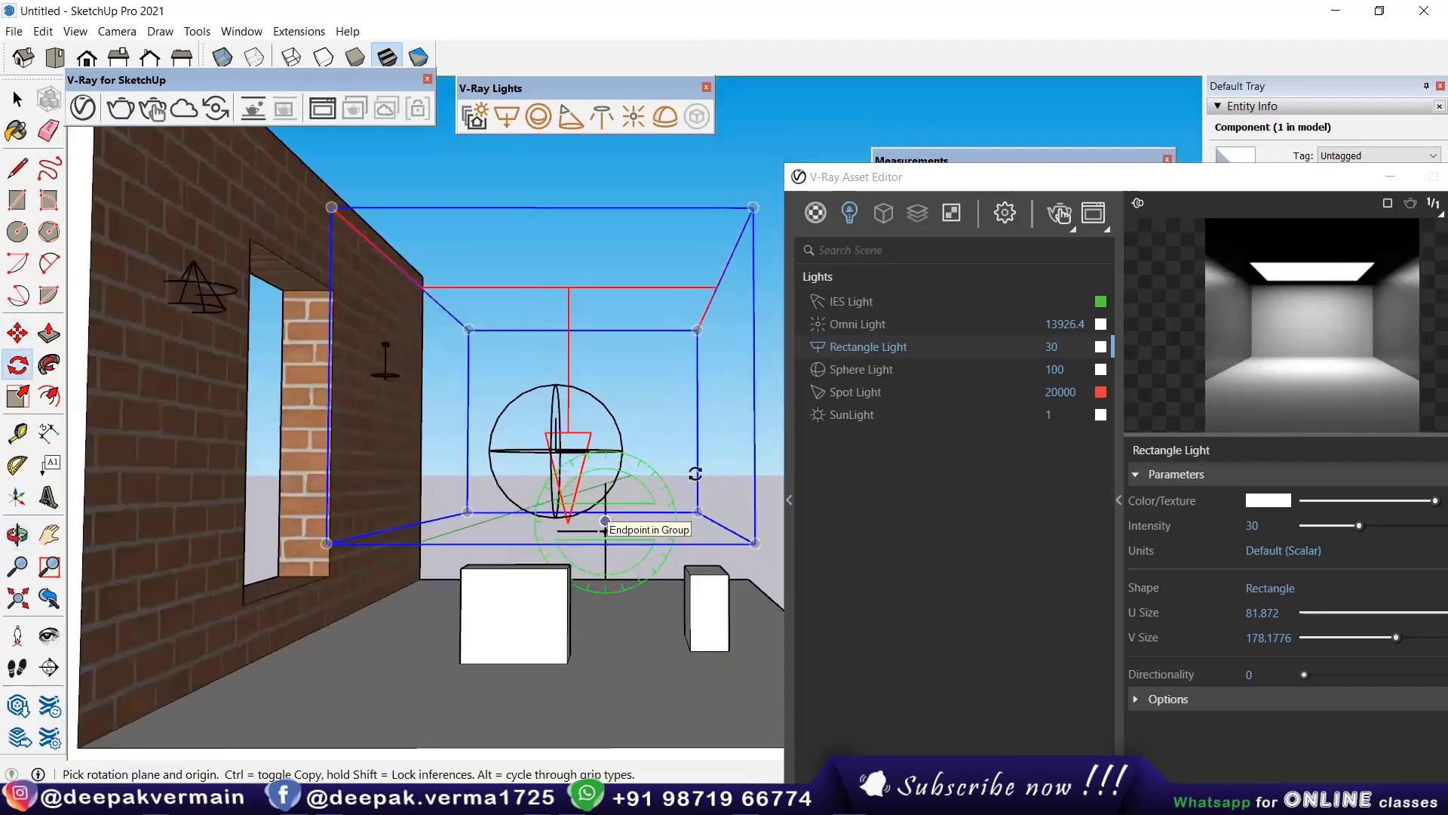
pyautogui.click(152, 109)
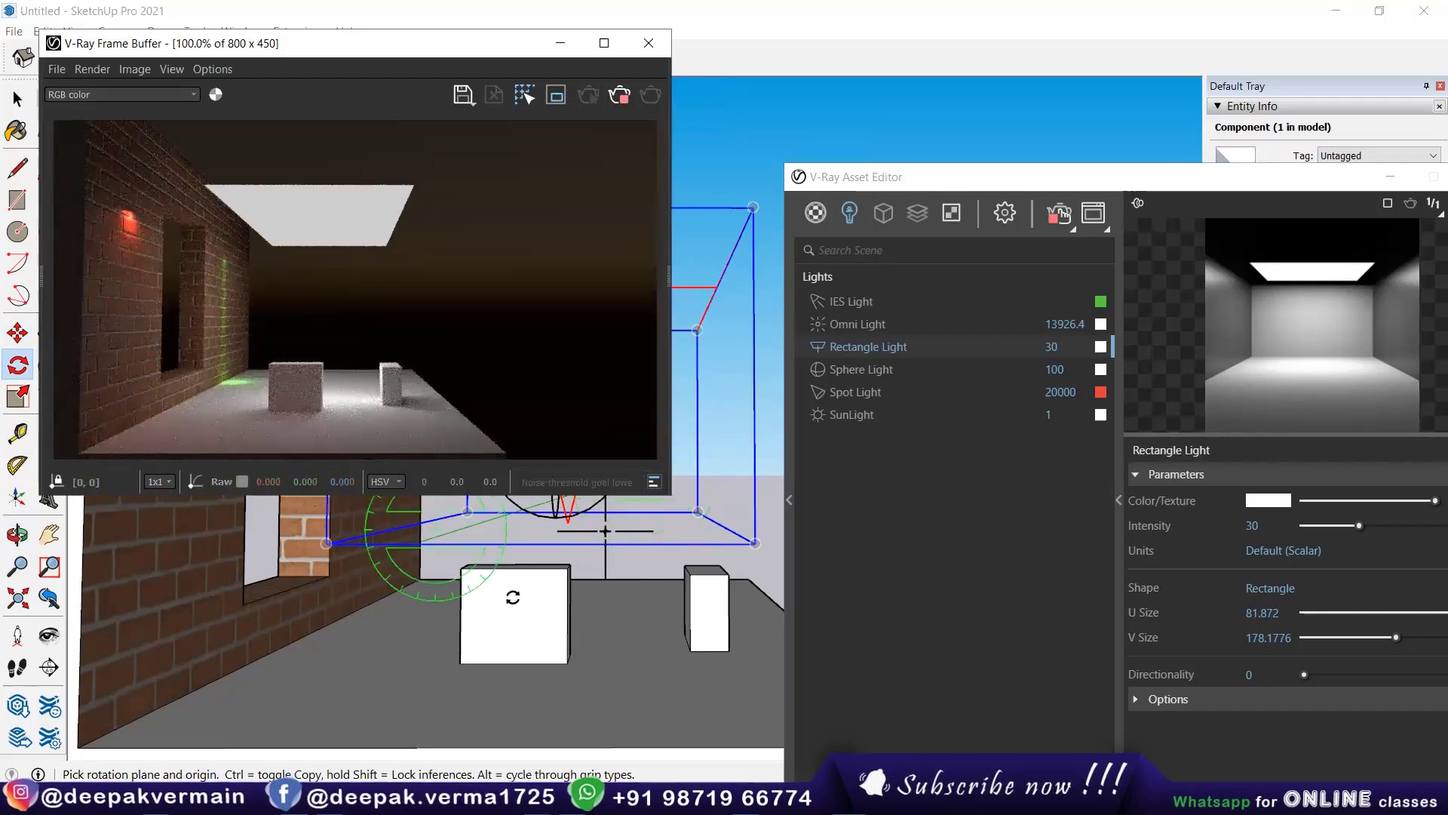
# Step: Zoom into the room to refresh the render and move the Asset Editor up-left
pyautogui.scroll(3, 620, 593)
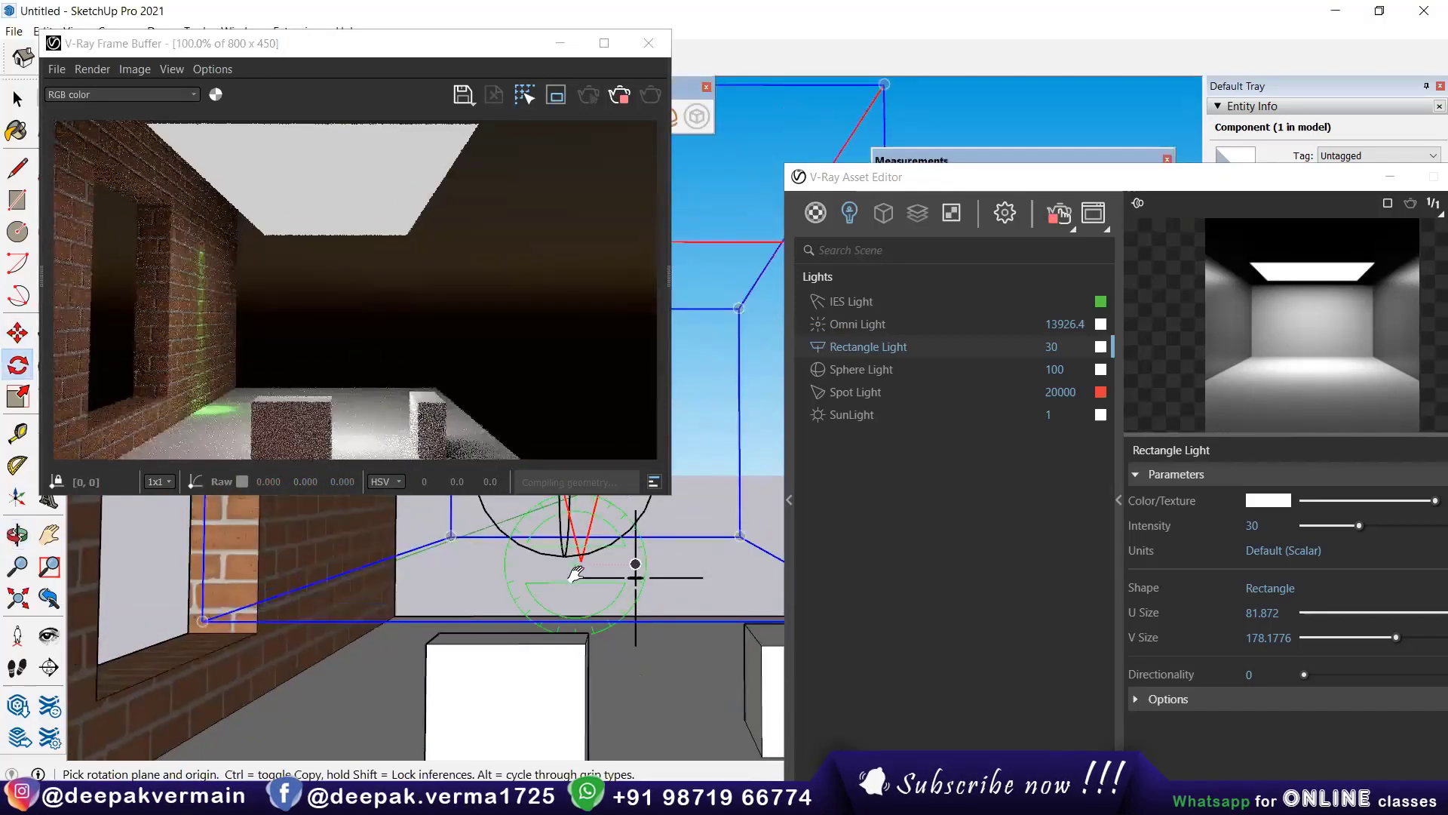
pyautogui.scroll(-1, 639, 585)
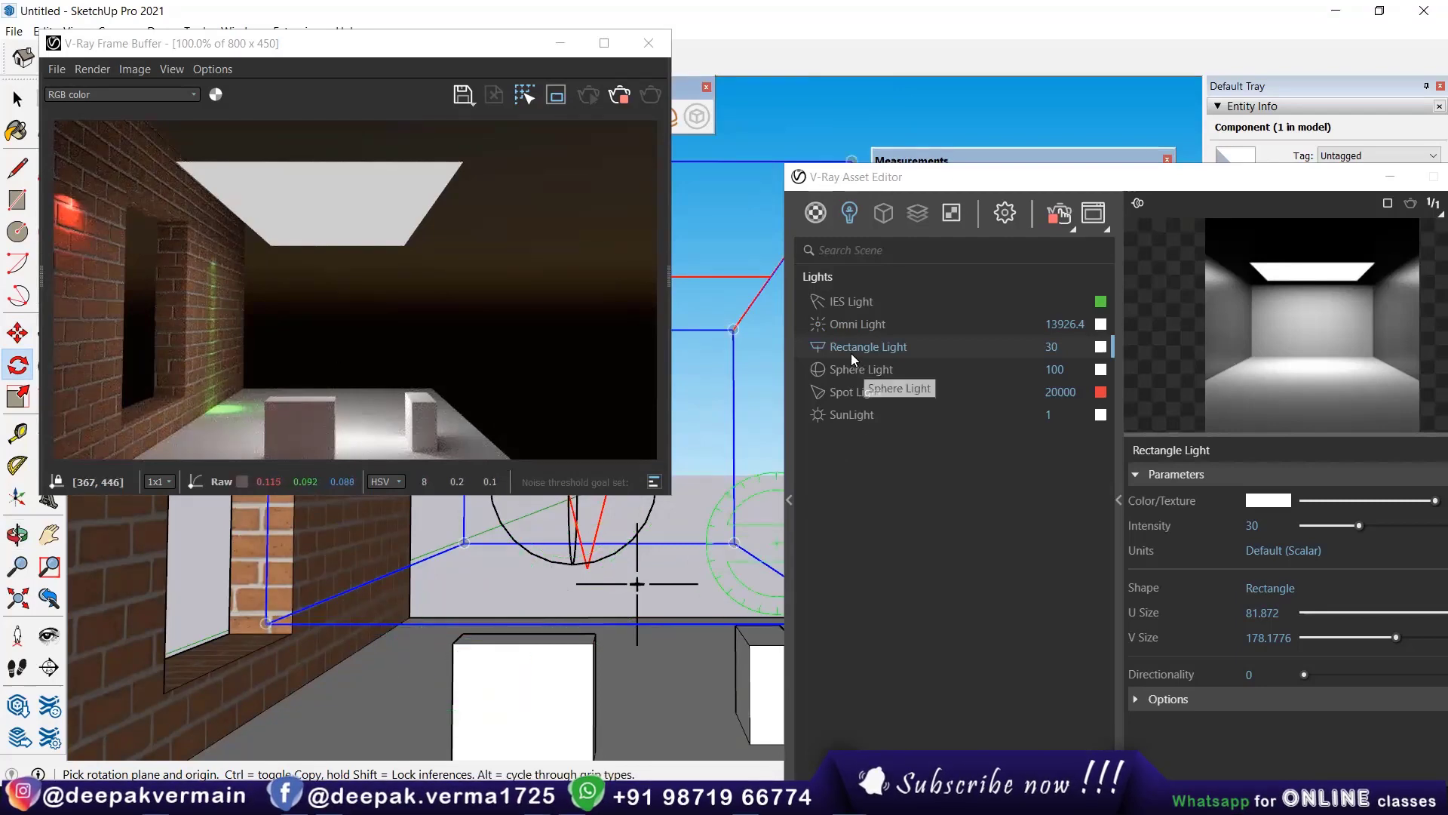
pyautogui.click(816, 379)
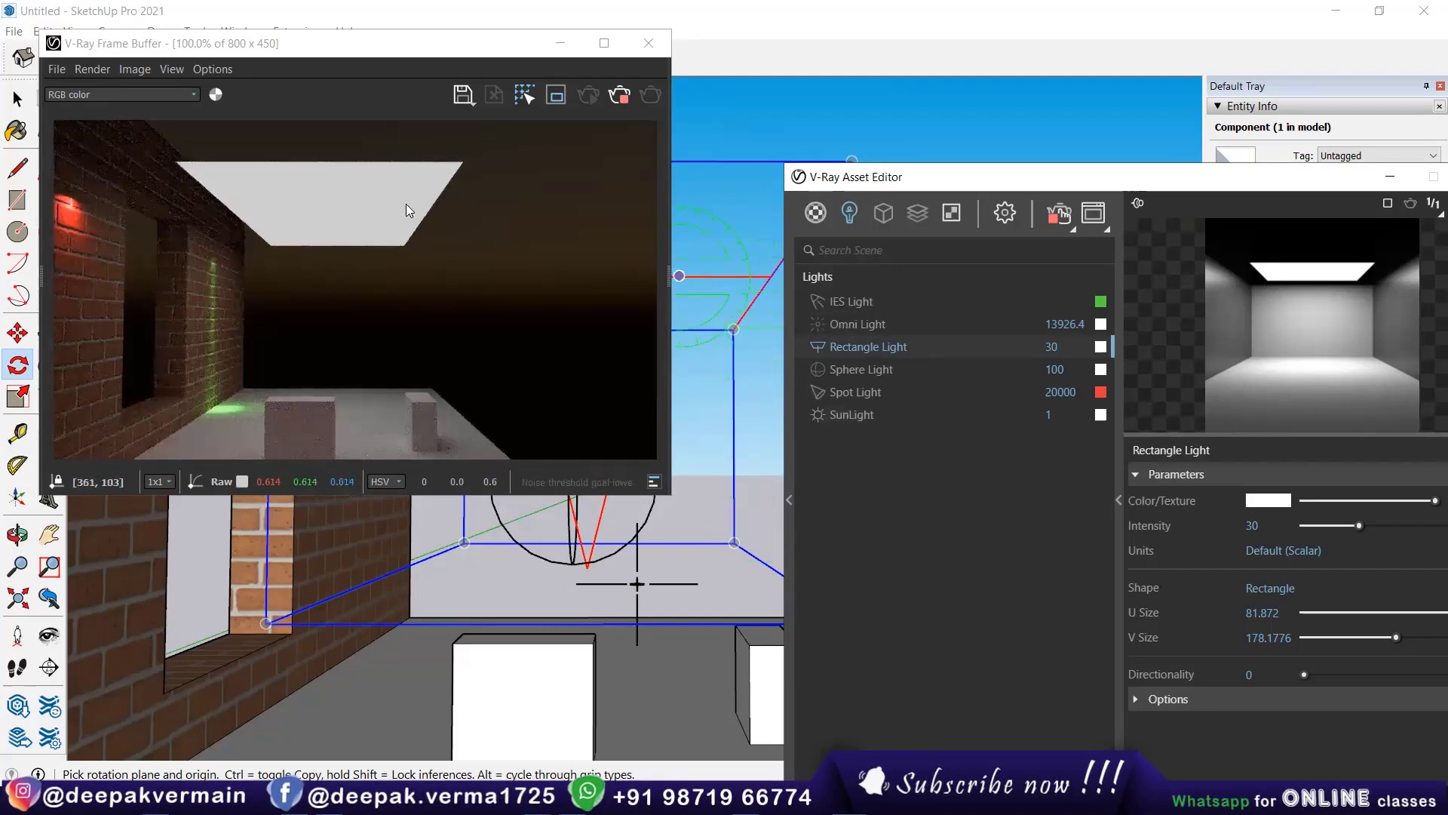
pyautogui.moveTo(864, 183); pyautogui.dragTo(799, 111)
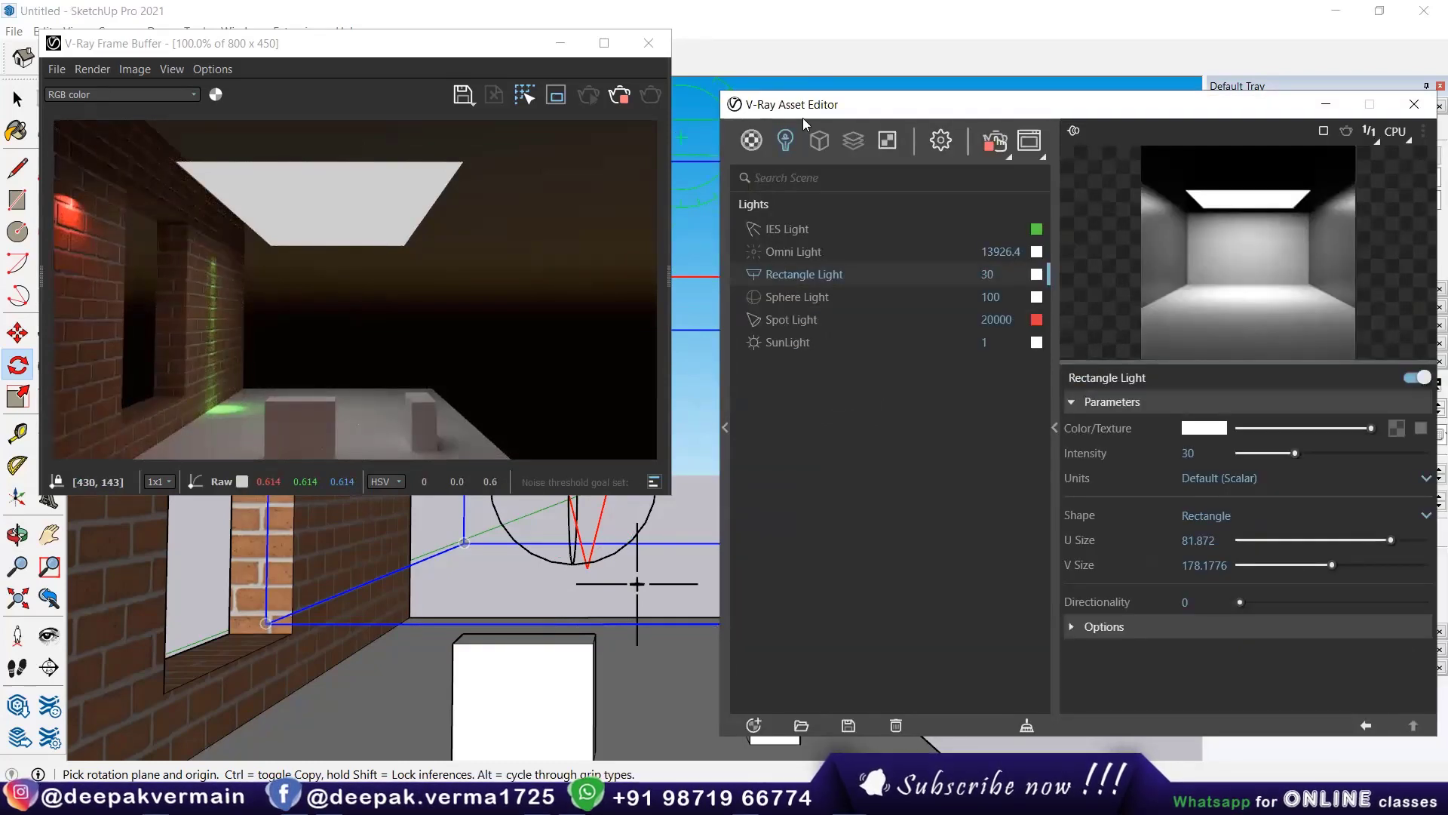
# Step: Raise the Rectangle Light intensity to 99.1 and keep its shape Rectangle after trying Disc
pyautogui.moveTo(755, 105); pyautogui.dragTo(711, 82)
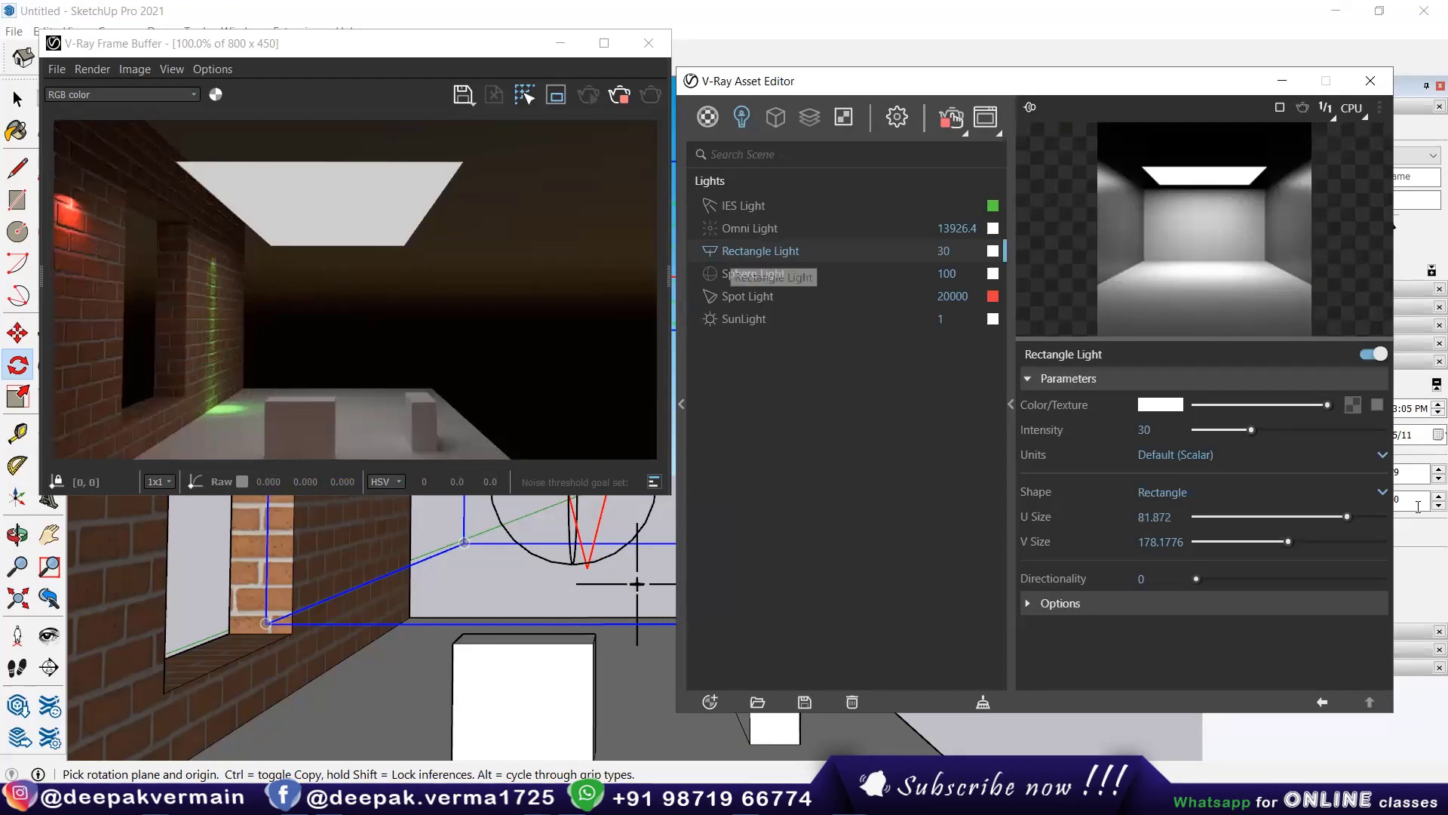
pyautogui.click(1363, 430)
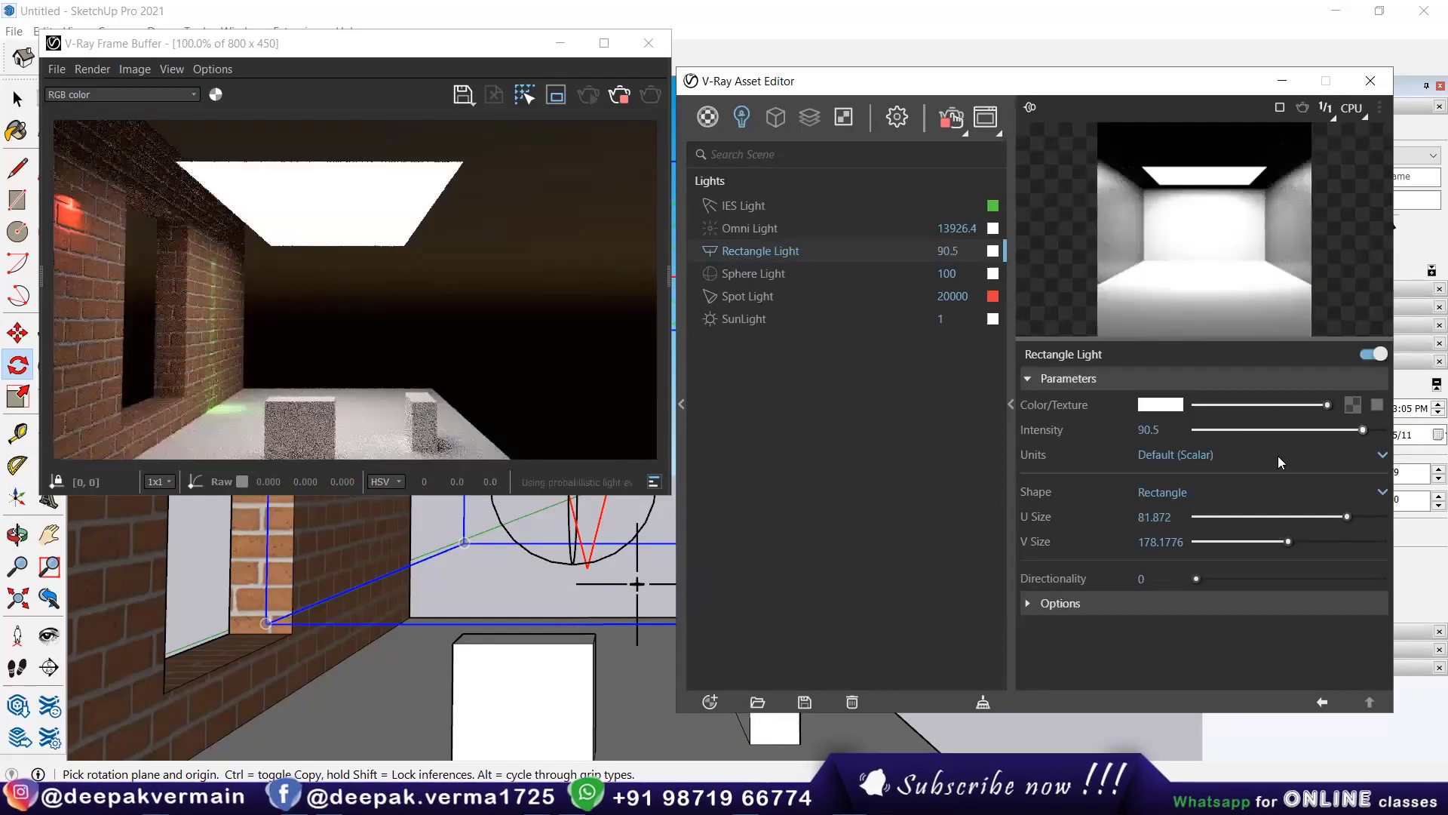
pyautogui.click(1175, 492)
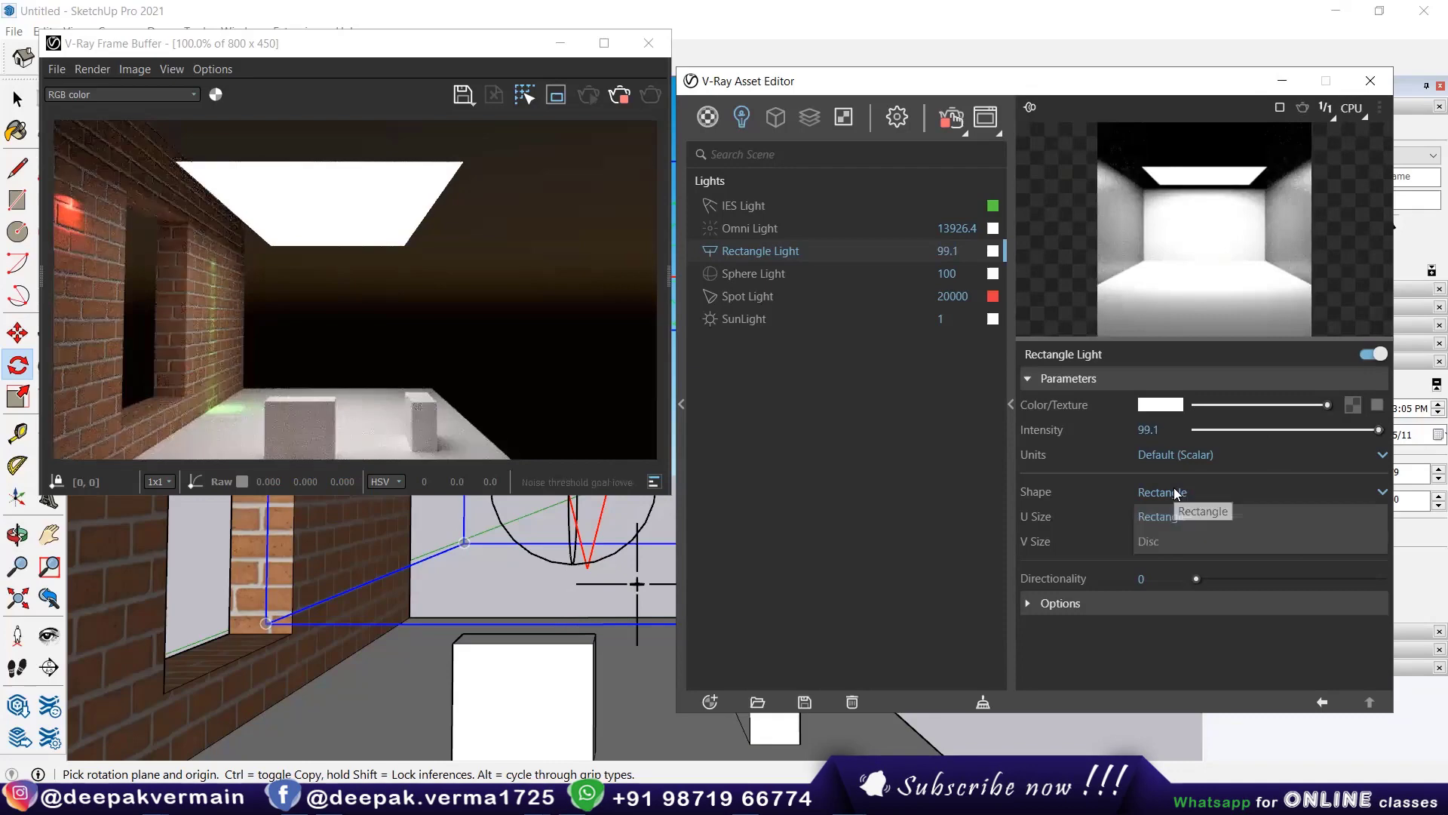
pyautogui.click(1168, 541)
pyautogui.click(1167, 493)
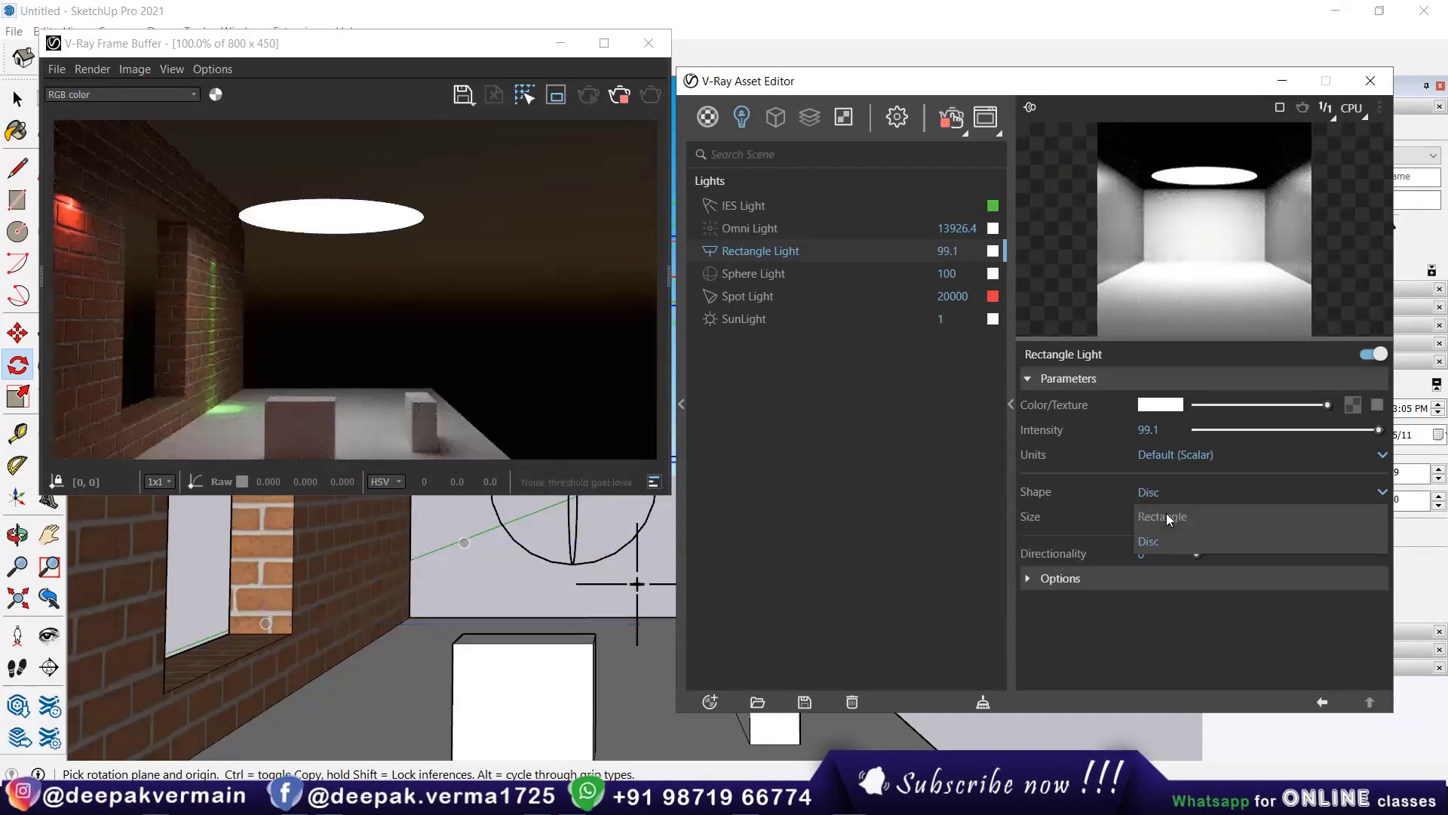
pyautogui.click(1235, 516)
# Step: Size the light to U 91.3 by V 88.4, leaving directionality at 0
pyautogui.click(1293, 516)
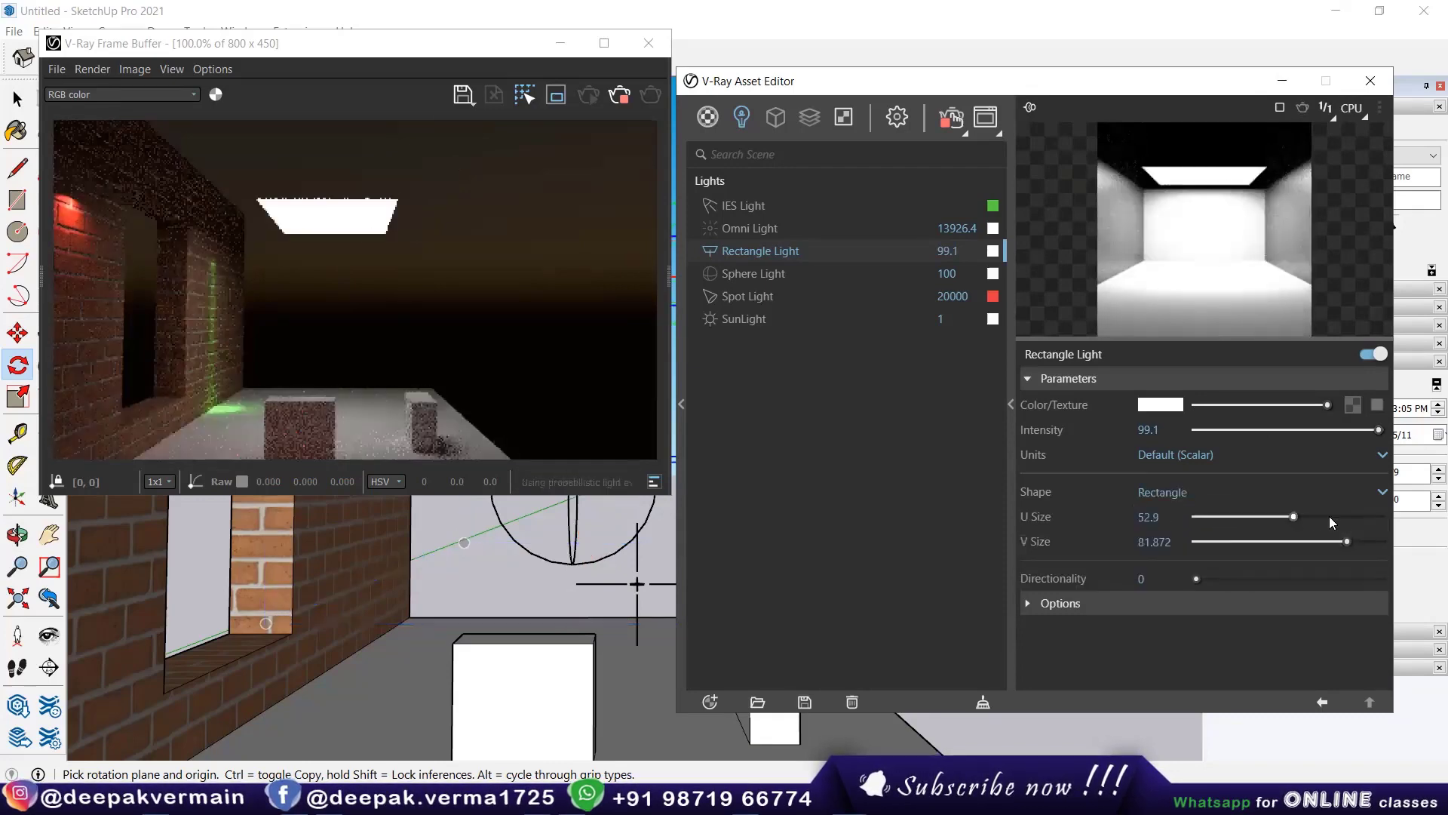
pyautogui.click(1359, 541)
pyautogui.click(1365, 516)
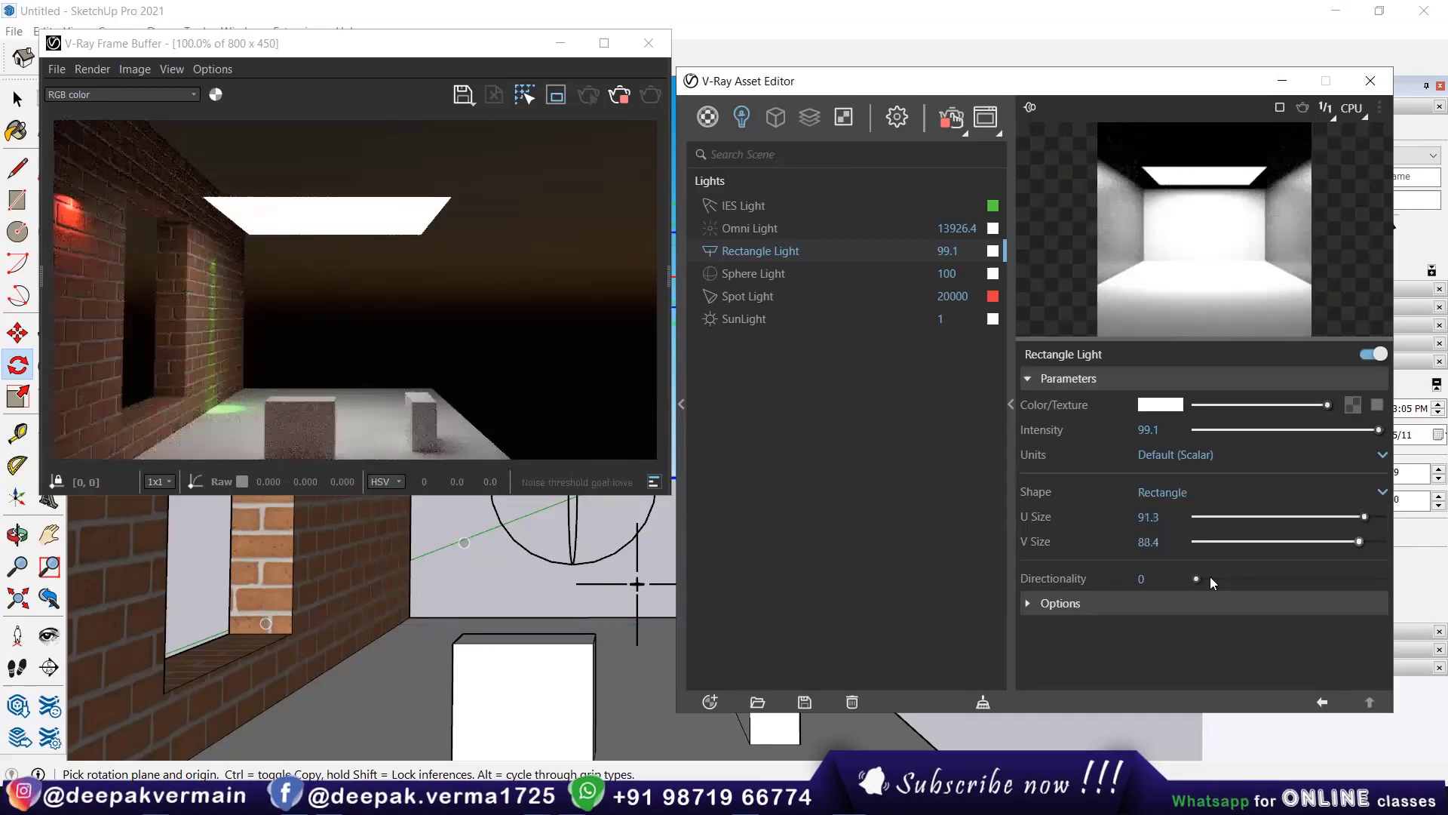
pyautogui.moveTo(1198, 580)
pyautogui.mouseDown()
pyautogui.moveTo(1277, 580)
pyautogui.moveTo(1112, 598)
pyautogui.mouseUp()
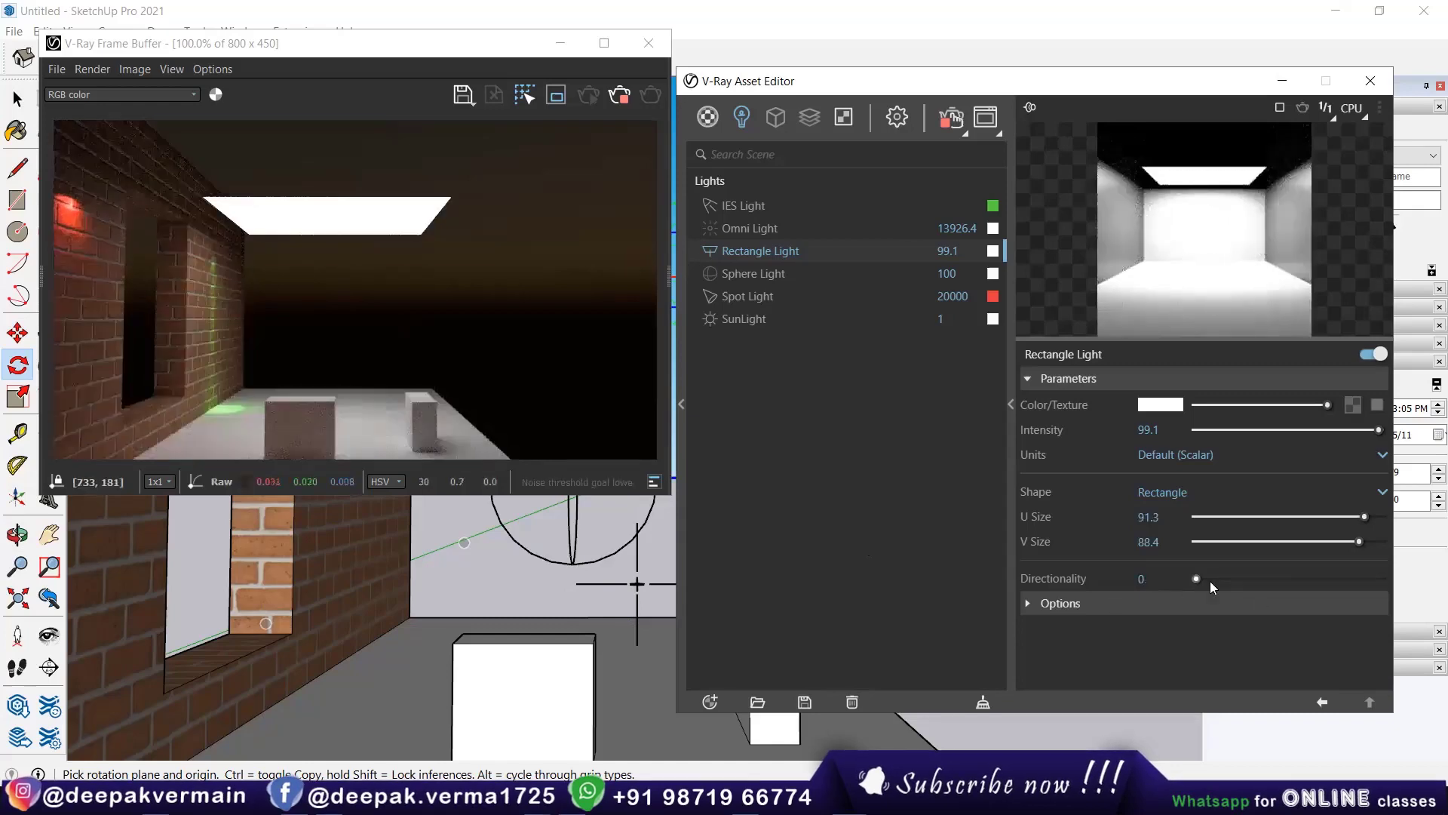
pyautogui.moveTo(1198, 580)
pyautogui.mouseDown()
pyautogui.moveTo(1379, 585)
pyautogui.moveTo(1074, 601)
pyautogui.mouseUp()
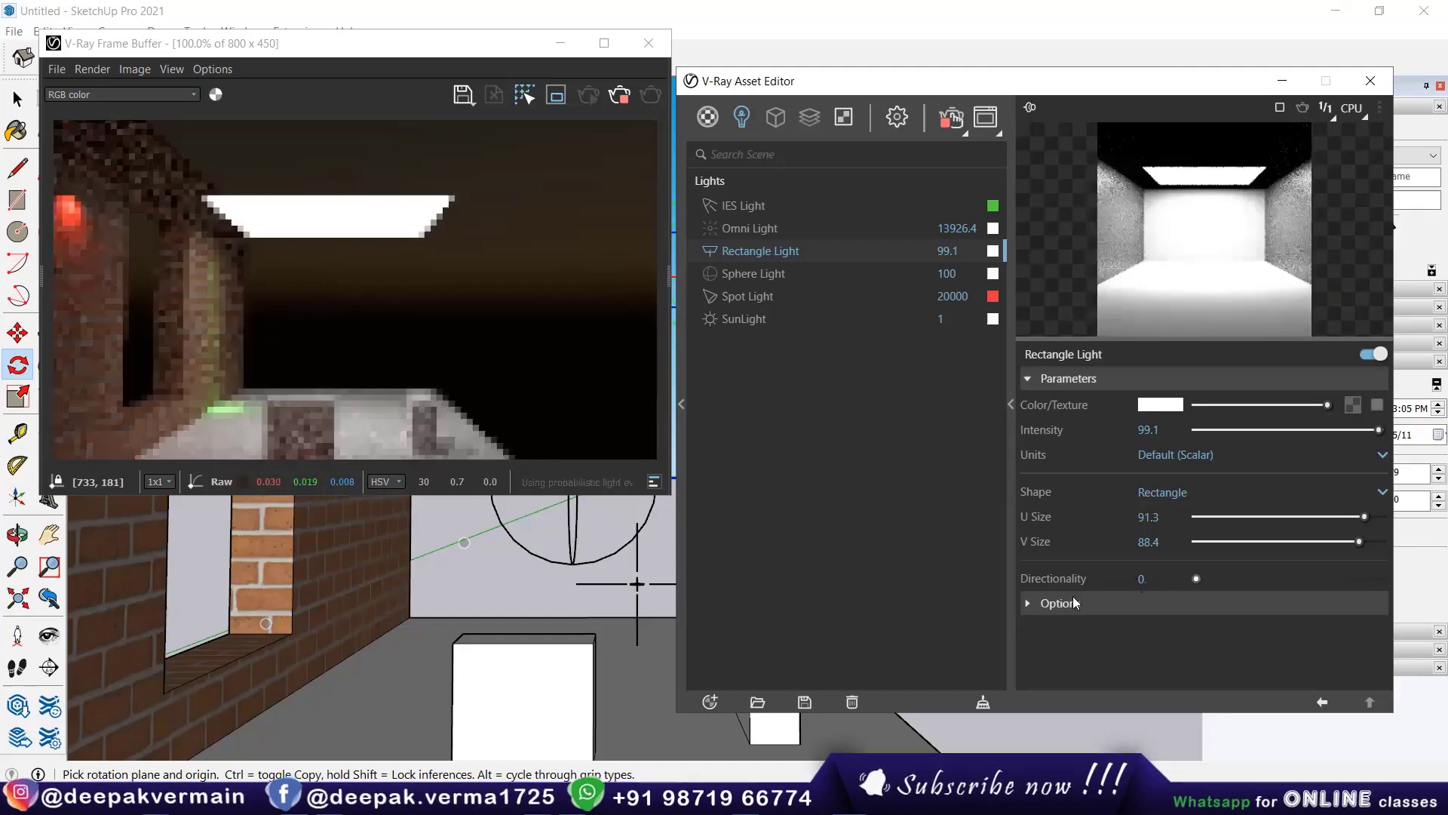
# Step: In the light's Options, leave Double Sided and Invisible off and set Tex. Resolution to 709
pyautogui.click(1072, 601)
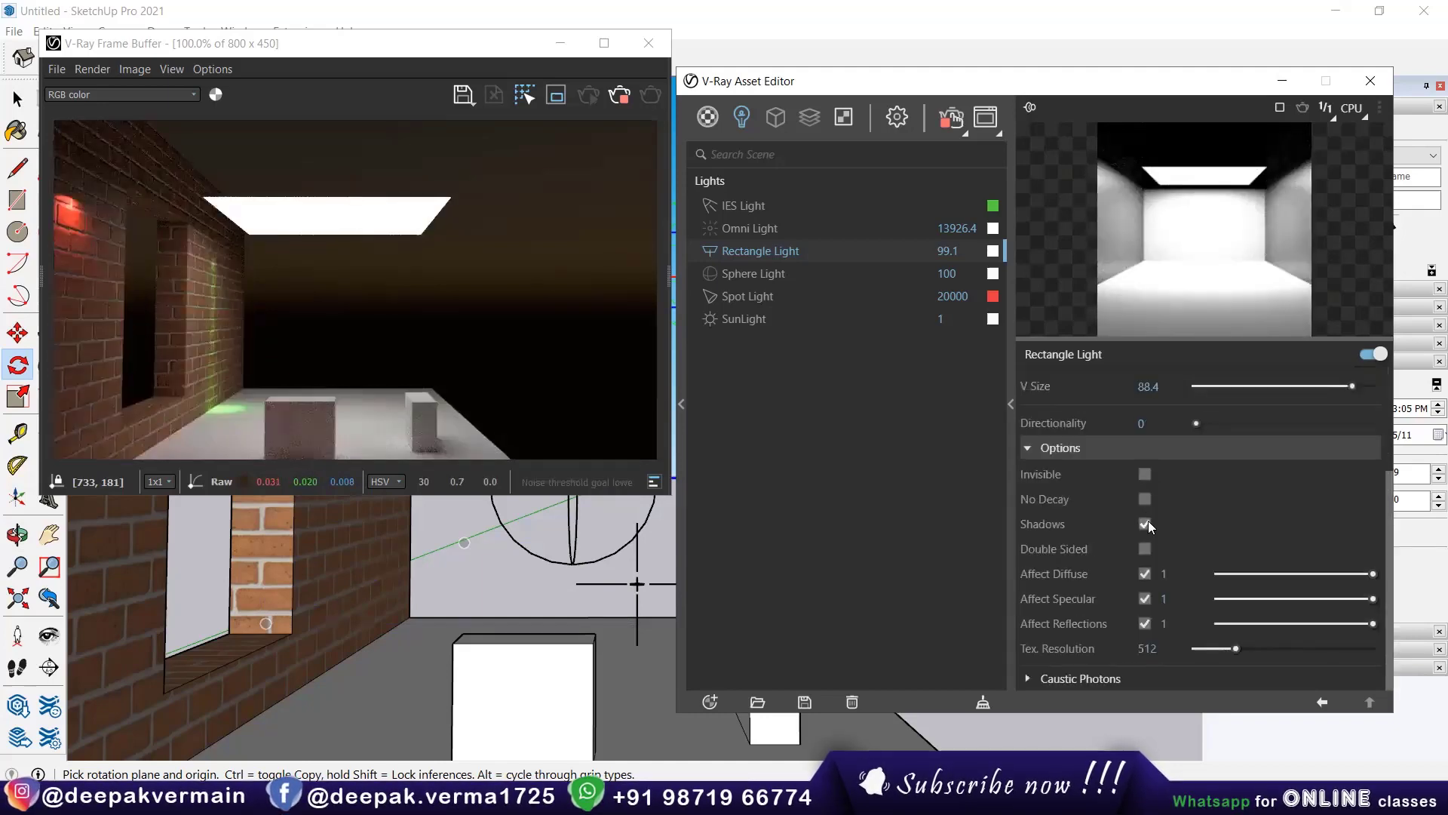
pyautogui.click(1148, 547)
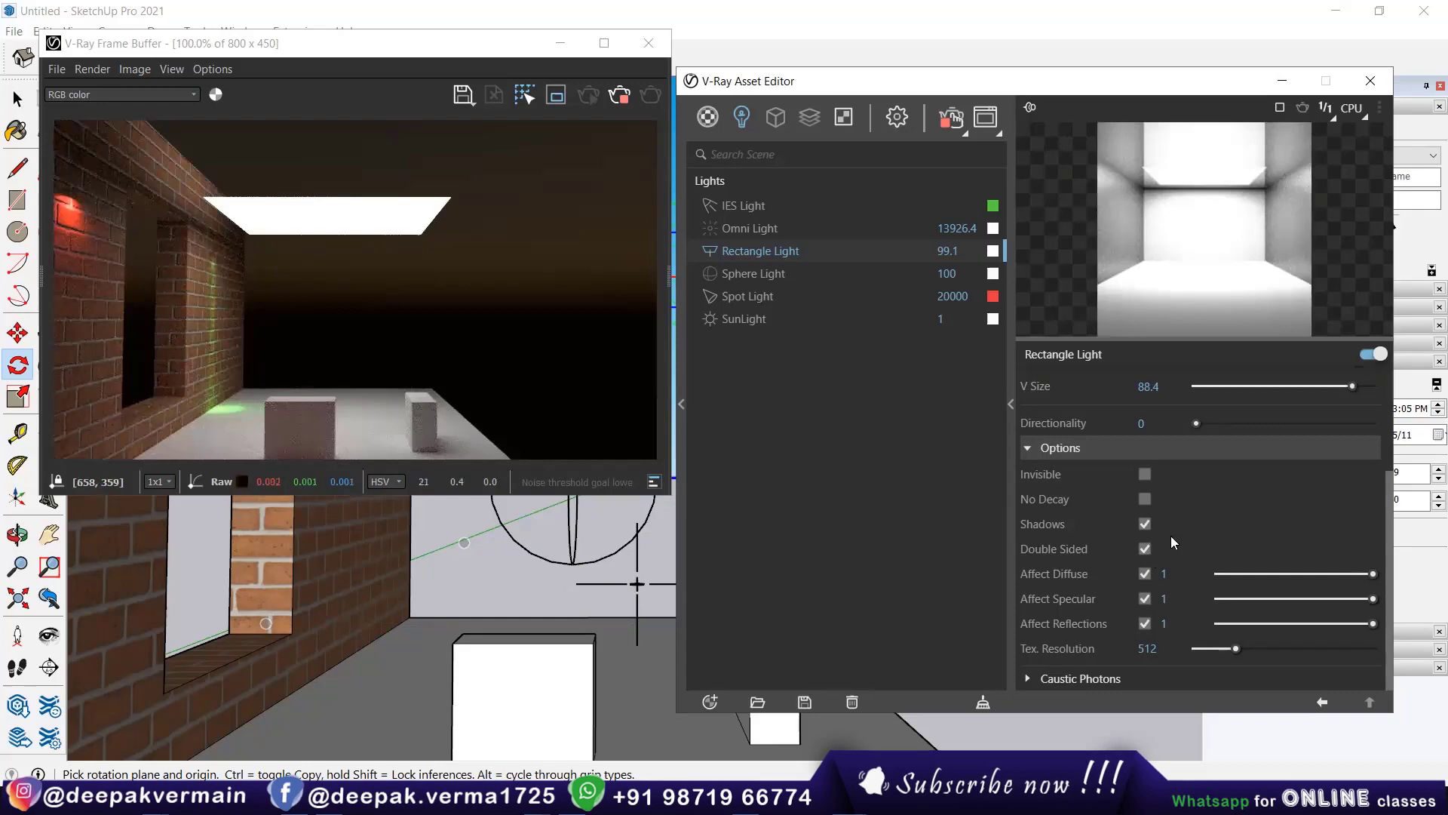
pyautogui.click(1145, 548)
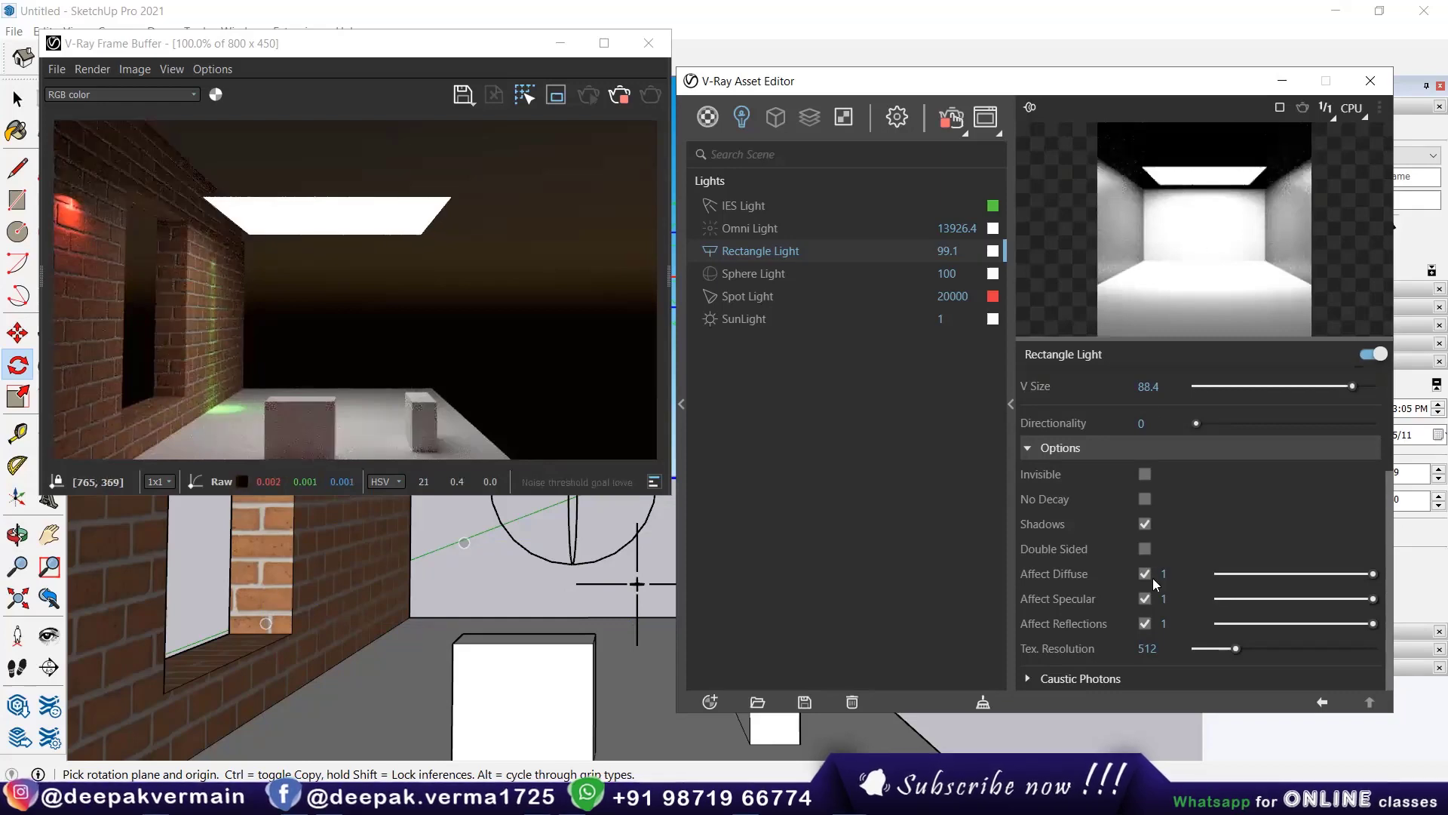
pyautogui.click(1143, 473)
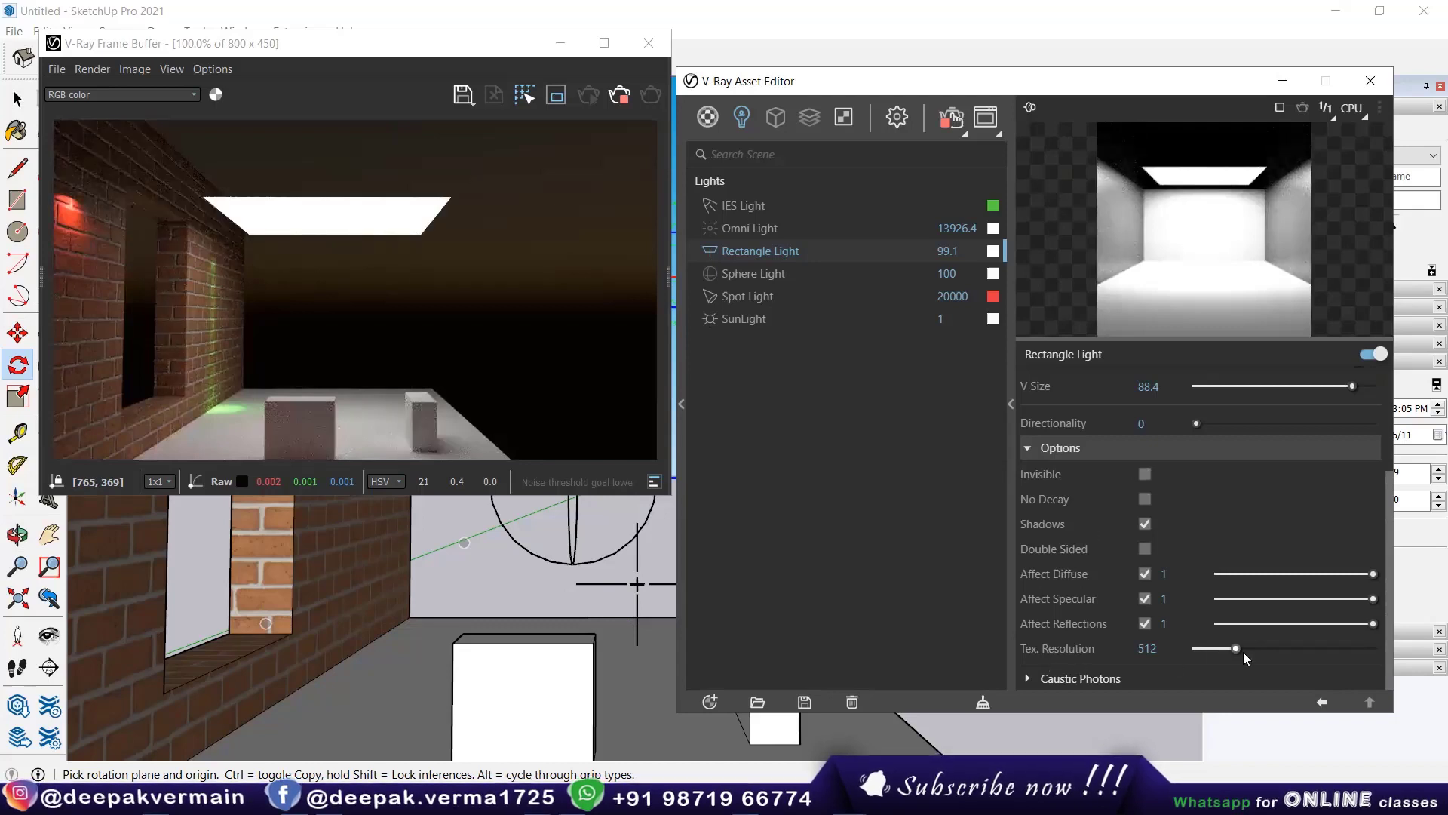
pyautogui.moveTo(1236, 649); pyautogui.dragTo(1303, 648)
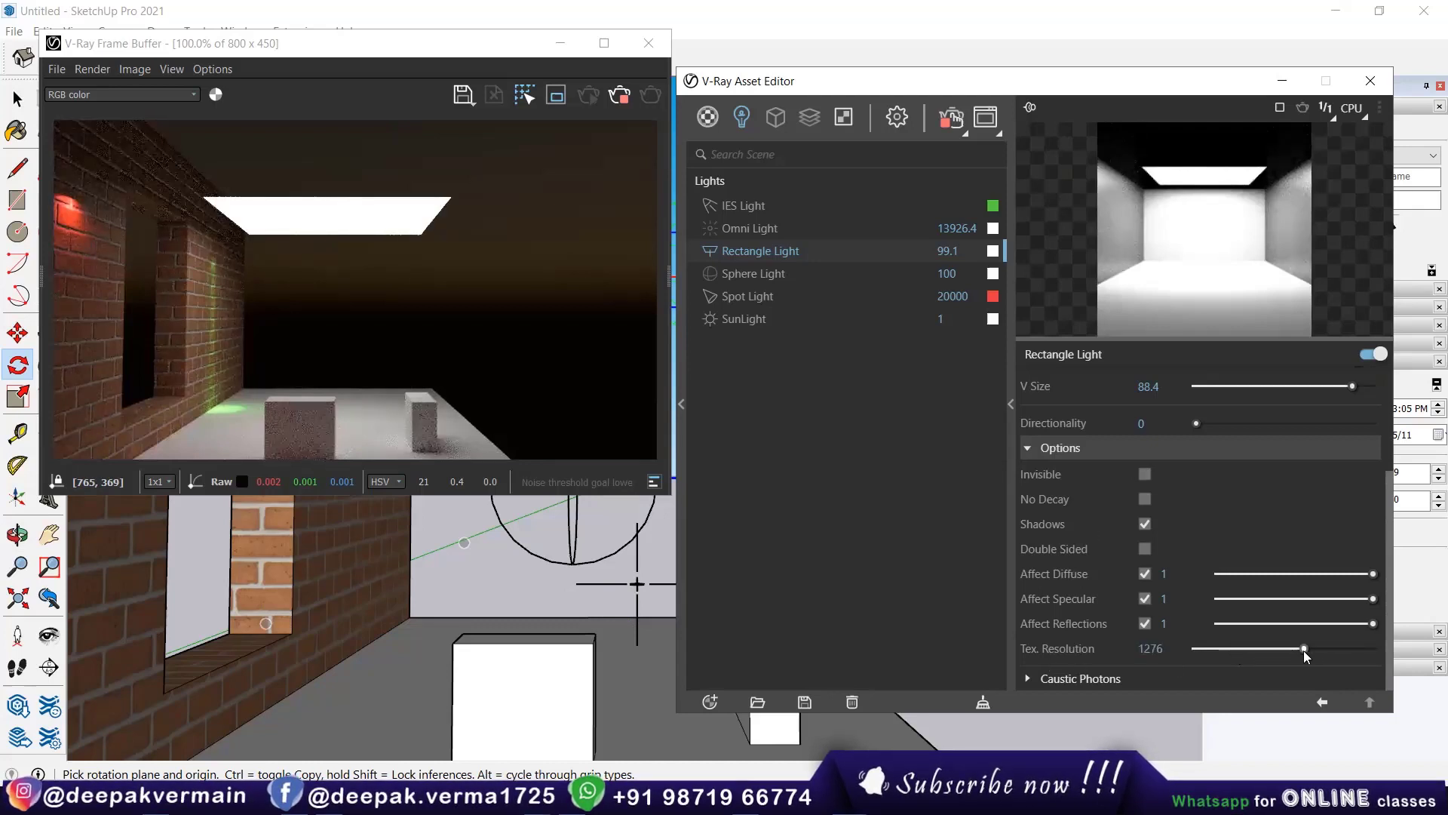
pyautogui.click(1261, 650)
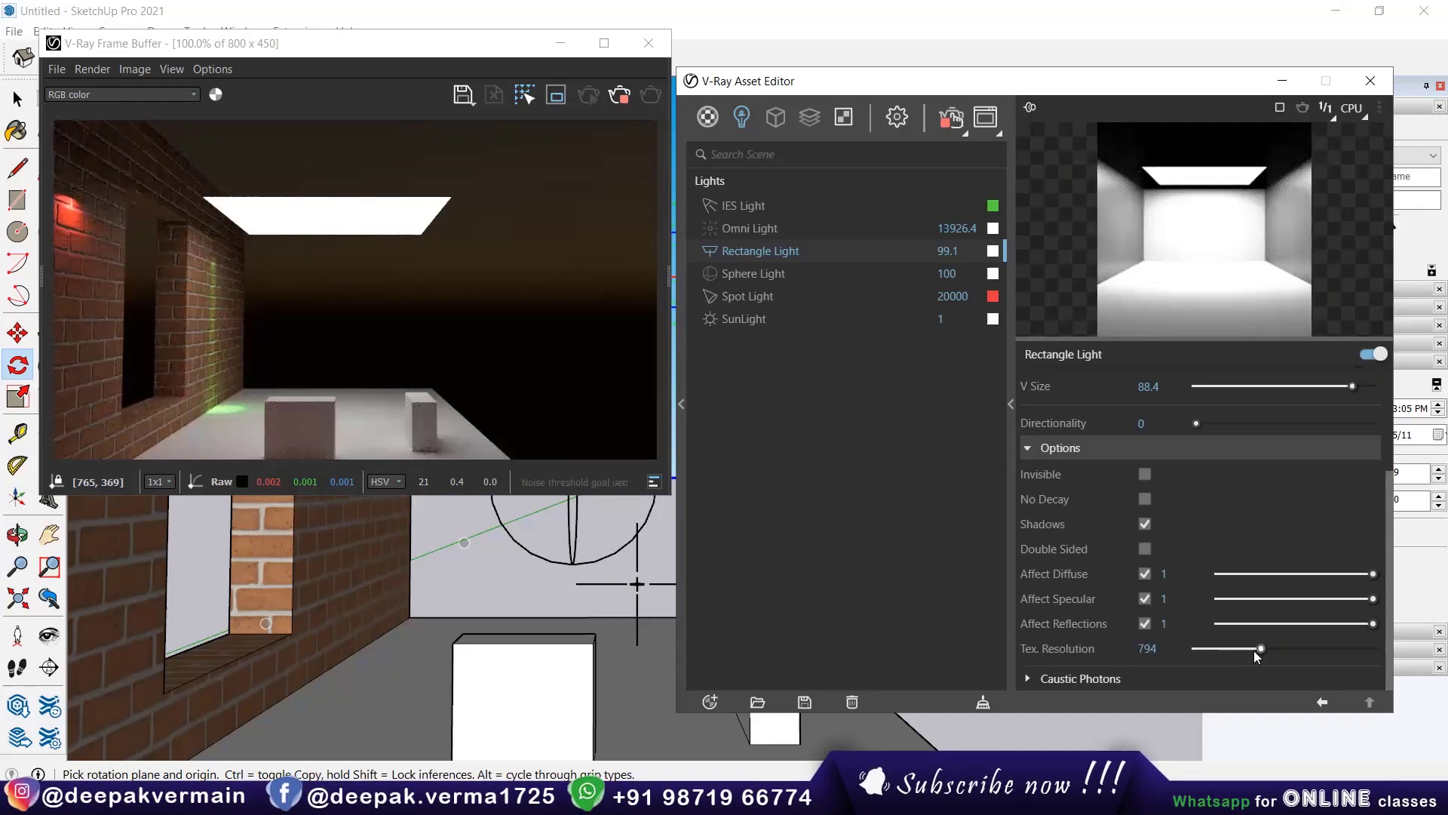
pyautogui.click(1253, 650)
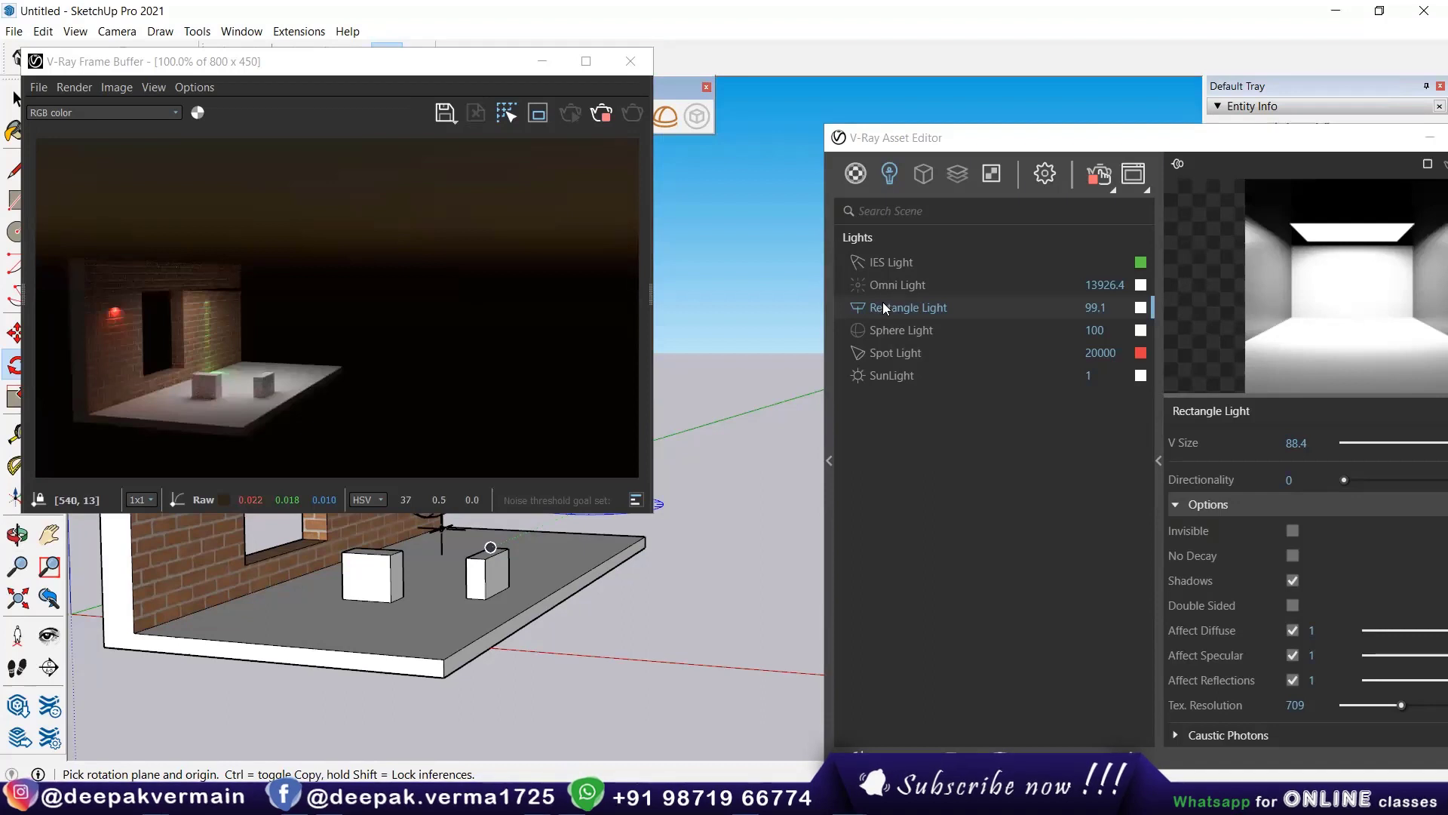
# Step: Select SunLight and lower its vertical angle from 7.1 to -9.7
pyautogui.click(894, 373)
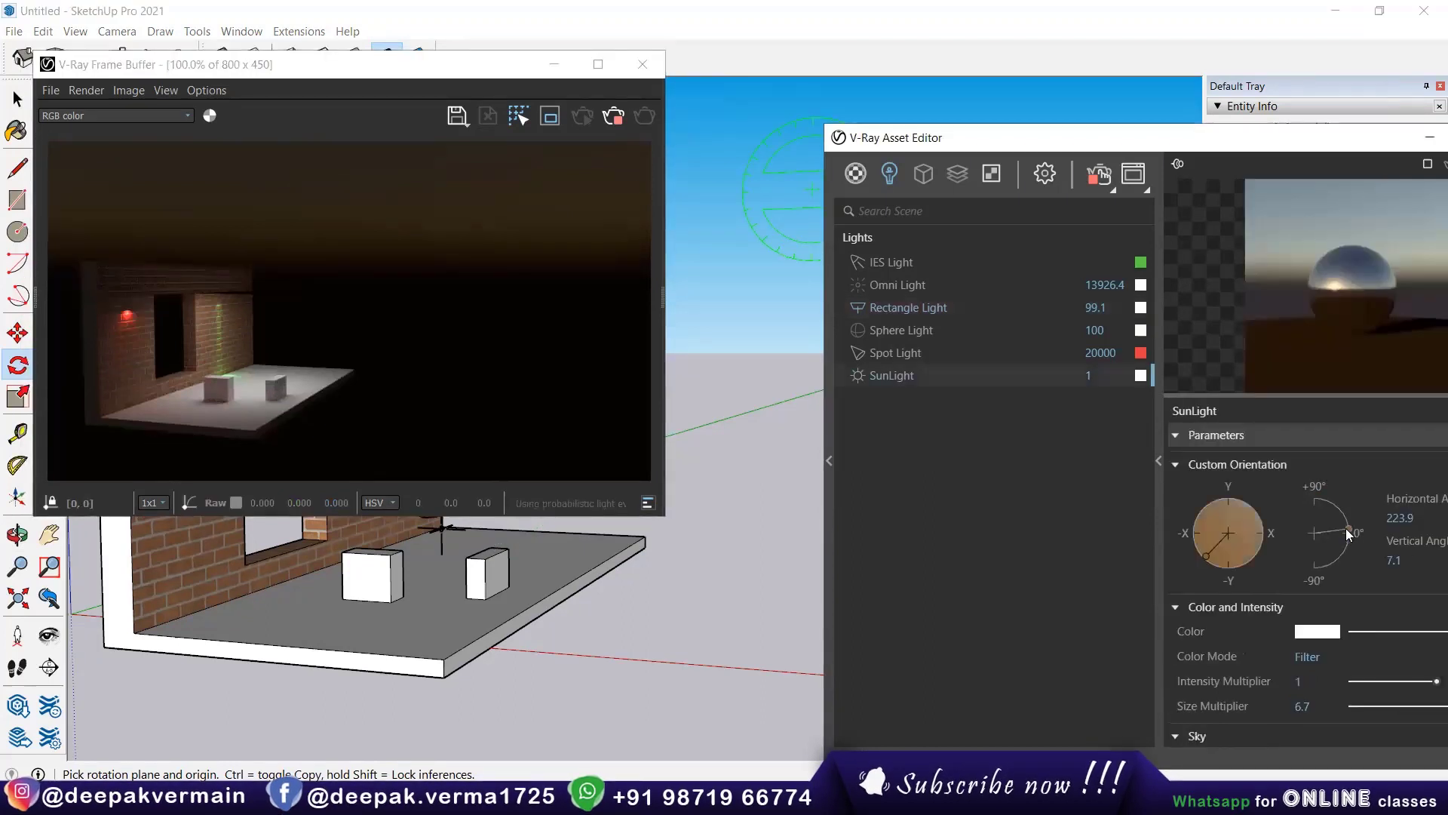
pyautogui.moveTo(1347, 529); pyautogui.dragTo(1348, 540)
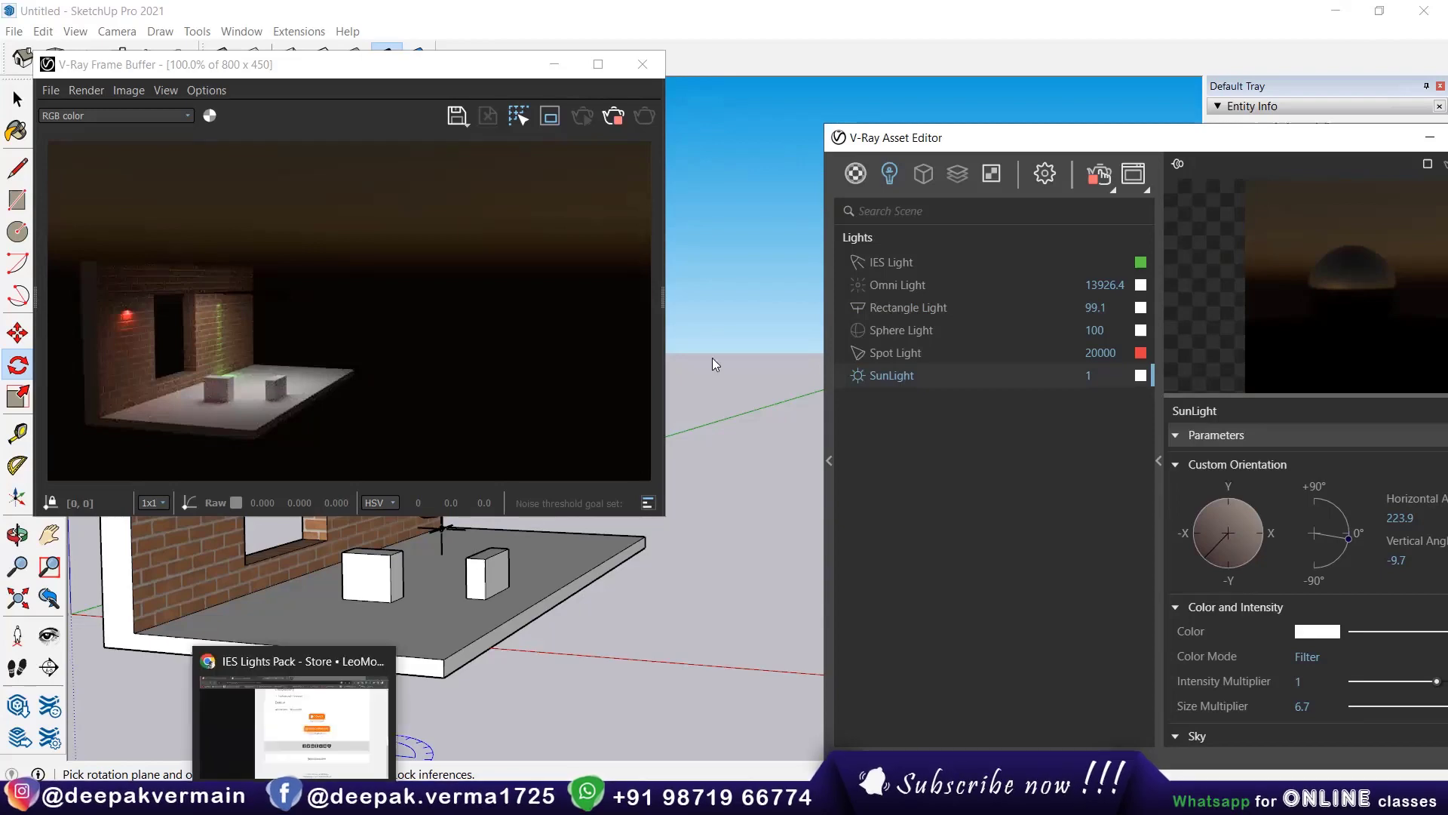
# Step: Search Google for 'hdri images'
pyautogui.write('h')
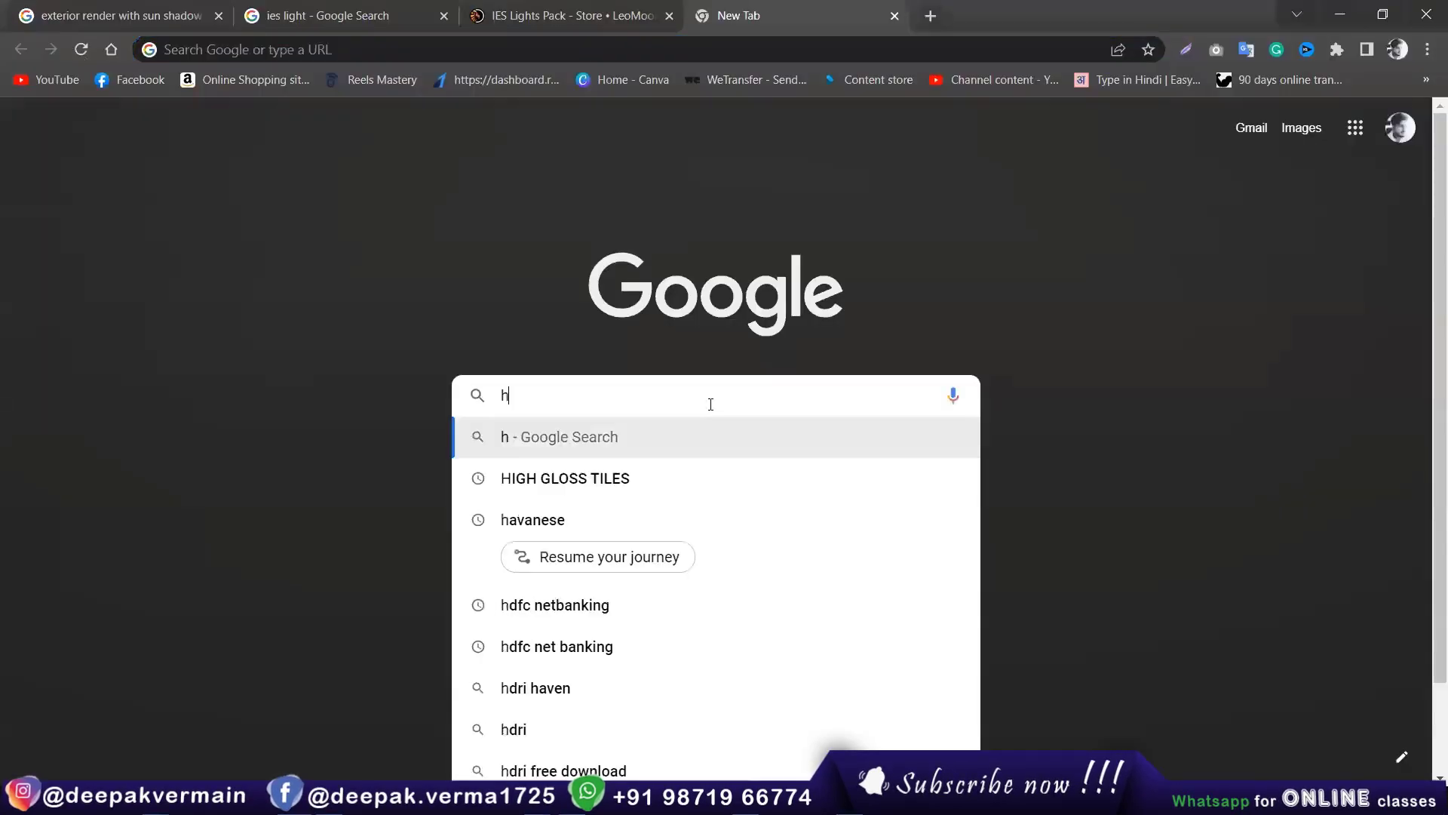
pyautogui.write('dr')
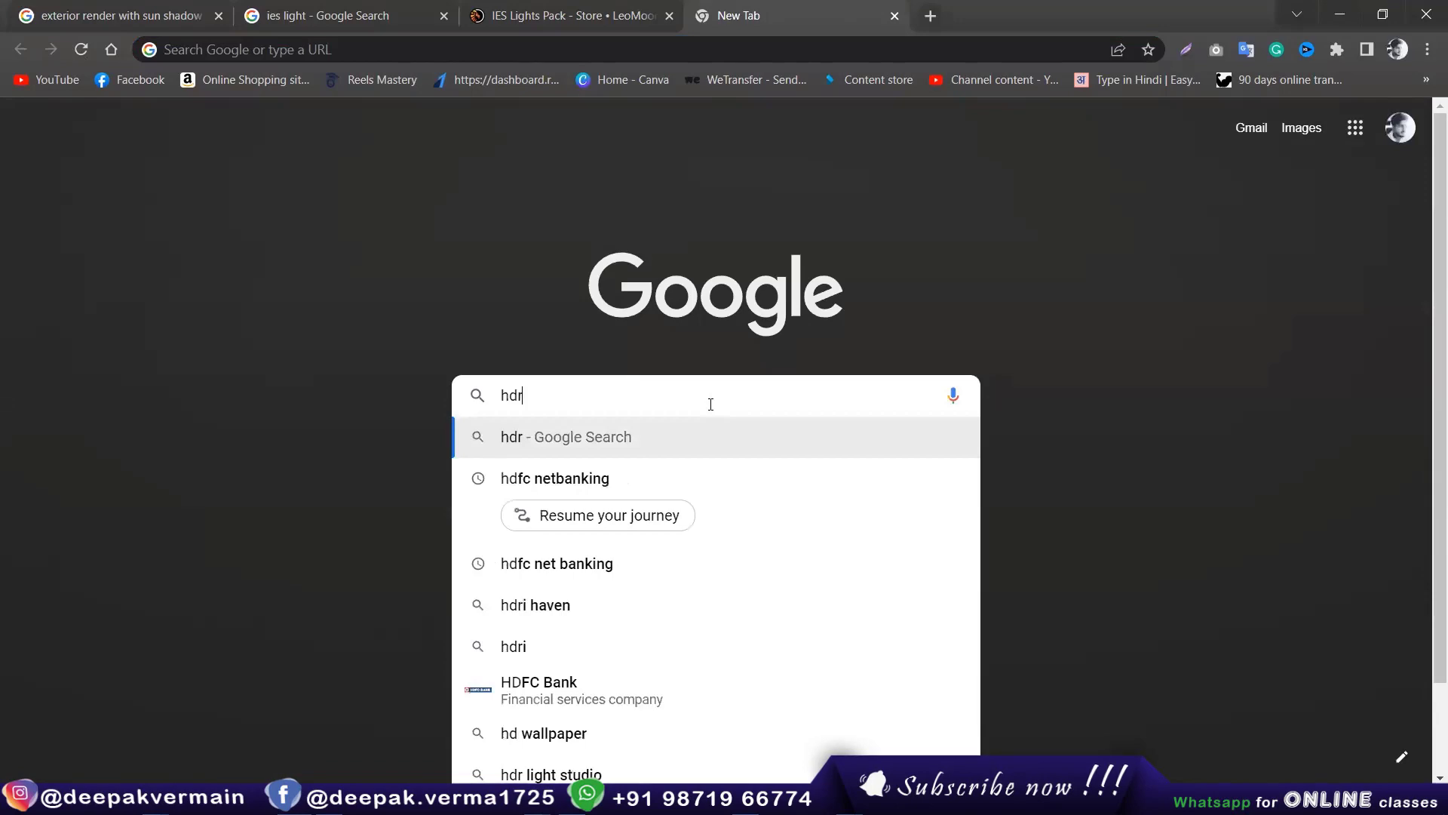
pyautogui.write('i')
pyautogui.press('Down')
pyautogui.press('Return')
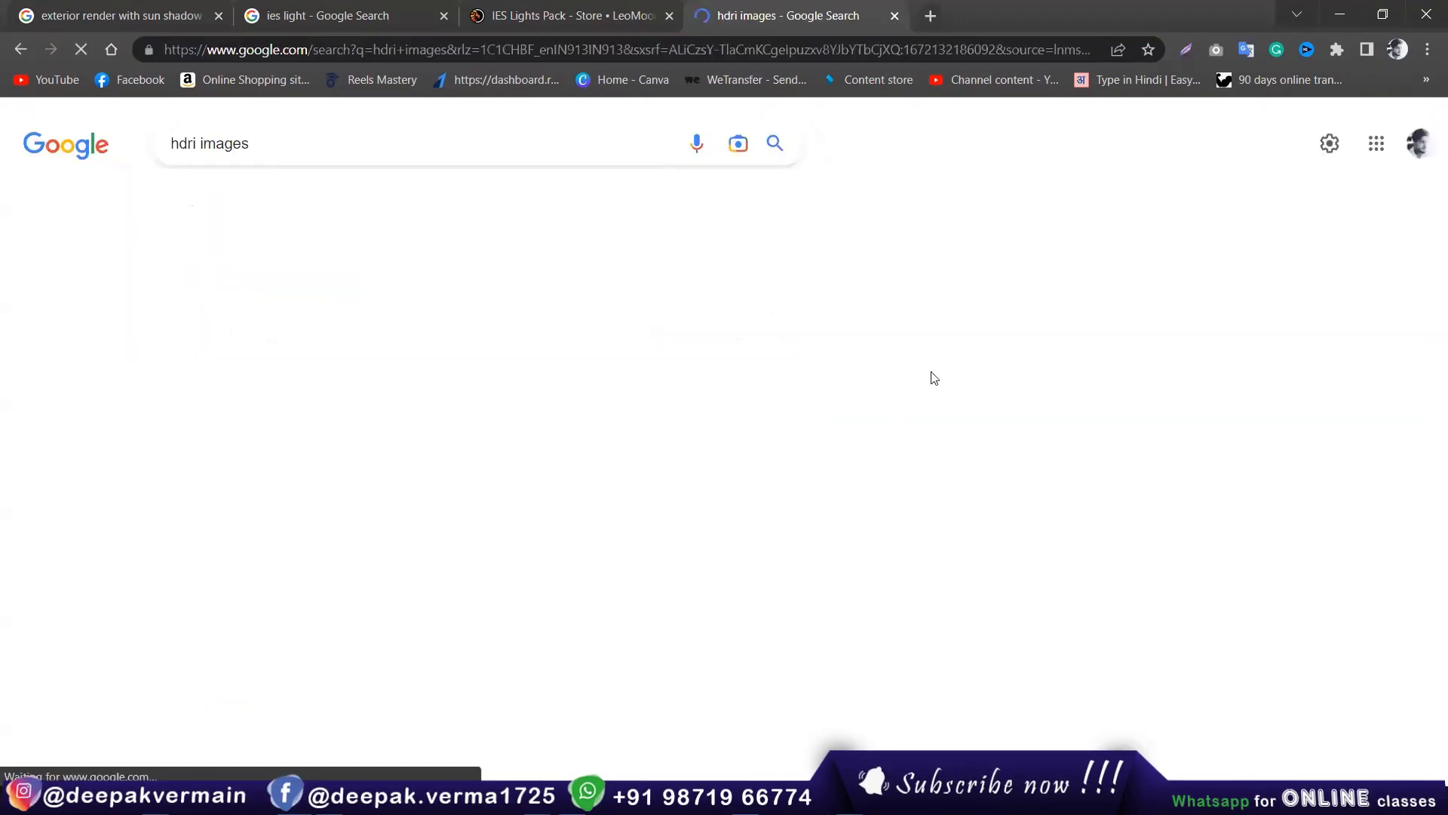
pyautogui.scroll(-1, 1069, 369)
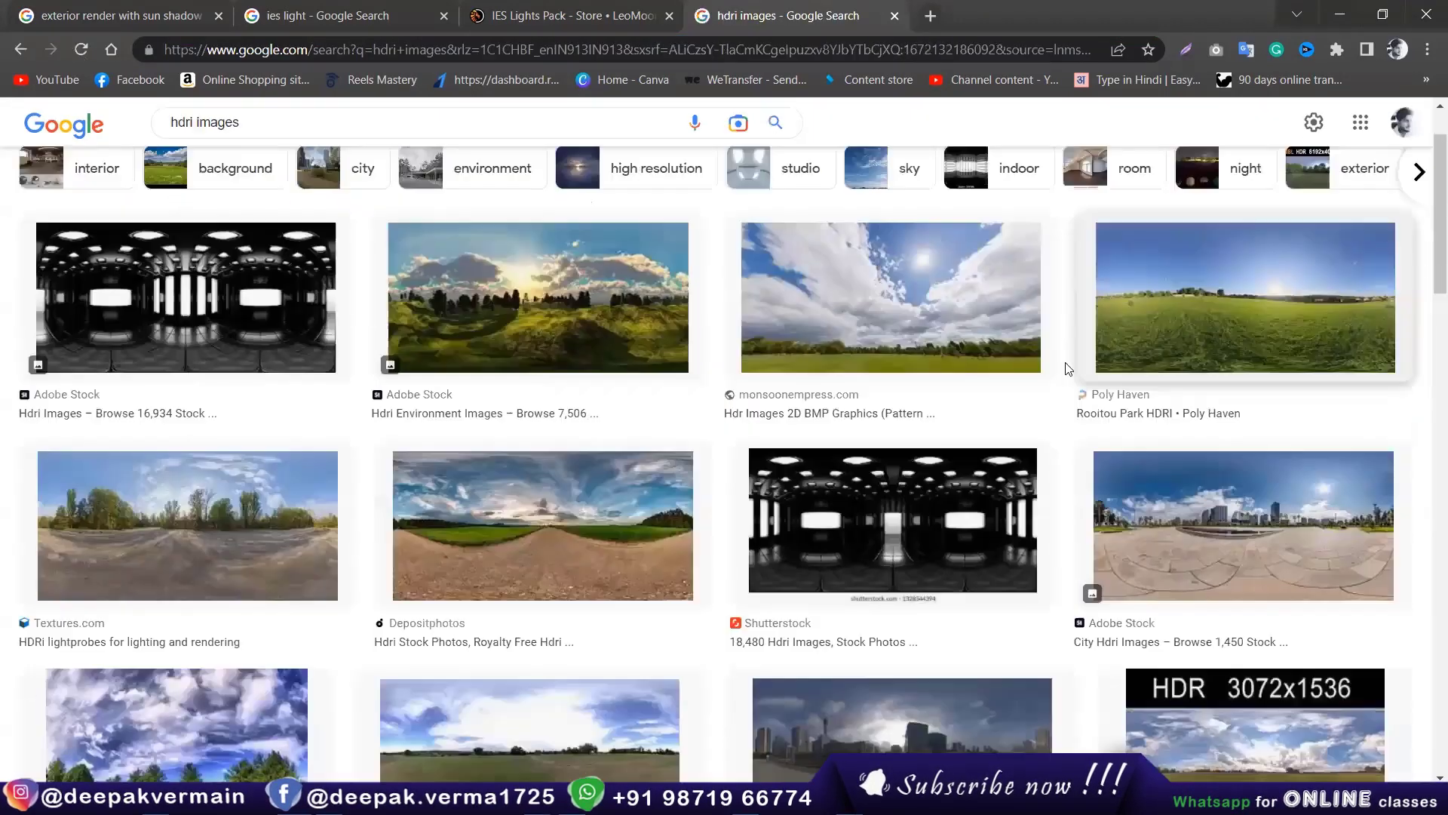
pyautogui.scroll(-1, 1037, 436)
# Step: Preview the dirt-road HDRI, then the MR HDRI List environment maps
pyautogui.click(632, 427)
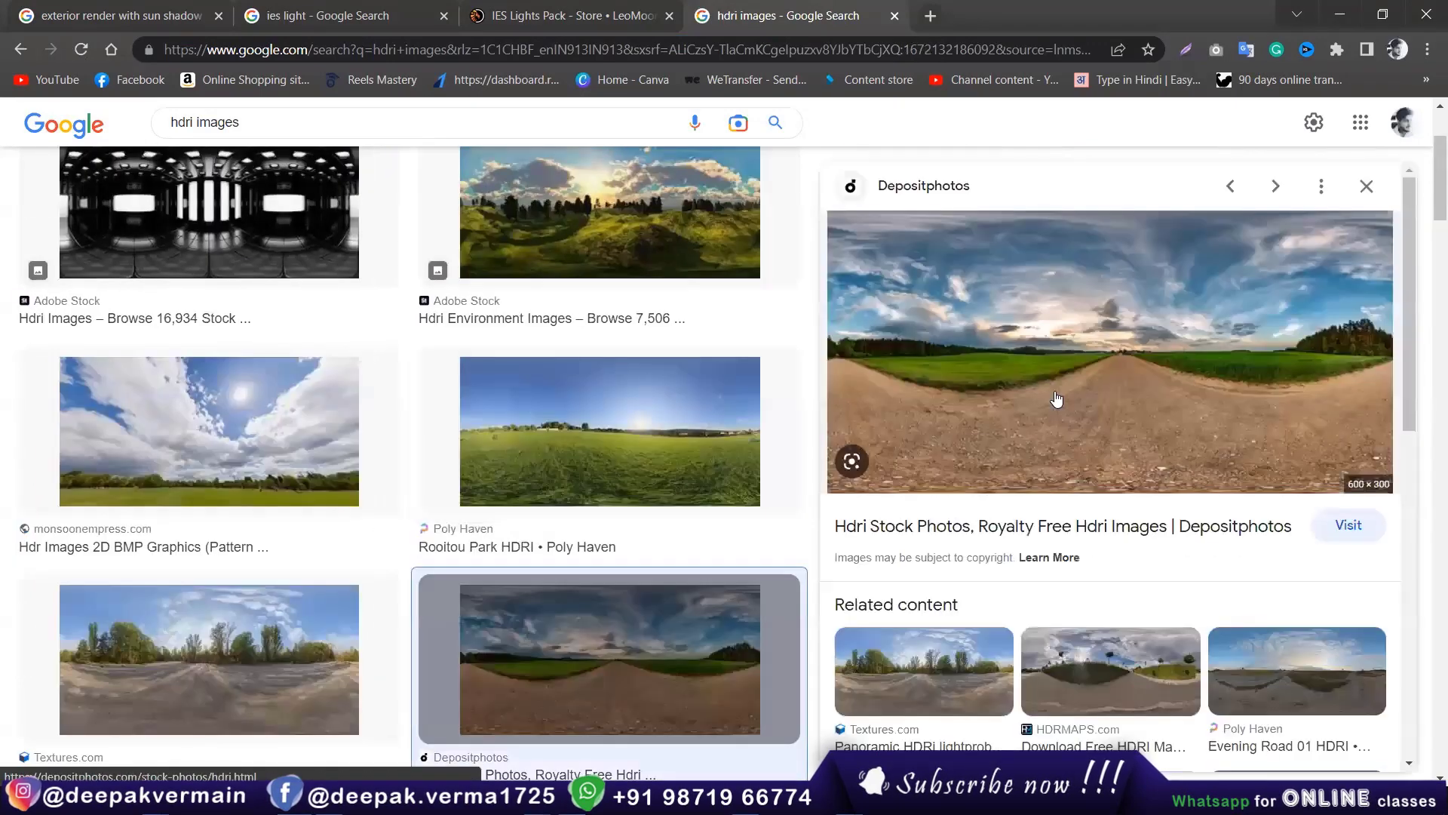
pyautogui.scroll(-5, 651, 421)
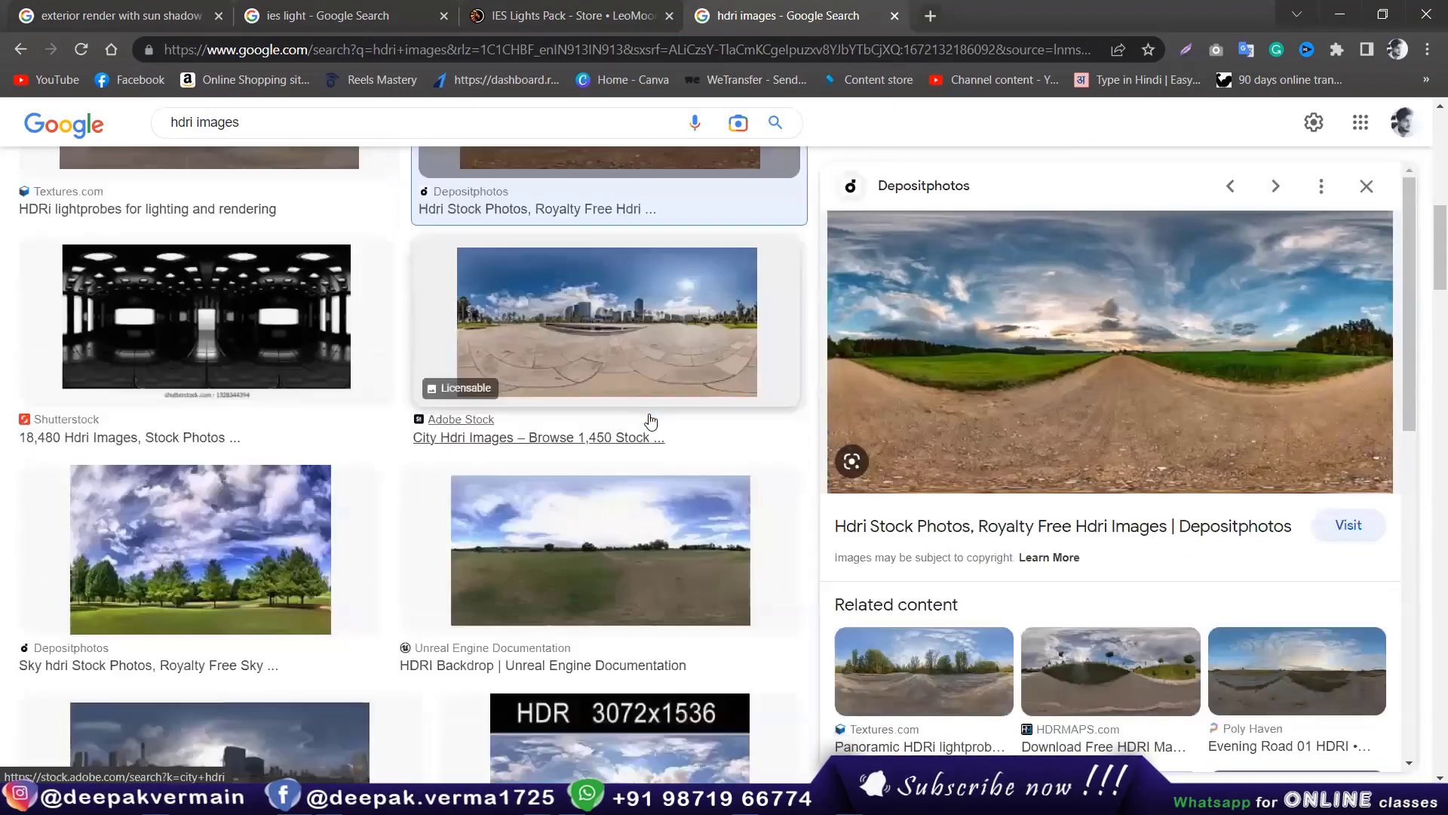
pyautogui.scroll(-5, 651, 421)
pyautogui.scroll(-4, 425, 505)
pyautogui.click(425, 505)
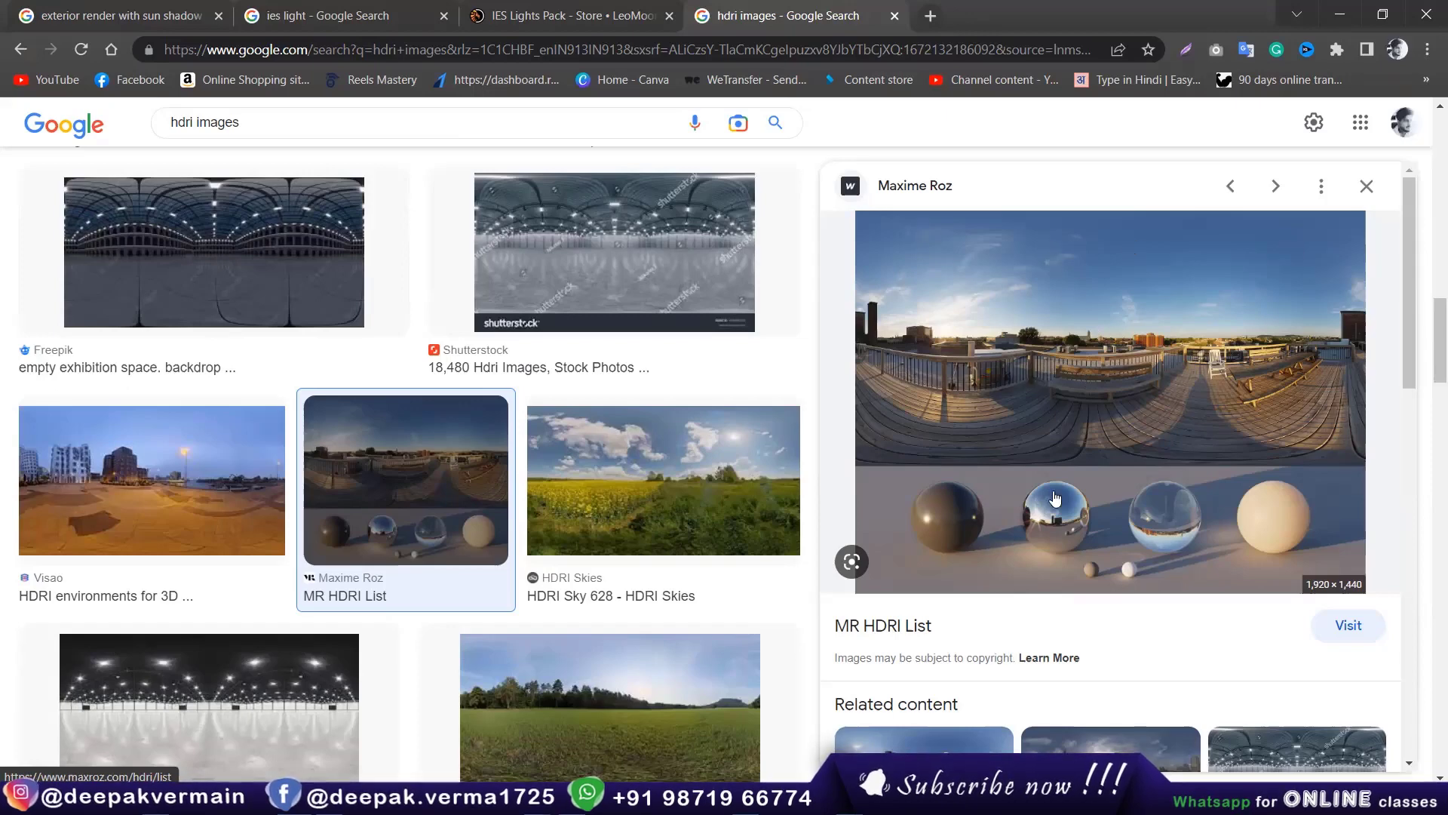
pyautogui.scroll(-5, 1109, 414)
pyautogui.click(962, 411)
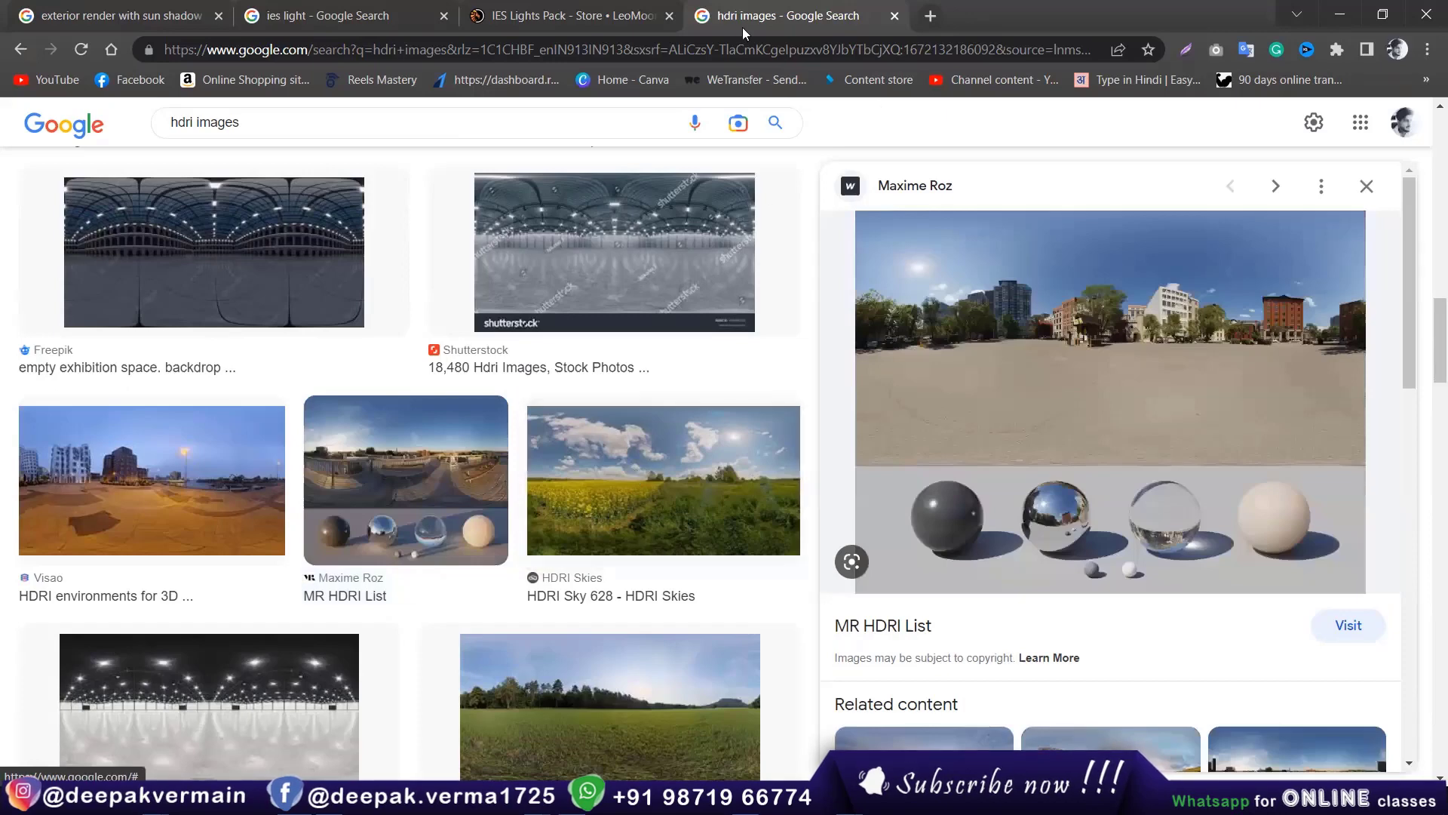
# Step: Search for 'hdri haven' in a new browser tab
pyautogui.hotkey('ctrl', 't')
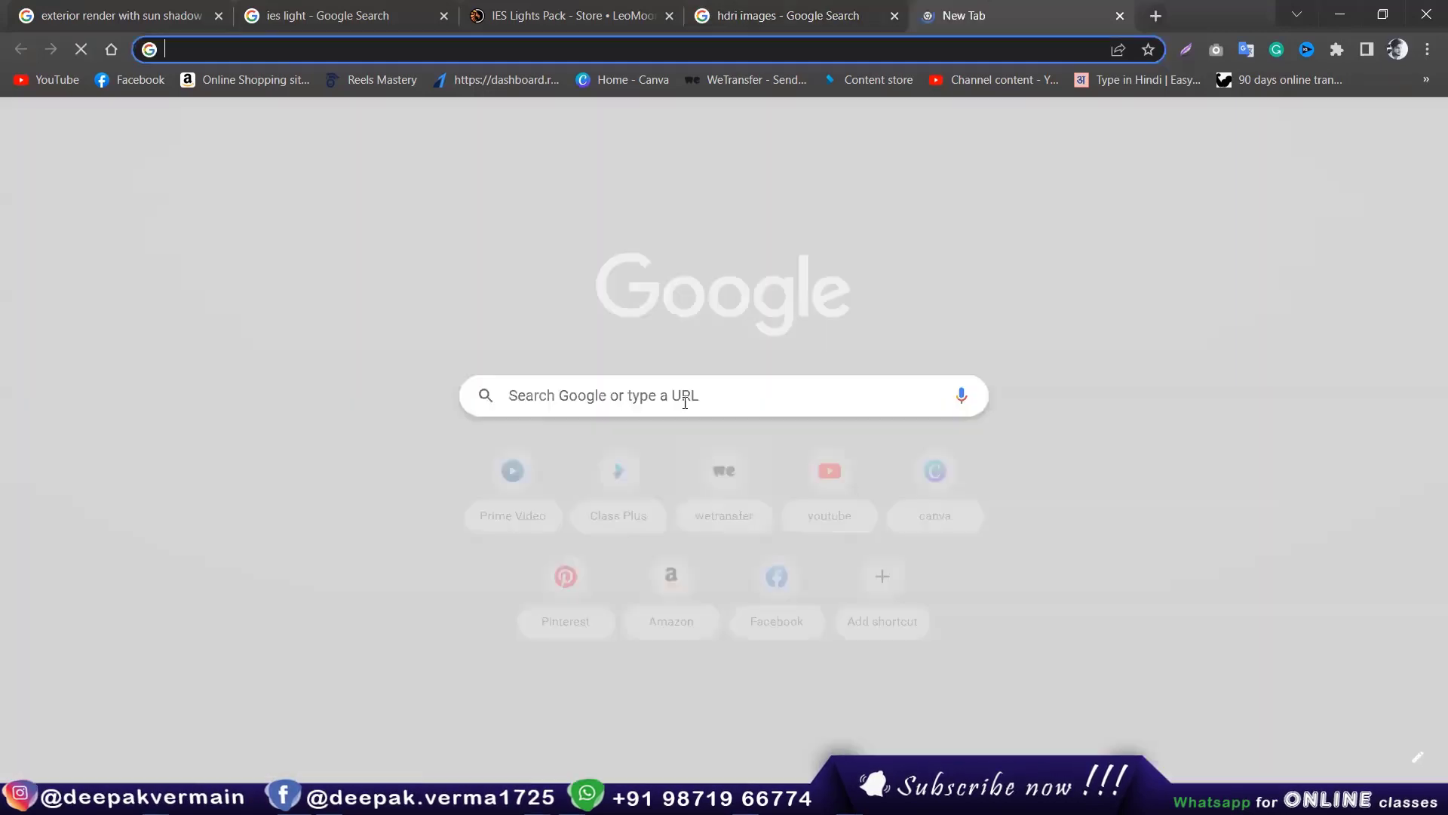
pyautogui.click(684, 402)
pyautogui.write('hdri')
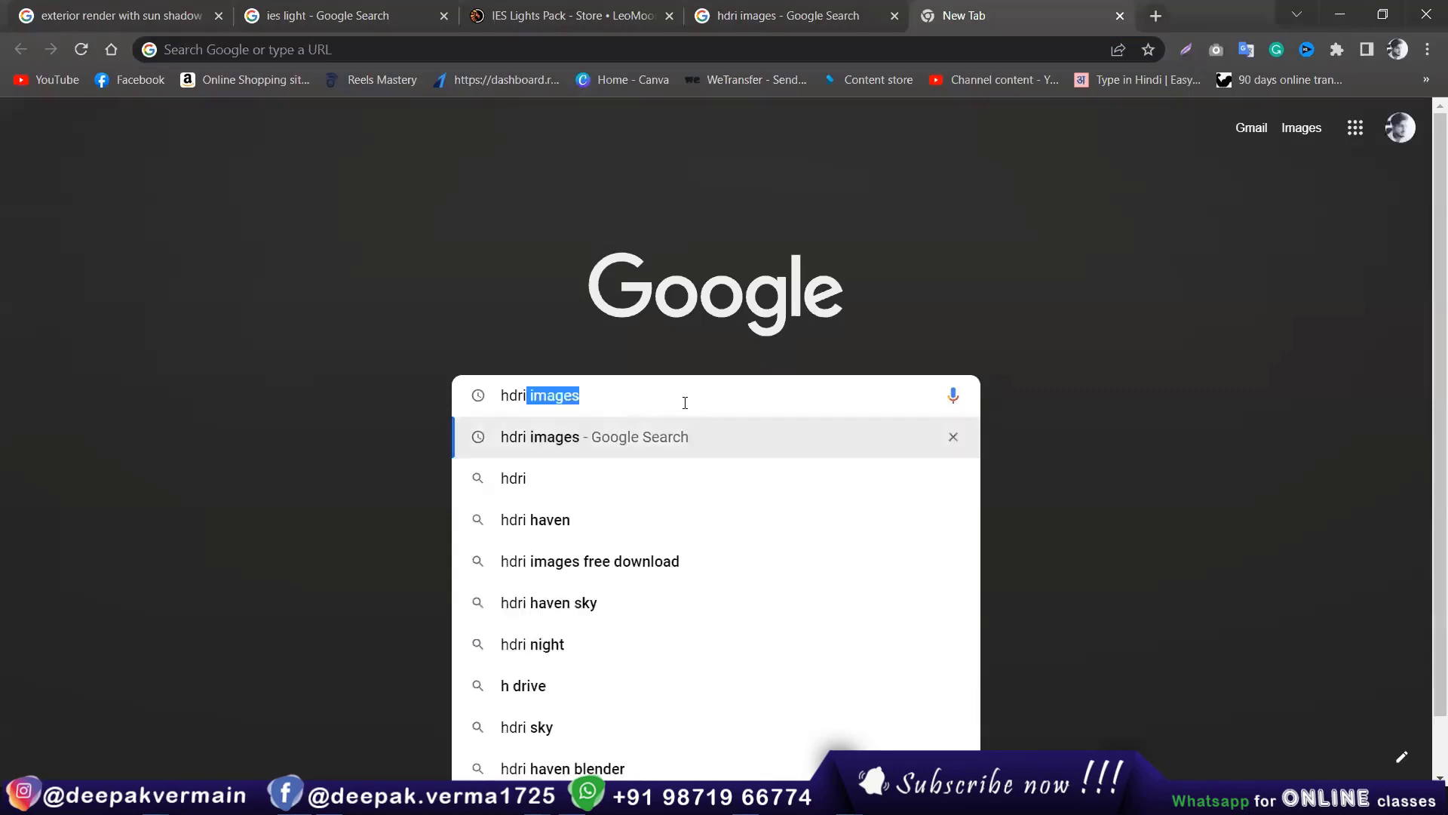
pyautogui.write(' h')
pyautogui.press('Down')
pyautogui.press('Down')
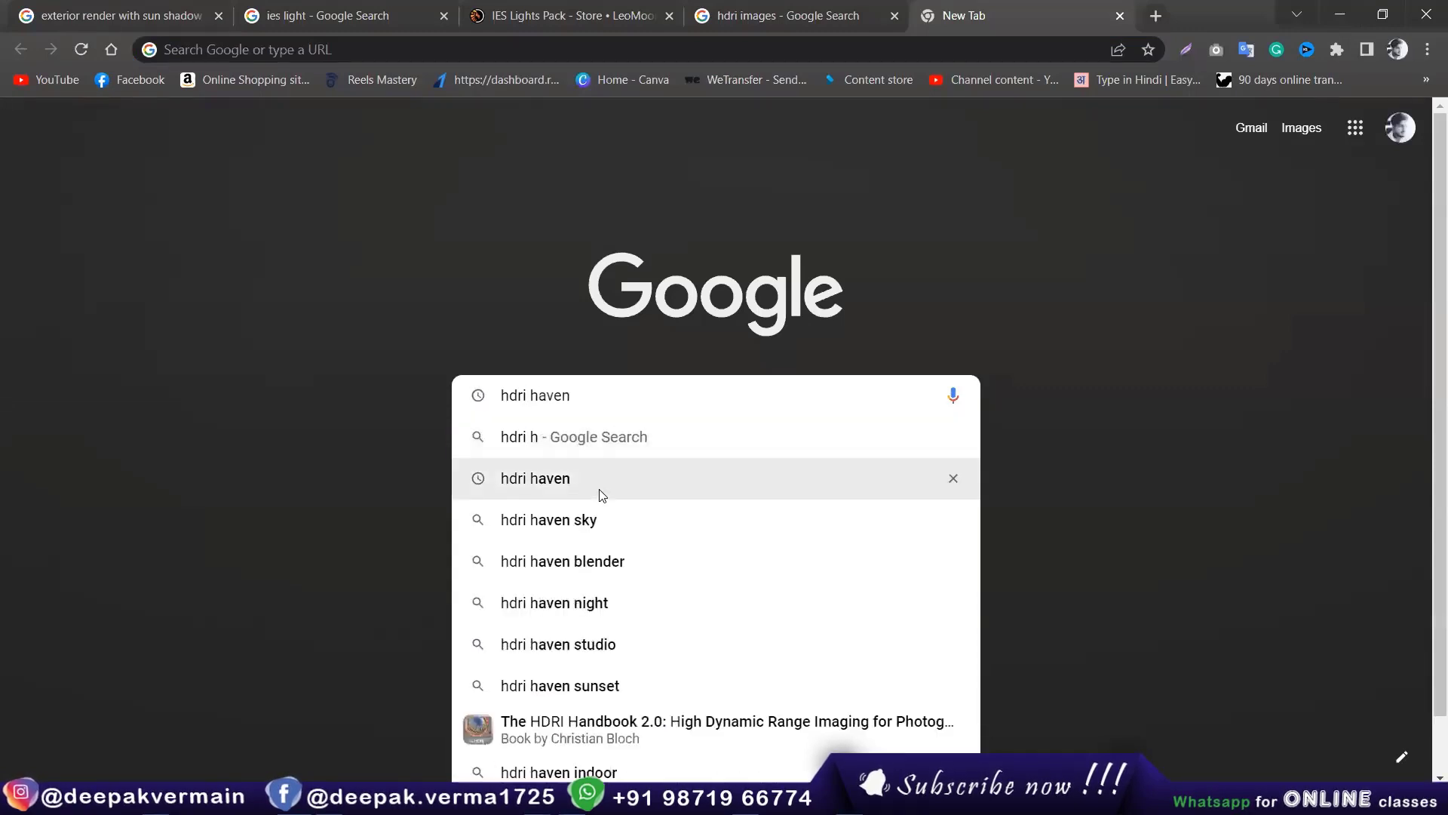
pyautogui.press('Return')
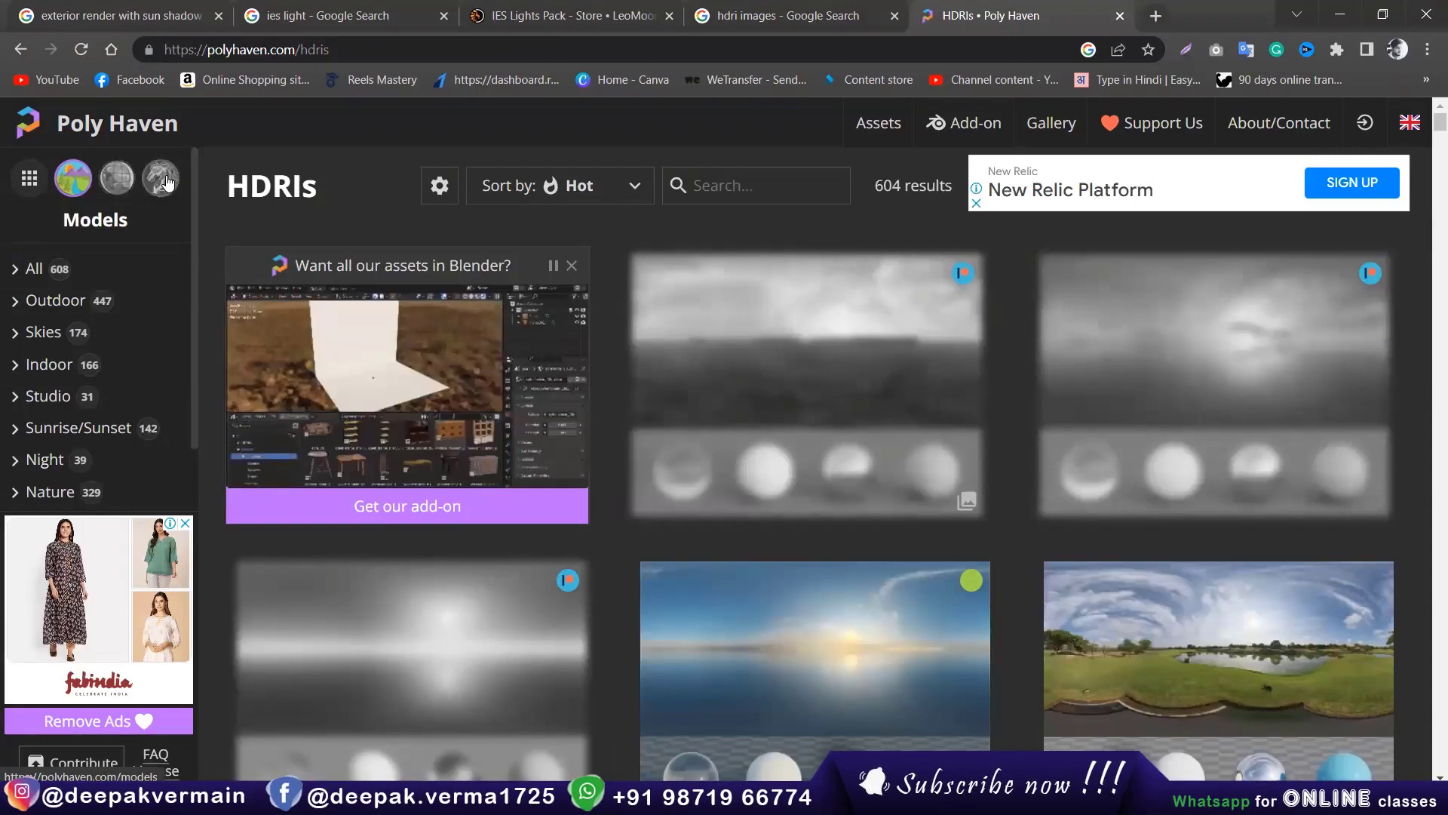
# Step: Scroll the Poly Haven HDRIs grid down to the Belfast Farmhouse thumbnail
pyautogui.scroll(-5, 648, 390)
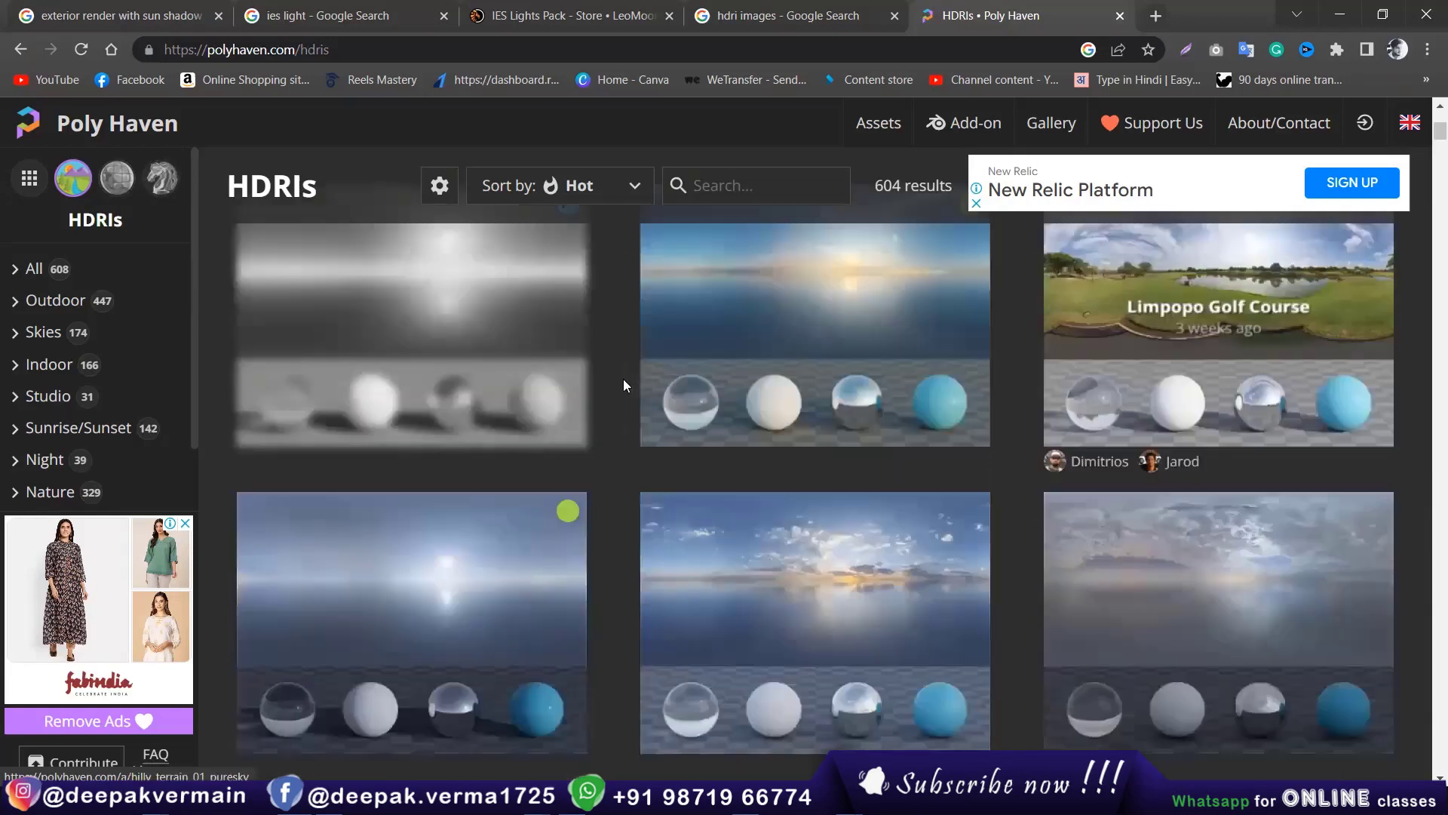
pyautogui.scroll(1, 1130, 516)
pyautogui.scroll(-4, 437, 480)
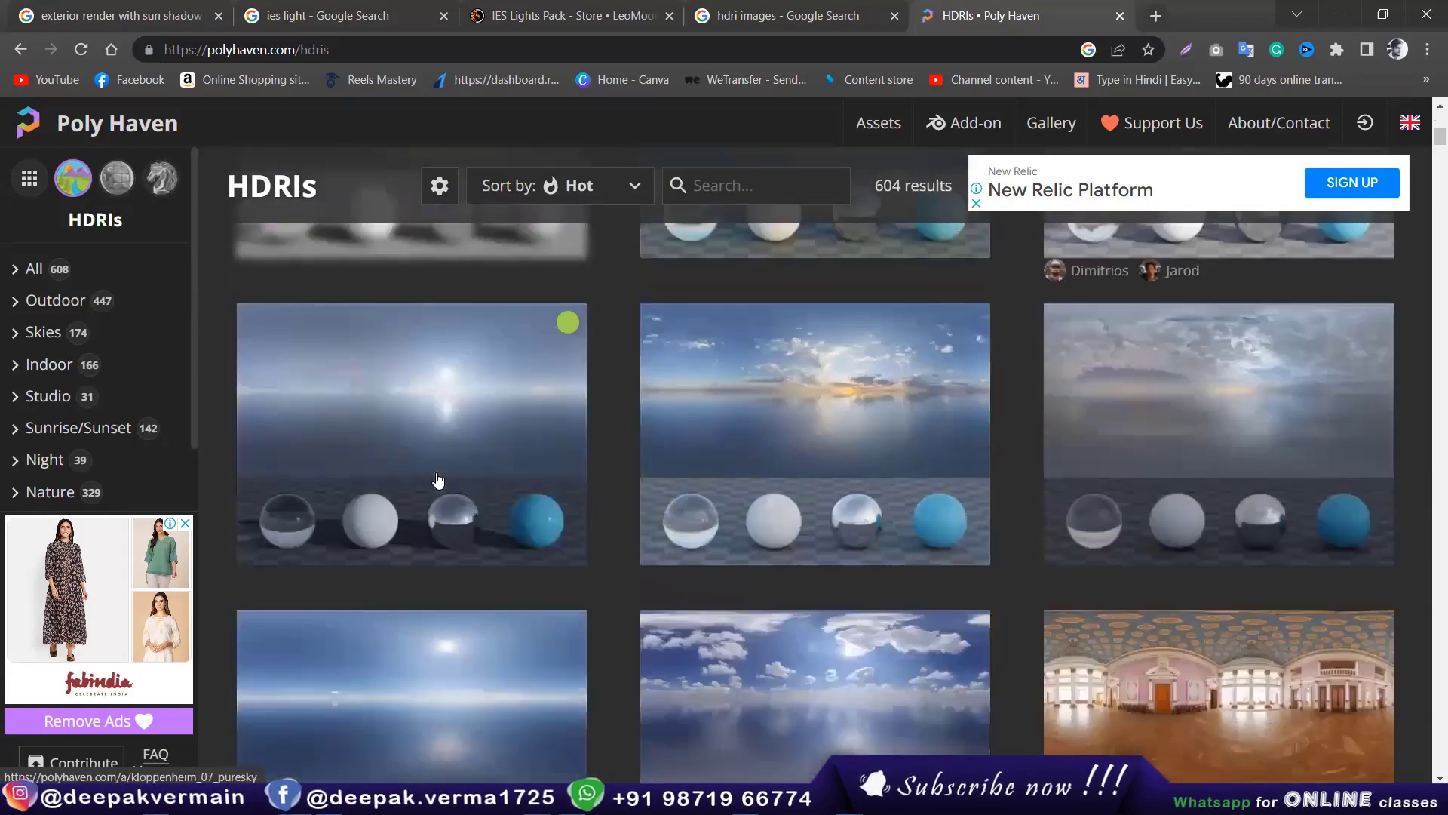
pyautogui.scroll(-3, 924, 574)
pyautogui.scroll(-4, 573, 556)
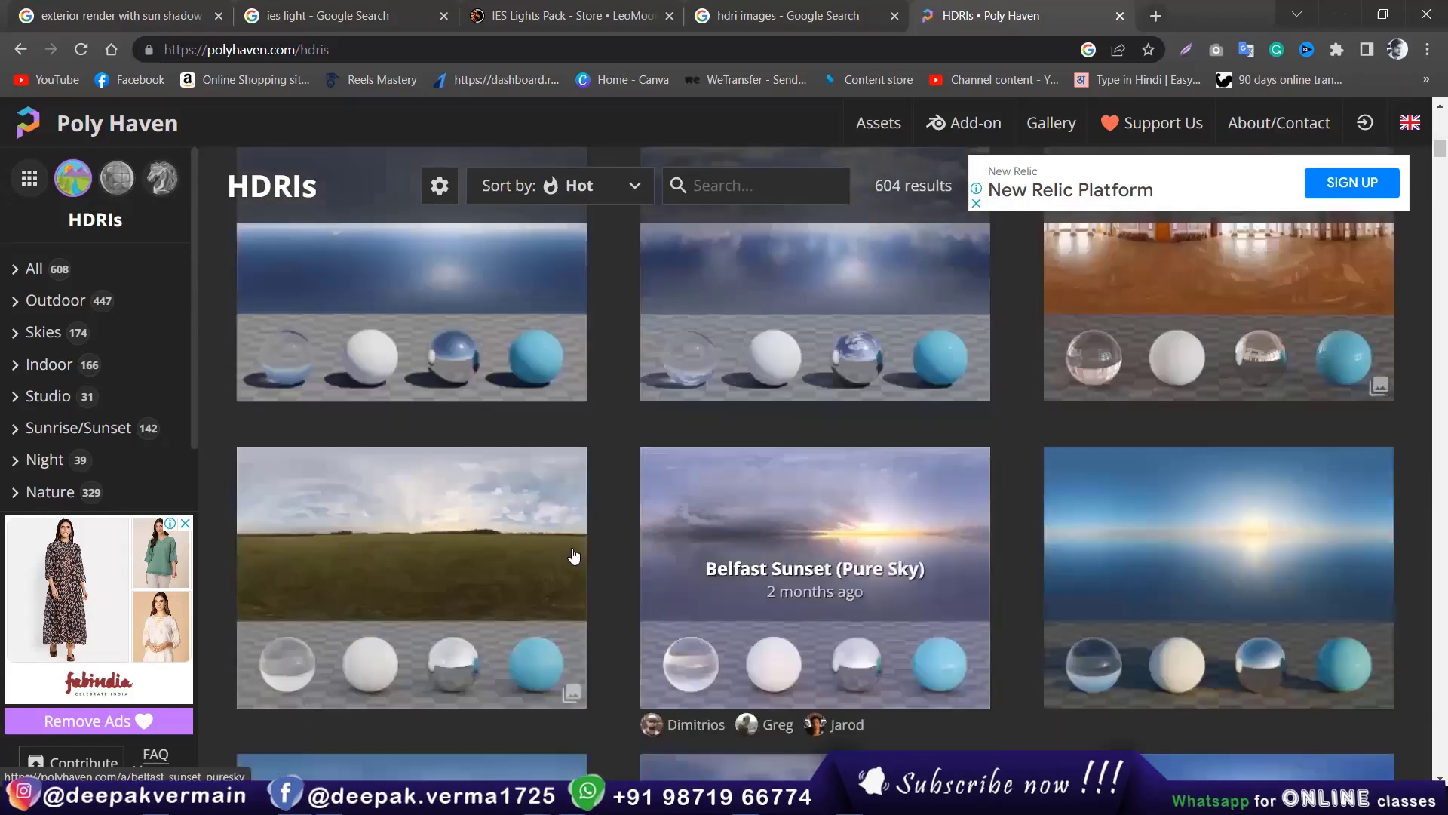
pyautogui.scroll(-7, 442, 369)
pyautogui.scroll(-7, 612, 537)
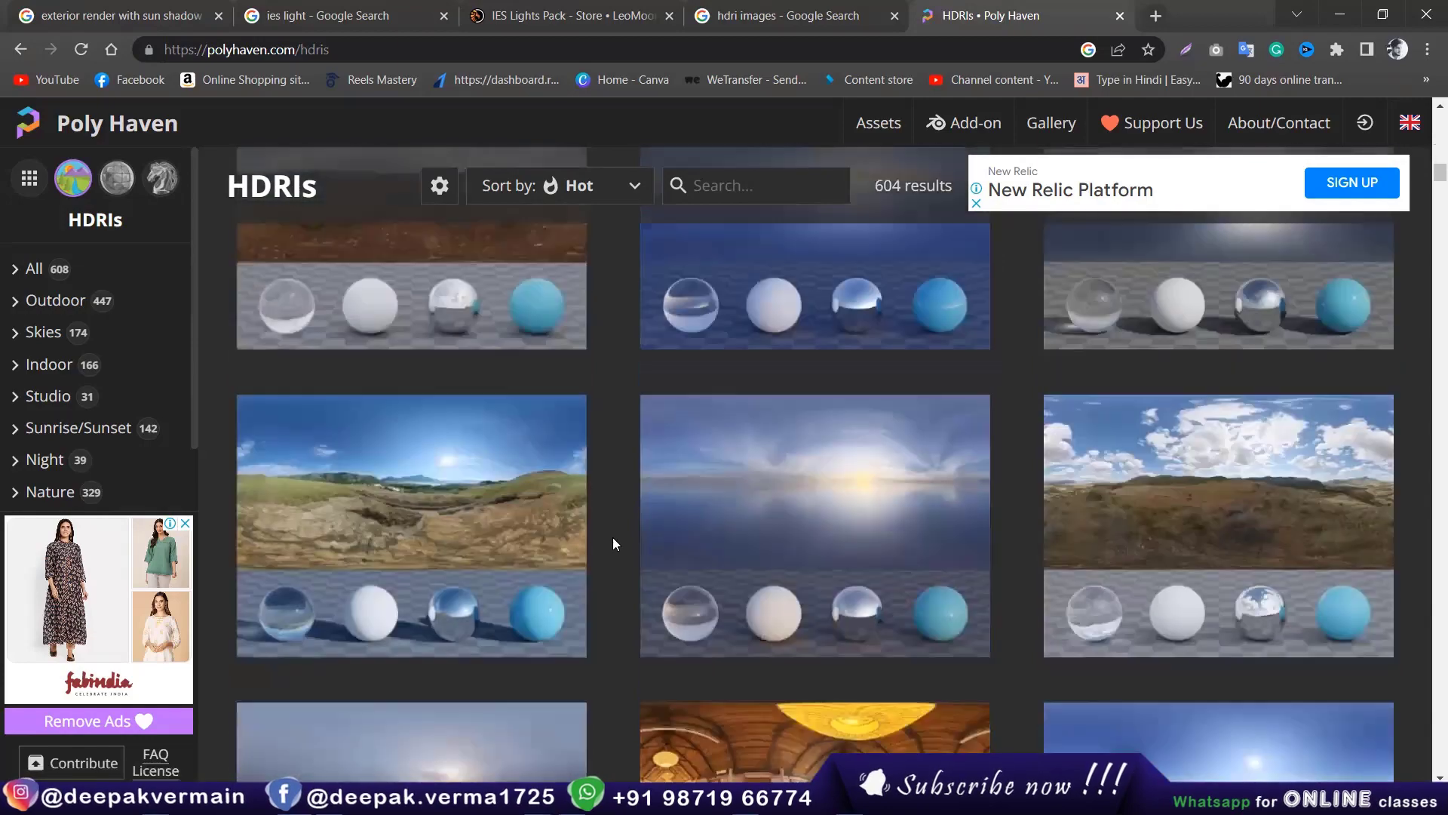
pyautogui.scroll(-3, 612, 537)
pyautogui.scroll(-3, 613, 537)
pyautogui.scroll(-3, 612, 537)
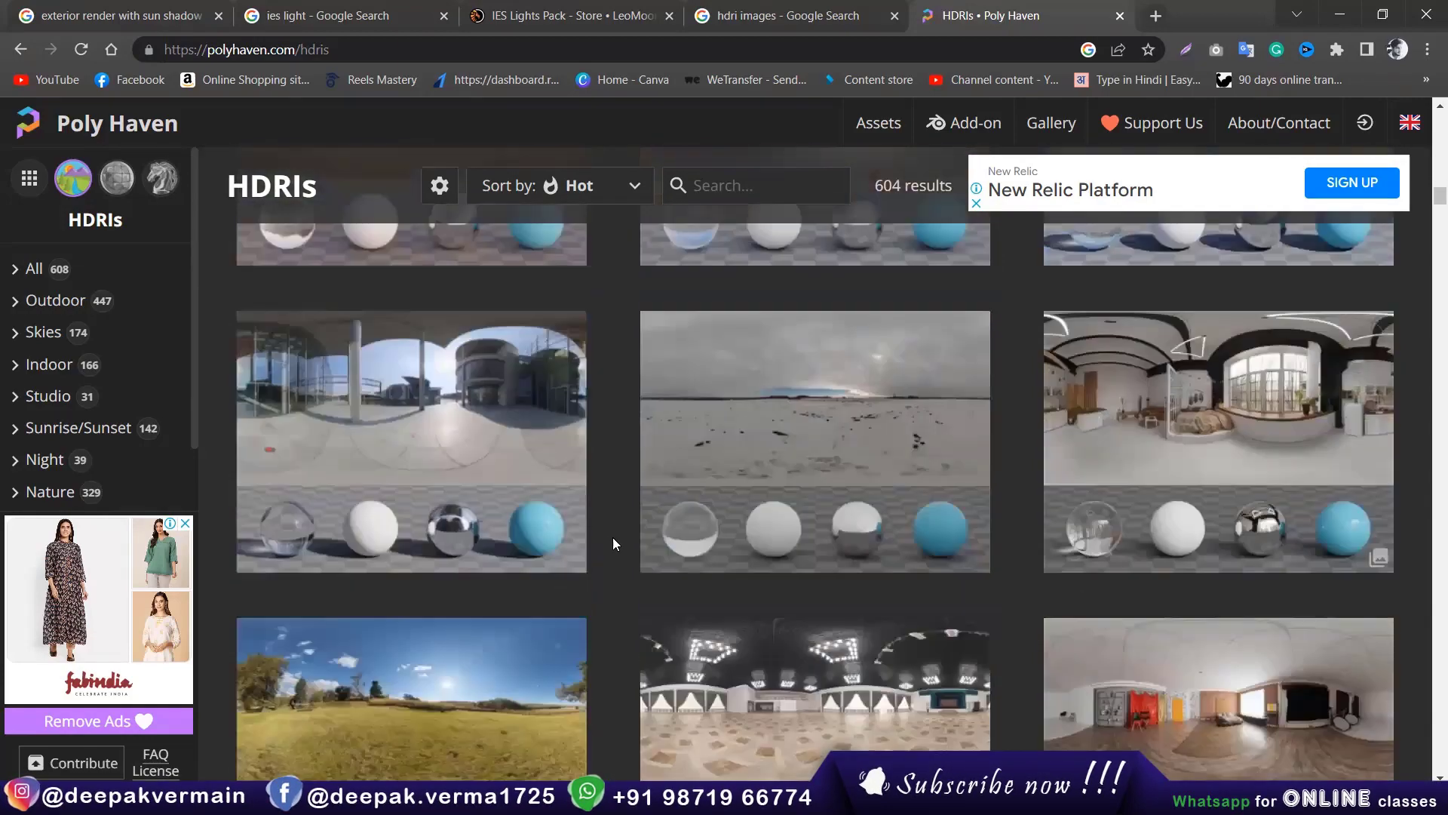
pyautogui.scroll(-3, 612, 538)
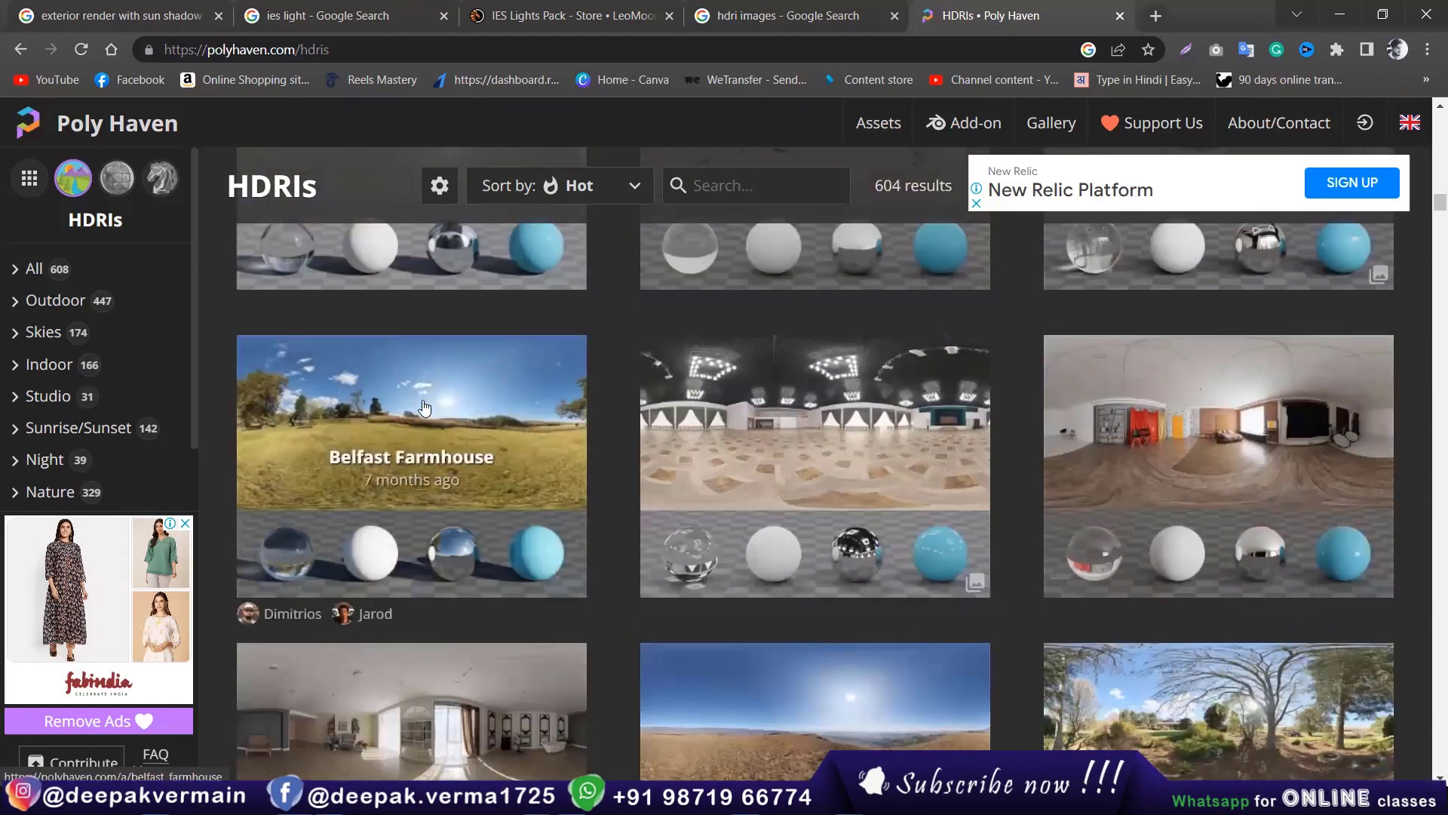
pyautogui.moveTo(410, 699)
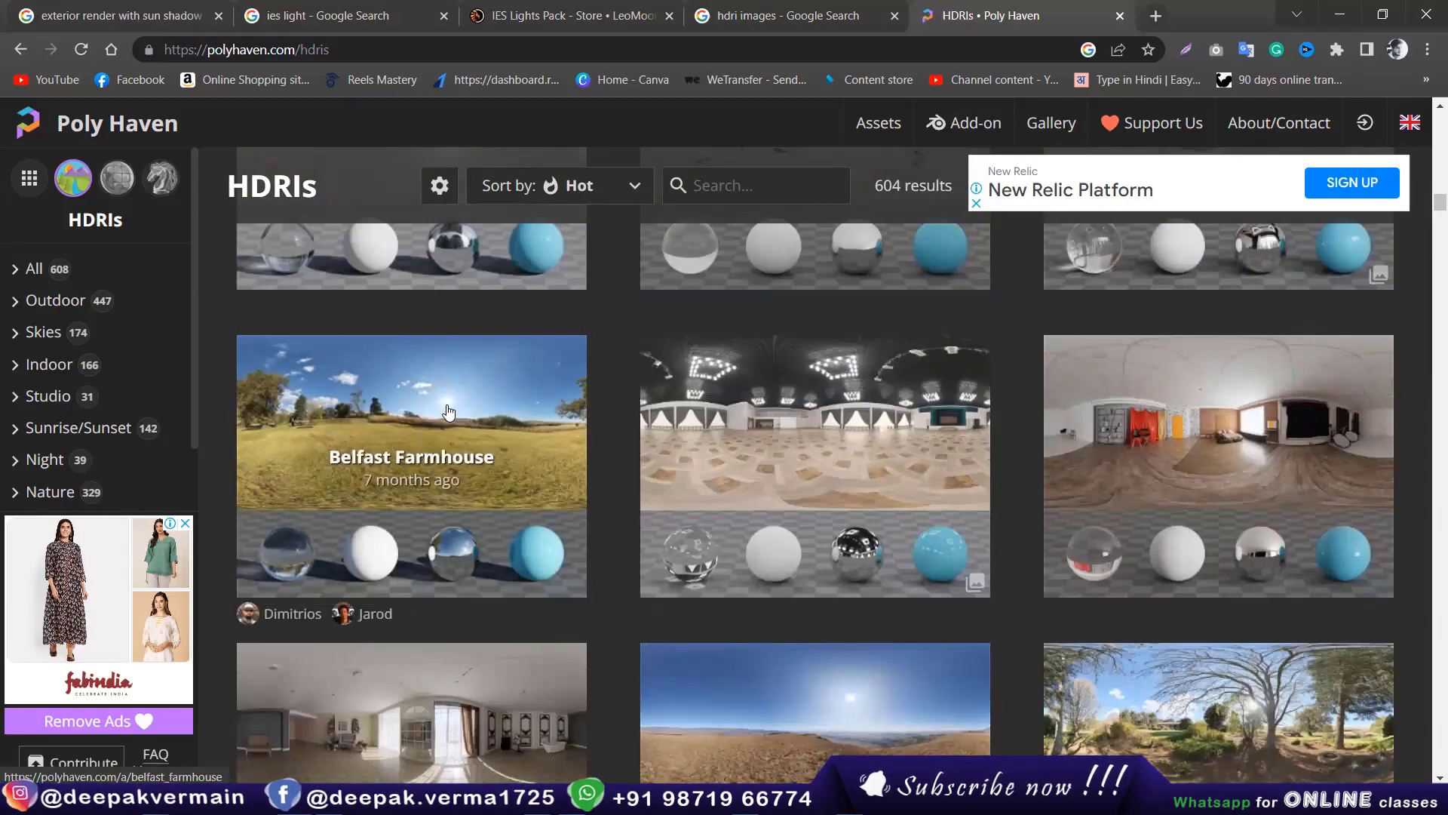
# Step: Open Belfast Farmhouse and download it as the 8K HDR file belfast_farmhouse_8k.hdr
pyautogui.click(448, 411)
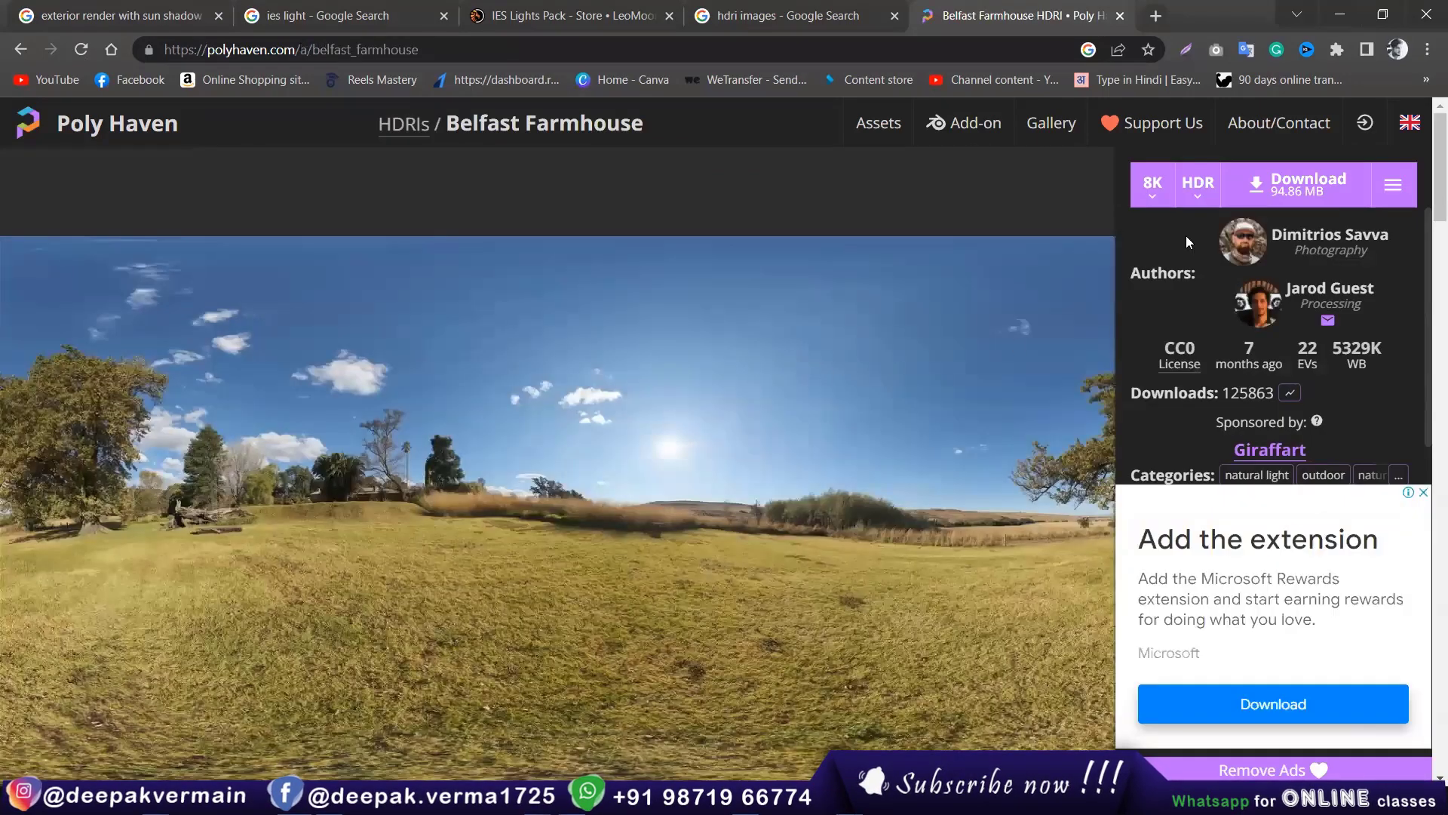
pyautogui.click(1150, 188)
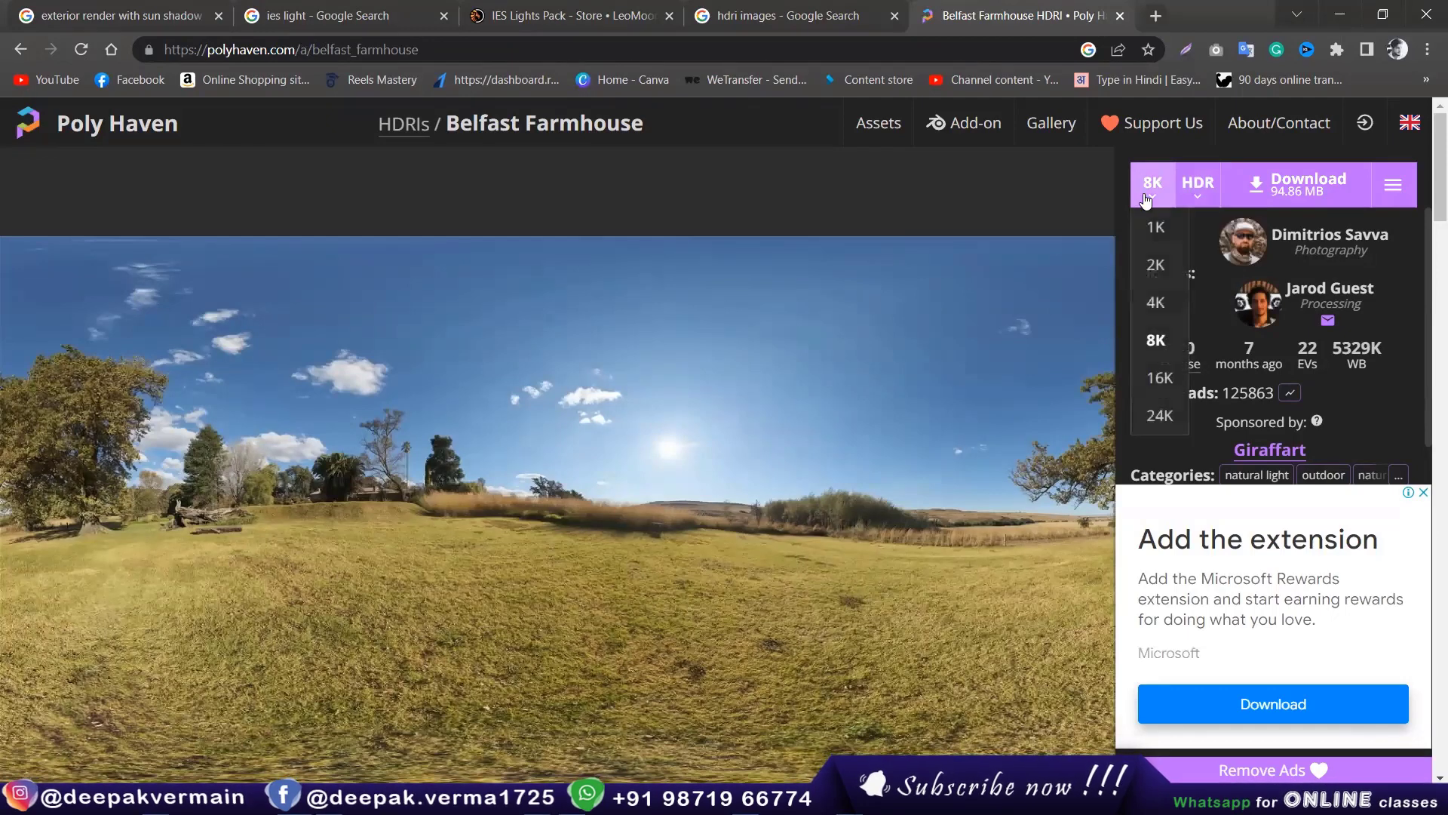
pyautogui.click(1159, 386)
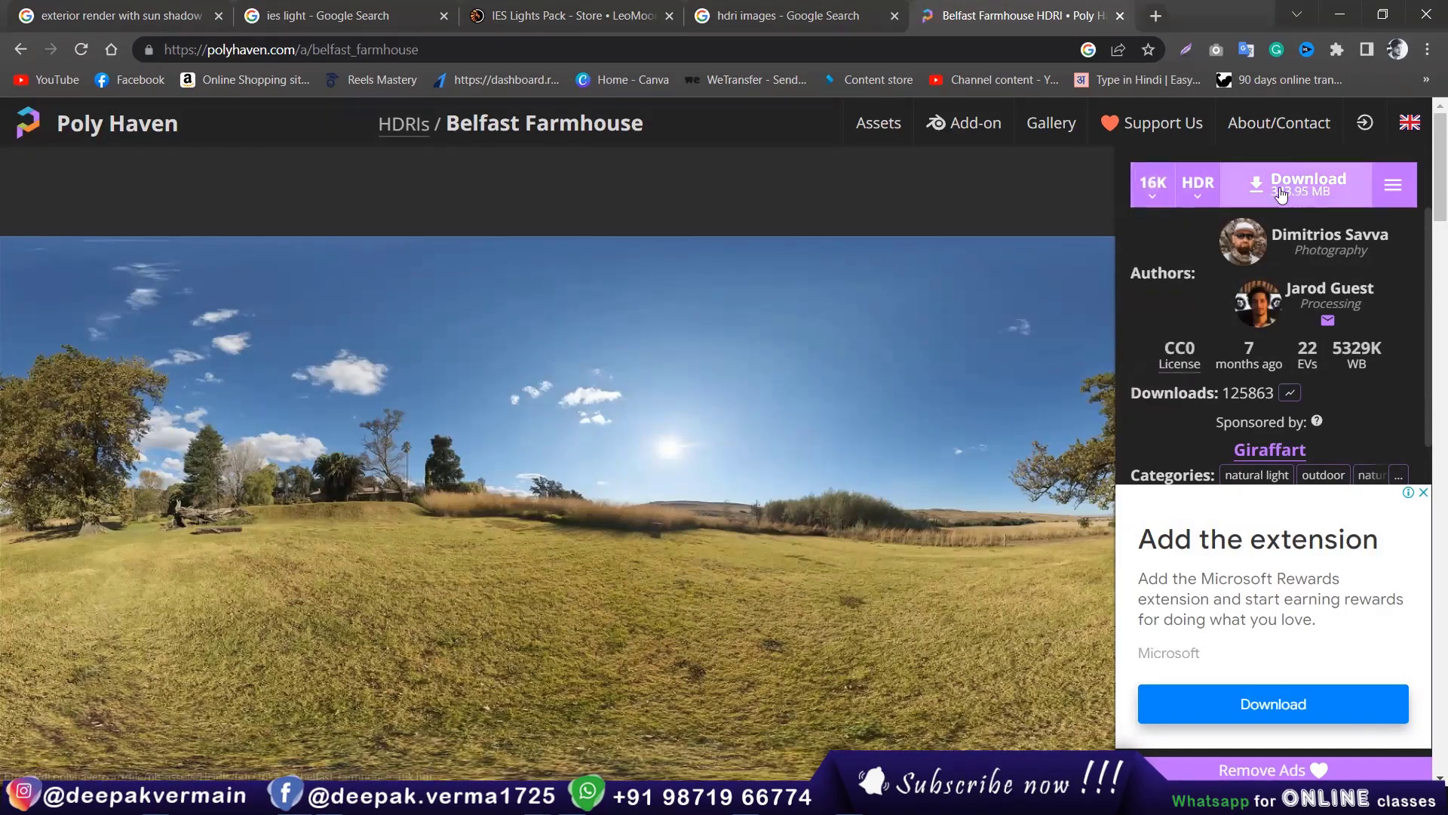
pyautogui.click(1133, 187)
pyautogui.click(1158, 338)
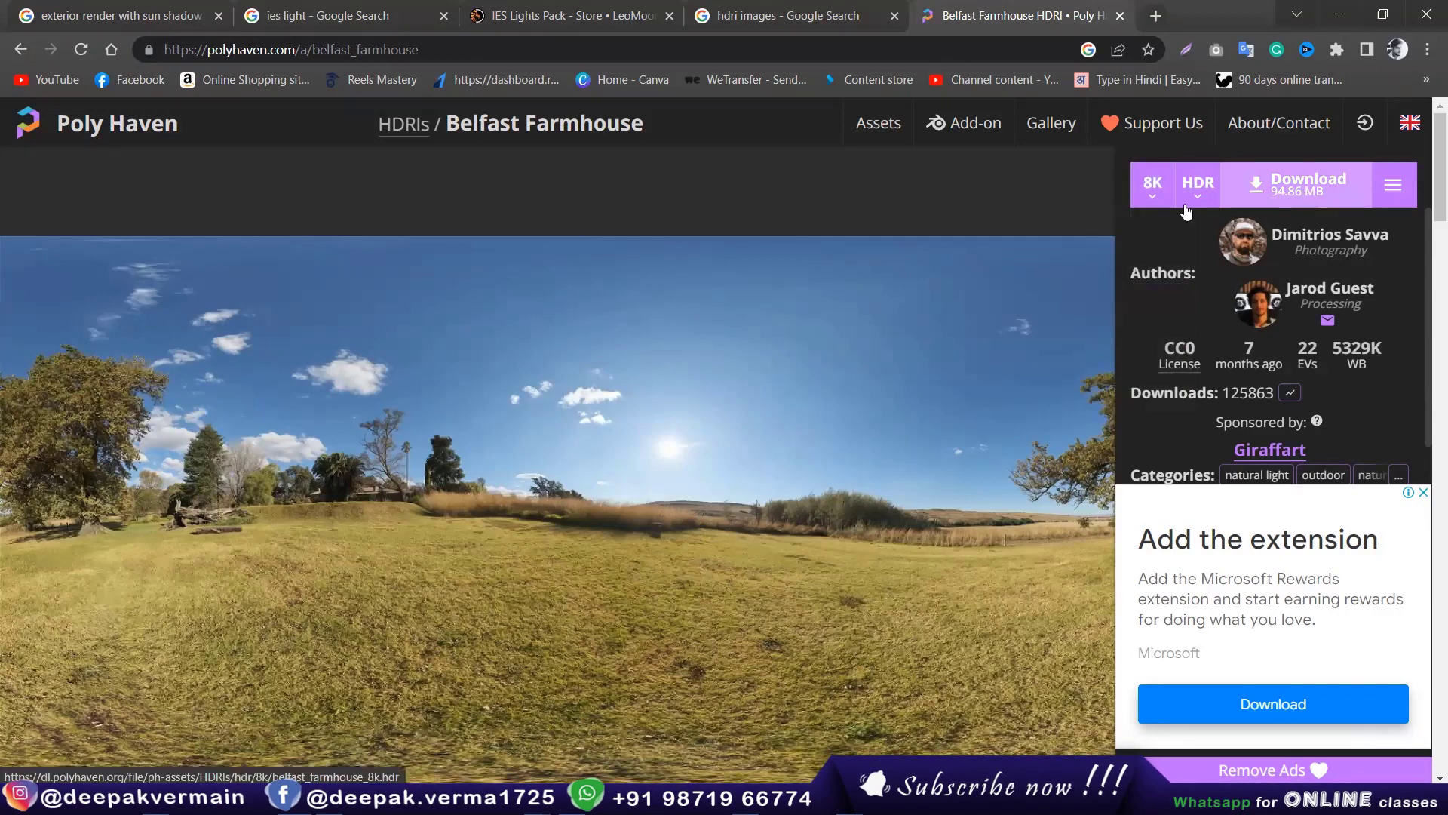
pyautogui.click(1296, 190)
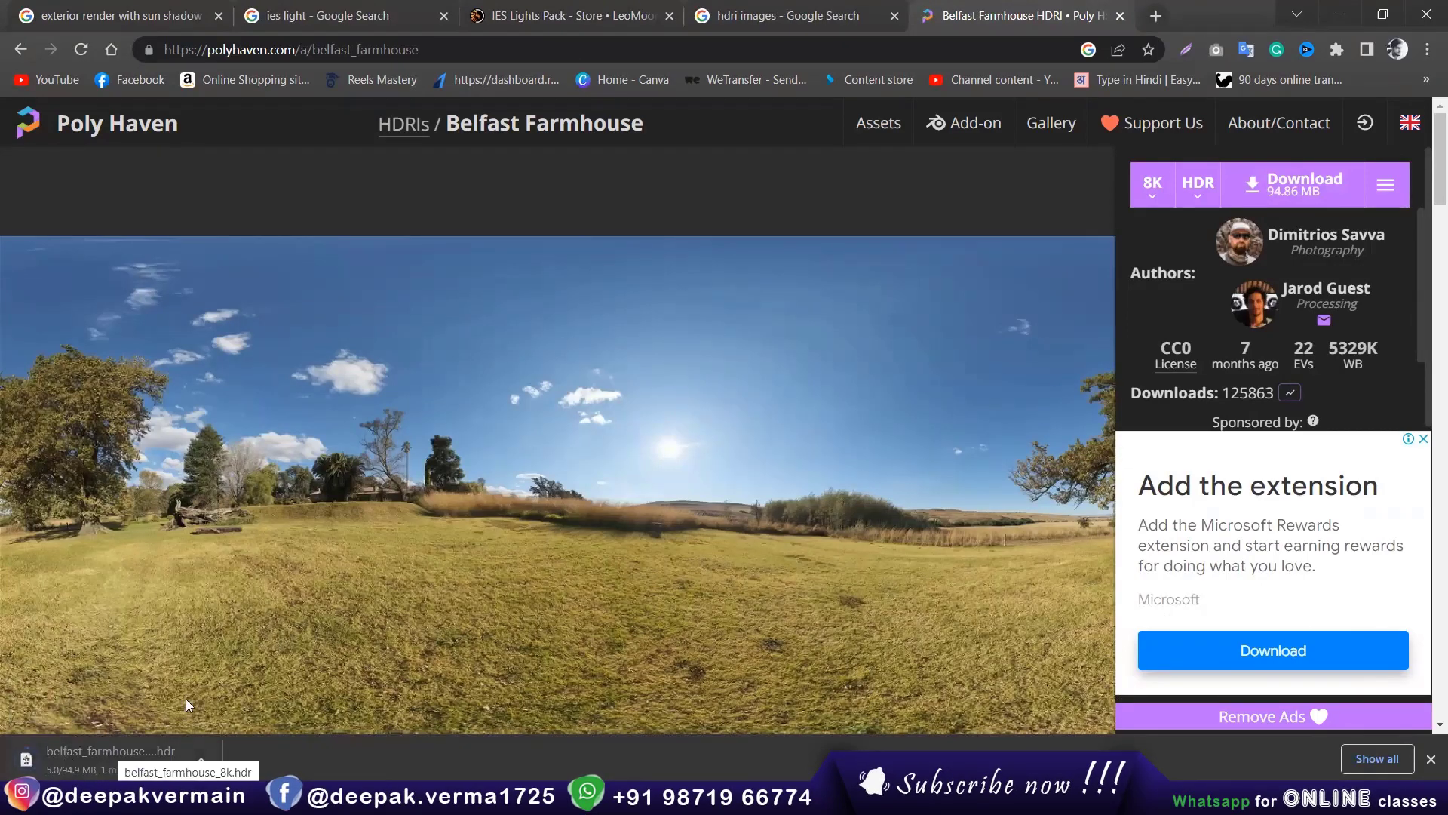
pyautogui.scroll(-1, 683, 442)
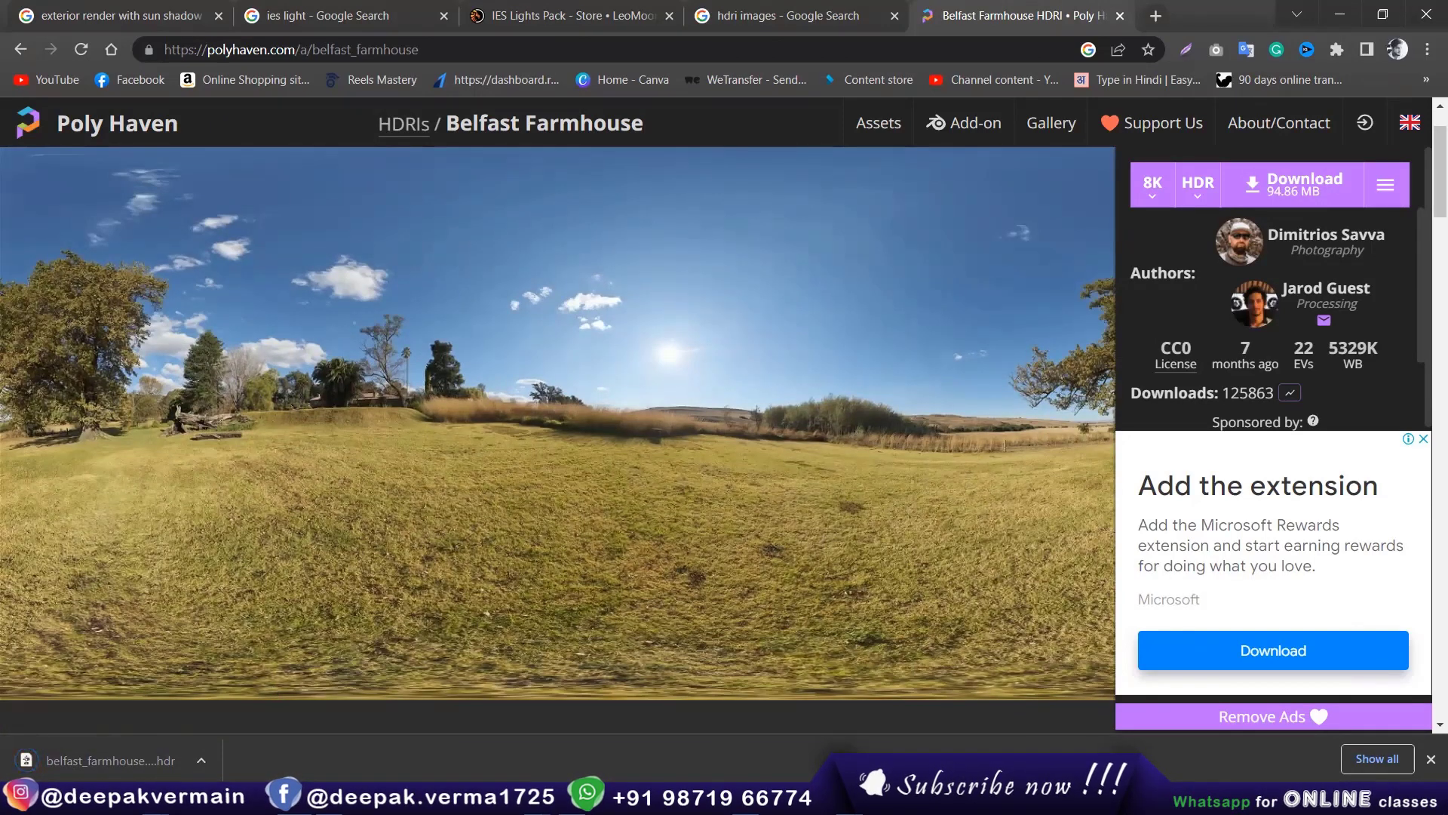
# Step: Locate belfast_farmhouse_8k.hdr (94.8 MB) in File Explorer's Downloads folder
pyautogui.click(83, 717)
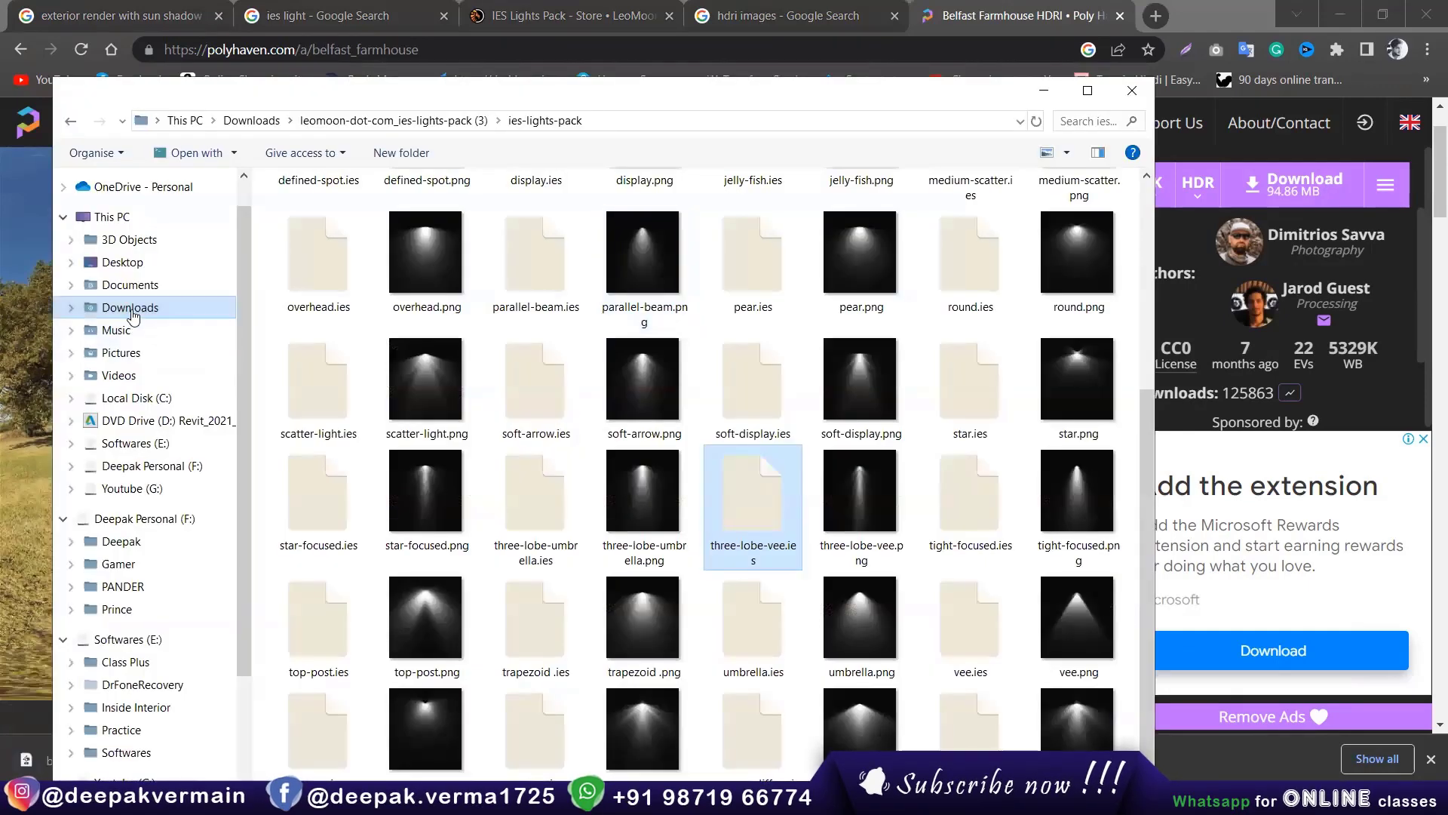
pyautogui.click(130, 307)
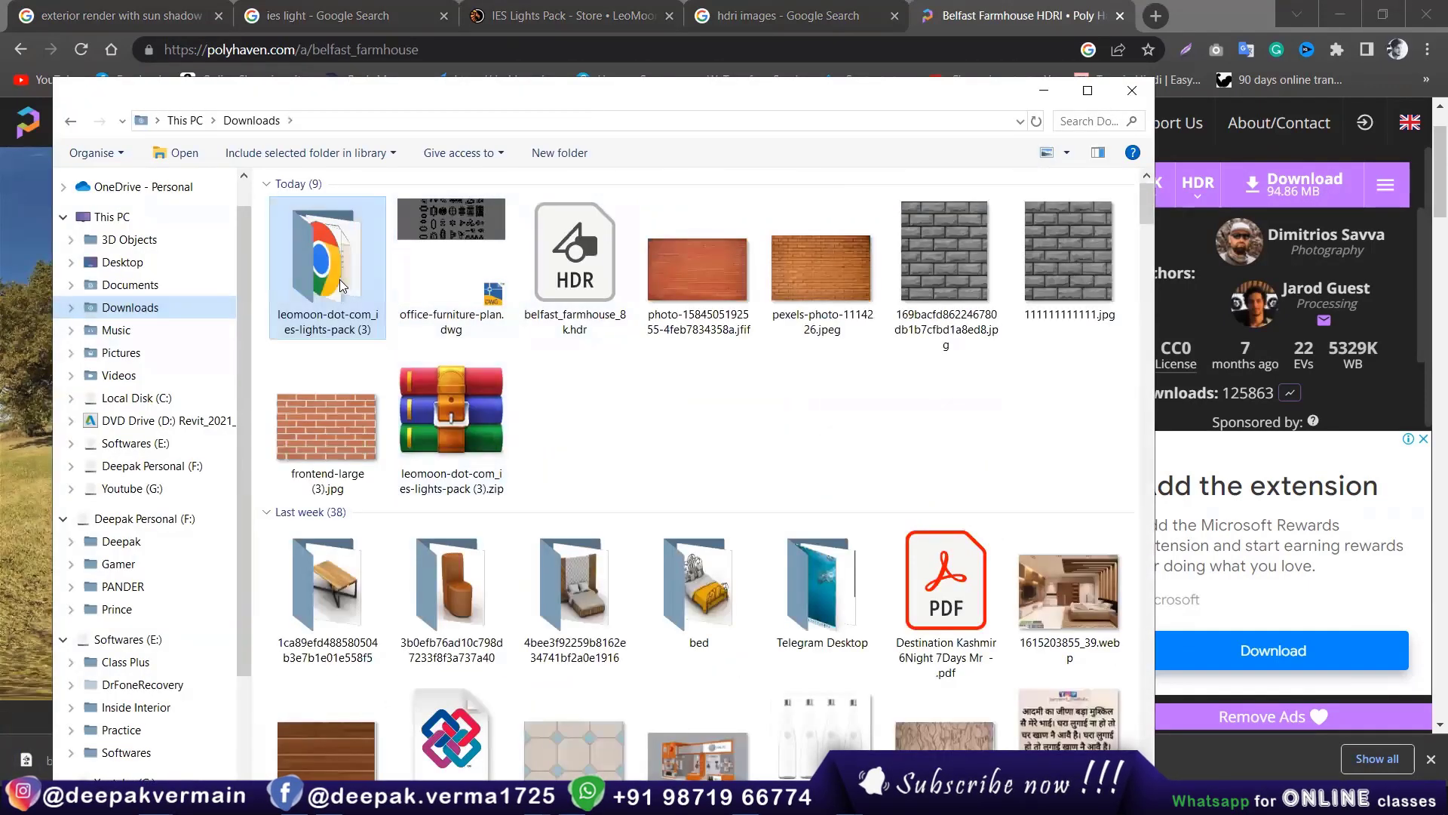
pyautogui.click(607, 273)
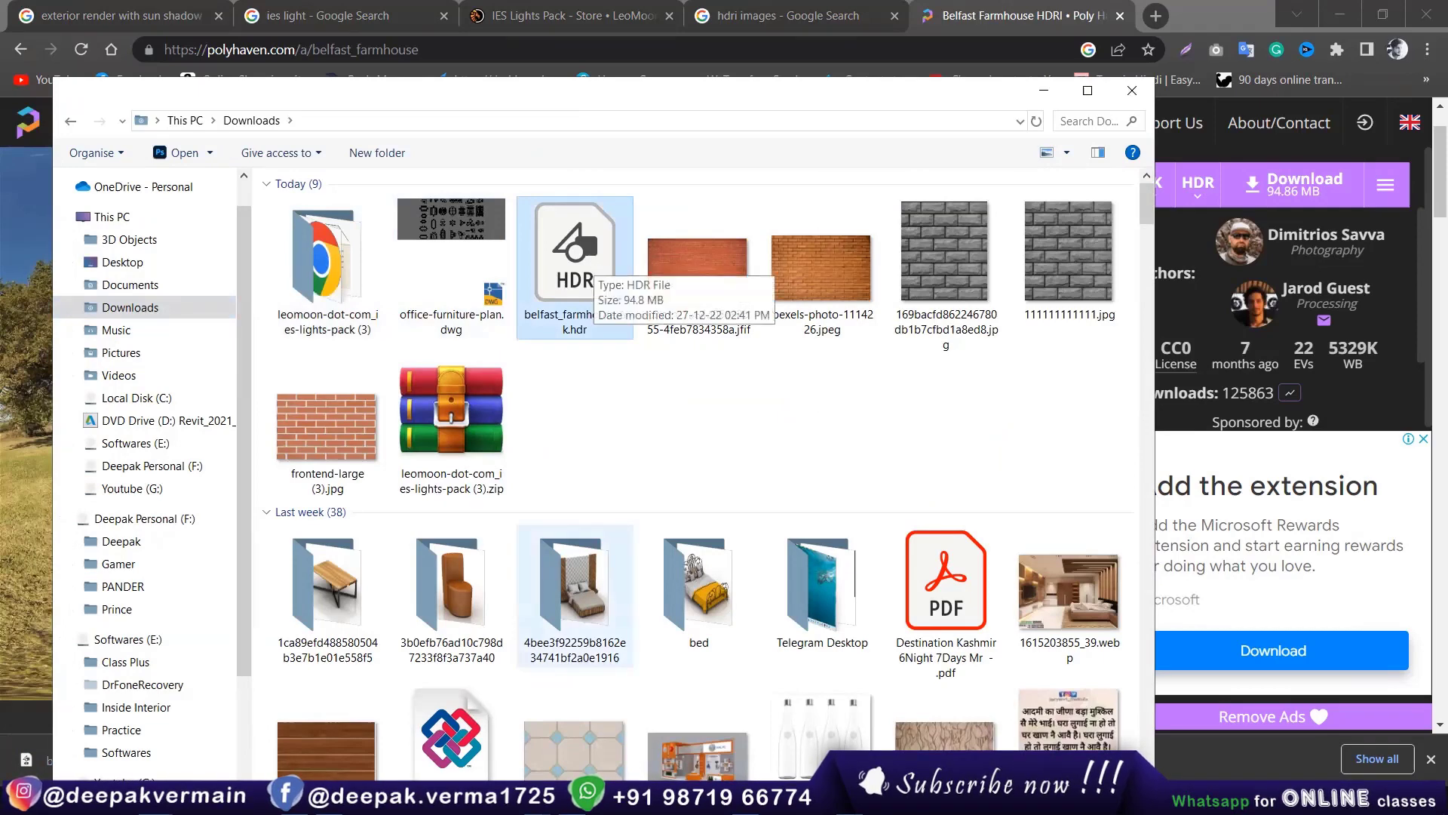
# Step: Back in SketchUp, place a V-Ray Dome Light beside the slab
pyautogui.click(1019, 682)
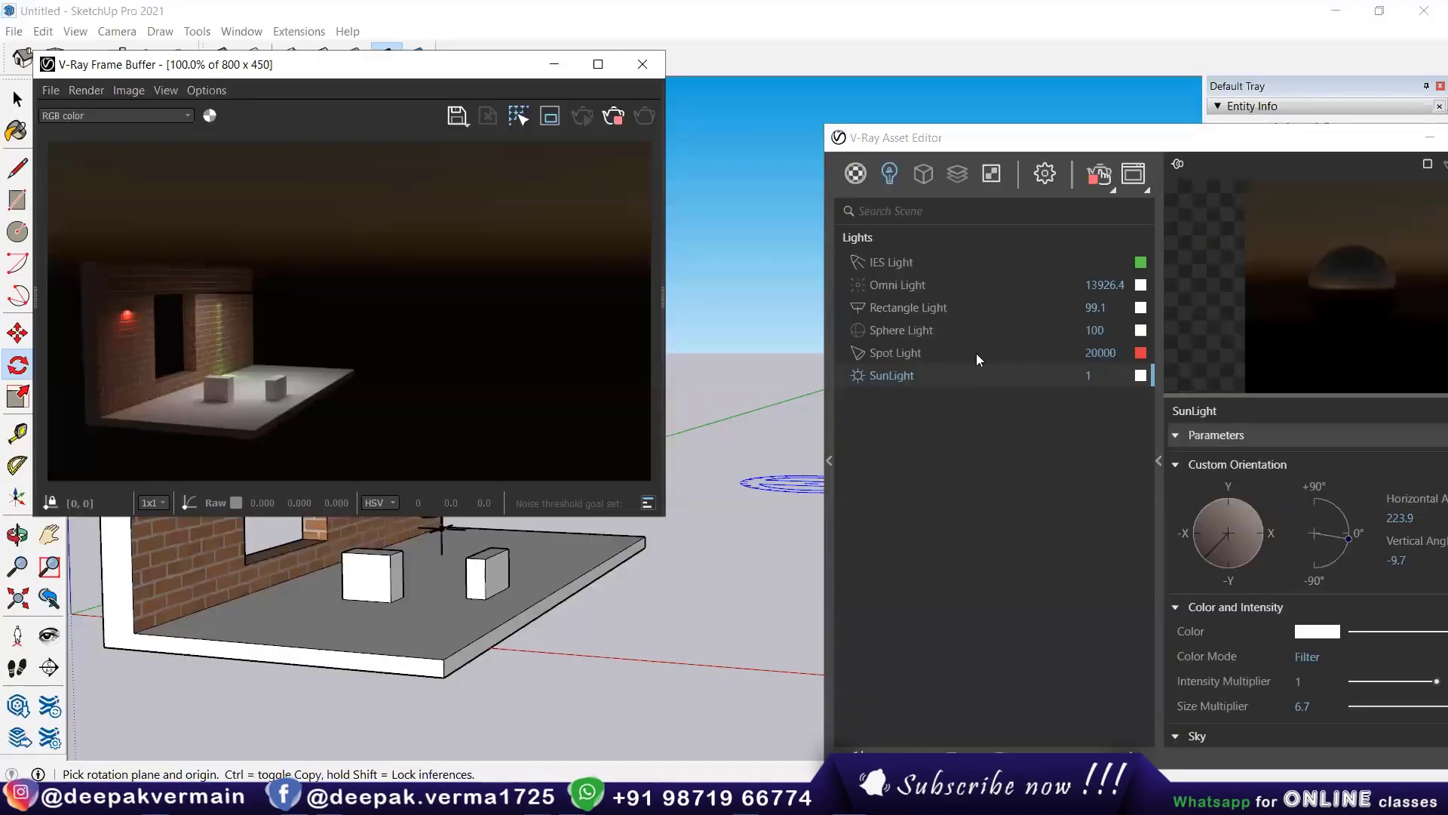
pyautogui.moveTo(768, 122); pyautogui.dragTo(345, 81)
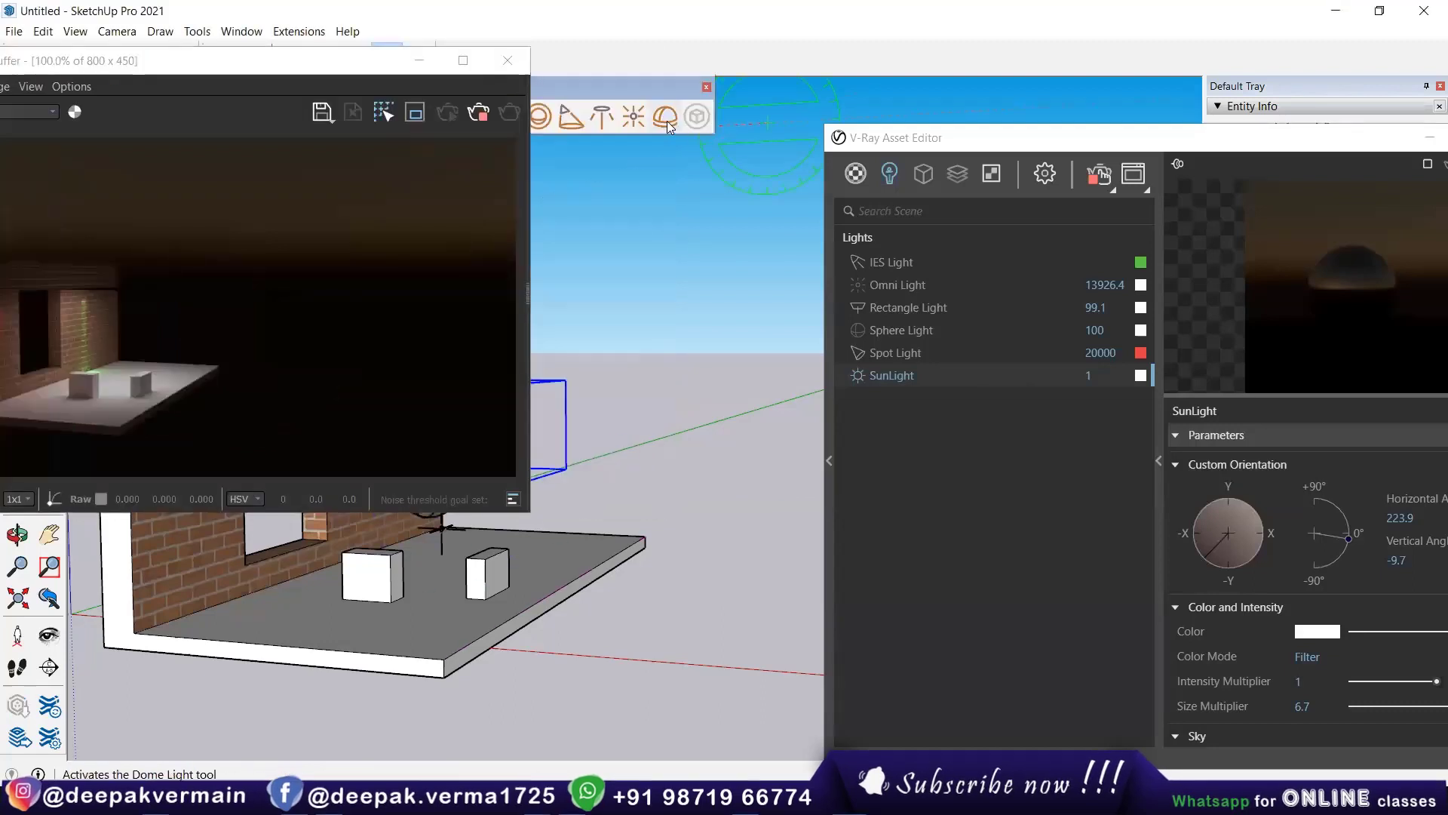
pyautogui.click(666, 116)
pyautogui.click(722, 558)
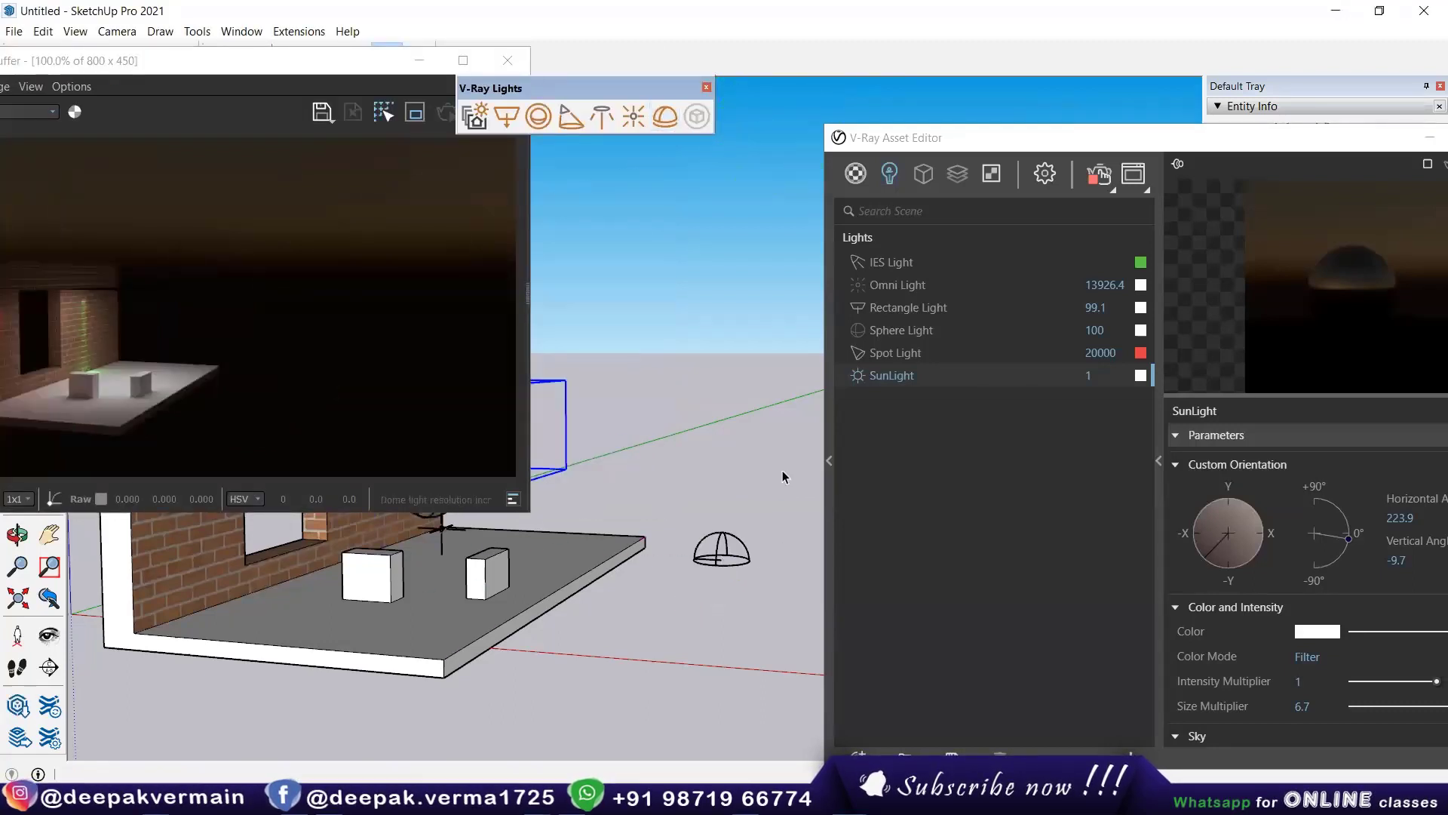
pyautogui.scroll(-1, 745, 516)
pyautogui.scroll(-2, 745, 519)
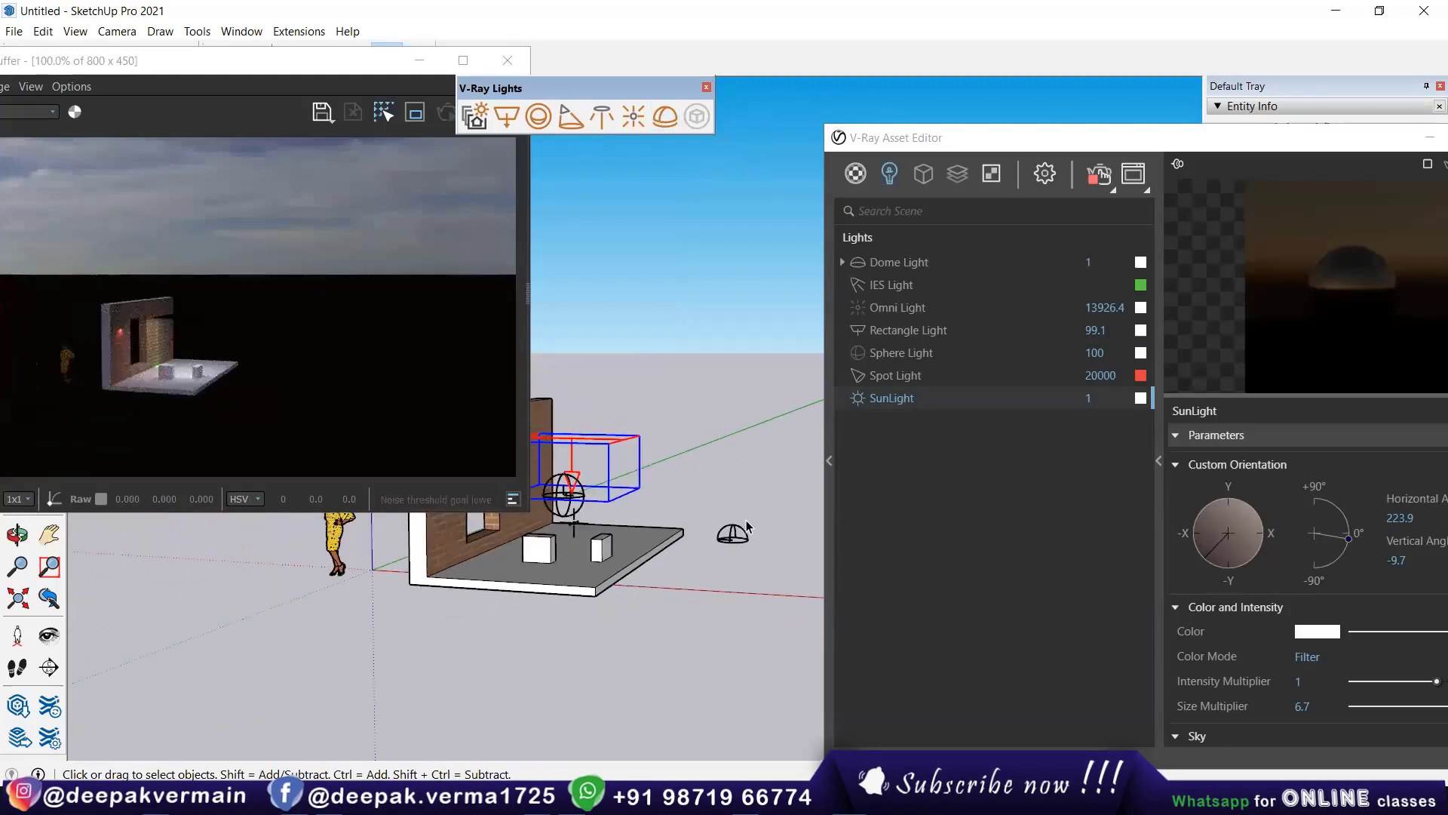
pyautogui.moveTo(721, 536)
pyautogui.mouseDown(button='middle')
pyautogui.moveTo(588, 562)
pyautogui.moveTo(735, 544)
pyautogui.mouseUp(button='middle')
# Step: Toggle the dome light off and back on, then select it to show its settings
pyautogui.scroll(2, 724, 532)
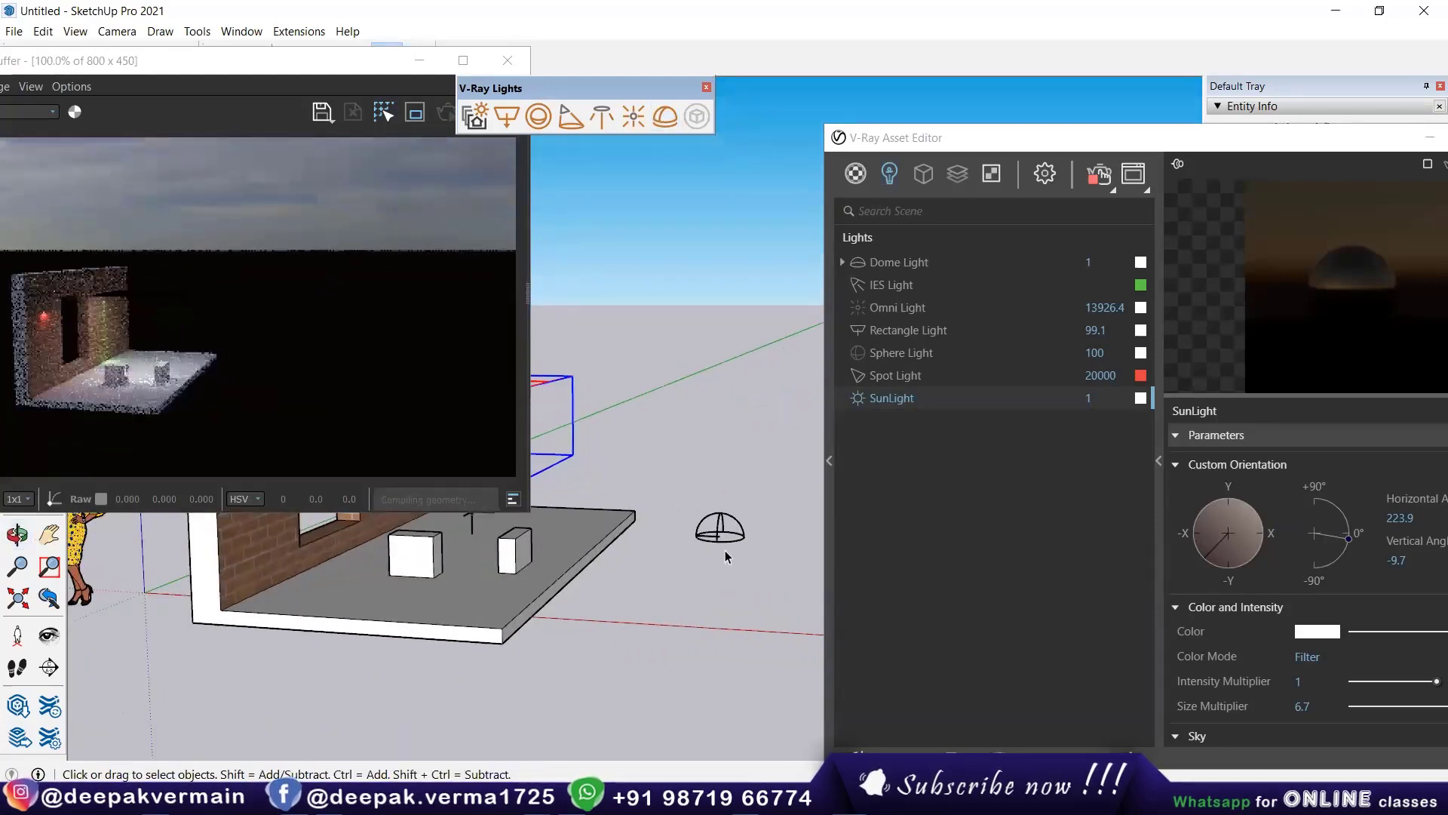
pyautogui.scroll(1, 721, 528)
pyautogui.moveTo(151, 61); pyautogui.dragTo(319, 54)
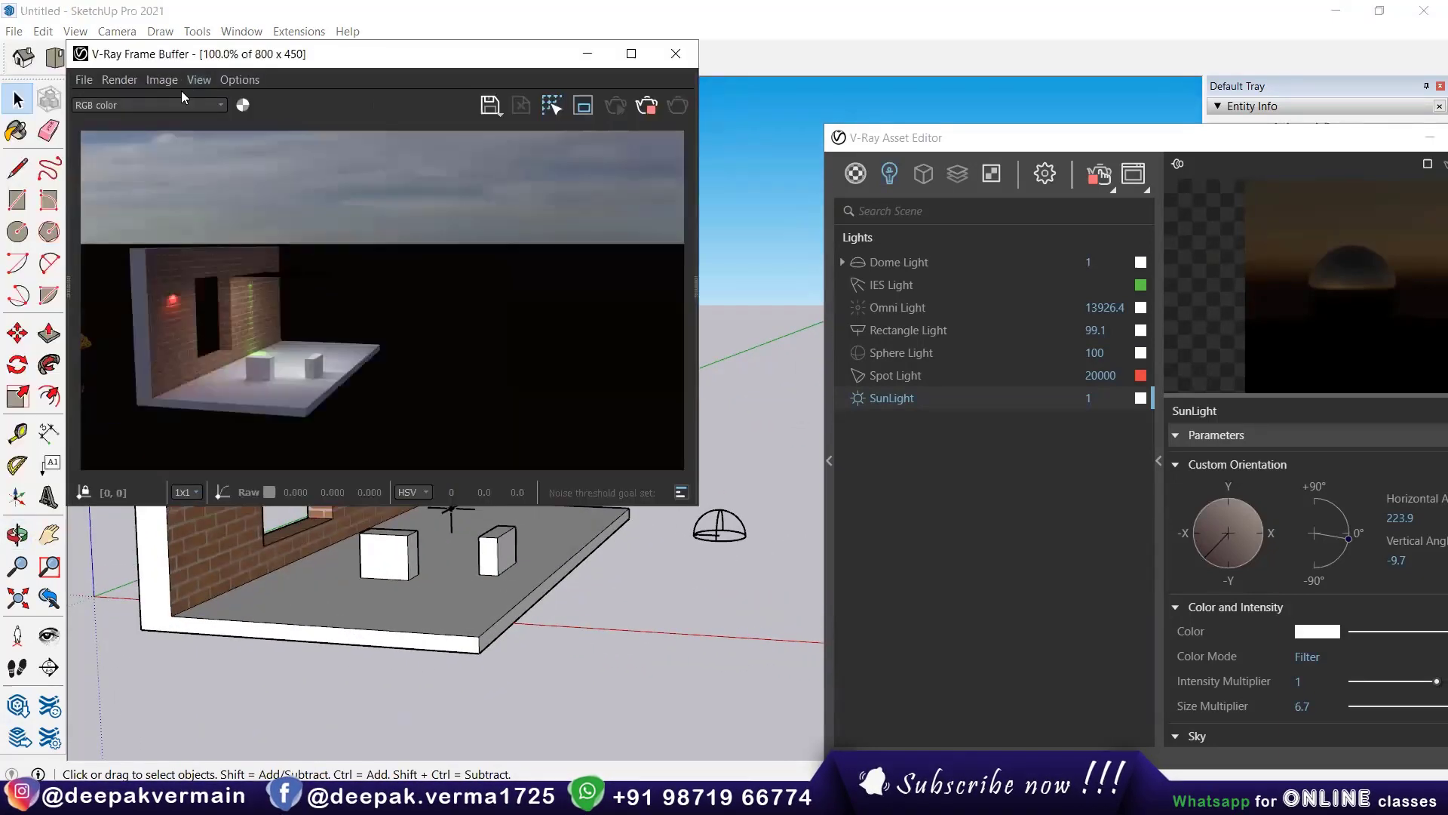
pyautogui.click(754, 554)
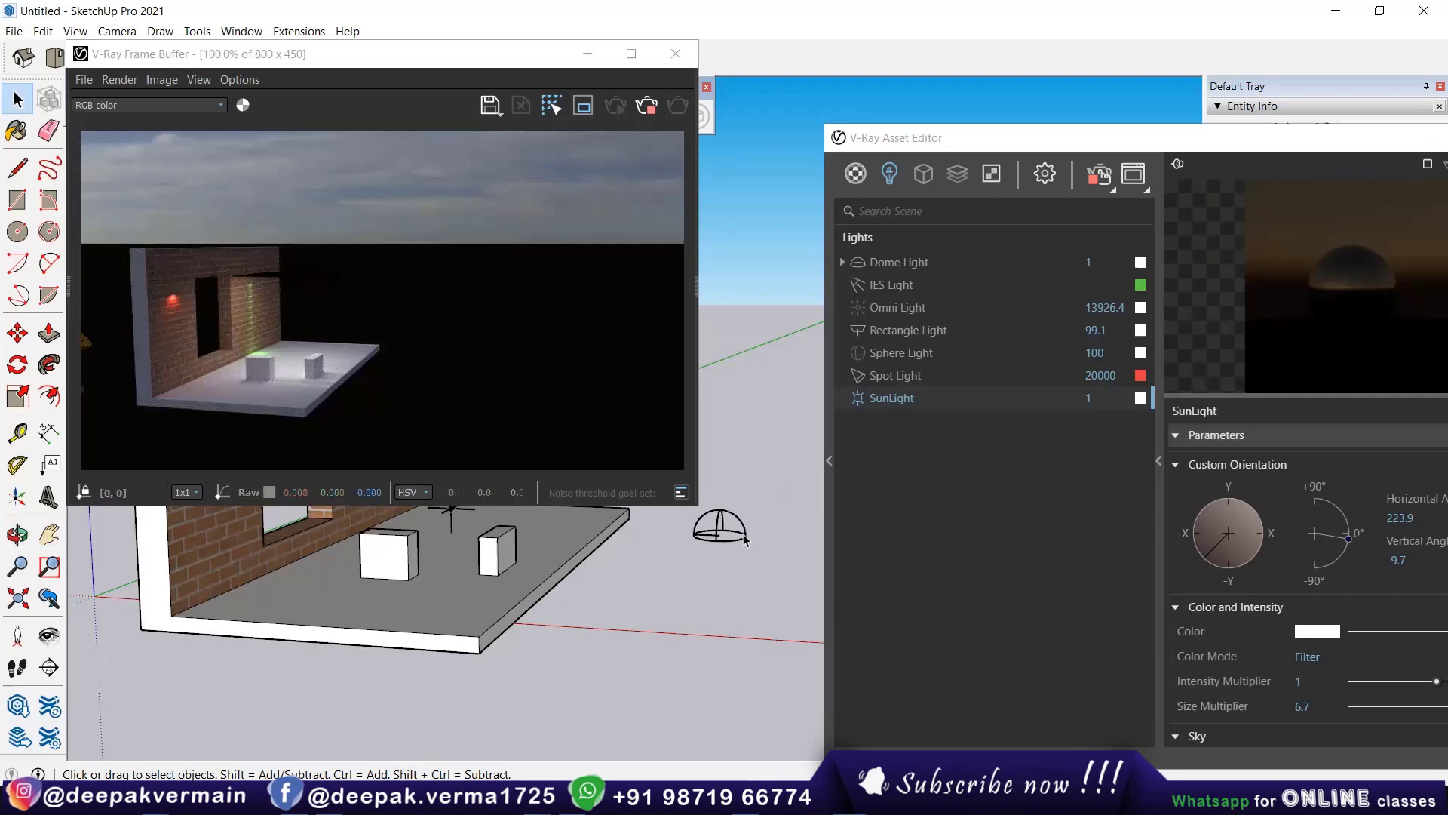
pyautogui.click(859, 264)
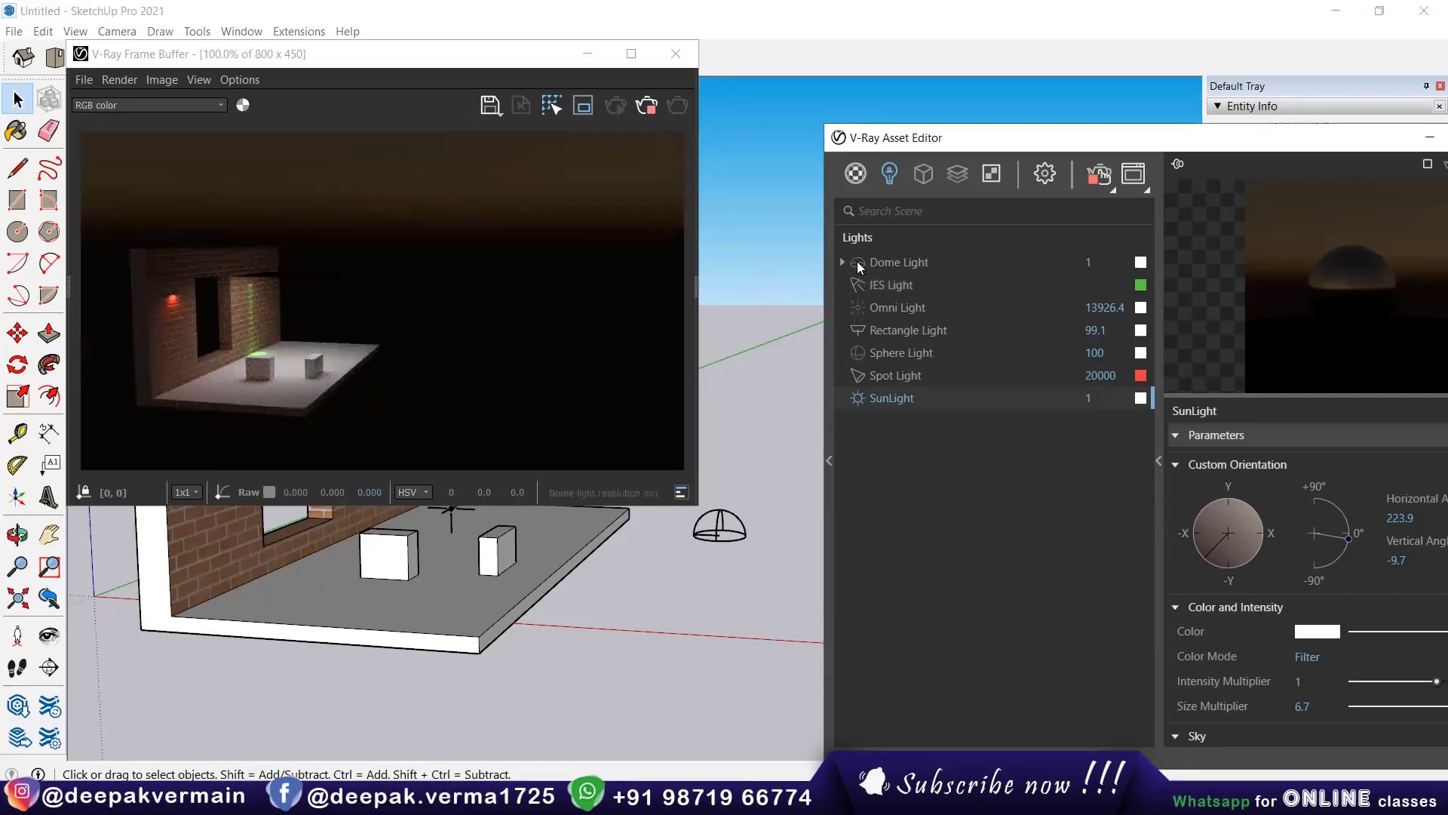
pyautogui.click(858, 264)
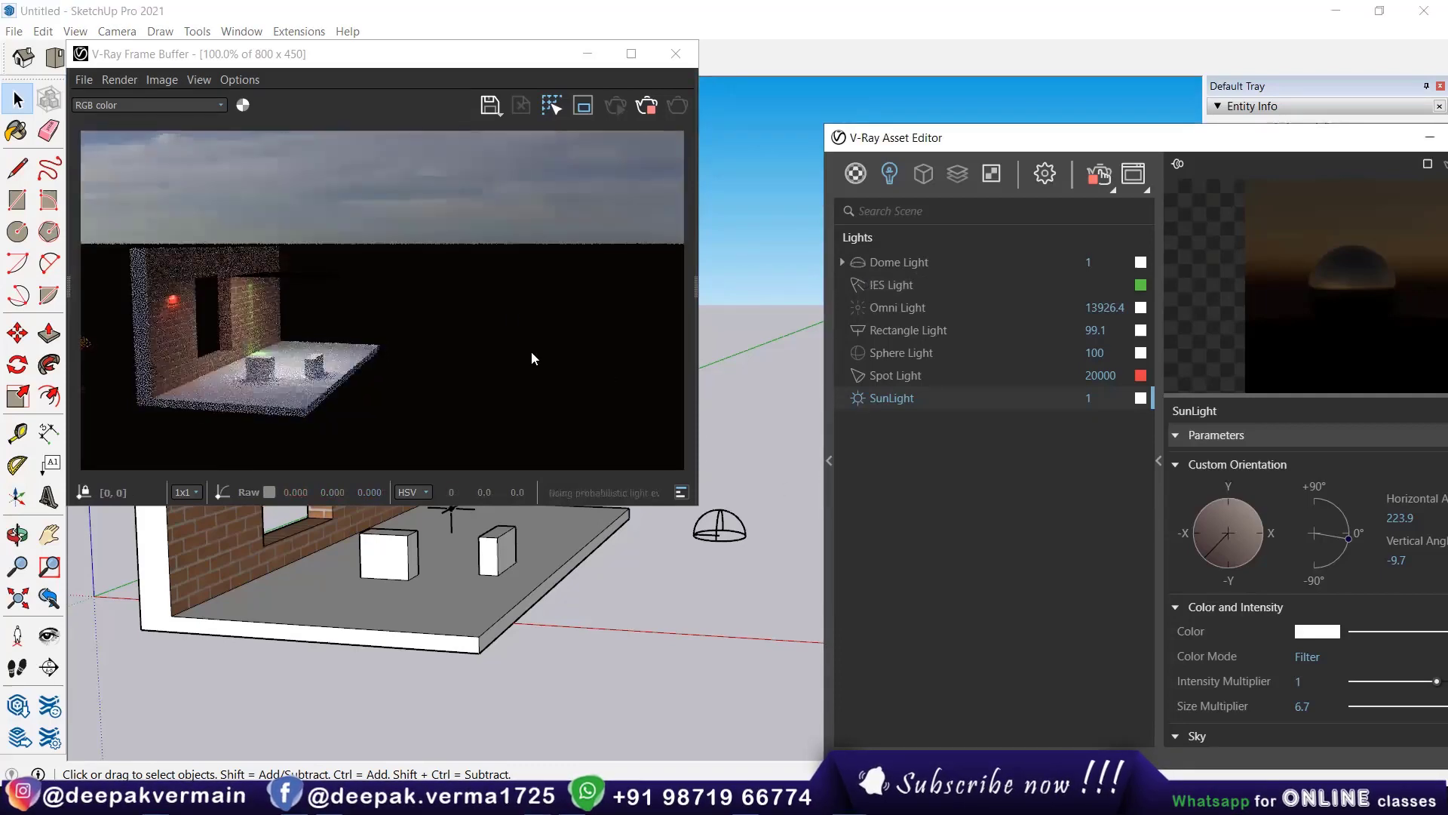
pyautogui.click(723, 522)
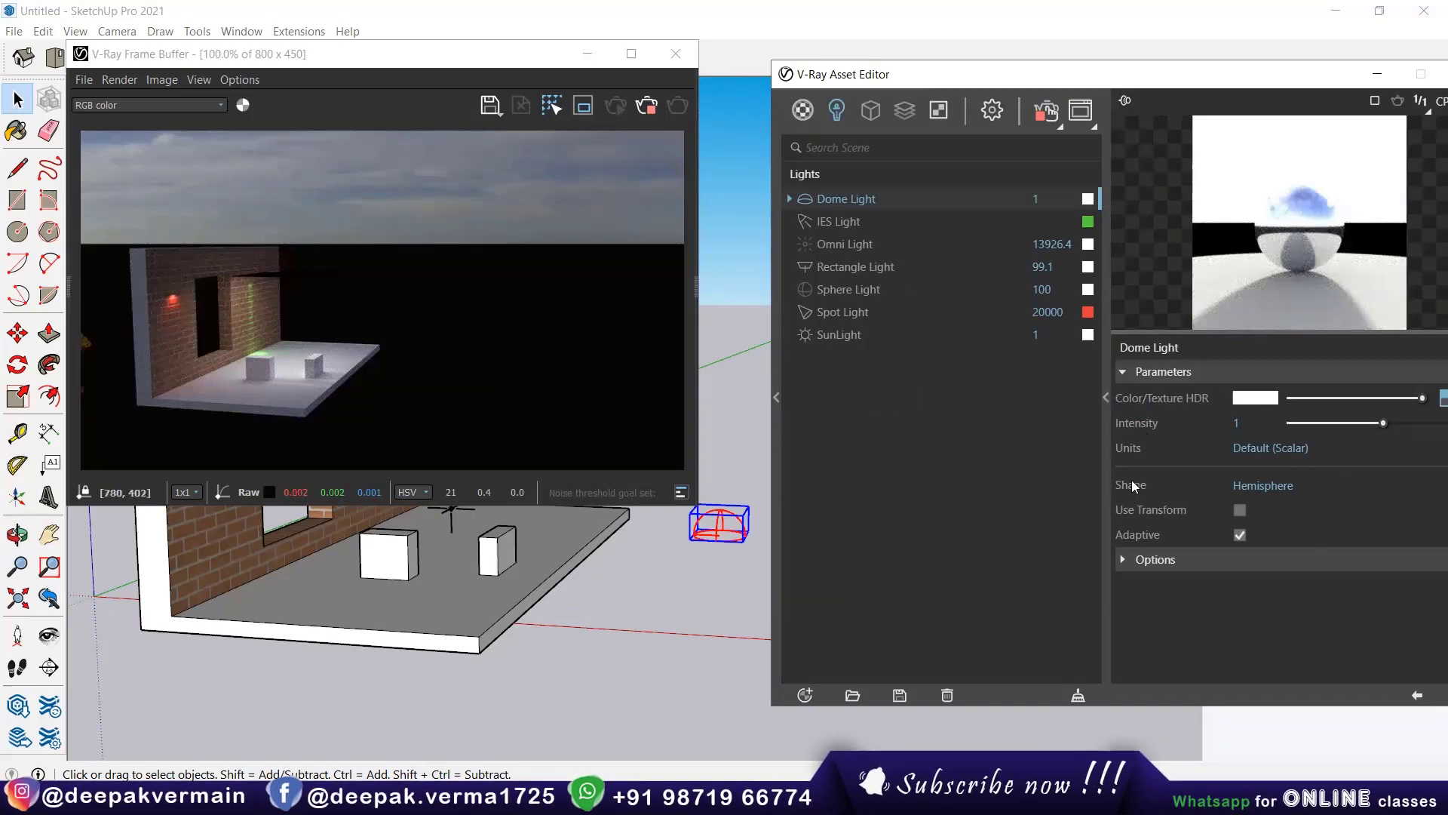
# Step: Keep the dome light shape Hemisphere after trying Sphere, and open its Color/Texture bitmap
pyautogui.click(1269, 488)
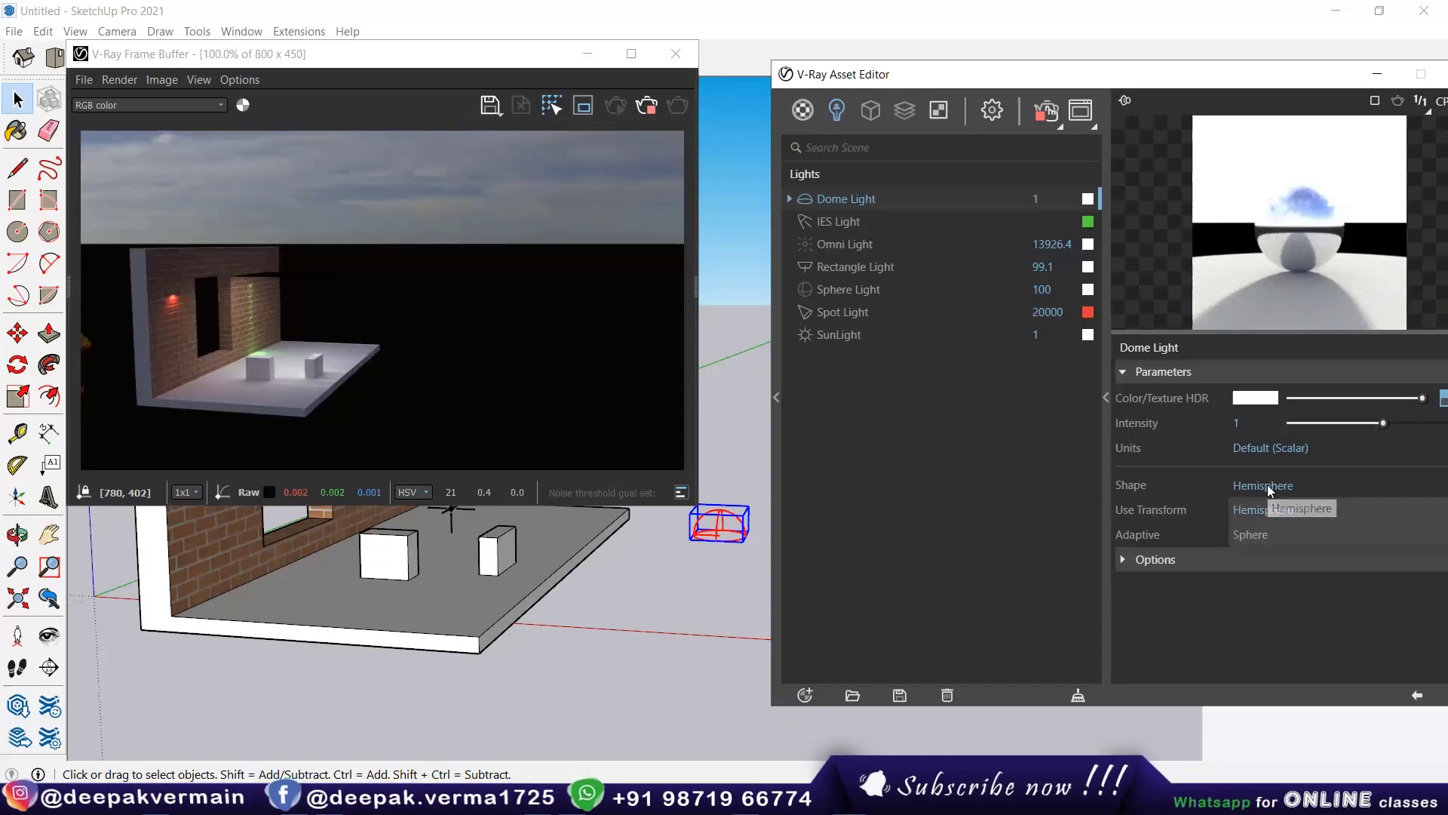
pyautogui.click(1258, 536)
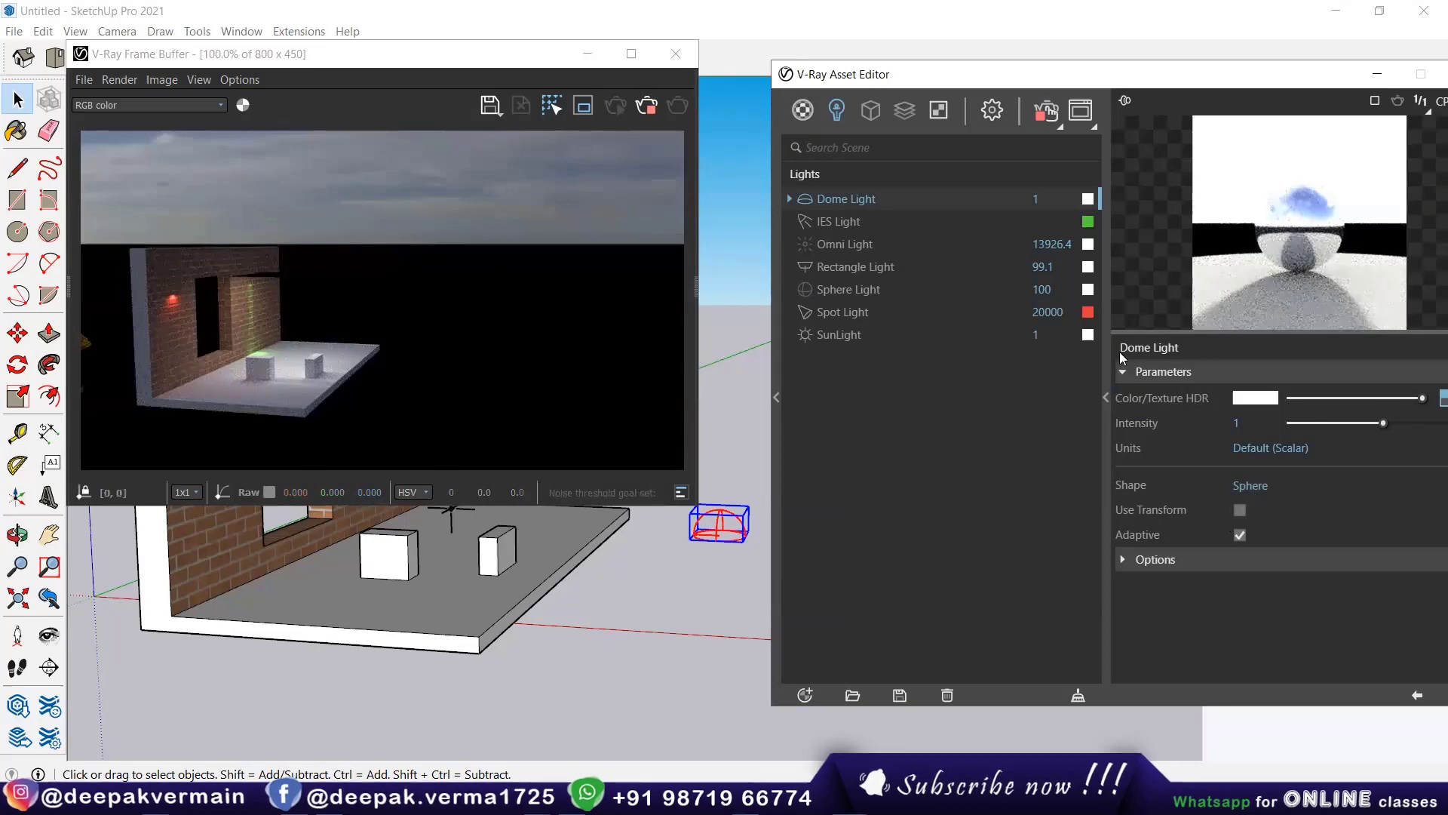
pyautogui.click(1258, 486)
pyautogui.click(1259, 510)
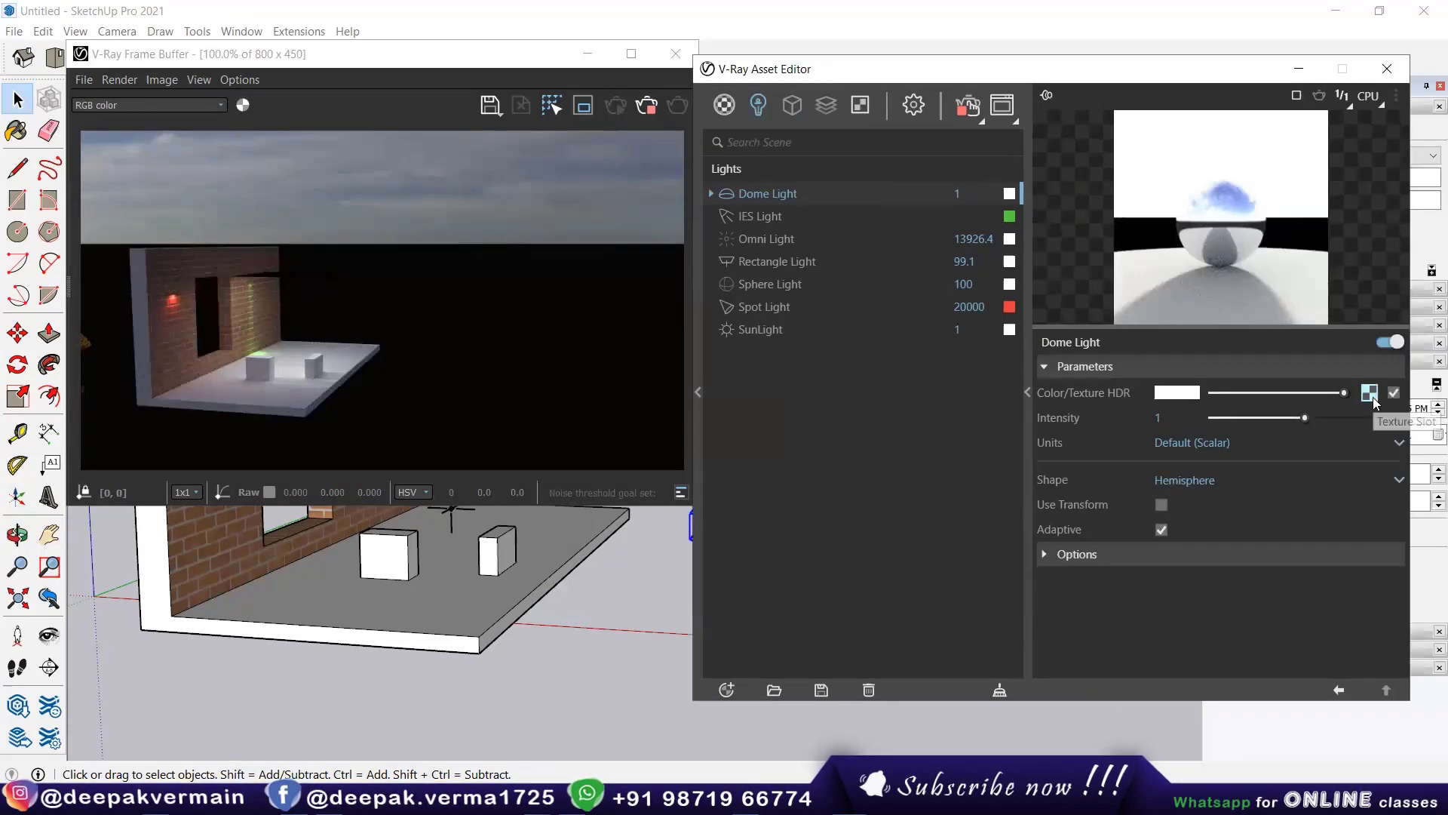
pyautogui.click(1373, 397)
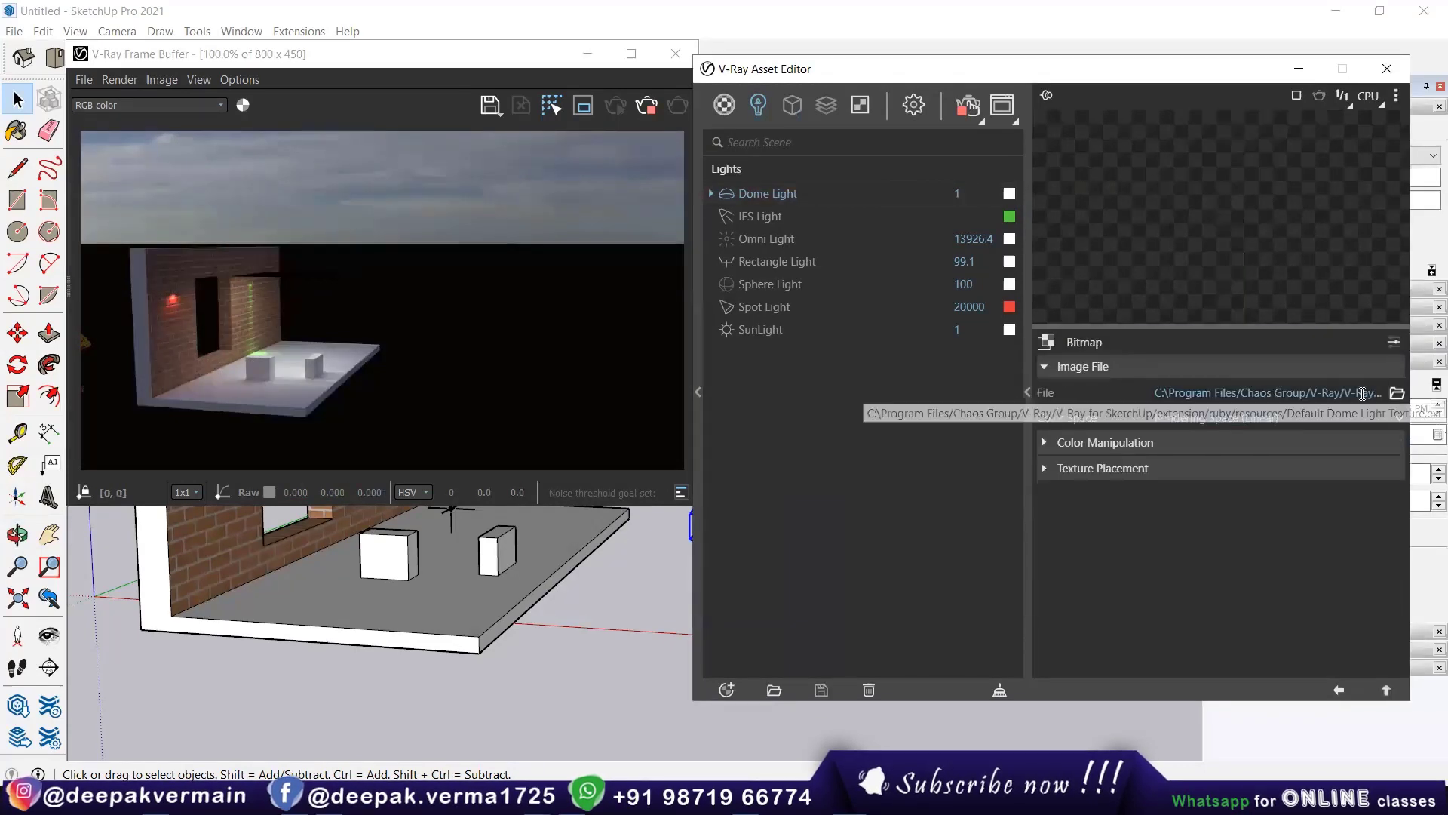
# Step: Load belfast_farmhouse_8k.hdr from Downloads as the dome light's bitmap file
pyautogui.click(1399, 395)
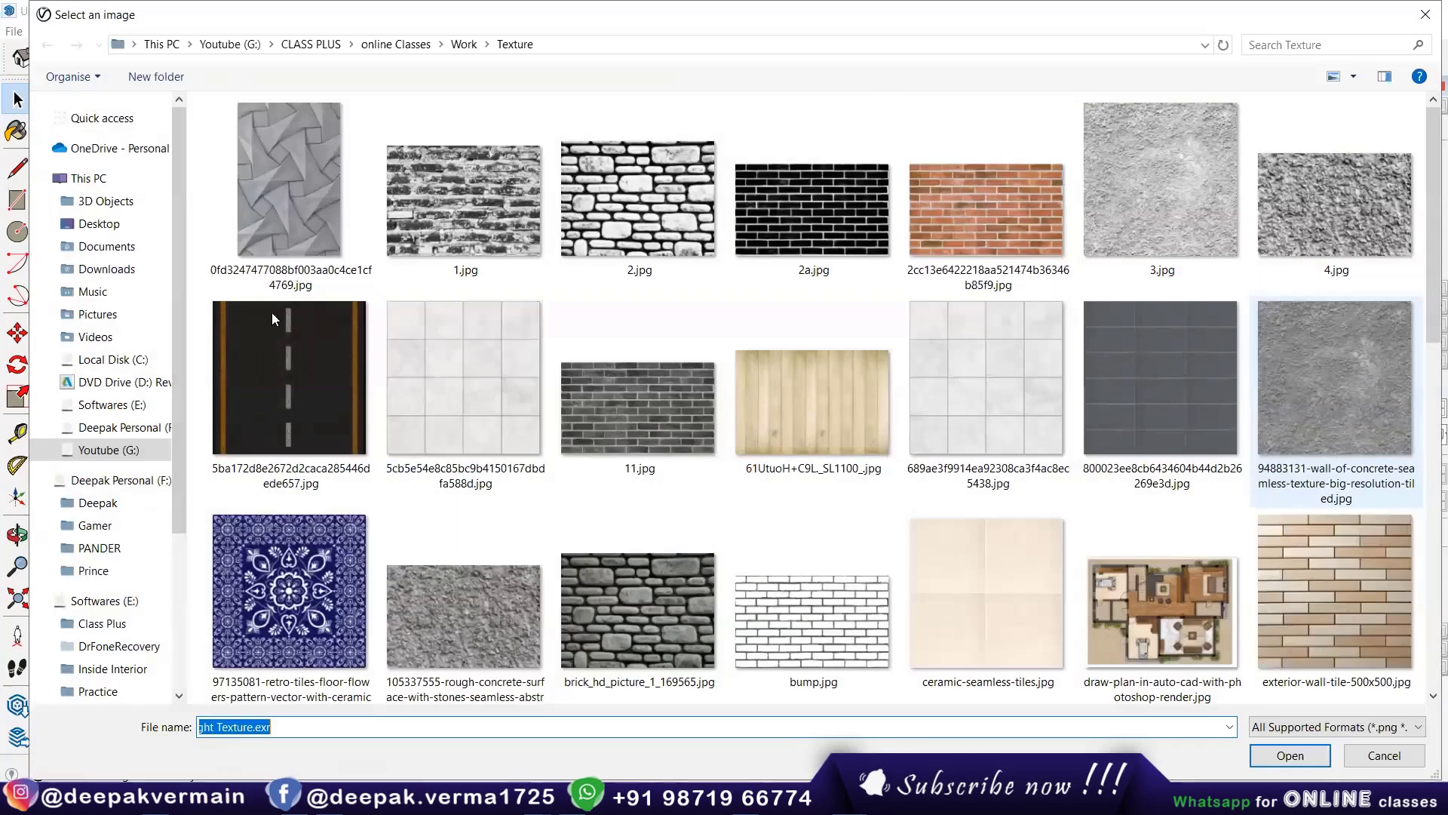
pyautogui.click(106, 269)
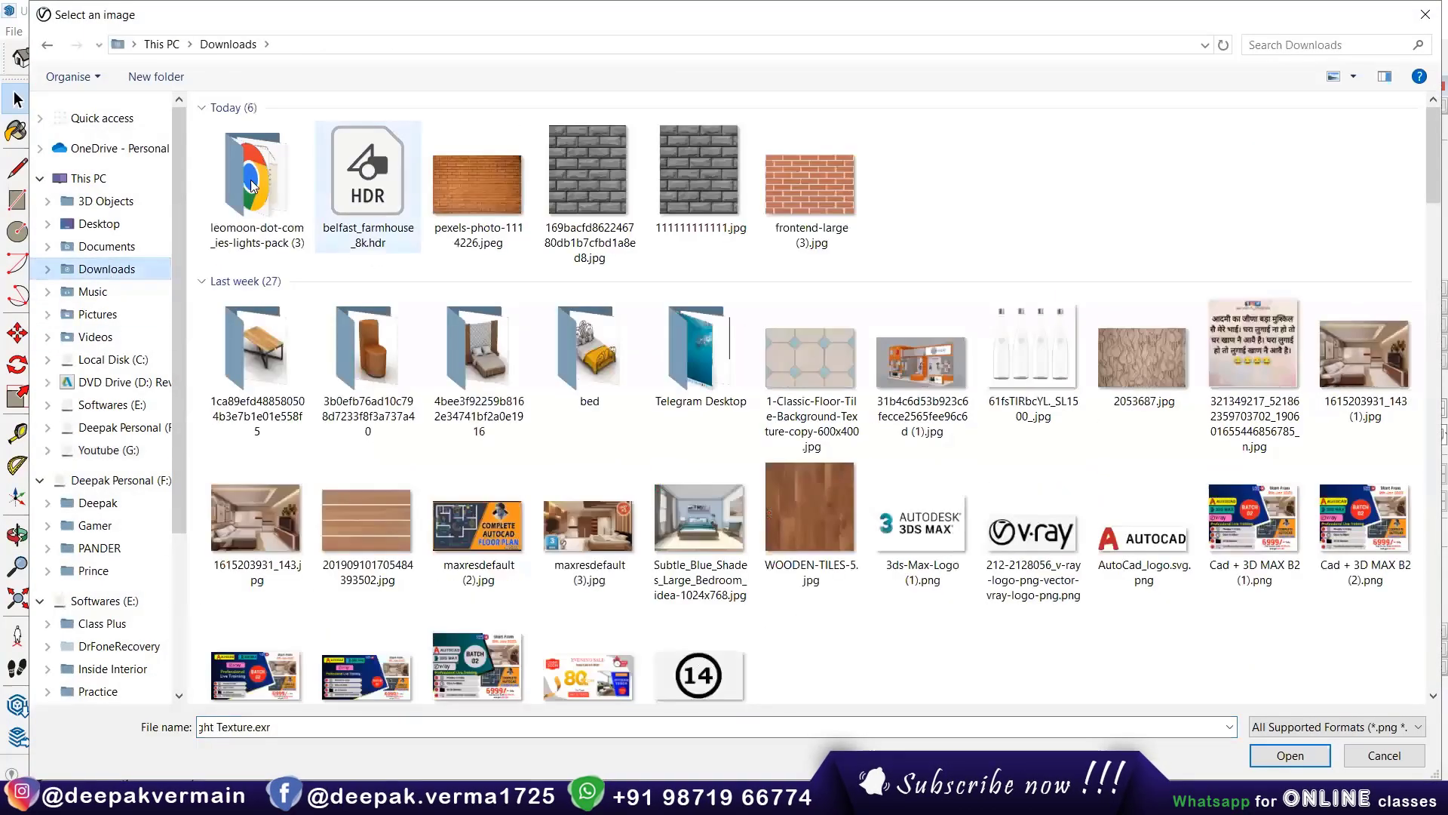
pyautogui.click(340, 177)
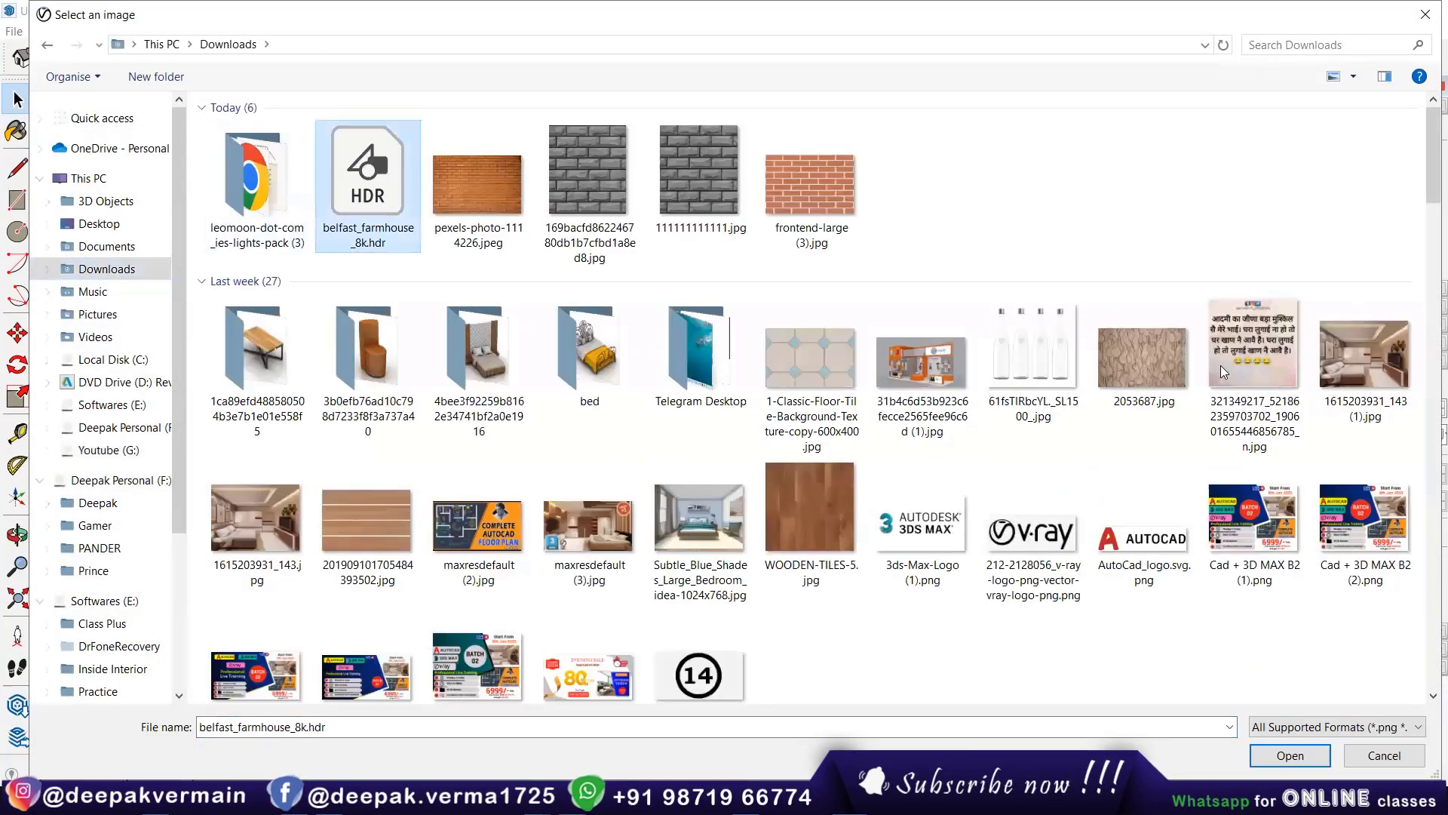
pyautogui.click(1305, 762)
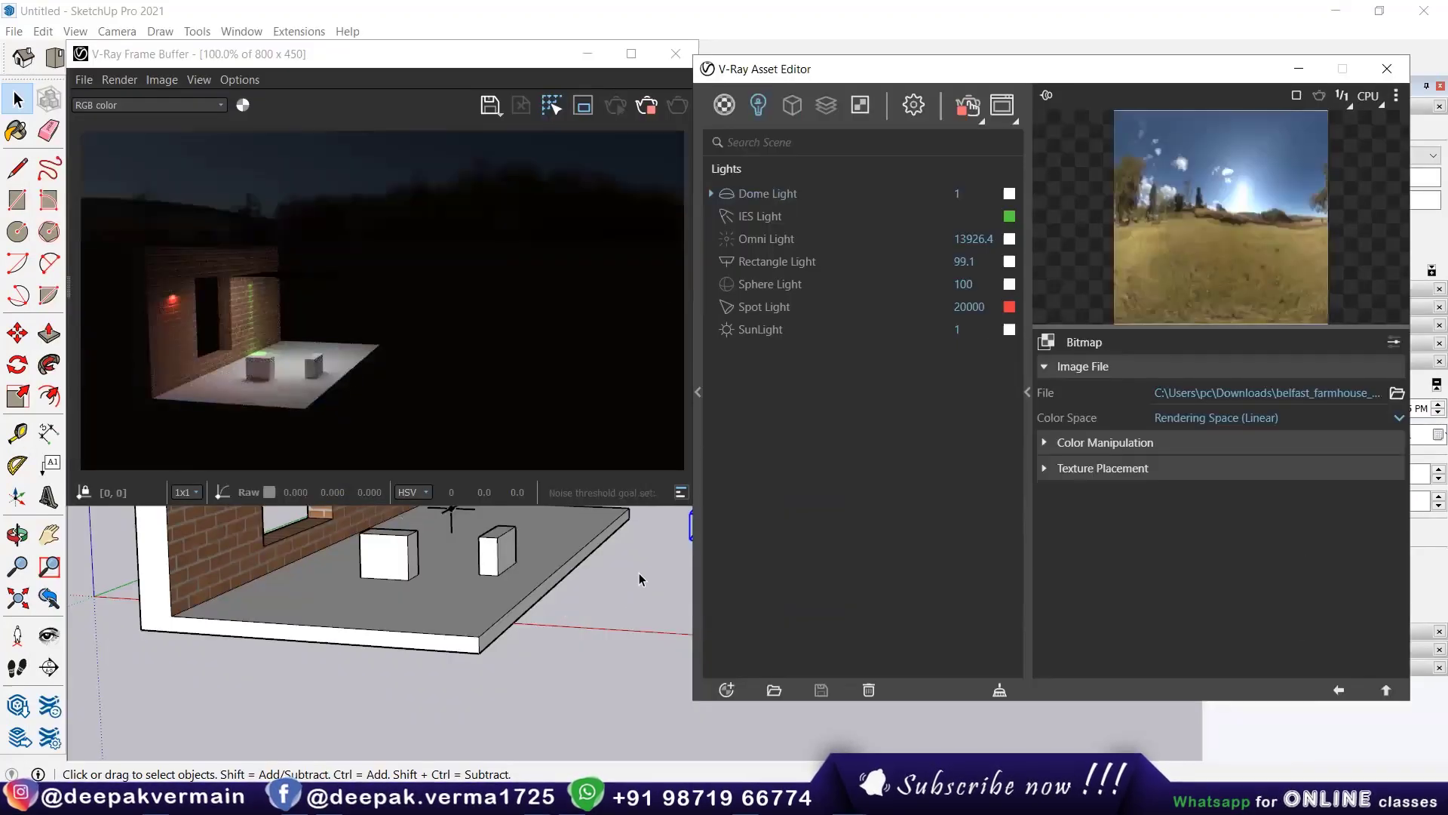
# Step: Orbit and zoom around the brick wall to check the interactive render, back on the Dome Light parameters
pyautogui.scroll(-2, 640, 579)
pyautogui.moveTo(636, 558); pyautogui.dragTo(632, 605, button='middle')
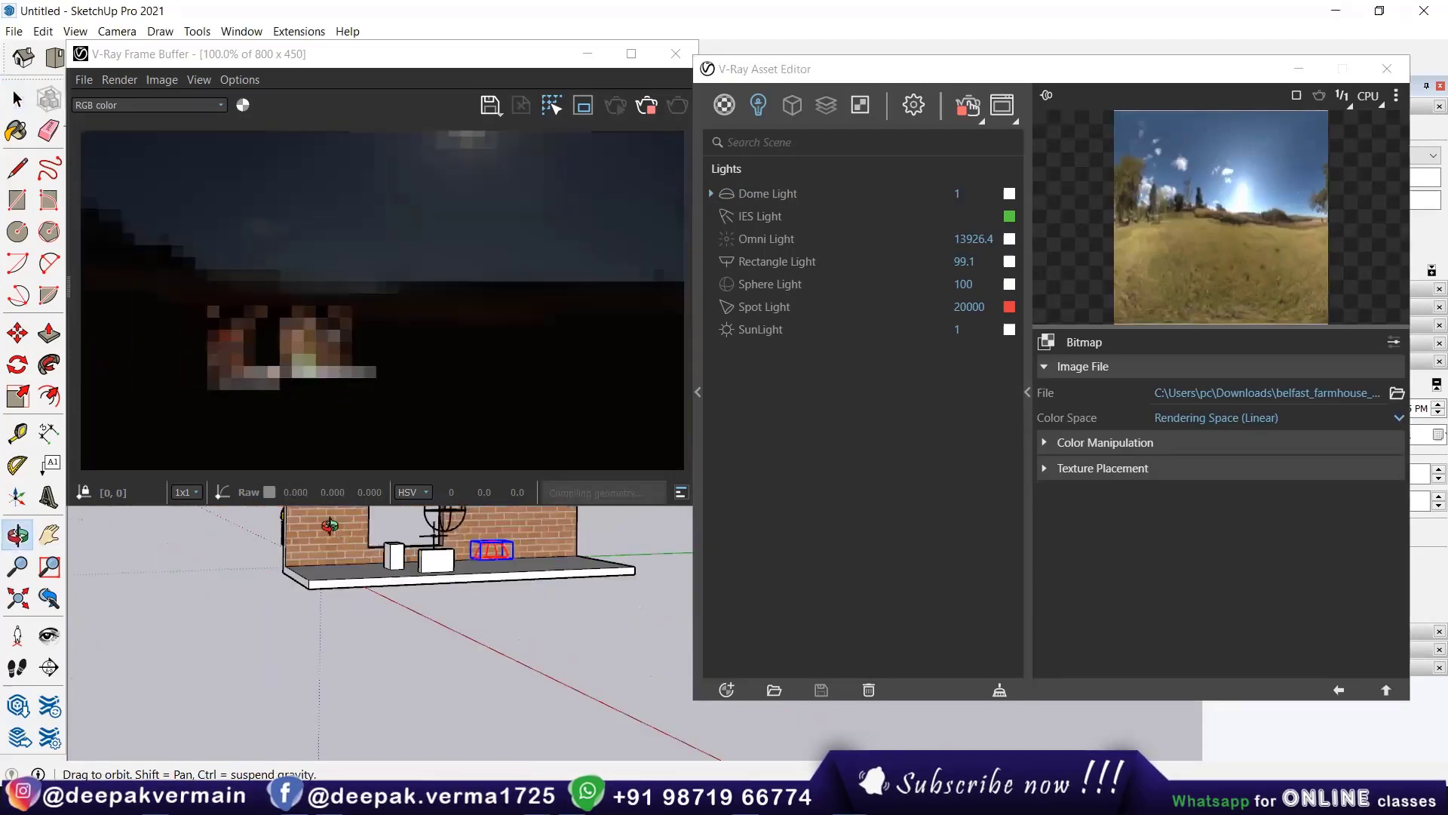
pyautogui.moveTo(513, 566); pyautogui.dragTo(600, 531, button='middle')
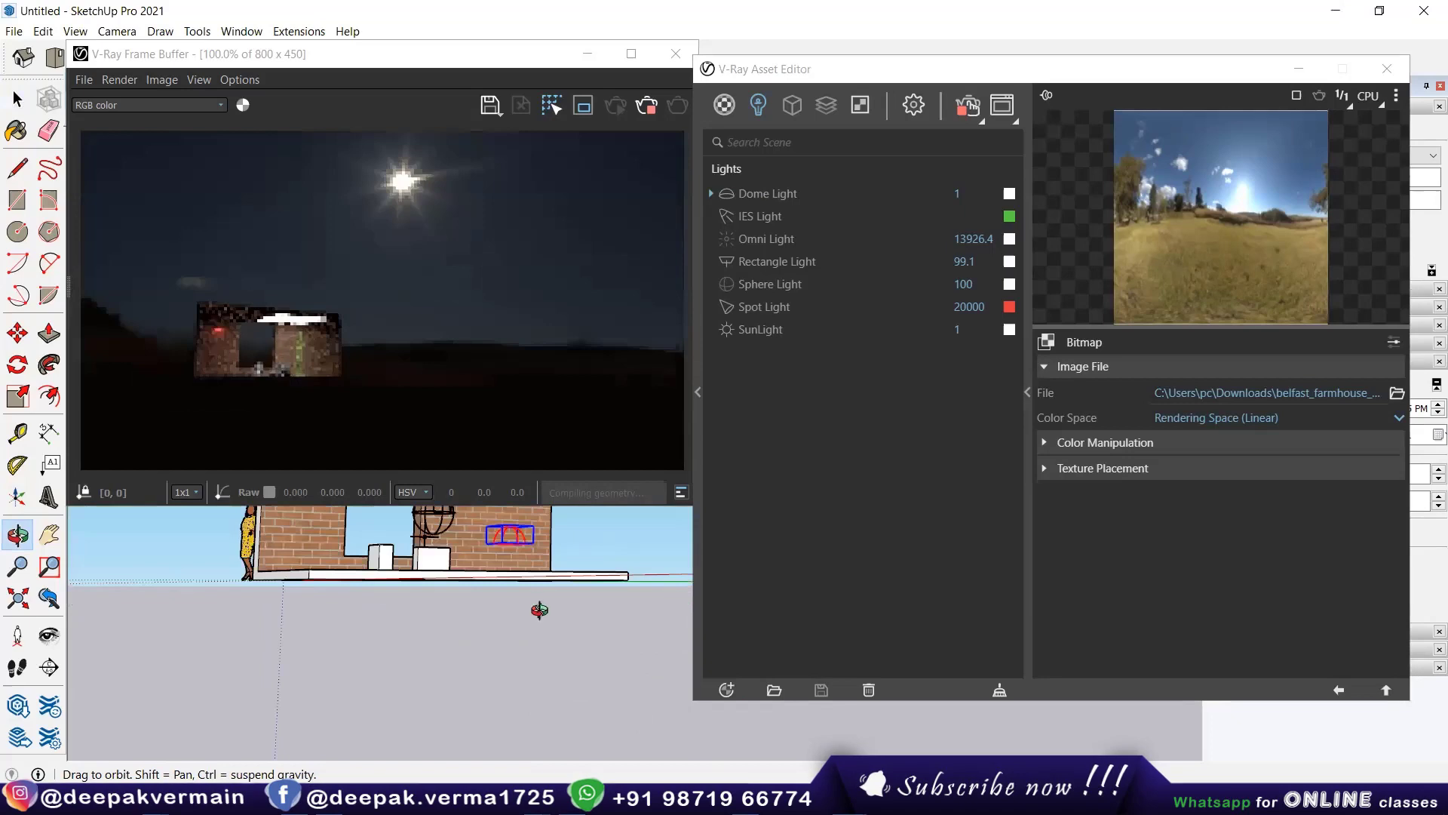
pyautogui.moveTo(536, 604)
pyautogui.mouseDown(button='middle')
pyautogui.moveTo(589, 611)
pyautogui.moveTo(591, 640)
pyautogui.mouseUp(button='middle')
pyautogui.scroll(2, 584, 655)
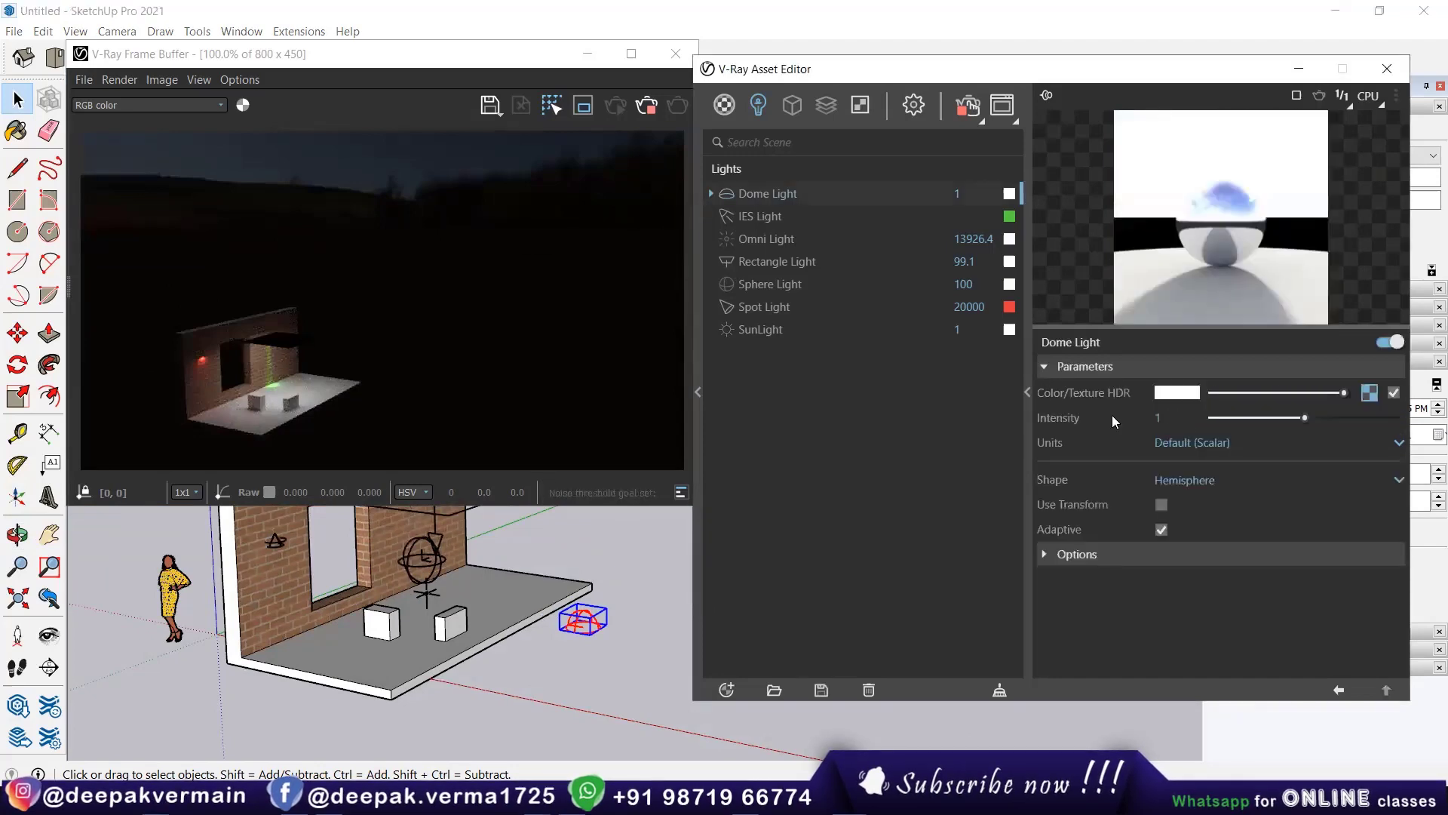
# Step: Set the Dome Light intensity to 100 and orbit to check the sky render
pyautogui.press('Tab')
pyautogui.write('100')
pyautogui.press('Return')
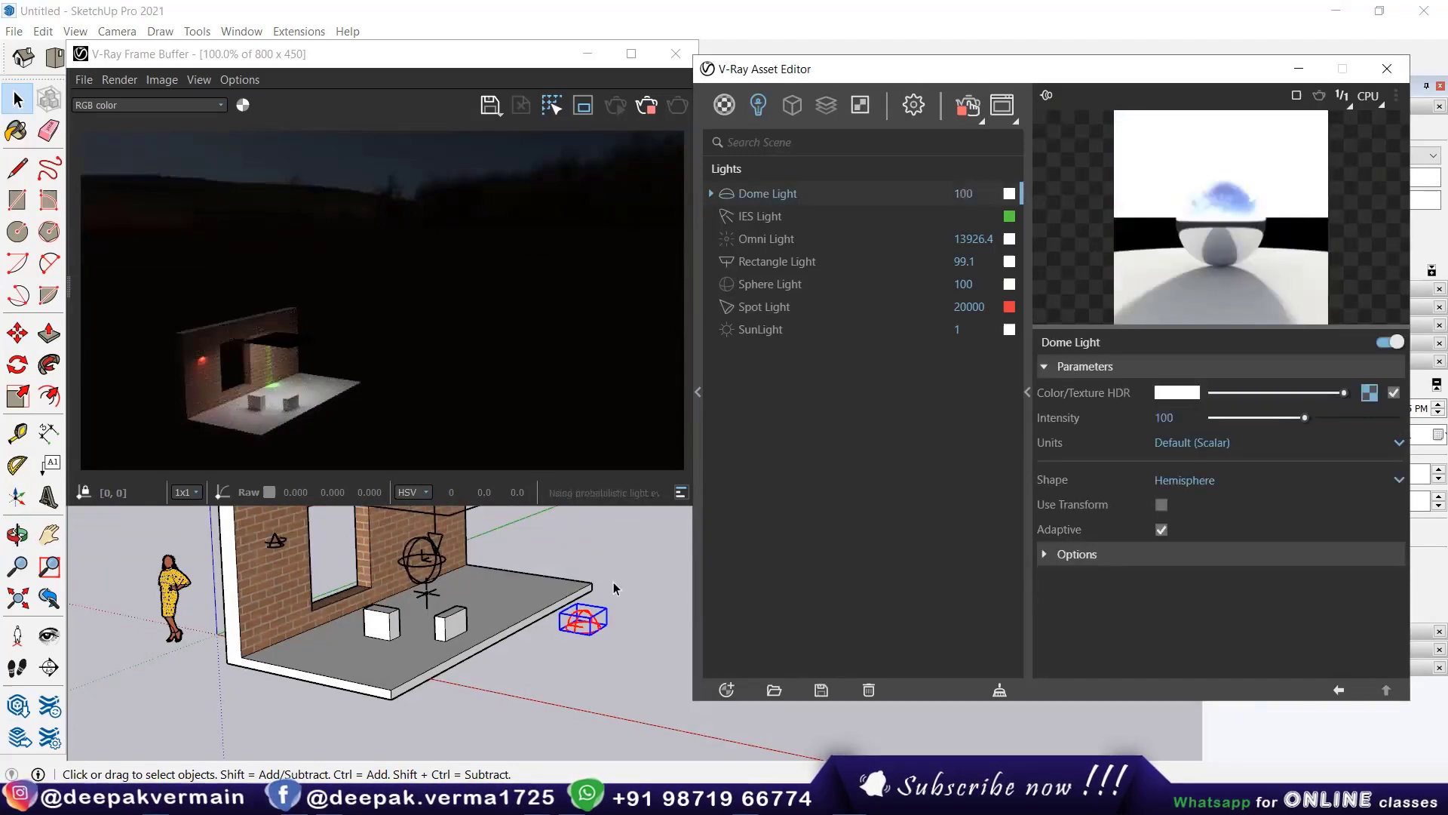
pyautogui.moveTo(504, 582); pyautogui.dragTo(507, 575, button='middle')
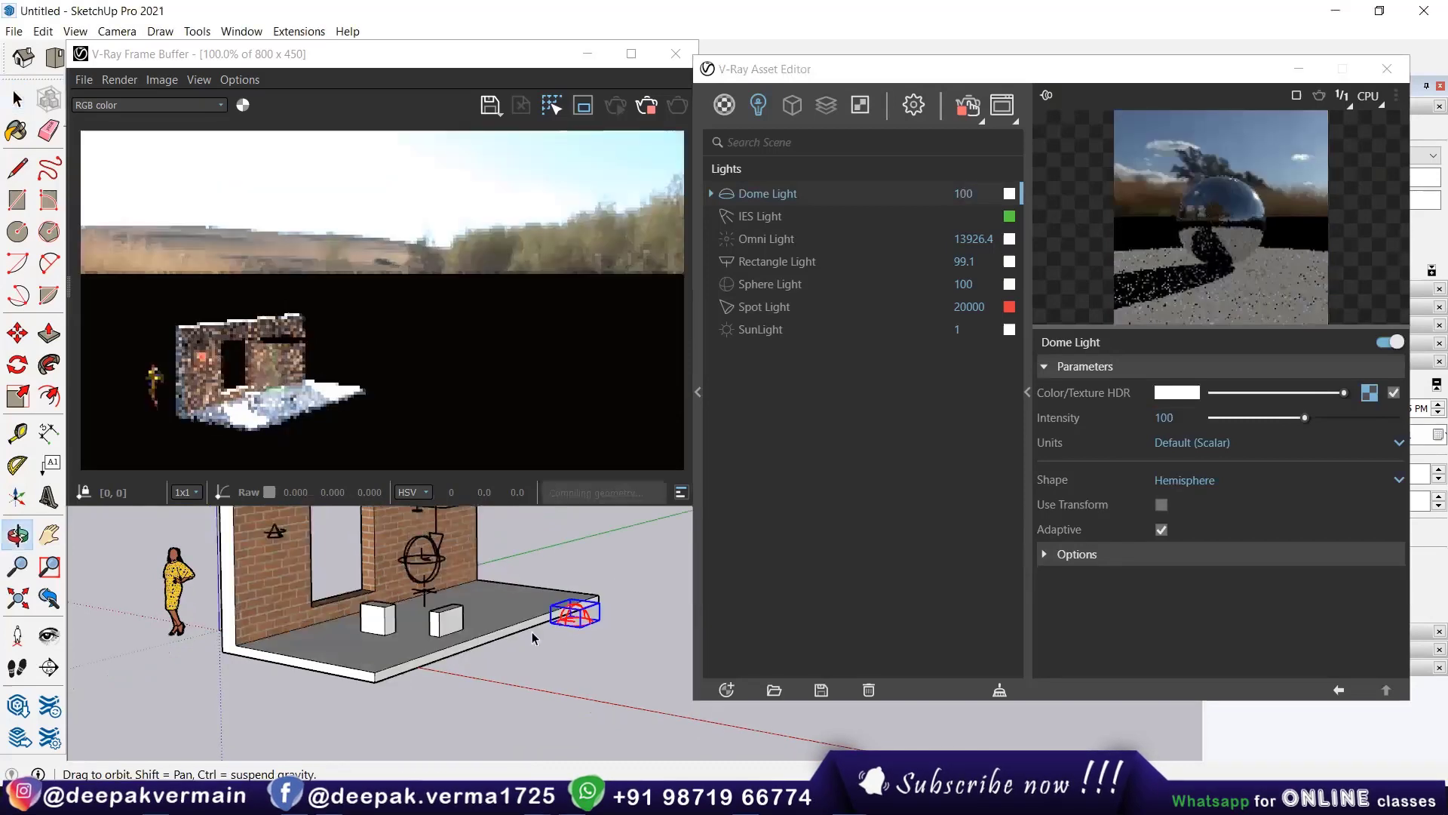
pyautogui.moveTo(532, 637); pyautogui.dragTo(544, 620, button='middle')
pyautogui.moveTo(624, 559); pyautogui.dragTo(644, 595, button='middle')
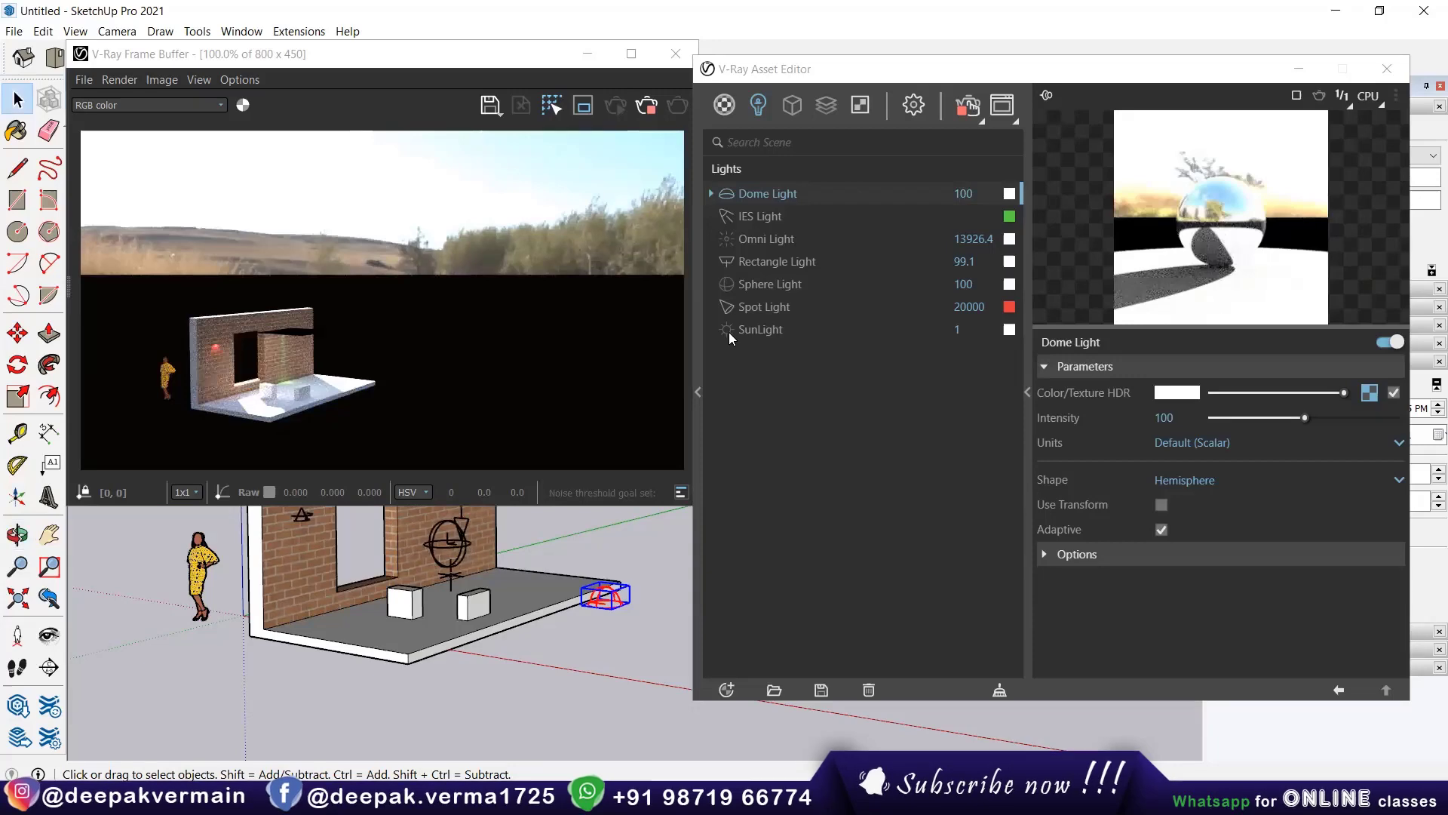
# Step: Raise the SunLight's vertical angle to 6.9 and set the Dome Light shape to Sphere
pyautogui.click(864, 333)
pyautogui.moveTo(1217, 476); pyautogui.dragTo(1220, 466)
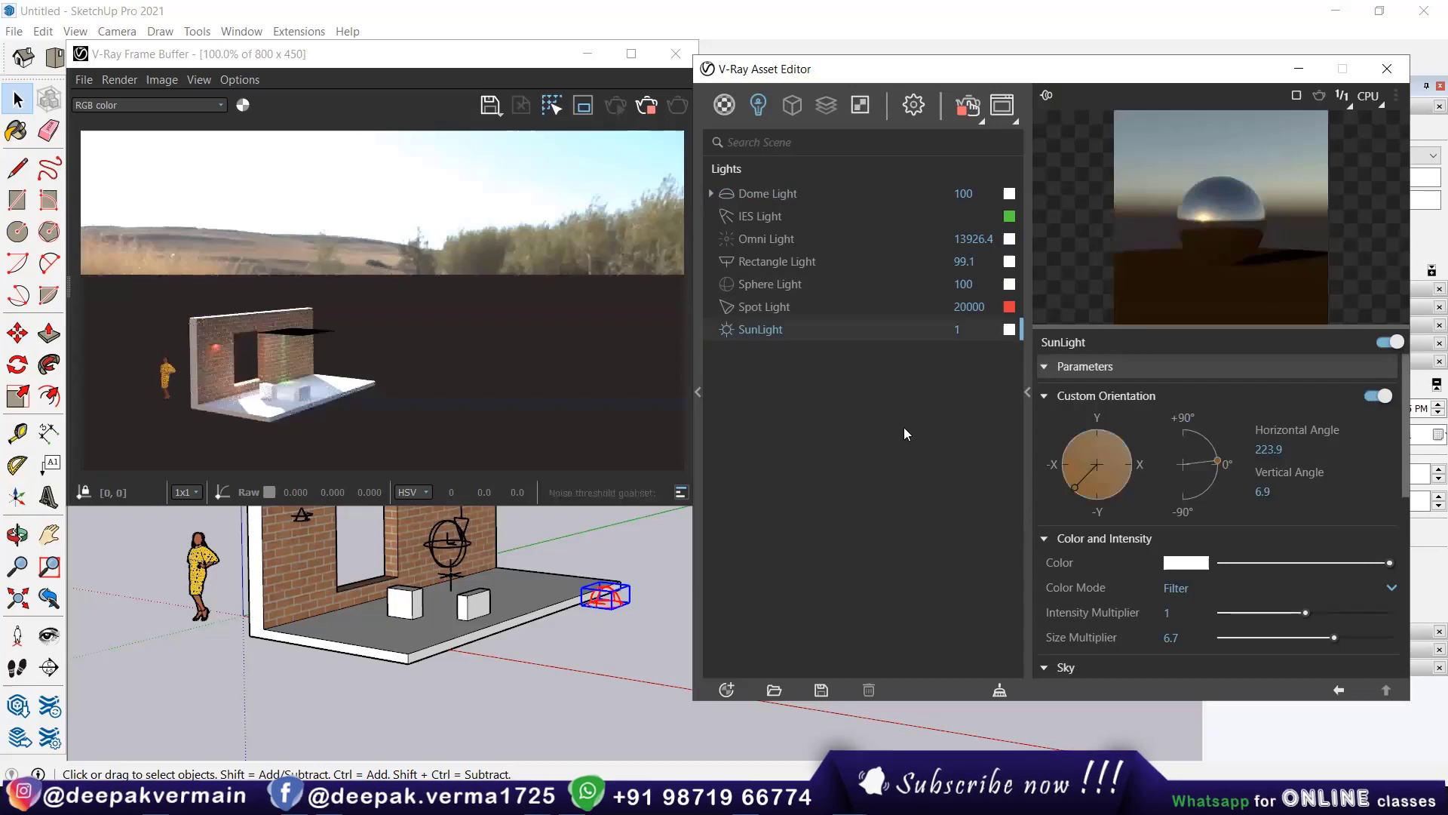
pyautogui.click(755, 198)
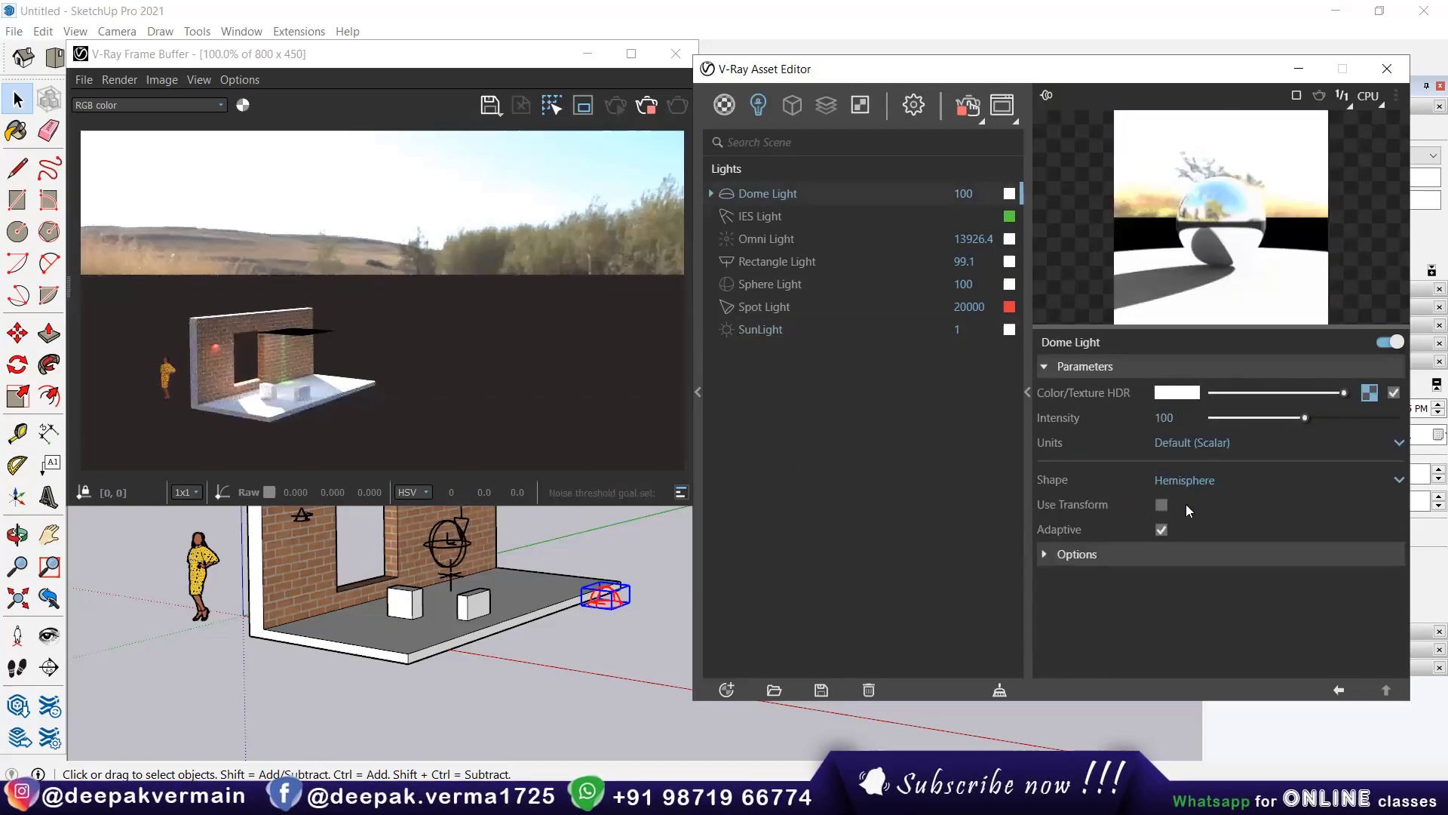
pyautogui.click(1185, 482)
pyautogui.press('Down')
pyautogui.press('Return')
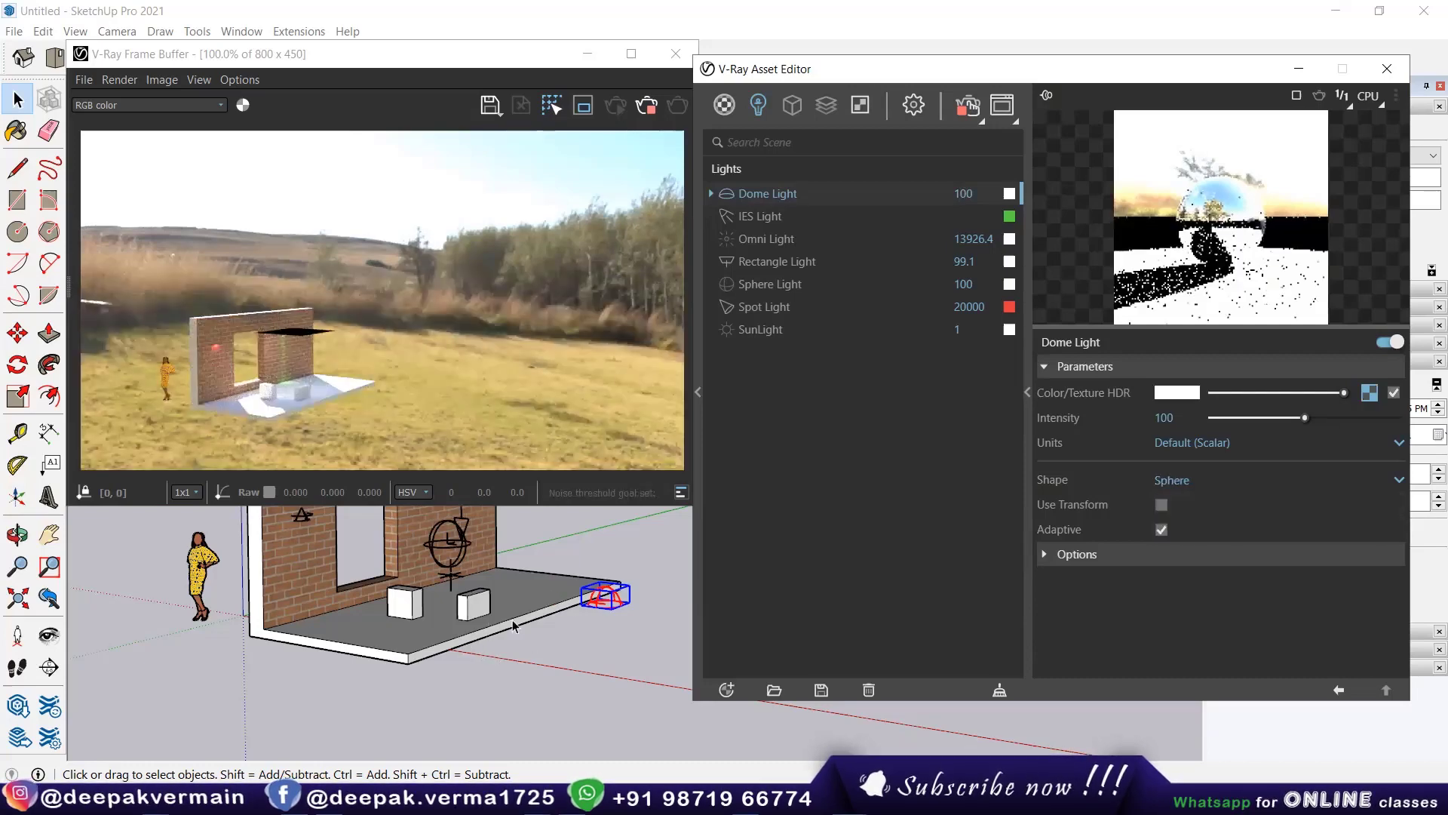
pyautogui.moveTo(531, 644)
pyautogui.mouseDown(button='middle')
pyautogui.moveTo(392, 628)
pyautogui.moveTo(453, 645)
pyautogui.moveTo(442, 687)
pyautogui.moveTo(483, 667)
pyautogui.moveTo(457, 647)
pyautogui.moveTo(366, 637)
pyautogui.moveTo(407, 630)
pyautogui.moveTo(532, 658)
pyautogui.moveTo(542, 638)
pyautogui.mouseUp(button='middle')
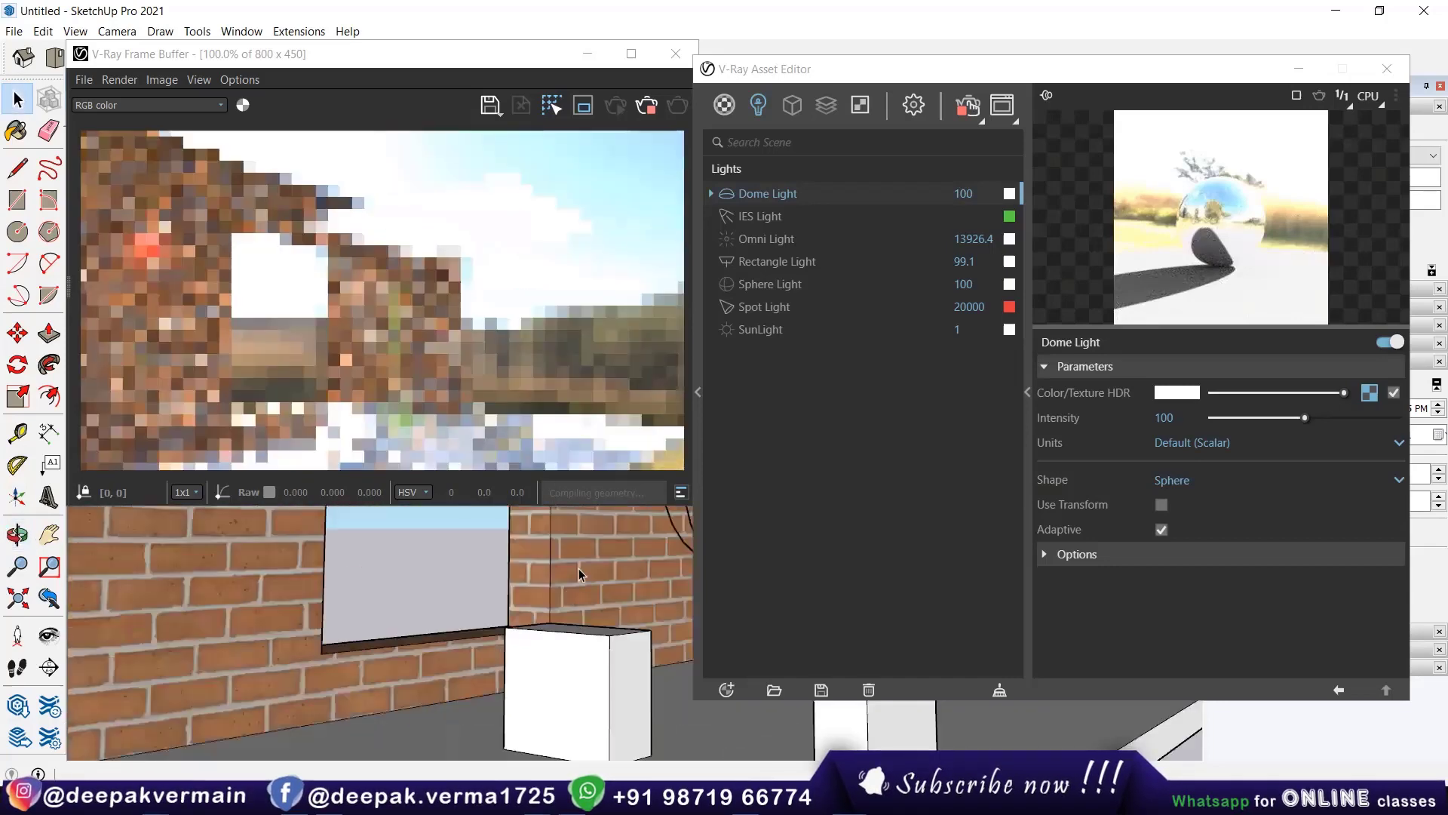
# Step: Tick Invisible in the Rectangle Light's options so it lights the scene unseen
pyautogui.scroll(-3, 582, 574)
pyautogui.scroll(-3, 573, 598)
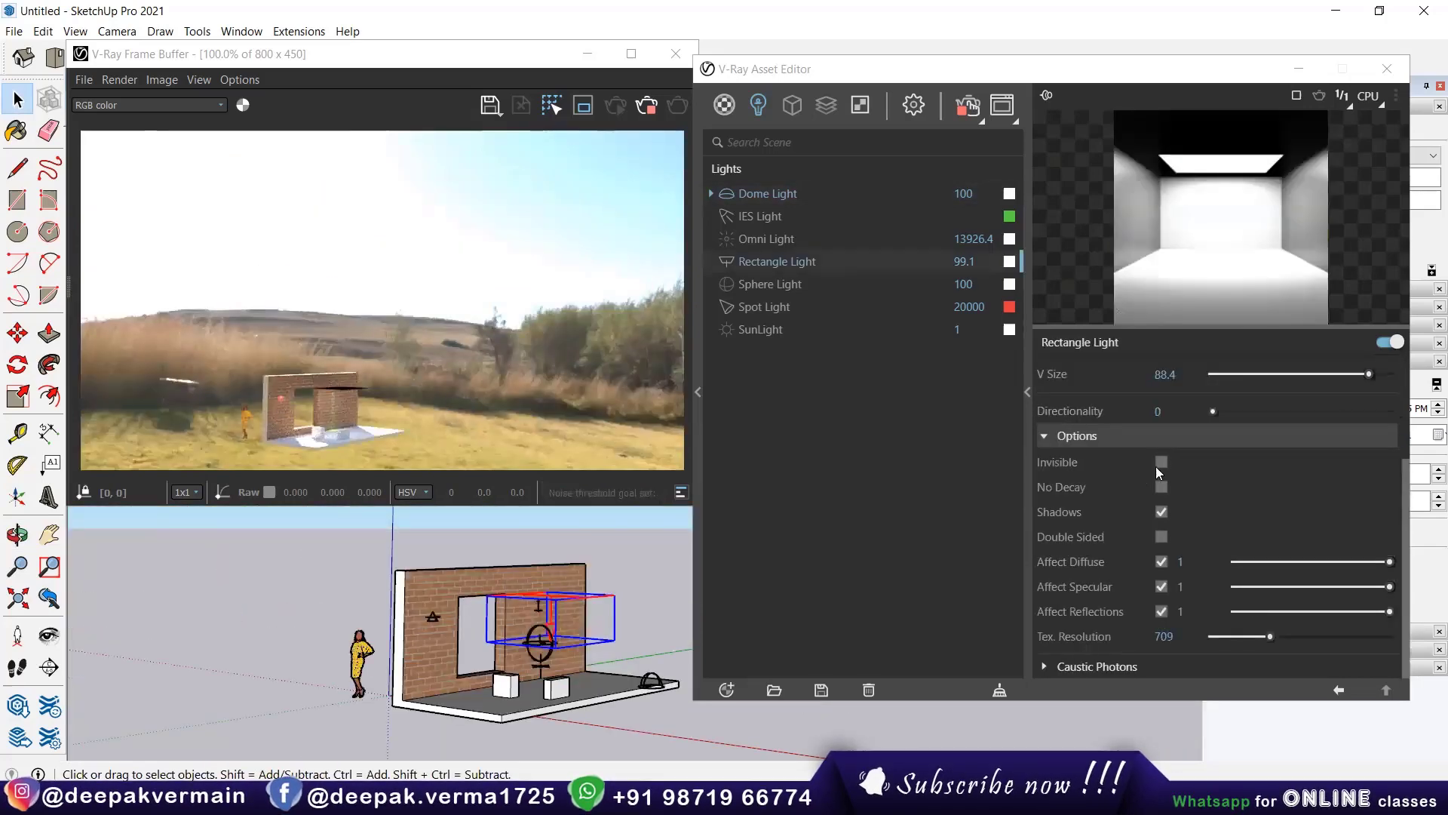
pyautogui.click(1160, 462)
pyautogui.scroll(5, 476, 692)
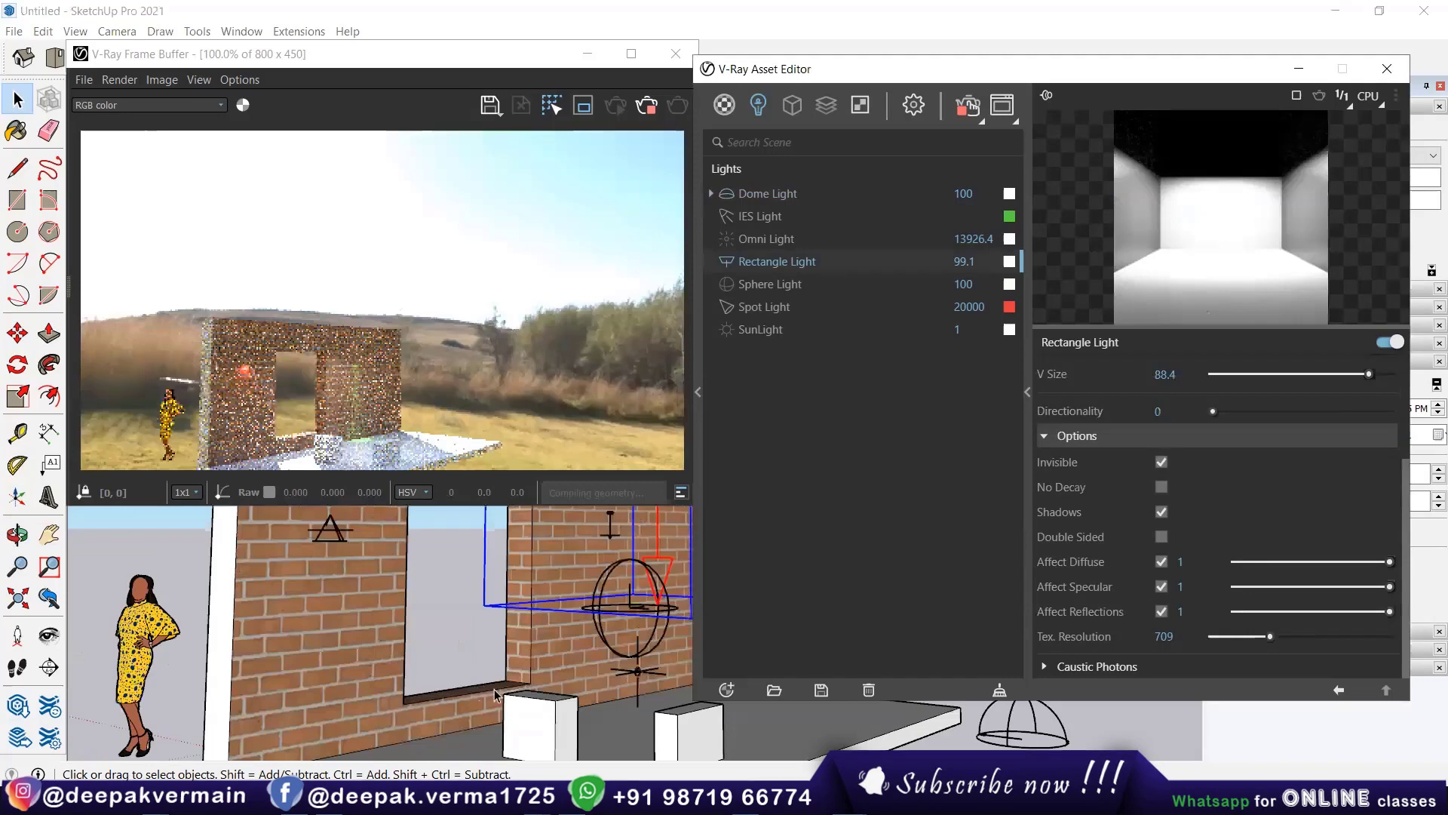
pyautogui.scroll(2, 486, 698)
pyautogui.scroll(2, 482, 709)
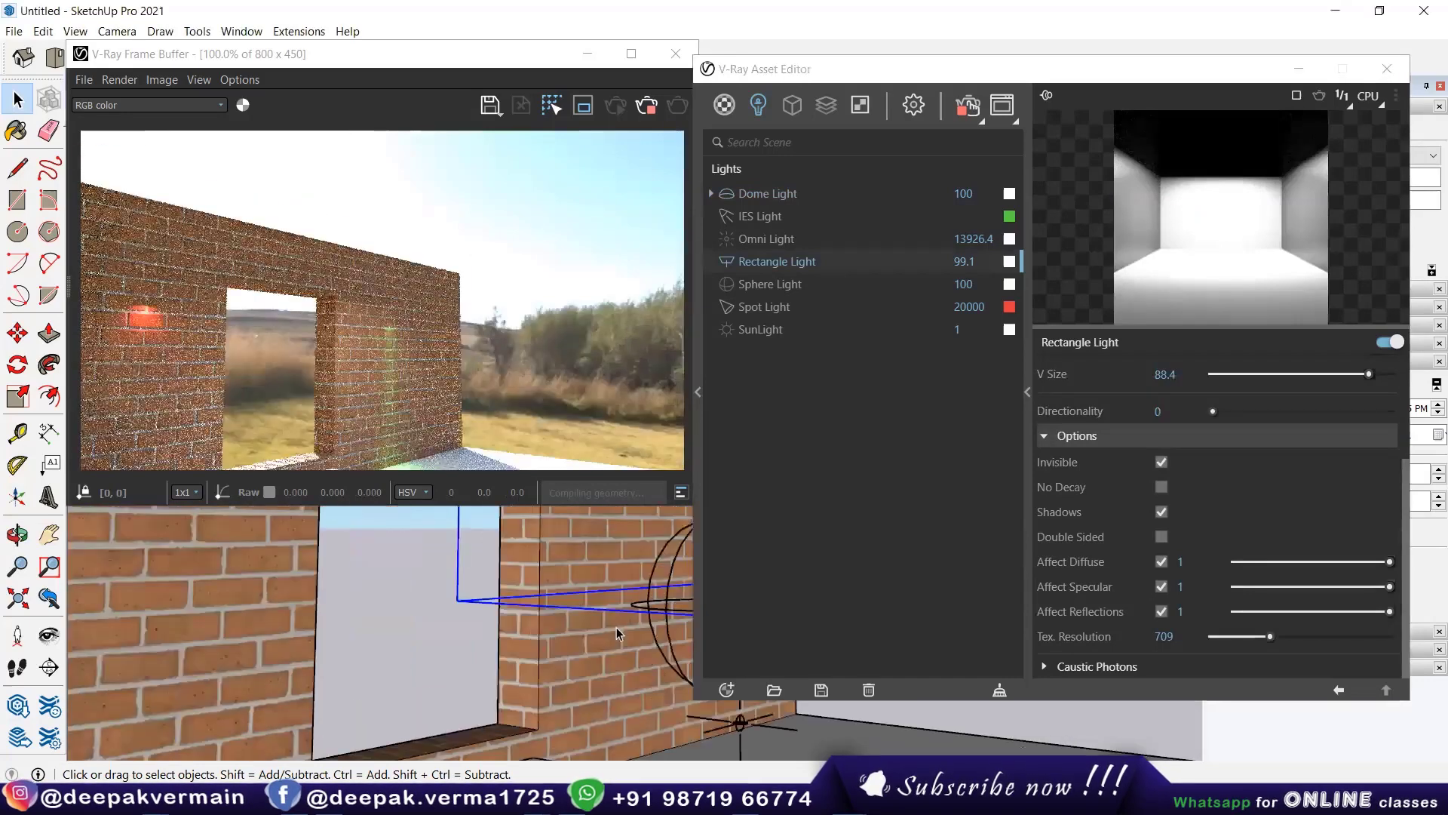
pyautogui.scroll(2, 553, 645)
pyautogui.scroll(2, 548, 654)
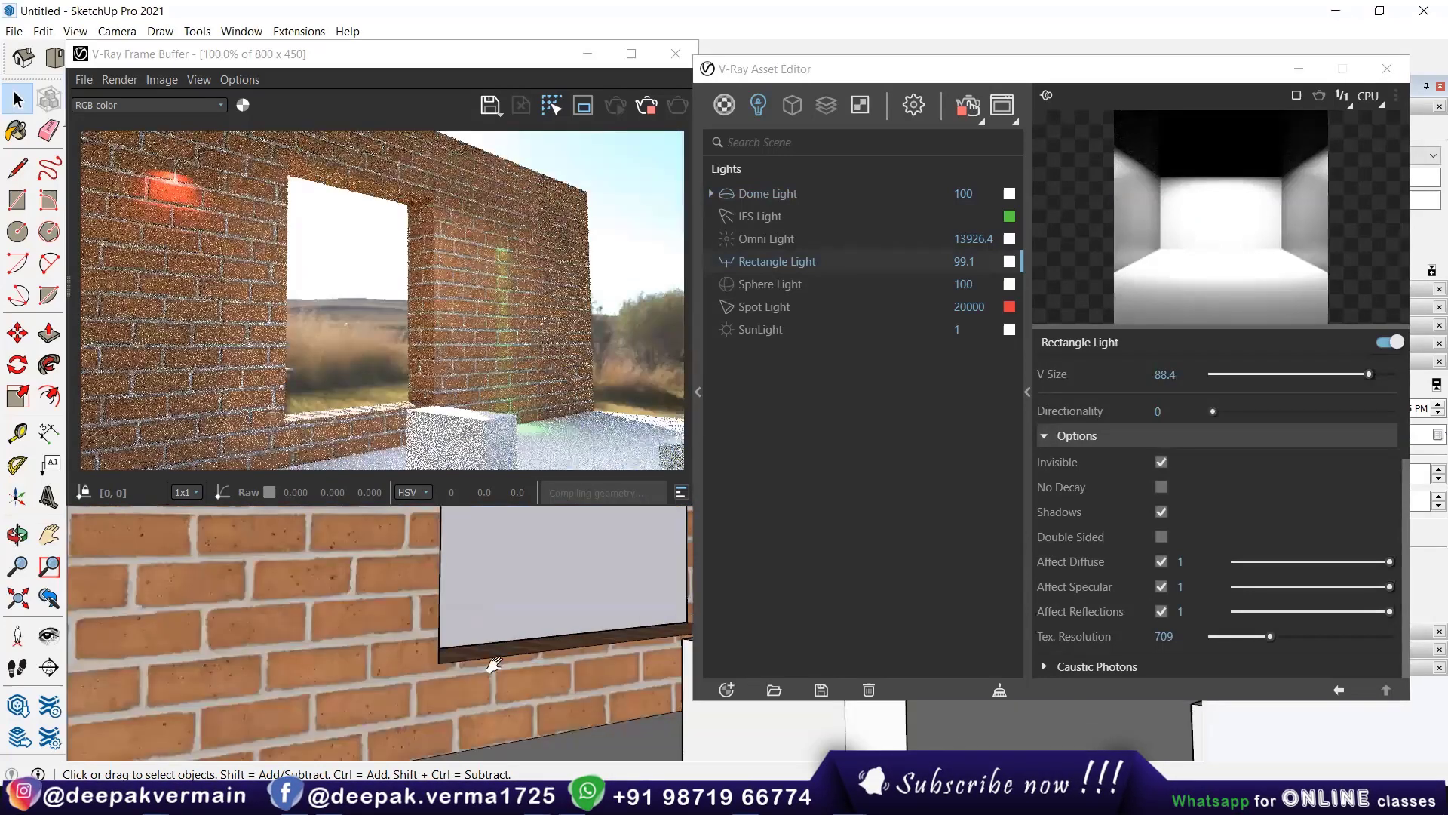
pyautogui.scroll(-2, 513, 666)
pyautogui.scroll(2, 538, 668)
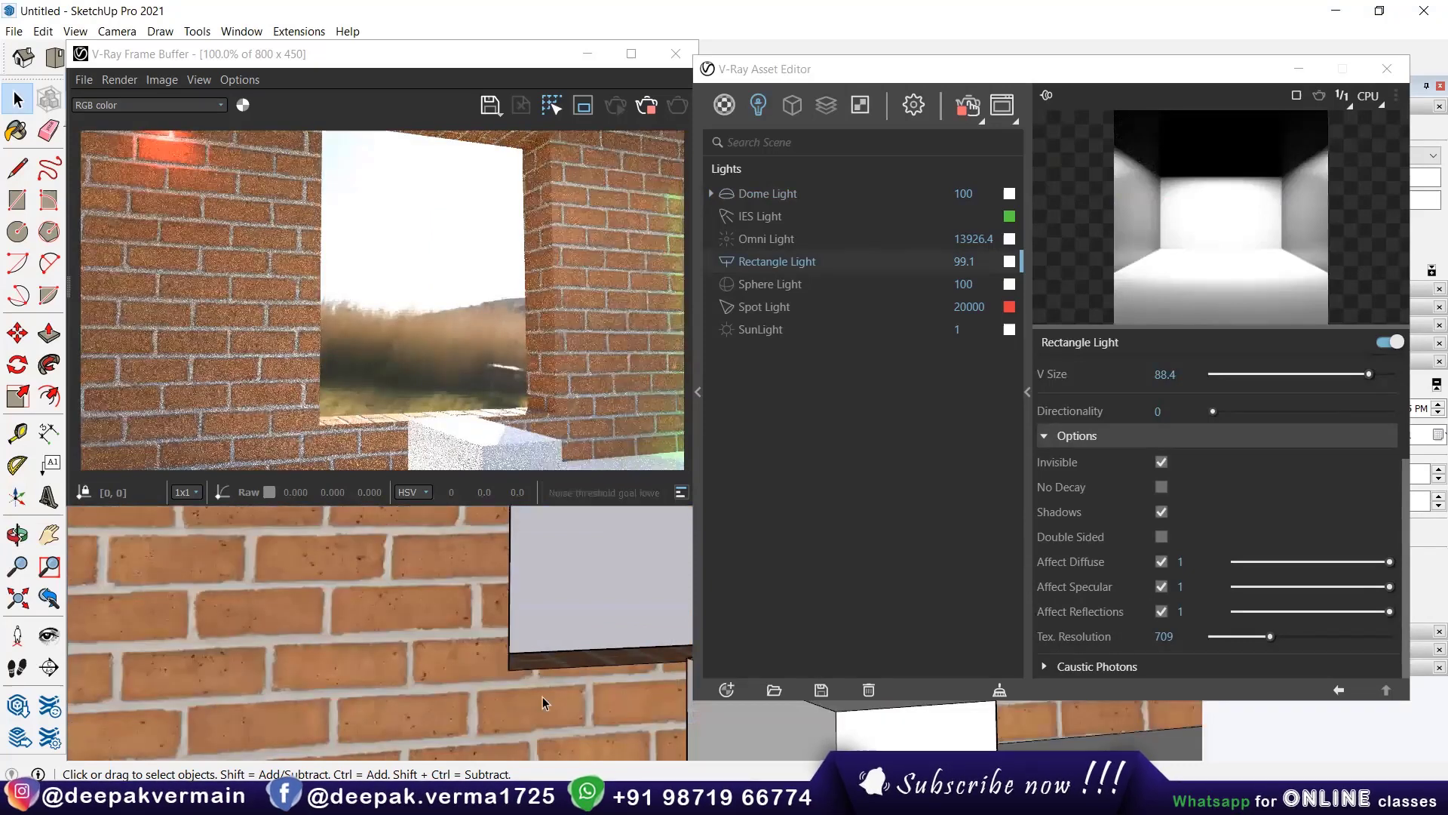
pyautogui.scroll(-1, 541, 695)
pyautogui.scroll(-2, 537, 694)
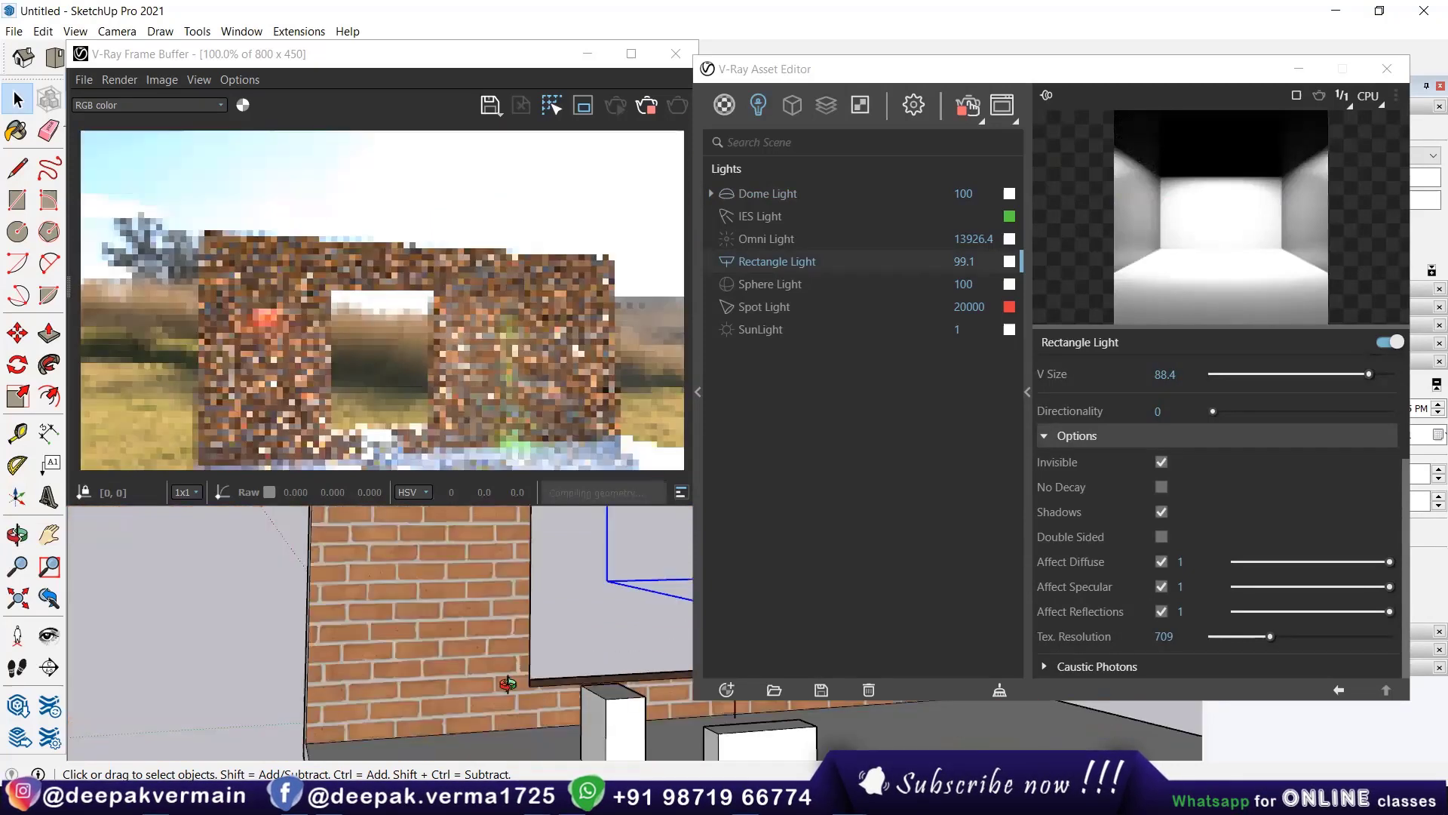
# Step: Orbit and zoom around the model to inspect the brick wall in the updated render
pyautogui.moveTo(536, 694); pyautogui.dragTo(504, 620, button='middle')
pyautogui.moveTo(504, 620); pyautogui.dragTo(490, 673)
pyautogui.press('space')
pyautogui.moveTo(490, 673); pyautogui.dragTo(628, 553, button='middle')
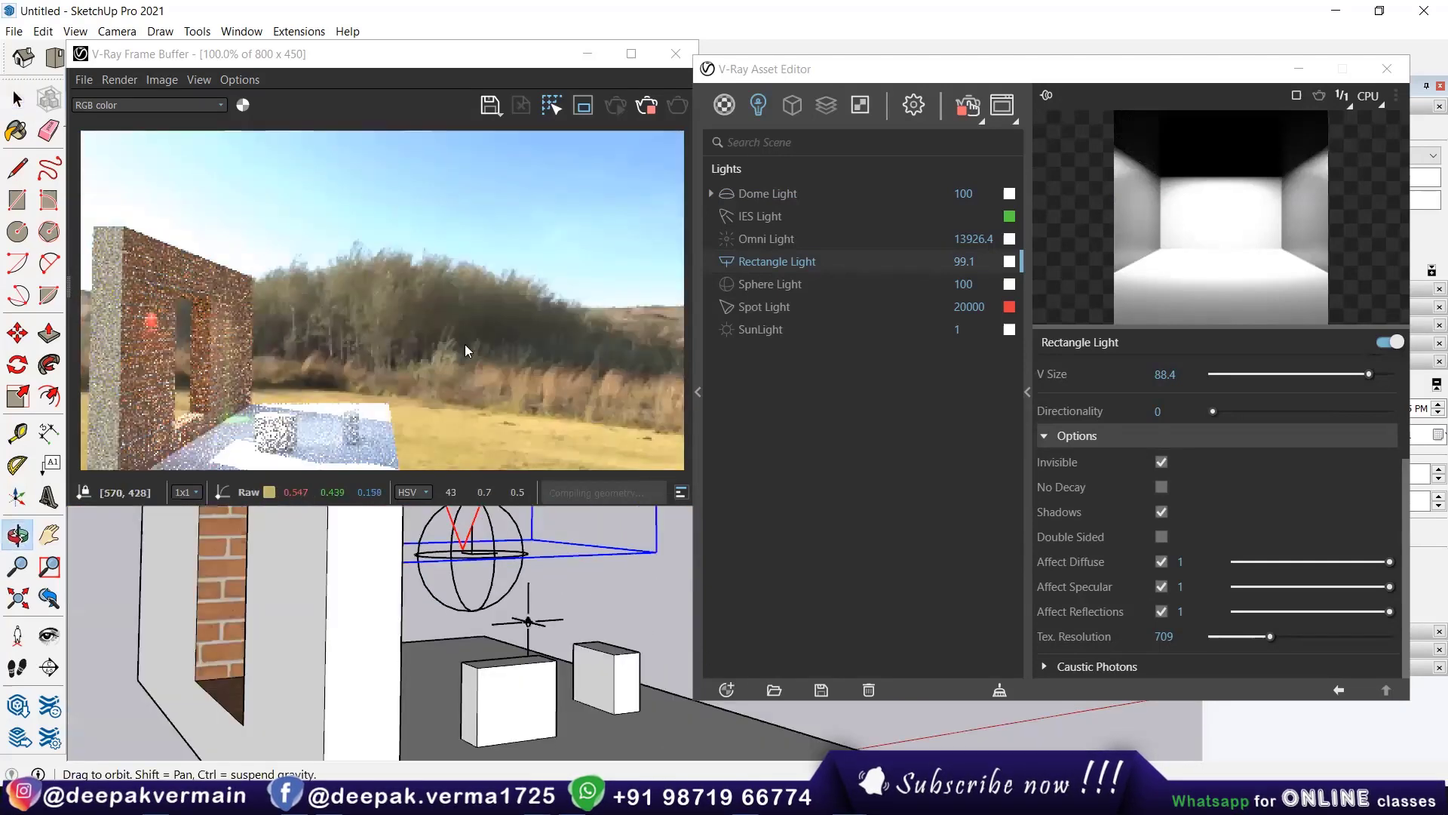
pyautogui.press('space')
pyautogui.moveTo(623, 657); pyautogui.dragTo(396, 625, button='middle')
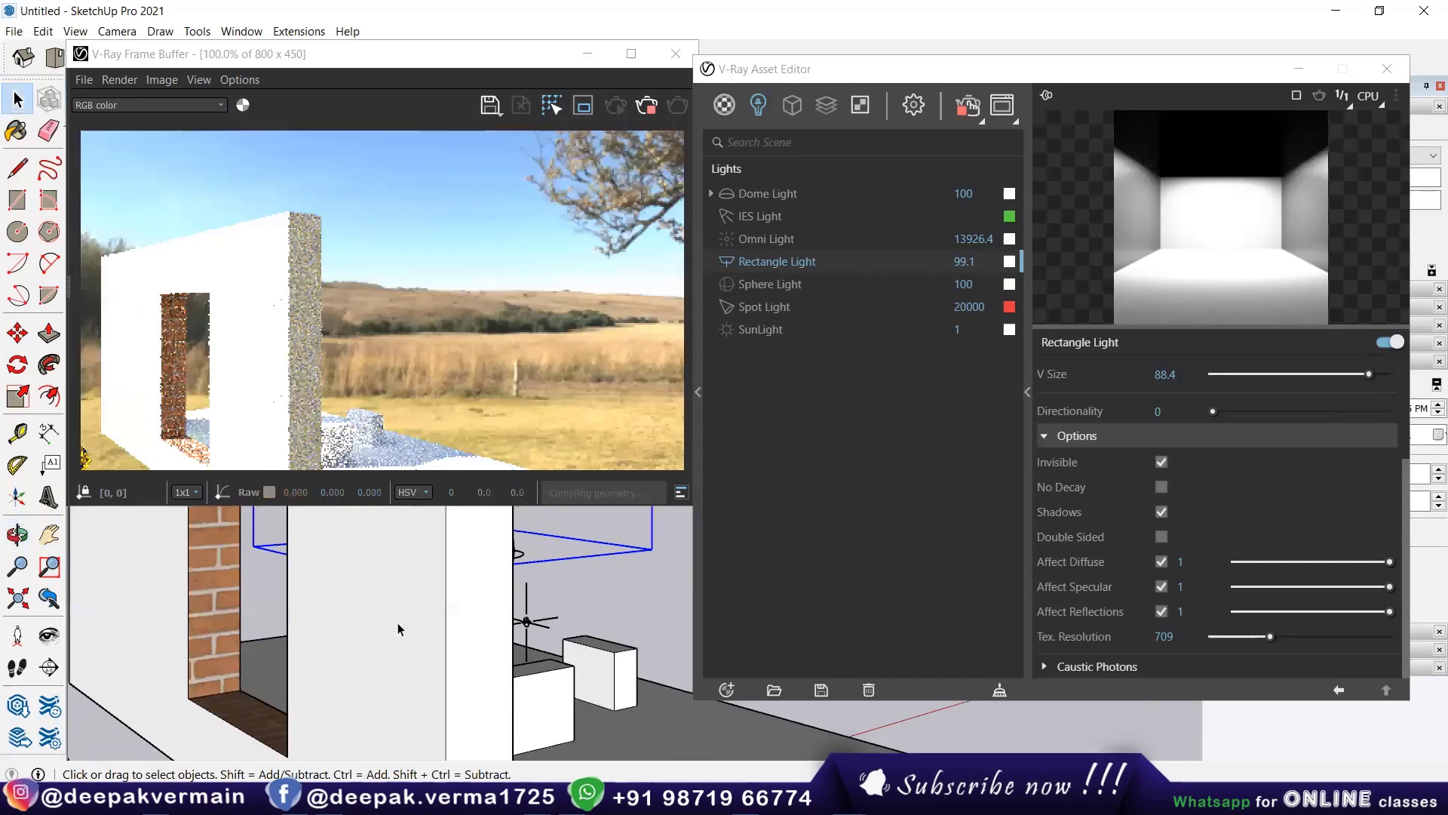
pyautogui.scroll(-5, 400, 630)
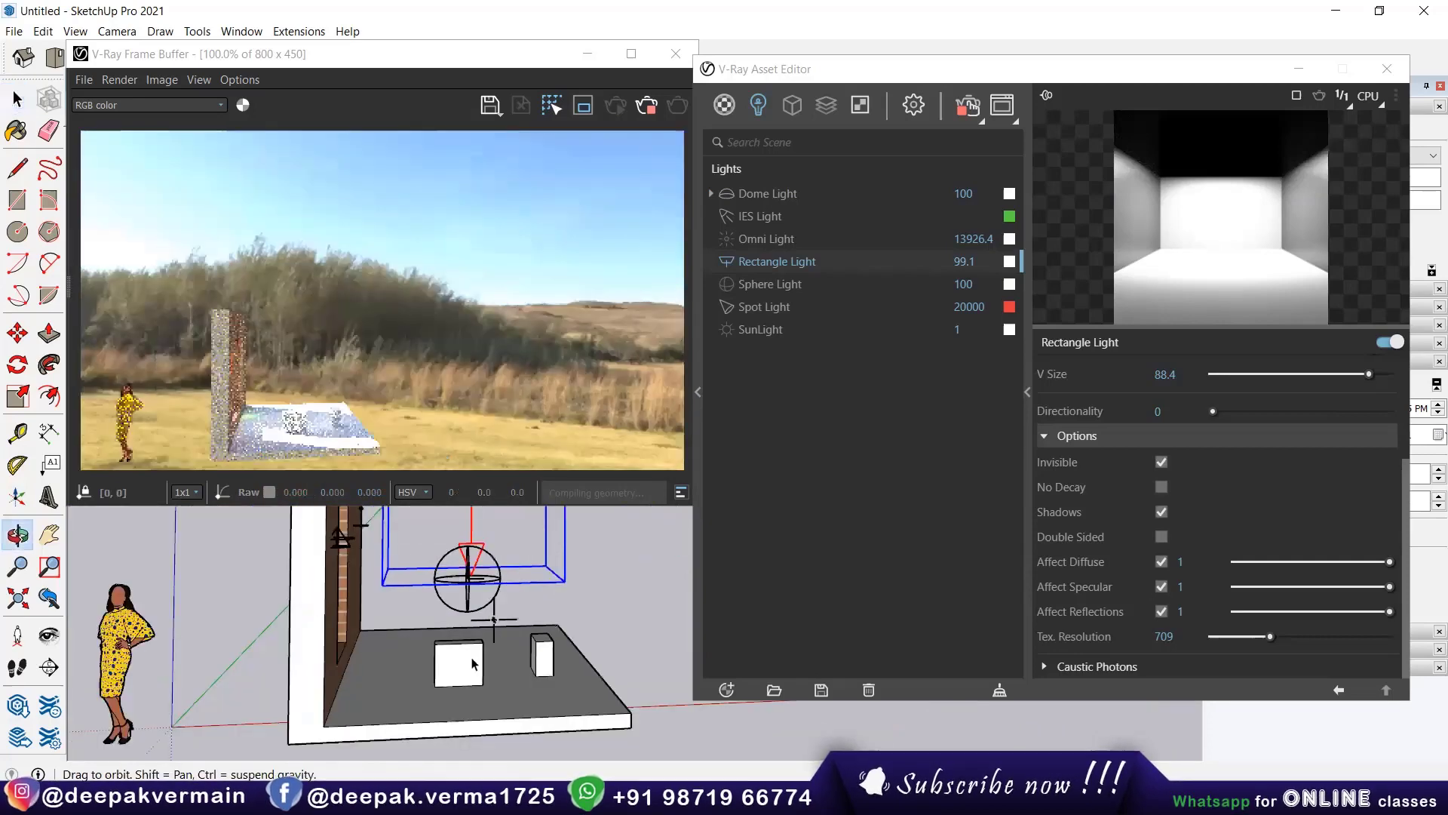
pyautogui.moveTo(296, 542); pyautogui.dragTo(498, 566, button='middle')
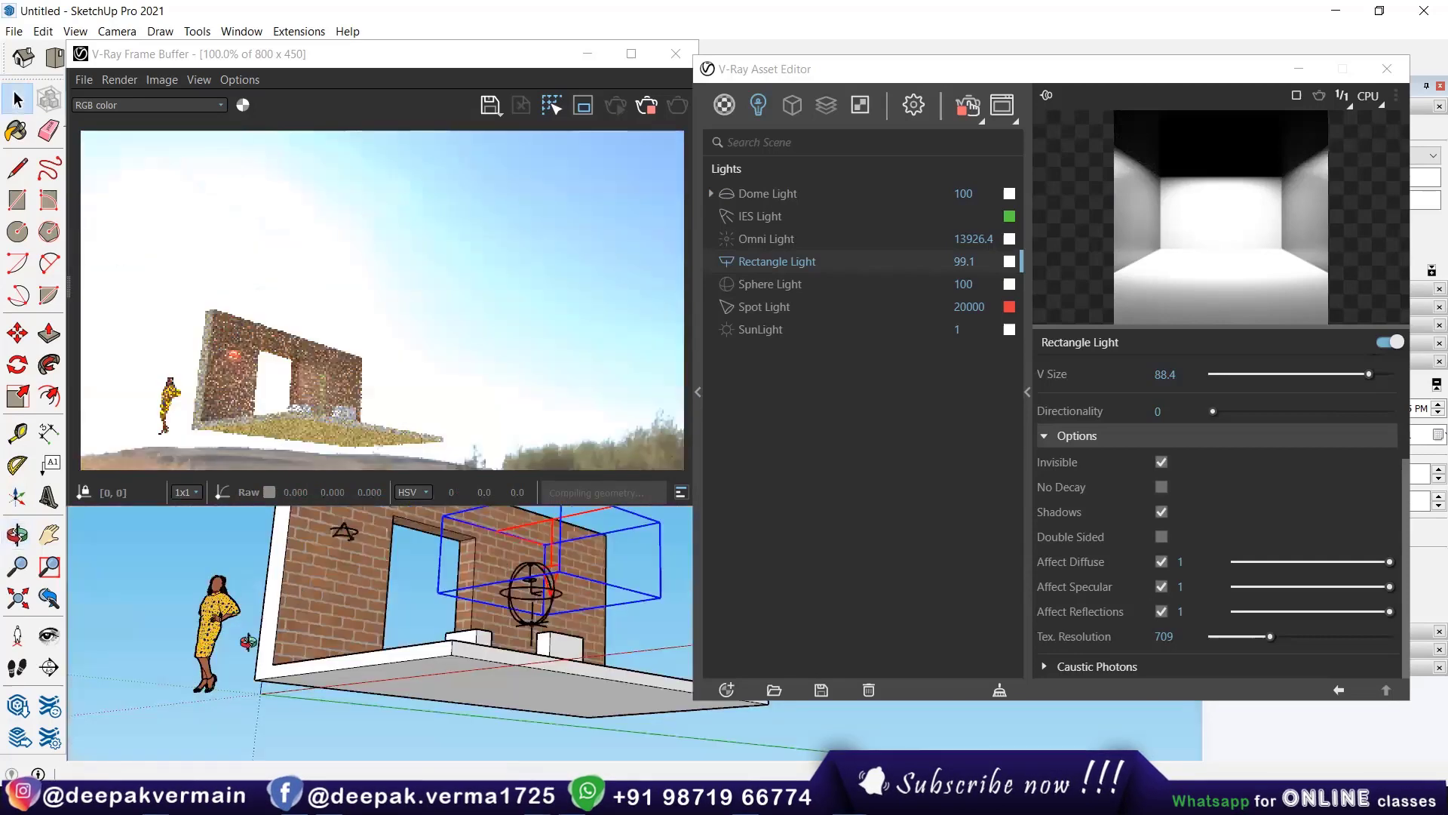
pyautogui.moveTo(249, 641); pyautogui.dragTo(507, 722, button='middle')
pyautogui.moveTo(482, 650); pyautogui.dragTo(443, 653, button='middle')
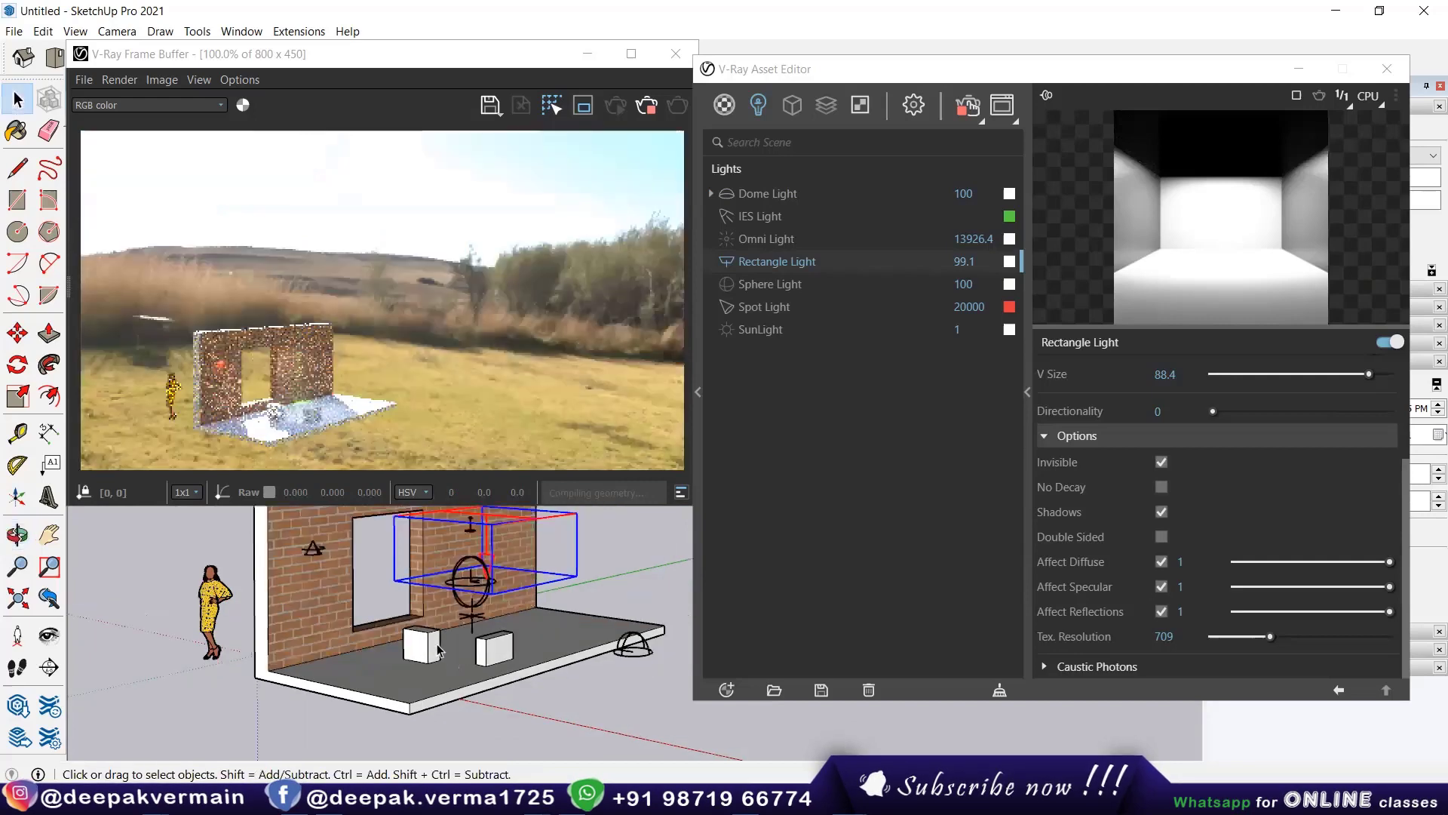
pyautogui.scroll(2, 438, 651)
pyautogui.scroll(3, 460, 690)
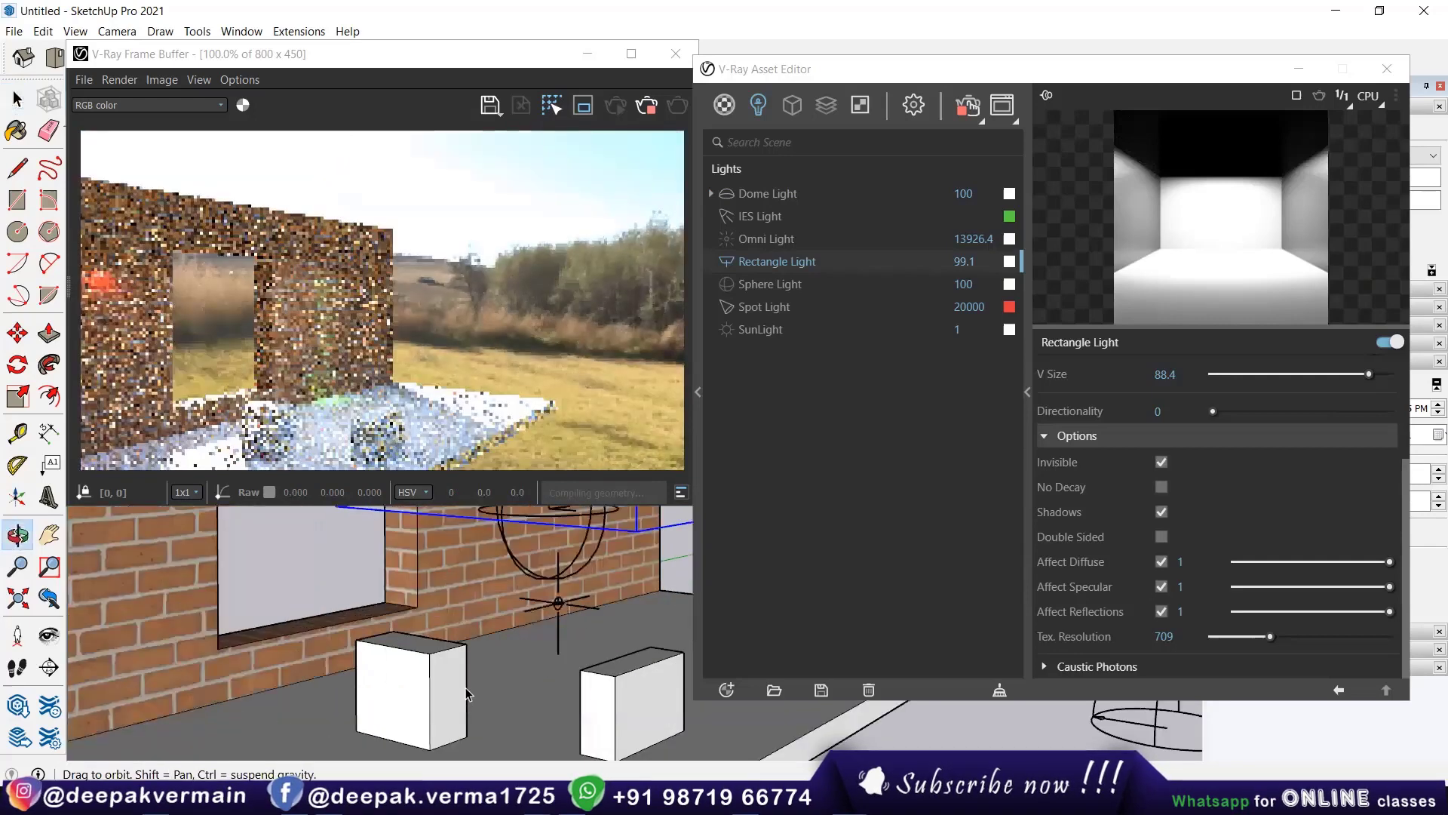
pyautogui.moveTo(467, 695); pyautogui.dragTo(472, 700, button='middle')
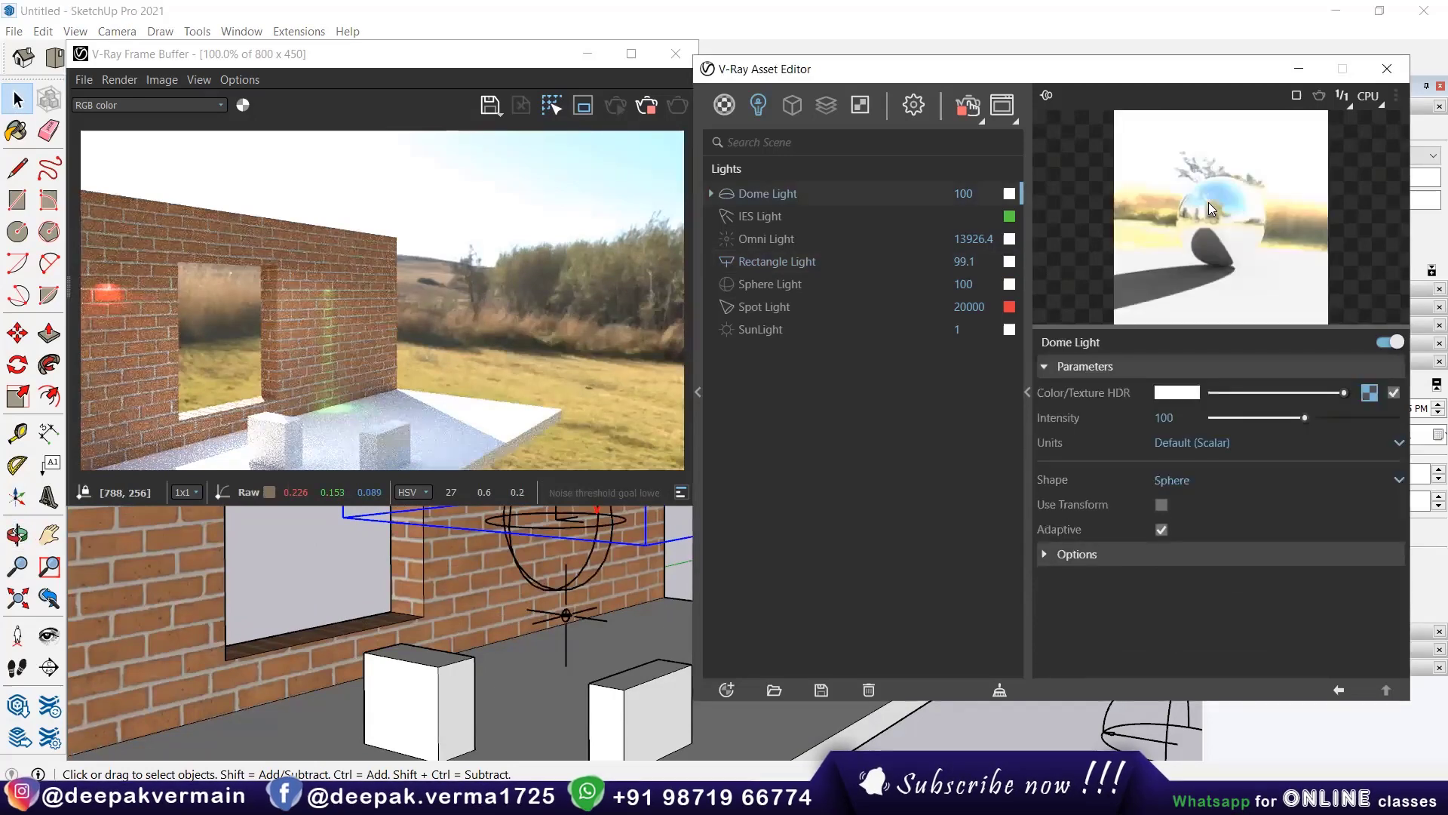
# Step: Rotate the dome's HDR background image, settling on a rotation of 55.3
pyautogui.click(1369, 393)
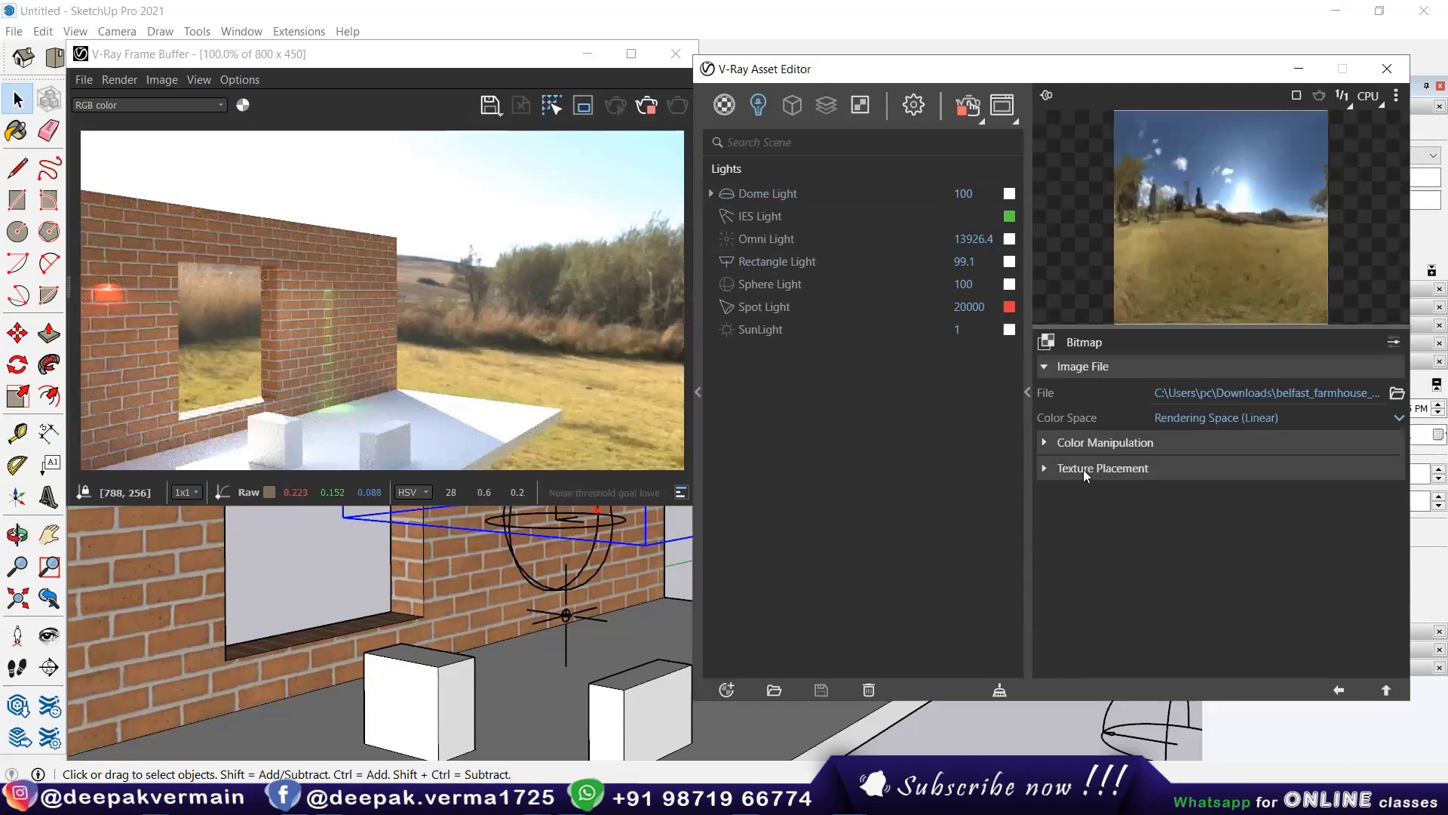
pyautogui.click(1083, 470)
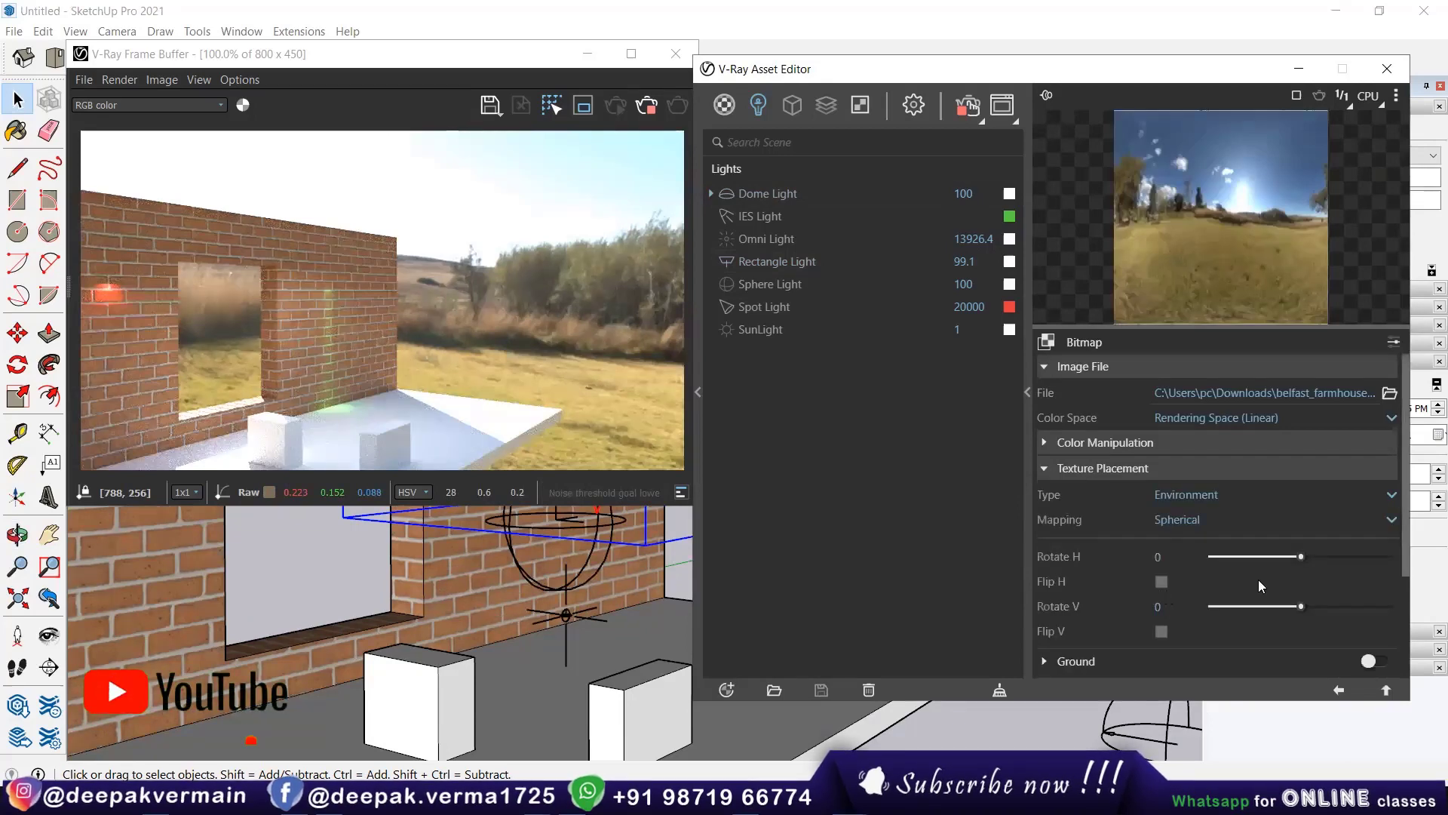
pyautogui.click(1272, 556)
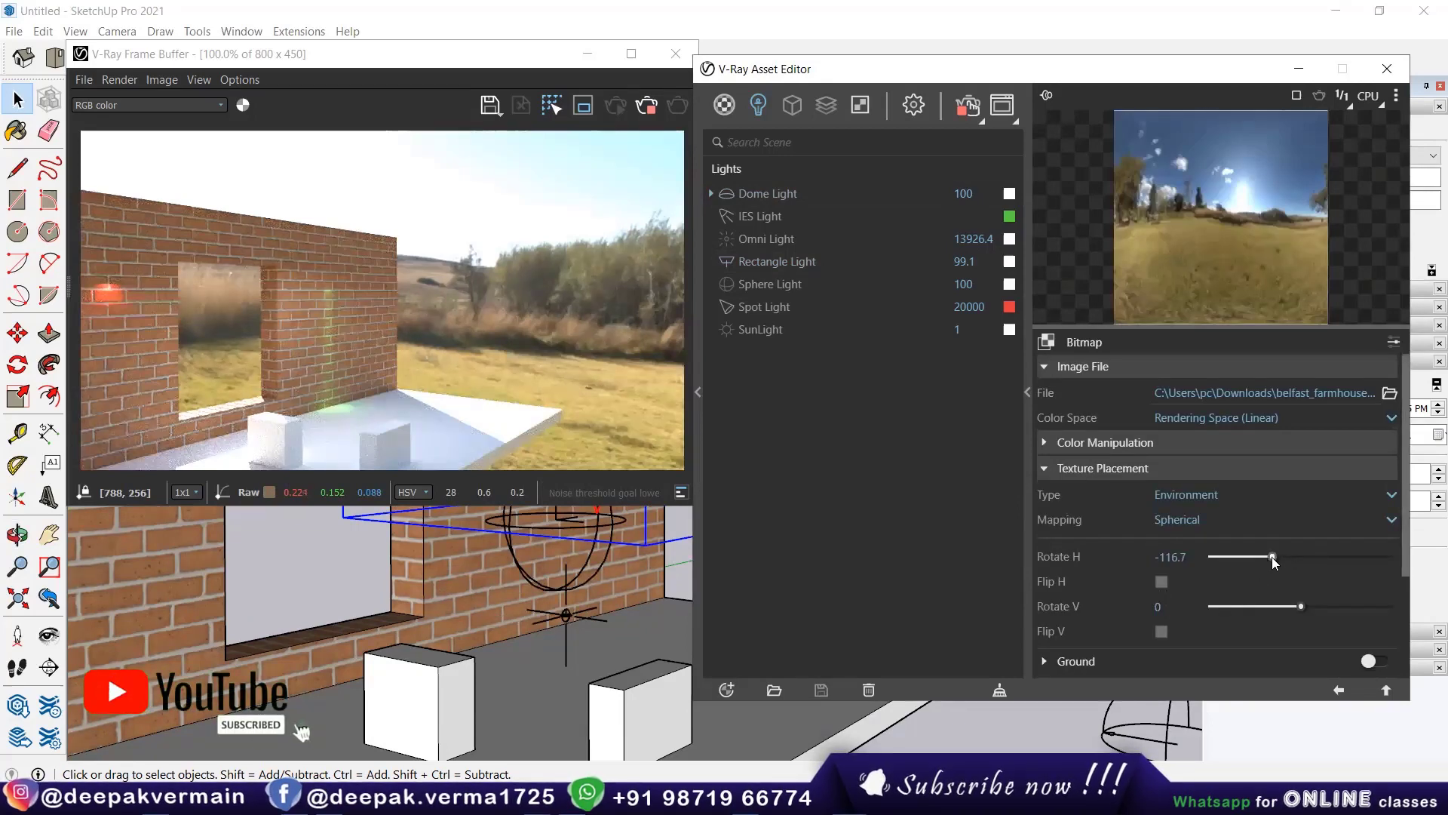
pyautogui.moveTo(1273, 559); pyautogui.dragTo(1247, 560)
pyautogui.click(1229, 558)
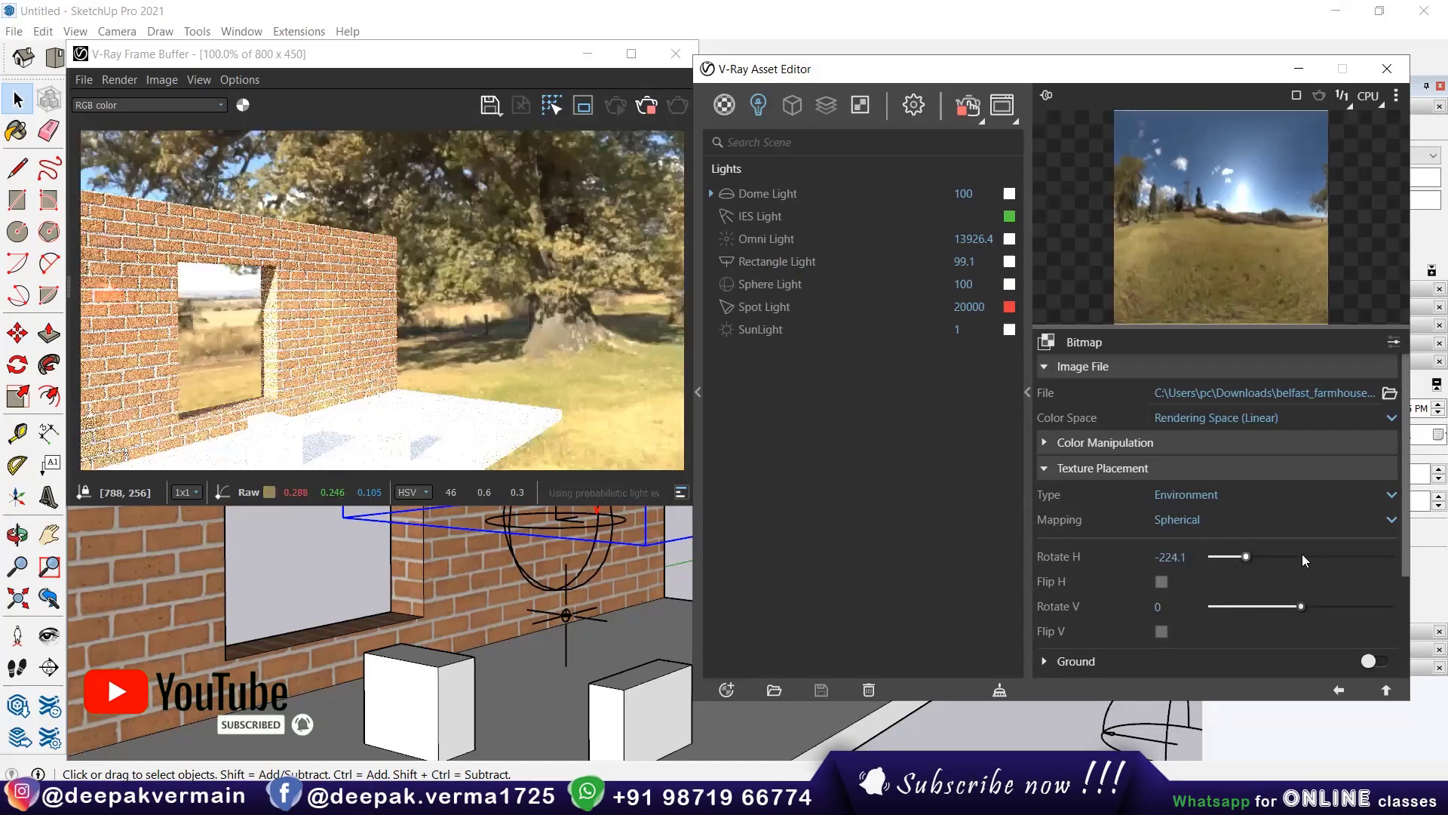
pyautogui.click(1303, 557)
pyautogui.click(1325, 557)
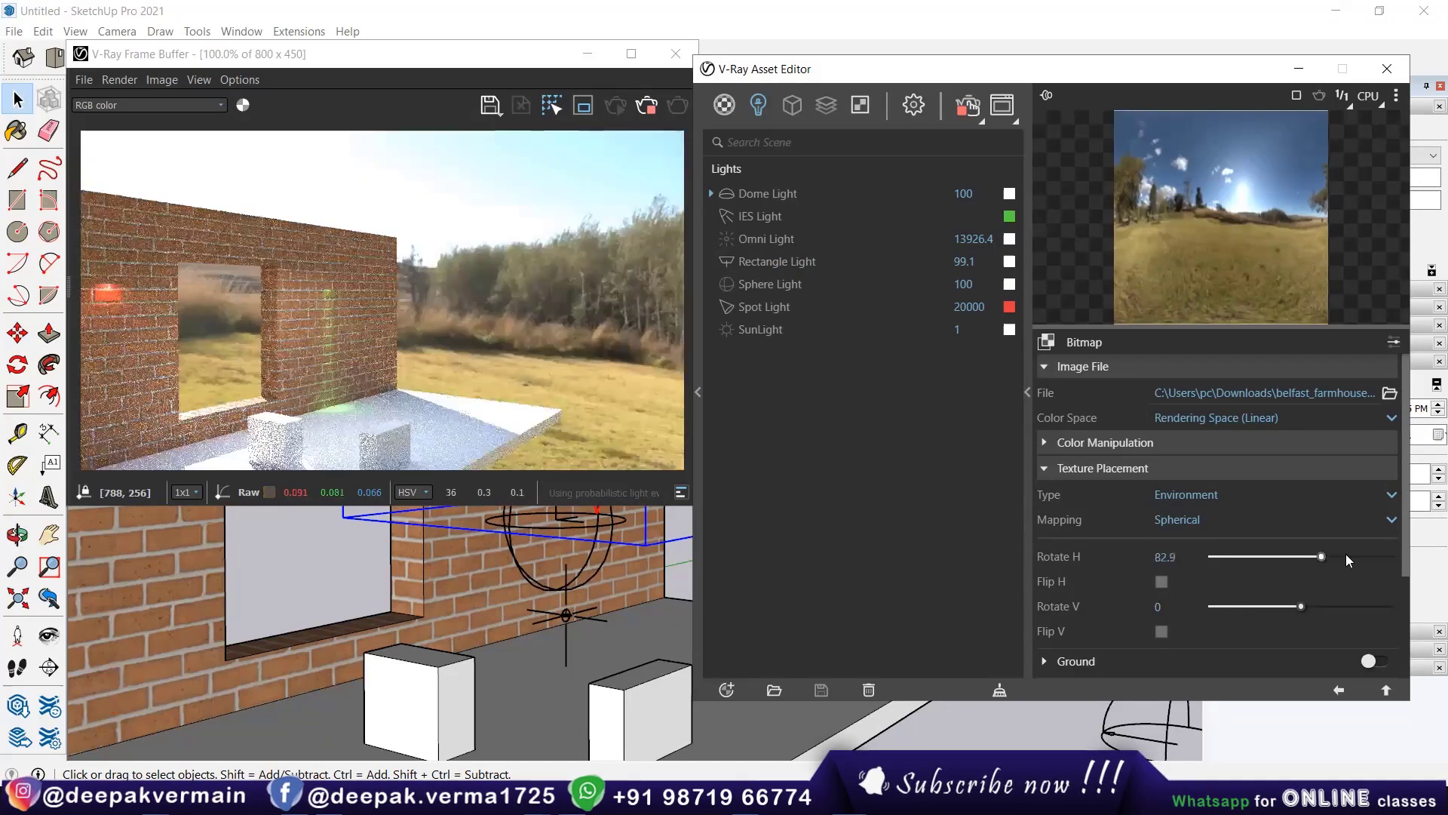
pyautogui.click(1314, 556)
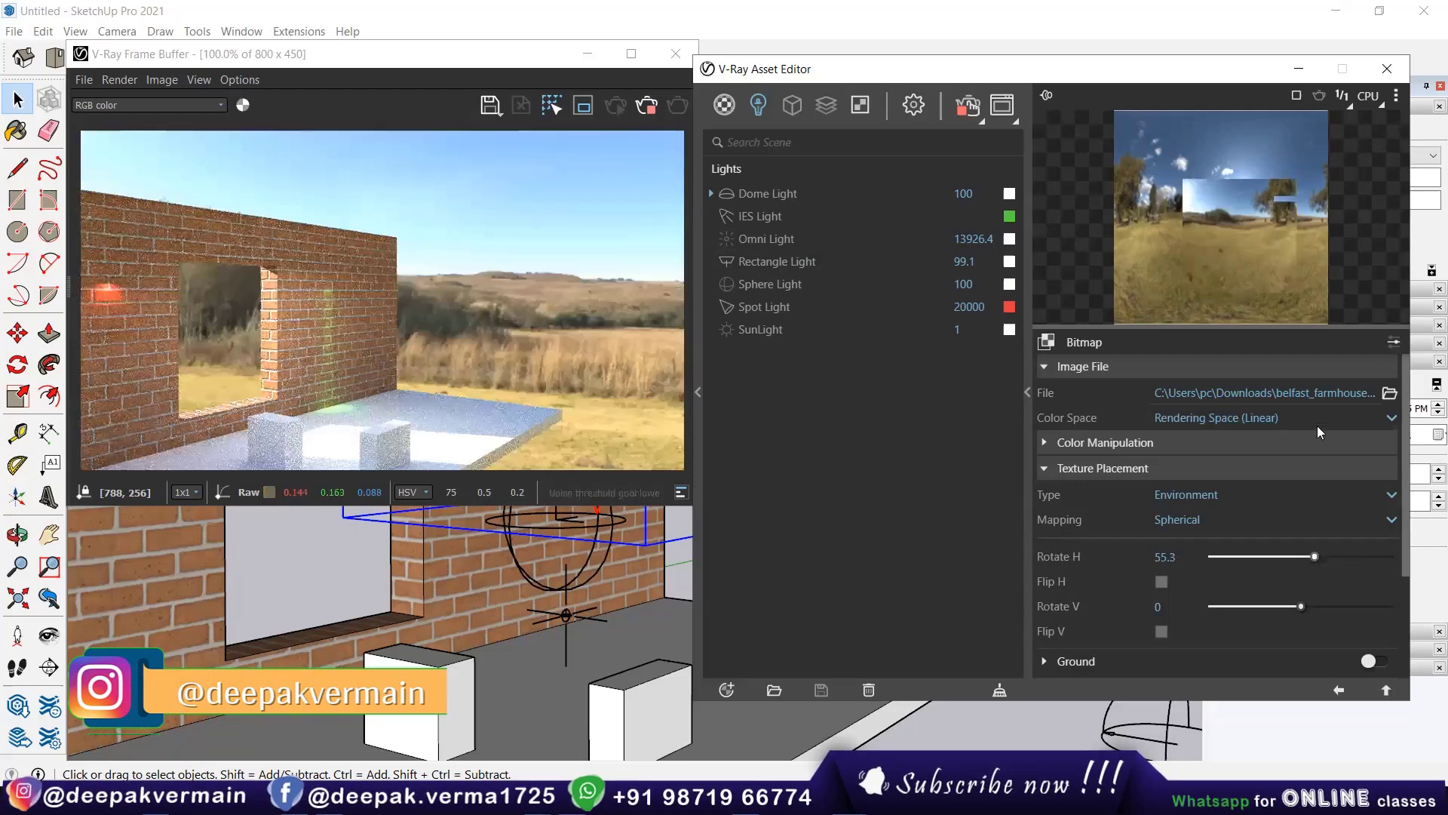
# Step: Lower the Dome Light intensity, expand its Options, and close the Asset Editor
pyautogui.moveTo(1287, 416); pyautogui.dragTo(1272, 419)
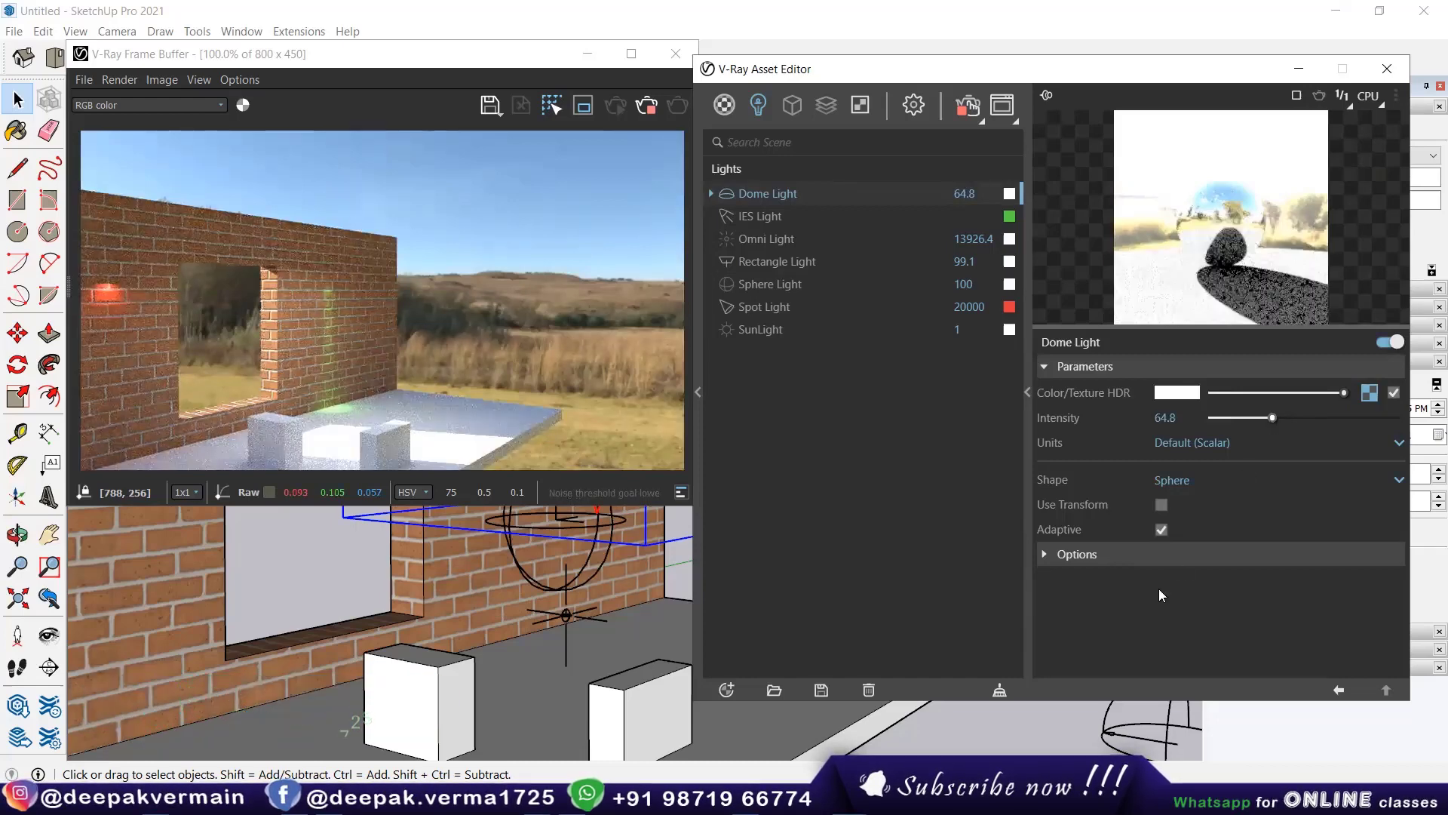
pyautogui.click(1159, 555)
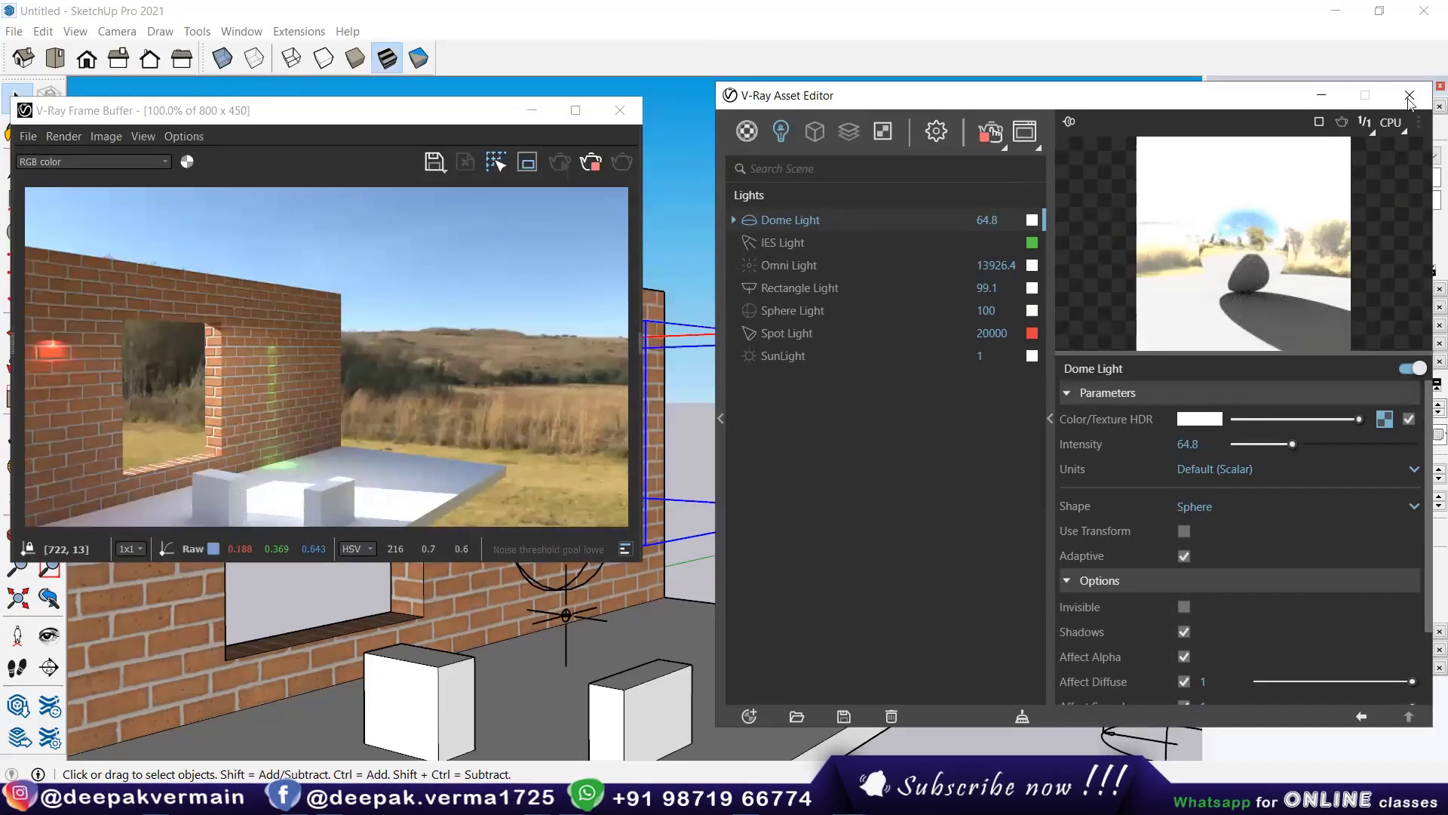
pyautogui.click(1410, 102)
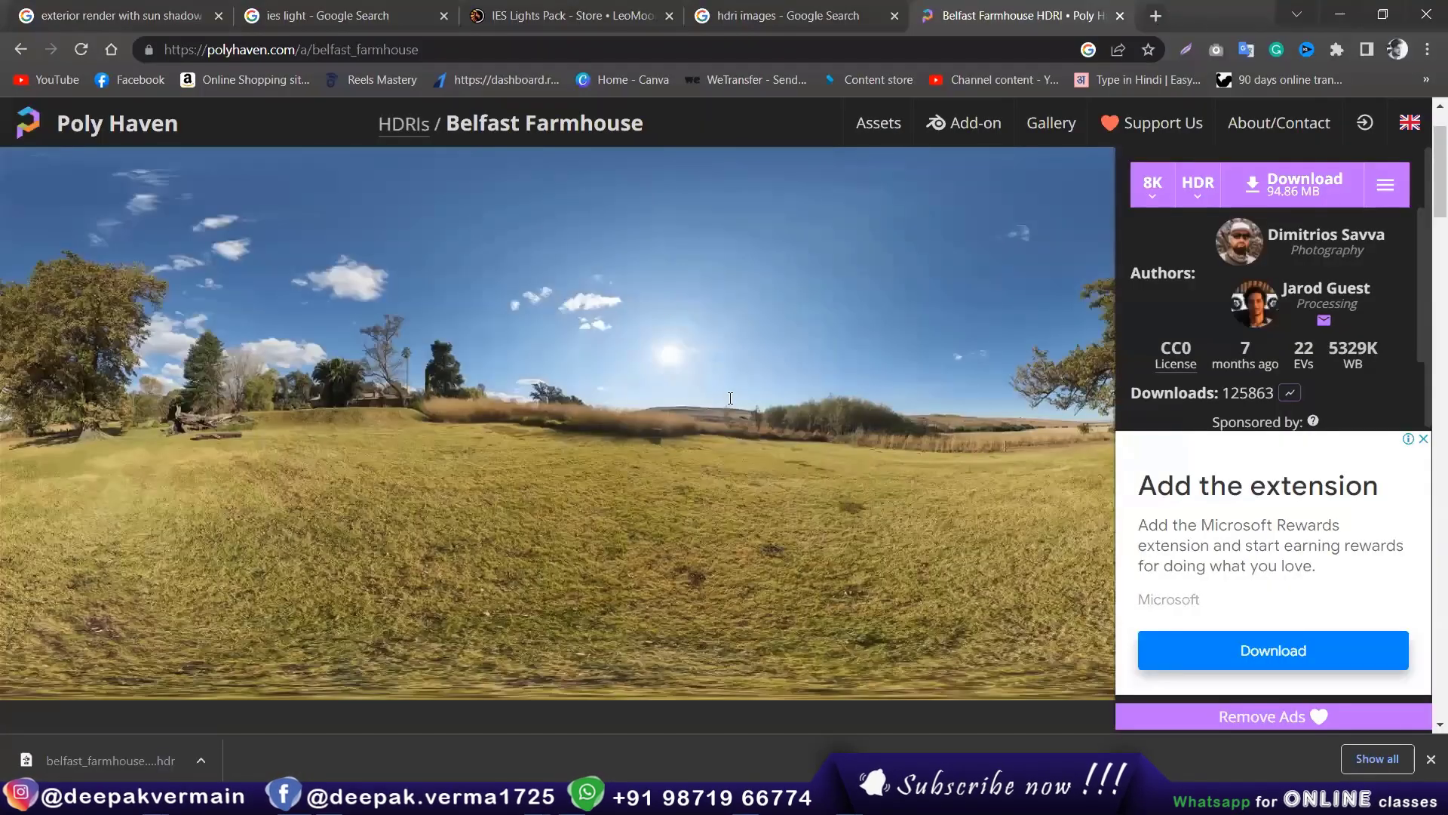
# Step: Search Google for 'interior design' in a new tab
pyautogui.hotkey('ctrl', 't')
pyautogui.click(731, 398)
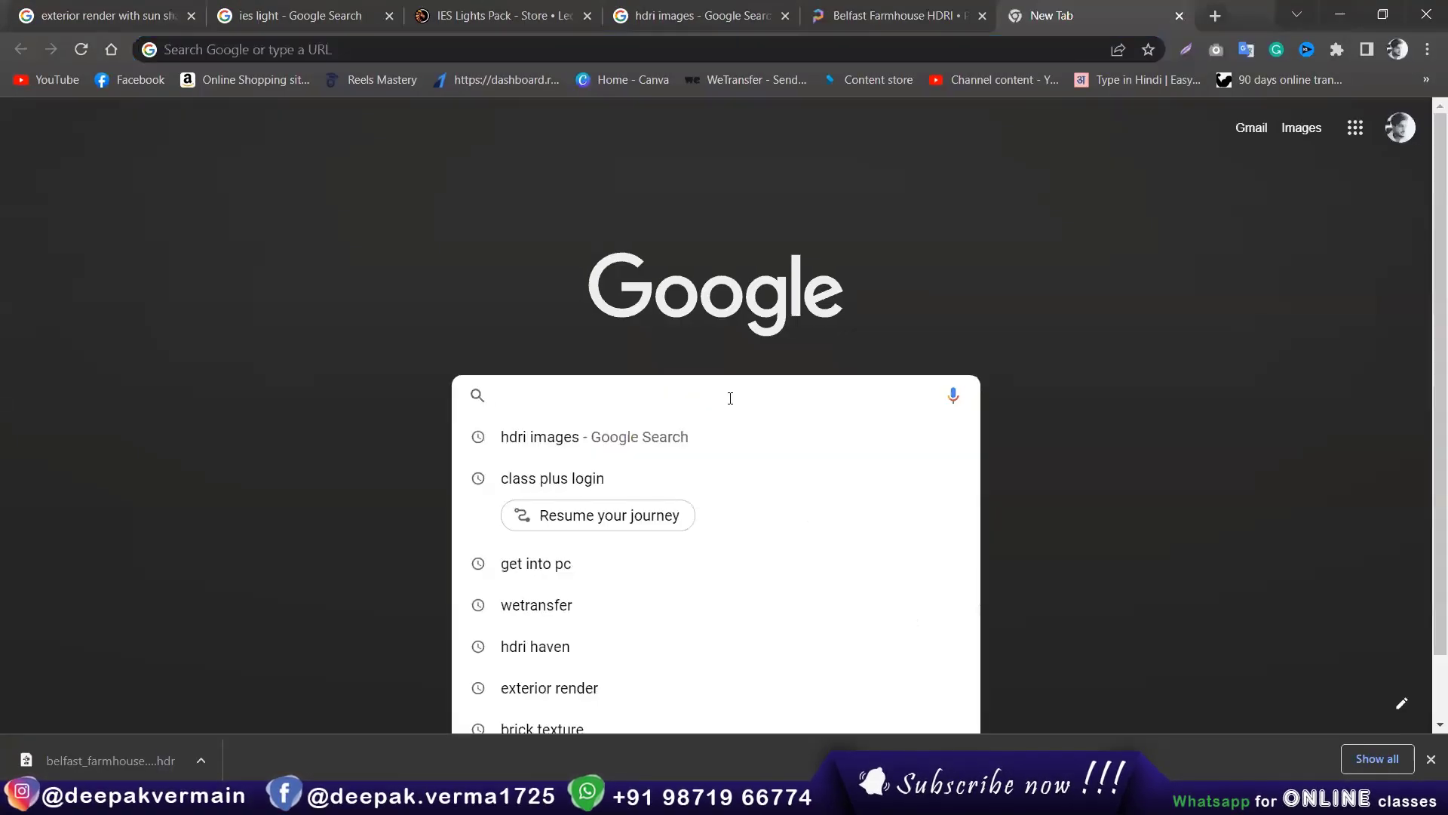
pyautogui.write('intewr')
pyautogui.press('Down')
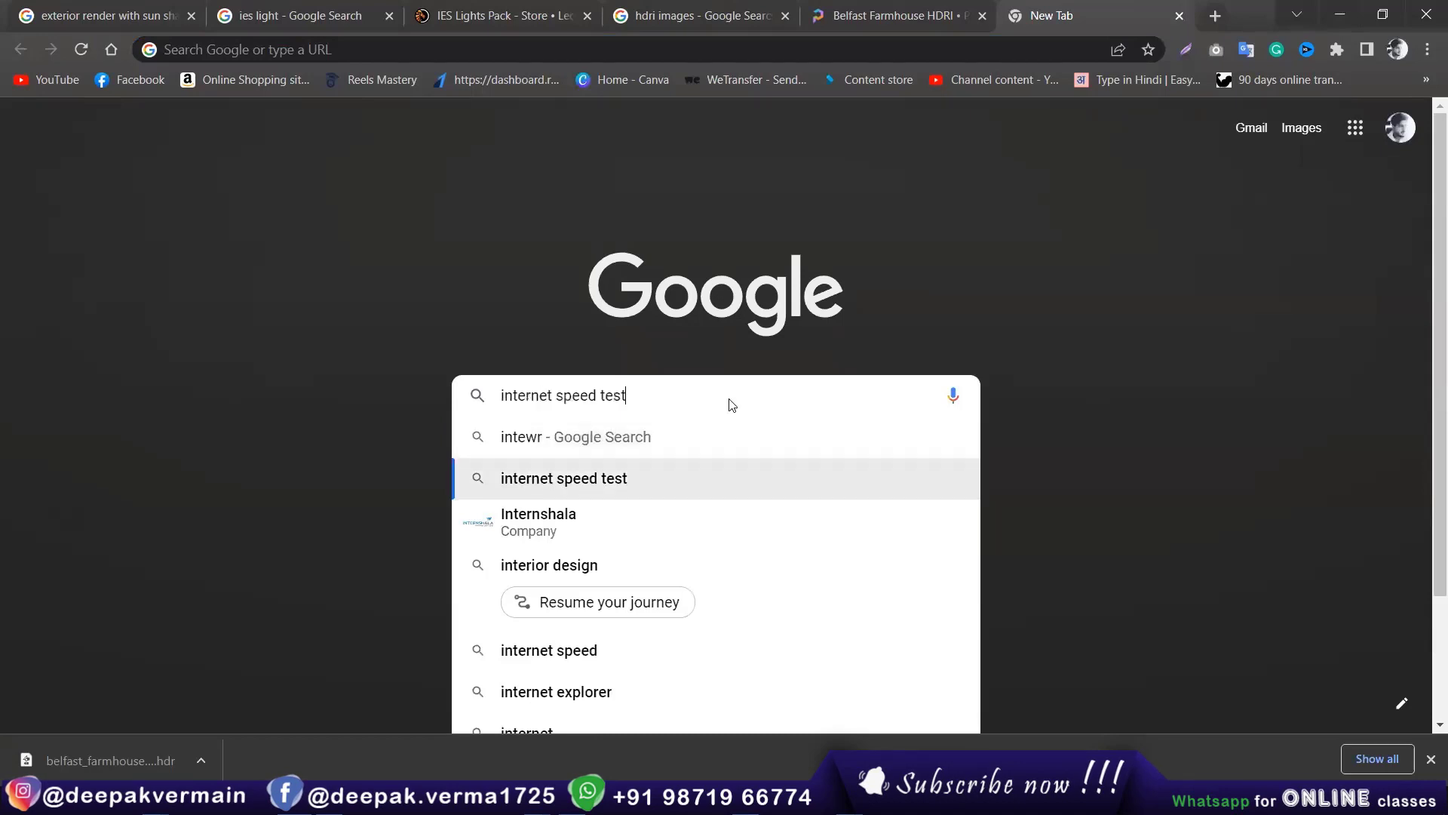
pyautogui.press('BackSpace')
pyautogui.press('BackSpace')
pyautogui.press('BackSpace')
pyautogui.press('BackSpace')
pyautogui.press('BackSpace')
pyautogui.press('BackSpace')
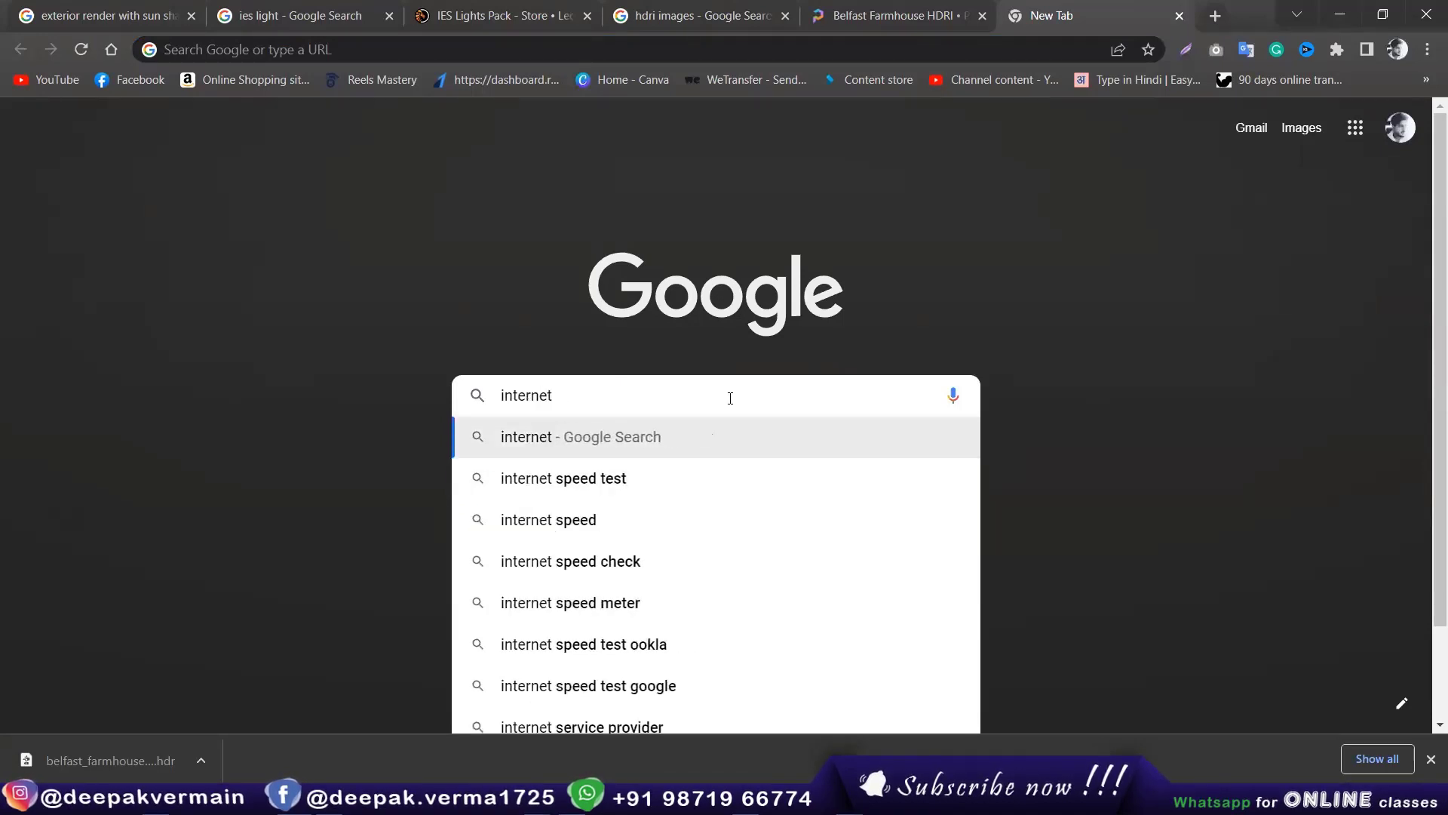
pyautogui.press('BackSpace')
pyautogui.press('BackSpace')
pyautogui.press('BackSpace')
pyautogui.write('ior')
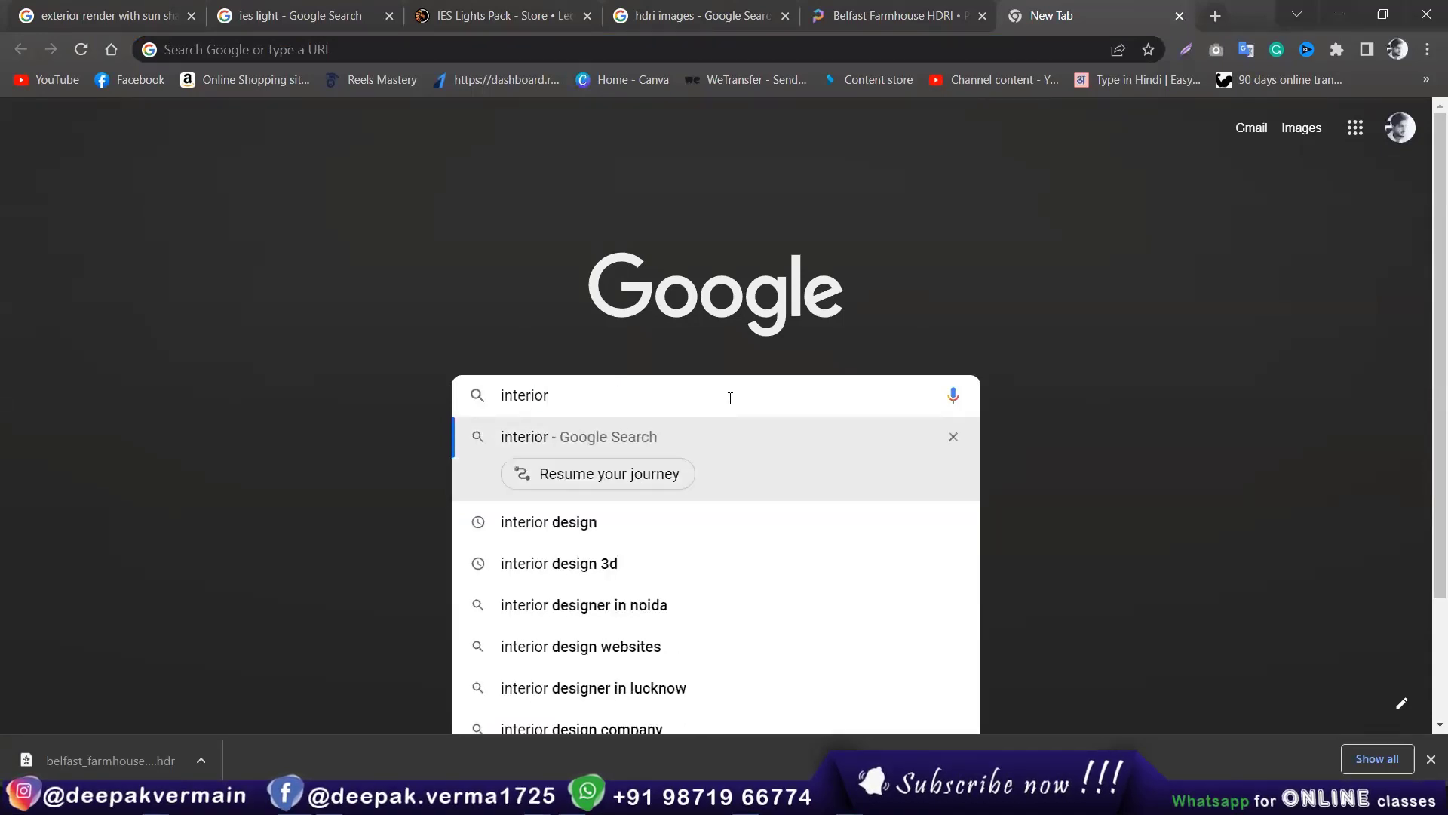
pyautogui.write(' design')
pyautogui.press('BackSpace')
pyautogui.press('Return')
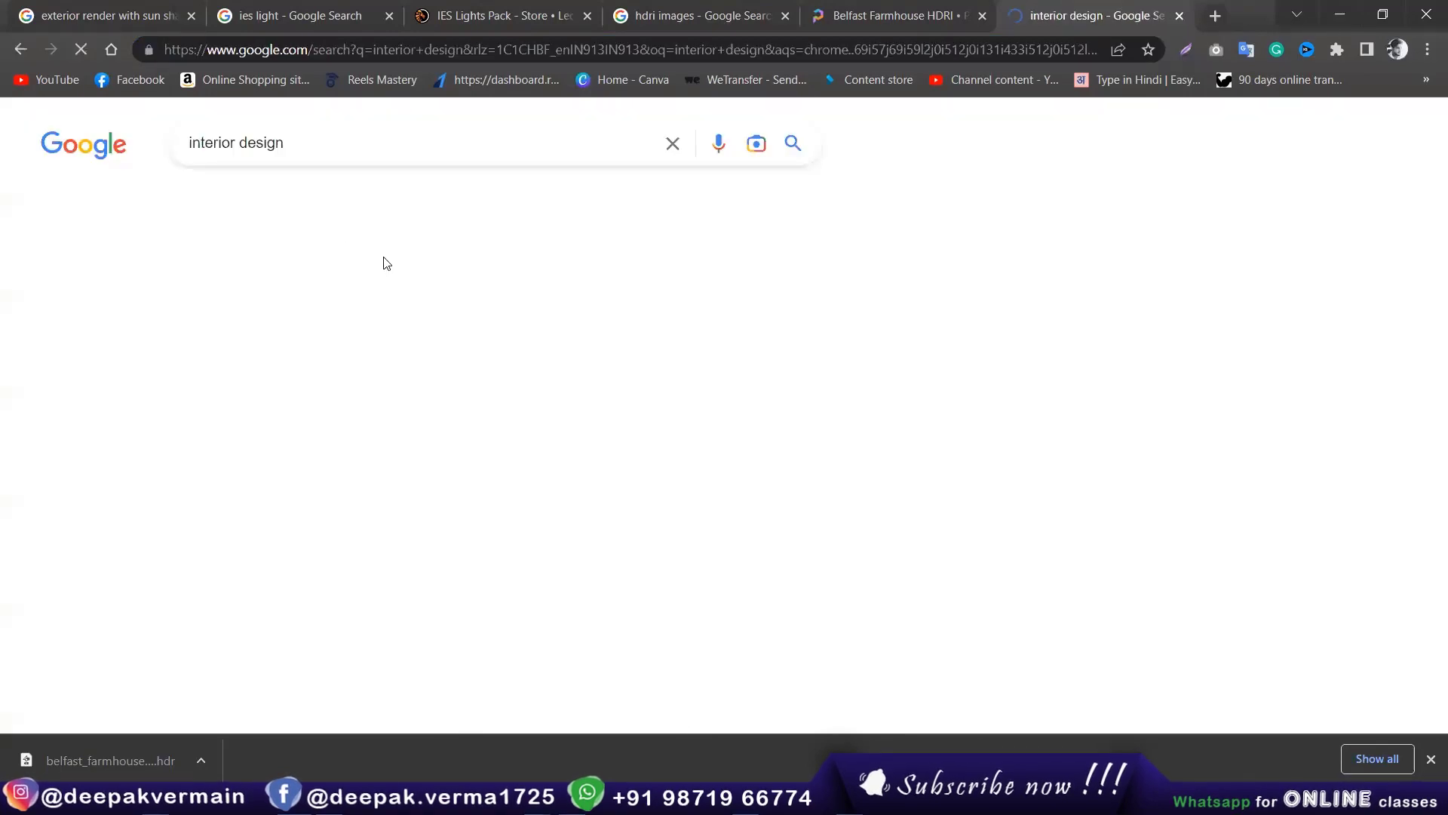
# Step: Switch to Images and preview the Design Cafe and Aishwarya Interiors living-room images
pyautogui.click(276, 201)
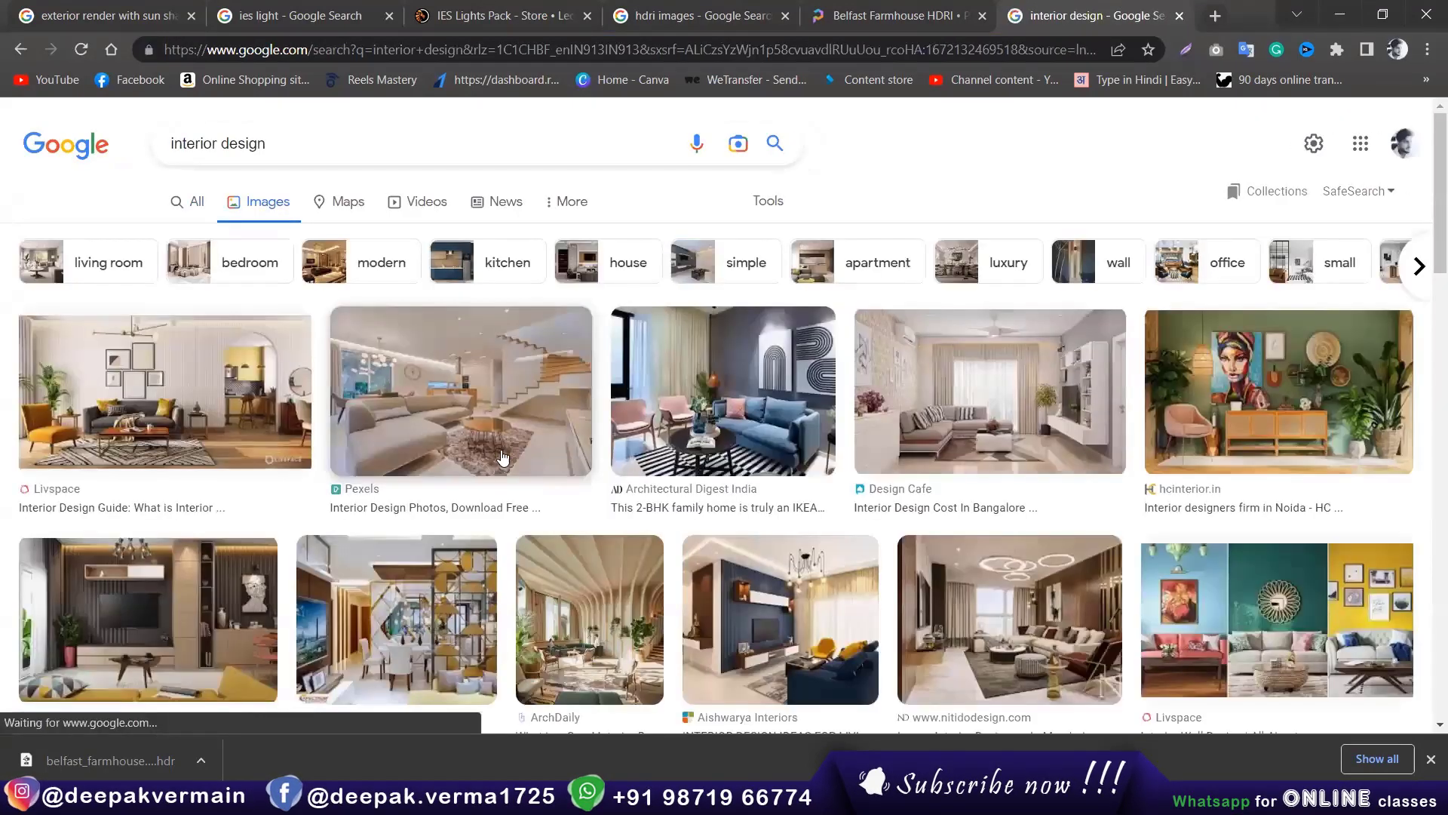
pyautogui.scroll(-3, 293, 555)
pyautogui.scroll(2, 293, 556)
pyautogui.scroll(2, 292, 556)
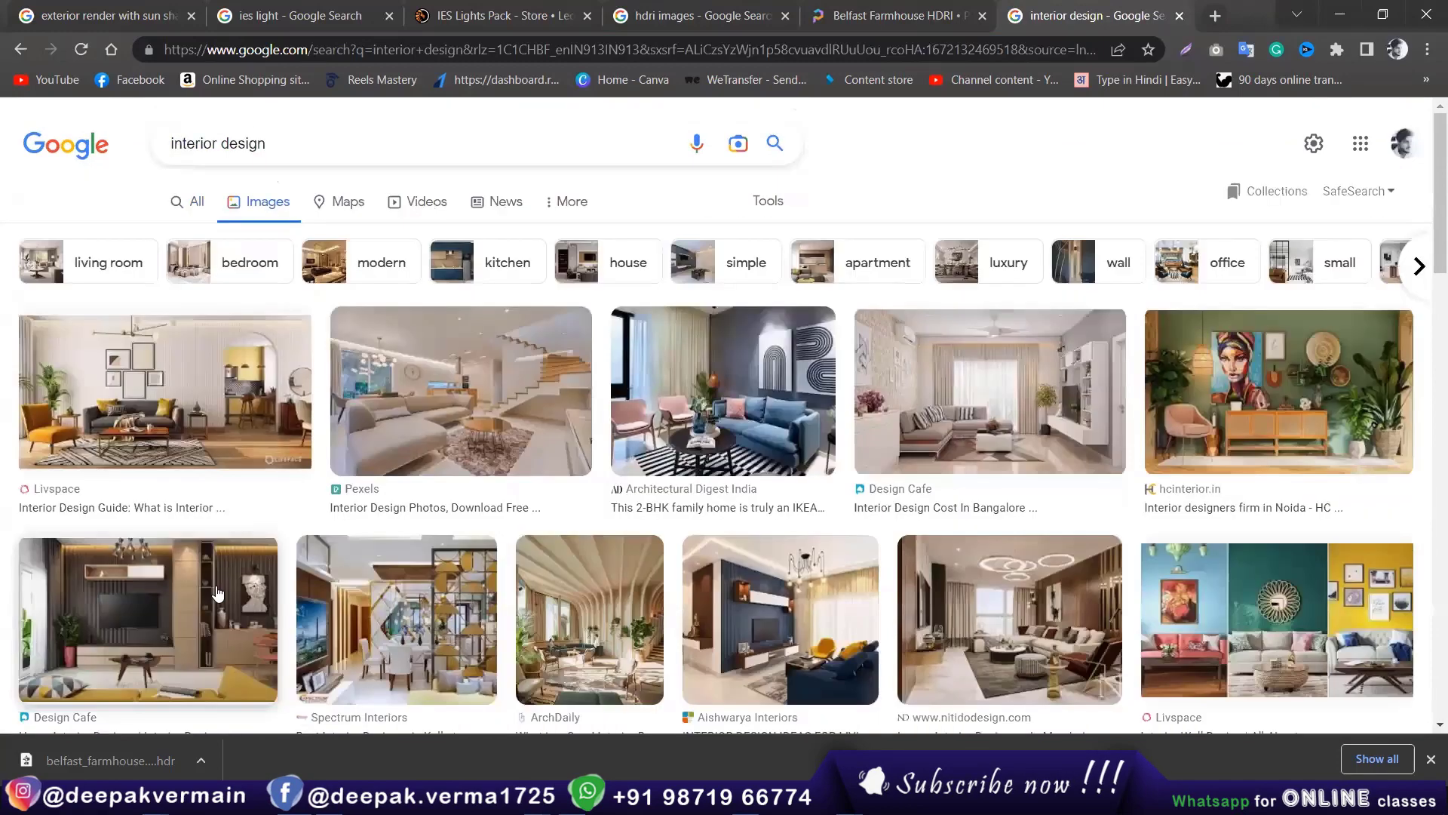
pyautogui.click(219, 592)
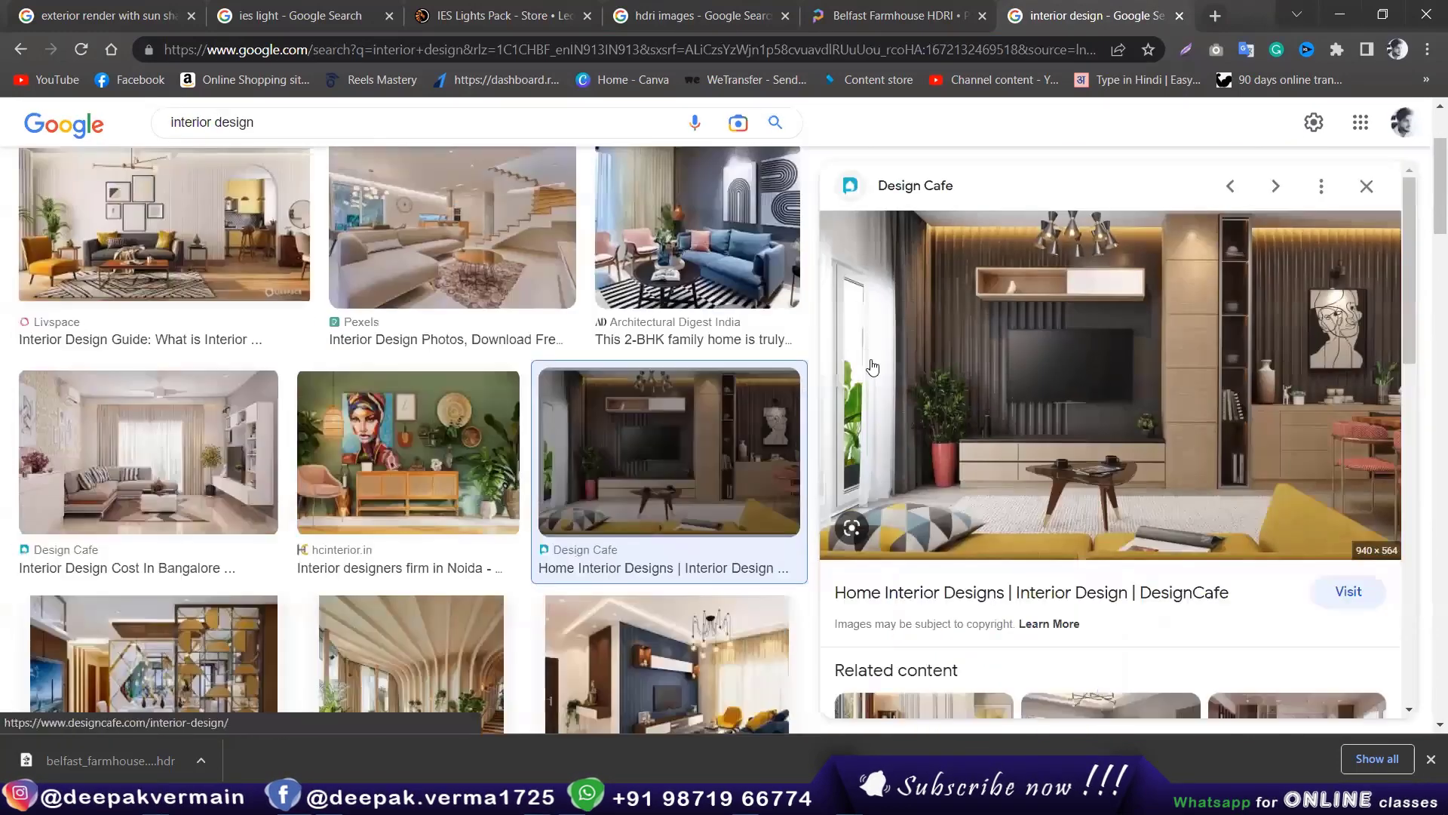
pyautogui.click(725, 657)
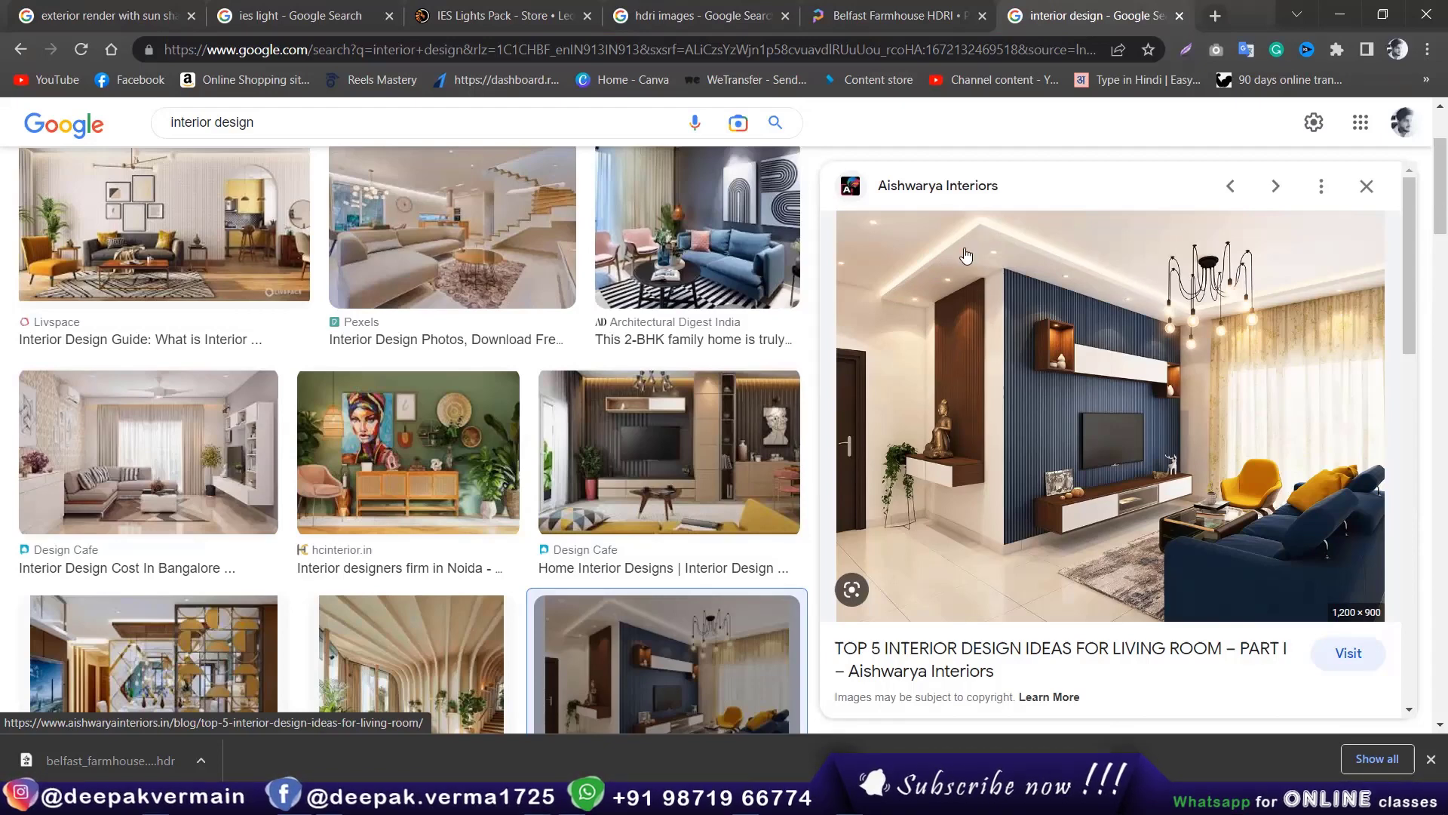
# Step: Return to SketchUp and delete the old wall, floor and light model
pyautogui.click(1340, 14)
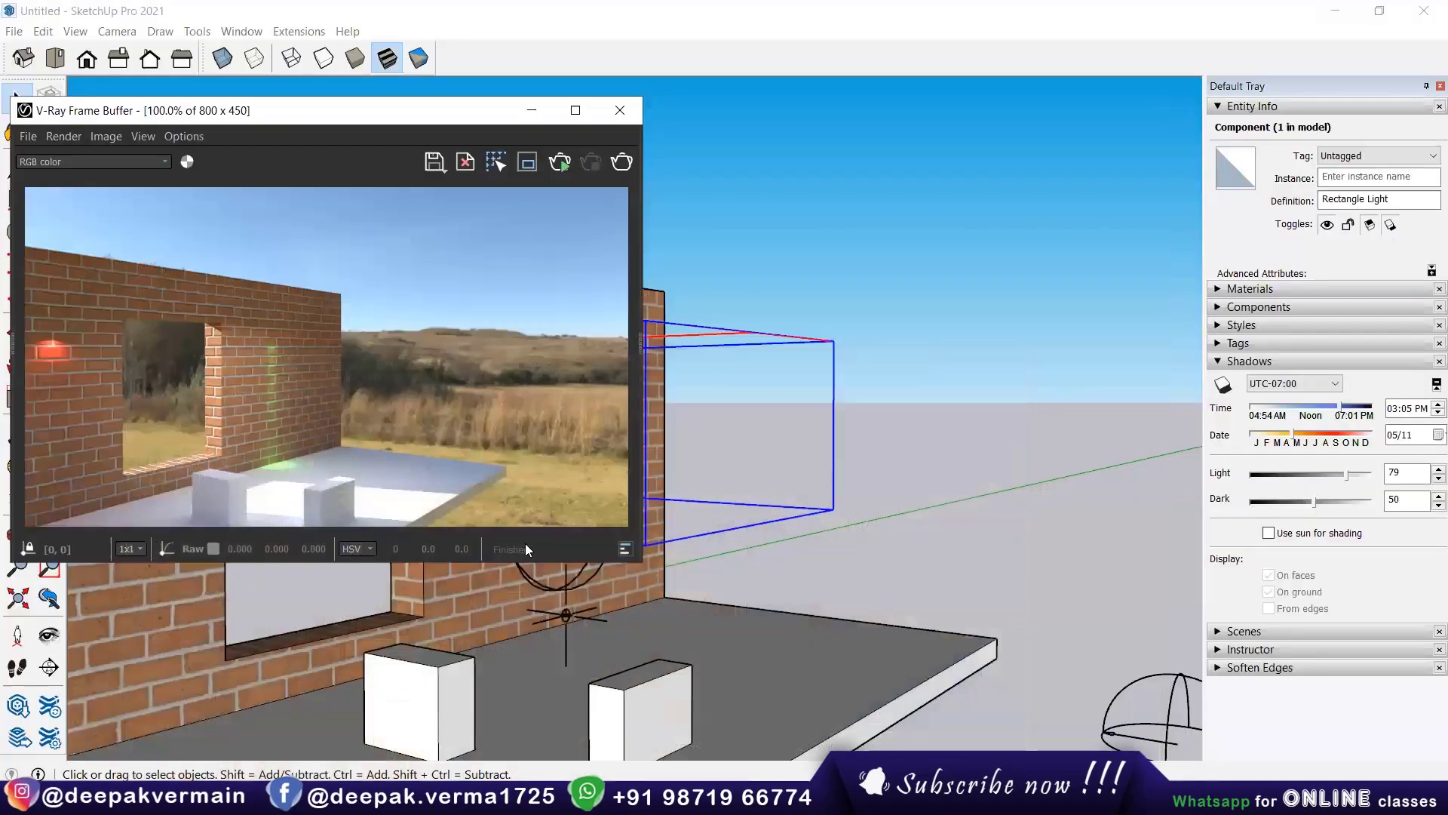
pyautogui.click(681, 400)
pyautogui.scroll(-5, 682, 383)
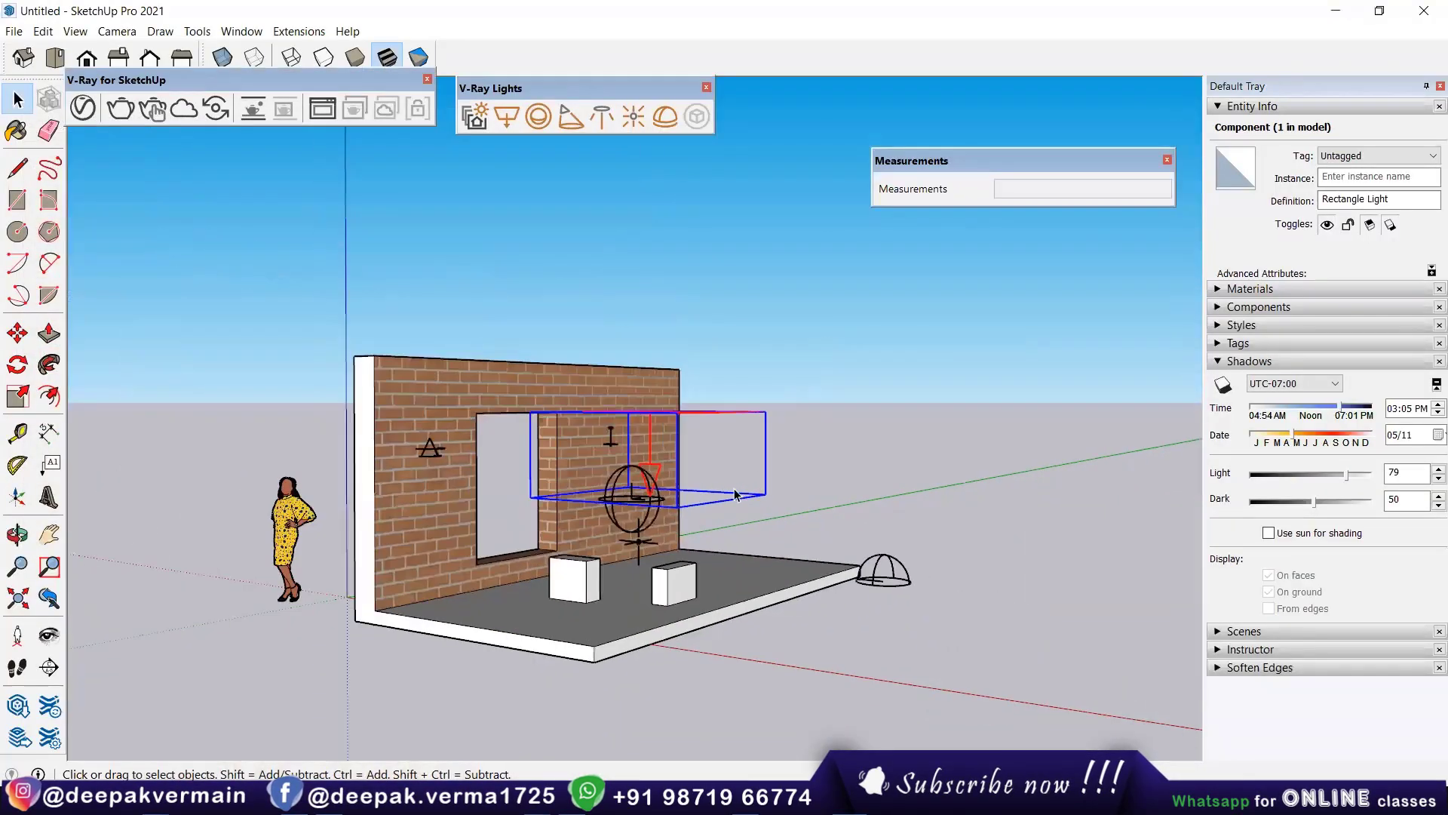
pyautogui.scroll(-3, 704, 531)
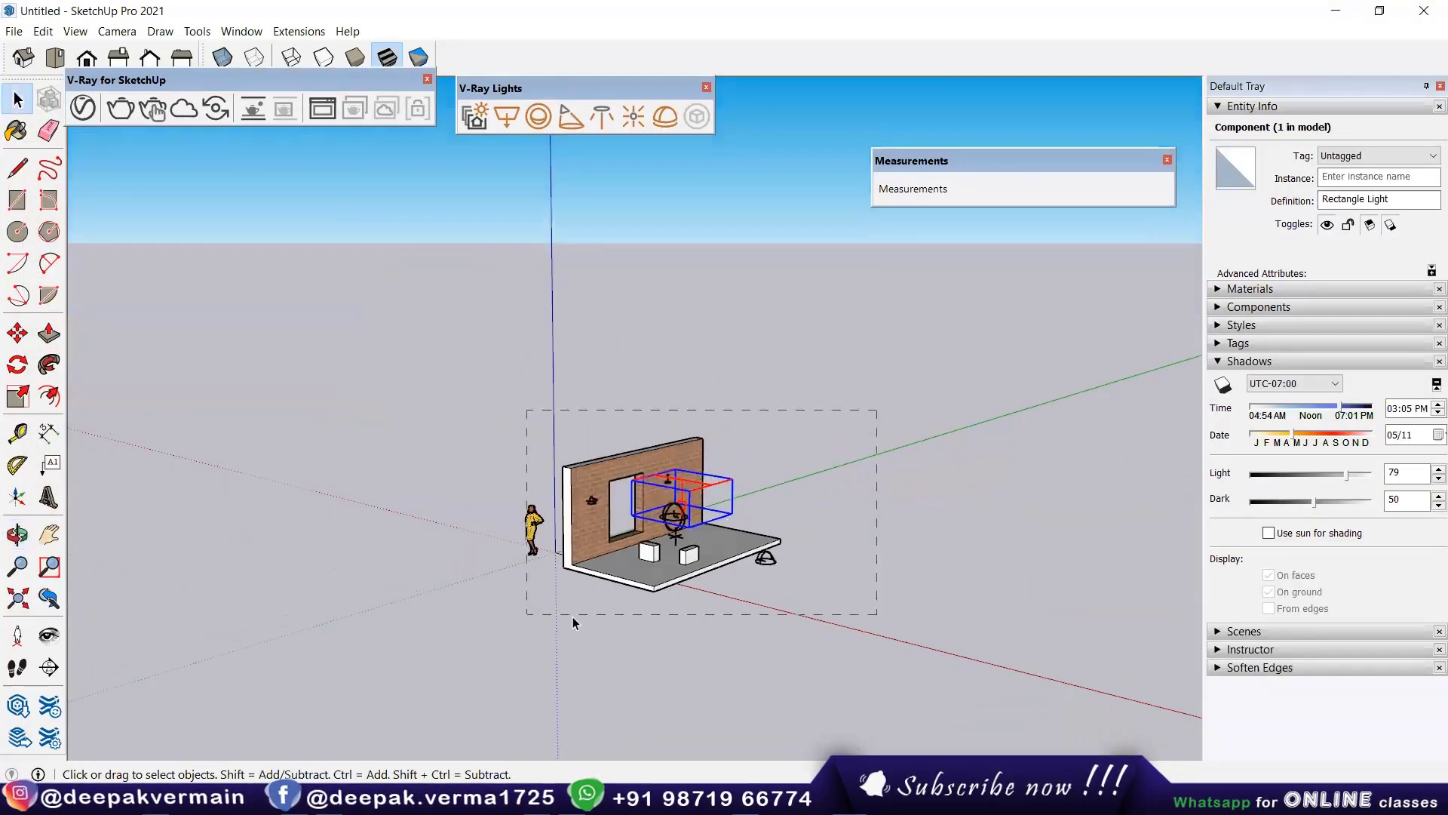
pyautogui.press('Delete')
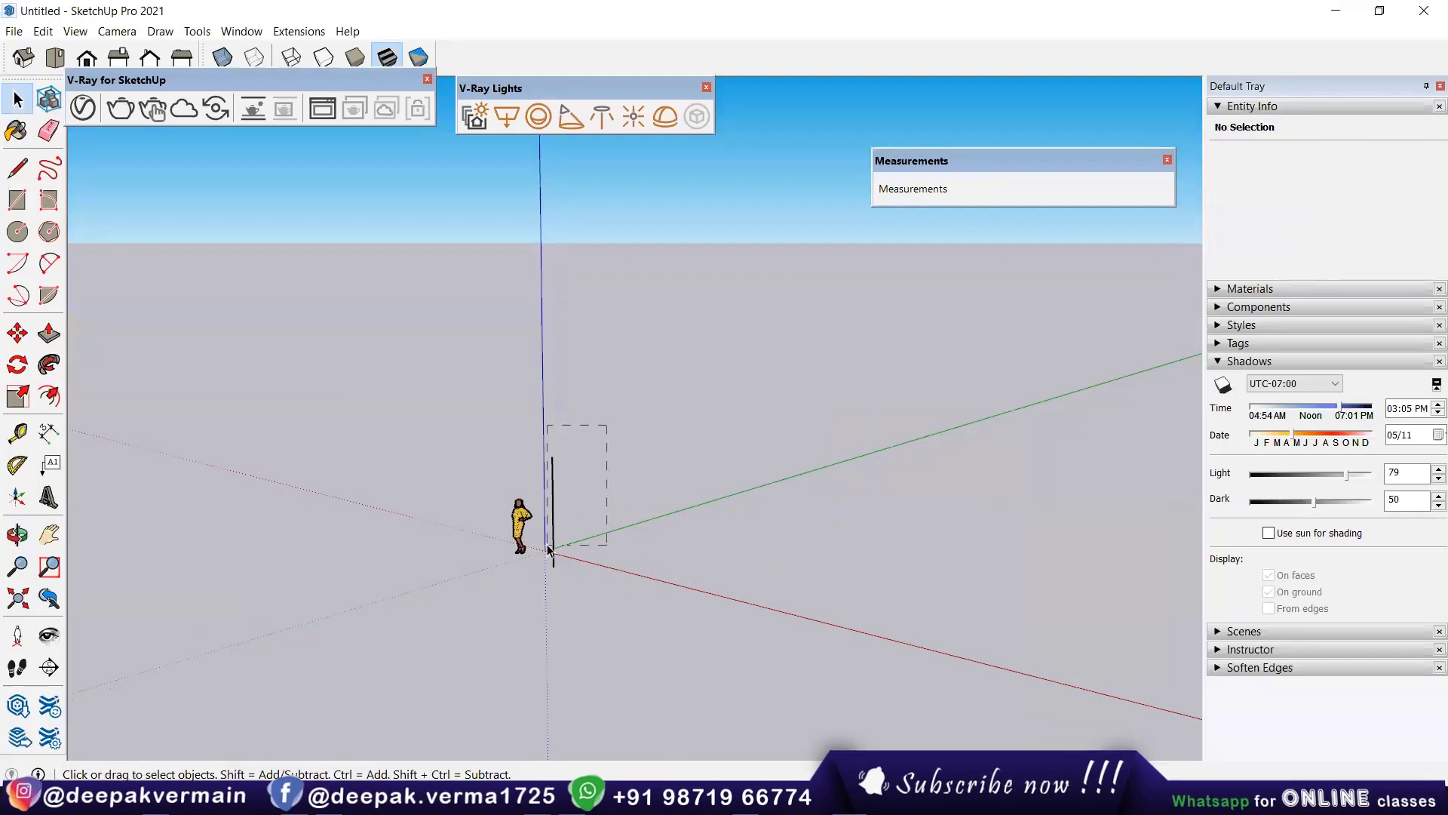
pyautogui.moveTo(452, 523); pyautogui.dragTo(316, 483, button='middle')
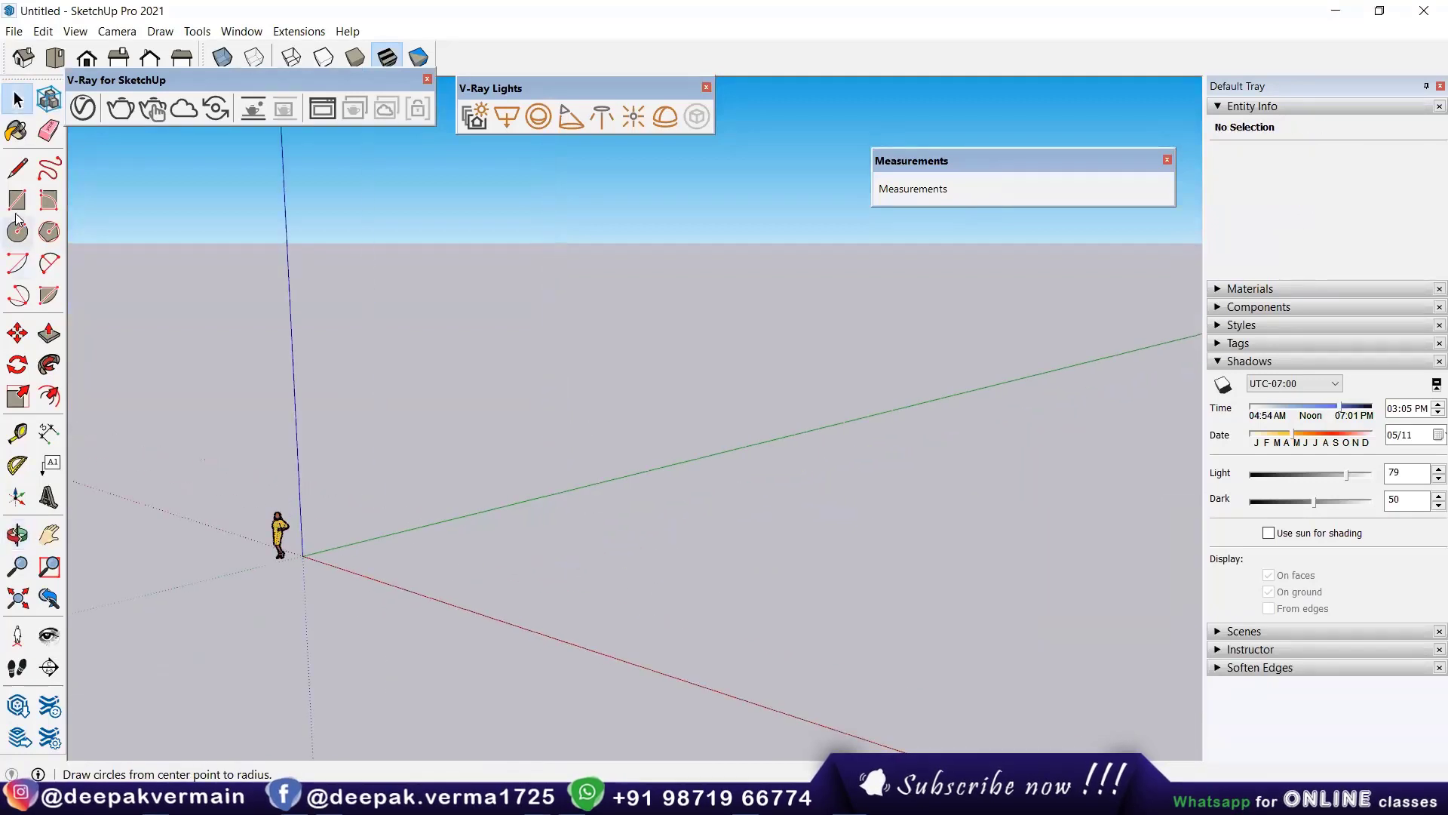
# Step: Draw a rectangle on the ground and Push/Pull it into a slab
pyautogui.click(18, 199)
pyautogui.moveTo(463, 553); pyautogui.dragTo(463, 566, button='middle')
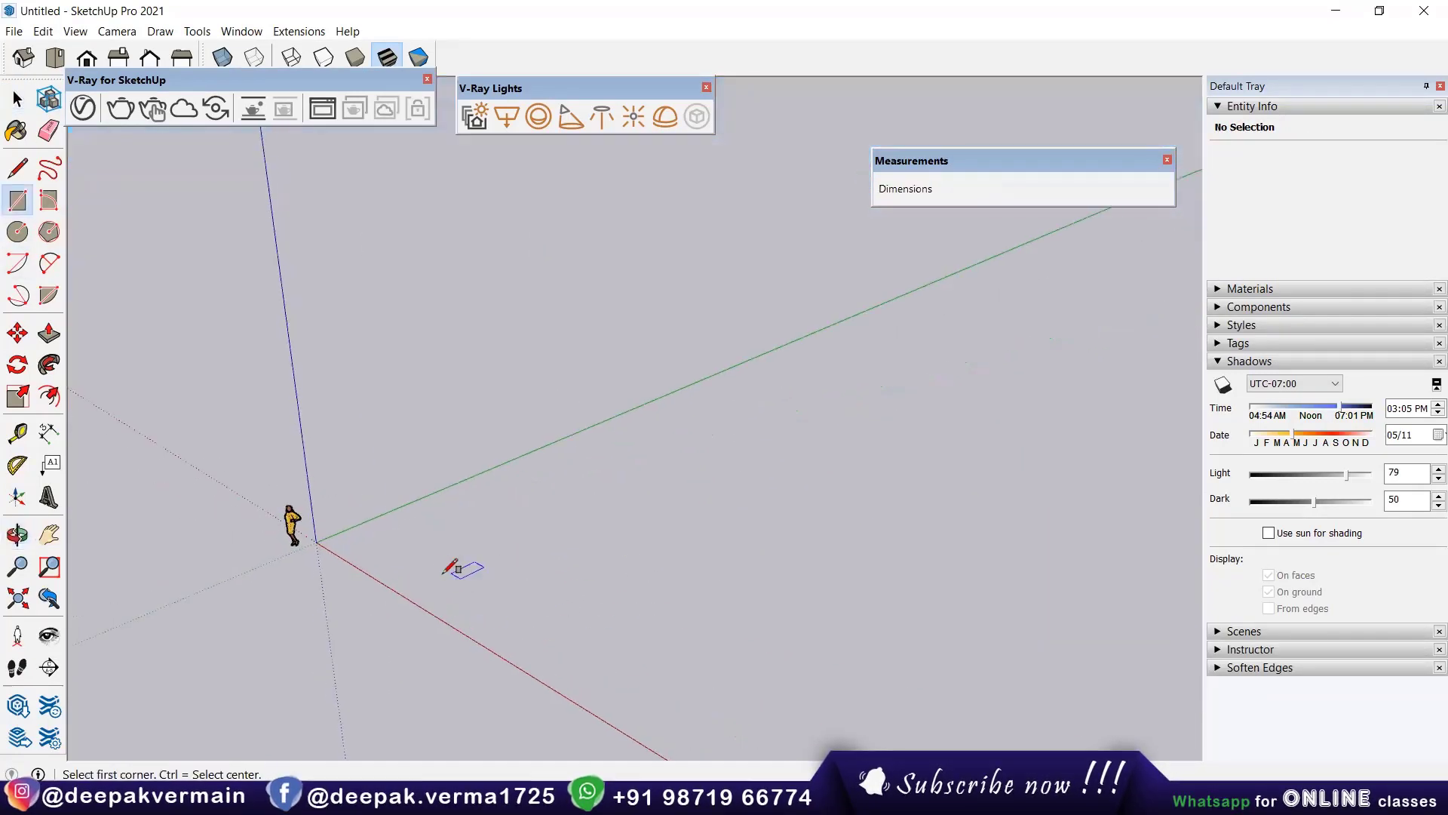
pyautogui.click(431, 564)
pyautogui.click(718, 528)
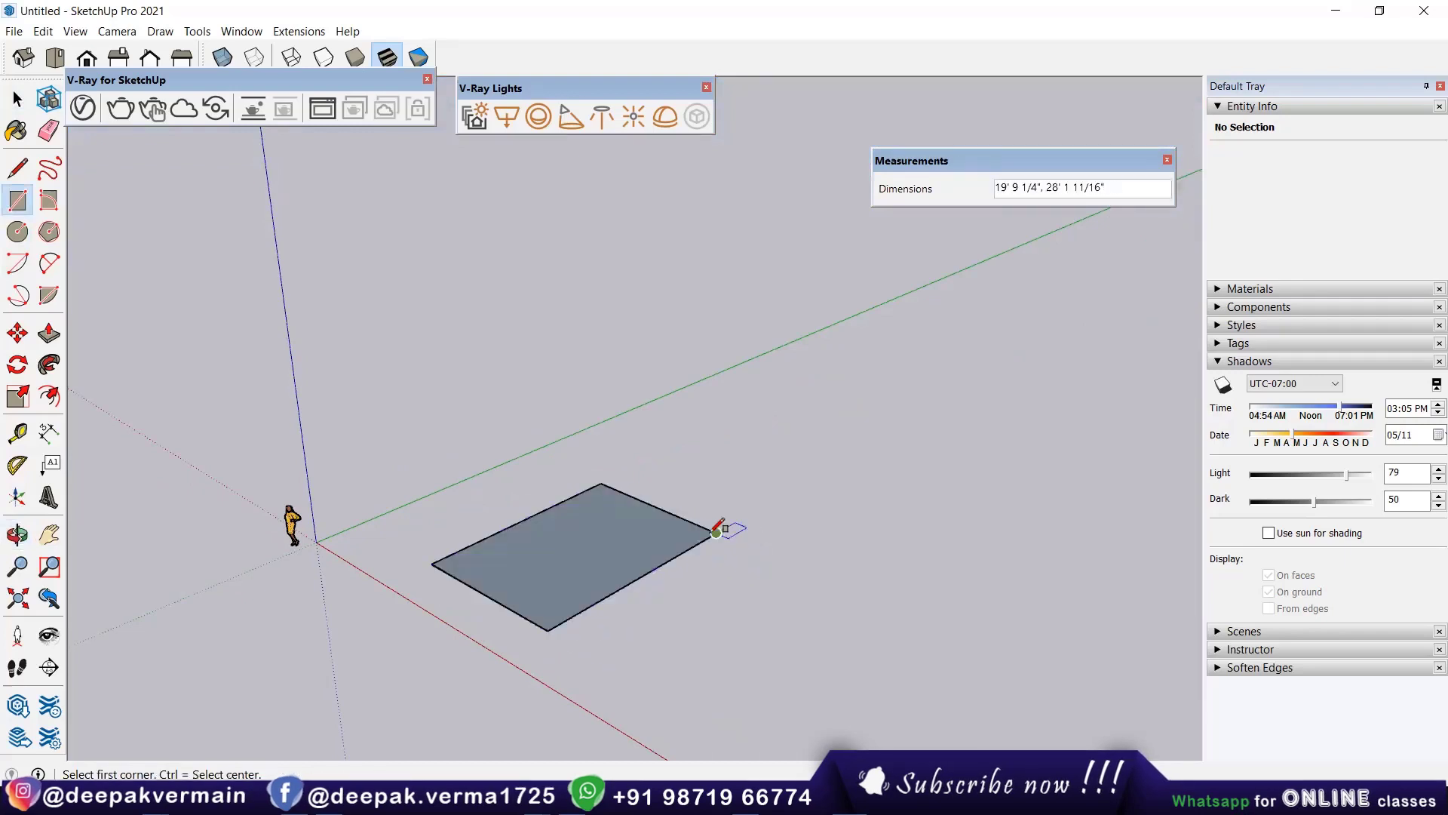
pyautogui.press('p')
pyautogui.click(646, 549)
pyautogui.click(583, 555)
pyautogui.moveTo(583, 556); pyautogui.dragTo(603, 571, button='middle')
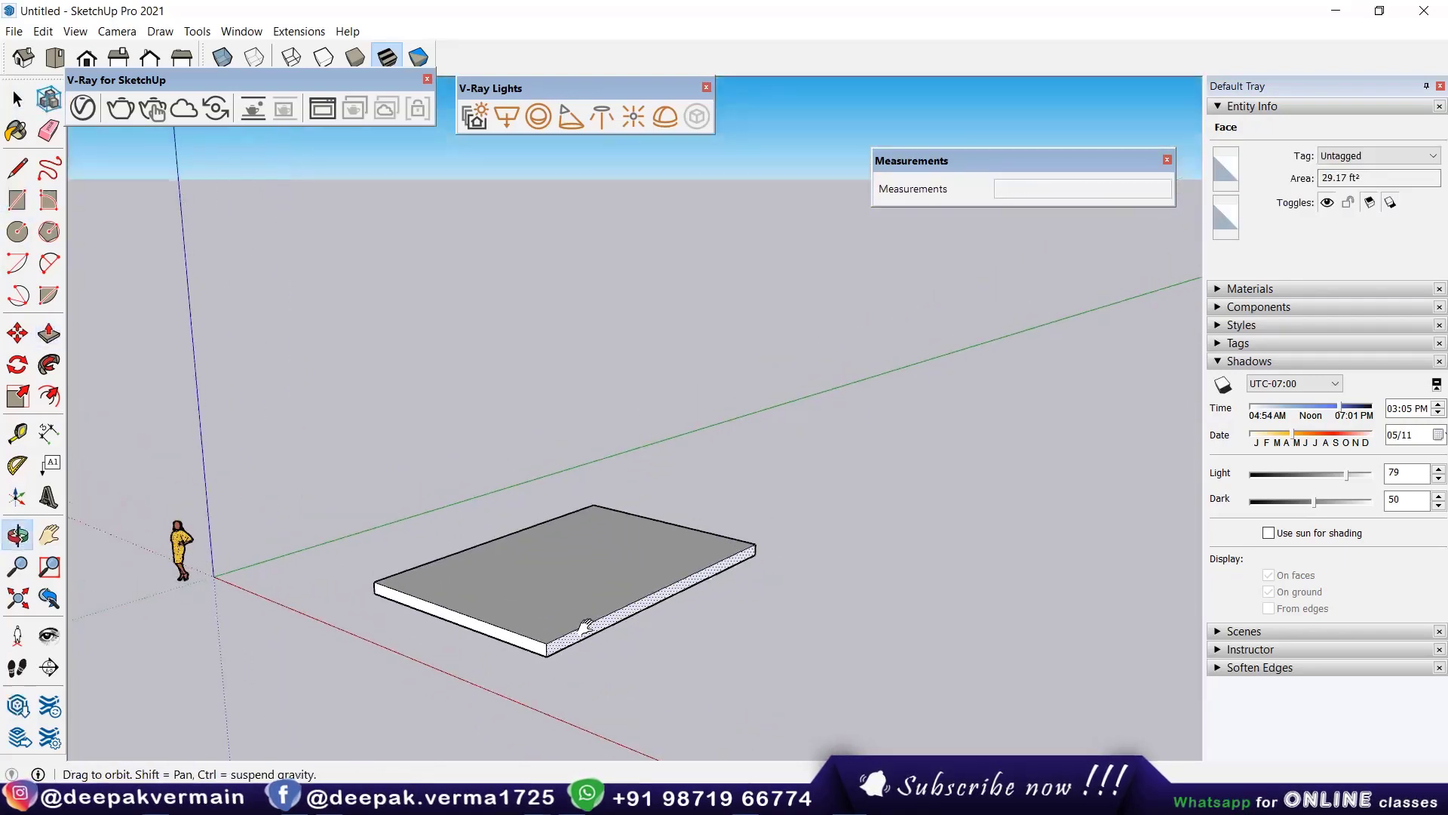
# Step: Make the slab geometry into a group
pyautogui.press('space')
pyautogui.click(603, 571)
pyautogui.rightClick(603, 571)
pyautogui.click(691, 375)
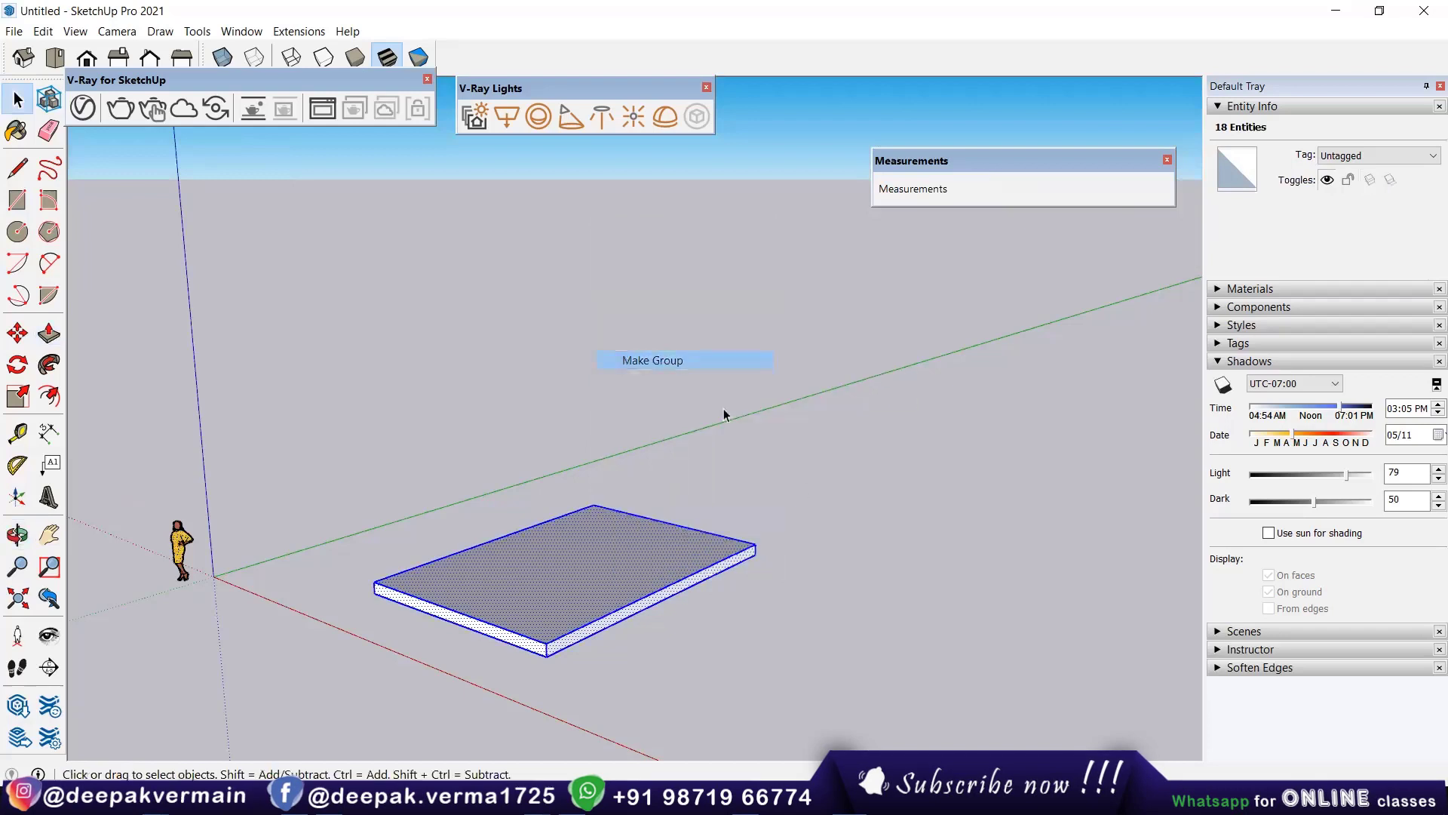
# Step: Draw an L-shaped outline on the slab top, forming an 88.74 ft² face
pyautogui.click(18, 200)
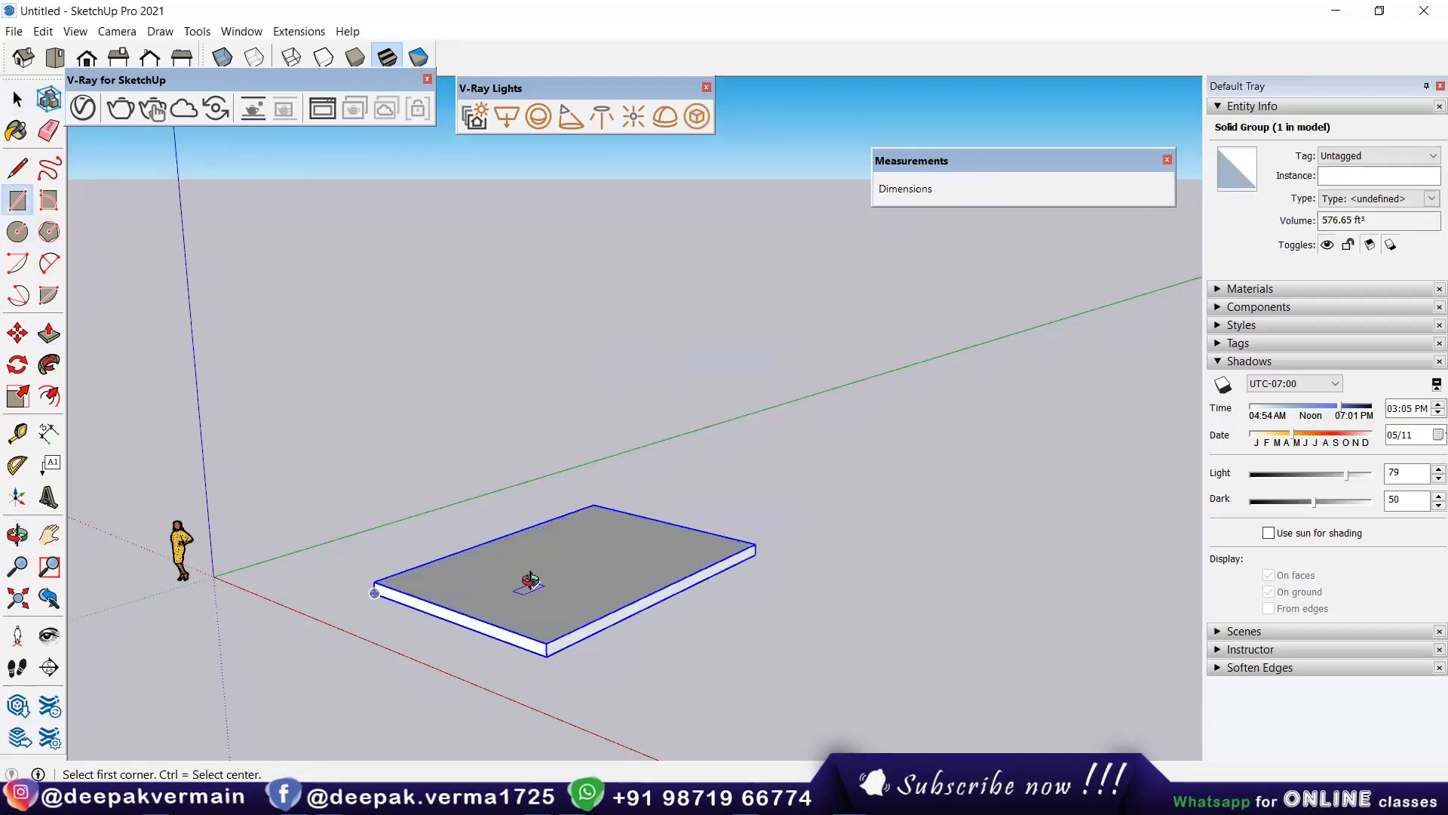
pyautogui.moveTo(527, 582); pyautogui.dragTo(521, 558, button='middle')
pyautogui.click(17, 168)
pyautogui.click(448, 575)
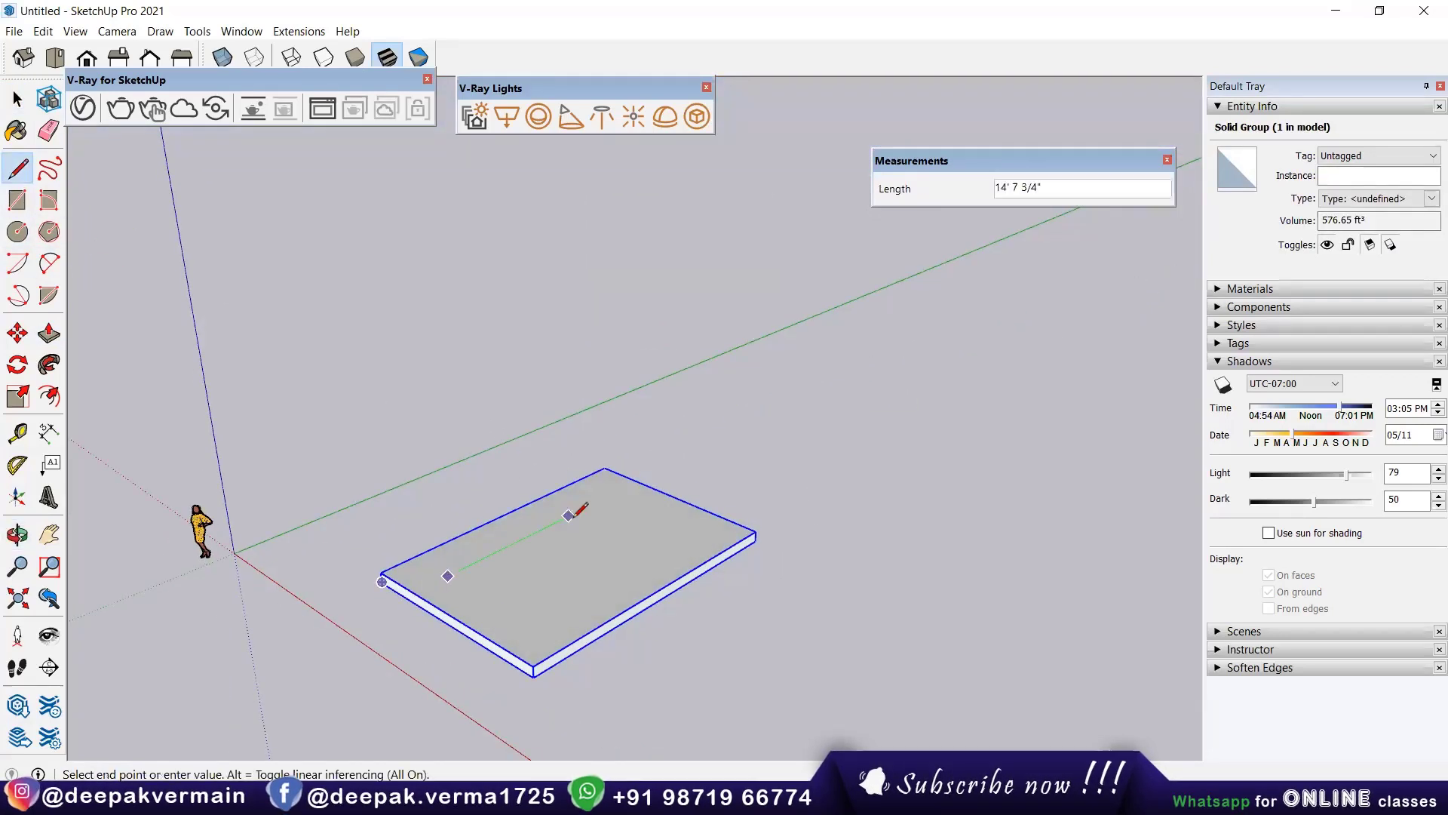
pyautogui.click(593, 505)
pyautogui.click(675, 541)
pyautogui.click(652, 554)
pyautogui.click(596, 530)
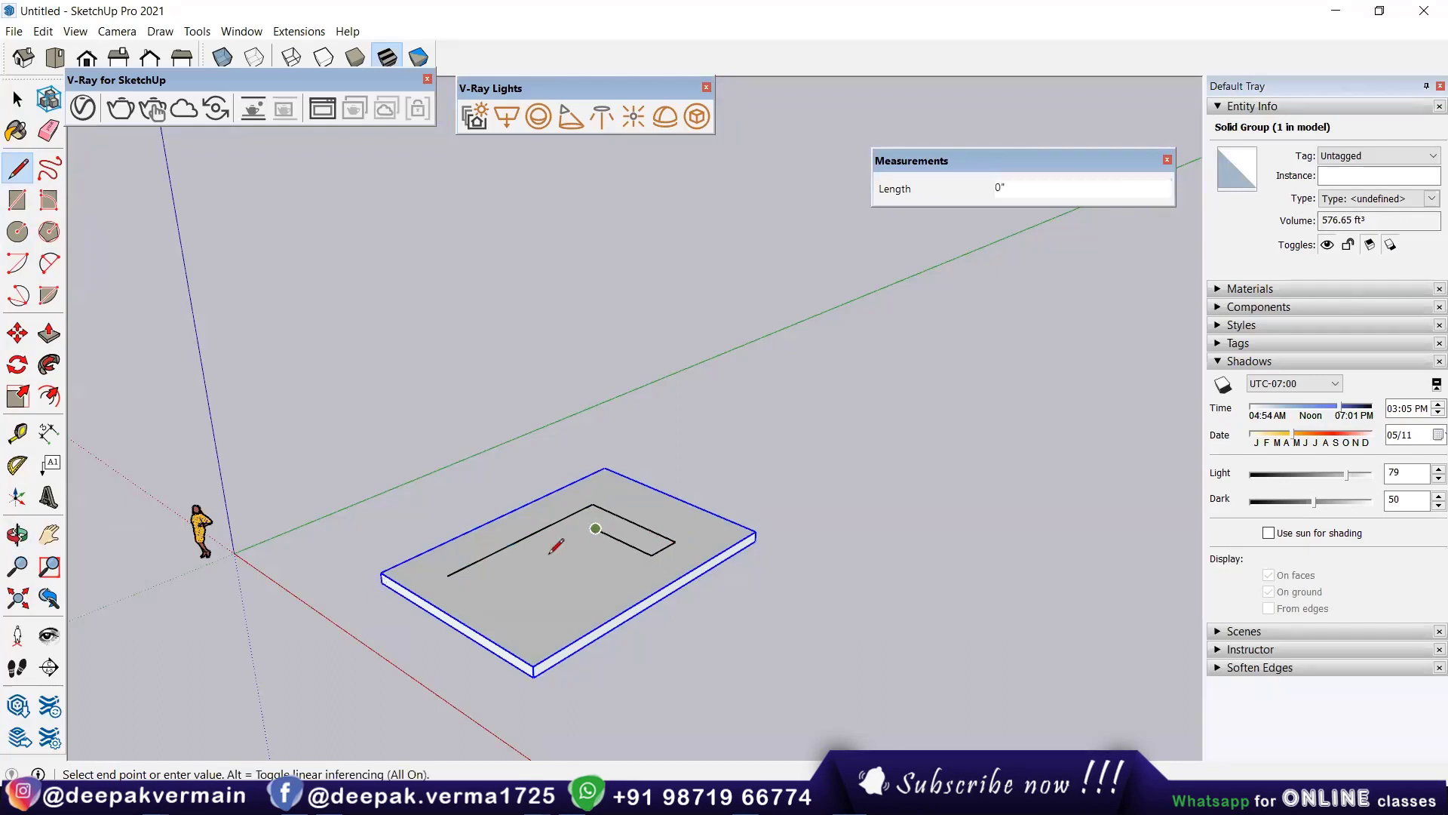
pyautogui.click(473, 591)
pyautogui.press('space')
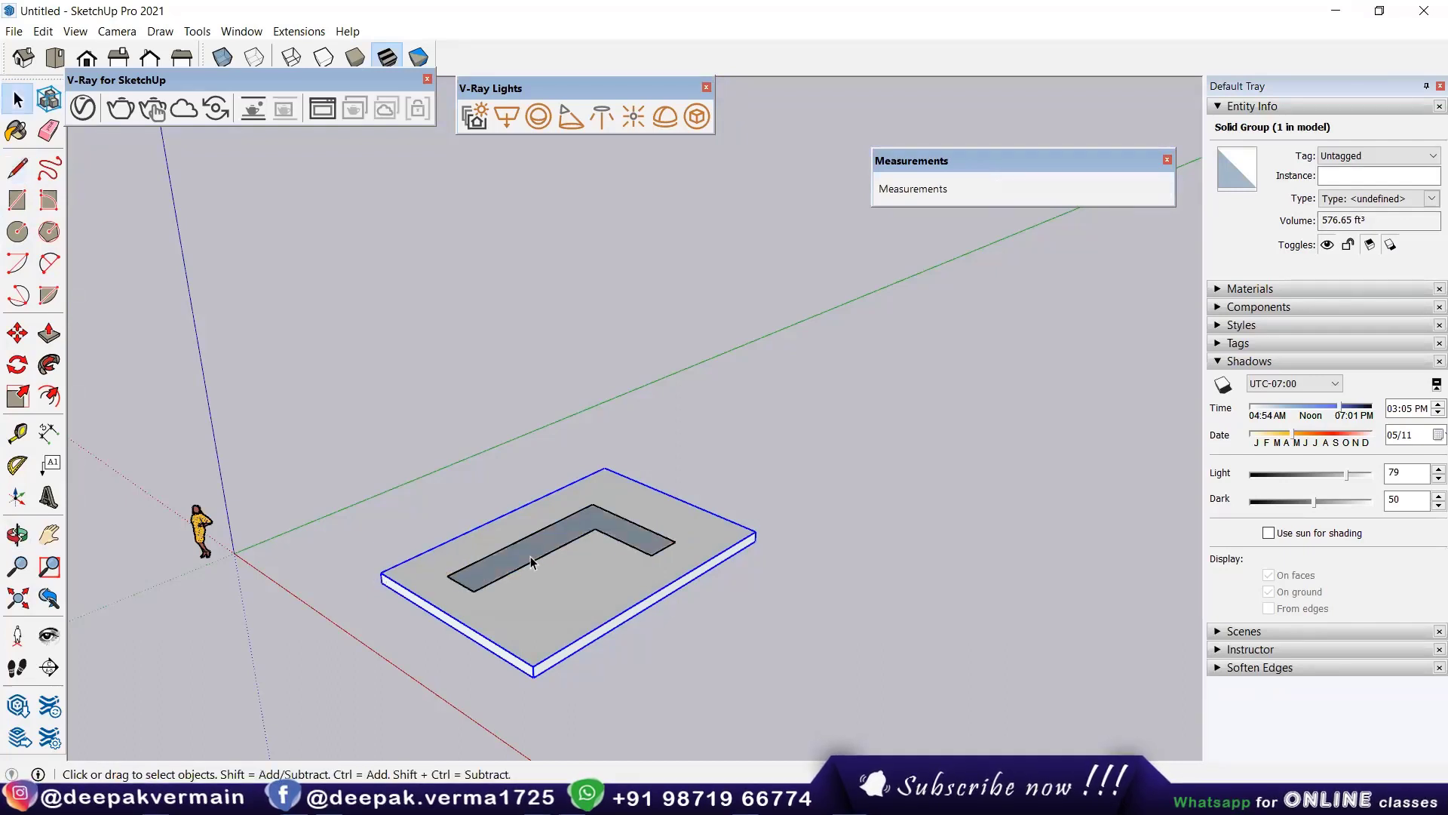
# Step: Group the L-shaped geometry
pyautogui.press('p')
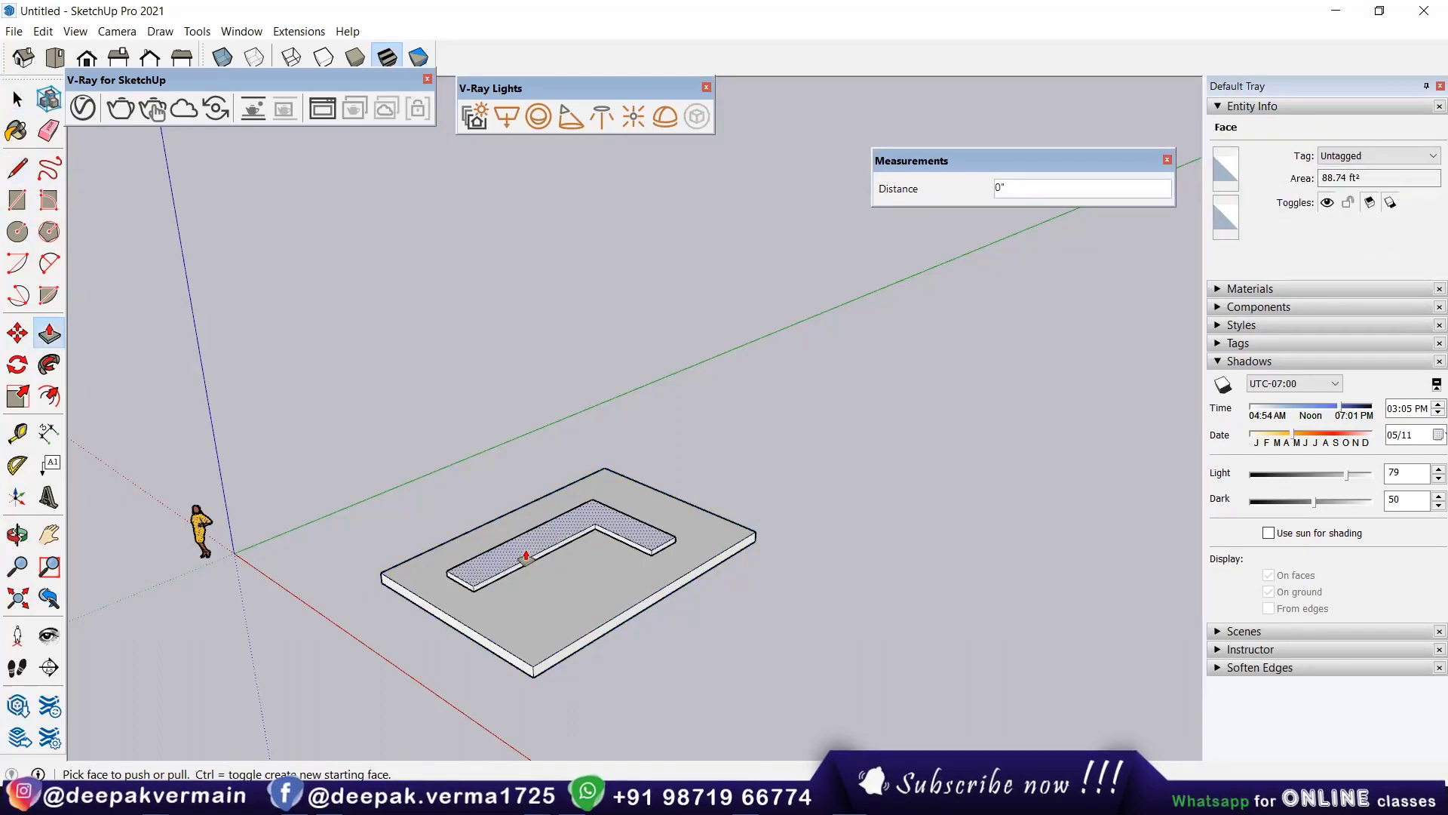
pyautogui.press('space')
pyautogui.tripleClick(525, 557)
pyautogui.rightClick(526, 556)
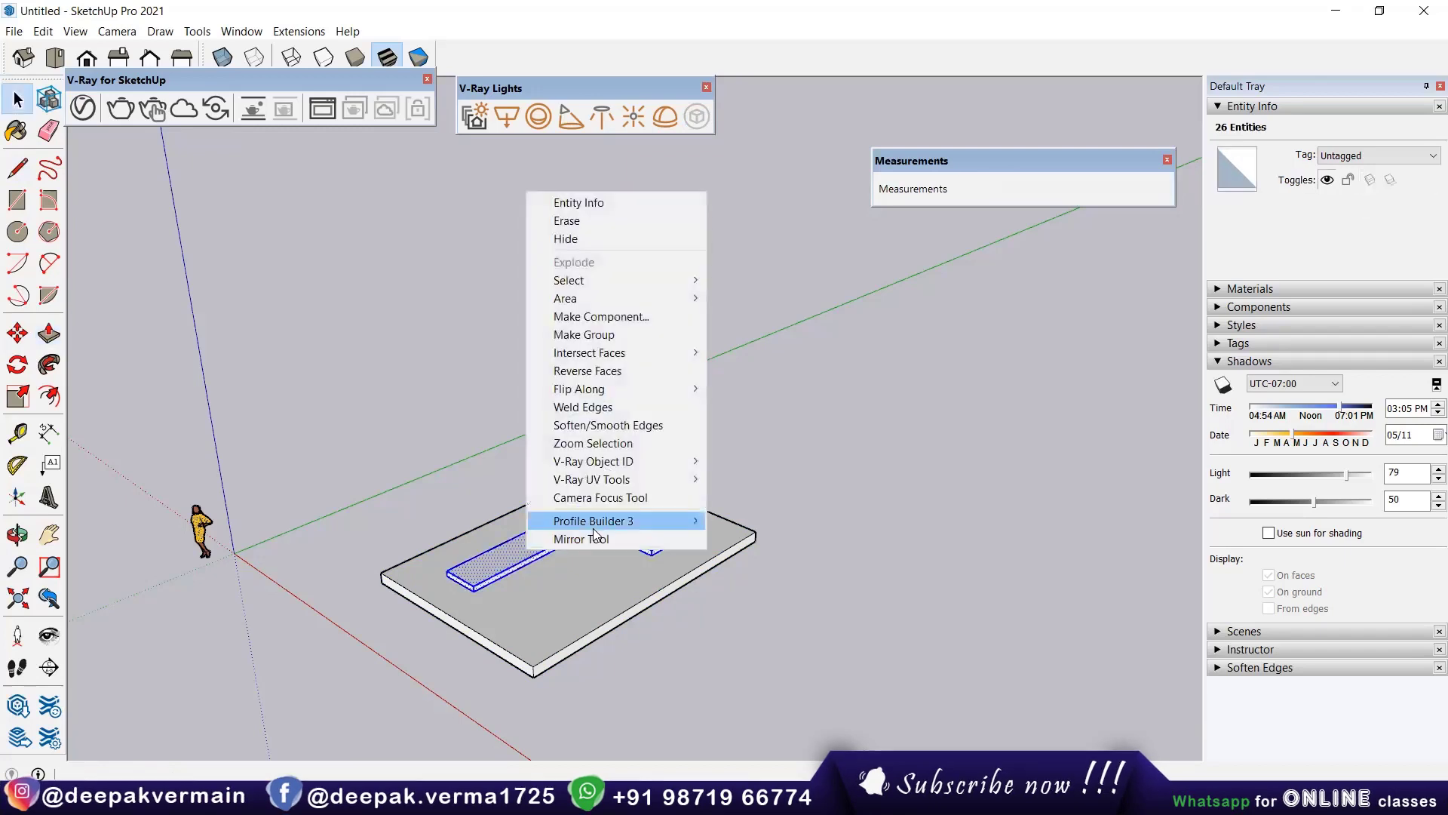
pyautogui.click(583, 334)
# Step: Move the L-shaped group well above the base slab
pyautogui.moveTo(909, 555); pyautogui.dragTo(726, 533, button='middle')
pyautogui.press('m')
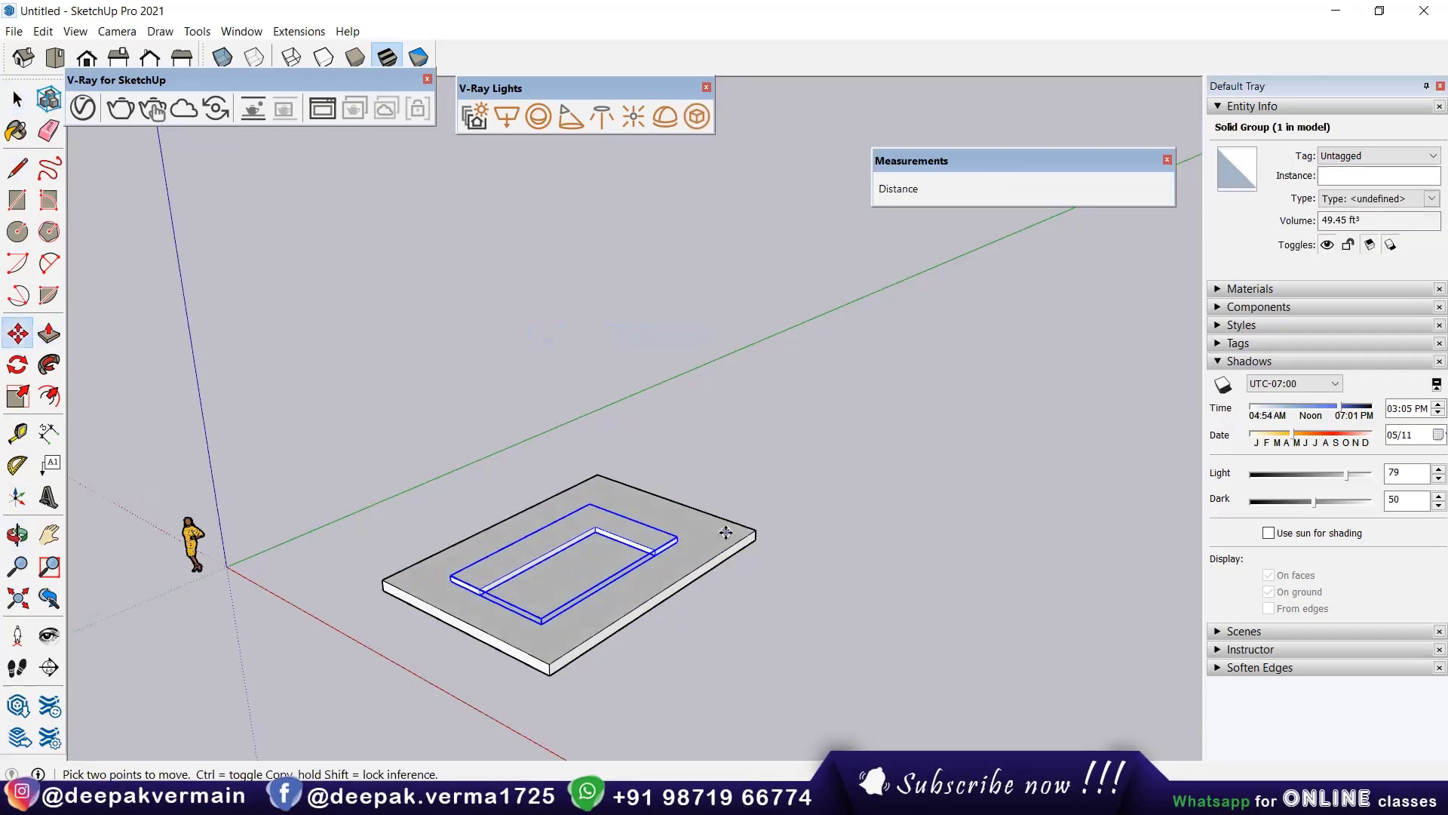
pyautogui.click(681, 536)
pyautogui.click(683, 407)
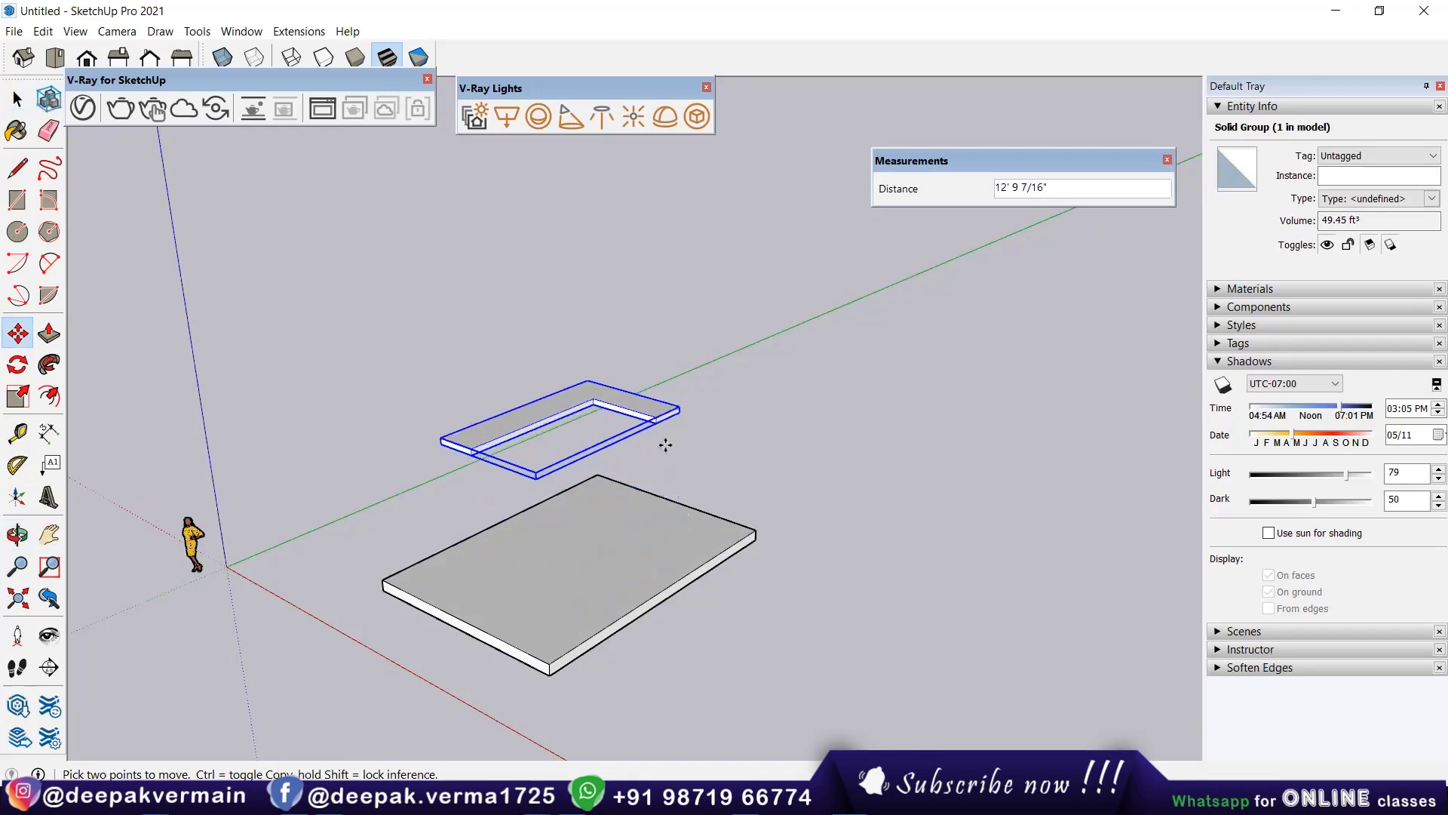
pyautogui.moveTo(682, 407)
pyautogui.mouseDown(button='middle')
pyautogui.moveTo(651, 399)
pyautogui.moveTo(695, 582)
pyautogui.mouseUp(button='middle')
pyautogui.press('space')
pyautogui.click(695, 583)
# Step: Copy the base slab upward, placing the copy high above the L-slab
pyautogui.press('m')
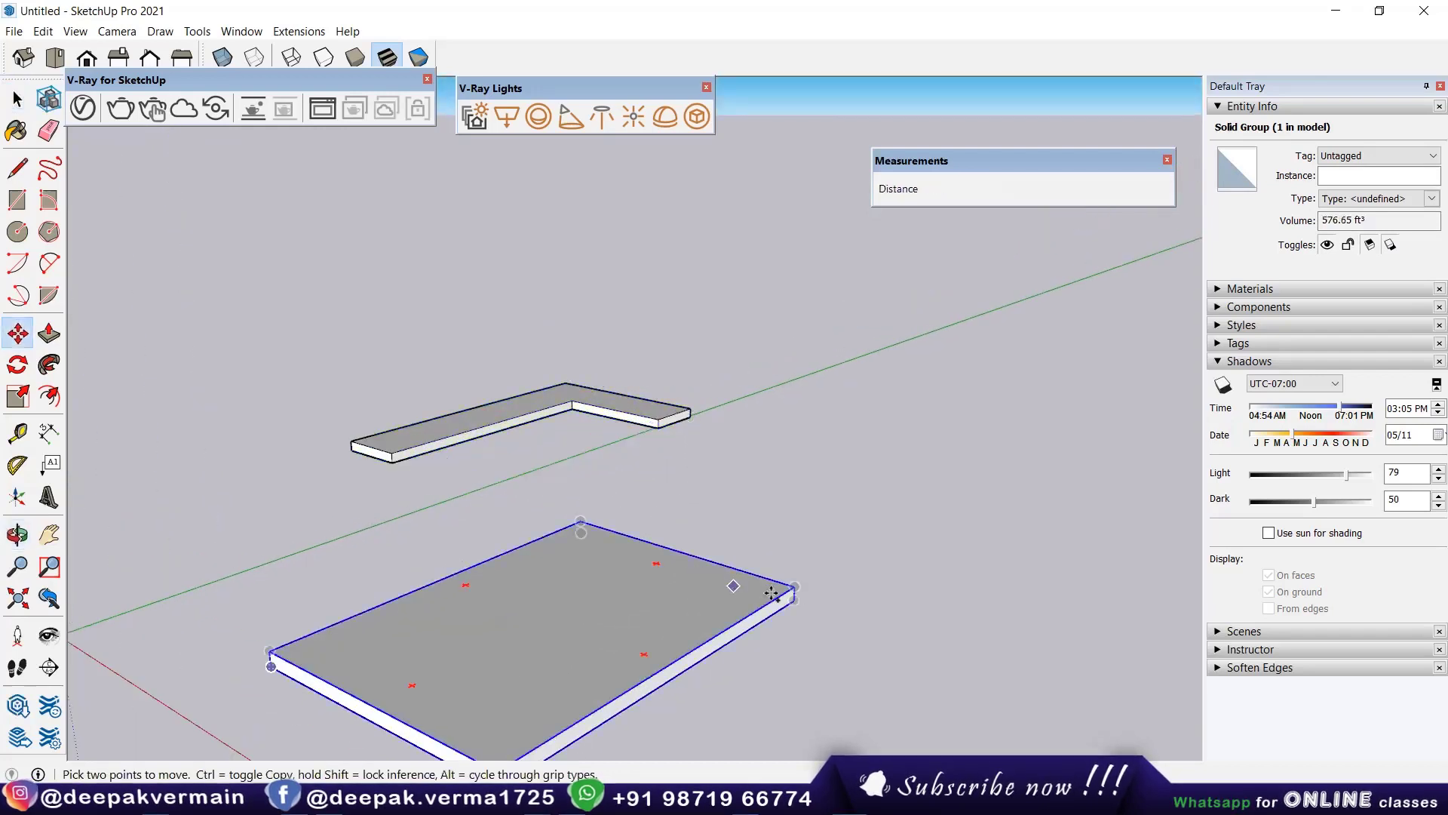
pyautogui.press('ctrl')
pyautogui.click(796, 586)
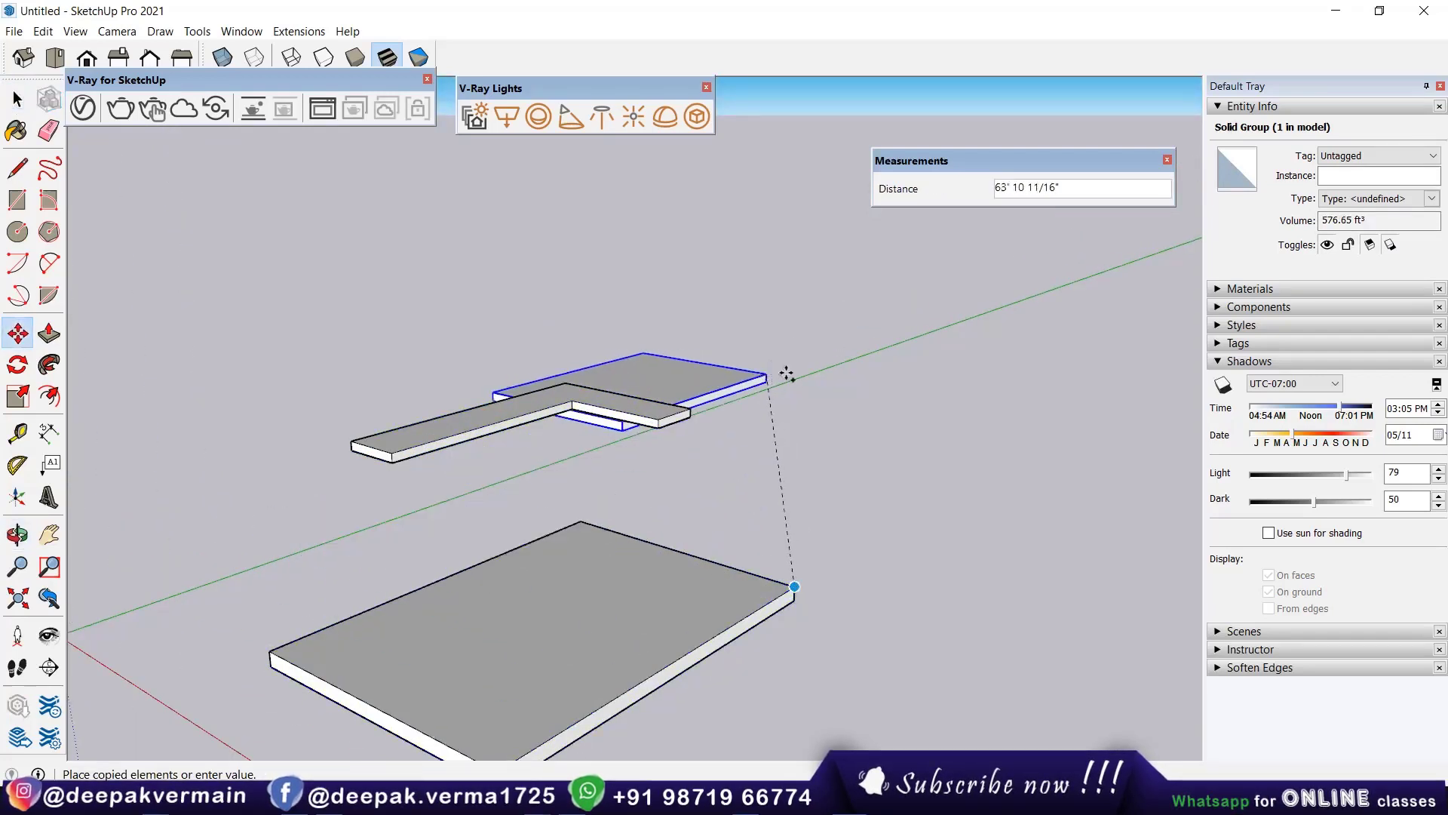
pyautogui.moveTo(799, 365); pyautogui.dragTo(792, 269, button='middle')
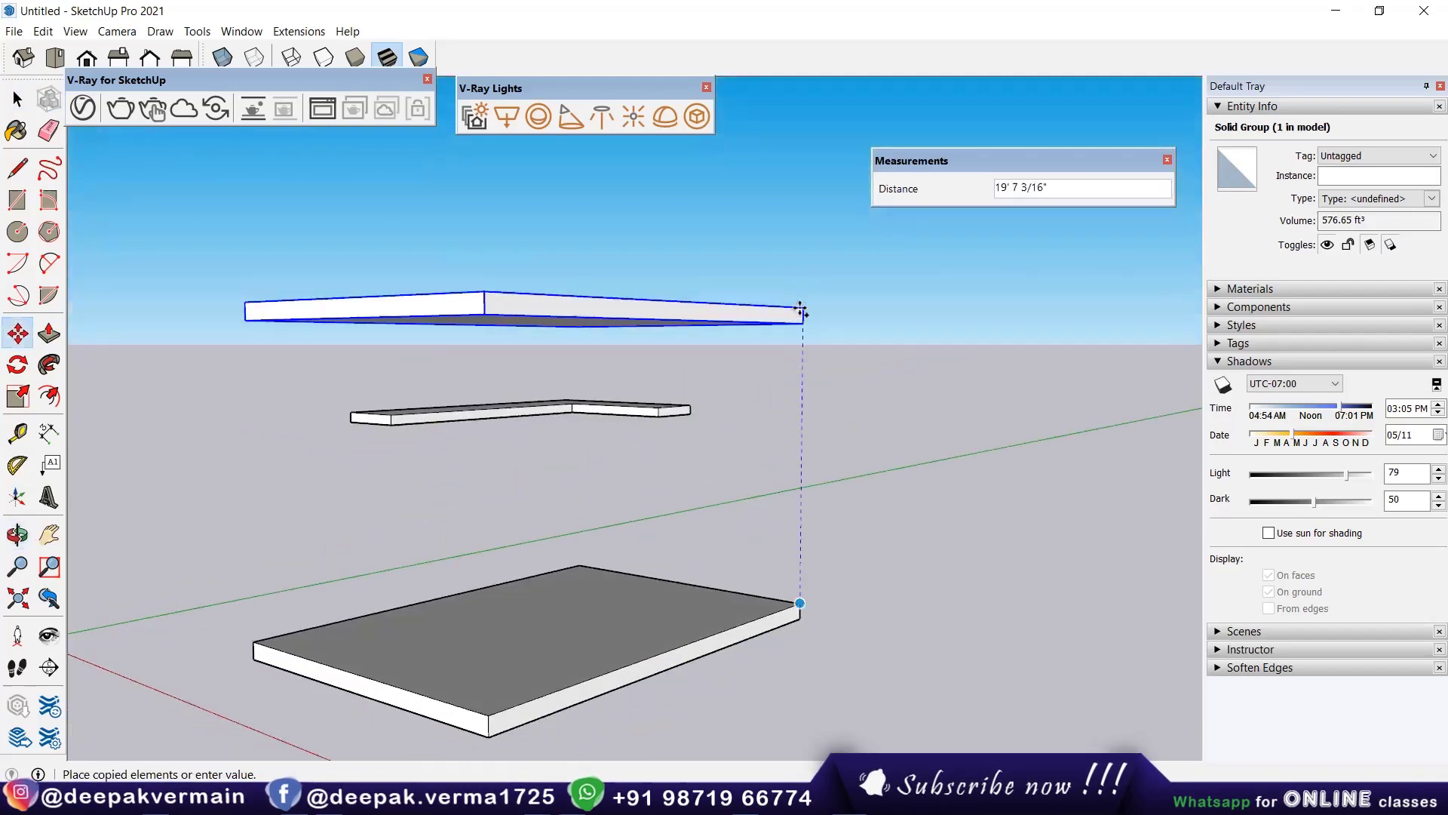
pyautogui.click(802, 377)
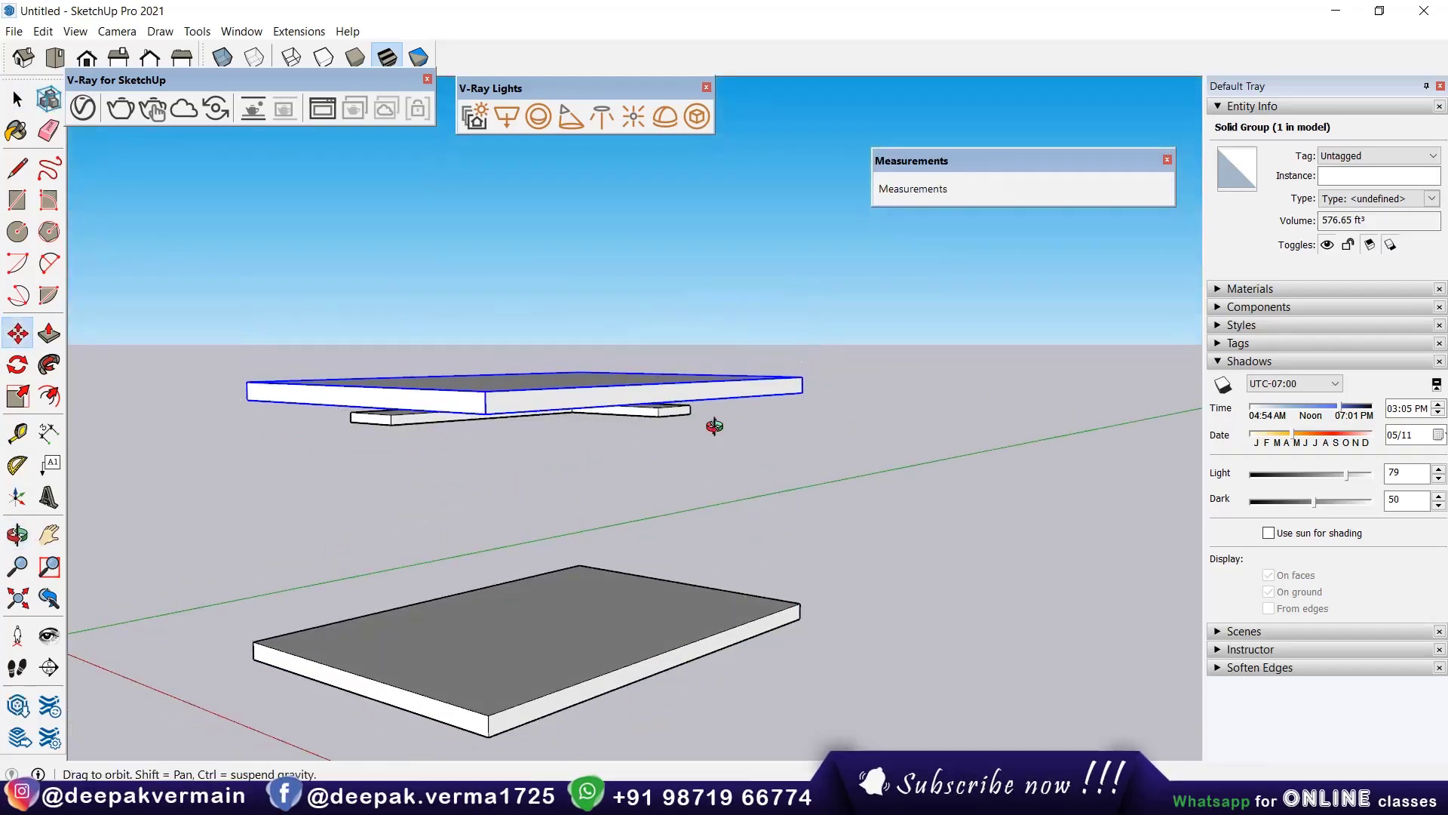
pyautogui.moveTo(711, 420)
pyautogui.mouseDown(button='middle')
pyautogui.moveTo(331, 442)
pyautogui.moveTo(386, 400)
pyautogui.moveTo(599, 411)
pyautogui.moveTo(550, 544)
pyautogui.moveTo(578, 445)
pyautogui.moveTo(595, 453)
pyautogui.mouseUp(button='middle')
pyautogui.scroll(3, 330, 442)
pyautogui.scroll(3, 340, 434)
pyautogui.scroll(3, 362, 411)
pyautogui.scroll(3, 374, 411)
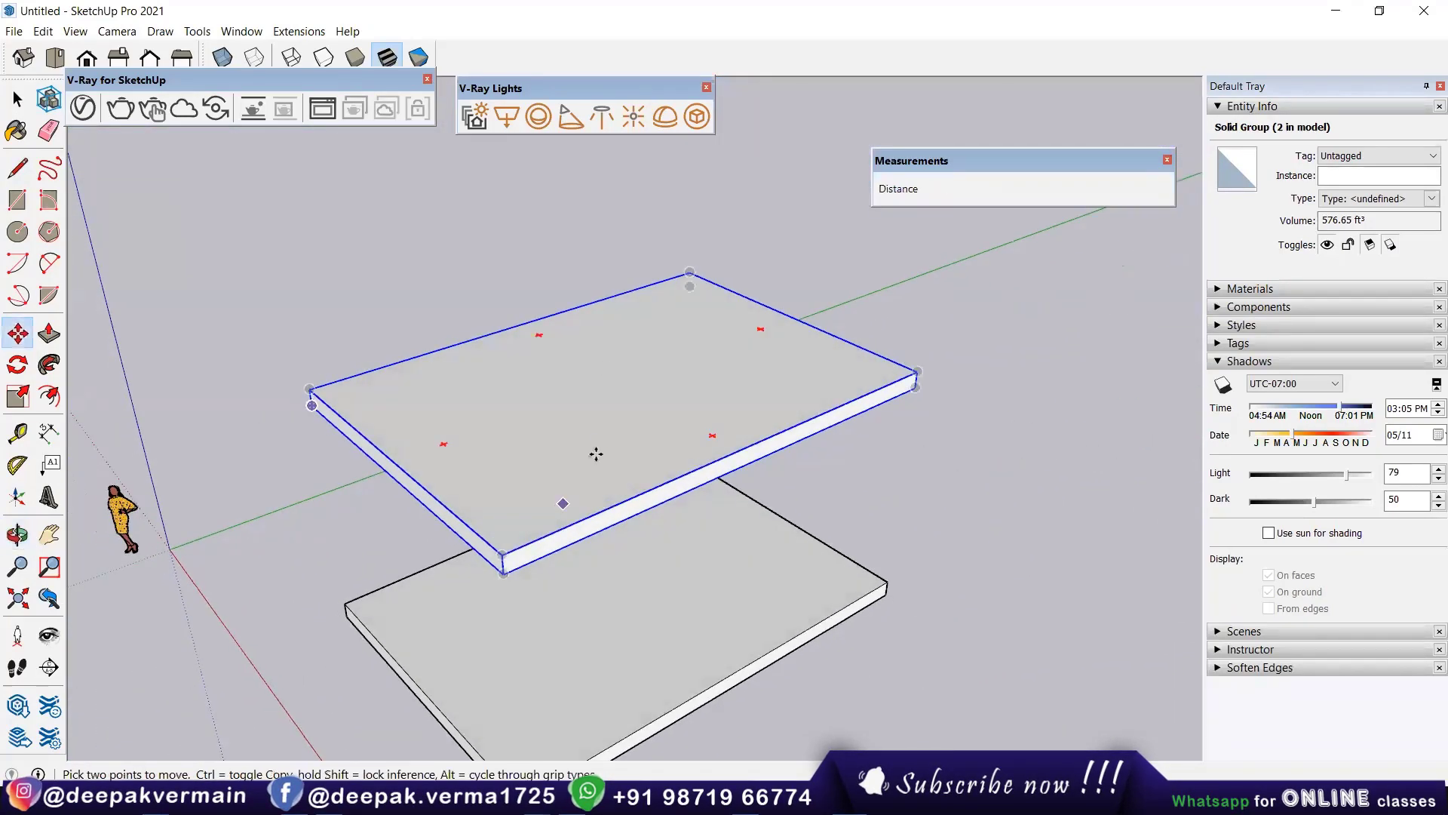
# Step: Hide the upper slab copy to expose the L-slab
pyautogui.rightClick(608, 351)
pyautogui.click(653, 402)
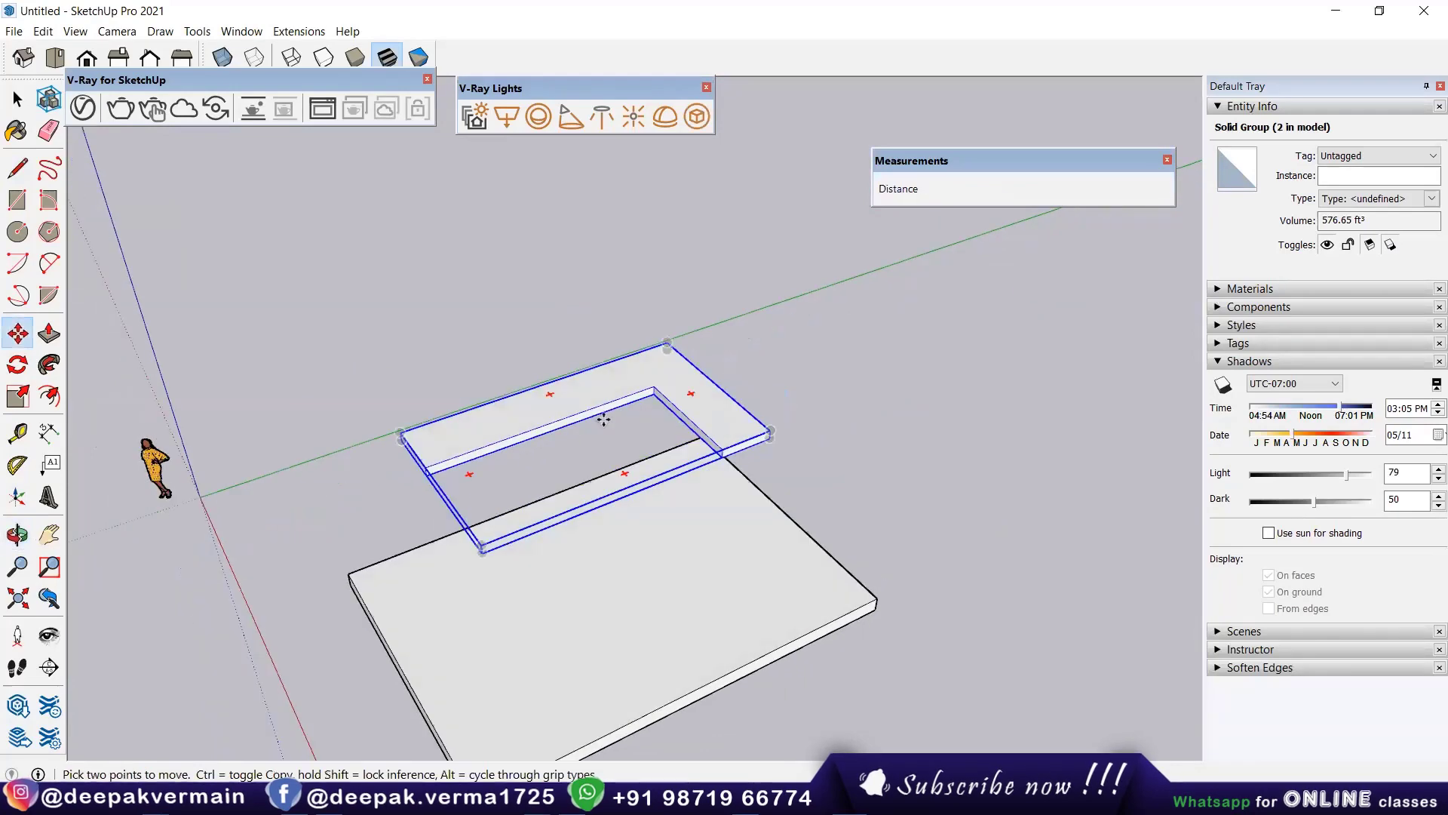
pyautogui.scroll(2, 537, 347)
pyautogui.press('space')
pyautogui.click(510, 351)
pyautogui.scroll(2, 528, 370)
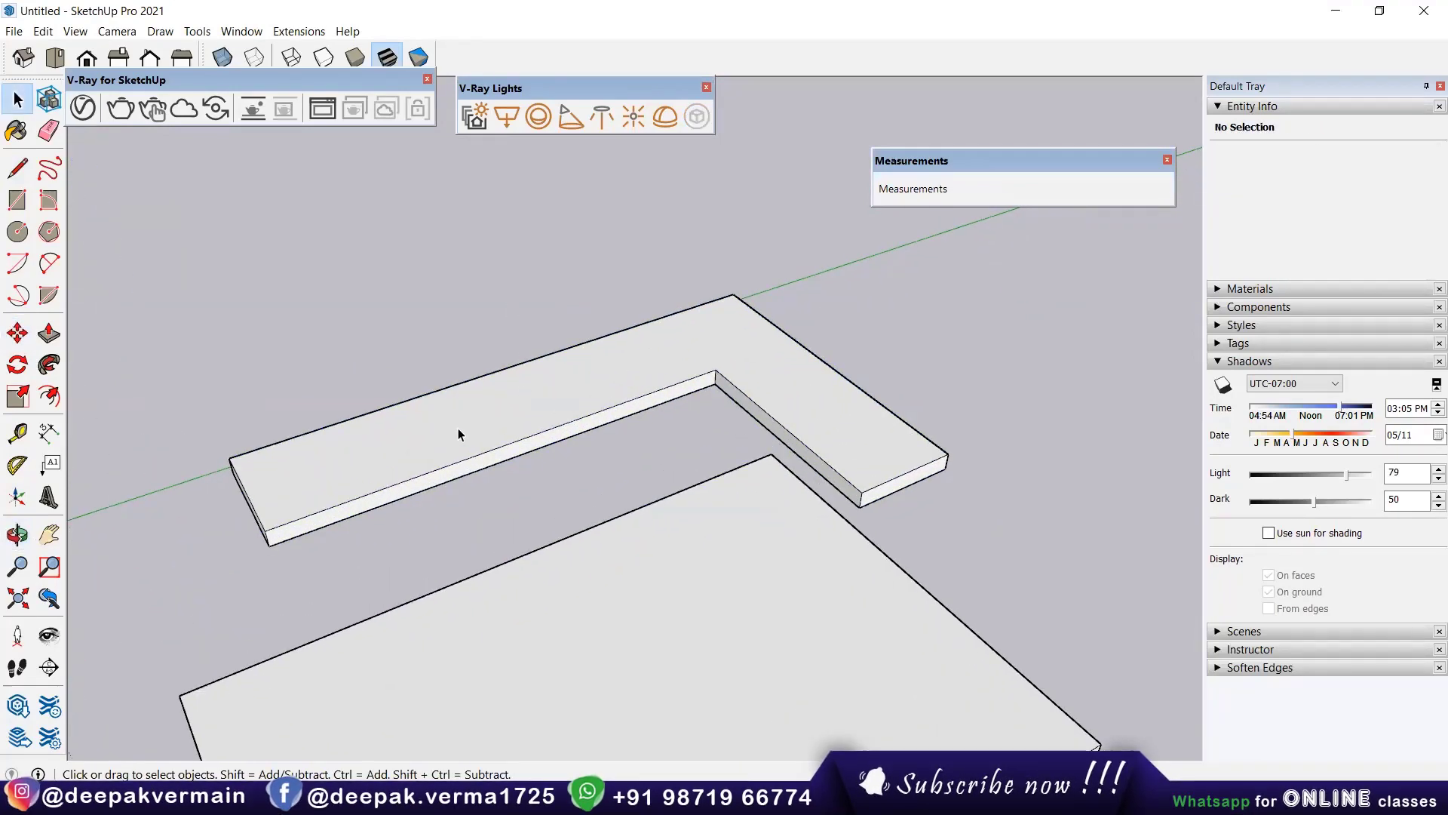
# Step: Select the L-slab's top face inside its group and create a new V-Ray Emissive material
pyautogui.moveTo(826, 412); pyautogui.dragTo(758, 365, button='middle')
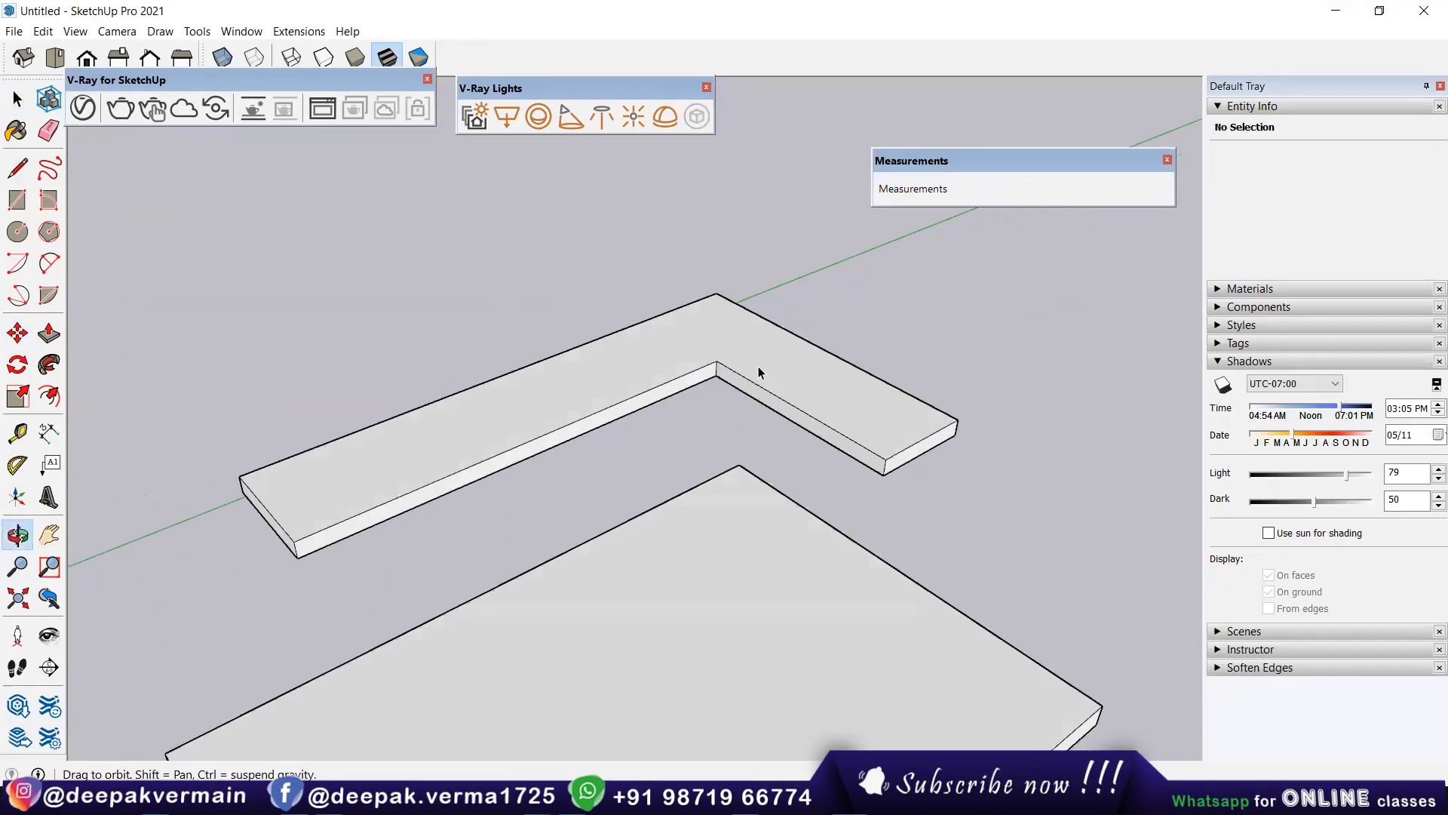
pyautogui.doubleClick(673, 350)
pyautogui.click(650, 355)
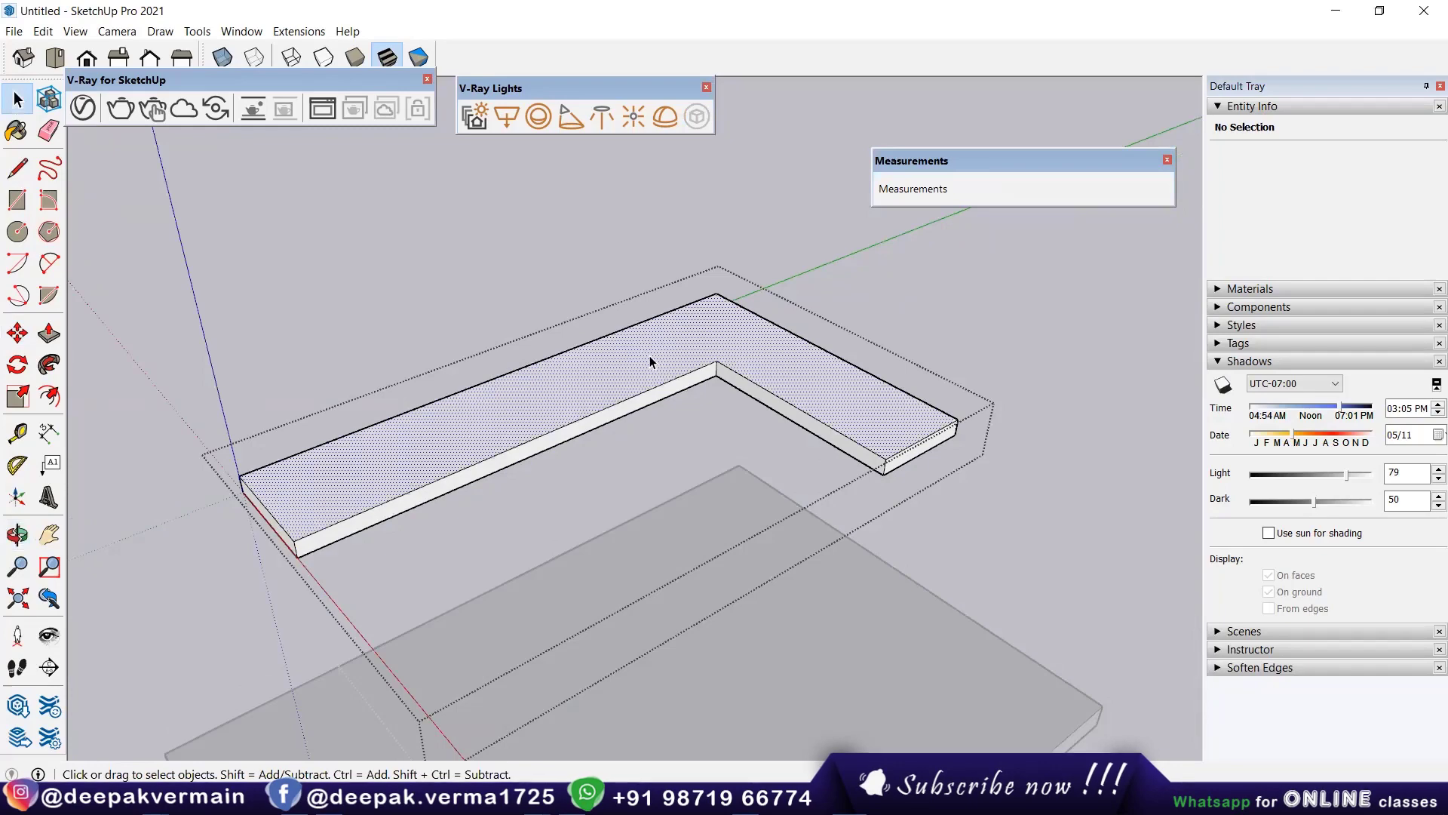
pyautogui.click(87, 107)
pyautogui.click(860, 711)
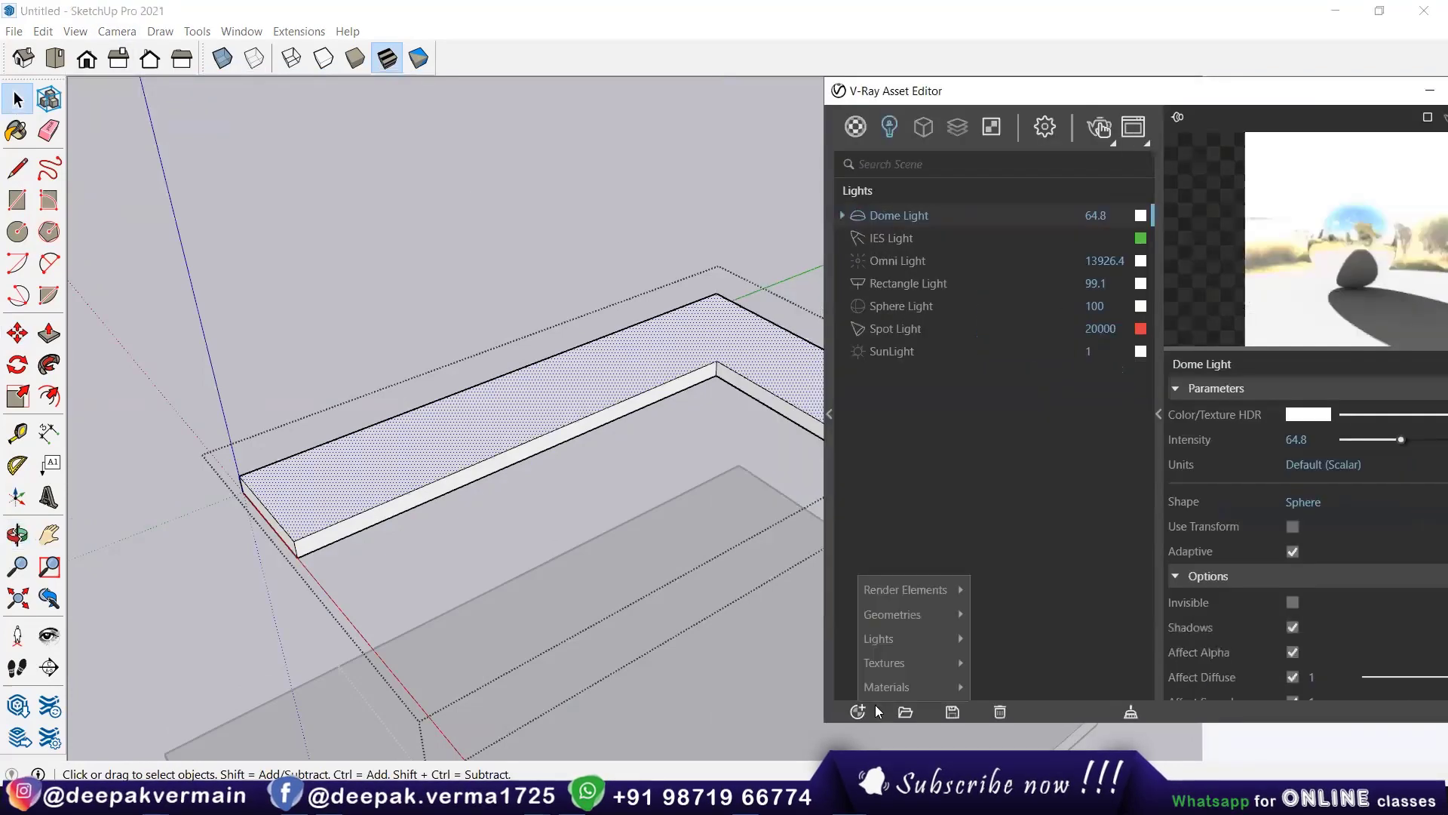
pyautogui.moveTo(887, 686)
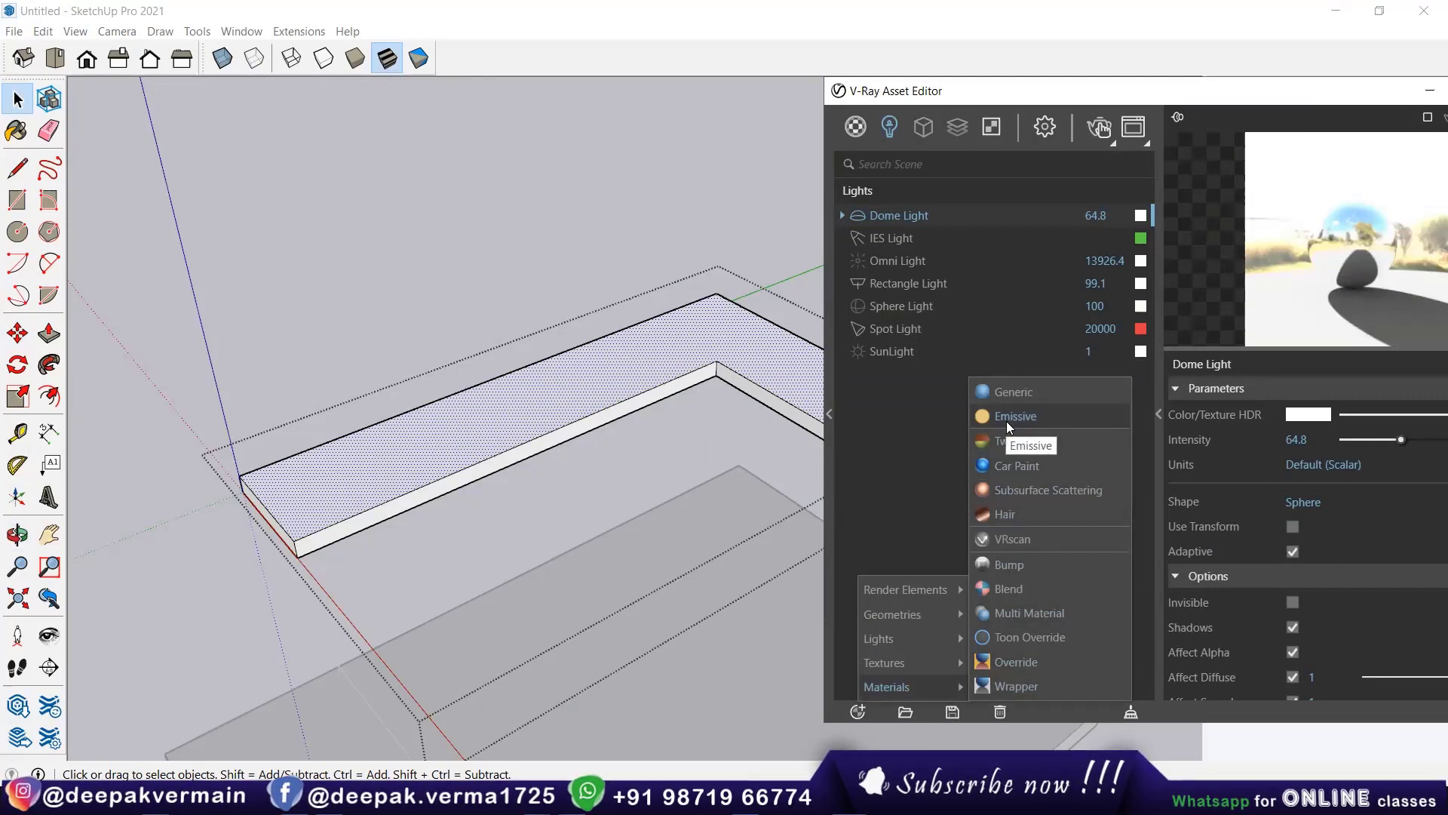
pyautogui.click(1006, 421)
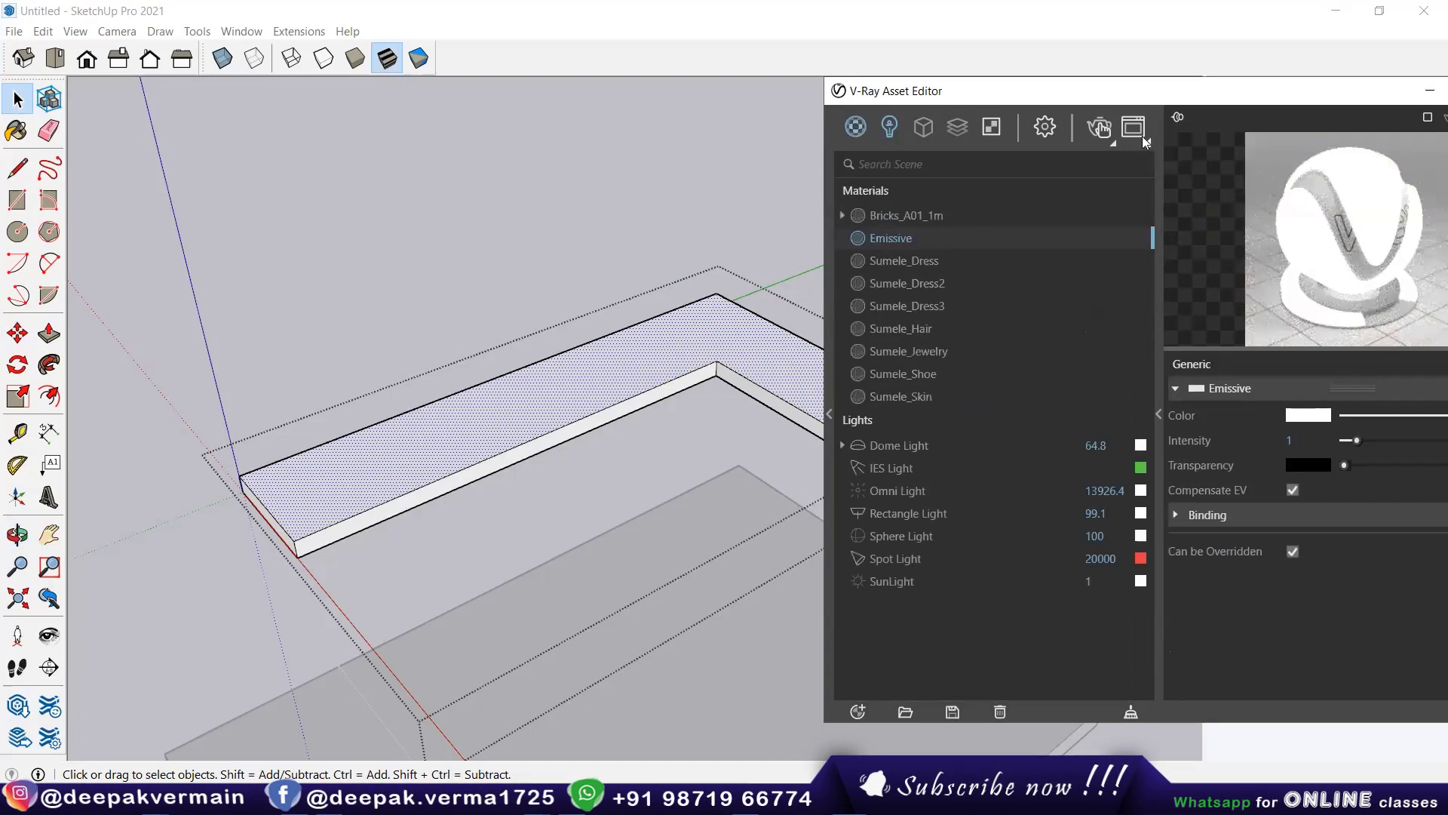
# Step: Apply the Emissive material to the top face and set its intensity to 100
pyautogui.moveTo(1103, 92); pyautogui.dragTo(1034, 81)
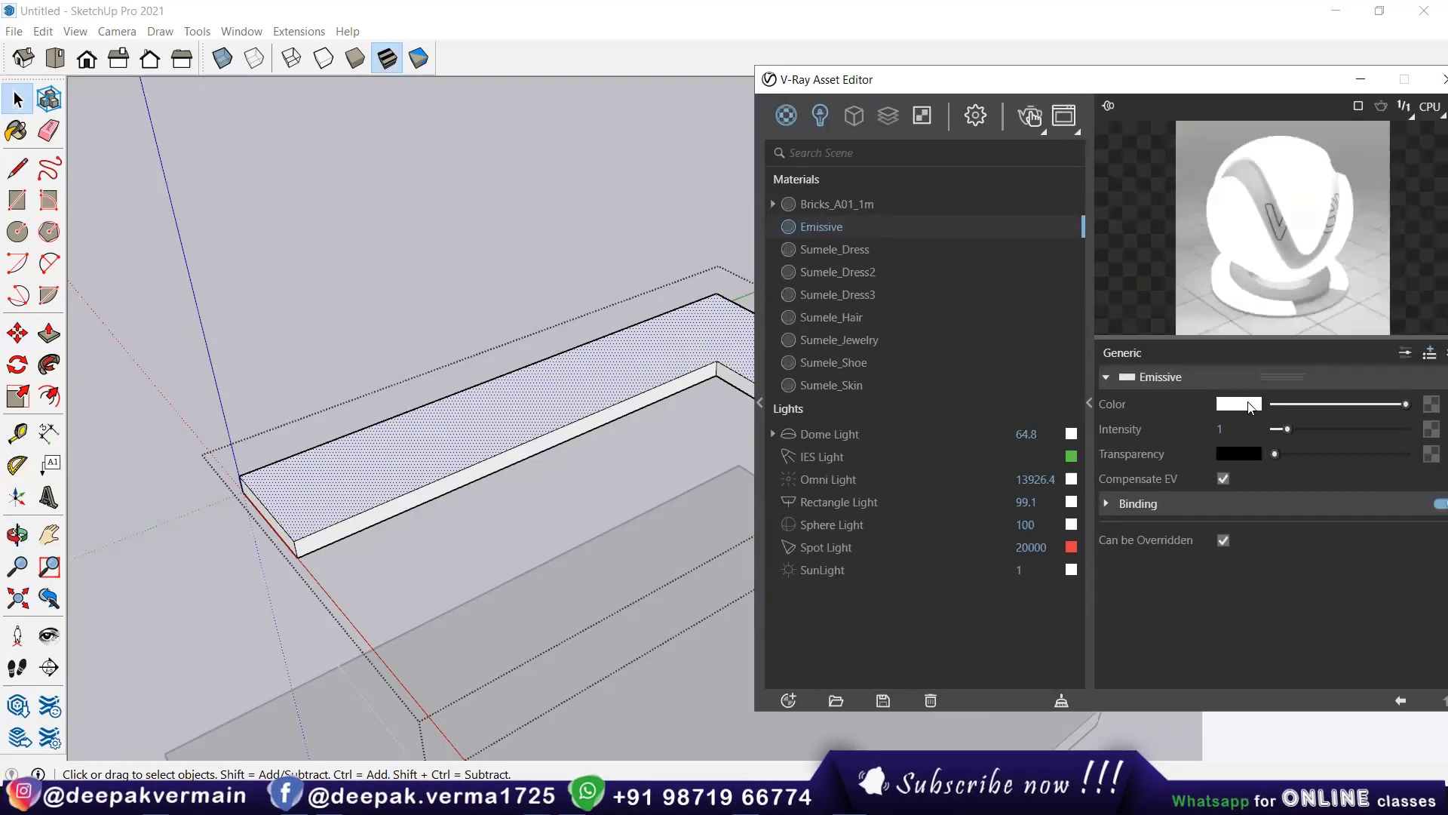
pyautogui.rightClick(820, 228)
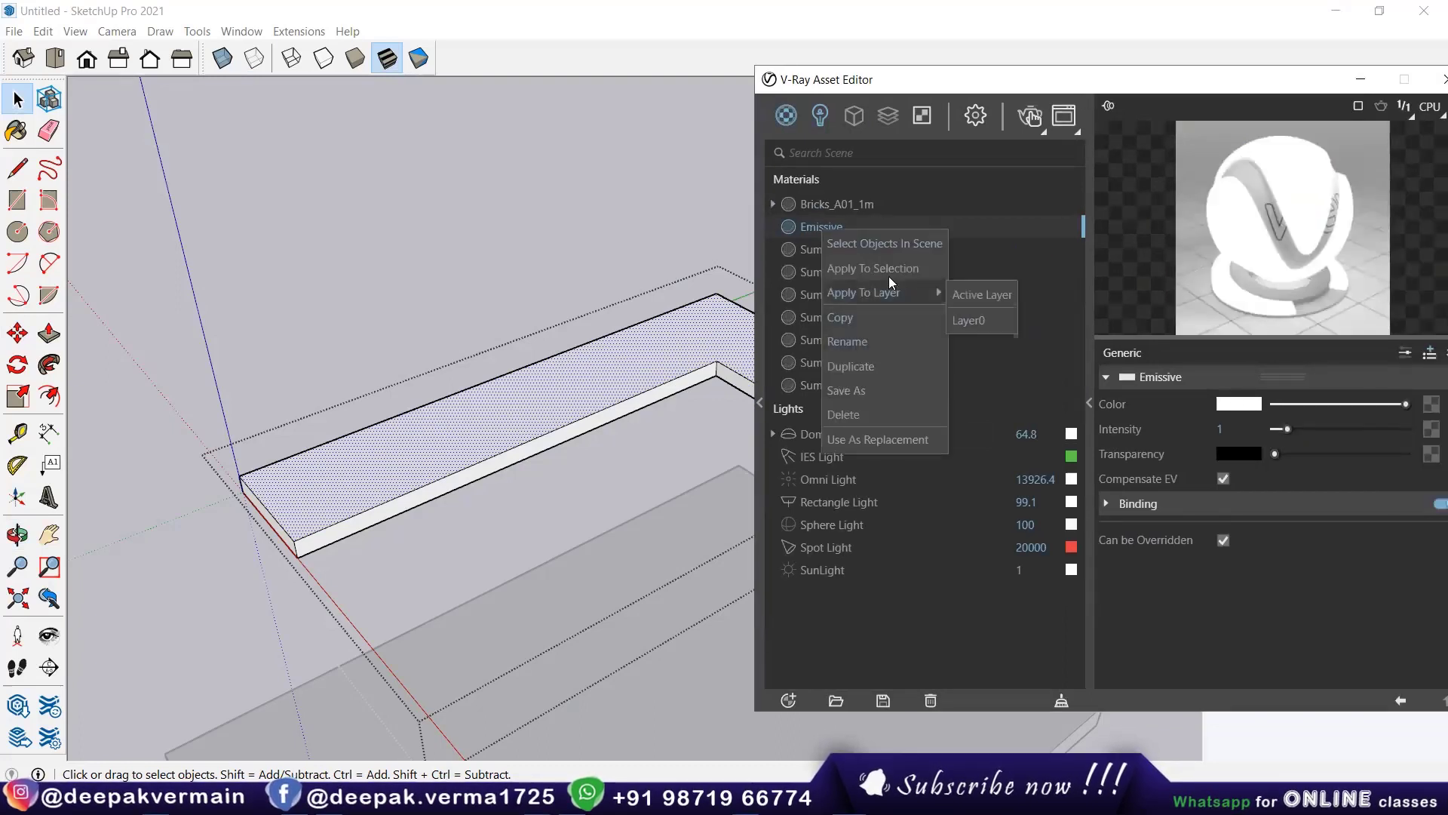
pyautogui.keyDown('shift'); pyautogui.moveTo(588, 402); pyautogui.dragTo(483, 396, button='middle'); pyautogui.keyUp('shift')
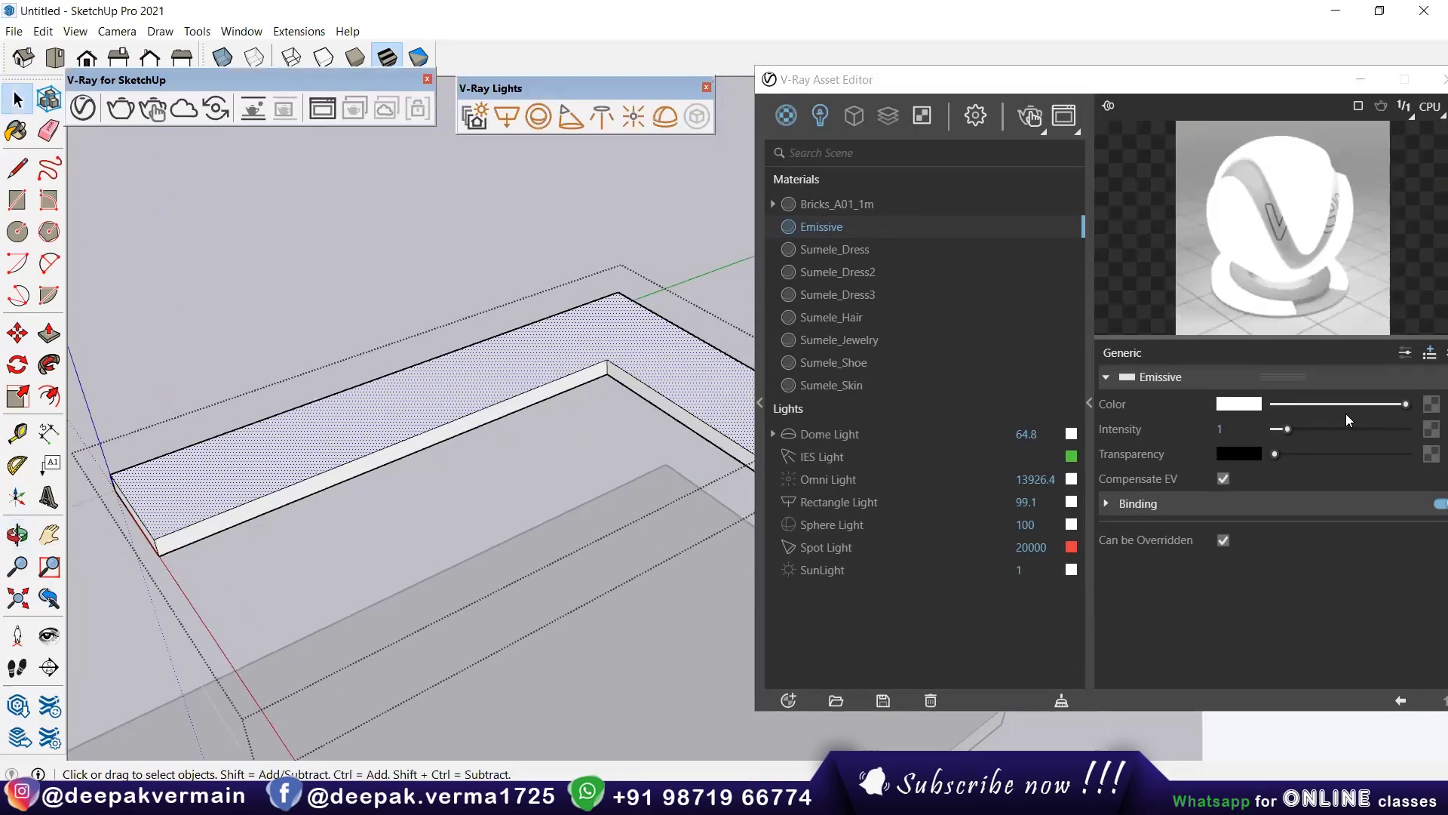
pyautogui.click(1240, 429)
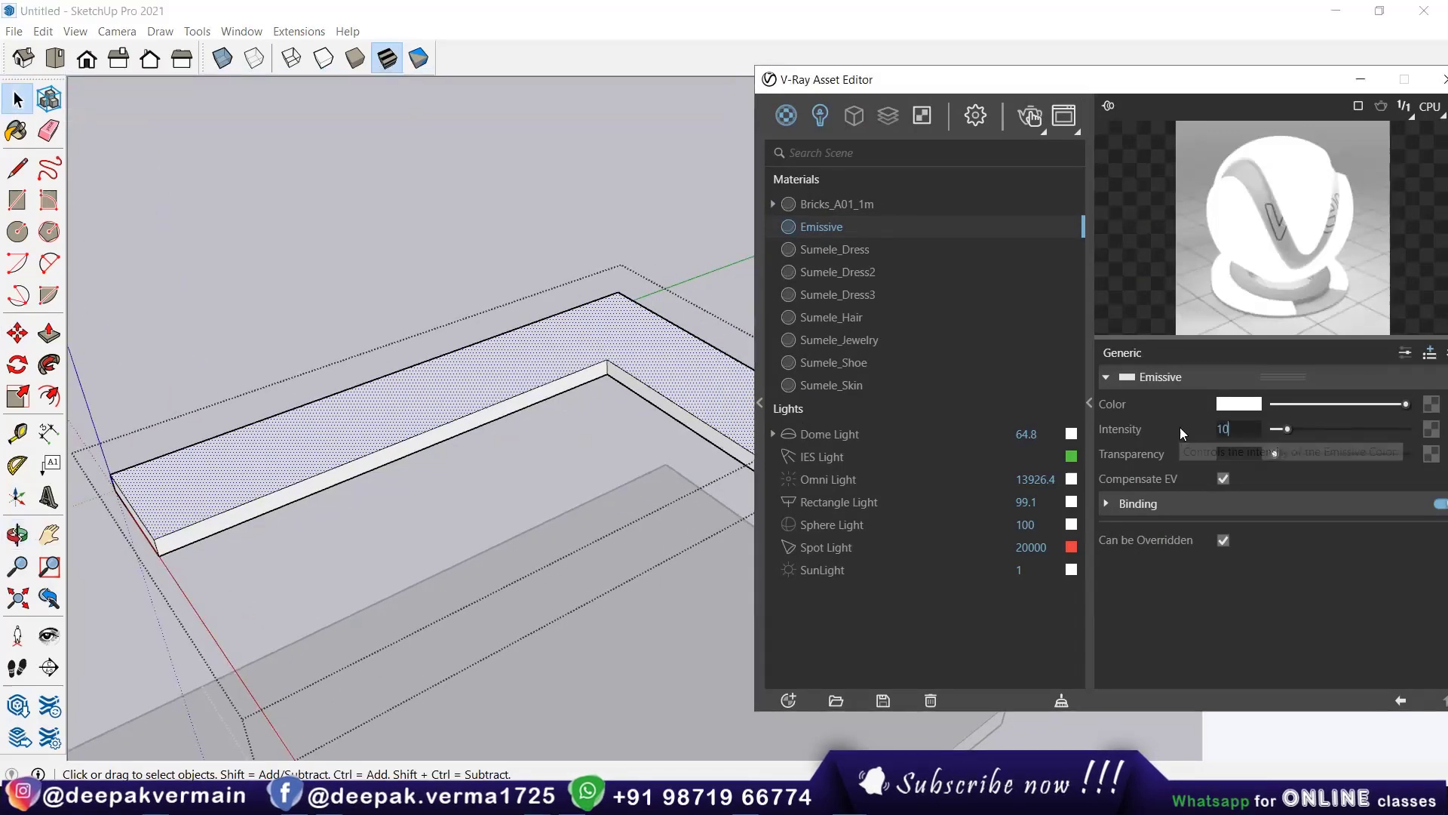
pyautogui.write('100')
pyautogui.press('Return')
# Step: Close the L-slab group and bring up the Edit menu for unhiding geometry
pyautogui.scroll(-3, 298, 518)
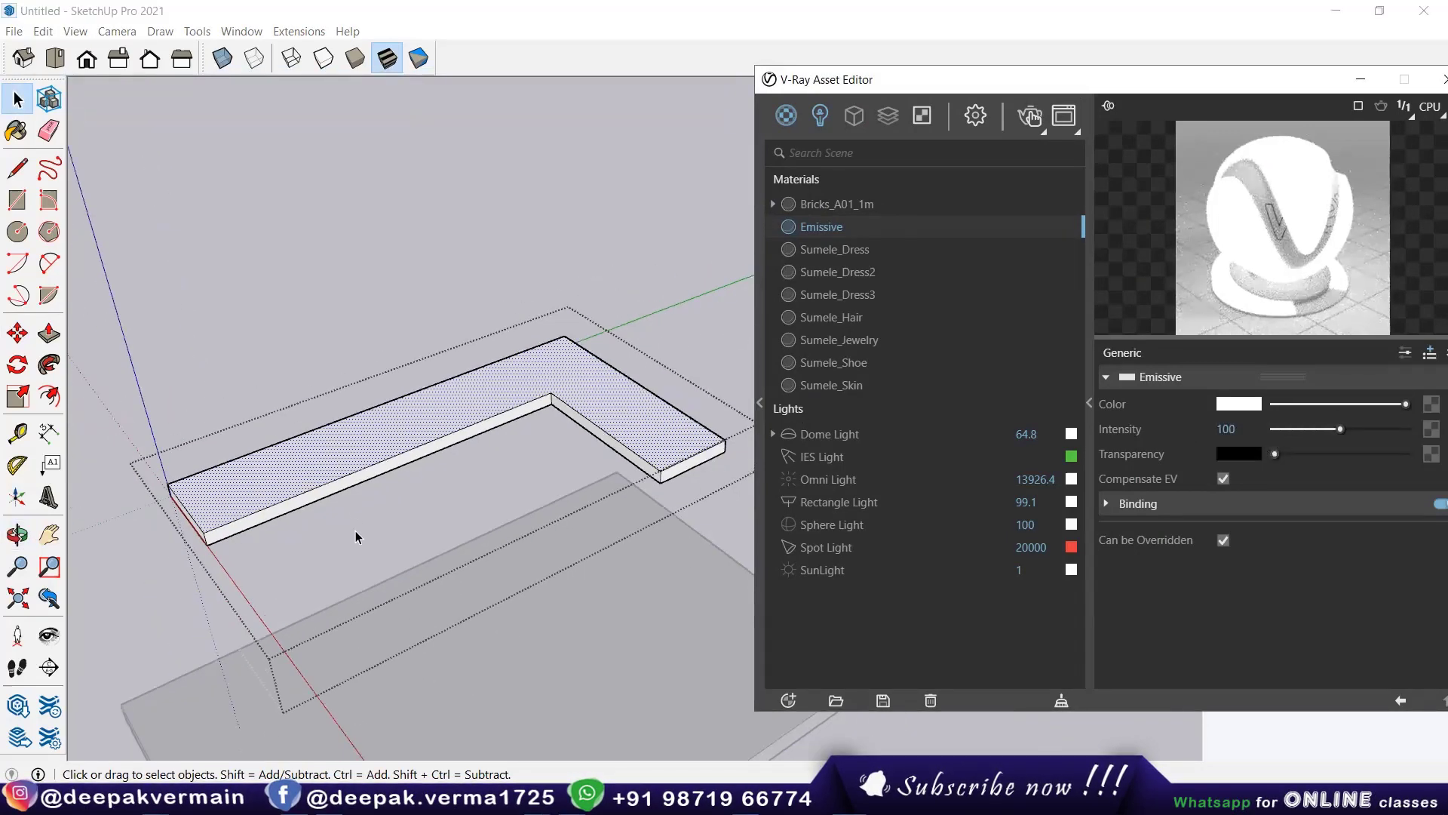
pyautogui.scroll(-3, 414, 453)
pyautogui.scroll(-2, 426, 474)
pyautogui.click(479, 332)
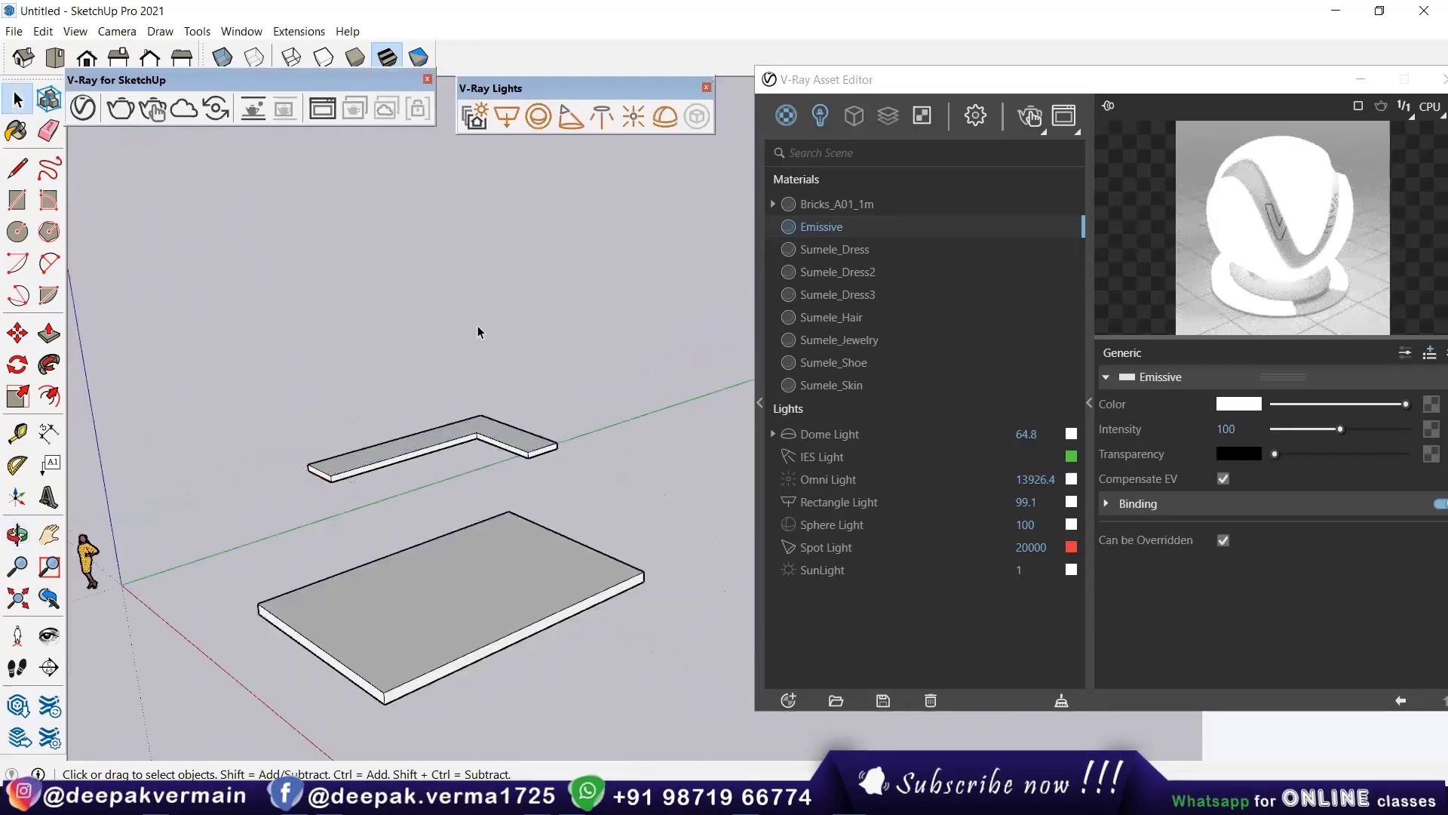
pyautogui.click(43, 31)
pyautogui.moveTo(74, 283)
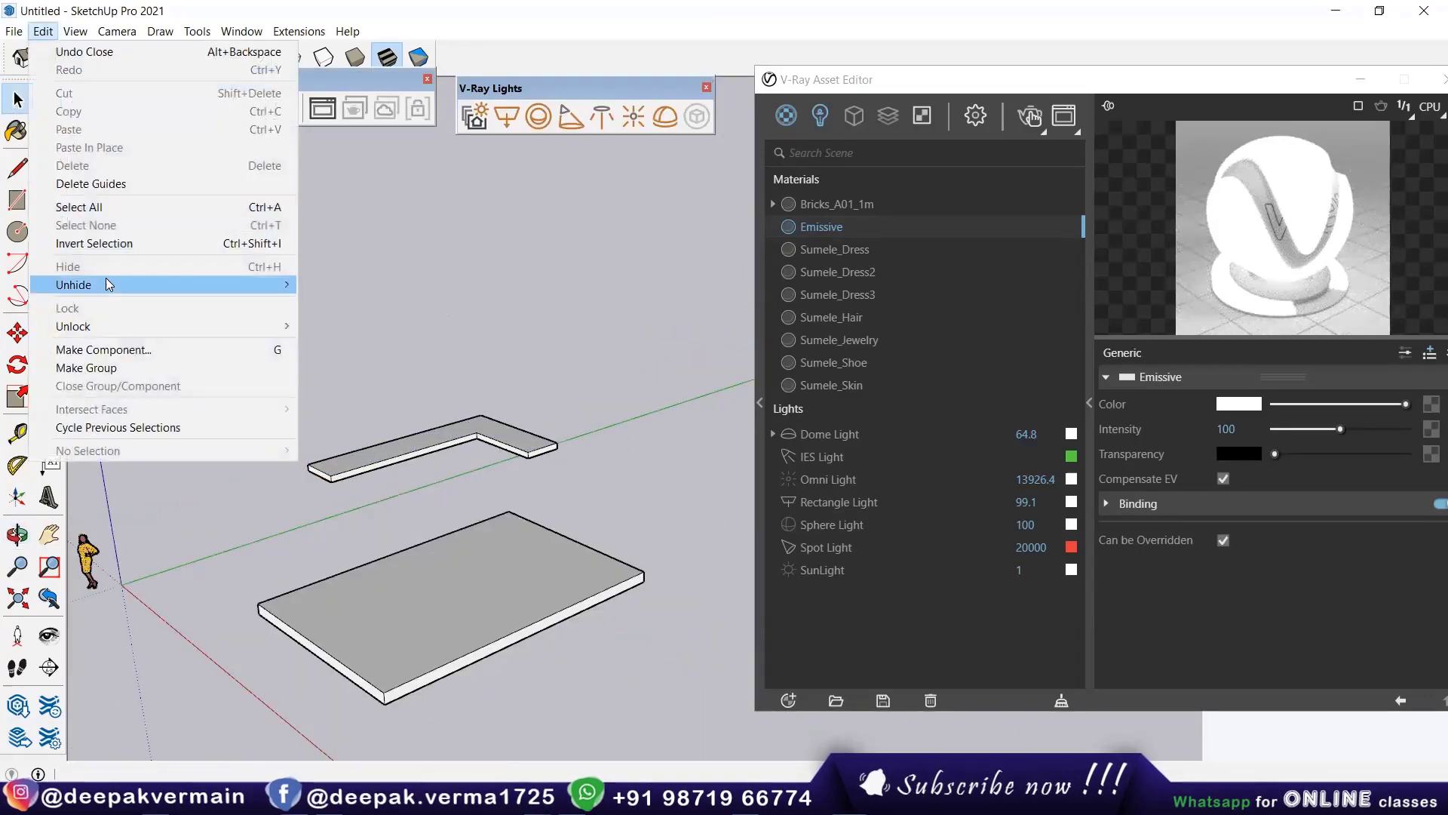
# Step: Unhide all geometry and start an interactive V-Ray render from a low angle
pyautogui.click(328, 321)
pyautogui.moveTo(460, 563); pyautogui.dragTo(461, 480, button='middle')
pyautogui.click(151, 109)
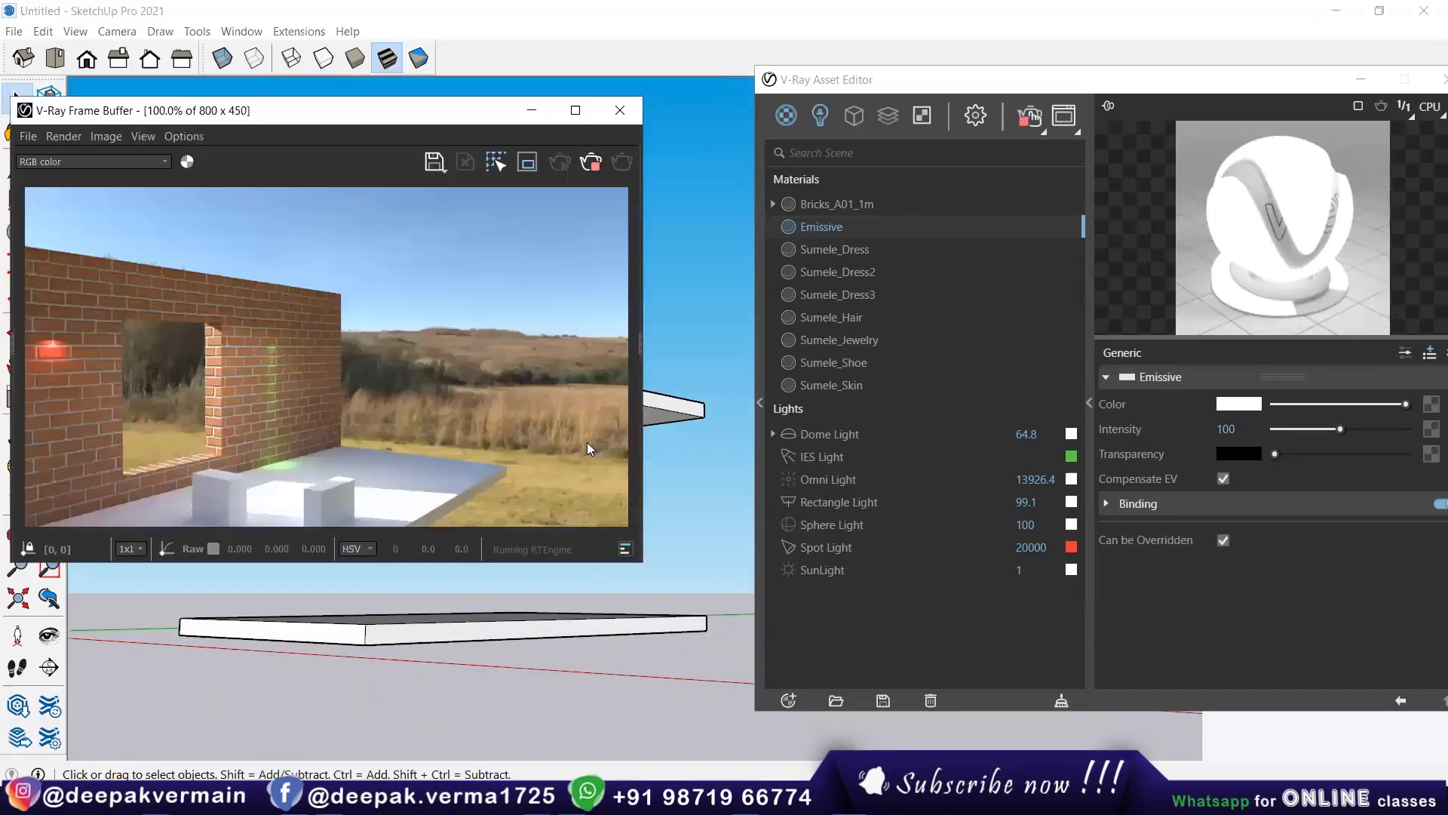
pyautogui.moveTo(294, 113); pyautogui.dragTo(387, 136)
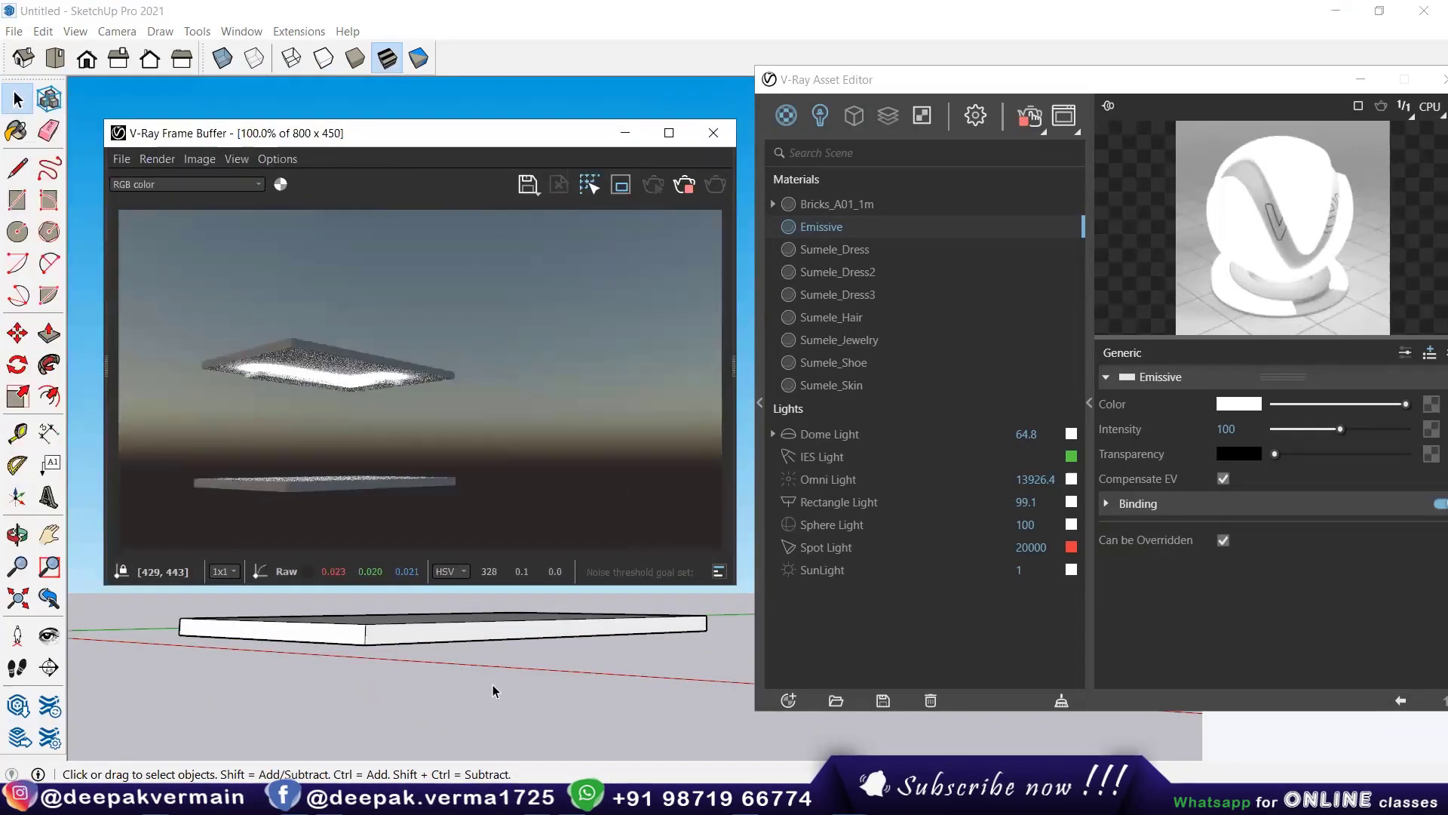
pyautogui.moveTo(494, 688)
pyautogui.keyDown('shift'); pyautogui.mouseDown(button='middle')
pyautogui.moveTo(461, 673)
pyautogui.moveTo(501, 694)
pyautogui.mouseUp(button='middle'); pyautogui.keyUp('shift')
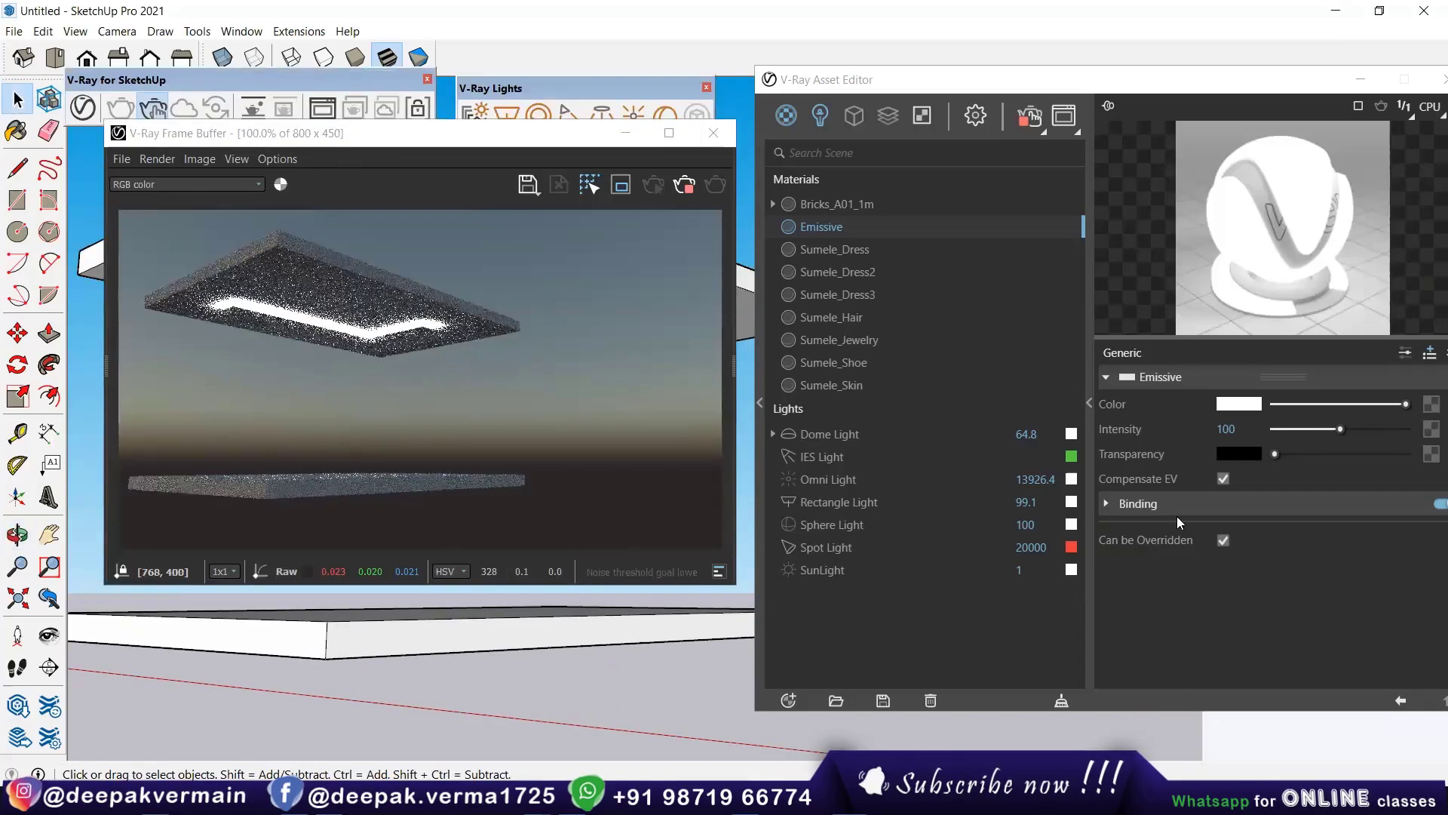
# Step: Lower the Emissive intensity from 100 to 20, then to 10
pyautogui.doubleClick(1230, 429)
pyautogui.write('20')
pyautogui.press('Return')
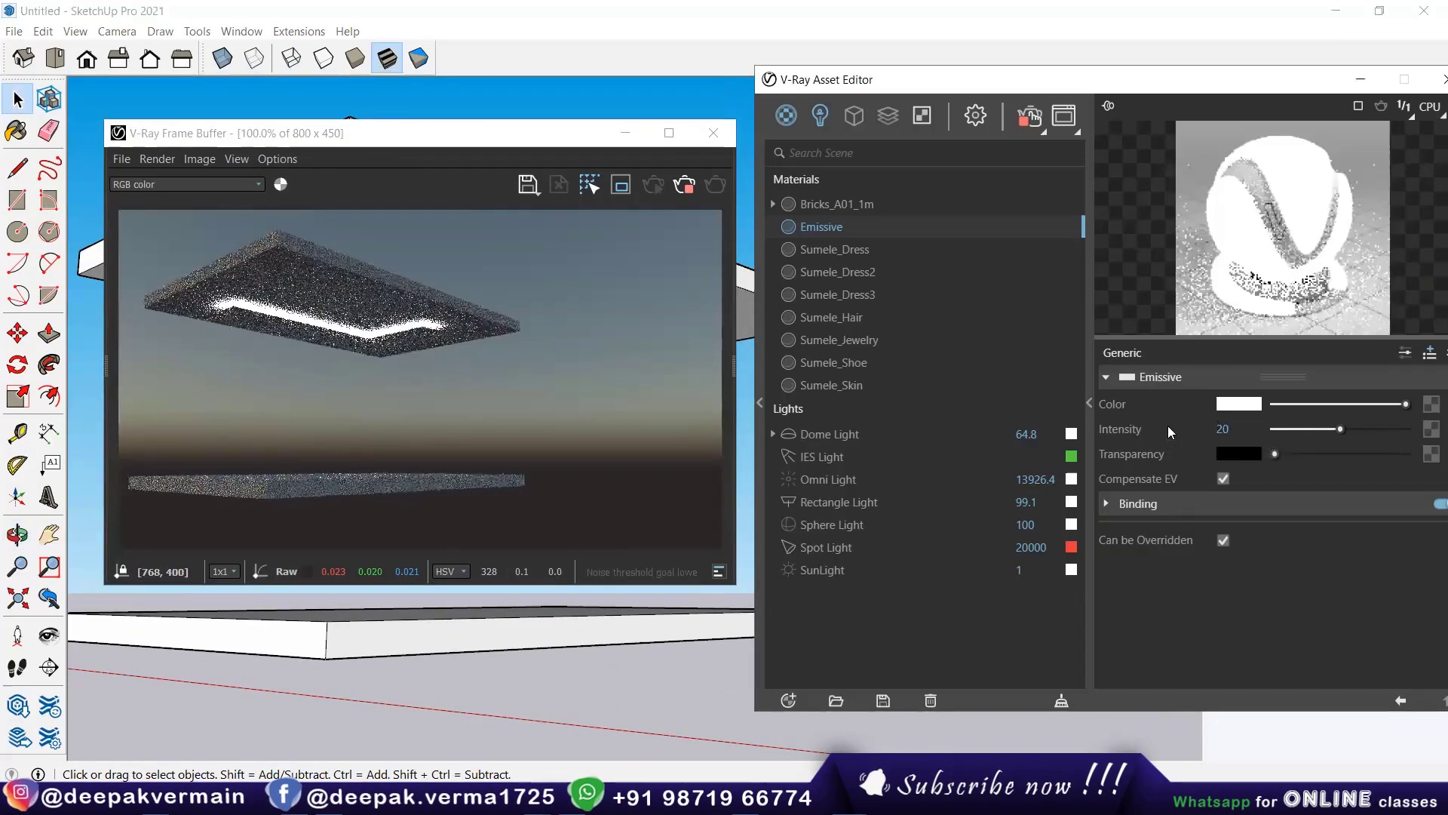
pyautogui.doubleClick(1223, 429)
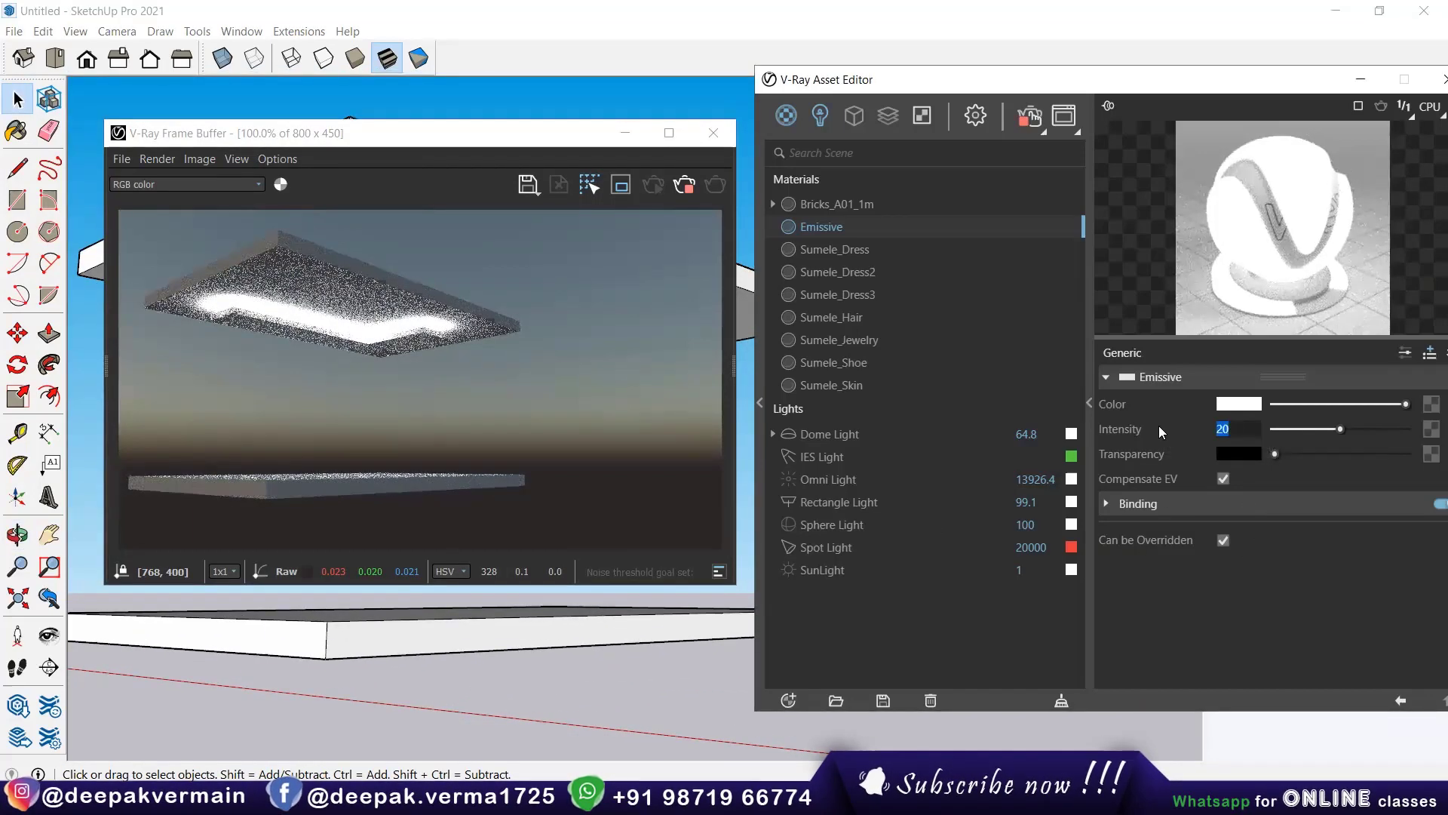
pyautogui.write('10')
pyautogui.press('Return')
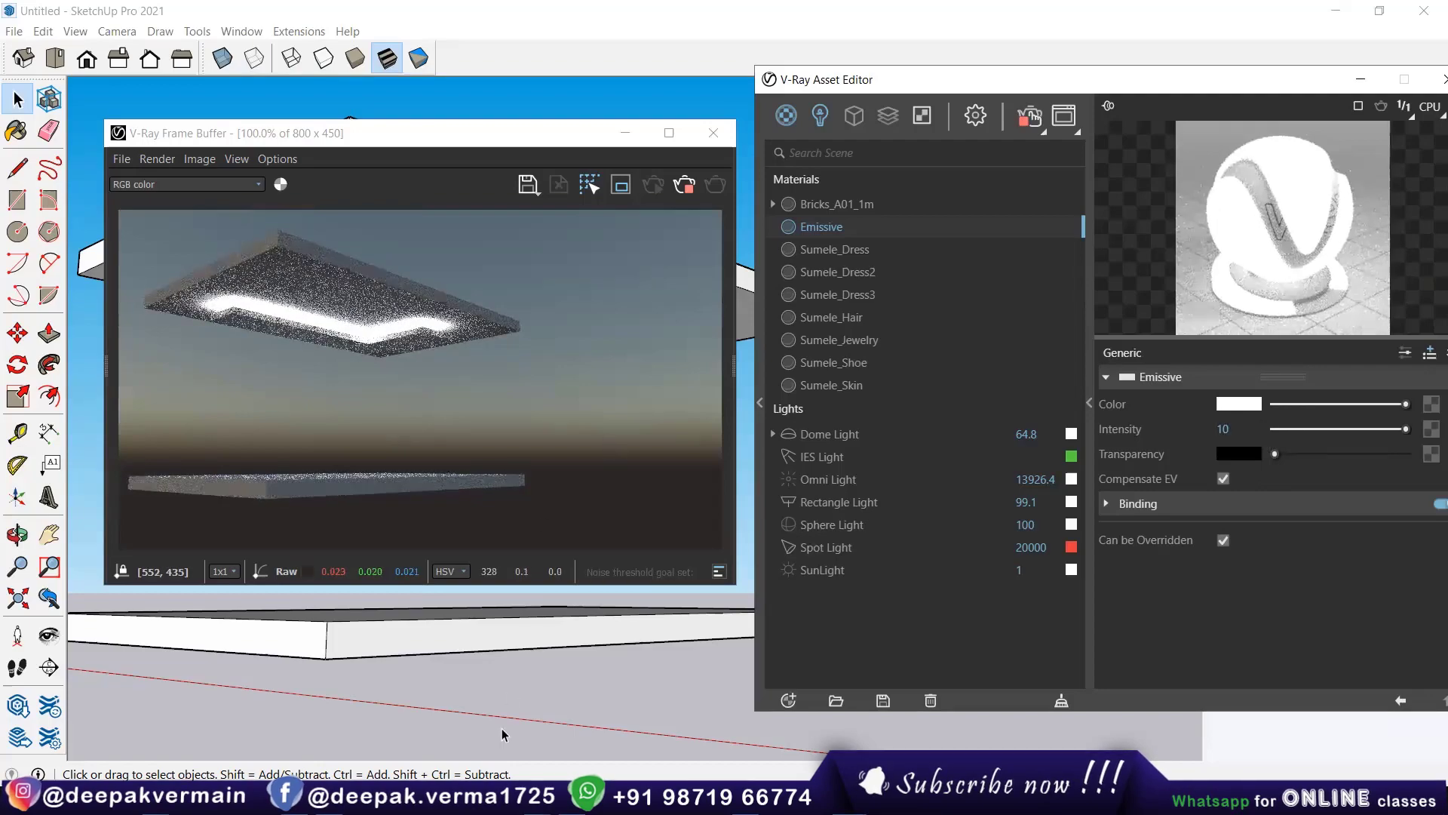
# Step: Drop the Emissive intensity to 5, then 1, and frame the glowing strip
pyautogui.click(1225, 429)
pyautogui.press('BackSpace')
pyautogui.press('BackSpace')
pyautogui.write('5')
pyautogui.press('Return')
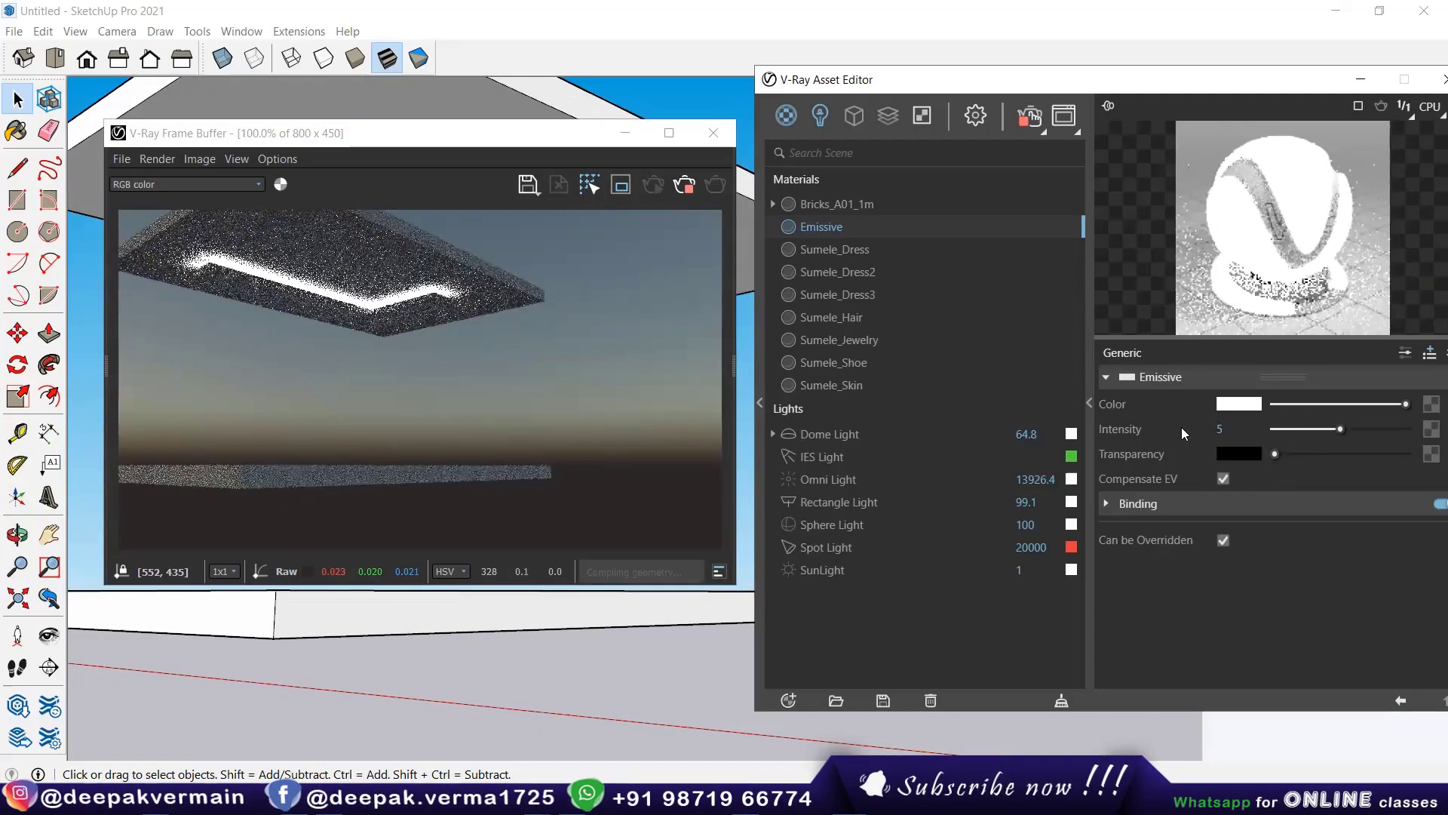
pyautogui.press('BackSpace')
pyautogui.write('1')
pyautogui.press('Return')
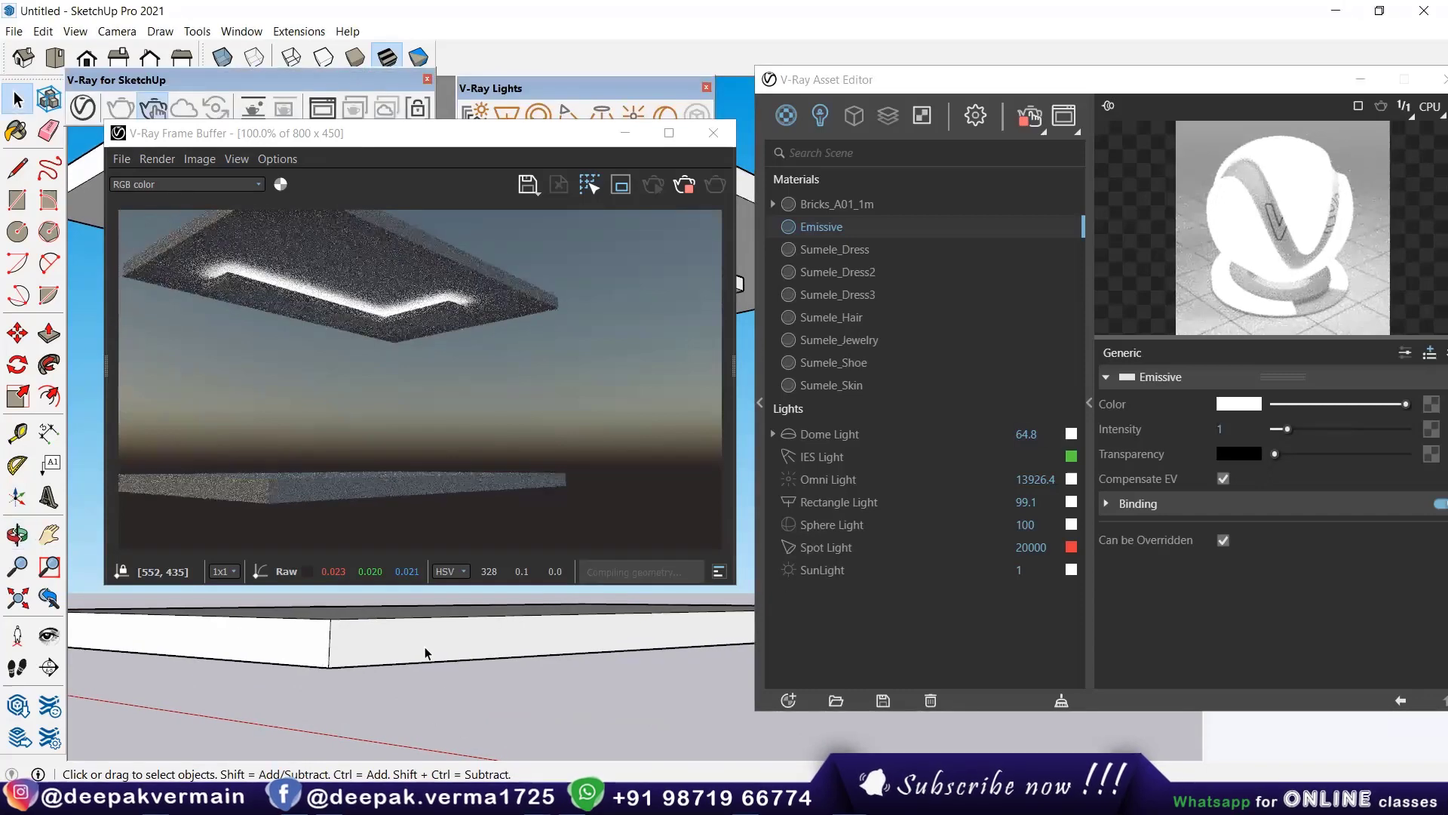
pyautogui.moveTo(447, 734); pyautogui.dragTo(433, 668, button='middle')
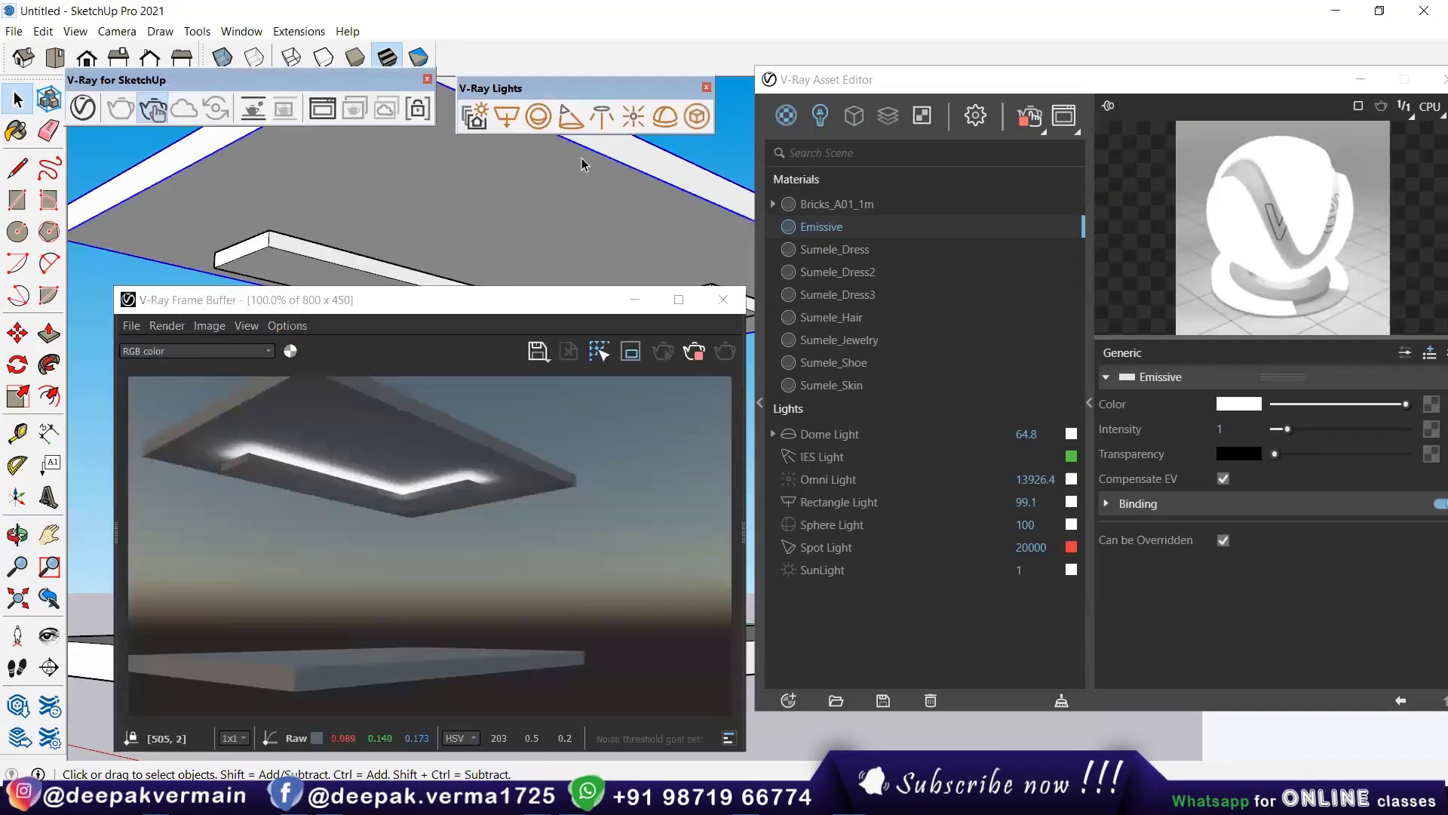
pyautogui.press('m')
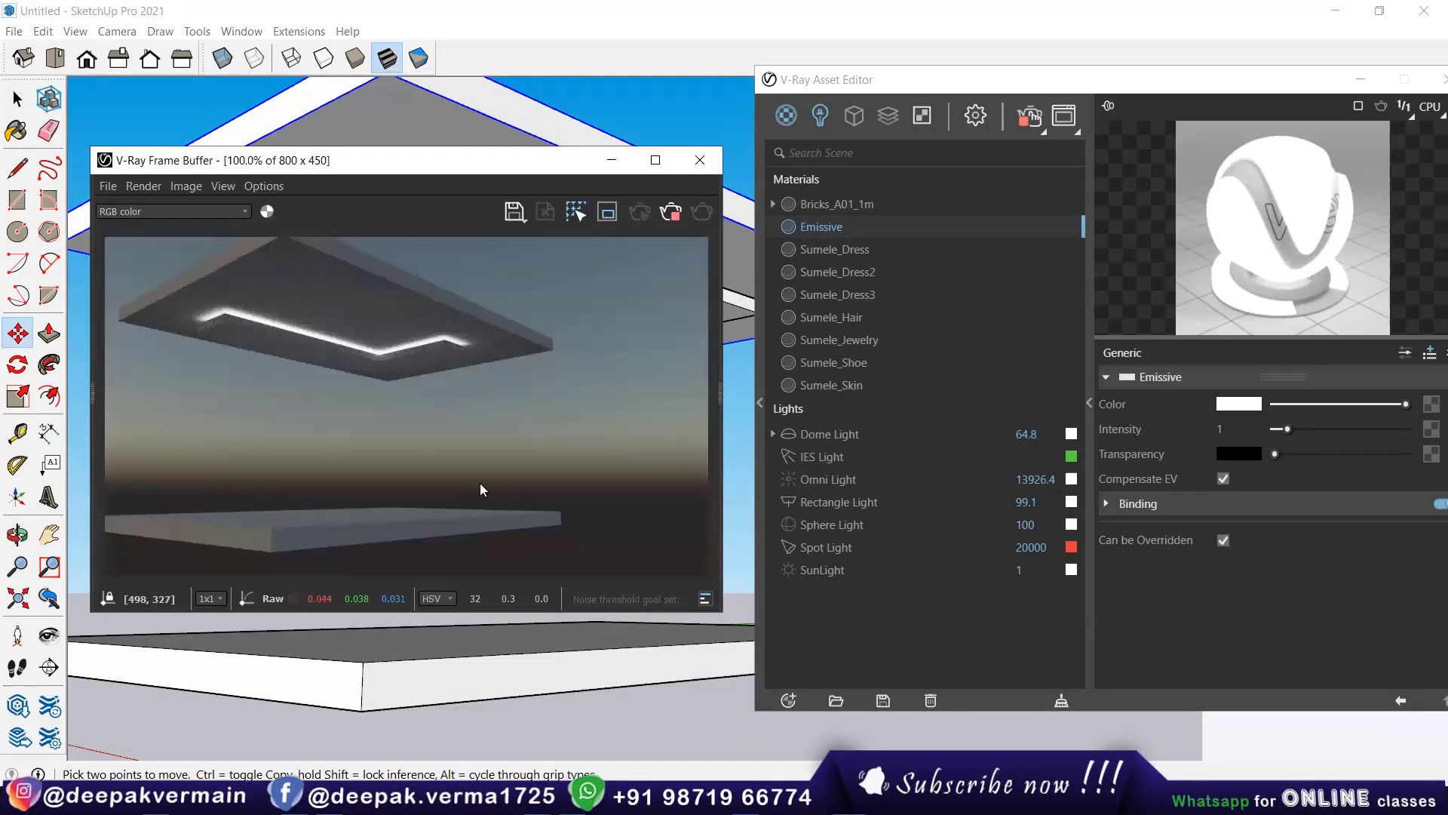
# Step: Close the render window, hide the grey ceiling slab, and select the raised ledge group
pyautogui.click(700, 160)
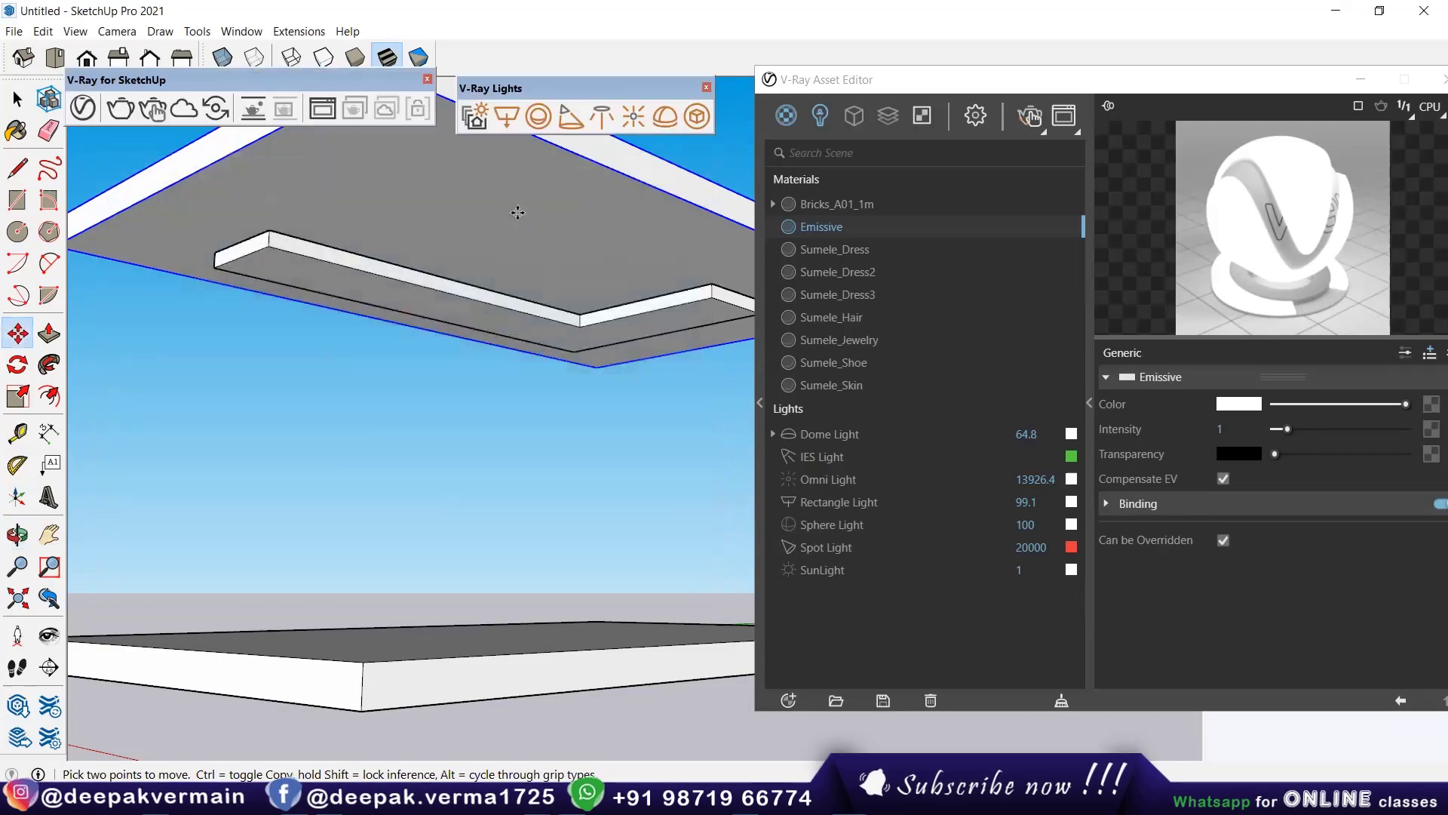
pyautogui.rightClick(517, 213)
pyautogui.click(528, 254)
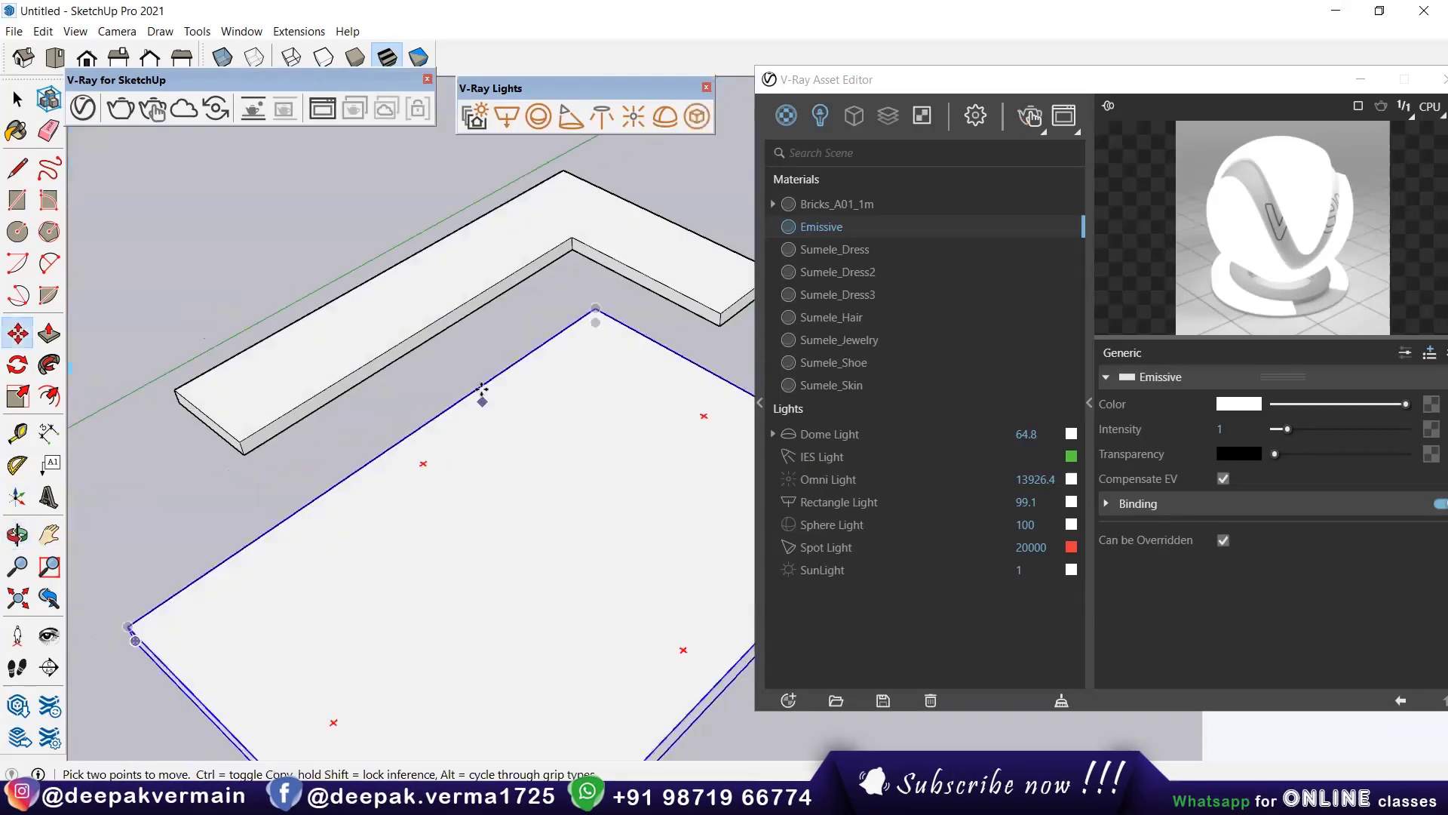
pyautogui.press('space')
pyautogui.click(445, 317)
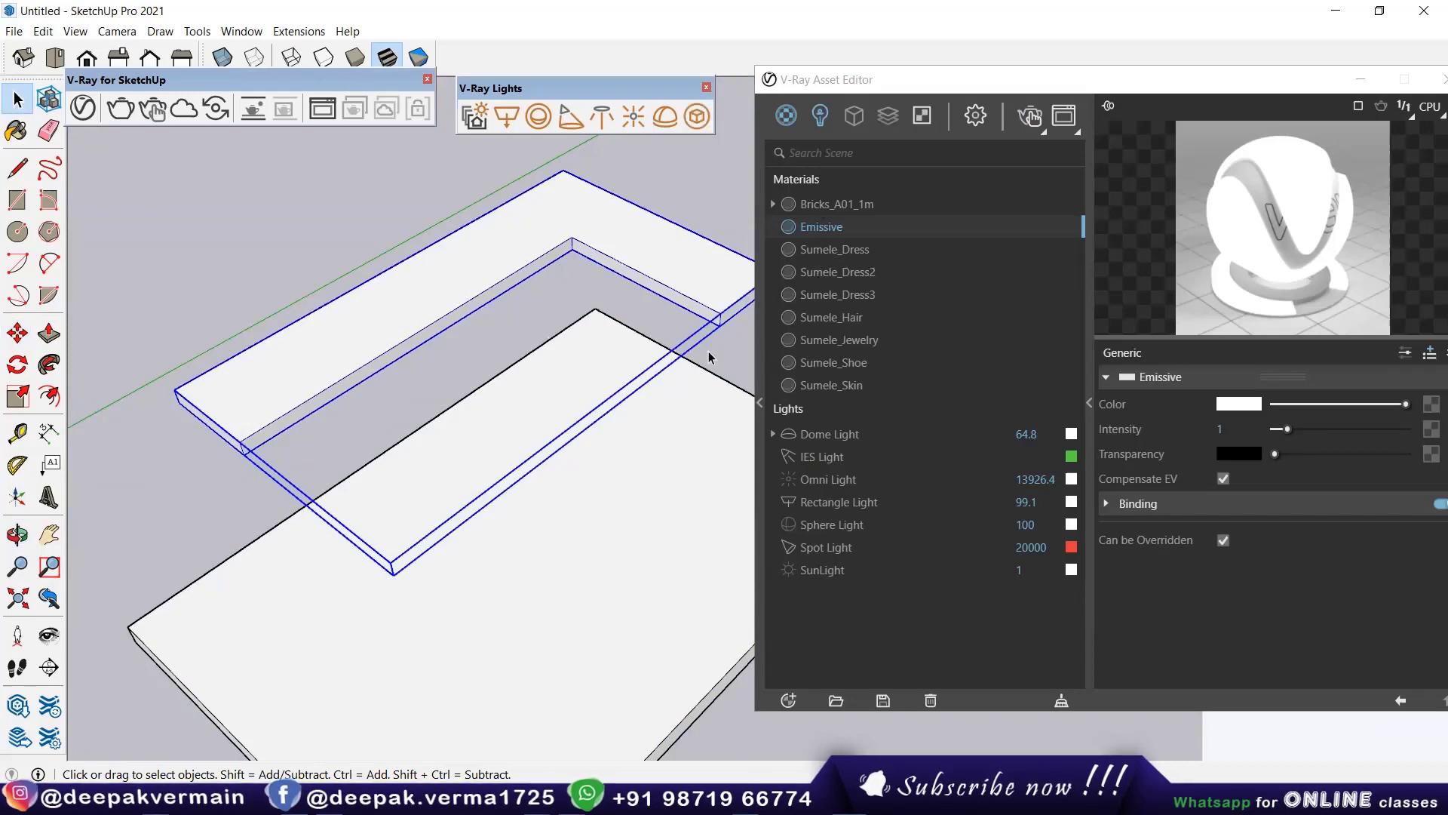
pyautogui.moveTo(436, 346); pyautogui.dragTo(491, 333, button='middle')
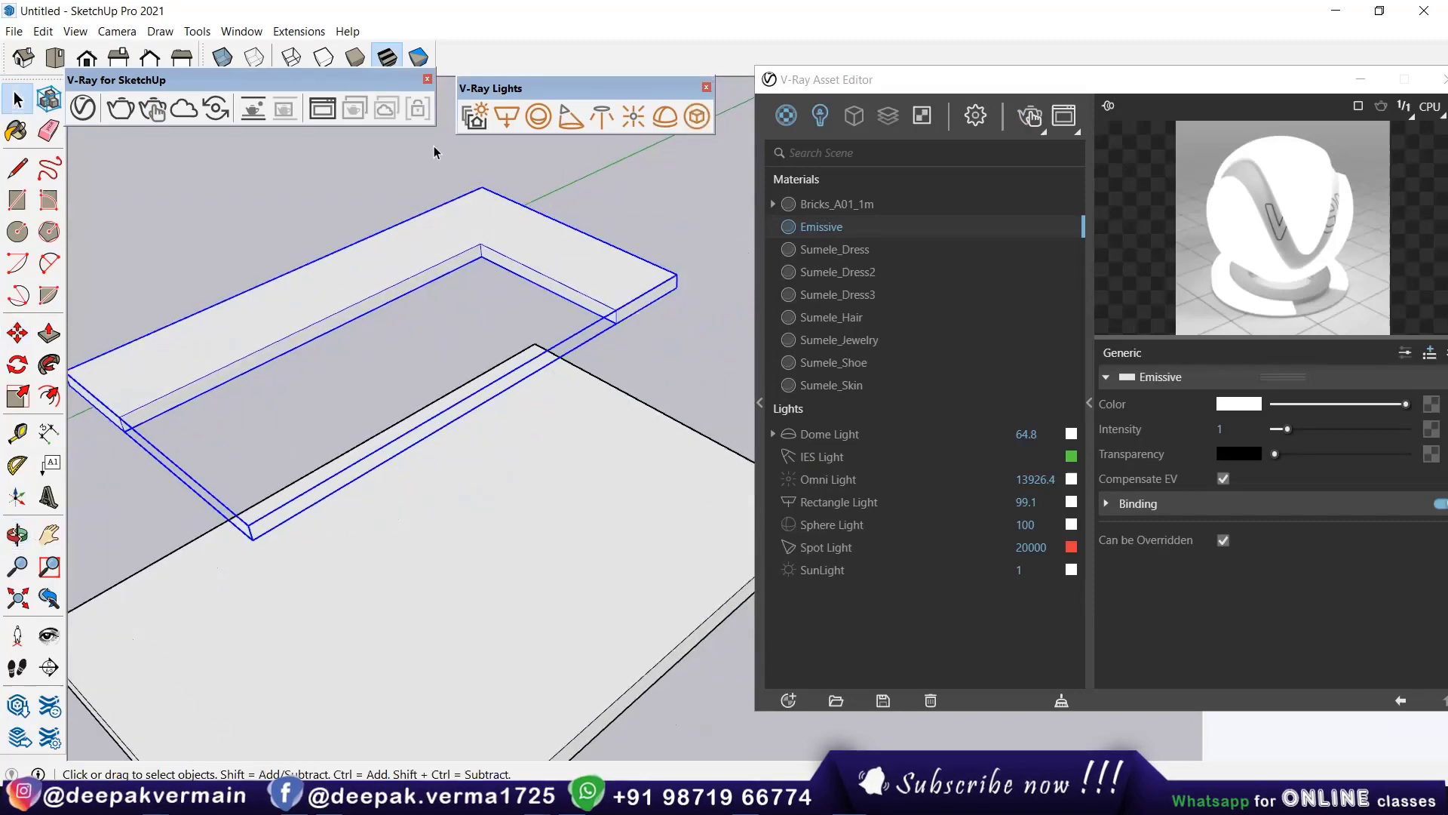
# Step: Enable the V-Ray Utilities toolbar, briefly show V-Ray Objects, and view the ledge from below
pyautogui.rightClick(507, 56)
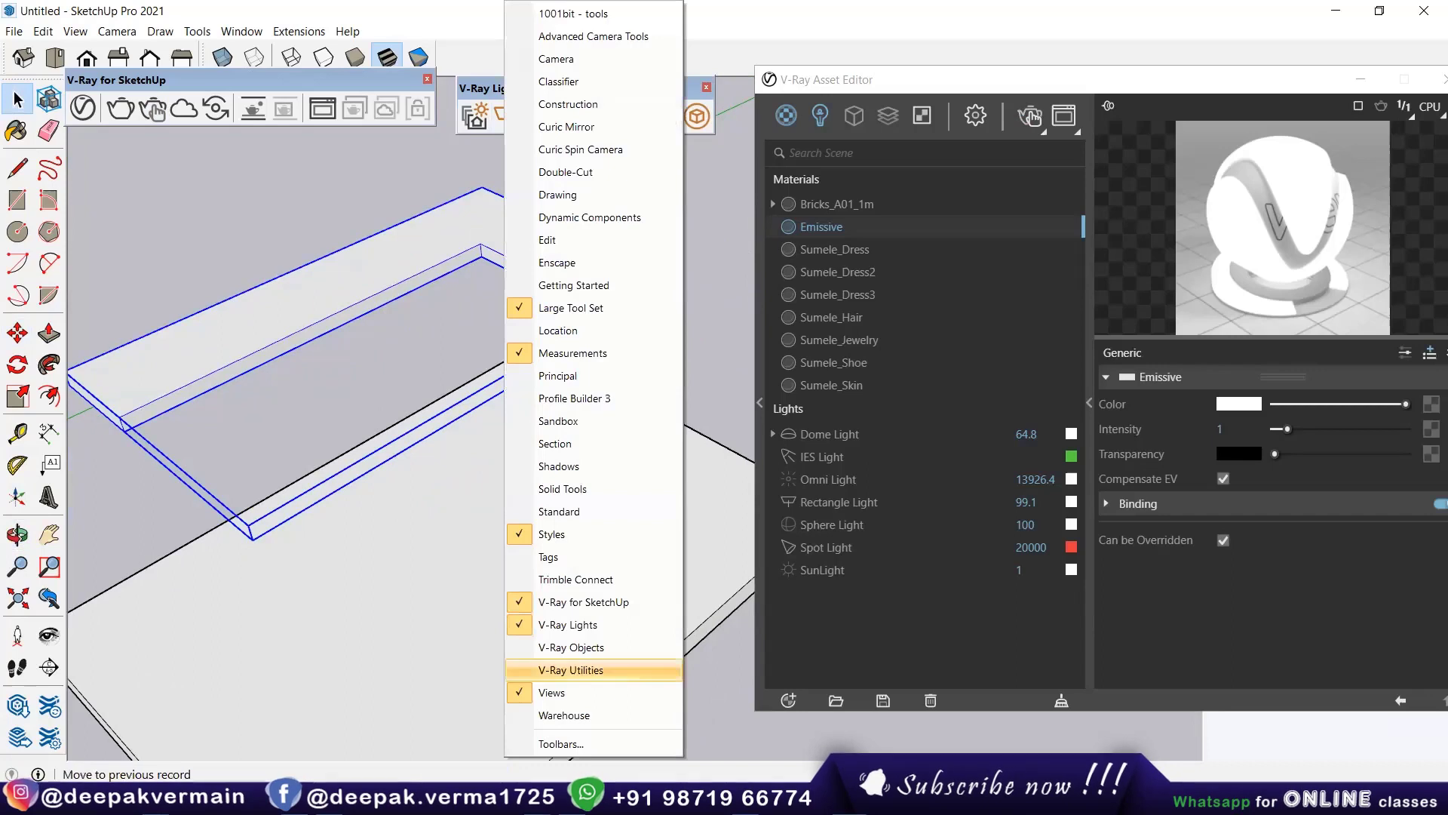
pyautogui.click(593, 669)
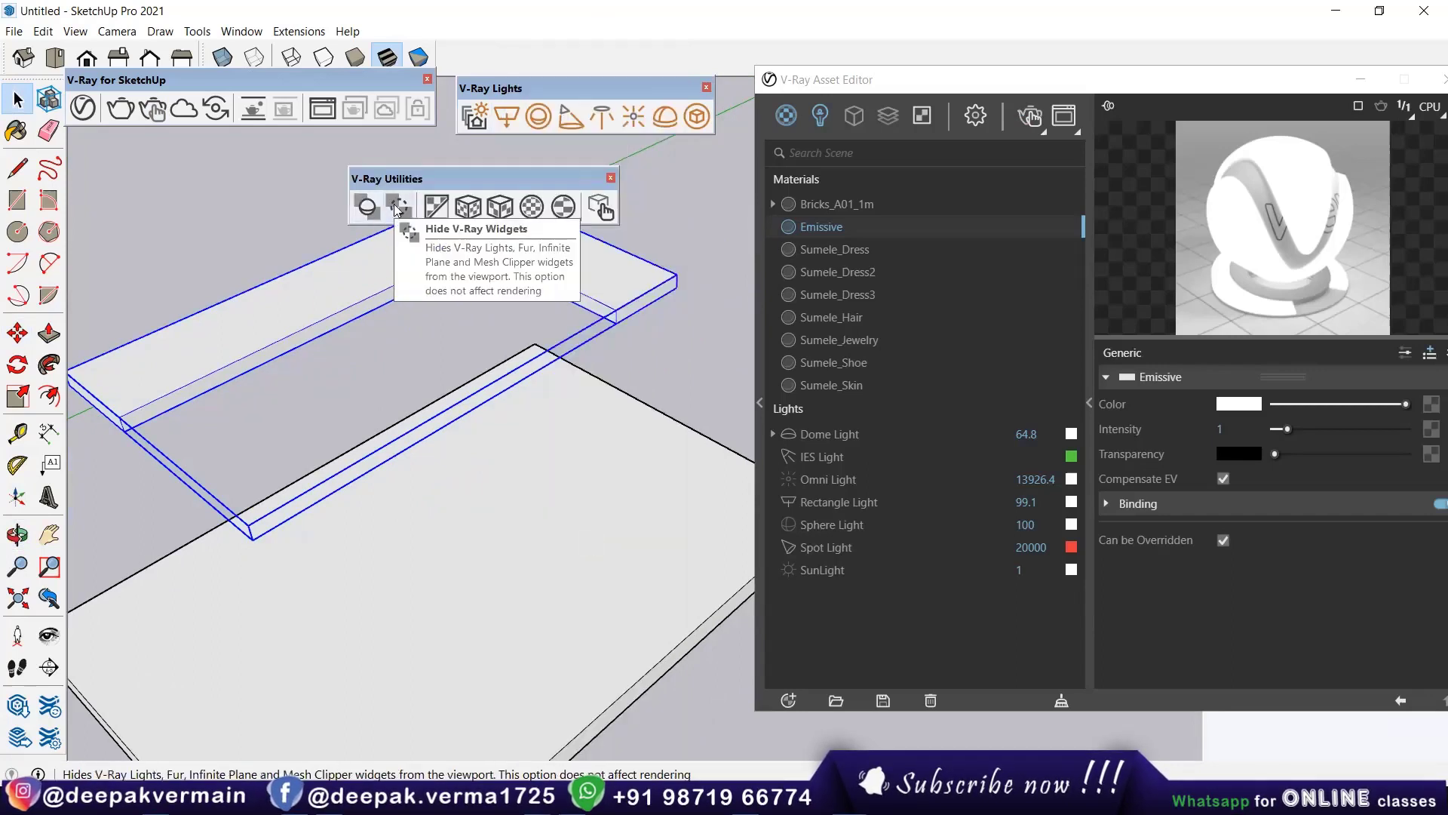
pyautogui.click(405, 209)
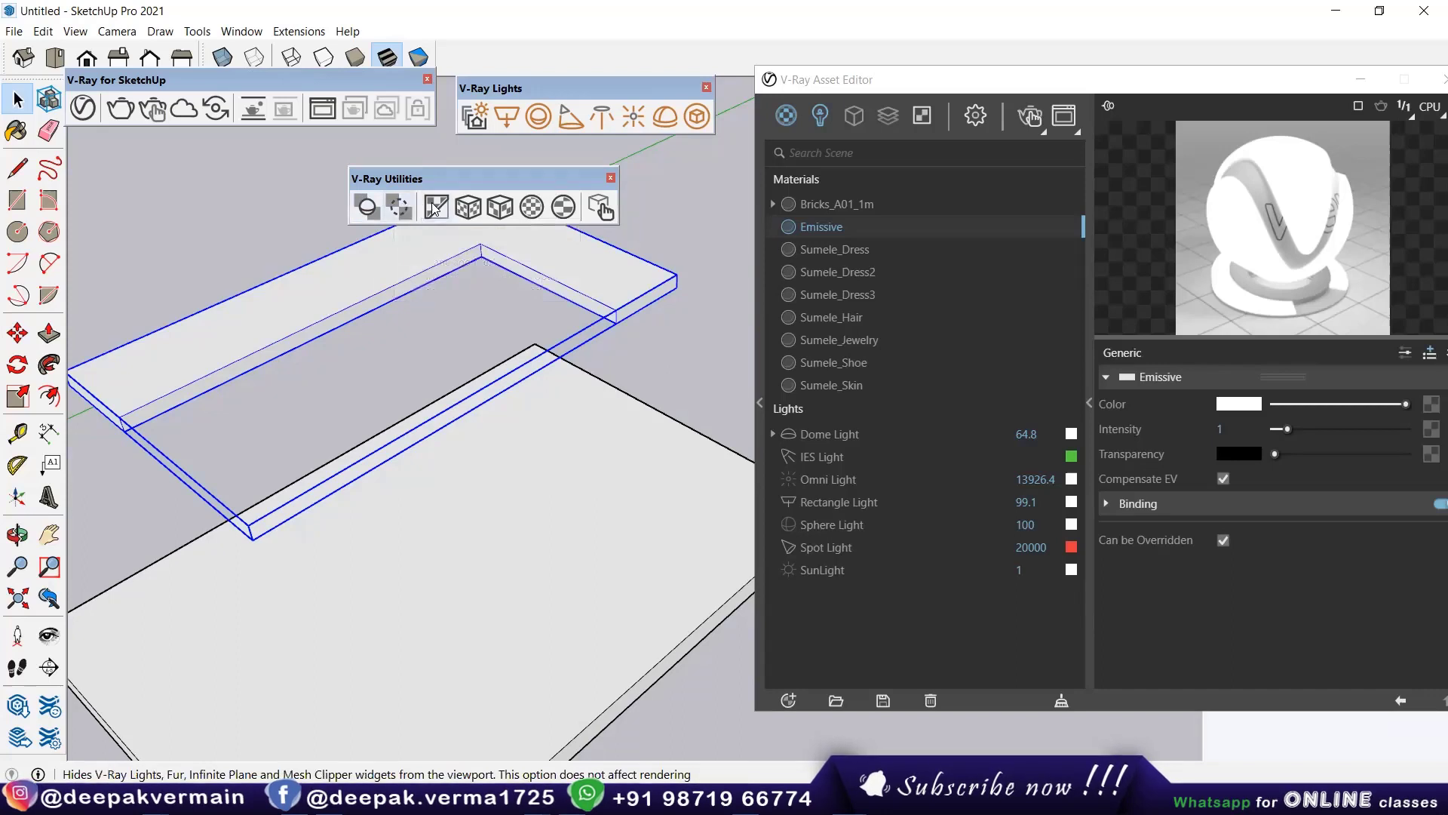
pyautogui.rightClick(477, 208)
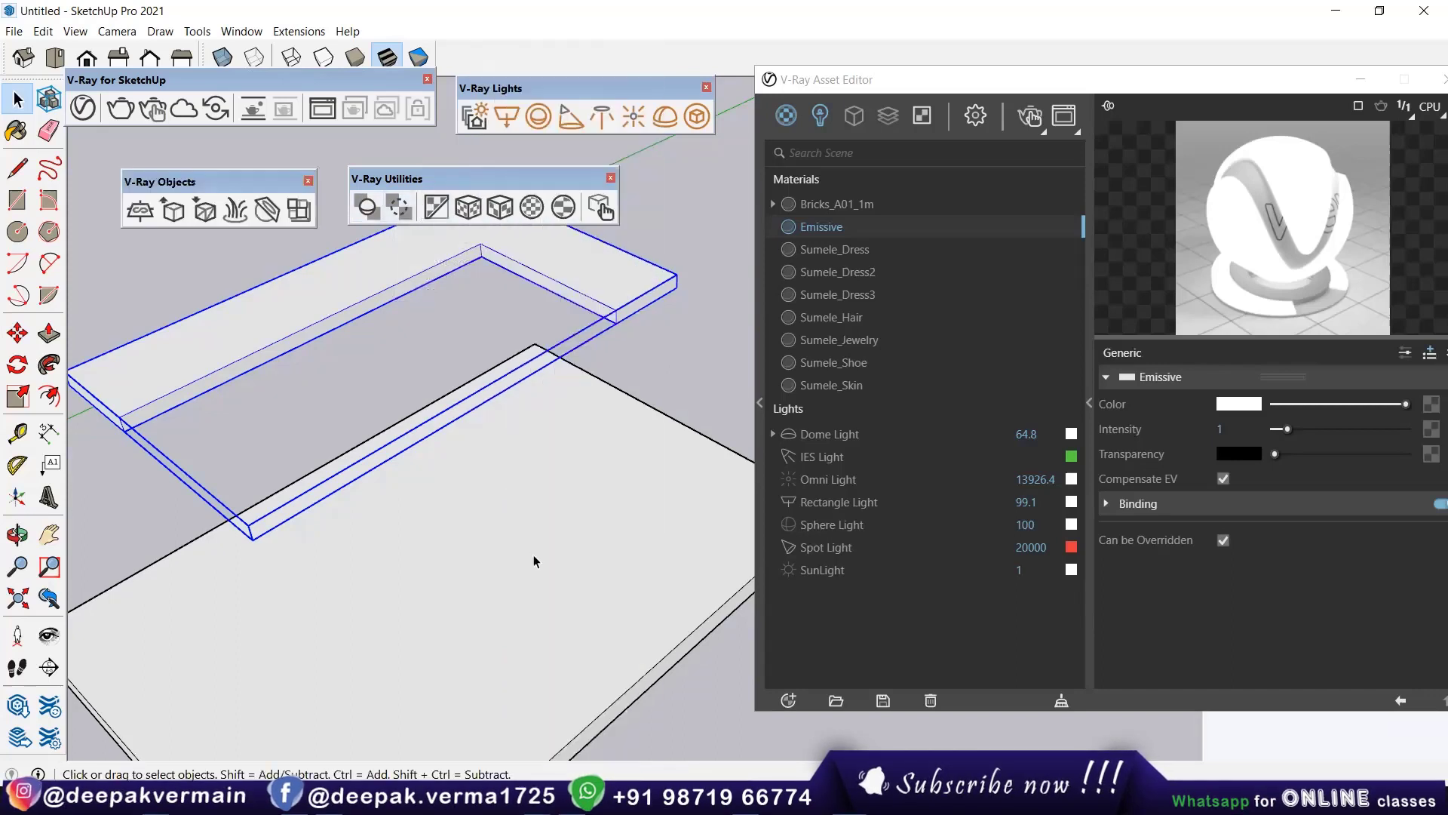
pyautogui.click(528, 649)
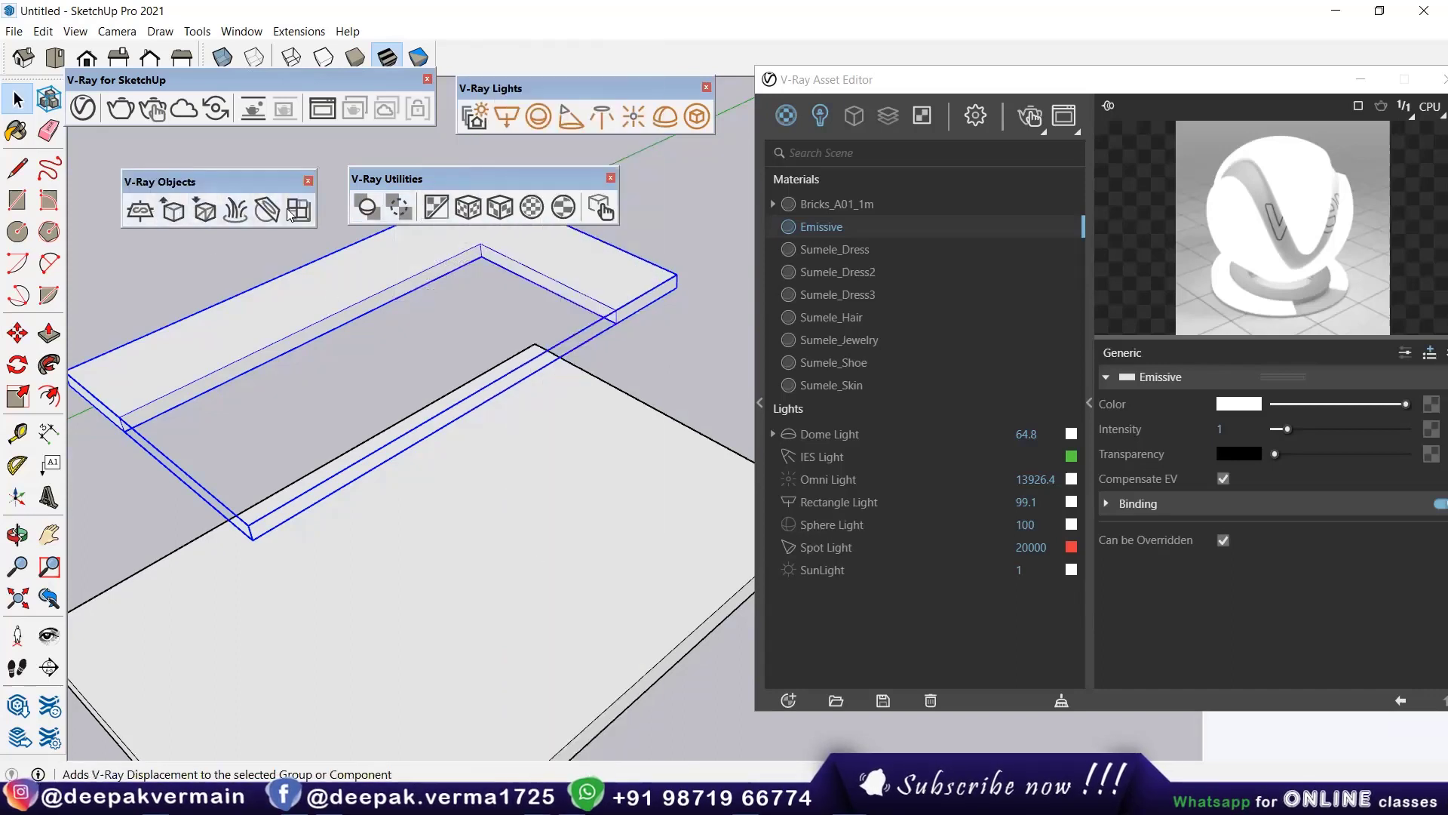
pyautogui.click(308, 181)
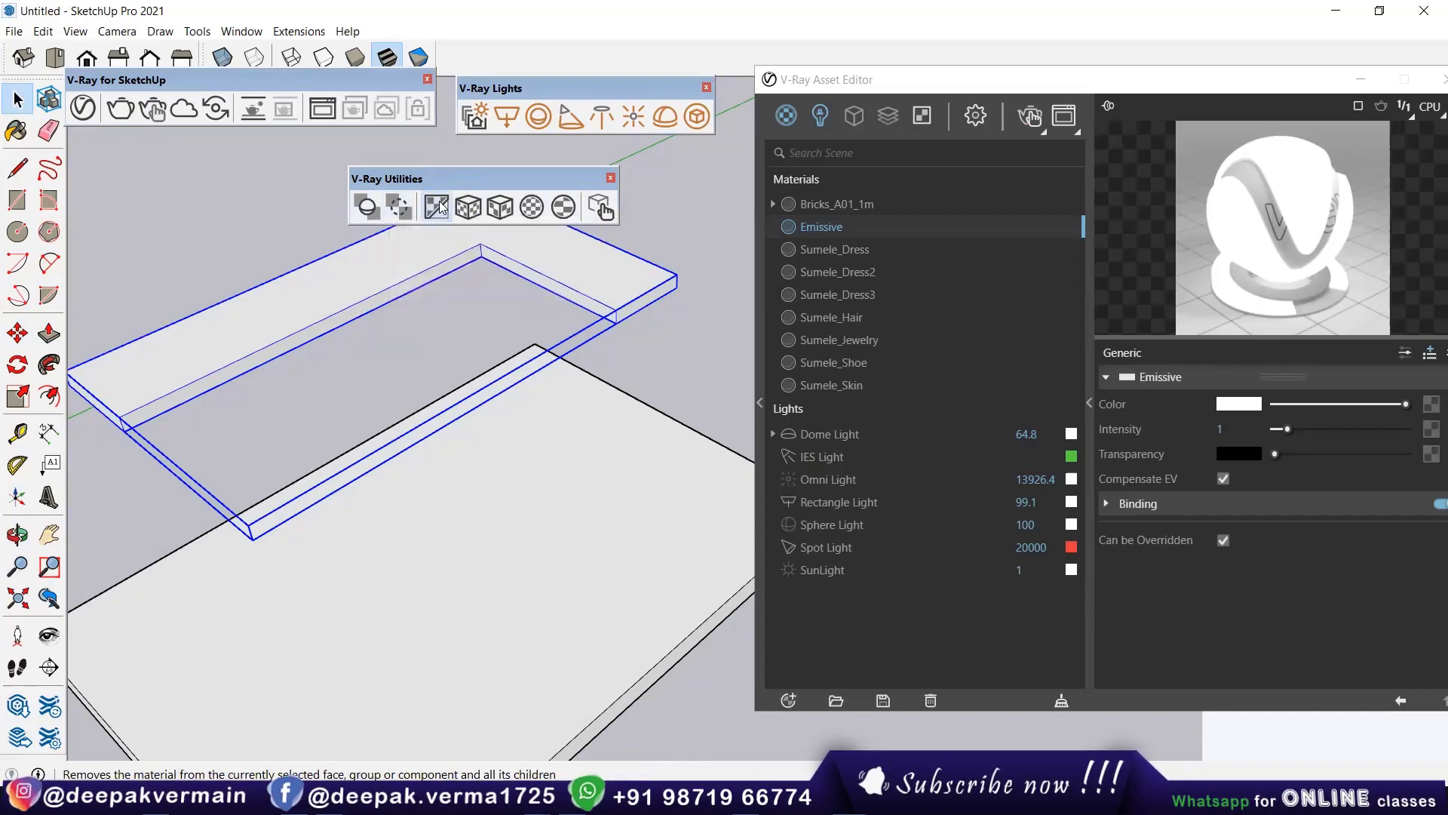
pyautogui.moveTo(456, 520)
pyautogui.mouseDown(button='middle')
pyautogui.moveTo(443, 278)
pyautogui.moveTo(55, 262)
pyautogui.mouseUp(button='middle')
# Step: Render the scene and unhide the last hidden slab
pyautogui.click(153, 108)
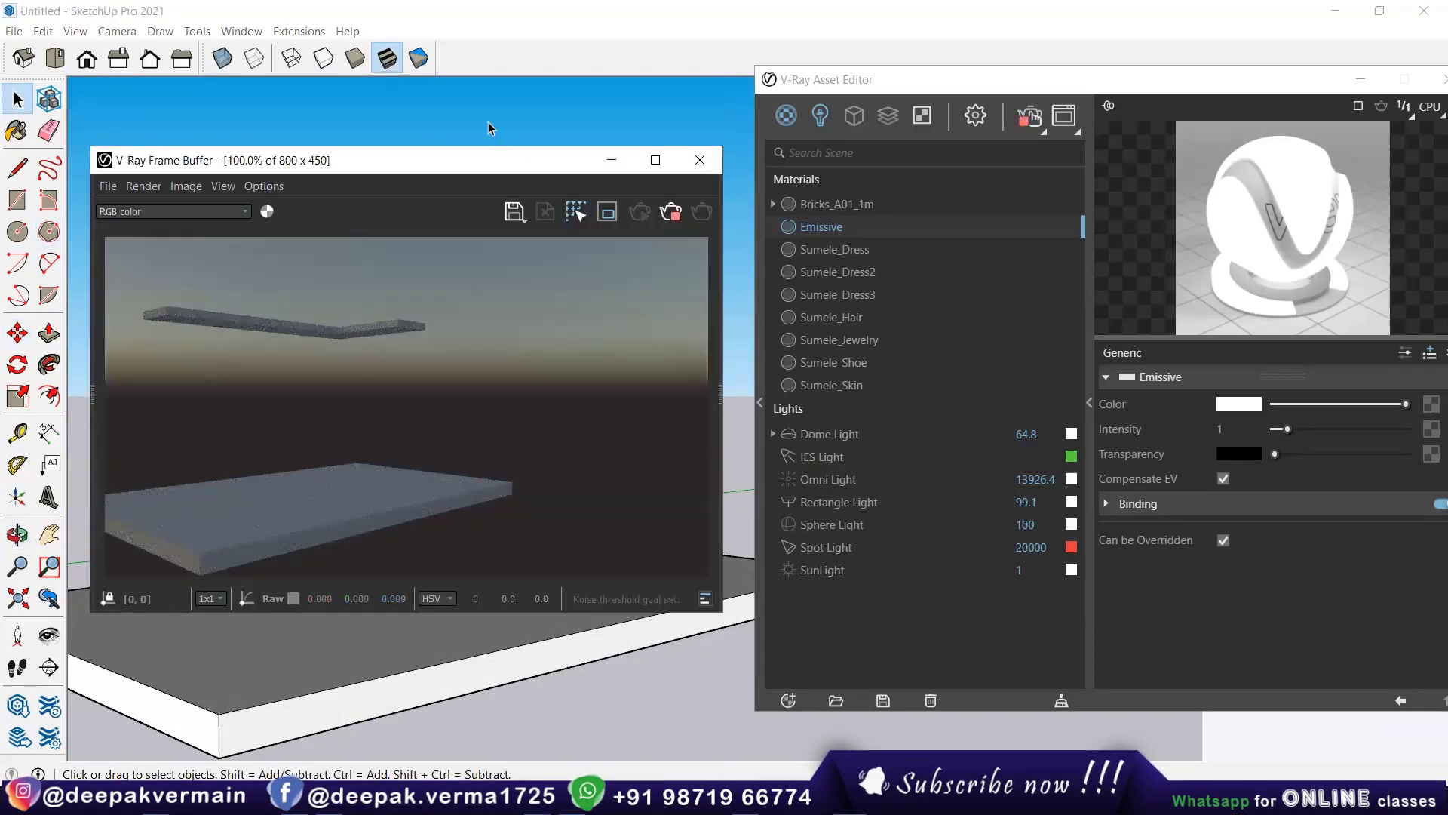
pyautogui.click(43, 31)
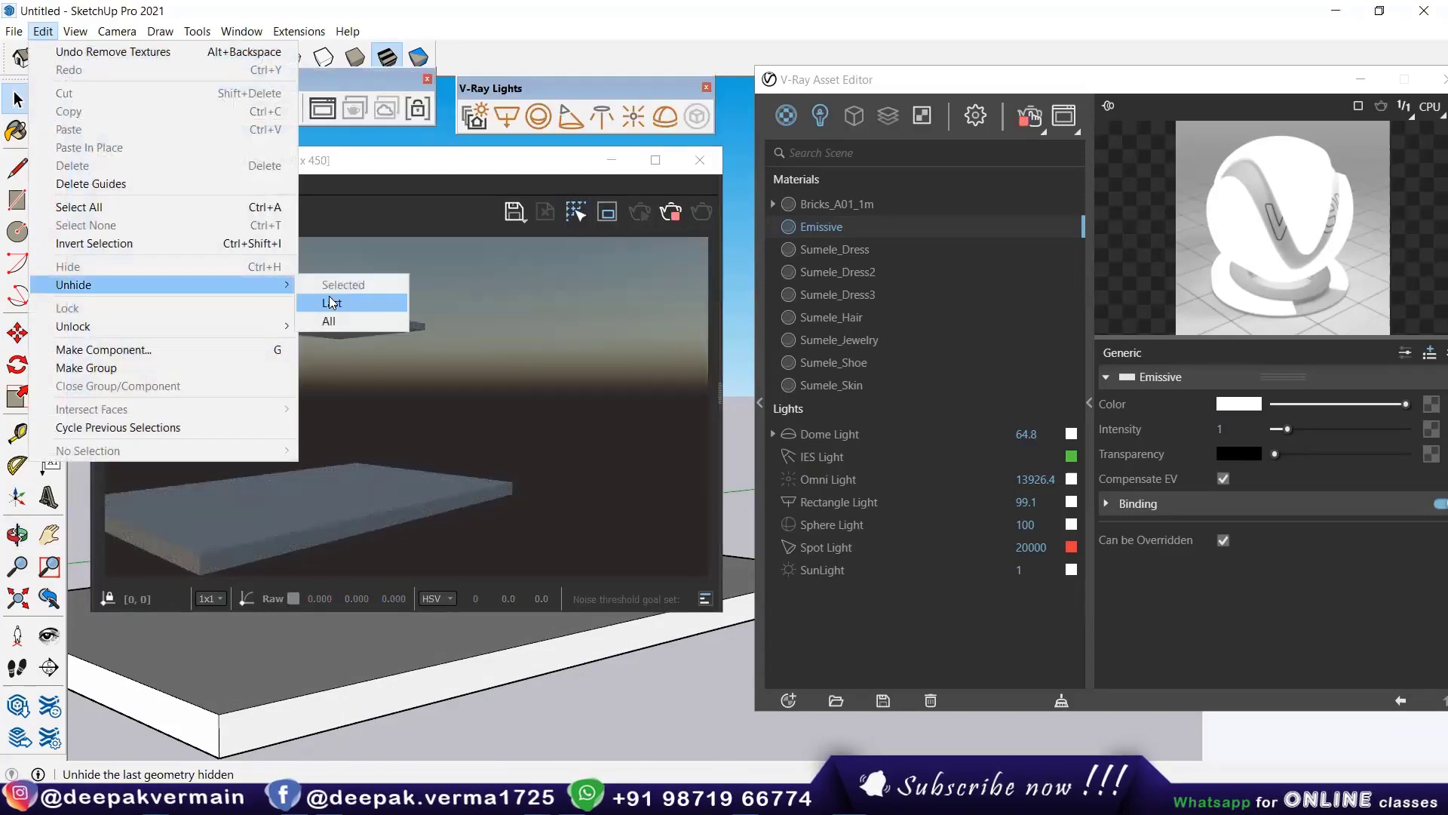
pyautogui.click(323, 320)
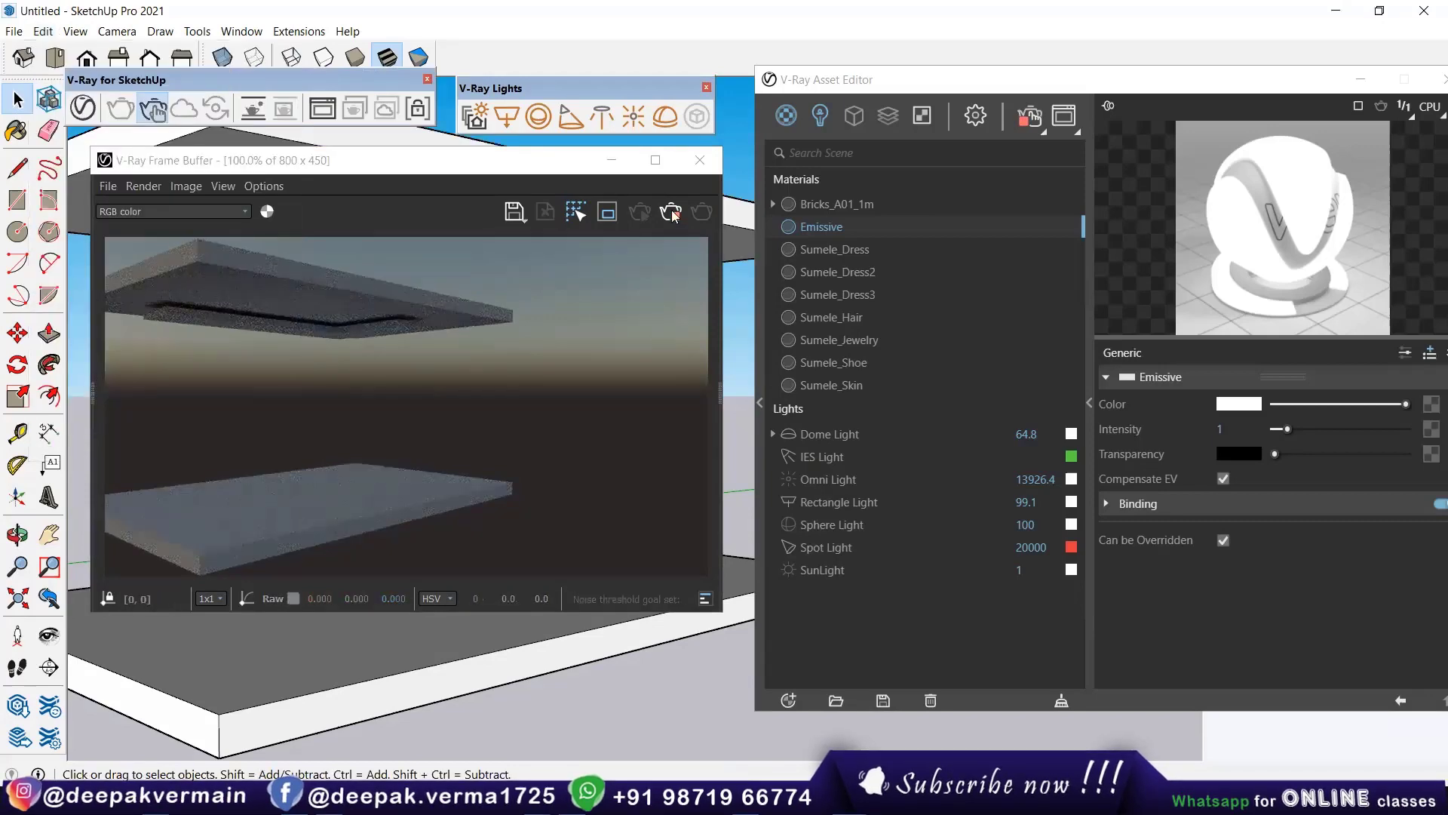
pyautogui.click(700, 160)
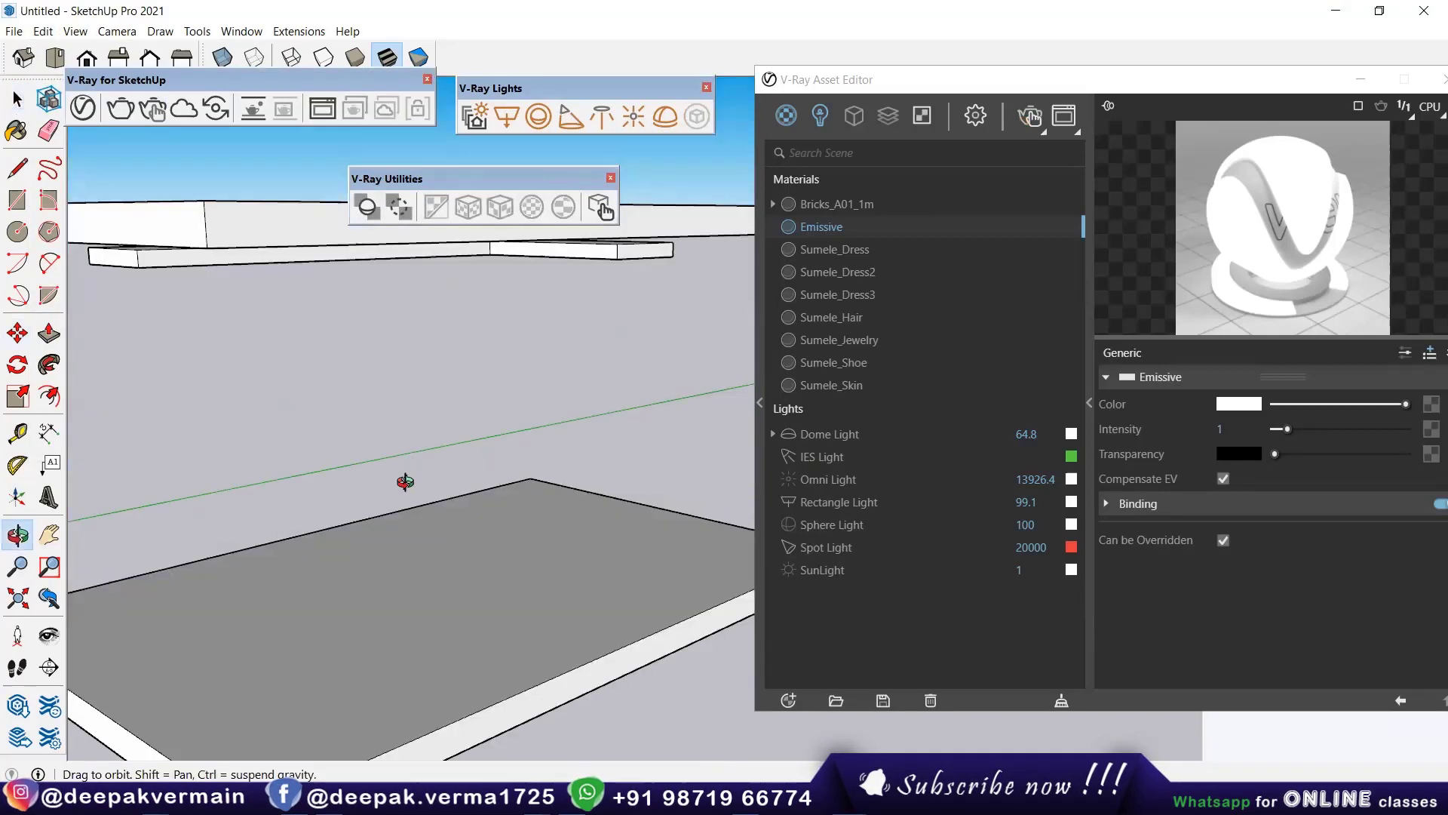
# Step: Hide the large upper slab to expose the L ledge
pyautogui.scroll(-3, 405, 478)
pyautogui.click(411, 372)
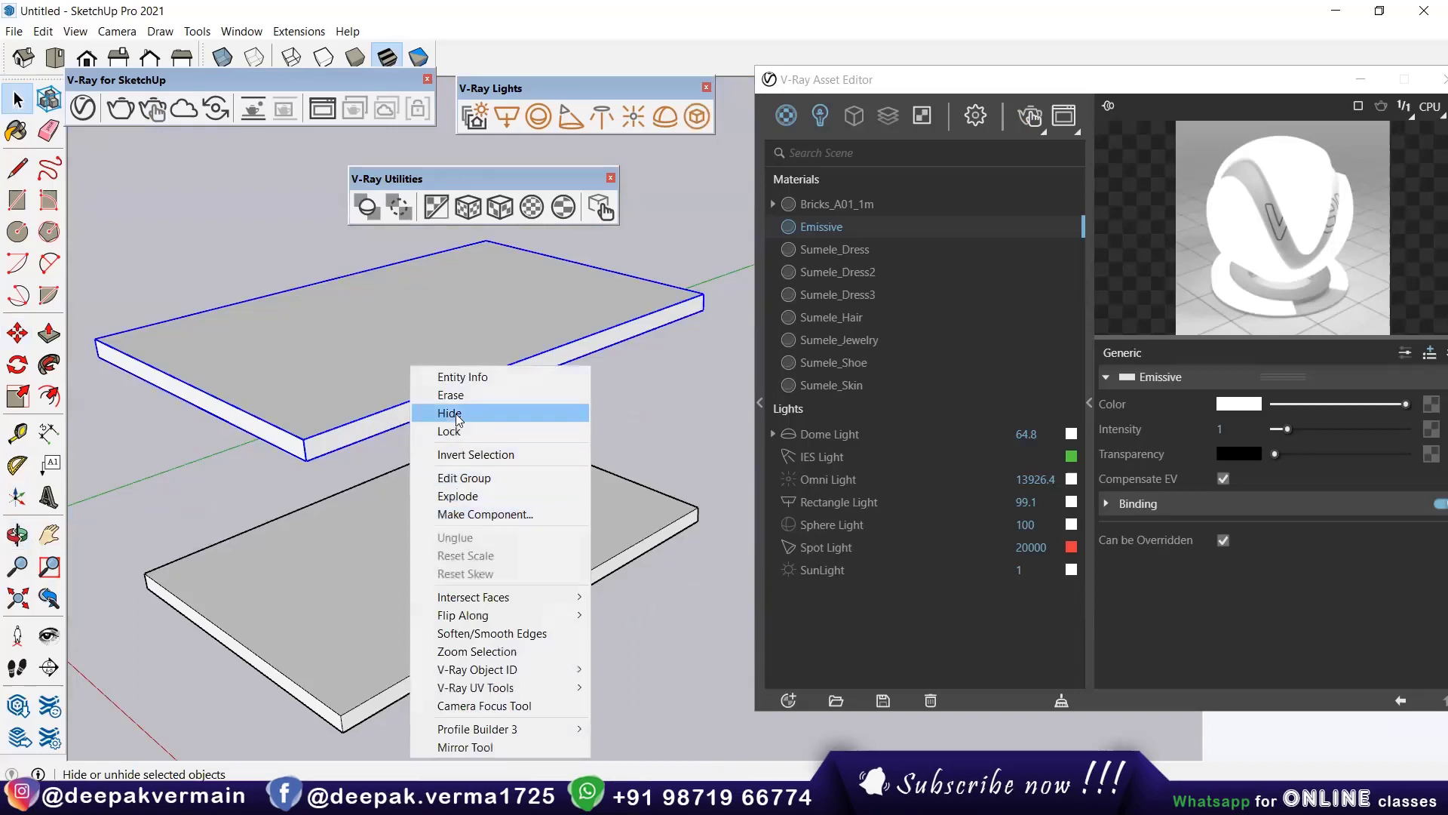
pyautogui.click(449, 412)
pyautogui.scroll(2, 480, 483)
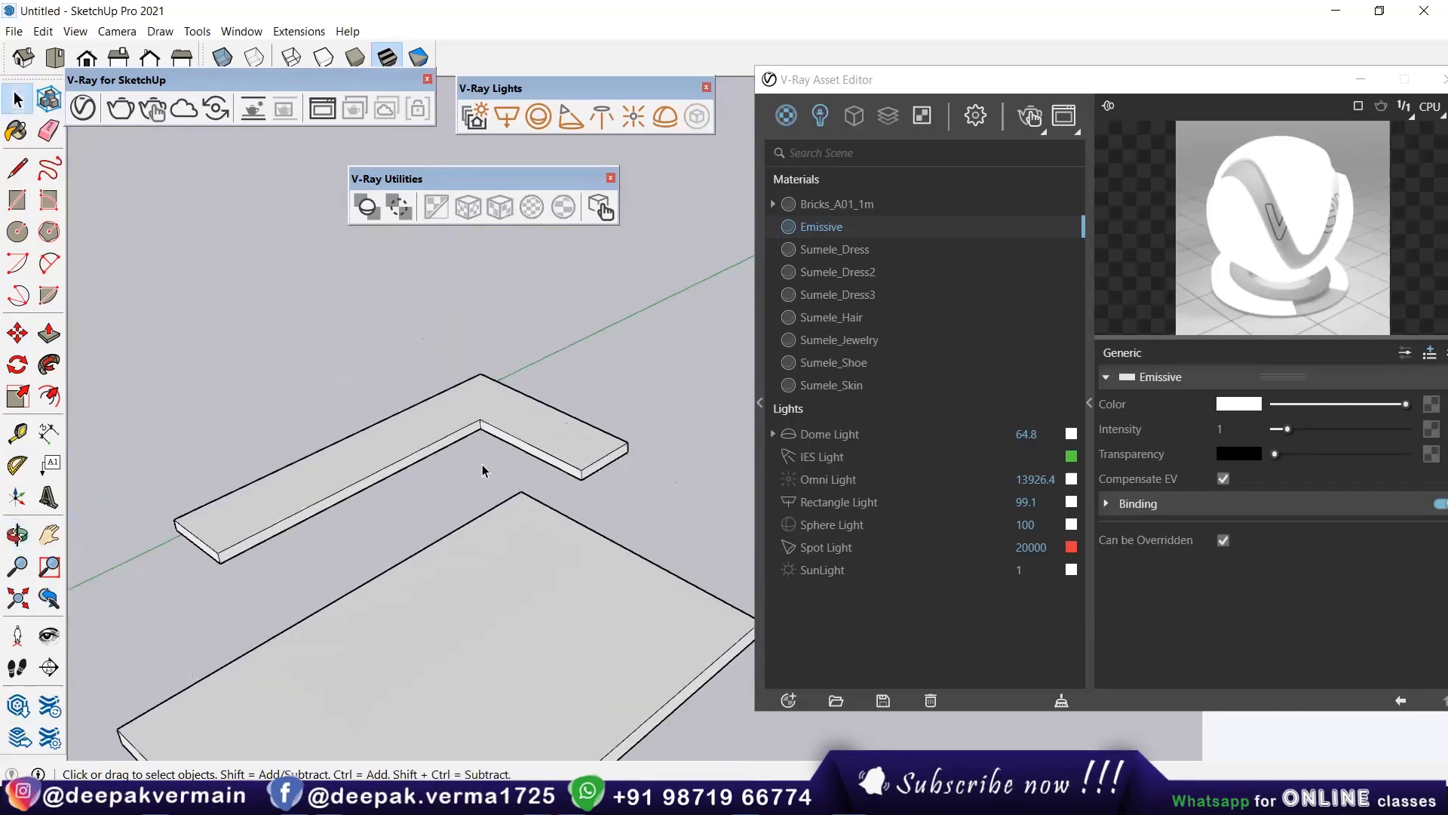
# Step: Draw two V-Ray rectangle lights along the ledge's long and short arms
pyautogui.click(512, 122)
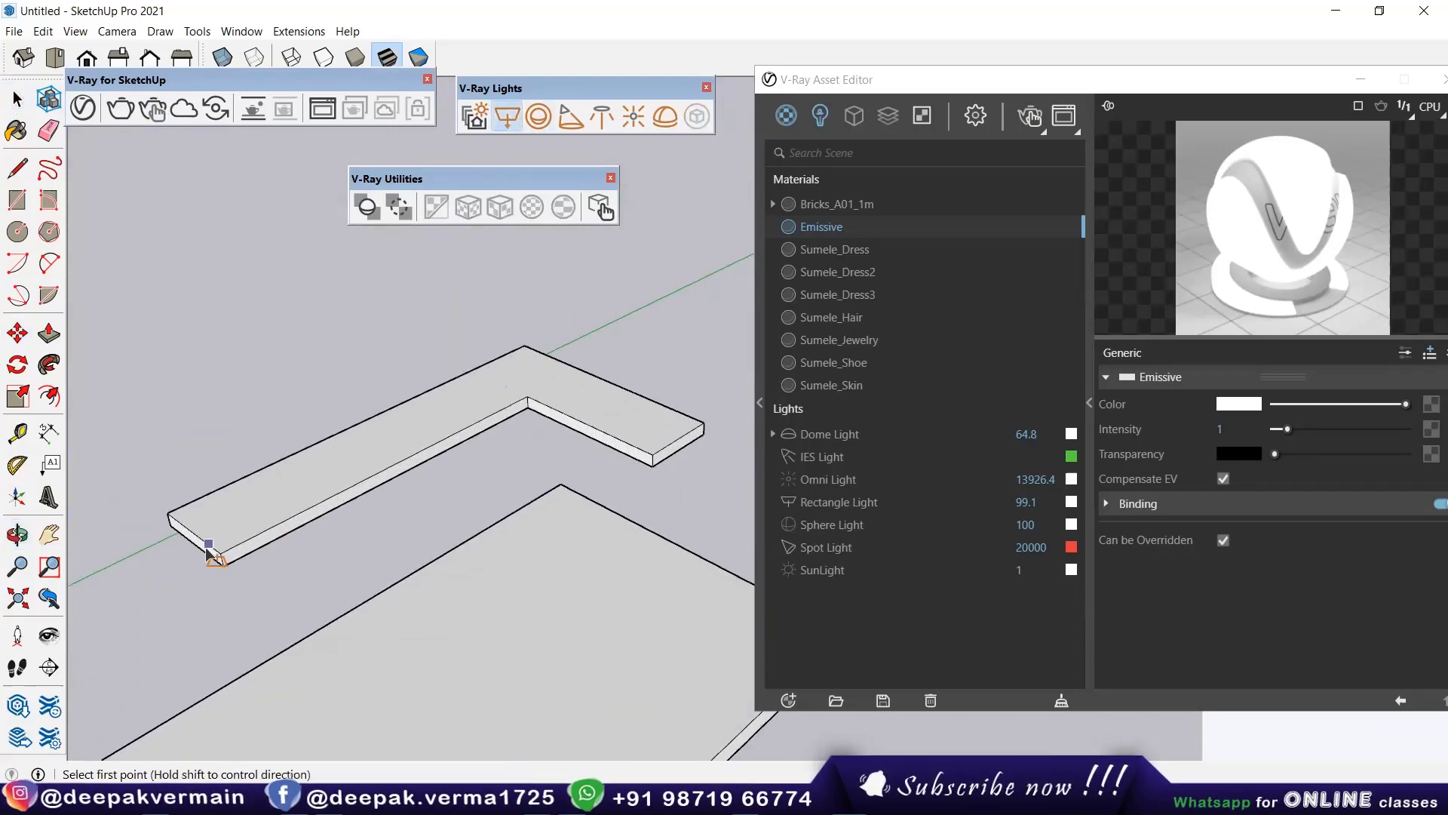
pyautogui.scroll(3, 211, 550)
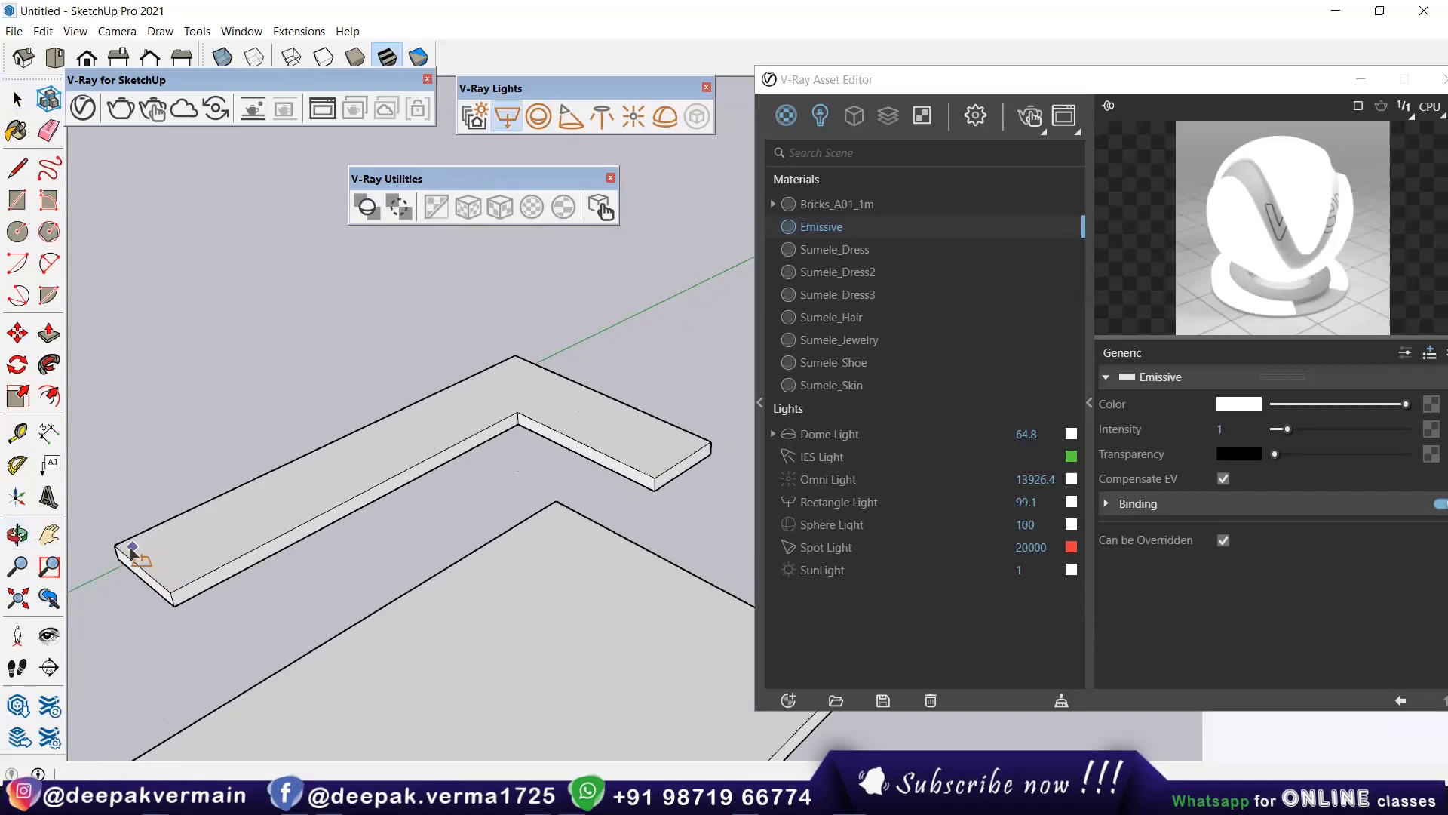
pyautogui.click(132, 549)
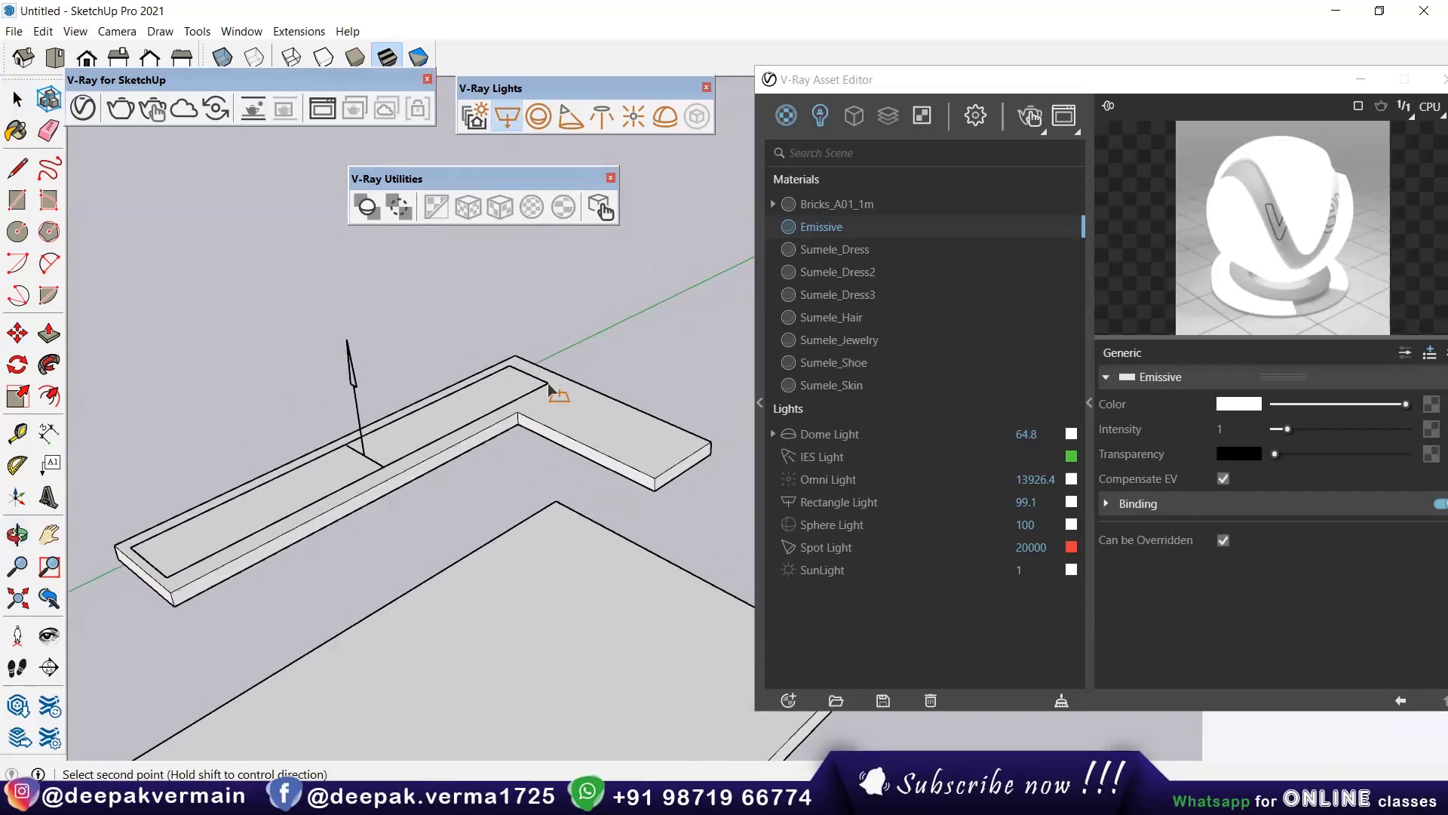
pyautogui.click(550, 382)
pyautogui.click(536, 407)
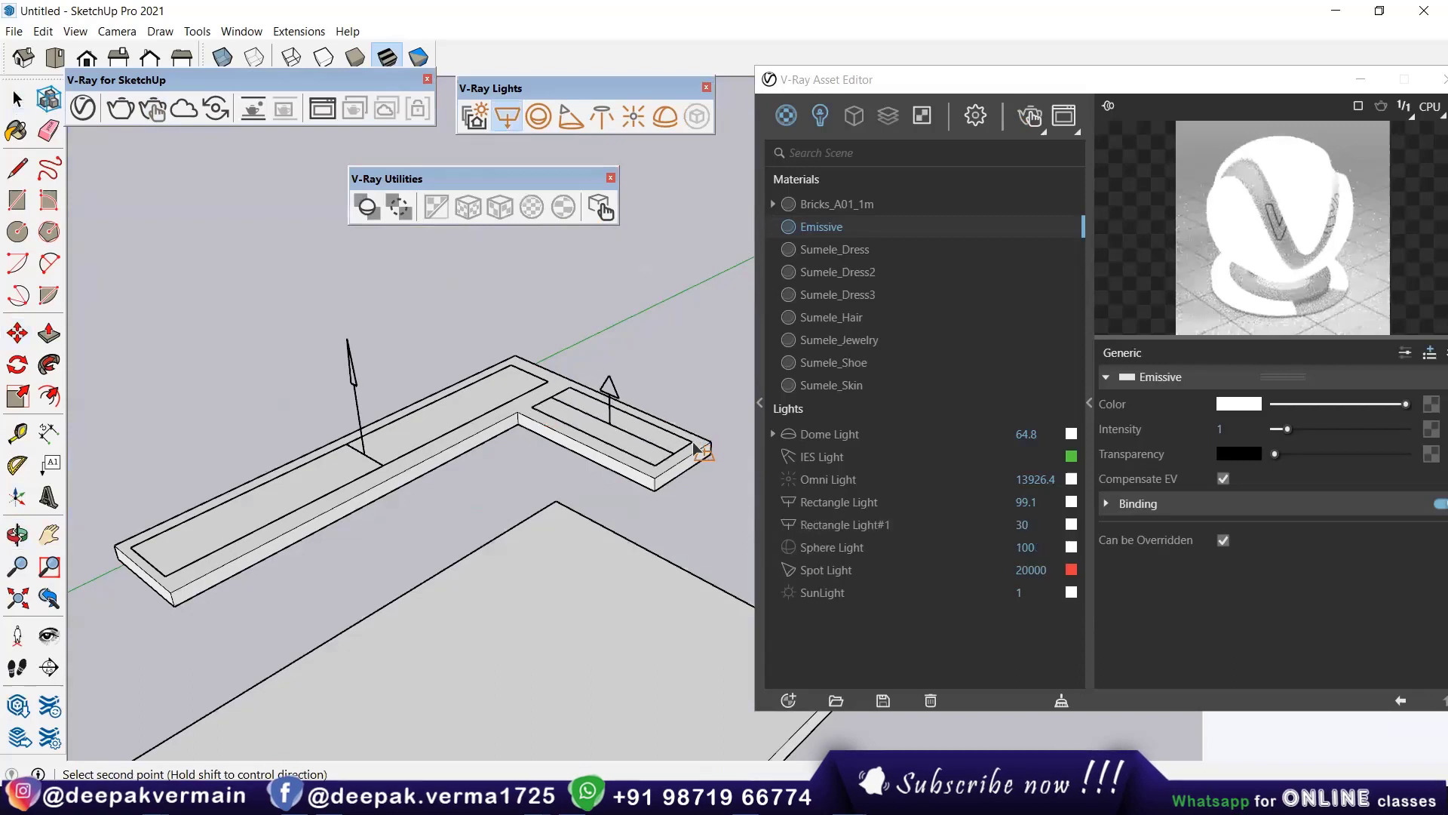
pyautogui.moveTo(688, 445)
pyautogui.mouseDown(button='middle')
pyautogui.moveTo(366, 459)
pyautogui.moveTo(399, 453)
pyautogui.mouseUp(button='middle')
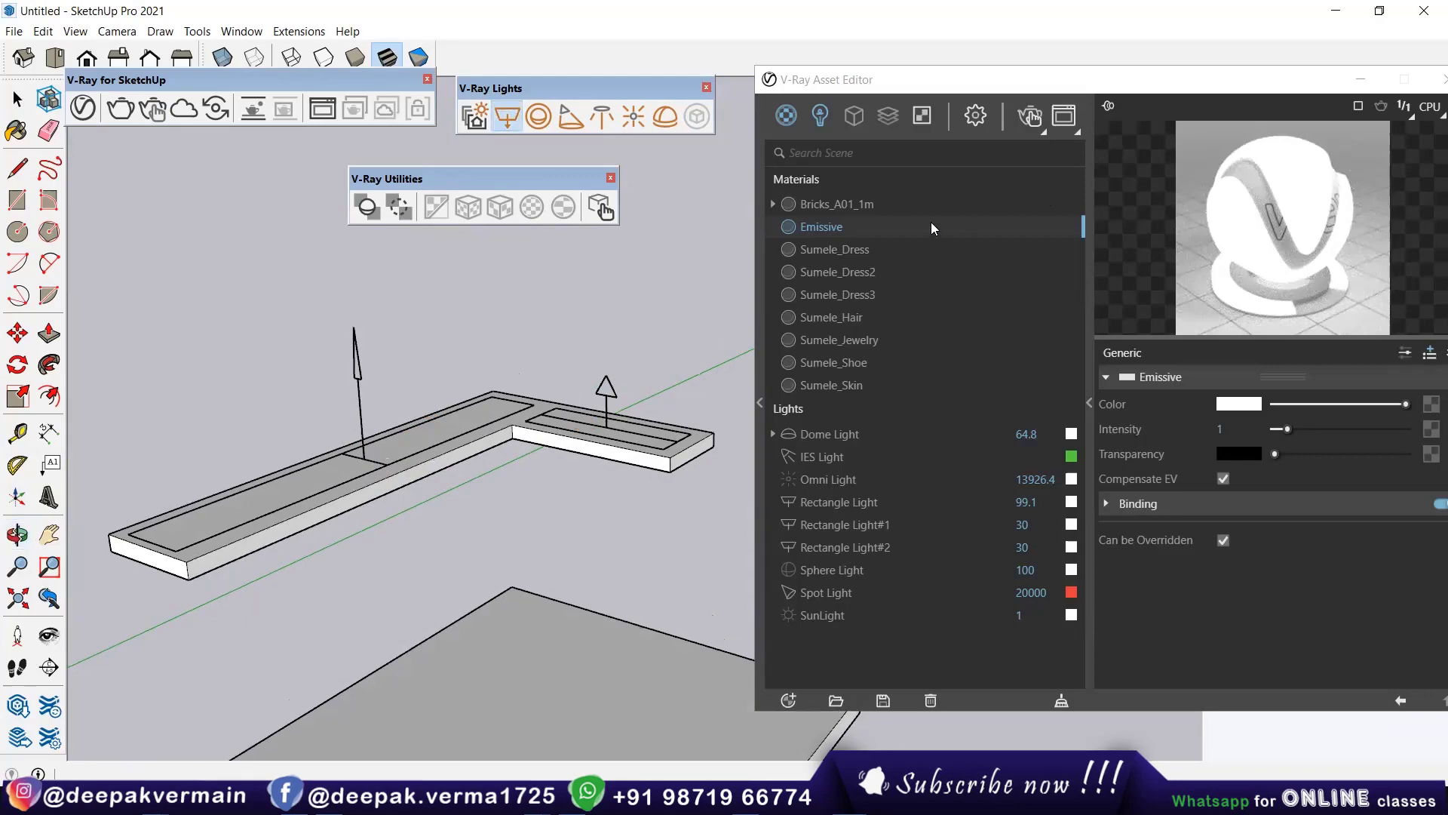
# Step: Unhide the upper slab and view the lit ledge from below
pyautogui.click(43, 31)
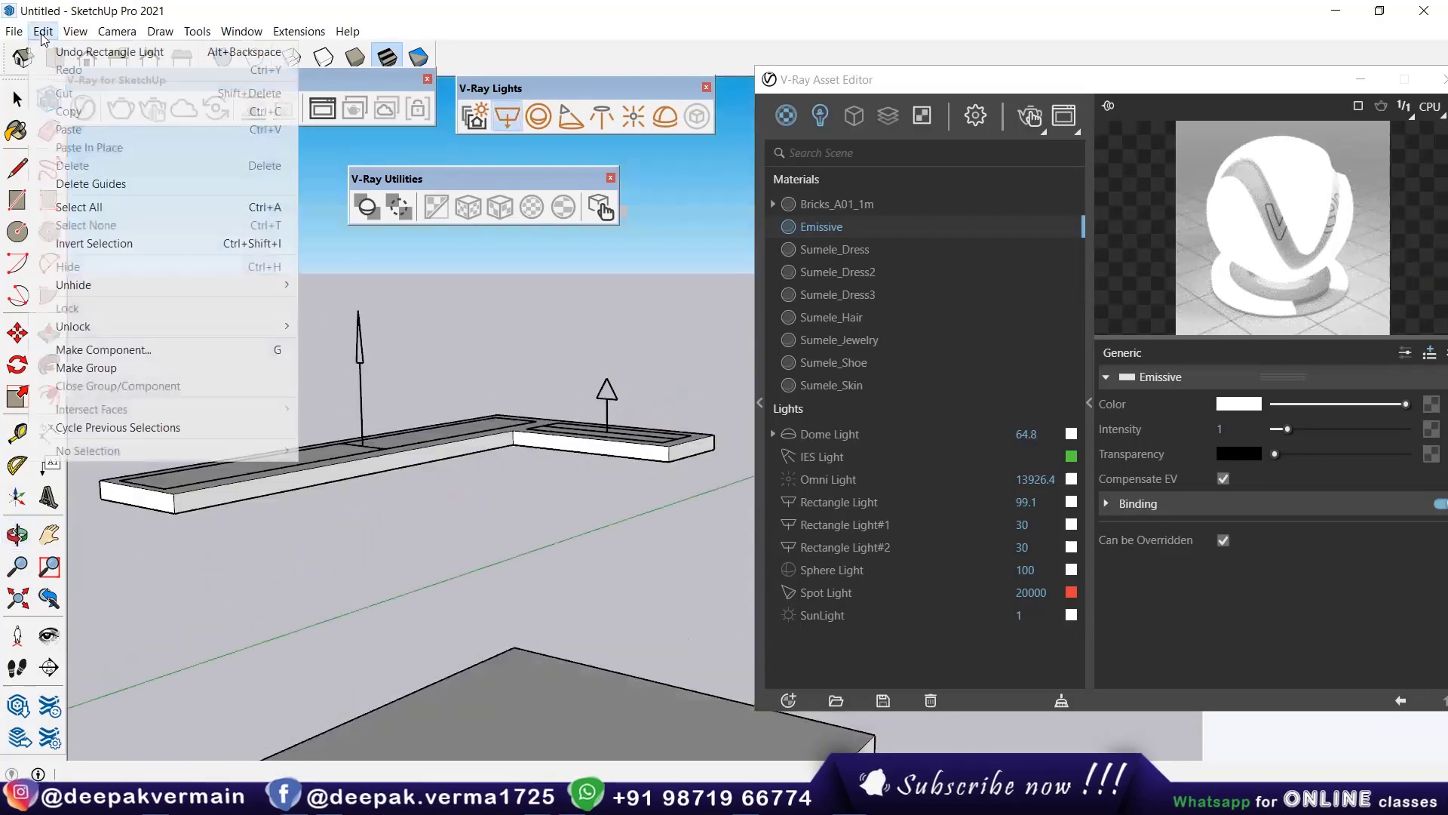
pyautogui.click(332, 320)
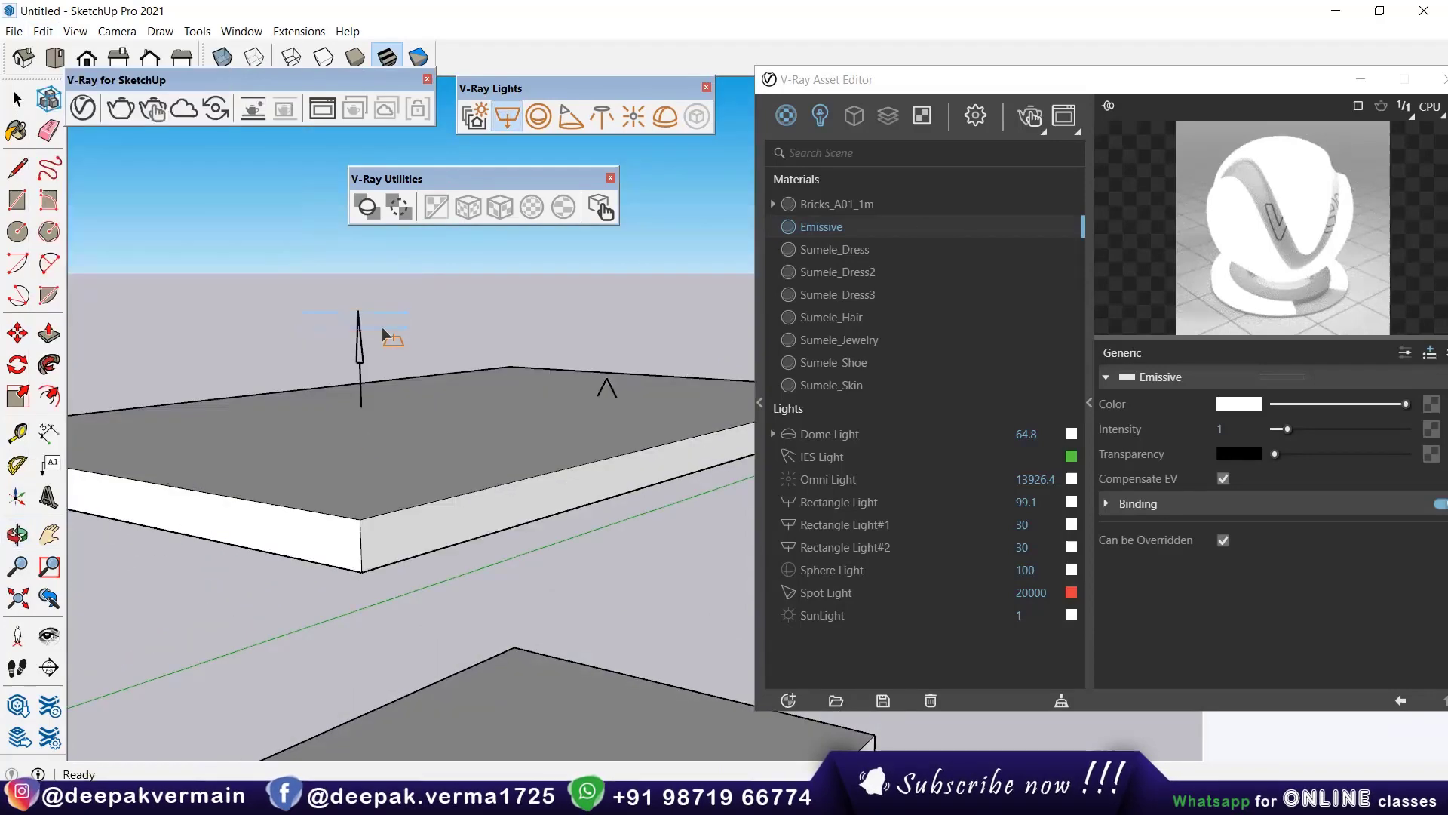
pyautogui.moveTo(388, 336)
pyautogui.mouseDown(button='middle')
pyautogui.moveTo(469, 531)
pyautogui.moveTo(92, 243)
pyautogui.mouseUp(button='middle')
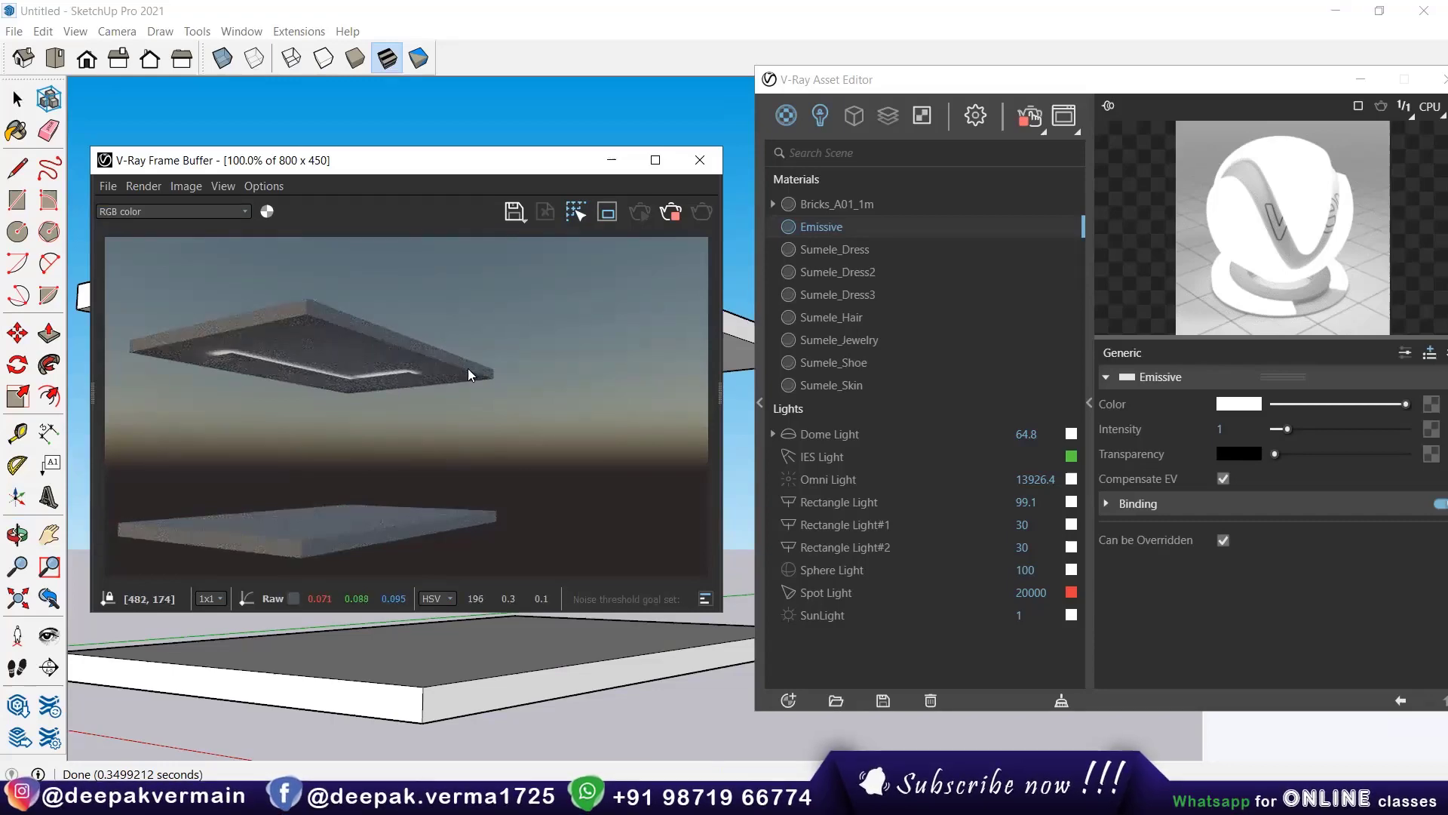
pyautogui.click(700, 160)
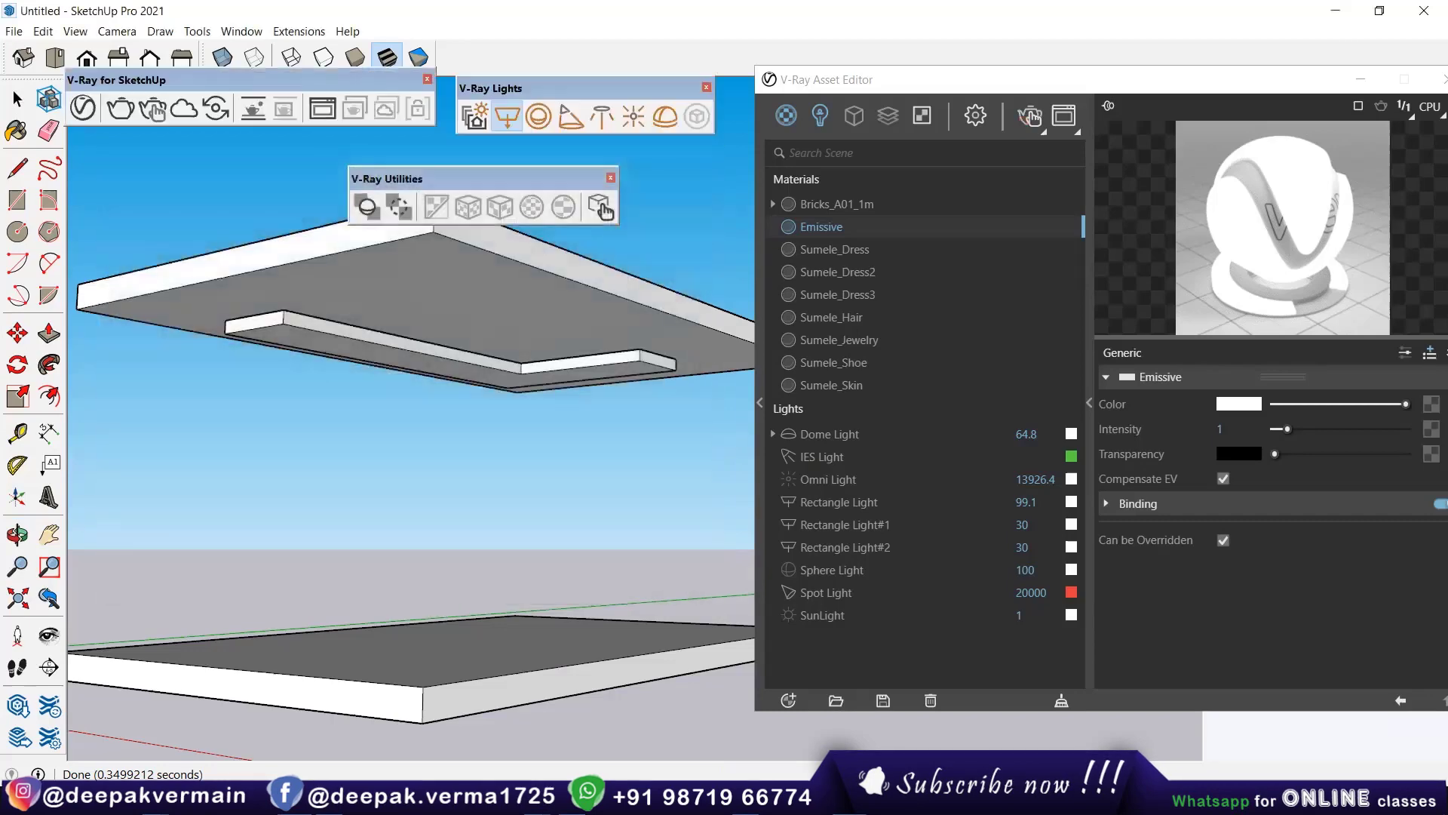
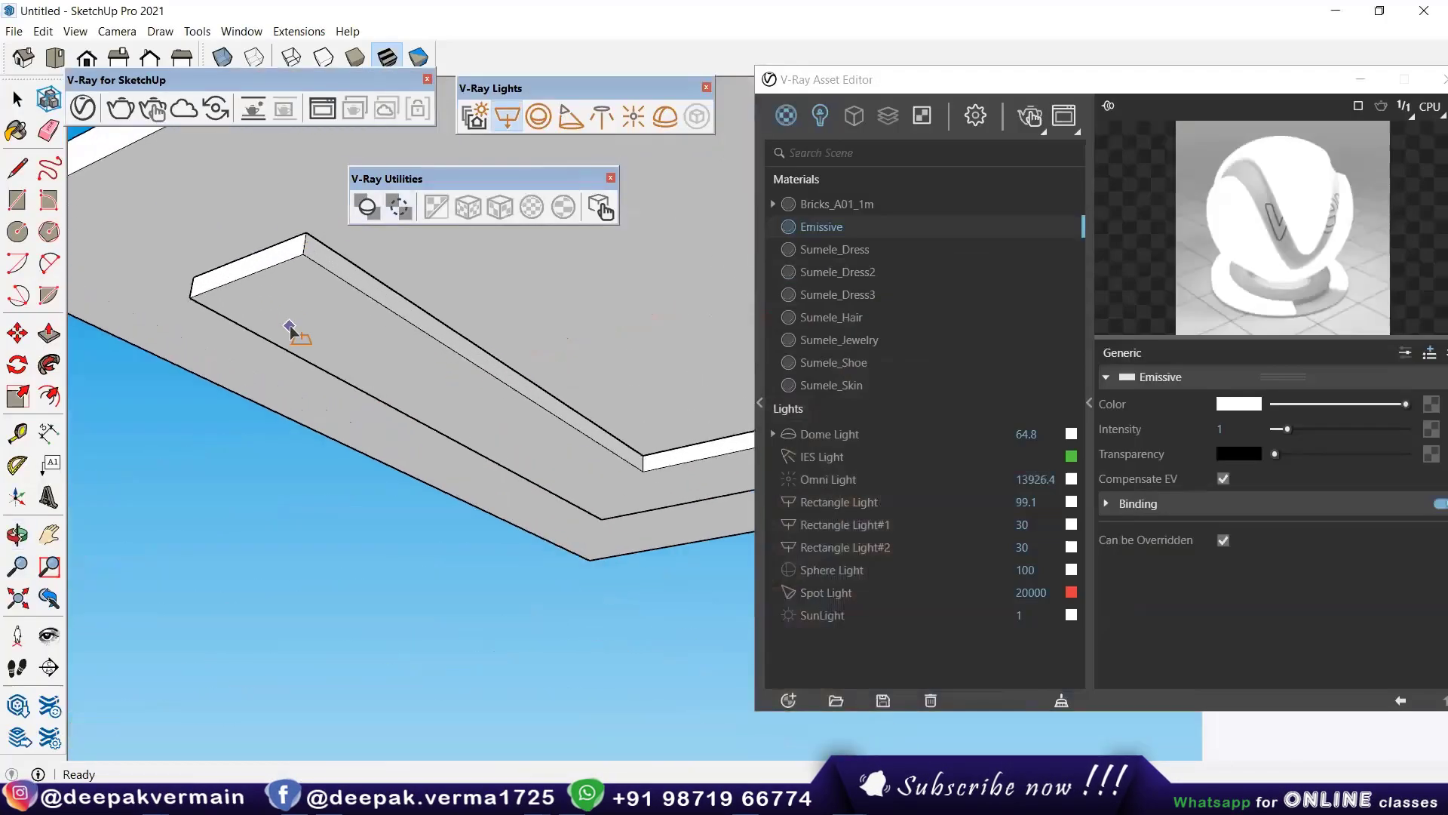
# Step: Draw a circle on the ceiling slab's underside and pull it into a short cylinder
pyautogui.click(17, 231)
pyautogui.scroll(3, 420, 279)
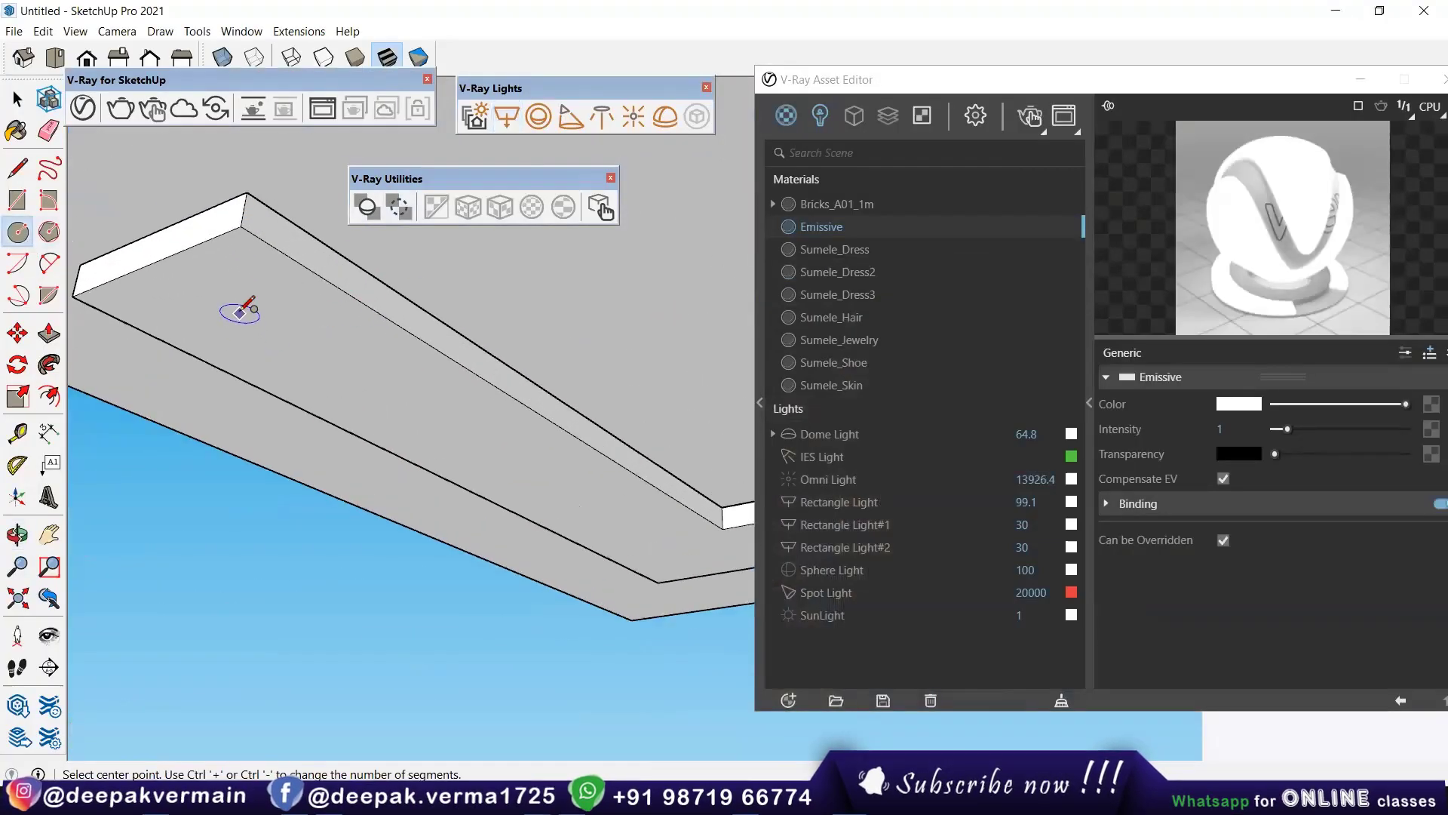
pyautogui.click(240, 311)
pyautogui.click(248, 334)
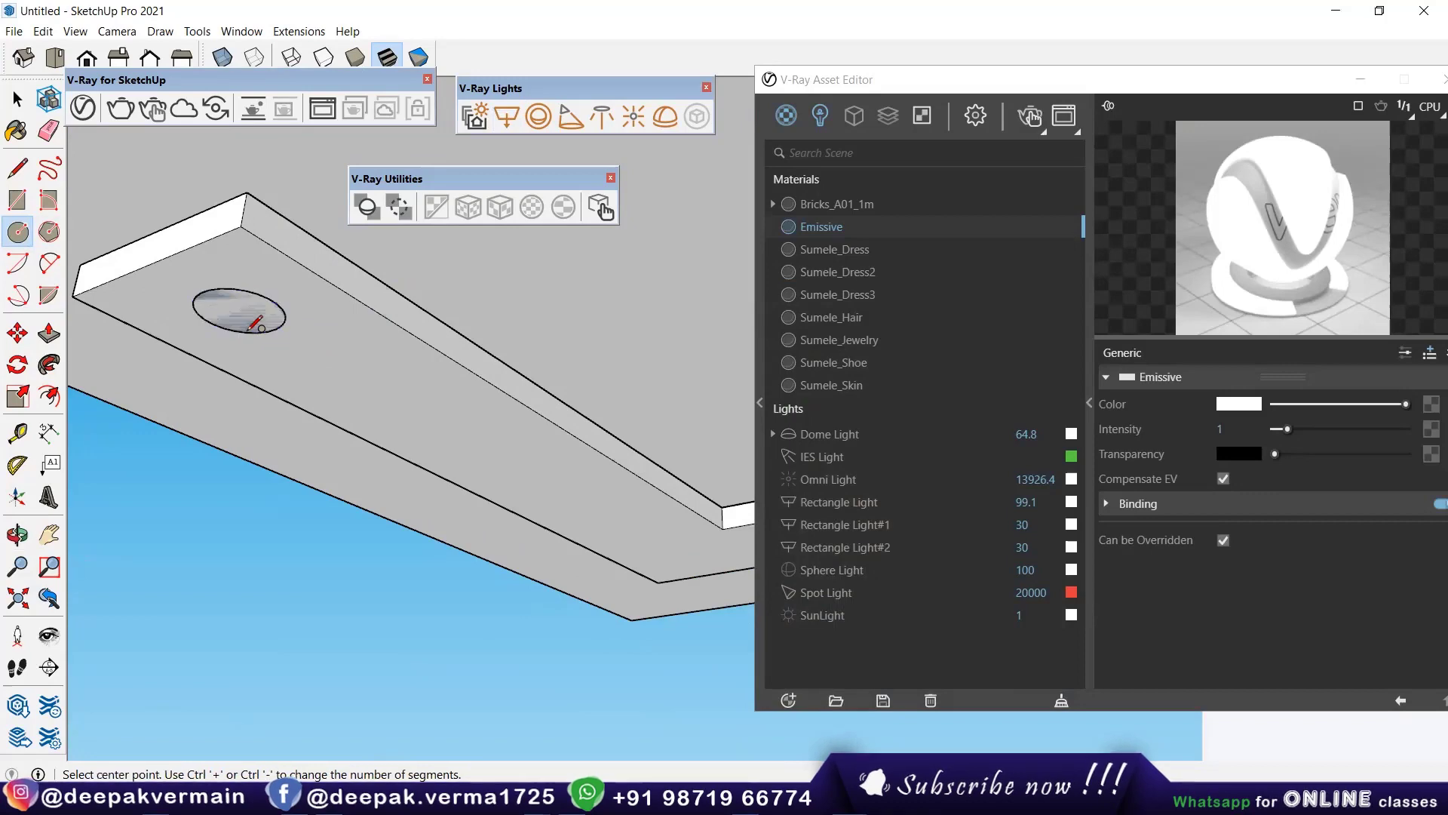
pyautogui.scroll(2, 248, 334)
pyautogui.press('p')
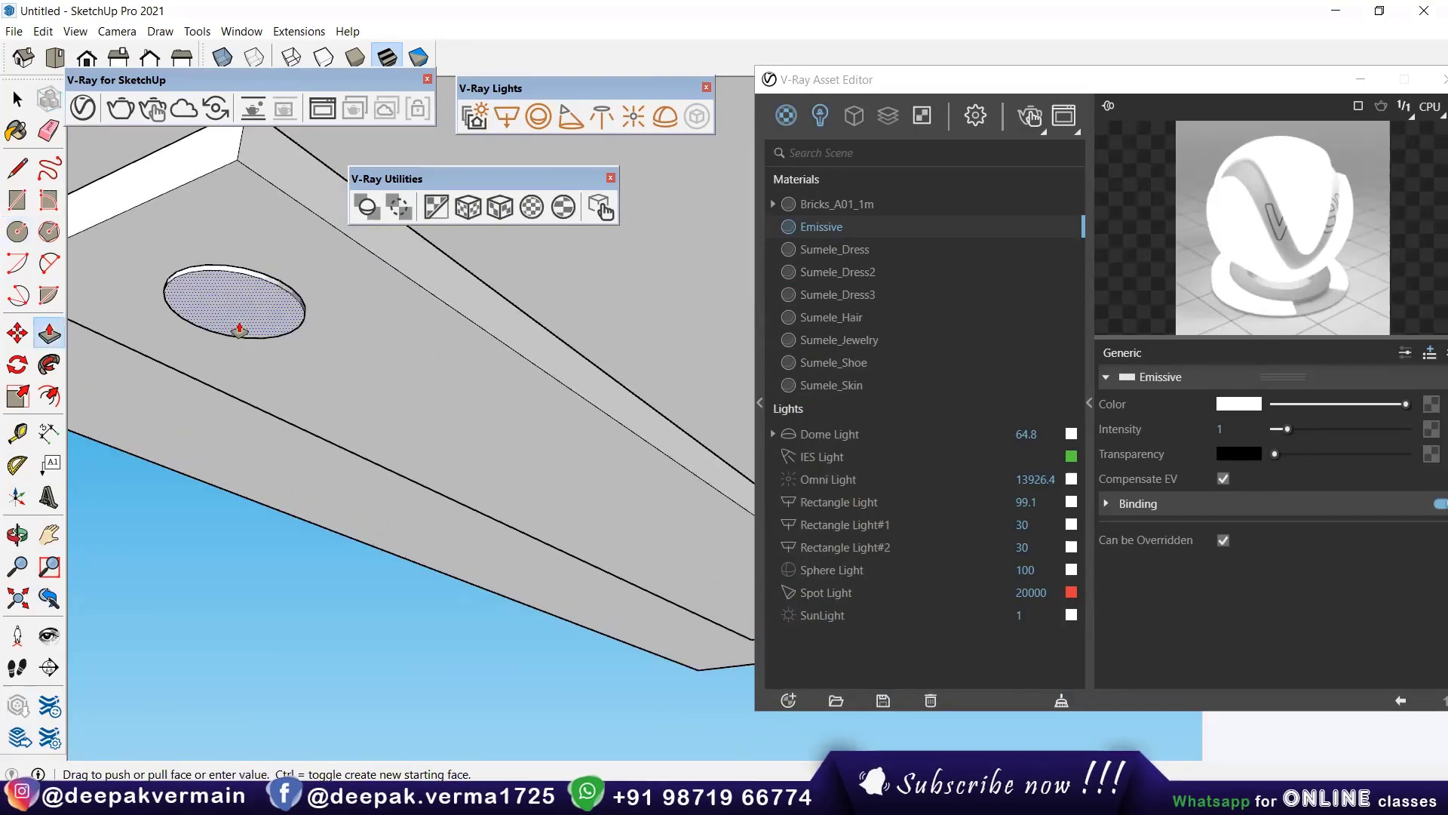
pyautogui.keyDown('shift'); pyautogui.moveTo(242, 323); pyautogui.dragTo(350, 365, button='middle'); pyautogui.keyUp('shift')
pyautogui.click(348, 387)
# Step: Push the circle face into the slab to form a round recess
pyautogui.scroll(2, 347, 377)
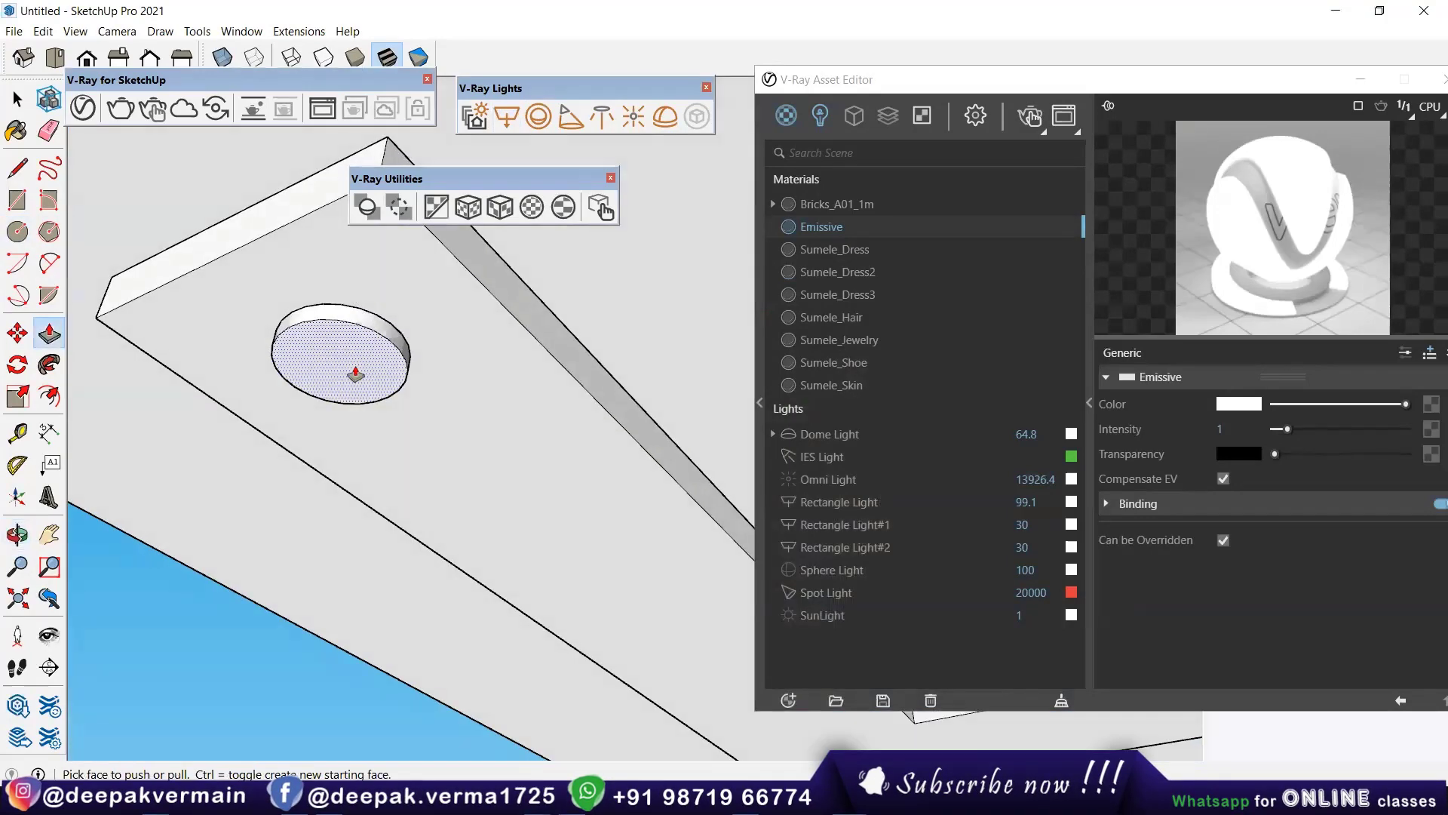
pyautogui.scroll(1, 343, 339)
pyautogui.rightClick(341, 322)
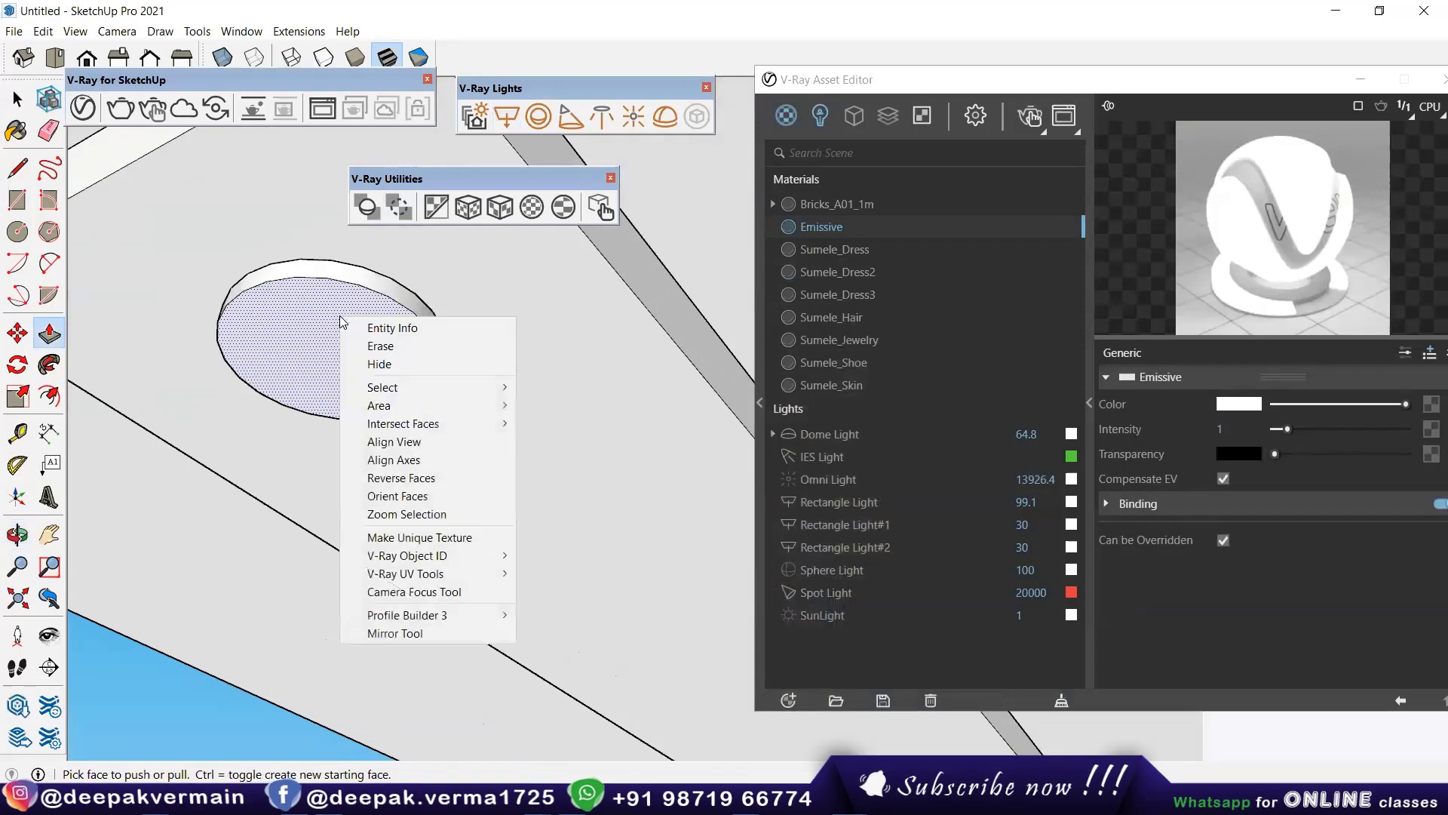
pyautogui.click(303, 339)
pyautogui.click(196, 391)
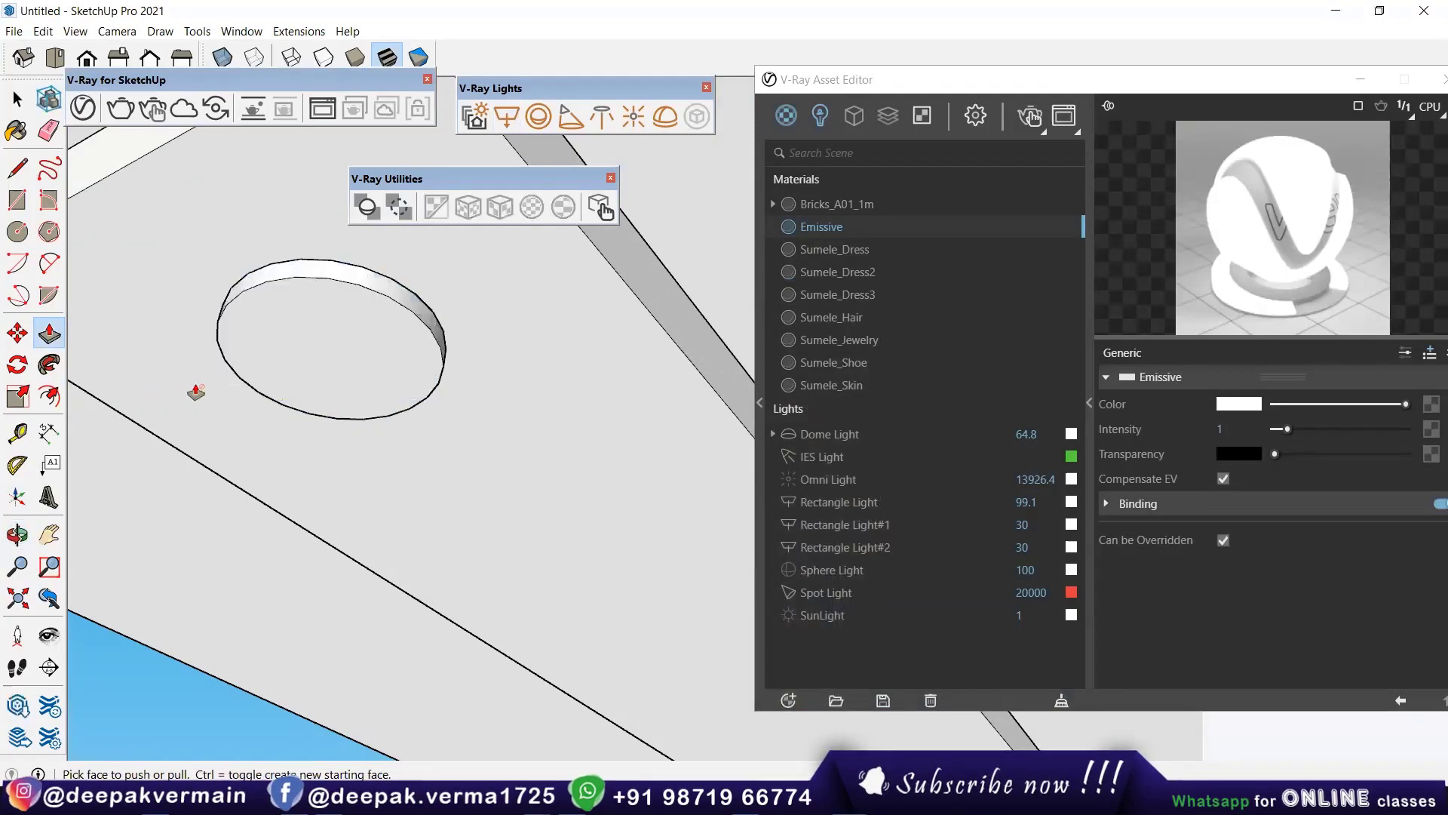
# Step: Offset the recess's bottom edge inward to create an inset inner ring
pyautogui.press('space')
pyautogui.click(264, 348)
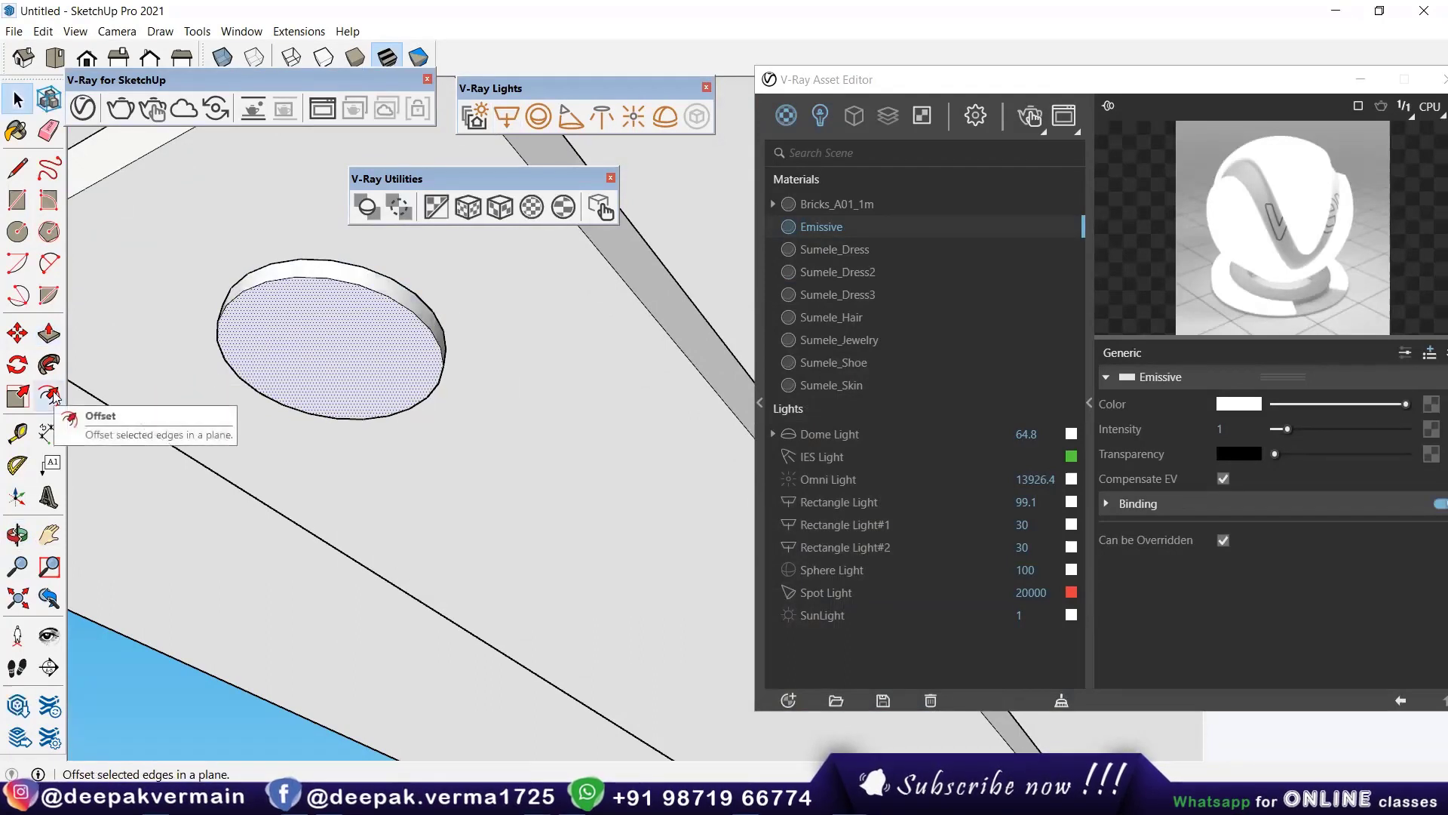
pyautogui.click(53, 396)
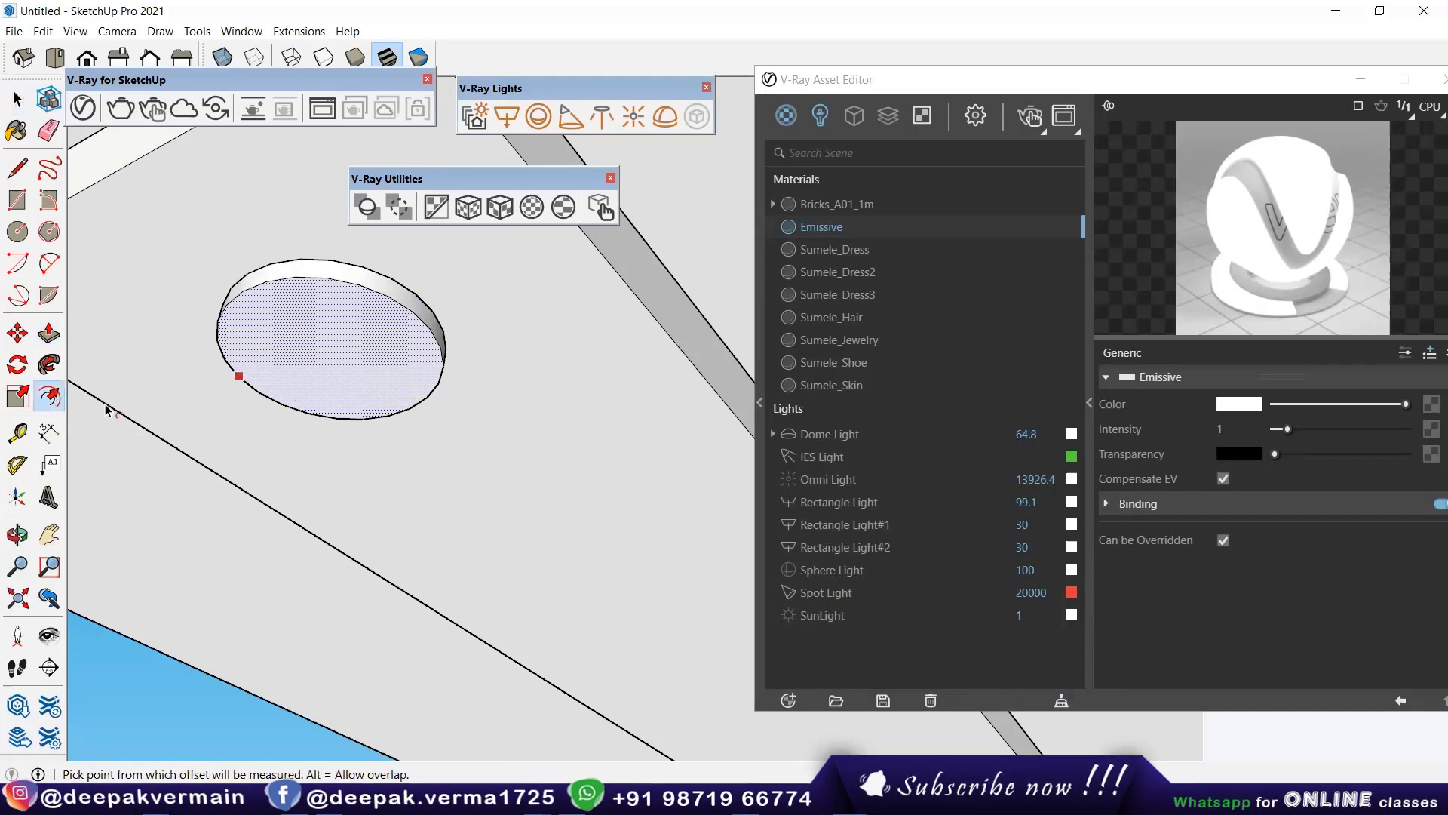
pyautogui.click(264, 337)
pyautogui.click(285, 343)
pyautogui.press('p')
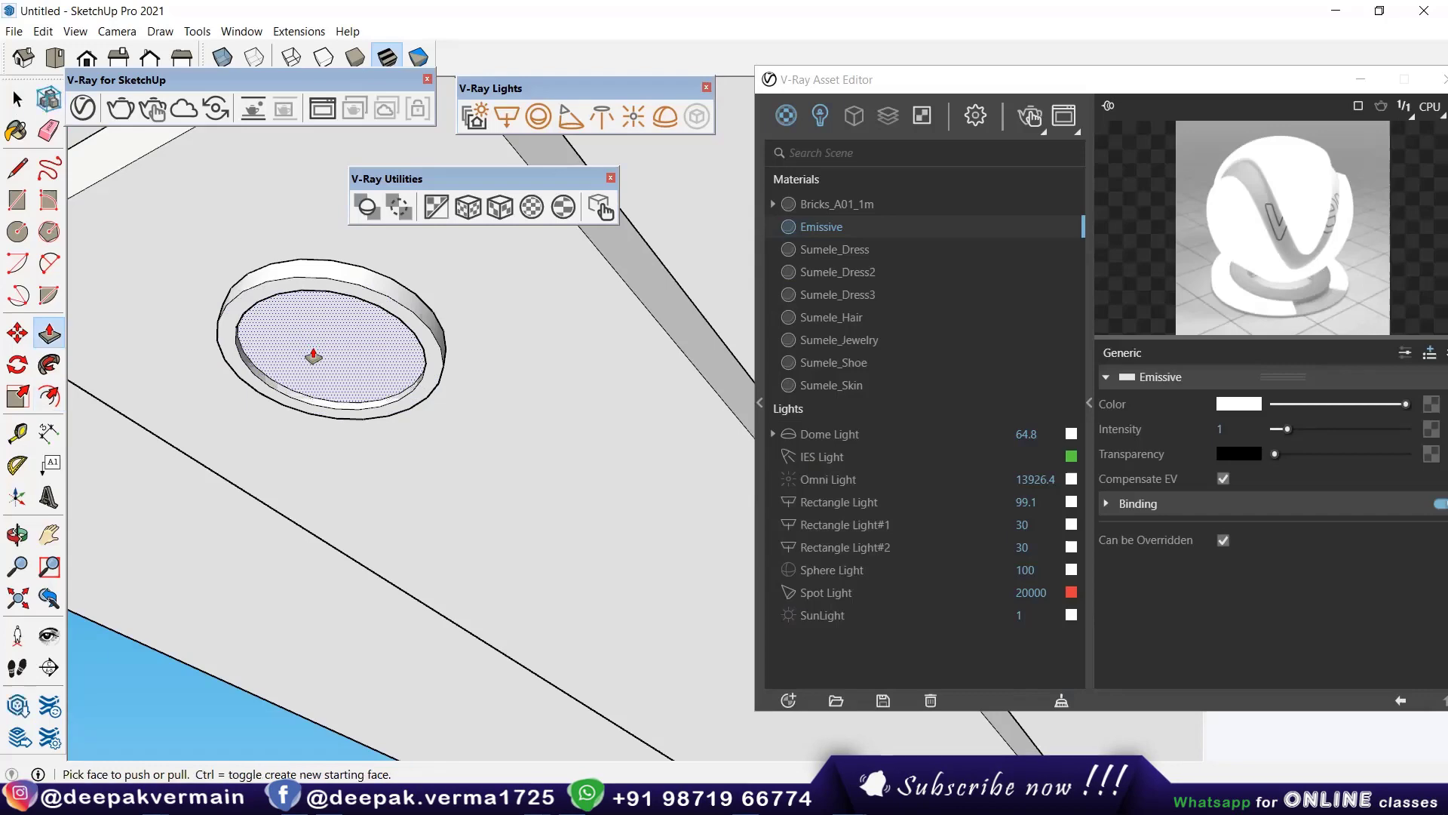
pyautogui.press('space')
# Step: Check the Emissive material and orbit to see the whole slab from below
pyautogui.rightClick(810, 231)
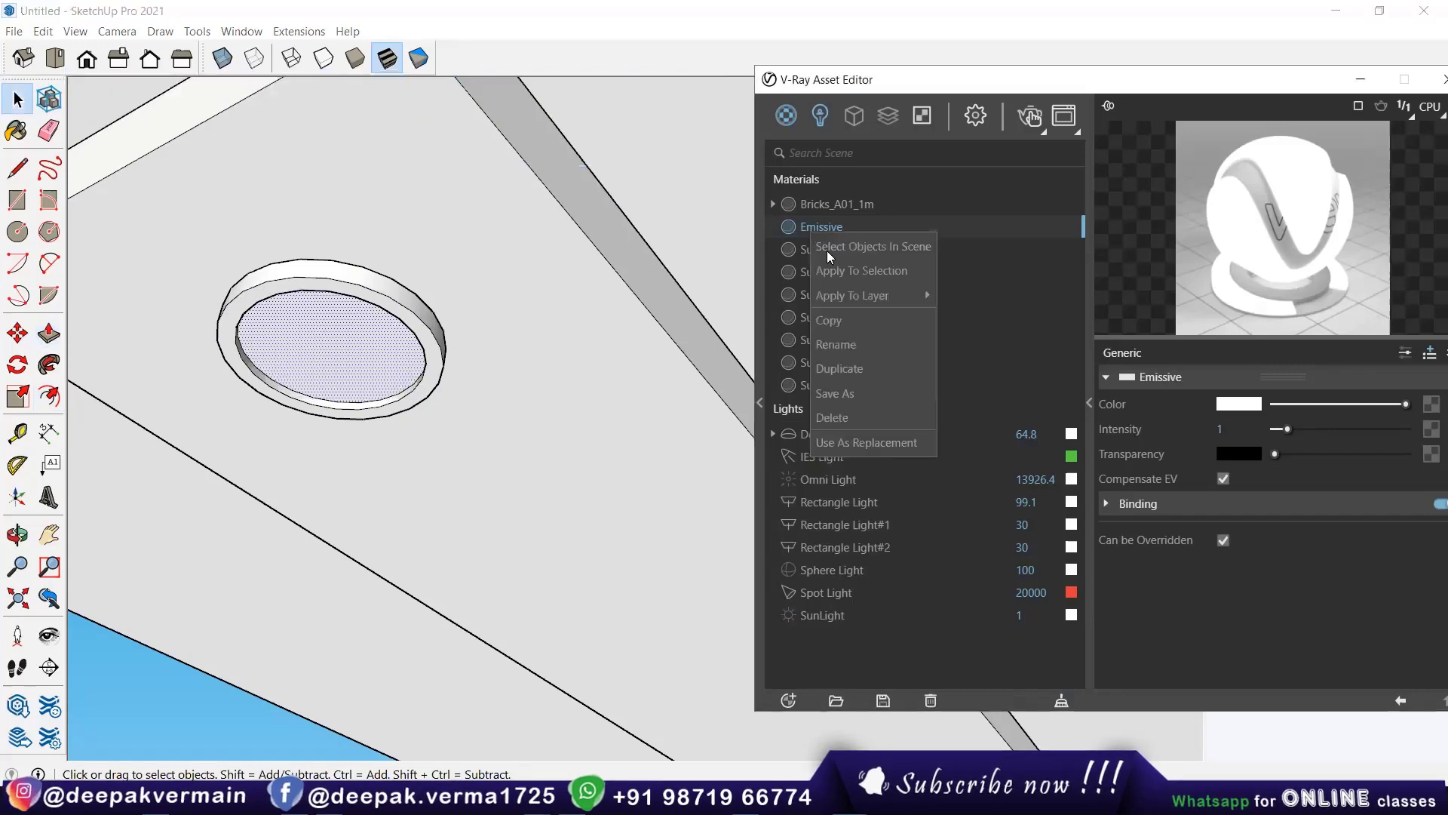
pyautogui.click(837, 279)
pyautogui.scroll(-5, 466, 401)
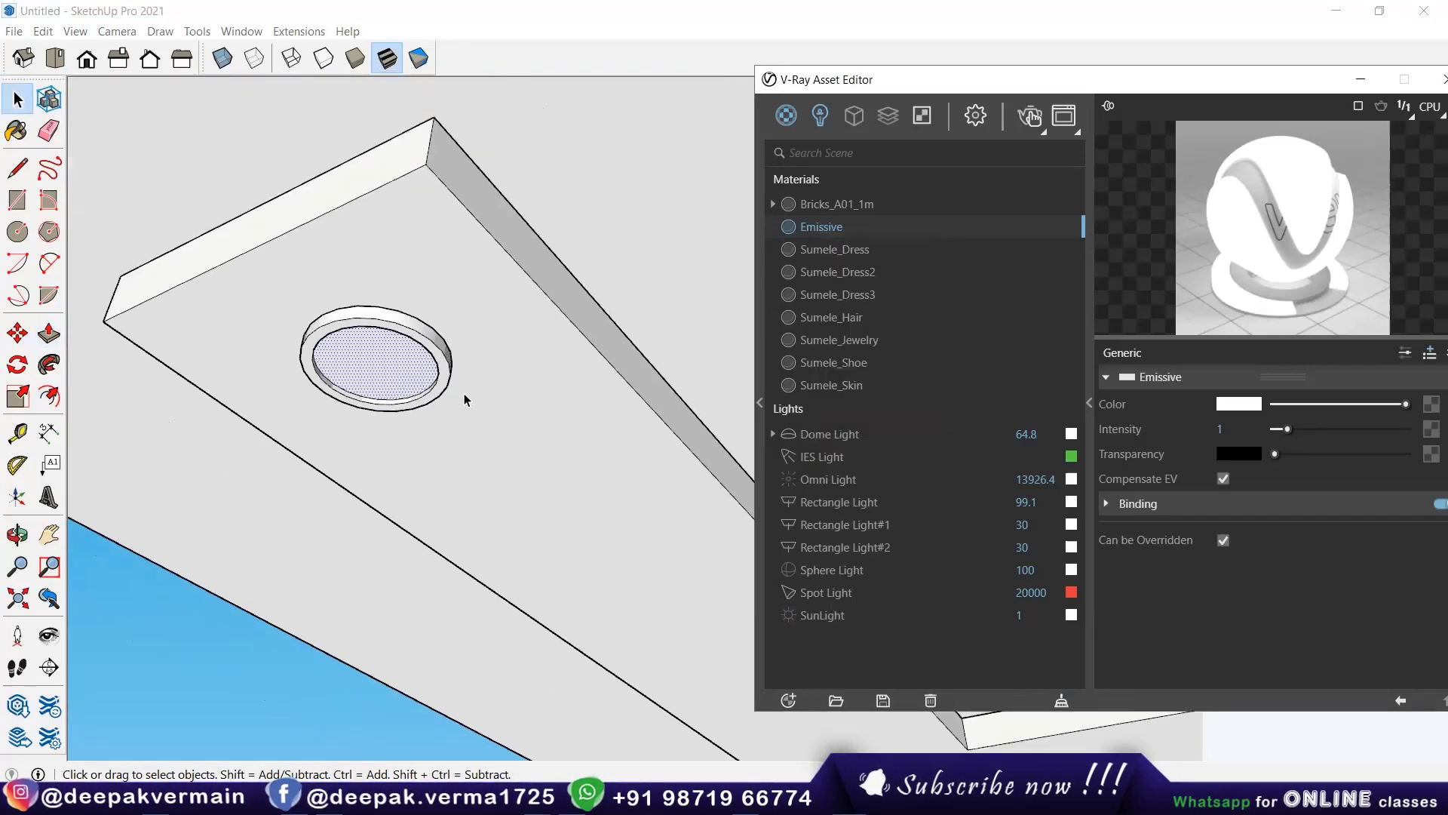
pyautogui.scroll(-3, 550, 322)
pyautogui.moveTo(549, 323)
pyautogui.mouseDown(button='middle')
pyautogui.moveTo(446, 495)
pyautogui.moveTo(501, 461)
pyautogui.moveTo(494, 294)
pyautogui.moveTo(285, 150)
pyautogui.mouseUp(button='middle')
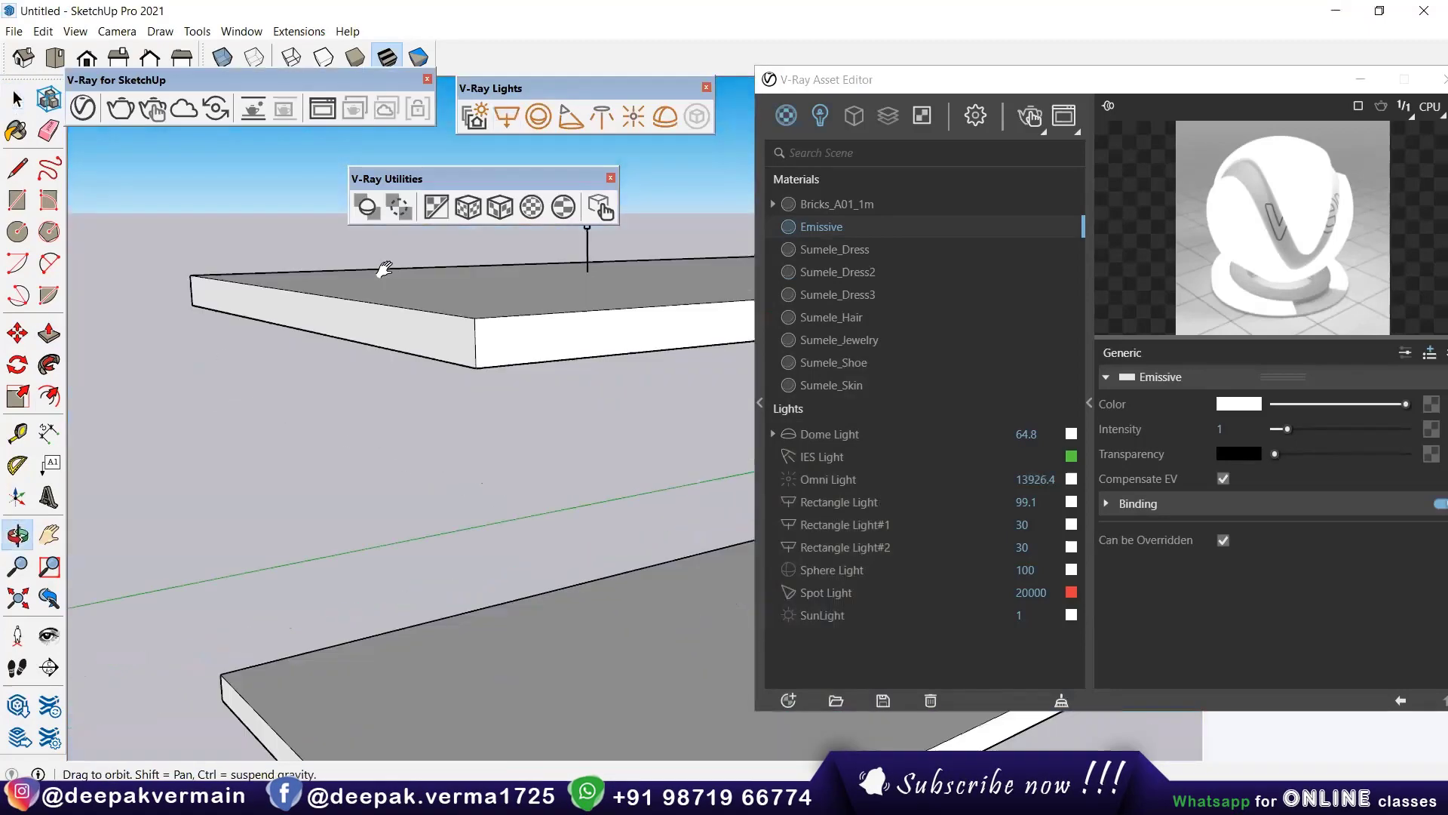
pyautogui.click(153, 109)
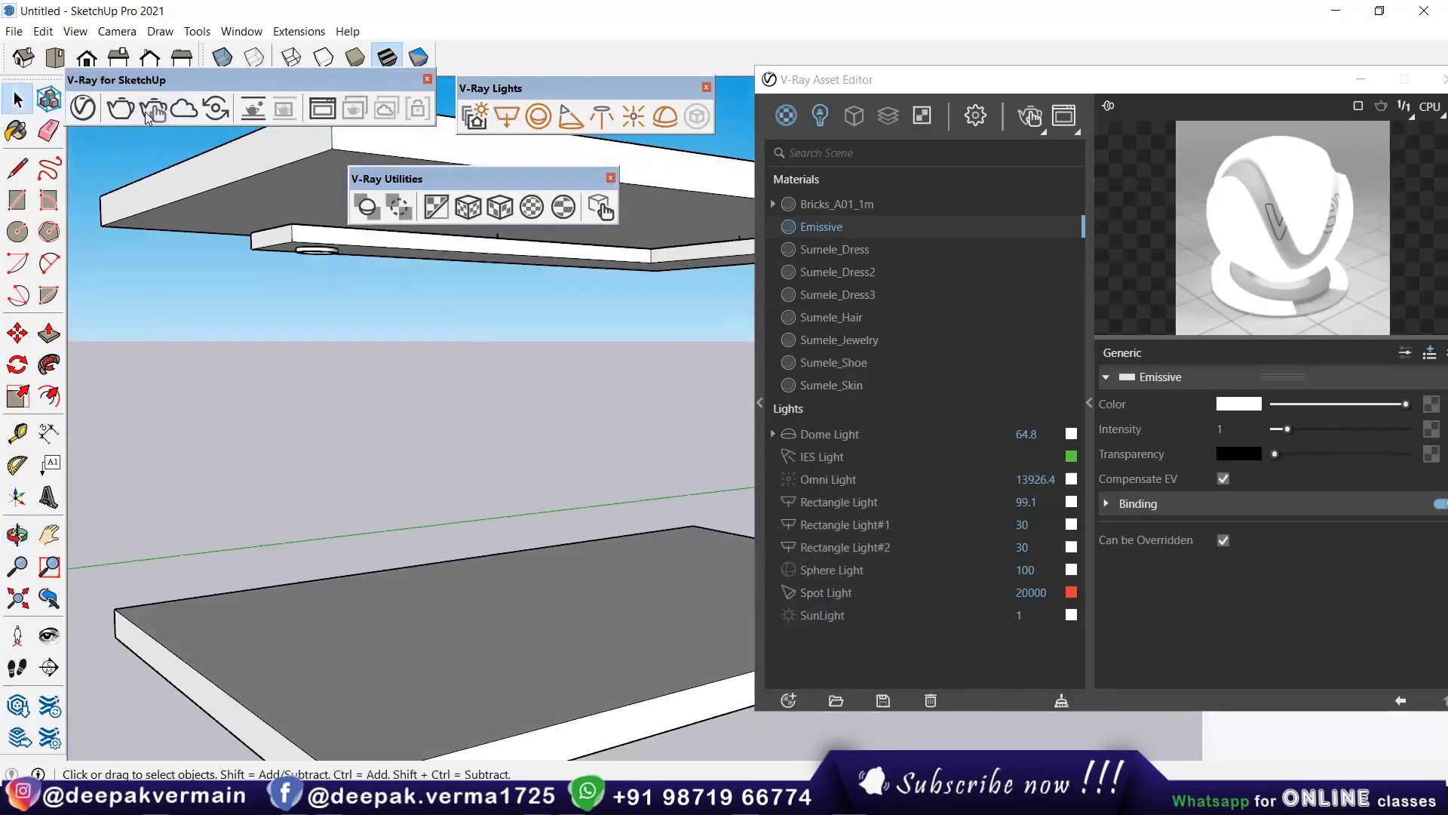
pyautogui.moveTo(568, 669); pyautogui.dragTo(540, 601, button='middle')
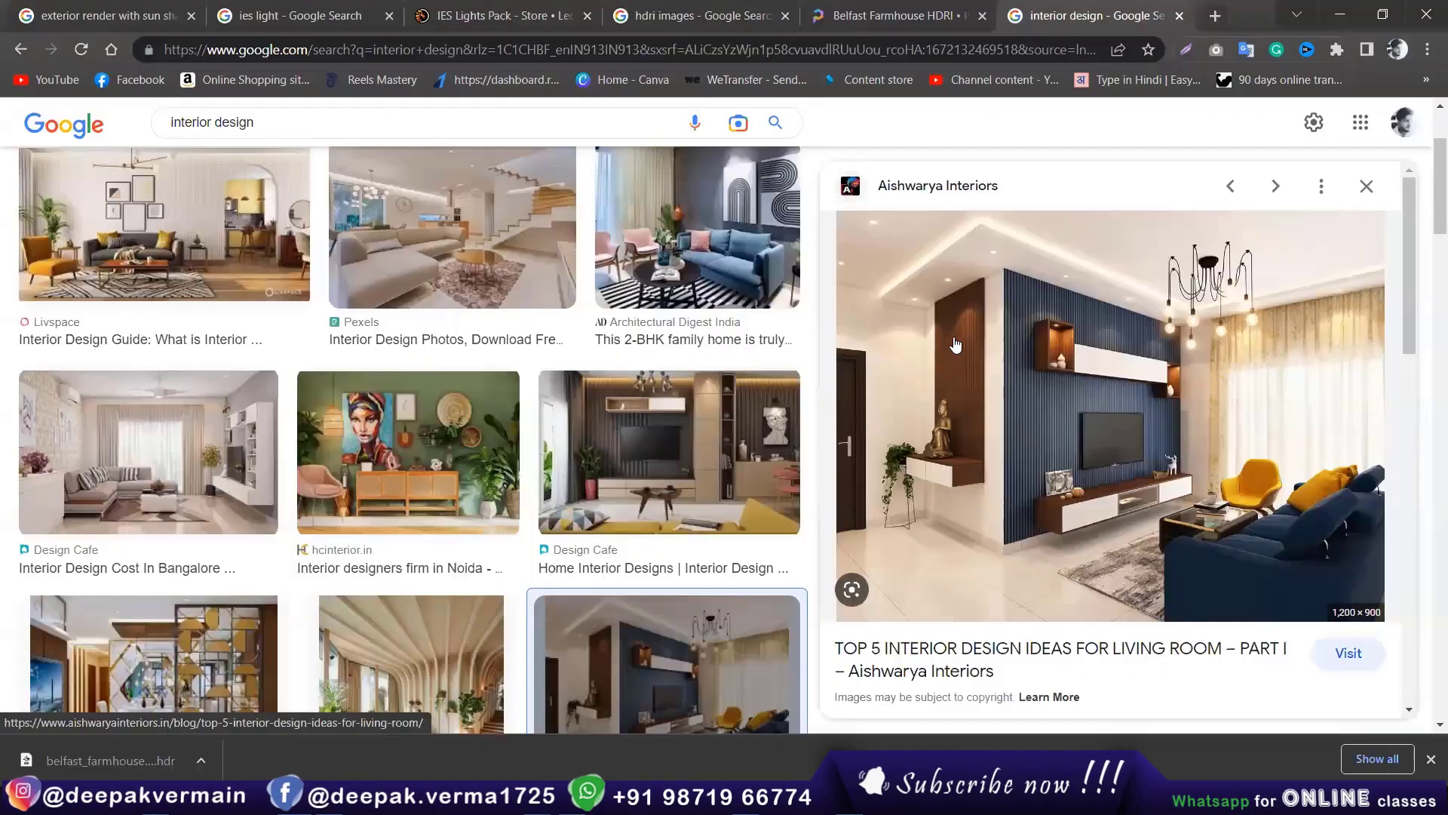
pyautogui.click(1340, 15)
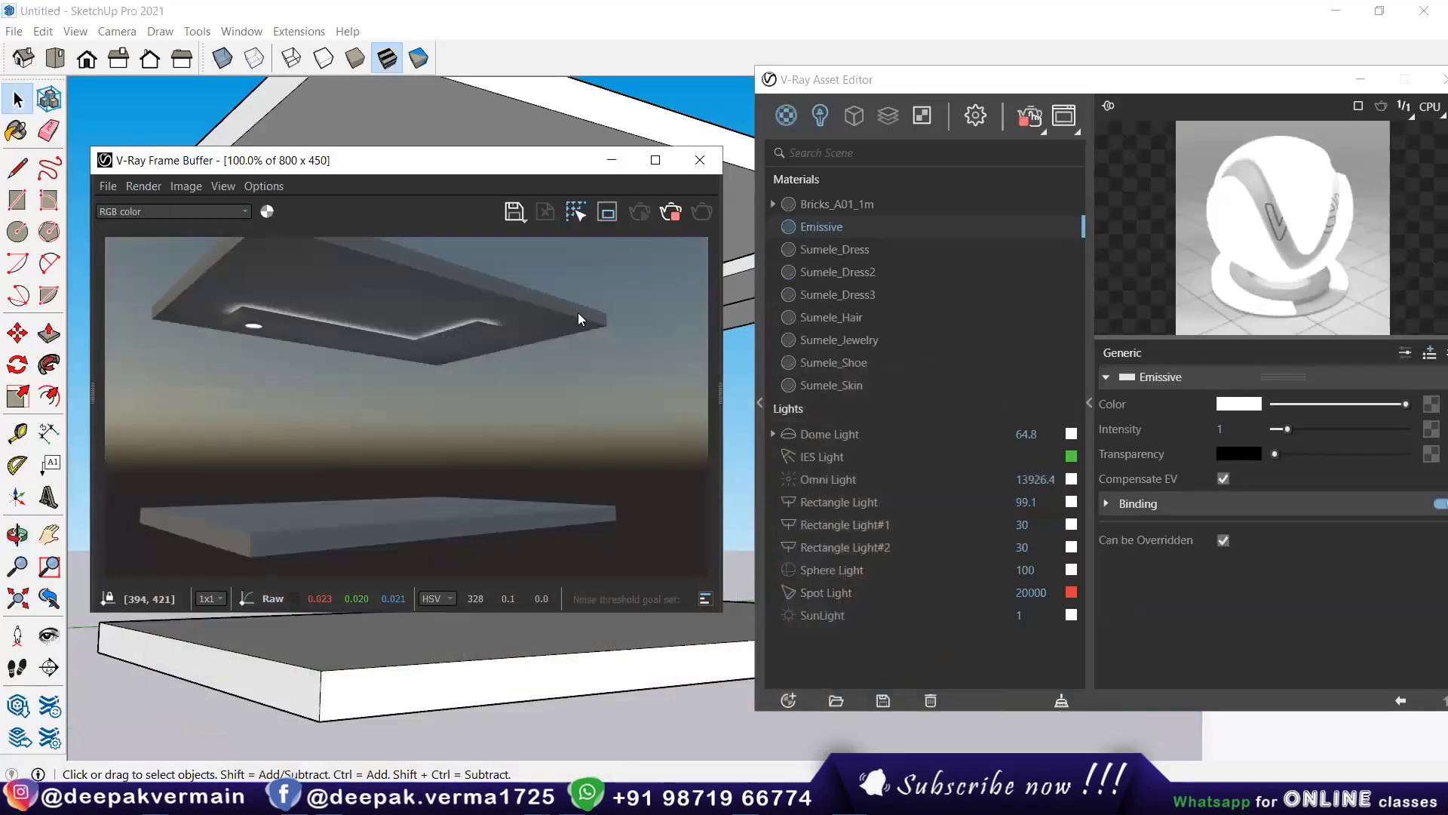
pyautogui.click(608, 161)
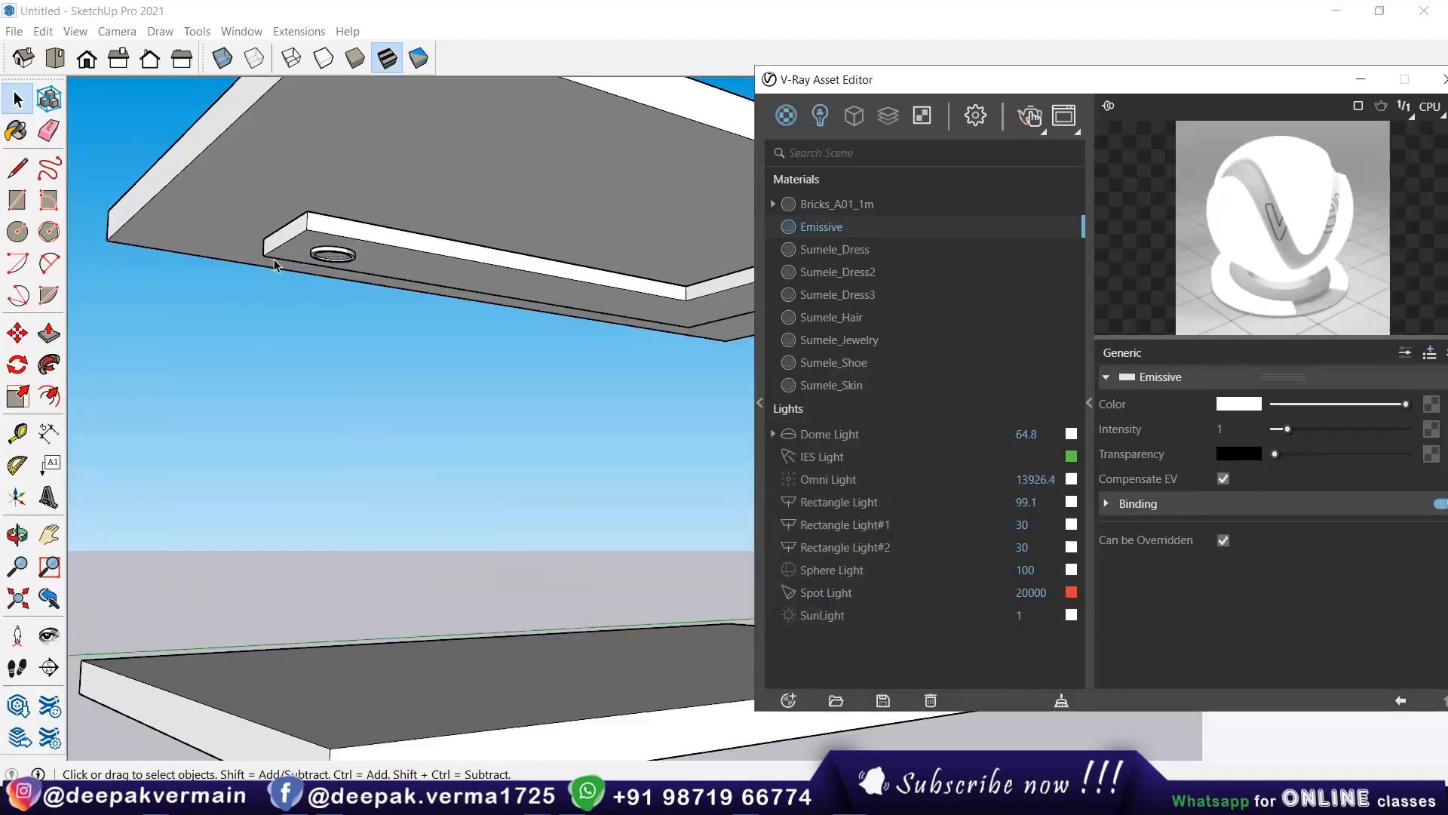
pyautogui.scroll(2, 275, 265)
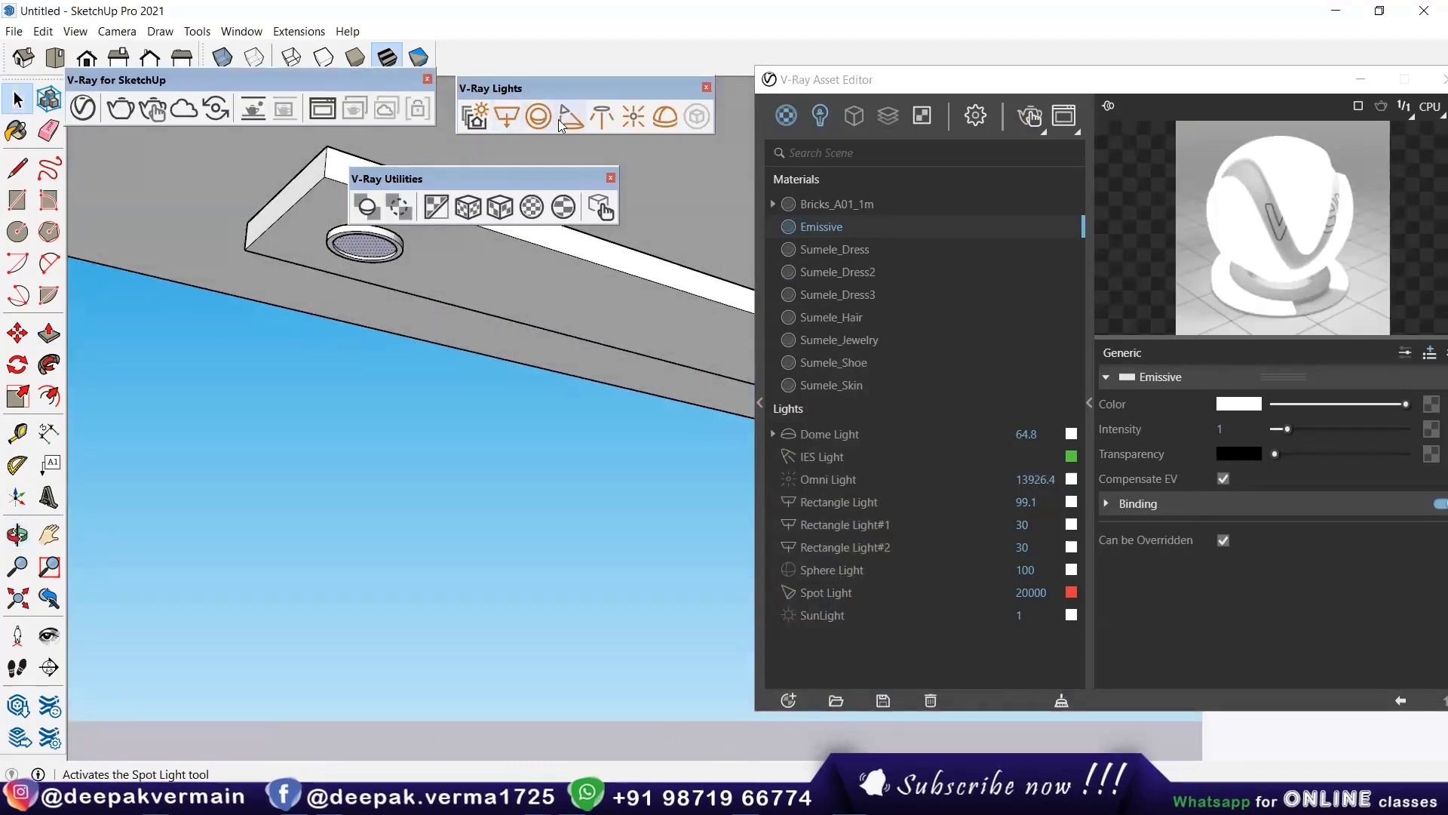
# Step: Load the cornell.ies profile and place a V-Ray IES light at the round downlight
pyautogui.click(602, 117)
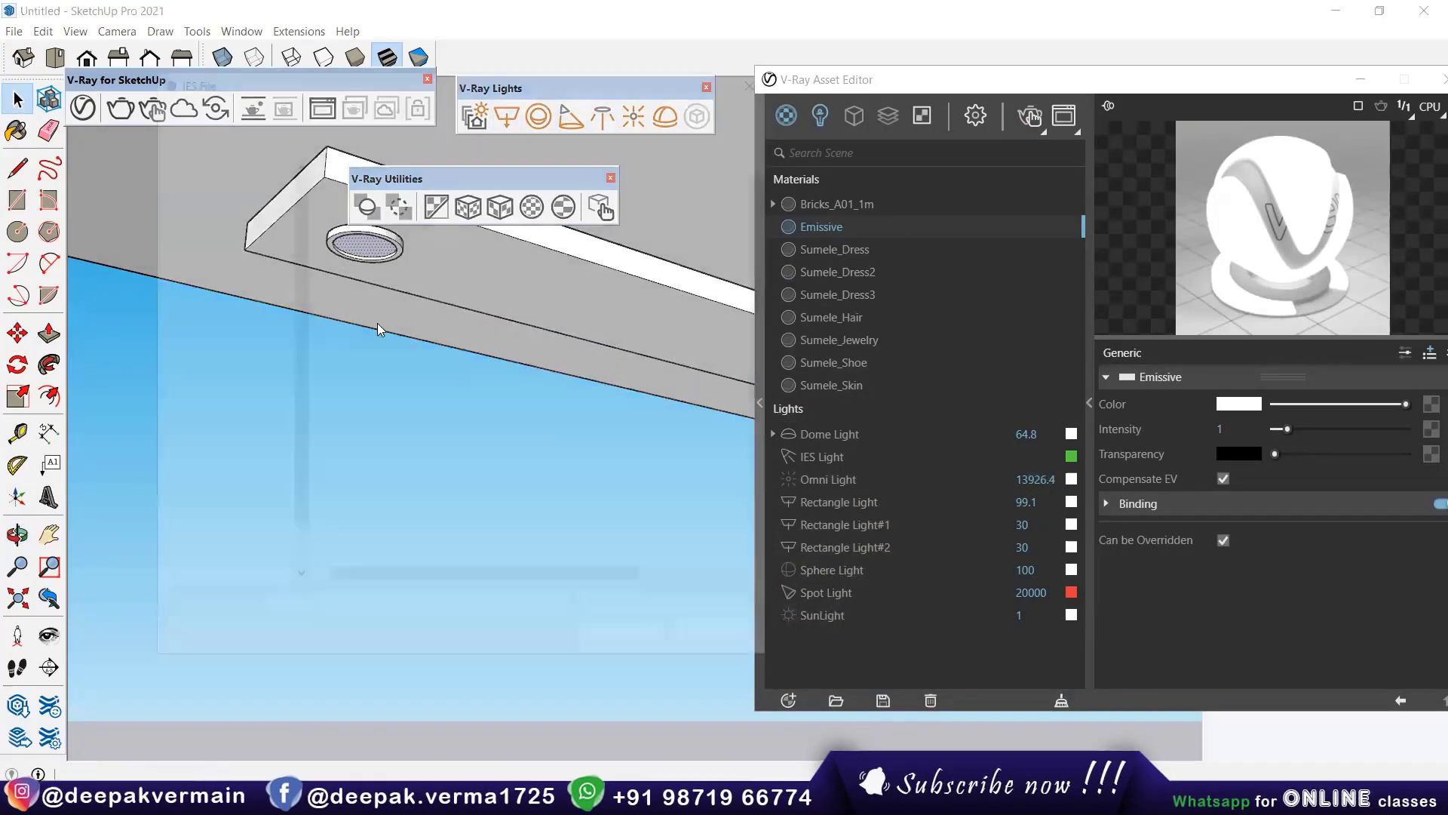
pyautogui.click(381, 238)
pyautogui.click(612, 631)
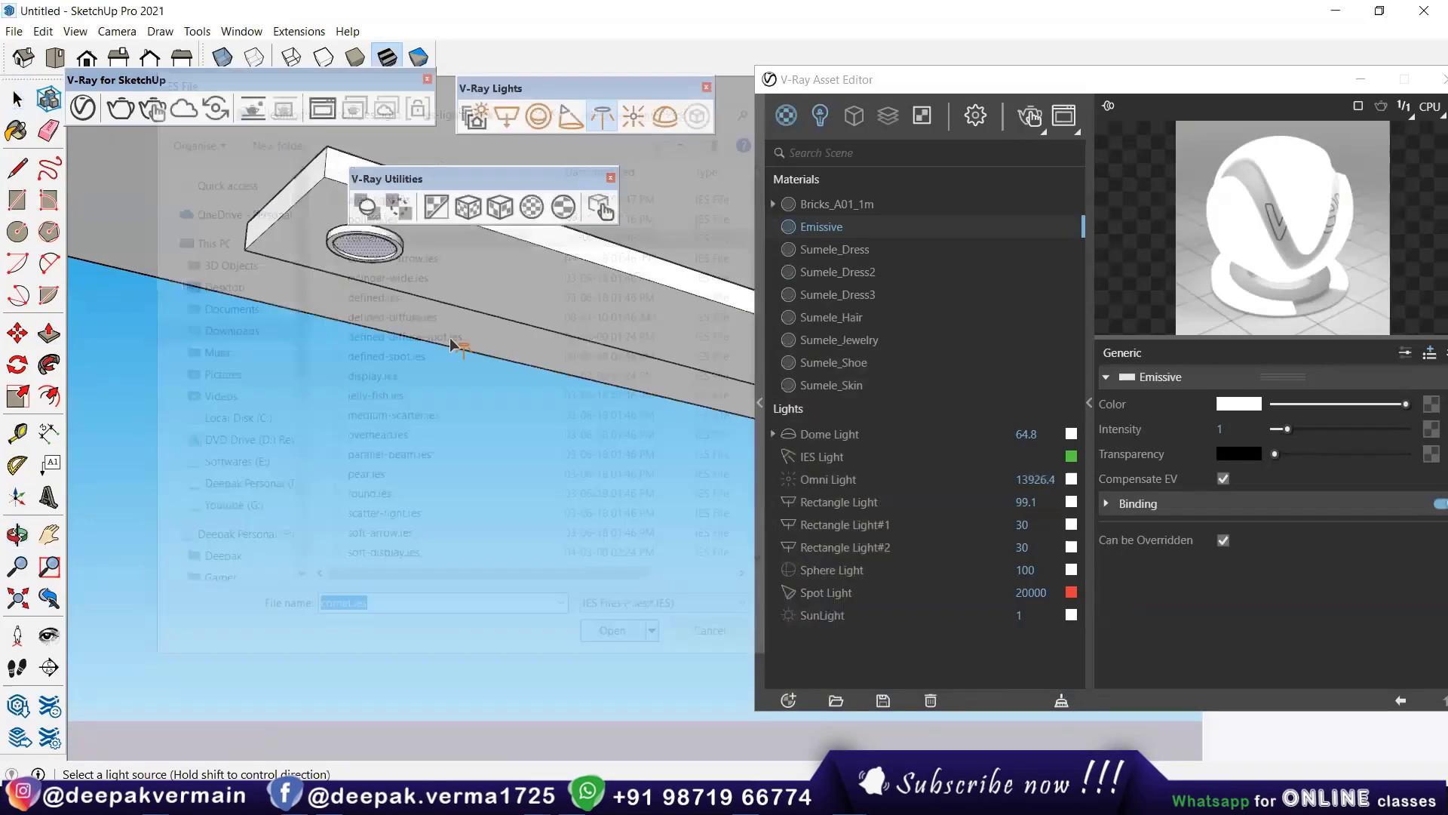
pyautogui.scroll(2, 364, 247)
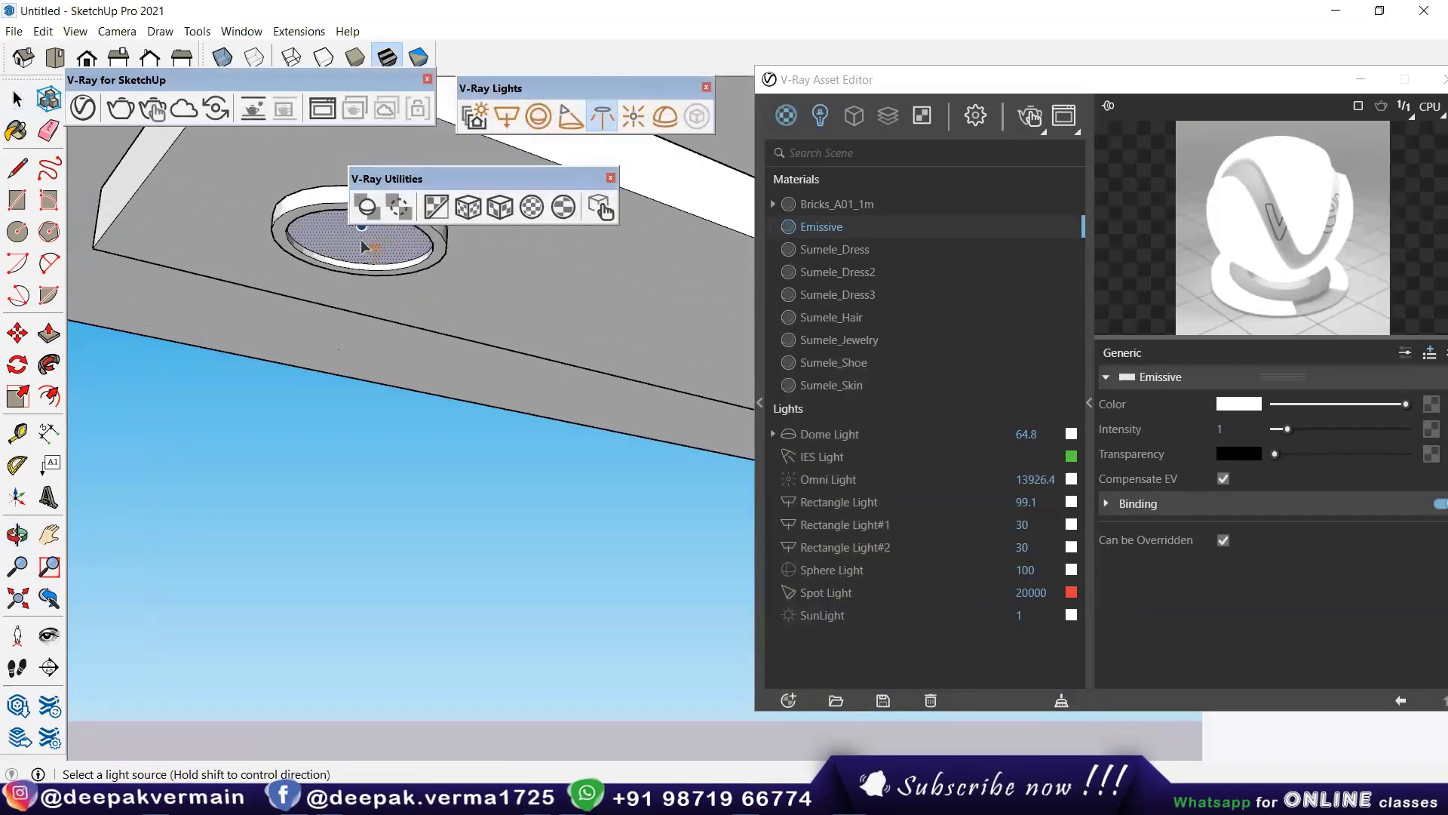
pyautogui.moveTo(365, 247)
pyautogui.mouseDown(button='middle')
pyautogui.moveTo(404, 483)
pyautogui.moveTo(444, 565)
pyautogui.moveTo(447, 382)
pyautogui.moveTo(459, 477)
pyautogui.moveTo(426, 497)
pyautogui.mouseUp(button='middle')
pyautogui.click(402, 474)
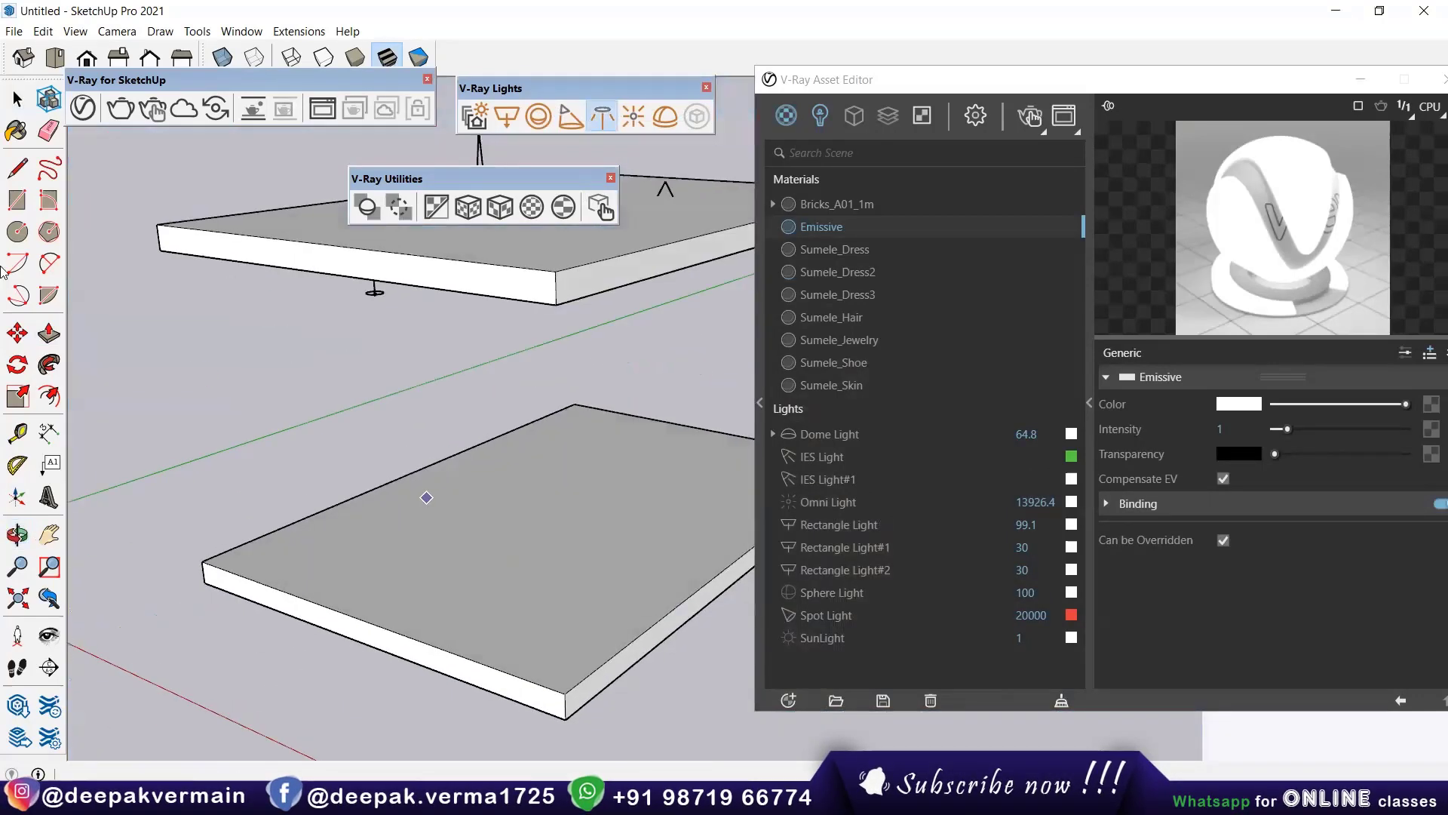
# Step: Draw a thin strip along the floor slab's back edge and raise it to the ceiling as a wall
pyautogui.click(16, 202)
pyautogui.click(201, 561)
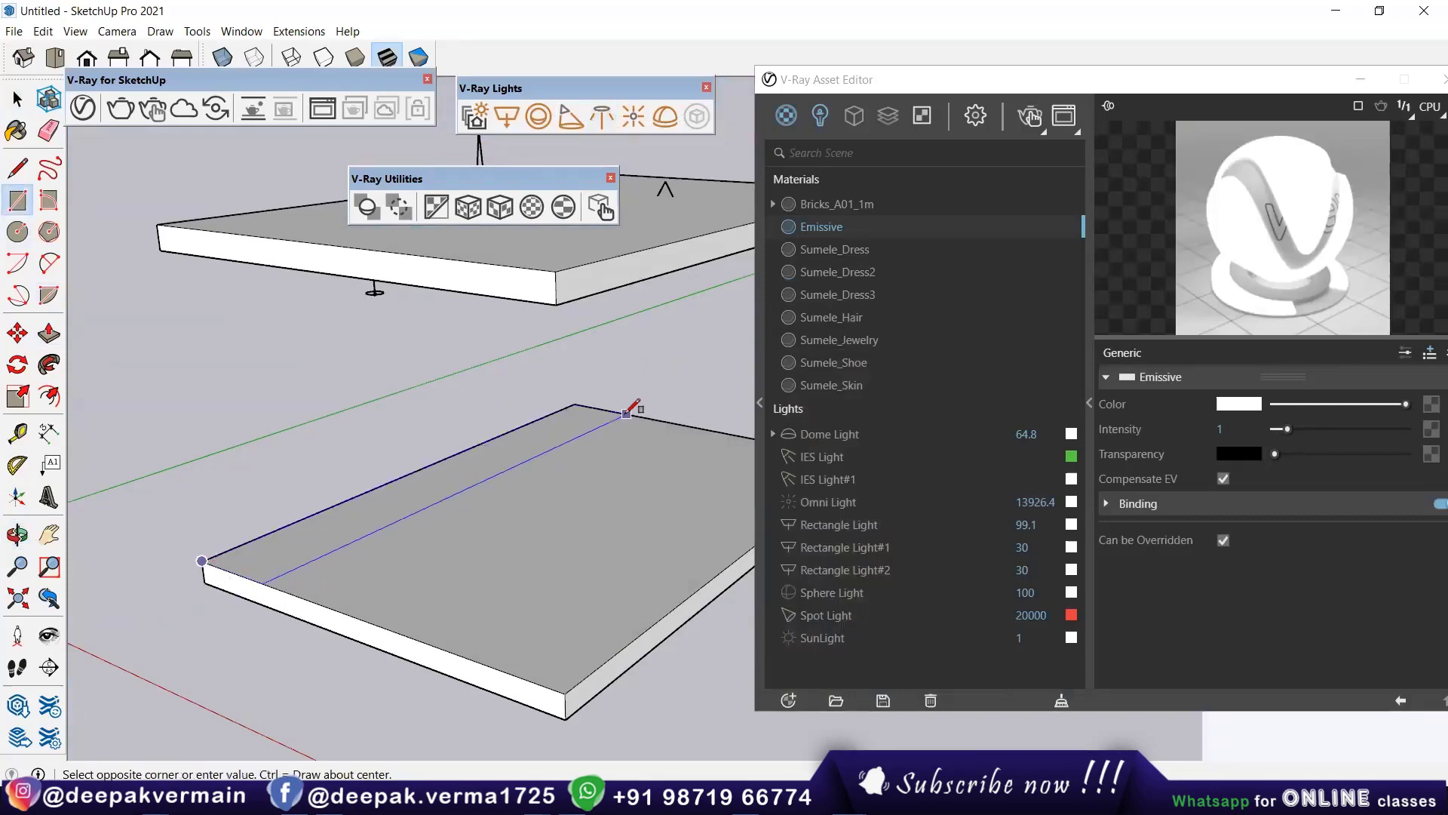
pyautogui.click(612, 411)
pyautogui.press('p')
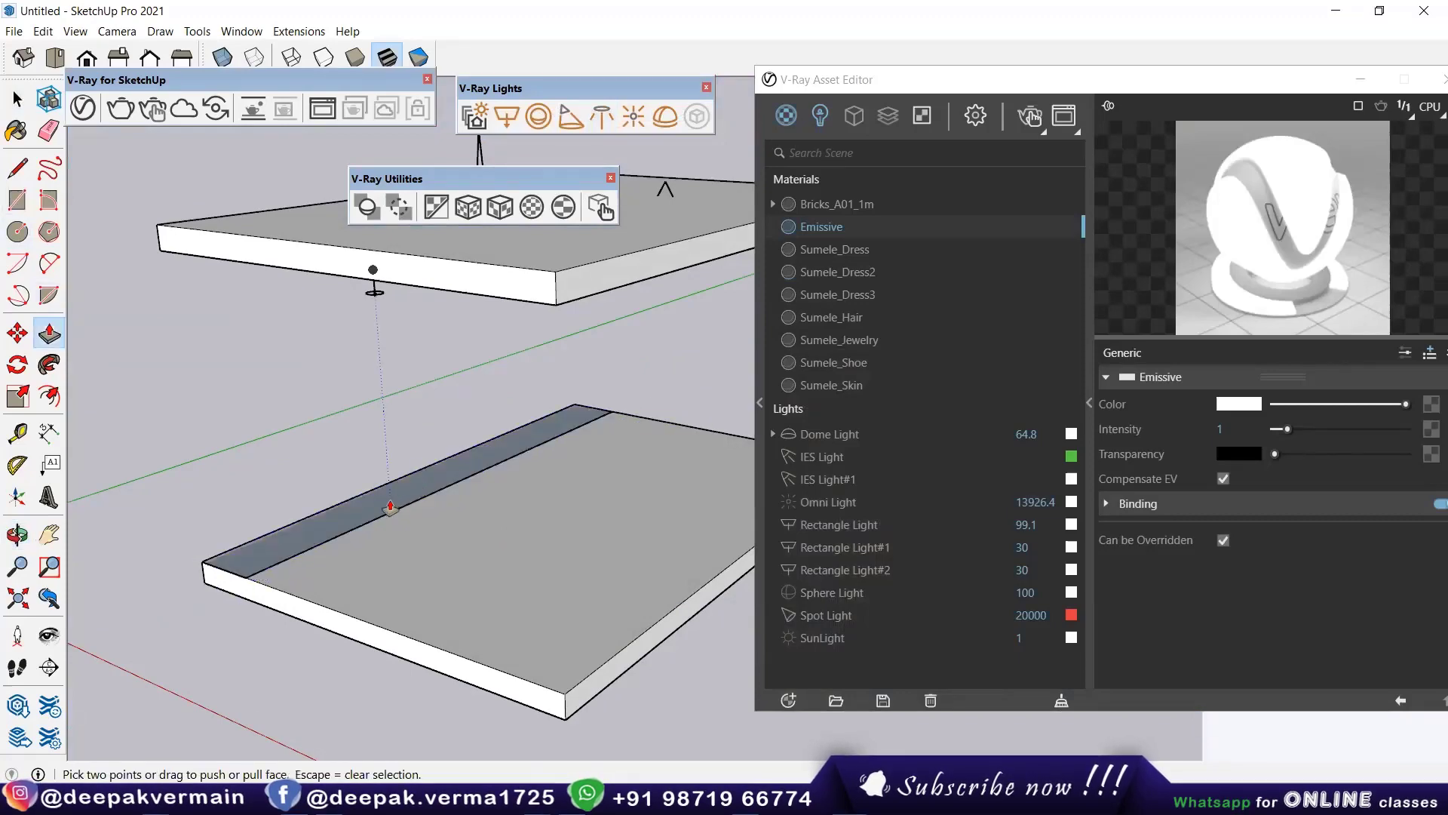
pyautogui.click(376, 291)
pyautogui.moveTo(181, 260)
pyautogui.mouseDown(button='middle')
pyautogui.moveTo(437, 321)
pyautogui.moveTo(463, 424)
pyautogui.mouseUp(button='middle')
pyautogui.click(358, 443)
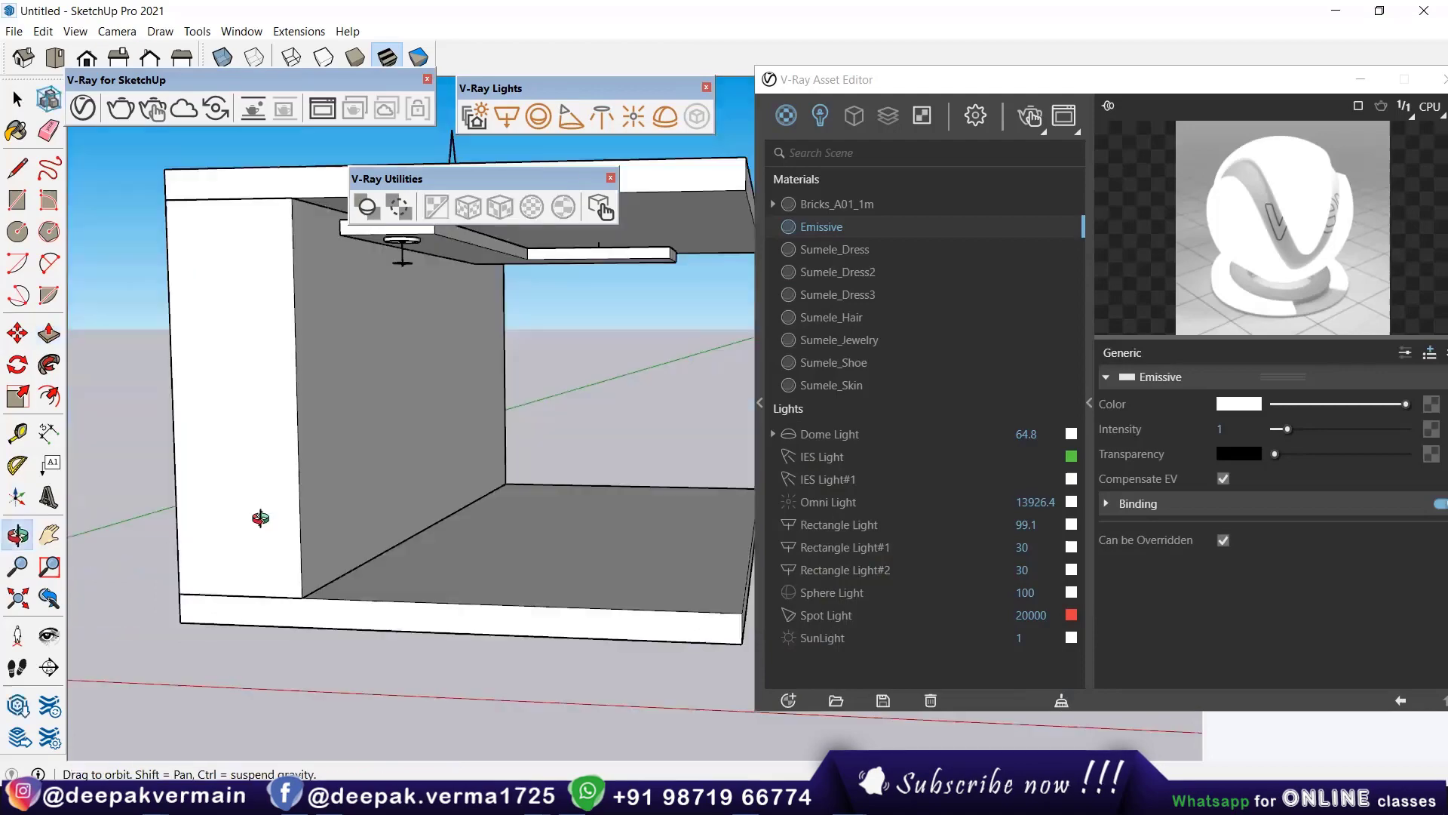
pyautogui.moveTo(371, 446)
pyautogui.mouseDown(button='middle')
pyautogui.moveTo(447, 394)
pyautogui.moveTo(392, 365)
pyautogui.mouseUp(button='middle')
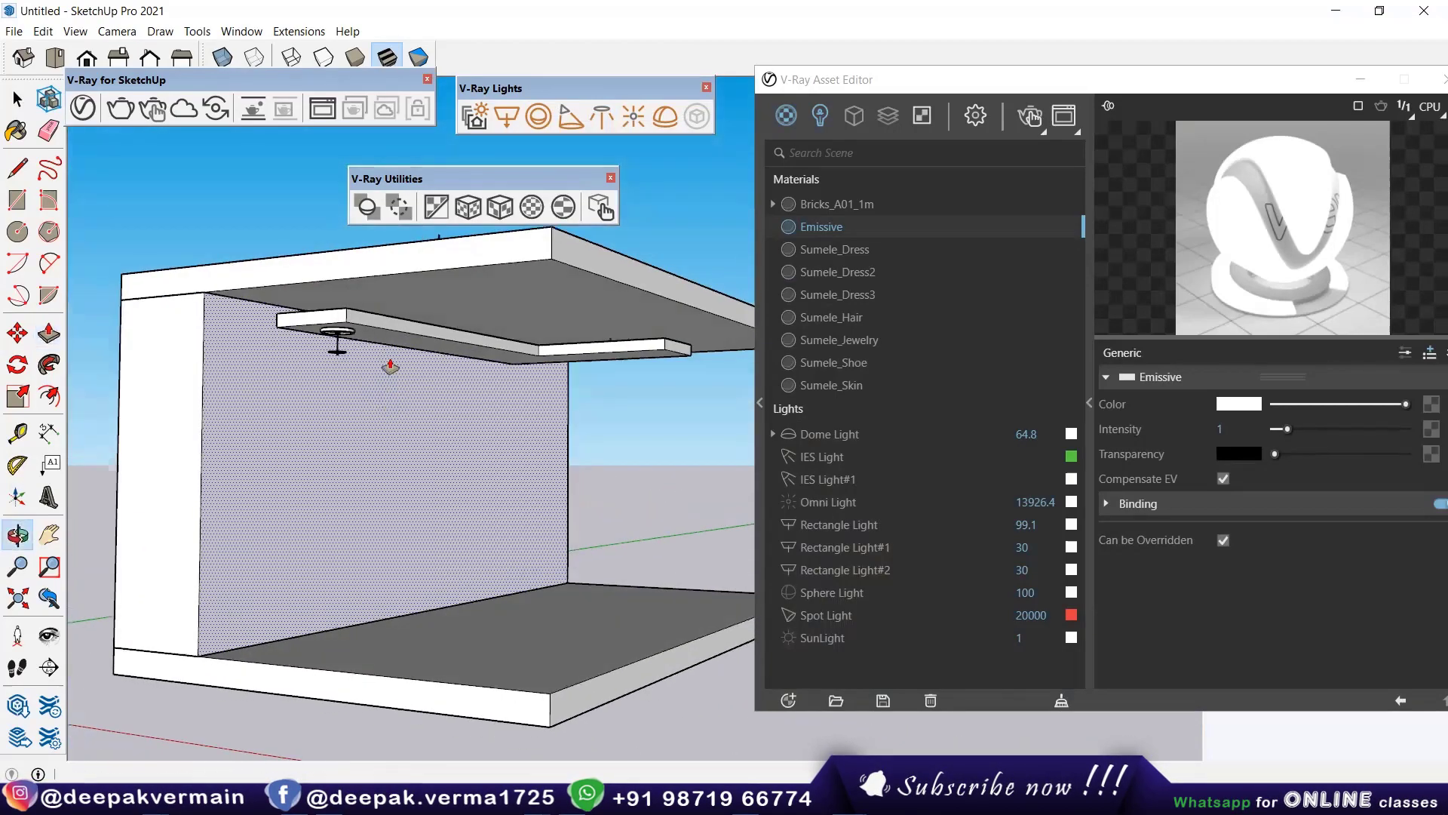
# Step: Render in V-Ray, then set IES Light#1's intensity to 100000 lm
pyautogui.click(155, 113)
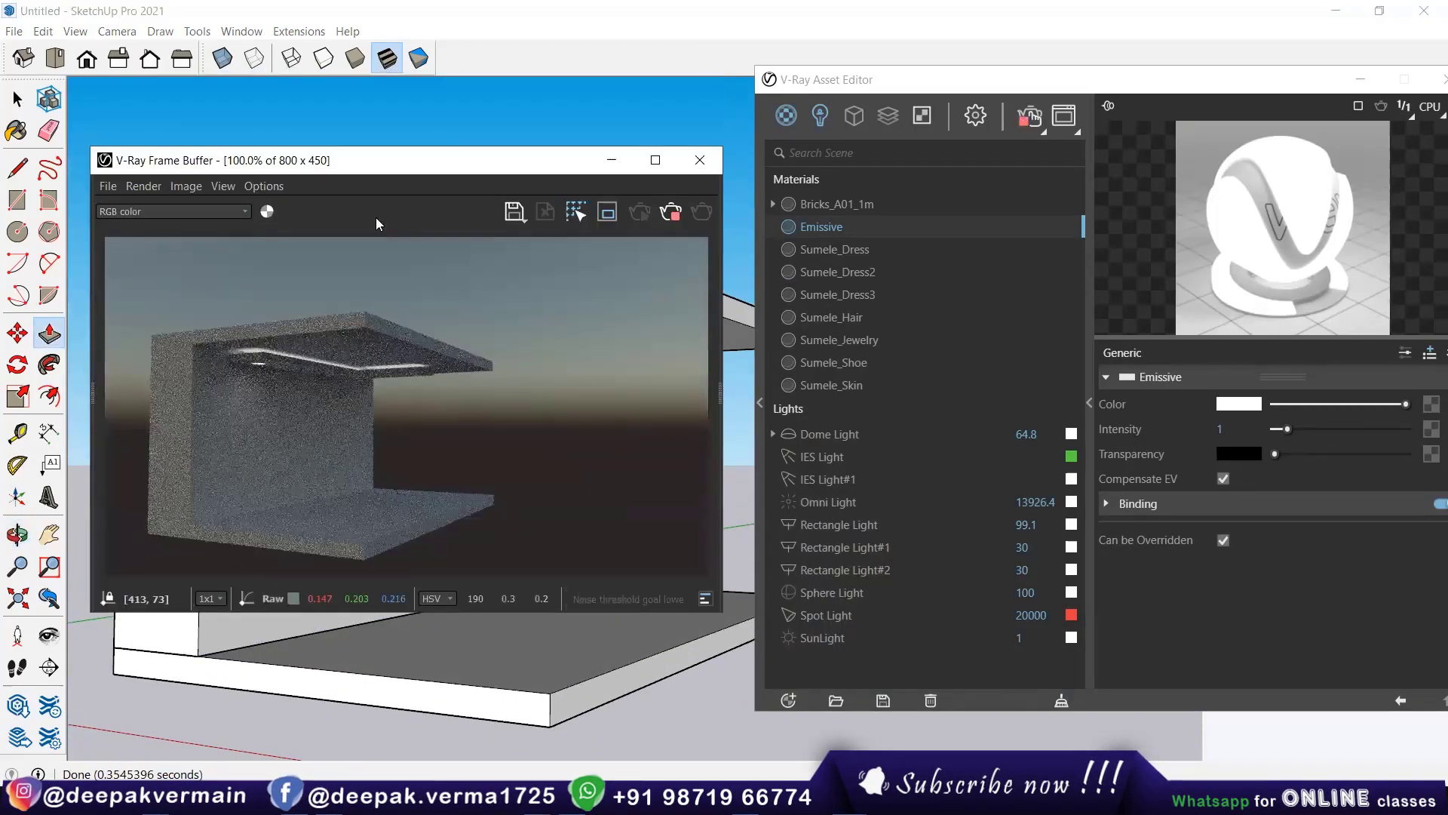
pyautogui.moveTo(371, 165)
pyautogui.mouseDown()
pyautogui.moveTo(403, 148)
pyautogui.moveTo(318, 446)
pyautogui.mouseUp()
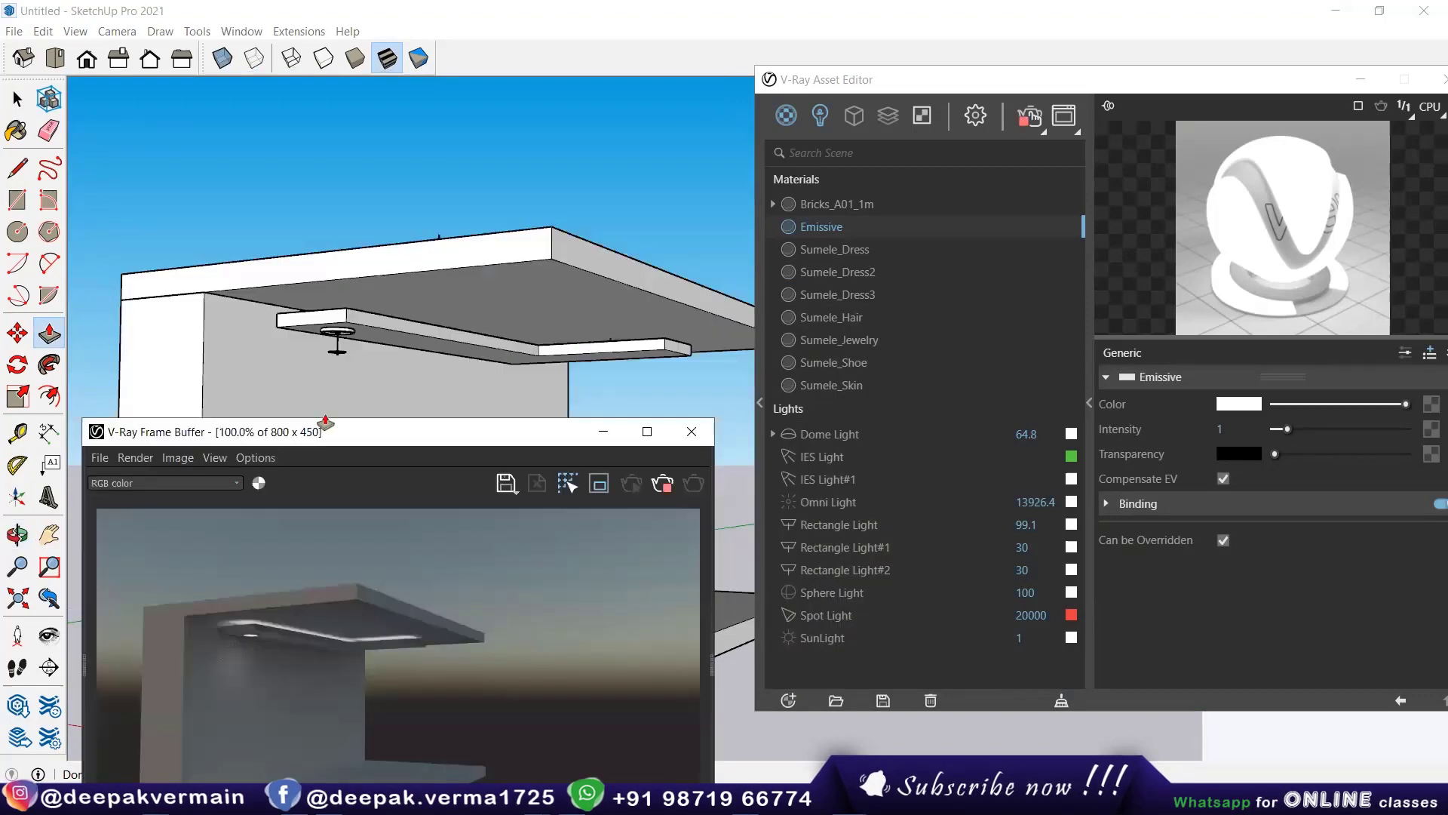
pyautogui.click(16, 100)
pyautogui.click(338, 339)
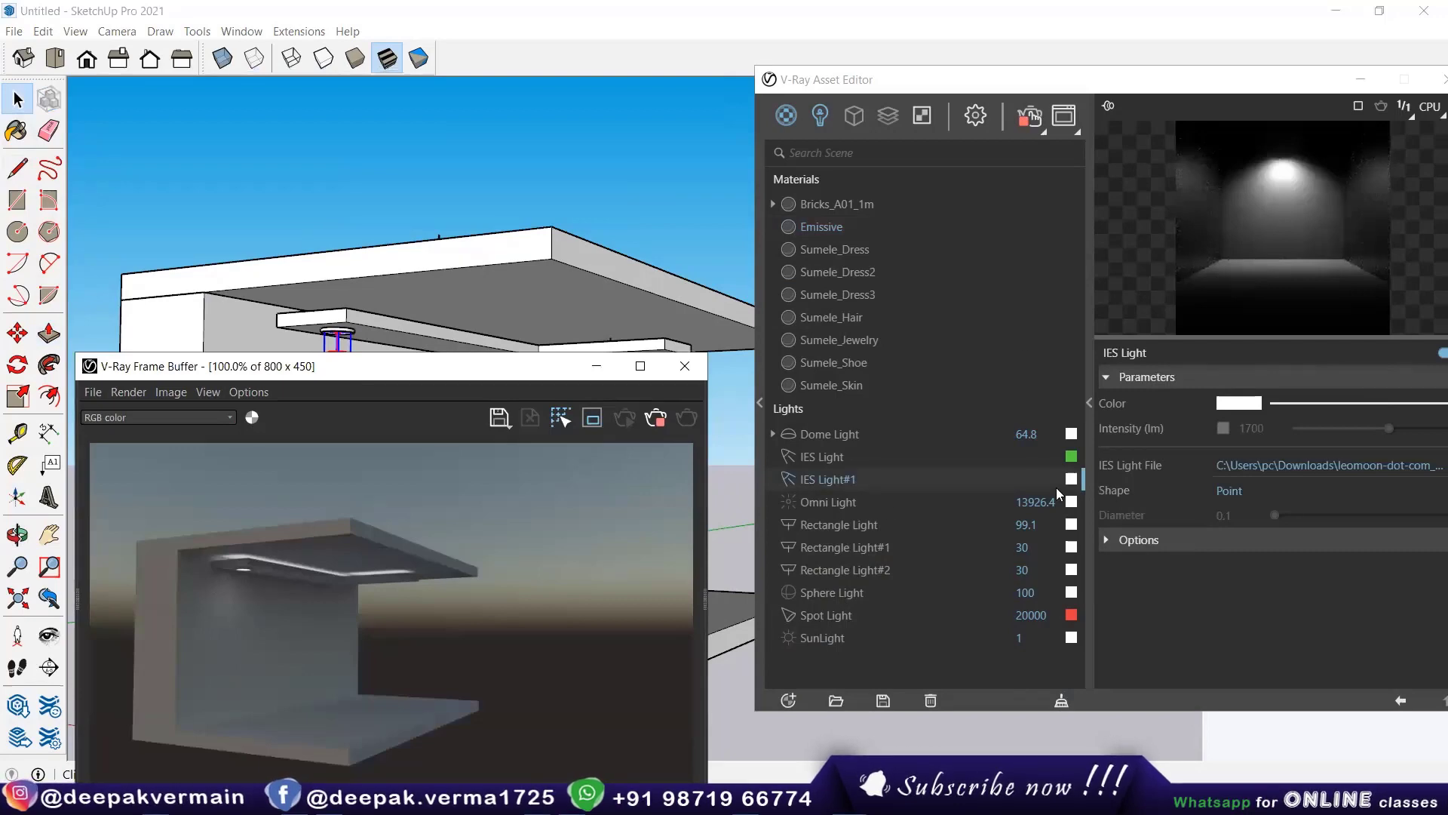
pyautogui.click(1222, 429)
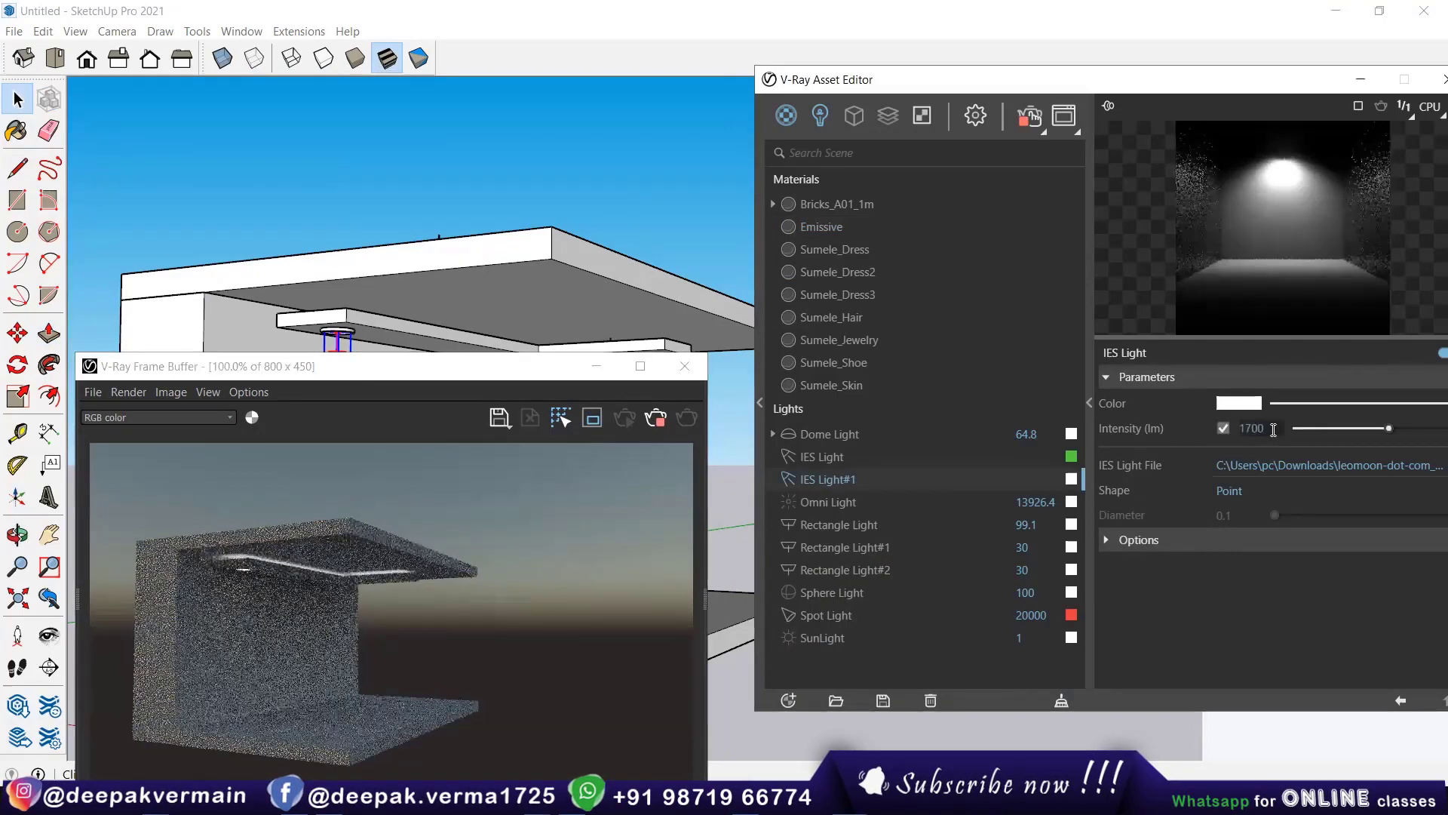
pyautogui.write('10000')
pyautogui.press('Return')
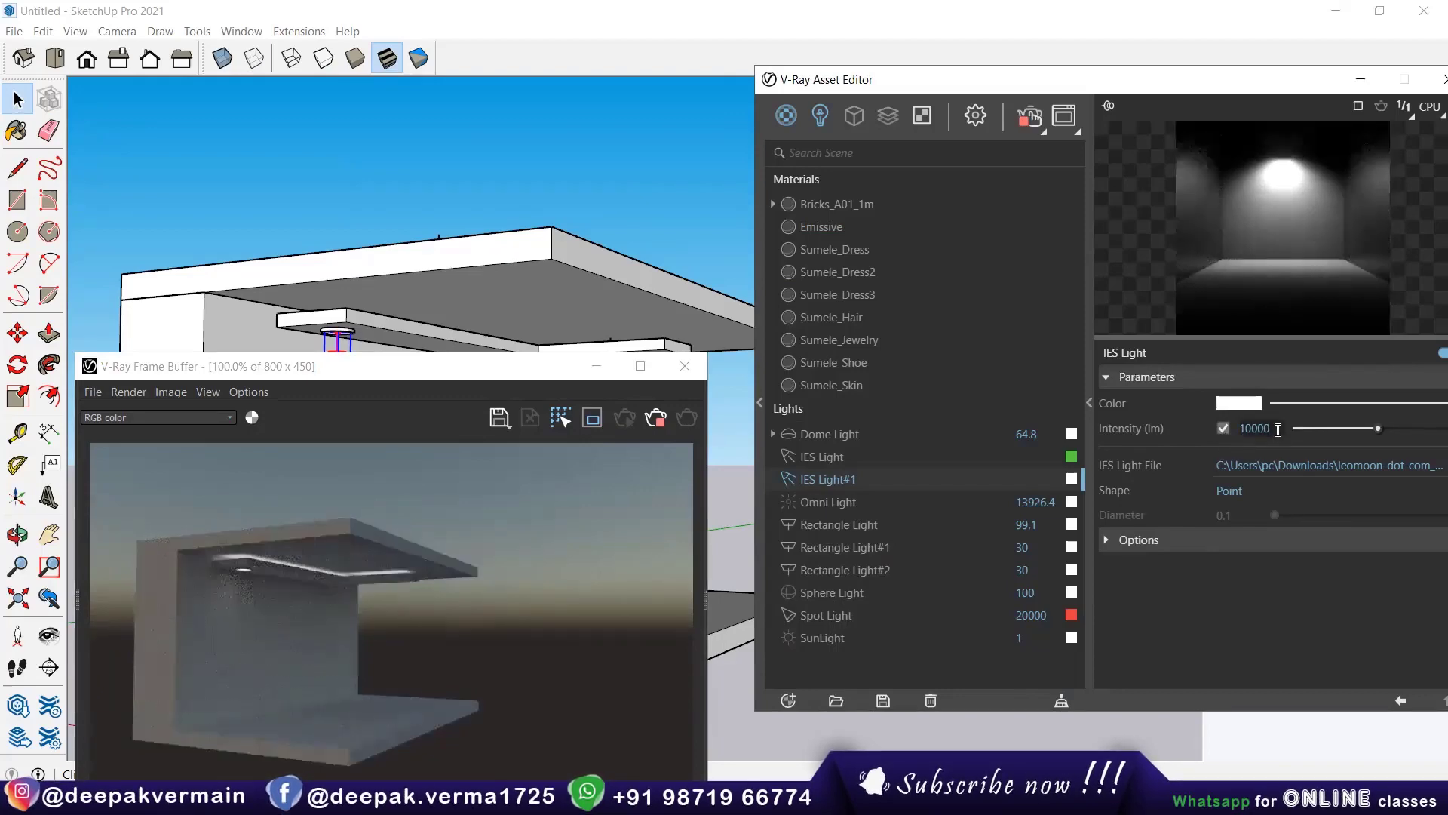
pyautogui.write('0')
pyautogui.press('Return')
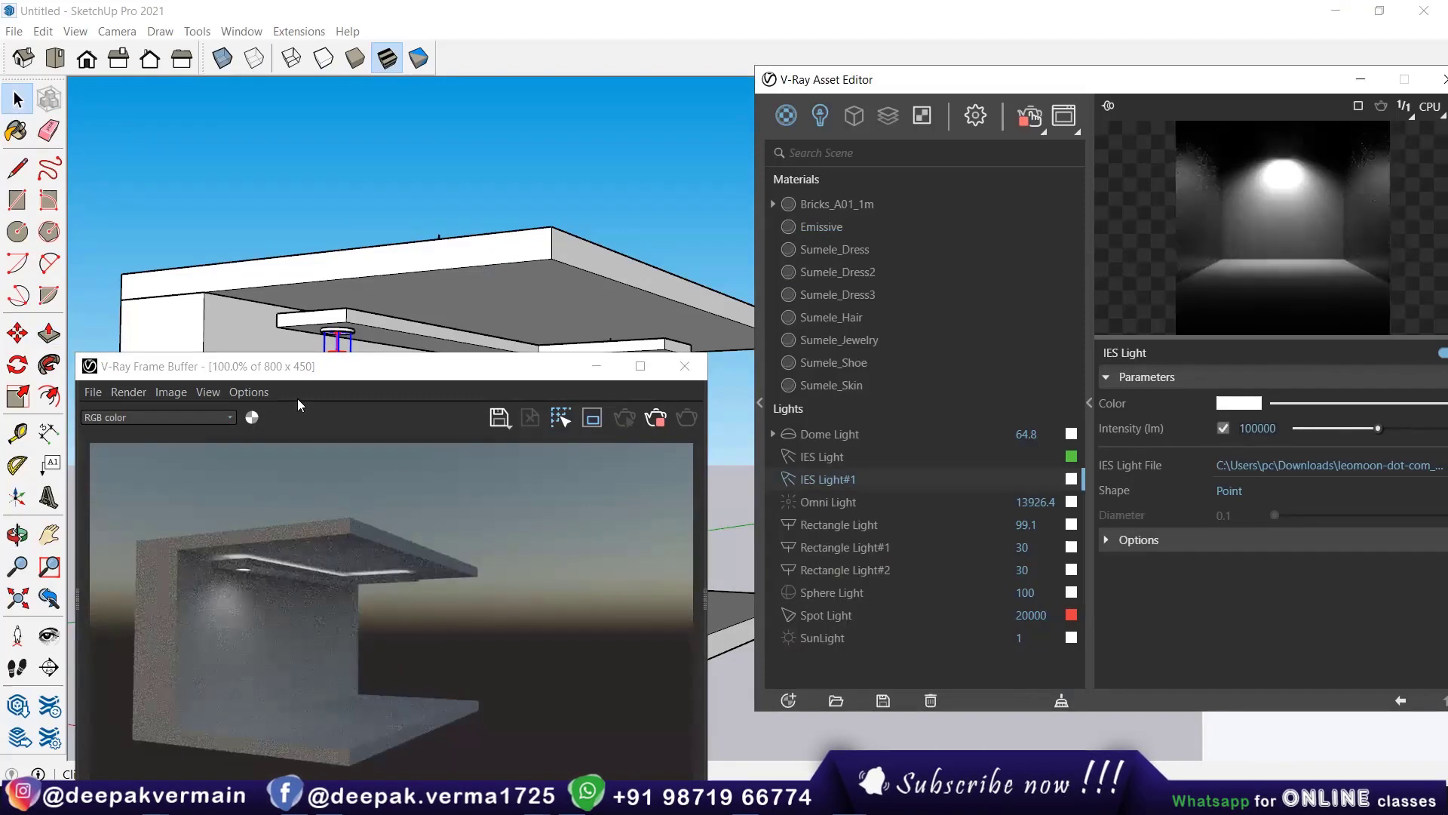
pyautogui.moveTo(321, 374); pyautogui.dragTo(342, 440)
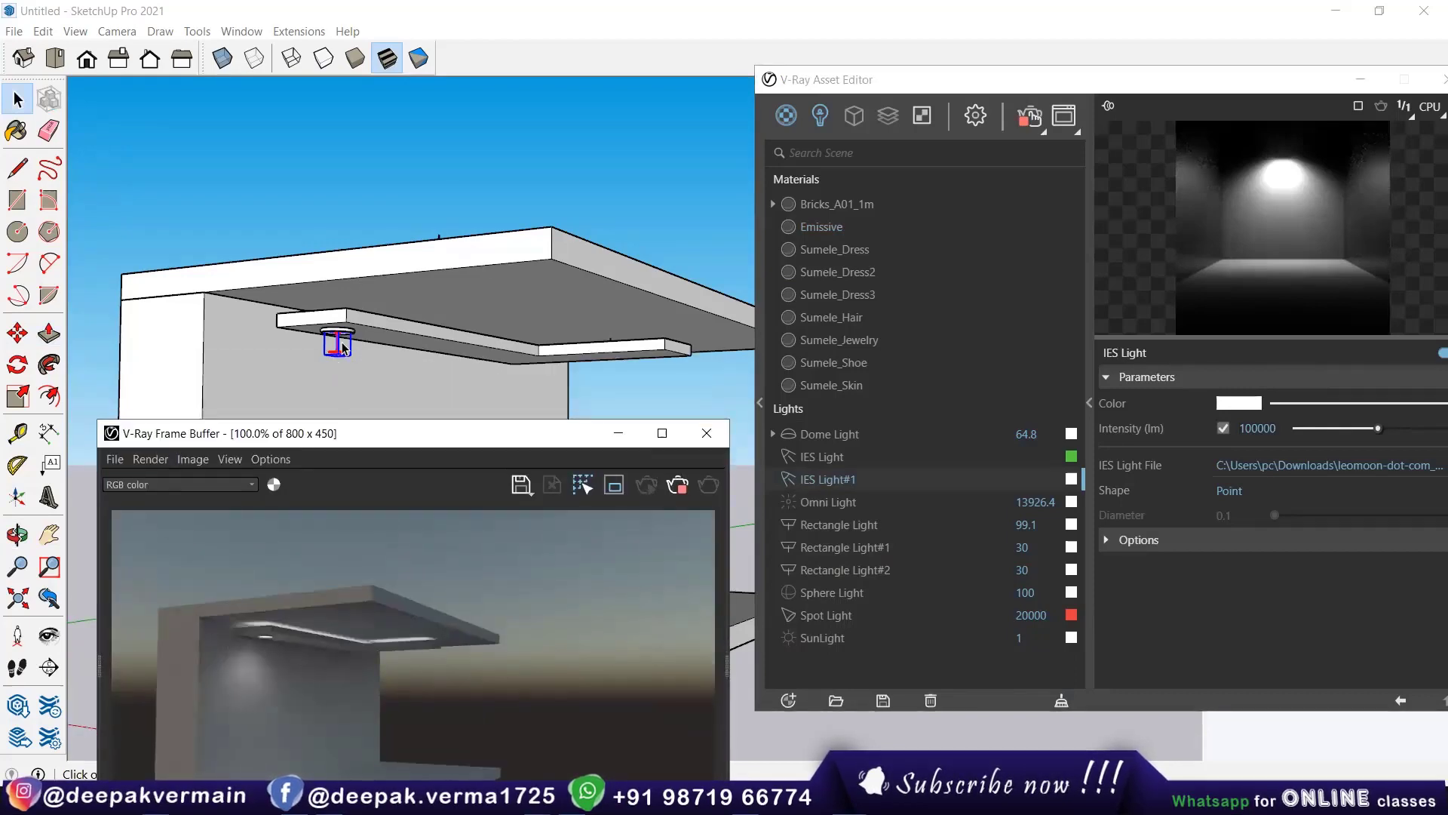
# Step: Orbit and zoom in on the ceiling downlight
pyautogui.moveTo(334, 347); pyautogui.dragTo(336, 263, button='middle')
pyautogui.scroll(2, 335, 263)
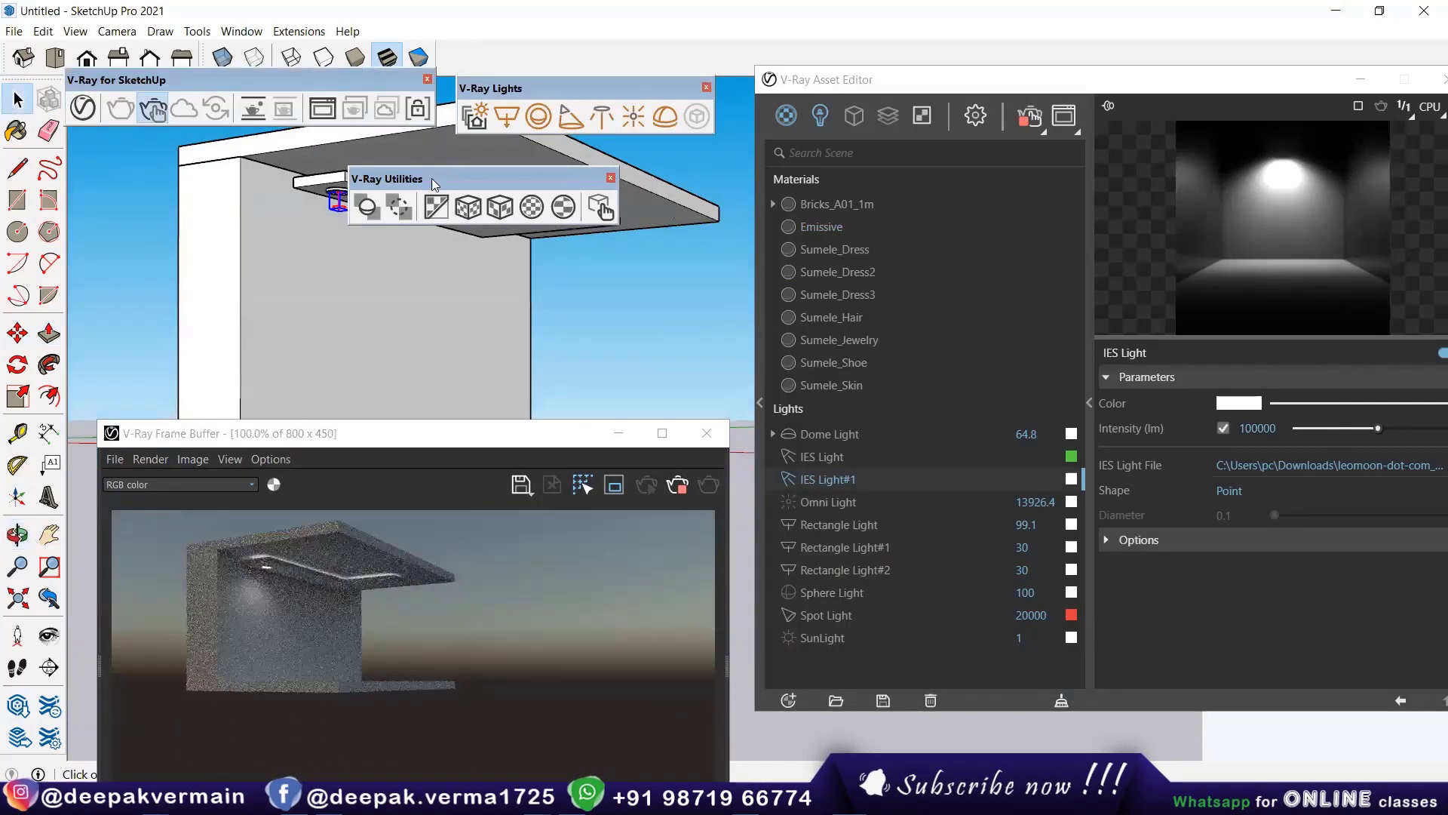
pyautogui.moveTo(393, 179); pyautogui.dragTo(522, 151)
pyautogui.scroll(2, 319, 215)
pyautogui.scroll(1, 343, 214)
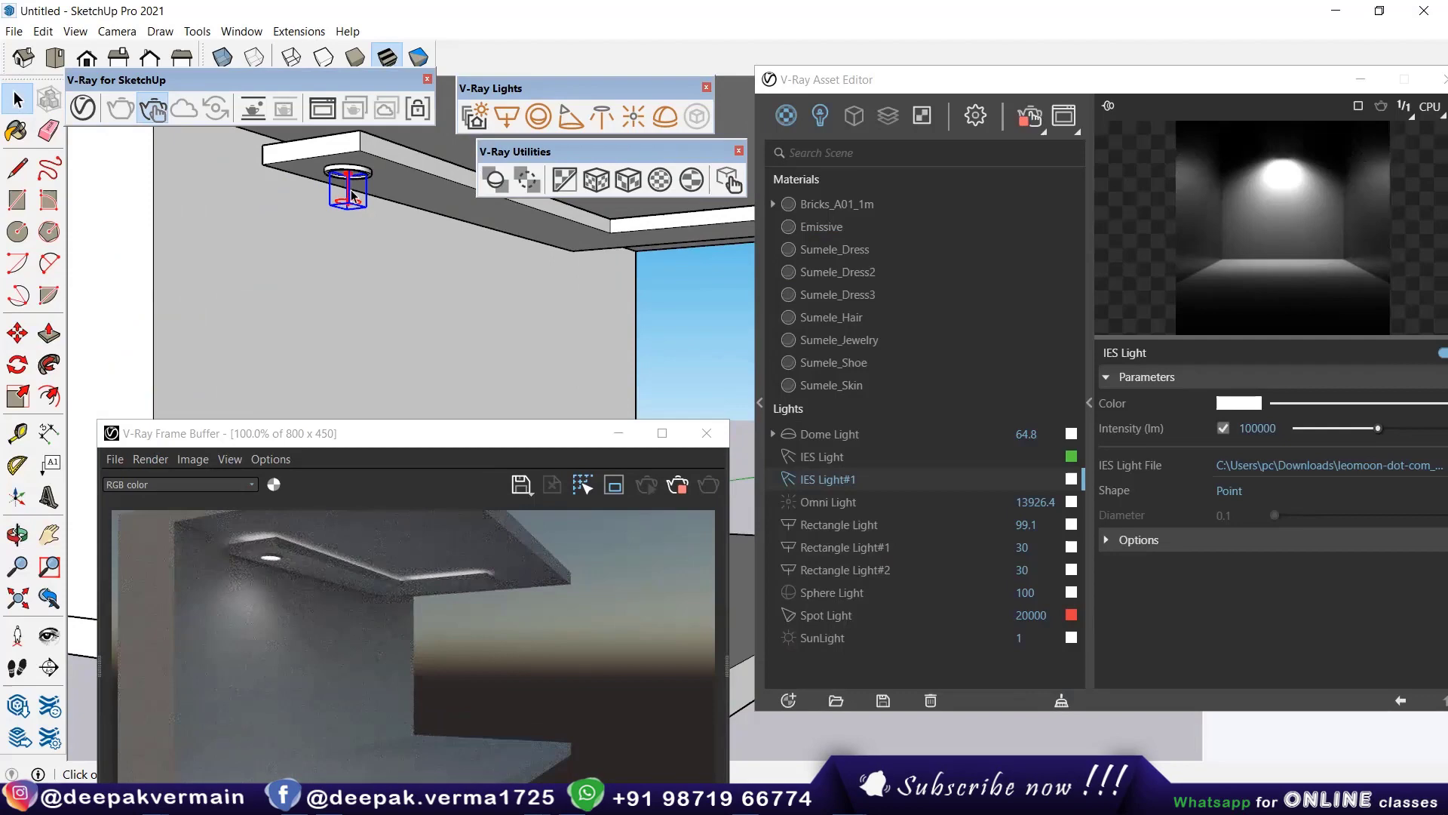
# Step: Move the IES light lower below the recess and slightly sideways, then switch to the browser
pyautogui.click(351, 196)
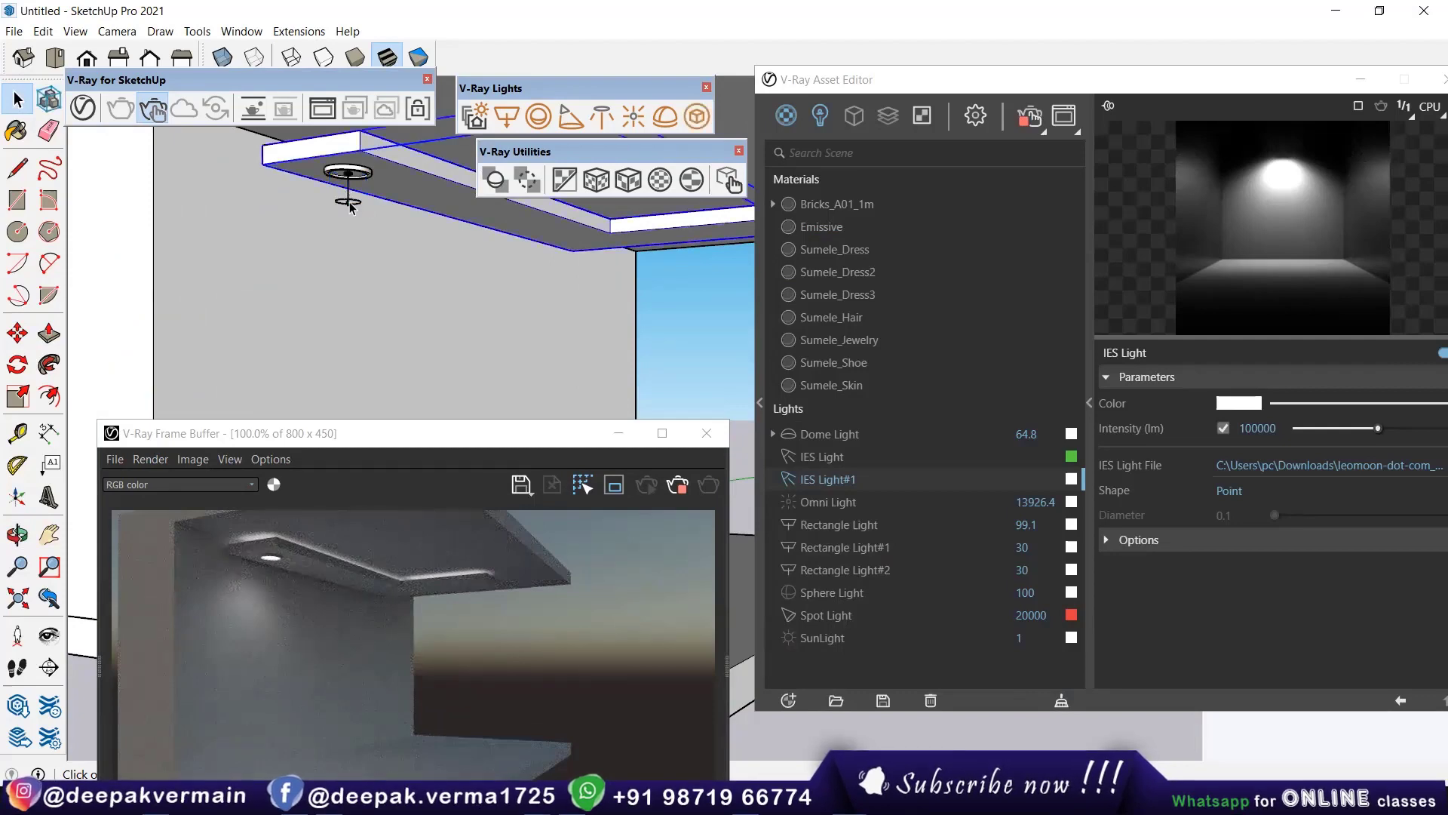
pyautogui.click(349, 206)
pyautogui.press('m')
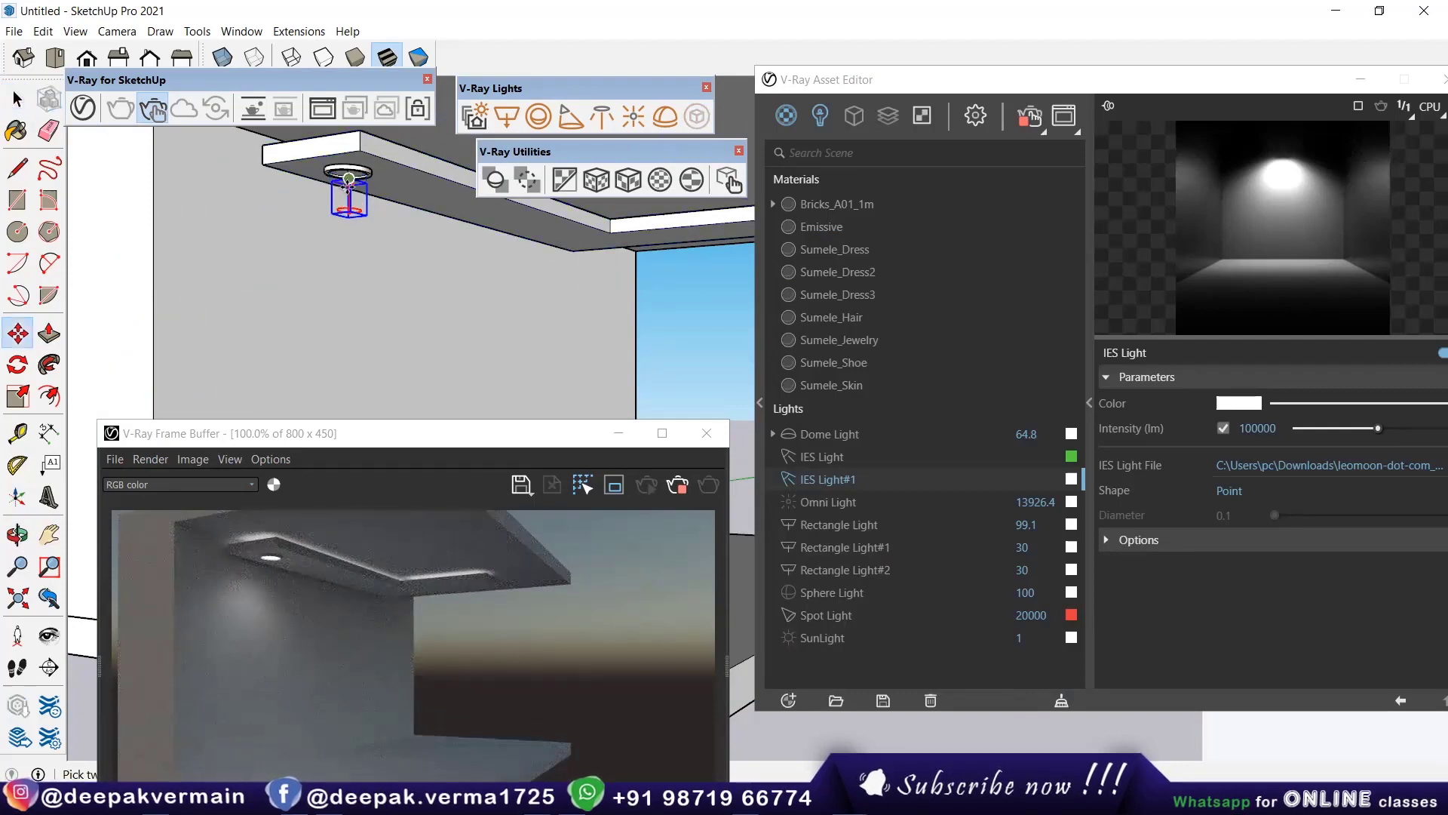
pyautogui.click(348, 181)
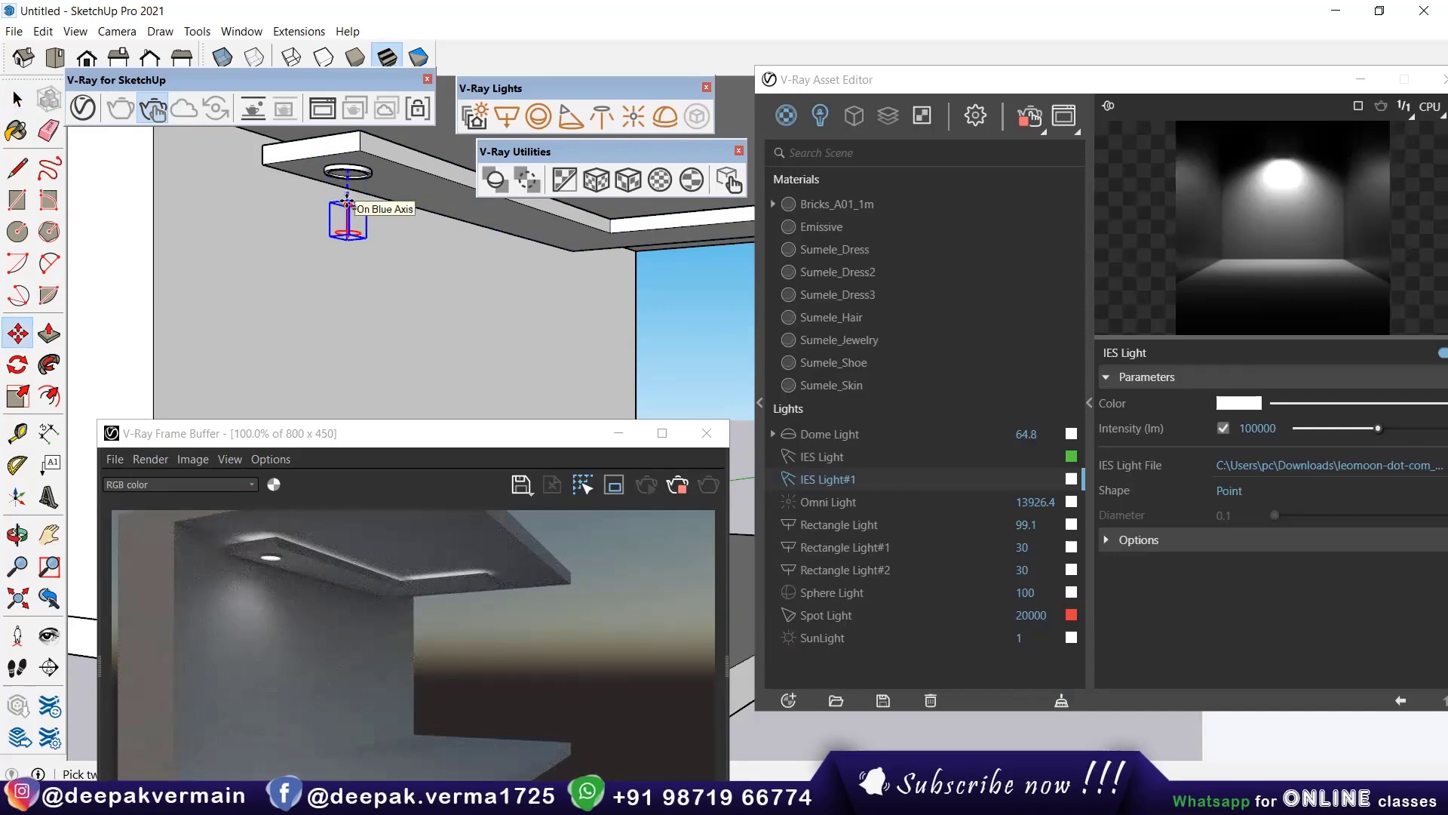
pyautogui.click(348, 204)
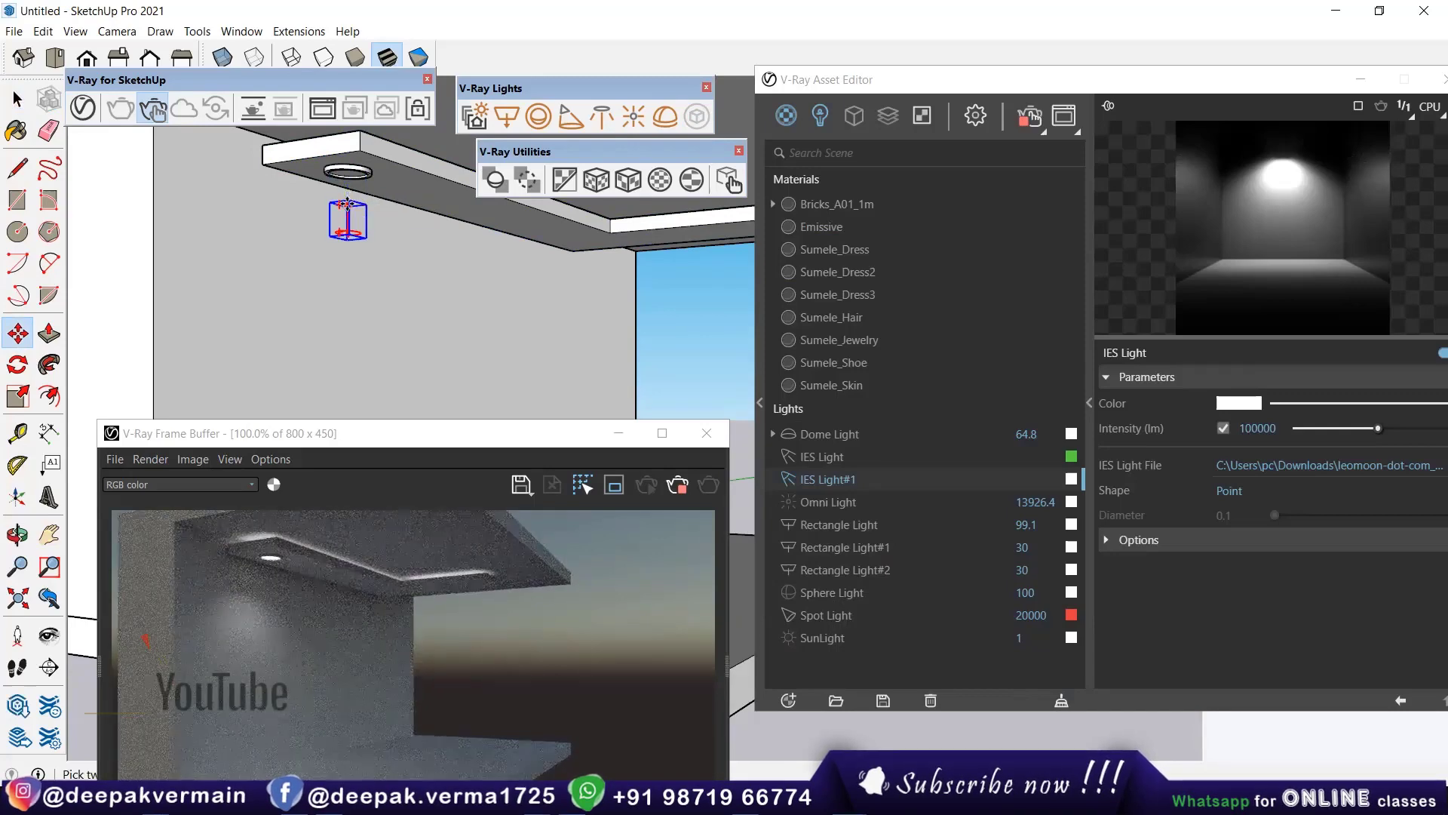
pyautogui.click(332, 203)
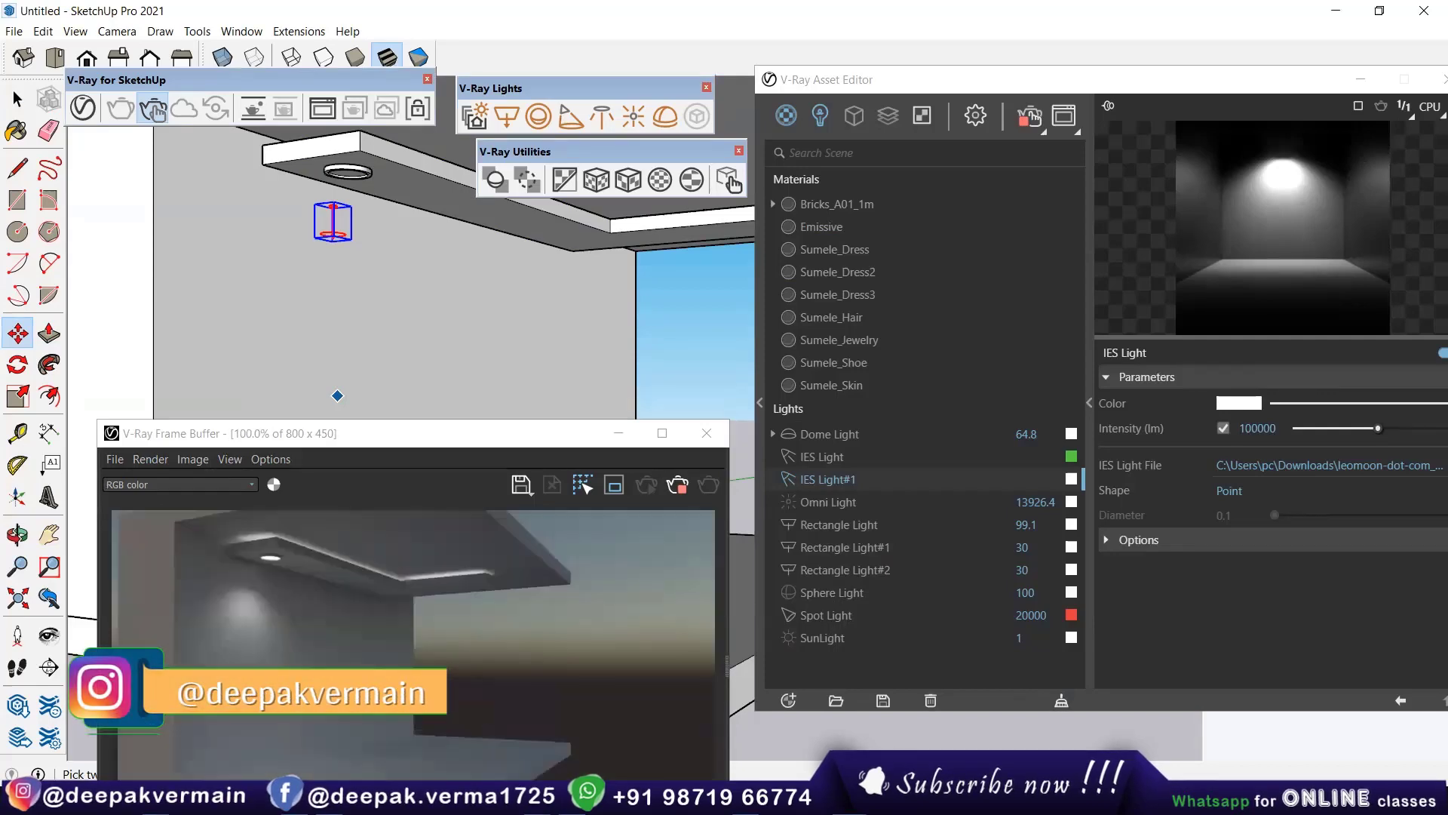
pyautogui.hotkey('alt', 'Tab')
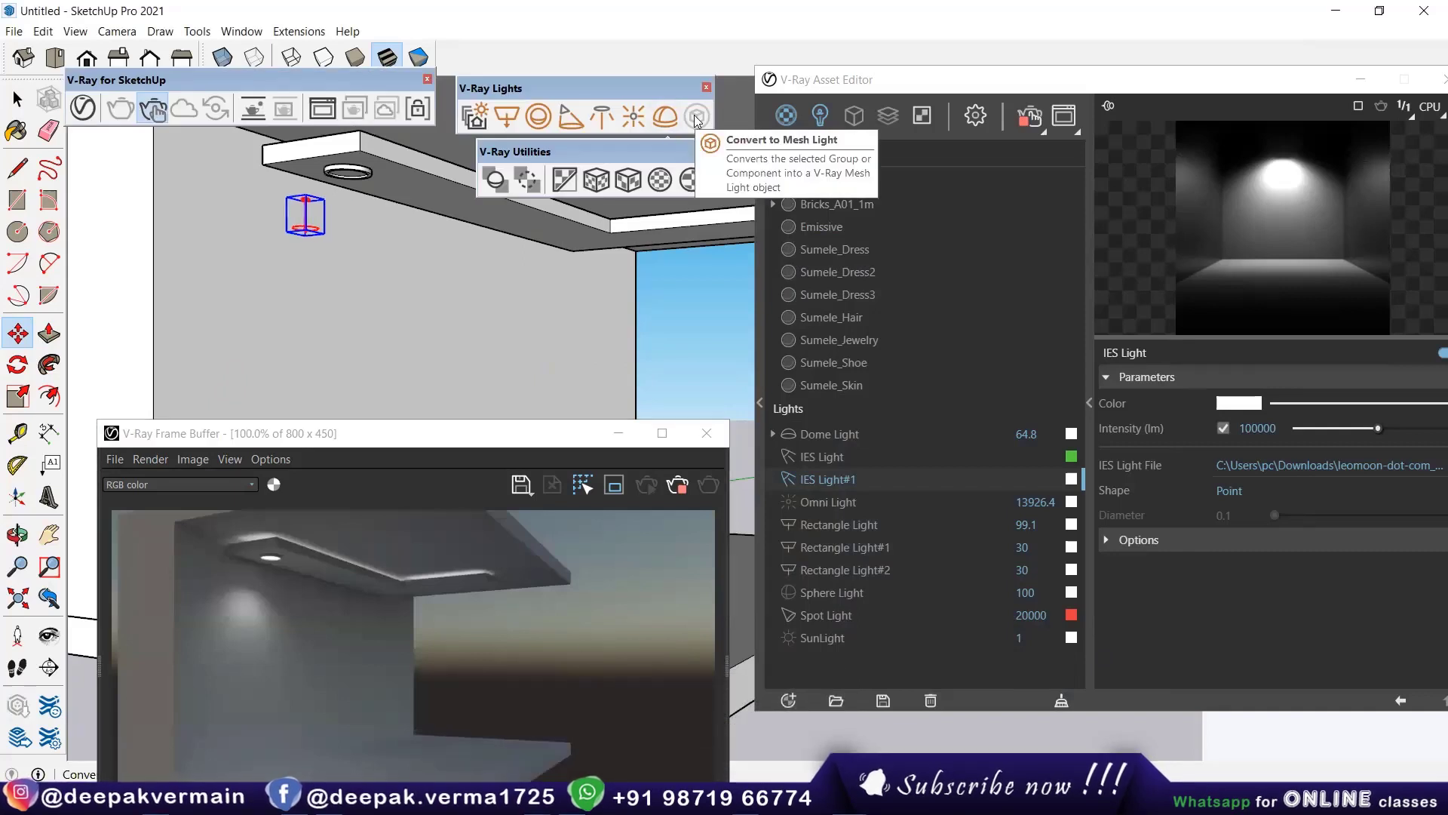
# Step: Close the render preview and make the left side board a component
pyautogui.click(704, 433)
pyautogui.moveTo(564, 363); pyautogui.dragTo(562, 419, button='middle')
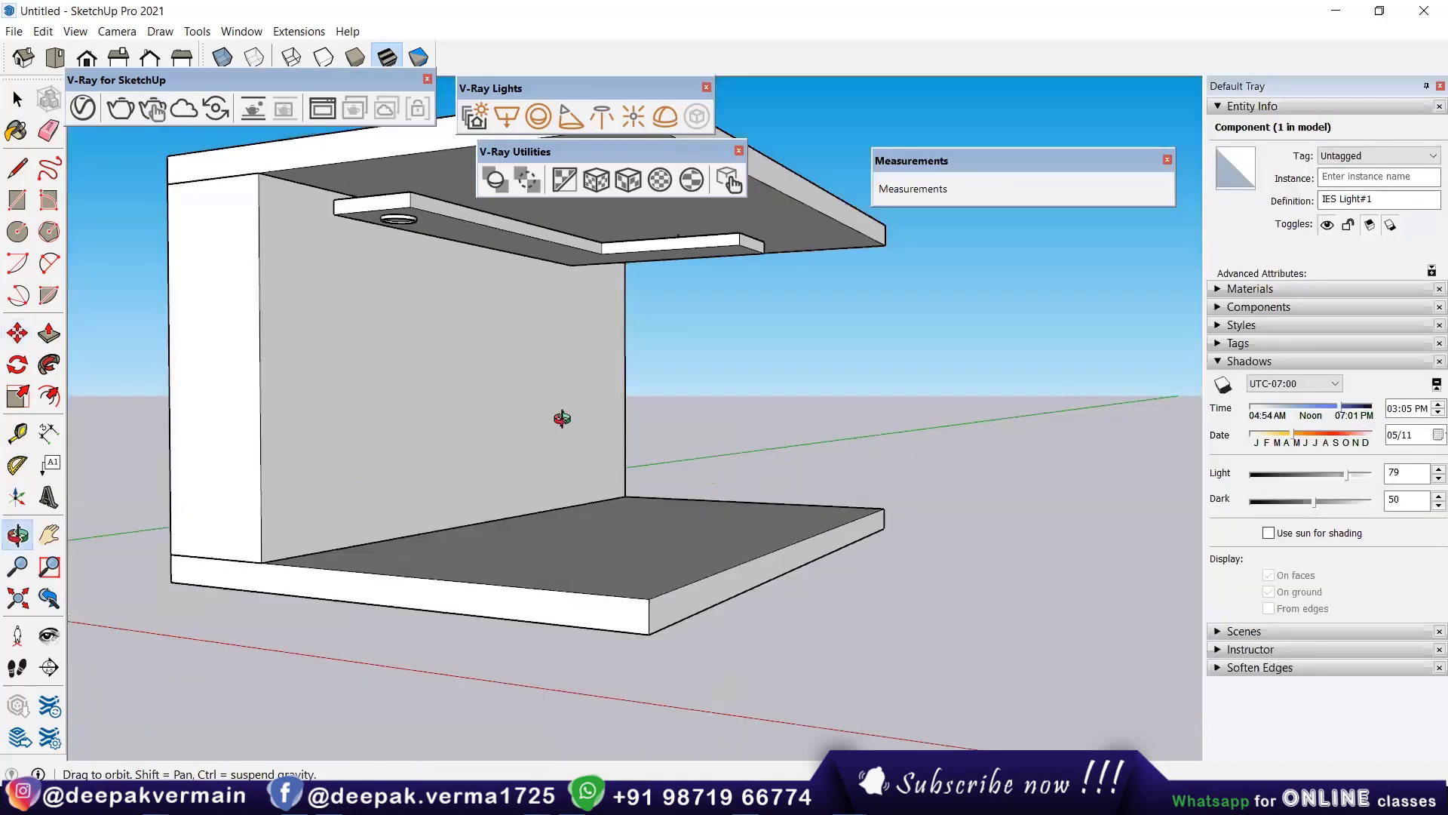
pyautogui.moveTo(454, 382)
pyautogui.mouseDown(button='middle')
pyautogui.moveTo(425, 354)
pyautogui.moveTo(436, 337)
pyautogui.moveTo(419, 351)
pyautogui.mouseUp(button='middle')
pyautogui.press('space')
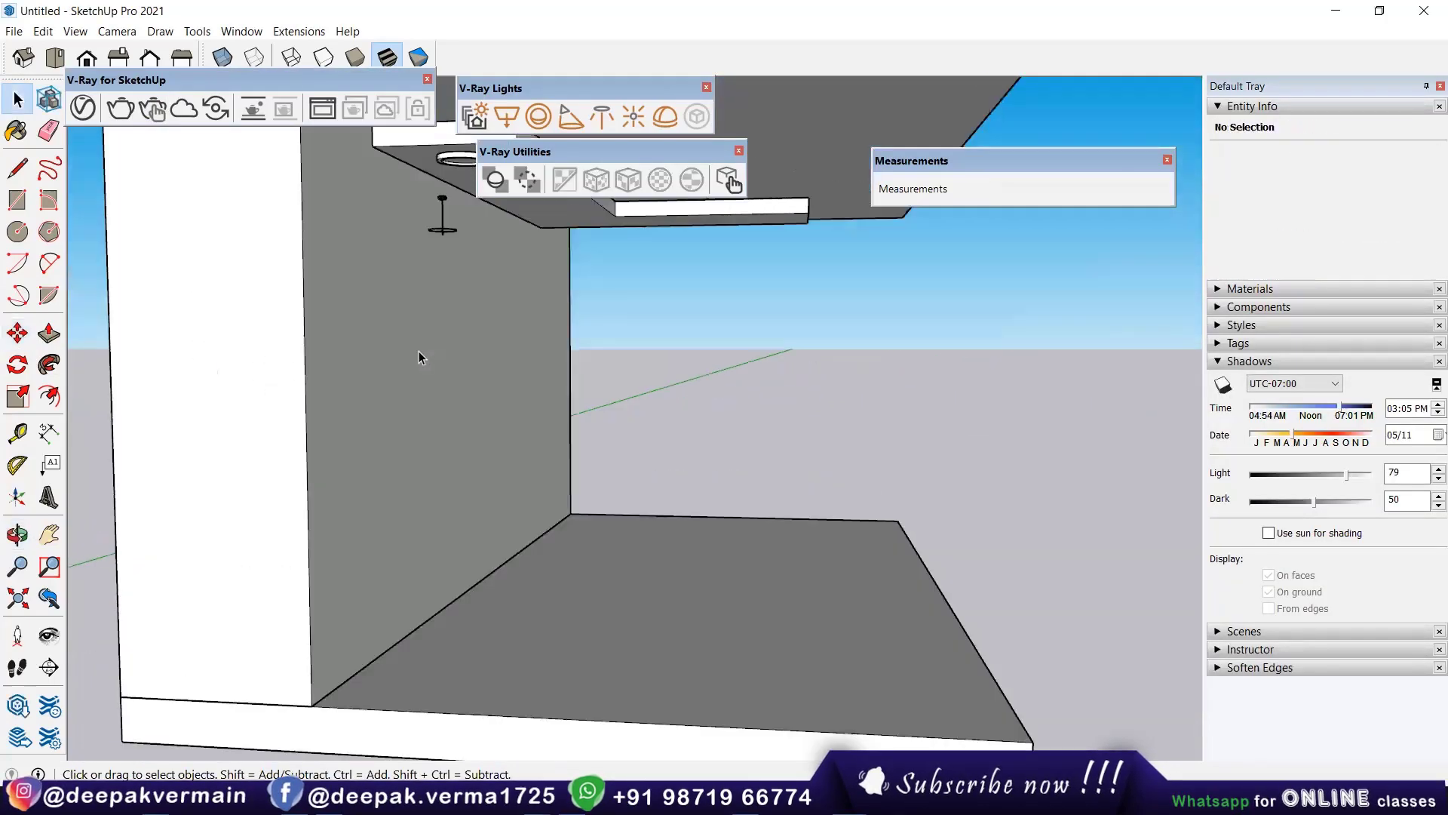
pyautogui.scroll(-3, 418, 351)
pyautogui.scroll(-1, 383, 350)
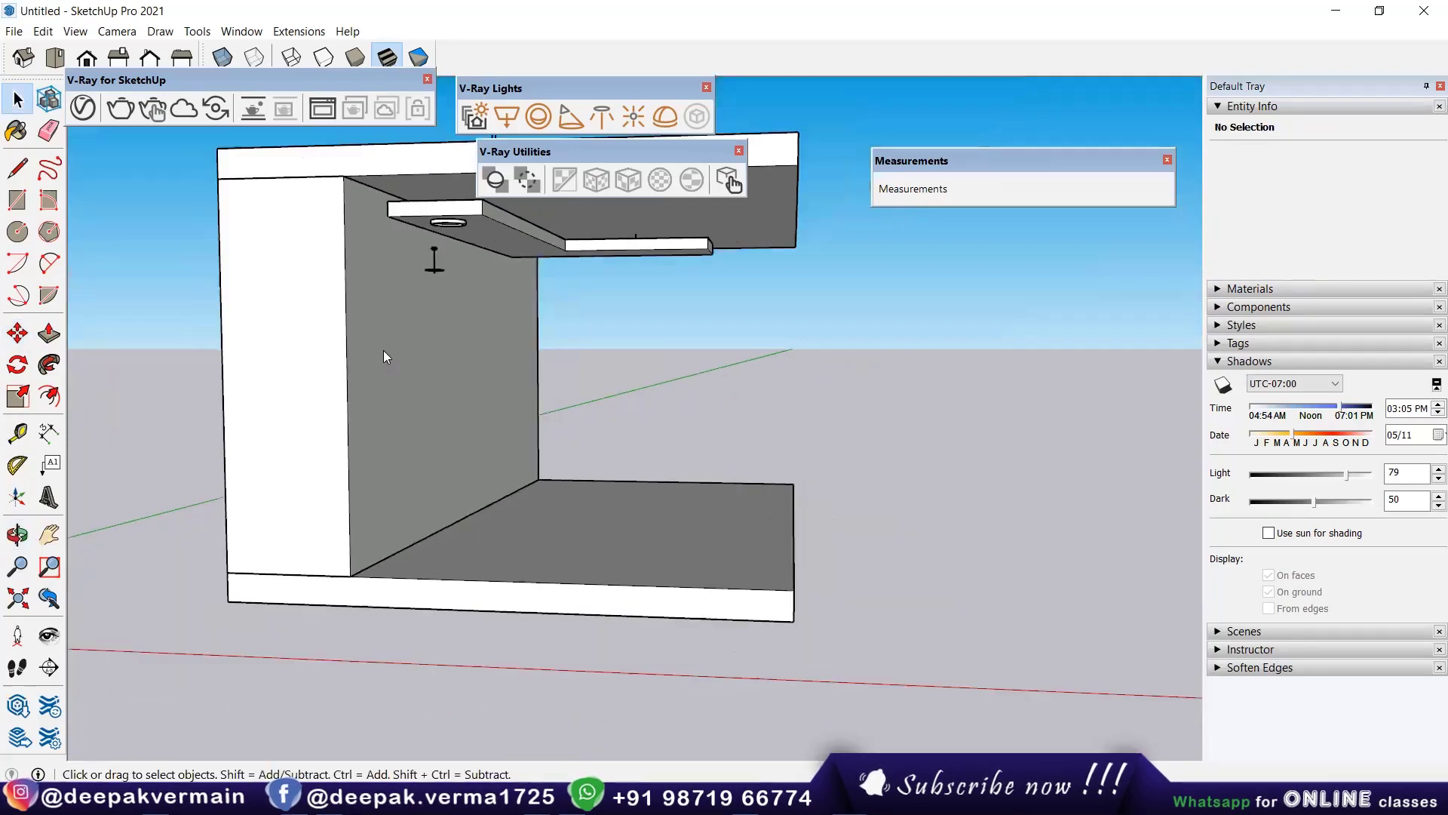
pyautogui.tripleClick(434, 488)
pyautogui.rightClick(436, 483)
pyautogui.click(453, 474)
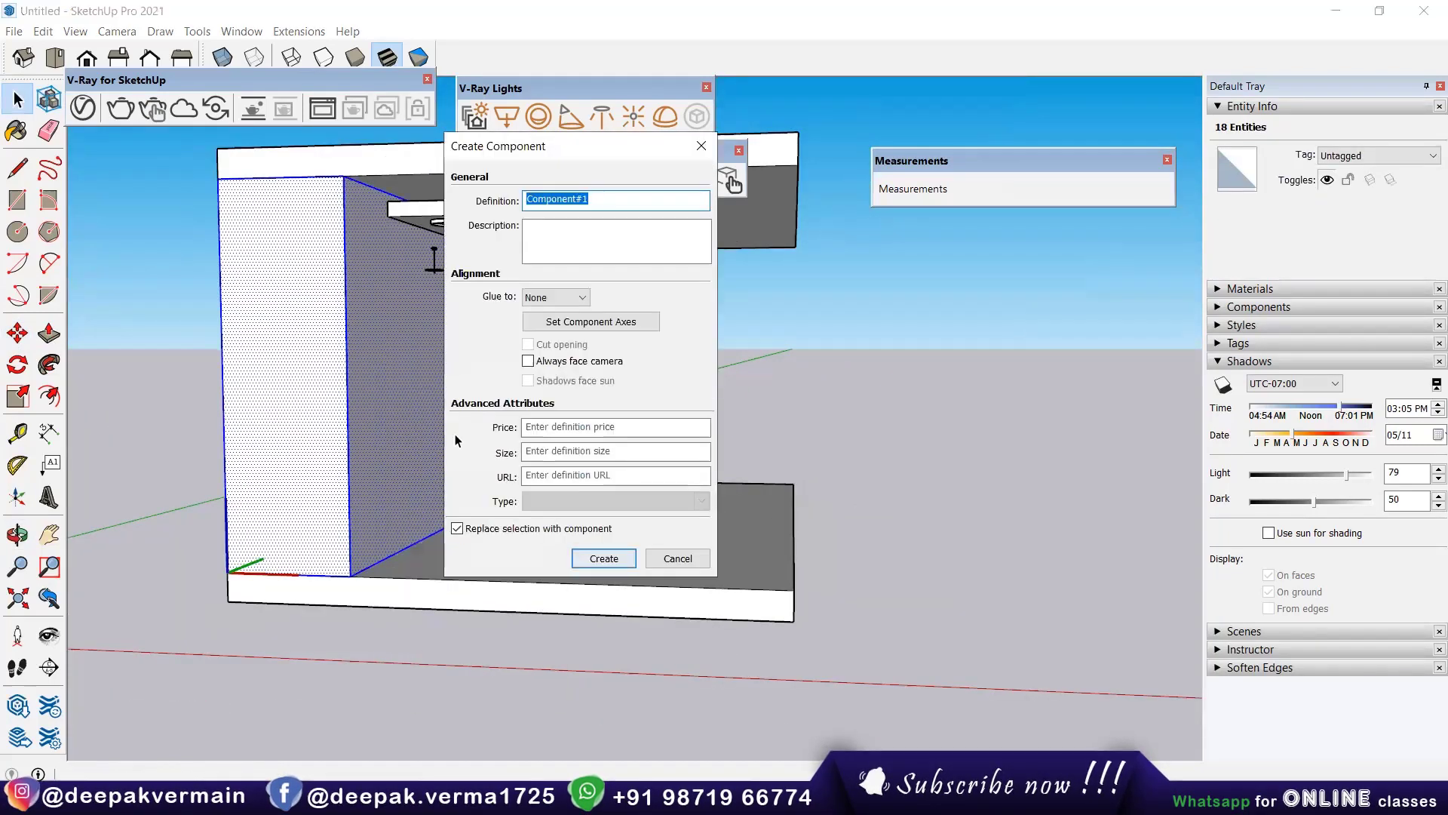
pyautogui.press('Return')
# Step: Draw a 4 1/2" circle, pull it into a long cylinder, and make it a component
pyautogui.scroll(1, 360, 348)
pyautogui.press('c')
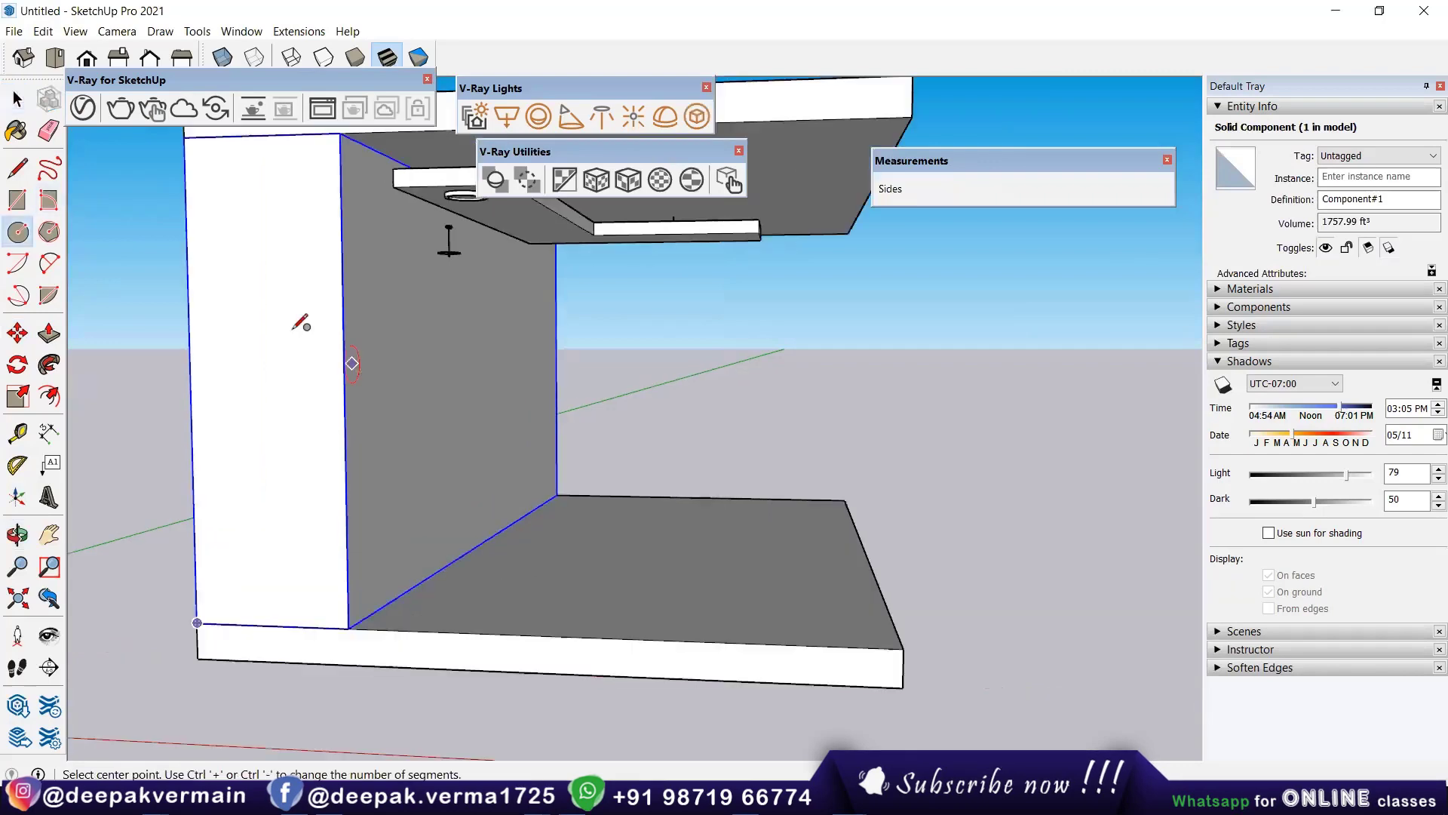
pyautogui.click(271, 314)
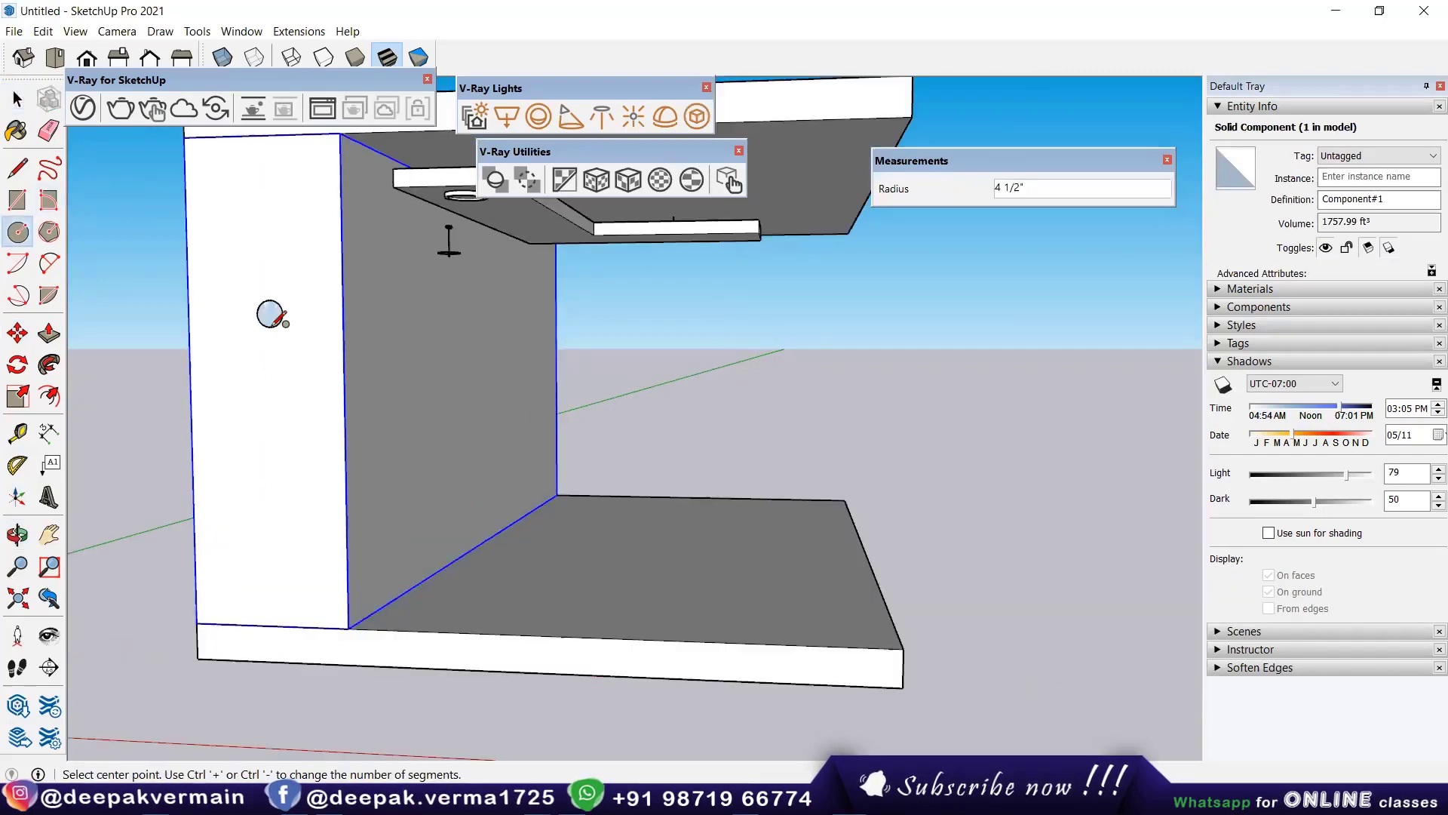
pyautogui.click(280, 323)
pyautogui.moveTo(212, 441); pyautogui.dragTo(108, 474, button='middle')
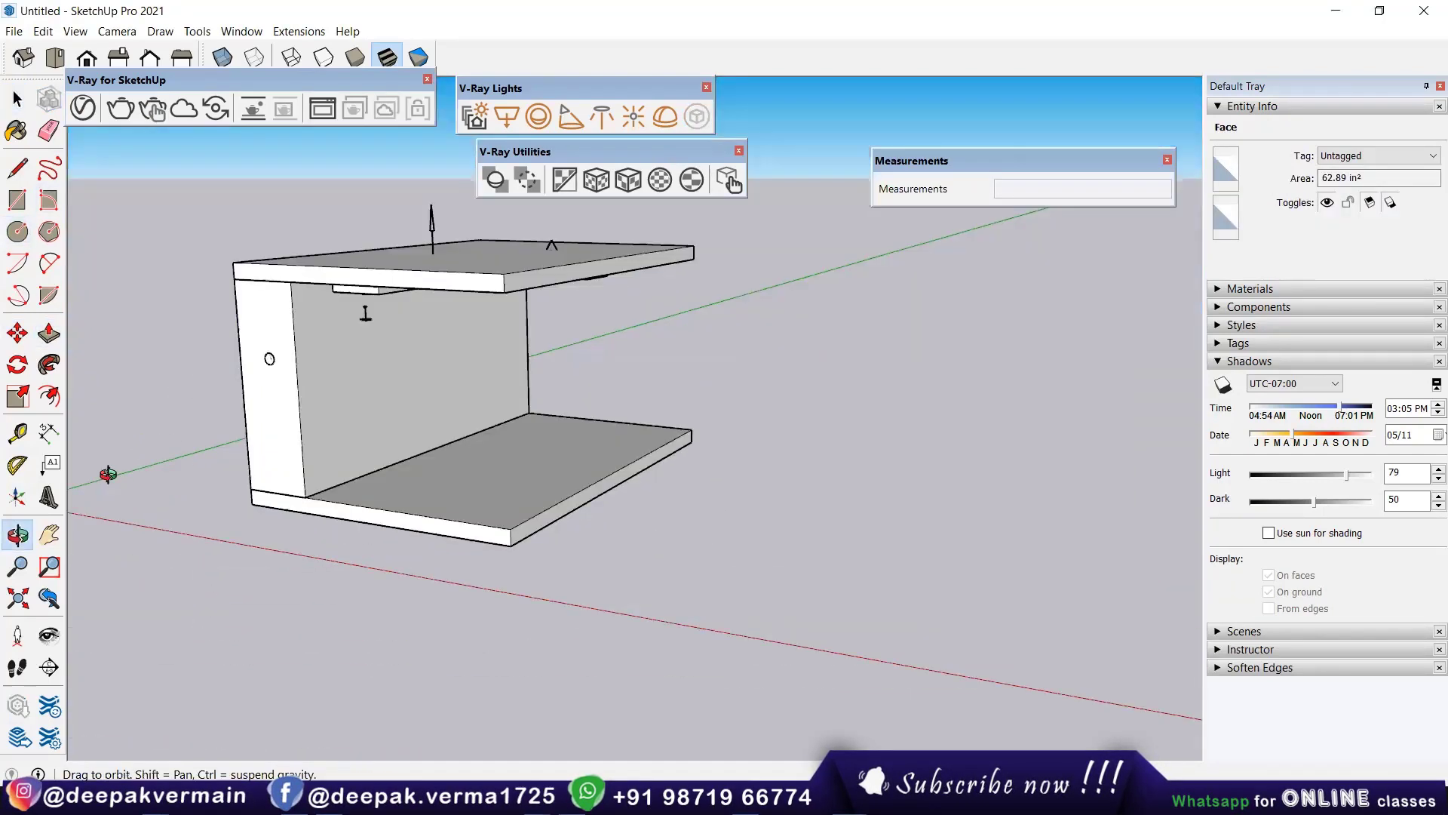
pyautogui.press('p')
pyautogui.moveTo(271, 356); pyautogui.dragTo(206, 397)
pyautogui.press('space')
pyautogui.click(157, 383)
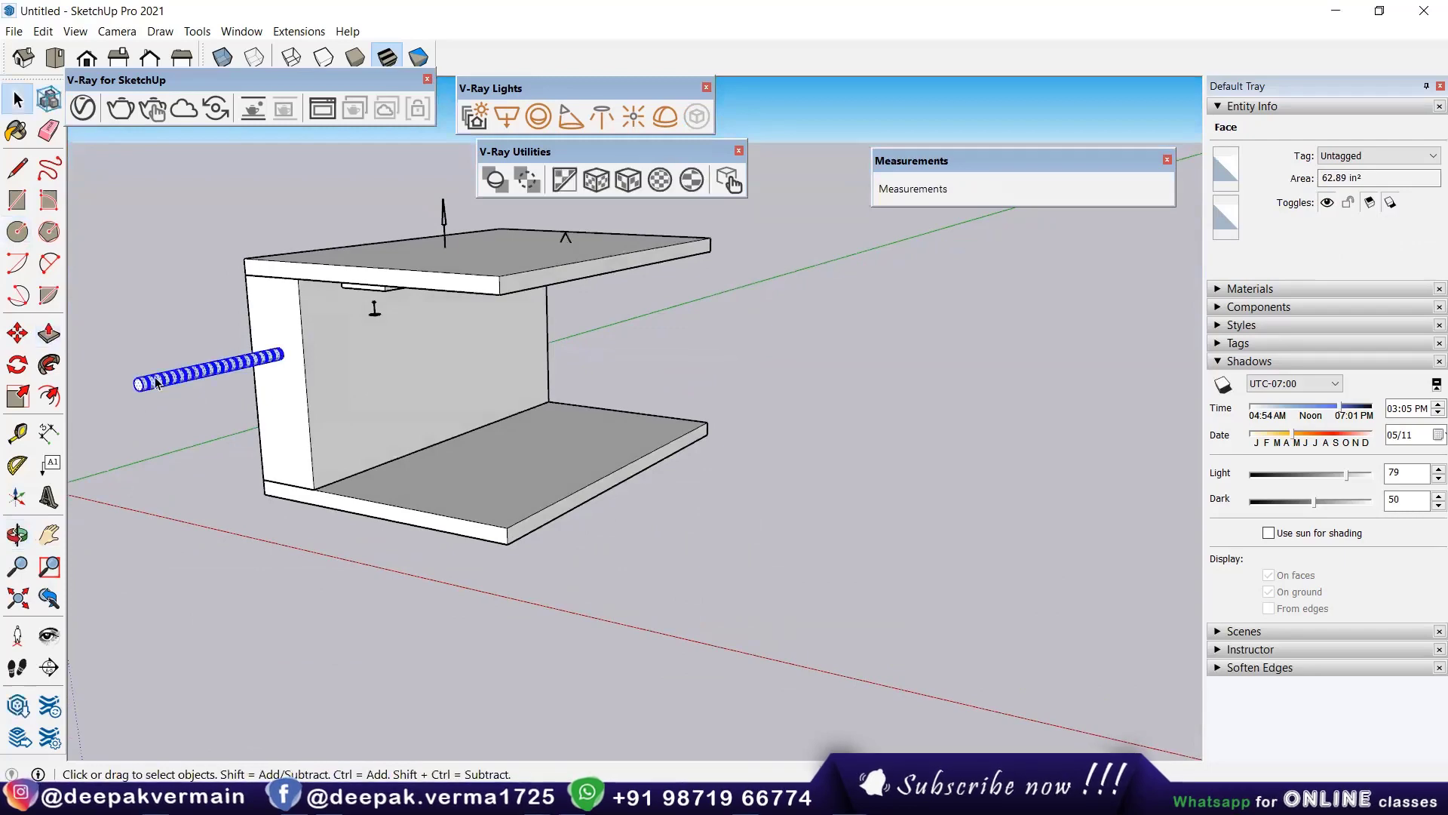
pyautogui.rightClick(157, 382)
pyautogui.click(224, 498)
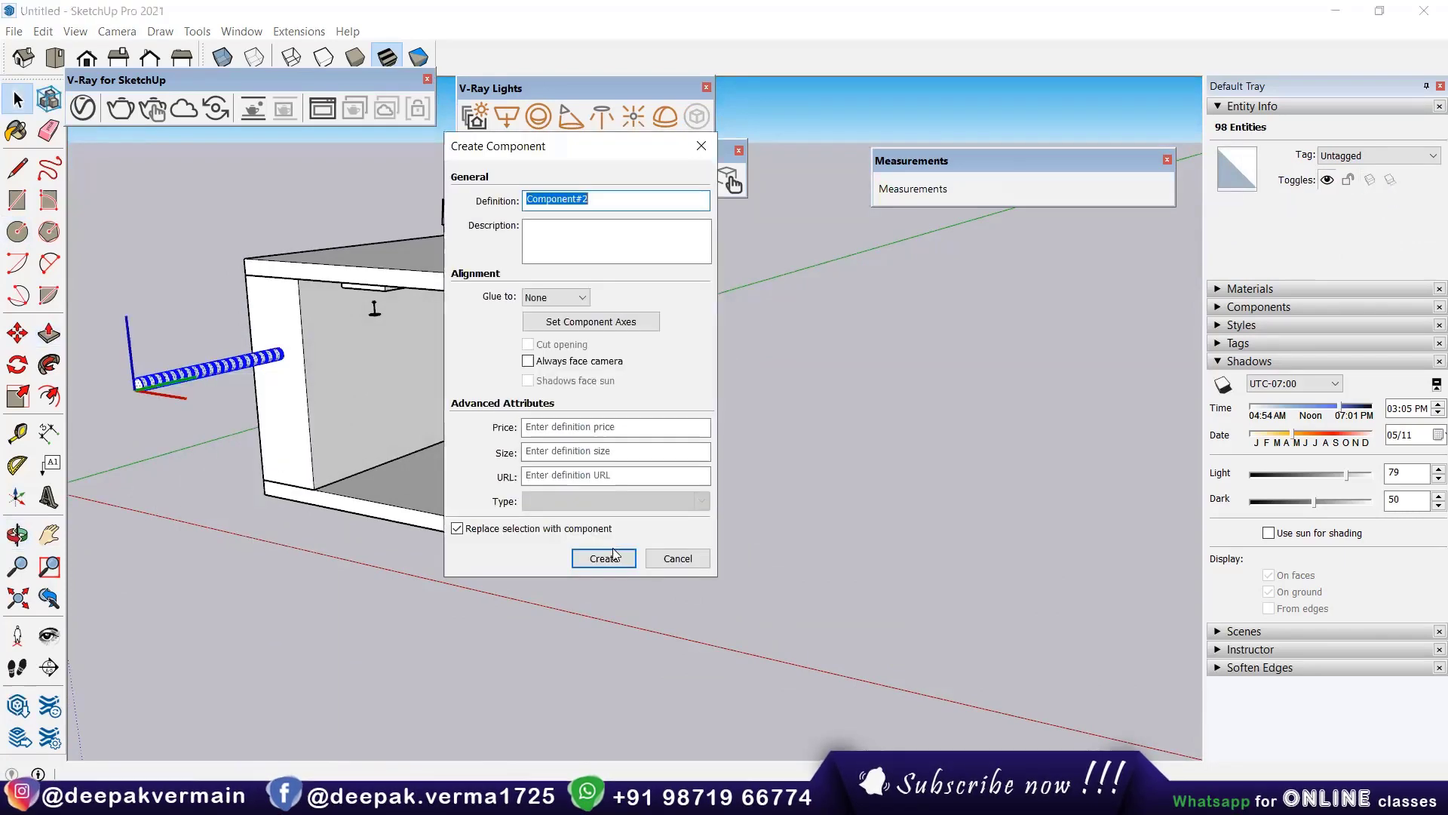
pyautogui.press('Return')
# Step: Move the tube component onto the back wall, lying horizontally
pyautogui.moveTo(210, 430)
pyautogui.mouseDown(button='middle')
pyautogui.moveTo(478, 460)
pyautogui.moveTo(314, 445)
pyautogui.mouseUp(button='middle')
pyautogui.press('m')
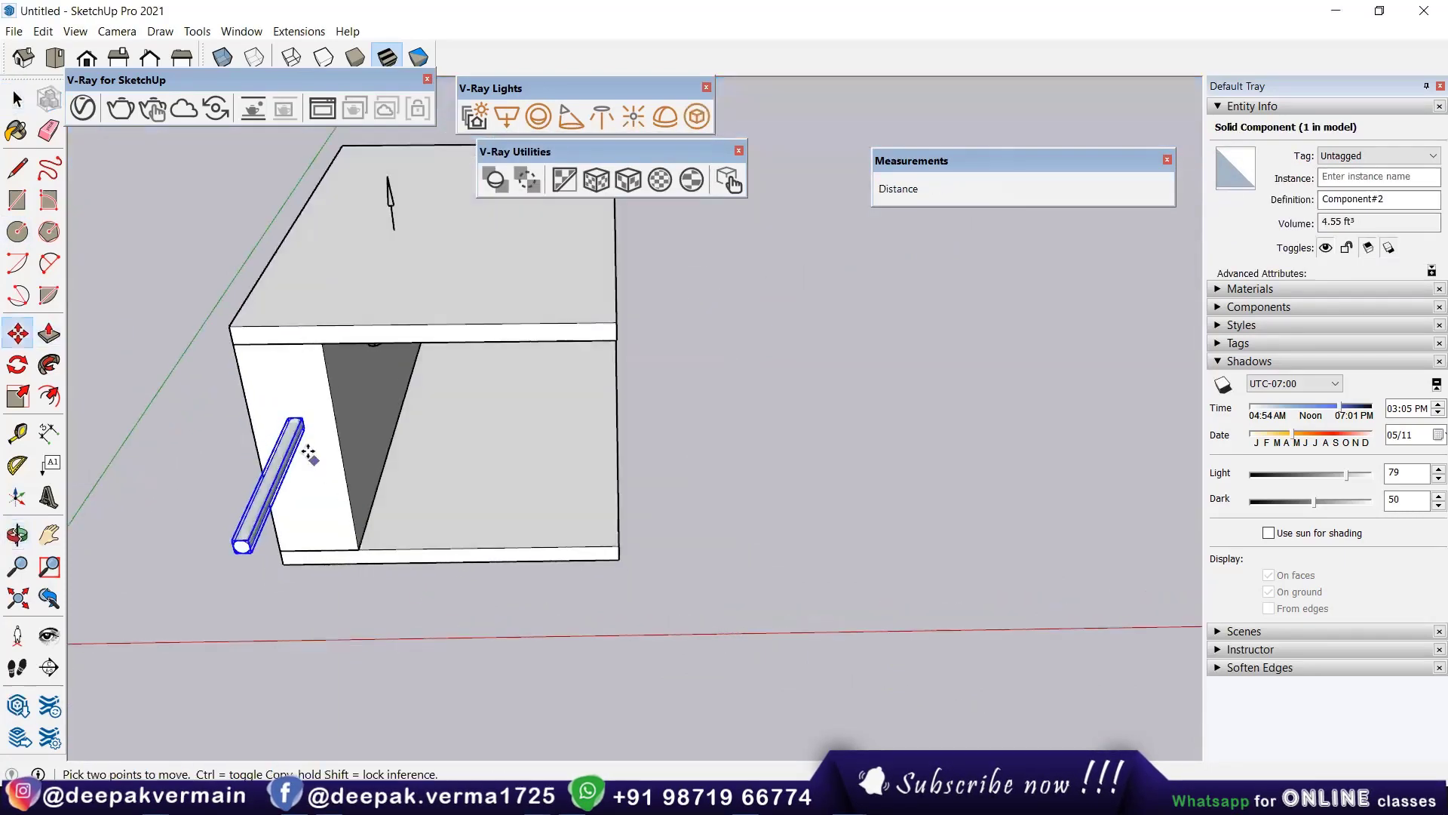
pyautogui.click(299, 419)
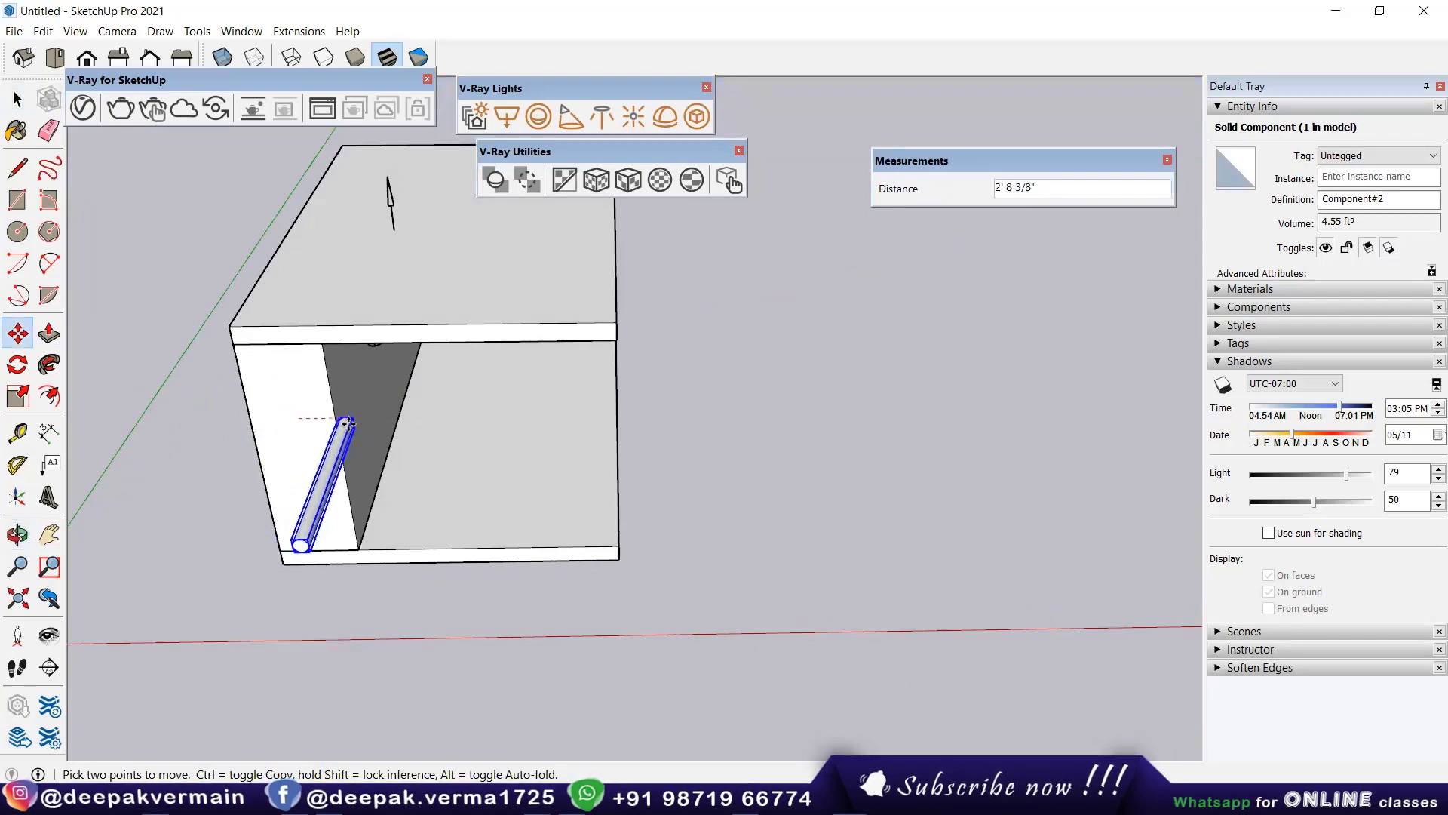
pyautogui.click(348, 417)
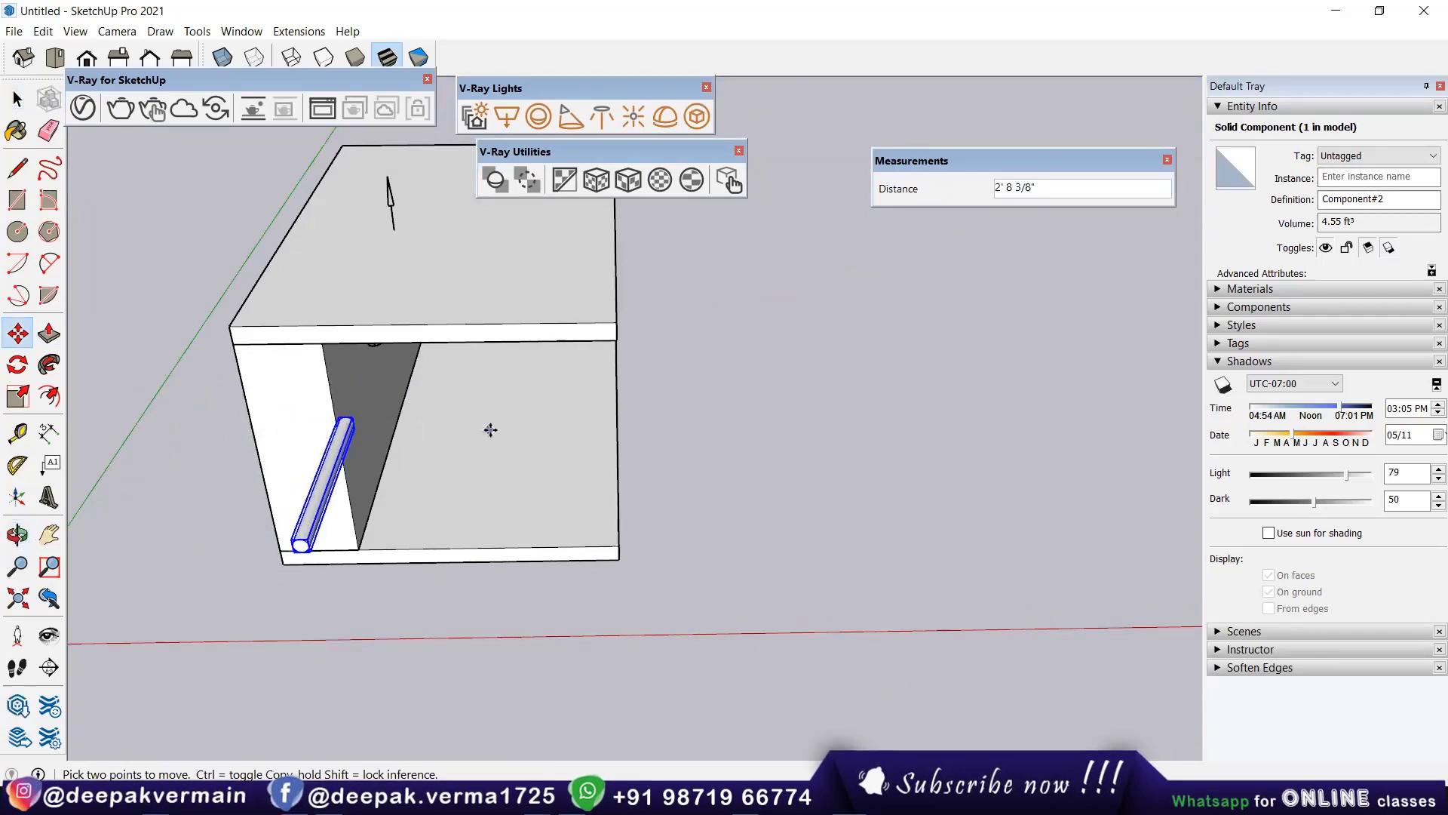
pyautogui.press('space')
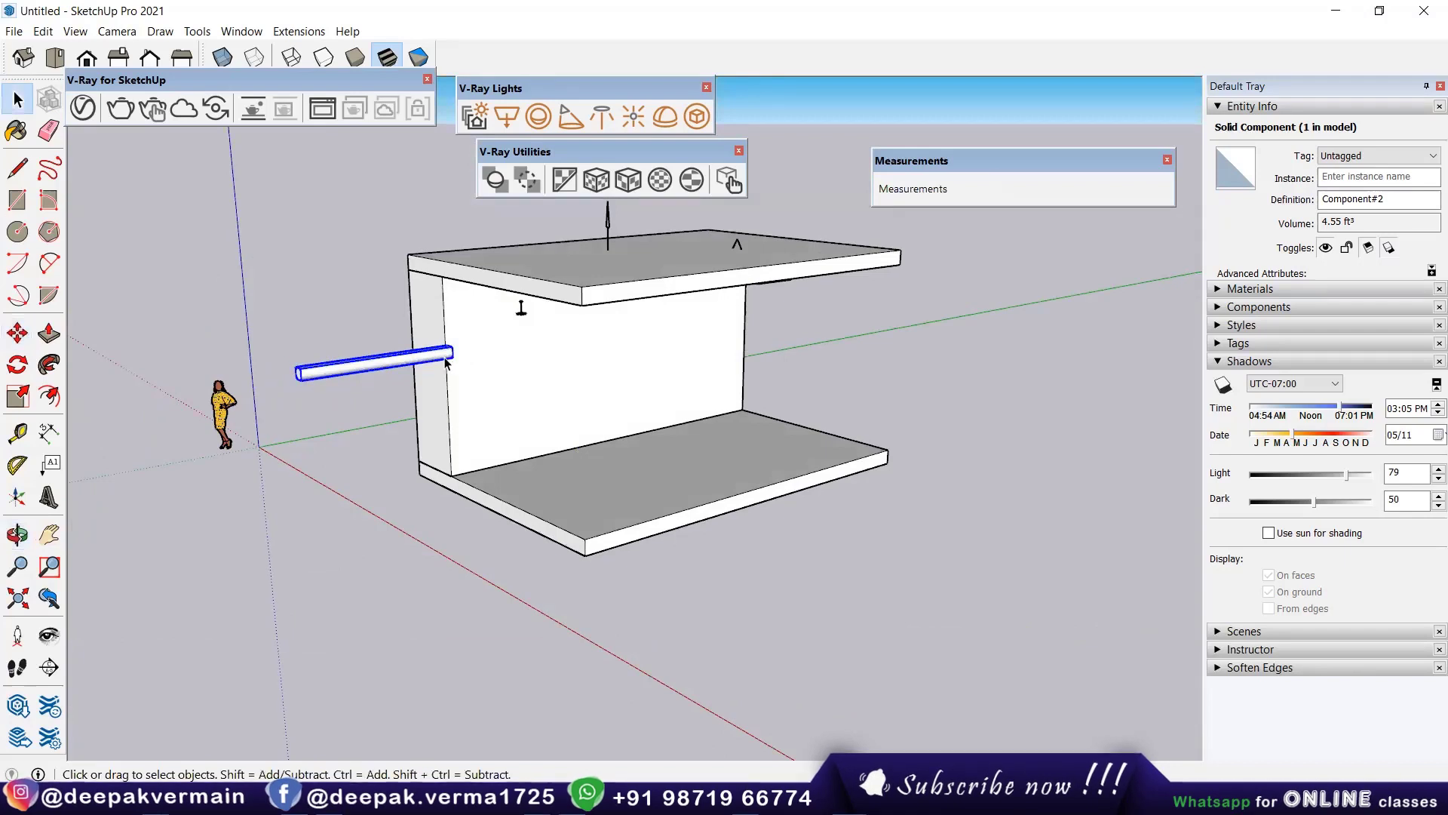
pyautogui.press('m')
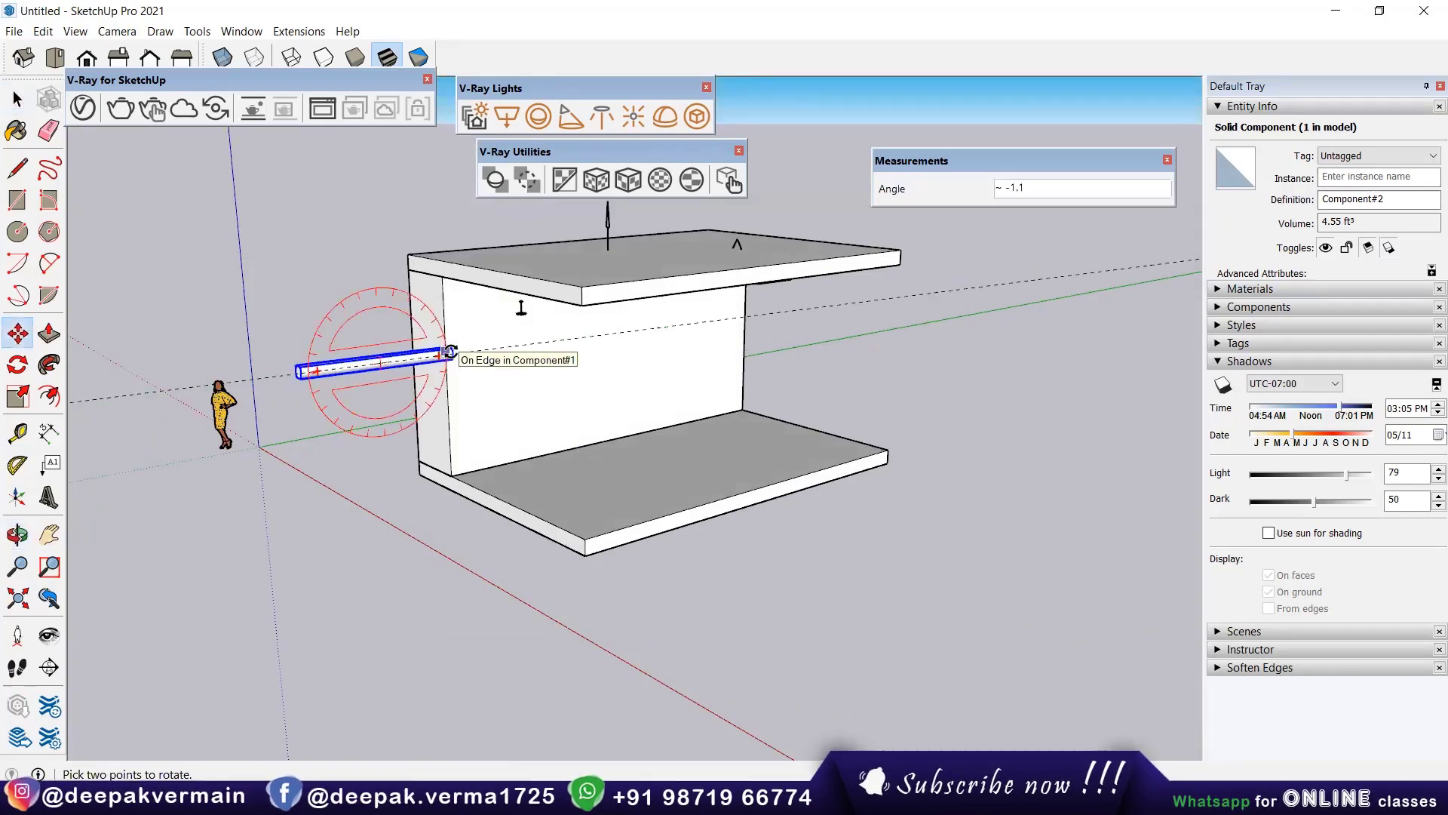
pyautogui.click(445, 354)
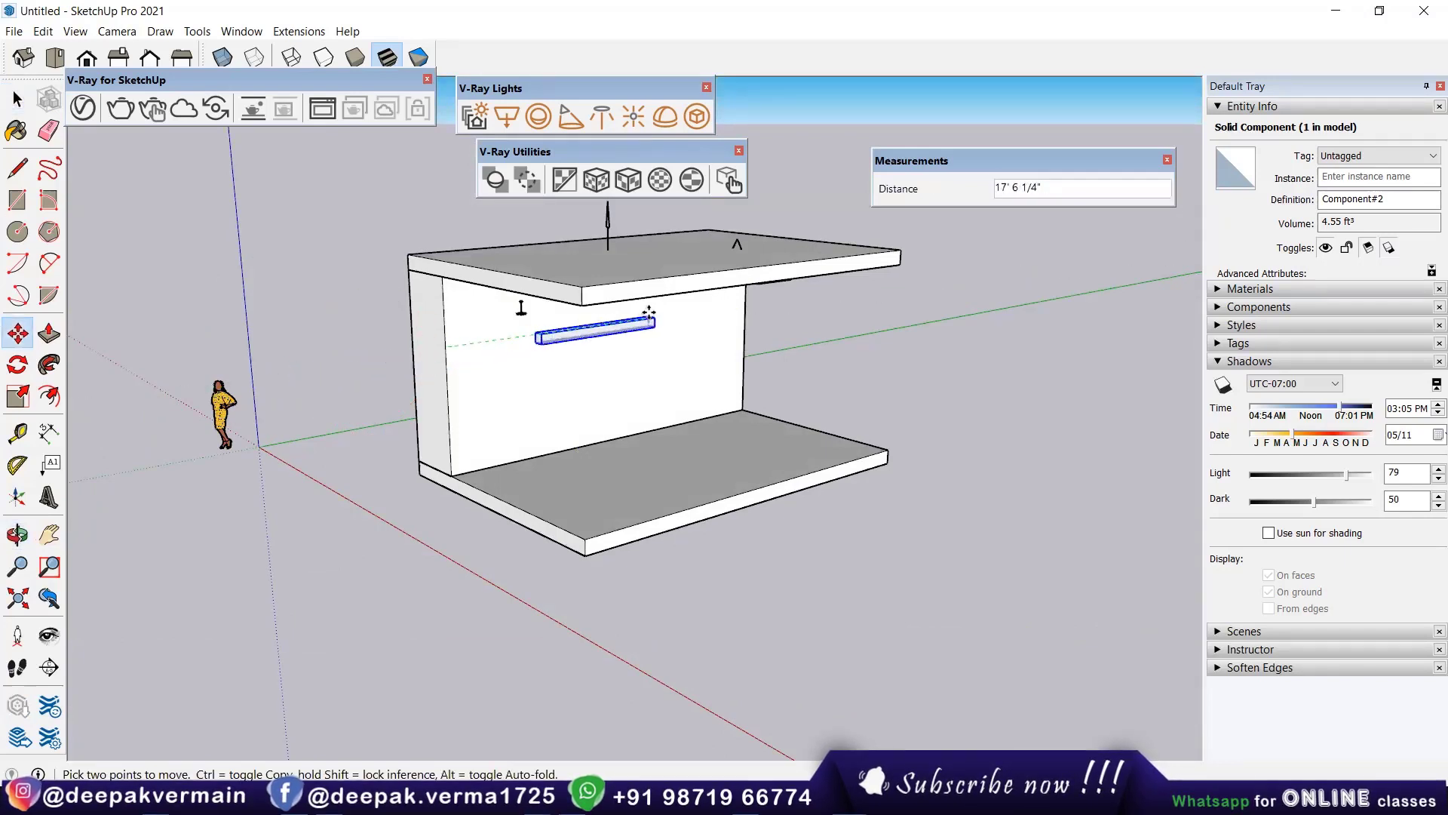
pyautogui.click(653, 319)
pyautogui.scroll(3, 589, 391)
pyautogui.scroll(3, 595, 389)
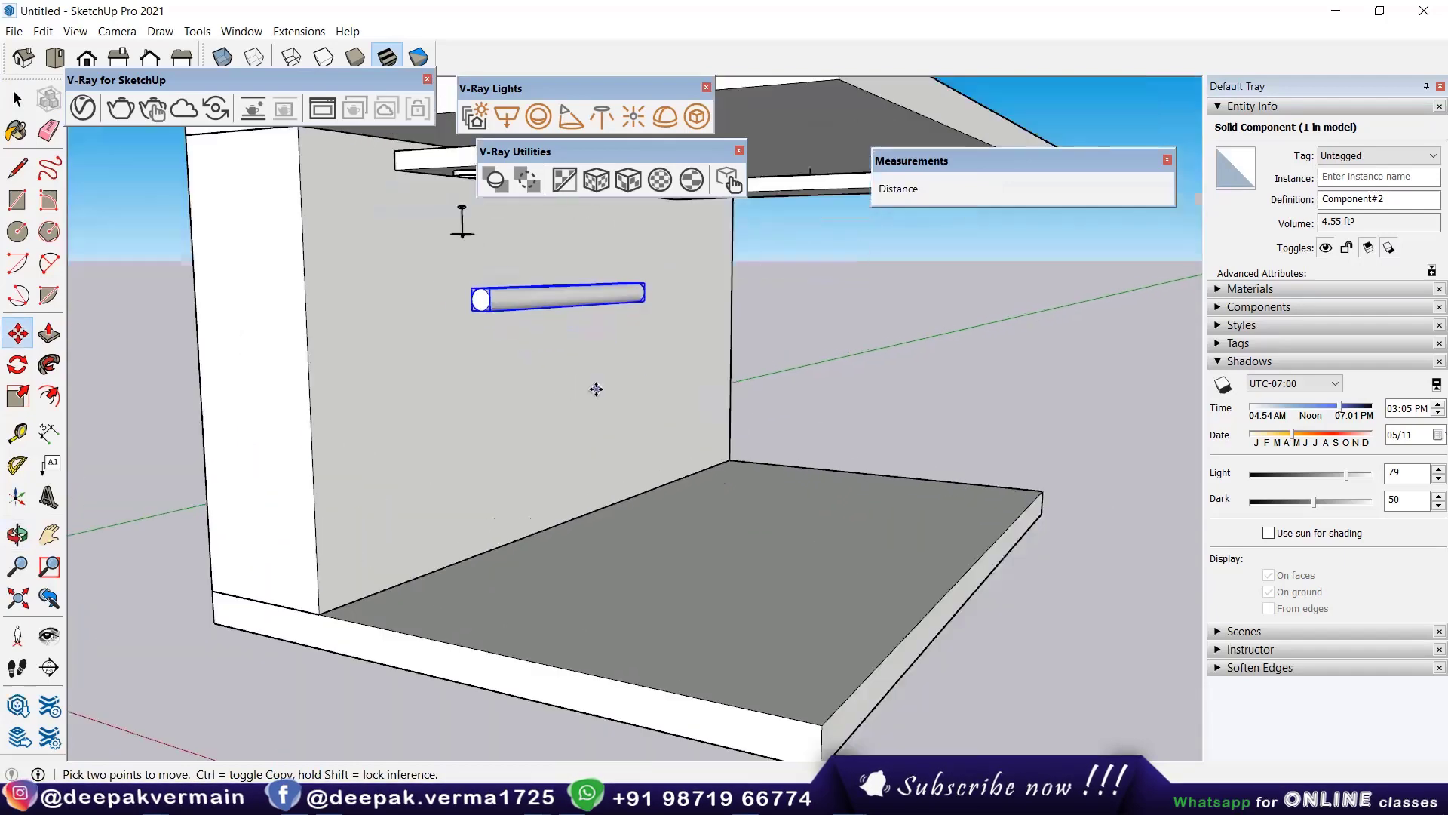
pyautogui.moveTo(596, 389)
pyautogui.mouseDown(button='middle')
pyautogui.moveTo(533, 456)
pyautogui.moveTo(550, 453)
pyautogui.moveTo(533, 421)
pyautogui.mouseUp(button='middle')
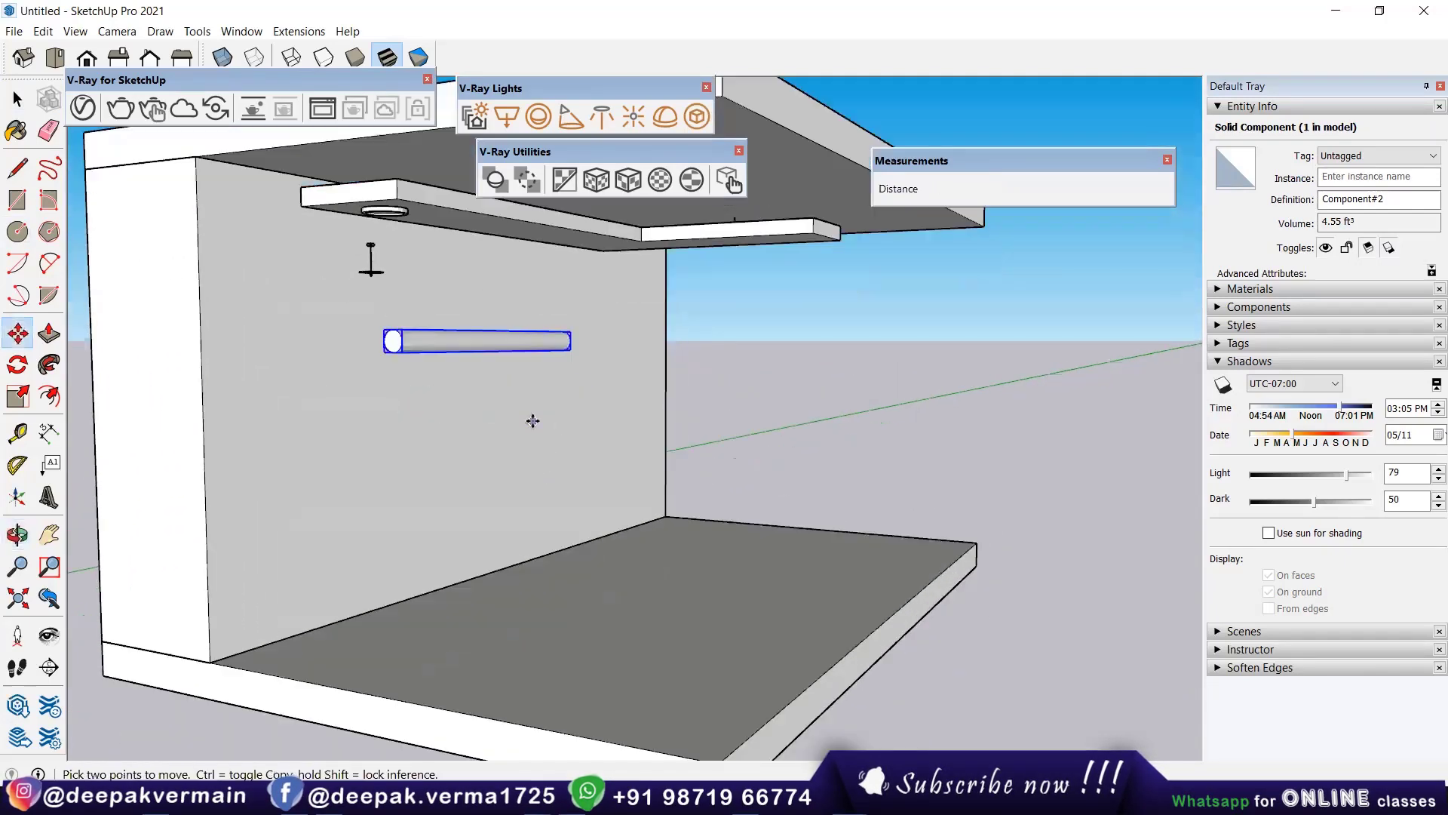
# Step: Start a V-Ray interactive render and move the Frame Buffer aside
pyautogui.click(152, 111)
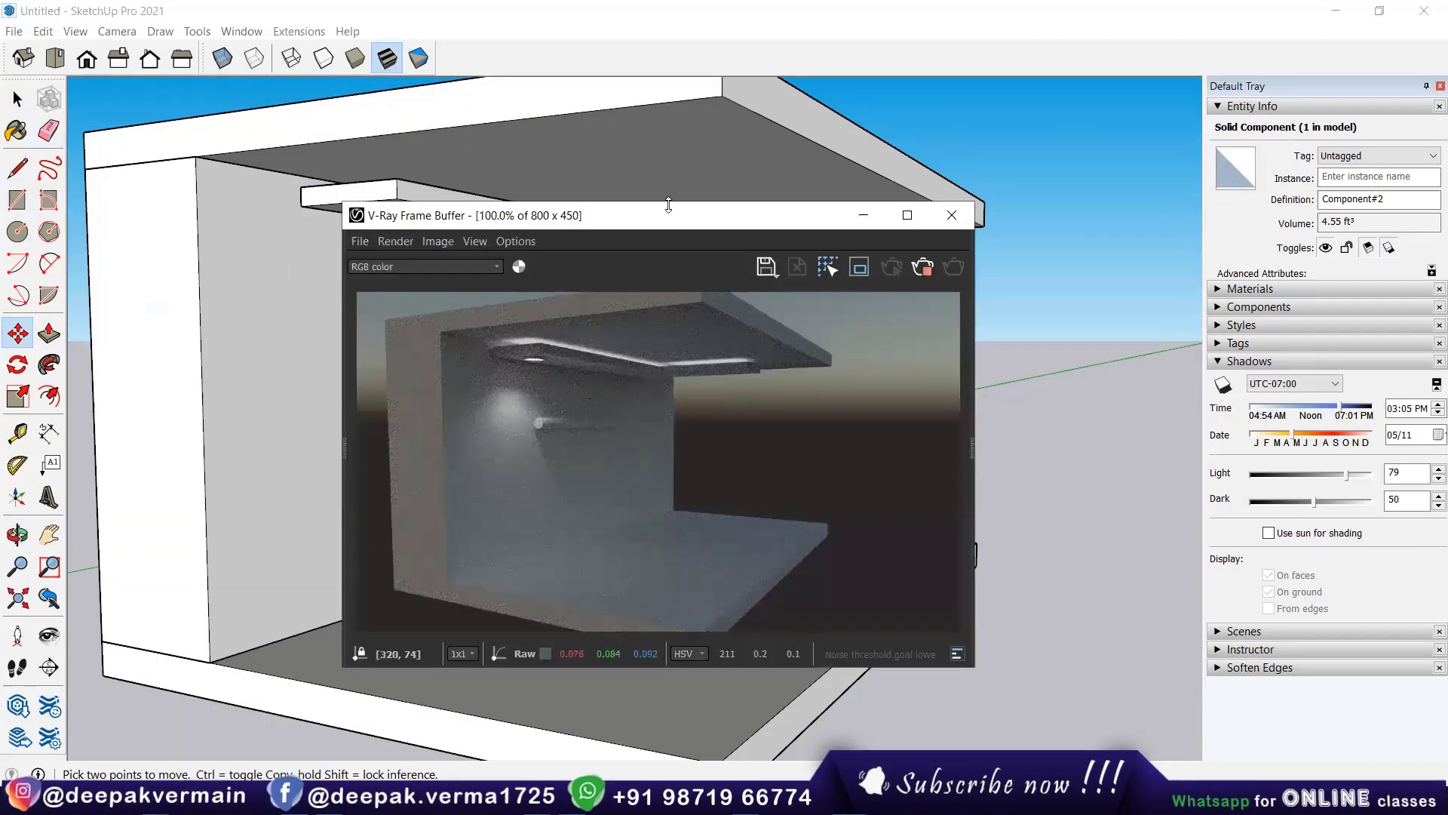
pyautogui.moveTo(633, 226); pyautogui.dragTo(463, 253)
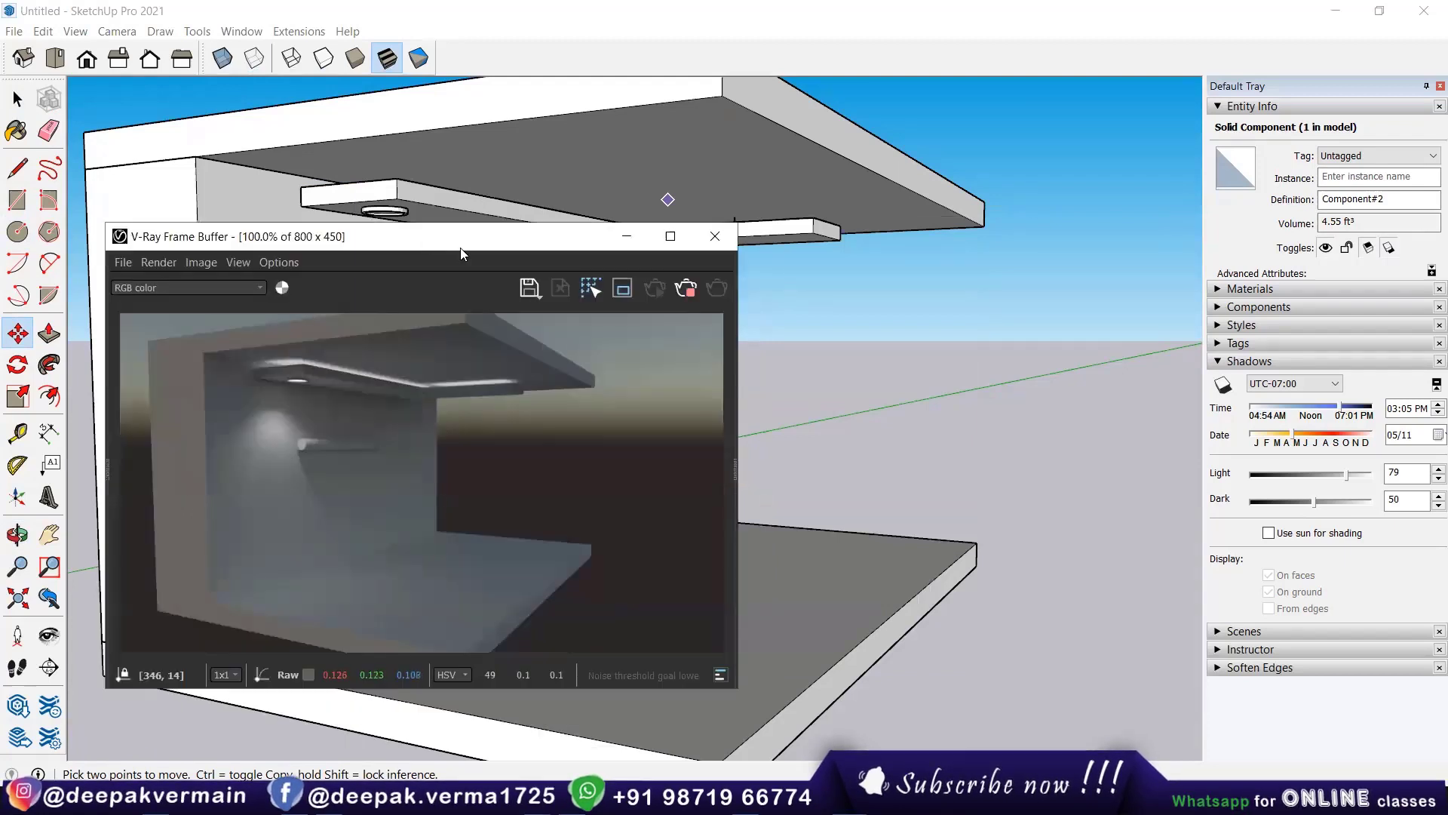
pyautogui.click(543, 155)
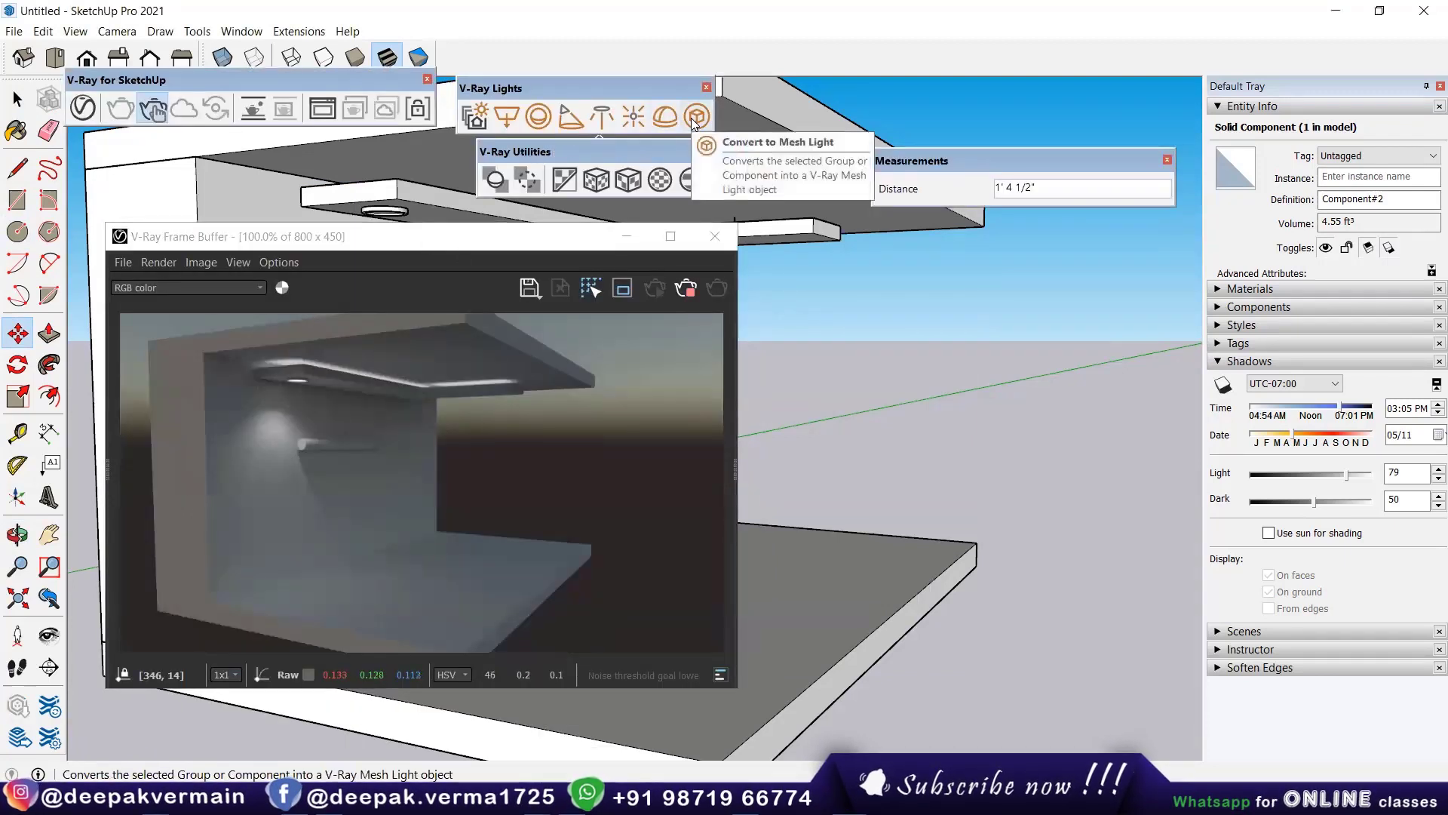
pyautogui.moveTo(492, 260); pyautogui.dragTo(507, 439)
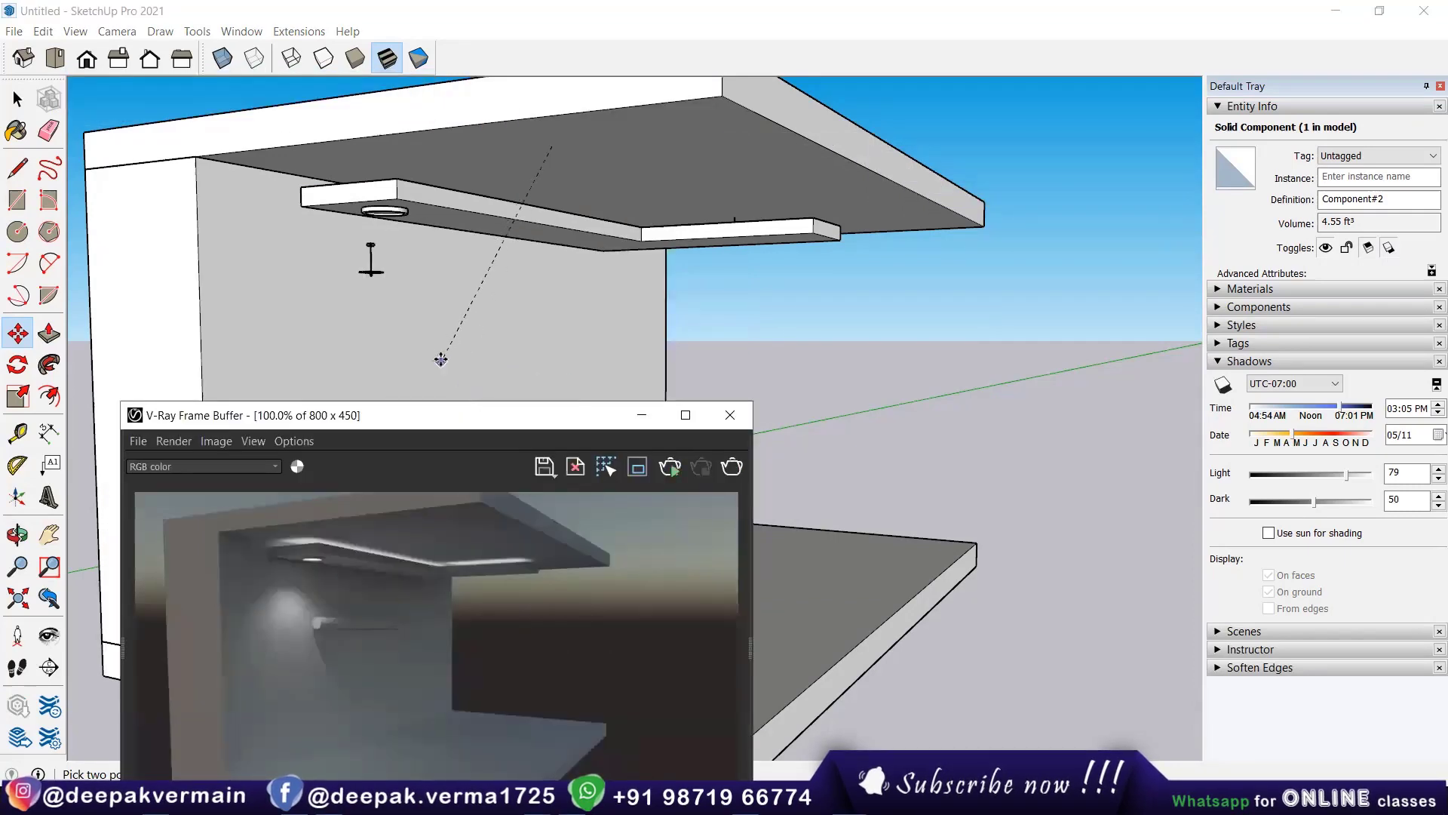
# Step: Select the wall tube and move it up toward the ceiling recess
pyautogui.click(18, 99)
pyautogui.click(386, 351)
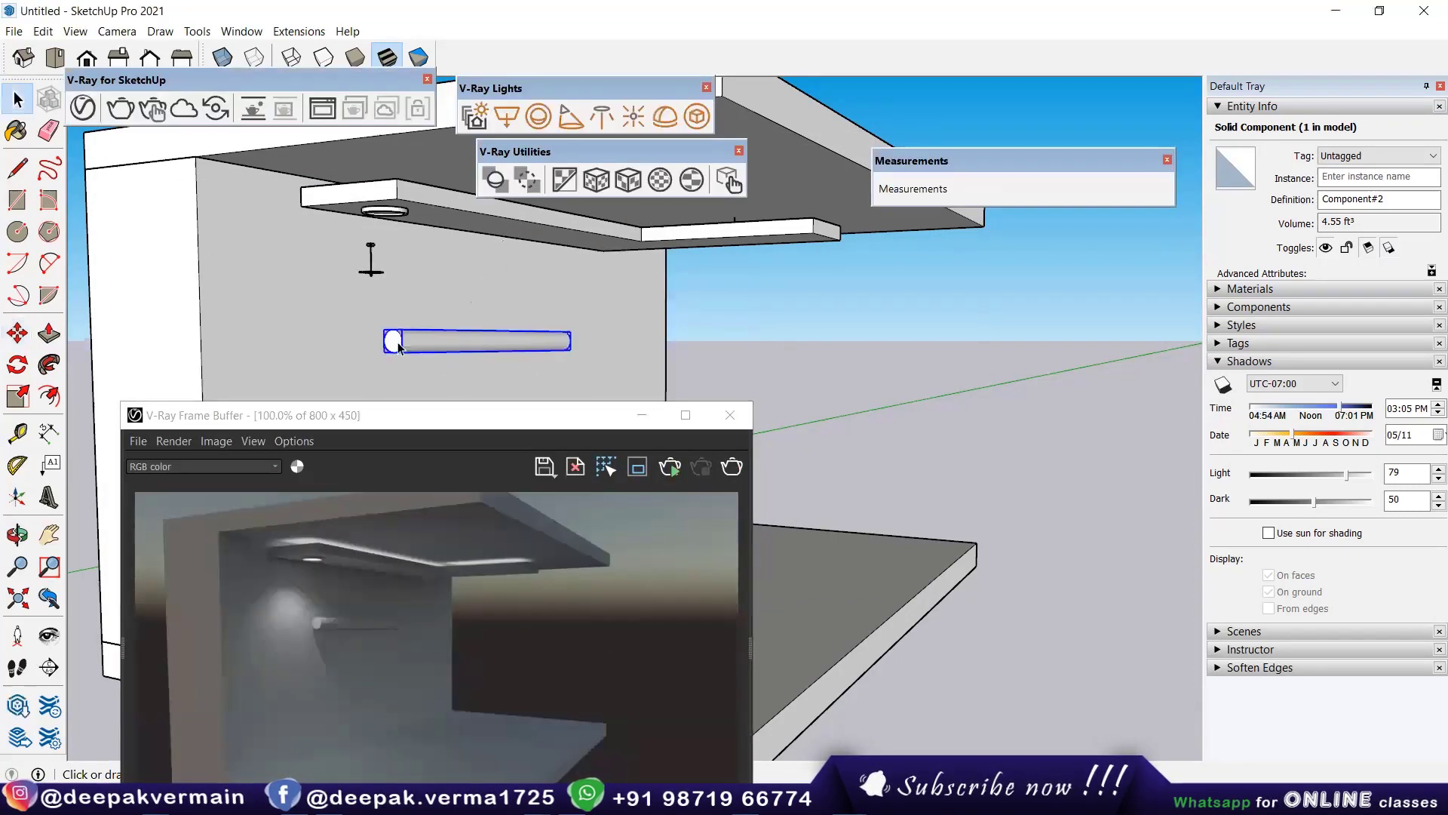
pyautogui.press('m')
pyautogui.click(393, 341)
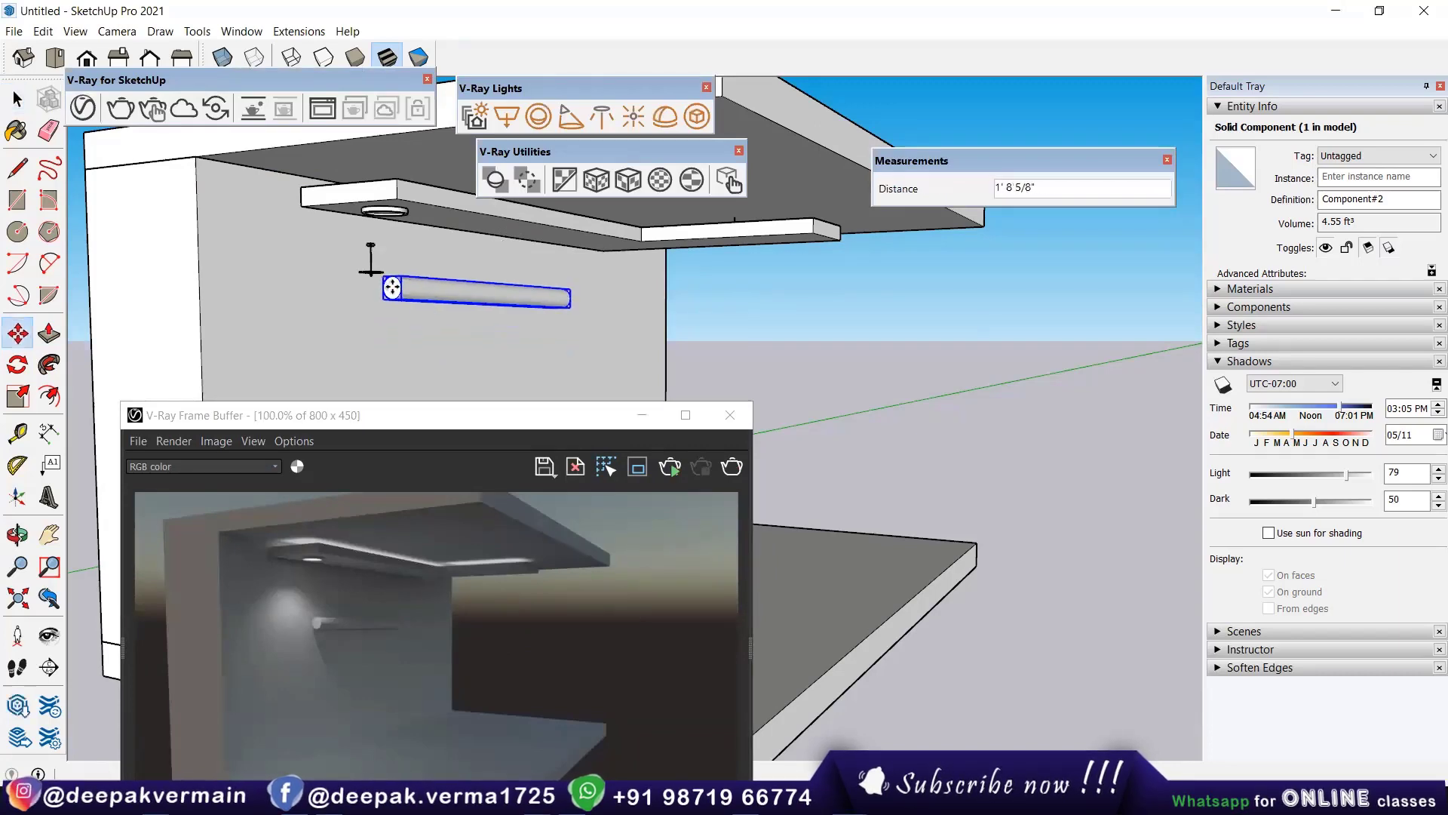
pyautogui.moveTo(445, 425); pyautogui.dragTo(407, 355)
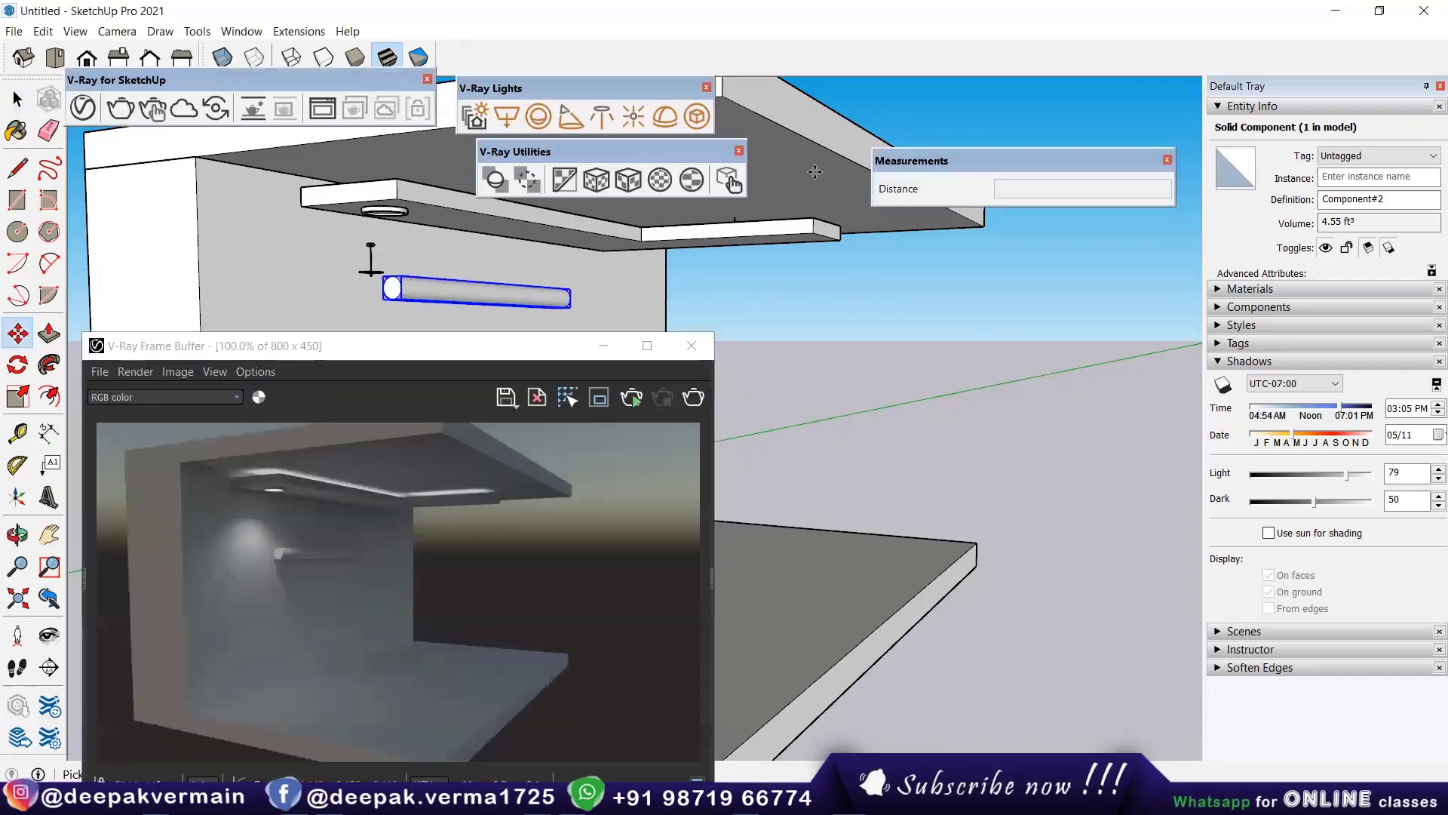
# Step: Convert the wall tube to a mesh light, restart the interactive render, and open the Asset Editor
pyautogui.click(697, 121)
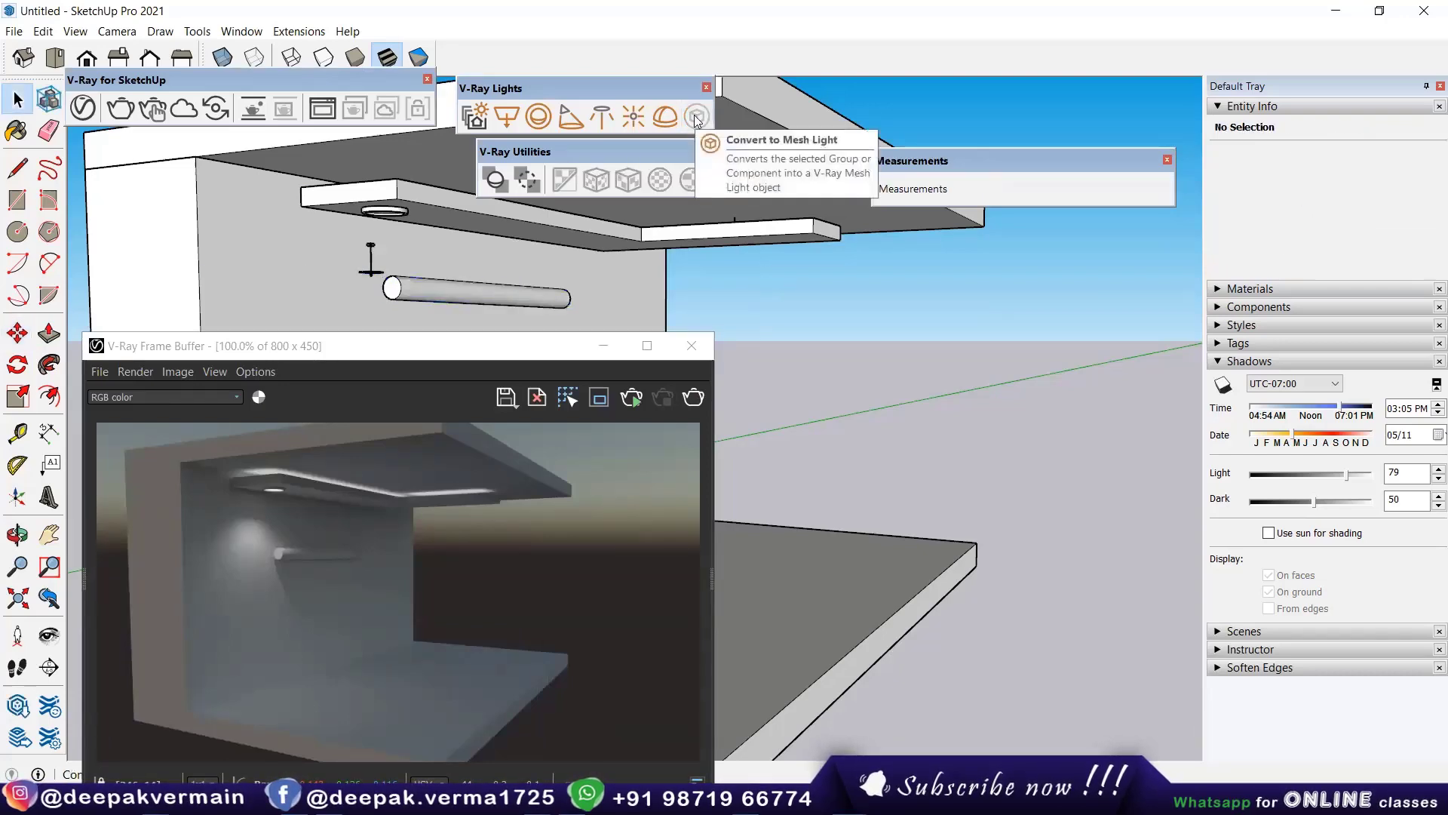
pyautogui.click(483, 294)
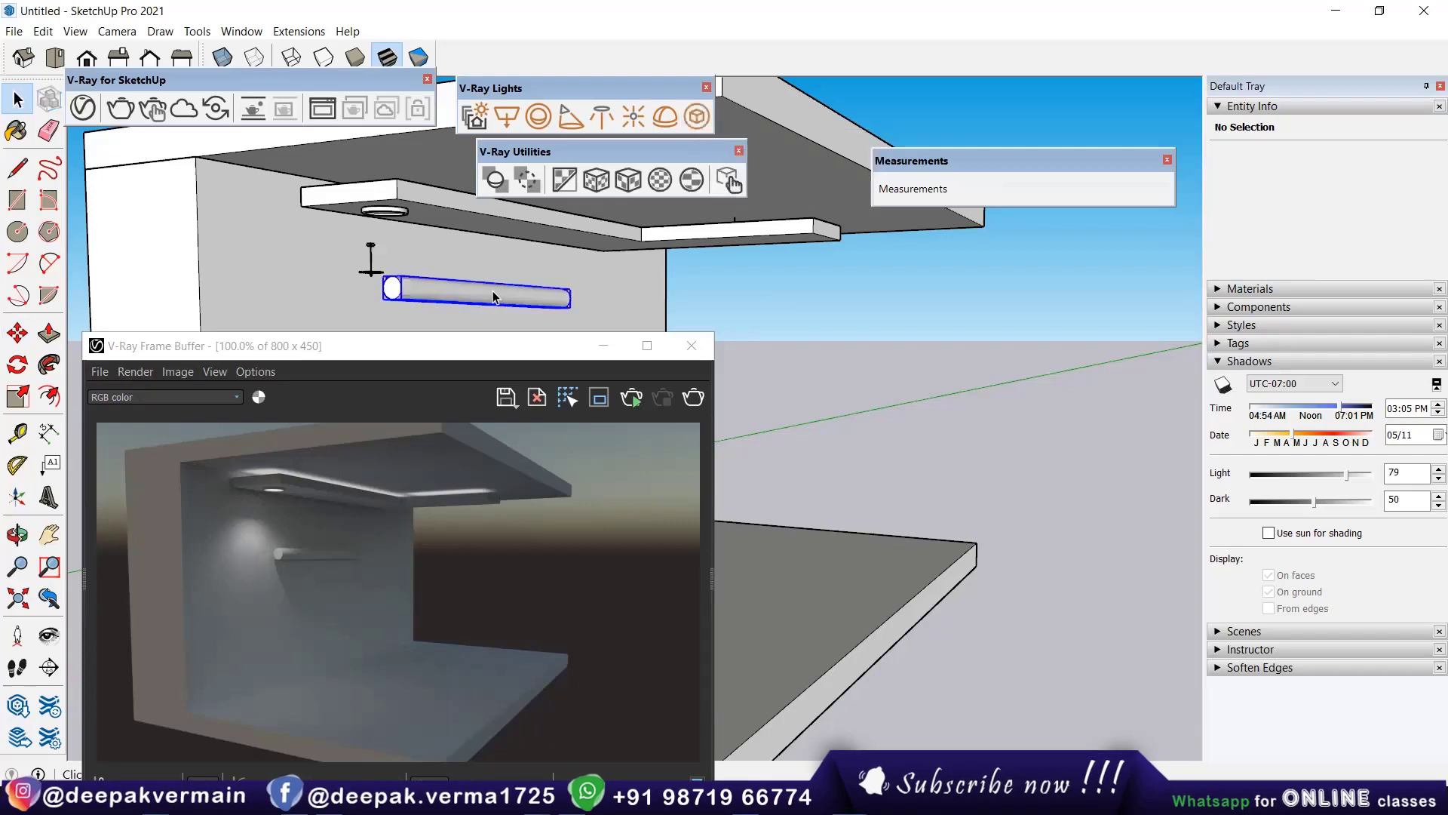
pyautogui.click(697, 116)
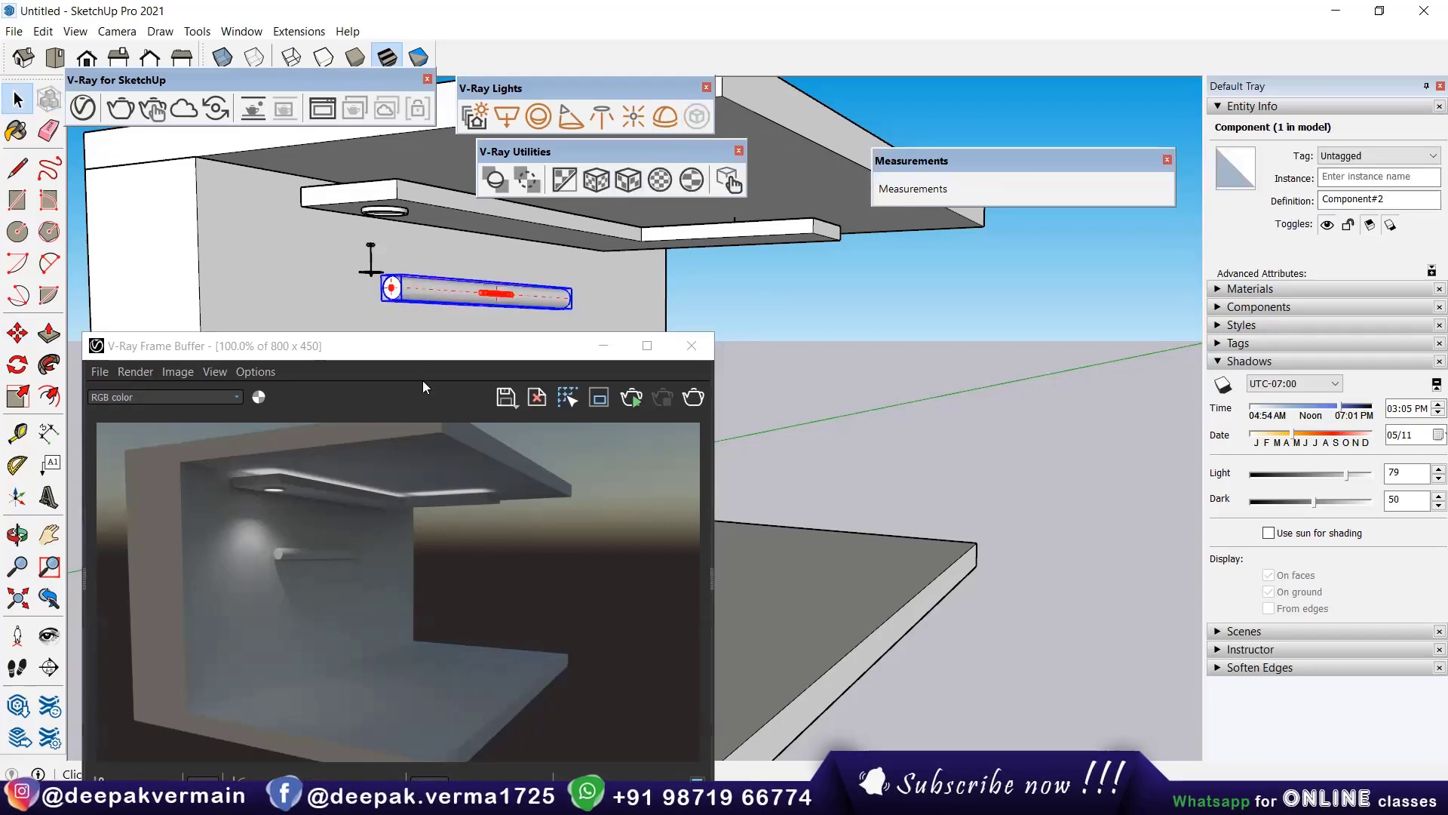
pyautogui.moveTo(453, 345); pyautogui.dragTo(534, 202)
pyautogui.click(710, 259)
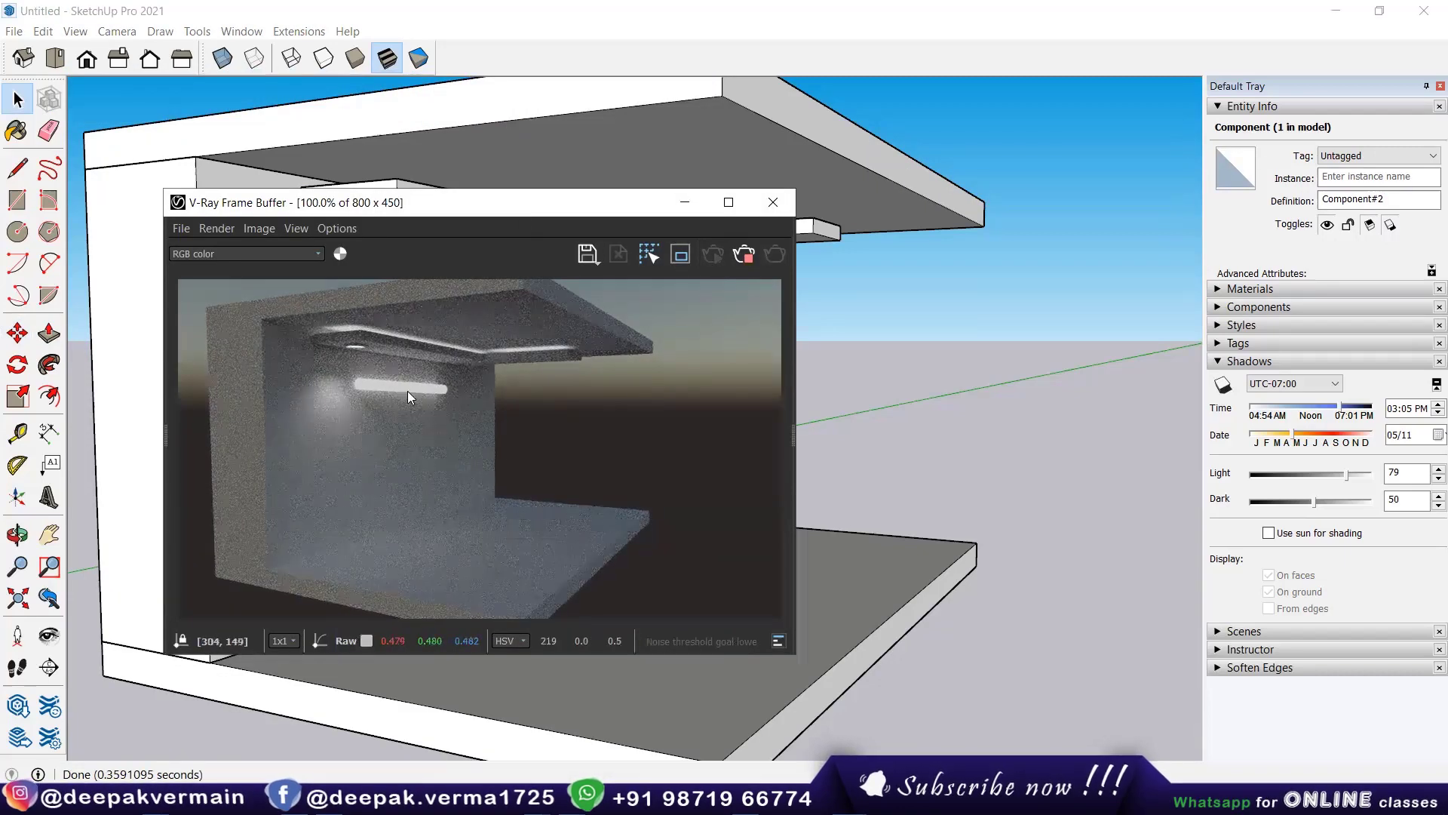
pyautogui.click(251, 144)
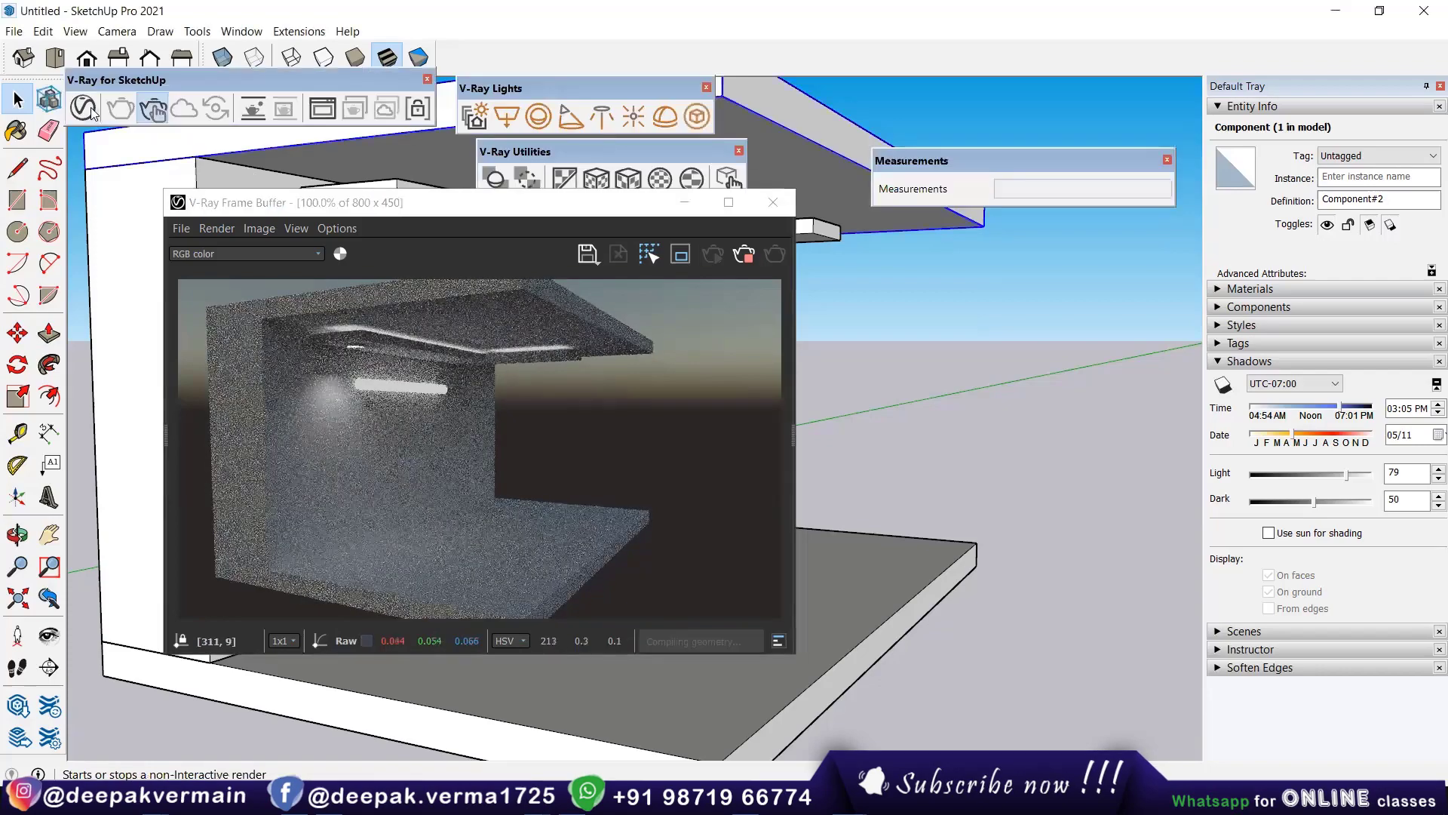
# Step: Inspect the Mesh Light's settings (intensity 30, shadows on), then close the Asset Editor
pyautogui.click(827, 129)
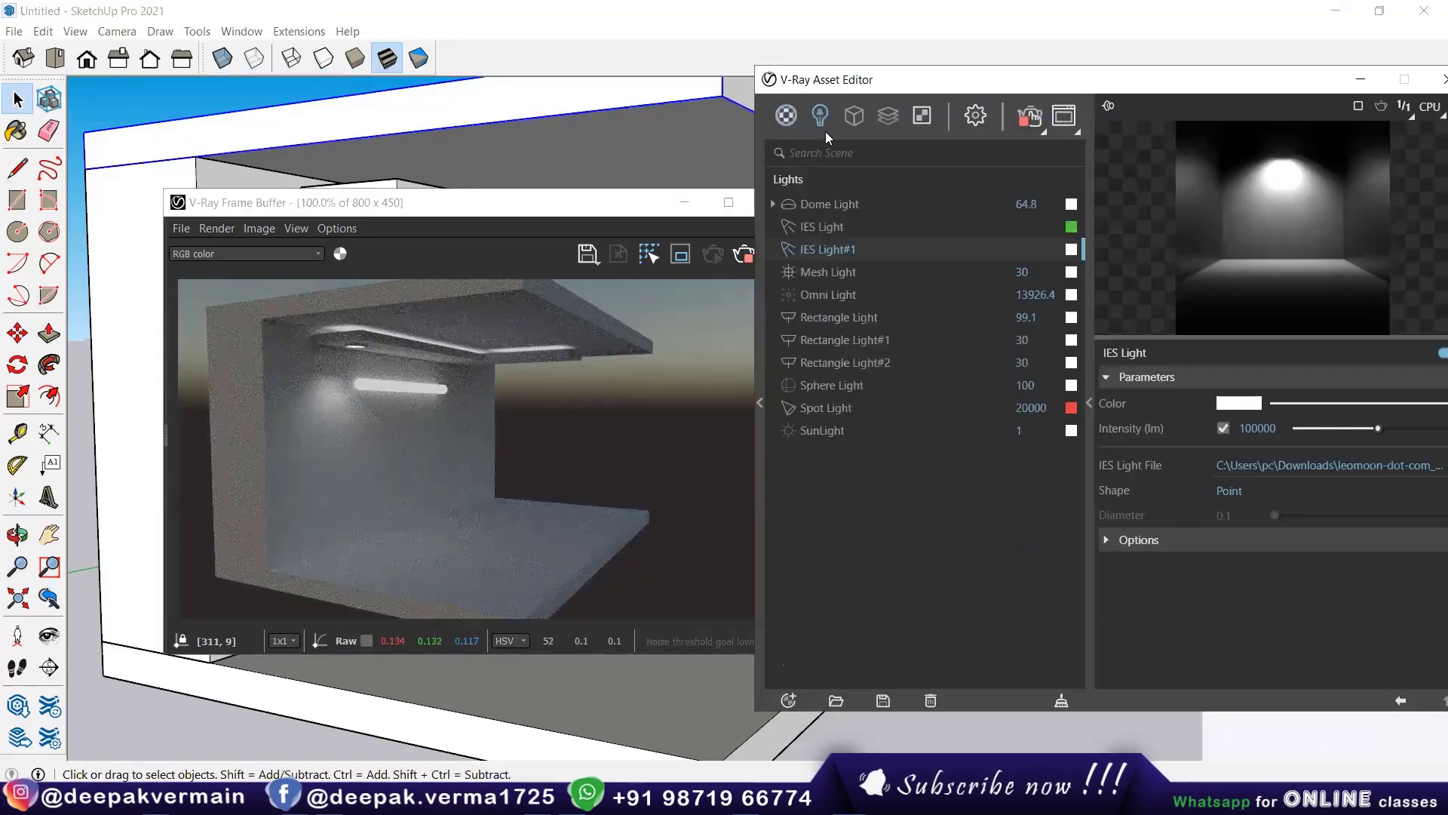
pyautogui.click(822, 276)
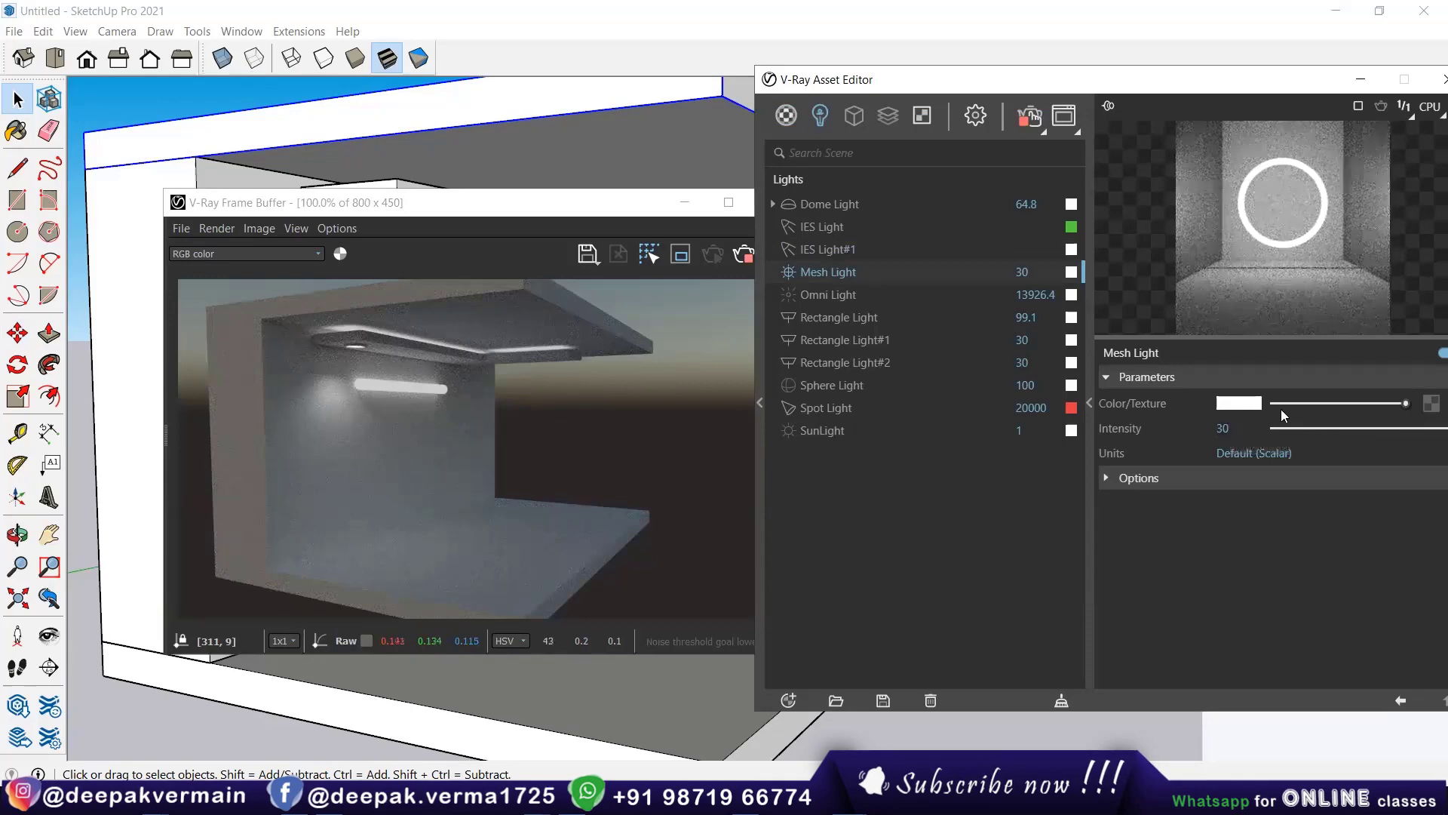
pyautogui.click(1145, 479)
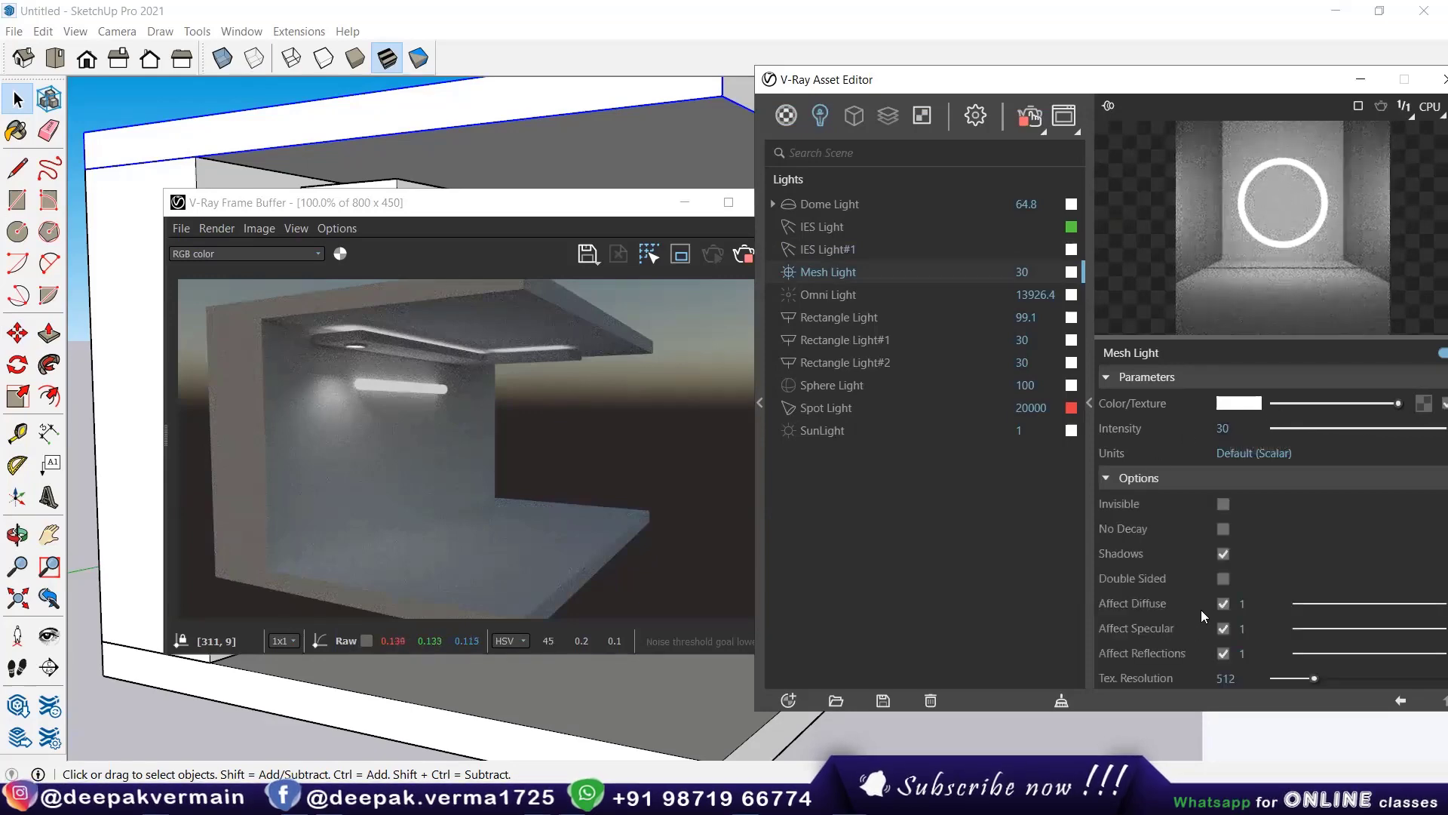
pyautogui.moveTo(1182, 92); pyautogui.dragTo(987, 187)
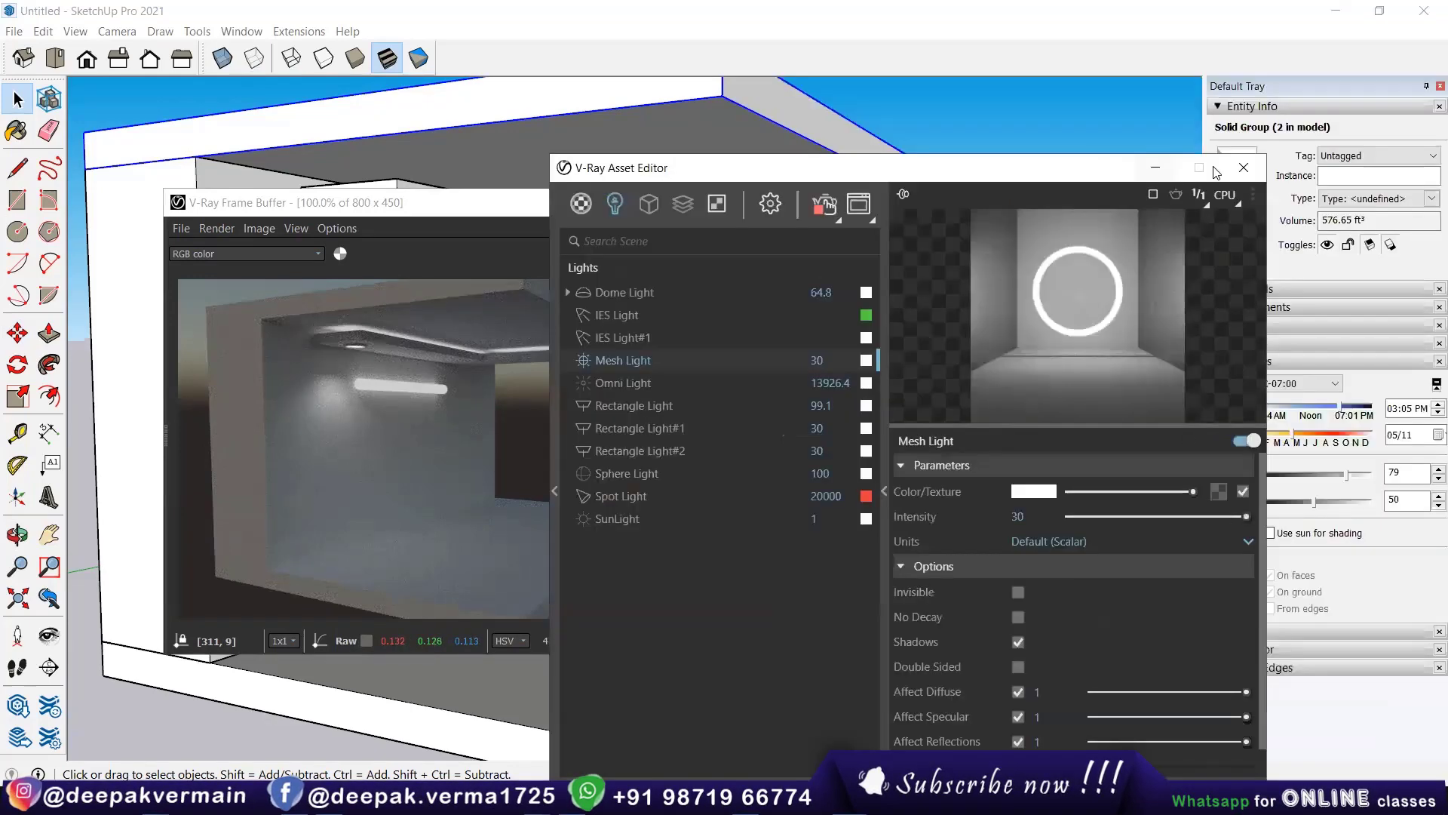
pyautogui.hotkey('alt', 'F4')
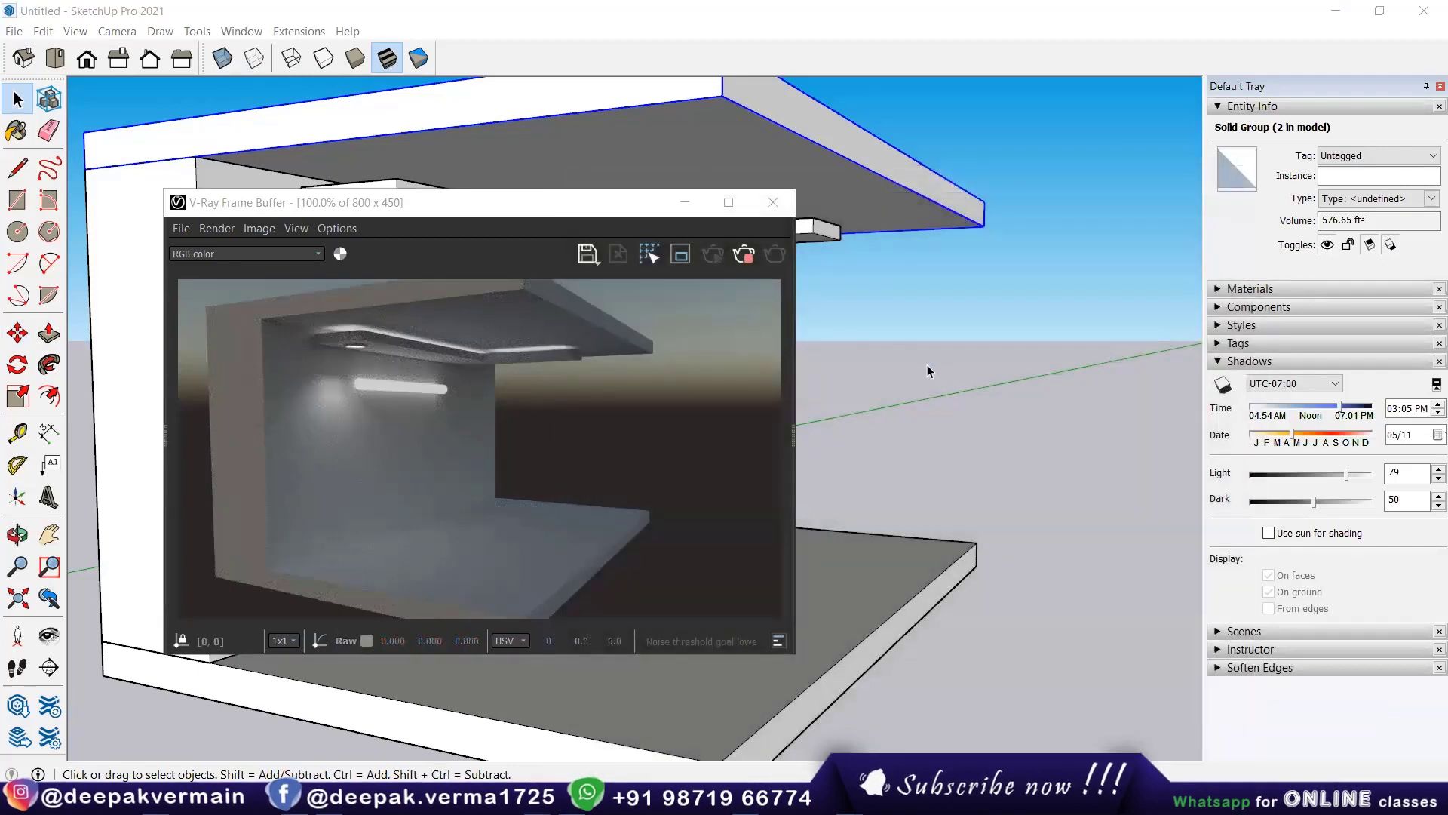
pyautogui.click(927, 365)
# Step: Reselect the wall tube and apply Convert to Mesh Light again, watching the render update
pyautogui.moveTo(577, 214); pyautogui.dragTo(511, 431)
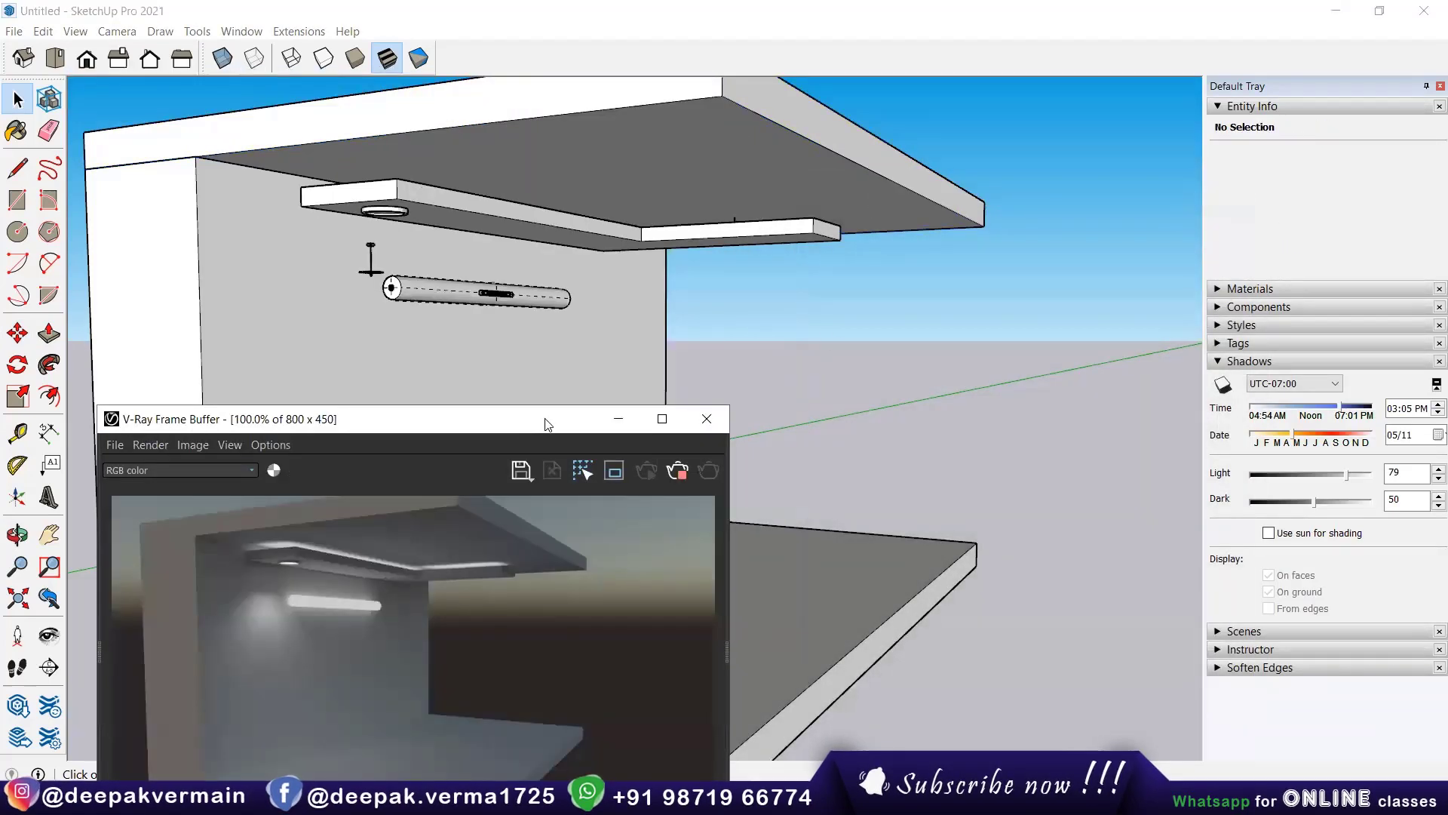
pyautogui.click(826, 340)
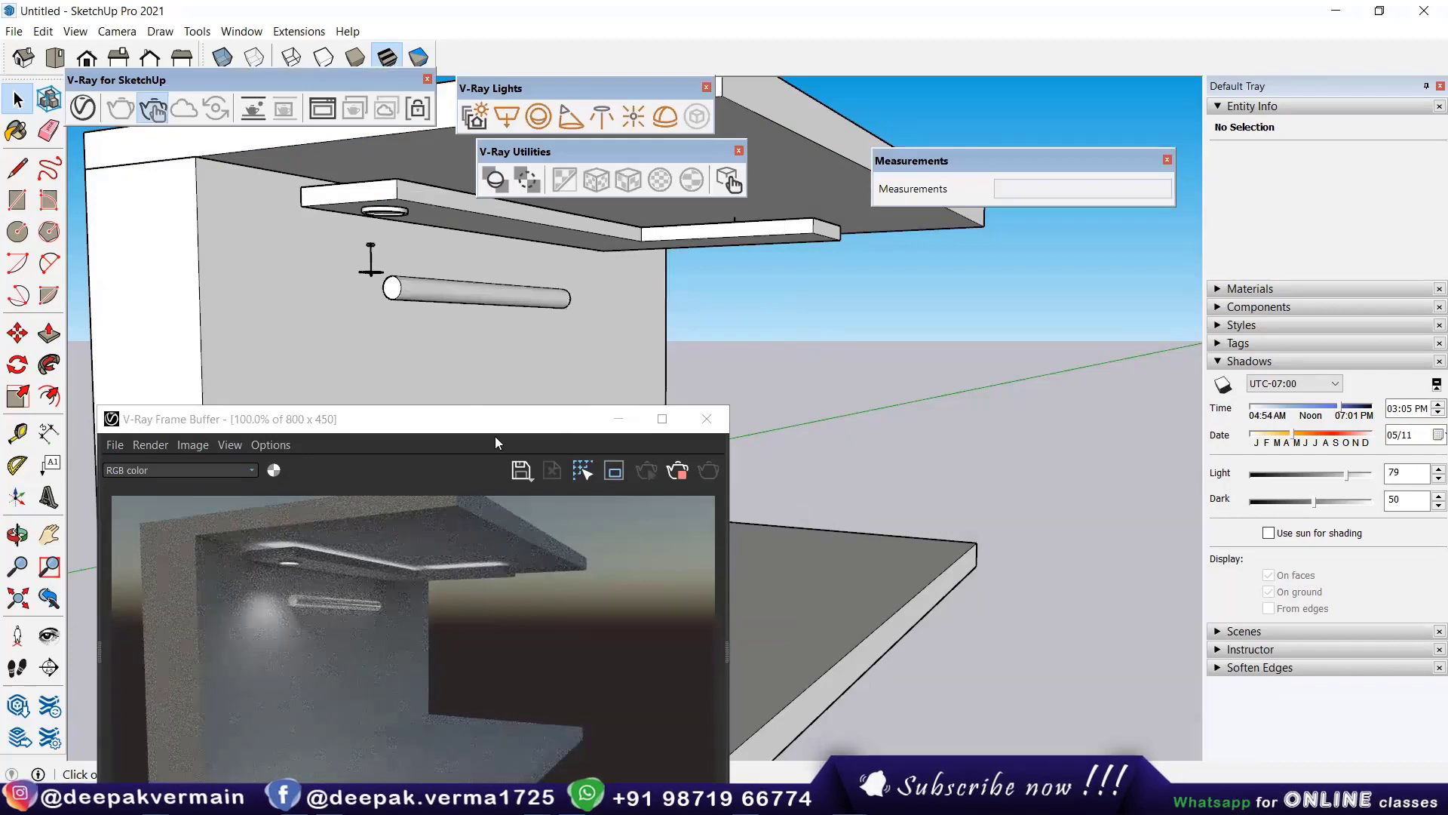
pyautogui.click(468, 293)
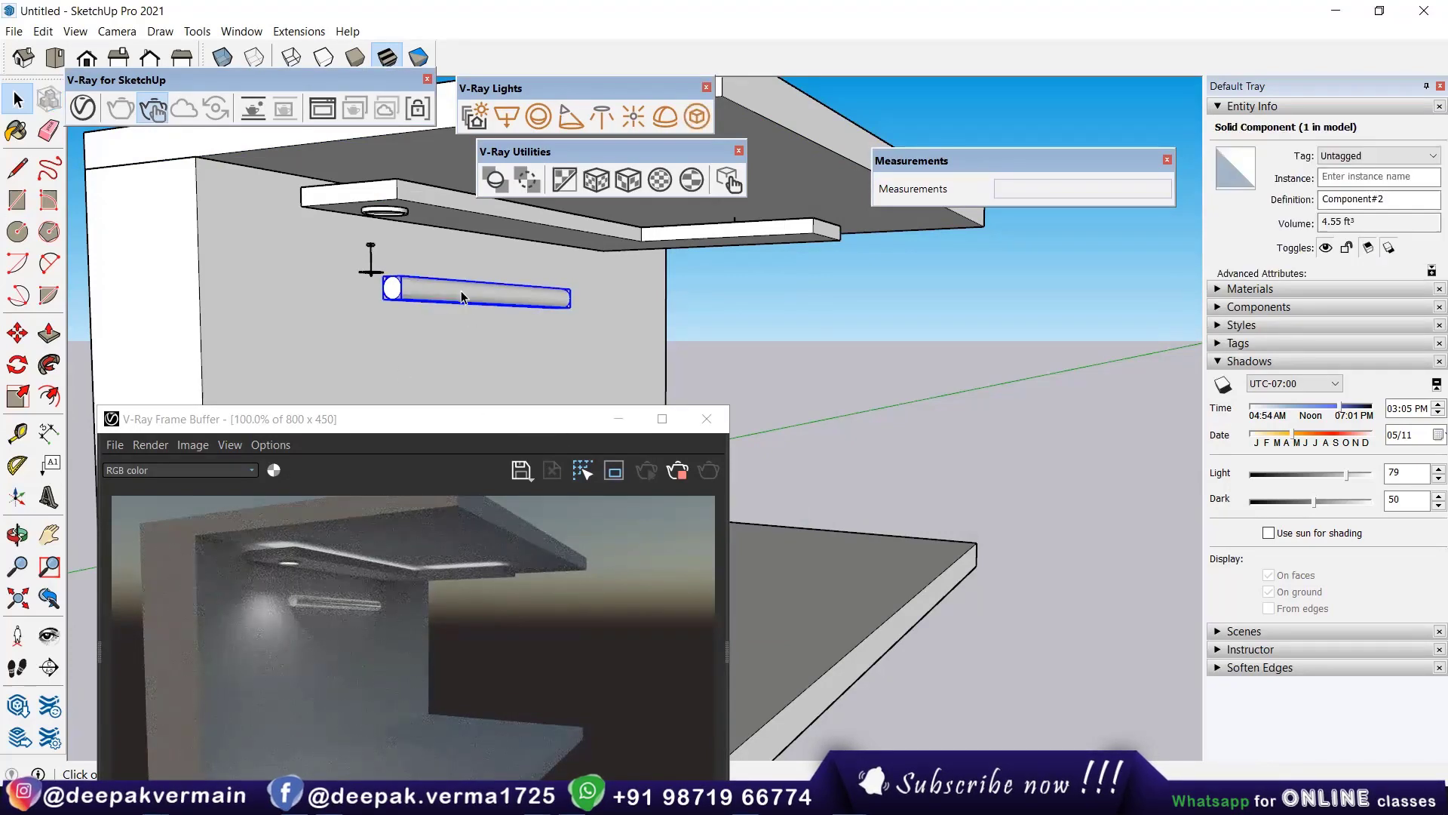
pyautogui.click(691, 120)
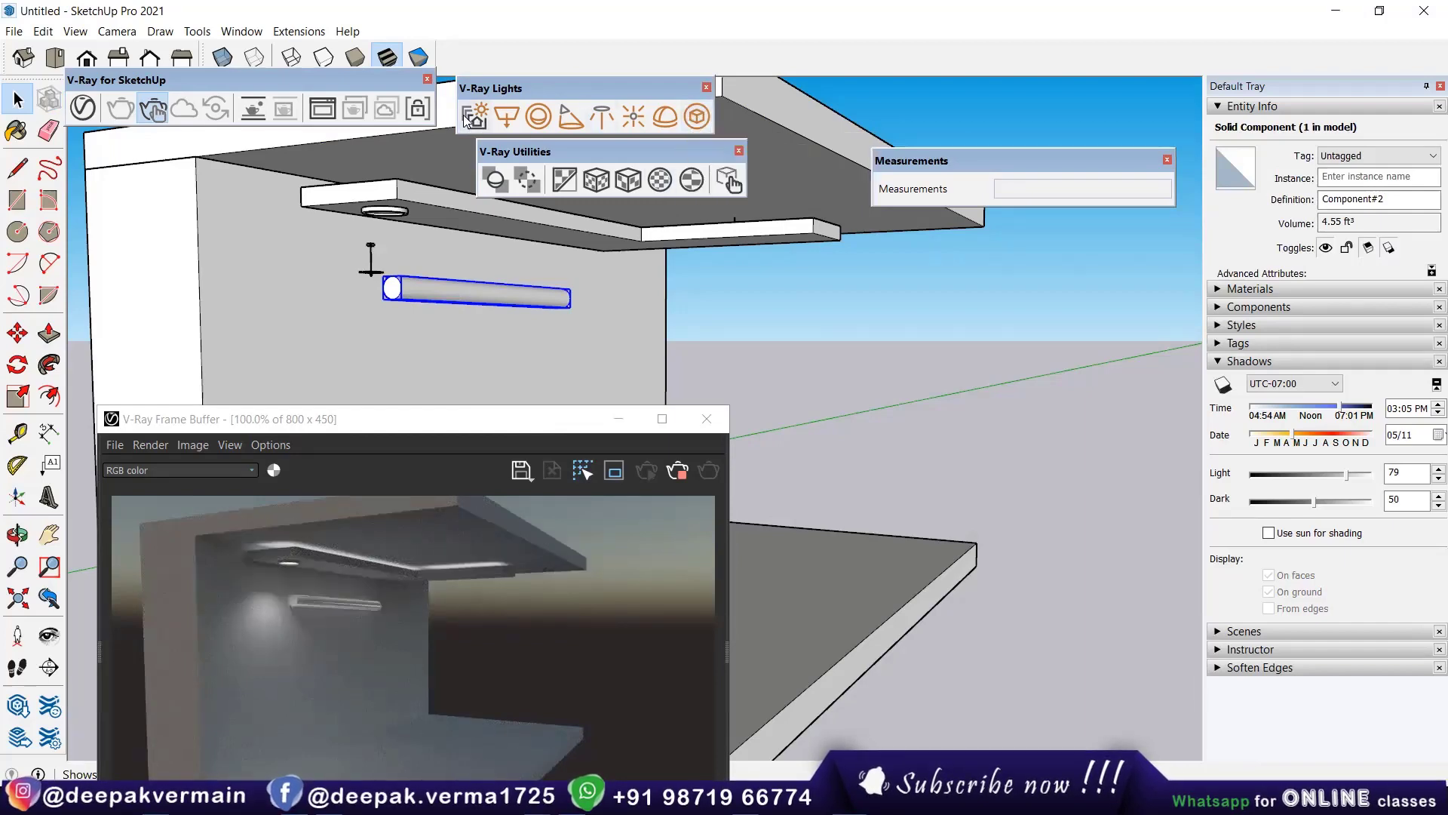
pyautogui.click(693, 115)
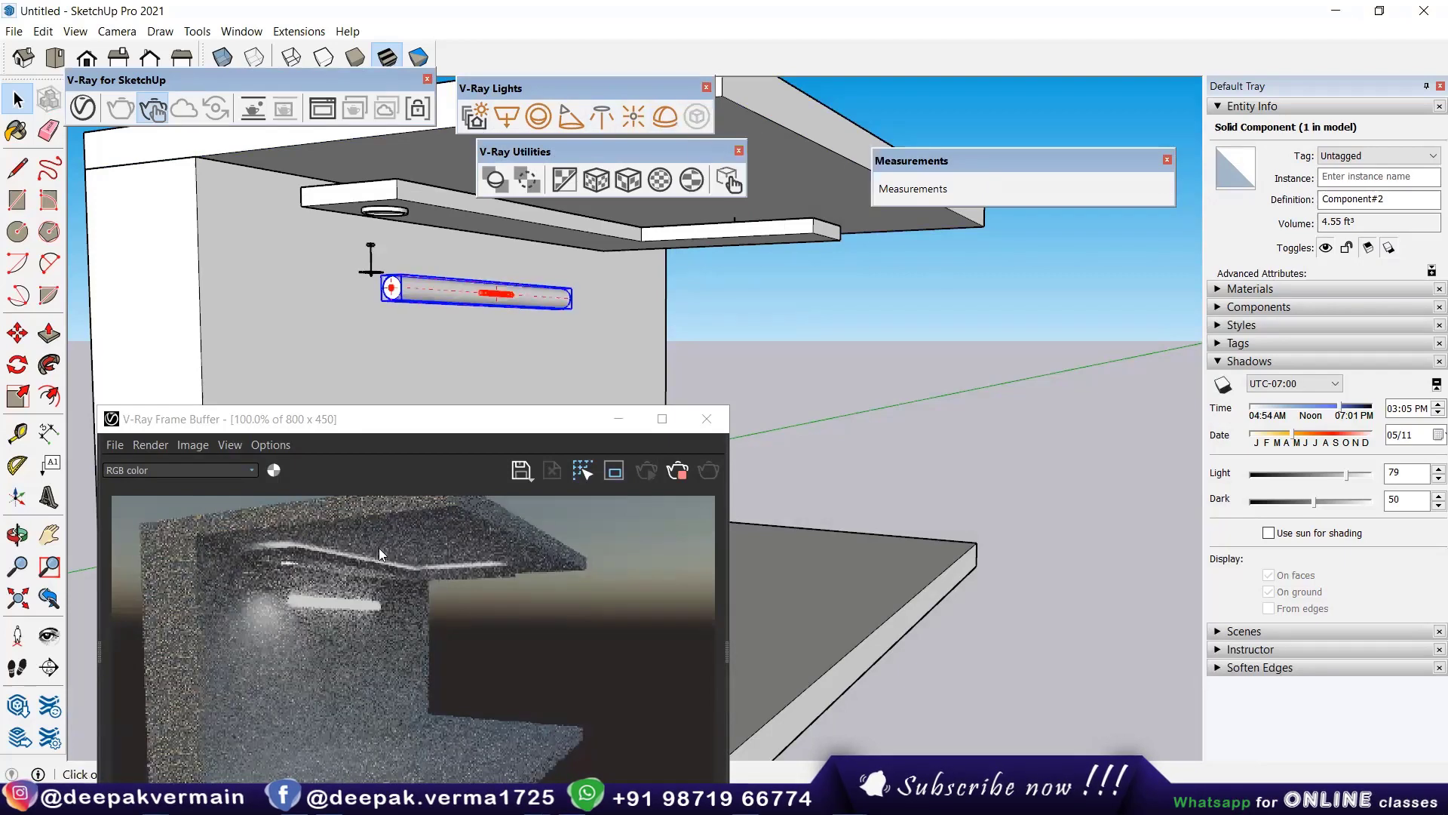
pyautogui.moveTo(393, 435); pyautogui.dragTo(393, 405)
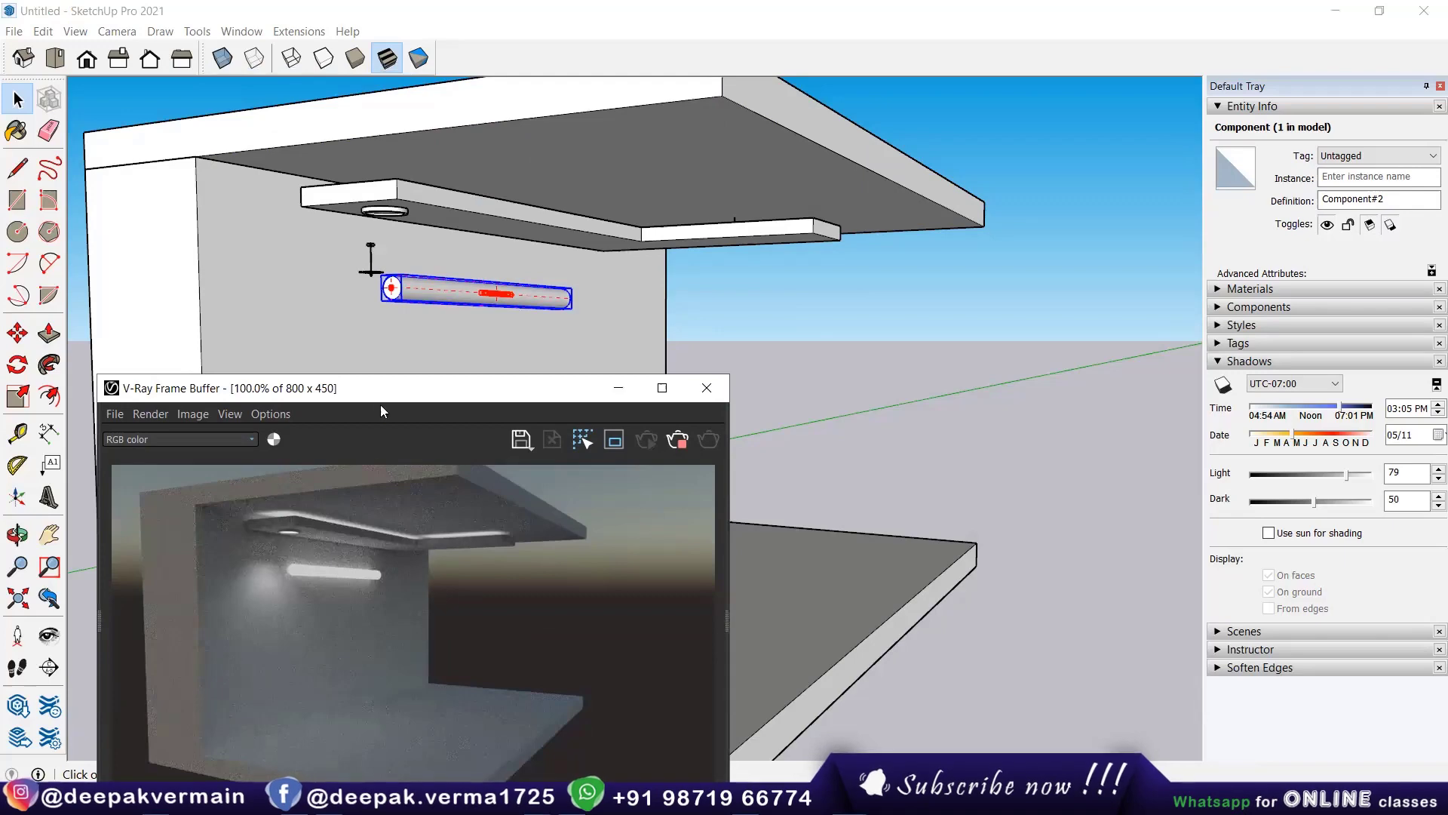
pyautogui.moveTo(387, 387); pyautogui.dragTo(388, 356)
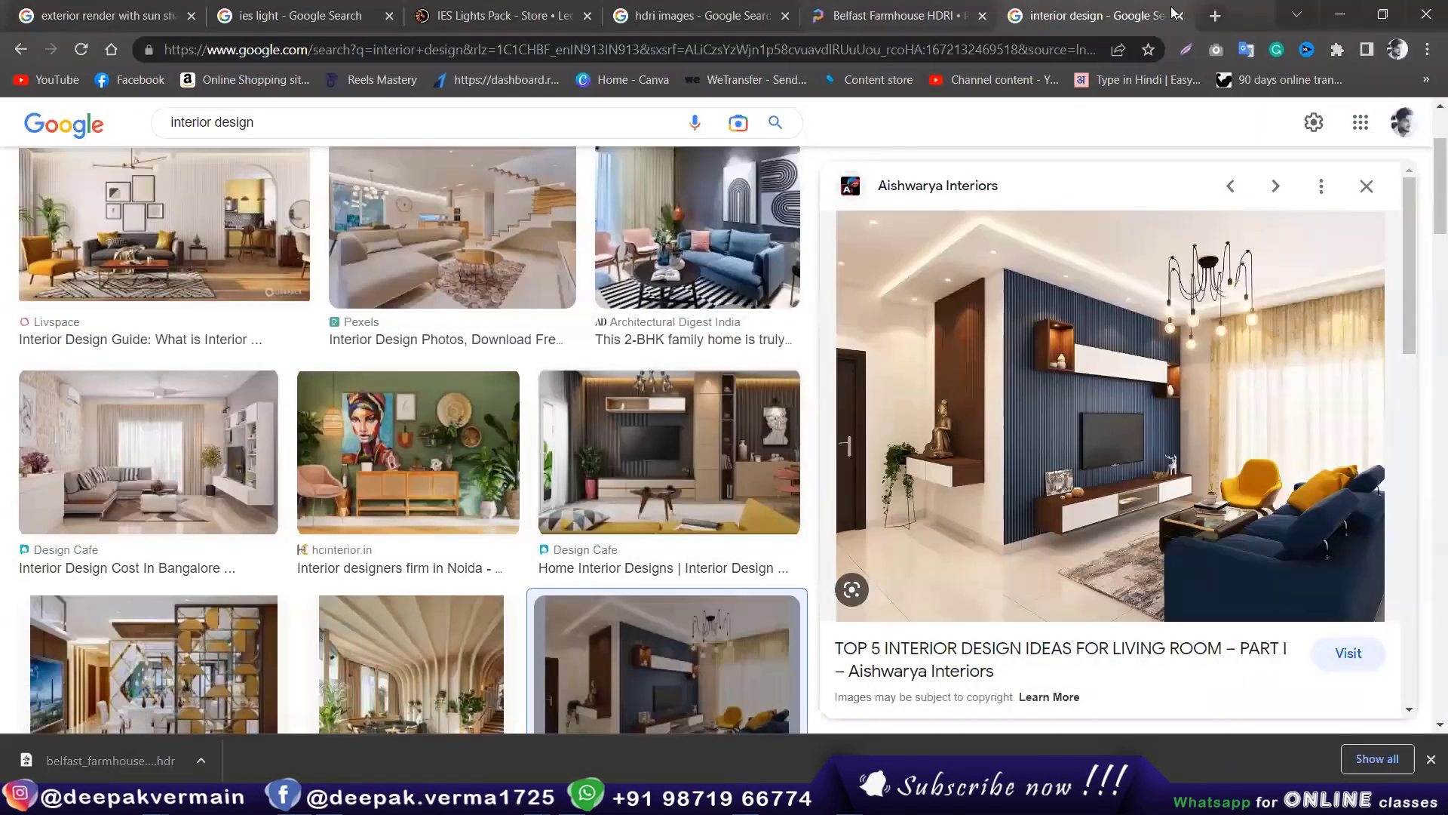
# Step: In a new tab, search Google for 'mash light' and browse the shopping listings
pyautogui.click(1215, 16)
pyautogui.click(707, 384)
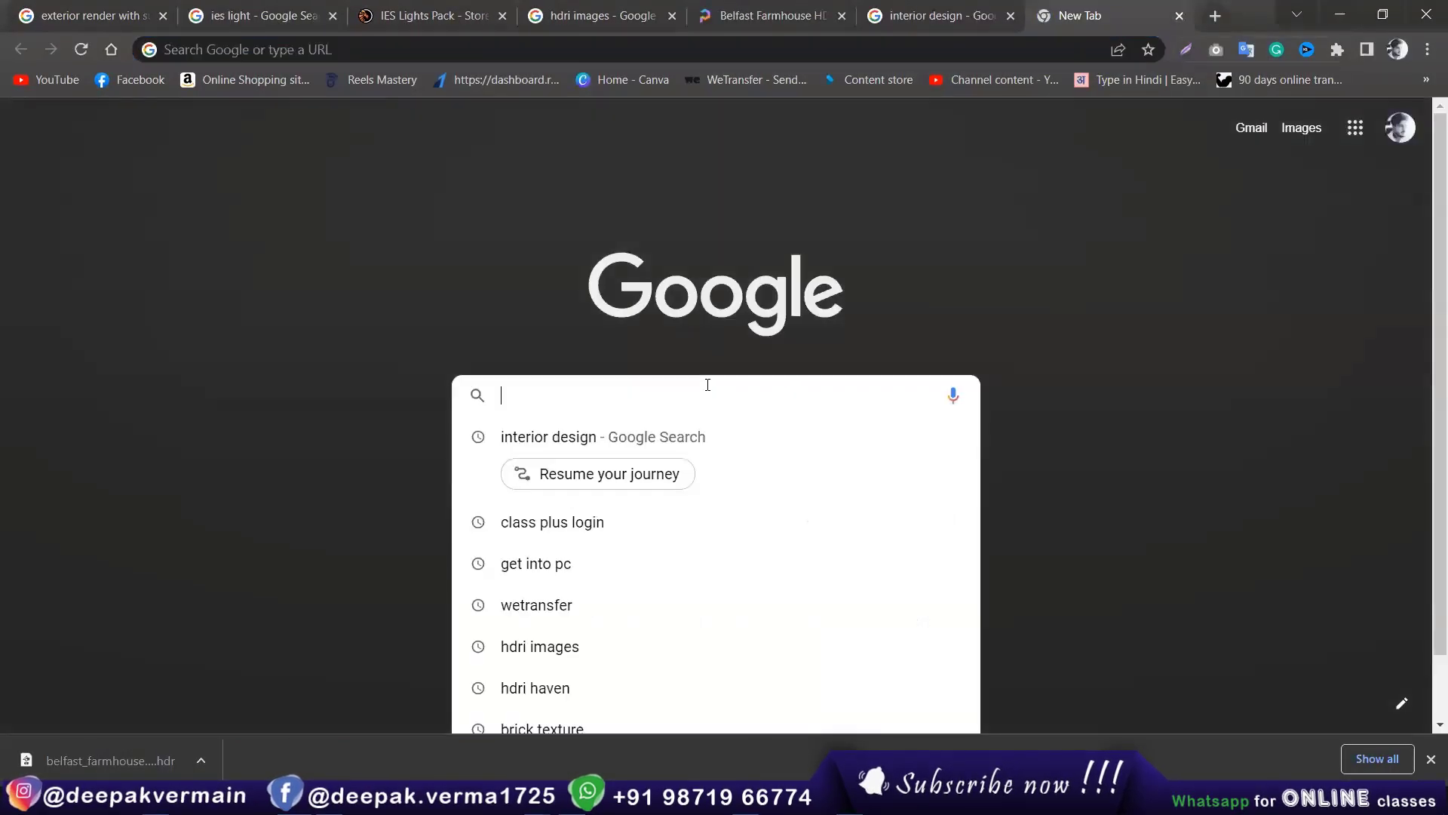
pyautogui.write('mash ')
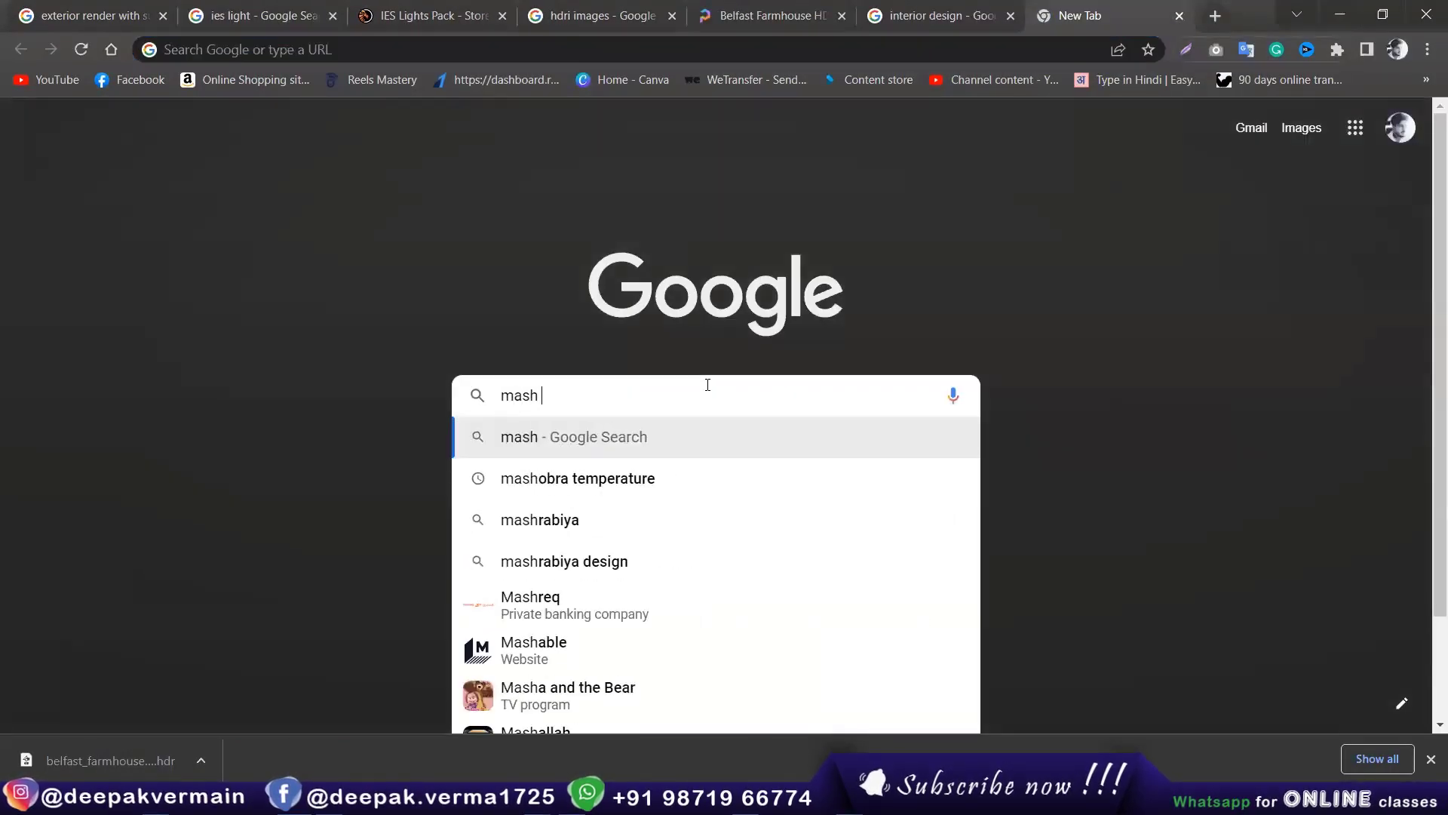
pyautogui.write('light')
pyautogui.press('Return')
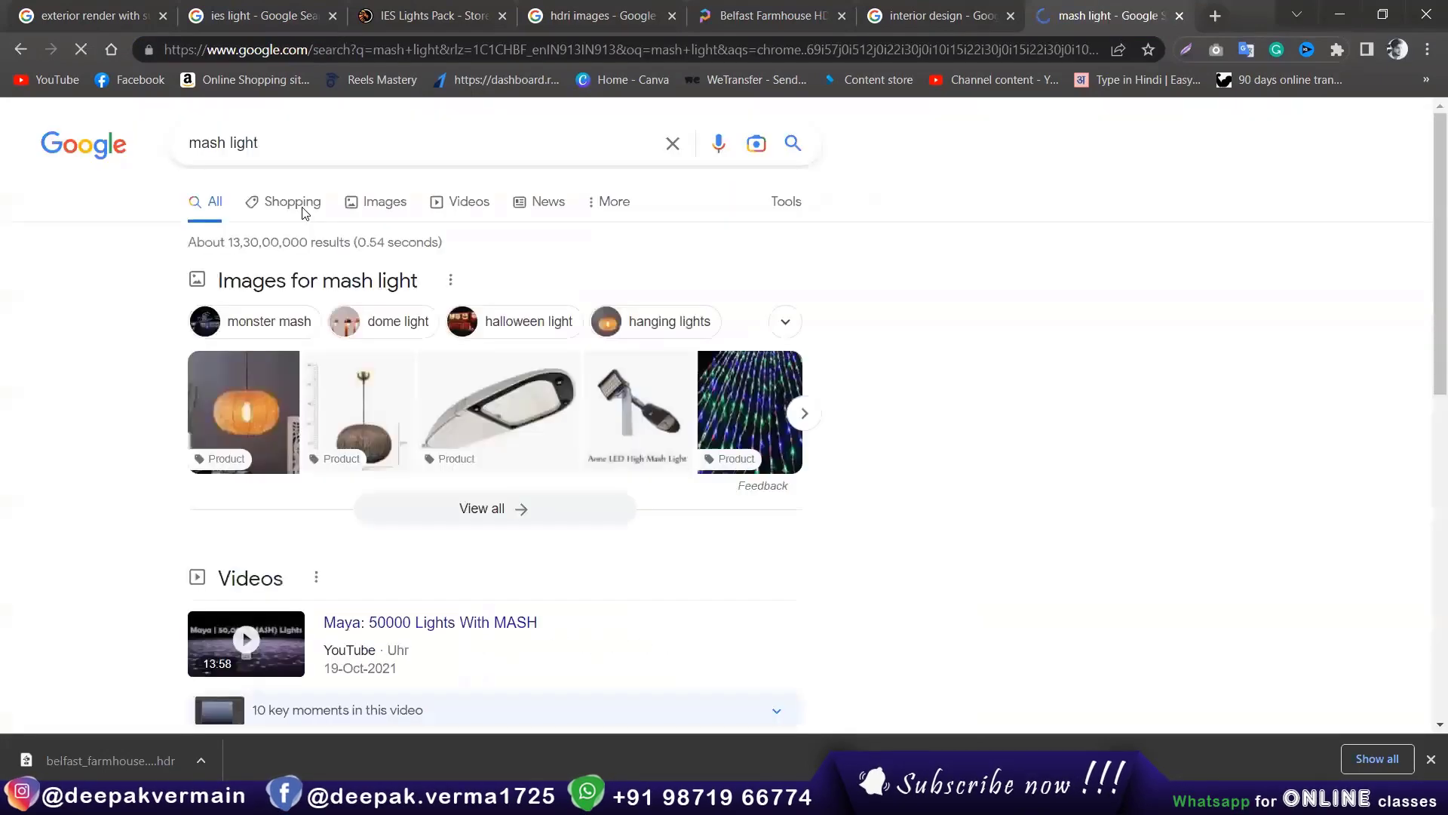
pyautogui.click(302, 212)
pyautogui.scroll(-2, 541, 356)
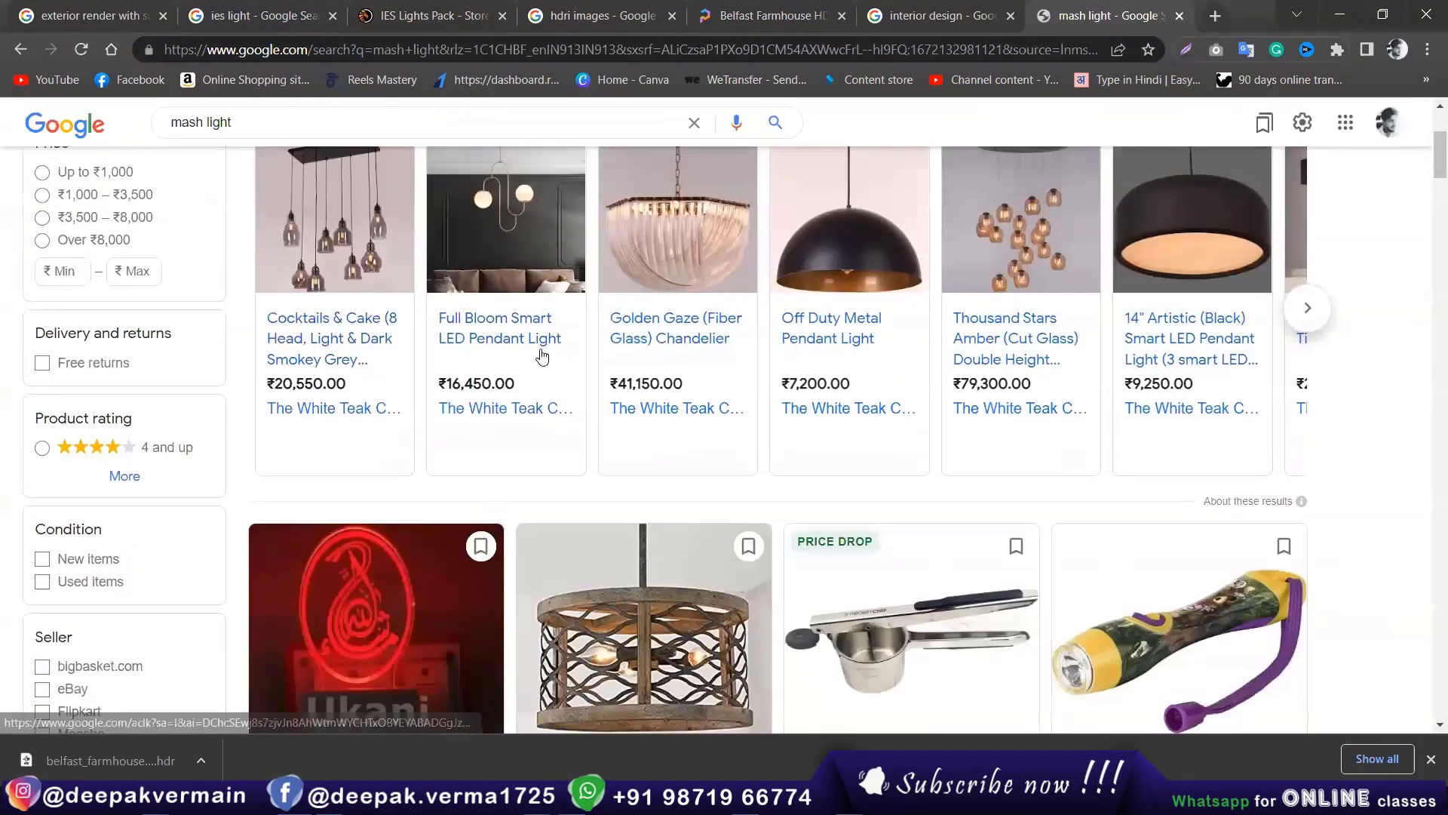
pyautogui.scroll(1, 541, 356)
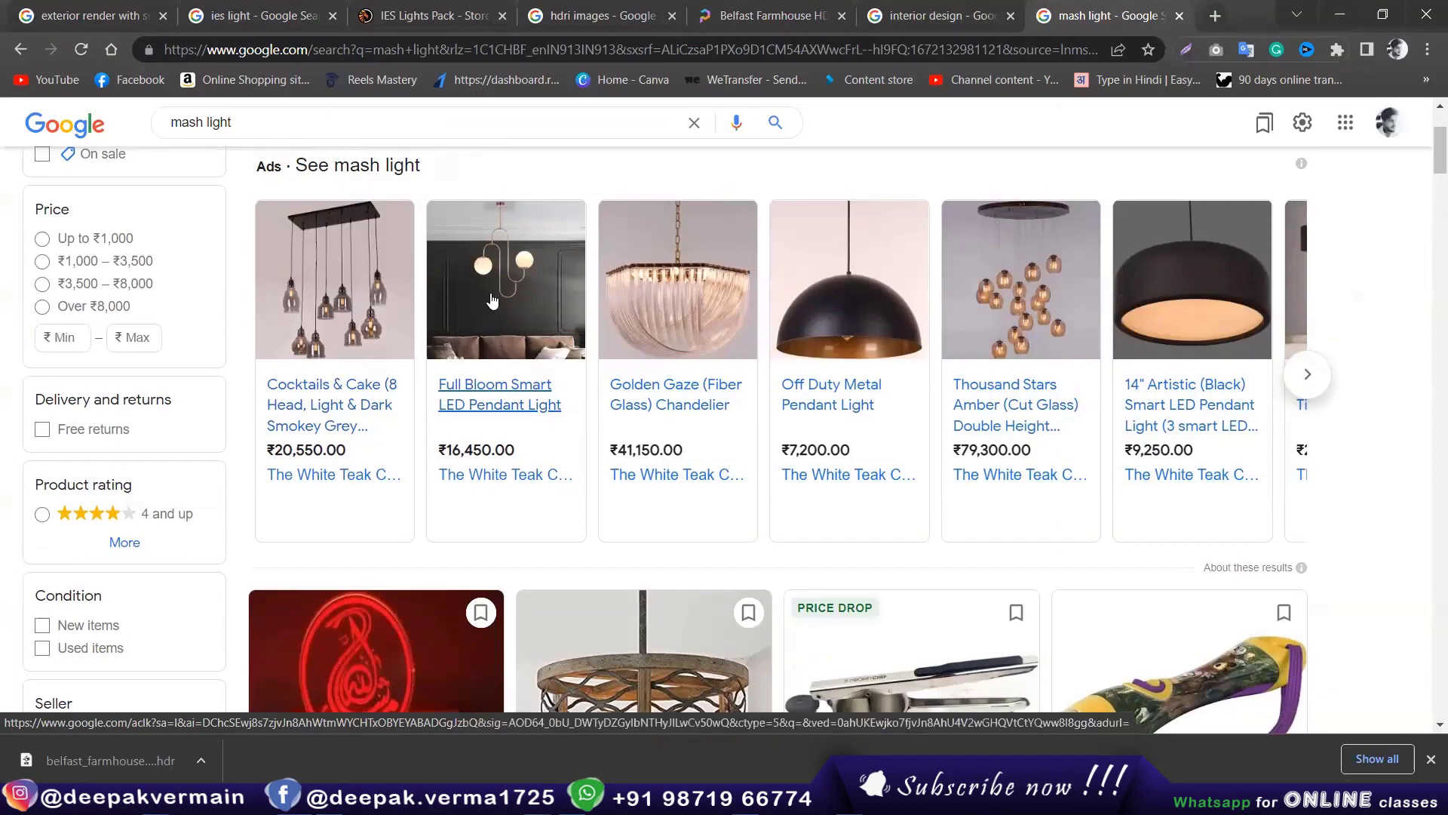
pyautogui.scroll(-4, 491, 300)
pyautogui.scroll(-5, 871, 449)
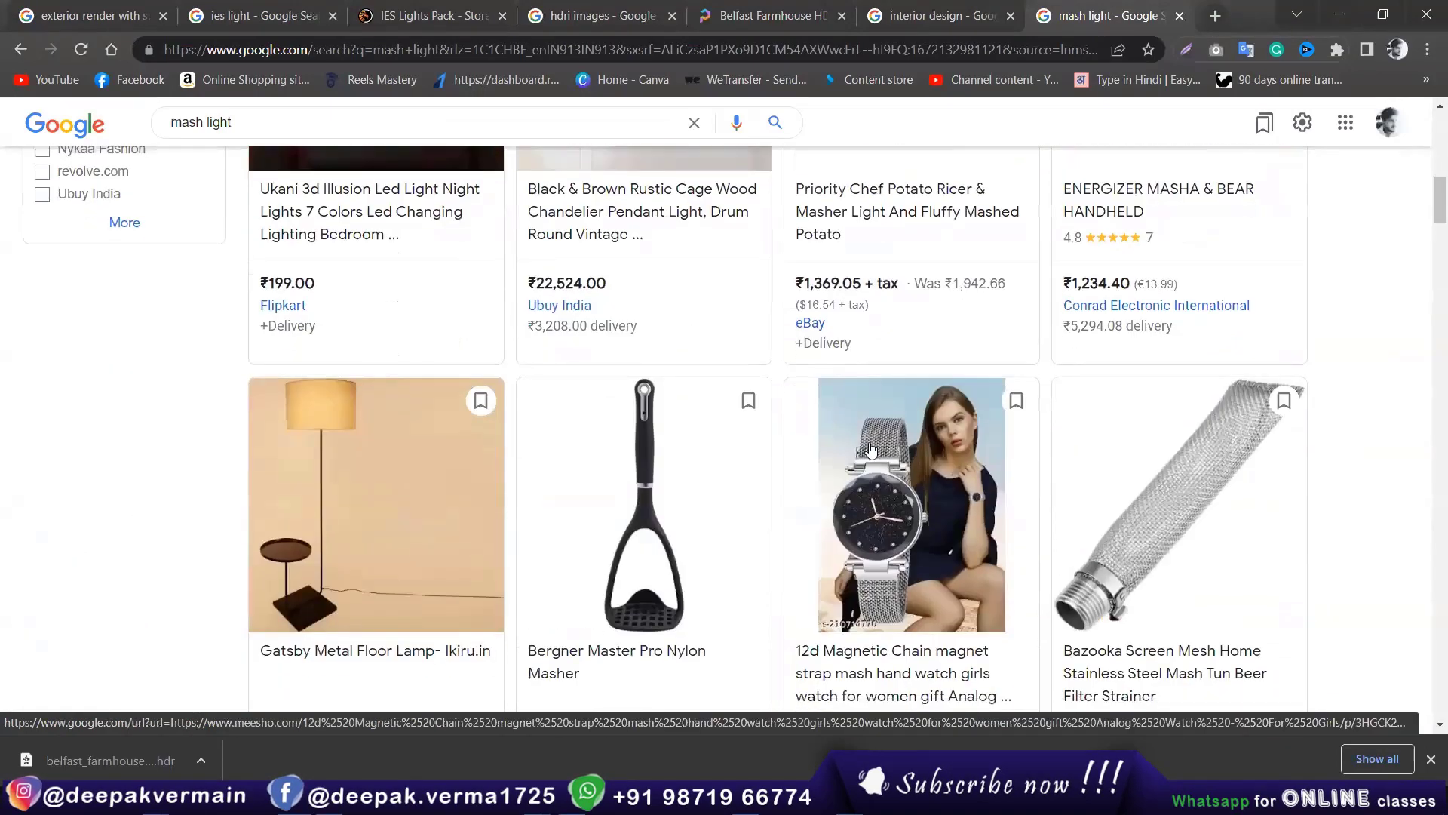
pyautogui.scroll(-6, 533, 443)
pyautogui.scroll(-5, 534, 443)
pyautogui.scroll(-5, 534, 443)
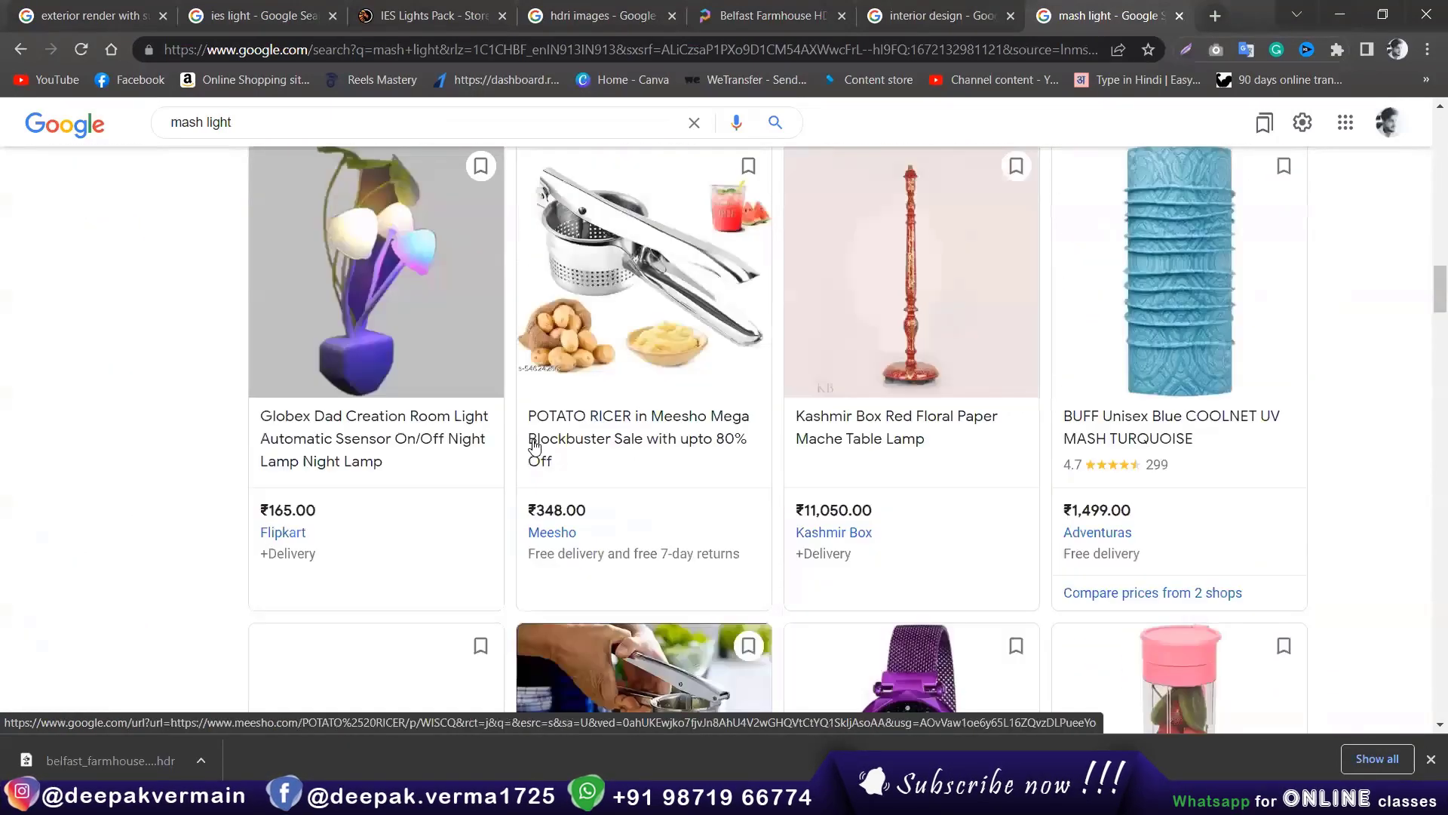
# Step: Refine the search to 'mash light in interior'
pyautogui.click(341, 125)
pyautogui.write('in in')
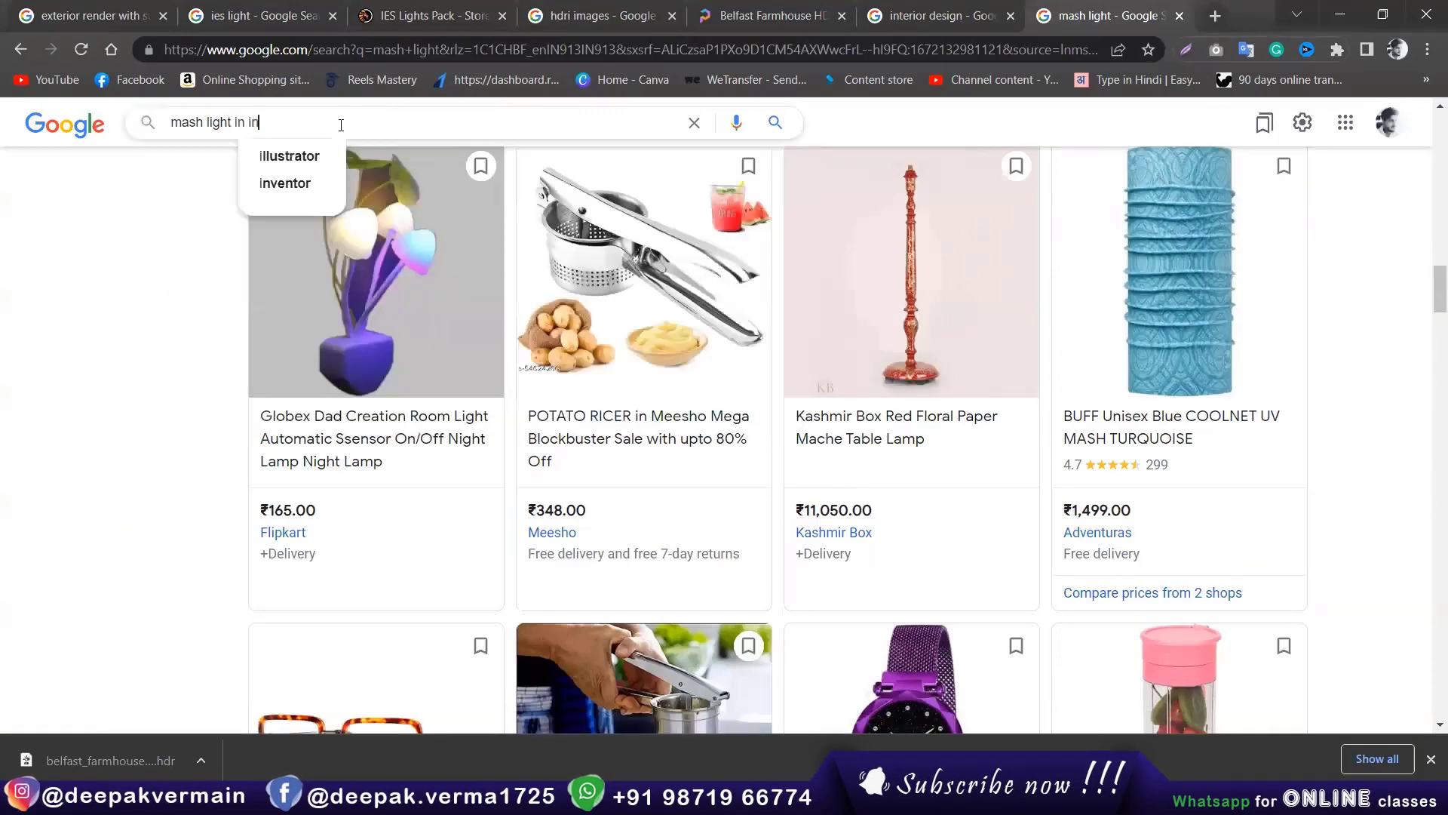
pyautogui.write('ter')
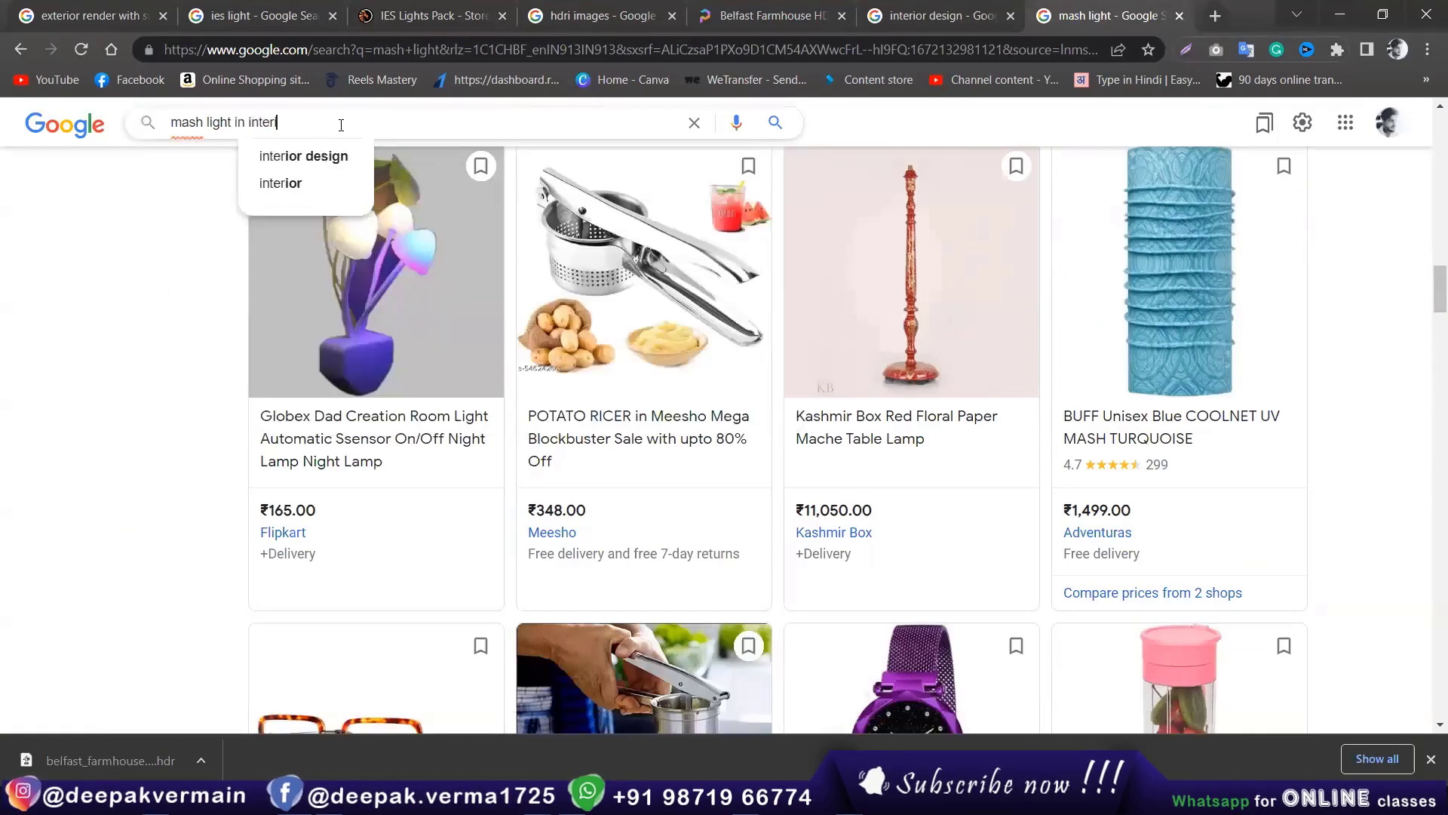
pyautogui.write('ior')
pyautogui.press('Return')
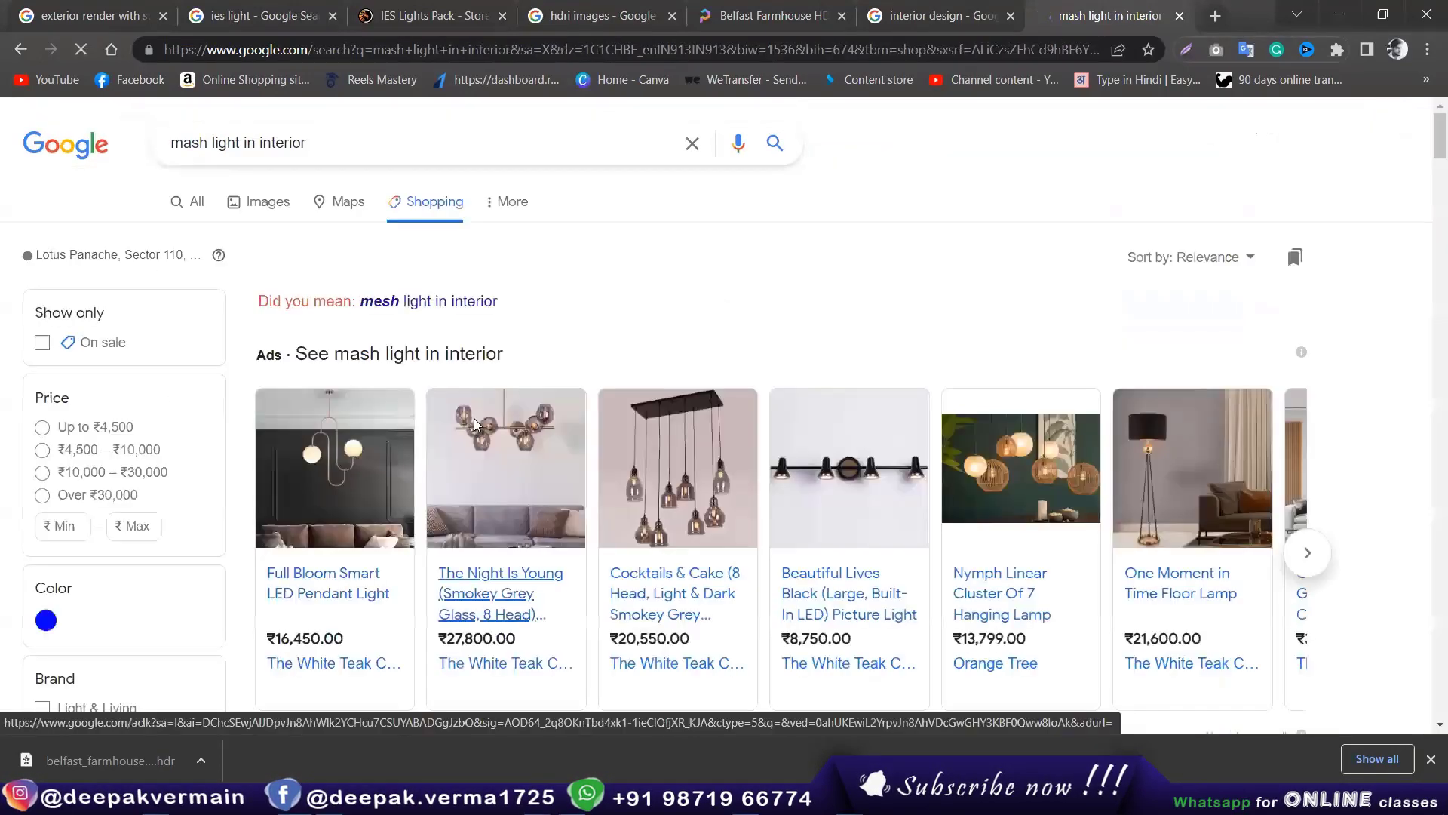
pyautogui.scroll(-6, 630, 339)
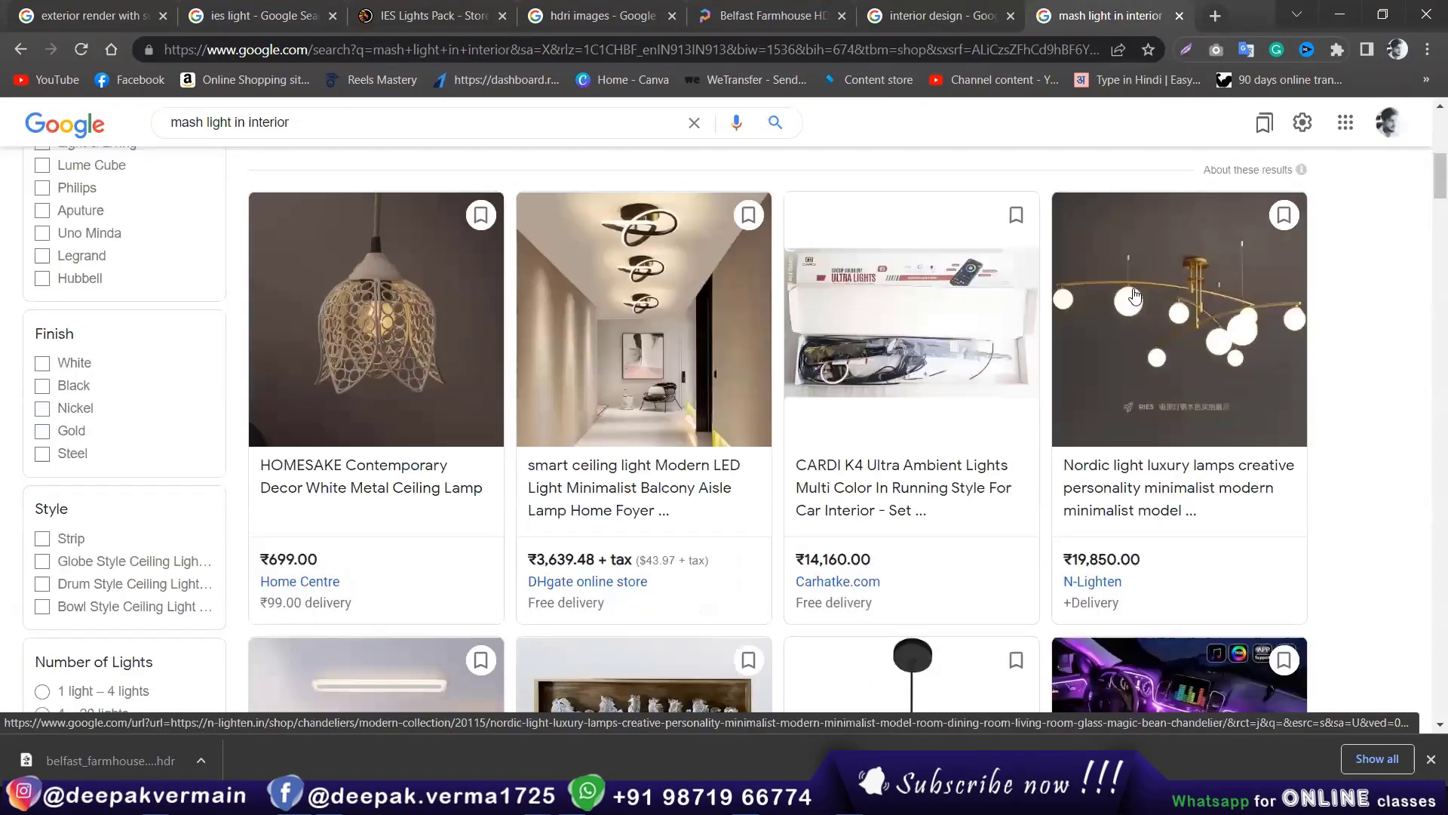
# Step: Look over the Nordic luxury lamp listing, then move to the hdri and interior design image results
pyautogui.click(1126, 317)
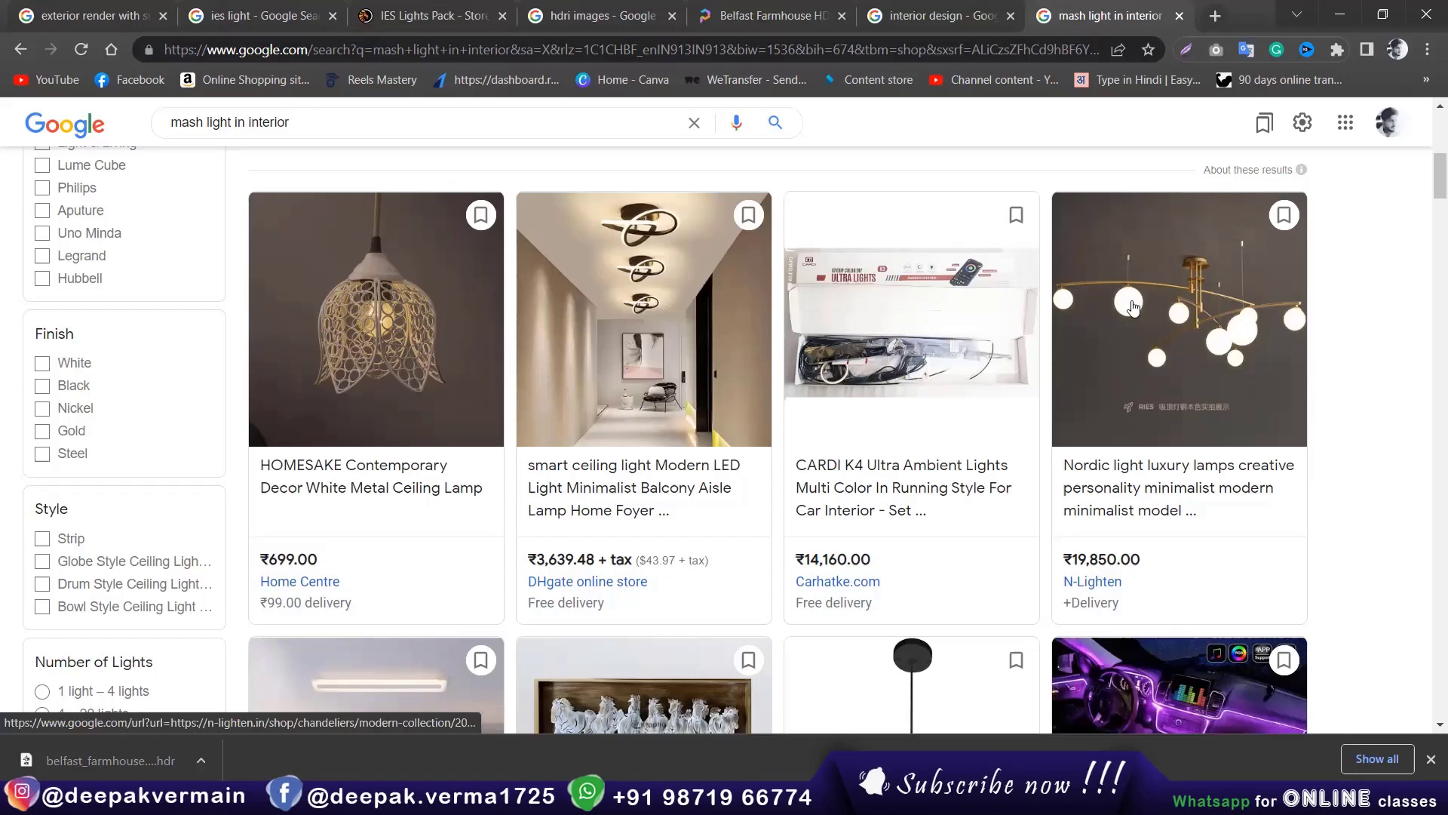
pyautogui.scroll(-4, 1126, 317)
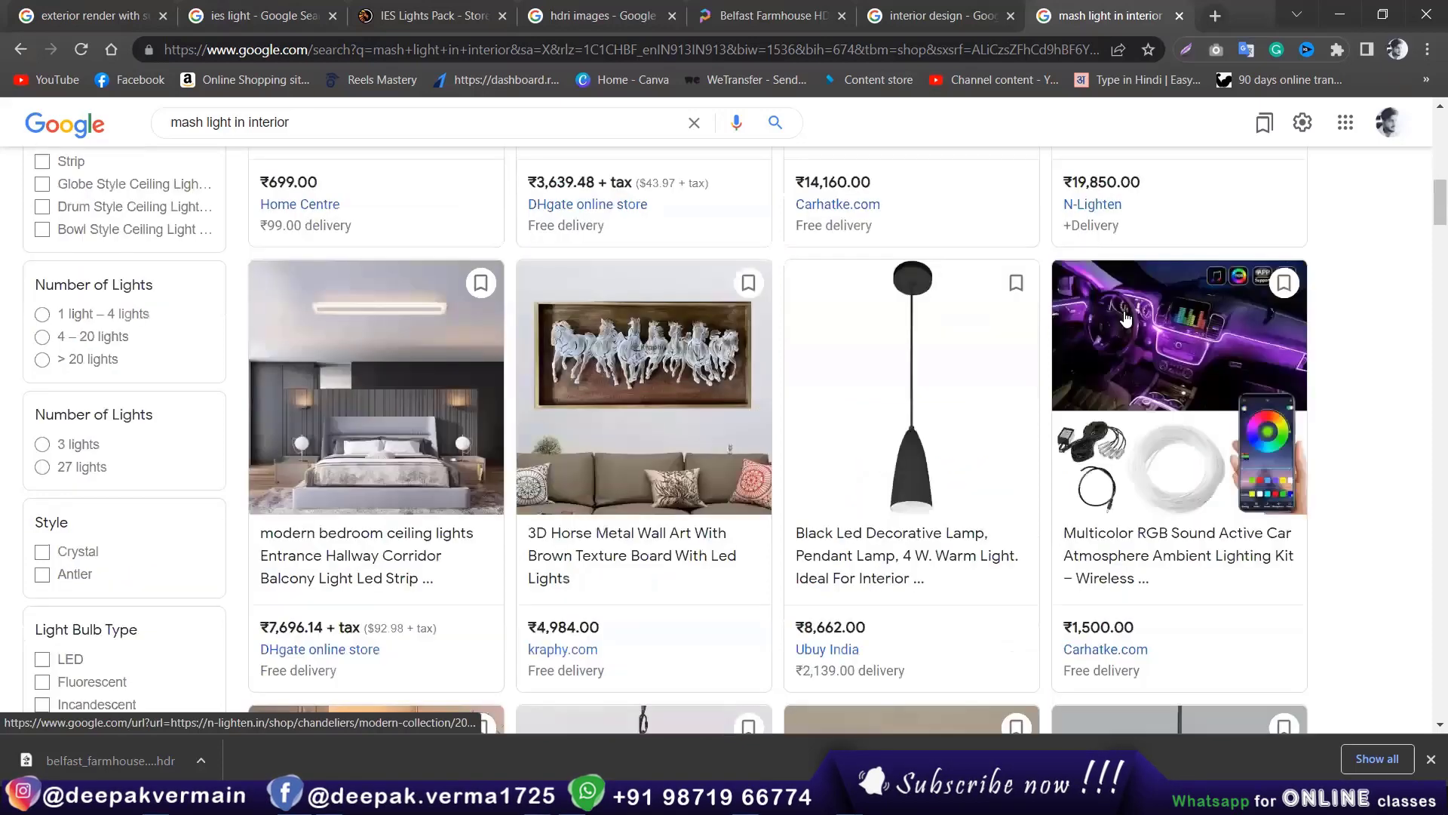
pyautogui.scroll(-5, 1126, 317)
pyautogui.scroll(-5, 1126, 318)
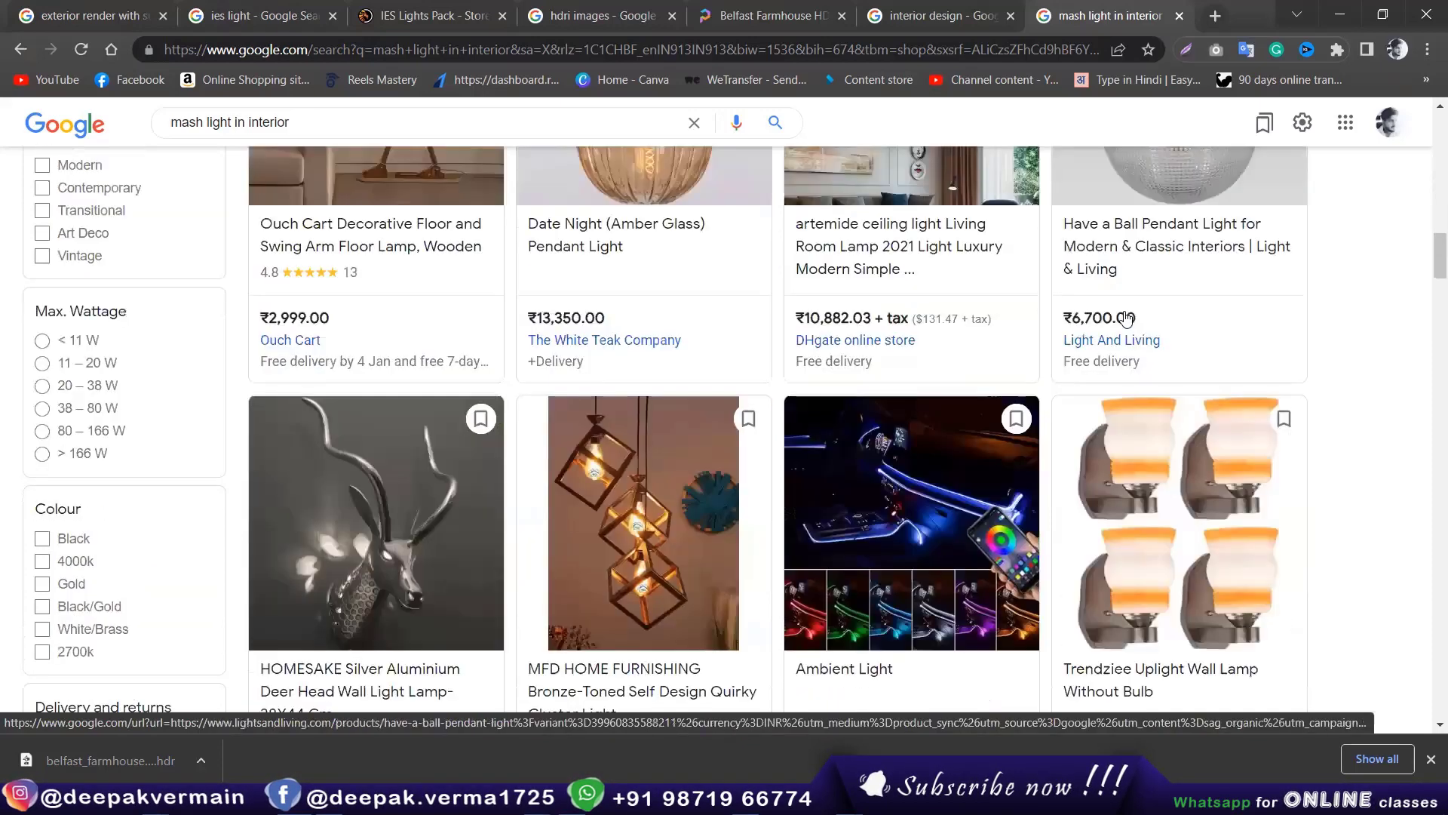
pyautogui.scroll(-3, 1126, 317)
pyautogui.scroll(-8, 1126, 317)
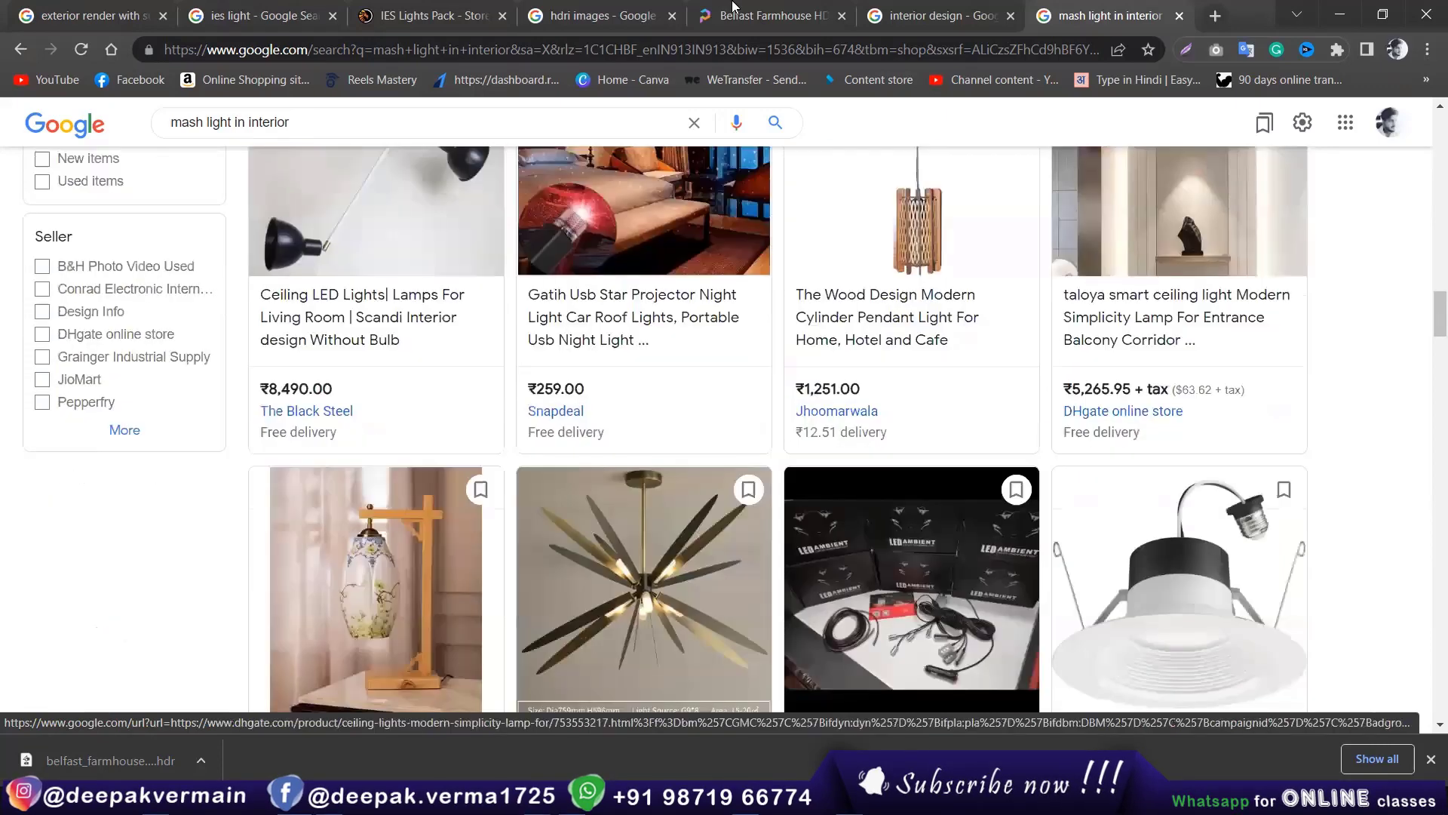
pyautogui.scroll(-4, 1126, 317)
pyautogui.click(596, 15)
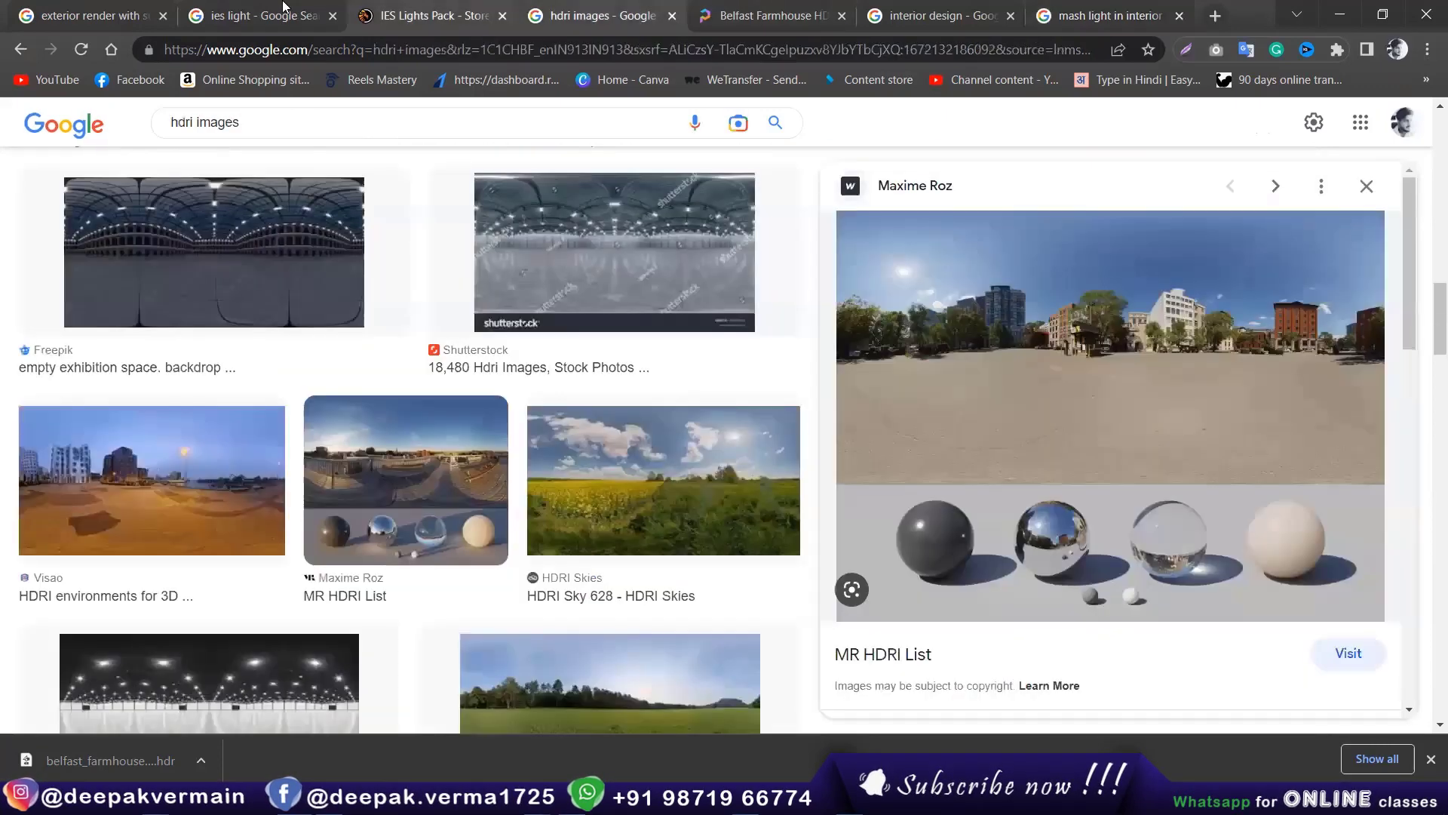
pyautogui.click(935, 15)
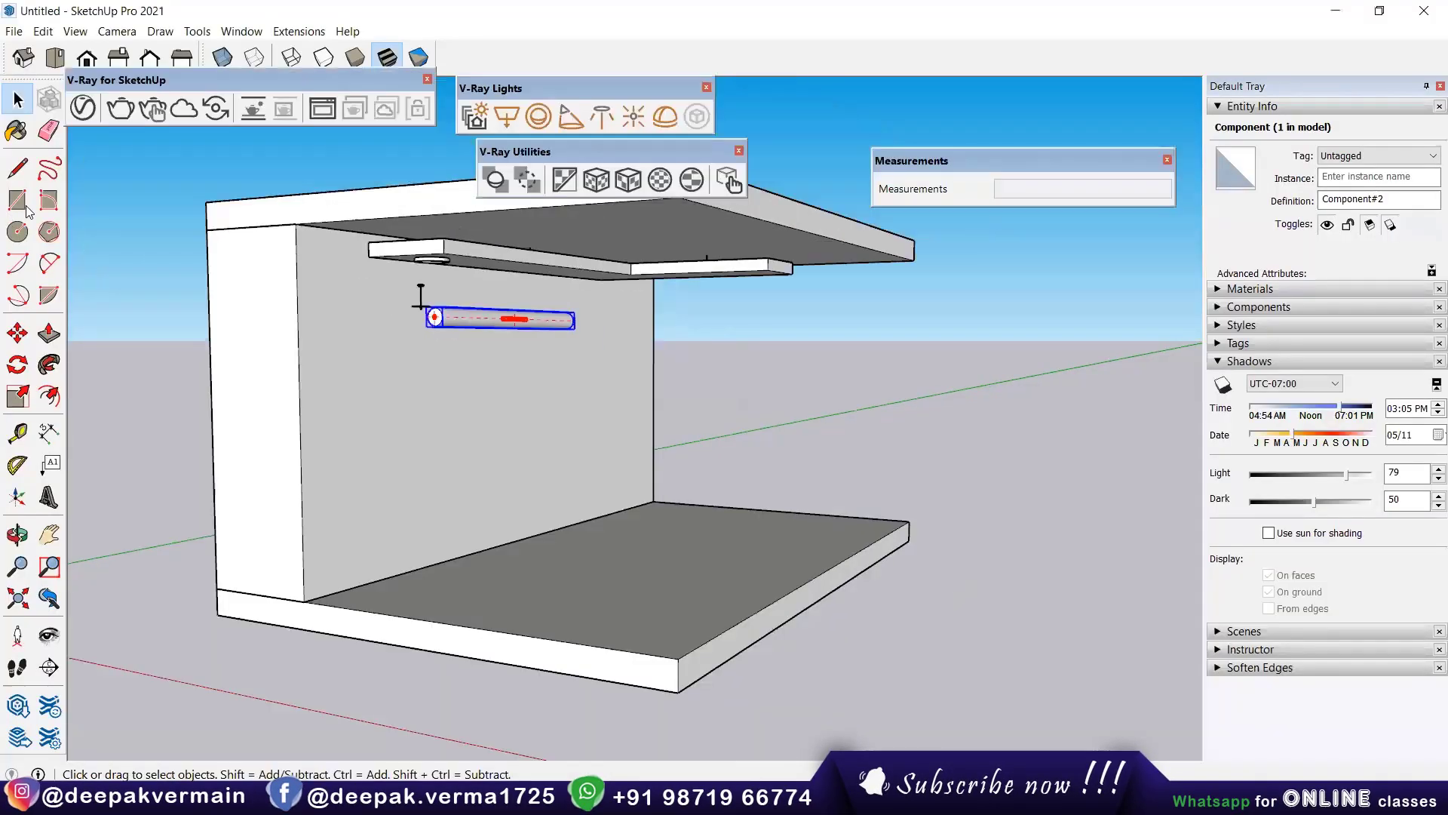
# Step: Sketch a trial rectangle on the back wall and orbit around the box to inspect it
pyautogui.press('r')
pyautogui.click(348, 339)
pyautogui.click(503, 498)
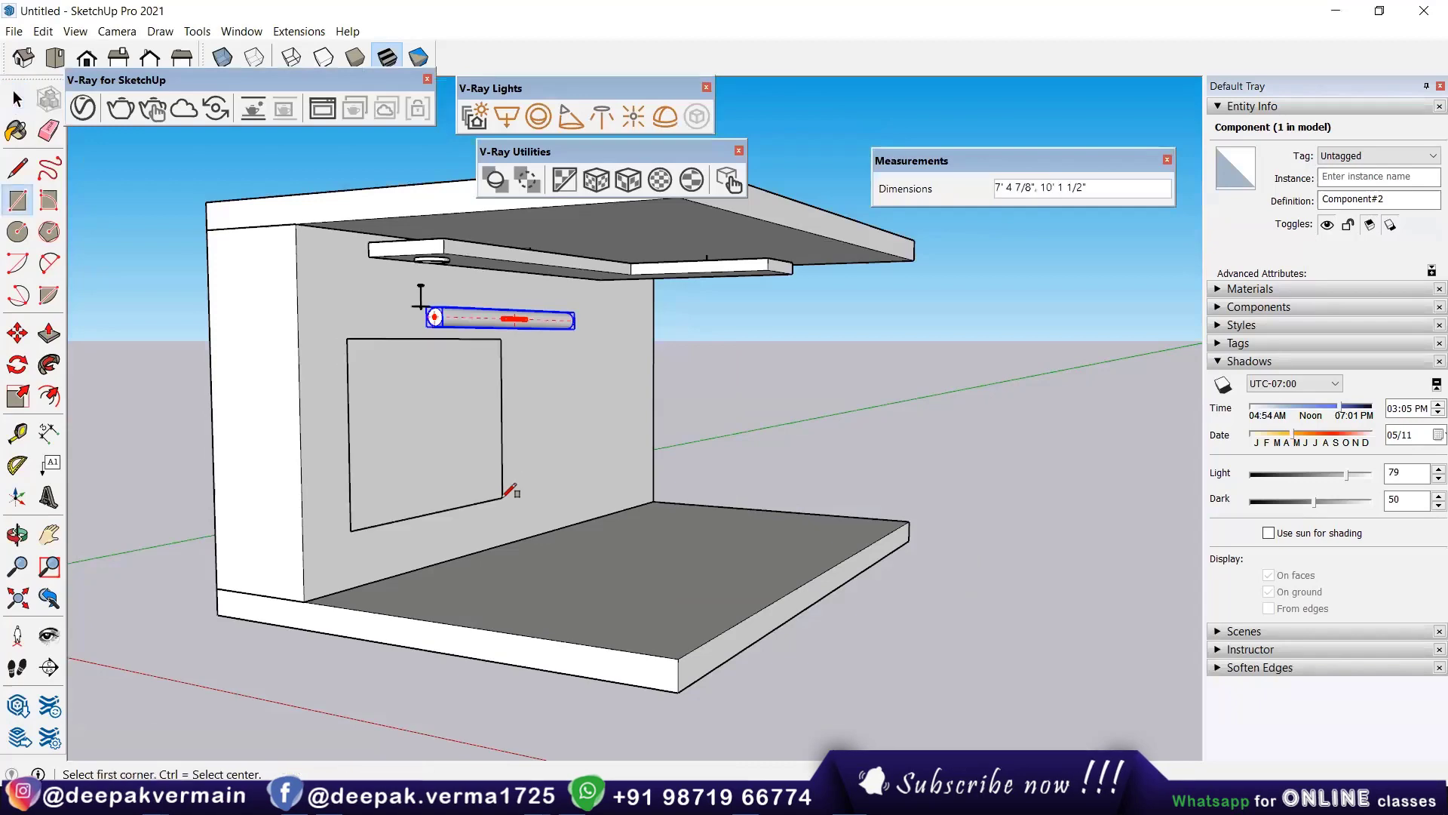
pyautogui.moveTo(466, 406); pyautogui.dragTo(417, 373, button='middle')
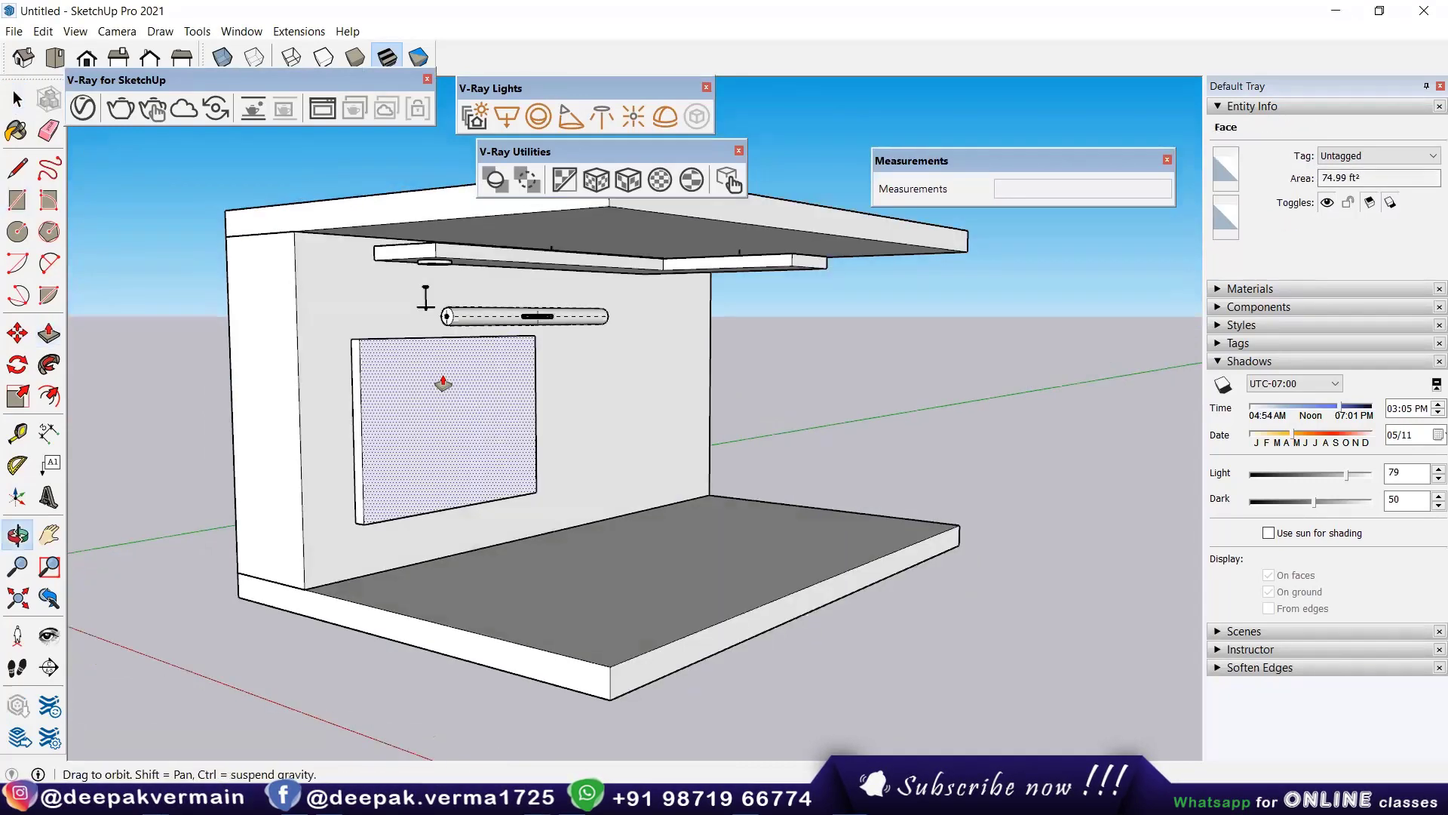
pyautogui.moveTo(685, 485); pyautogui.dragTo(526, 468, button='middle')
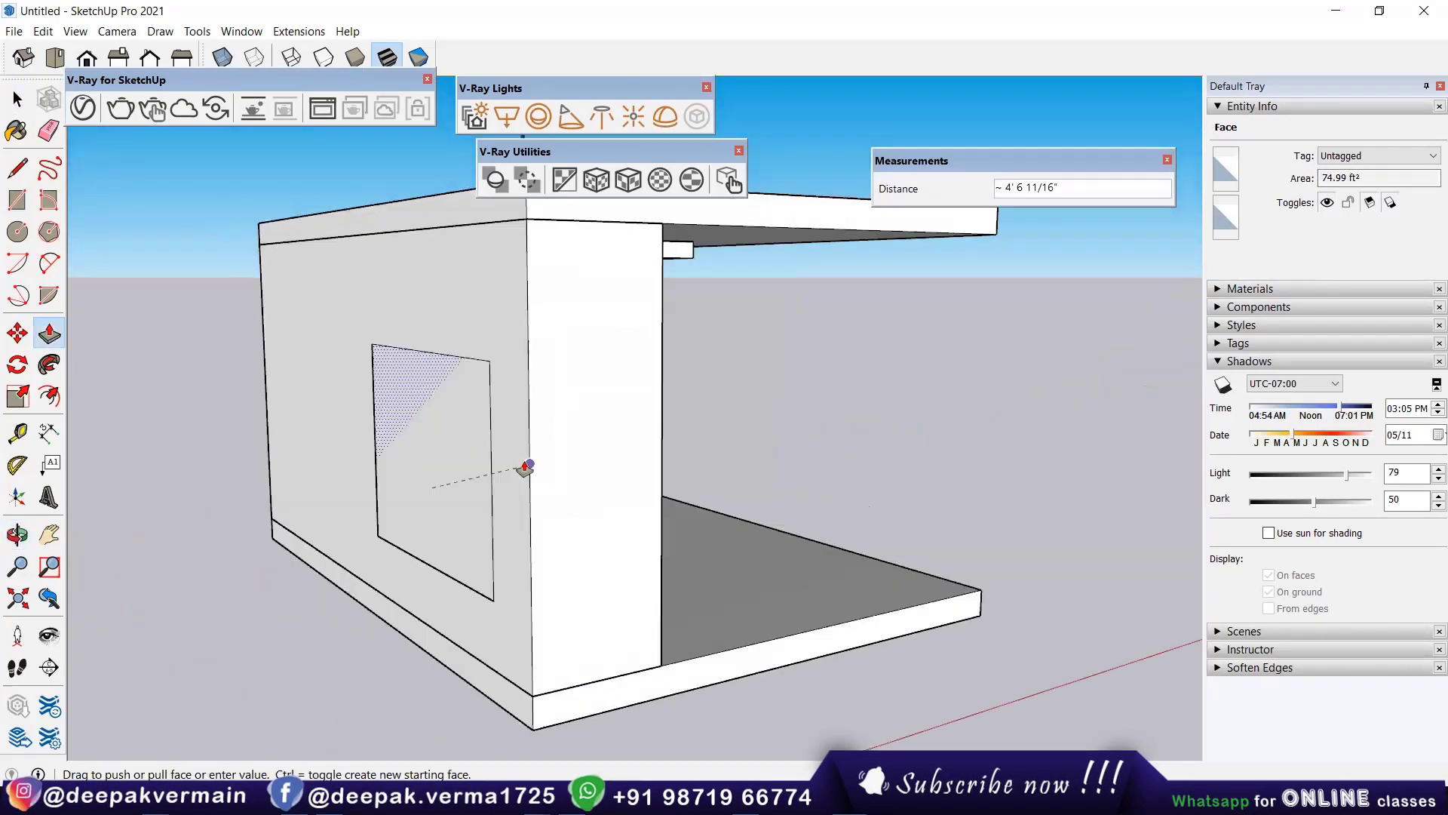
pyautogui.press('Escape')
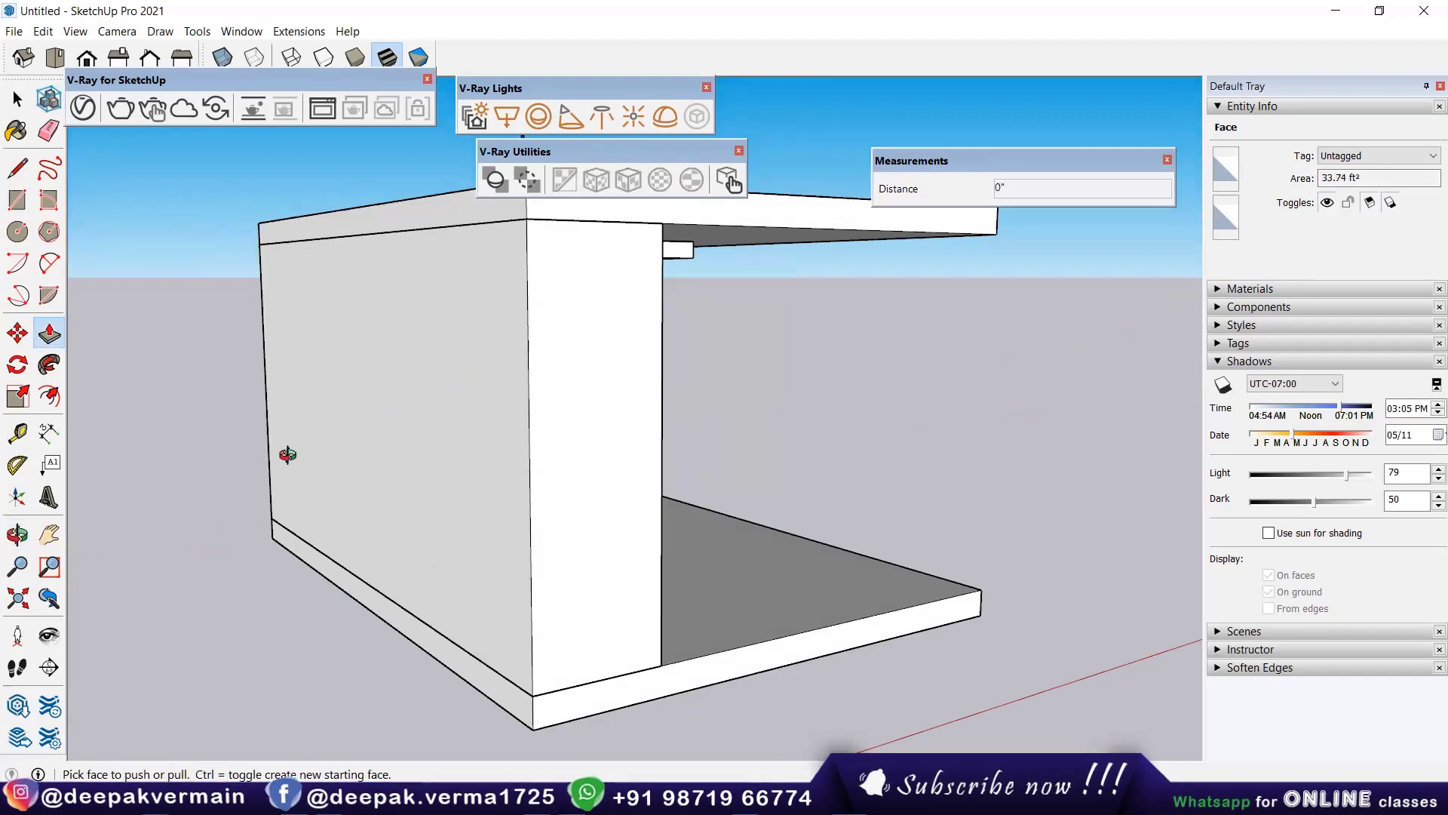
pyautogui.moveTo(285, 453); pyautogui.dragTo(594, 443, button='middle')
pyautogui.click(594, 442)
pyautogui.press('space')
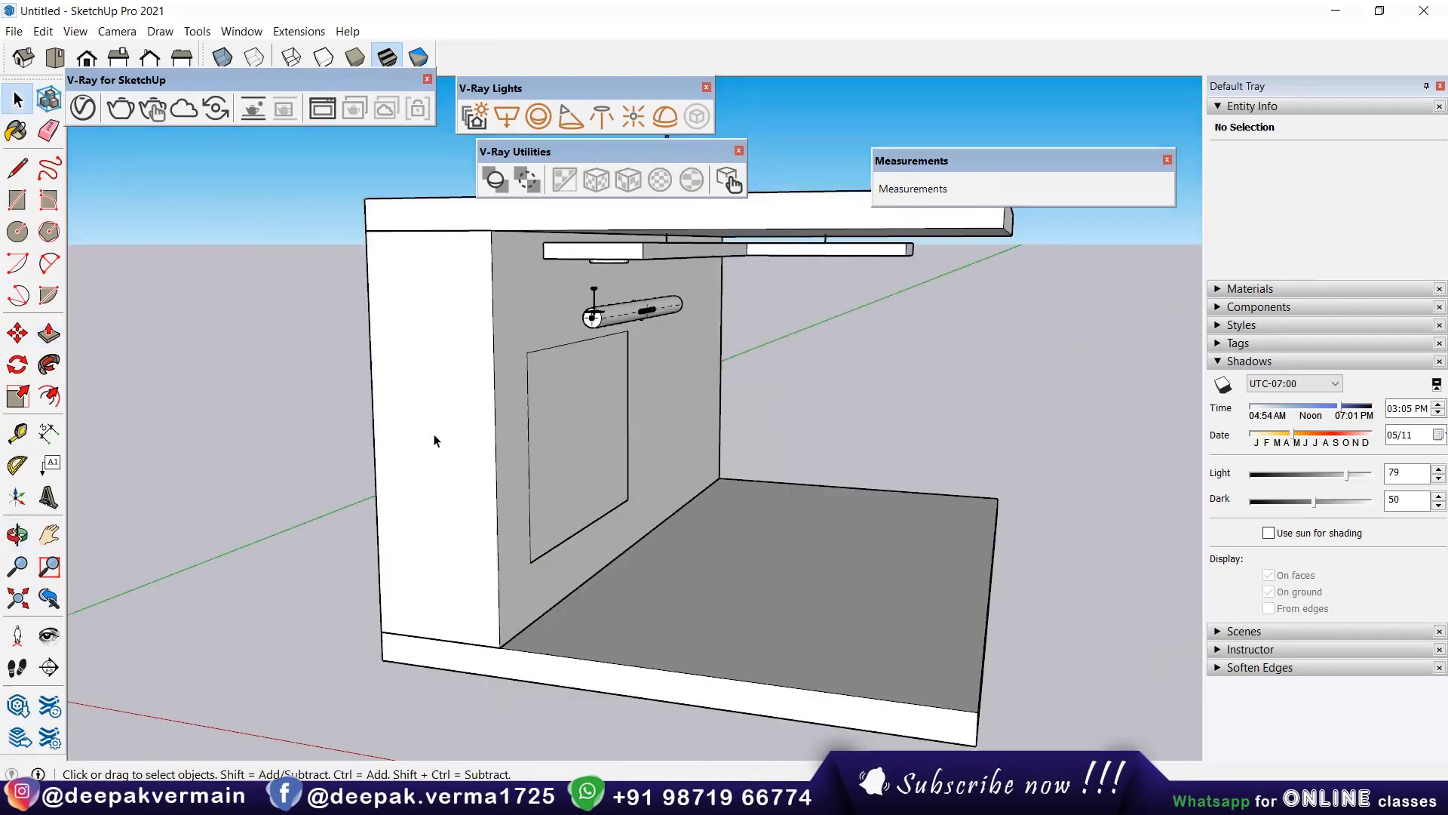
# Step: Delete the stray rectangle face from the back wall
pyautogui.doubleClick(434, 441)
pyautogui.click(895, 382)
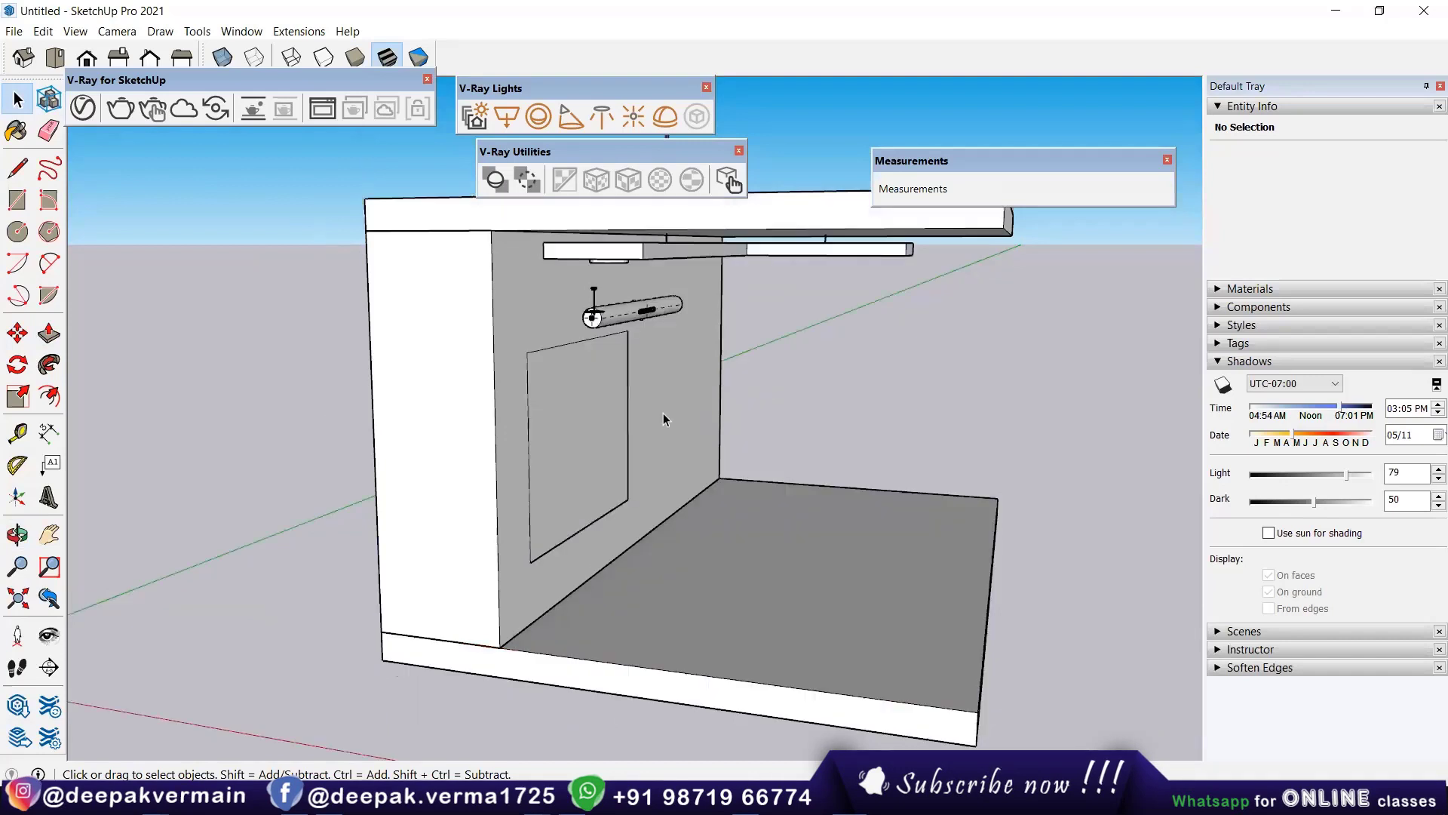
pyautogui.click(577, 404)
pyautogui.press('Delete')
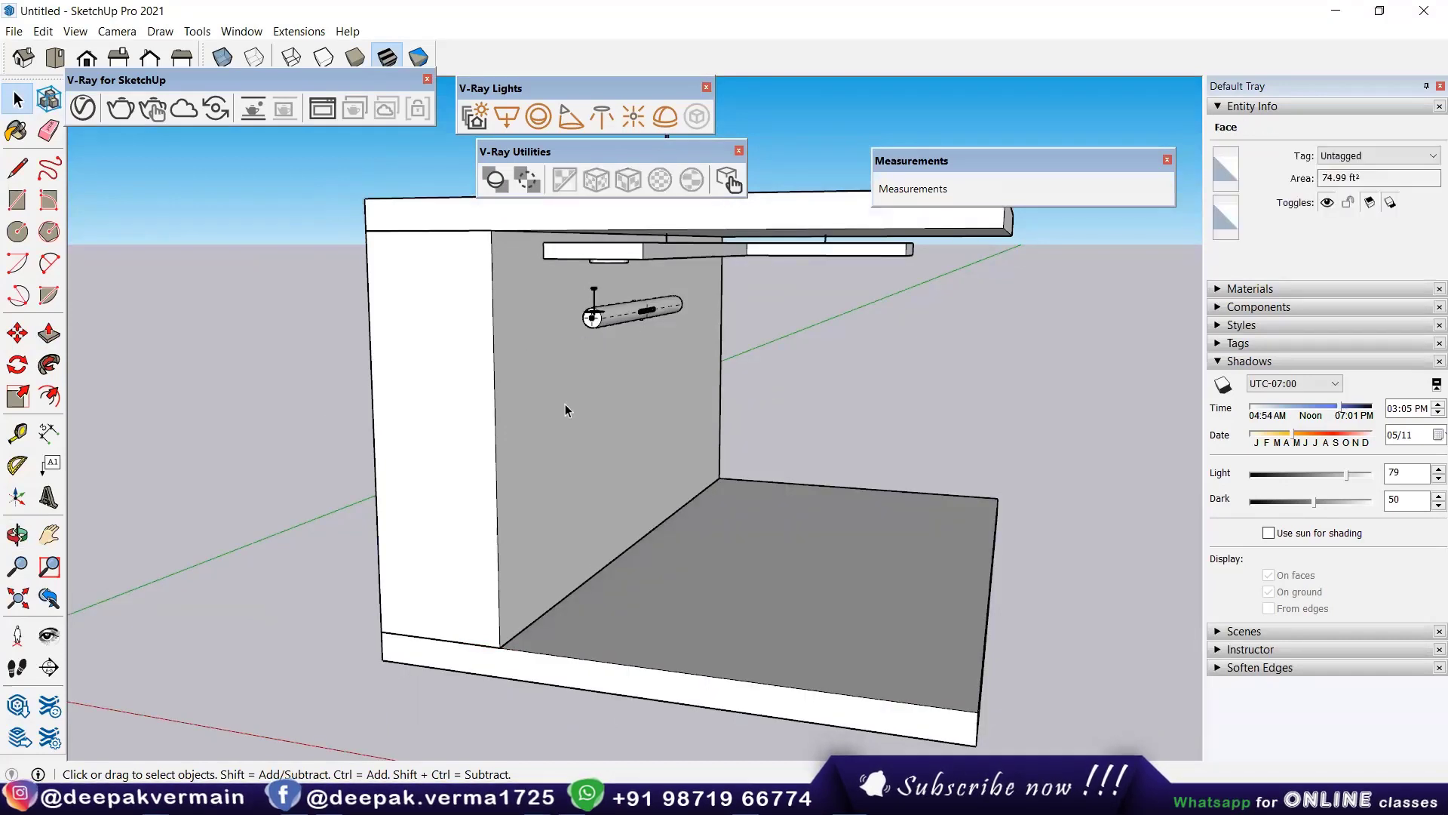
# Step: Inside the box group, draw a window rectangle on the back wall and push it through
pyautogui.doubleClick(559, 408)
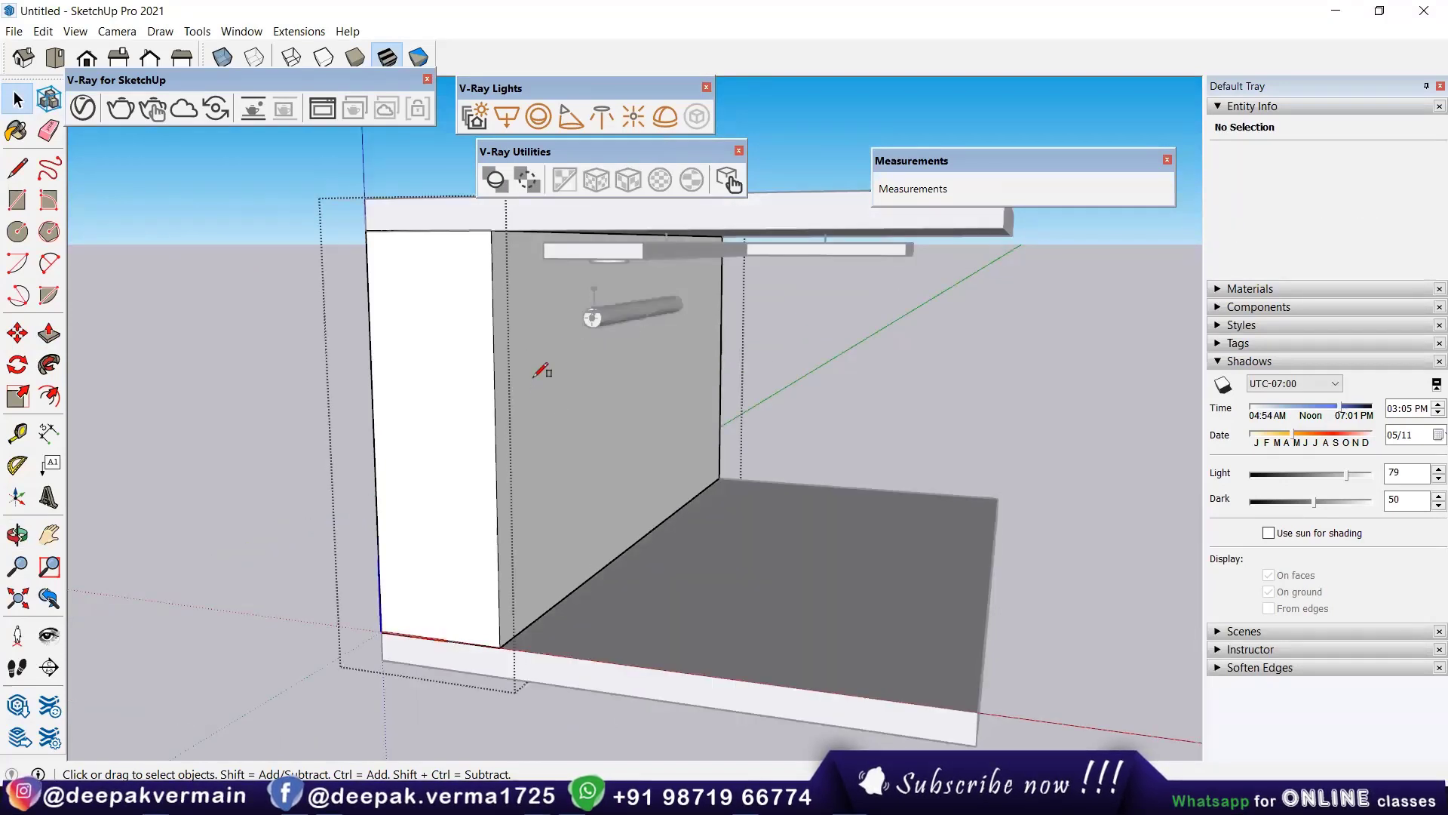
pyautogui.click(533, 355)
pyautogui.click(623, 483)
pyautogui.press('p')
pyautogui.moveTo(593, 452); pyautogui.dragTo(387, 431)
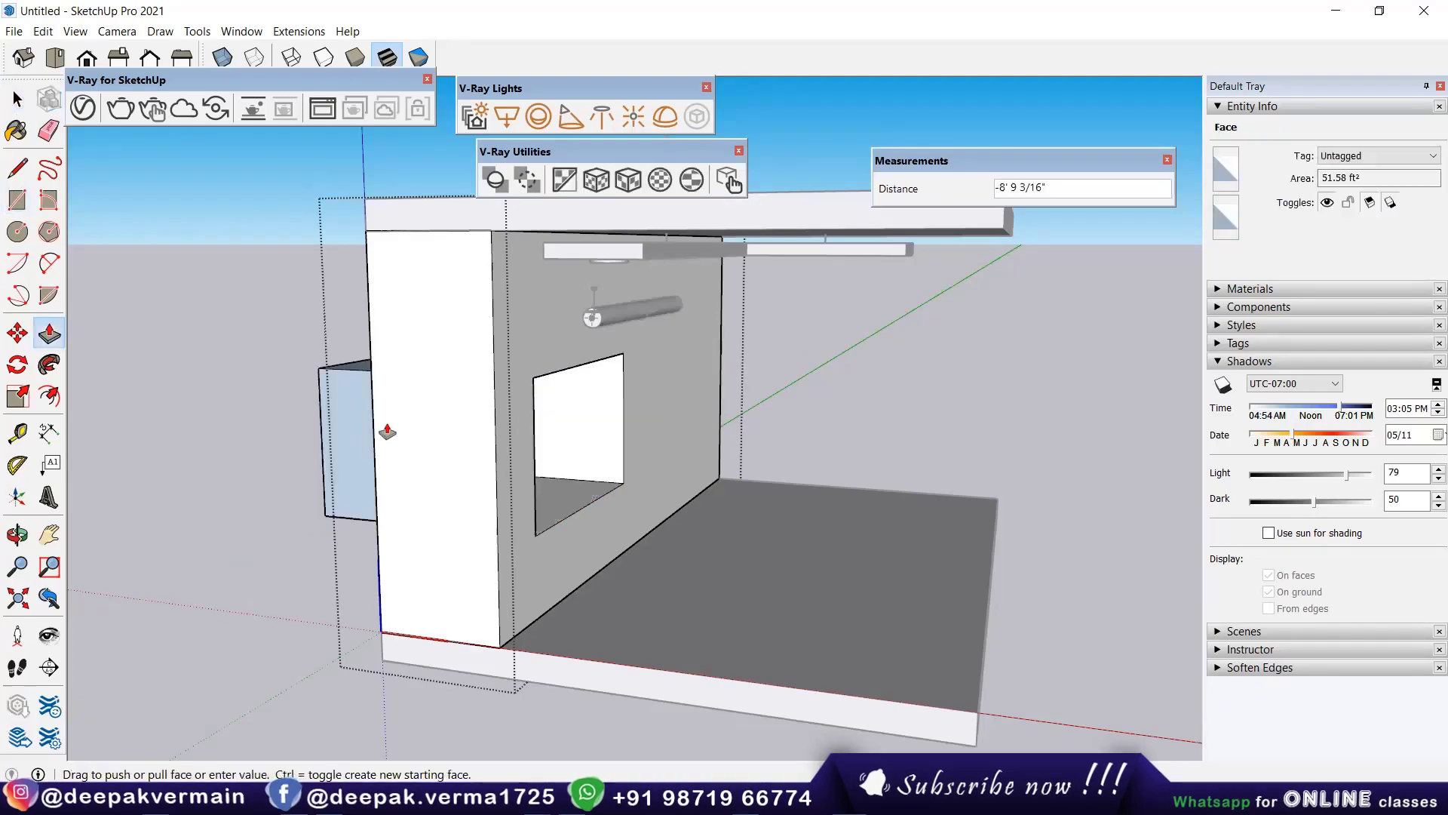
pyautogui.click(371, 420)
# Step: Fill the window opening with a V-Ray rectangle plane light and check it from inside
pyautogui.moveTo(985, 394); pyautogui.dragTo(574, 477, button='middle')
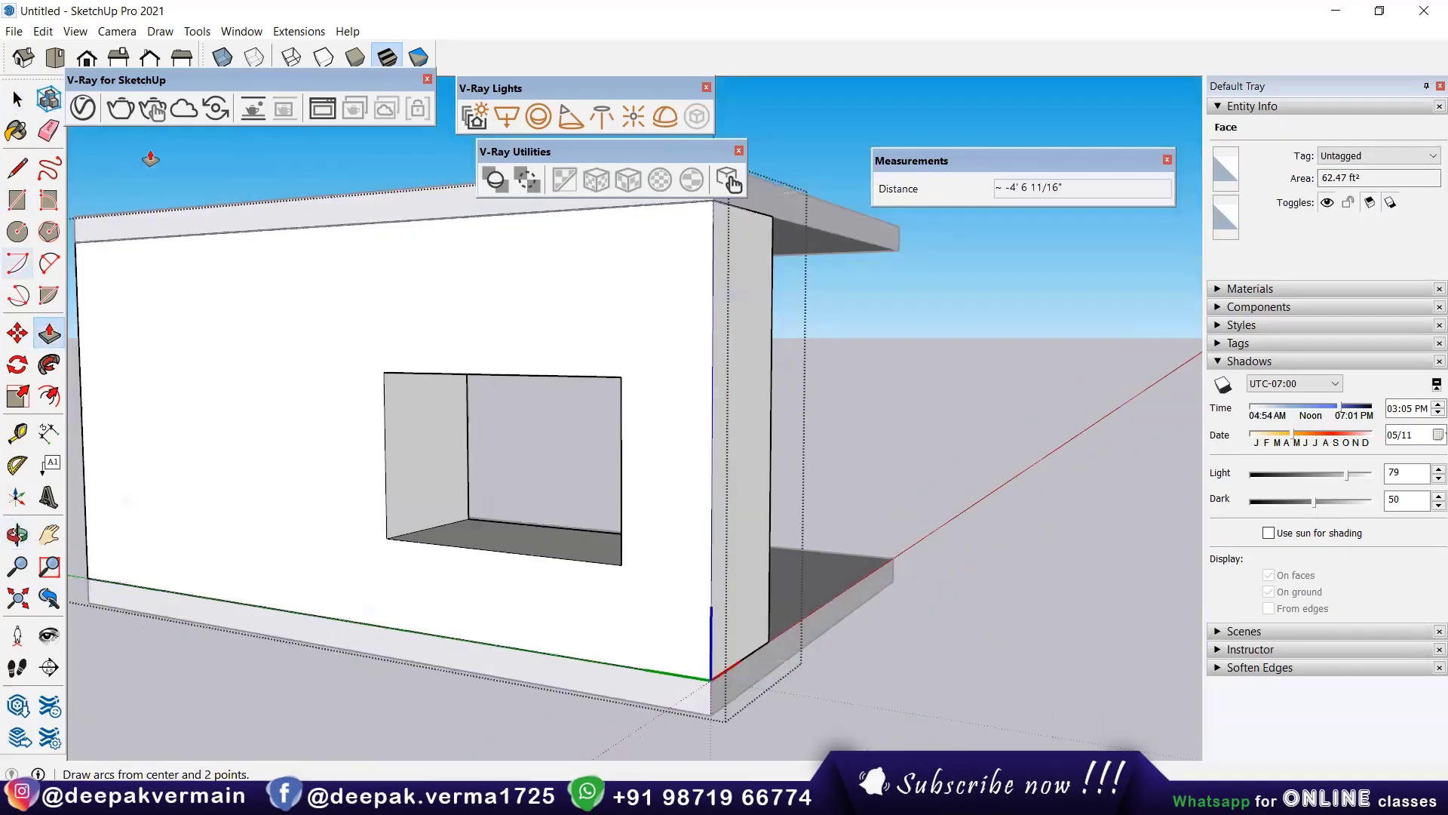
pyautogui.click(507, 115)
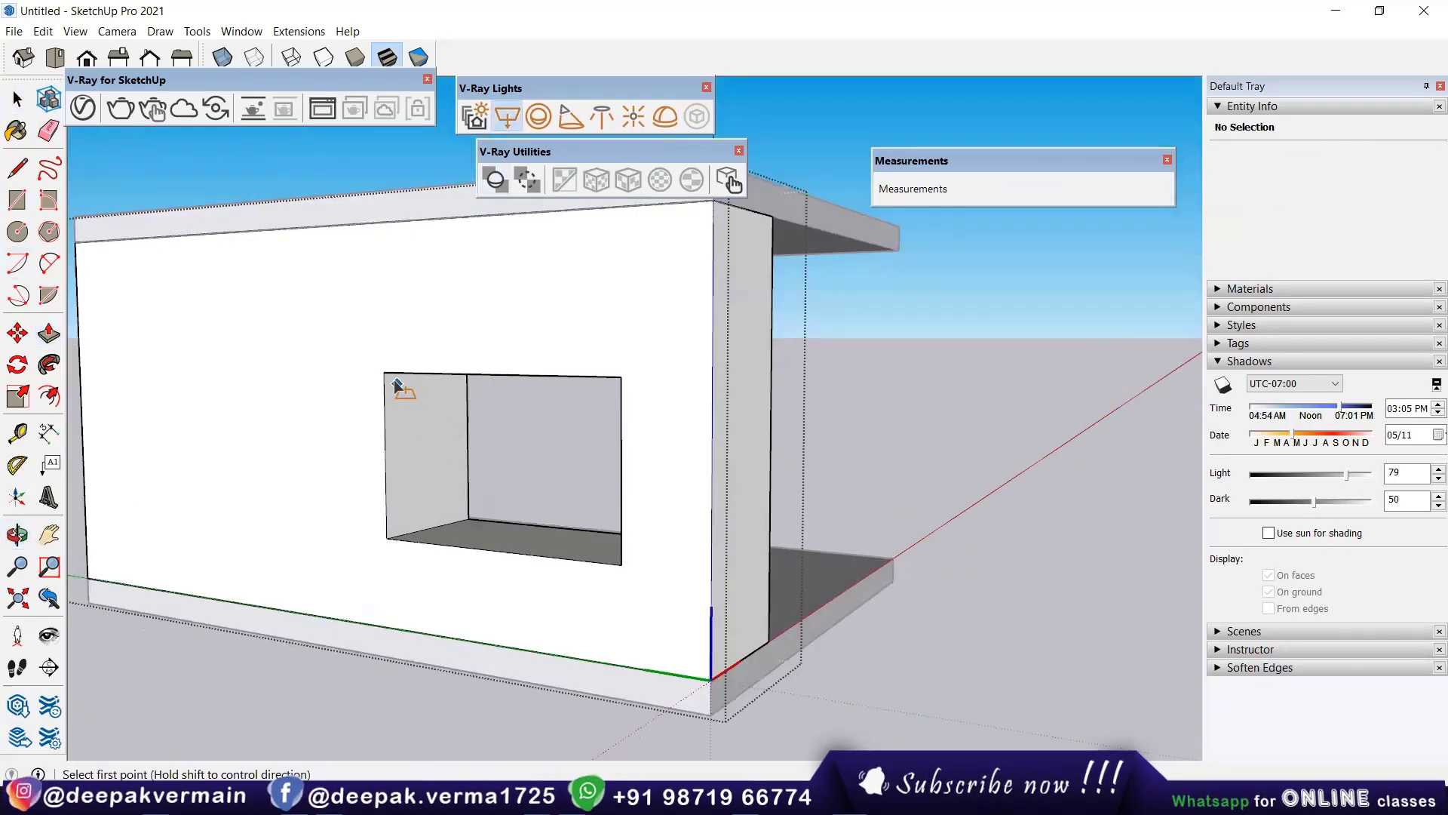
pyautogui.click(420, 414)
pyautogui.click(623, 566)
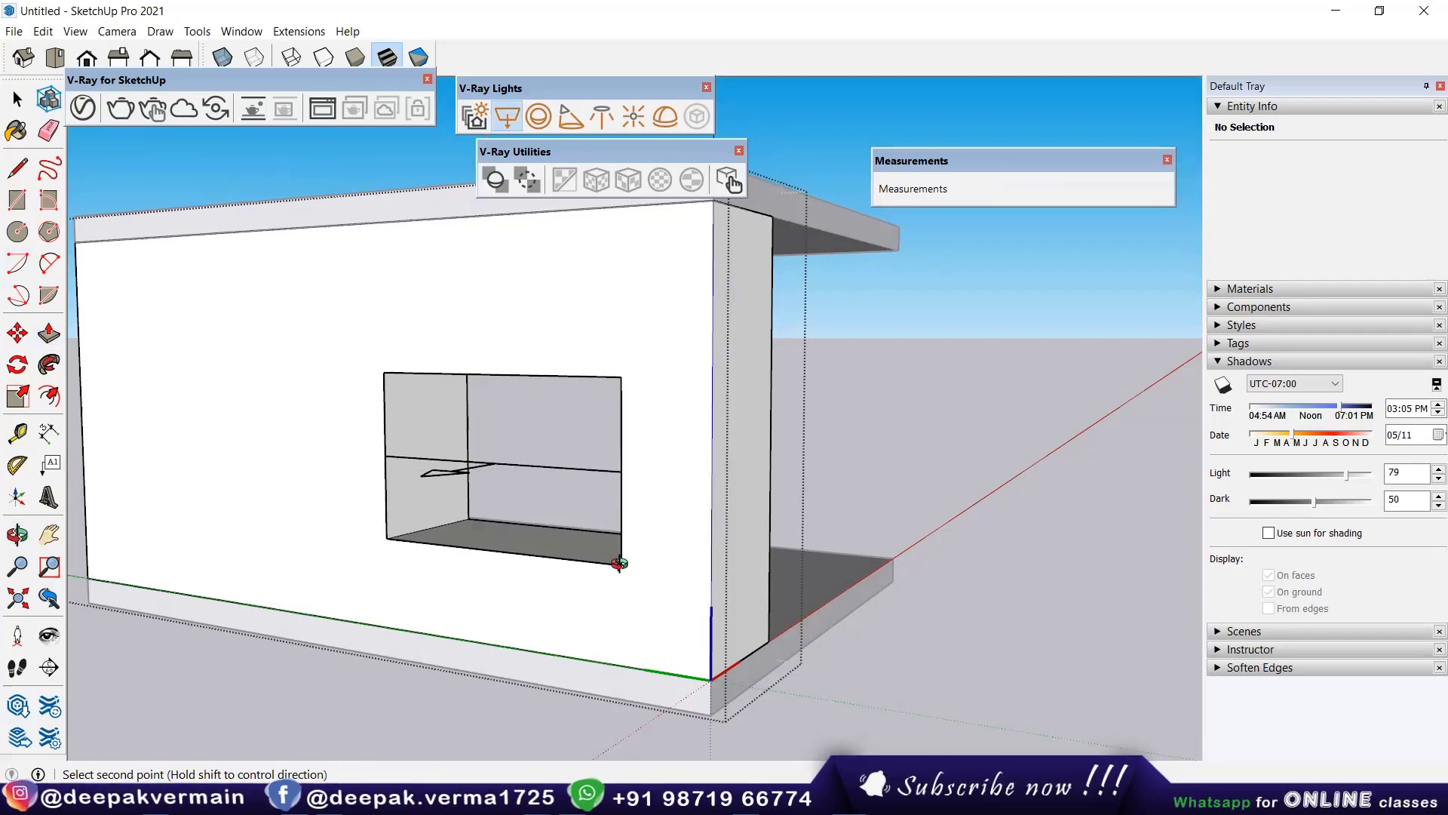
pyautogui.moveTo(623, 565)
pyautogui.mouseDown(button='middle')
pyautogui.moveTo(414, 547)
pyautogui.moveTo(641, 475)
pyautogui.mouseUp(button='middle')
pyautogui.scroll(3, 630, 476)
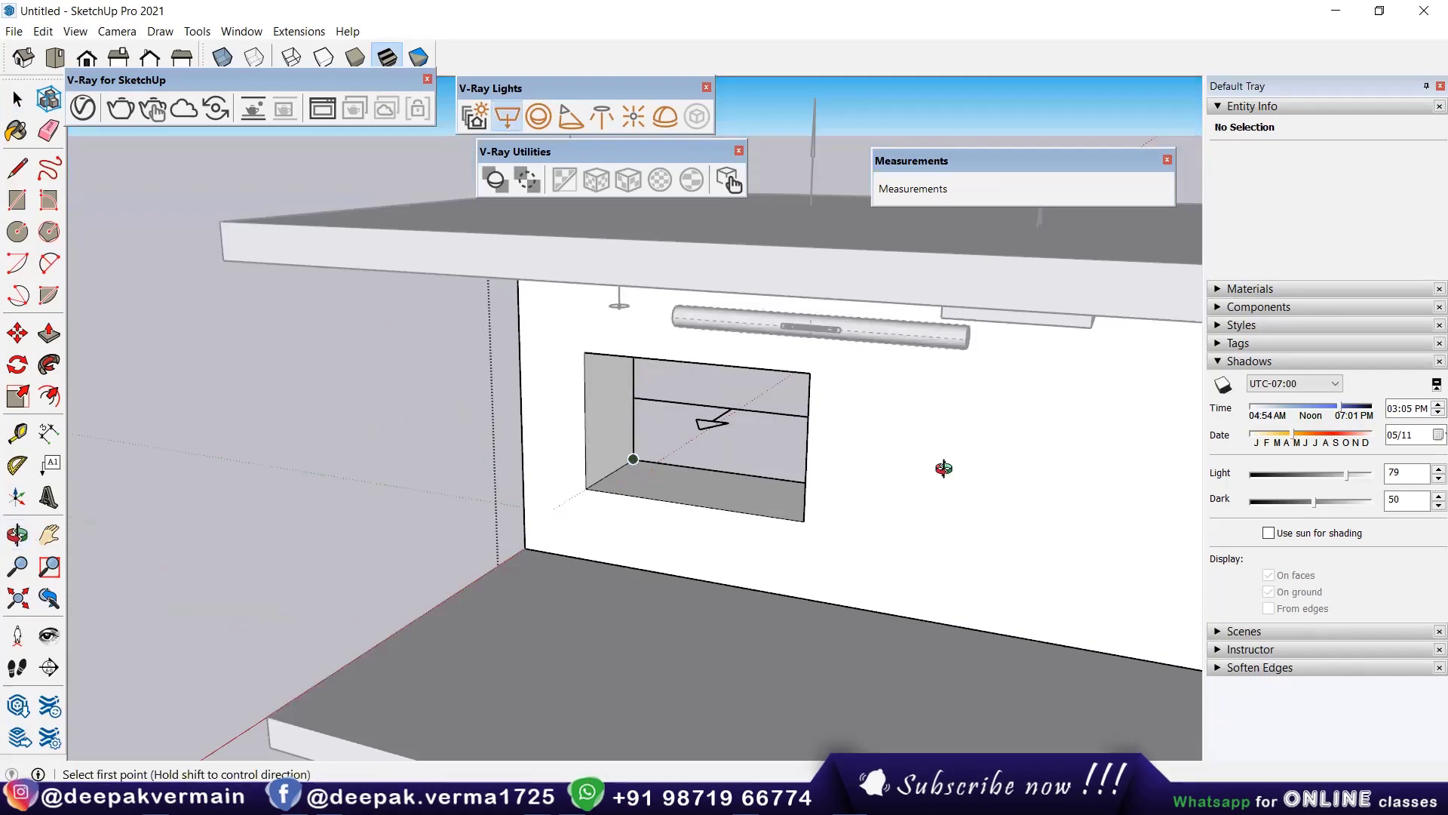
pyautogui.scroll(-5, 939, 475)
pyautogui.moveTo(939, 453)
pyautogui.mouseDown(button='middle')
pyautogui.moveTo(669, 457)
pyautogui.moveTo(917, 444)
pyautogui.moveTo(565, 492)
pyautogui.moveTo(309, 441)
pyautogui.mouseUp(button='middle')
pyautogui.press('space')
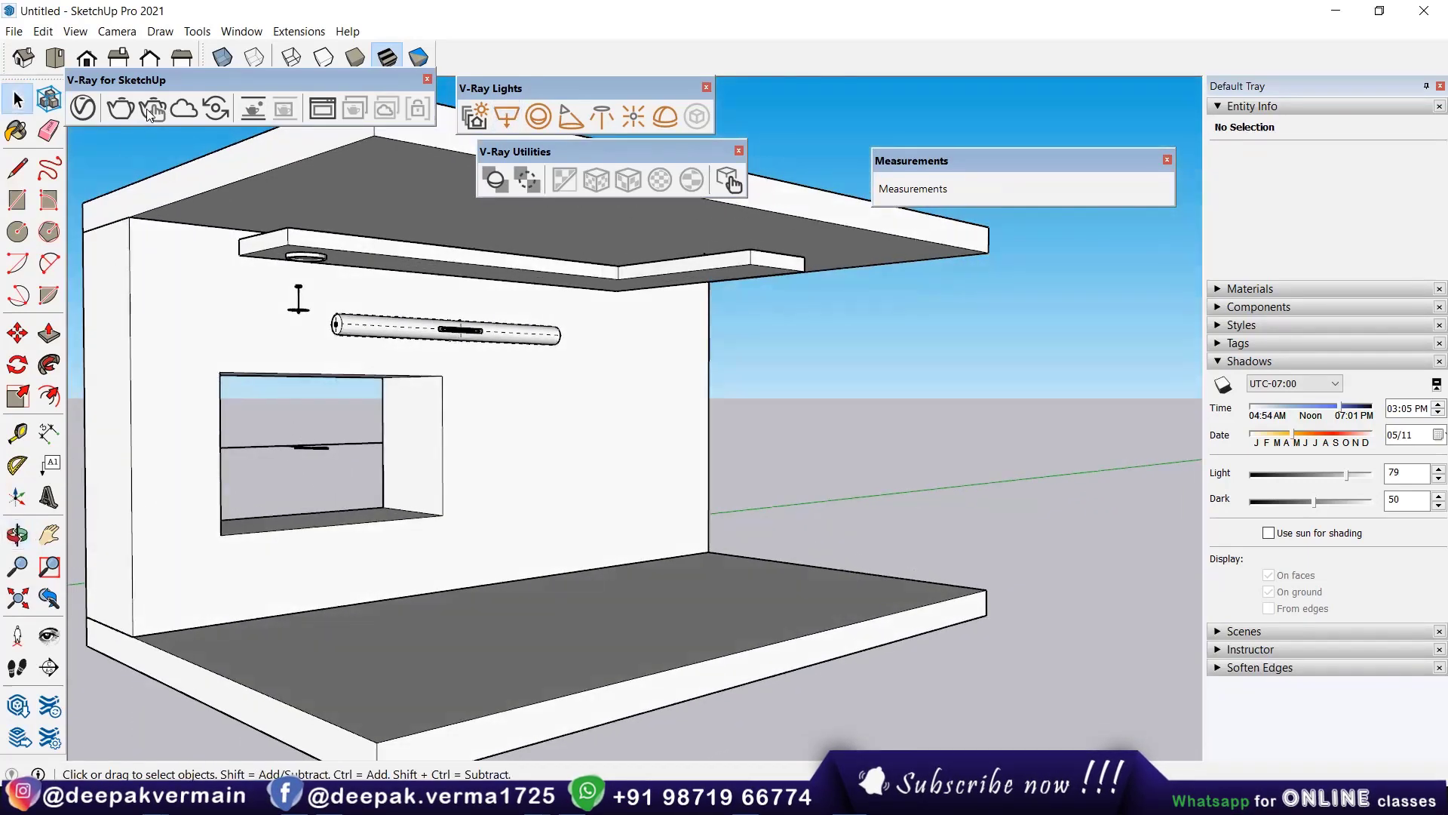
# Step: Start an interactive render and disable shadows on IES Light#1
pyautogui.click(150, 112)
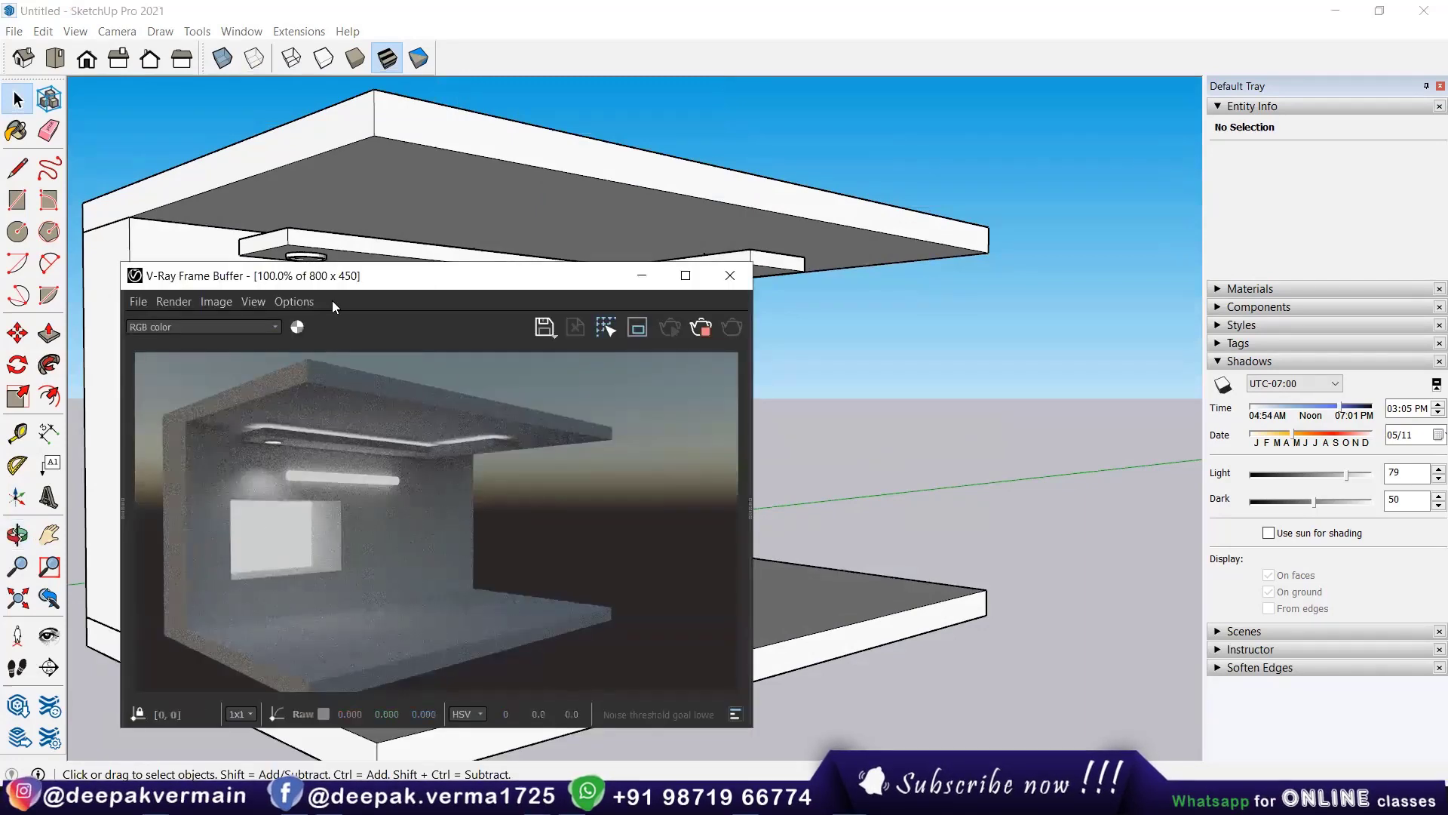
pyautogui.click(315, 450)
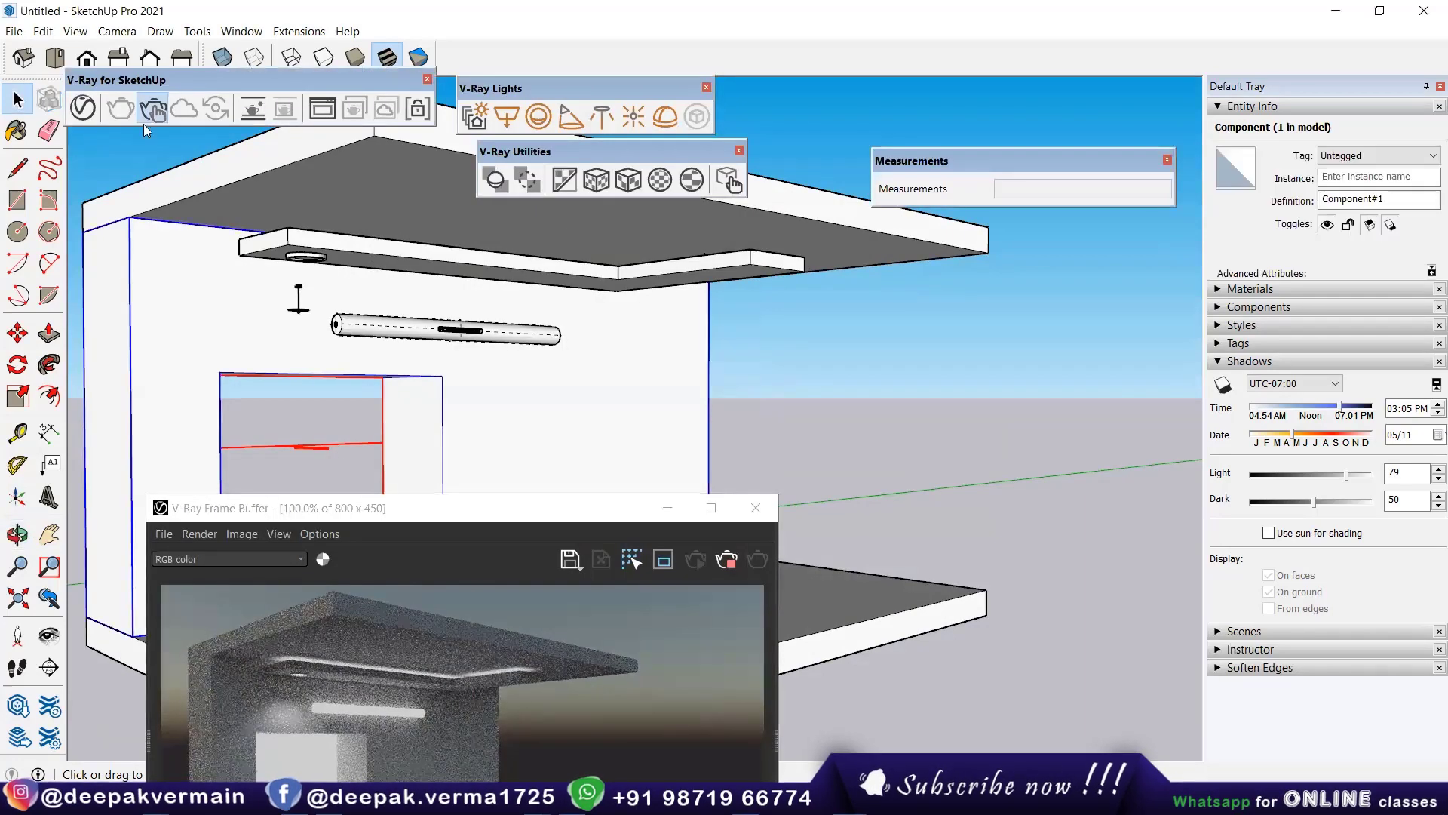
pyautogui.click(81, 108)
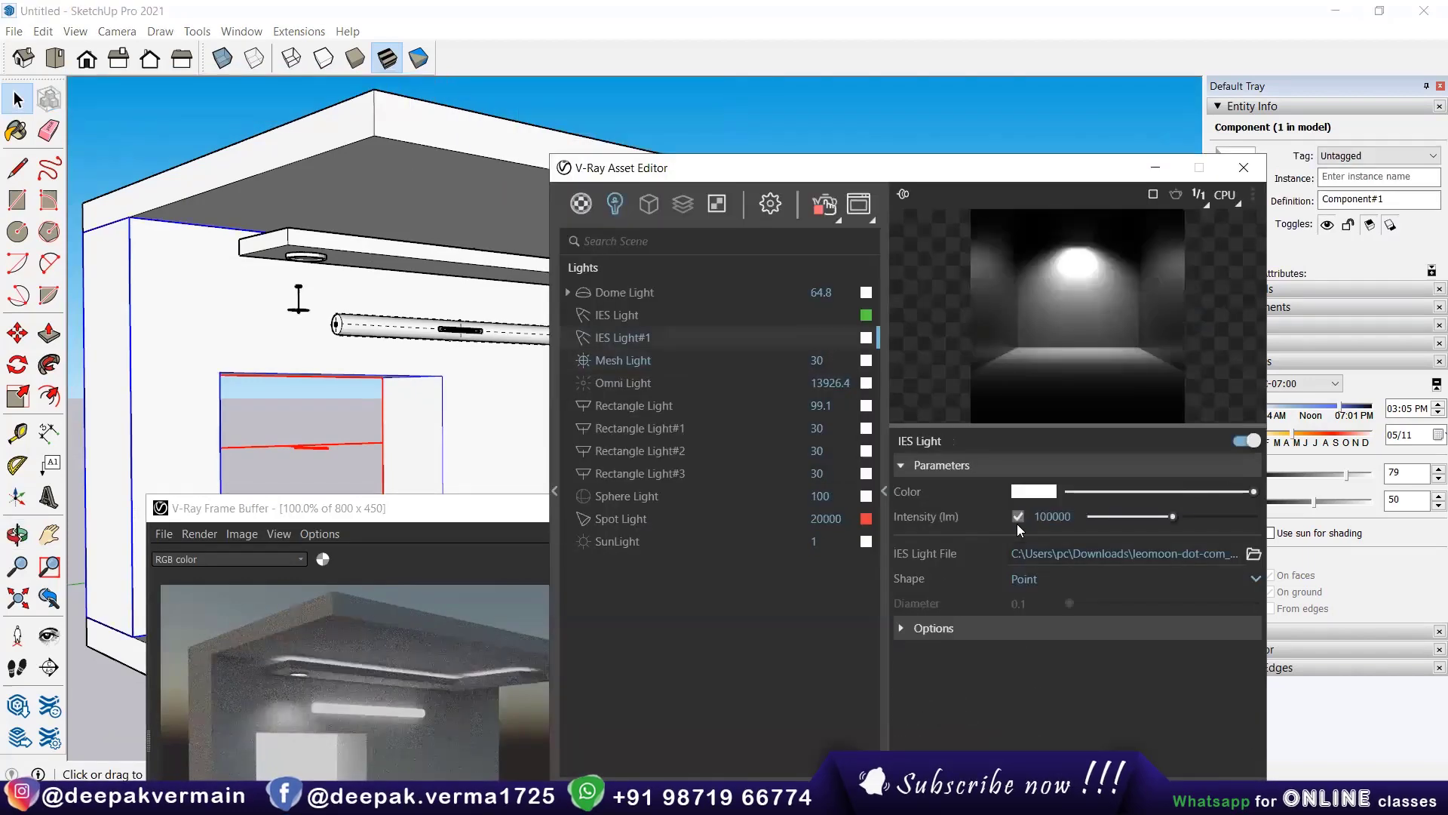
pyautogui.click(997, 628)
pyautogui.click(1018, 654)
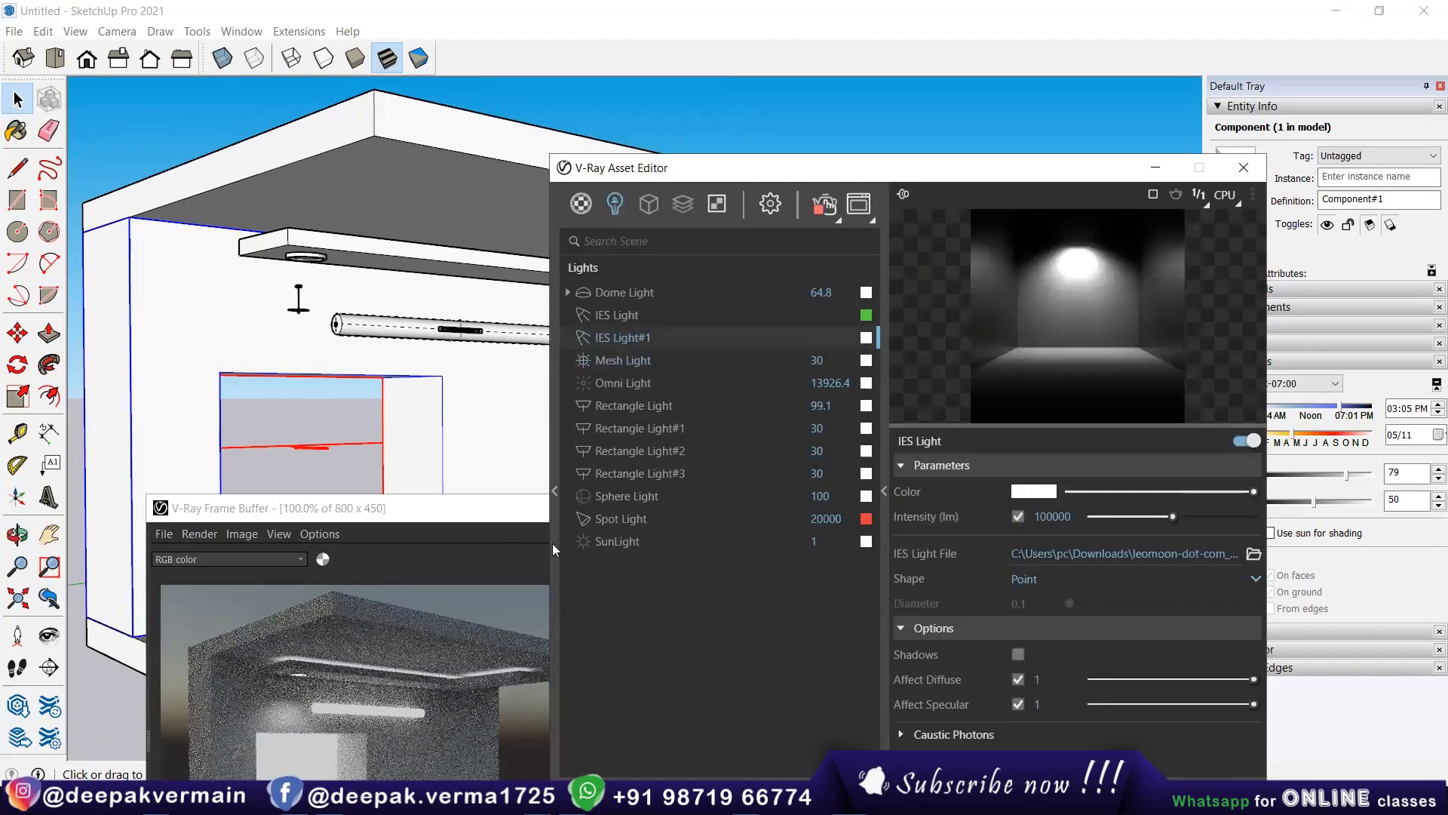
# Step: Make the window's Rectangle Light#3 invisible, then close the render window
pyautogui.moveTo(473, 513)
pyautogui.mouseDown()
pyautogui.moveTo(448, 310)
pyautogui.moveTo(446, 596)
pyautogui.mouseUp()
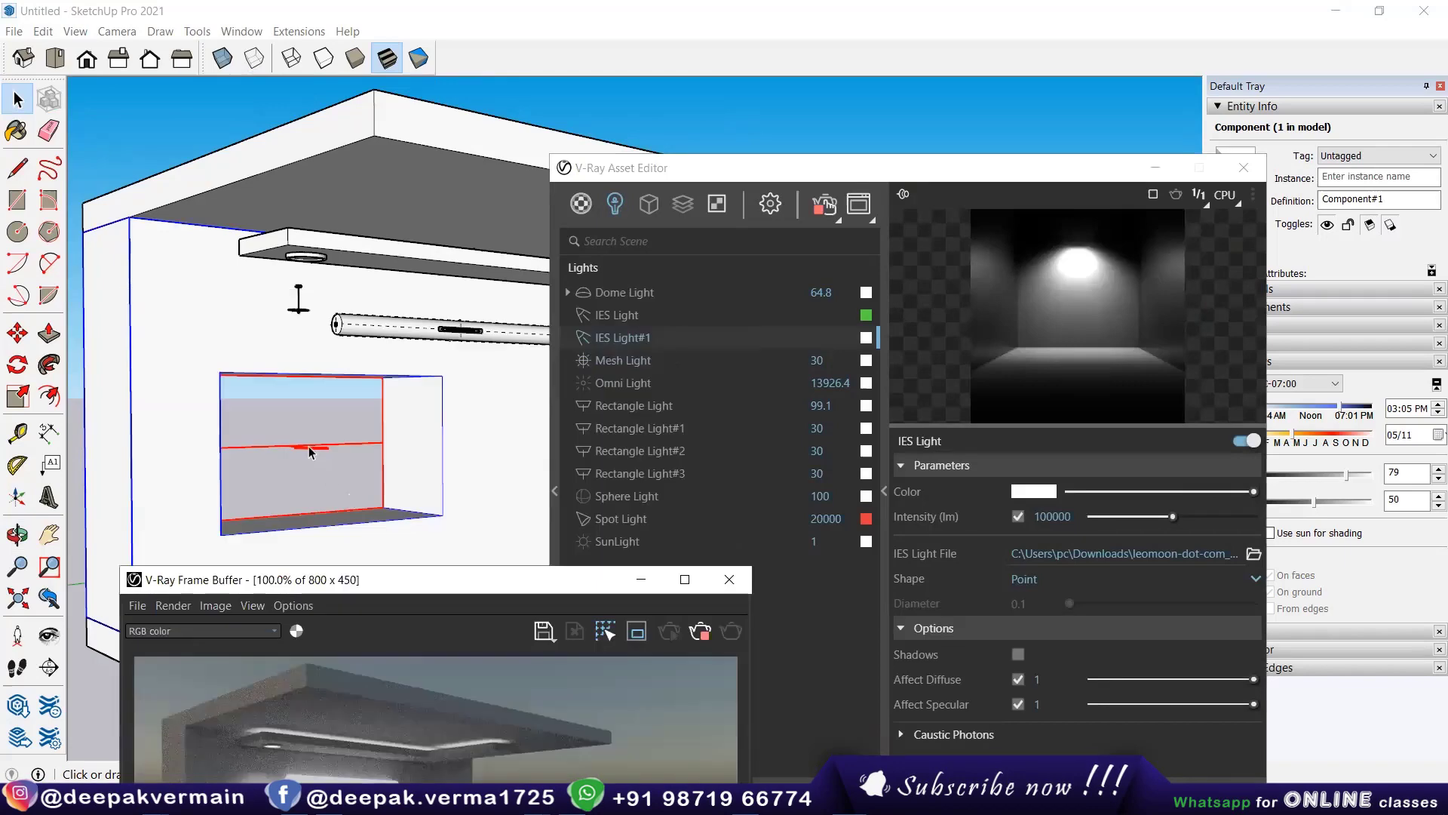
pyautogui.click(305, 453)
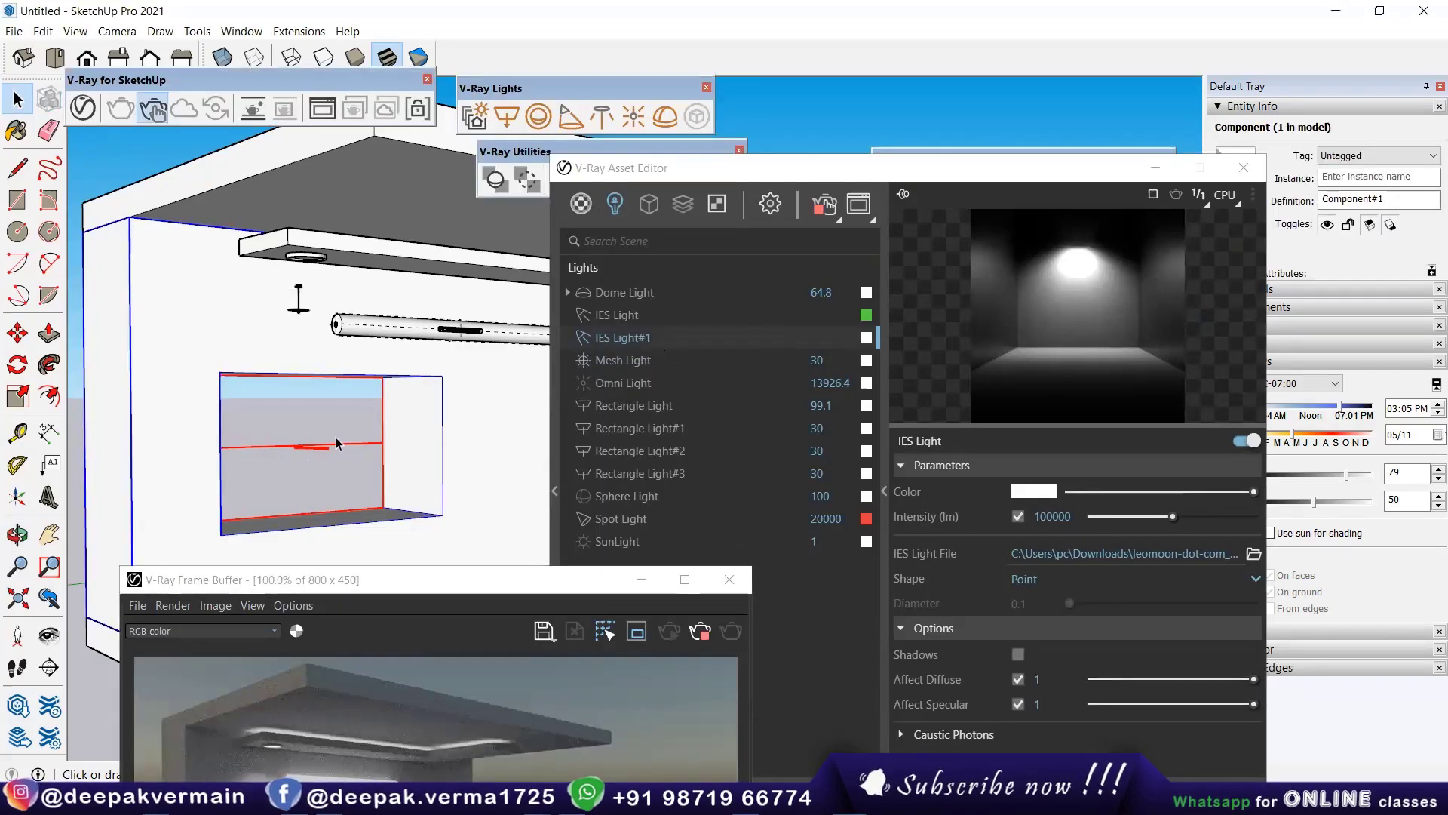
pyautogui.click(588, 471)
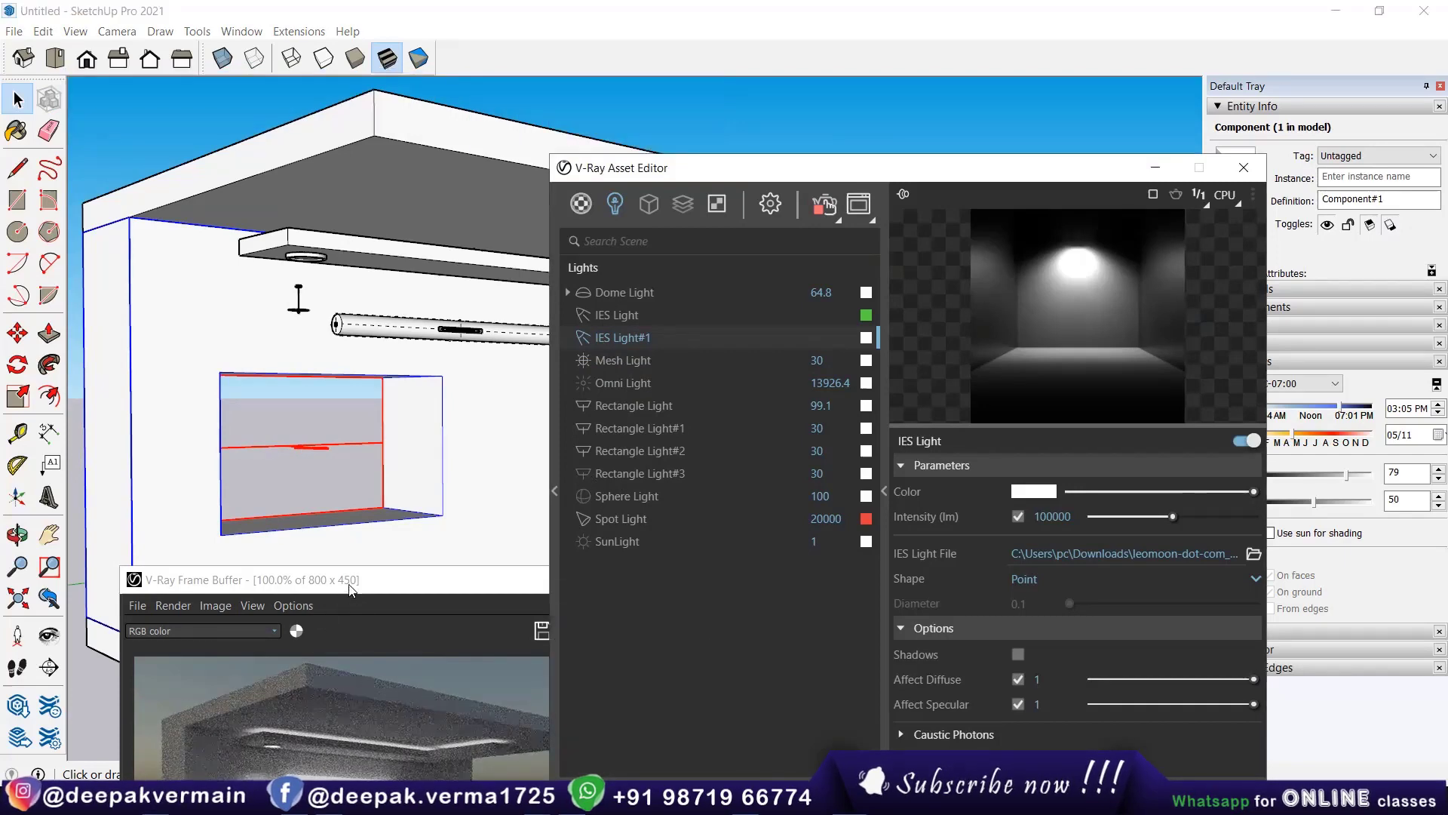
pyautogui.moveTo(351, 588)
pyautogui.mouseDown()
pyautogui.moveTo(313, 488)
pyautogui.moveTo(120, 201)
pyautogui.mouseUp()
pyautogui.moveTo(679, 167); pyautogui.dragTo(829, 118)
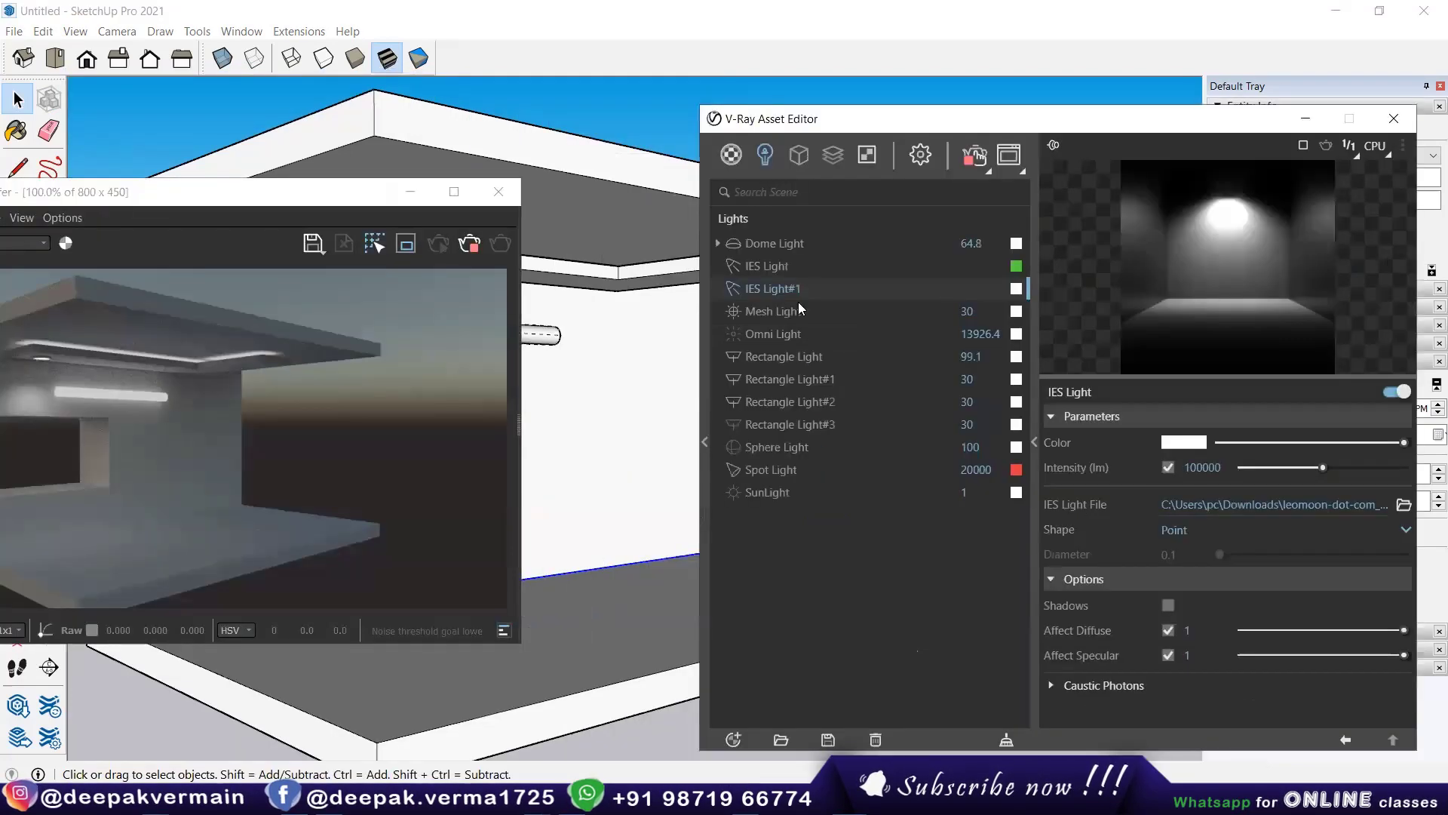
pyautogui.click(734, 427)
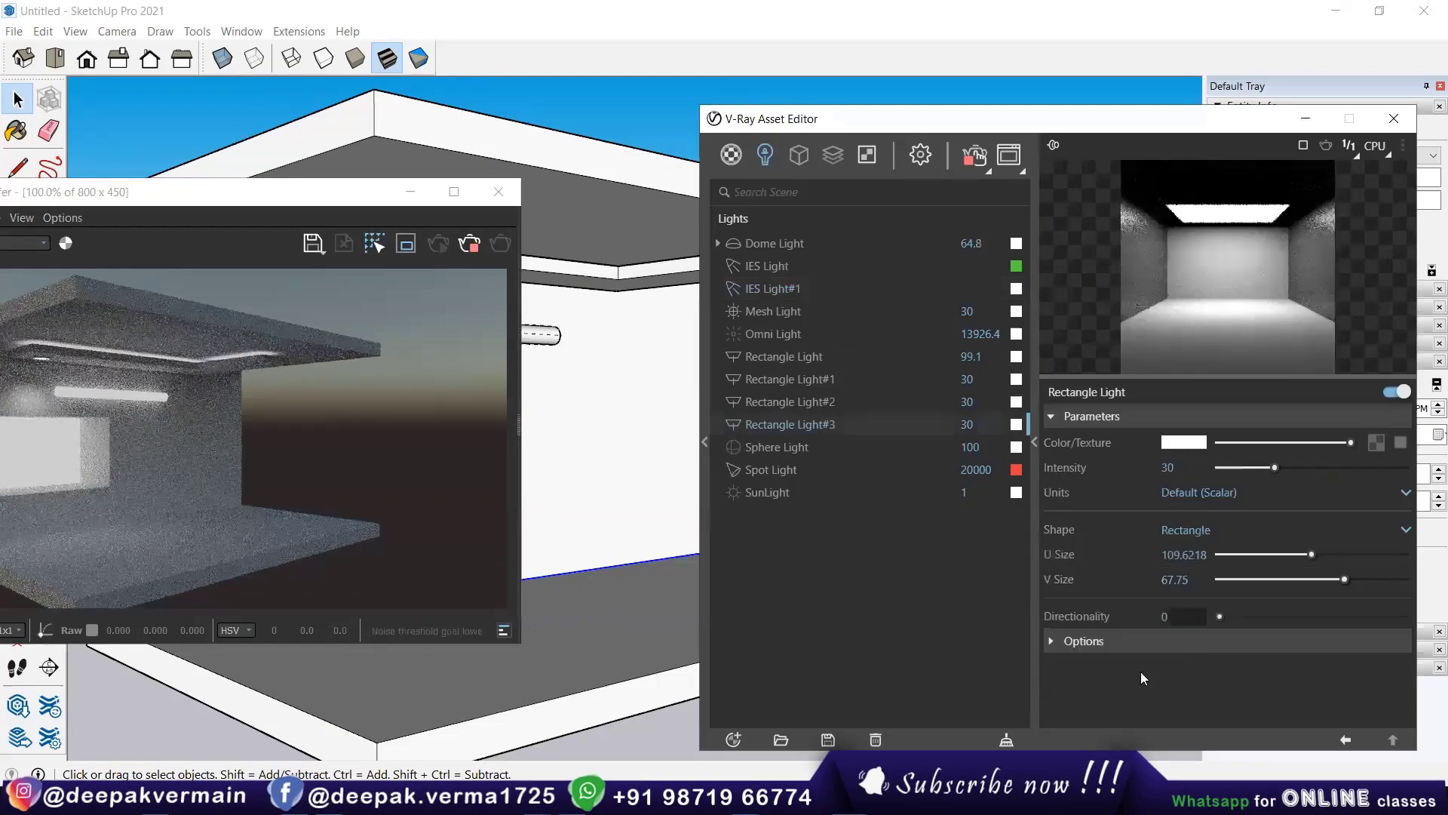
pyautogui.click(1084, 640)
pyautogui.click(1168, 667)
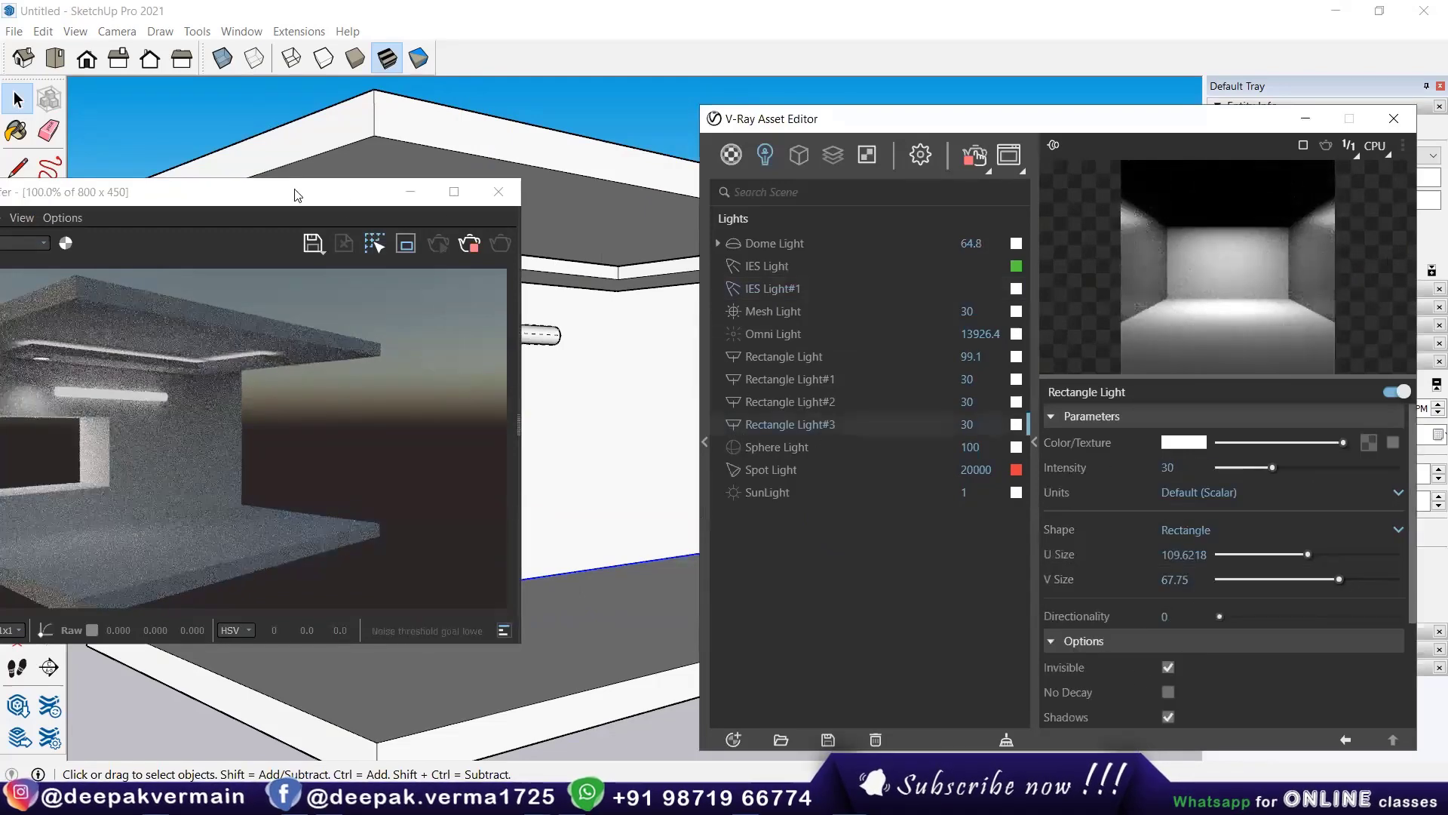
pyautogui.moveTo(294, 195); pyautogui.dragTo(626, 233)
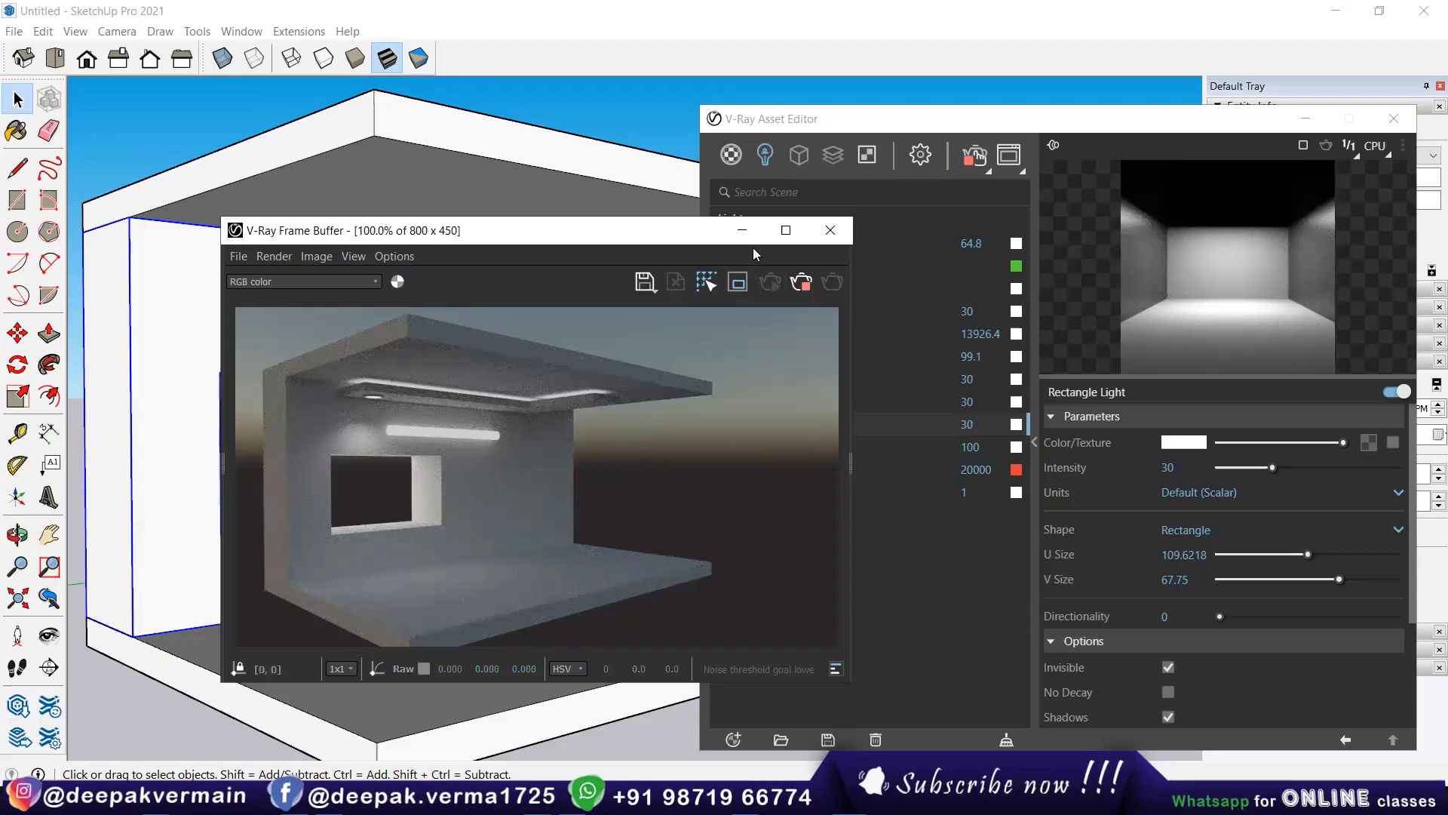
pyautogui.click(829, 230)
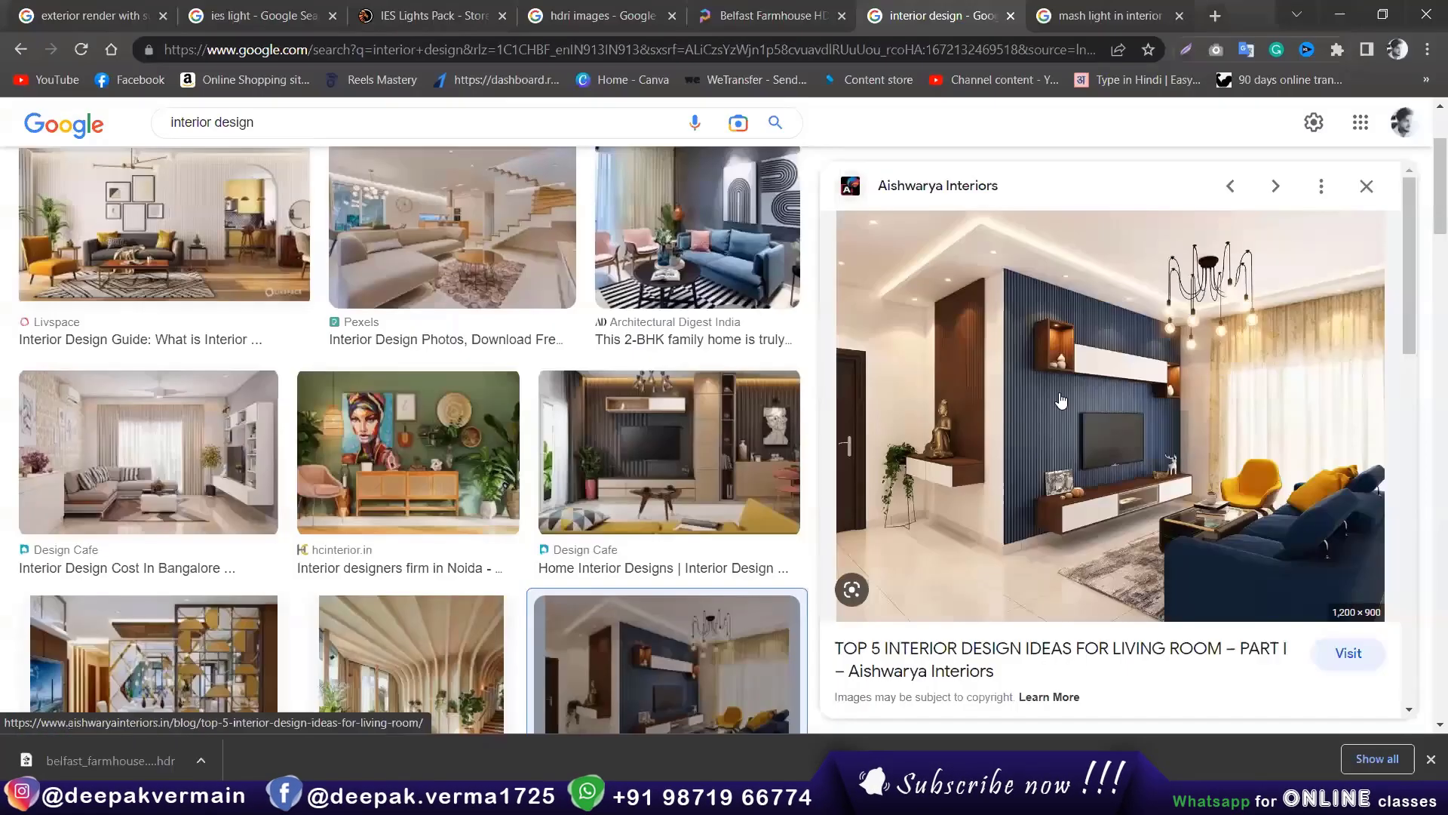
# Step: Preview the Design Cafe TV-wall and Bangalore living-room images, then scroll the results
pyautogui.click(650, 459)
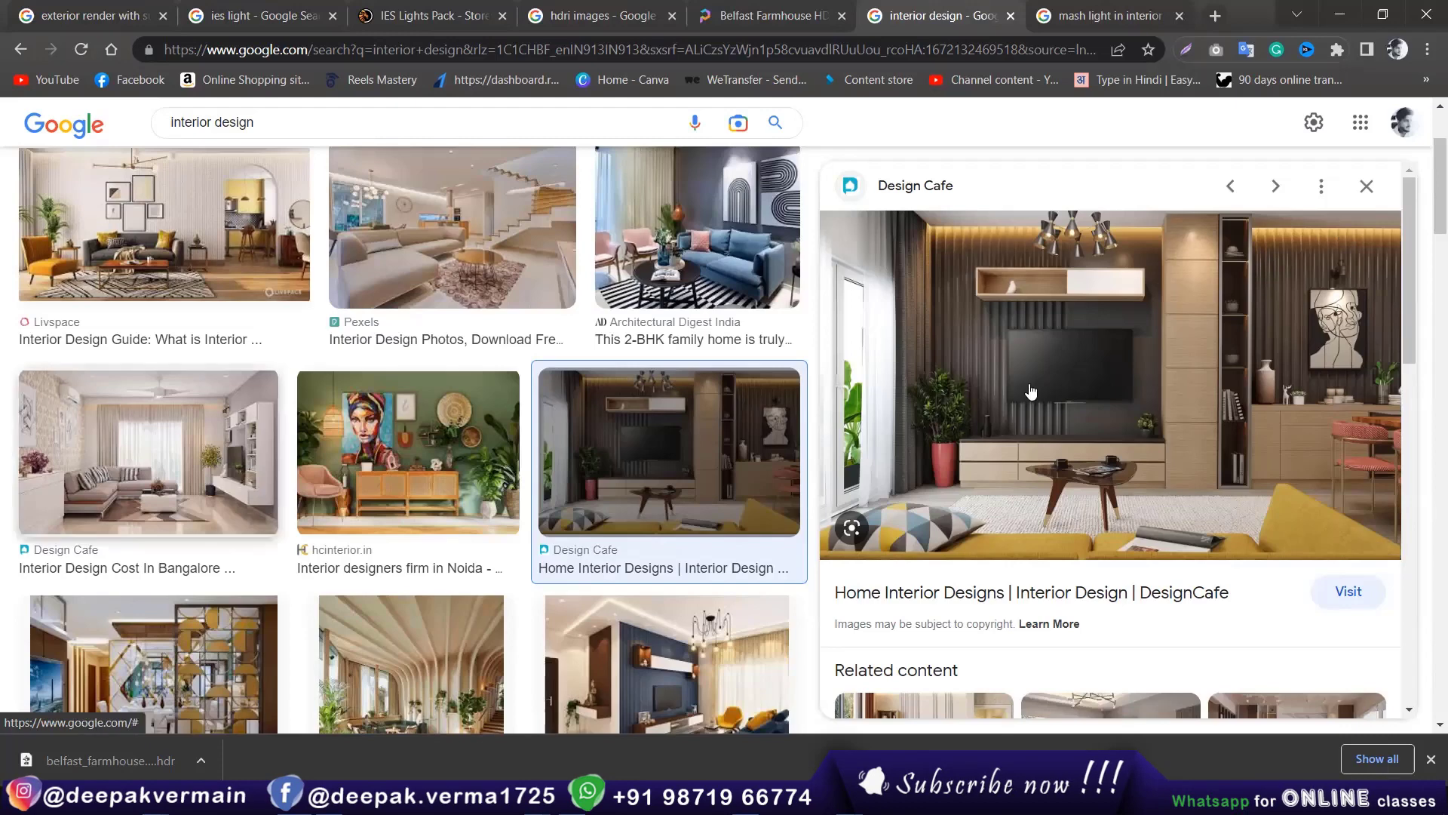
pyautogui.press('Left')
pyautogui.press('Left')
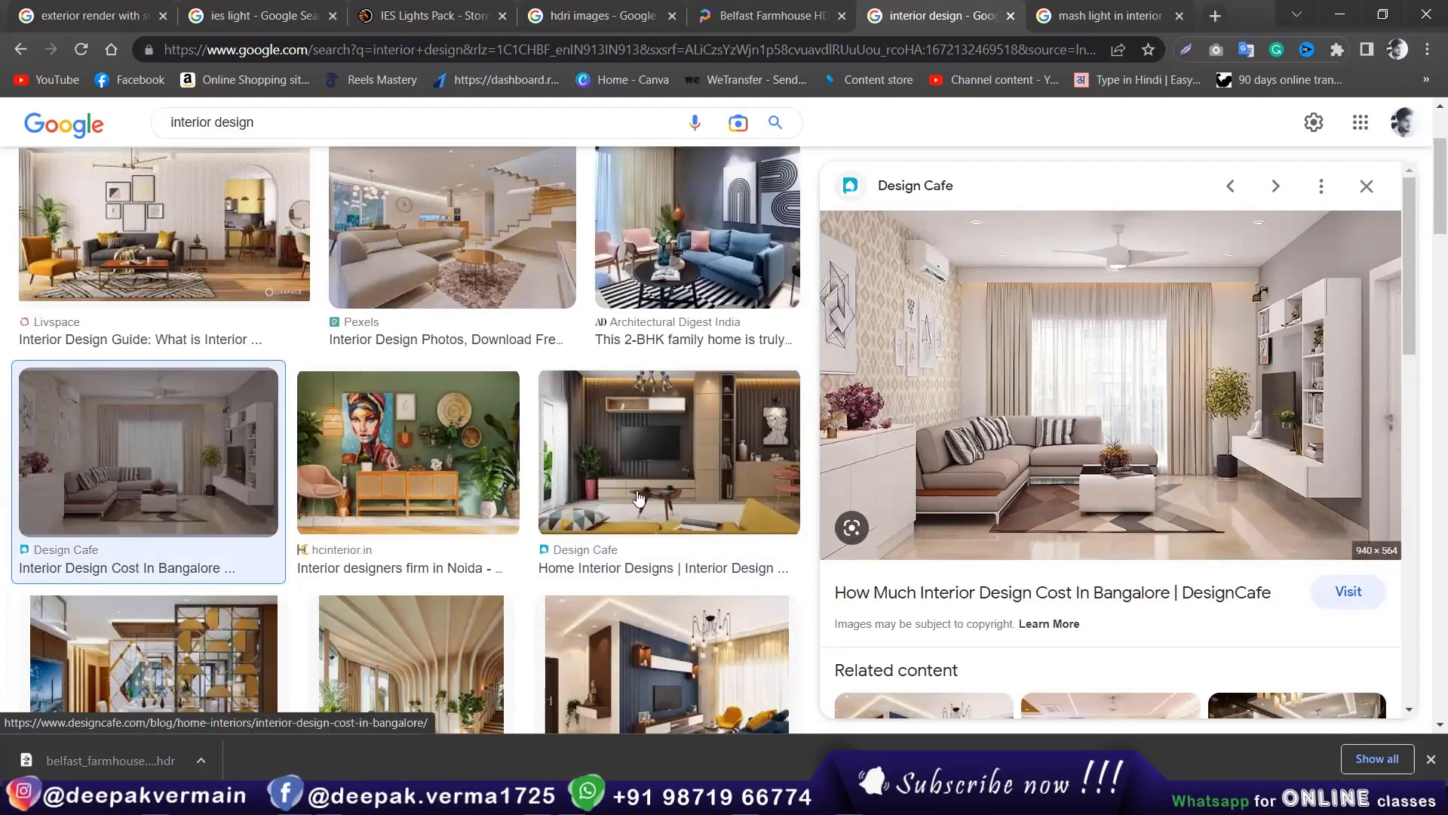
pyautogui.scroll(-5, 638, 498)
pyautogui.scroll(2, 214, 422)
pyautogui.scroll(-2, 395, 538)
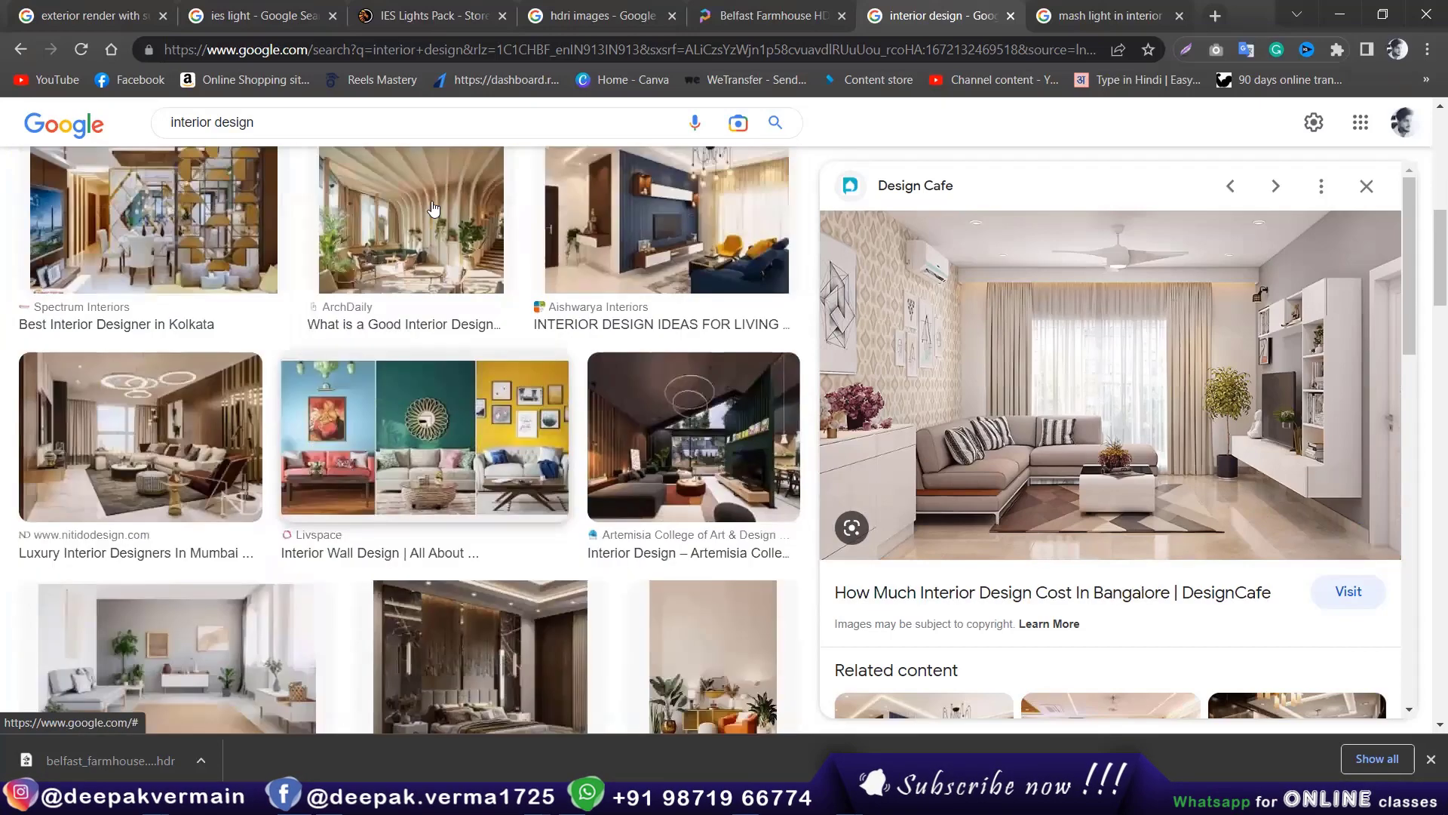
pyautogui.click(293, 120)
# Step: Search images for 'interior design night view' and preview the Happho living room and a related image
pyautogui.write('nig')
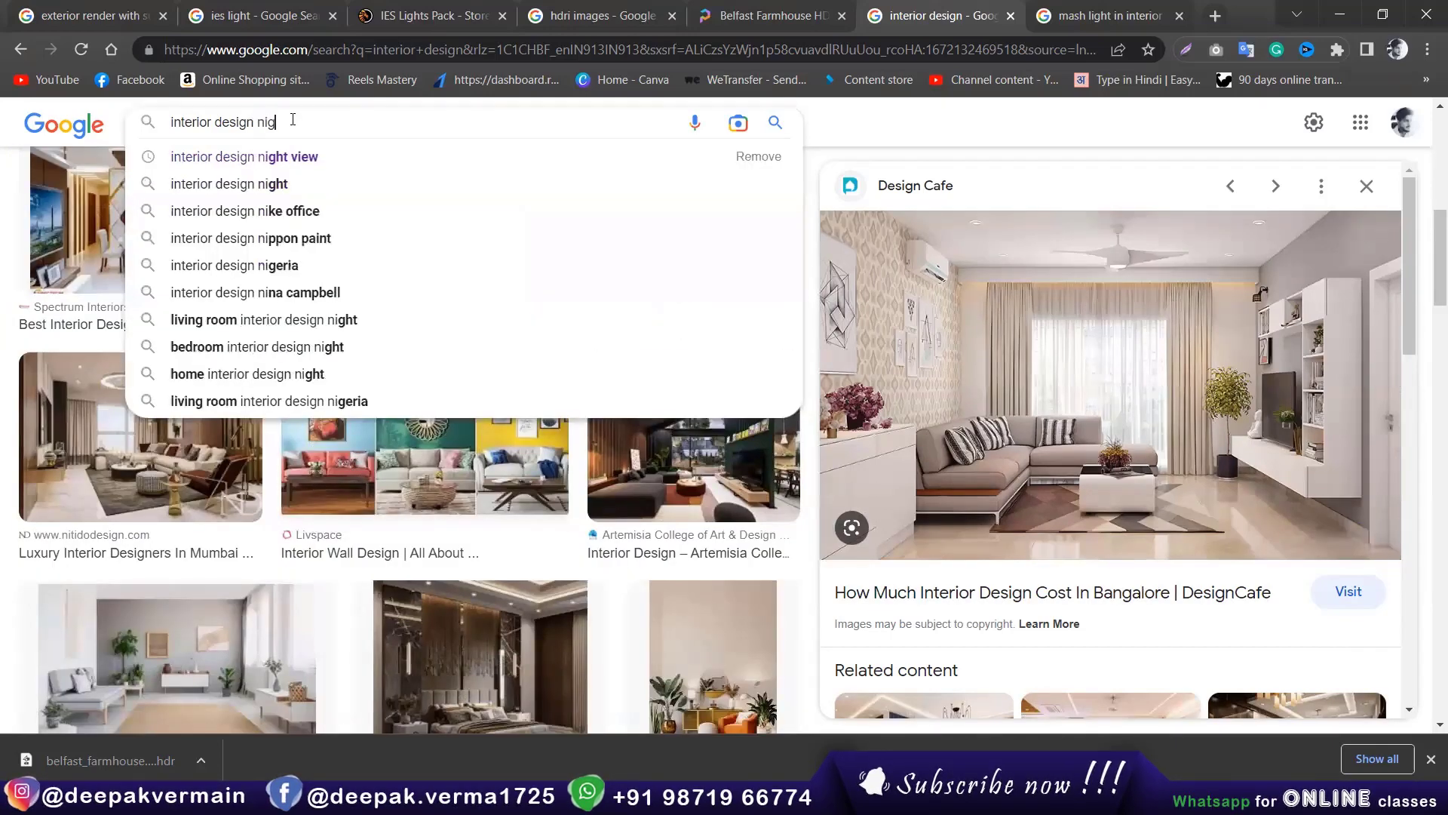
pyautogui.write('ht')
pyautogui.press('Return')
pyautogui.write('vioew')
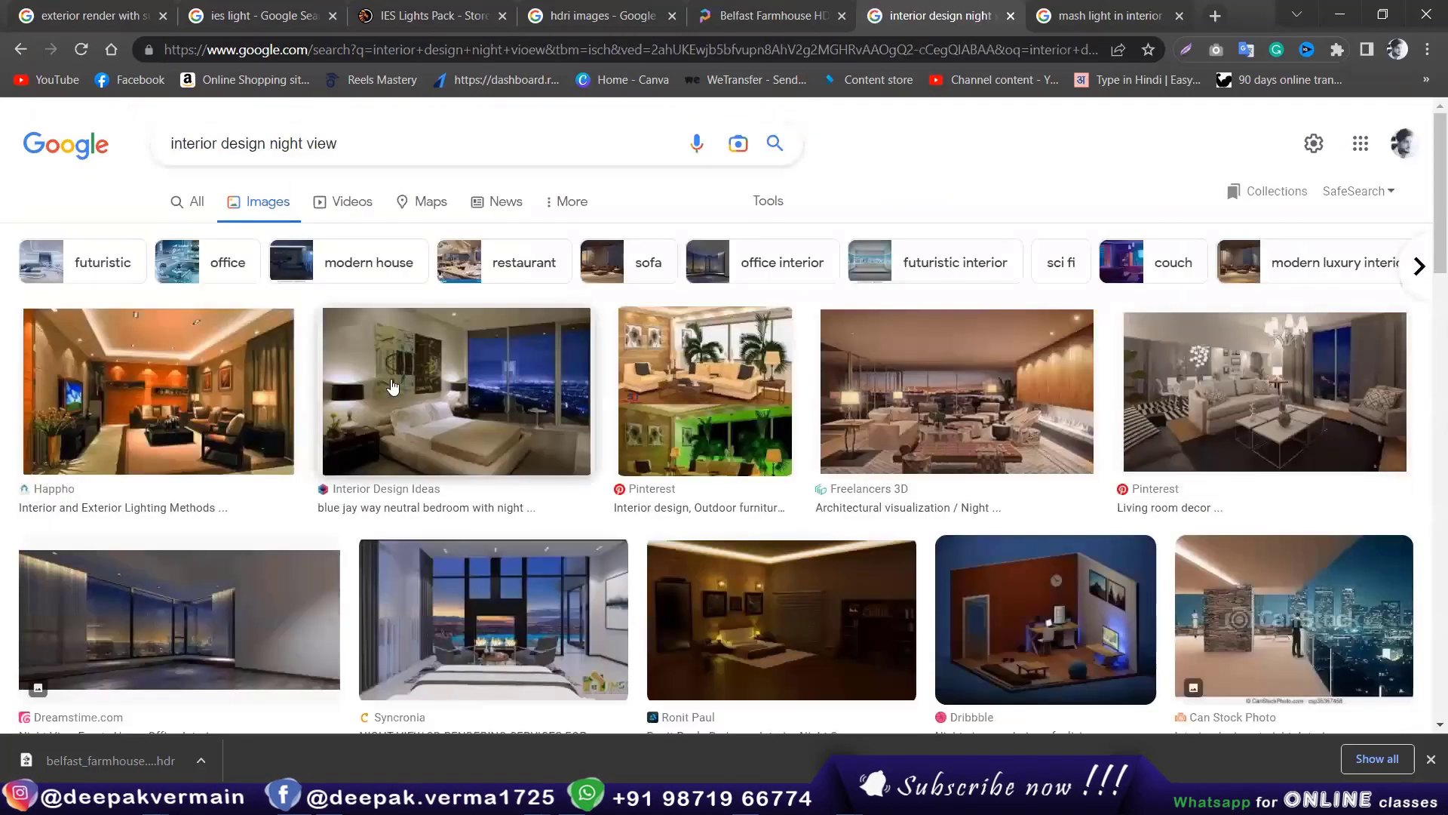
pyautogui.click(227, 388)
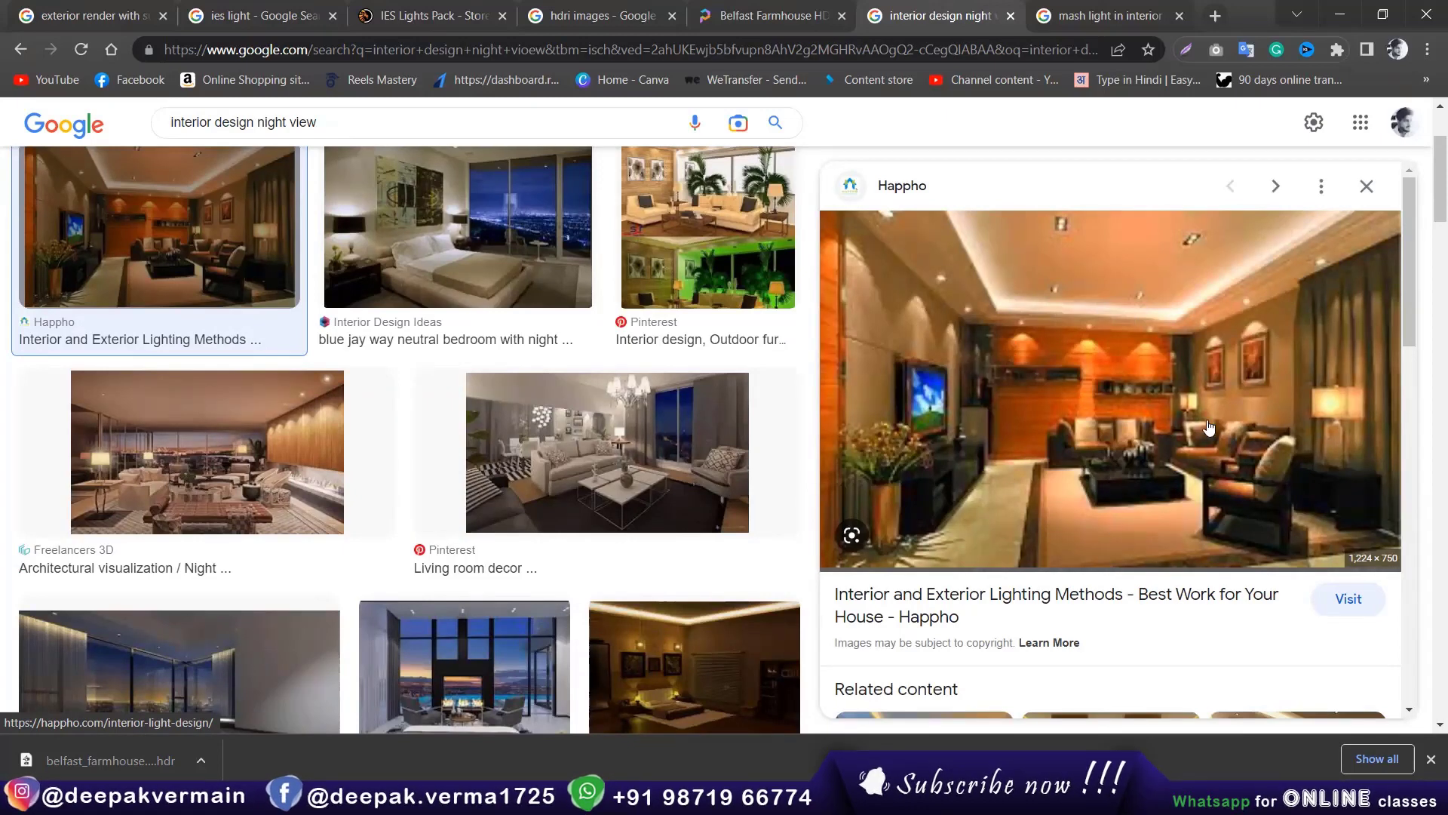
pyautogui.scroll(-5, 1193, 445)
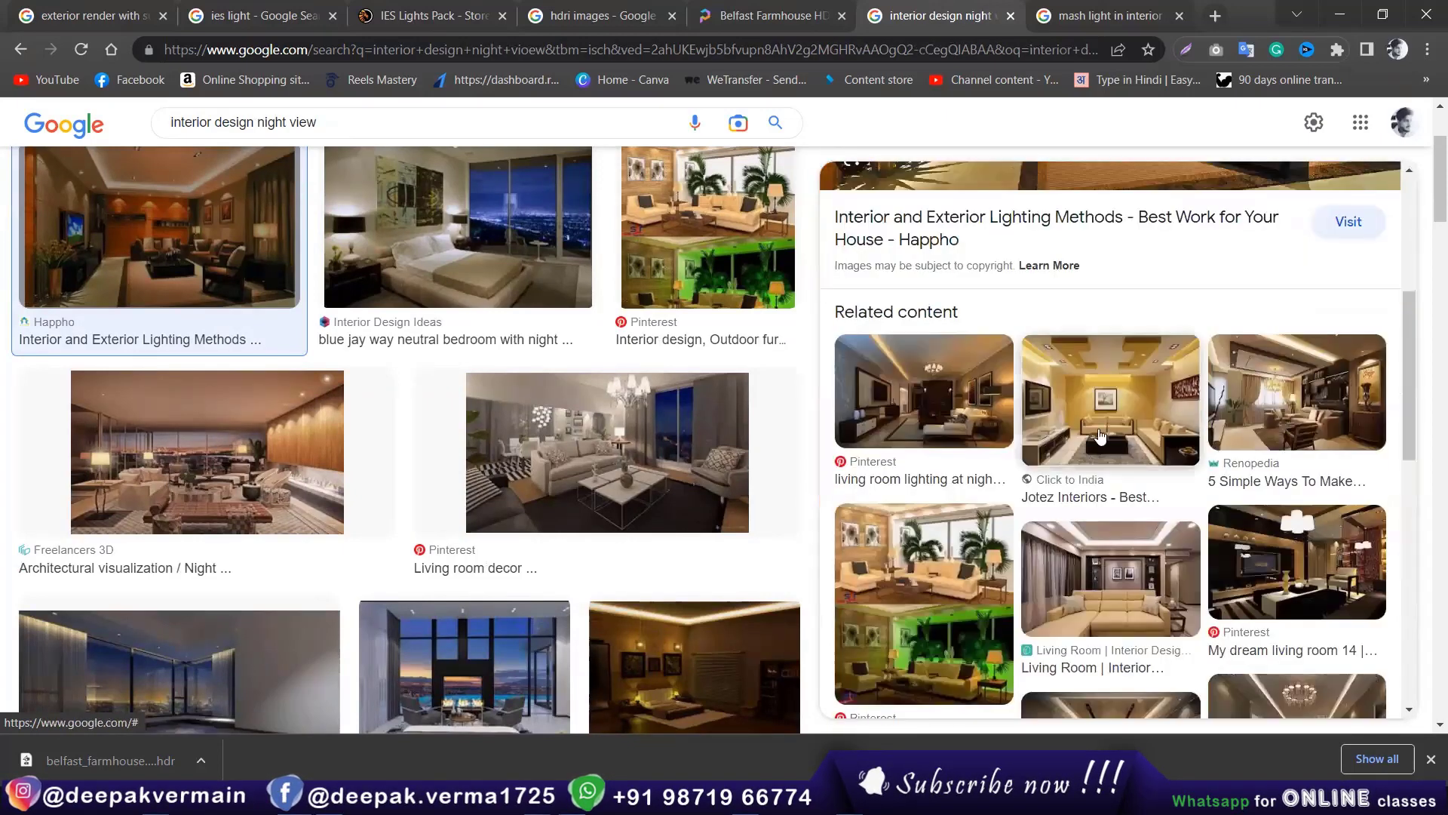
pyautogui.click(1003, 369)
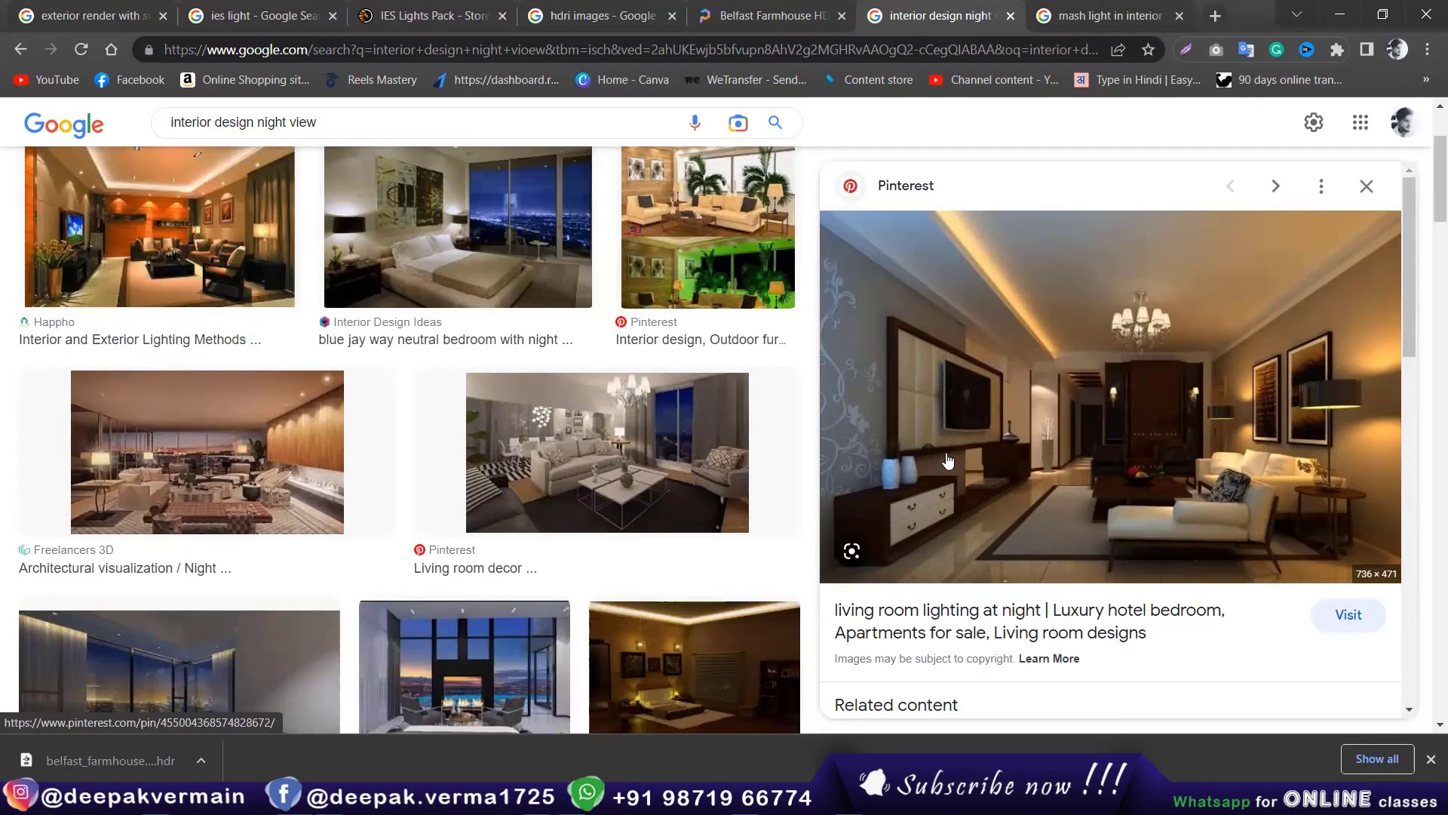
# Step: Browse a related living-room lighting image, then preview the Dreamstime night-view empty office
pyautogui.scroll(-5, 961, 452)
pyautogui.click(1117, 523)
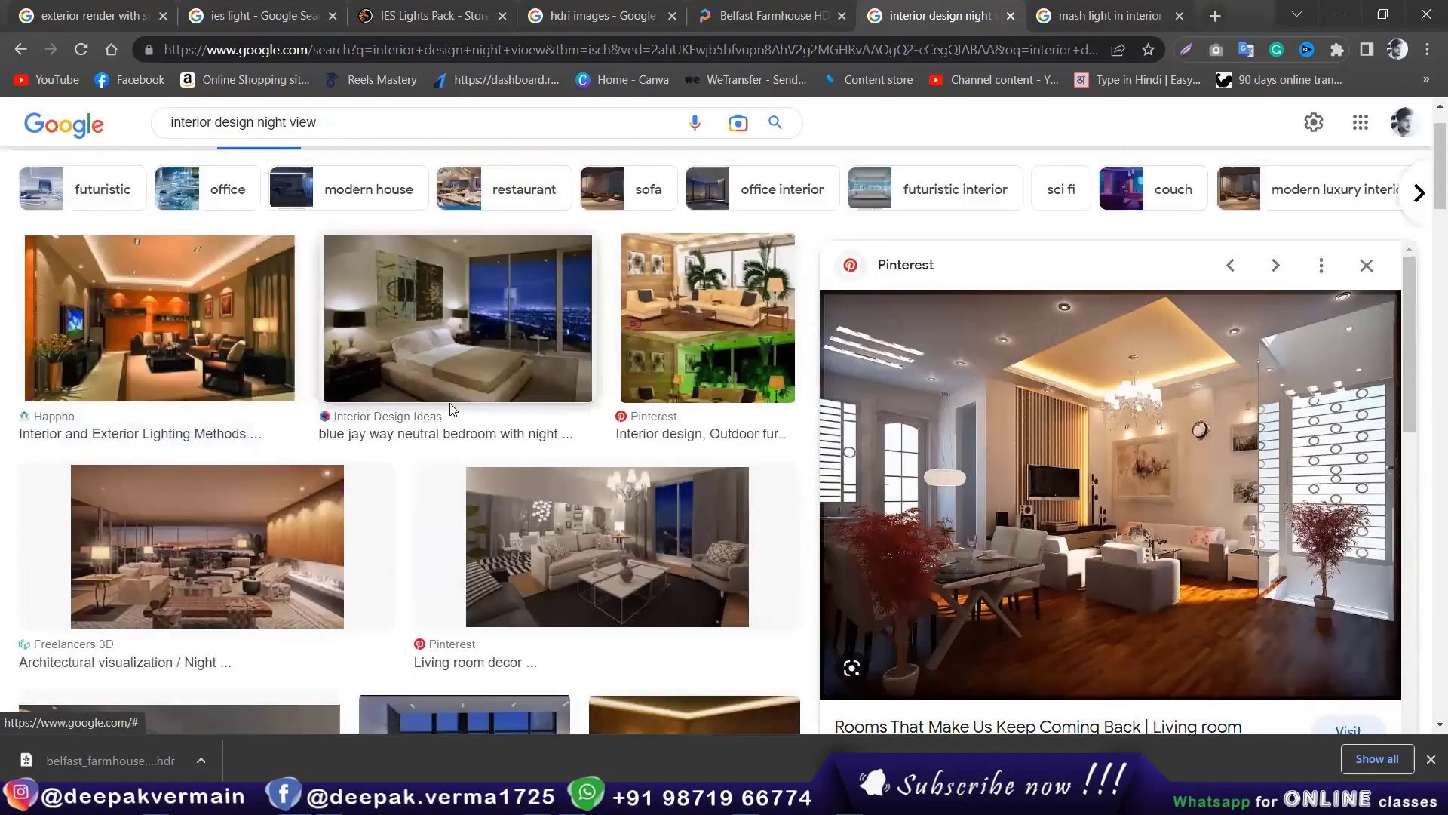
pyautogui.click(192, 340)
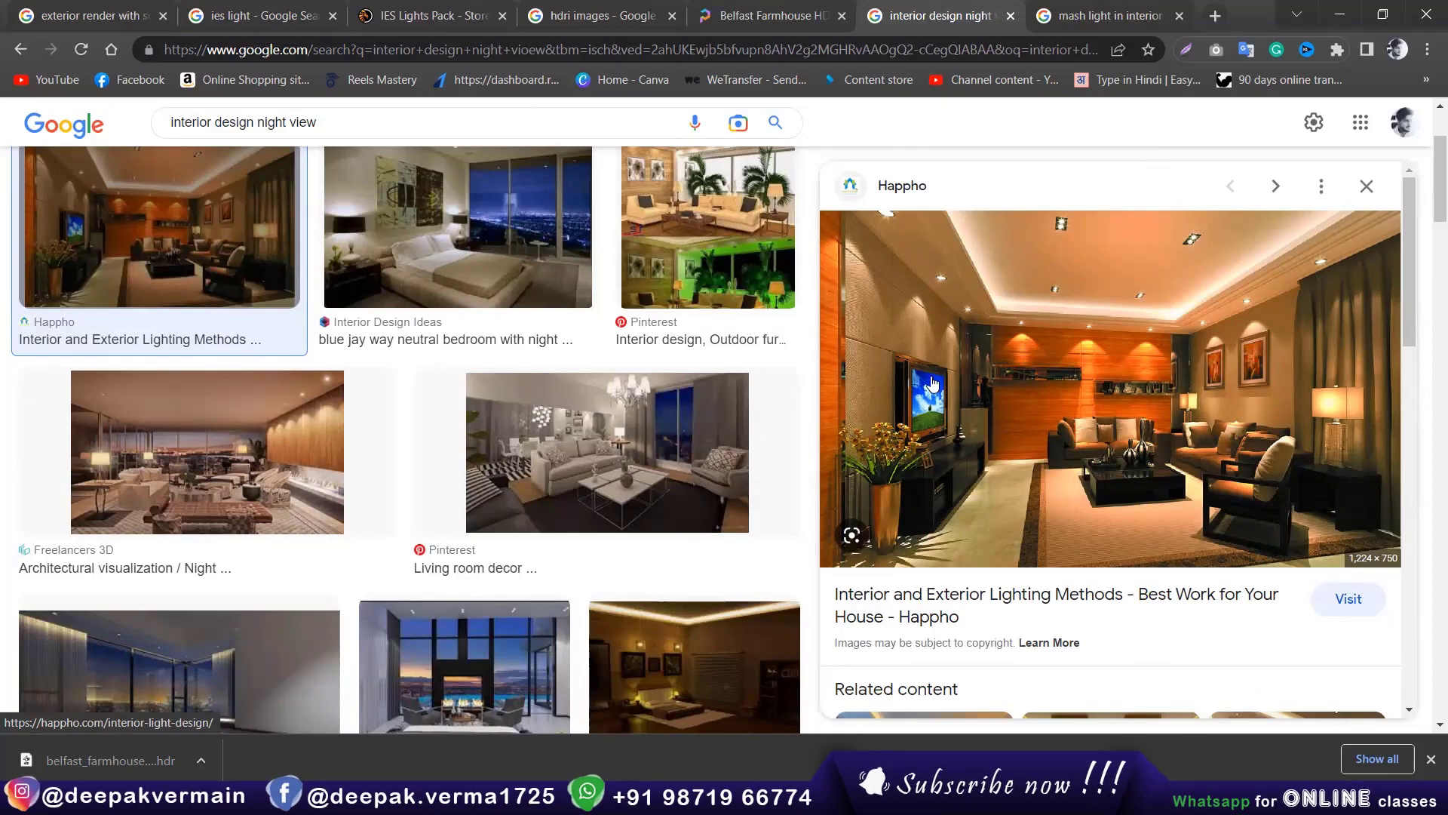
pyautogui.scroll(-3, 291, 483)
pyautogui.click(291, 483)
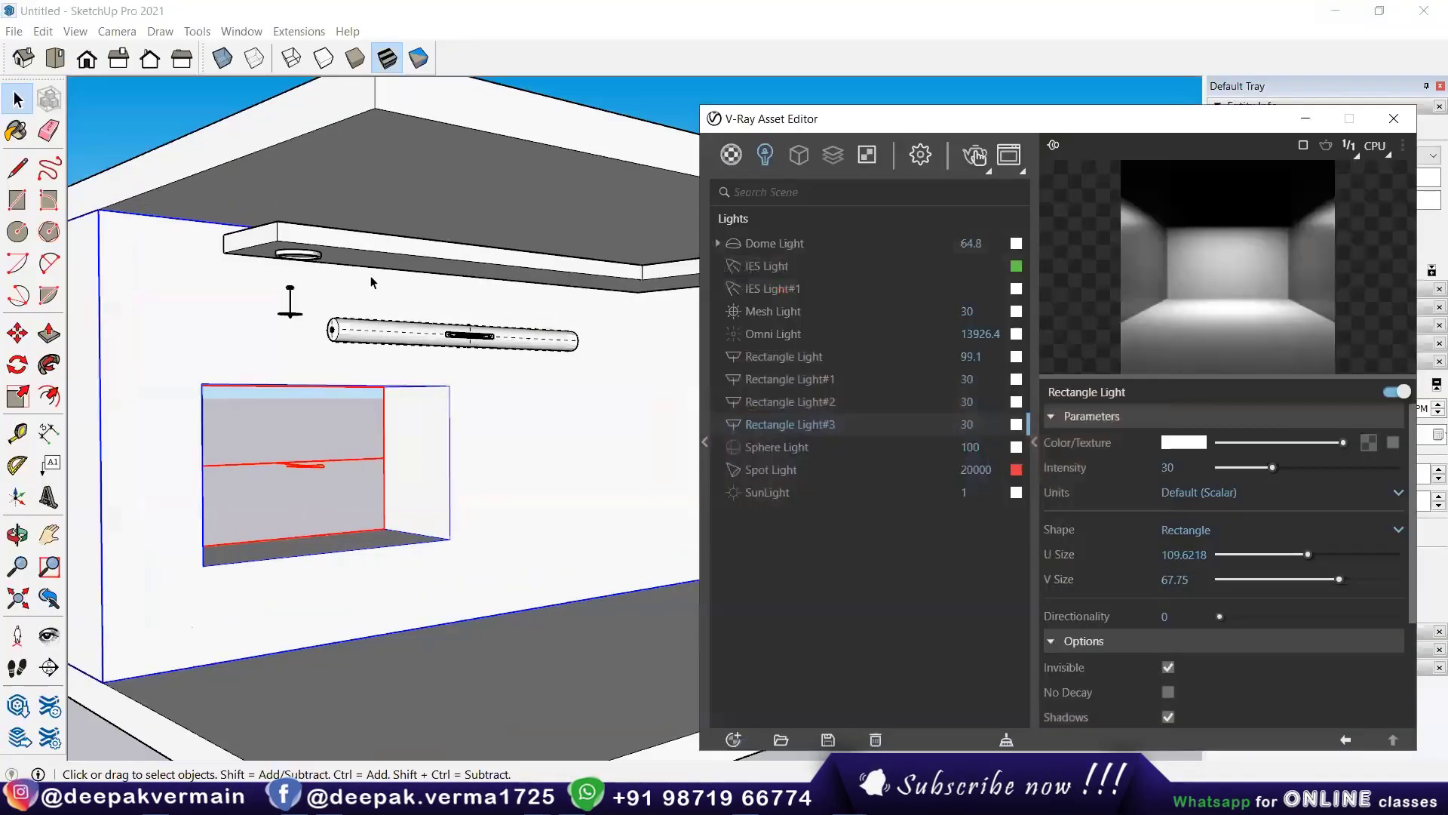
# Step: Zoom in on the ceiling and start a V-Ray rectangle light at the ring's centre
pyautogui.click(290, 262)
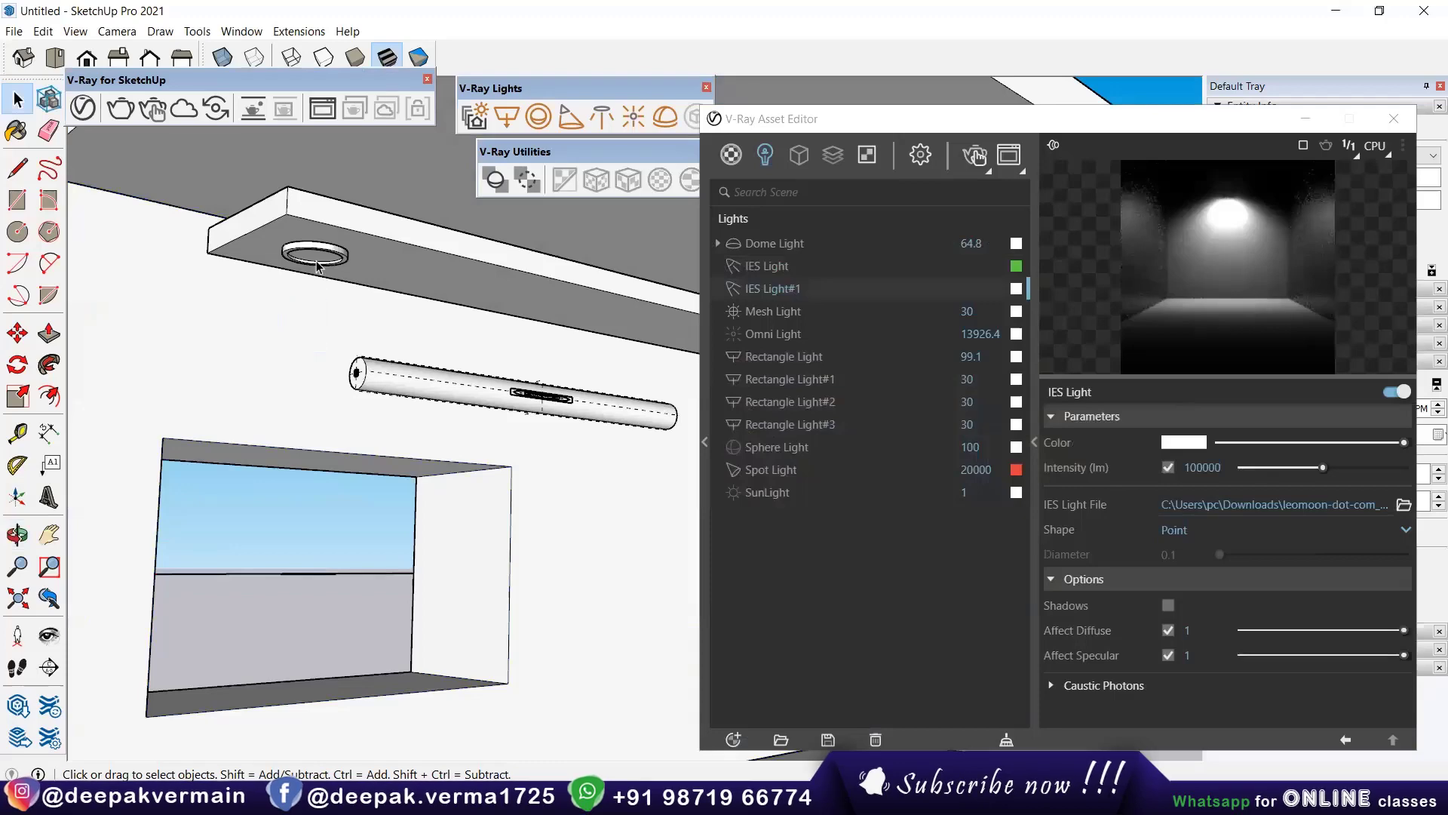
pyautogui.scroll(-1, 319, 265)
pyautogui.scroll(3, 319, 266)
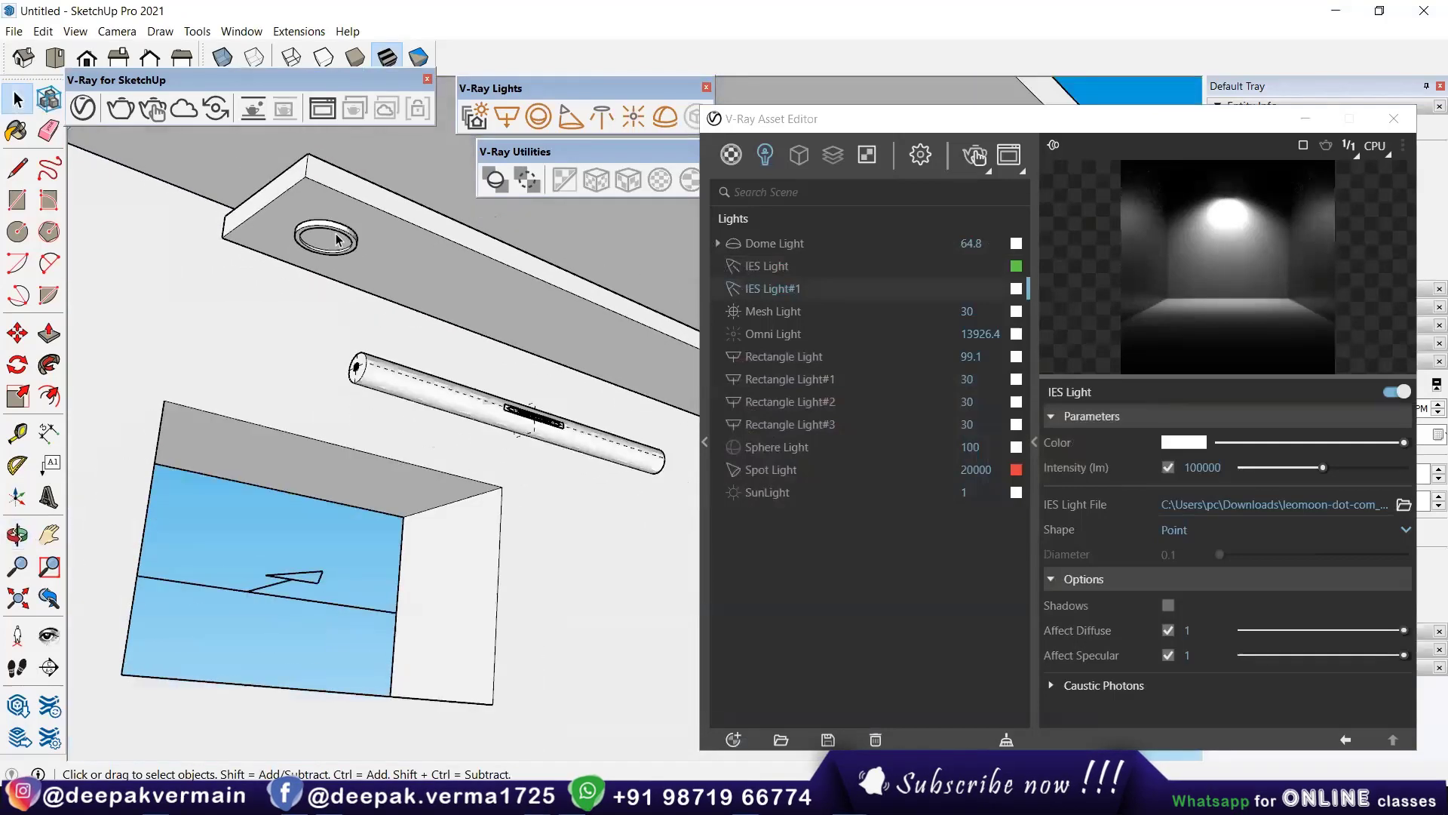
pyautogui.moveTo(323, 287); pyautogui.dragTo(382, 372, button='middle')
pyautogui.scroll(-3, 381, 343)
pyautogui.scroll(-2, 329, 349)
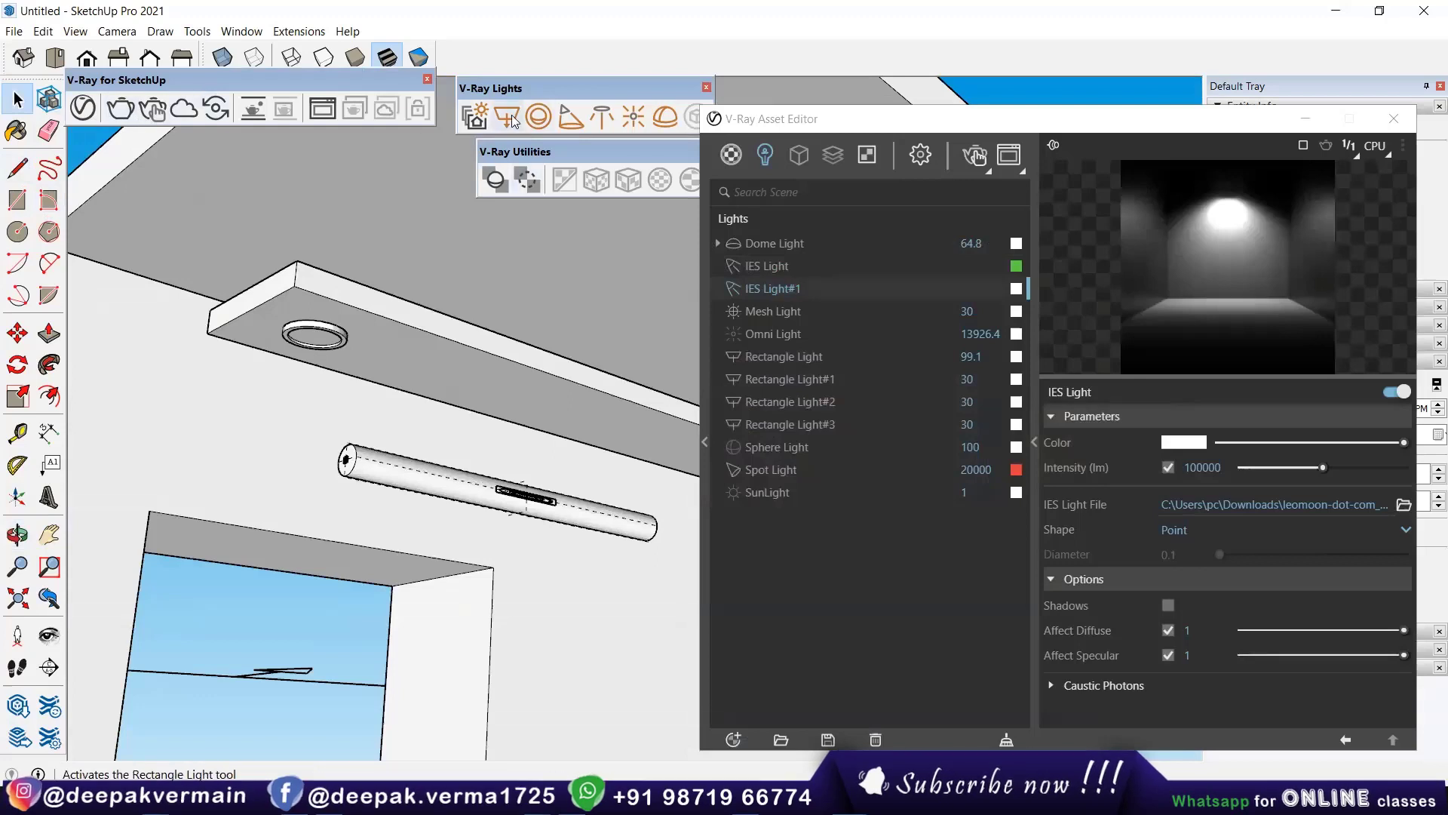
pyautogui.click(507, 116)
pyautogui.click(316, 336)
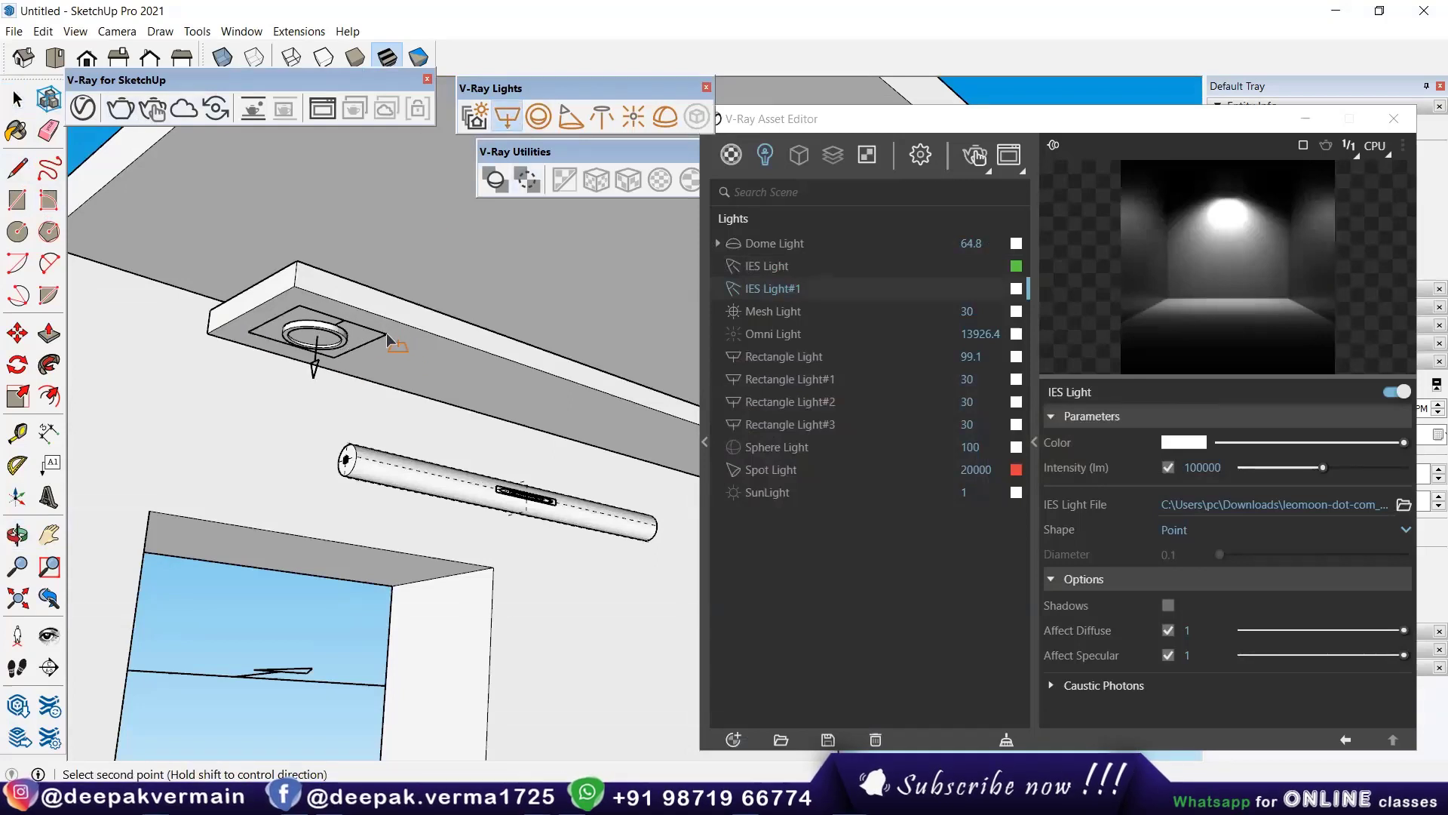
# Step: Move the new rectangle light beneath the ring, check it from lower views, and select the ring
pyautogui.press('m')
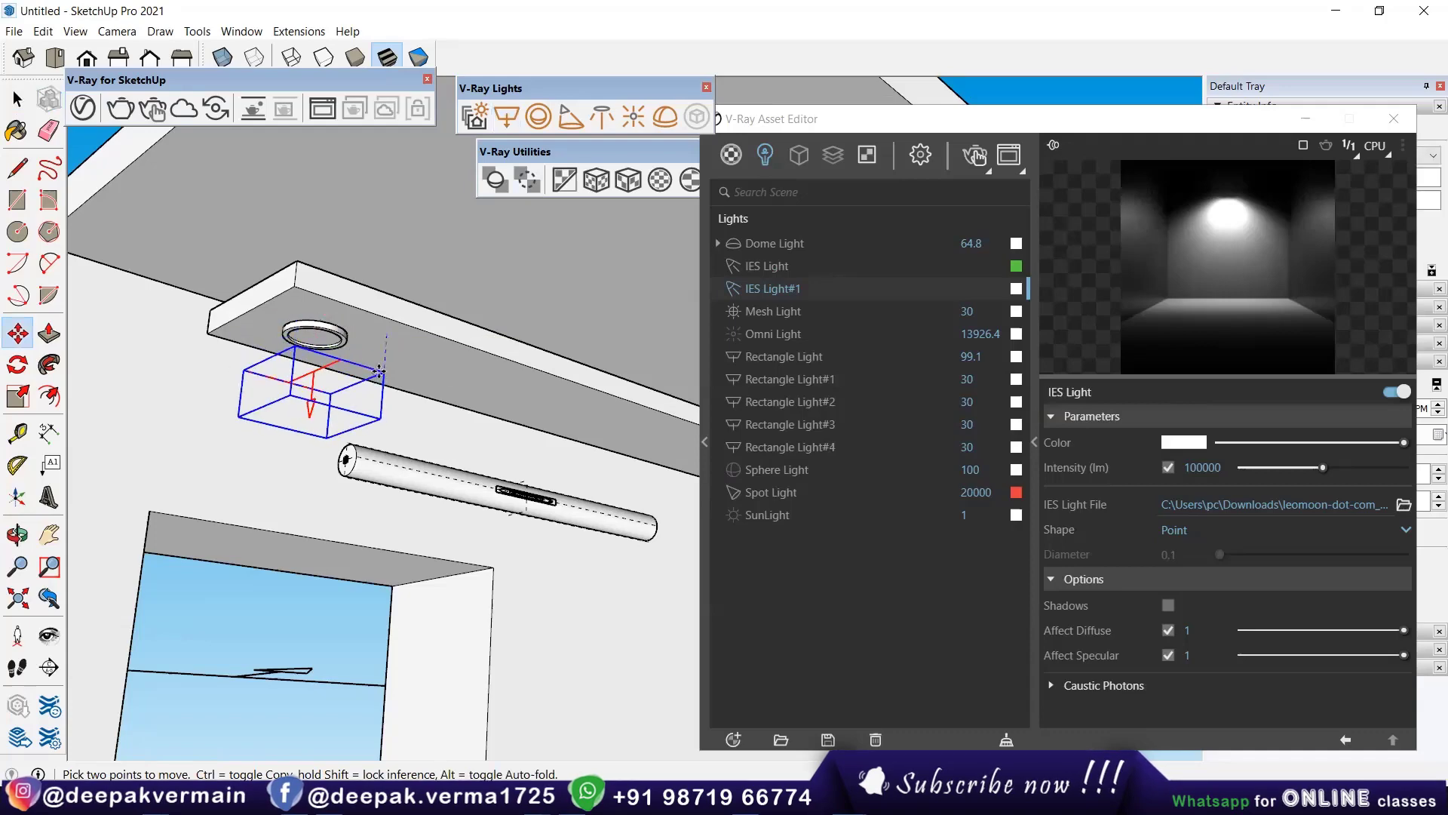
pyautogui.moveTo(414, 379)
pyautogui.mouseDown(button='middle')
pyautogui.moveTo(312, 401)
pyautogui.moveTo(407, 421)
pyautogui.mouseUp(button='middle')
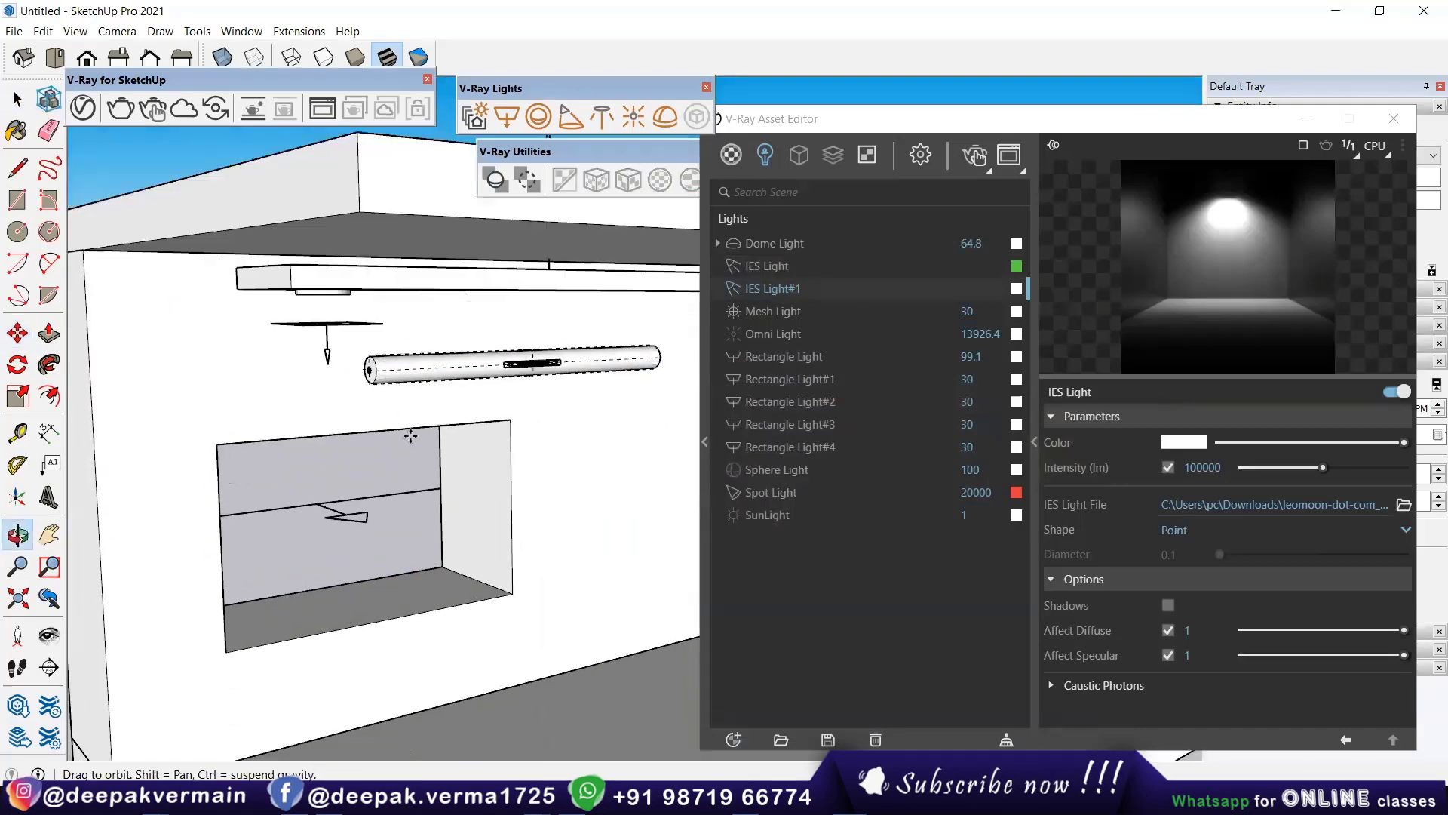
pyautogui.moveTo(452, 408); pyautogui.dragTo(496, 346, button='middle')
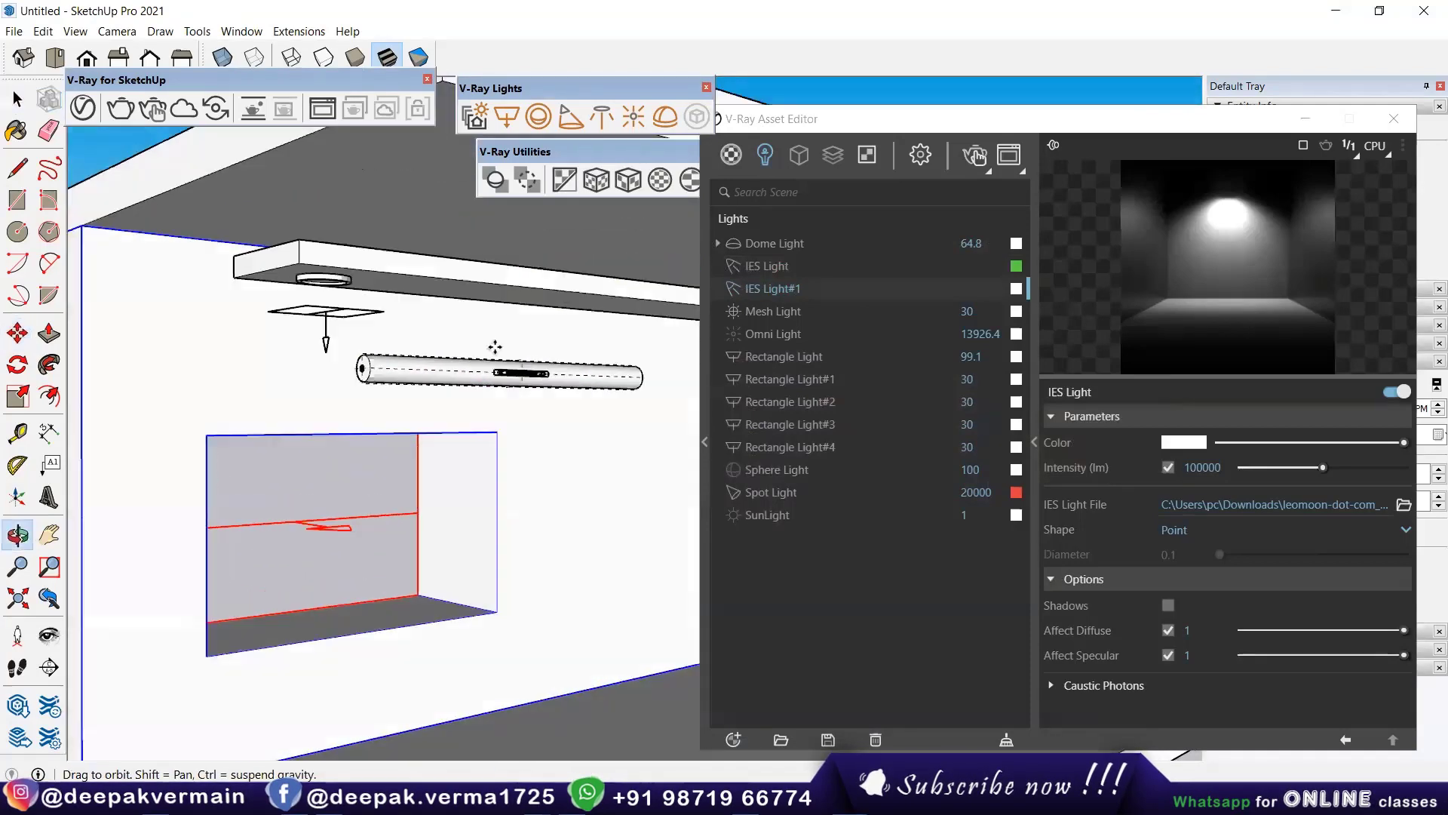
pyautogui.scroll(-3, 497, 345)
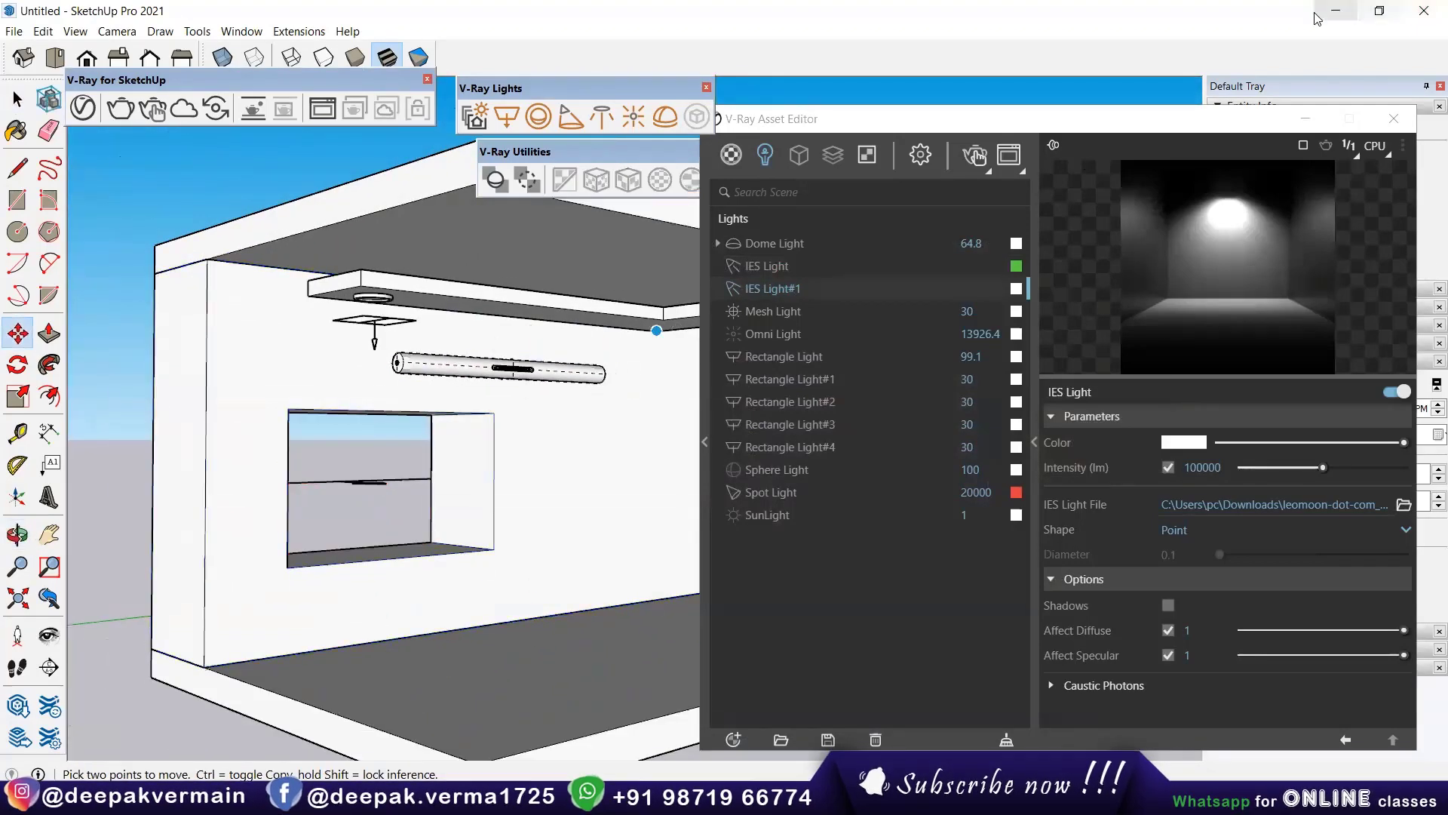
pyautogui.scroll(2, 362, 325)
pyautogui.scroll(2, 452, 355)
pyautogui.scroll(2, 373, 309)
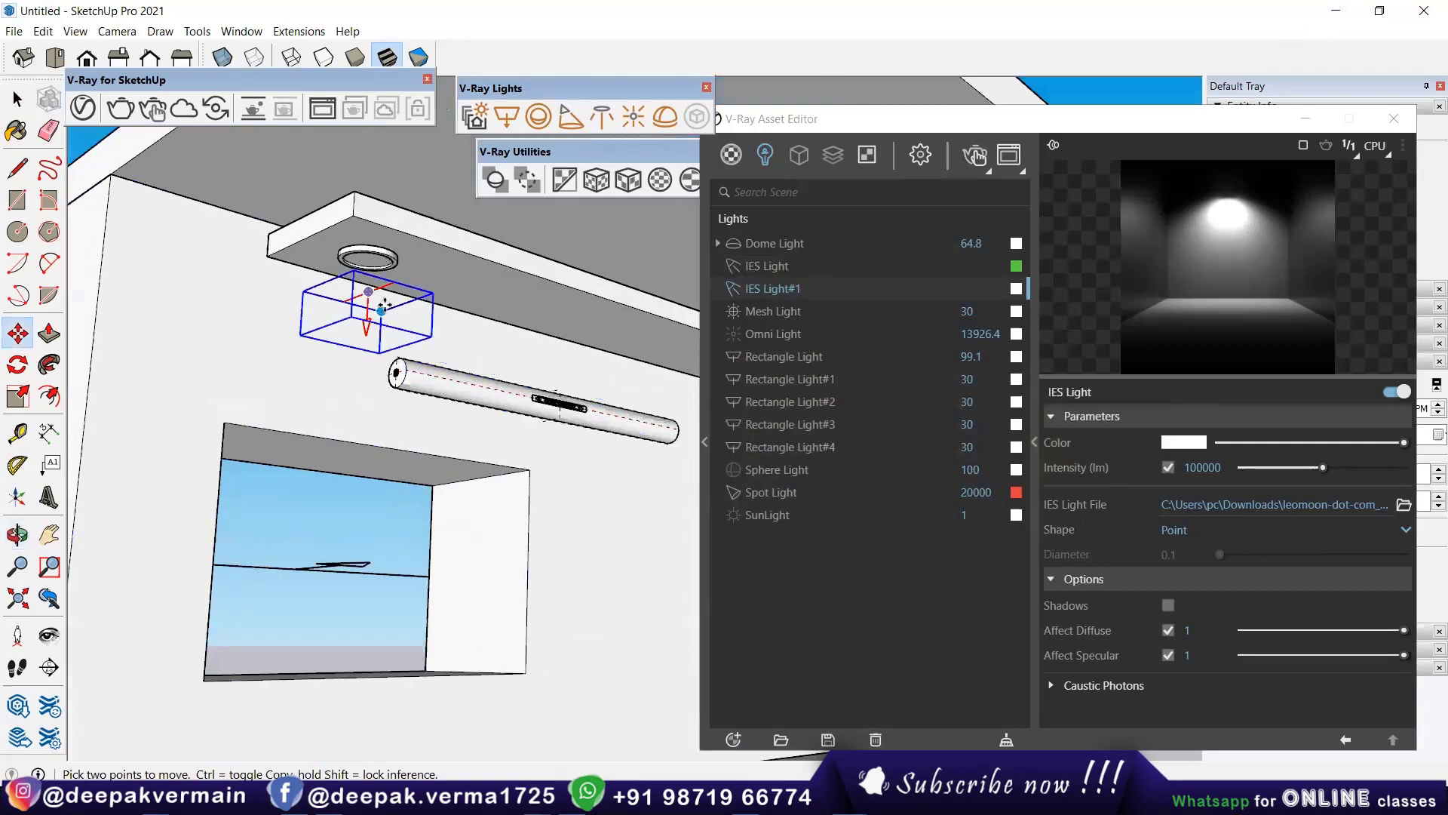
pyautogui.scroll(2, 381, 309)
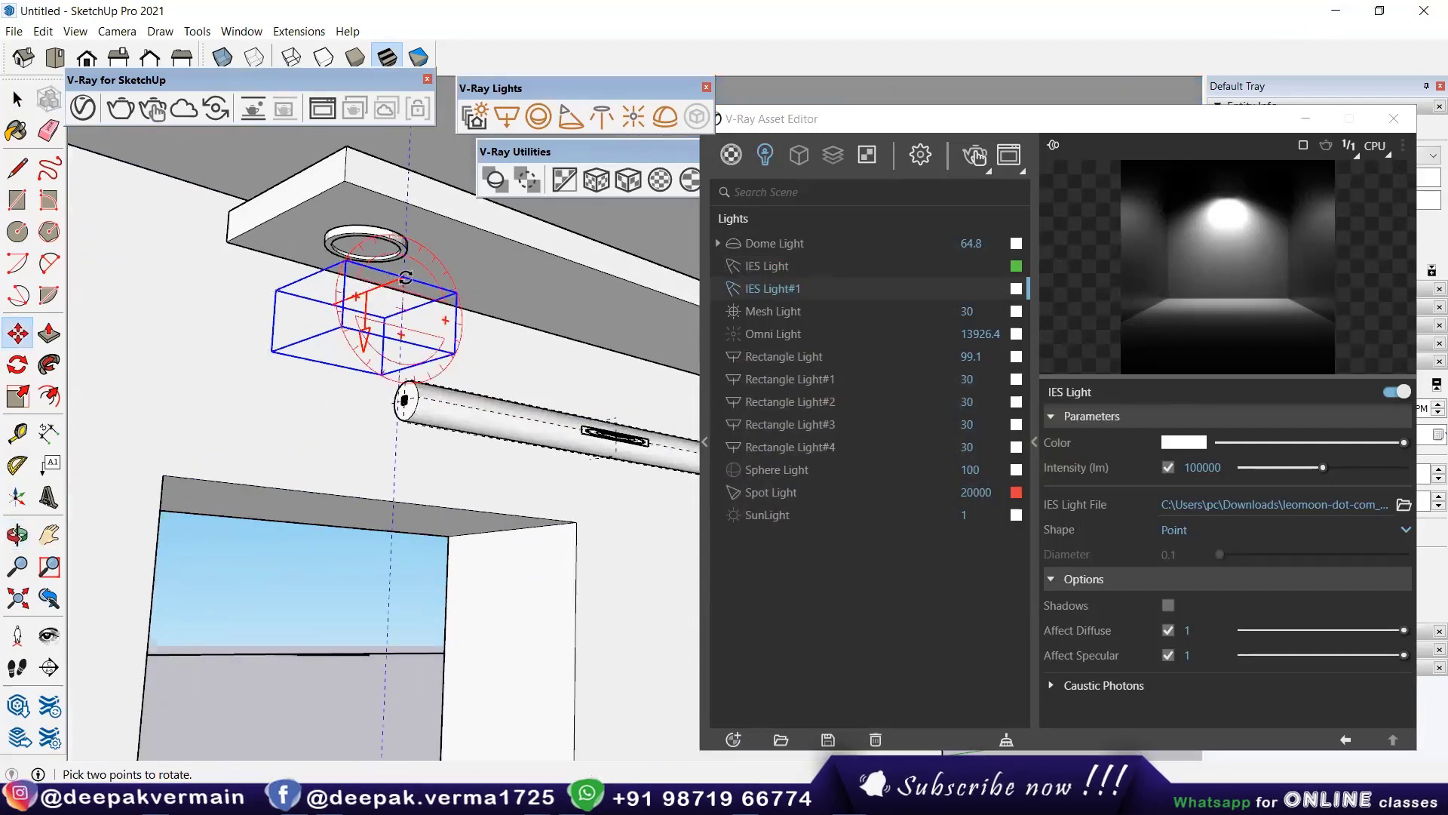
pyautogui.press('space')
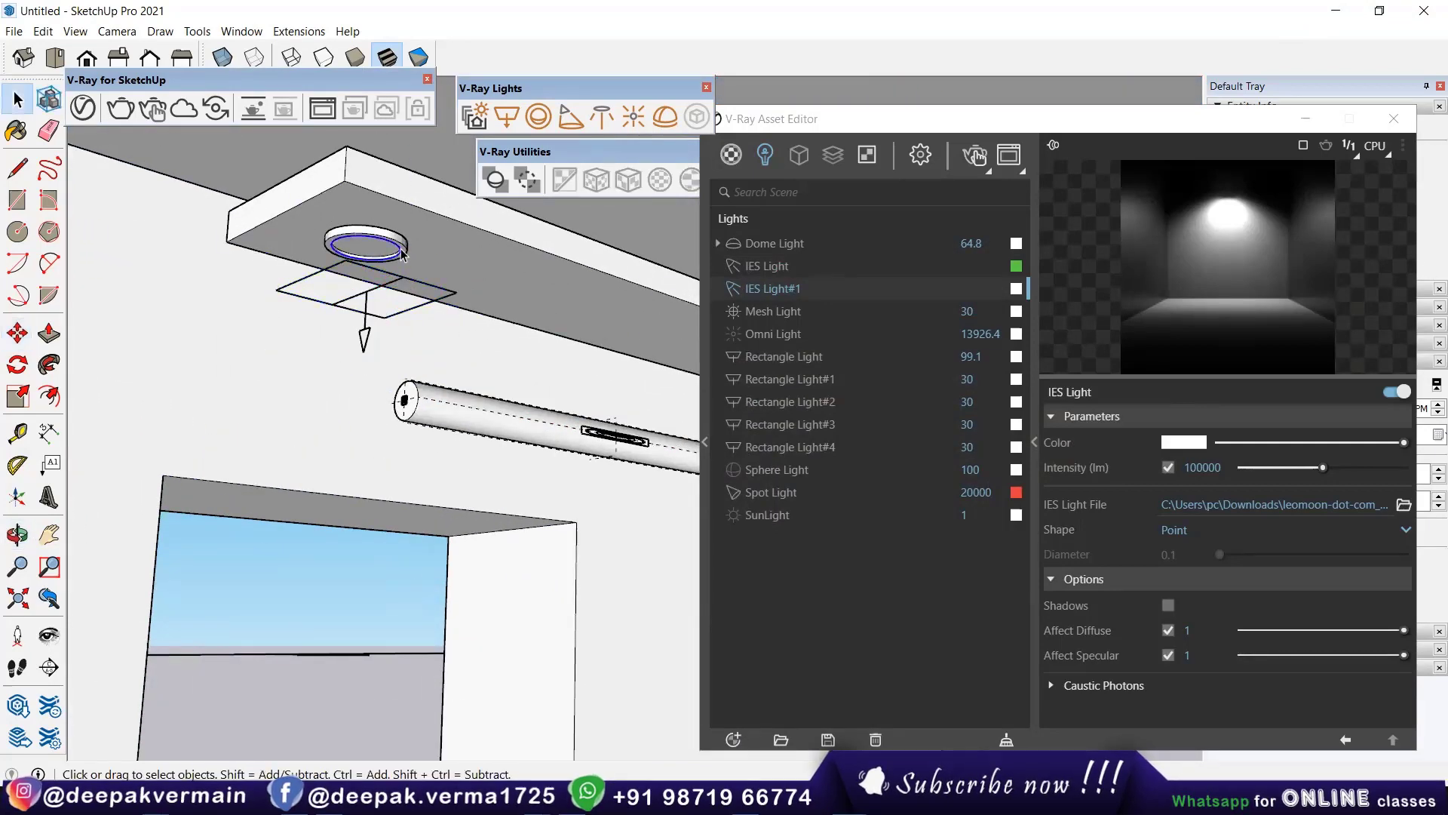
pyautogui.click(402, 255)
# Step: Turn the ceiling ring into a component named 'light'
pyautogui.rightClick(402, 253)
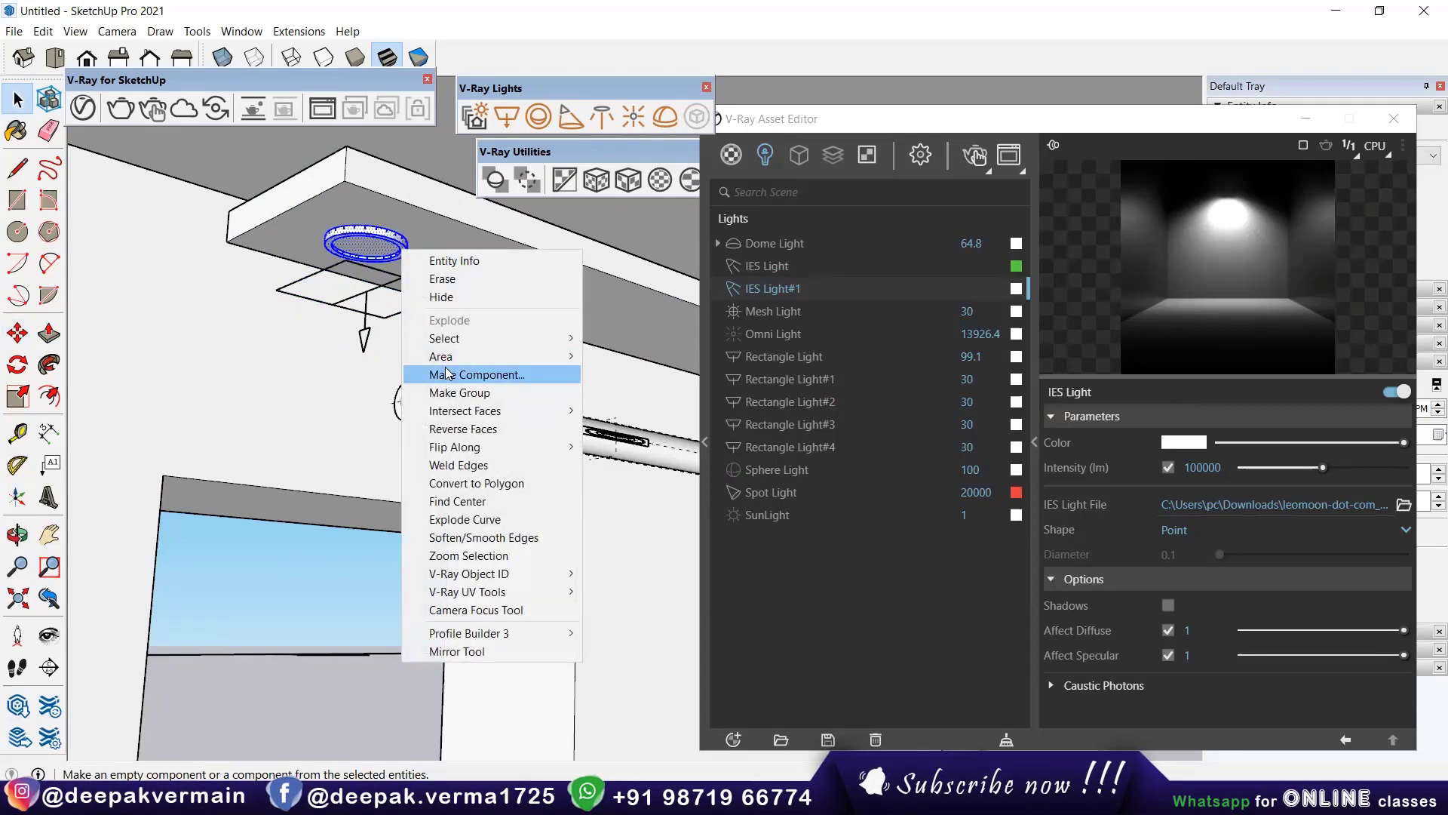
pyautogui.click(448, 374)
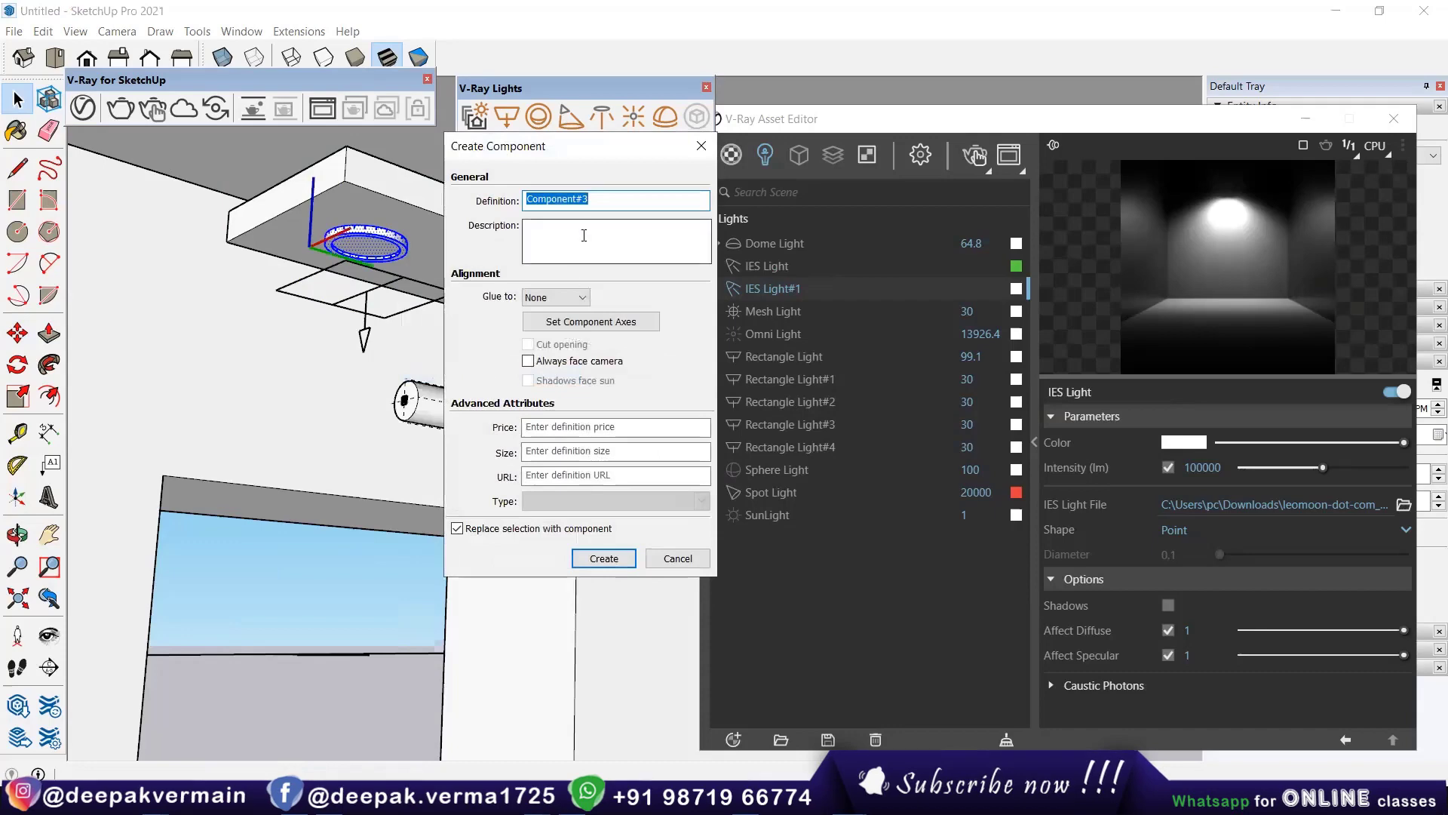
pyautogui.write('light')
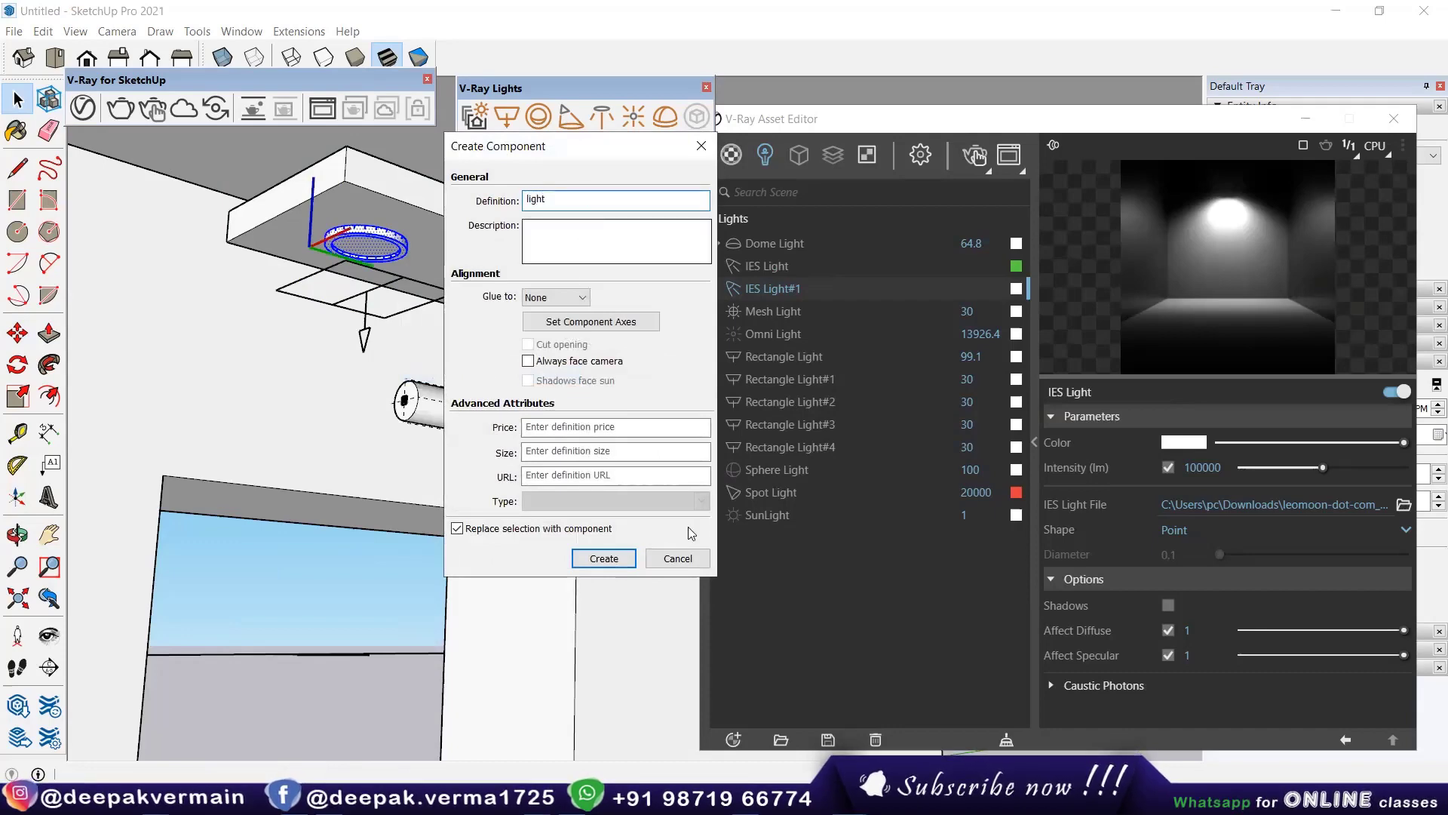
pyautogui.click(604, 558)
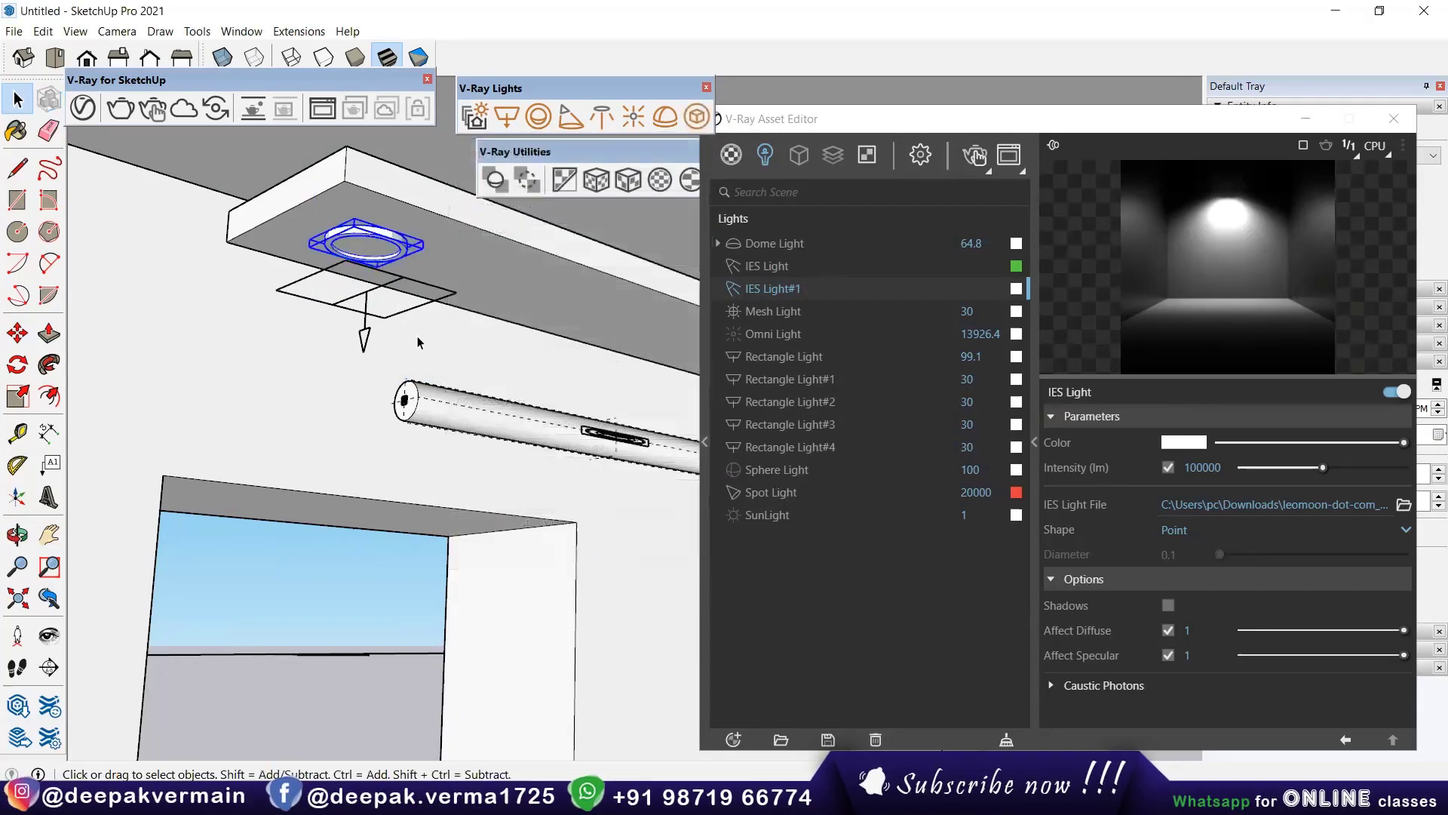
# Step: Combine the ring and its light into component 'light 1' and close the V-Ray Asset Editor
pyautogui.rightClick(379, 293)
pyautogui.click(453, 431)
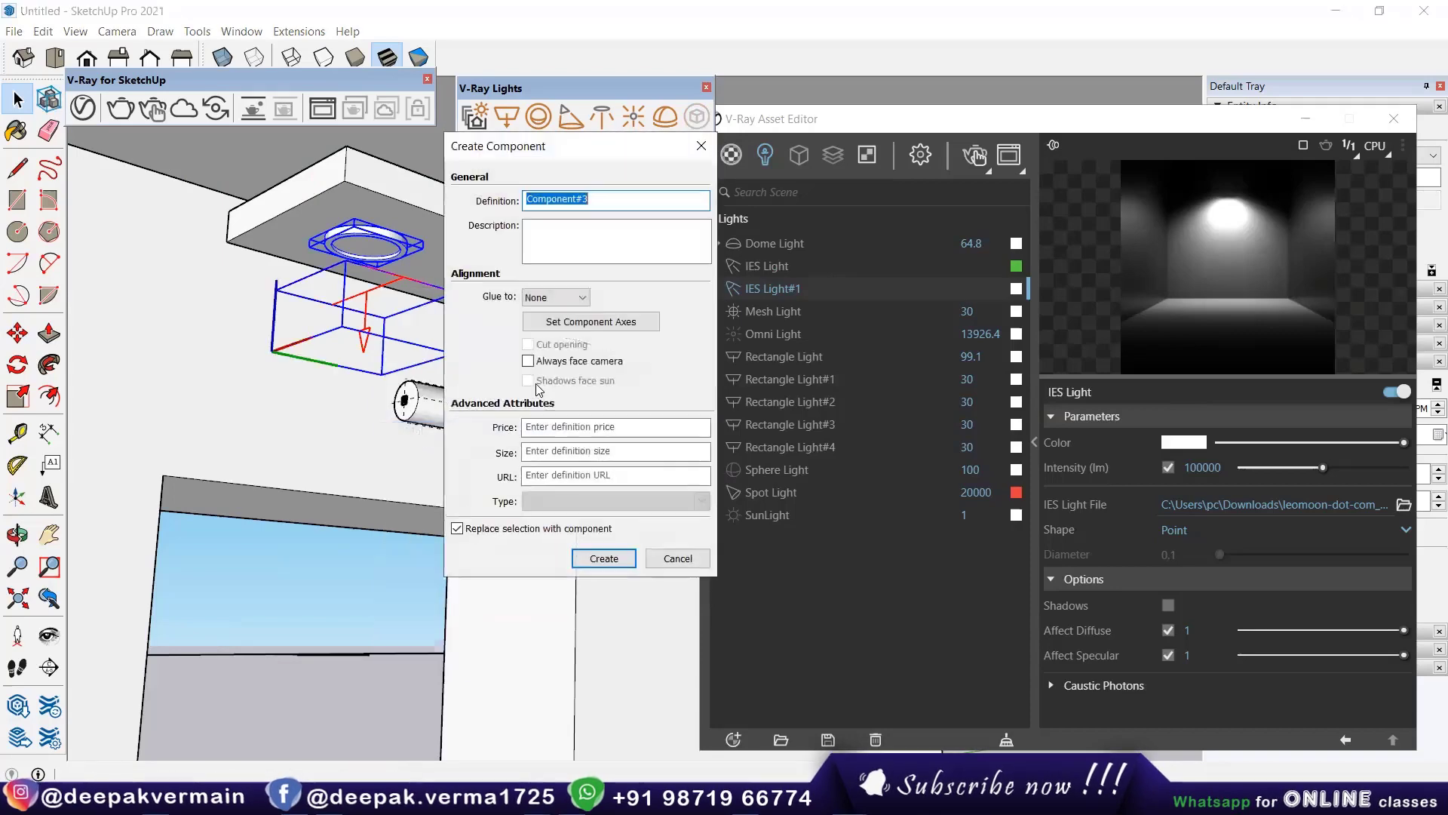
pyautogui.write('light 1')
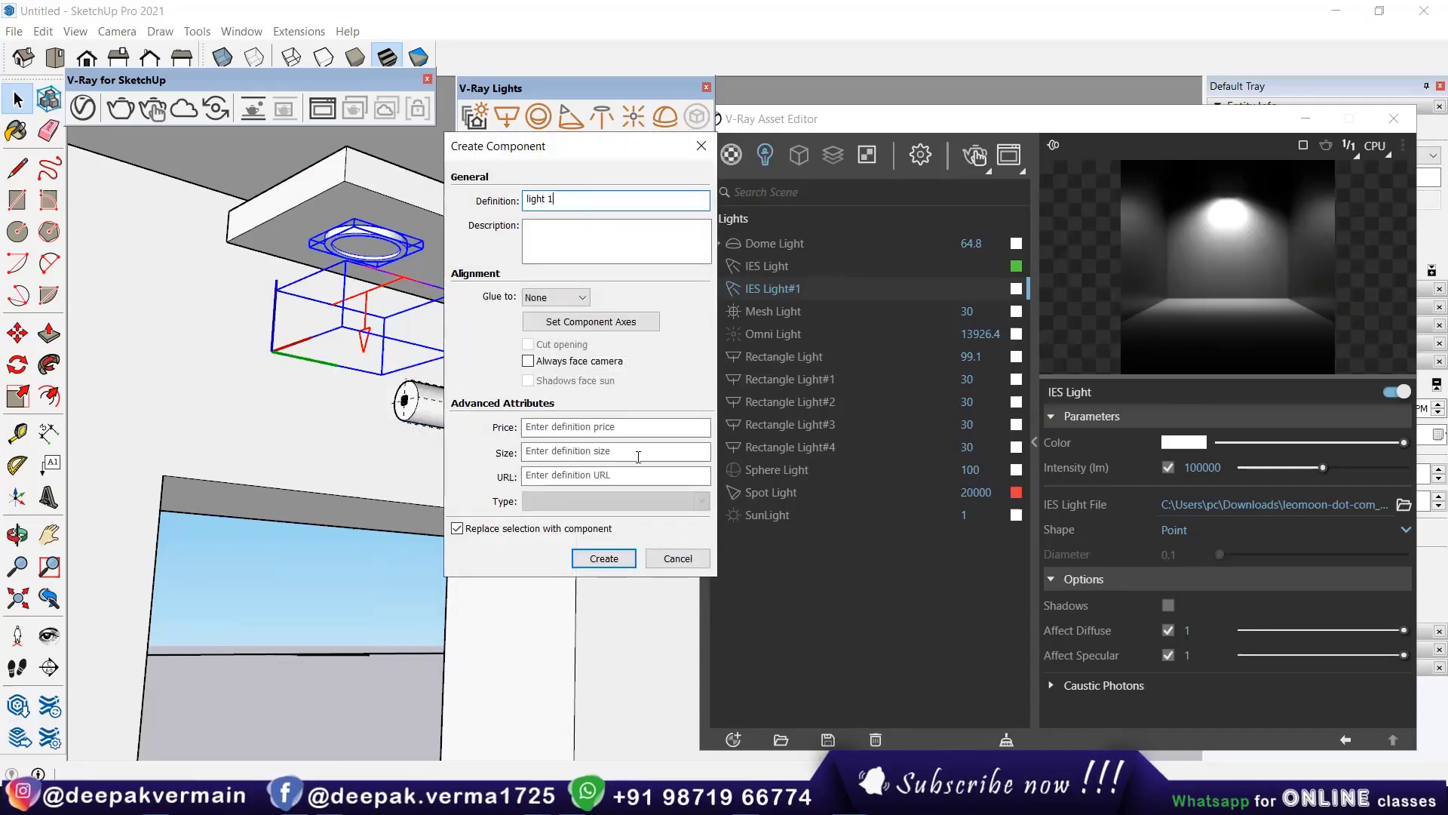
pyautogui.click(603, 558)
pyautogui.moveTo(603, 557); pyautogui.dragTo(370, 394, button='middle')
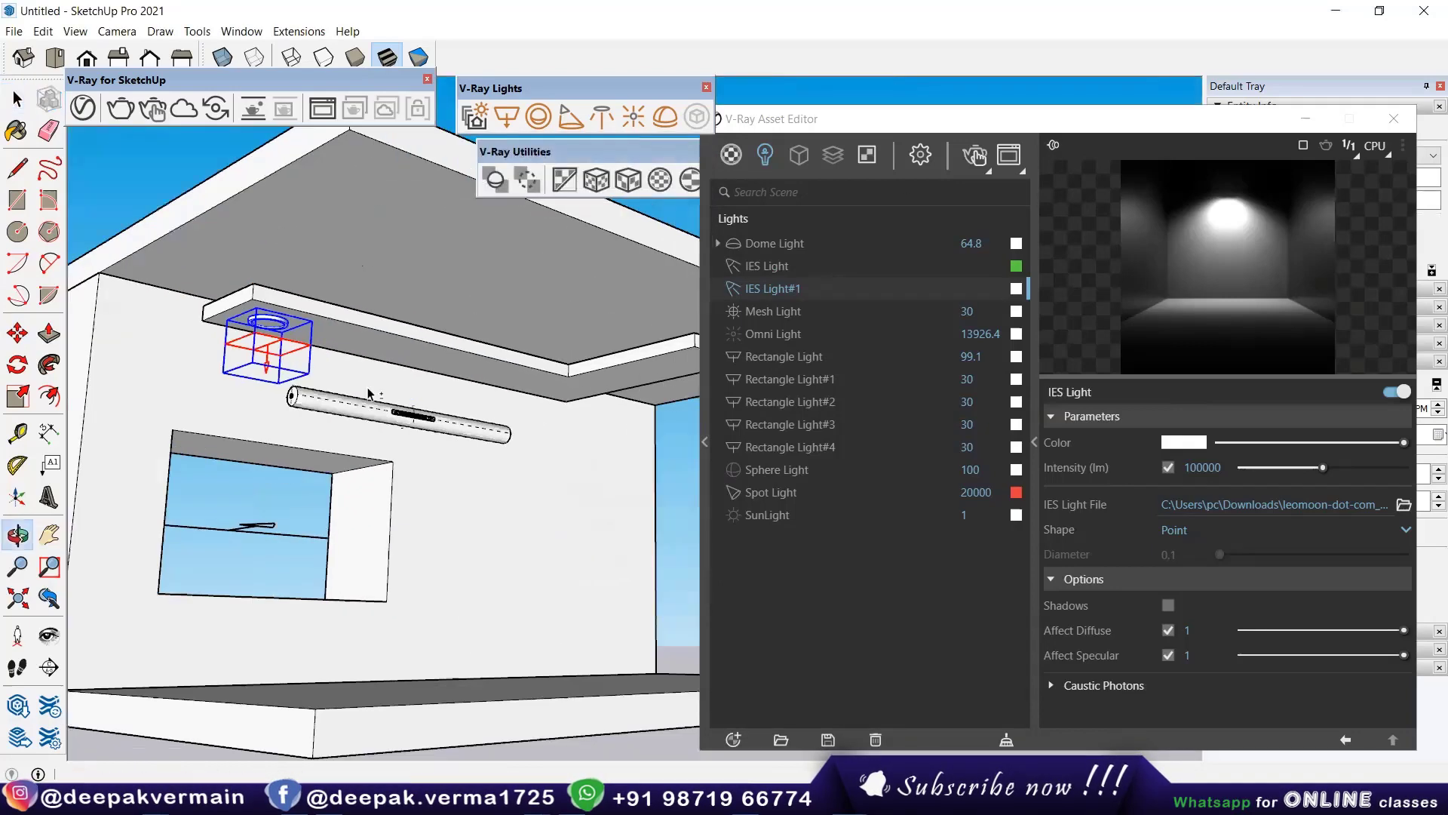
pyautogui.click(1394, 118)
pyautogui.moveTo(423, 452); pyautogui.dragTo(649, 483)
pyautogui.press('space')
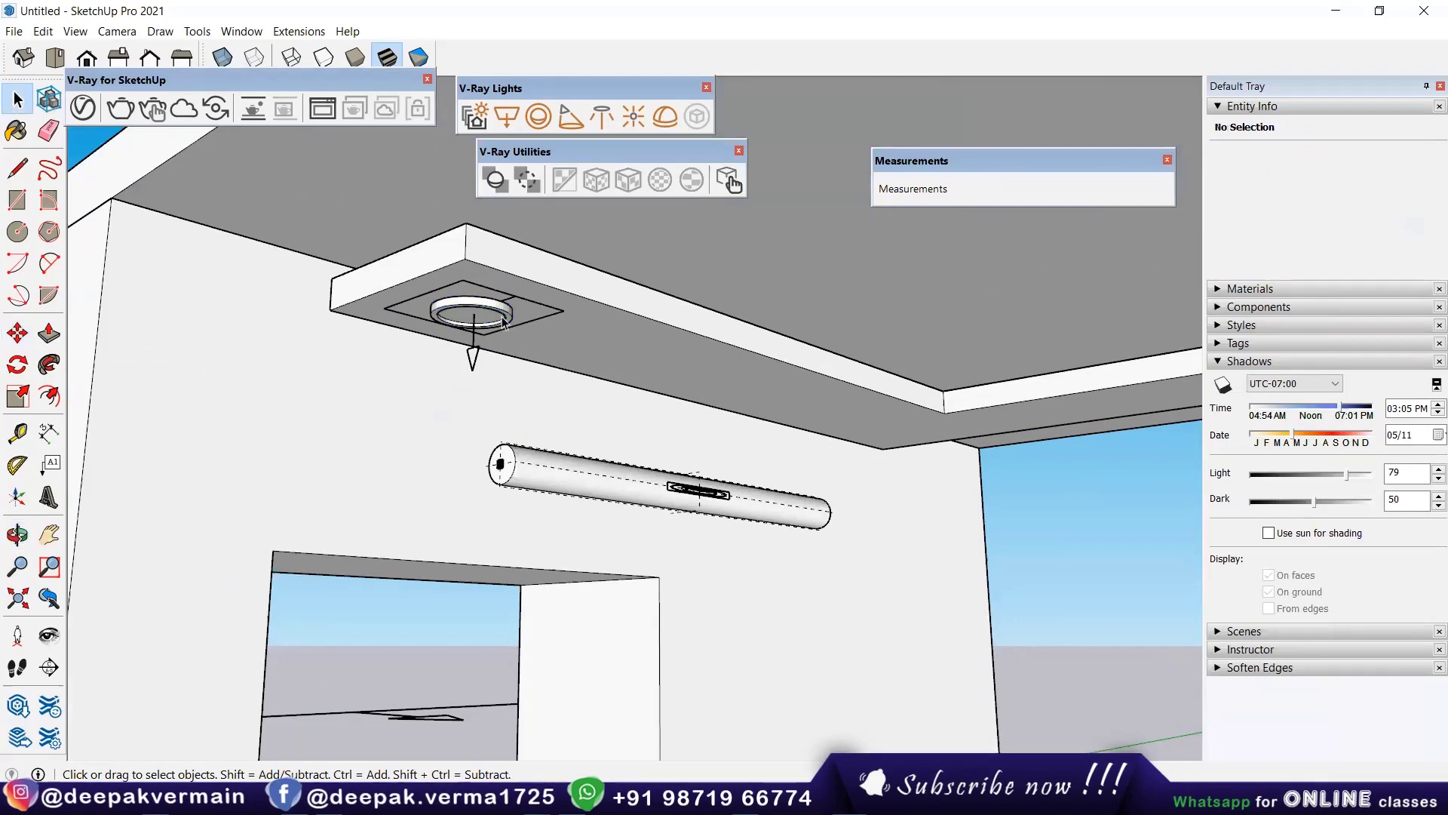
# Step: Make the ring fixture a new component named 'l2'
pyautogui.click(523, 301)
pyautogui.moveTo(522, 319); pyautogui.dragTo(390, 309, button='middle')
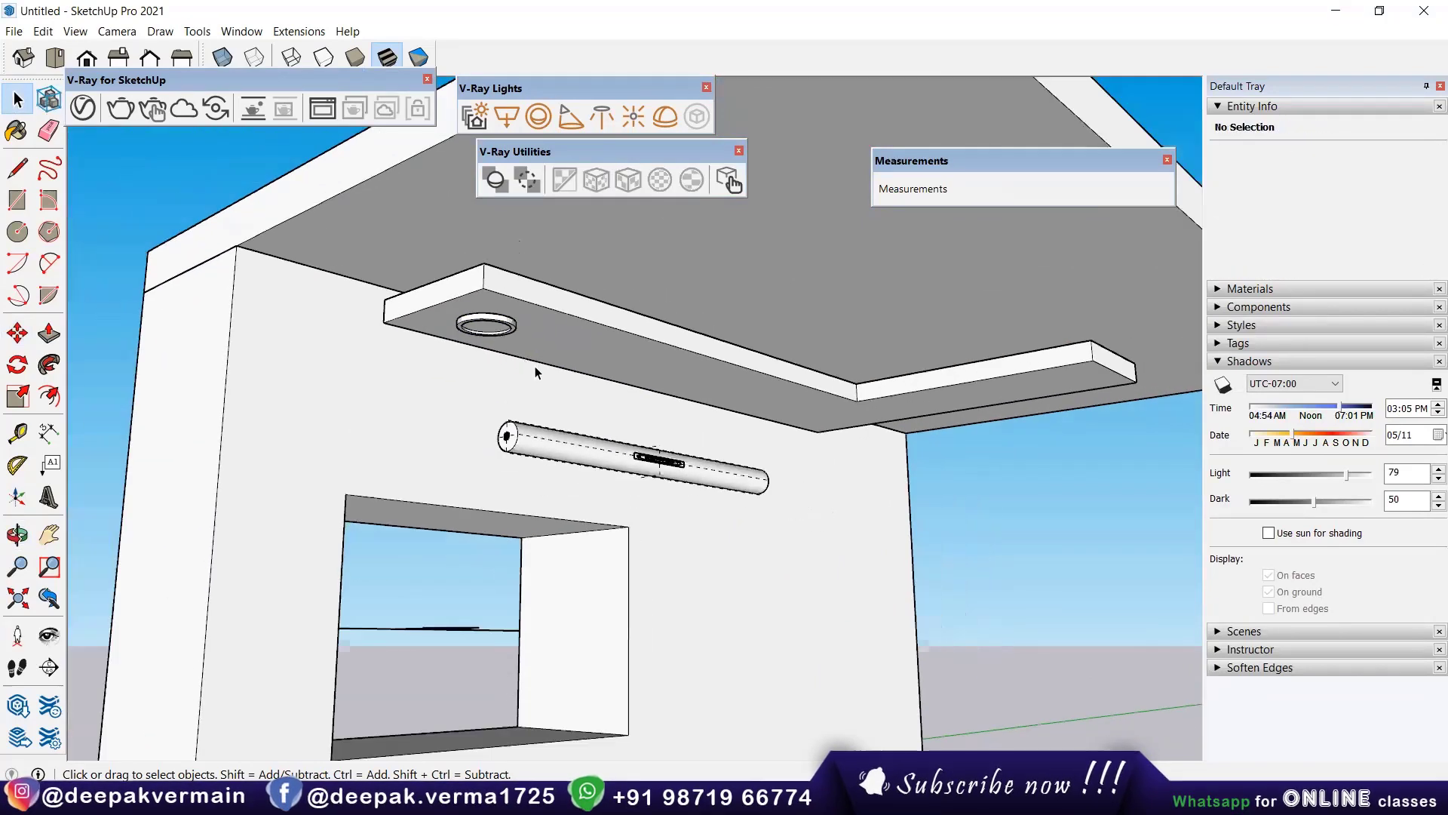
pyautogui.tripleClick(390, 309)
pyautogui.rightClick(380, 315)
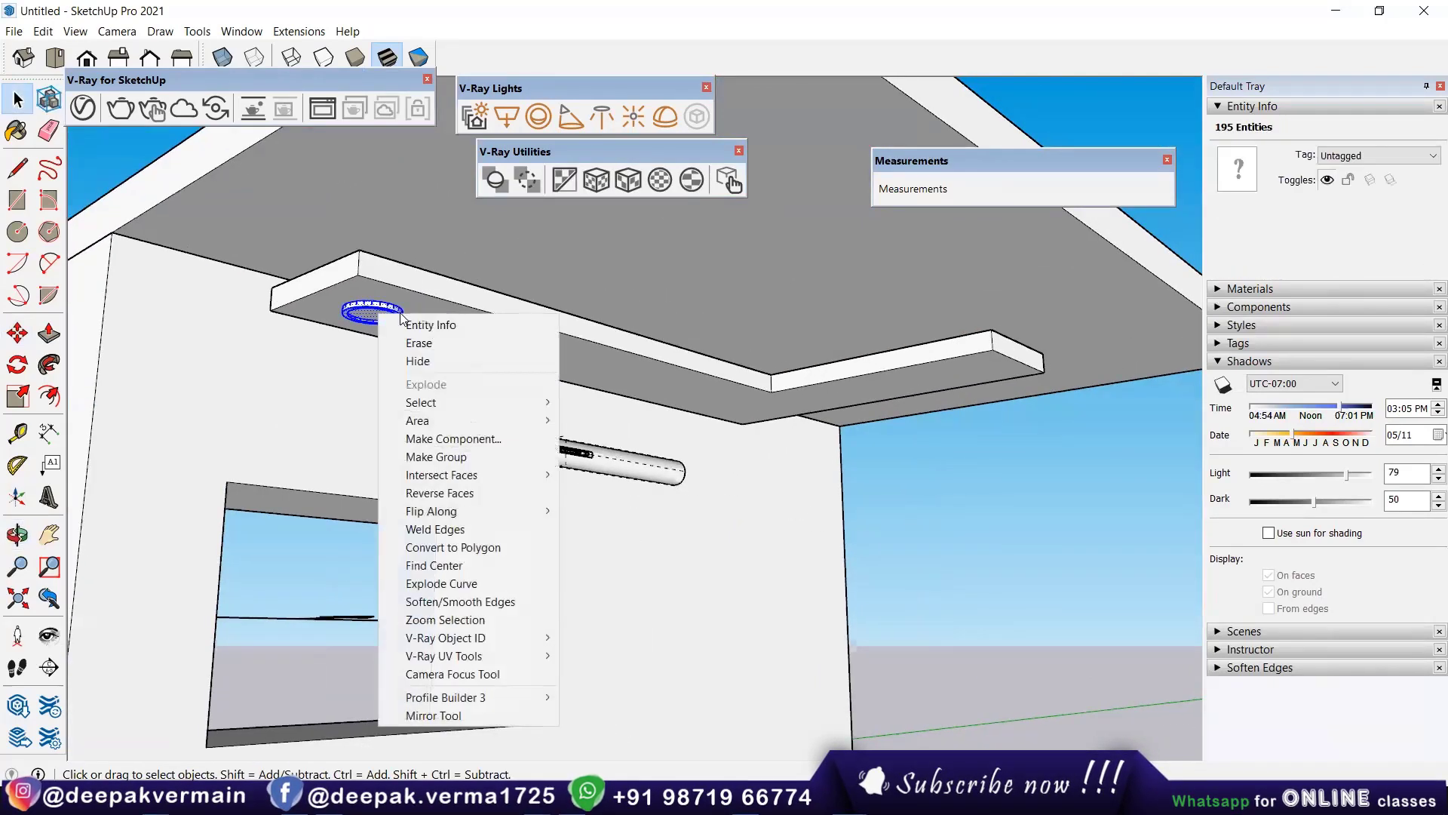
pyautogui.click(448, 439)
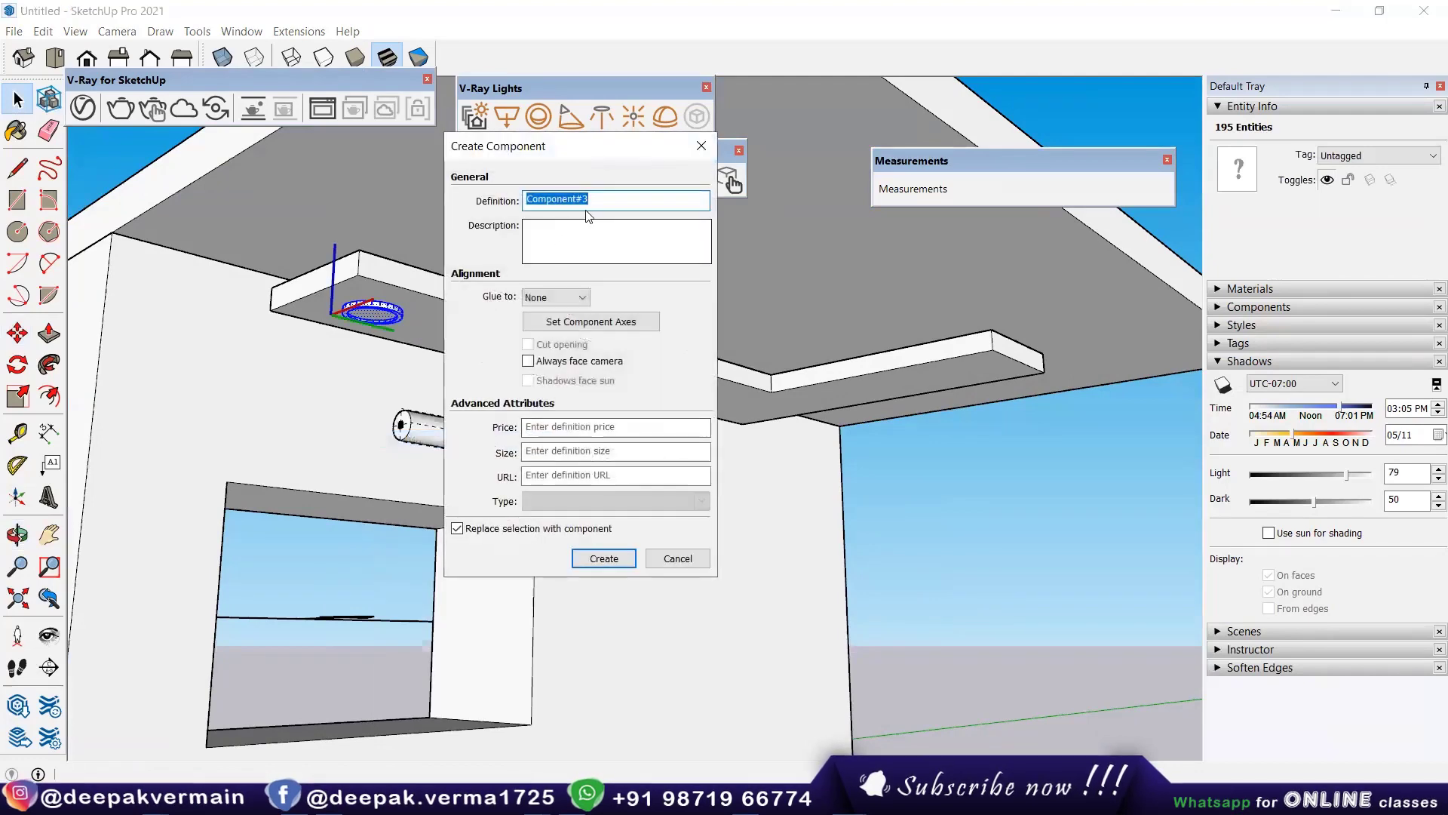
pyautogui.press('BackSpace')
pyautogui.write('l2')
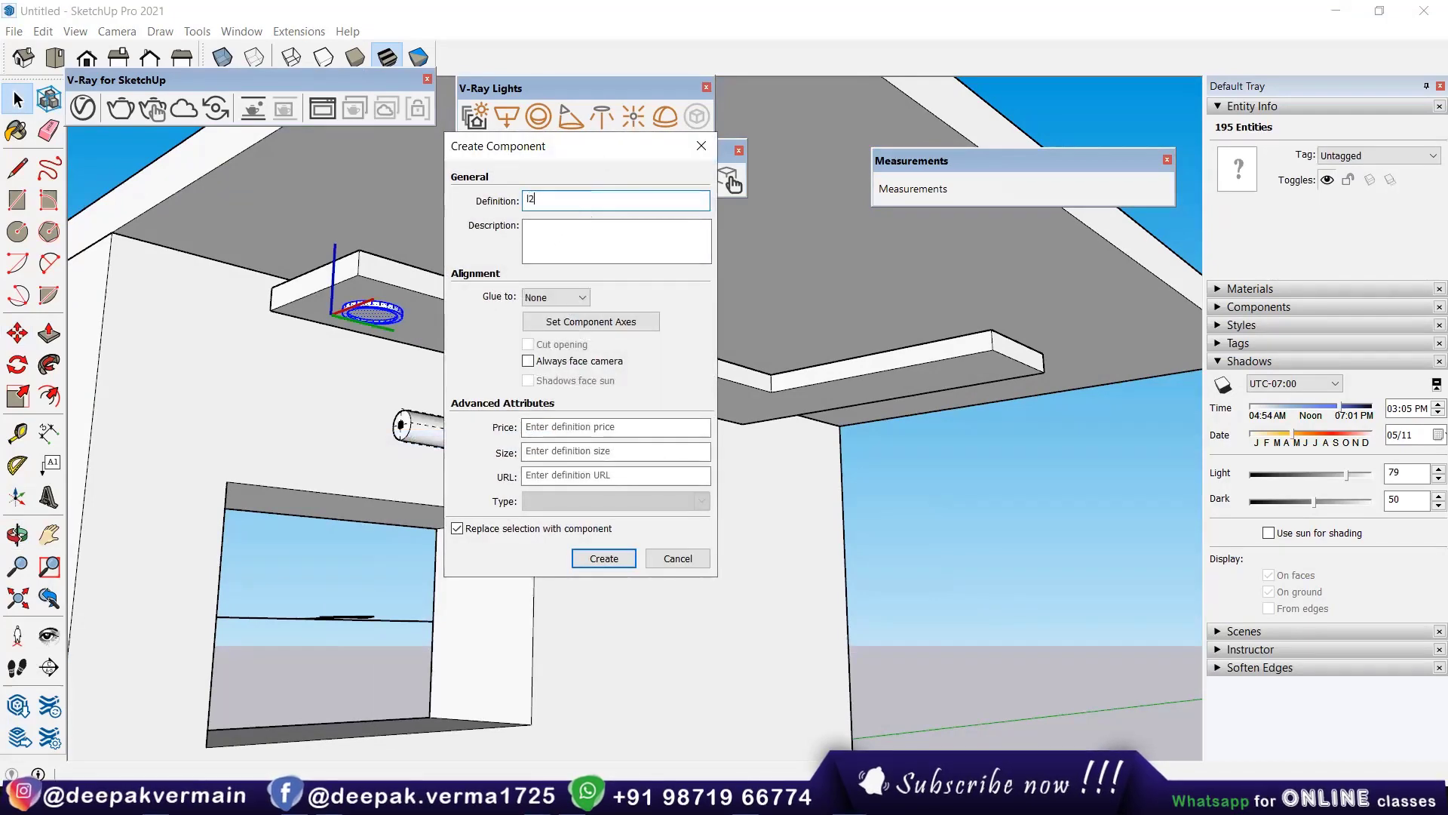
pyautogui.click(575, 558)
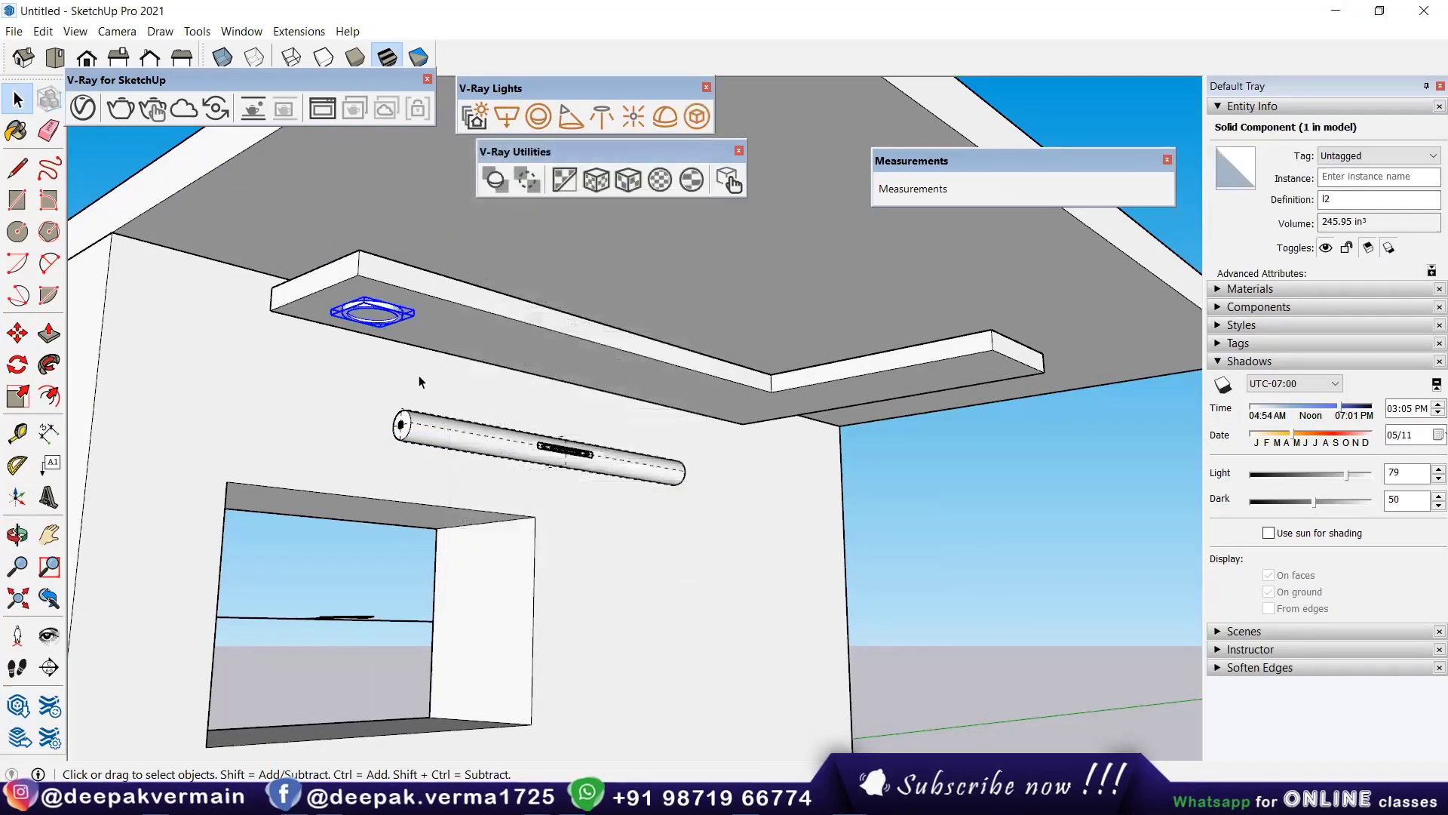
# Step: Move-copy the downlight along the ceiling recess into three evenly spaced copies
pyautogui.press('m')
pyautogui.press('ctrl')
pyautogui.click(381, 323)
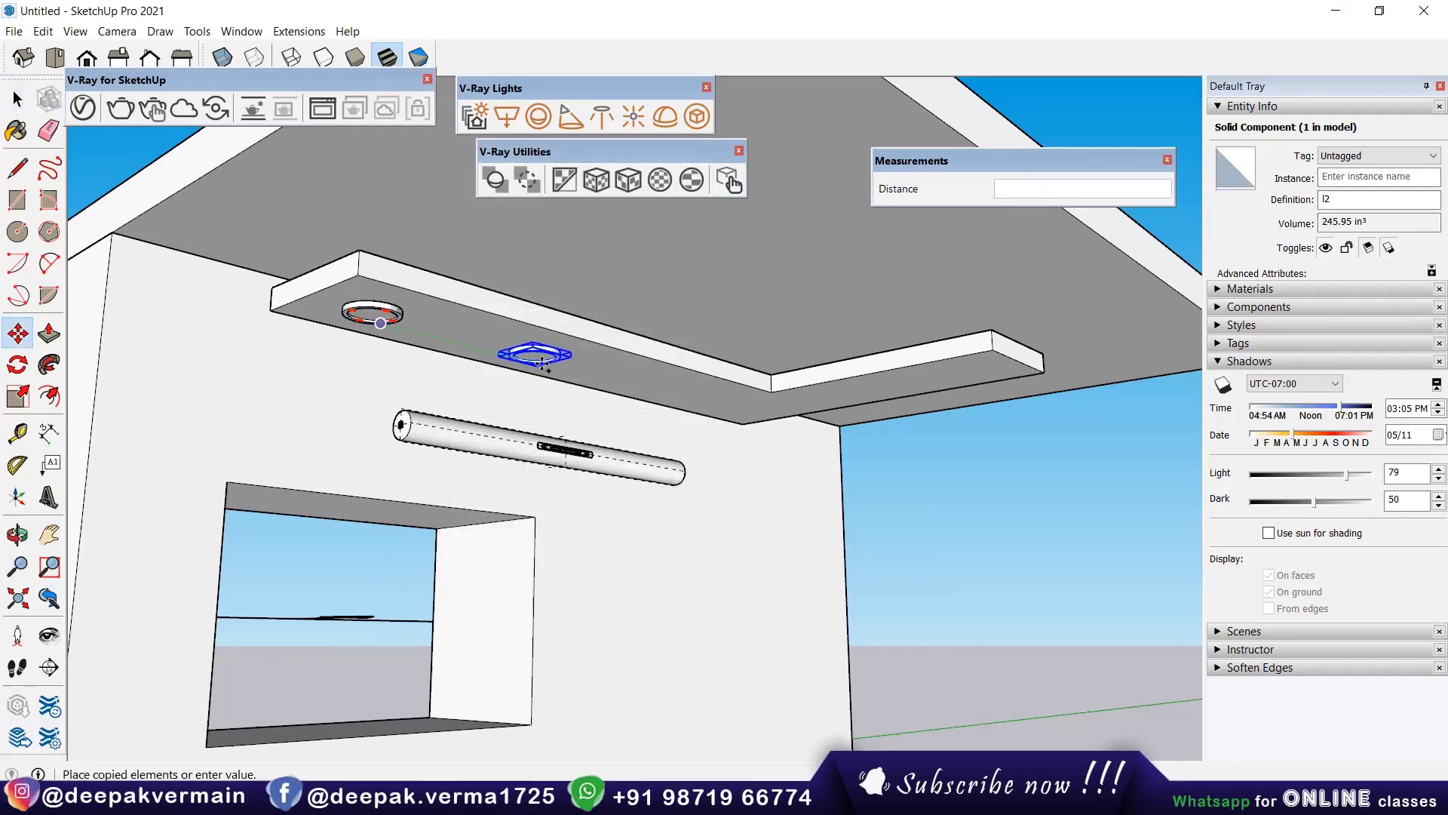
pyautogui.click(546, 363)
pyautogui.write('3')
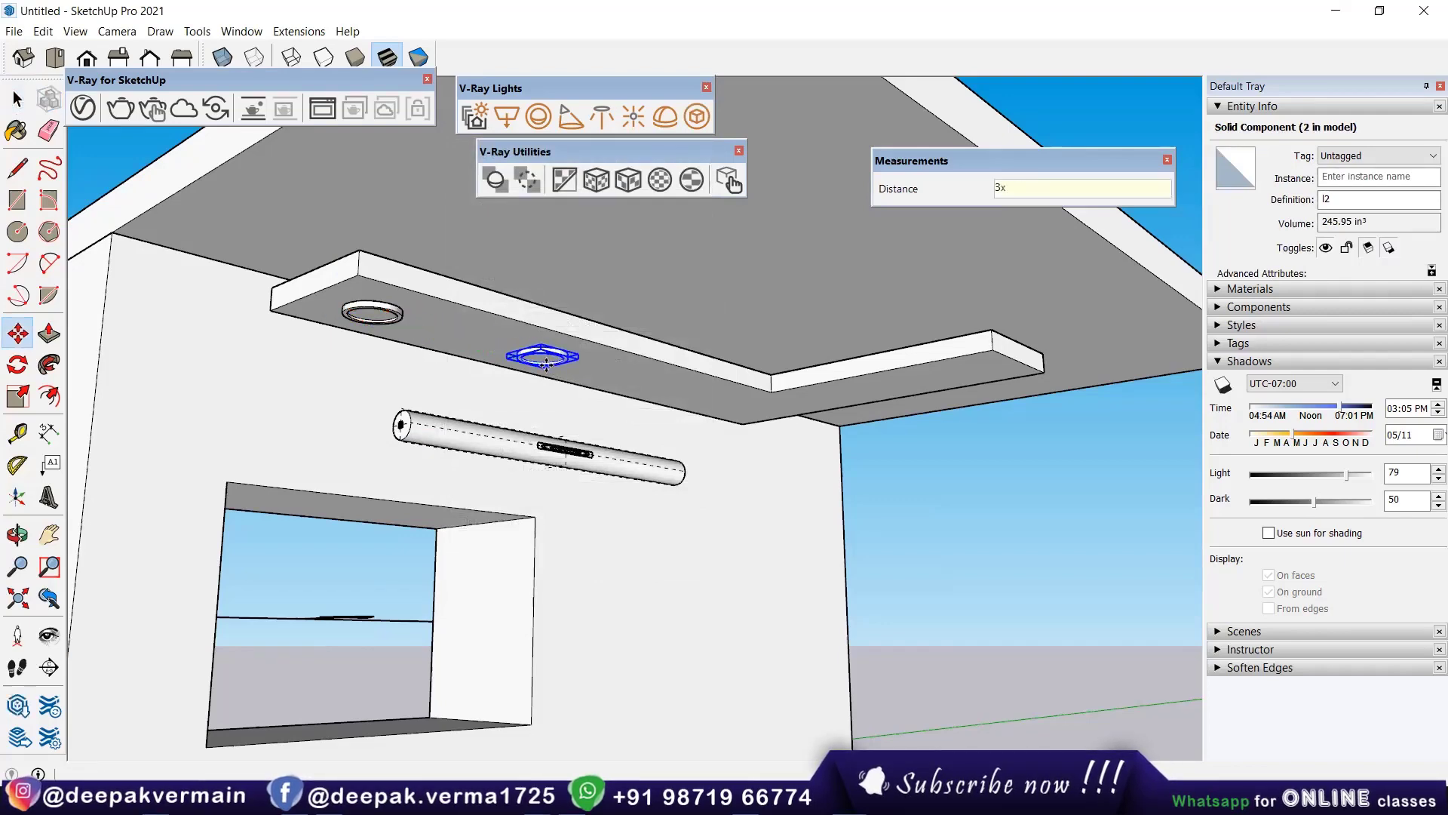
pyautogui.press('Return')
pyautogui.moveTo(833, 333); pyautogui.dragTo(815, 458, button='middle')
pyautogui.press('space')
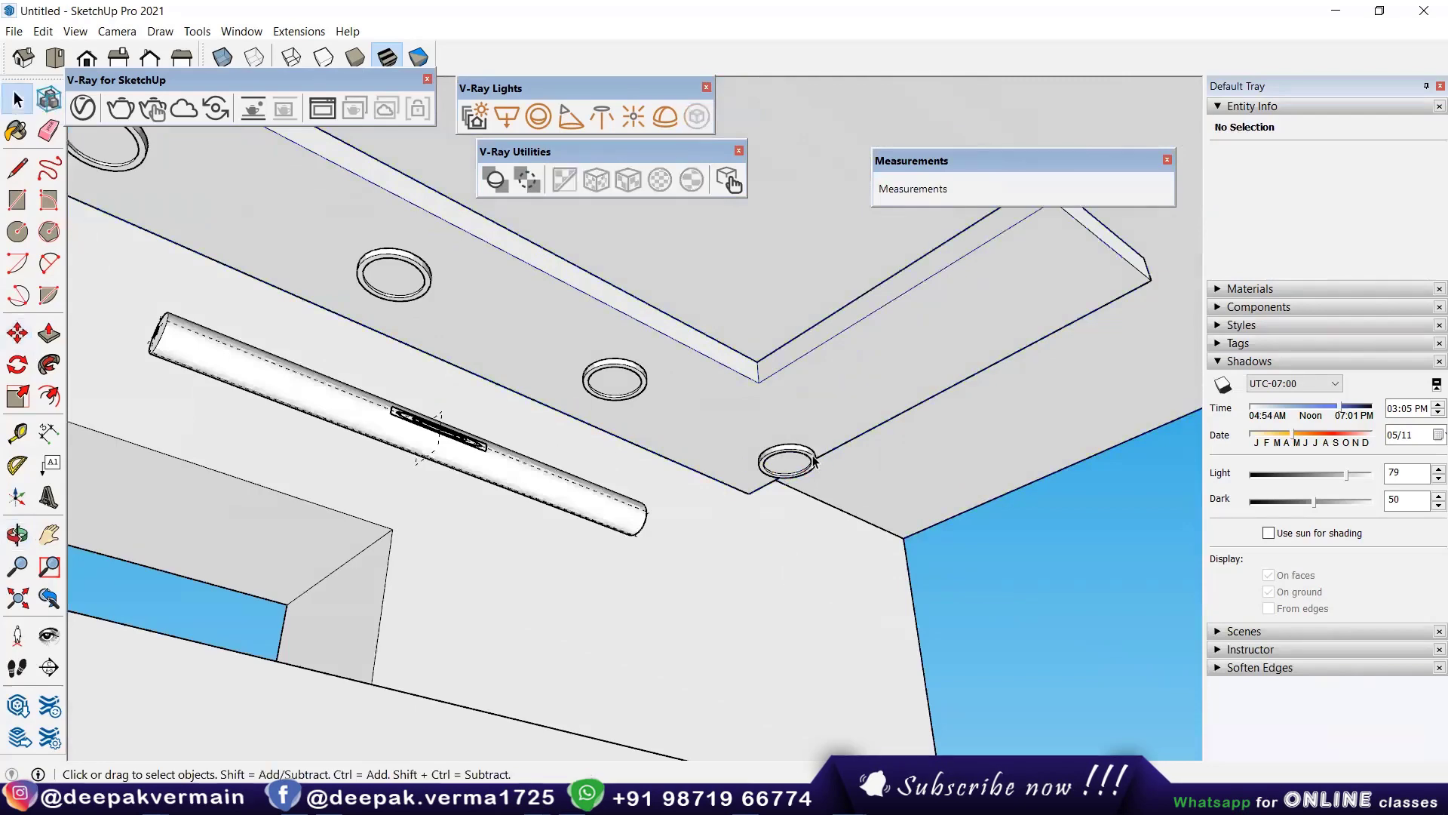
pyautogui.click(815, 458)
# Step: Zoom toward the ceiling lights and double-click into the first downlight ring component
pyautogui.moveTo(737, 362)
pyautogui.keyDown('shift'); pyautogui.mouseDown(button='middle')
pyautogui.moveTo(662, 444)
pyautogui.moveTo(688, 462)
pyautogui.moveTo(649, 478)
pyautogui.mouseUp(button='middle'); pyautogui.keyUp('shift')
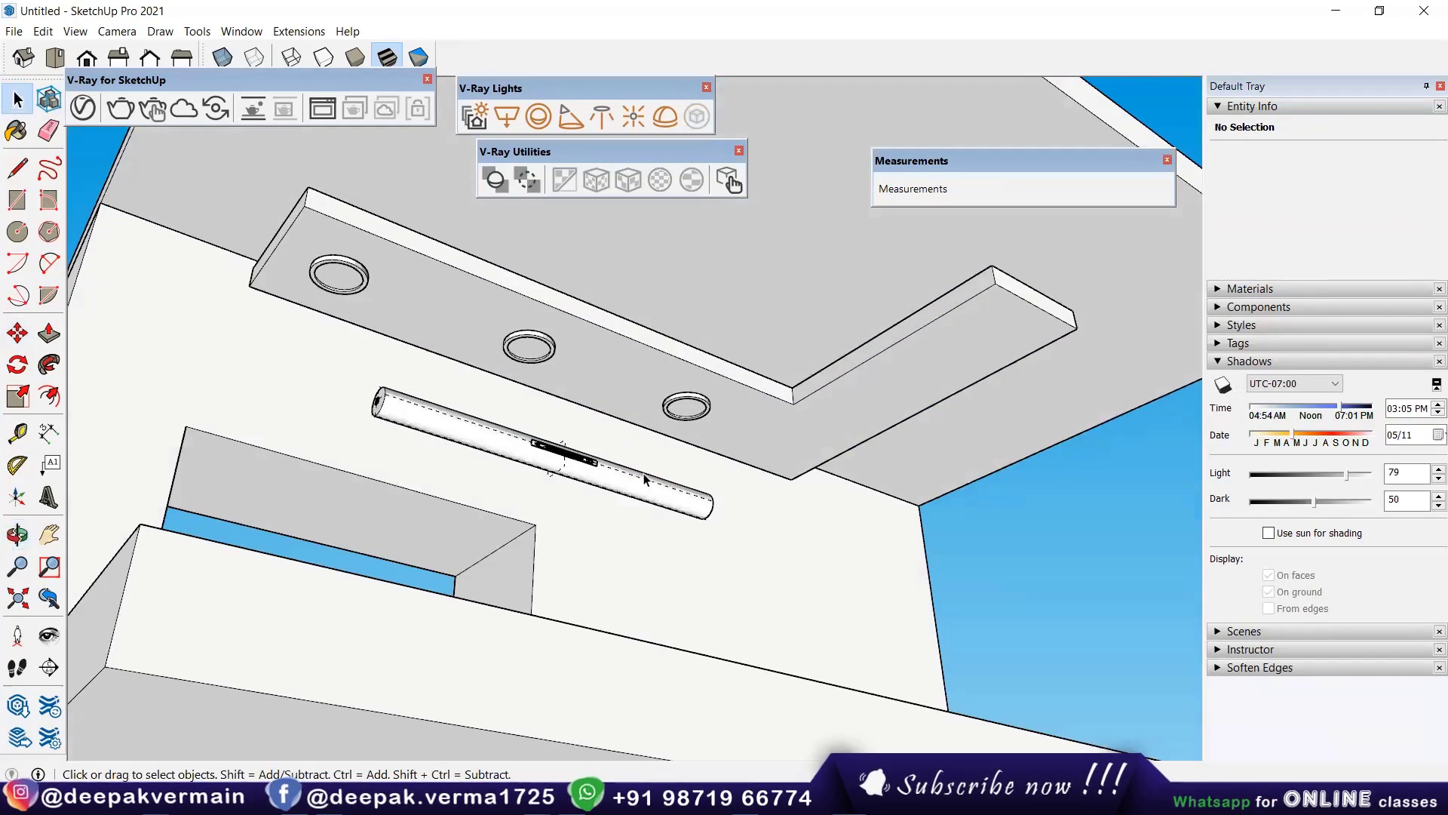
pyautogui.scroll(1, 559, 422)
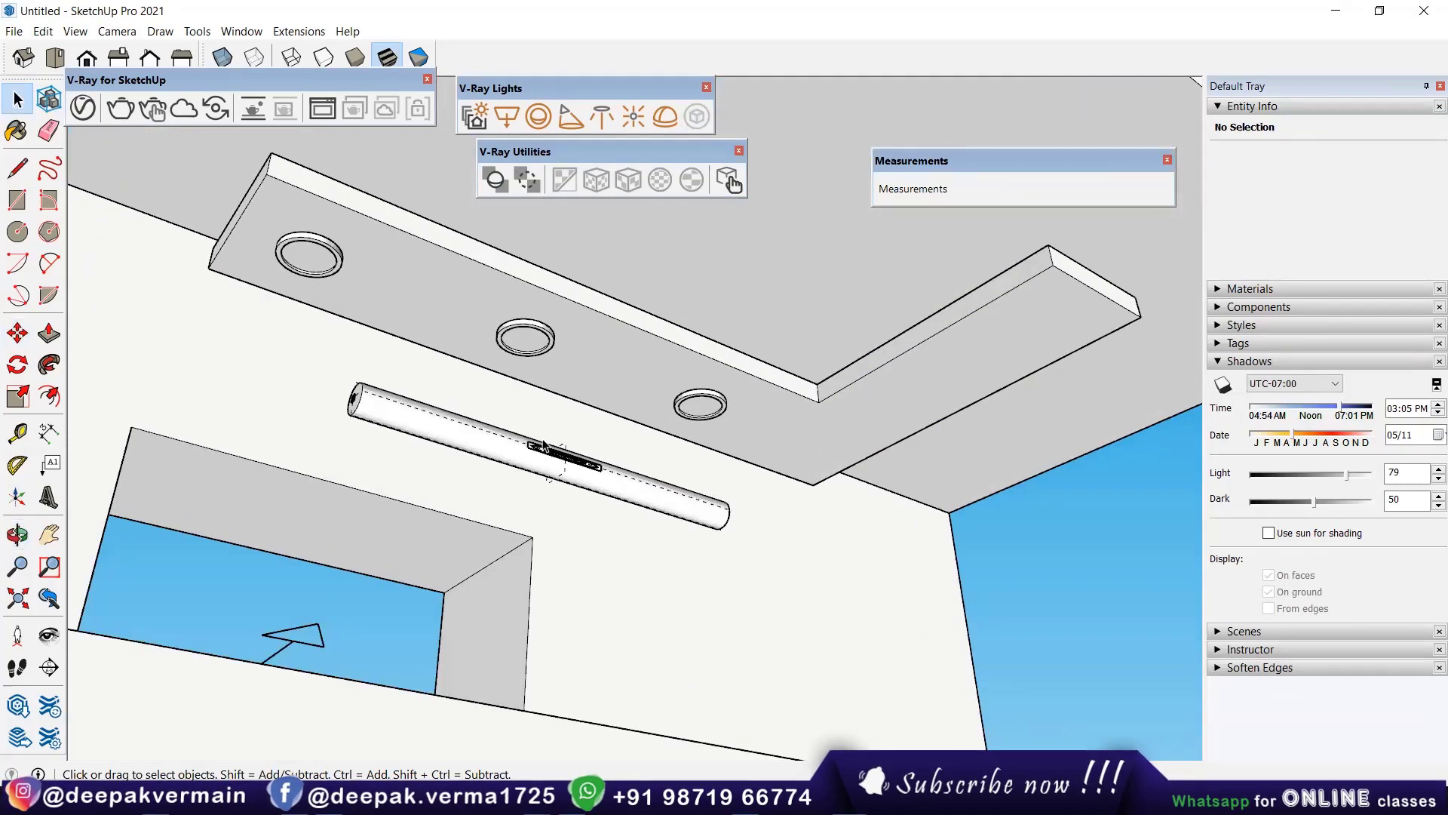
pyautogui.moveTo(550, 446)
pyautogui.mouseDown(button='middle')
pyautogui.moveTo(596, 469)
pyautogui.moveTo(600, 504)
pyautogui.mouseUp(button='middle')
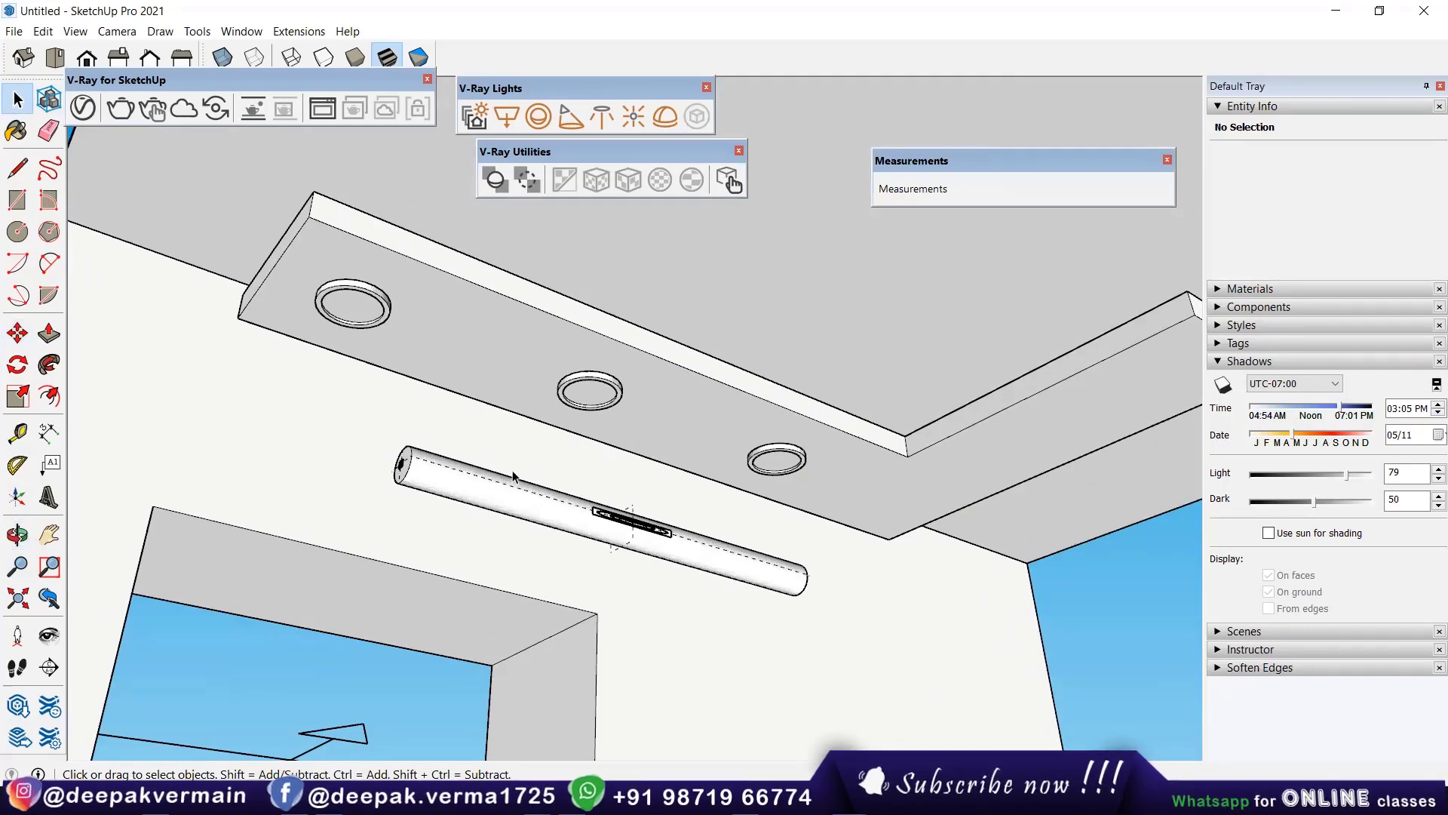
pyautogui.scroll(1, 408, 444)
pyautogui.scroll(1, 401, 455)
pyautogui.scroll(1, 408, 445)
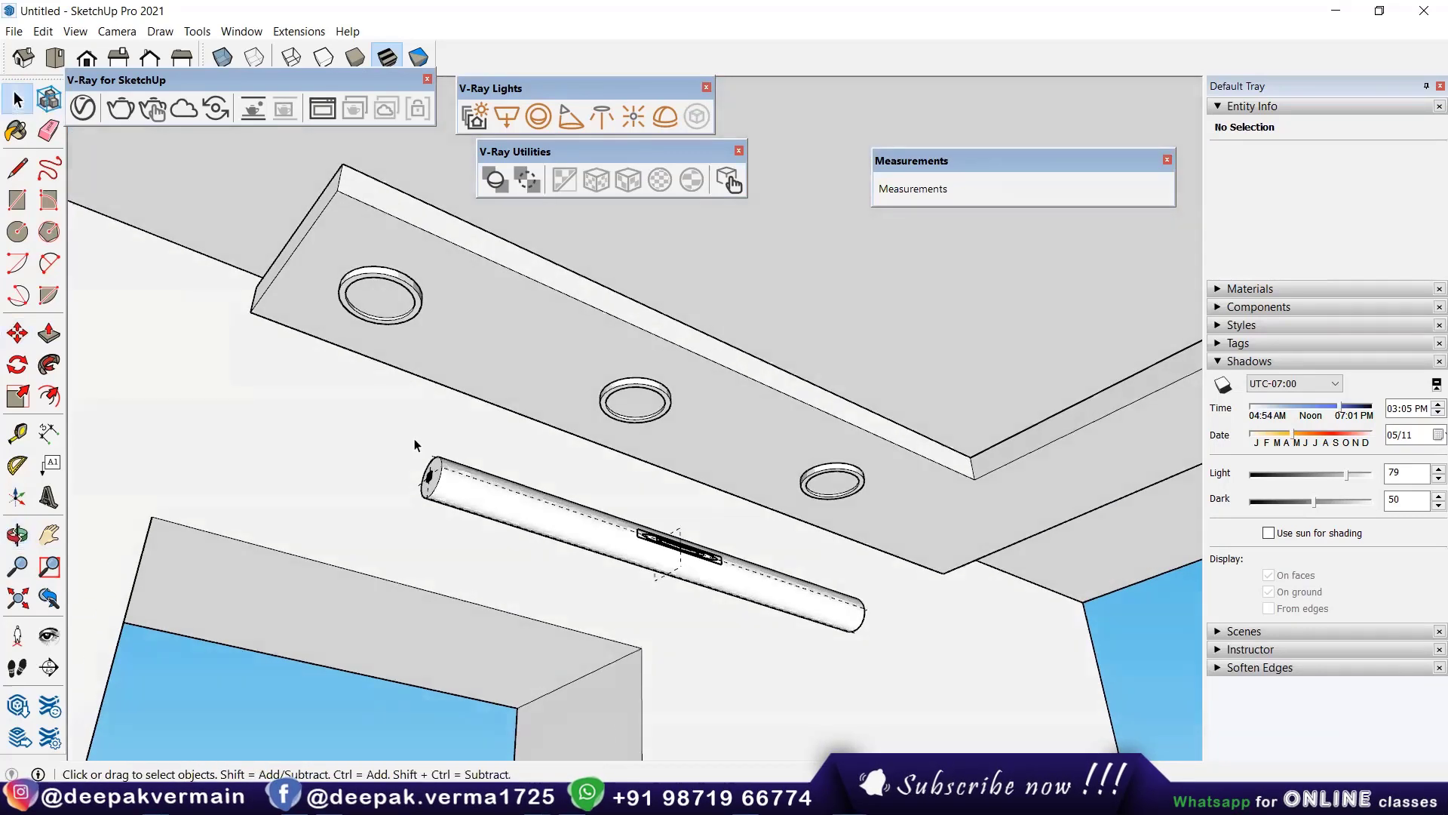
pyautogui.scroll(1, 392, 377)
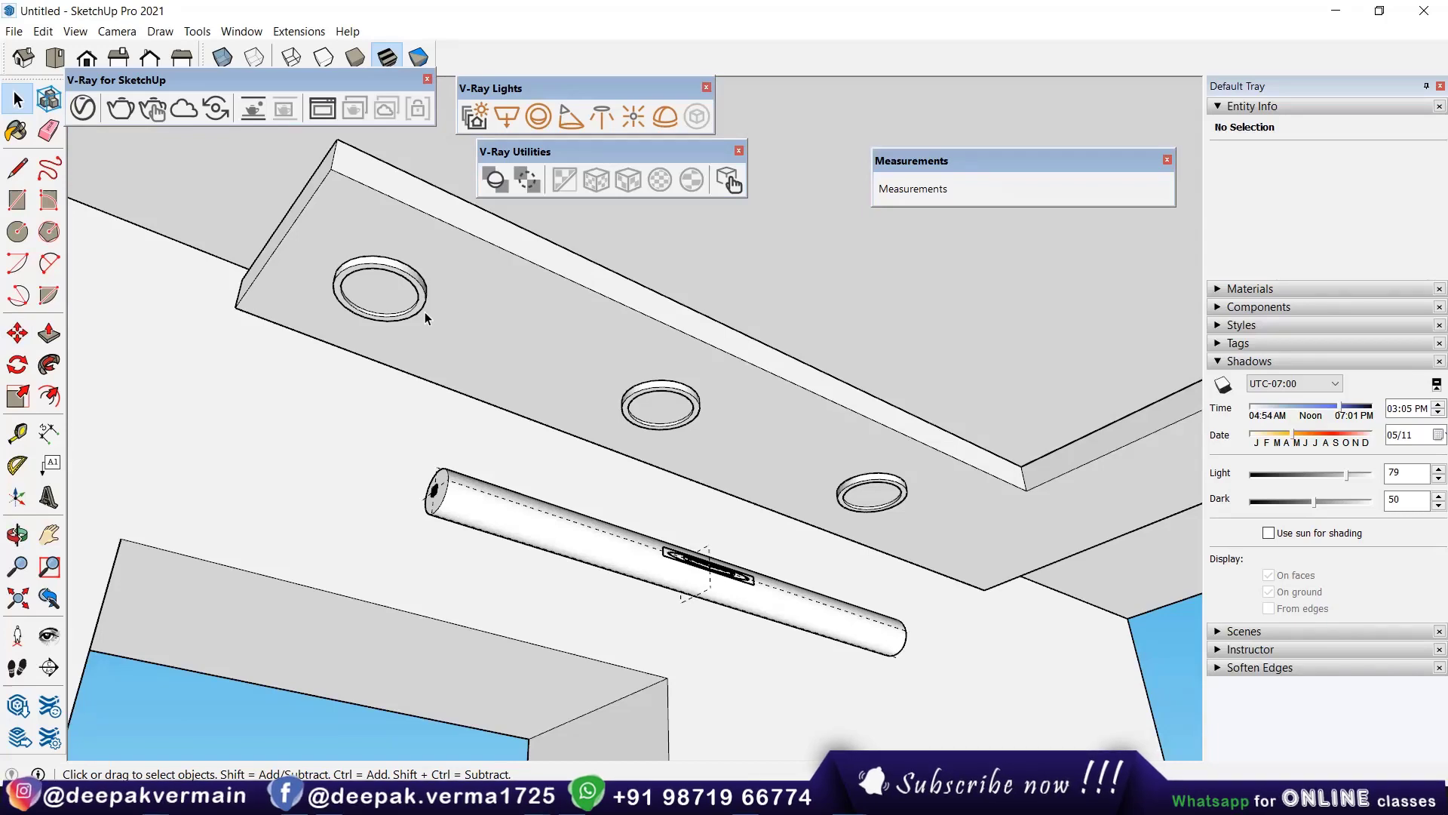
pyautogui.scroll(1, 419, 311)
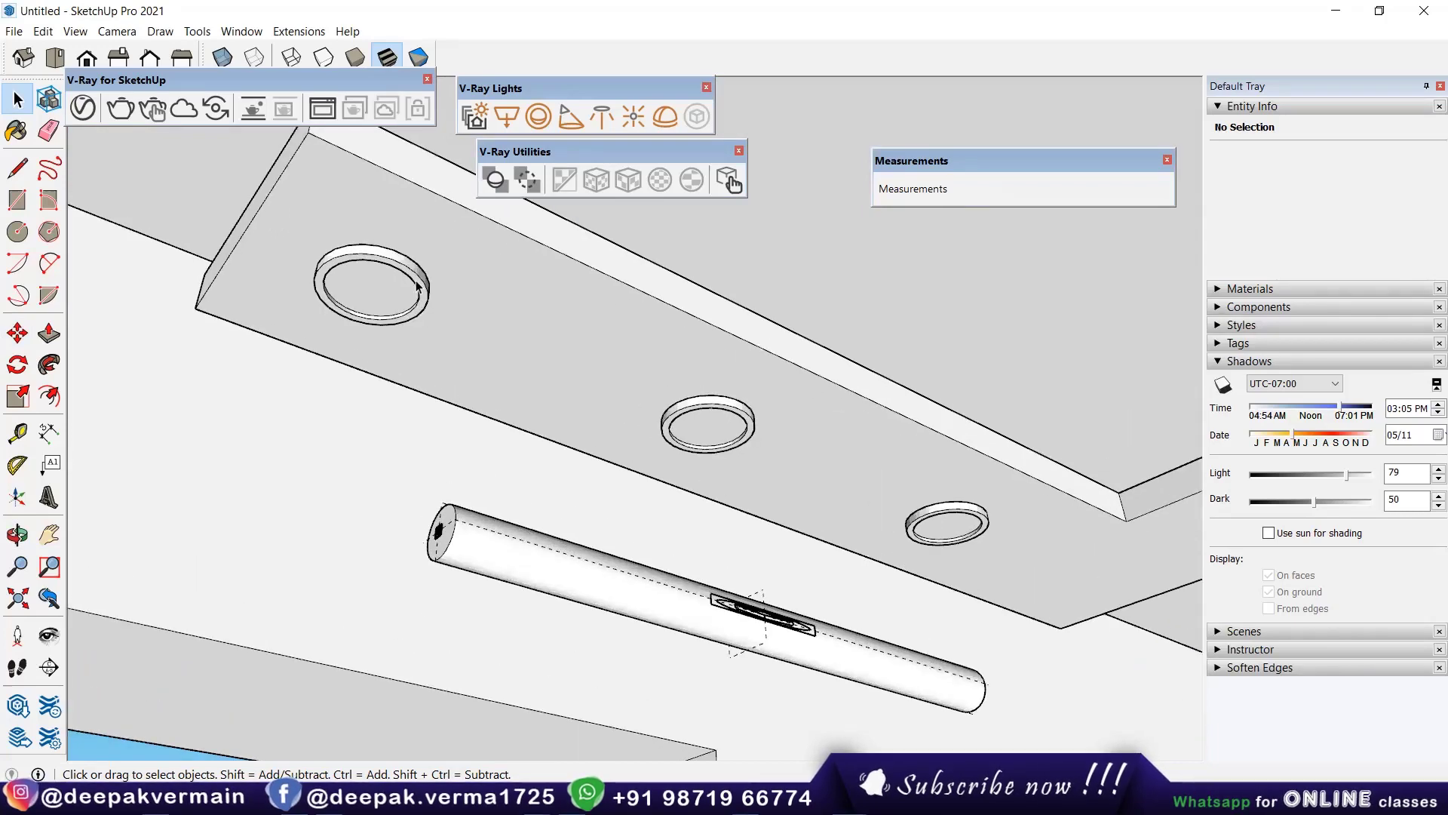
pyautogui.doubleClick(417, 285)
# Step: Place a V-Ray spot light inside the third downlight ring
pyautogui.moveTo(400, 270); pyautogui.dragTo(393, 284, button='middle')
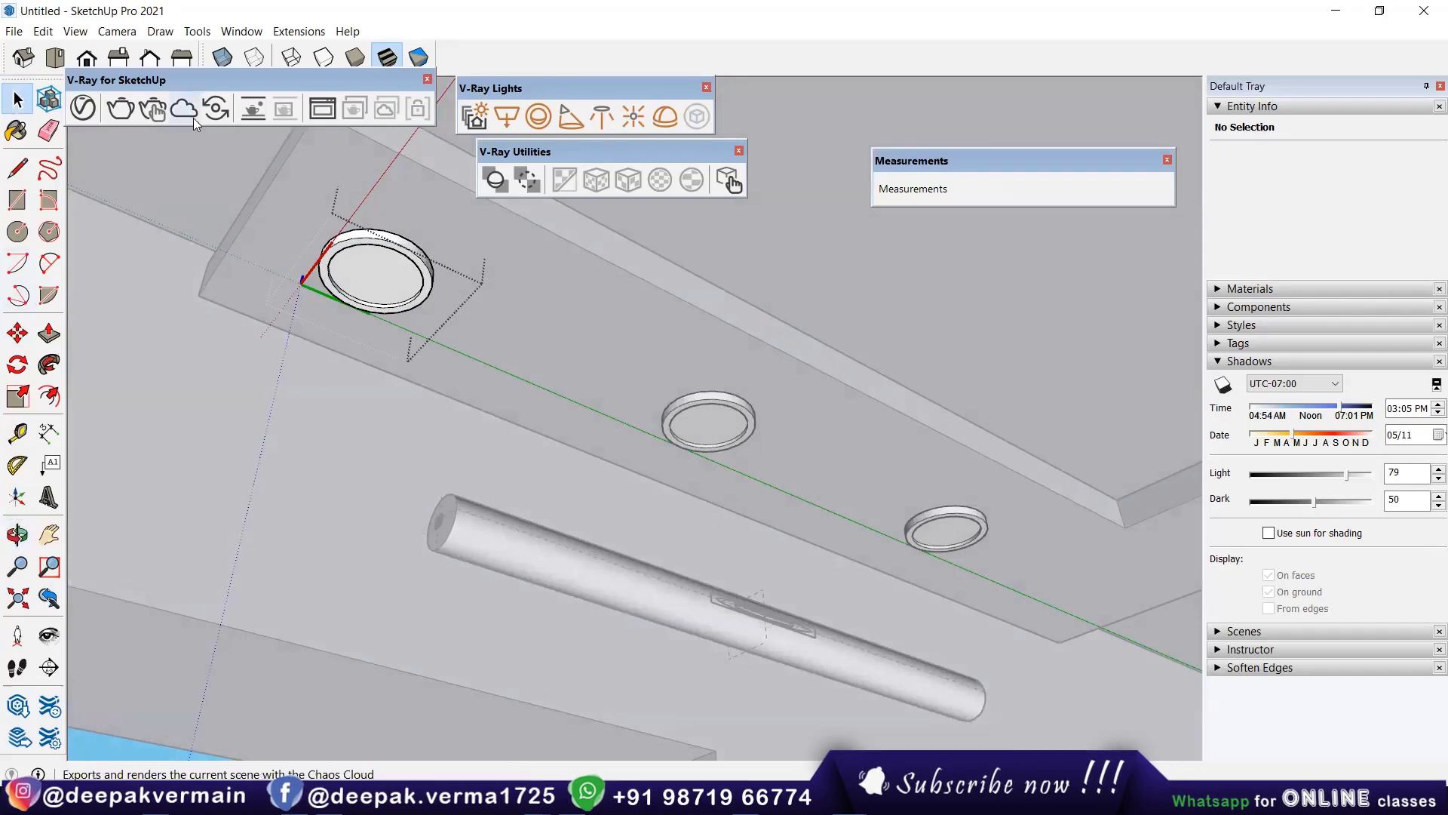
pyautogui.click(558, 119)
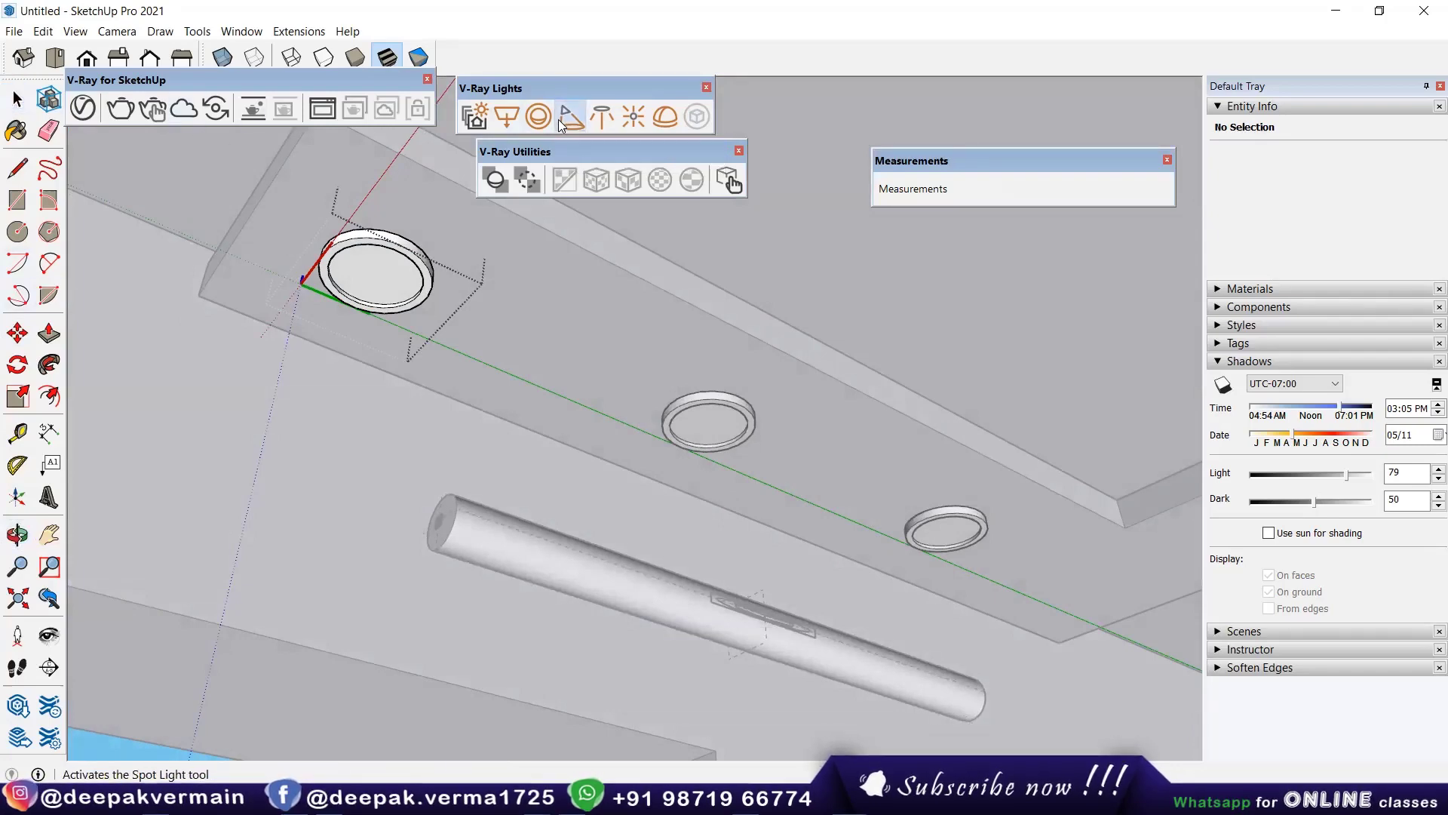
pyautogui.click(389, 287)
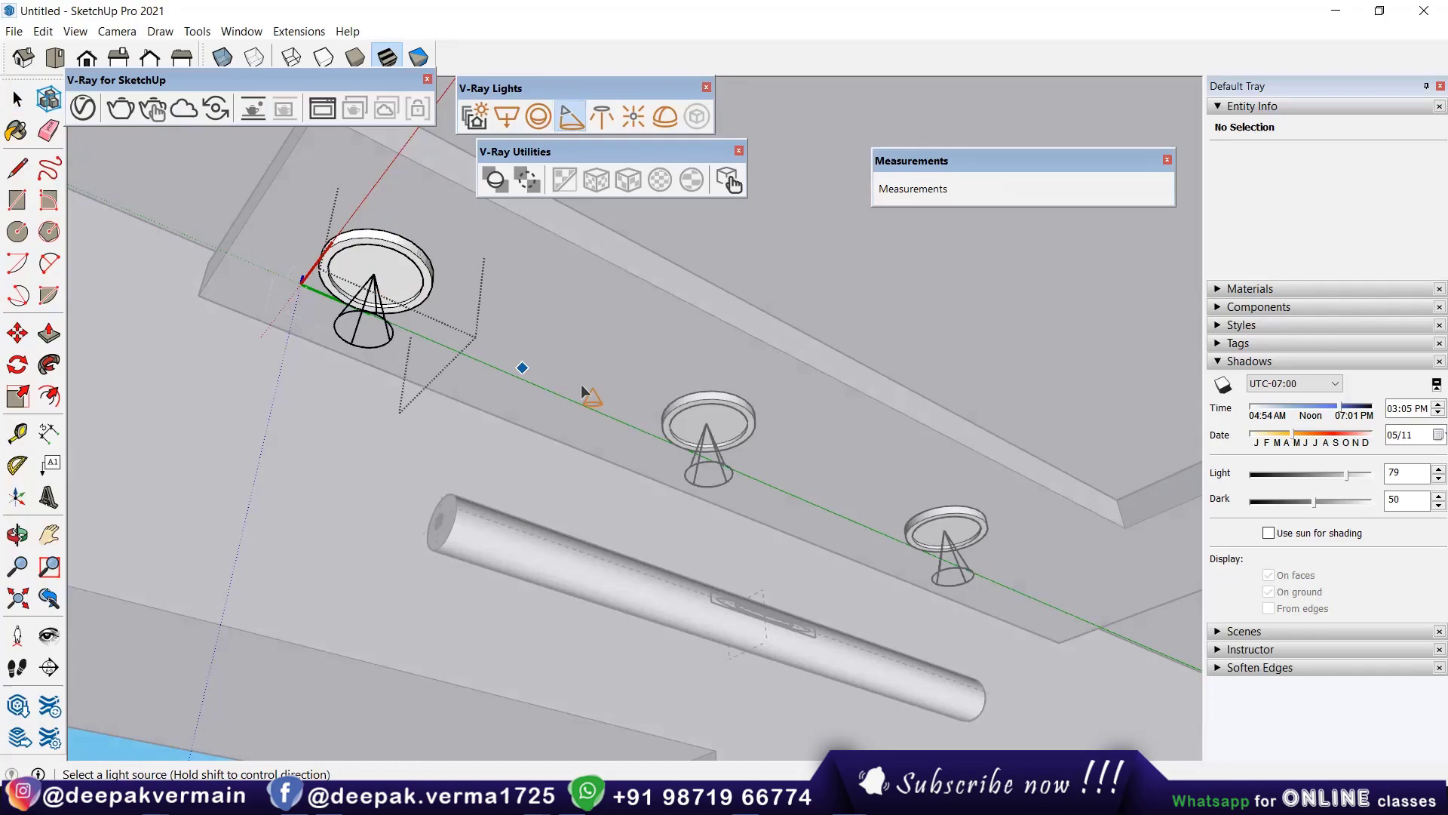
# Step: Test-render the lit ceiling in V-Ray, then return to the browser's night-interior image results
pyautogui.scroll(-2, 964, 523)
pyautogui.moveTo(964, 522)
pyautogui.mouseDown(button='middle')
pyautogui.moveTo(718, 525)
pyautogui.moveTo(614, 381)
pyautogui.moveTo(743, 533)
pyautogui.moveTo(679, 384)
pyautogui.moveTo(695, 416)
pyautogui.mouseUp(button='middle')
pyautogui.click(153, 108)
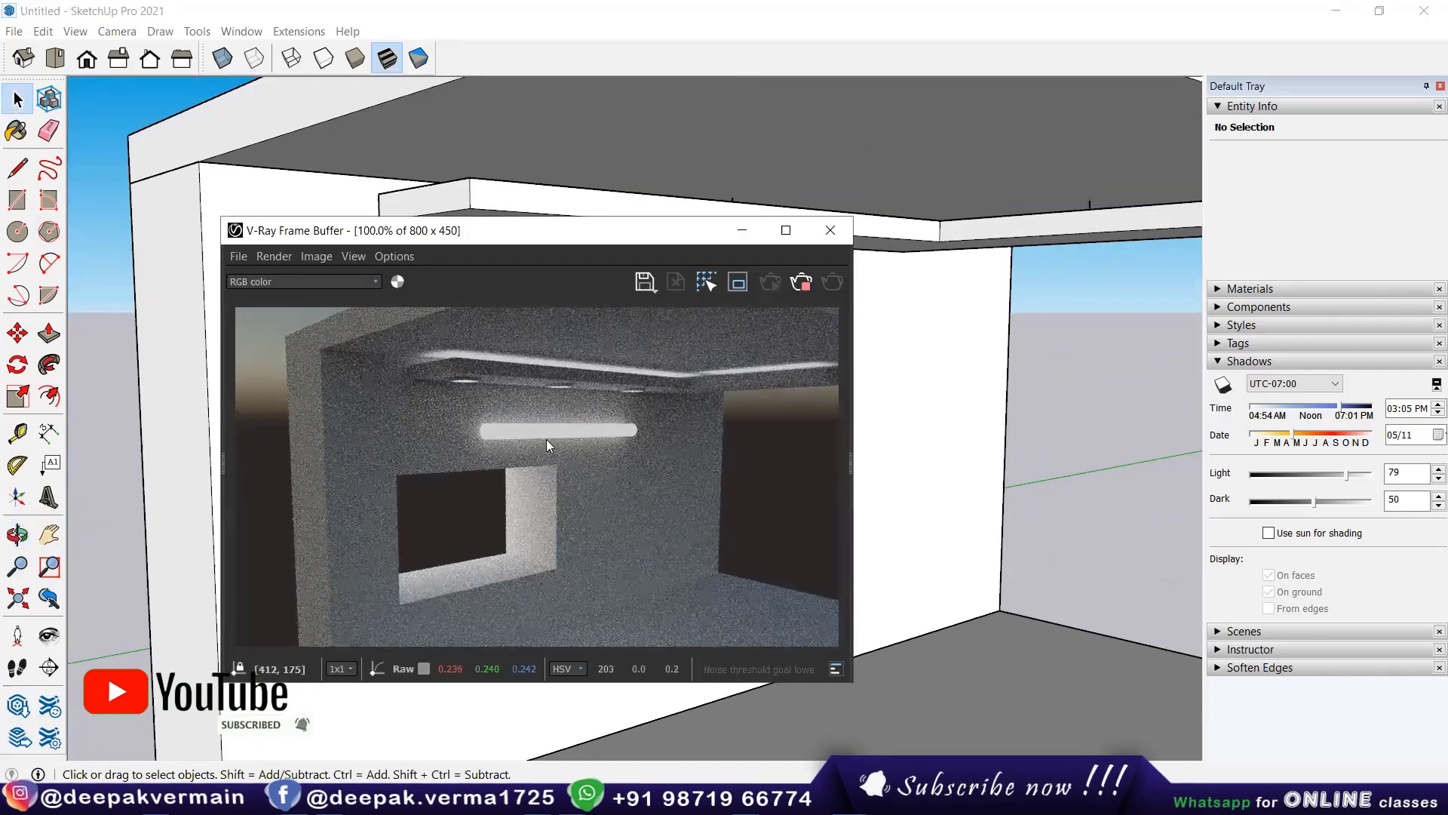
pyautogui.click(830, 230)
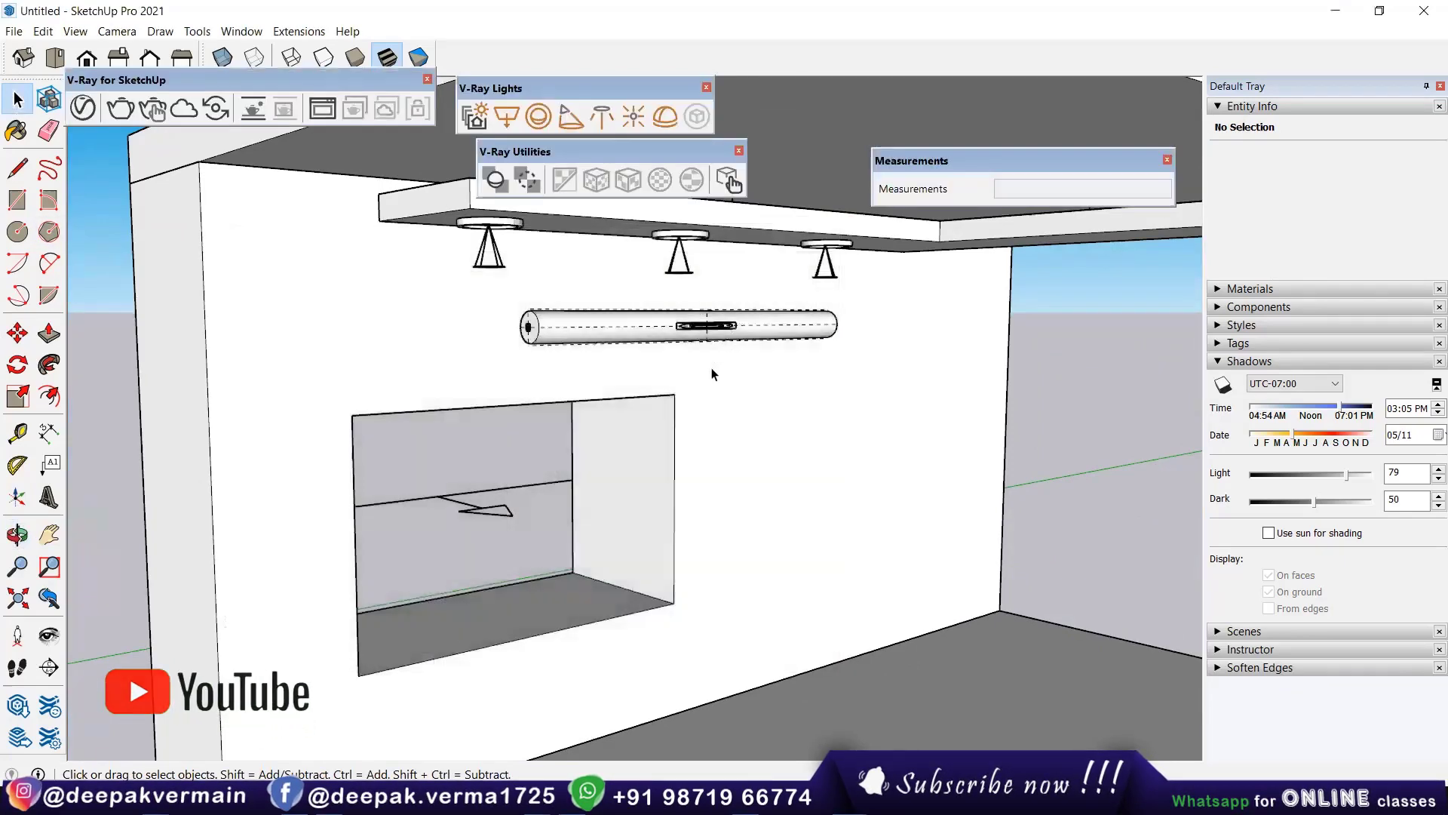
pyautogui.hotkey('alt', 'Tab')
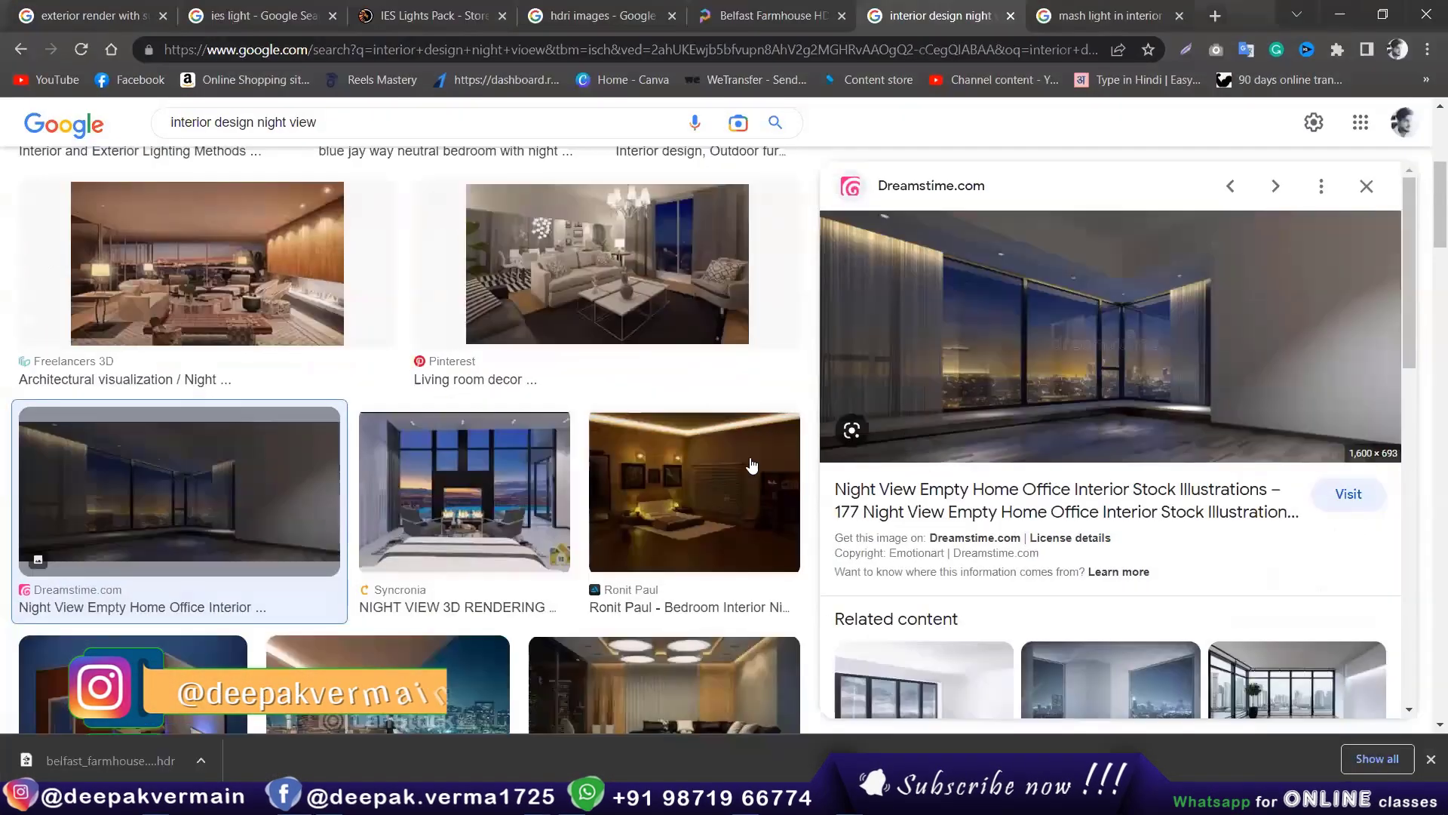
# Step: Preview the bedroom night-interior images, including the master bedroom results
pyautogui.click(752, 465)
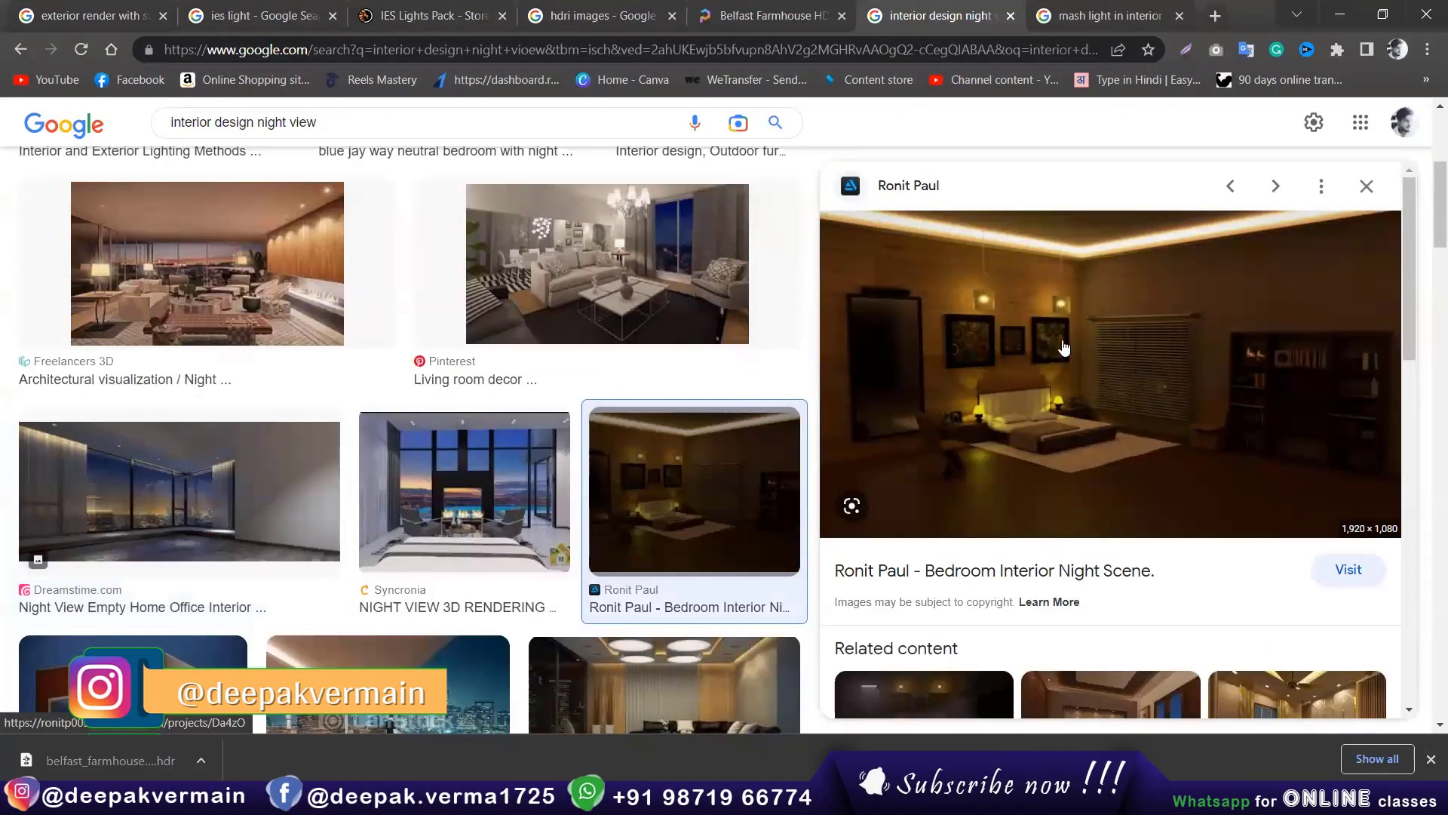
pyautogui.scroll(-2, 982, 424)
pyautogui.scroll(-3, 982, 424)
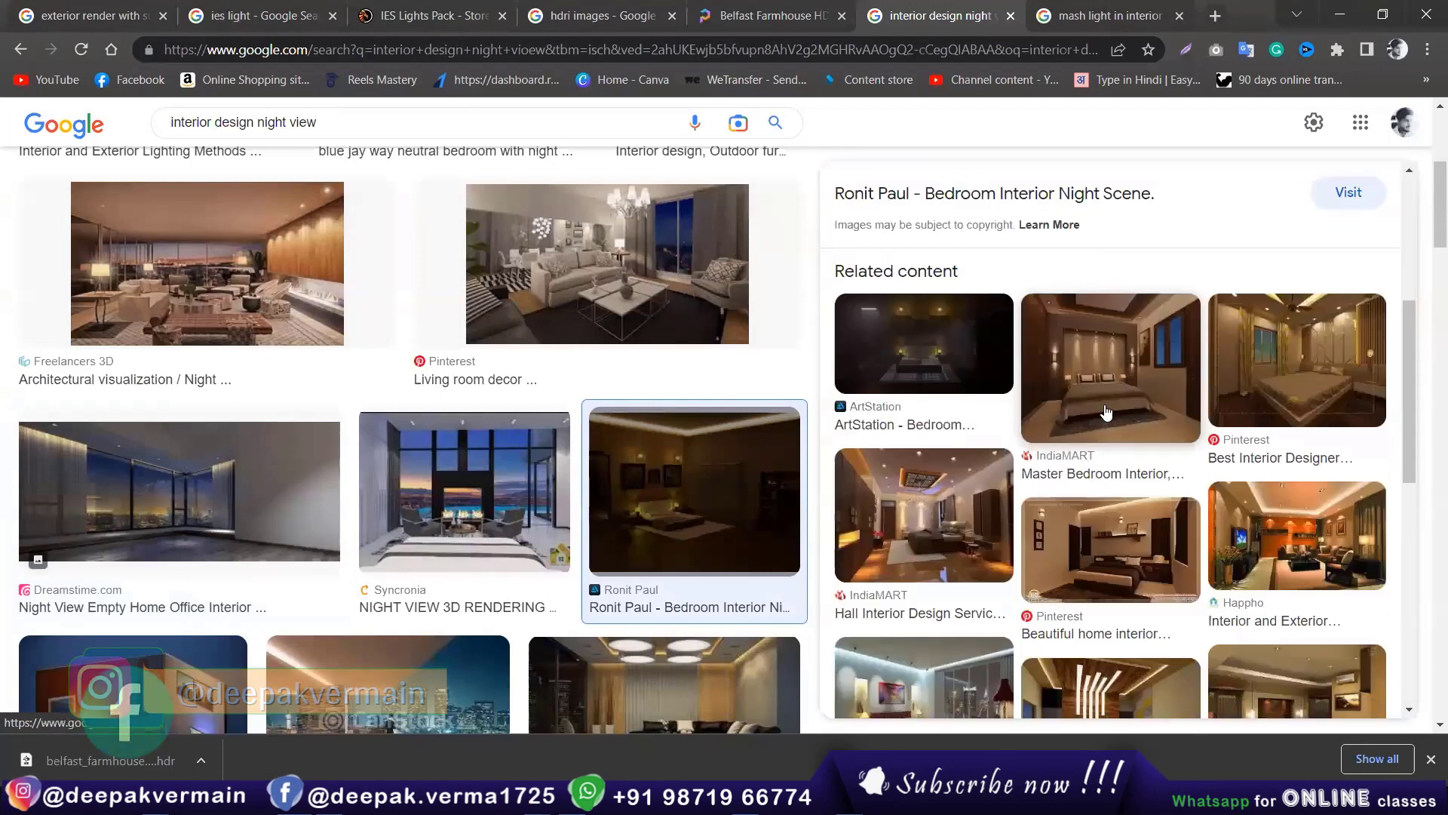
pyautogui.click(1090, 369)
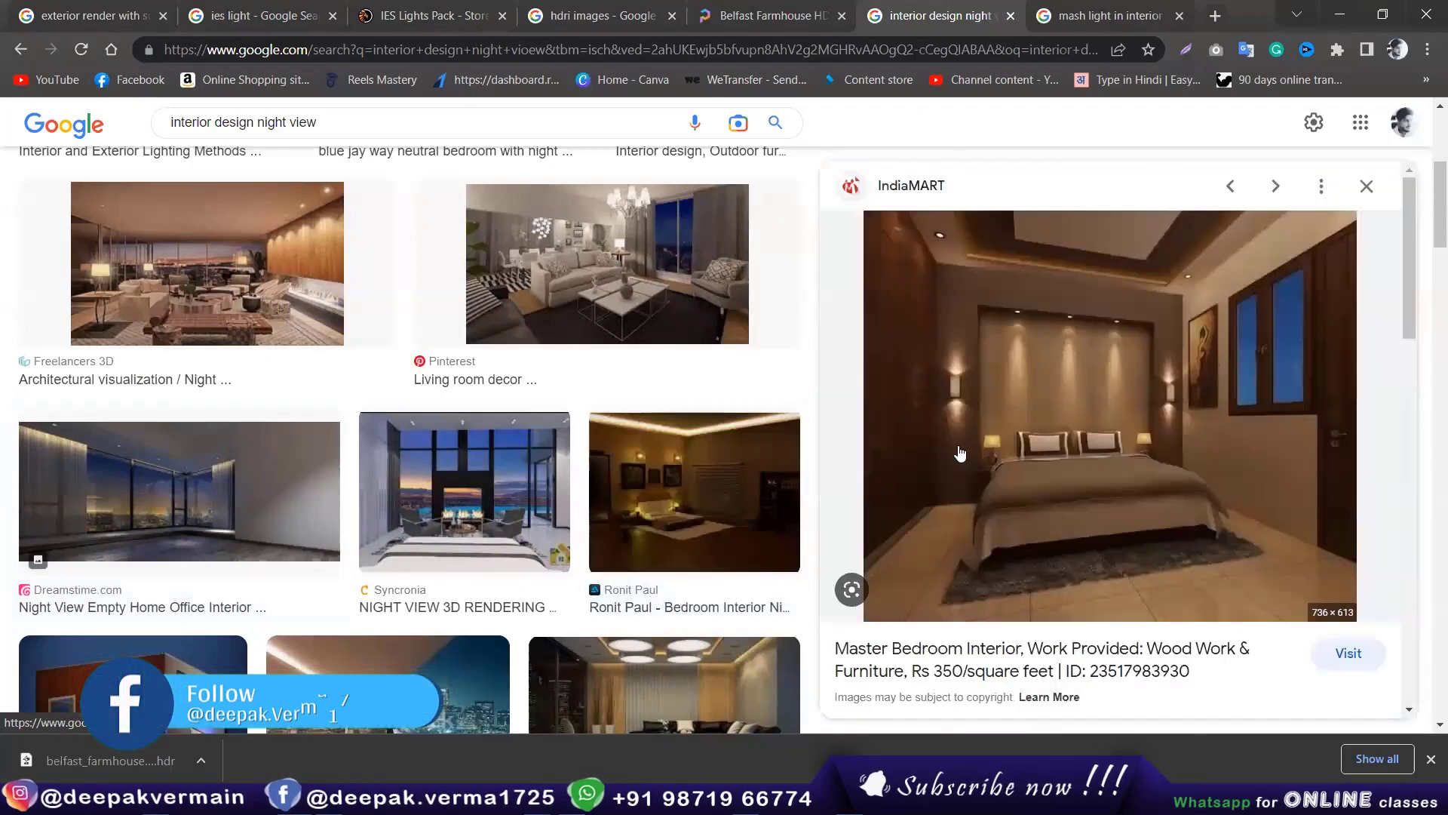
pyautogui.scroll(-5, 1034, 443)
pyautogui.scroll(-4, 1056, 423)
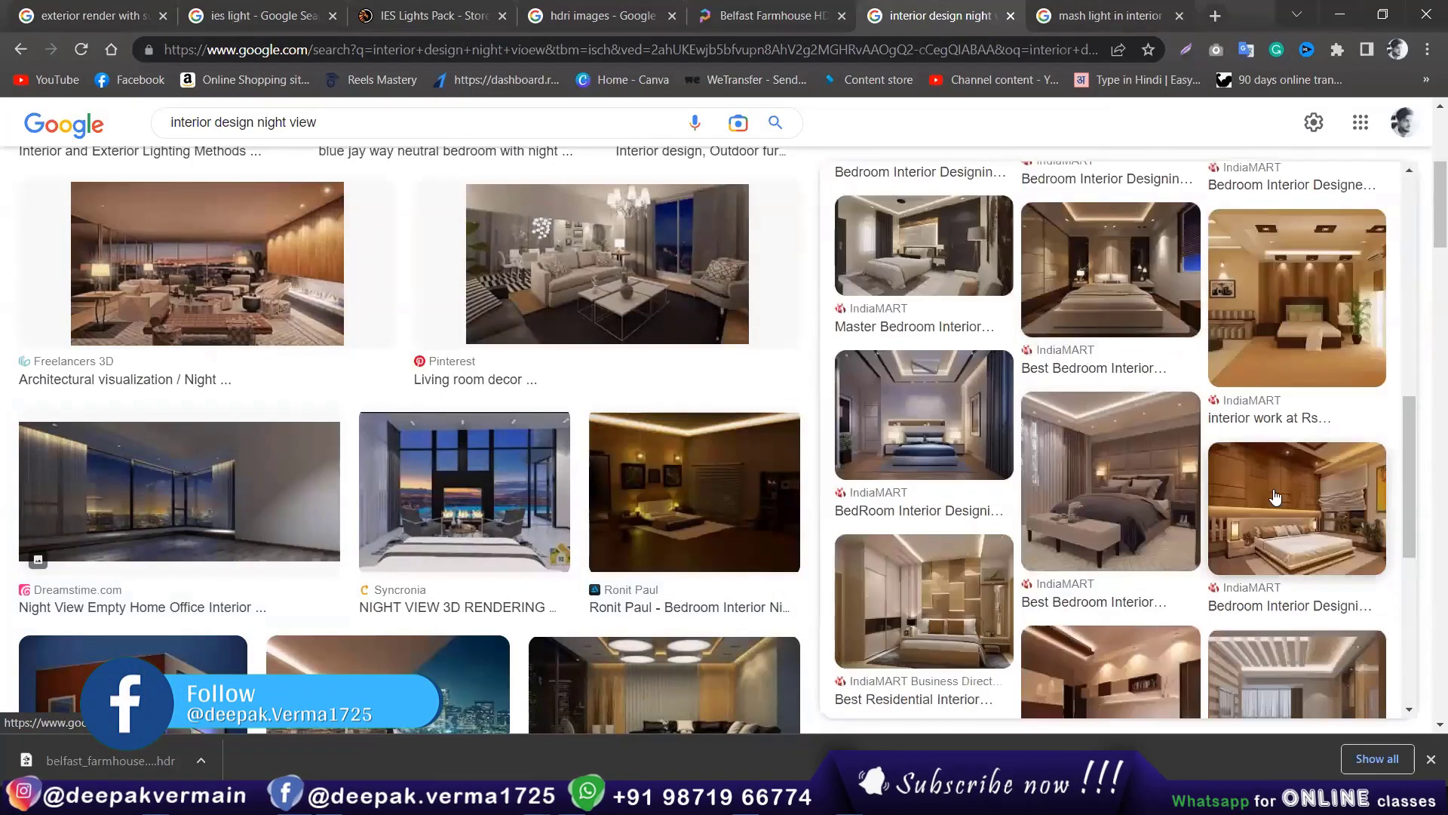
pyautogui.click(1080, 403)
pyautogui.scroll(-5, 478, 422)
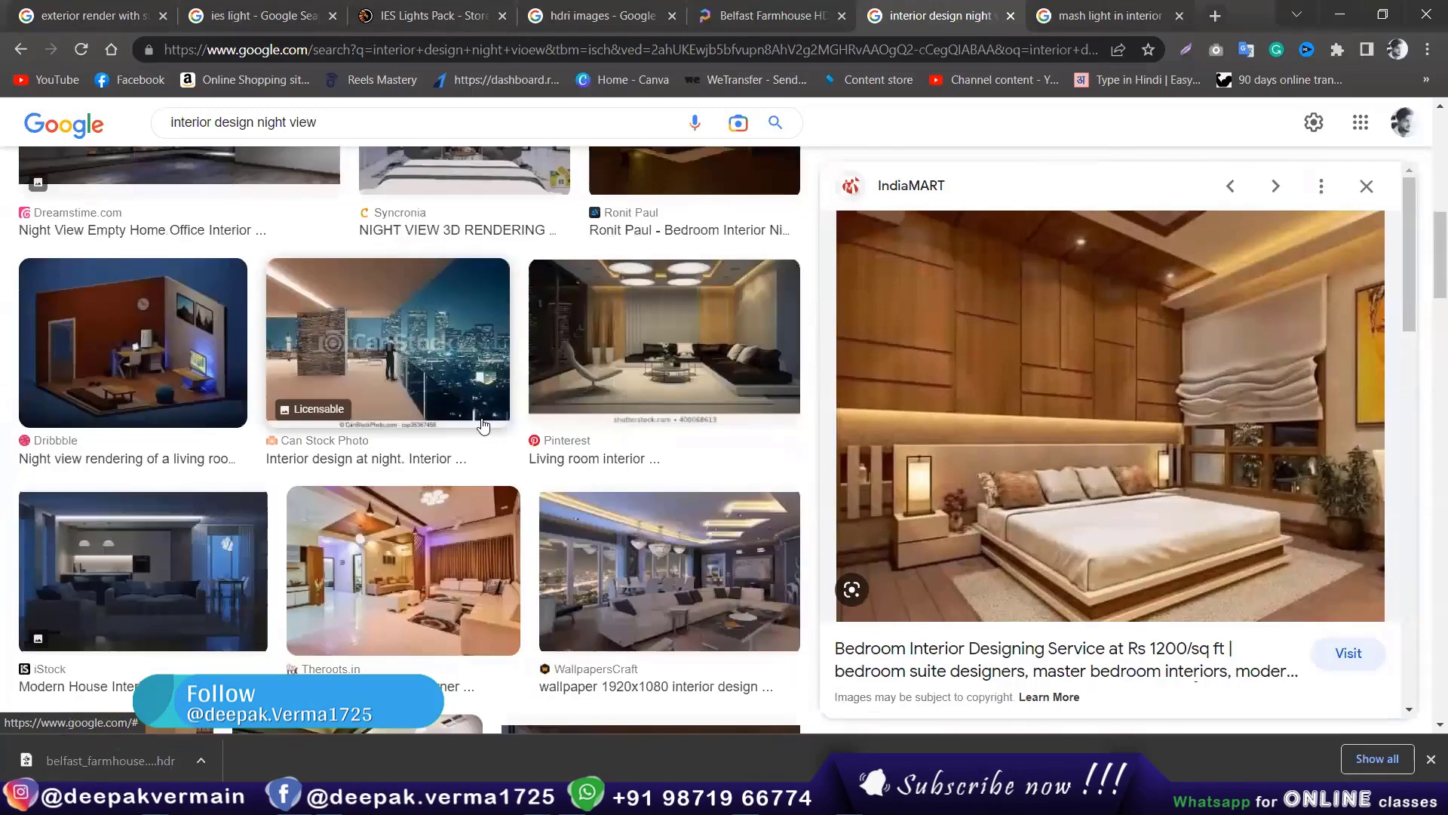
pyautogui.scroll(-2, 325, 414)
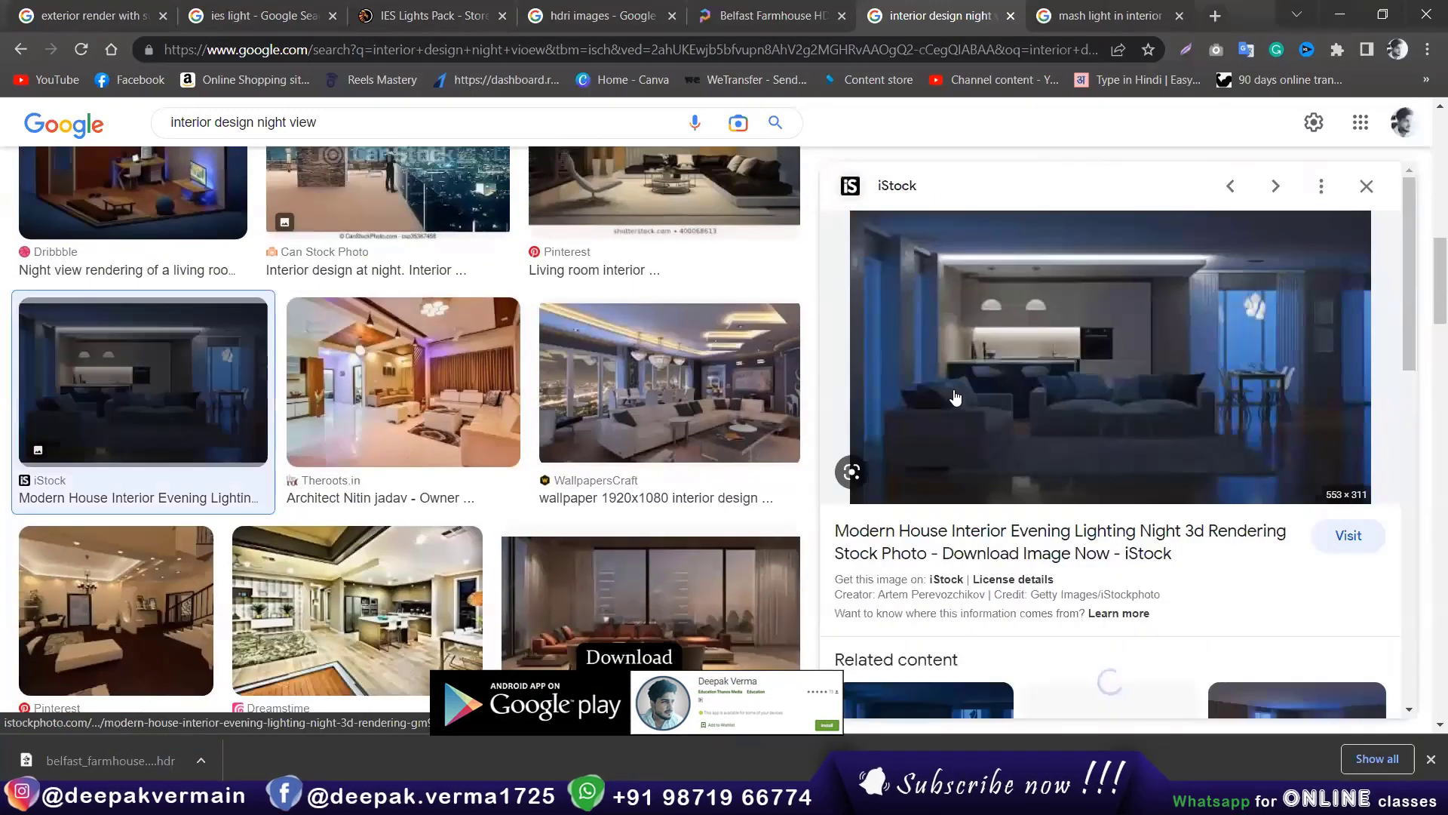
pyautogui.scroll(-5, 737, 410)
# Step: Preview the luxury living rooms, lit duplex elevation, city-window living room and dining room
pyautogui.click(428, 460)
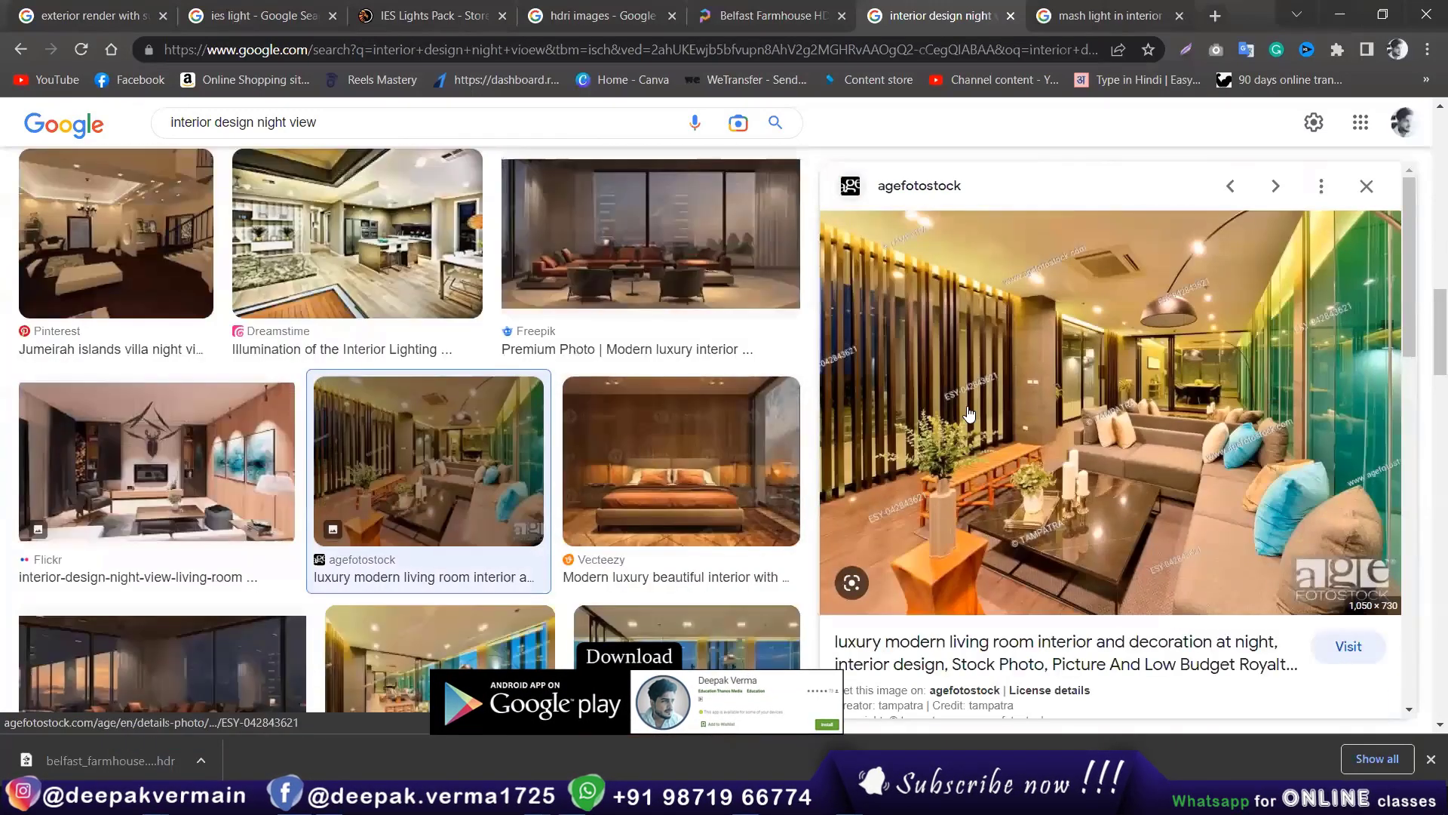
pyautogui.scroll(-5, 438, 359)
pyautogui.click(437, 359)
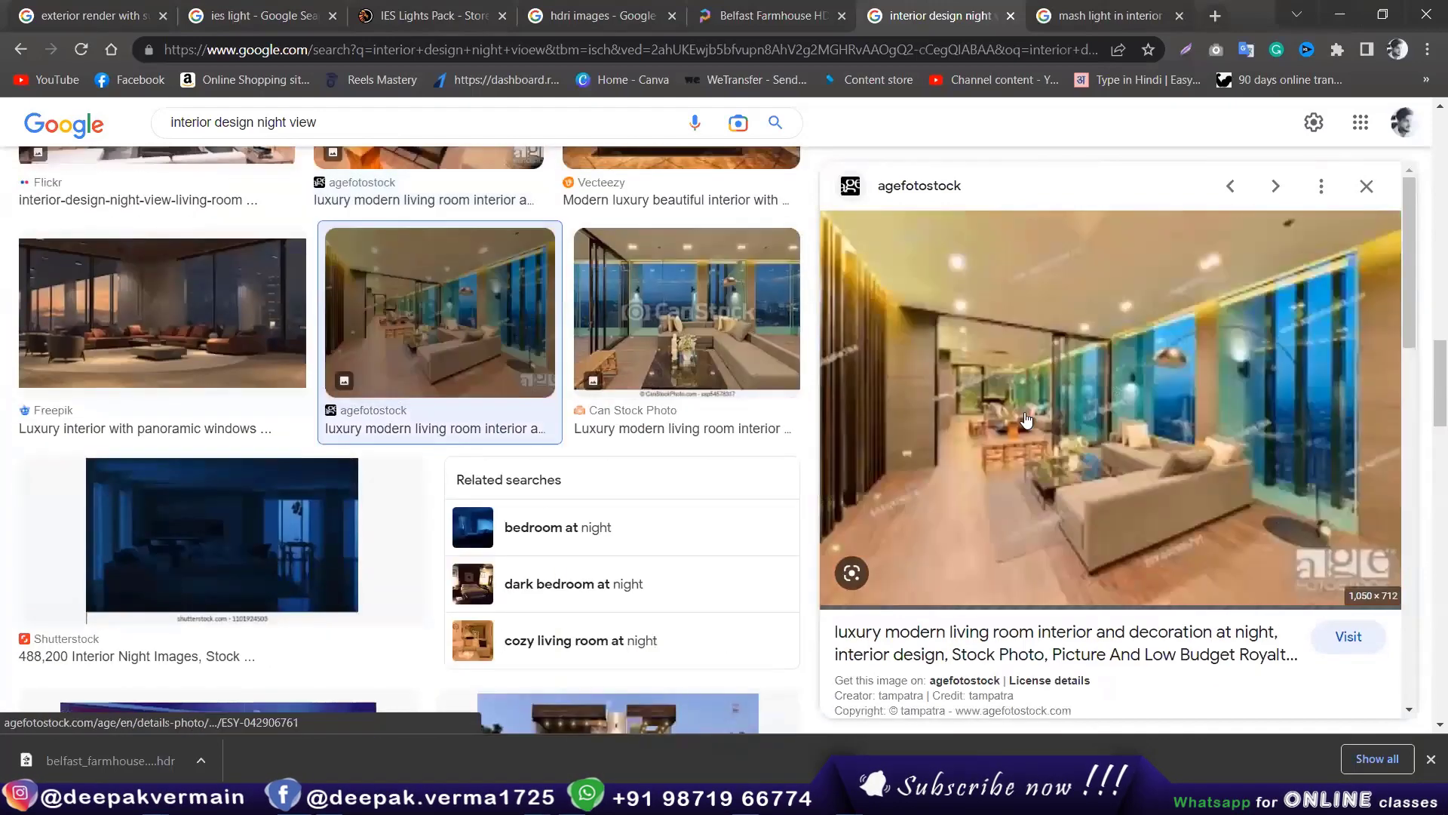
pyautogui.scroll(-5, 437, 359)
pyautogui.click(528, 423)
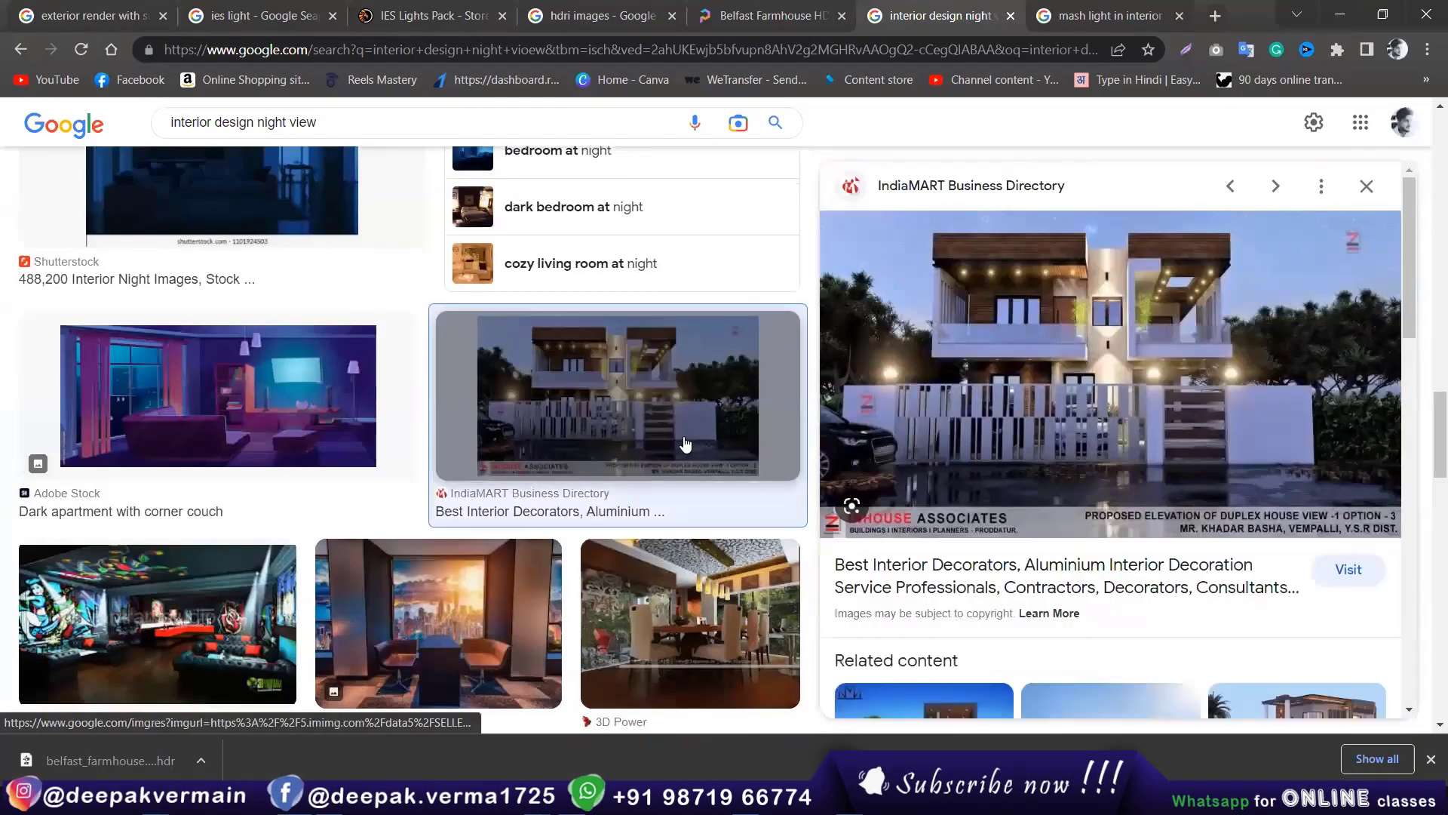
pyautogui.scroll(-5, 685, 442)
pyautogui.click(518, 297)
pyautogui.press('Right')
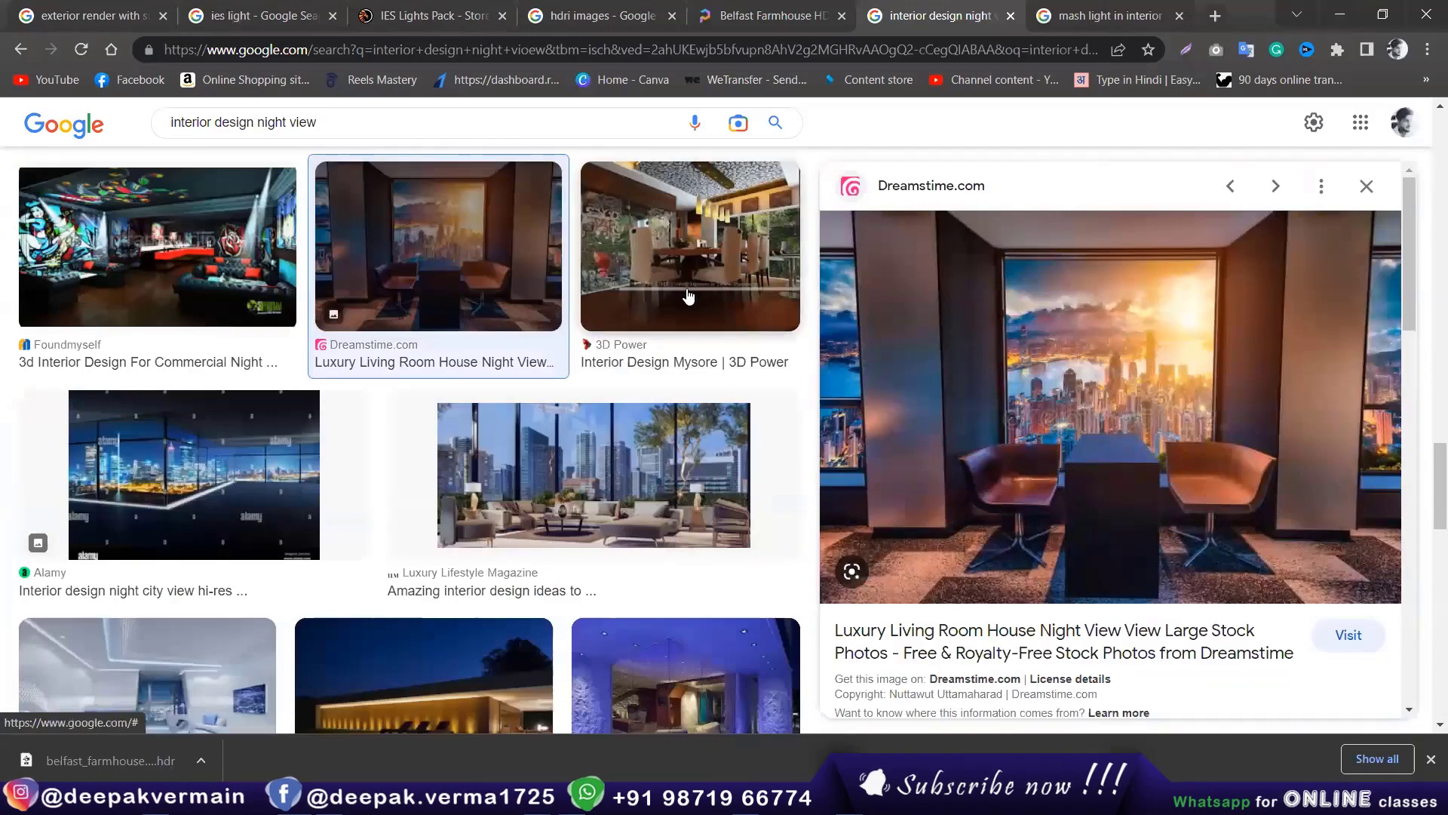
pyautogui.scroll(-3, 452, 377)
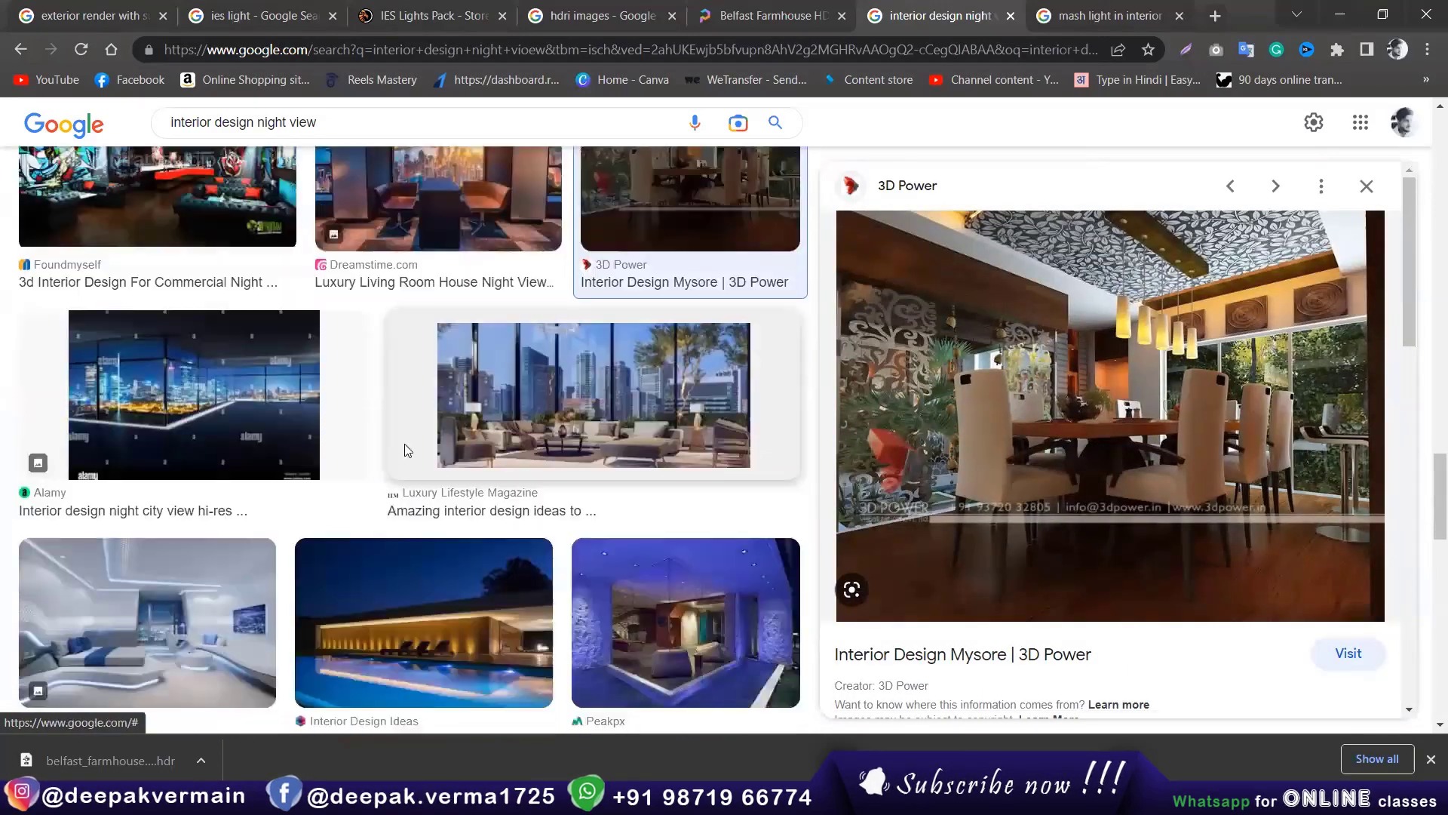
# Step: Preview the city-view interior, illuminated-pool house, Artha House, Singapore and luxury night living rooms
pyautogui.click(227, 302)
pyautogui.scroll(-4, 458, 315)
pyautogui.click(458, 316)
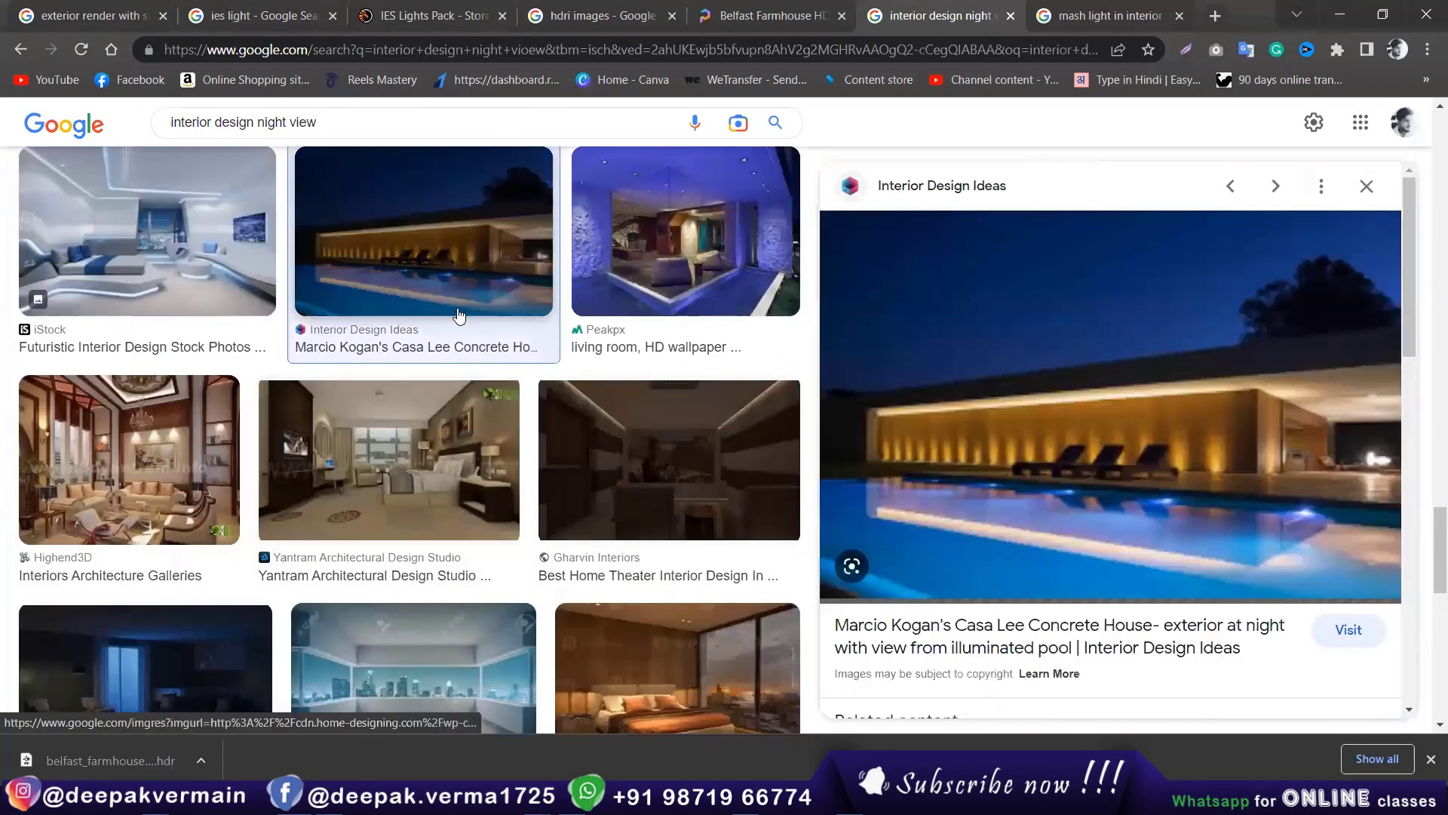
pyautogui.scroll(-1, 414, 335)
pyautogui.scroll(-3, 414, 335)
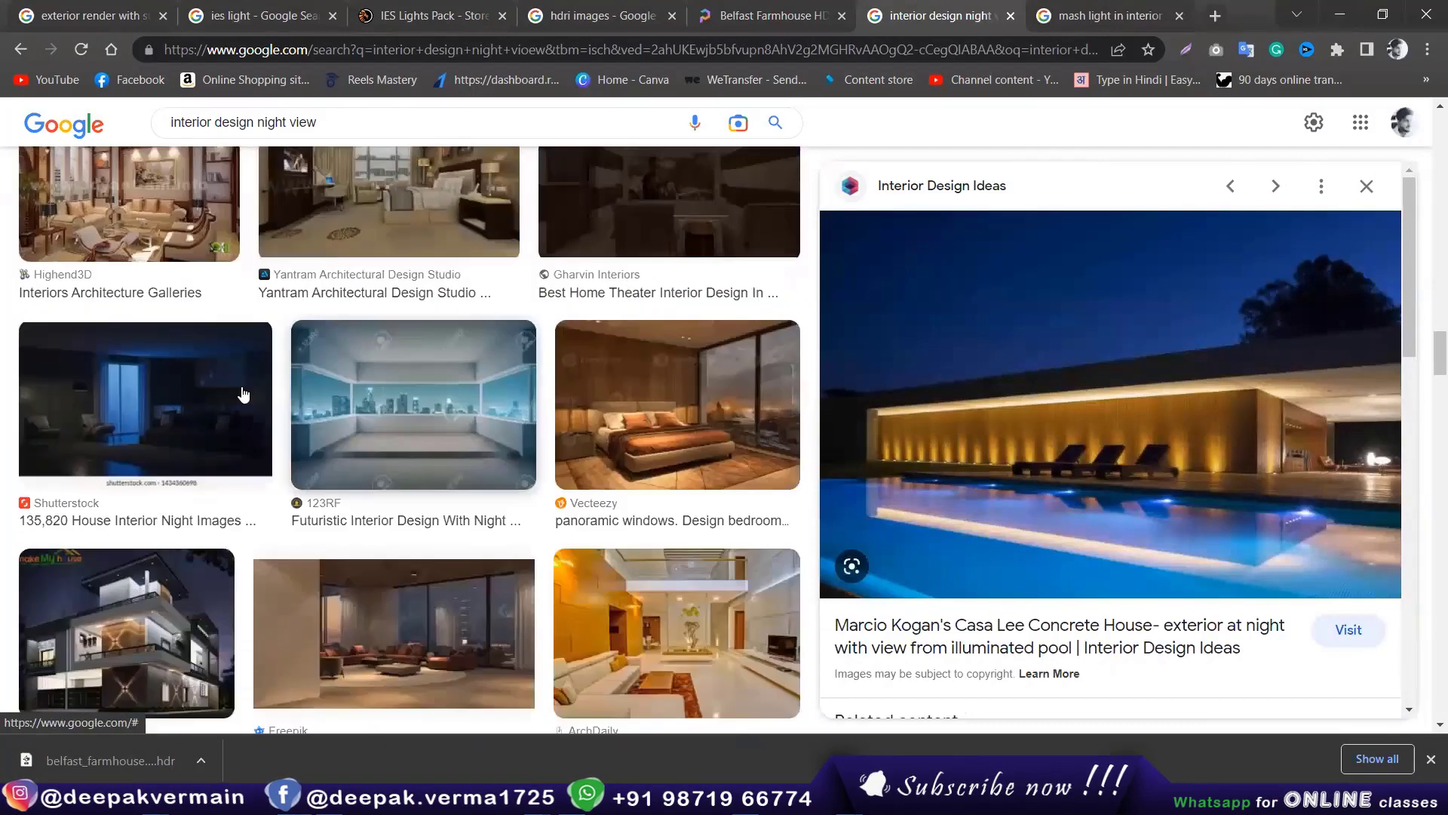
pyautogui.scroll(-3, 415, 415)
pyautogui.click(654, 363)
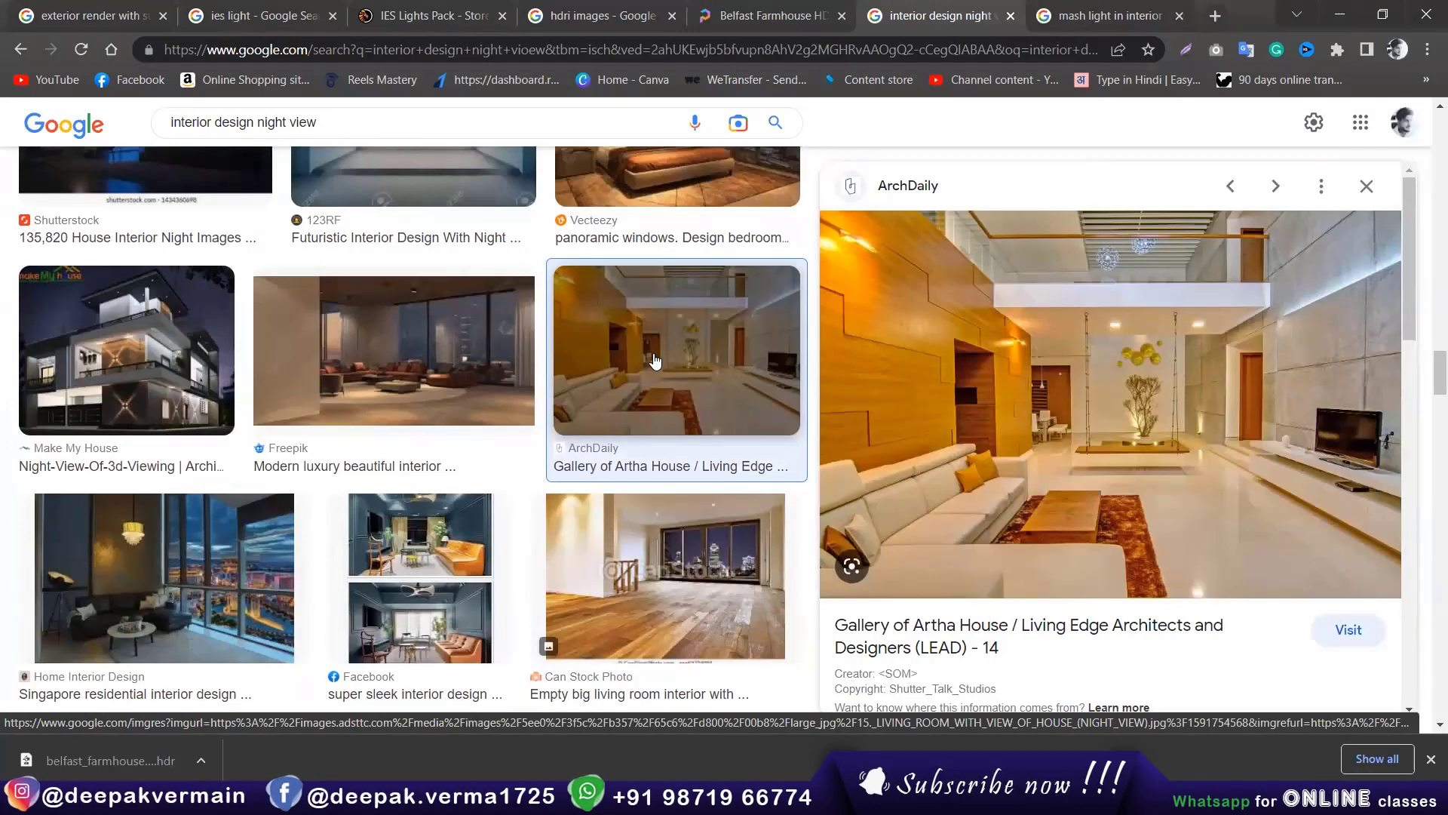
pyautogui.scroll(-3, 655, 362)
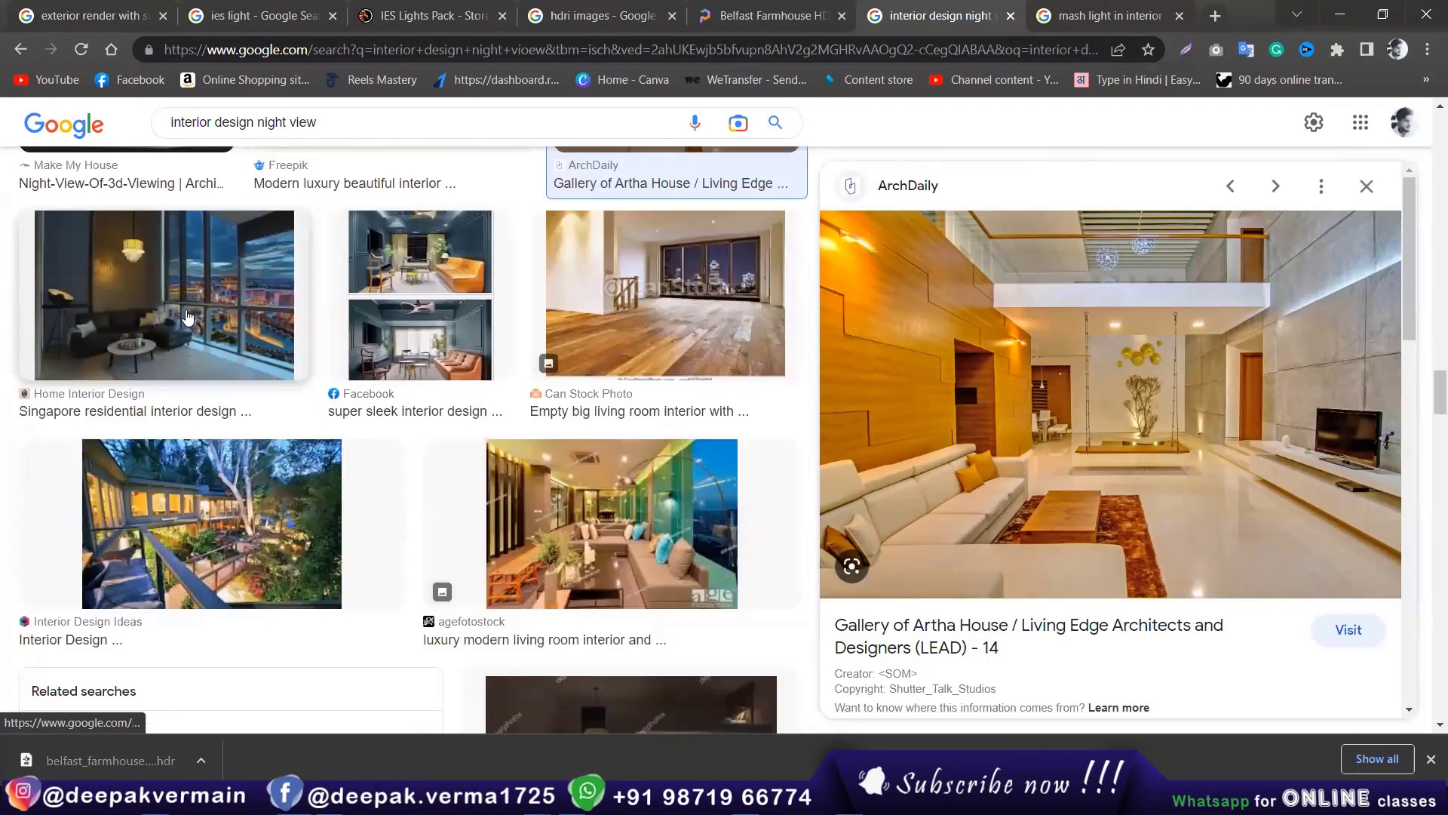
pyautogui.click(188, 317)
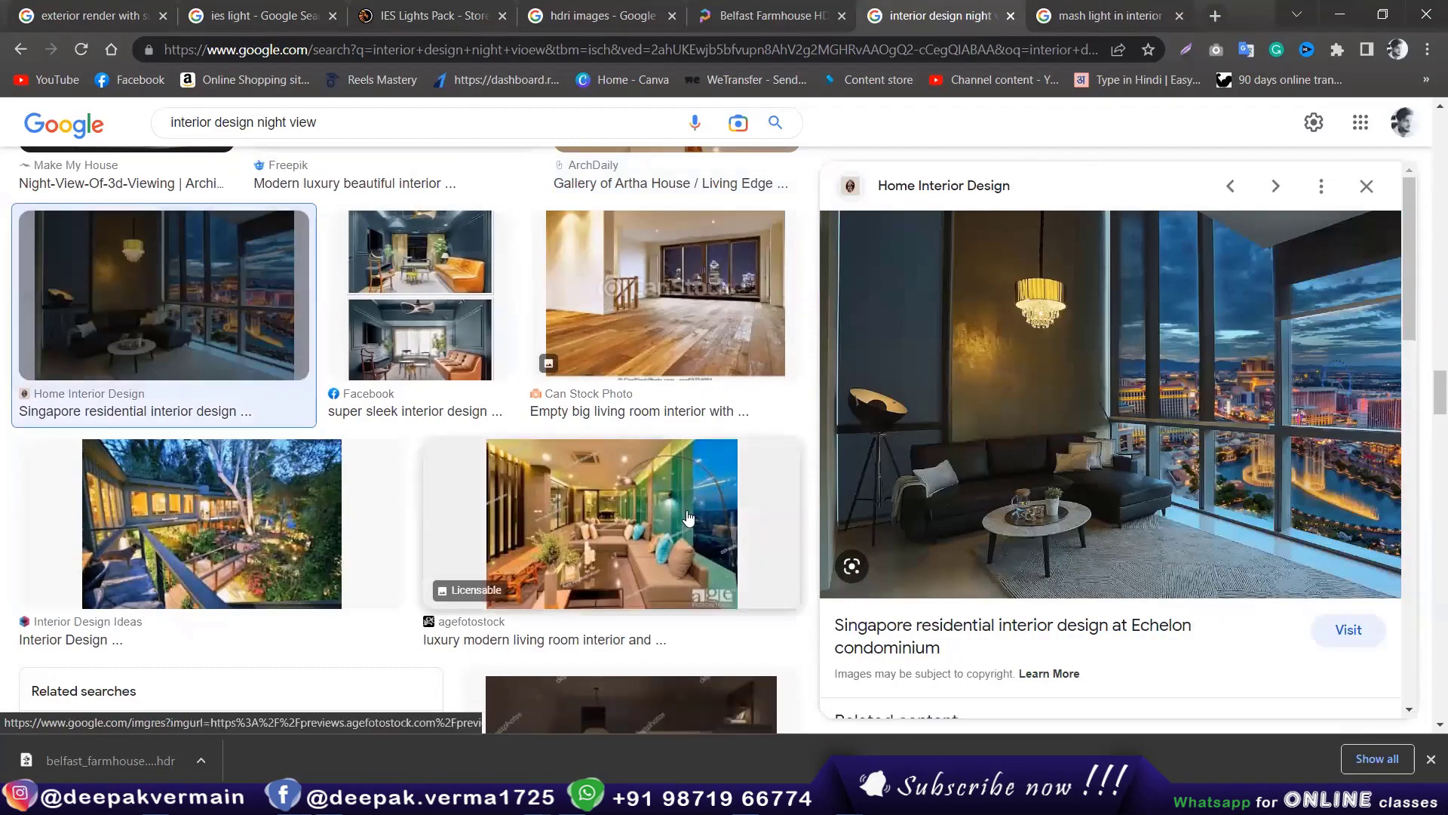
pyautogui.click(577, 483)
pyautogui.scroll(-4, 577, 458)
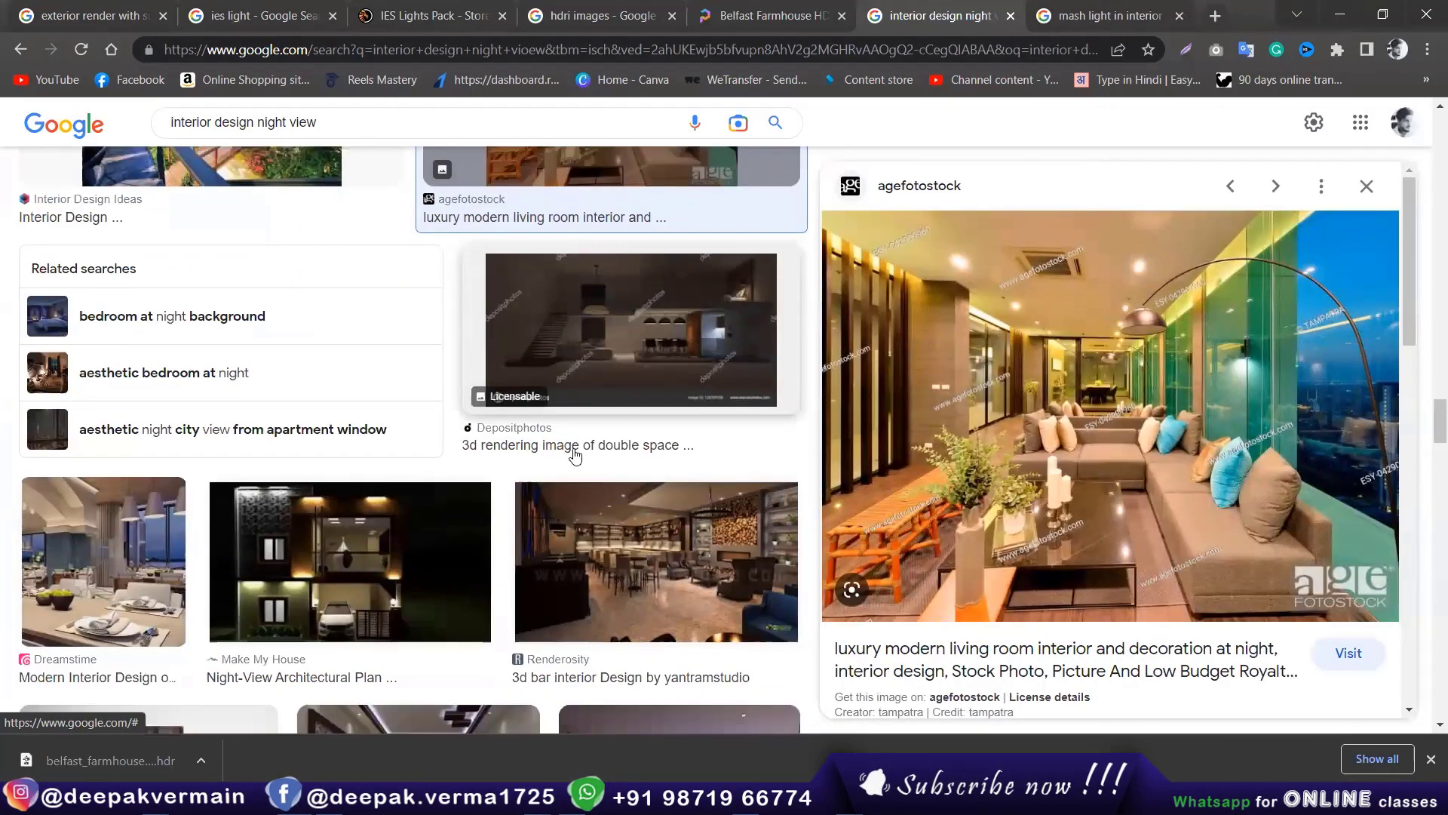
pyautogui.scroll(-4, 575, 455)
# Step: Preview the Drawing Room, hotel room, Alamy, Architizer renders, ending on arcadeinfra's lit house
pyautogui.click(429, 461)
pyautogui.scroll(-2, 396, 466)
pyautogui.scroll(-2, 392, 466)
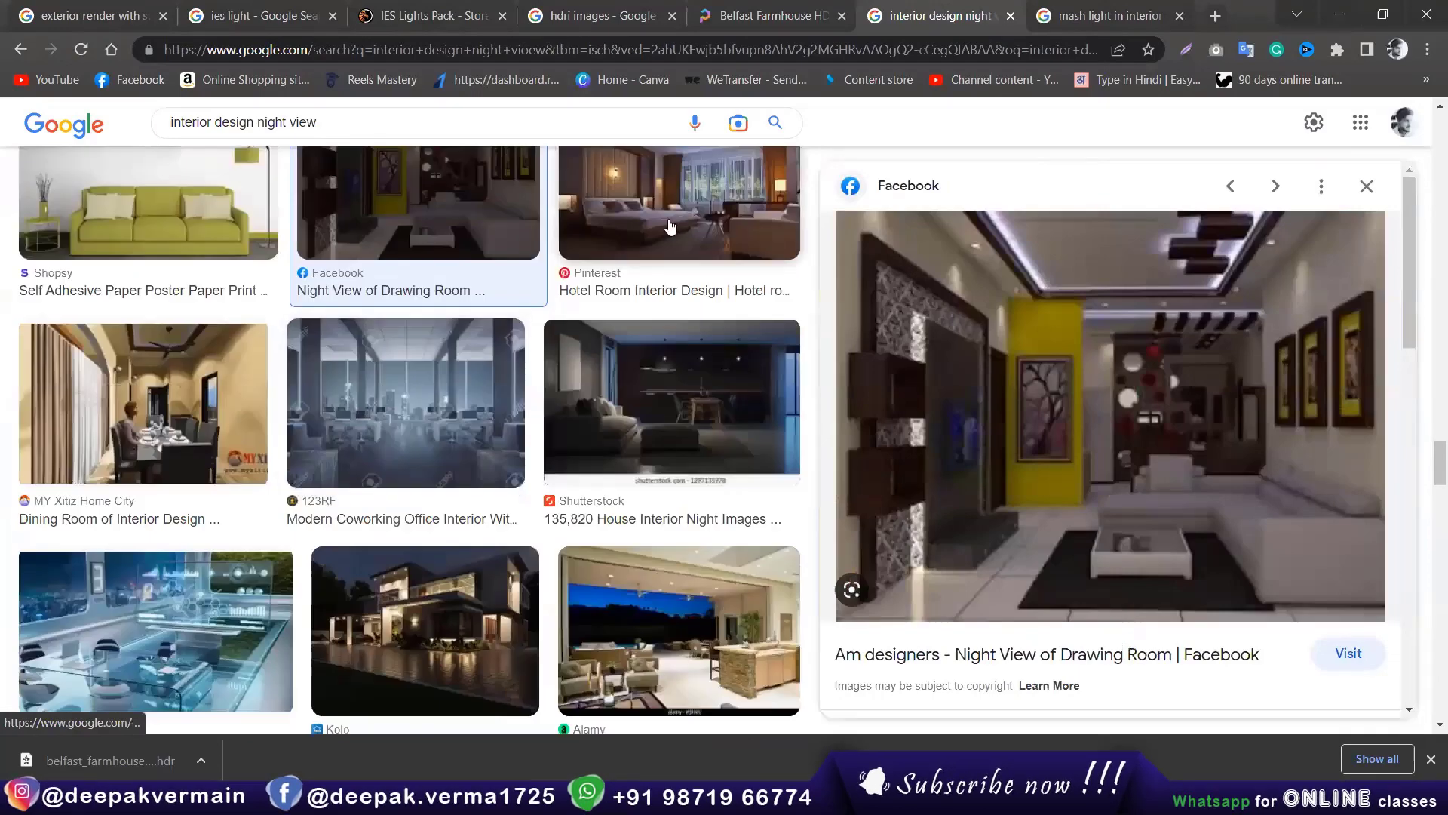
pyautogui.click(670, 227)
pyautogui.scroll(-4, 675, 400)
pyautogui.click(675, 398)
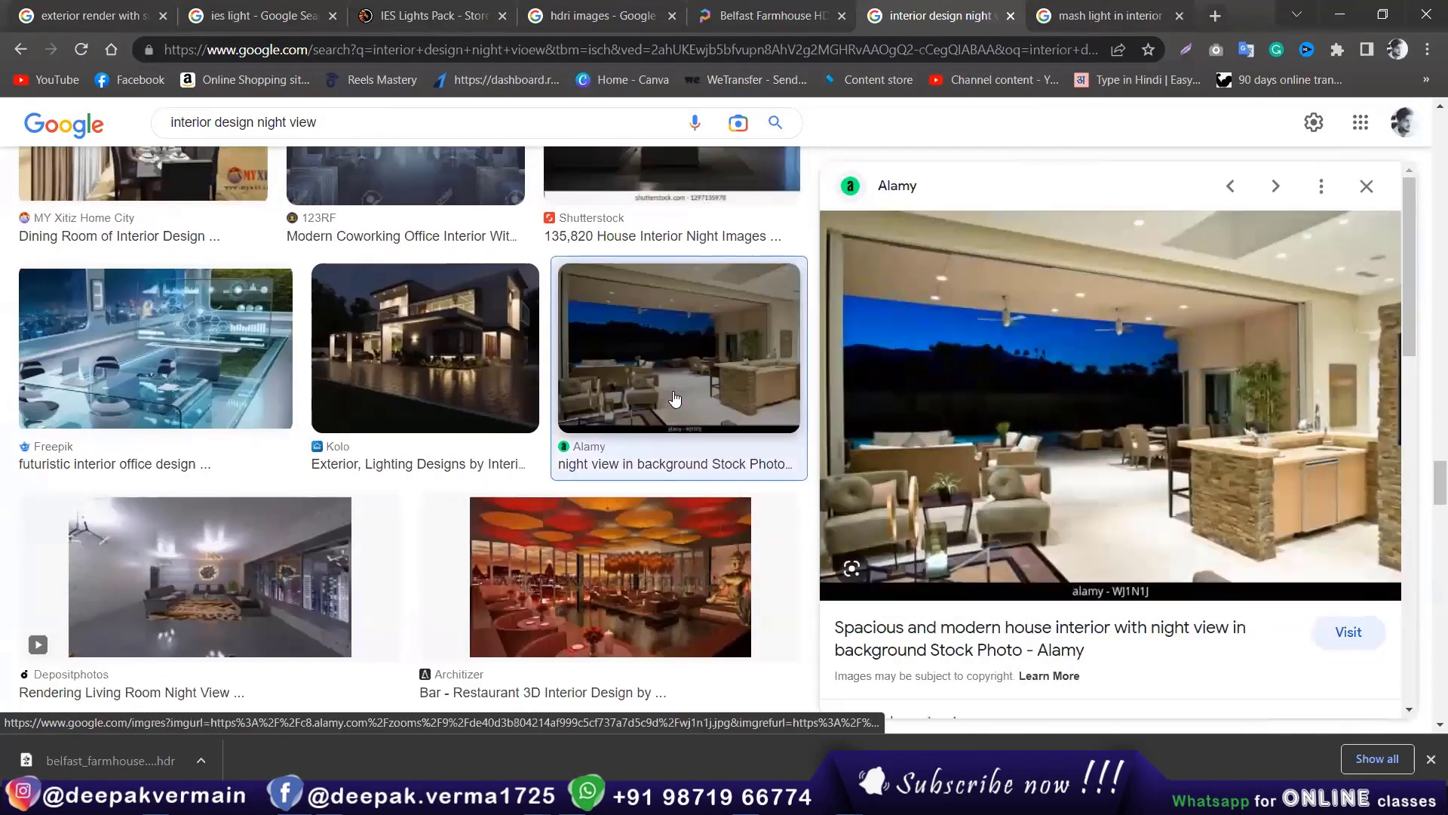
pyautogui.scroll(-3, 659, 377)
pyautogui.click(613, 317)
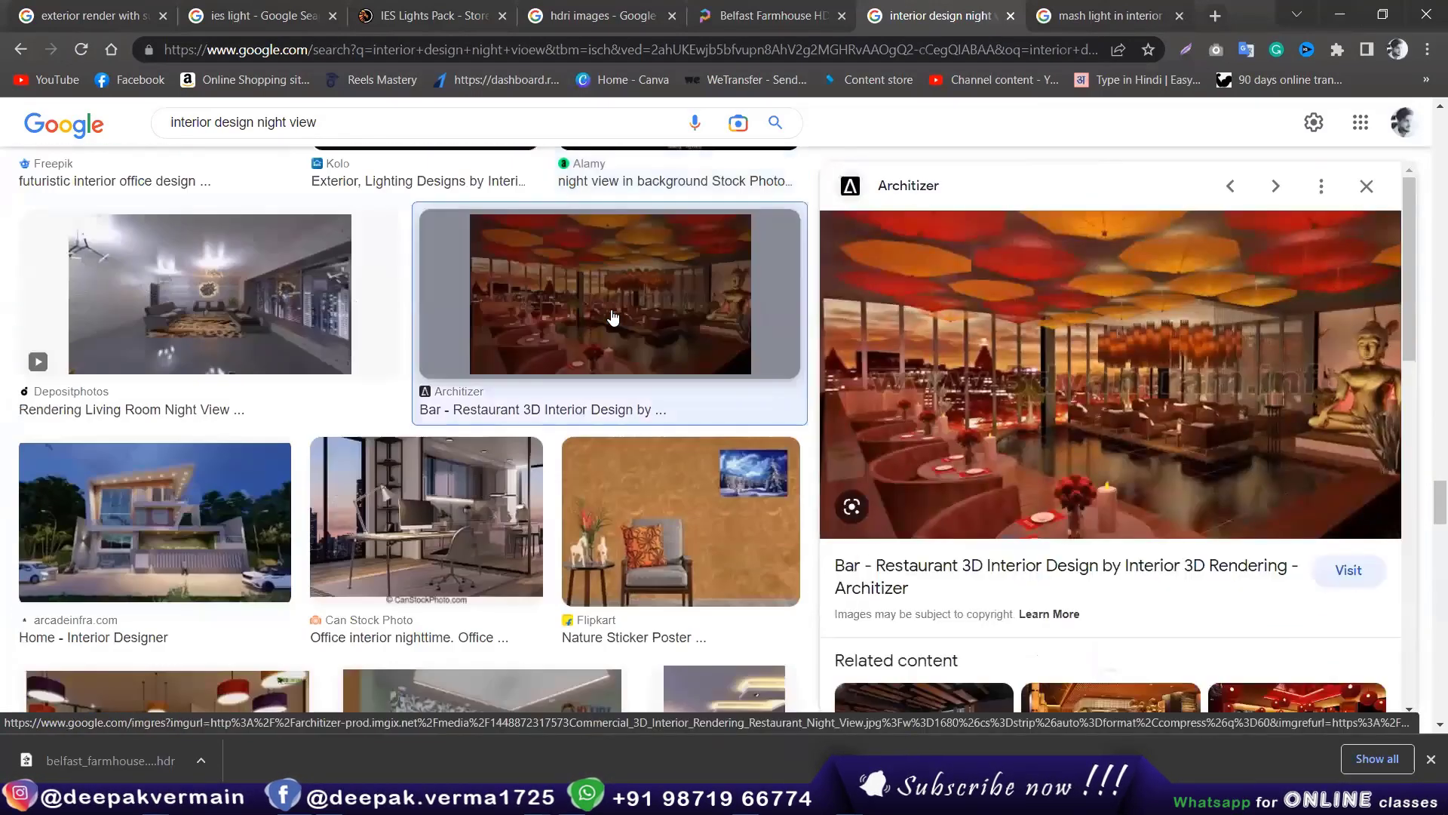
pyautogui.scroll(-1, 613, 316)
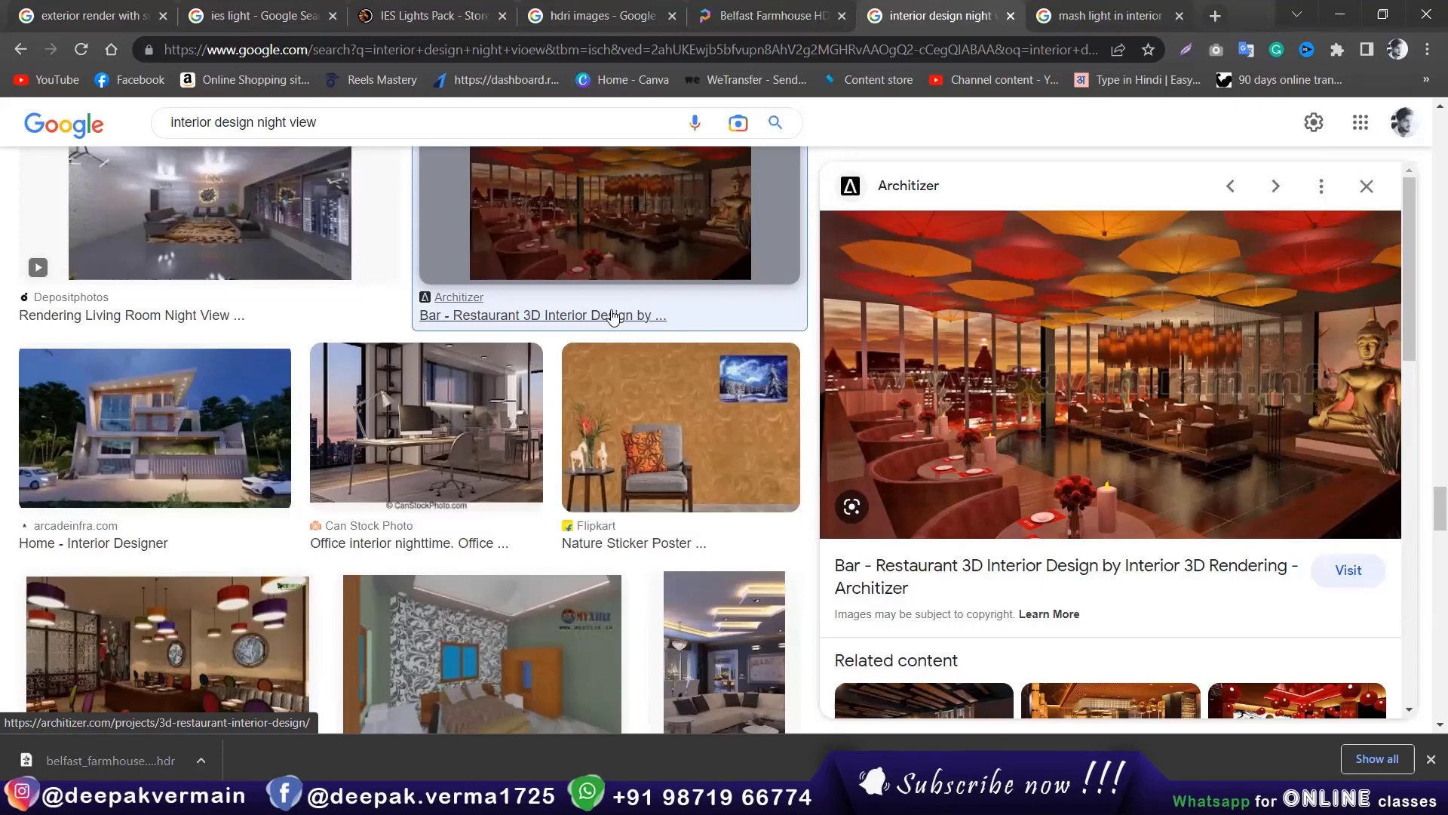
pyautogui.click(226, 430)
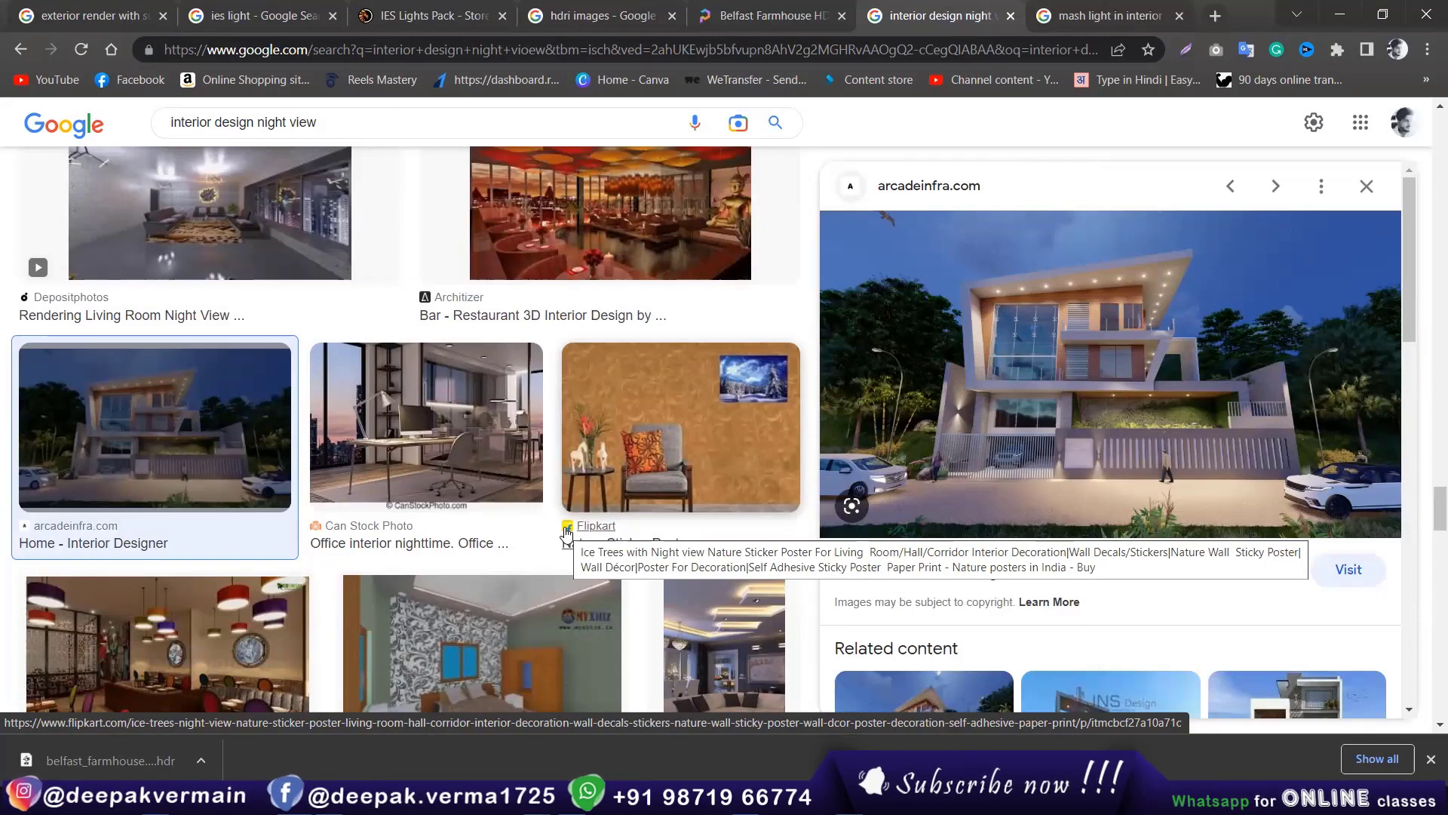
pyautogui.scroll(-1, 453, 453)
pyautogui.moveTo(316, 123); pyautogui.dragTo(6, 123)
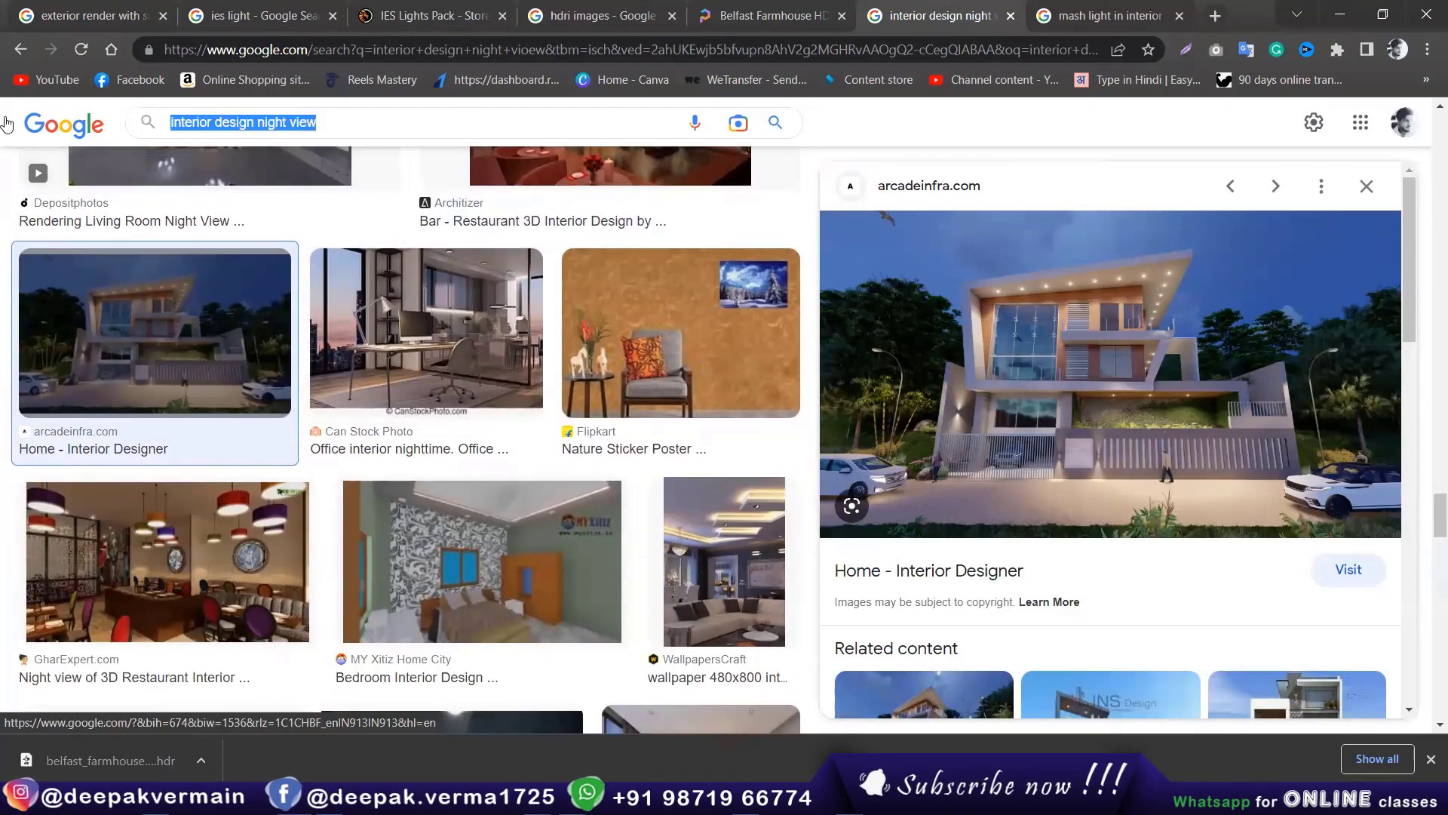
# Step: Search images for 'exterior render' and preview Archello's Magic Fox Studio villa render
pyautogui.write('exter')
pyautogui.press('Down')
pyautogui.press('Return')
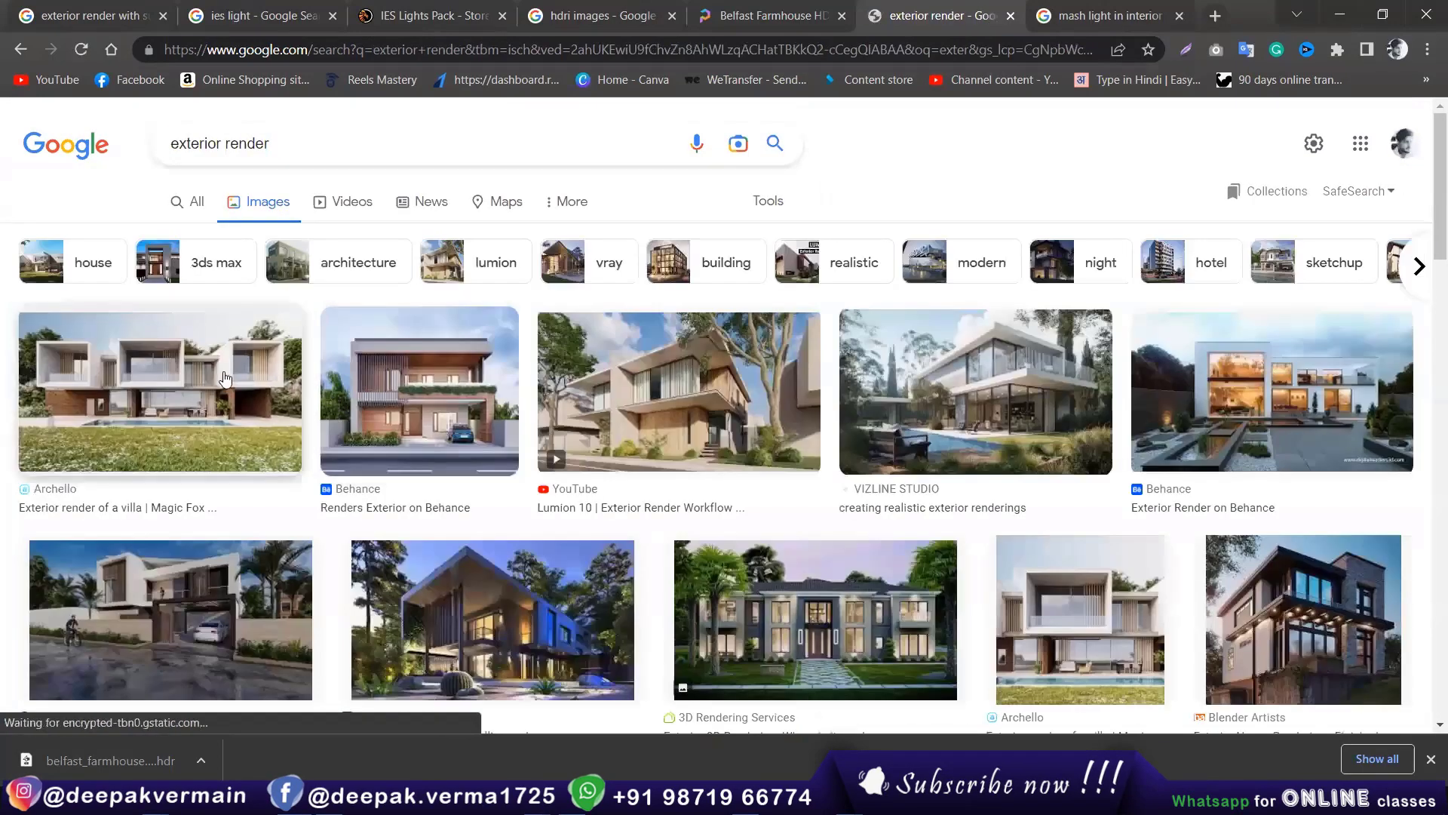
pyautogui.click(225, 379)
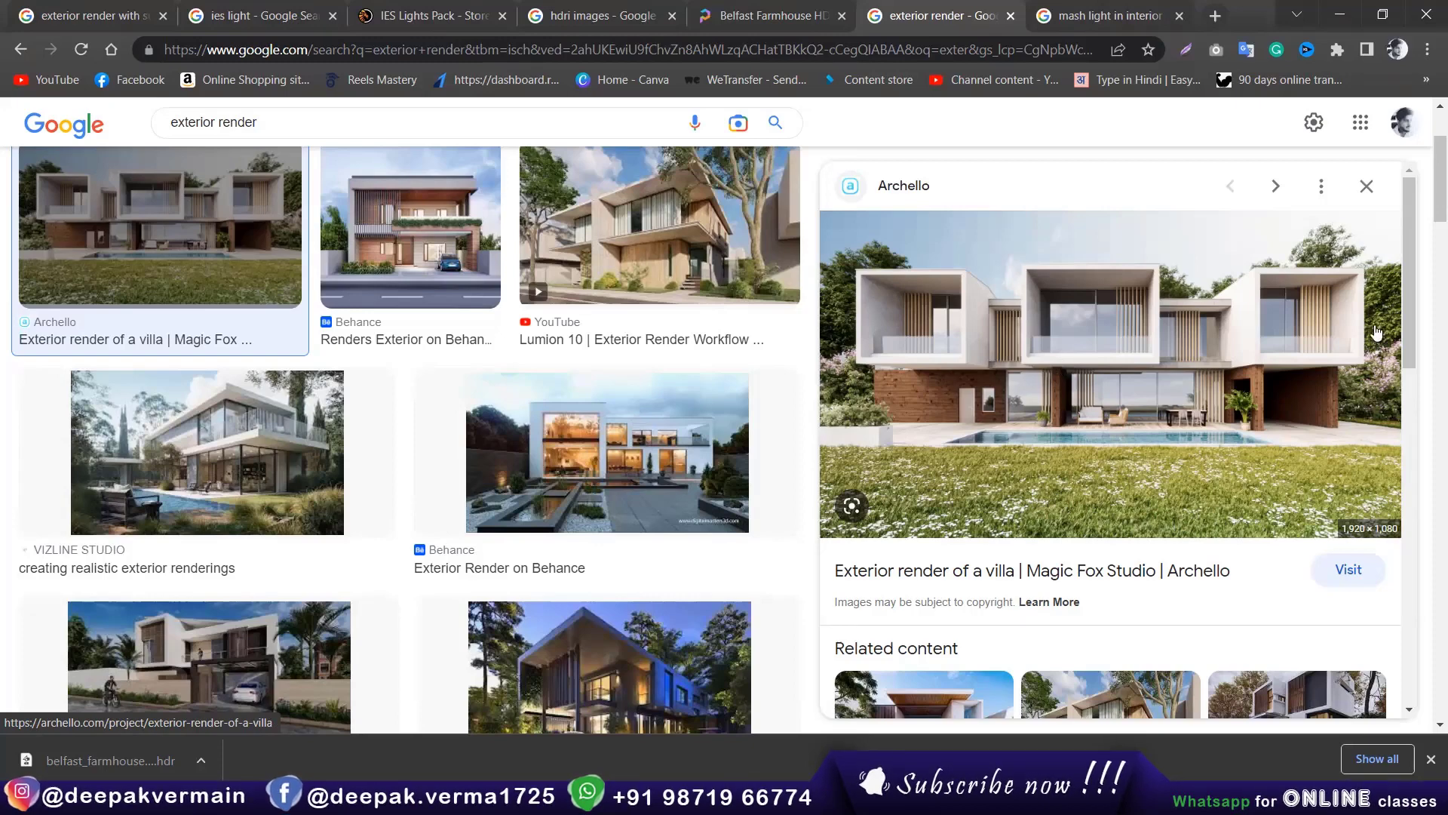
# Step: Preview the Behance, VIZLINE STUDIO, ArtStation villa and Skillshare Lumion exterior renders
pyautogui.click(559, 443)
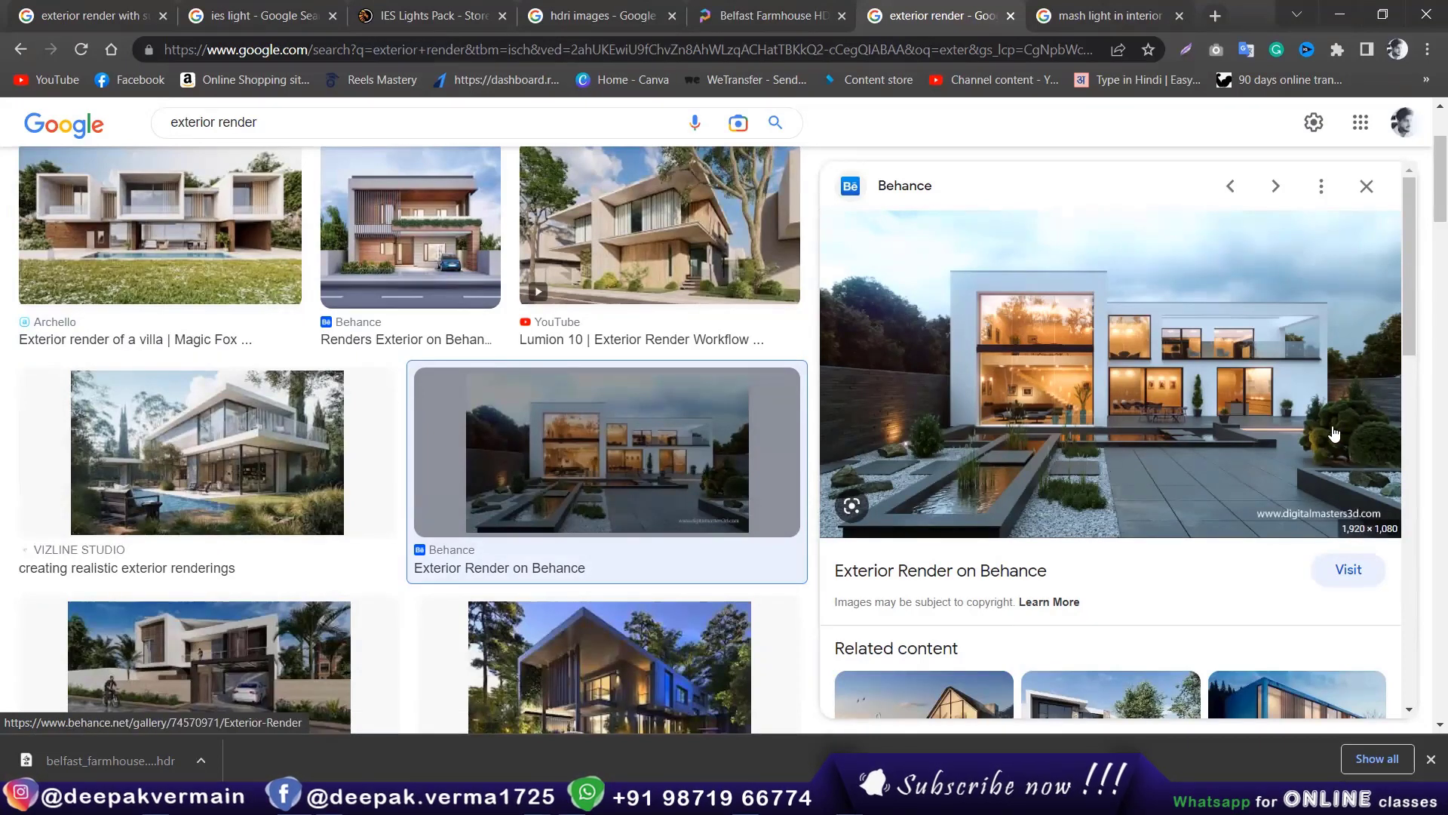
pyautogui.press('Left')
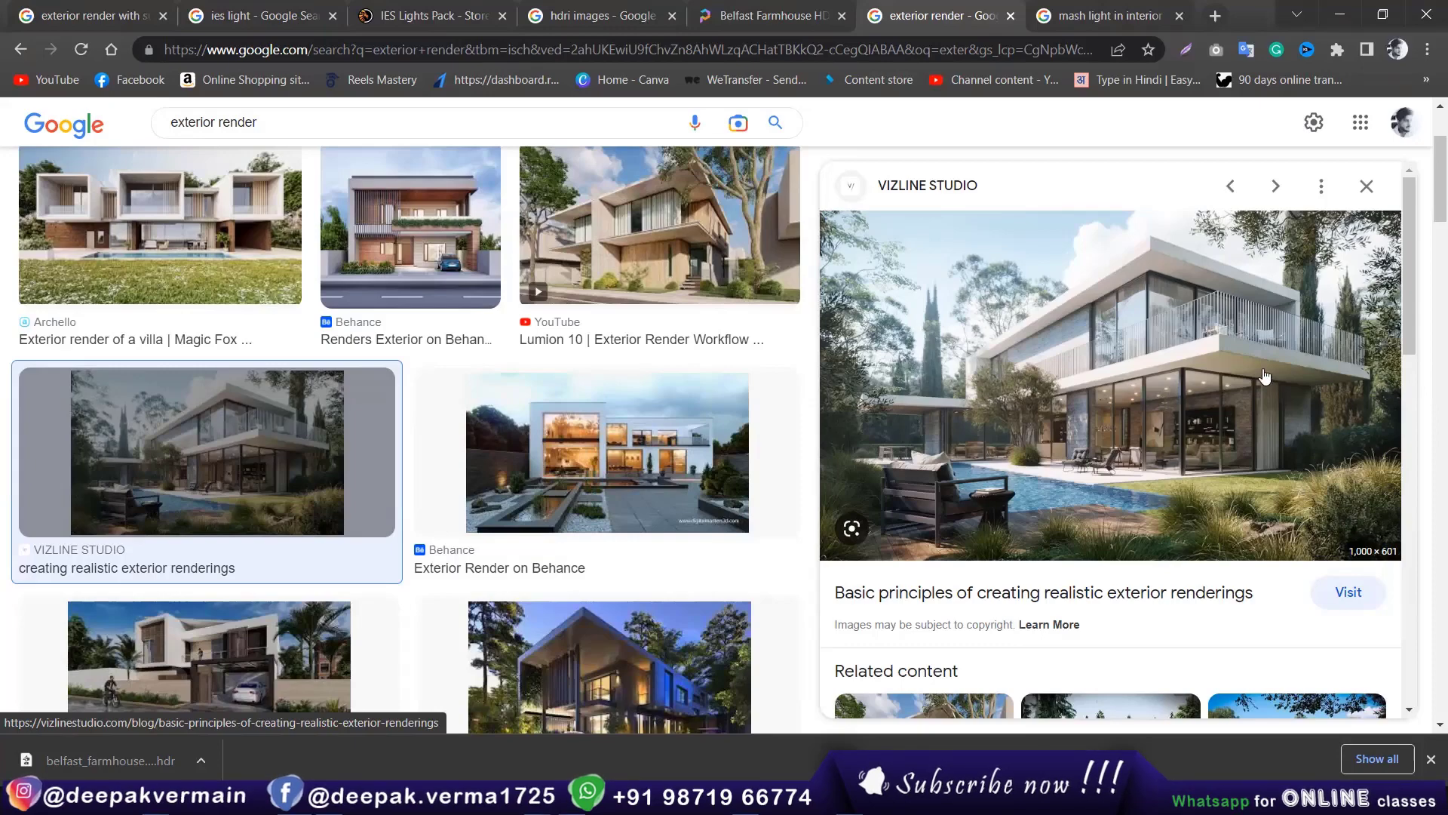
pyautogui.scroll(-3, 595, 423)
pyautogui.click(596, 407)
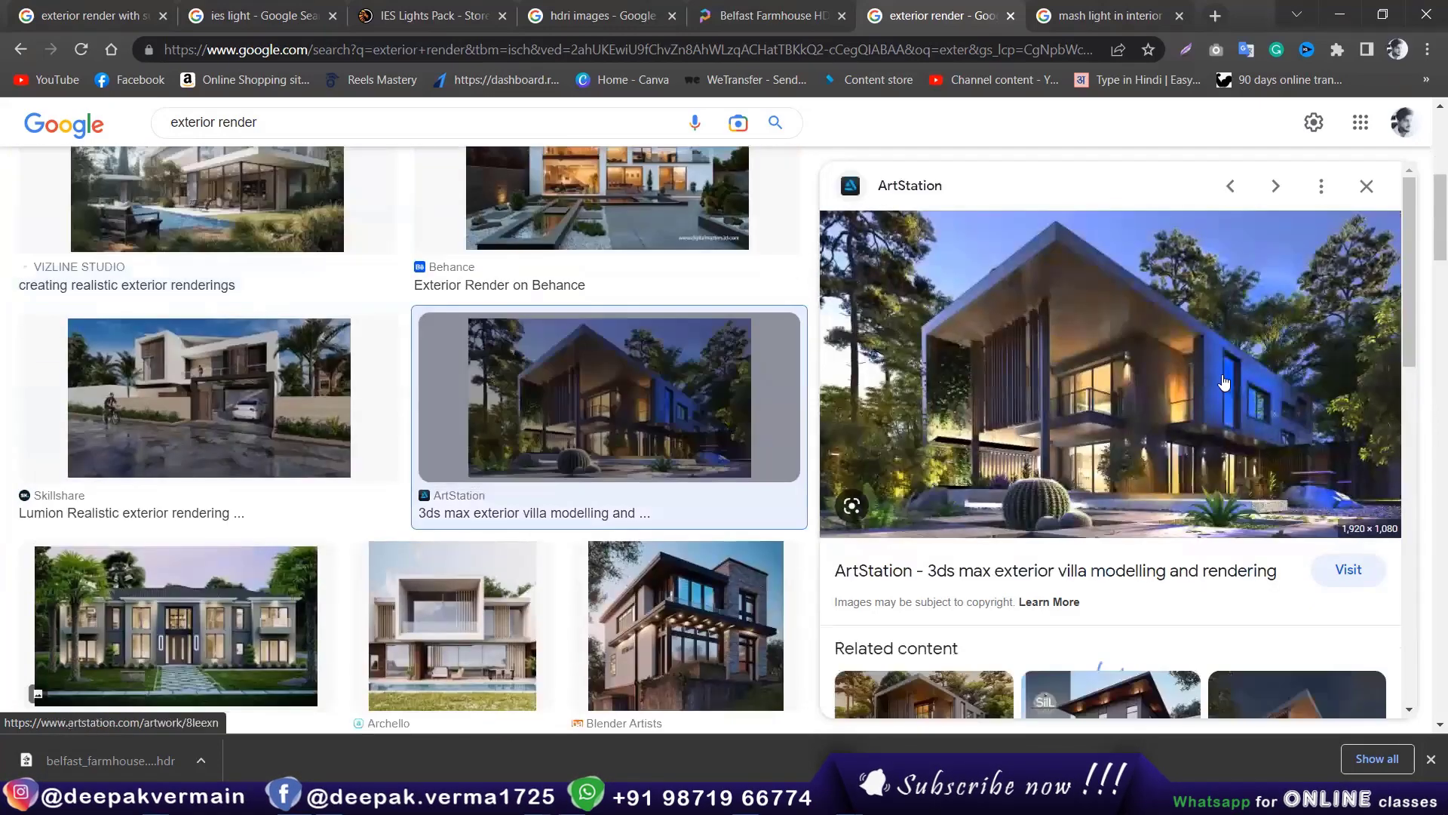
pyautogui.click(361, 411)
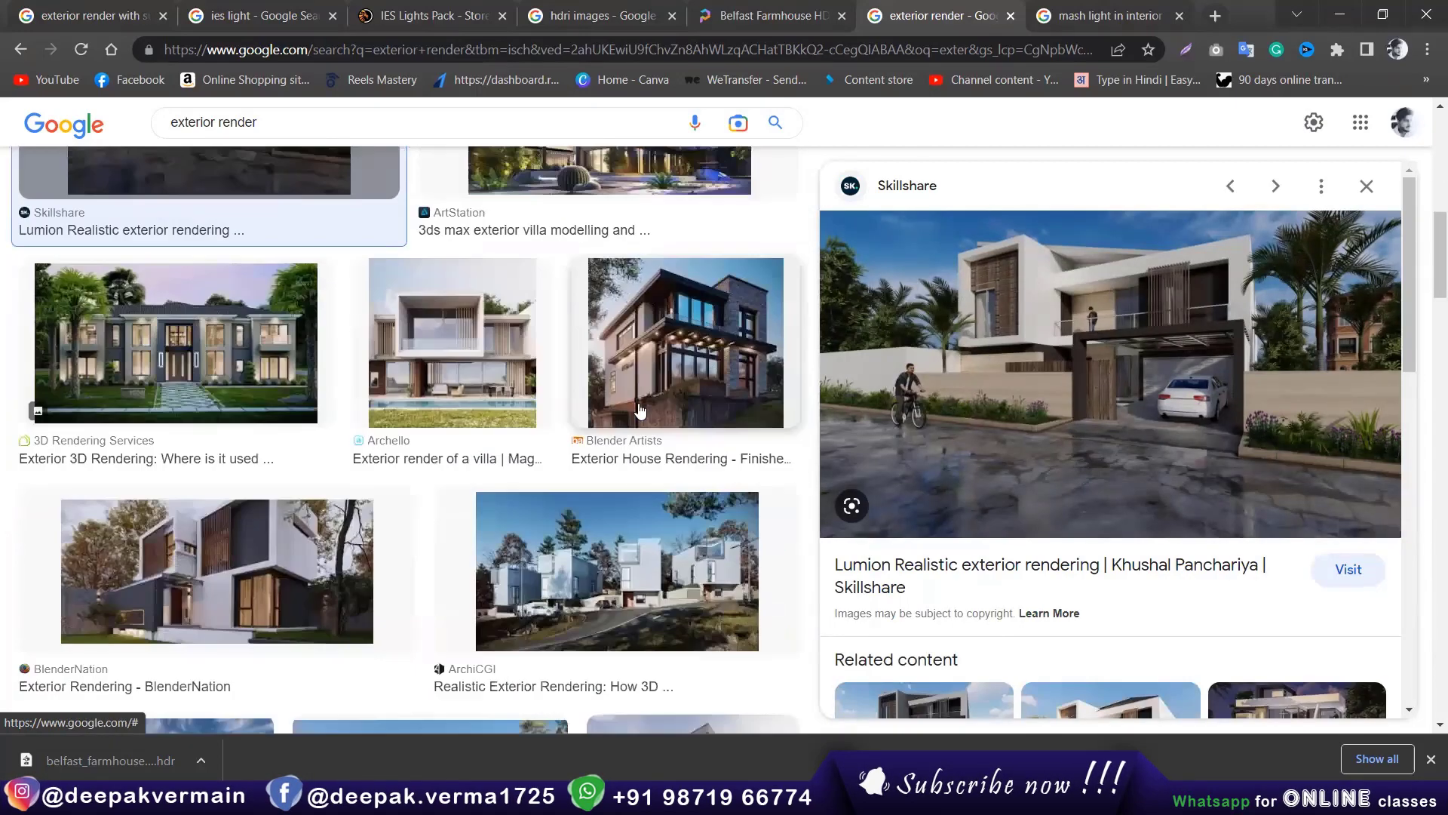
pyautogui.scroll(-3, 679, 453)
# Step: Preview the Blender Artists, D5, RealSpace 3D and ArchDaily SketchUp exterior renders
pyautogui.click(685, 343)
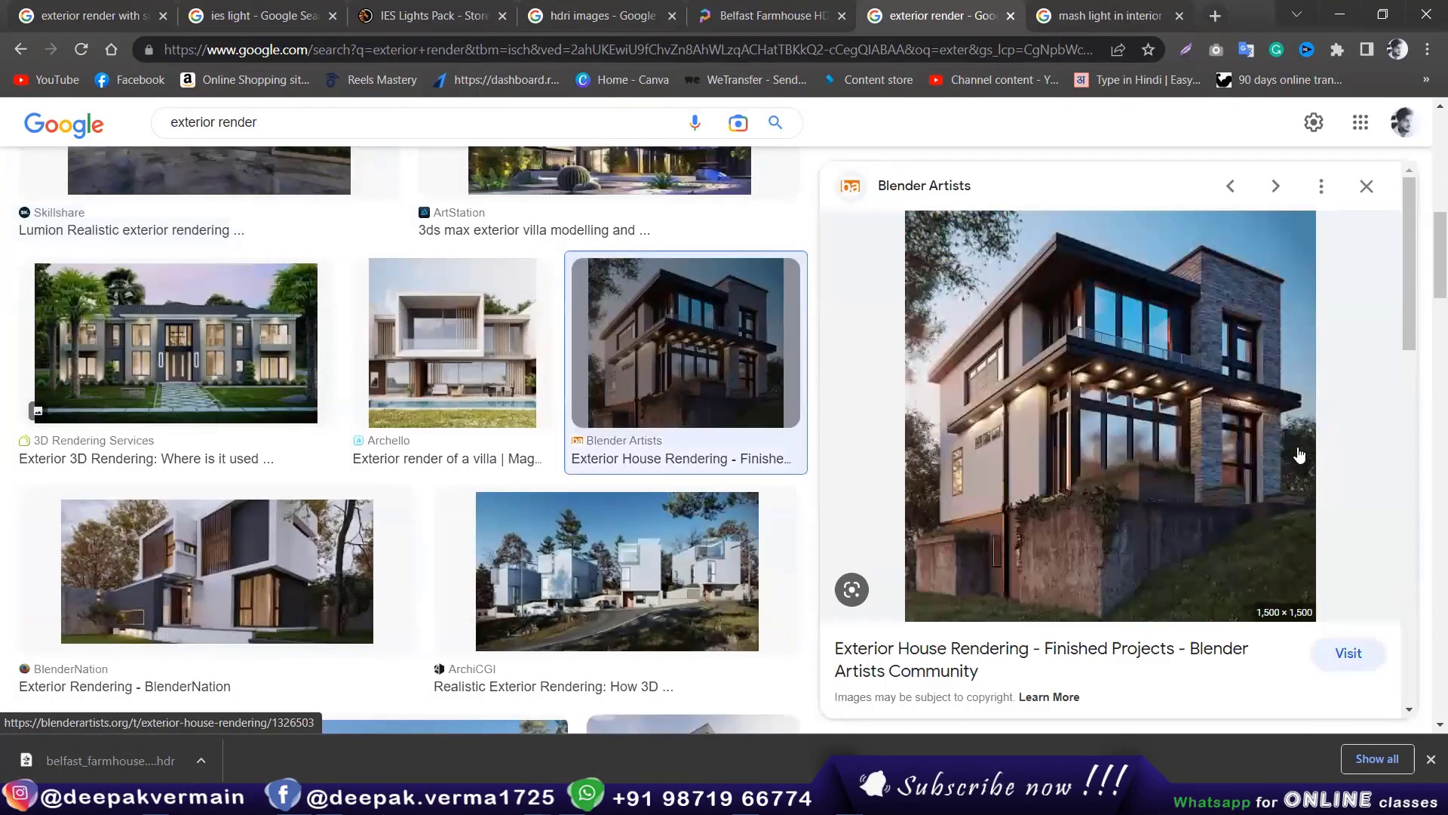
pyautogui.scroll(-5, 453, 452)
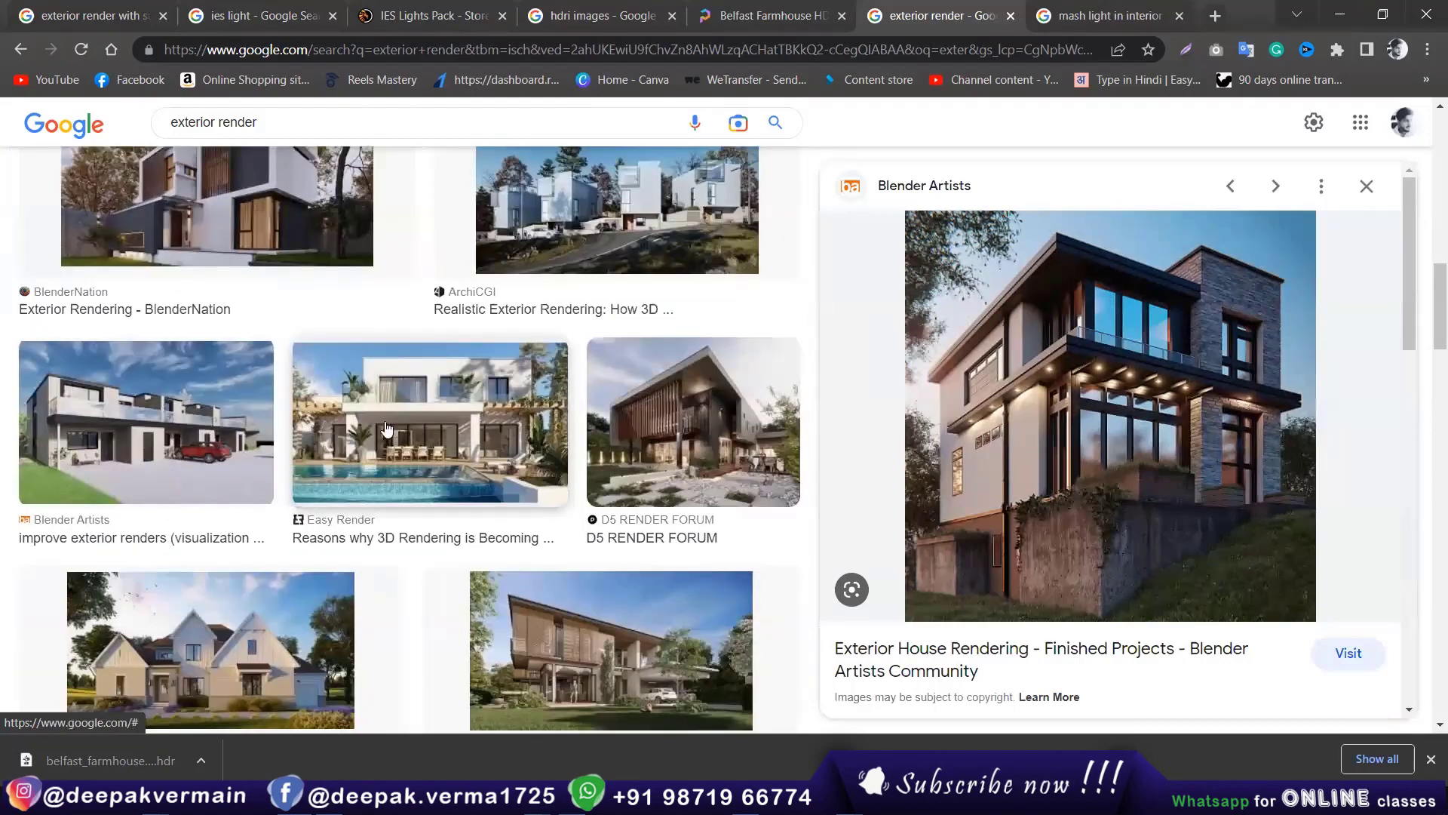
pyautogui.click(146, 422)
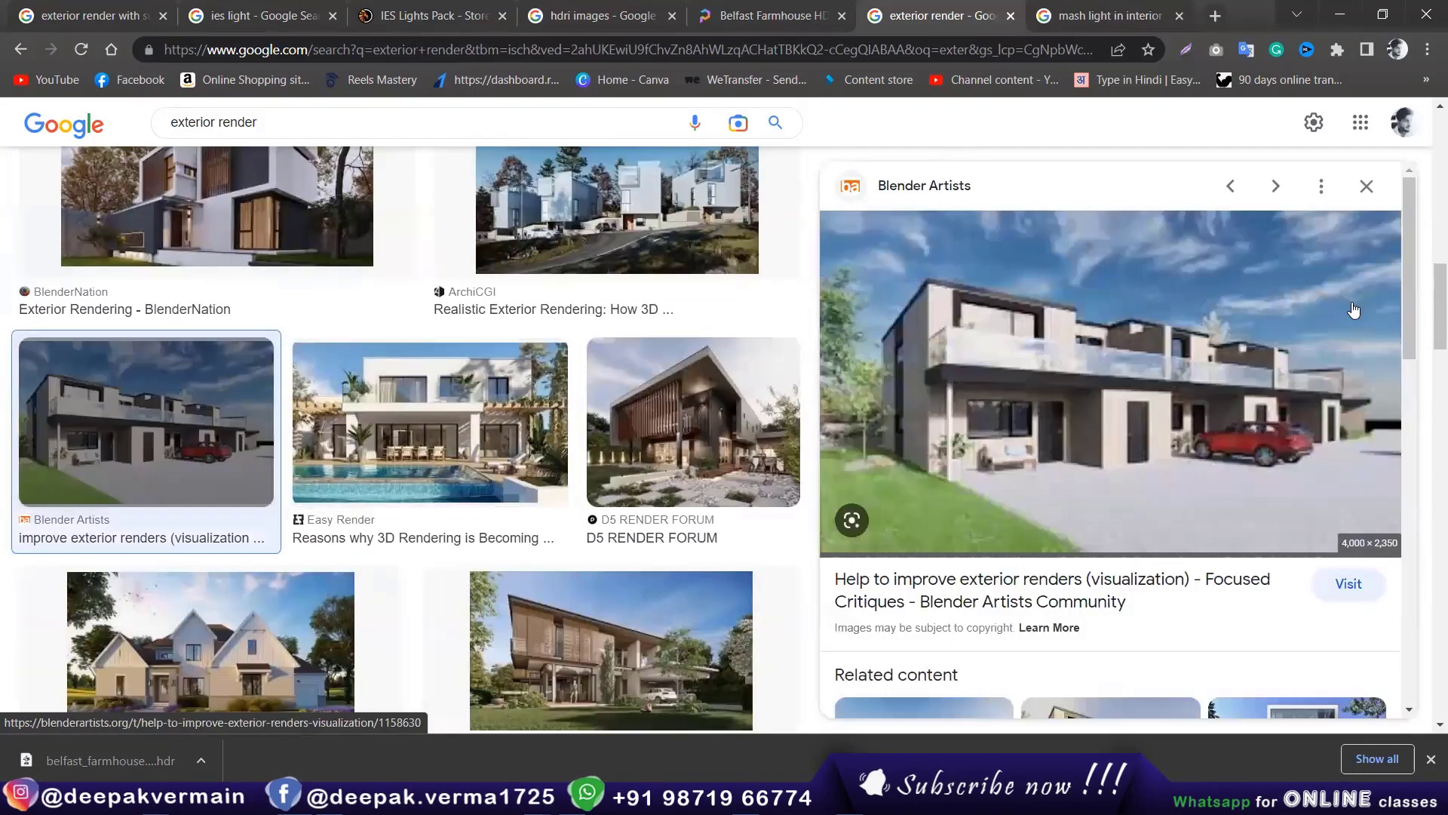
pyautogui.scroll(-3, 452, 414)
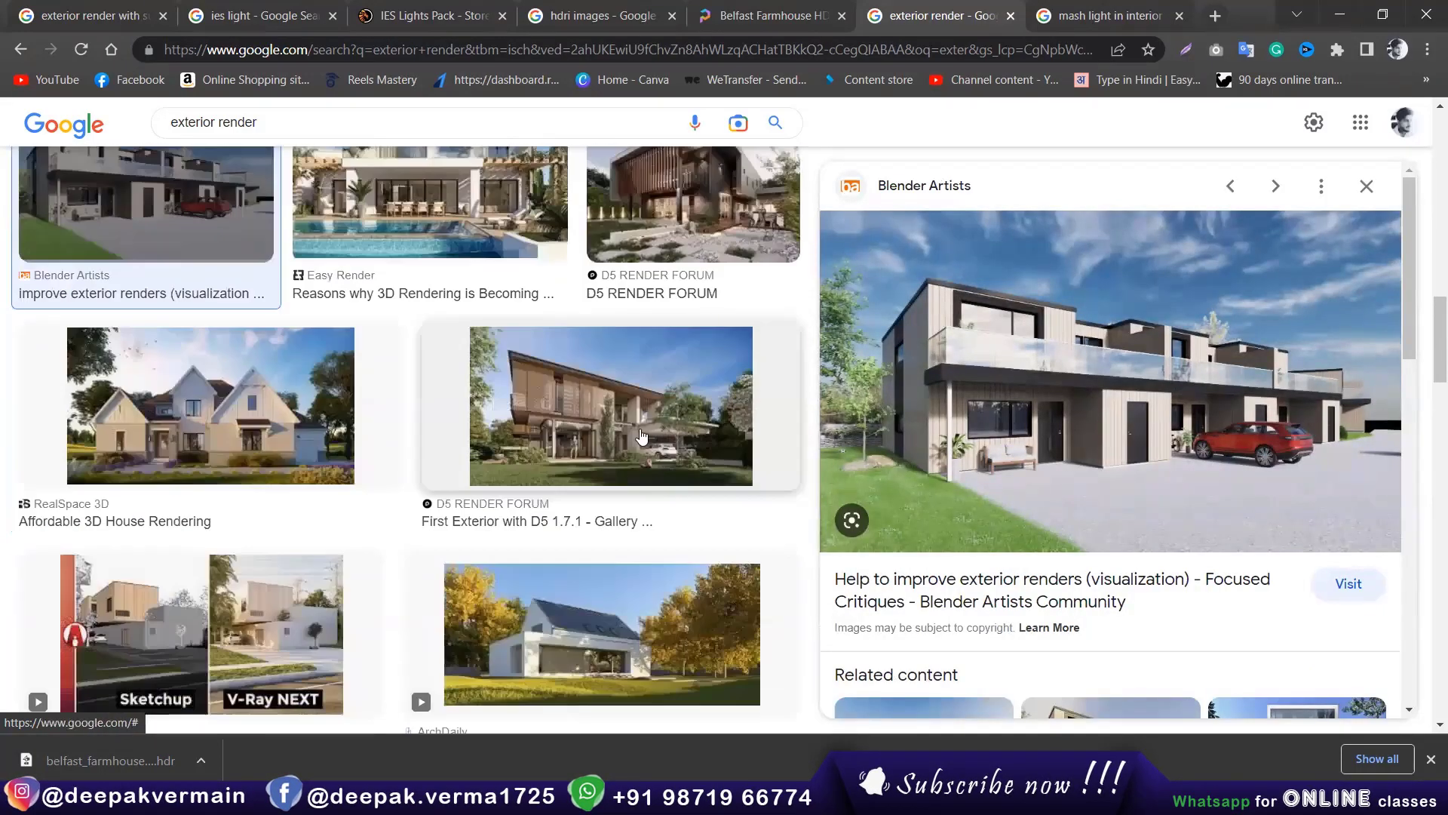
pyautogui.click(611, 367)
pyautogui.click(277, 383)
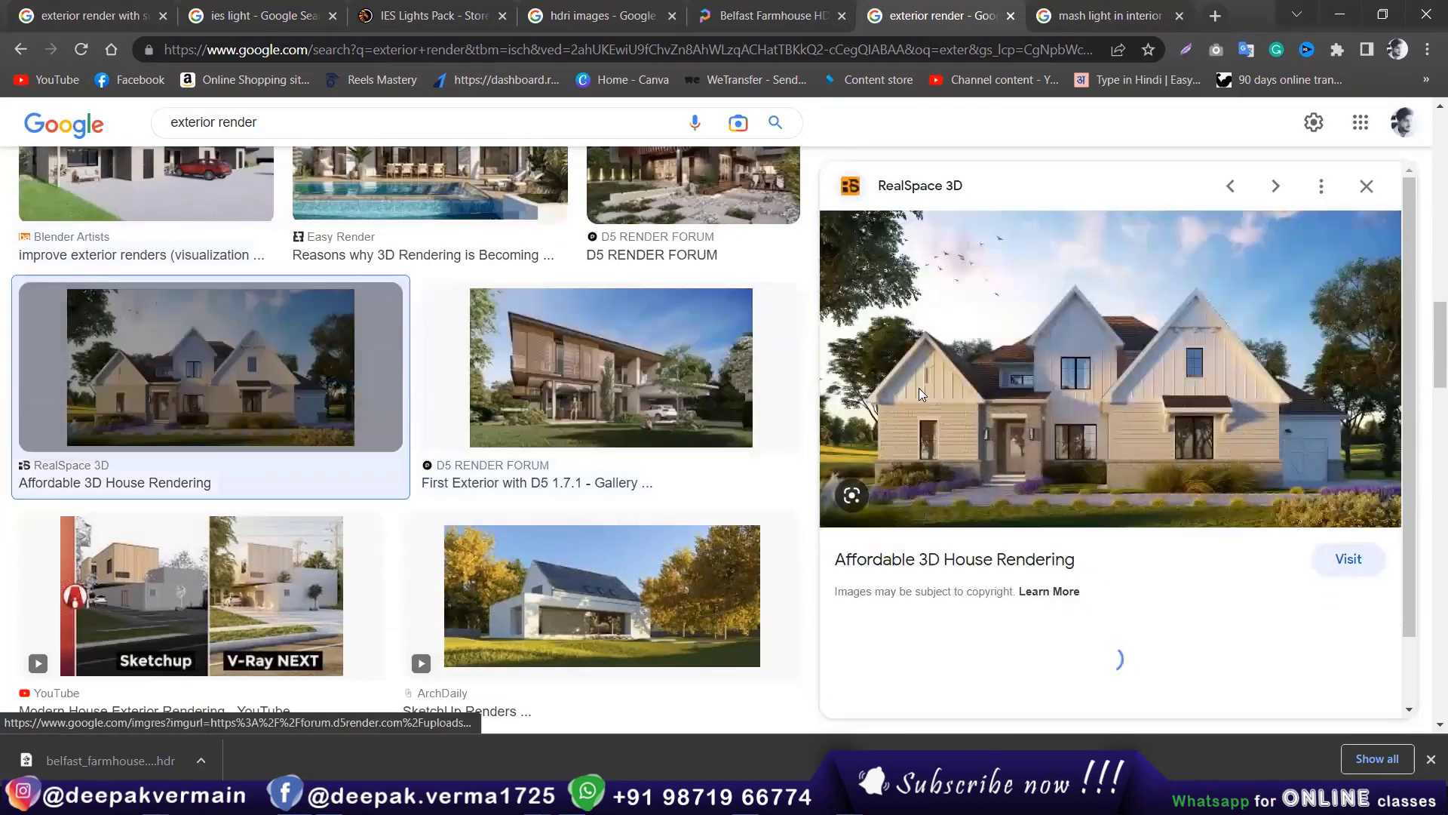
pyautogui.scroll(-1, 638, 485)
pyautogui.scroll(-1, 638, 485)
pyautogui.click(639, 490)
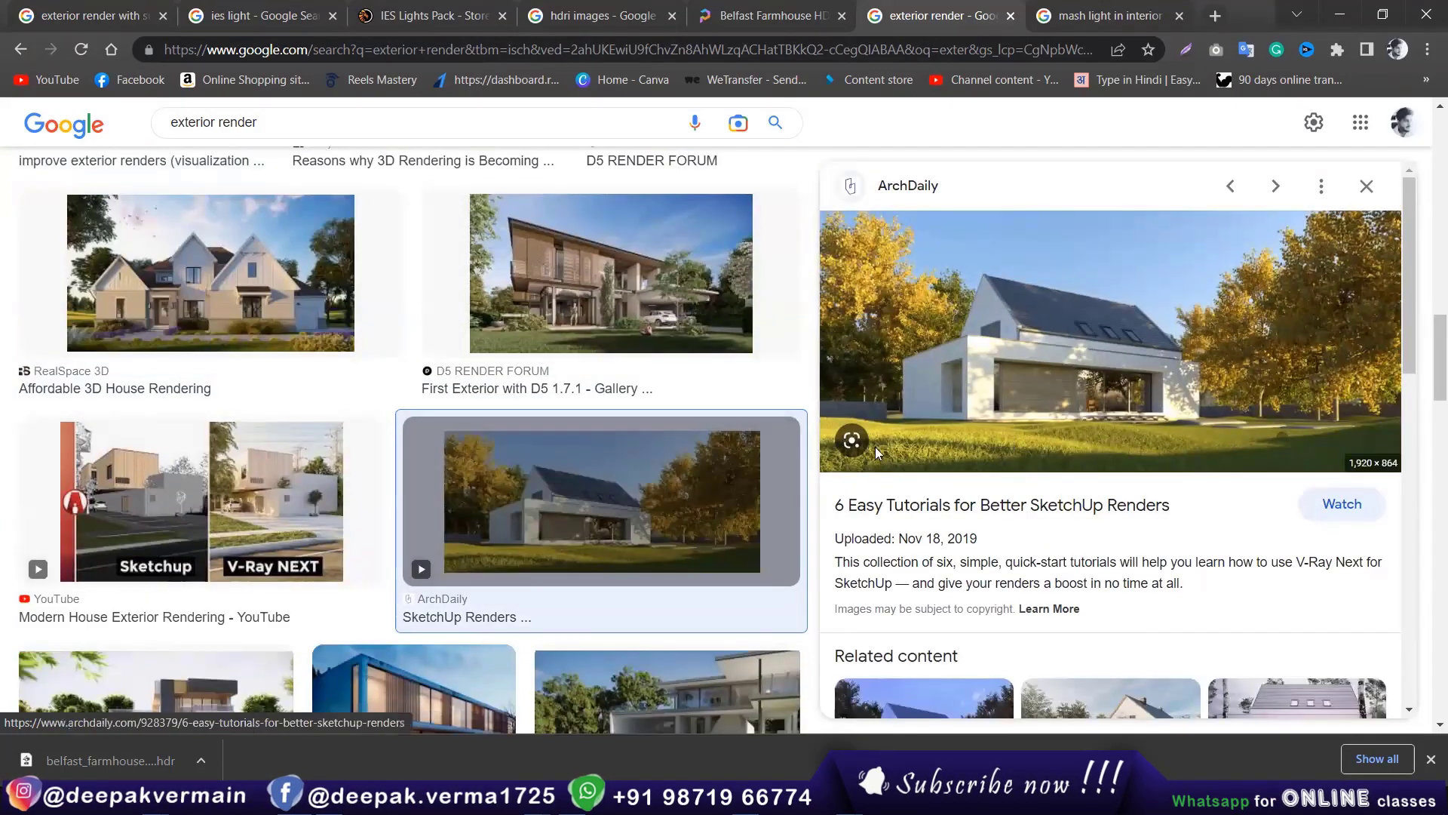
# Step: Preview the modern-house video, Vrender, Render Academy, Freepik, Ronen Bekerman and Aleso3D renders
pyautogui.click(268, 532)
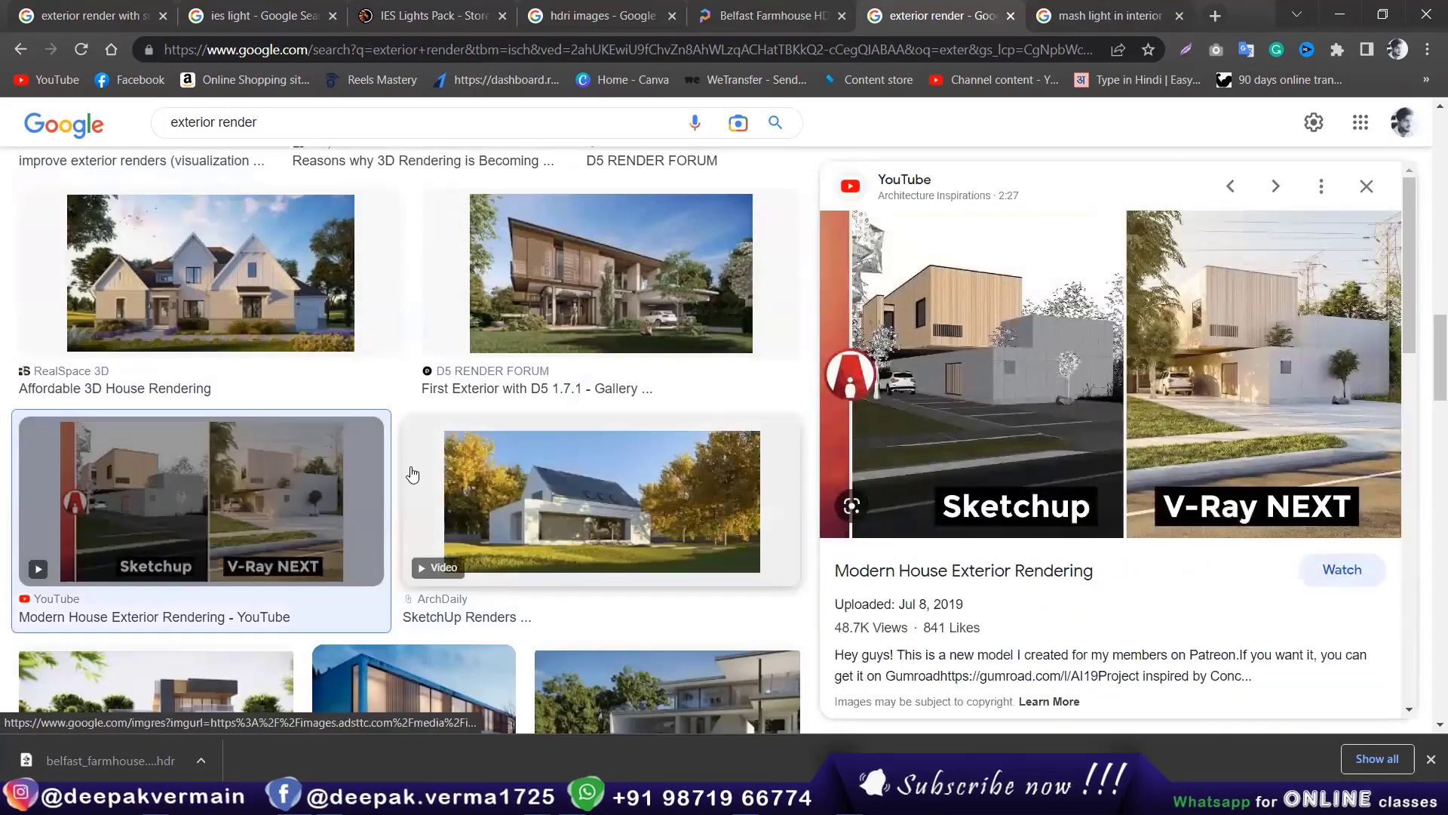
pyautogui.scroll(-2, 422, 498)
pyautogui.click(581, 543)
pyautogui.click(423, 536)
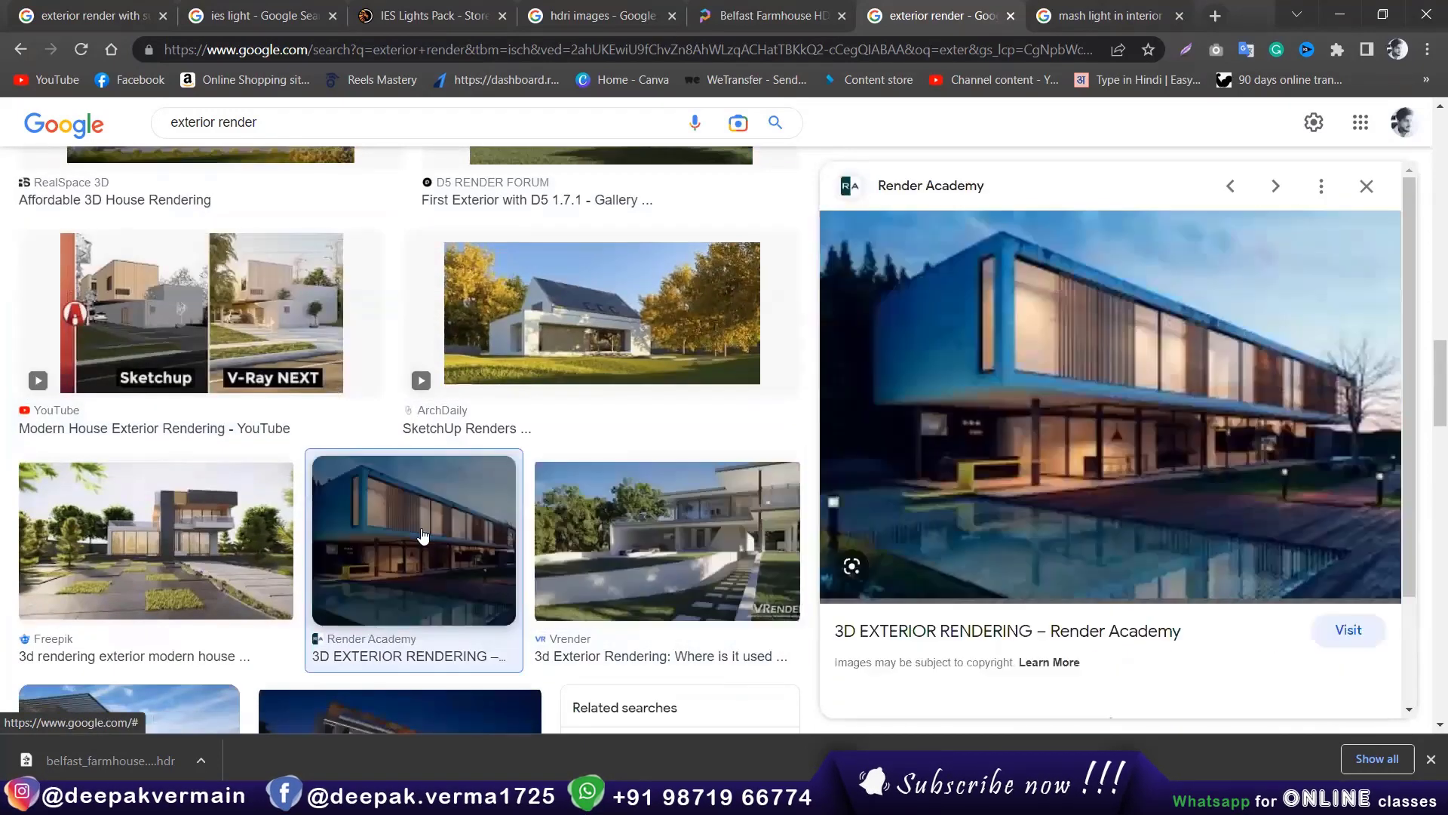
pyautogui.click(217, 520)
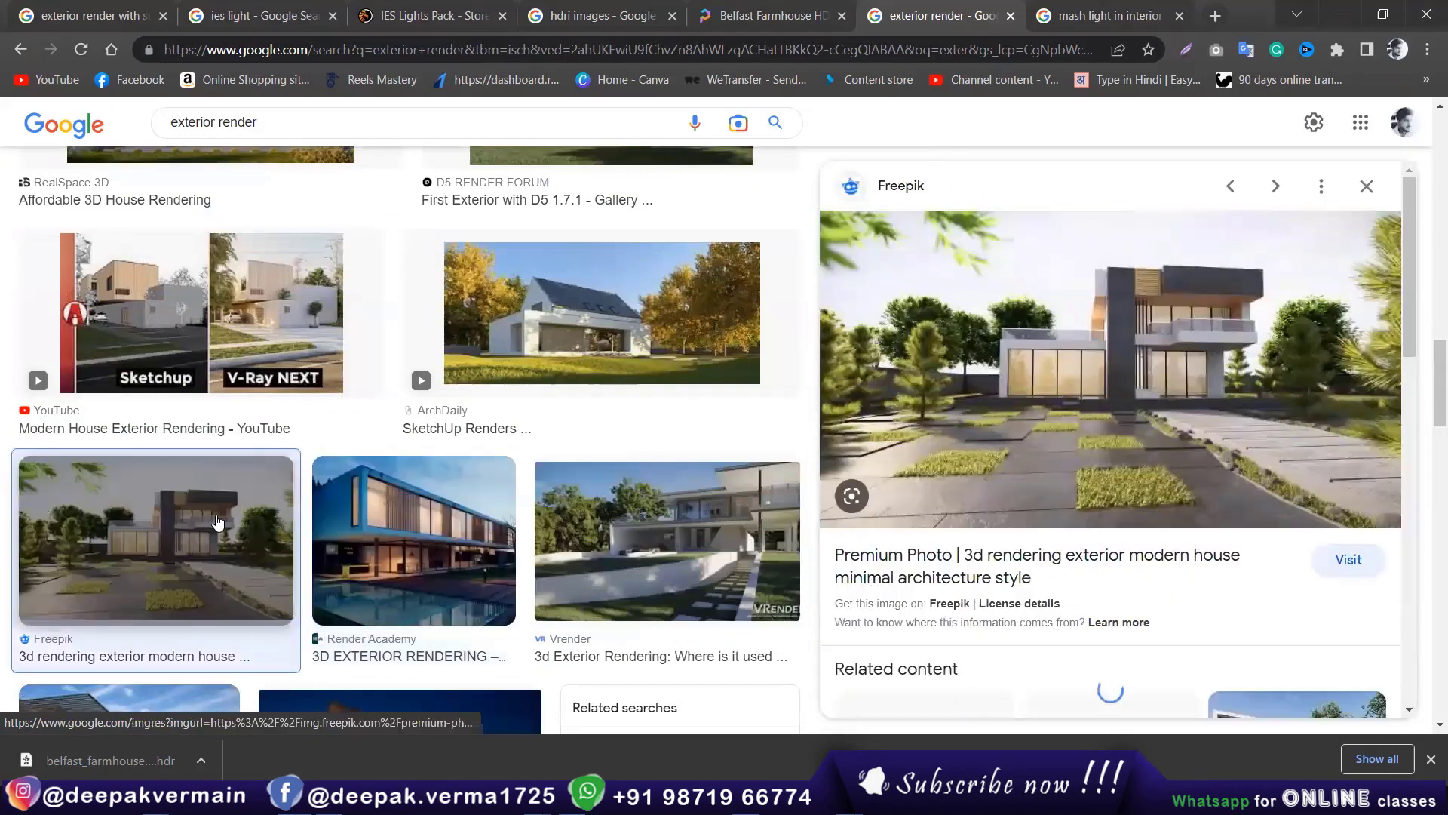
pyautogui.scroll(-3, 217, 521)
pyautogui.click(404, 513)
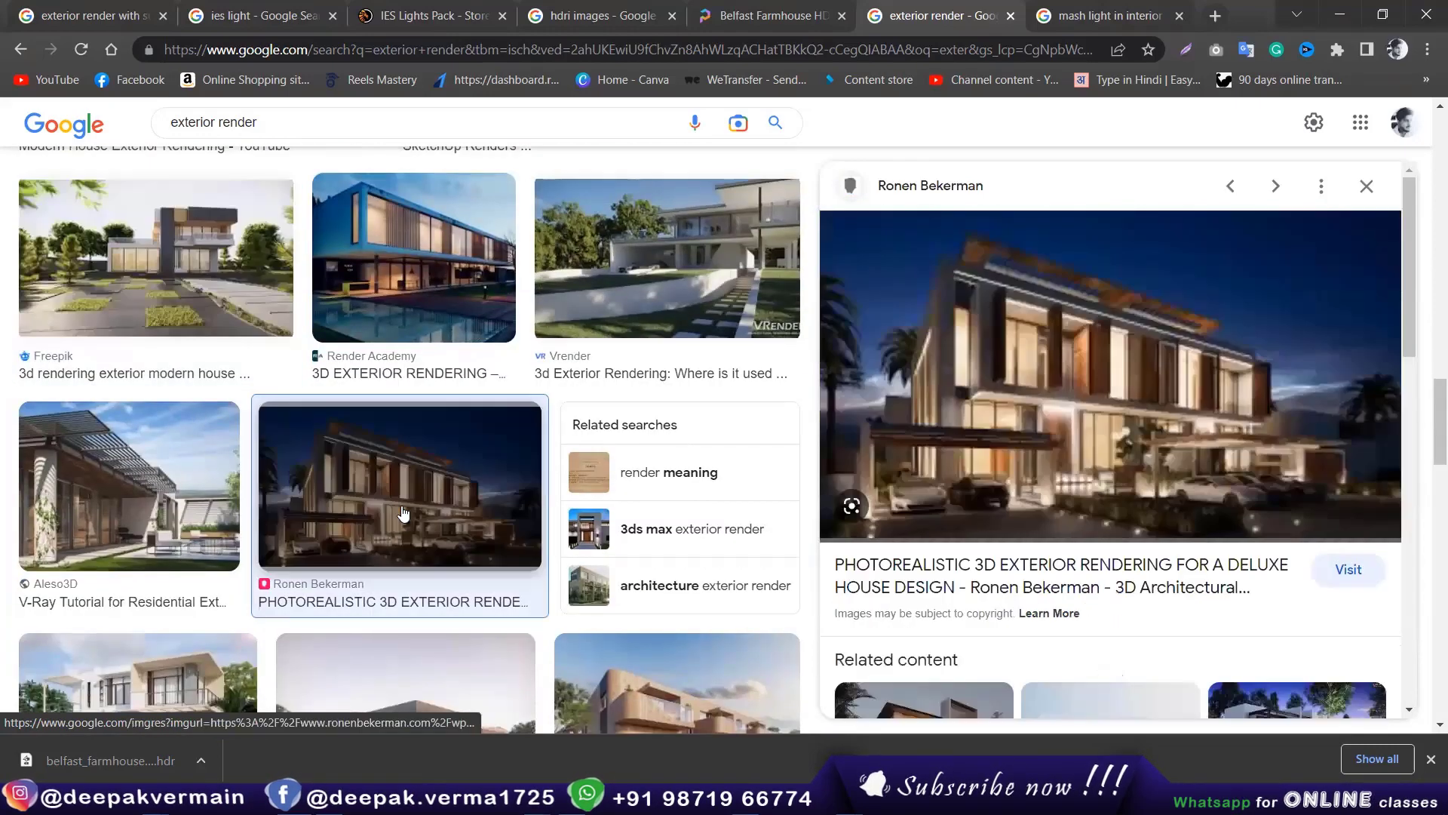
pyautogui.scroll(5, 407, 509)
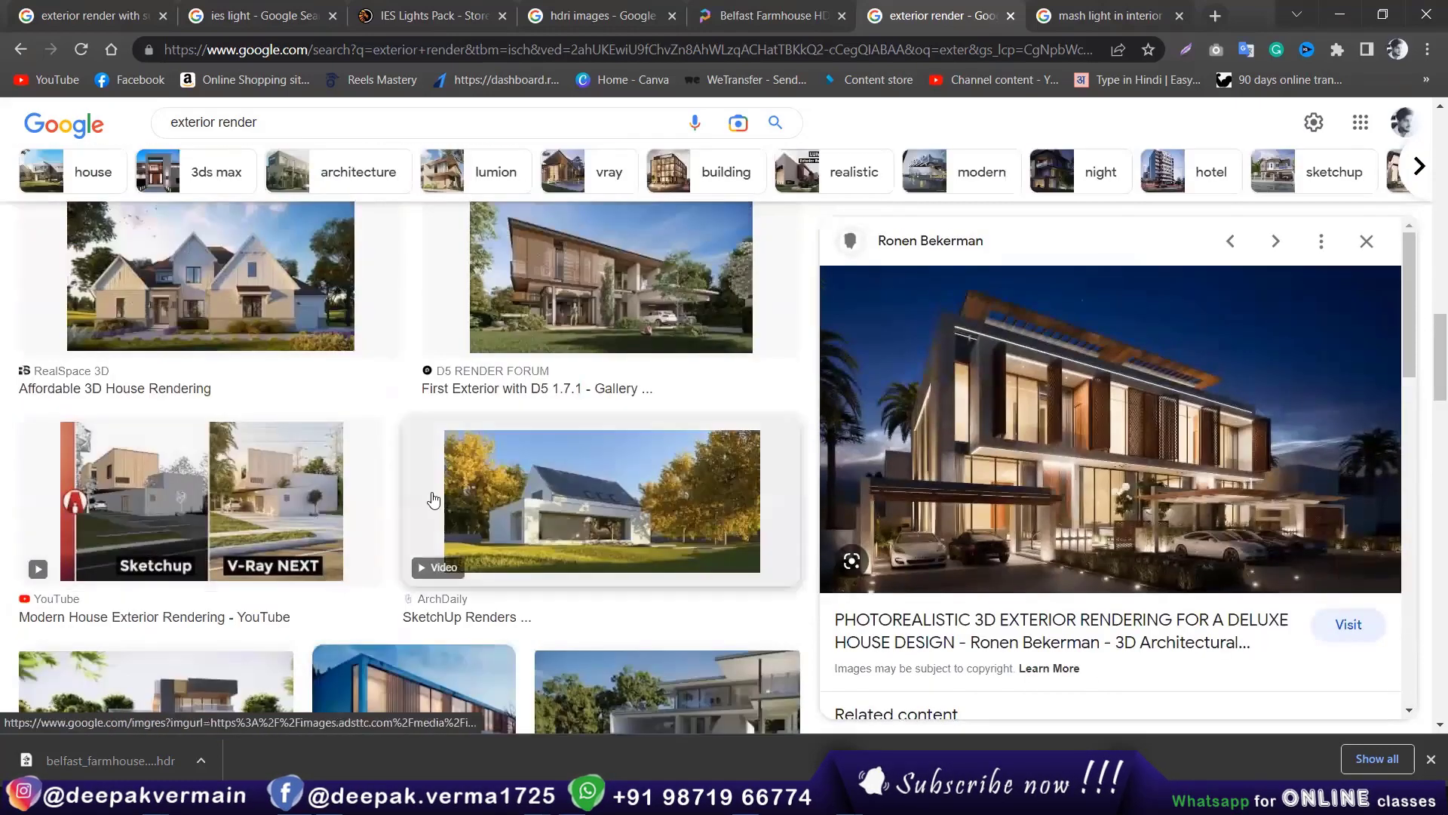
pyautogui.scroll(-5, 434, 499)
pyautogui.press('Left')
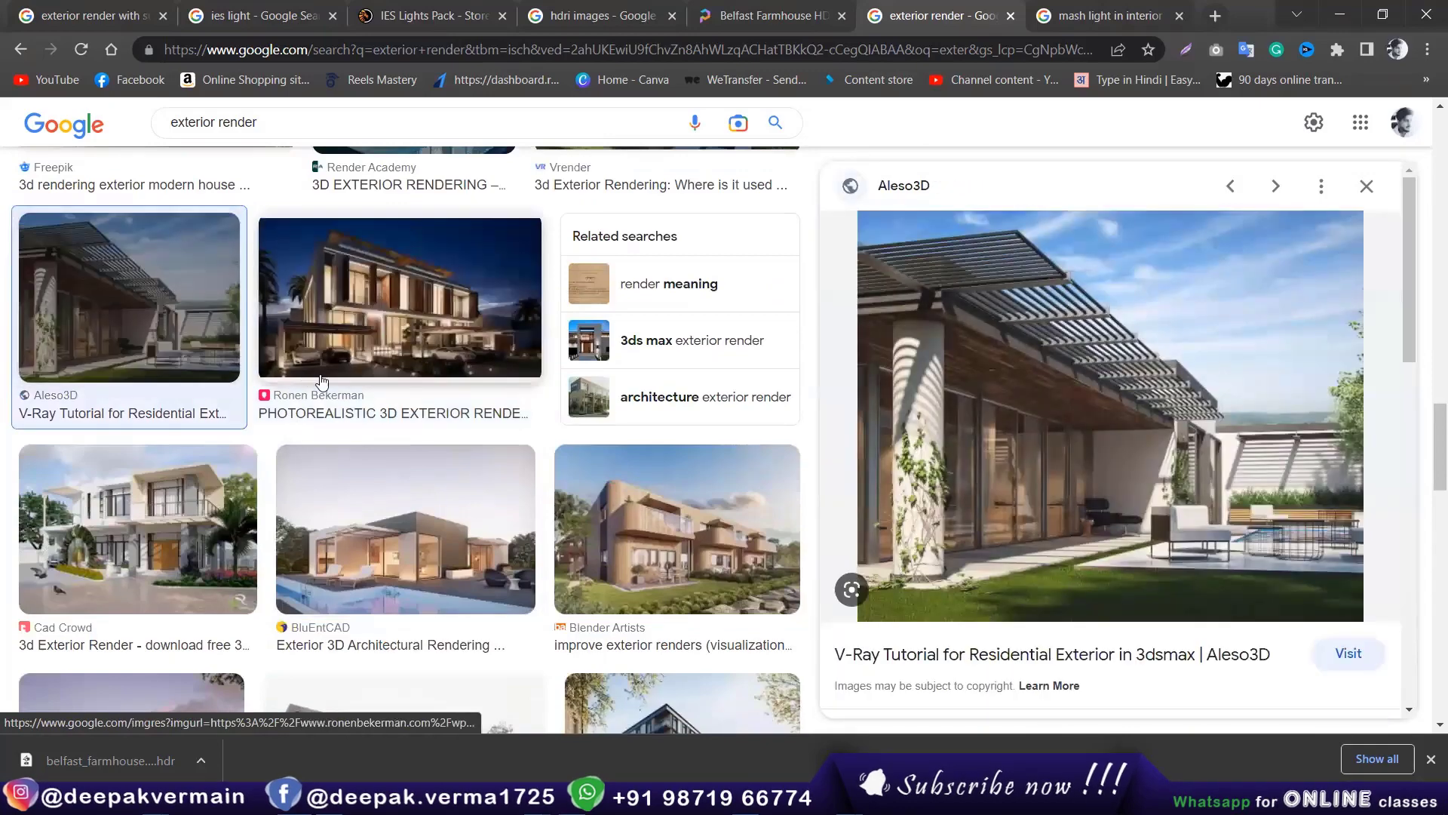
# Step: Preview BluEntCAD, Blender Artists, Cad Crowd, XO3D, Twinmotion results, ending on ArchiCGI's commercial render
pyautogui.scroll(-3, 420, 451)
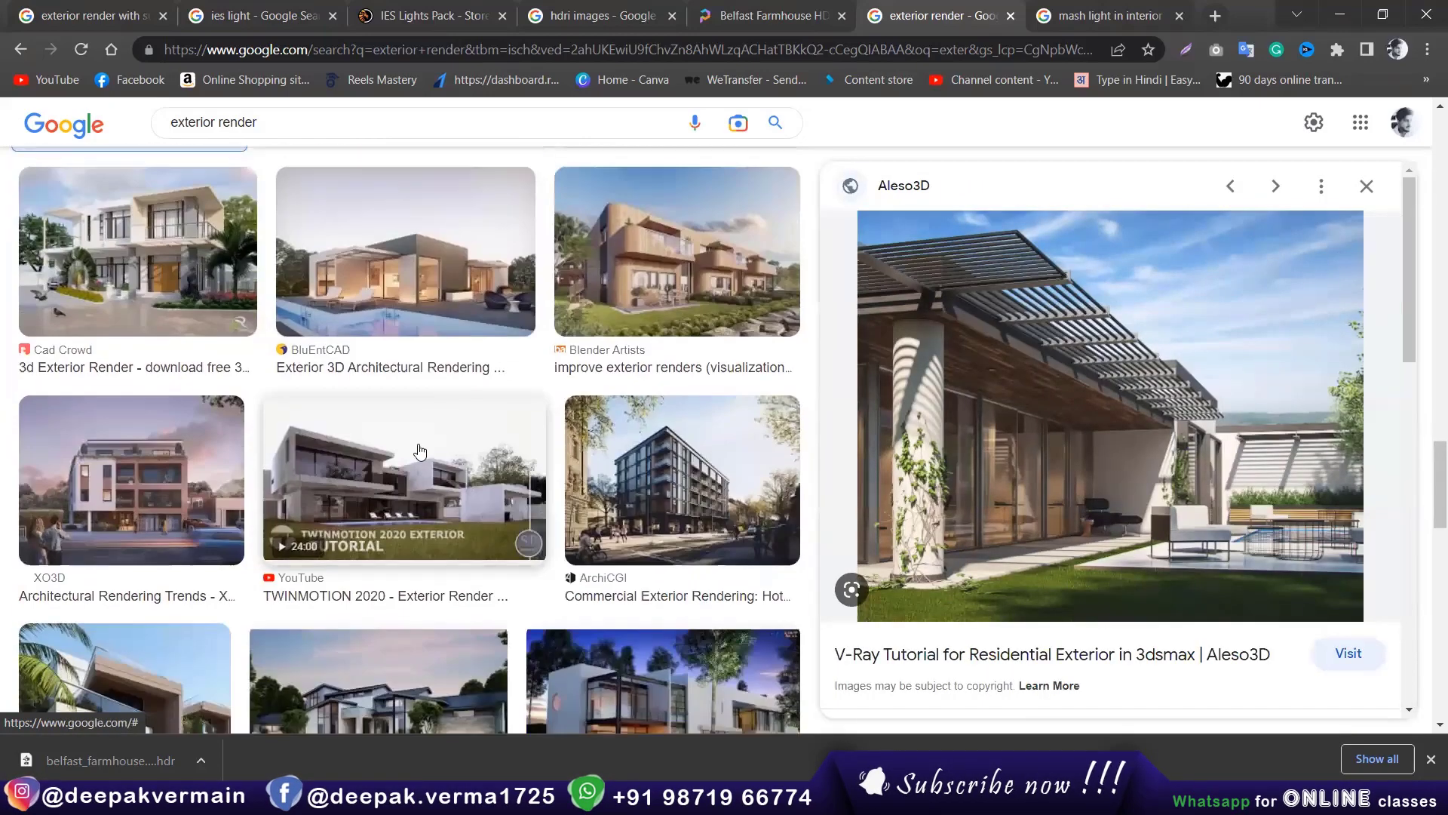
pyautogui.click(411, 321)
pyautogui.press('Right')
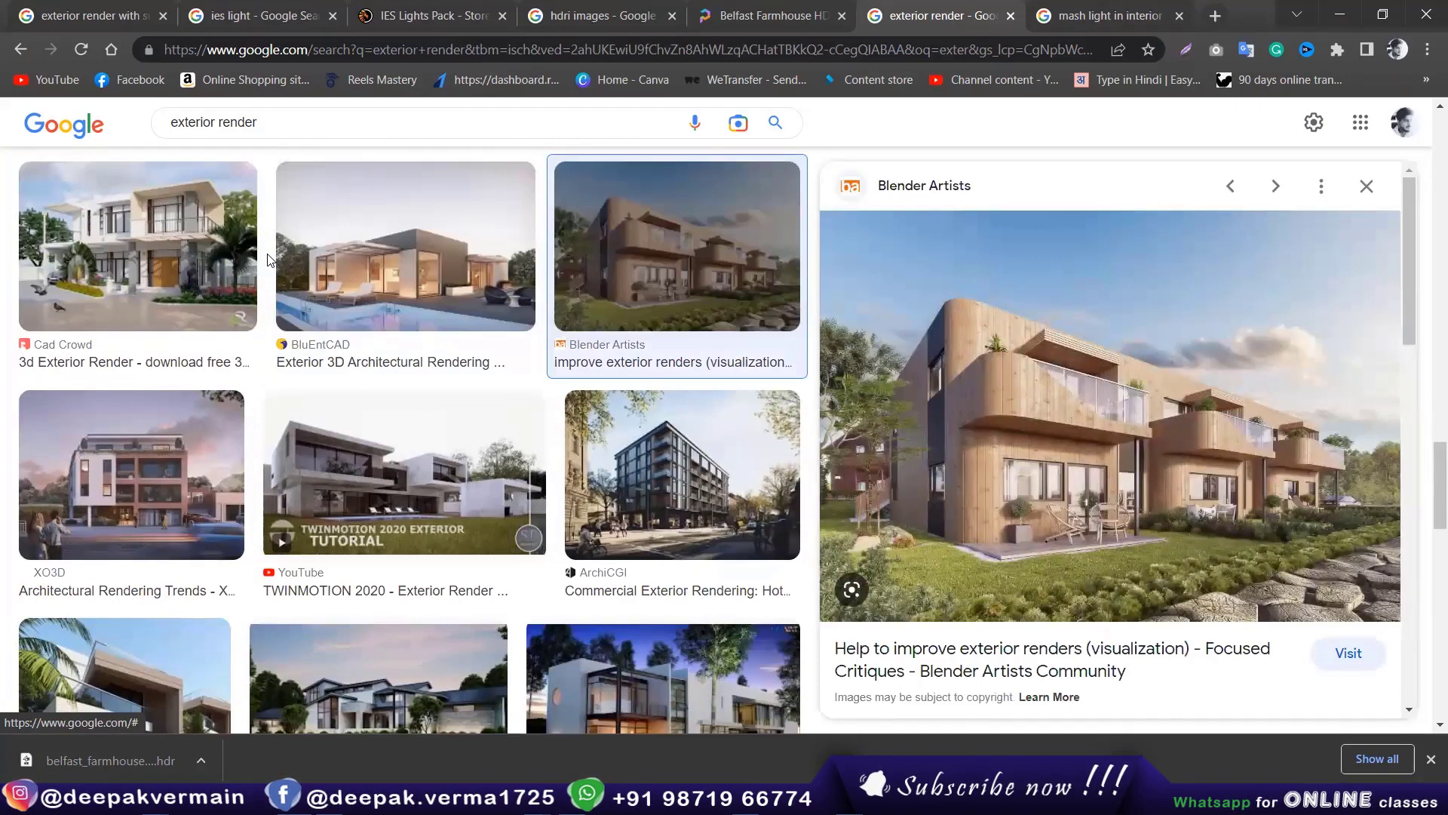
pyautogui.click(178, 257)
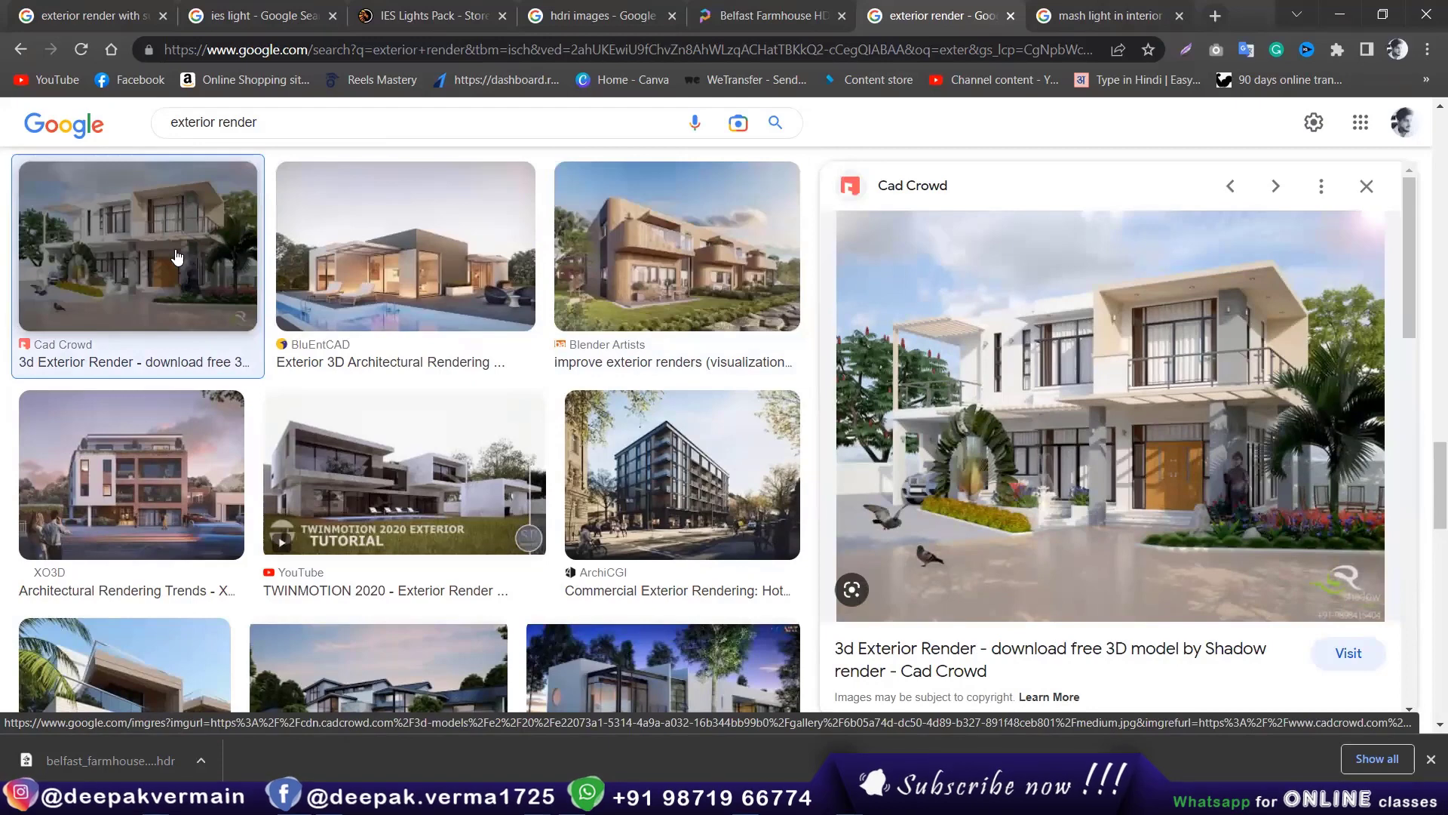
pyautogui.click(178, 455)
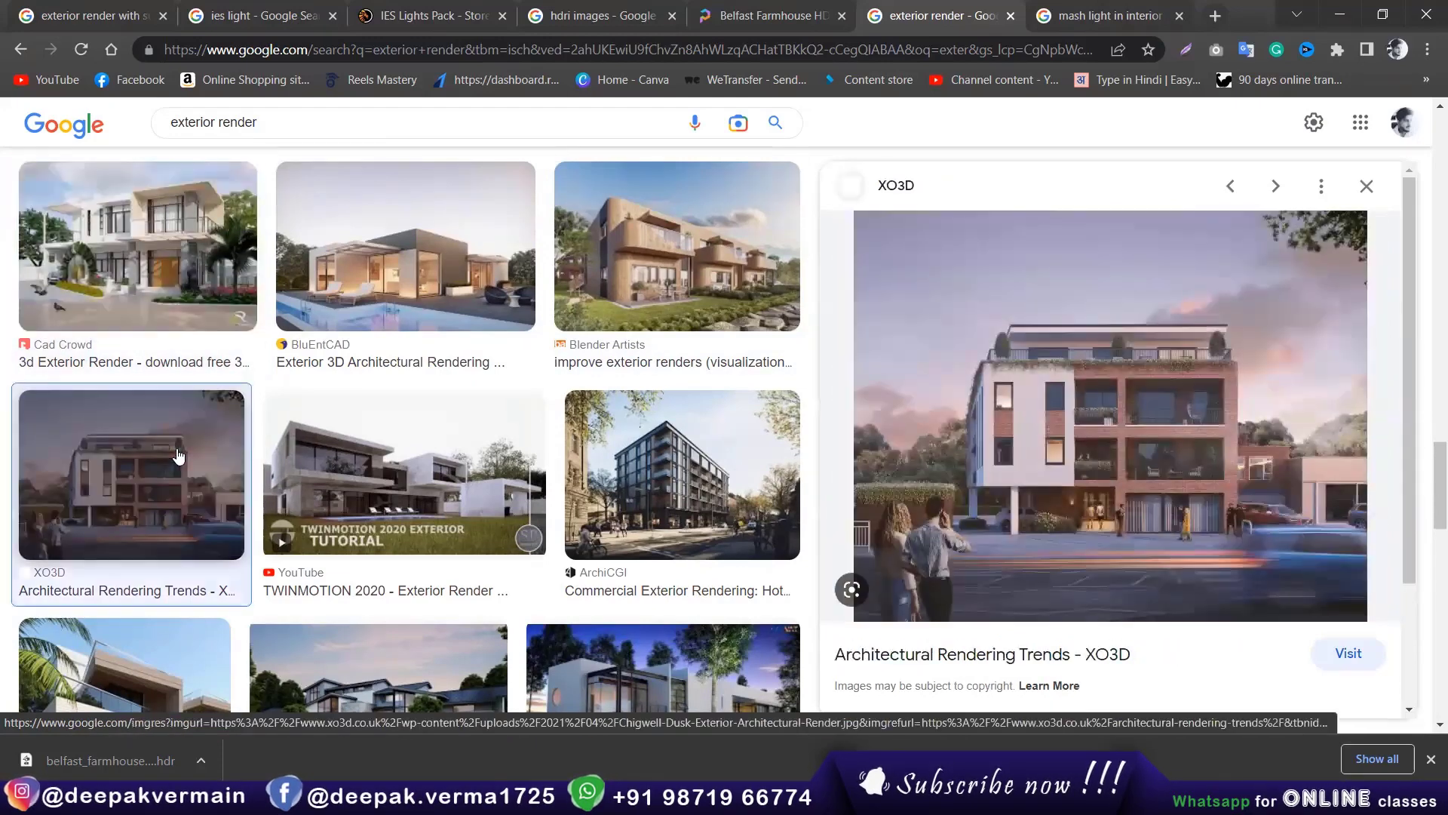
pyautogui.click(400, 471)
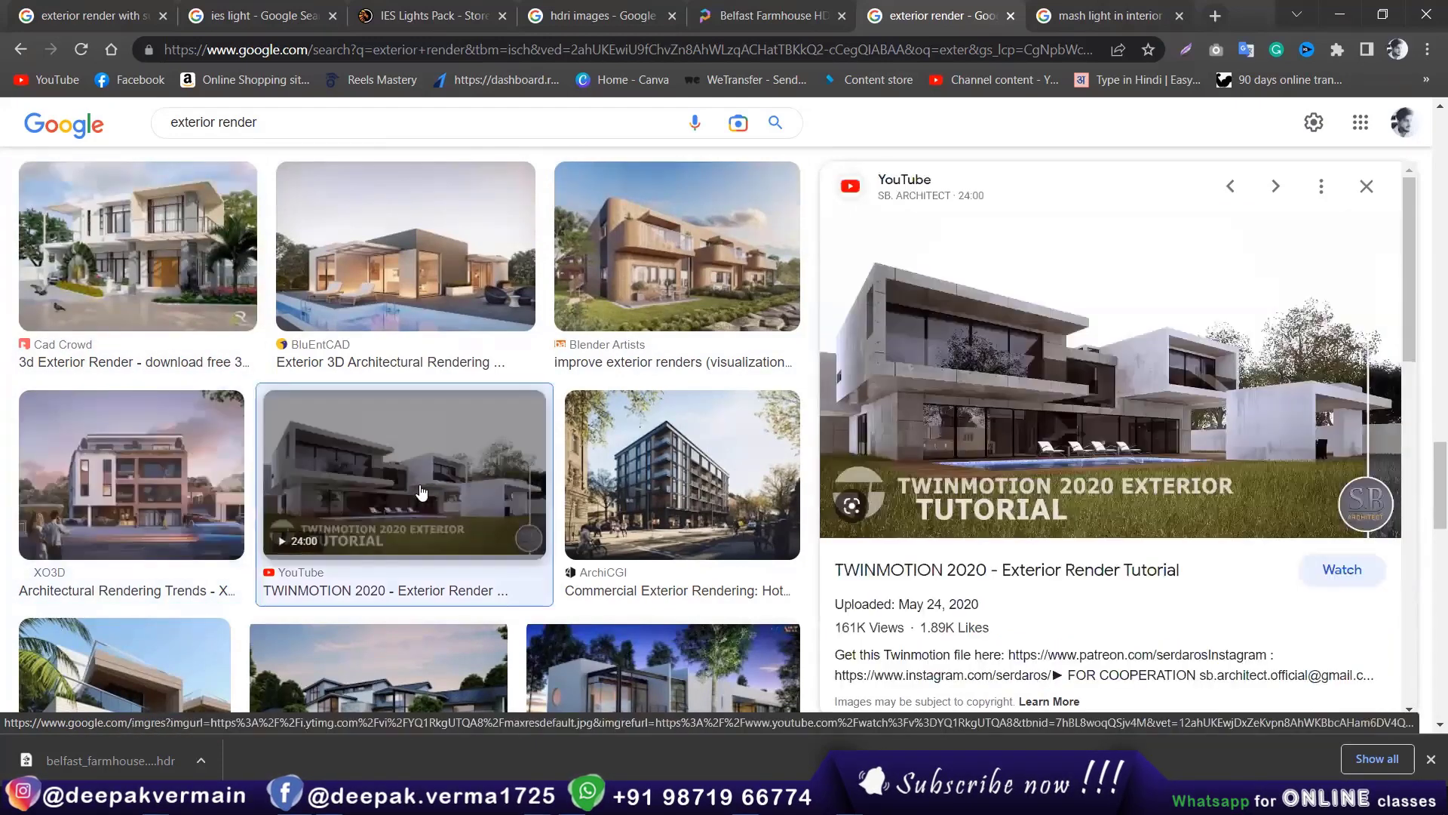
pyautogui.click(745, 479)
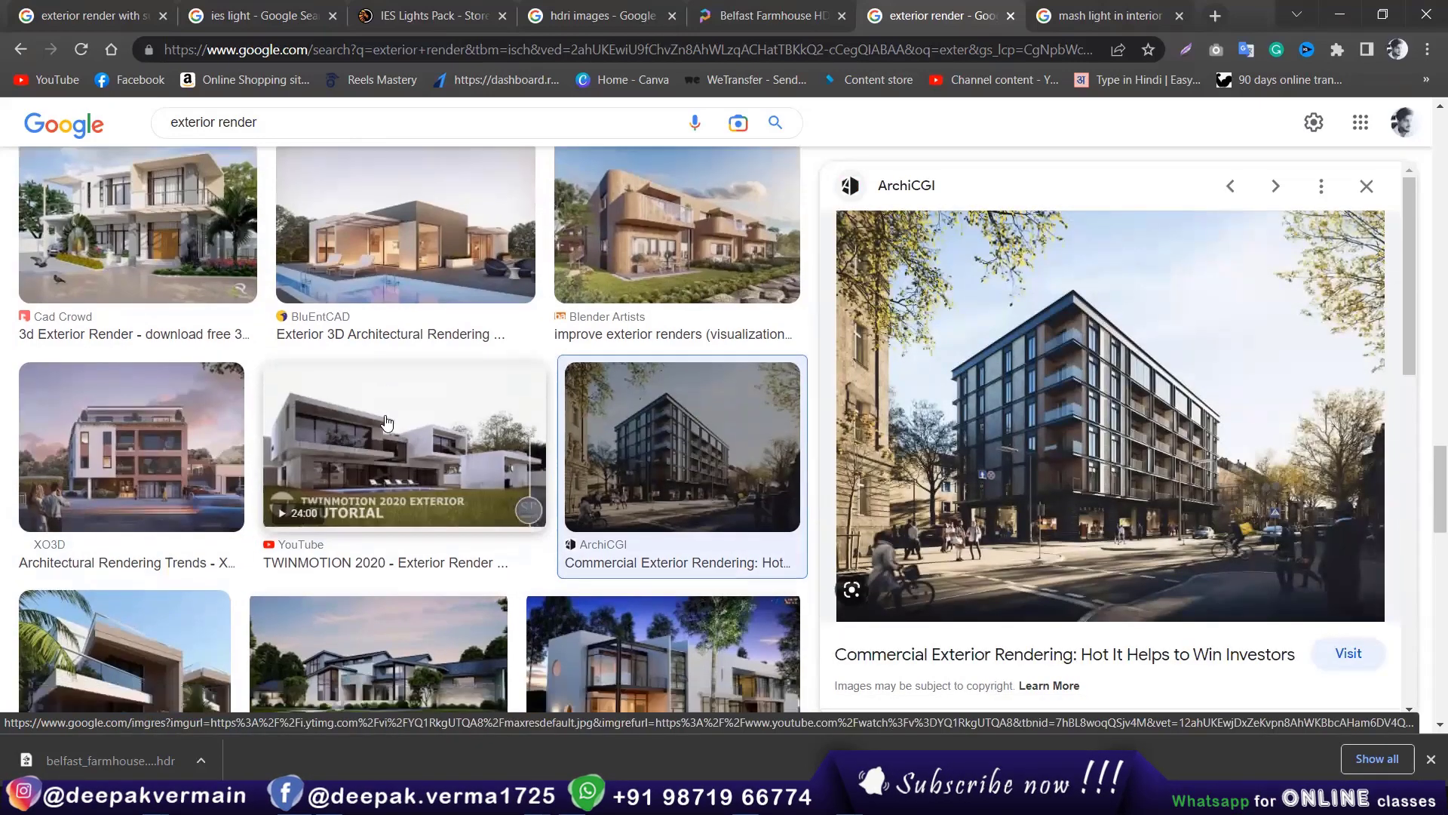
pyautogui.scroll(-3, 387, 423)
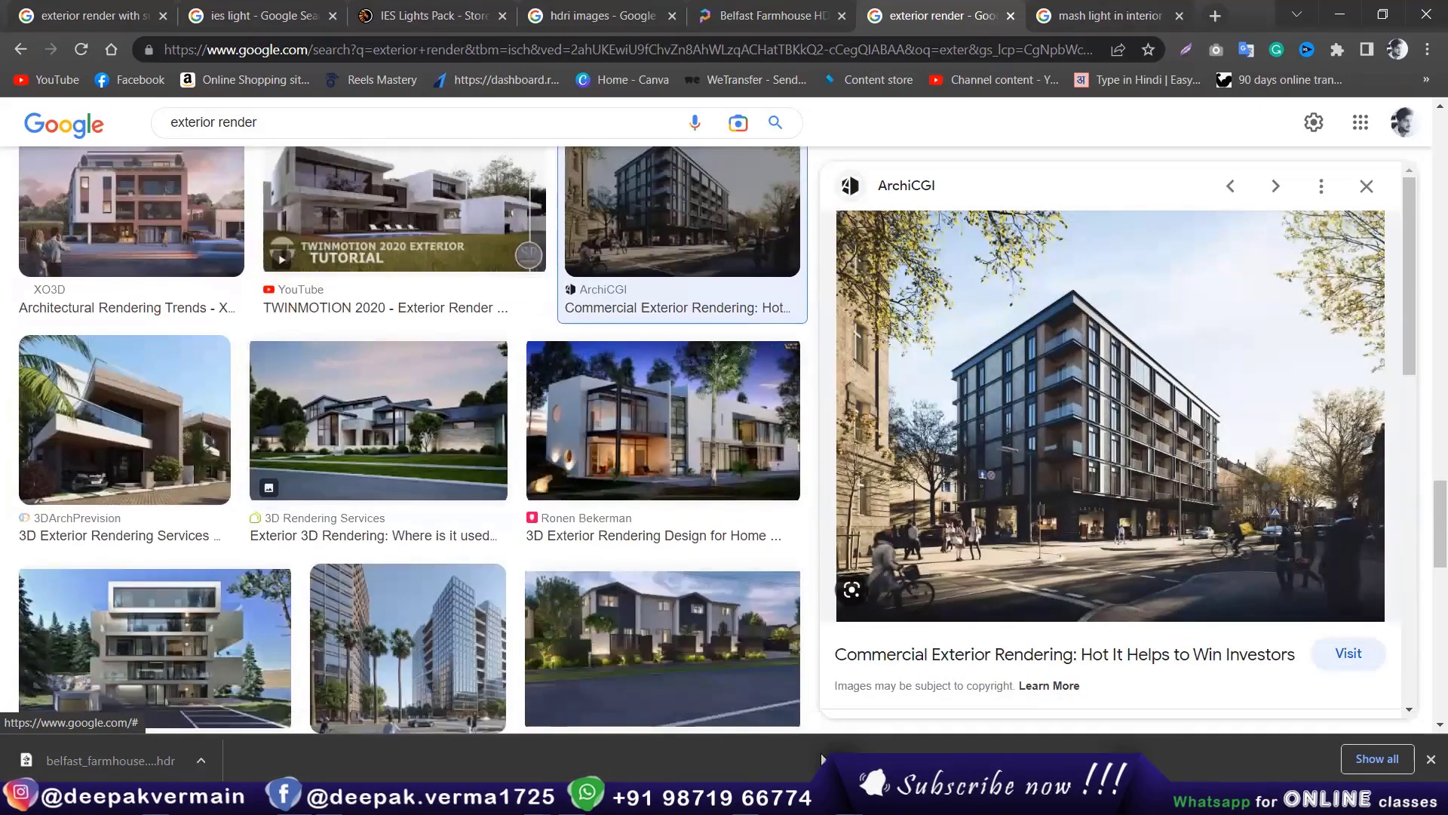